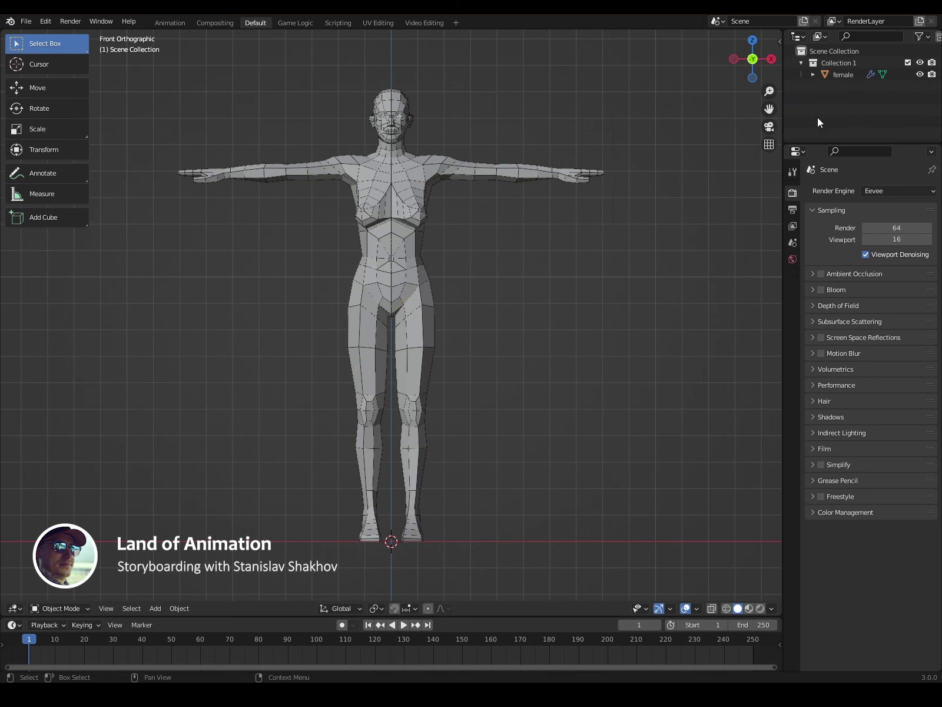
Rename the collection to 'female', add a 'female_rig' collection, and start adding an armature.
{"action": "double_click", "coordinate": [851, 63]}
{"action": "type", "text": "female"}
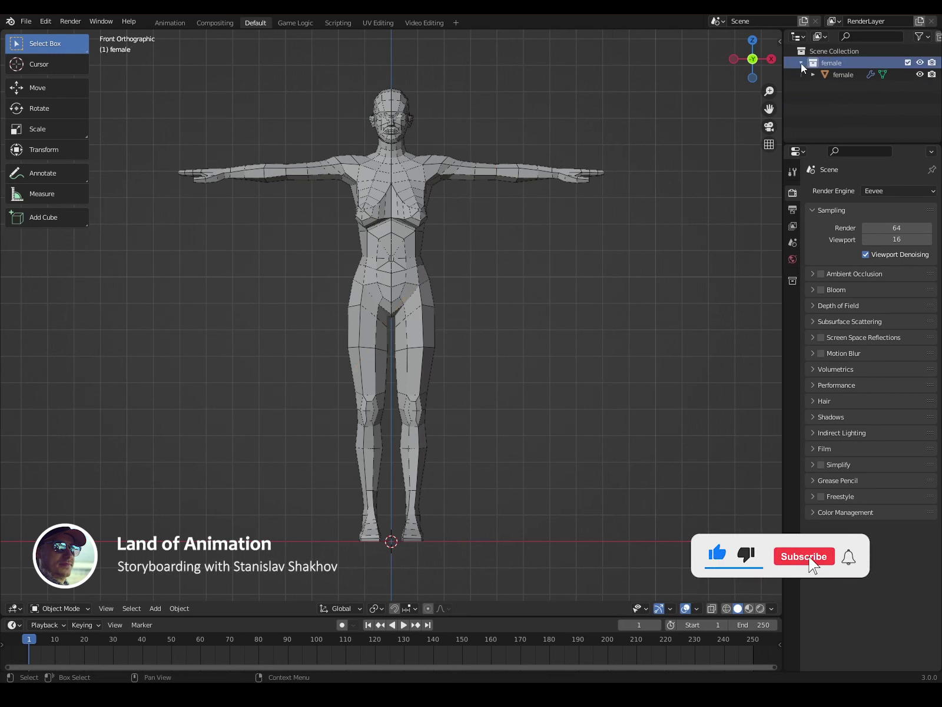
{"action": "right_click", "coordinate": [813, 52]}
{"action": "left_click", "coordinate": [814, 52]}
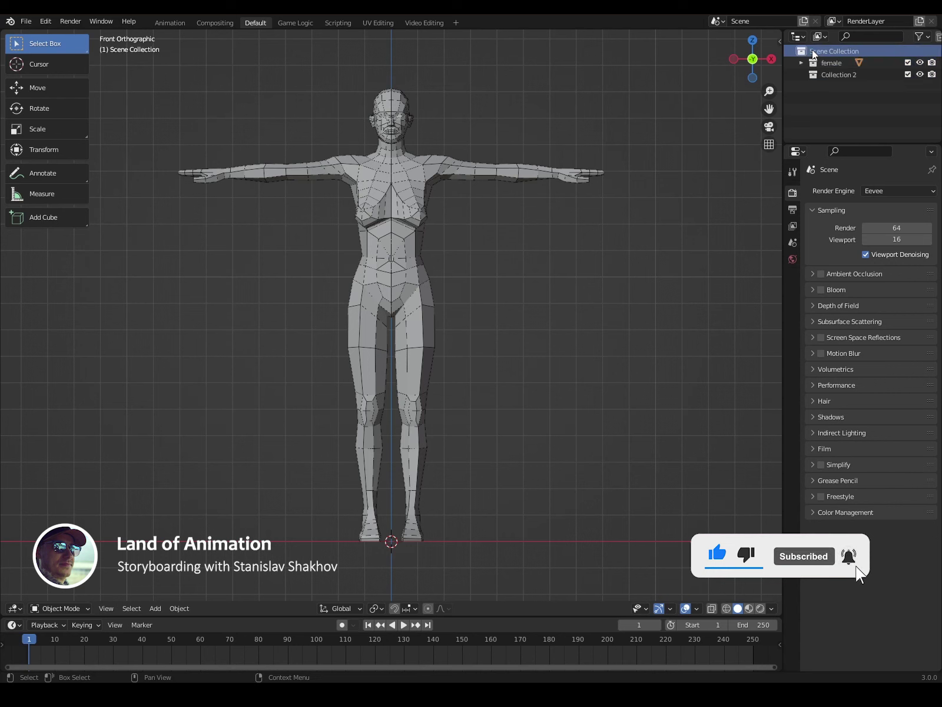
{"action": "double_click", "coordinate": [839, 74]}
{"action": "type", "text": "female_rig"}
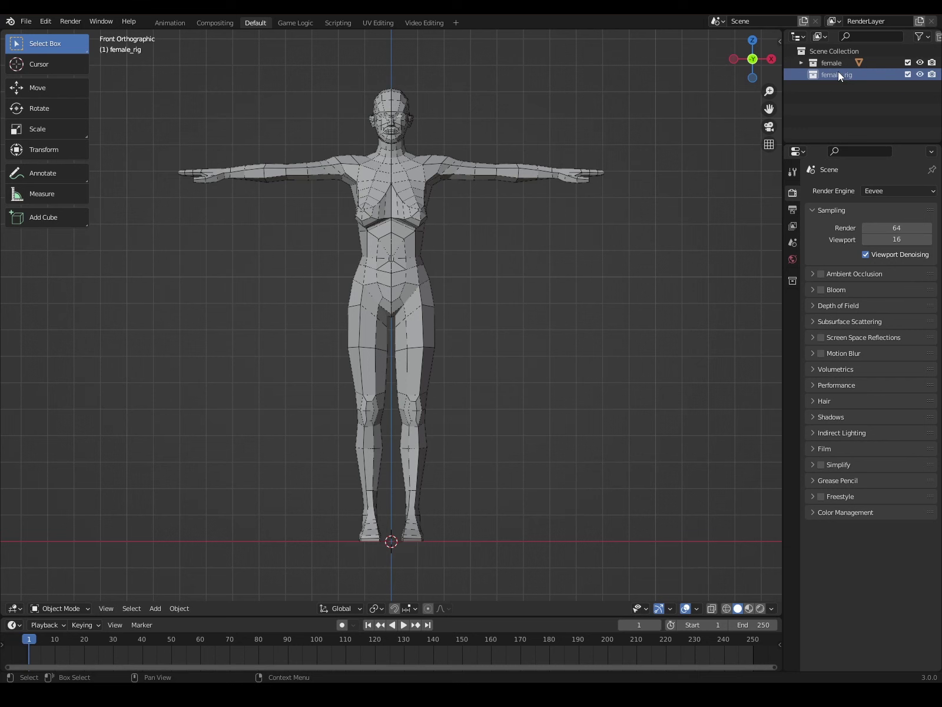
{"action": "key", "text": "Return"}
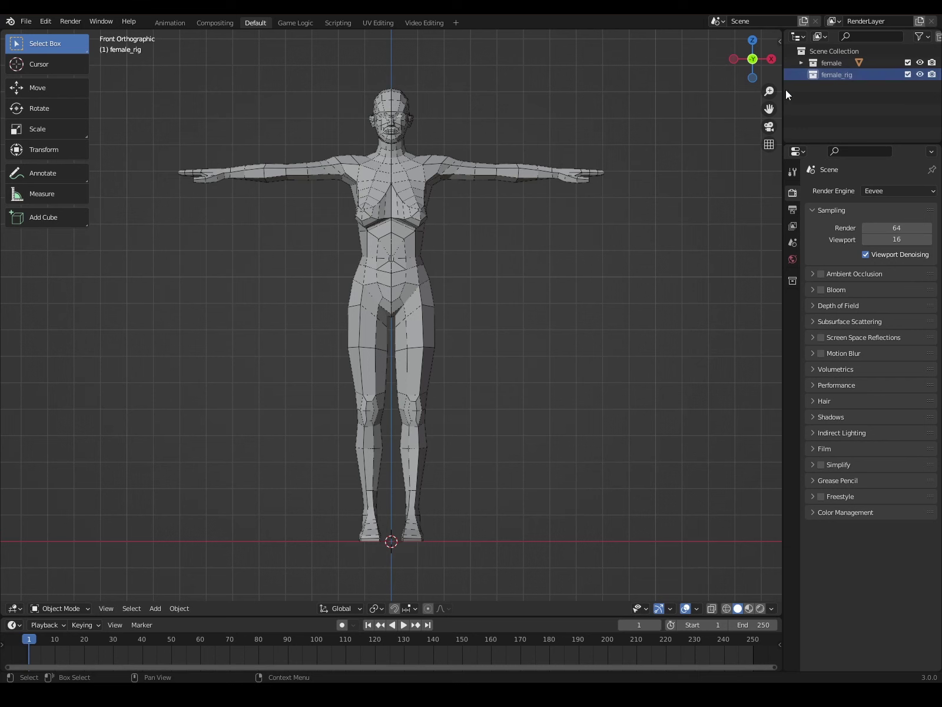
{"action": "key", "text": "shift+a"}
Add an armature and raise it up to the hips at Z 8.90960.
{"action": "left_click", "coordinate": [553, 278]}
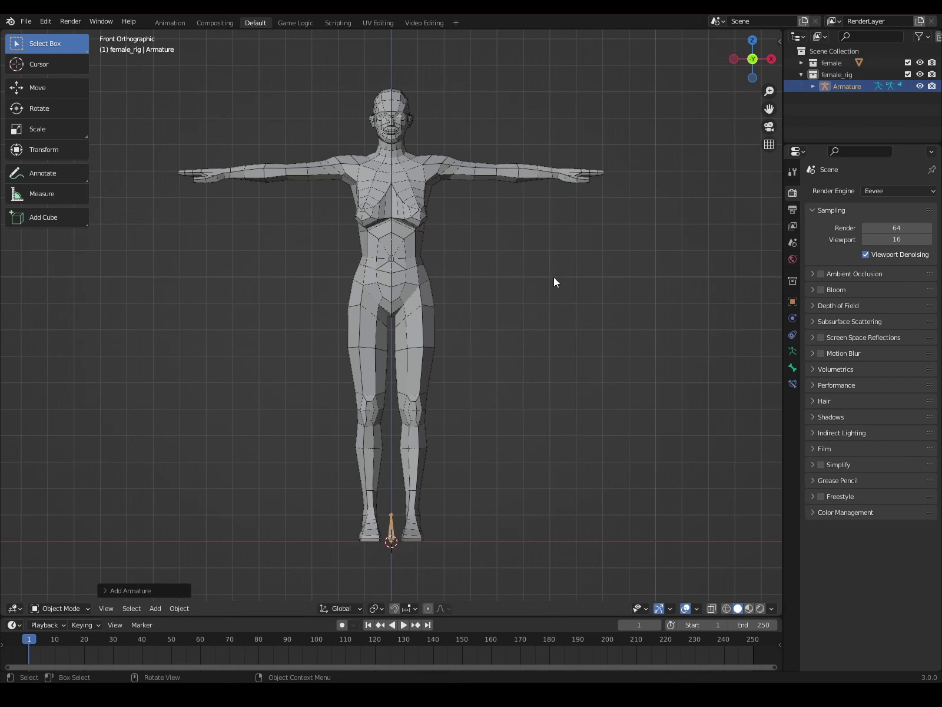
{"action": "key", "text": "shift+space"}
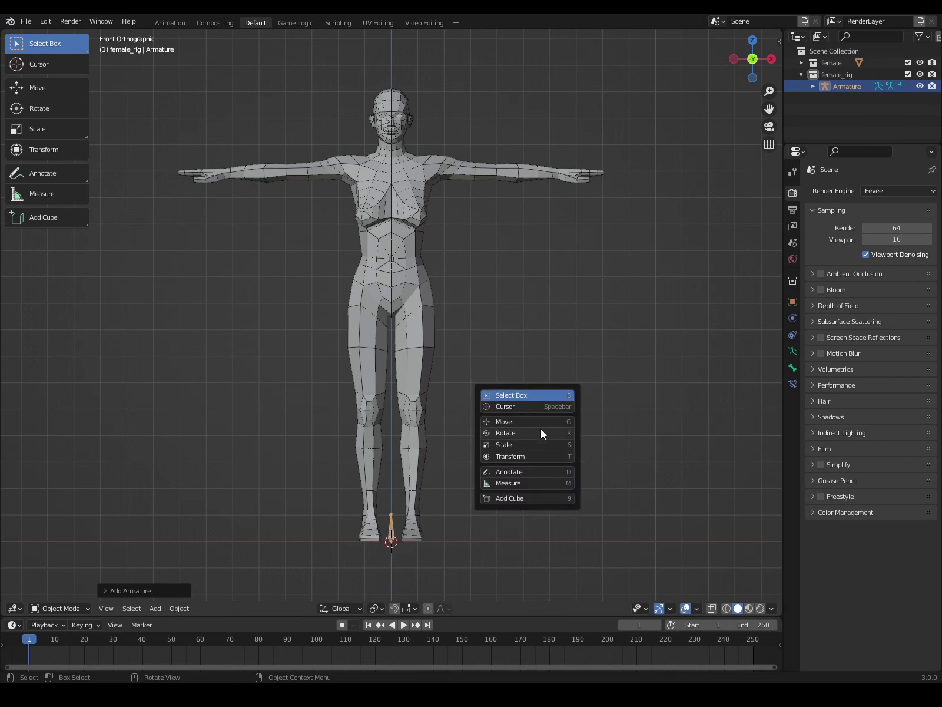
{"action": "left_click", "coordinate": [541, 429]}
{"action": "mouse_move", "coordinate": [391, 495]}
{"action": "left_mouse_down"}
{"action": "mouse_move", "coordinate": [409, 307]}
{"action": "mouse_move", "coordinate": [542, 279]}
{"action": "left_mouse_up"}
Enable In Front viewport display for the armature and show its transform sidebar.
{"action": "left_click", "coordinate": [791, 301]}
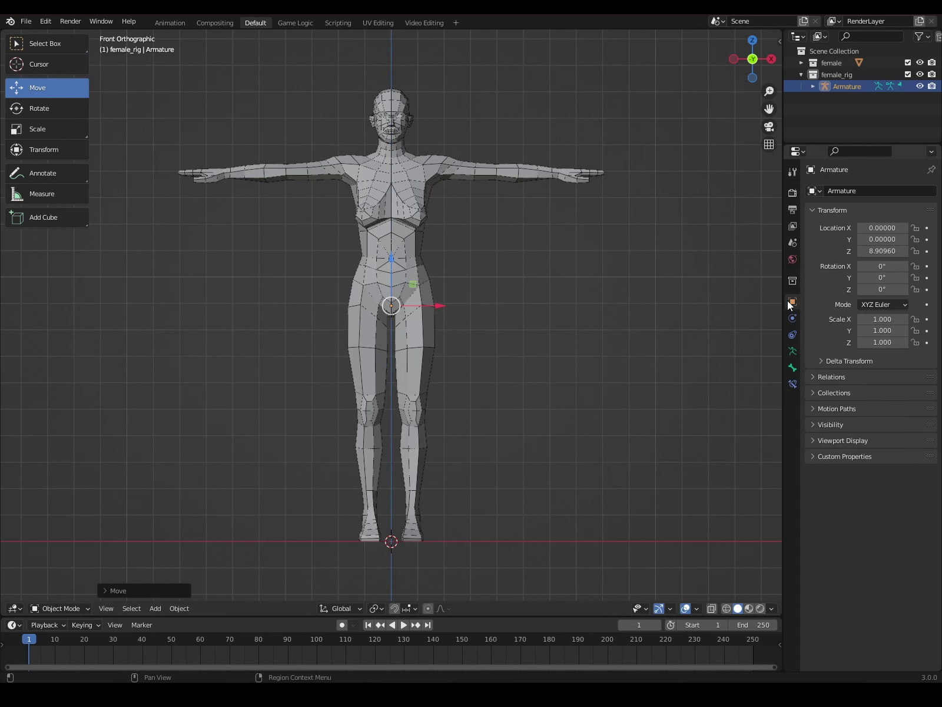
{"action": "left_click", "coordinate": [873, 442]}
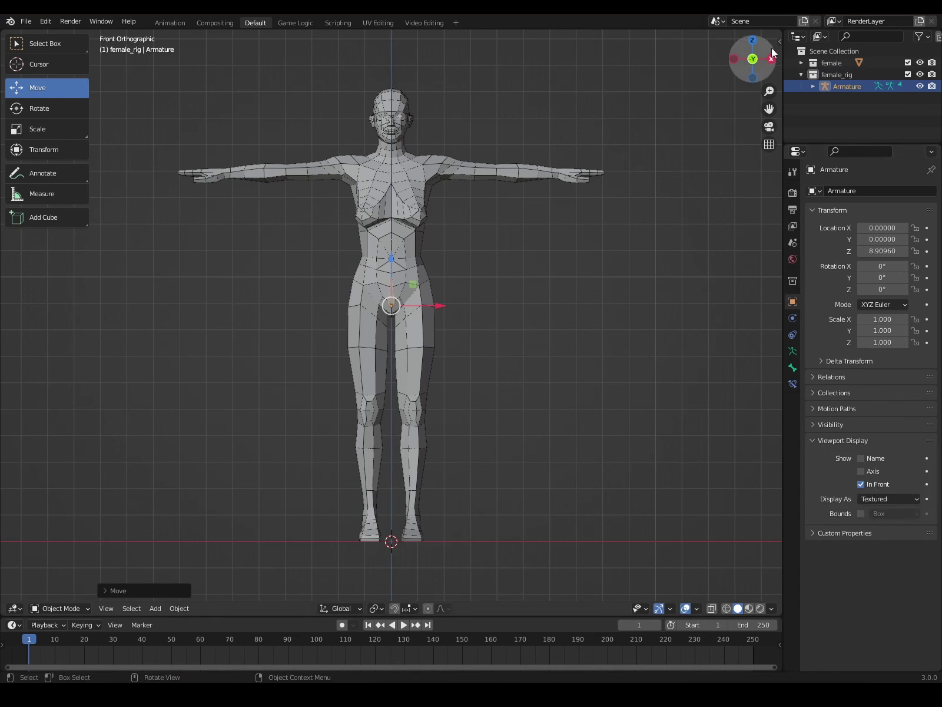
{"action": "key", "text": "n"}
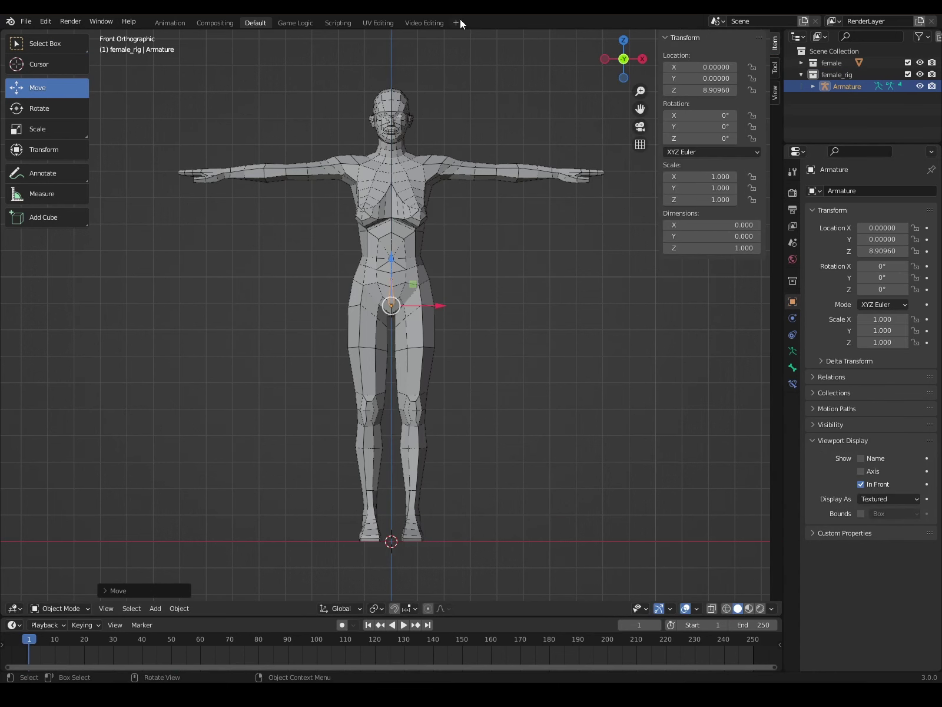
Add a new Layout workspace and view the character from the front.
{"action": "left_click", "coordinate": [456, 22]}
{"action": "mouse_move", "coordinate": [413, 44]}
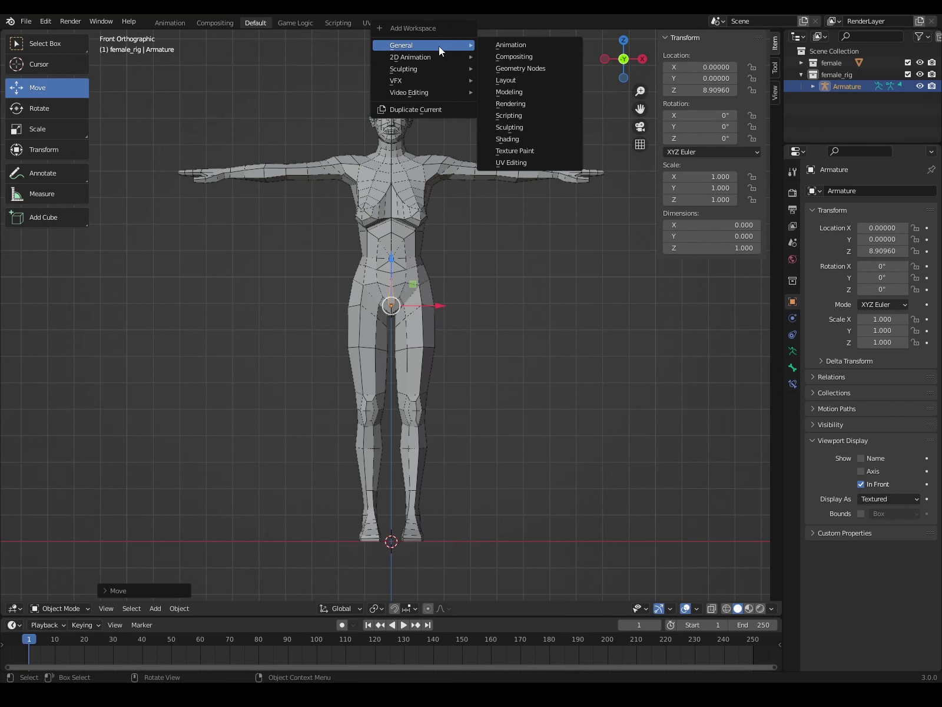
{"action": "left_click", "coordinate": [526, 78]}
{"action": "key", "text": "KP_1"}
Frame the figure, select the armature, and set shading so bones show through the mesh.
{"action": "middle_click_drag", "start_coordinate": [552, 101], "coordinate": [588, 275], "text": "shift"}
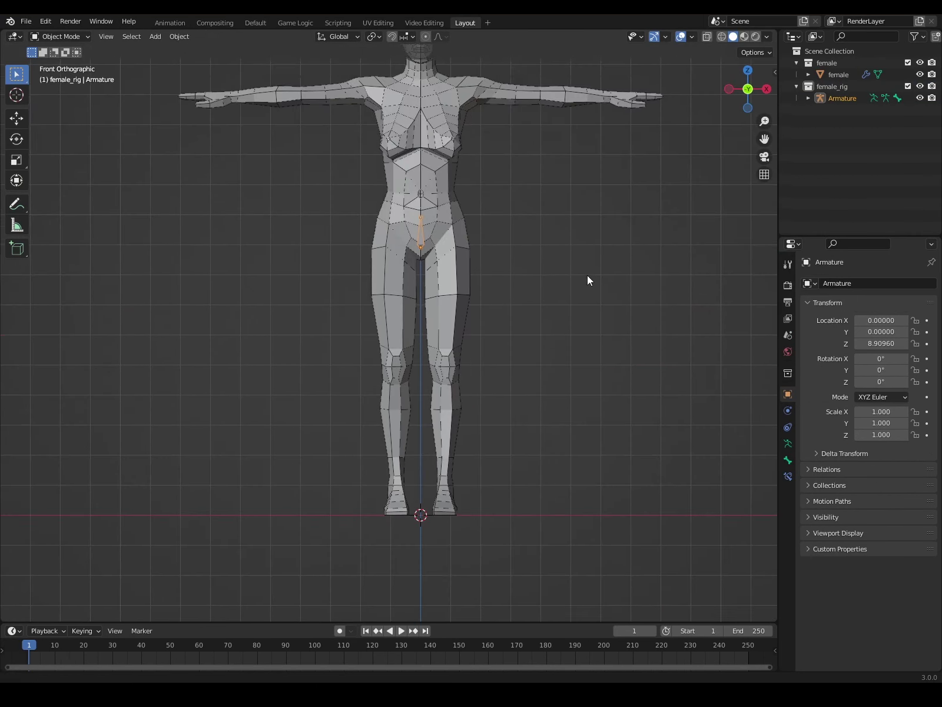
{"action": "scroll", "coordinate": [587, 280], "scroll_direction": "down", "scroll_amount": 2}
{"action": "left_click", "coordinate": [722, 36]}
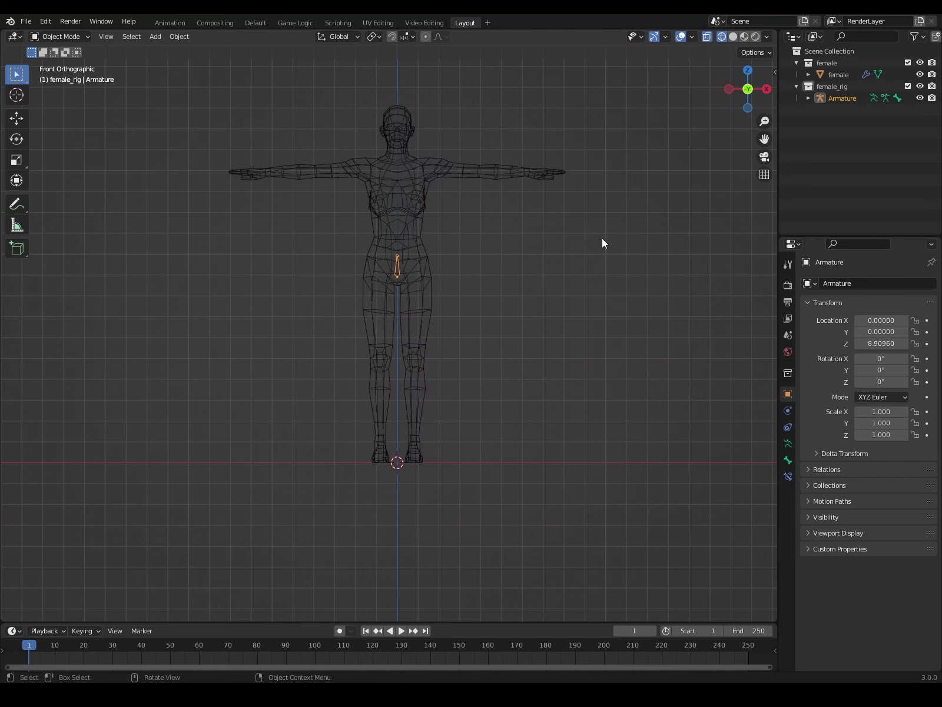
{"action": "scroll", "coordinate": [602, 238], "scroll_direction": "up", "scroll_amount": 3}
{"action": "scroll", "coordinate": [573, 229], "scroll_direction": "down", "scroll_amount": 1}
{"action": "scroll", "coordinate": [562, 240], "scroll_direction": "down", "scroll_amount": 1}
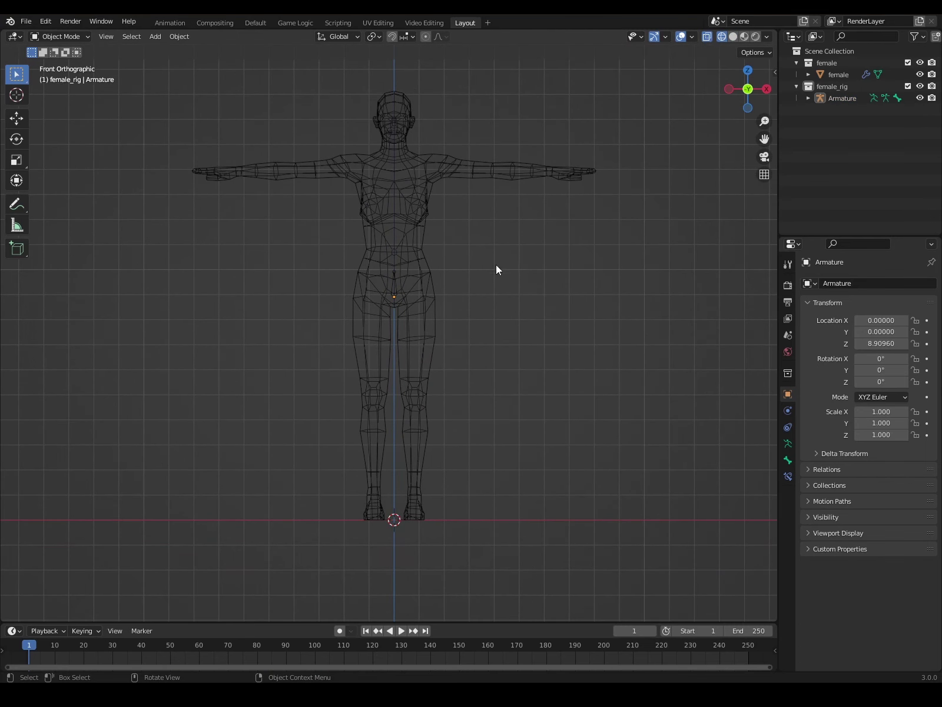
{"action": "left_click", "coordinate": [395, 277]}
{"action": "scroll", "coordinate": [417, 277], "scroll_direction": "up", "scroll_amount": 1}
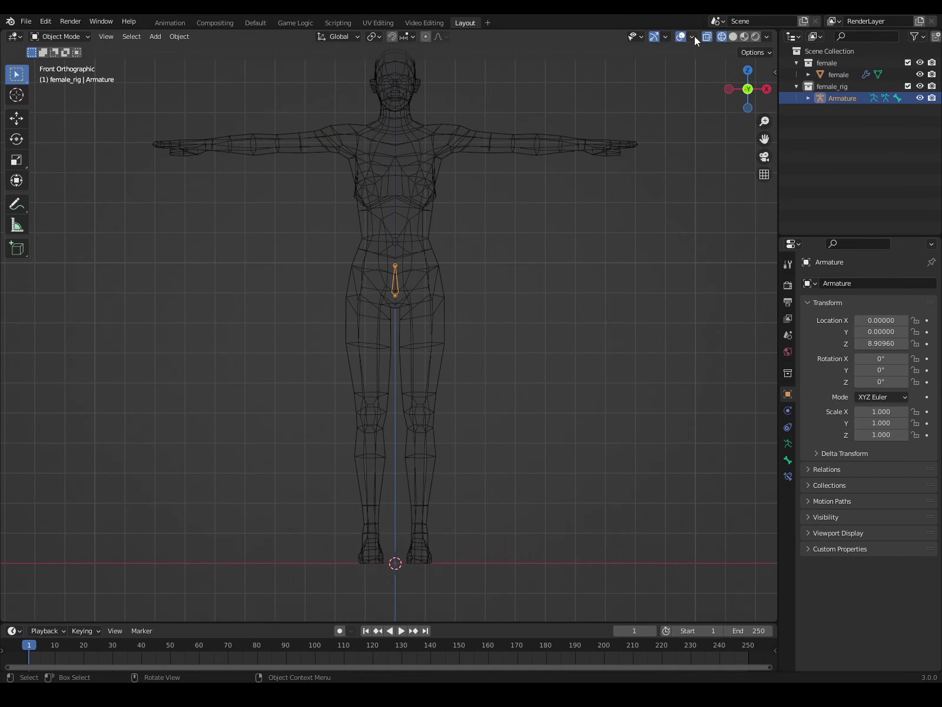
{"action": "left_click", "coordinate": [734, 36]}
{"action": "left_click", "coordinate": [707, 36]}
Move the armature up and back to Y -0.06536, Z 8.93229 inside the pelvis.
{"action": "key", "text": "shift+space"}
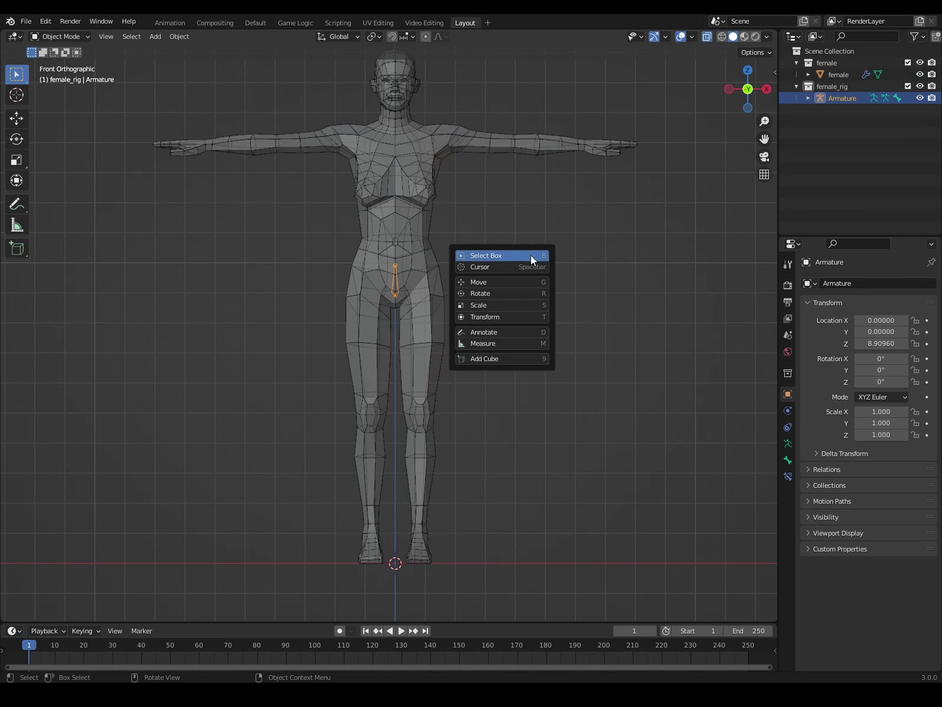
{"action": "left_click", "coordinate": [479, 281]}
{"action": "scroll", "coordinate": [414, 269], "scroll_direction": "up", "scroll_amount": 3}
{"action": "left_click_drag", "start_coordinate": [400, 223], "coordinate": [401, 208]}
{"action": "scroll", "coordinate": [533, 197], "scroll_direction": "down", "scroll_amount": 3}
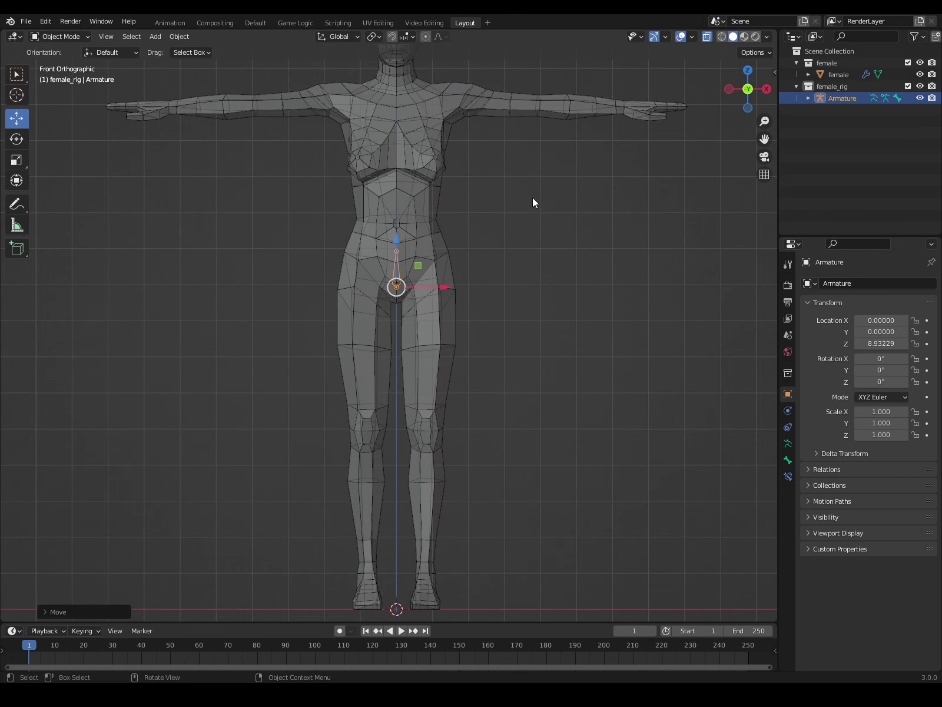
{"action": "middle_click_drag", "start_coordinate": [533, 198], "coordinate": [527, 228], "text": "shift"}
{"action": "key", "text": "KP_3"}
{"action": "left_click_drag", "start_coordinate": [439, 316], "coordinate": [436, 317]}
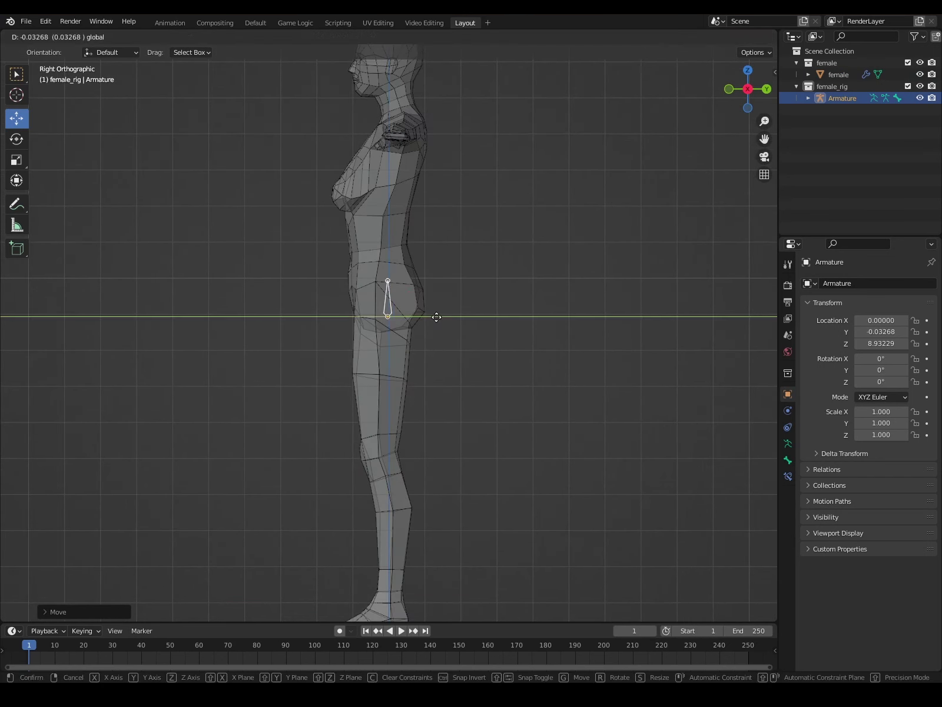
{"action": "left_click", "coordinate": [437, 316]}
Enter Edit Mode and shift the hip bone's head slightly toward the back.
{"action": "key", "text": "Tab"}
{"action": "right_click", "coordinate": [384, 305]}
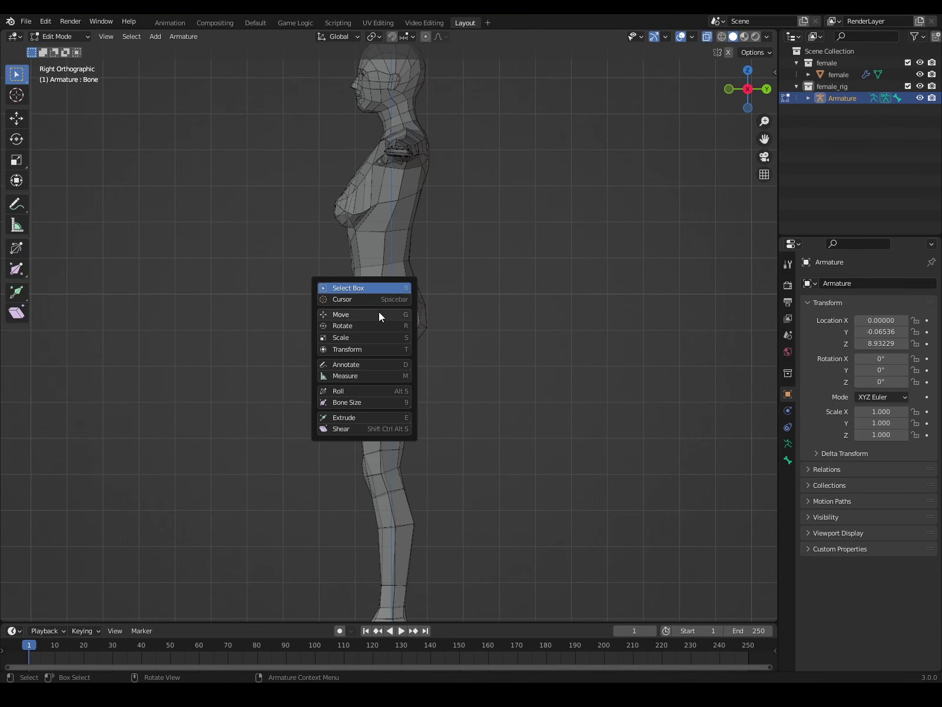
{"action": "left_click", "coordinate": [378, 312]}
{"action": "left_click", "coordinate": [392, 259]}
{"action": "left_click_drag", "start_coordinate": [430, 287], "coordinate": [426, 288]}
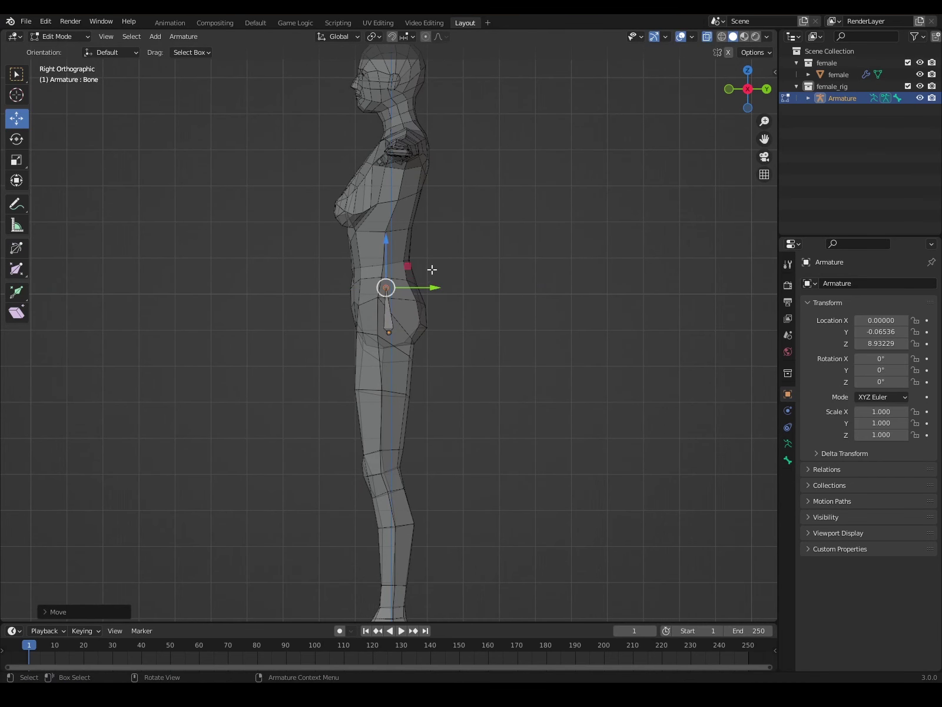
Extrude Bone.001 upward from the hip bone and align its tip with the spine.
{"action": "key", "text": "e"}
{"action": "left_click", "coordinate": [388, 233]}
{"action": "key", "text": "g"}
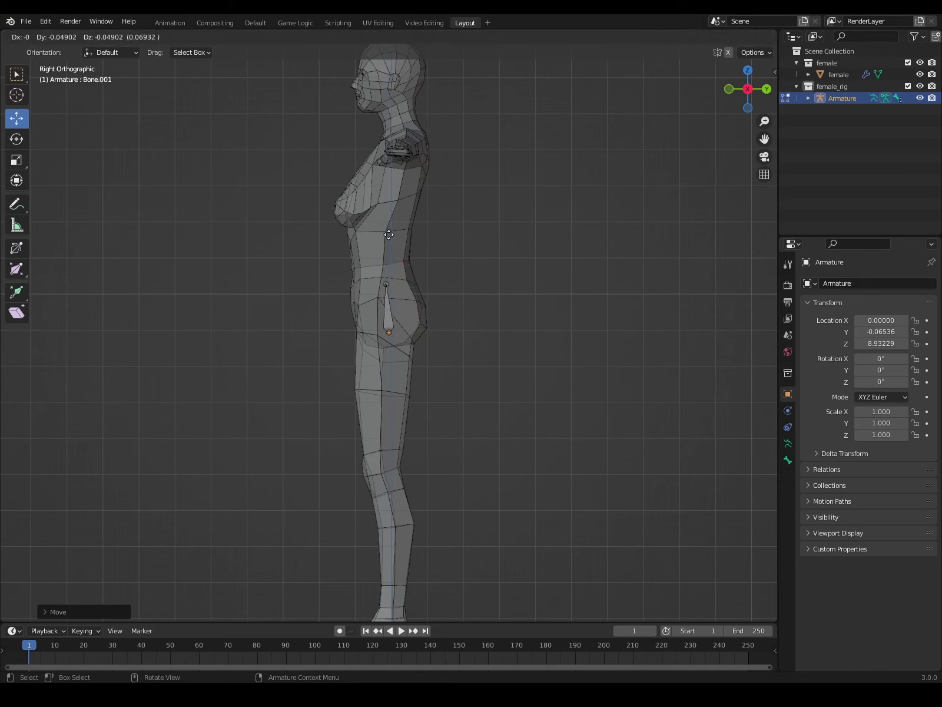
{"action": "key", "text": "y"}
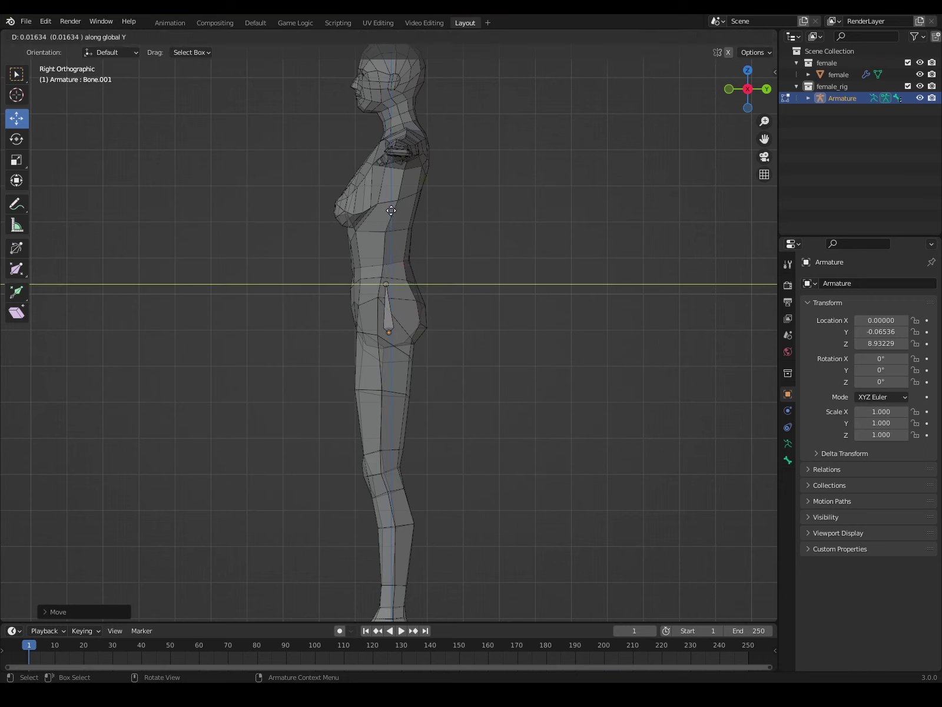
{"action": "key", "text": "x"}
{"action": "left_click", "coordinate": [398, 190]}
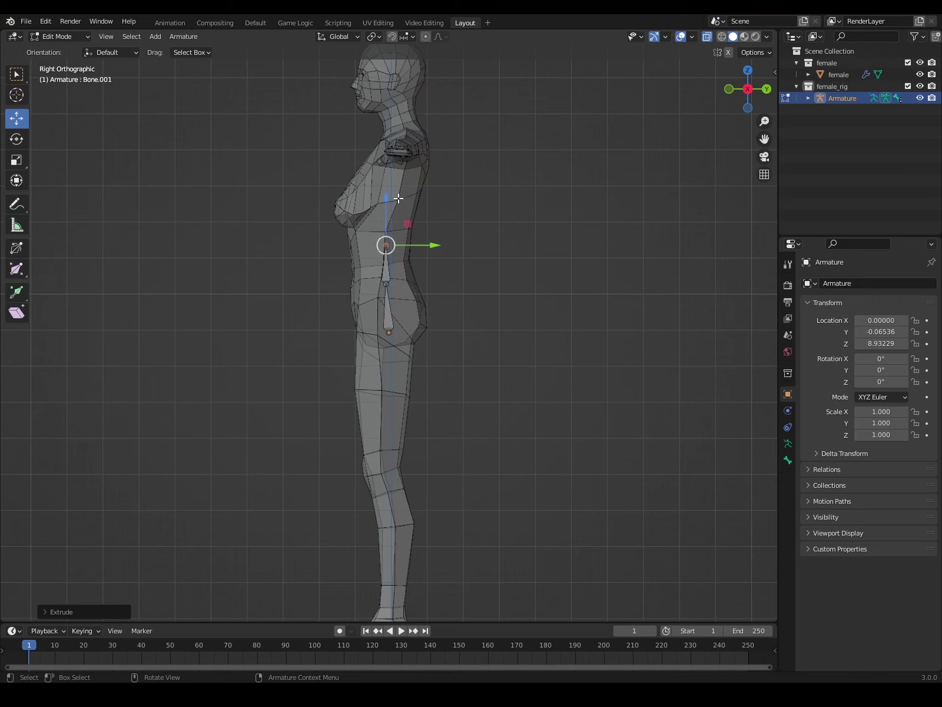
Extrude a chest bone, Bone.002, above Bone.001.
{"action": "key", "text": "e"}
{"action": "left_click", "coordinate": [416, 172]}
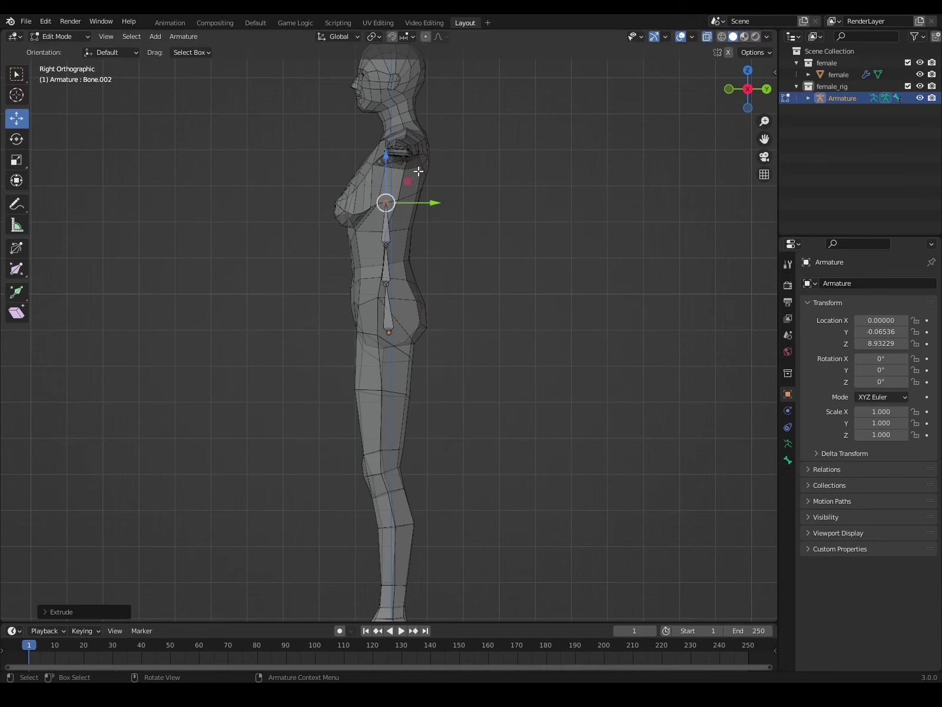
{"action": "key", "text": "g"}
{"action": "key", "text": "y"}
{"action": "key", "text": "Escape"}
Reposition the lower spine joints front-to-back and raise one slightly to follow the body's profile.
{"action": "left_click", "coordinate": [412, 247]}
{"action": "key", "text": "g"}
{"action": "key", "text": "y"}
{"action": "left_click", "coordinate": [411, 246]}
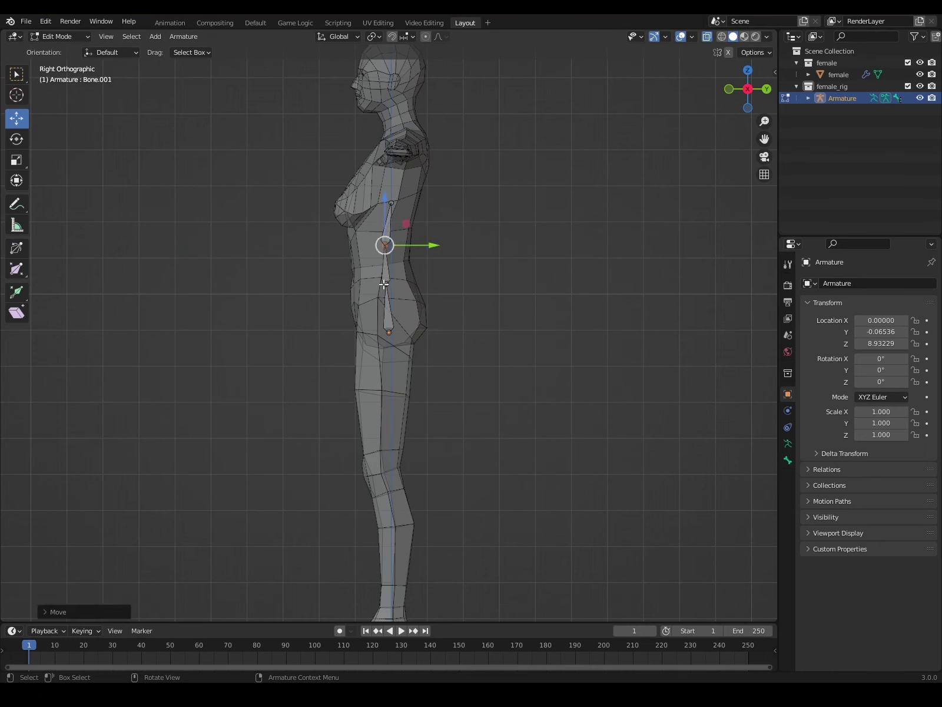
{"action": "left_click", "coordinate": [386, 284]}
{"action": "key", "text": "g"}
{"action": "key", "text": "y"}
{"action": "left_click", "coordinate": [426, 222]}
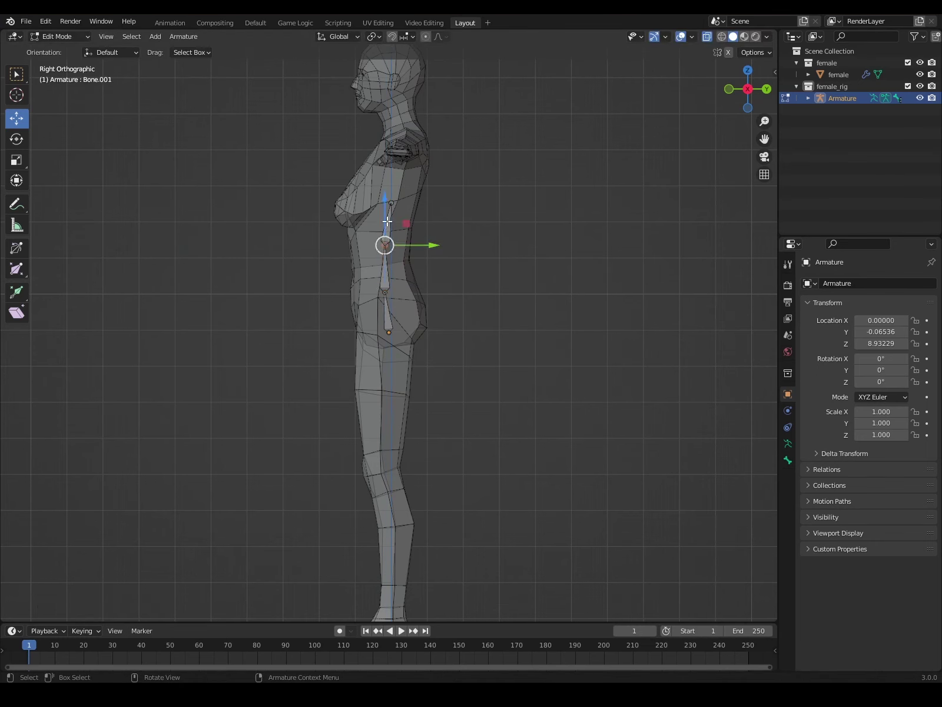
{"action": "key", "text": "g"}
{"action": "key", "text": "z"}
{"action": "left_click", "coordinate": [396, 196]}
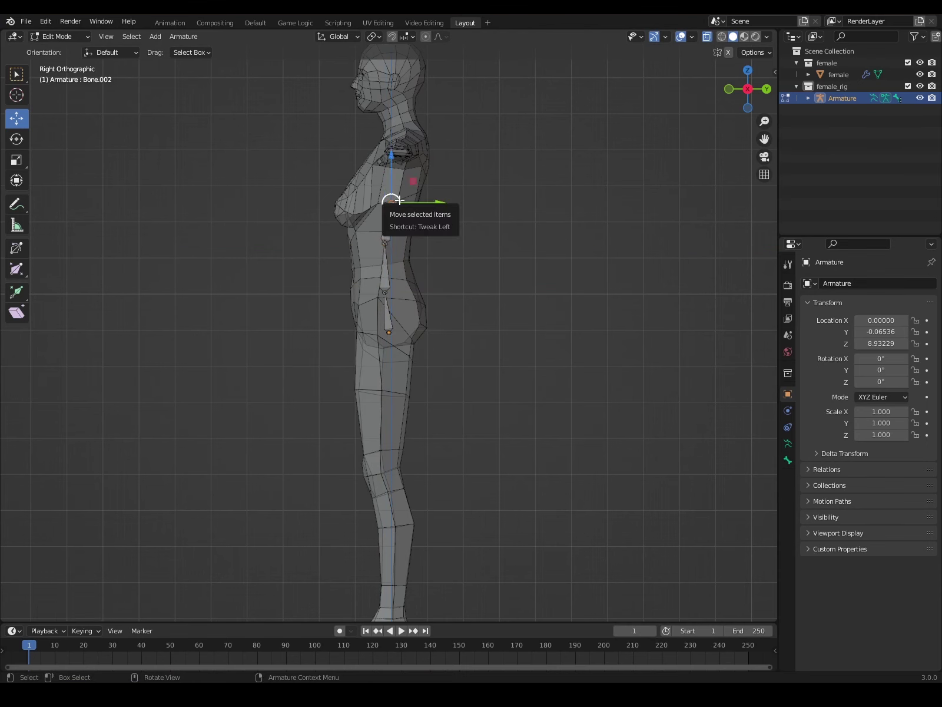
Extrude Bone.003 up toward the neck and set its tip position.
{"action": "key", "text": "e"}
{"action": "left_click", "coordinate": [413, 156]}
{"action": "key", "text": "g"}
{"action": "key", "text": "y"}
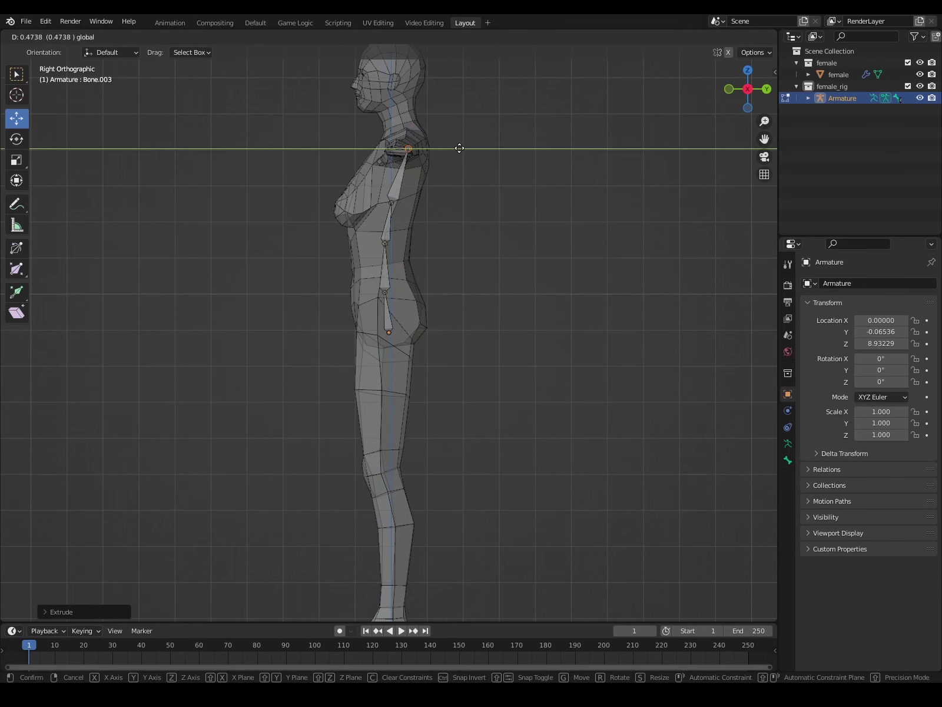
{"action": "left_click", "coordinate": [459, 147]}
{"action": "key", "text": "g"}
{"action": "left_click", "coordinate": [412, 117]}
Try moving the Bone.002 joint along Y, cancel, and reselect the lower spine joint.
{"action": "left_click", "coordinate": [391, 202]}
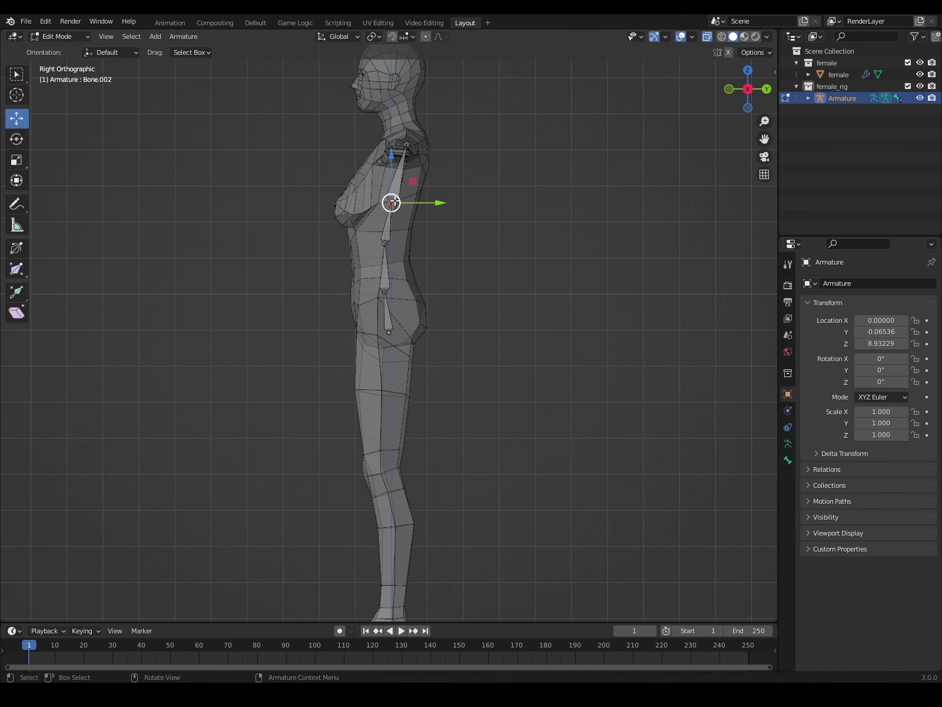
{"action": "key", "text": "g"}
{"action": "key", "text": "y"}
{"action": "right_click", "coordinate": [426, 196]}
{"action": "left_click", "coordinate": [384, 243]}
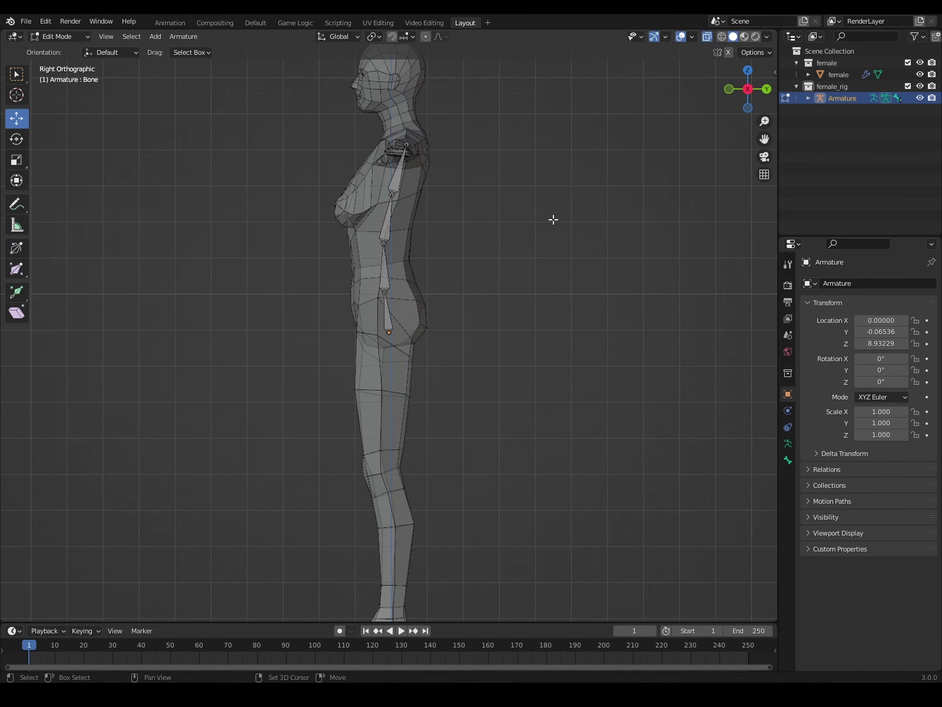
Switch between front and side views with the bones visible through the mesh.
{"action": "middle_click_drag", "start_coordinate": [553, 219], "coordinate": [652, 244]}
{"action": "key", "text": "KP_1"}
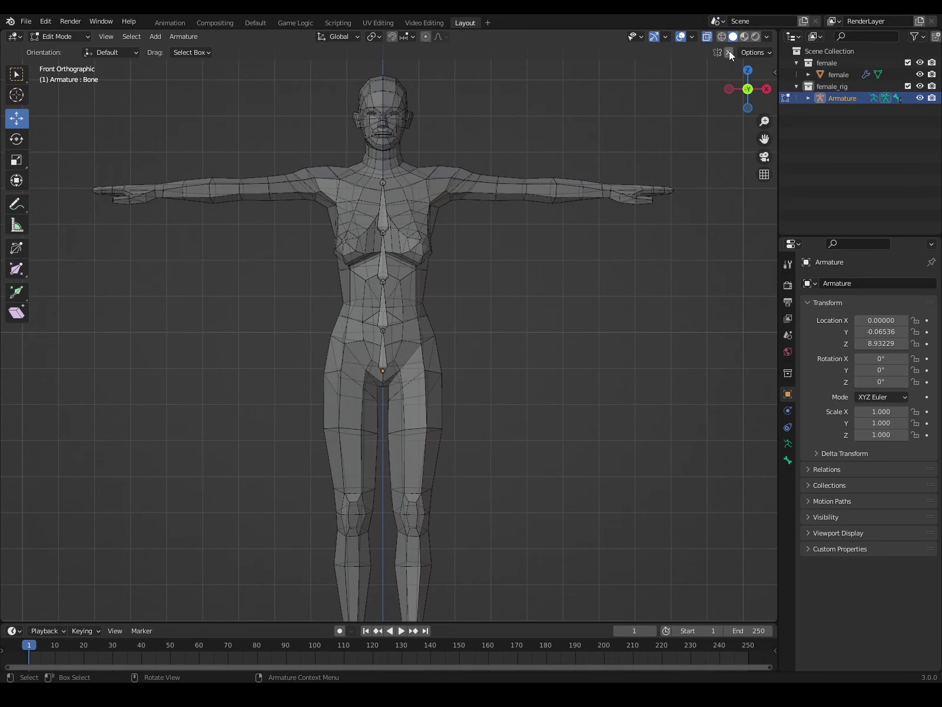
{"action": "left_click", "coordinate": [729, 52]}
{"action": "mouse_move", "coordinate": [522, 267]}
{"action": "middle_mouse_down"}
{"action": "mouse_move", "coordinate": [530, 232]}
{"action": "mouse_move", "coordinate": [526, 255]}
{"action": "mouse_move", "coordinate": [507, 254]}
{"action": "middle_mouse_up"}
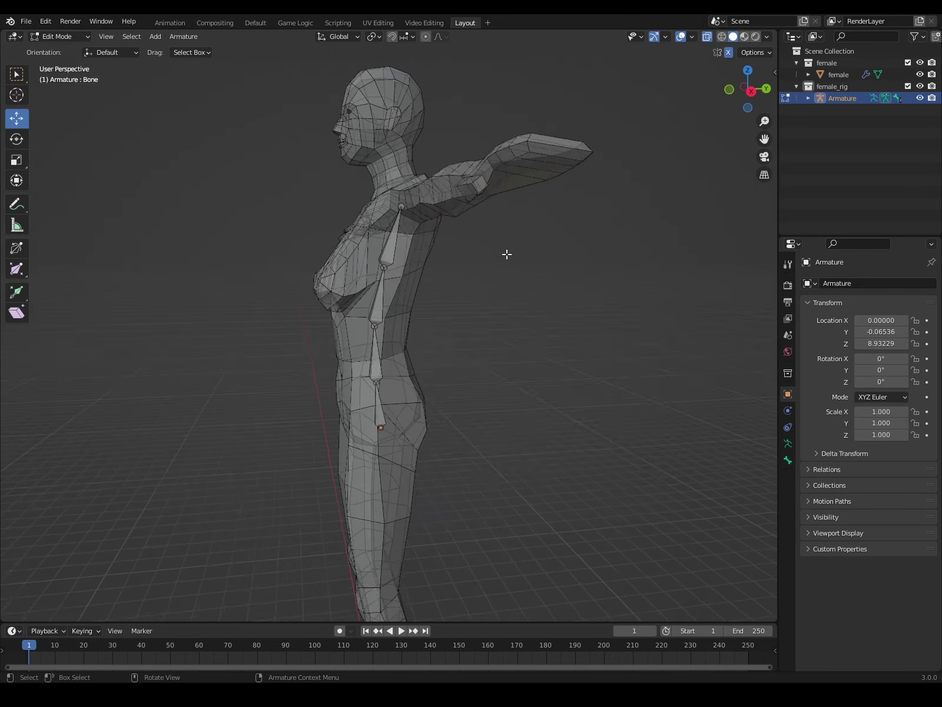
{"action": "key", "text": "KP_3"}
{"action": "scroll", "coordinate": [403, 212], "scroll_direction": "up", "scroll_amount": 2}
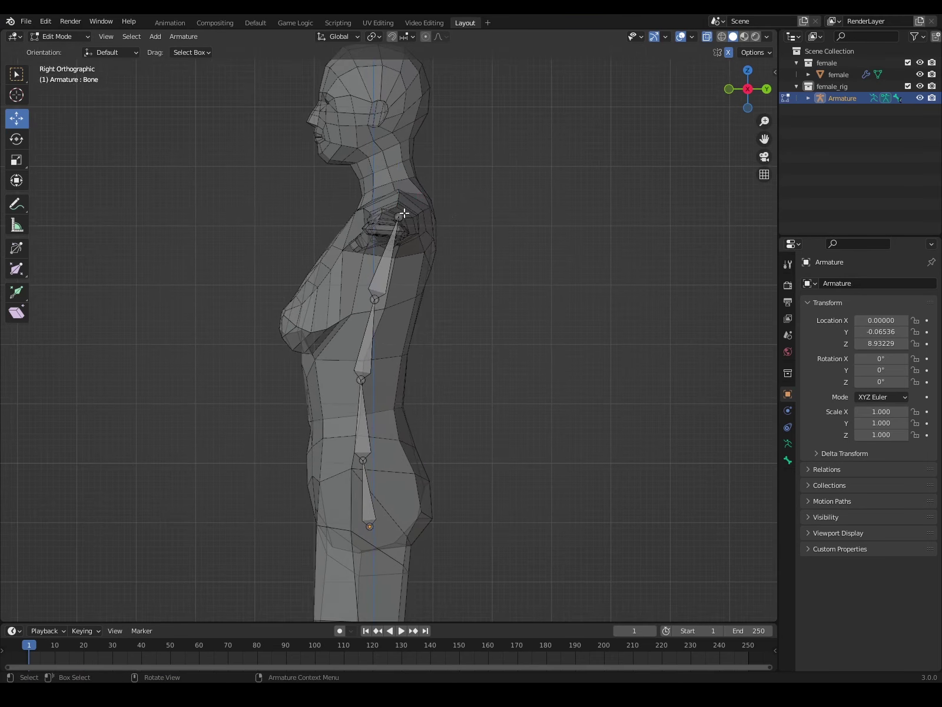
Raise the upper chest bone's tip to the base of the neck.
{"action": "left_click", "coordinate": [404, 210]}
{"action": "middle_click_drag", "start_coordinate": [404, 210], "coordinate": [626, 231]}
{"action": "key", "text": "KP_1"}
{"action": "left_click_drag", "start_coordinate": [372, 169], "coordinate": [376, 152]}
{"action": "left_click_drag", "start_coordinate": [371, 265], "coordinate": [373, 254]}
{"action": "middle_click_drag", "start_coordinate": [391, 191], "coordinate": [504, 270], "text": "alt"}
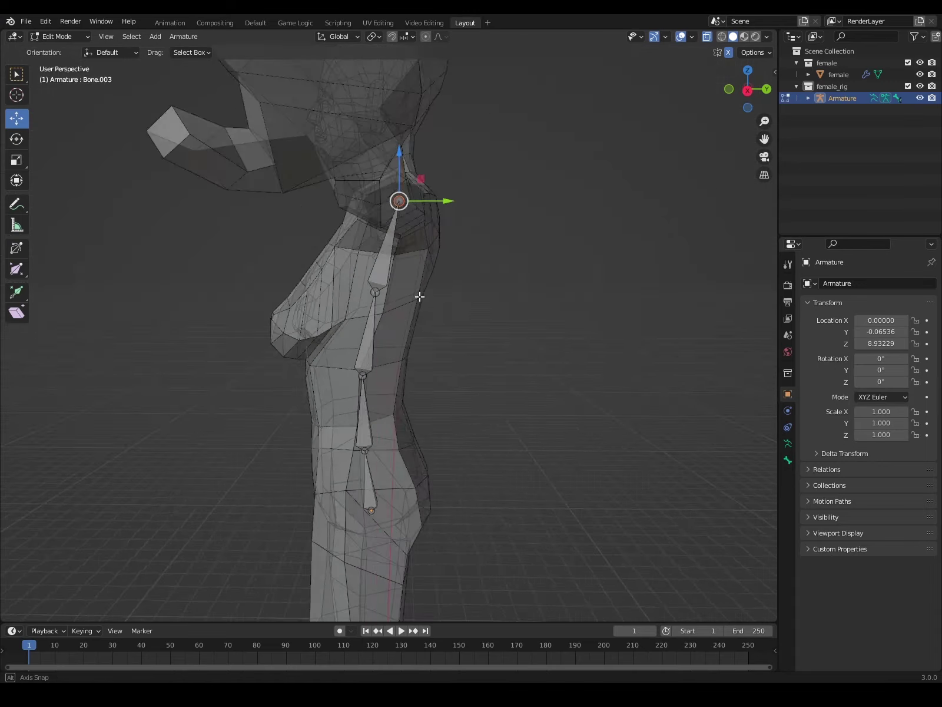
{"action": "left_click_drag", "start_coordinate": [395, 214], "coordinate": [395, 209]}
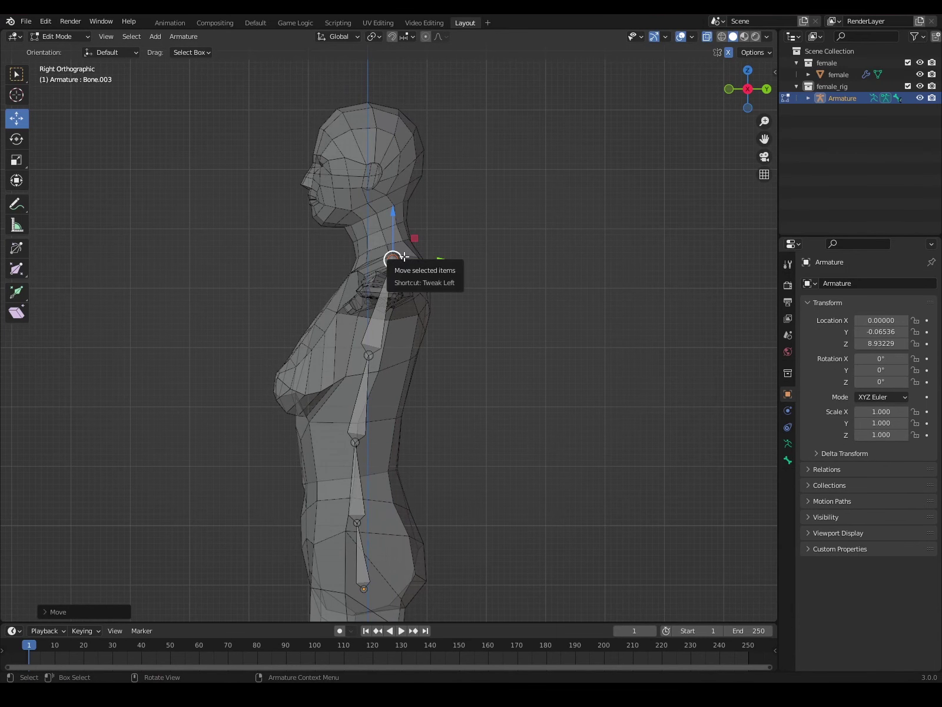
Extrude neck bone Bone.004 and position its tip within the neck.
{"action": "key", "text": "e"}
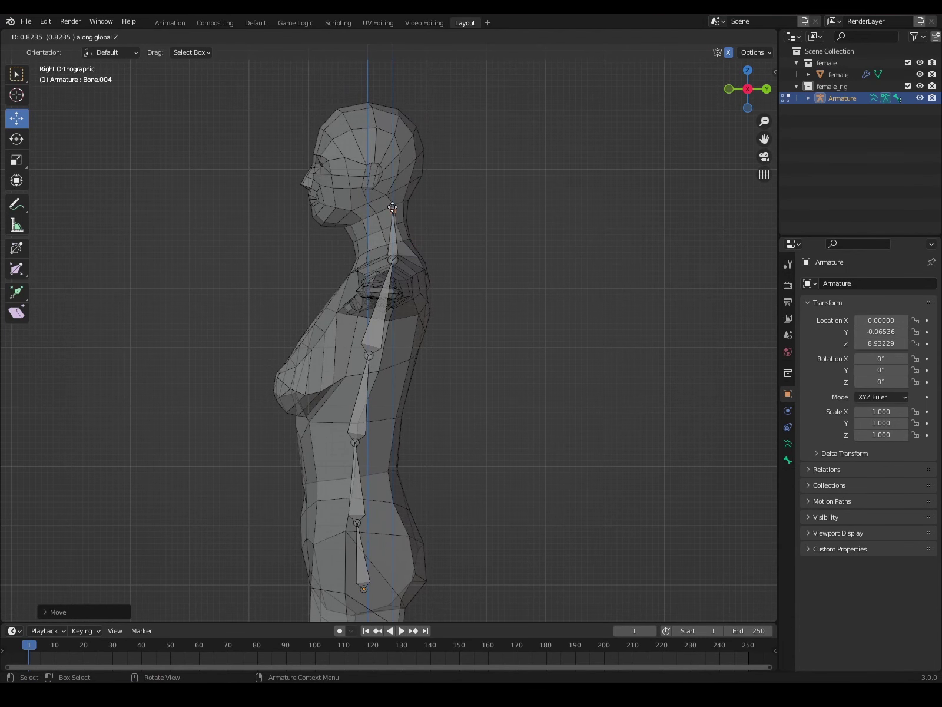
{"action": "left_click", "coordinate": [392, 208]}
{"action": "key", "text": "g"}
{"action": "key", "text": "y"}
{"action": "left_click", "coordinate": [424, 210]}
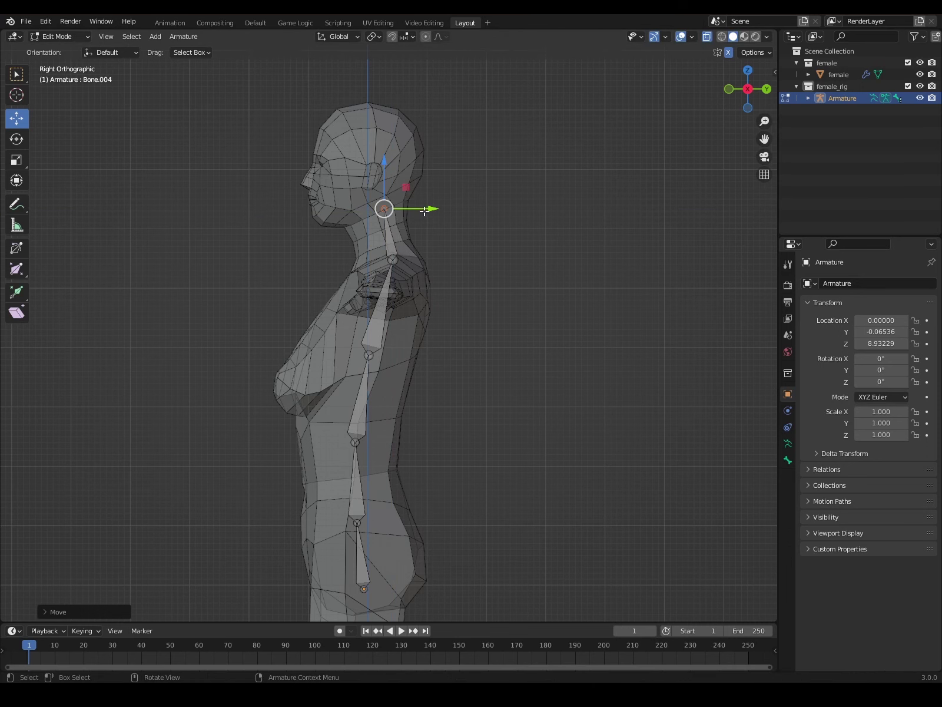
{"action": "left_click_drag", "start_coordinate": [425, 210], "coordinate": [428, 209]}
{"action": "left_click_drag", "start_coordinate": [383, 183], "coordinate": [381, 174]}
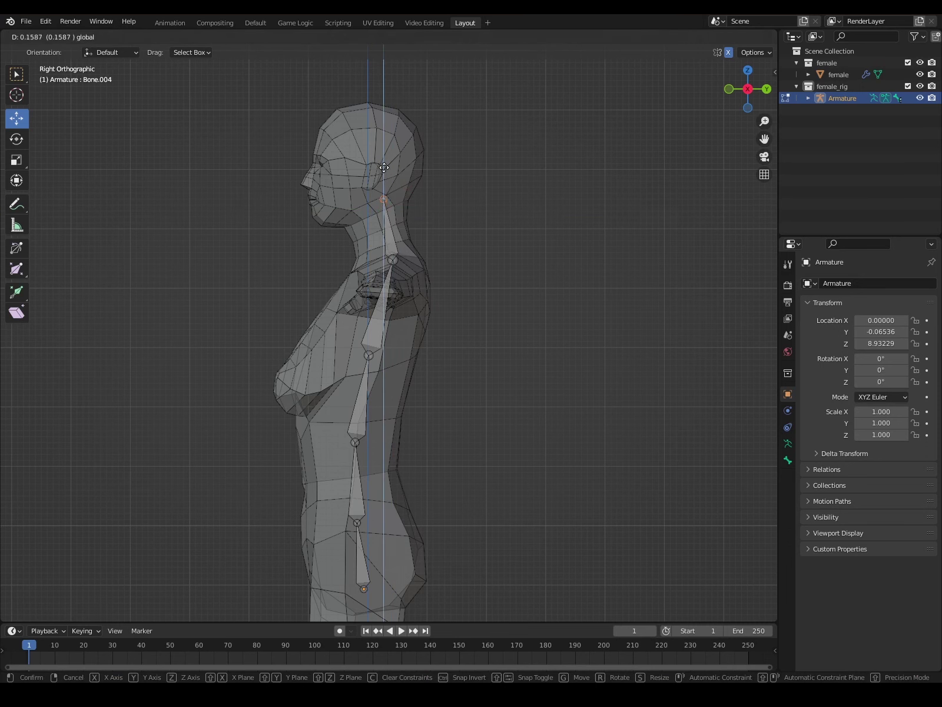
Extrude head bone Bone.005 with its tip at the top of the skull.
{"action": "key", "text": "e"}
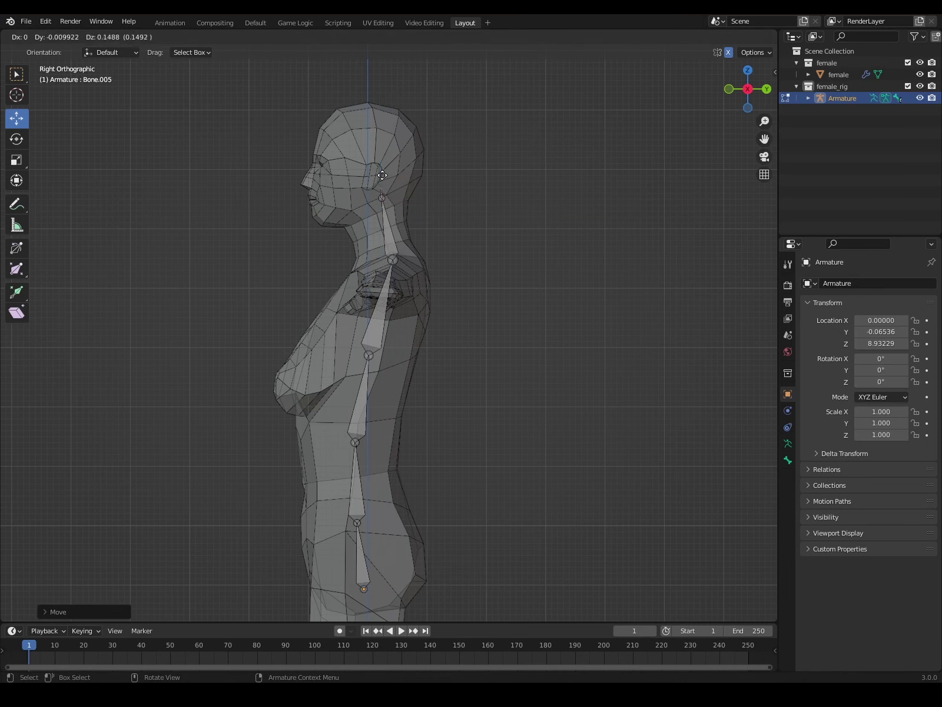
{"action": "left_click", "coordinate": [394, 97]}
{"action": "left_click_drag", "start_coordinate": [409, 107], "coordinate": [401, 106]}
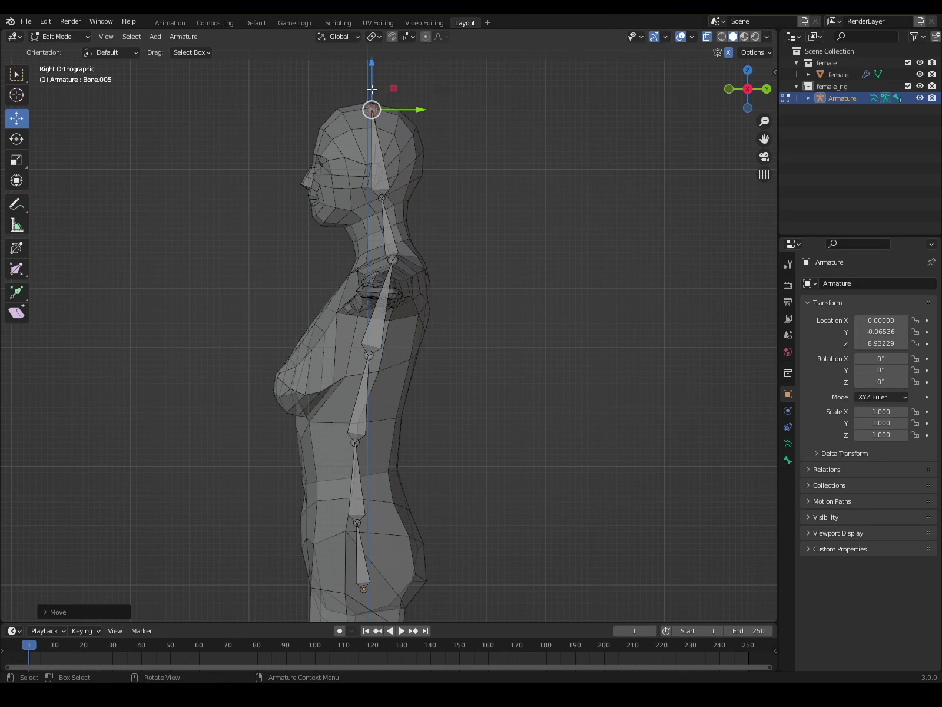
{"action": "scroll", "coordinate": [530, 287], "scroll_direction": "down", "scroll_amount": 2, "text": "shift"}
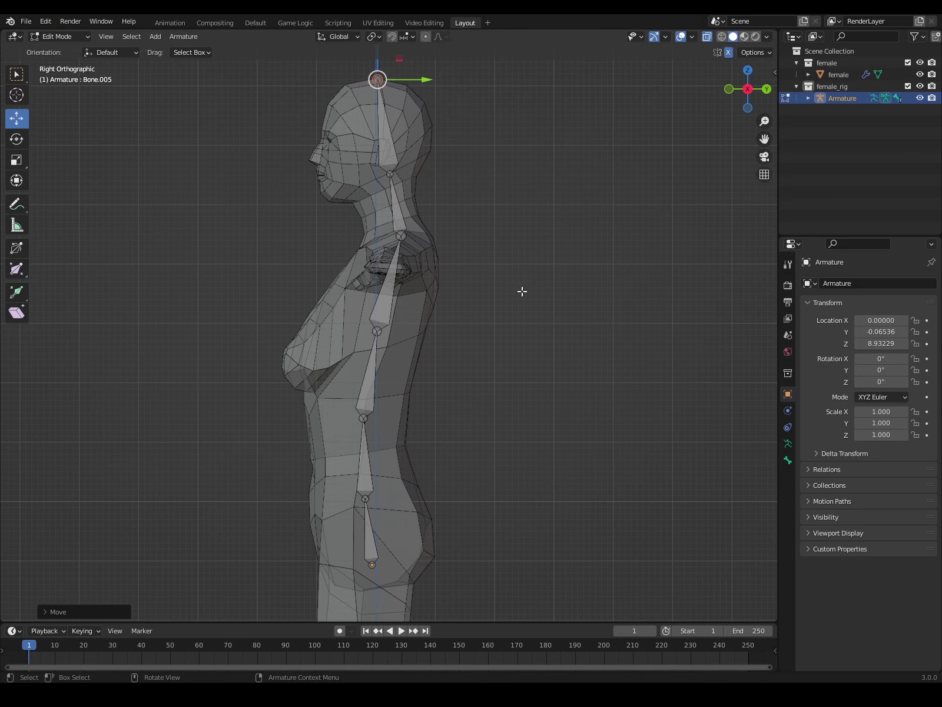
{"action": "scroll", "coordinate": [538, 229], "scroll_direction": "down", "scroll_amount": 5, "text": "shift"}
{"action": "left_click_drag", "start_coordinate": [393, 343], "coordinate": [396, 299]}
Raise the lower spine joint slightly and bring the hips into front view.
{"action": "left_click", "coordinate": [393, 417]}
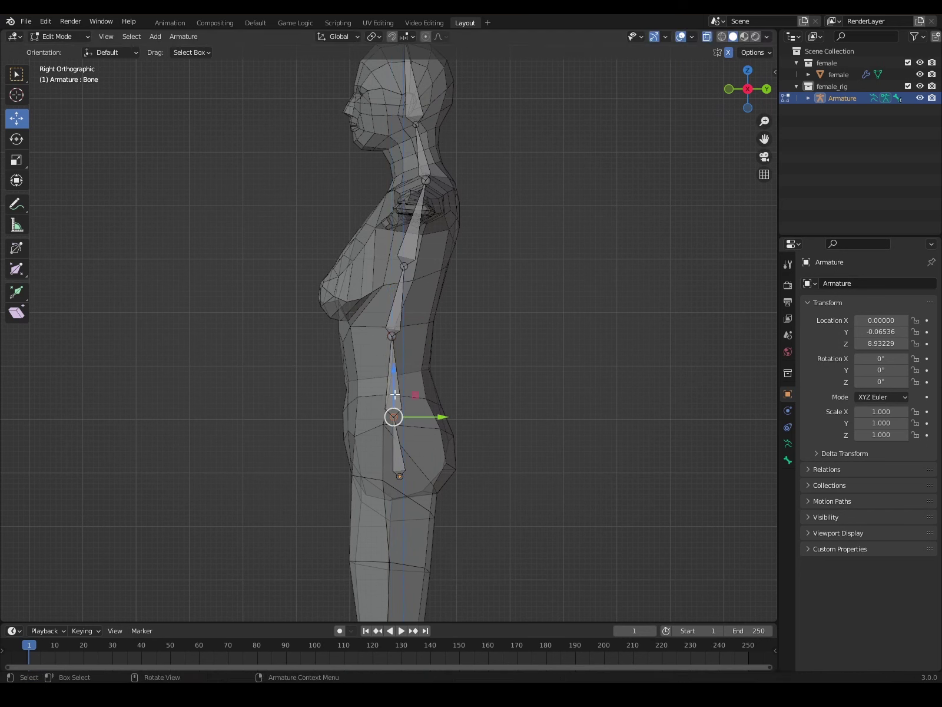
{"action": "left_click_drag", "start_coordinate": [393, 417], "coordinate": [394, 410]}
{"action": "mouse_move", "coordinate": [494, 321]}
{"action": "middle_mouse_down", "text": "shift"}
{"action": "mouse_move", "coordinate": [498, 281]}
{"action": "mouse_move", "coordinate": [531, 255]}
{"action": "mouse_move", "coordinate": [528, 234]}
{"action": "mouse_move", "coordinate": [574, 253]}
{"action": "mouse_move", "coordinate": [537, 272]}
{"action": "middle_mouse_up", "text": "shift"}
{"action": "key", "text": "g"}
{"action": "key", "text": "Escape"}
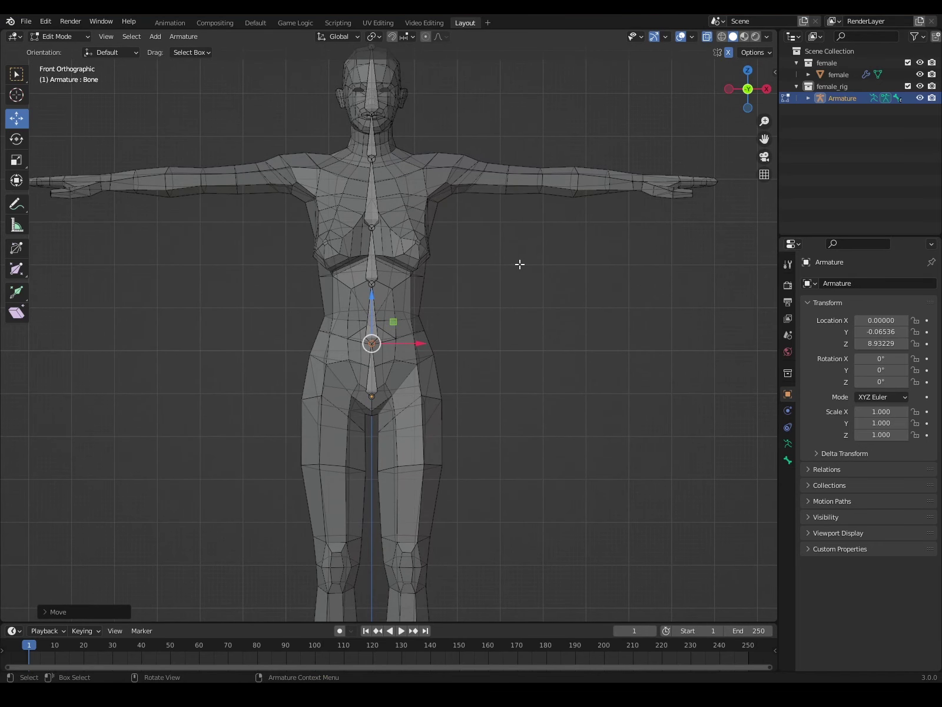
Extrude a horizontal hip bone along X from the pelvis joint out to the hip.
{"action": "left_click_drag", "start_coordinate": [392, 396], "coordinate": [398, 401]}
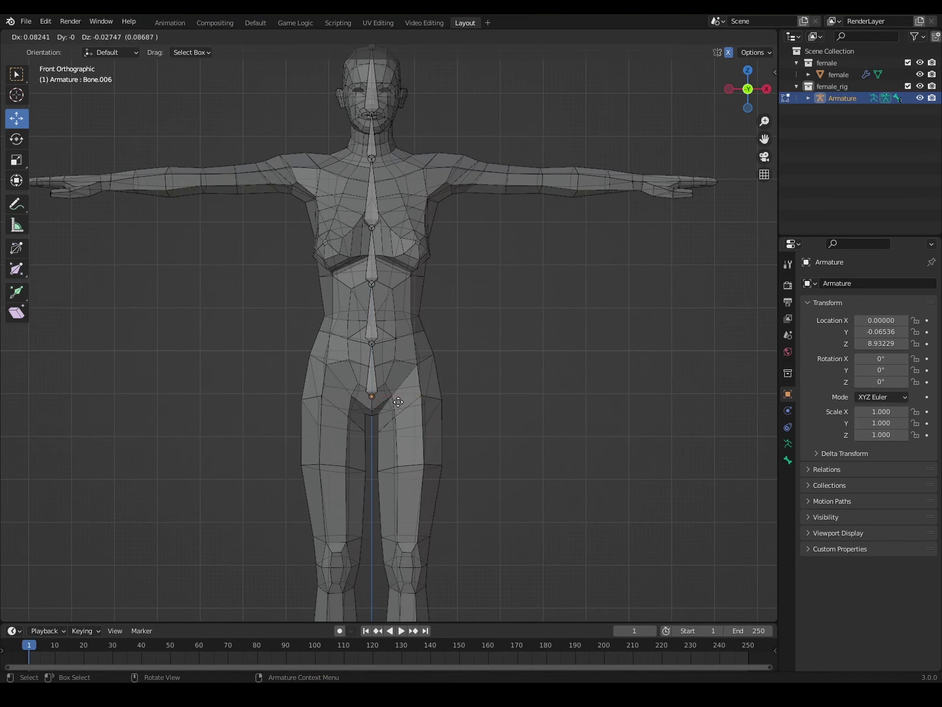
{"action": "key", "text": "x"}
{"action": "left_click", "coordinate": [438, 404]}
{"action": "mouse_move", "coordinate": [438, 405]}
{"action": "middle_mouse_down"}
{"action": "mouse_move", "coordinate": [444, 319]}
{"action": "mouse_move", "coordinate": [499, 331]}
{"action": "mouse_move", "coordinate": [540, 355]}
{"action": "mouse_move", "coordinate": [546, 336]}
{"action": "middle_mouse_up"}
Extrude the thigh bone down from the hip tip and set the knee's front-back position.
{"action": "left_click", "coordinate": [473, 332]}
{"action": "middle_click_drag", "start_coordinate": [473, 332], "coordinate": [494, 268], "text": "shift"}
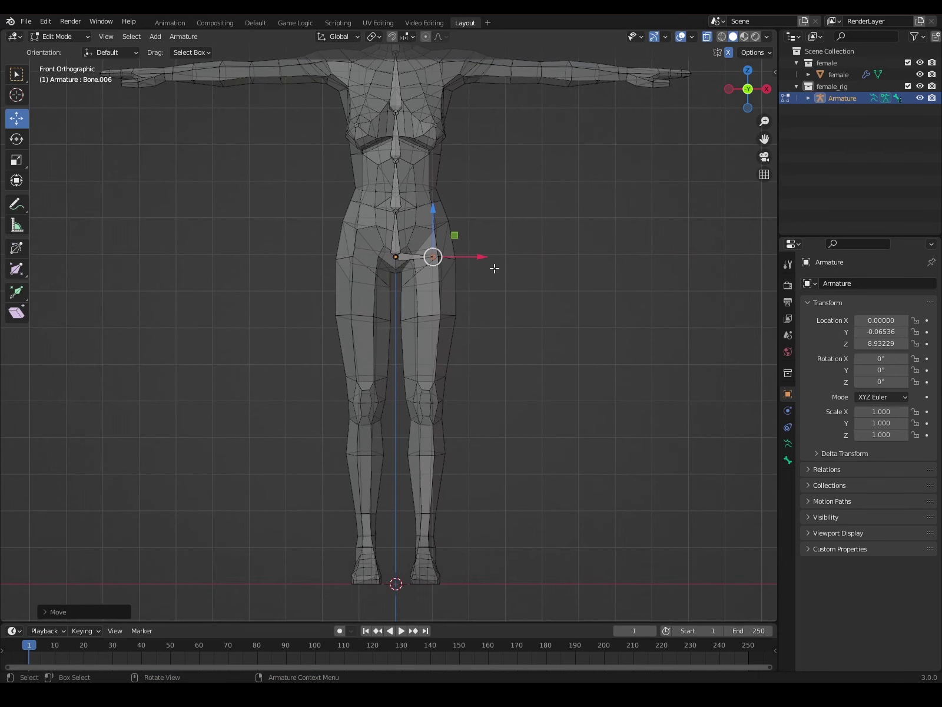
{"action": "key", "text": "e"}
{"action": "key", "text": "x"}
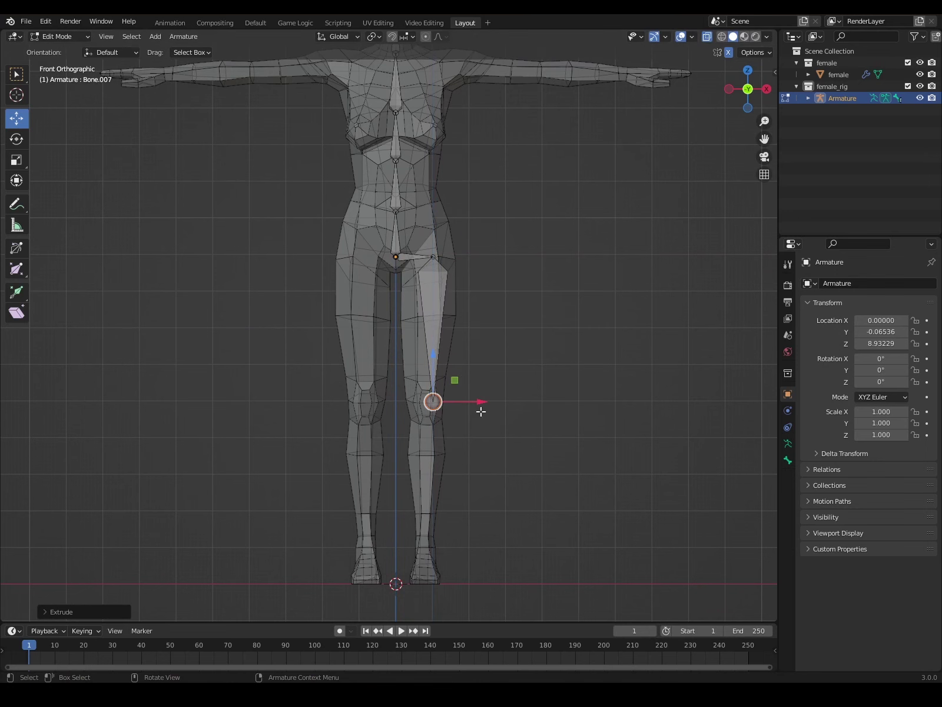
{"action": "left_click", "coordinate": [480, 411]}
{"action": "mouse_move", "coordinate": [489, 330]}
{"action": "middle_mouse_down"}
{"action": "mouse_move", "coordinate": [505, 337]}
{"action": "mouse_move", "coordinate": [444, 309]}
{"action": "middle_mouse_up"}
{"action": "key", "text": "e"}
{"action": "key", "text": "y"}
{"action": "left_click", "coordinate": [440, 405]}
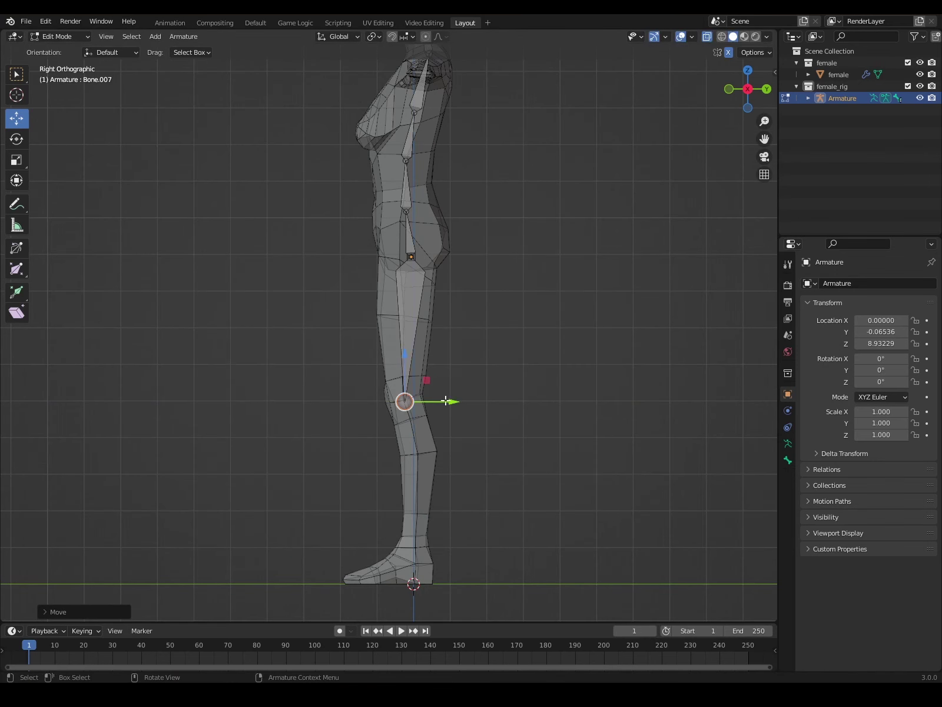
Centre the knee and hip joints sideways along X inside the leg.
{"action": "middle_click_drag", "start_coordinate": [441, 405], "coordinate": [597, 321], "text": "alt"}
{"action": "key", "text": "g"}
{"action": "key", "text": "x"}
{"action": "left_click", "coordinate": [464, 398]}
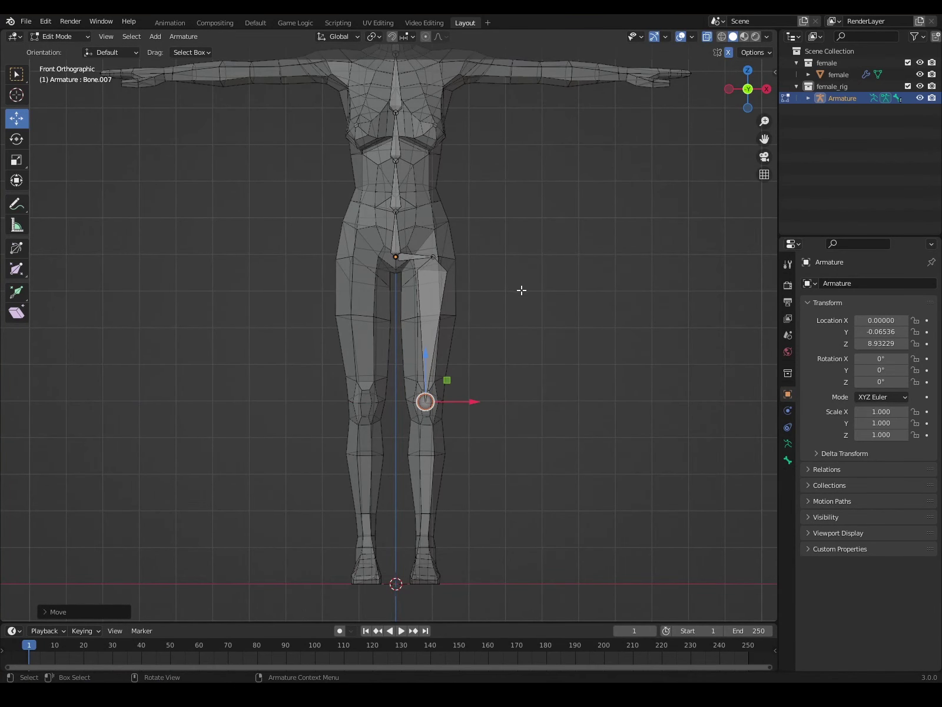
{"action": "key", "text": "g"}
{"action": "key", "text": "x"}
{"action": "left_click", "coordinate": [467, 257]}
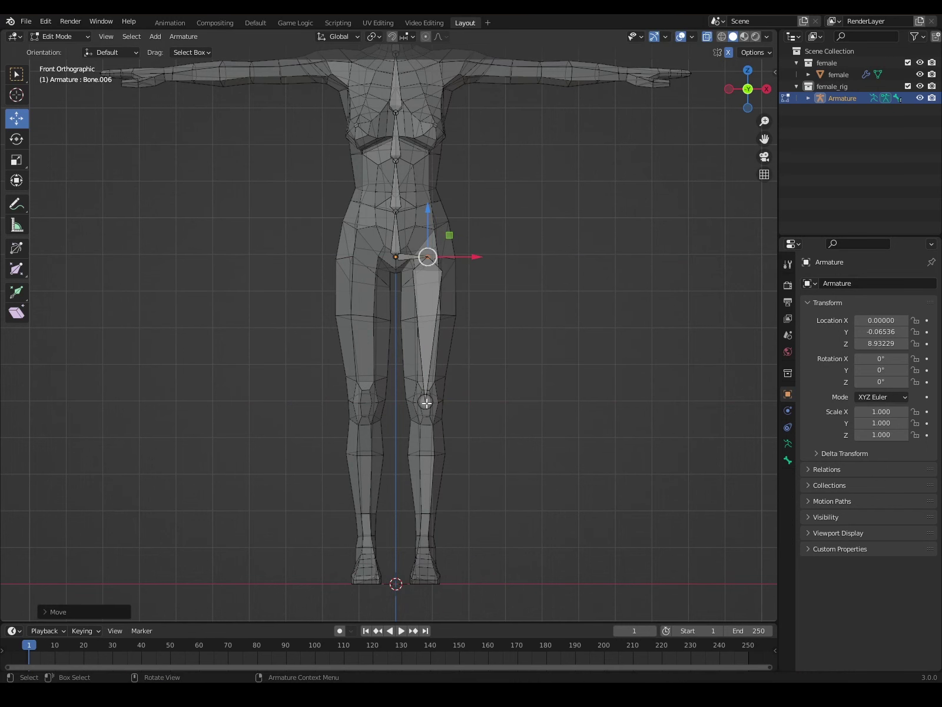
{"action": "left_click", "coordinate": [425, 400]}
{"action": "key", "text": "g"}
{"action": "key", "text": "x"}
{"action": "left_click", "coordinate": [479, 330]}
Extrude the shin bone down from the knee and place its end at the ankle.
{"action": "middle_click_drag", "start_coordinate": [480, 330], "coordinate": [500, 315], "text": "shift"}
{"action": "key", "text": "e"}
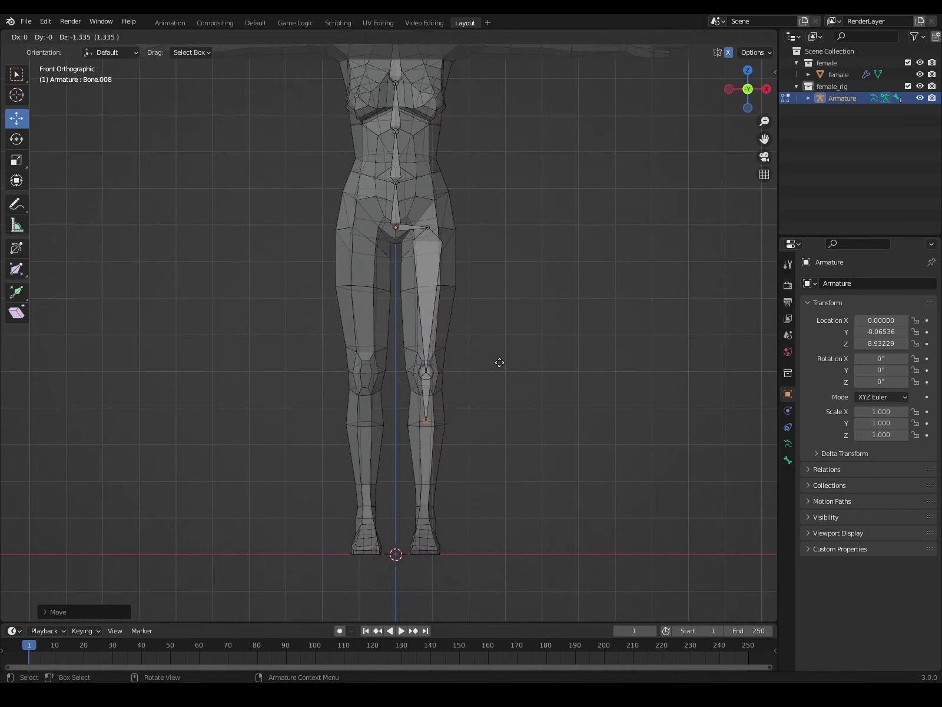
{"action": "left_click", "coordinate": [505, 461]}
{"action": "mouse_move", "coordinate": [490, 425]}
{"action": "middle_mouse_down"}
{"action": "mouse_move", "coordinate": [547, 309]}
{"action": "mouse_move", "coordinate": [498, 282]}
{"action": "mouse_move", "coordinate": [527, 316]}
{"action": "middle_mouse_up"}
{"action": "scroll", "coordinate": [527, 316], "scroll_direction": "down", "scroll_amount": 1}
{"action": "key", "text": "g"}
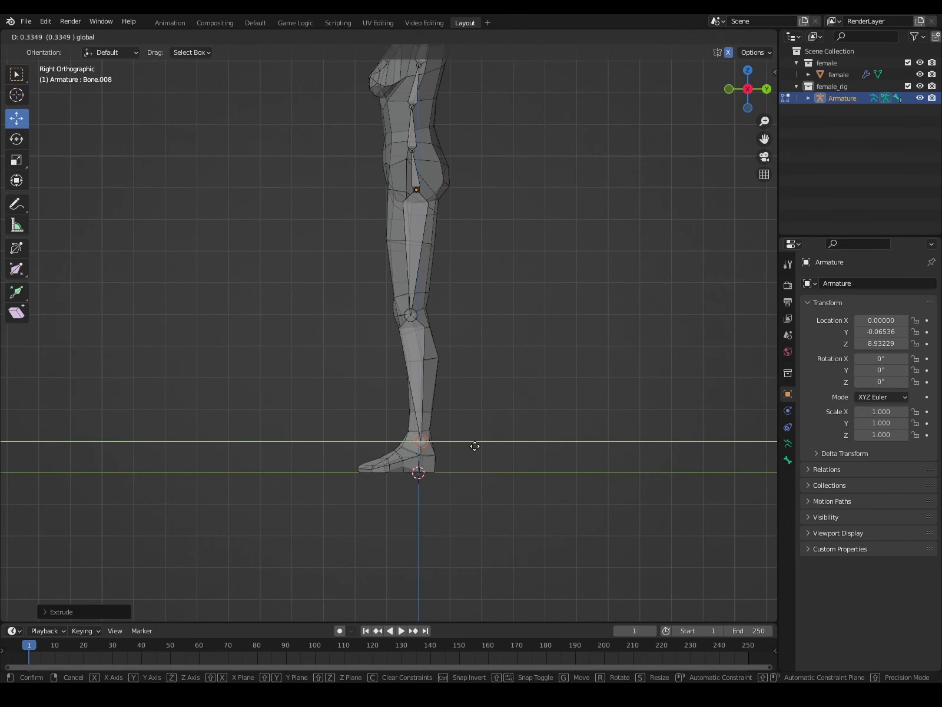
{"action": "left_click", "coordinate": [474, 449]}
Adjust the ankle joint front-to-back along Y, abandoning a knee move.
{"action": "scroll", "coordinate": [474, 449], "scroll_direction": "up", "scroll_amount": 1}
{"action": "left_click", "coordinate": [413, 312]}
{"action": "key", "text": "g"}
{"action": "key", "text": "y"}
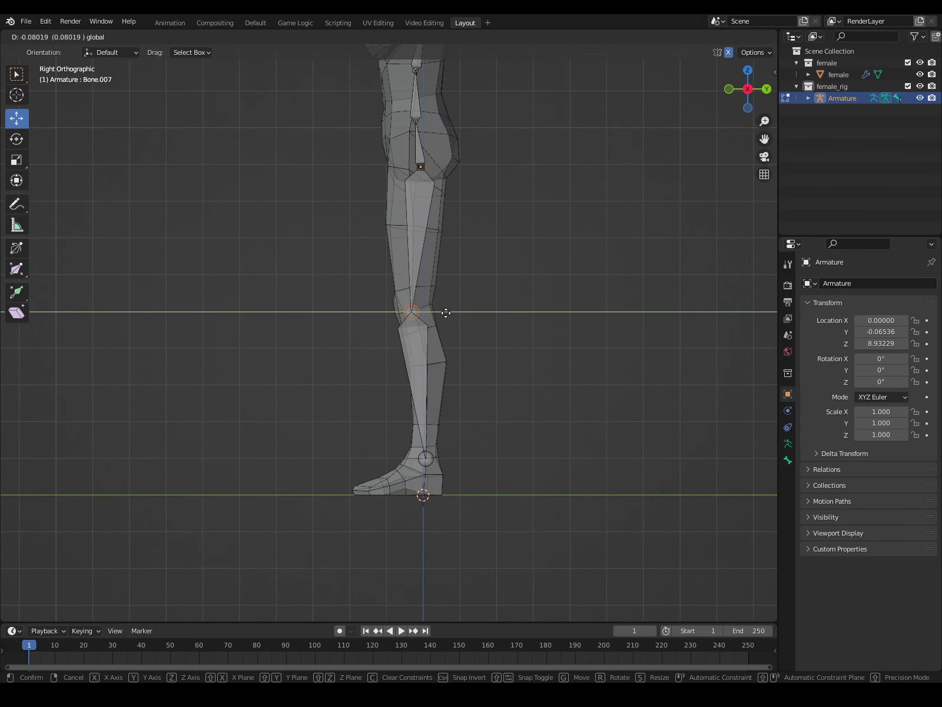
{"action": "key", "text": "Escape"}
{"action": "left_click", "coordinate": [438, 458]}
{"action": "key", "text": "g"}
{"action": "key", "text": "y"}
{"action": "left_click", "coordinate": [444, 463]}
Move the knee joint slightly forward along Y.
{"action": "middle_click_drag", "start_coordinate": [515, 244], "coordinate": [512, 276], "text": "shift"}
{"action": "left_click", "coordinate": [408, 345]}
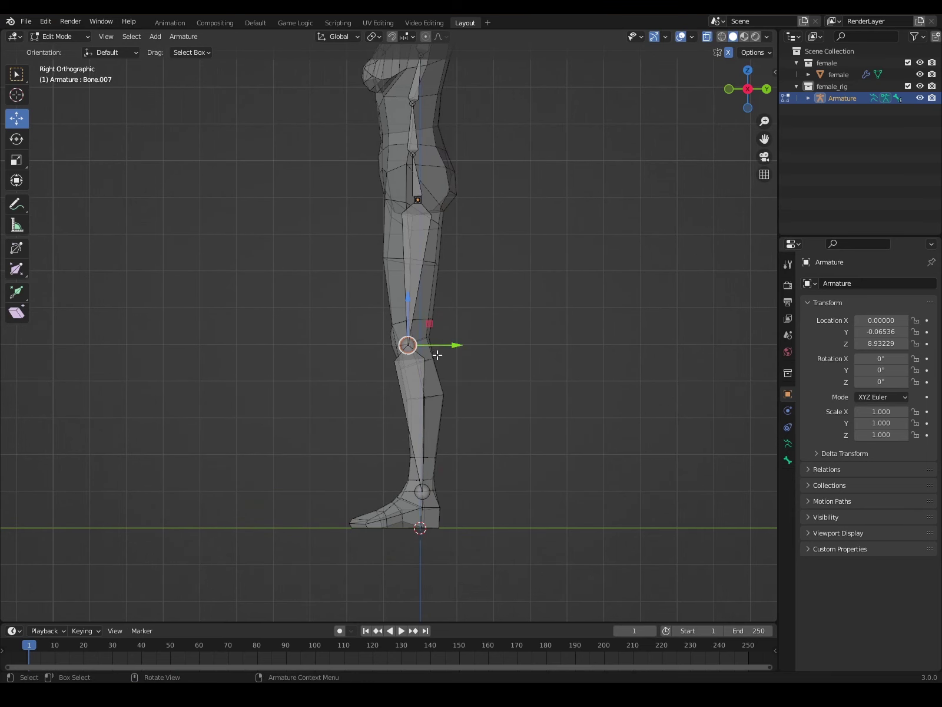
{"action": "key", "text": "g"}
{"action": "key", "text": "y"}
{"action": "left_click", "coordinate": [450, 346]}
Set the ankle joint's height with a Z-constrained move.
{"action": "scroll", "coordinate": [463, 332], "scroll_direction": "up", "scroll_amount": 2}
{"action": "middle_click_drag", "start_coordinate": [463, 332], "coordinate": [465, 207], "text": "shift"}
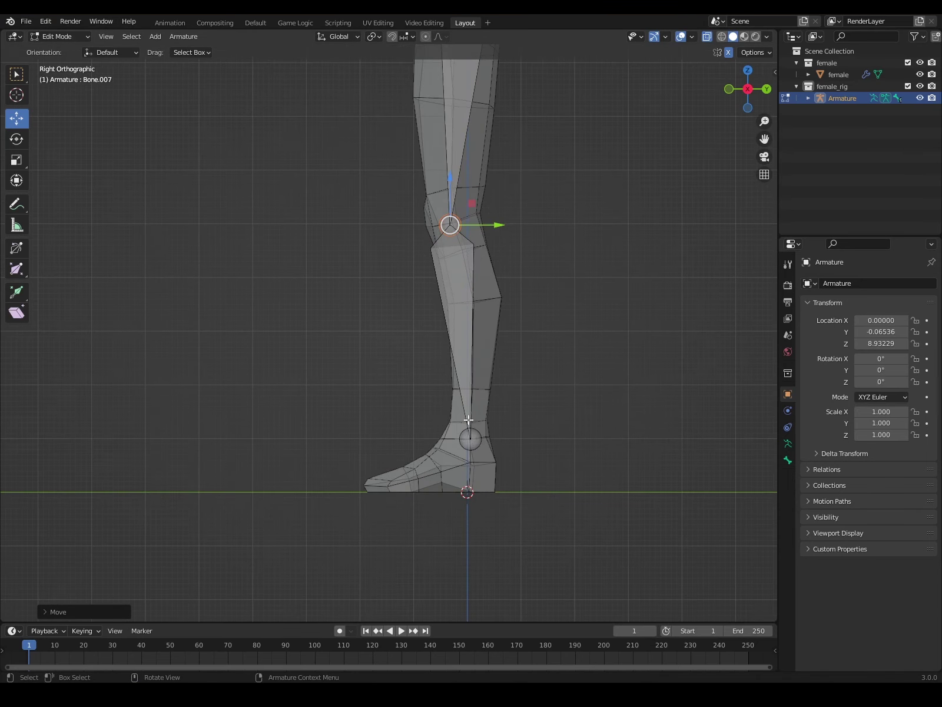
{"action": "left_click", "coordinate": [471, 443]}
{"action": "key", "text": "g"}
{"action": "key", "text": "z"}
{"action": "left_click", "coordinate": [471, 414]}
Create a heel bone from the ankle joint.
{"action": "middle_click_drag", "start_coordinate": [526, 330], "coordinate": [535, 276], "text": "shift"}
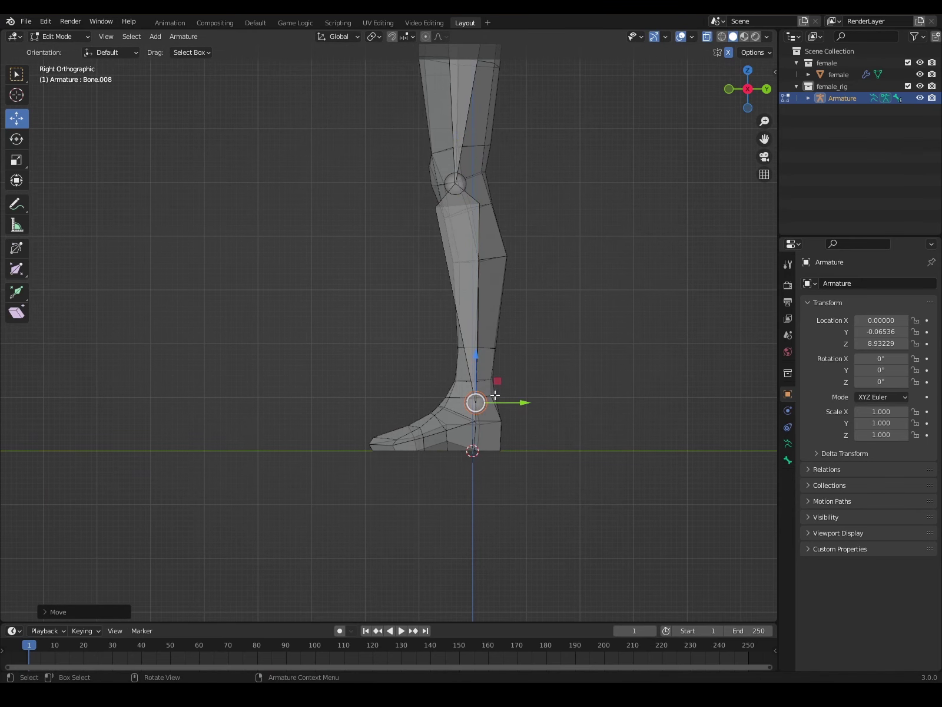
{"action": "left_click", "coordinate": [480, 406]}
{"action": "key", "text": "g"}
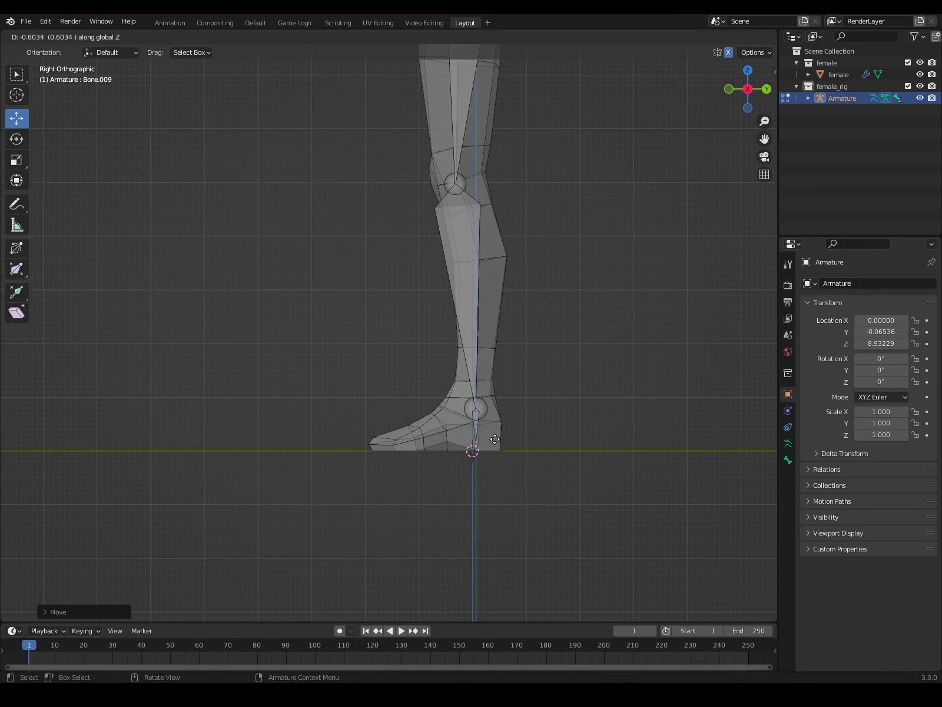
{"action": "left_click", "coordinate": [495, 439]}
{"action": "key", "text": "g"}
{"action": "key", "text": "y"}
{"action": "left_click", "coordinate": [521, 446]}
{"action": "left_click", "coordinate": [475, 407]}
Extrude foot bone Bone.010 from the ankle to the ball of the foot.
{"action": "key", "text": "e"}
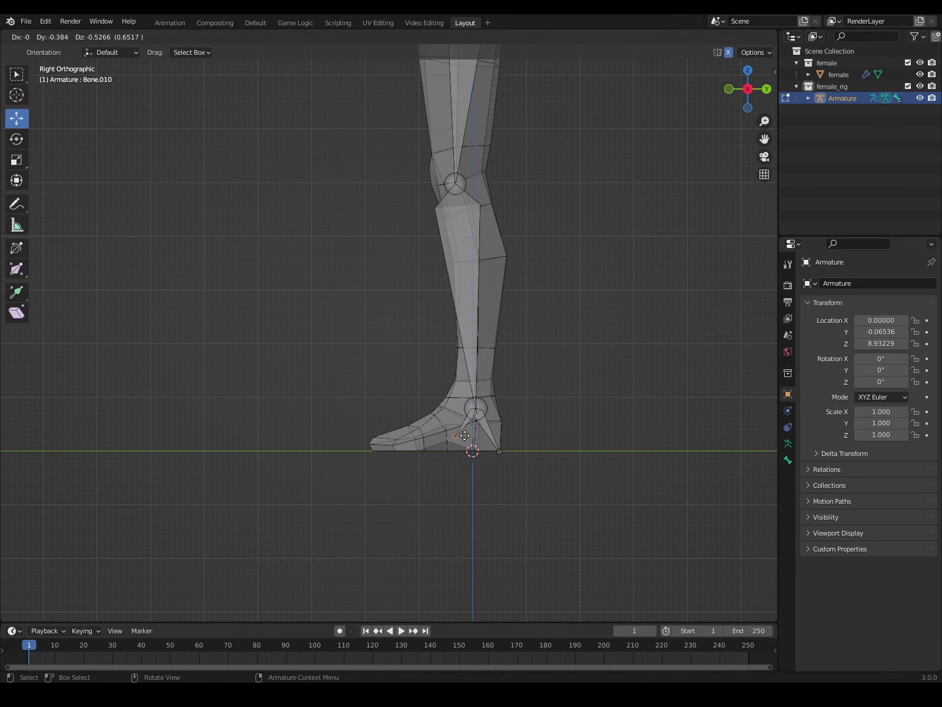
{"action": "key", "text": "y"}
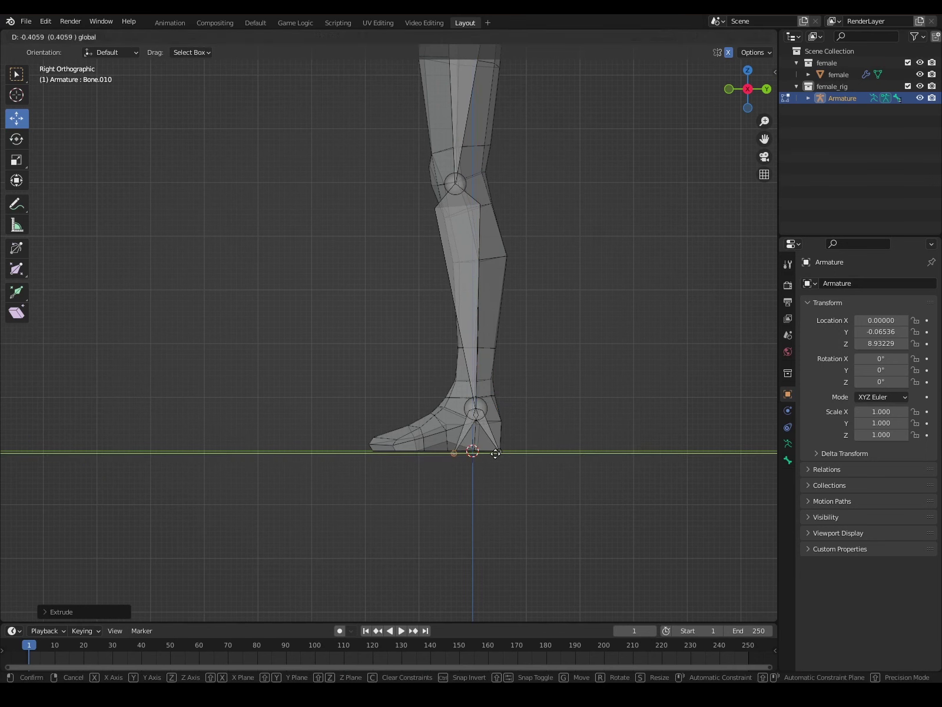
{"action": "left_click", "coordinate": [439, 452]}
{"action": "key", "text": "g"}
{"action": "key", "text": "z"}
{"action": "left_click", "coordinate": [509, 359]}
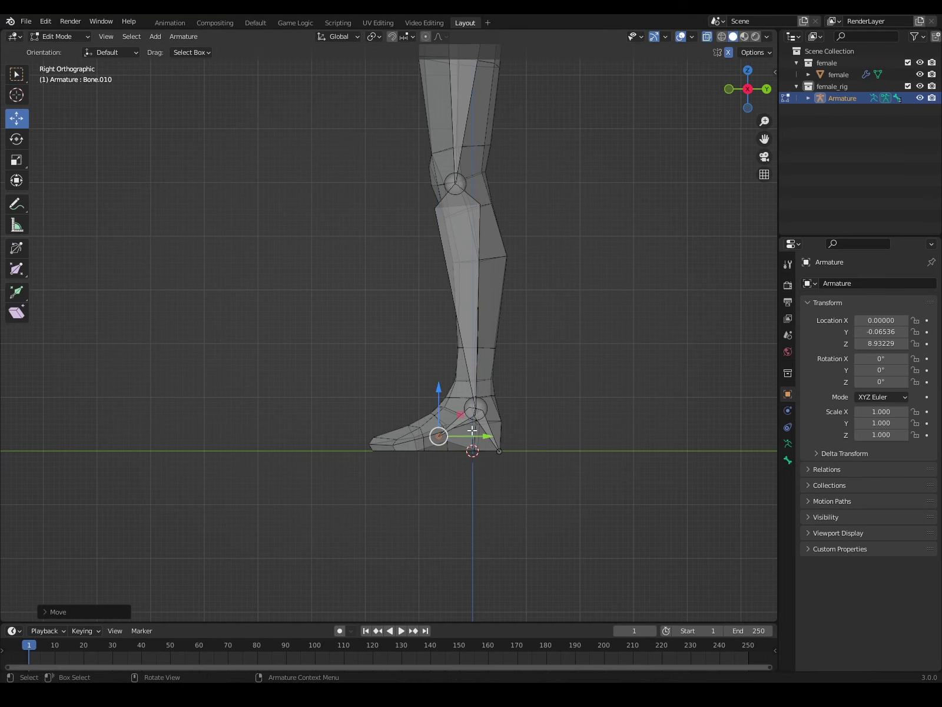
Extrude toe bone Bone.011 toward the toes, tip set near the ground.
{"action": "key", "text": "e"}
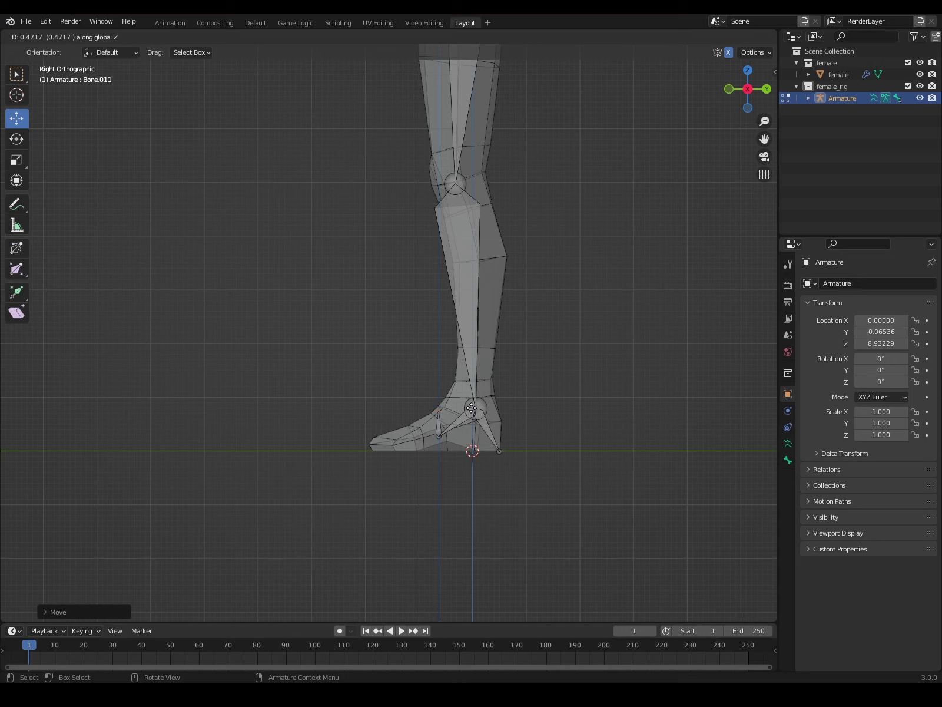
{"action": "key", "text": "y"}
{"action": "left_click", "coordinate": [392, 383]}
{"action": "key", "text": "g"}
{"action": "key", "text": "z"}
{"action": "left_click", "coordinate": [437, 443]}
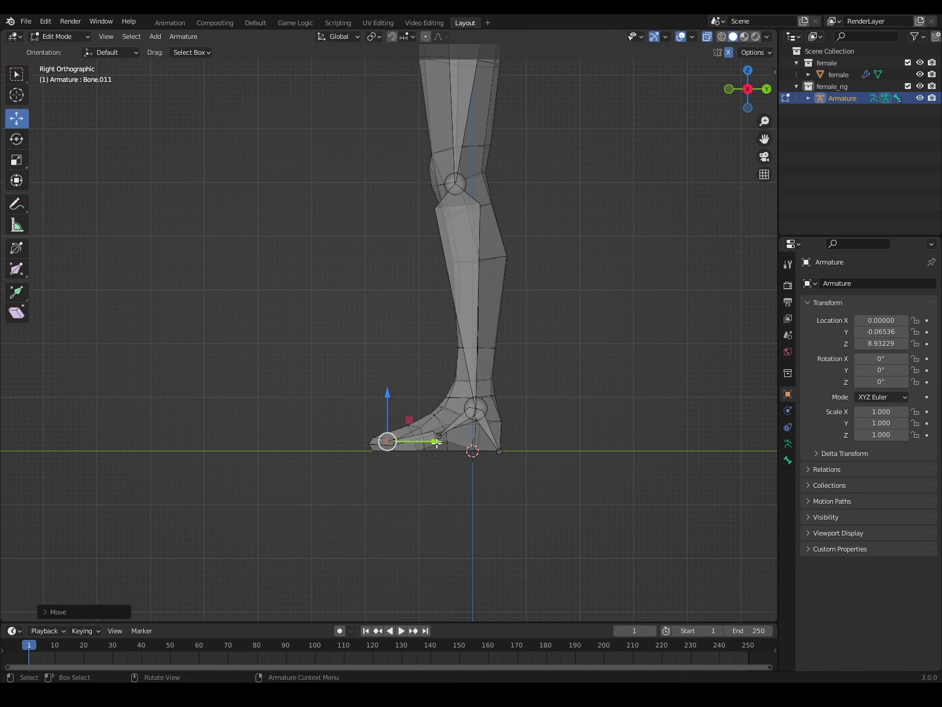
Reposition the foot joint along Y to fit the foot.
{"action": "key", "text": "g"}
{"action": "key", "text": "y"}
{"action": "left_click", "coordinate": [427, 443]}
{"action": "key", "text": "g"}
{"action": "key", "text": "y"}
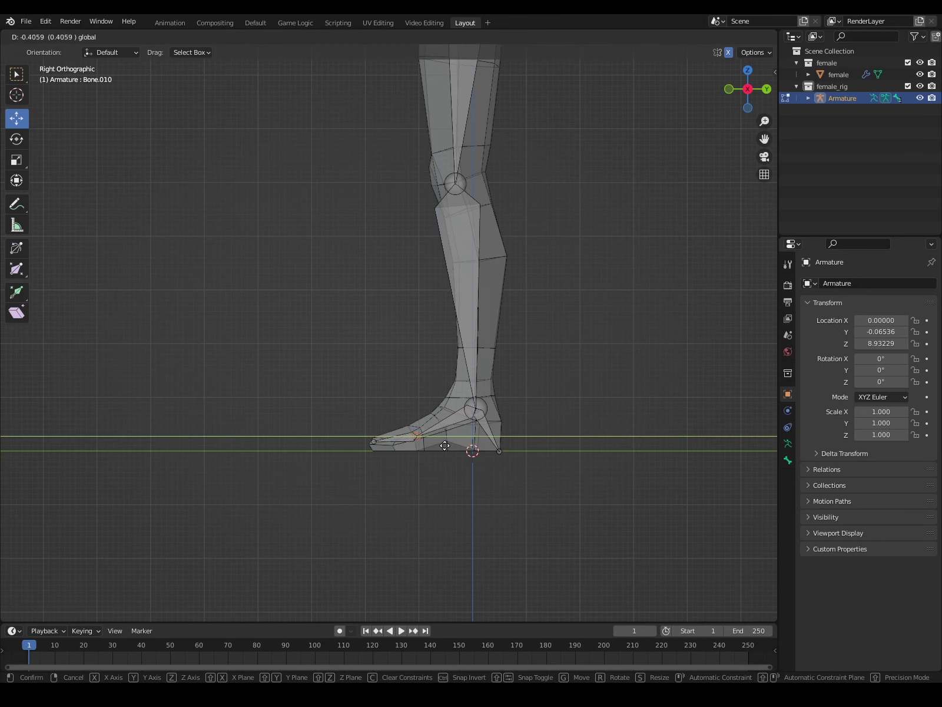
{"action": "left_click", "coordinate": [440, 448]}
Move the toe bone's tip along Z to the end of the foot.
{"action": "key", "text": "g"}
{"action": "key", "text": "z"}
{"action": "left_click", "coordinate": [413, 439]}
{"action": "key", "text": "g"}
{"action": "key", "text": "z"}
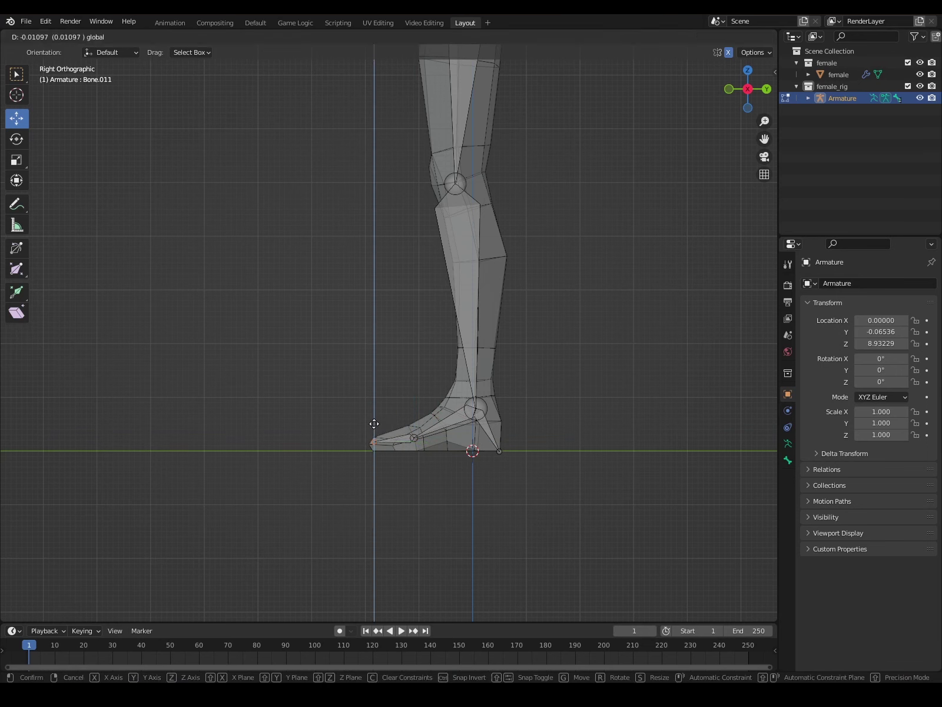
{"action": "left_click", "coordinate": [375, 441]}
{"action": "mouse_move", "coordinate": [566, 263]}
{"action": "middle_mouse_down"}
{"action": "mouse_move", "coordinate": [539, 250]}
{"action": "mouse_move", "coordinate": [662, 320]}
{"action": "mouse_move", "coordinate": [522, 294]}
{"action": "mouse_move", "coordinate": [525, 269]}
{"action": "mouse_move", "coordinate": [528, 341]}
{"action": "mouse_move", "coordinate": [536, 265]}
{"action": "middle_mouse_up"}
Move the foot joint and slide the ankle joint sideways into the foot mesh.
{"action": "left_click", "coordinate": [447, 252]}
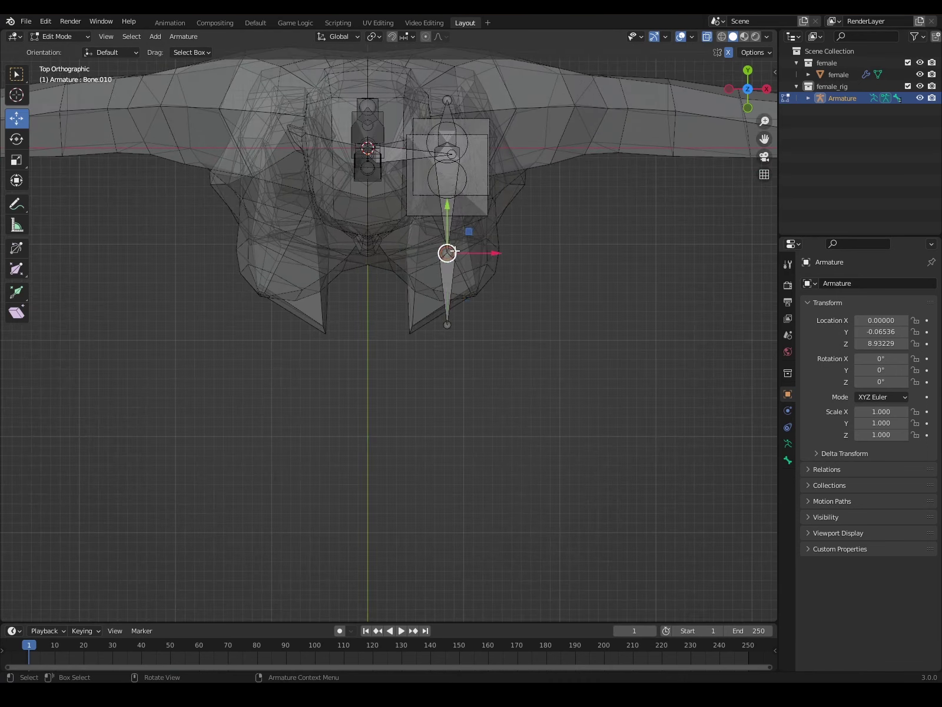
{"action": "key", "text": "g"}
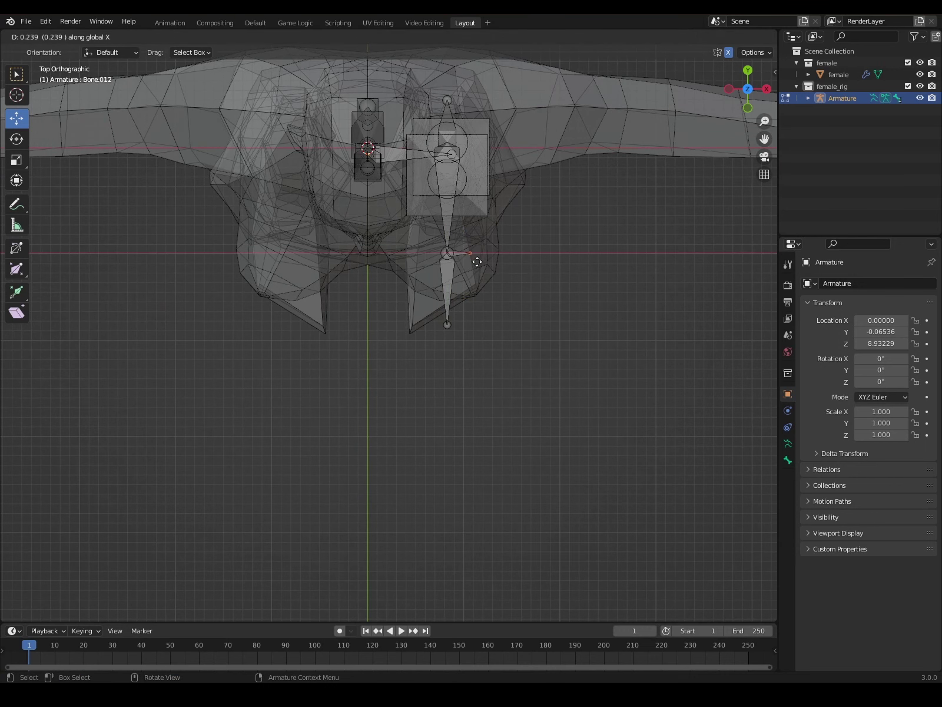
{"action": "left_click", "coordinate": [477, 261]}
{"action": "left_click", "coordinate": [448, 253], "text": "alt"}
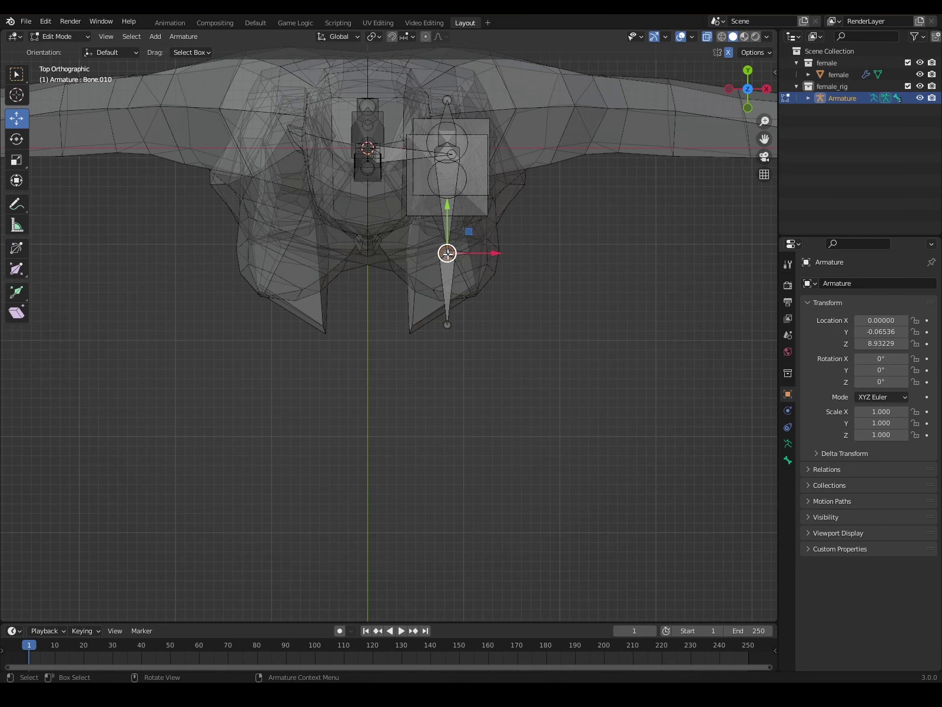
{"action": "left_click_drag", "start_coordinate": [448, 253], "coordinate": [424, 253]}
{"action": "left_click", "coordinate": [407, 267]}
{"action": "mouse_move", "coordinate": [408, 266]}
{"action": "middle_mouse_down"}
{"action": "mouse_move", "coordinate": [519, 238]}
{"action": "mouse_move", "coordinate": [515, 256]}
{"action": "mouse_move", "coordinate": [513, 235]}
{"action": "middle_mouse_up"}
In front view (numpad 1), undo an accidental extrusion and reposition the foot joint.
{"action": "key", "text": "KP_1"}
{"action": "key", "text": "ctrl+z"}
{"action": "key", "text": "g"}
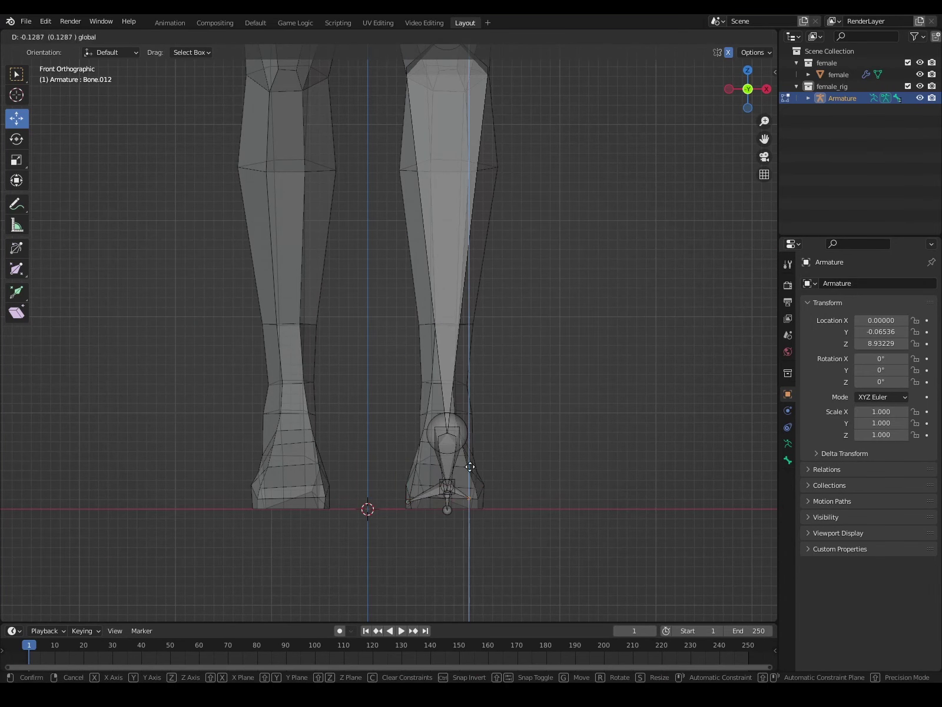
{"action": "left_click", "coordinate": [517, 499]}
{"action": "mouse_move", "coordinate": [517, 499]}
{"action": "middle_mouse_down"}
{"action": "mouse_move", "coordinate": [568, 385]}
{"action": "mouse_move", "coordinate": [570, 504]}
{"action": "mouse_move", "coordinate": [656, 389]}
{"action": "mouse_move", "coordinate": [597, 397]}
{"action": "mouse_move", "coordinate": [633, 391]}
{"action": "mouse_move", "coordinate": [570, 379]}
{"action": "mouse_move", "coordinate": [579, 380]}
{"action": "middle_mouse_up"}
From the back view, adjust the foot bone's other joint, then check in right view.
{"action": "key", "text": "ctrl+KP_1"}
{"action": "left_click", "coordinate": [332, 505]}
{"action": "key", "text": "g"}
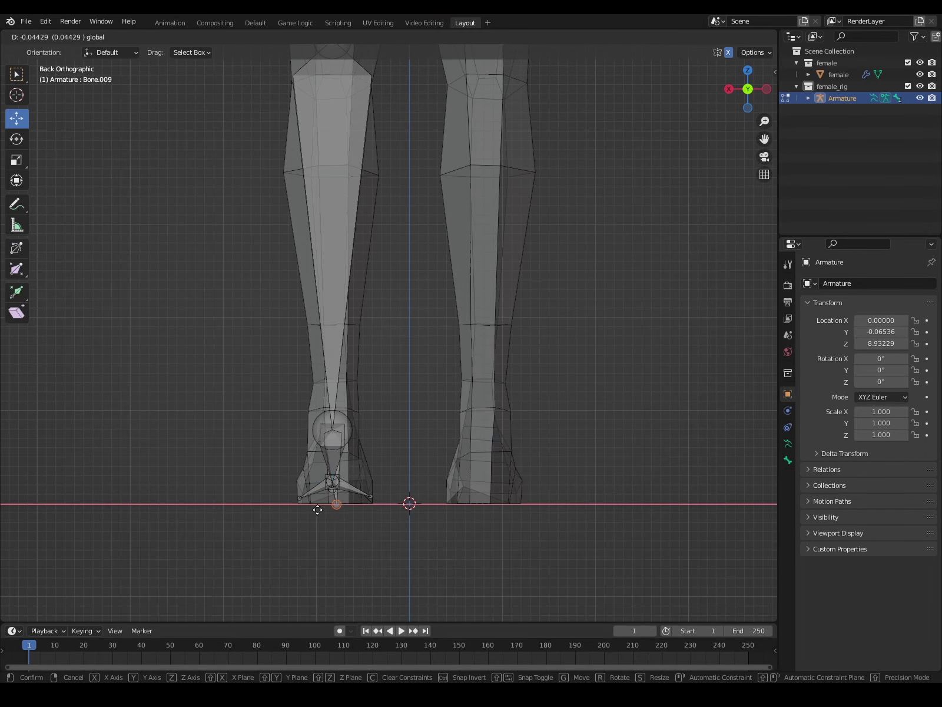
{"action": "left_click", "coordinate": [332, 505]}
{"action": "mouse_move", "coordinate": [571, 321]}
{"action": "middle_mouse_down"}
{"action": "mouse_move", "coordinate": [659, 224]}
{"action": "mouse_move", "coordinate": [603, 242]}
{"action": "mouse_move", "coordinate": [587, 237]}
{"action": "mouse_move", "coordinate": [616, 276]}
{"action": "middle_mouse_up"}
{"action": "key", "text": "KP_3"}
{"action": "scroll", "coordinate": [586, 285], "scroll_direction": "up", "scroll_amount": 2}
In front view, raise the chest bone's tip up toward the collar.
{"action": "key", "text": "KP_1"}
{"action": "scroll", "coordinate": [590, 268], "scroll_direction": "up", "scroll_amount": 2}
{"action": "scroll", "coordinate": [591, 268], "scroll_direction": "up", "scroll_amount": 3}
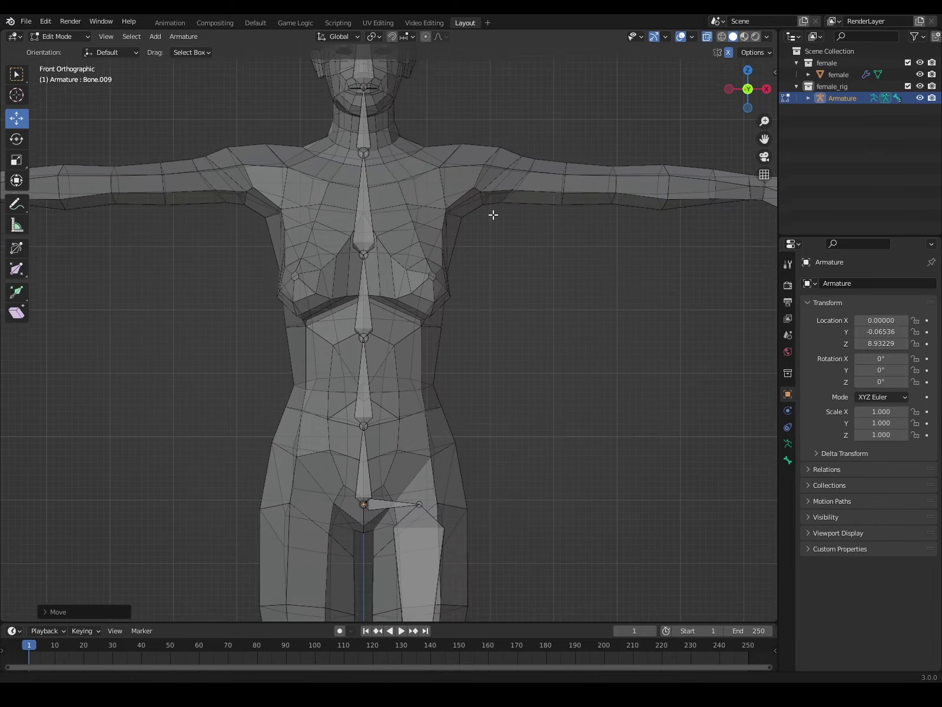
{"action": "middle_click_drag", "start_coordinate": [492, 212], "coordinate": [502, 272], "text": "shift"}
{"action": "left_click", "coordinate": [384, 310]}
{"action": "left_click_drag", "start_coordinate": [384, 309], "coordinate": [393, 297]}
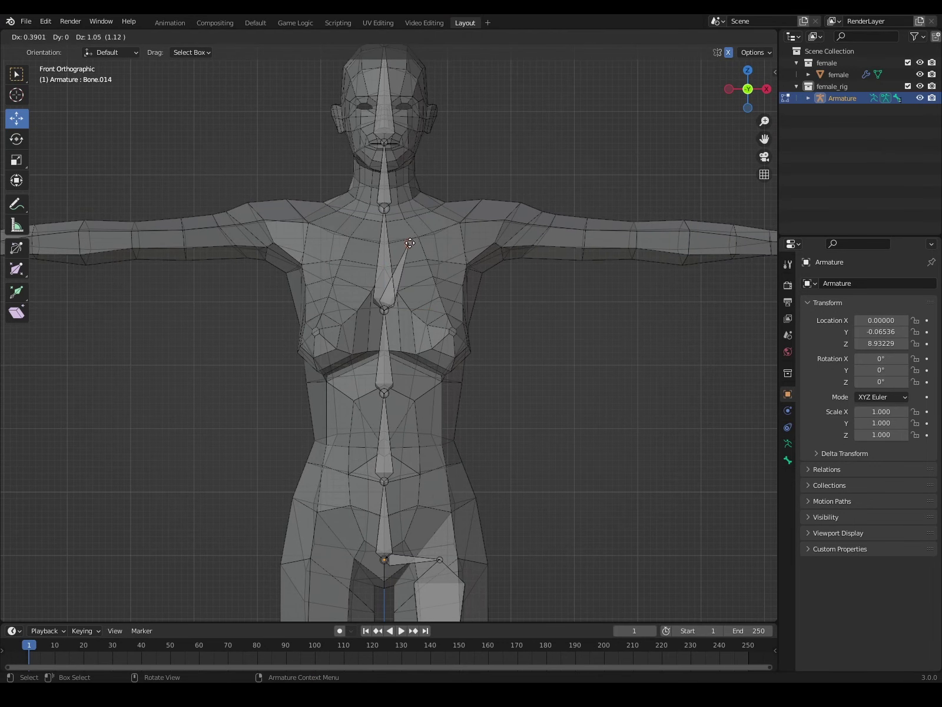
{"action": "left_click", "coordinate": [410, 243]}
In side view, set the chest bone tip's front-back depth.
{"action": "key", "text": "KP_3"}
{"action": "key", "text": "g"}
{"action": "key", "text": "y"}
{"action": "left_click", "coordinate": [410, 211]}
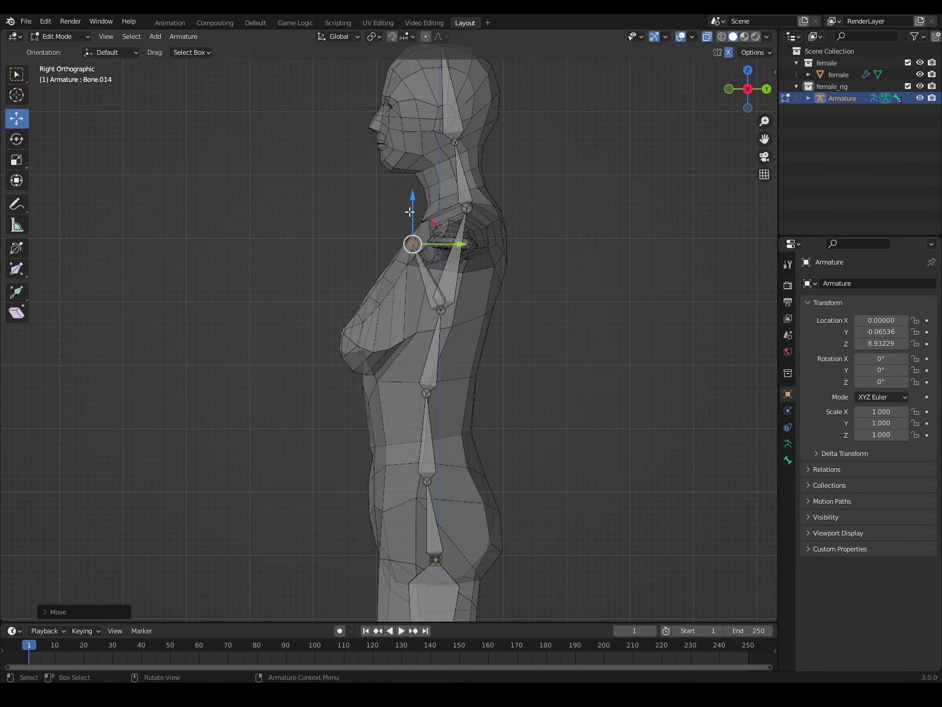
Back in front view, reposition the chest bone tip near the collar.
{"action": "key", "text": "g"}
{"action": "key", "text": "x"}
{"action": "middle_click_drag", "start_coordinate": [412, 236], "coordinate": [492, 269]}
{"action": "key", "text": "KP_1"}
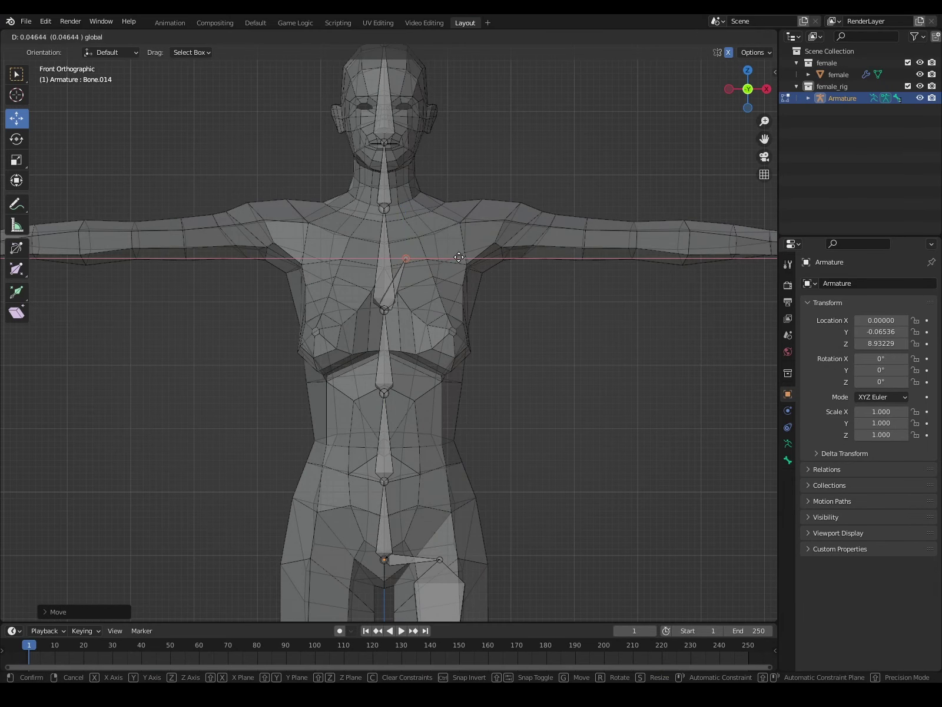
{"action": "key", "text": "z"}
{"action": "key", "text": "shift+y"}
{"action": "left_click", "coordinate": [460, 236]}
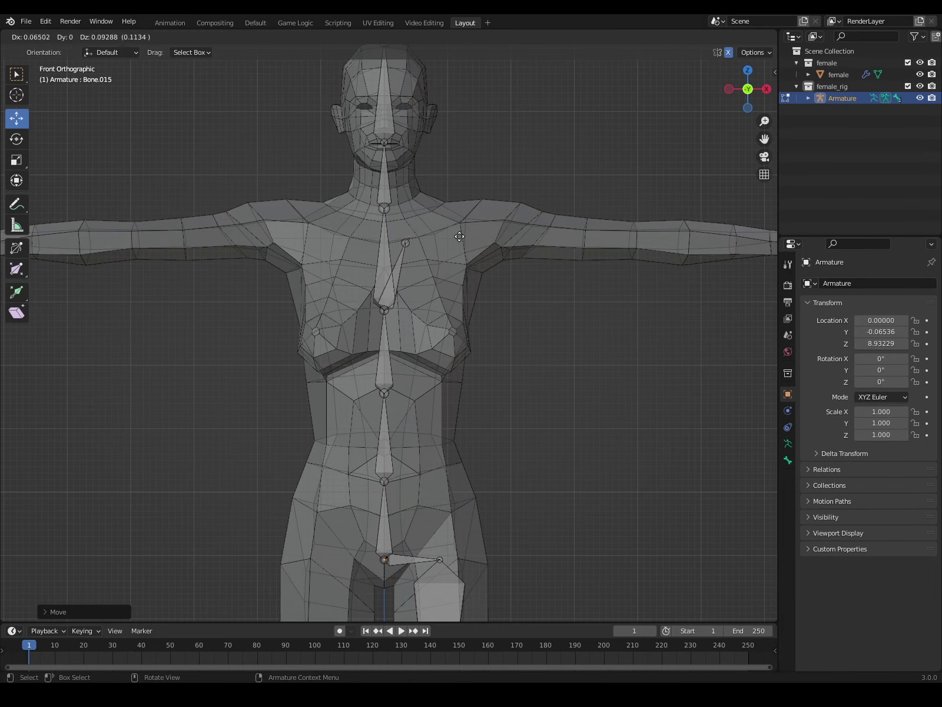
Create the collarbone reaching to the left shoulder and adjust its inner joint's height.
{"action": "left_click", "coordinate": [520, 227]}
{"action": "key", "text": "g"}
{"action": "key", "text": "z"}
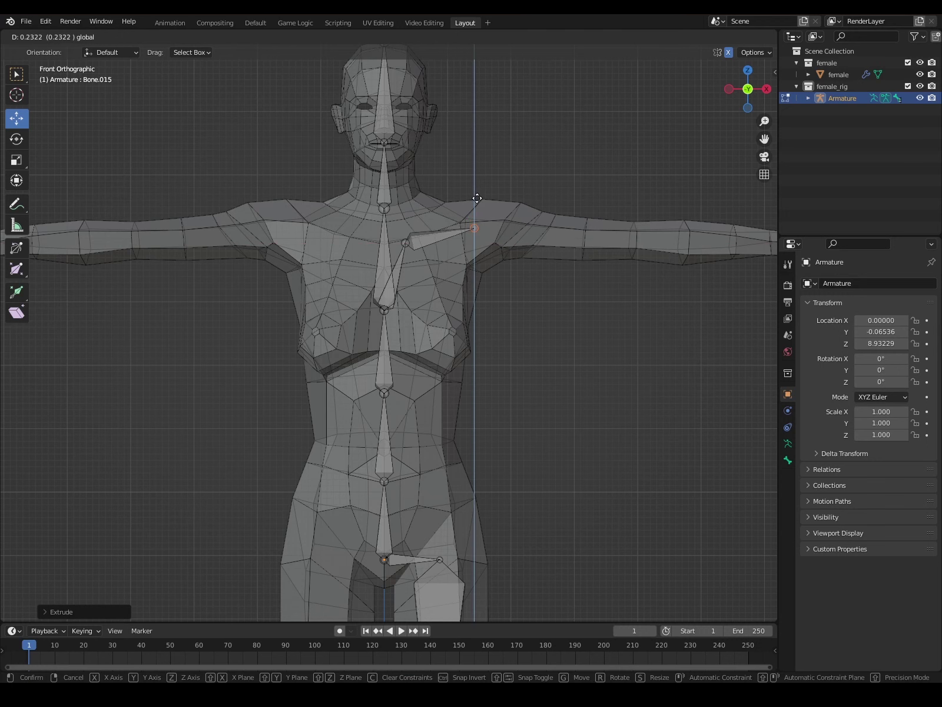
{"action": "key", "text": "x"}
{"action": "left_click", "coordinate": [525, 226]}
{"action": "left_click", "coordinate": [406, 242]}
{"action": "key", "text": "g"}
{"action": "key", "text": "z"}
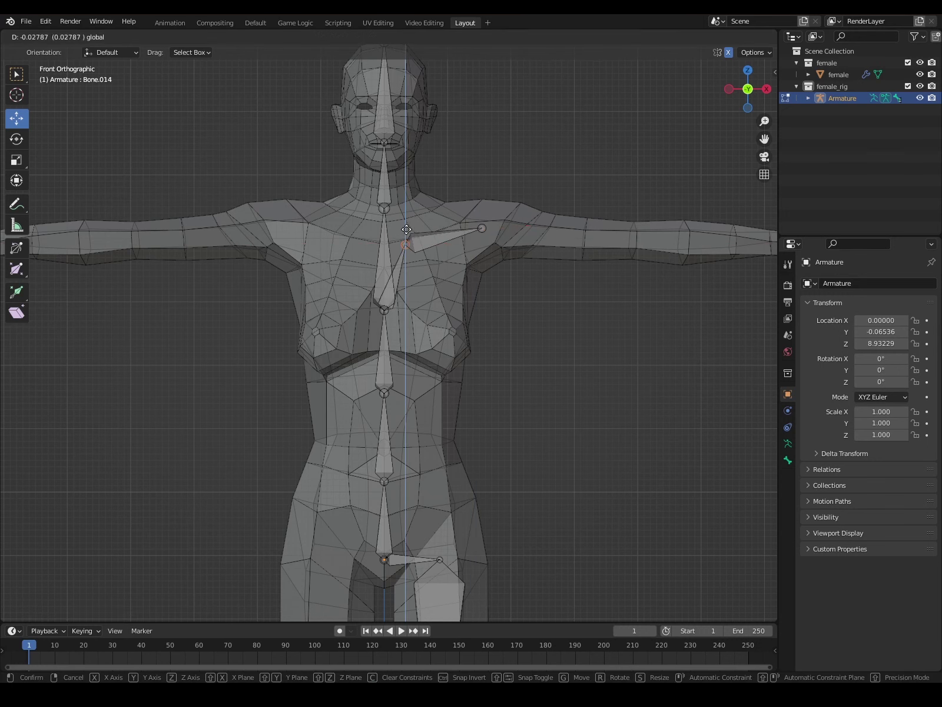
{"action": "left_click", "coordinate": [406, 232]}
Align the shoulder and collarbone in depth using side and top views.
{"action": "mouse_move", "coordinate": [567, 158]}
{"action": "middle_mouse_down"}
{"action": "mouse_move", "coordinate": [528, 168]}
{"action": "mouse_move", "coordinate": [548, 184]}
{"action": "mouse_move", "coordinate": [471, 229]}
{"action": "middle_mouse_up"}
{"action": "scroll", "coordinate": [480, 242], "scroll_direction": "down", "scroll_amount": 1}
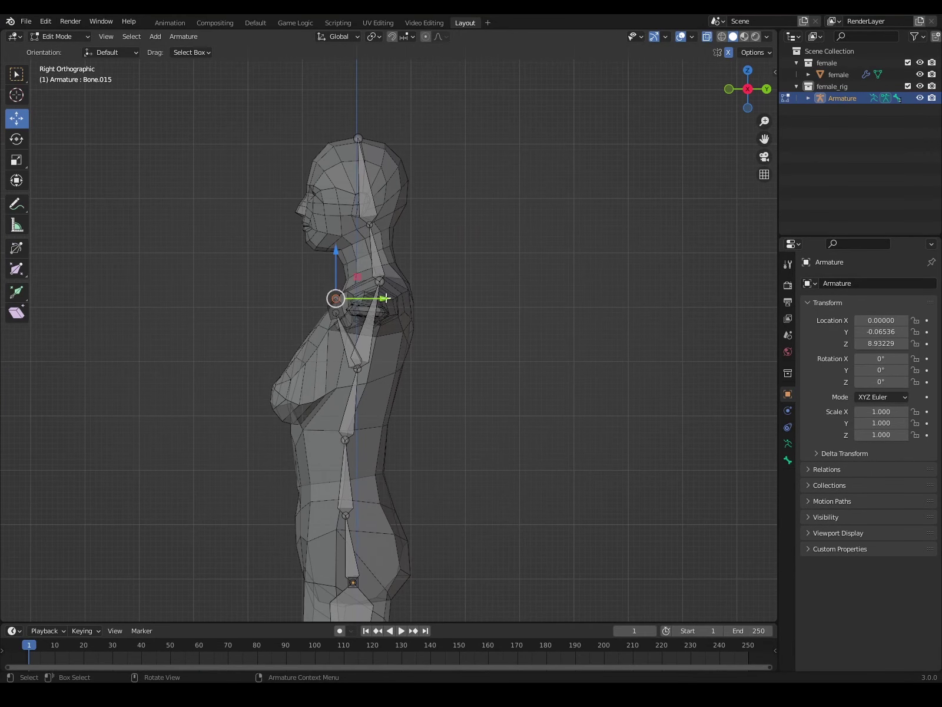
{"action": "key", "text": "g"}
{"action": "key", "text": "y"}
{"action": "left_click", "coordinate": [427, 294]}
{"action": "mouse_move", "coordinate": [427, 294]}
{"action": "middle_mouse_down"}
{"action": "mouse_move", "coordinate": [531, 267]}
{"action": "mouse_move", "coordinate": [479, 337]}
{"action": "middle_mouse_up"}
{"action": "key", "text": "g"}
{"action": "key", "text": "y"}
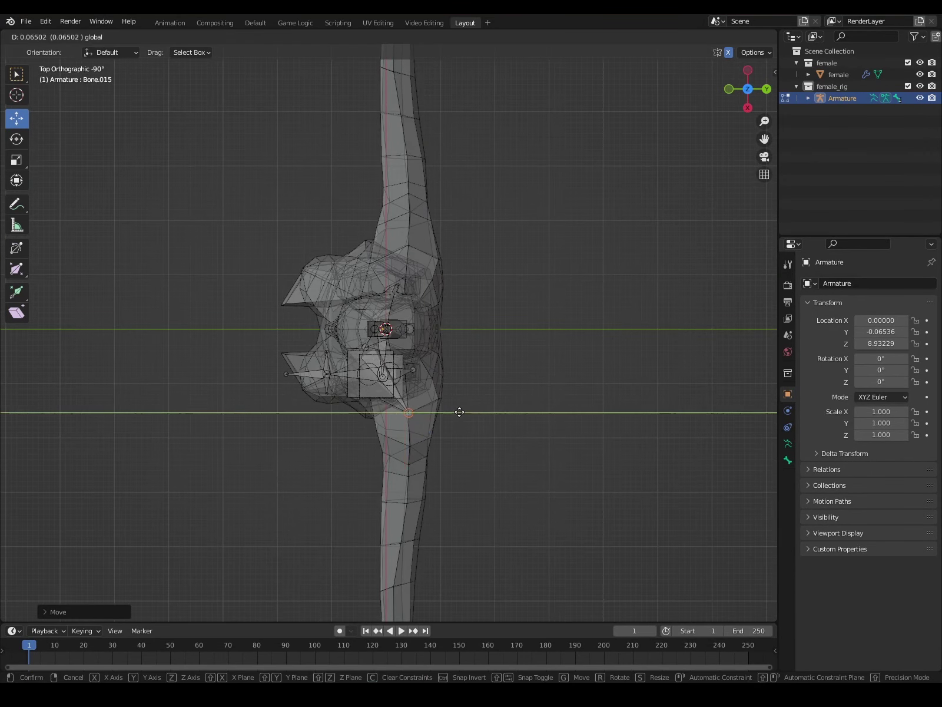
{"action": "left_click", "coordinate": [458, 413]}
{"action": "mouse_move", "coordinate": [458, 414]}
{"action": "middle_mouse_down"}
{"action": "mouse_move", "coordinate": [586, 208]}
{"action": "mouse_move", "coordinate": [637, 162]}
{"action": "middle_mouse_up"}
{"action": "key", "text": "KP_1"}
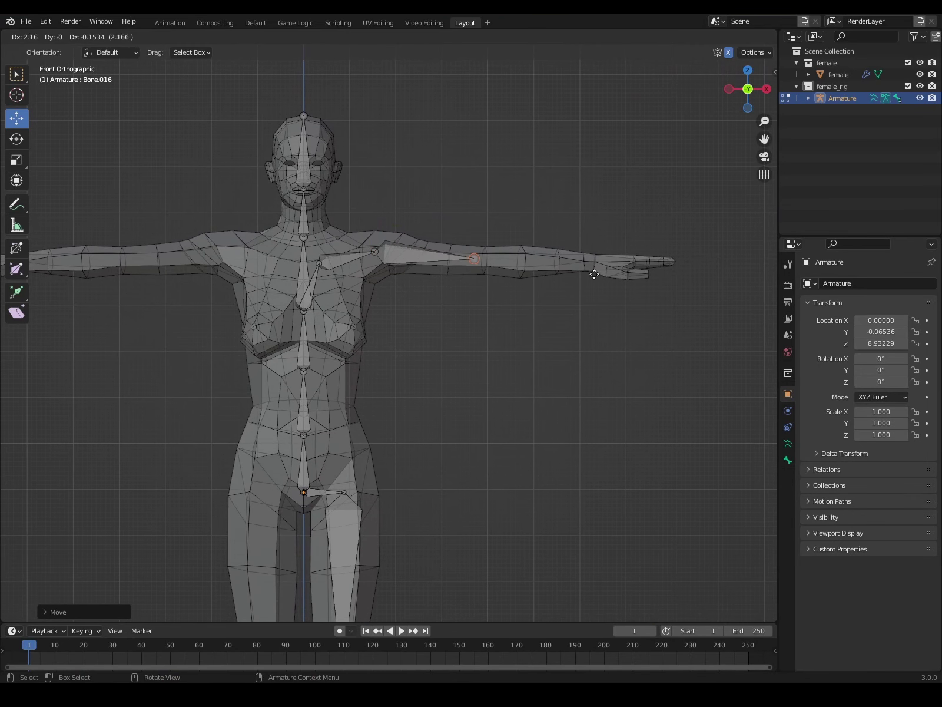
Add the upper-arm bone ending at the elbow and set the shoulder joint's height.
{"action": "key", "text": "x"}
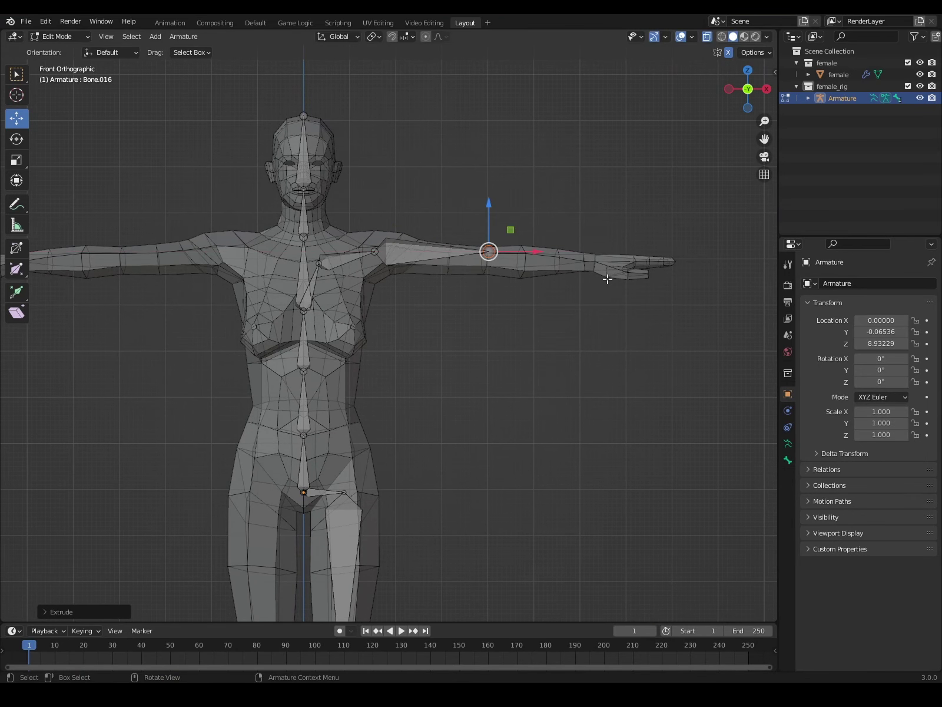
{"action": "key", "text": "z"}
{"action": "left_click", "coordinate": [486, 218]}
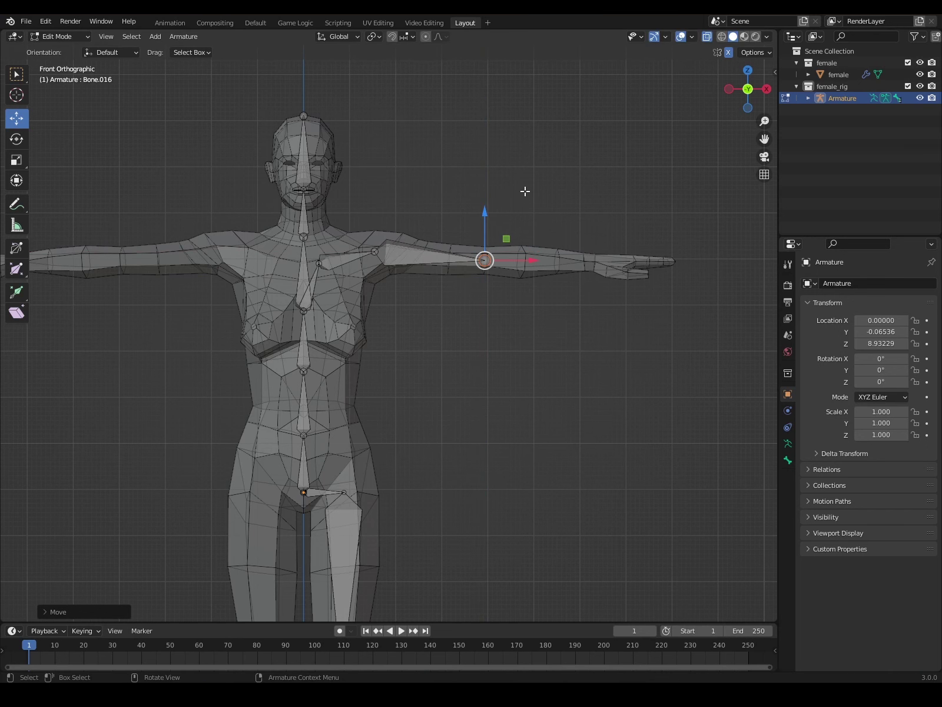
{"action": "scroll", "coordinate": [521, 200], "scroll_direction": "up", "scroll_amount": 2}
{"action": "left_click", "coordinate": [370, 224]}
{"action": "key", "text": "g"}
{"action": "key", "text": "z"}
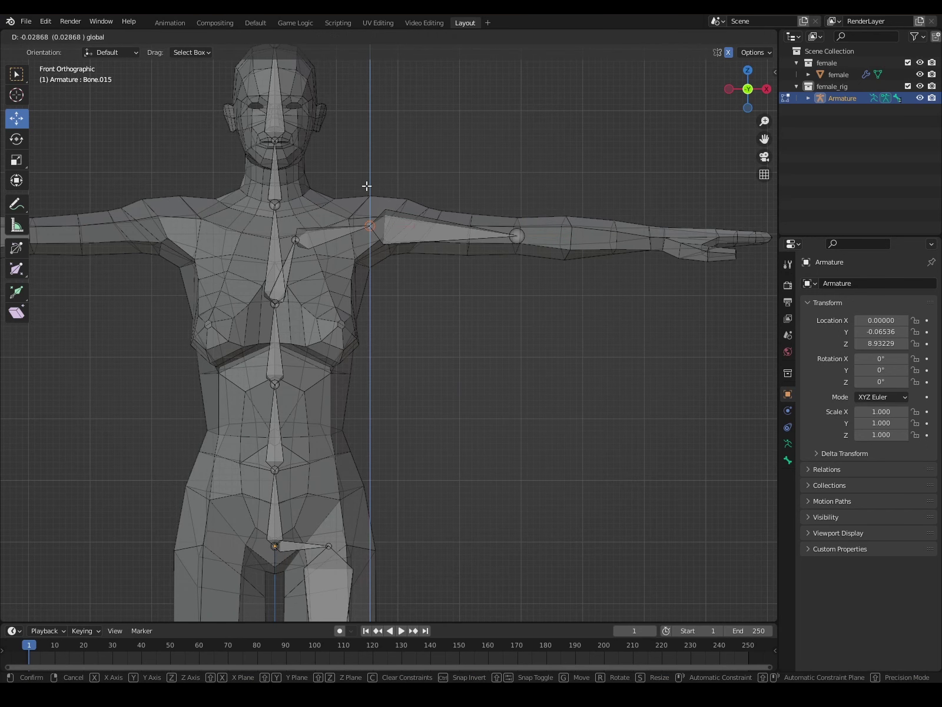
{"action": "left_click", "coordinate": [367, 185]}
Push the elbow joint slightly backward to fit the arm in top view.
{"action": "left_click", "coordinate": [293, 240]}
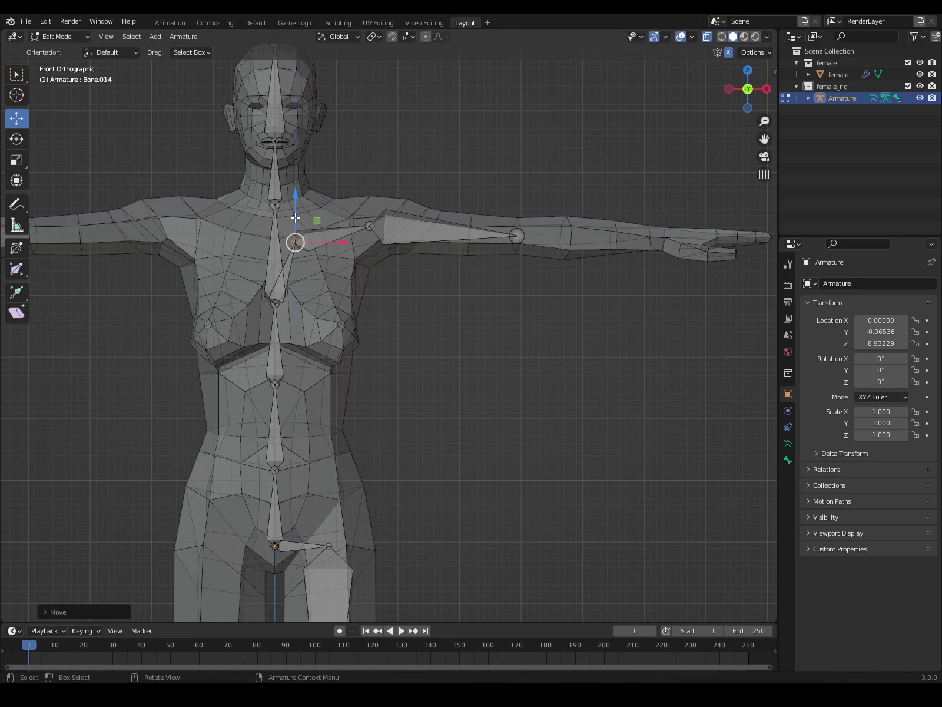
{"action": "left_click", "coordinate": [517, 236]}
{"action": "middle_click_drag", "start_coordinate": [551, 224], "coordinate": [510, 299], "text": "alt"}
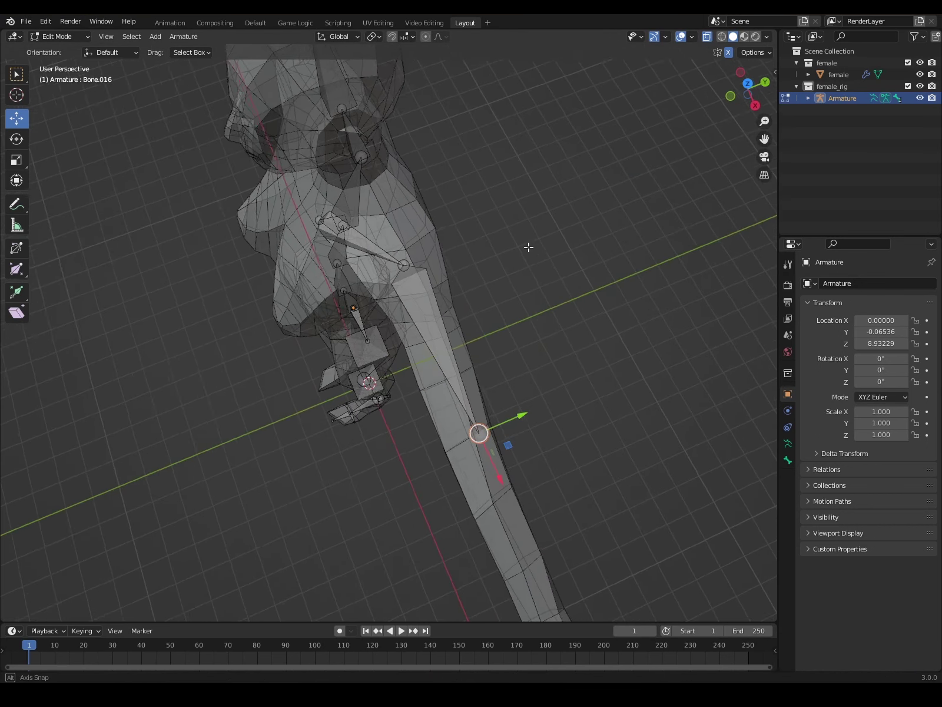
{"action": "left_click_drag", "start_coordinate": [450, 460], "coordinate": [443, 461]}
{"action": "middle_click_drag", "start_coordinate": [468, 391], "coordinate": [494, 288], "text": "shift"}
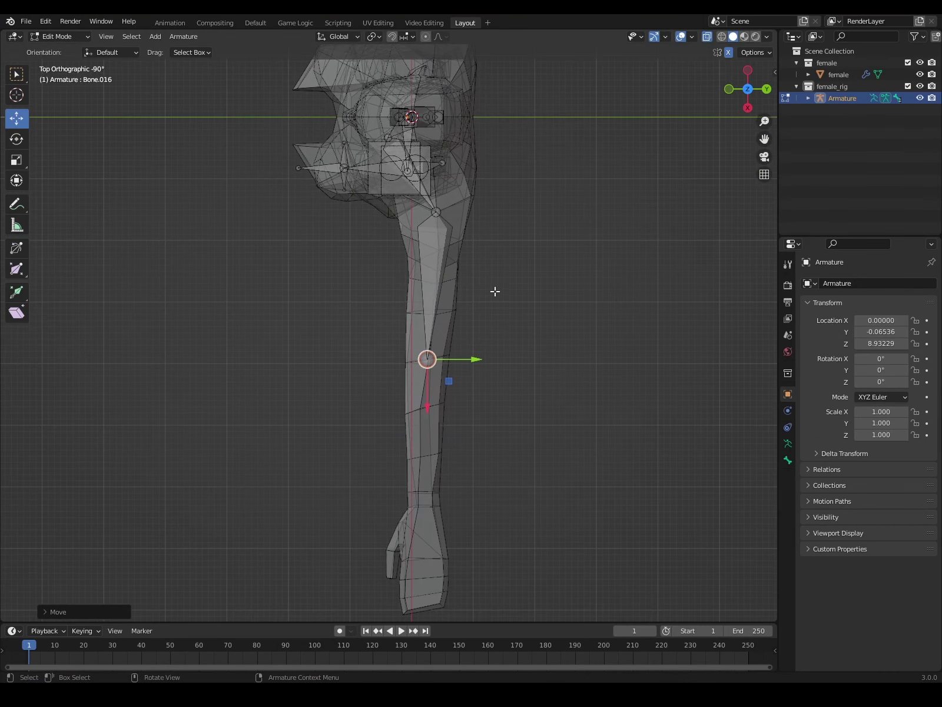
{"action": "left_click_drag", "start_coordinate": [473, 360], "coordinate": [471, 362]}
{"action": "middle_click_drag", "start_coordinate": [475, 387], "coordinate": [544, 384], "text": "alt"}
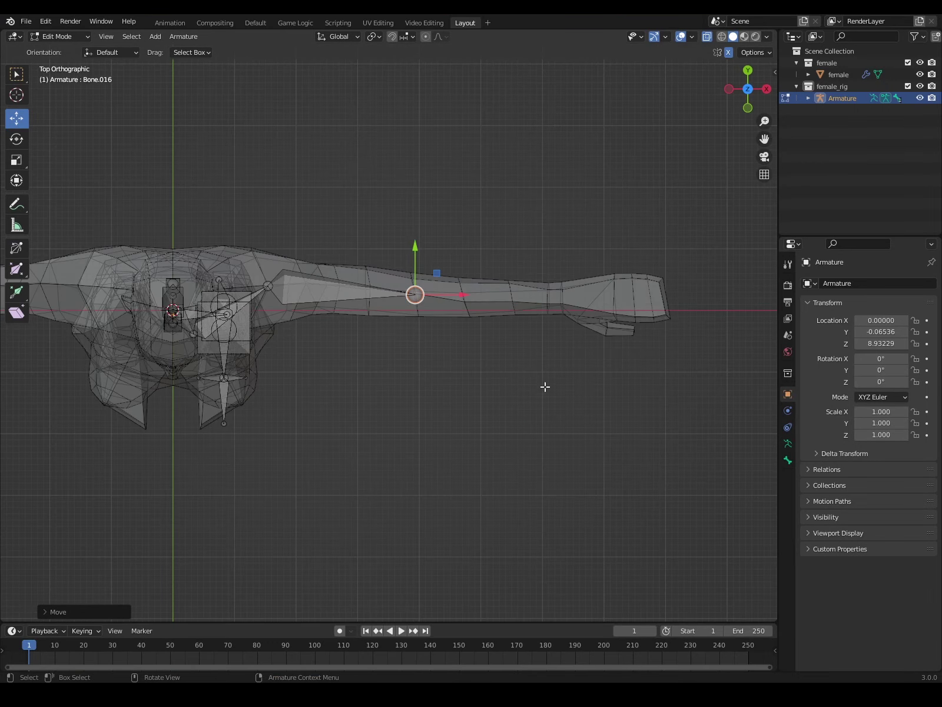
{"action": "left_click", "coordinate": [497, 299]}
Add the forearm bone running straight along the arm to the wrist.
{"action": "key", "text": "g"}
{"action": "key", "text": "x"}
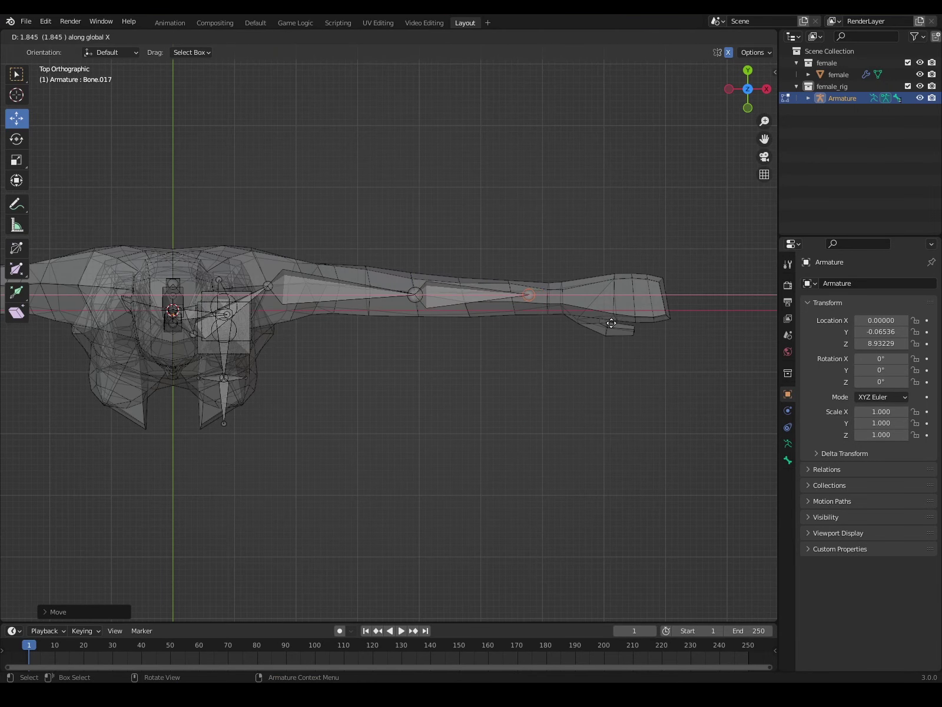
{"action": "mouse_move", "coordinate": [639, 322]}
{"action": "middle_mouse_down", "text": "alt"}
{"action": "mouse_move", "coordinate": [670, 326]}
{"action": "mouse_move", "coordinate": [558, 200]}
{"action": "middle_mouse_up", "text": "alt"}
{"action": "key", "text": "e"}
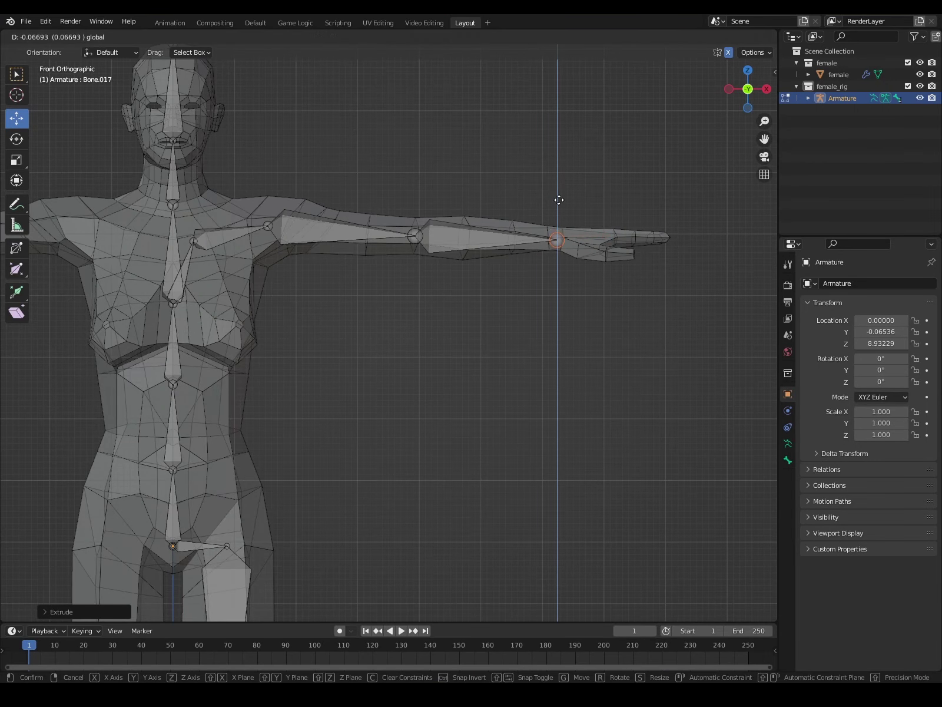
{"action": "left_click", "coordinate": [558, 199]}
{"action": "mouse_move", "coordinate": [630, 152]}
{"action": "middle_mouse_down", "text": "alt"}
{"action": "mouse_move", "coordinate": [557, 176]}
{"action": "mouse_move", "coordinate": [400, 308]}
{"action": "mouse_move", "coordinate": [606, 305]}
{"action": "mouse_move", "coordinate": [500, 460]}
{"action": "mouse_move", "coordinate": [564, 378]}
{"action": "middle_mouse_up", "text": "alt"}
{"action": "scroll", "coordinate": [608, 235], "scroll_direction": "up", "scroll_amount": 5}
Add a hand bone and position its tip at the hand's height.
{"action": "key", "text": "e"}
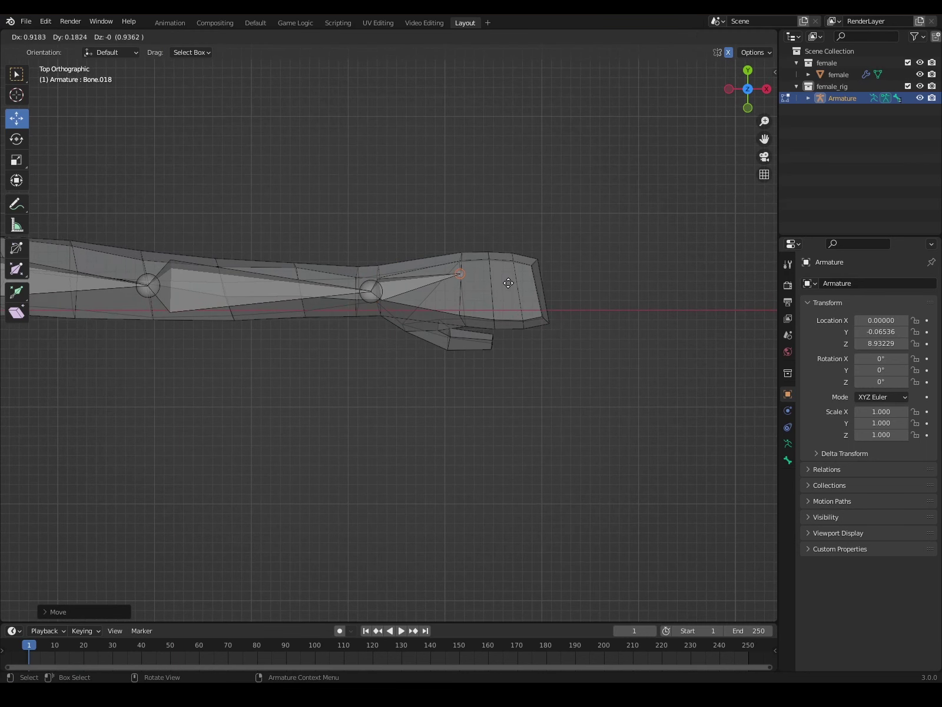
{"action": "key", "text": "Escape"}
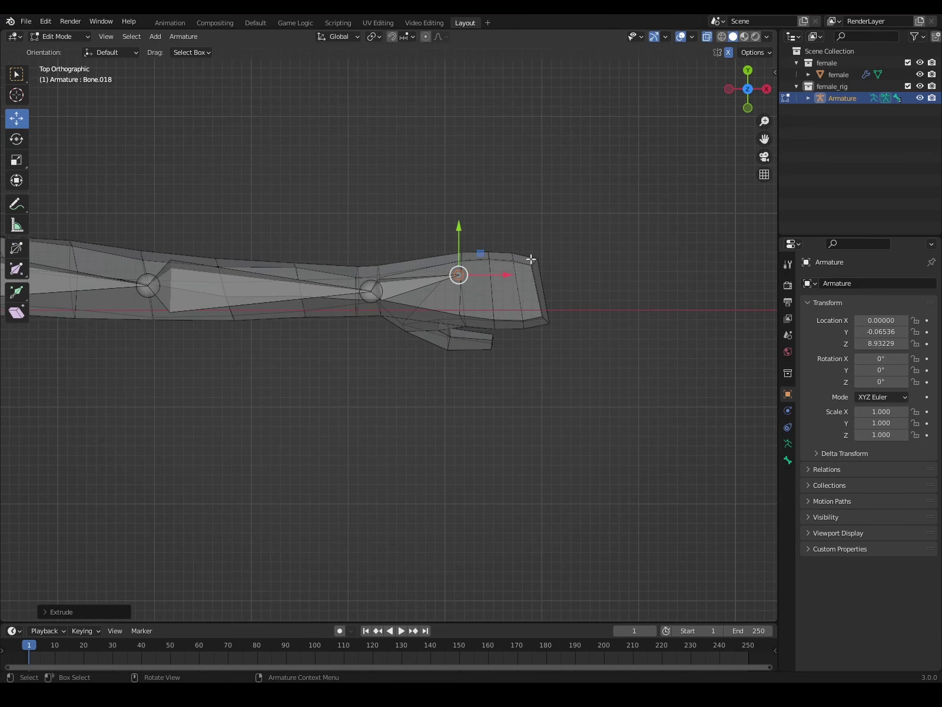
{"action": "left_click_drag", "start_coordinate": [498, 275], "coordinate": [467, 282]}
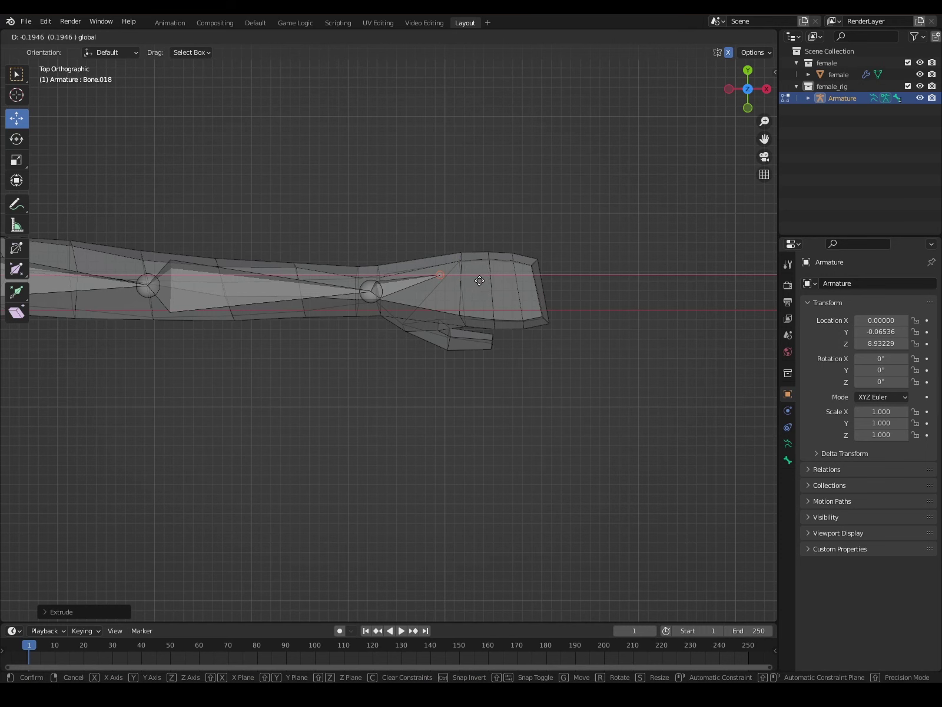
{"action": "left_click_drag", "start_coordinate": [498, 277], "coordinate": [505, 275]}
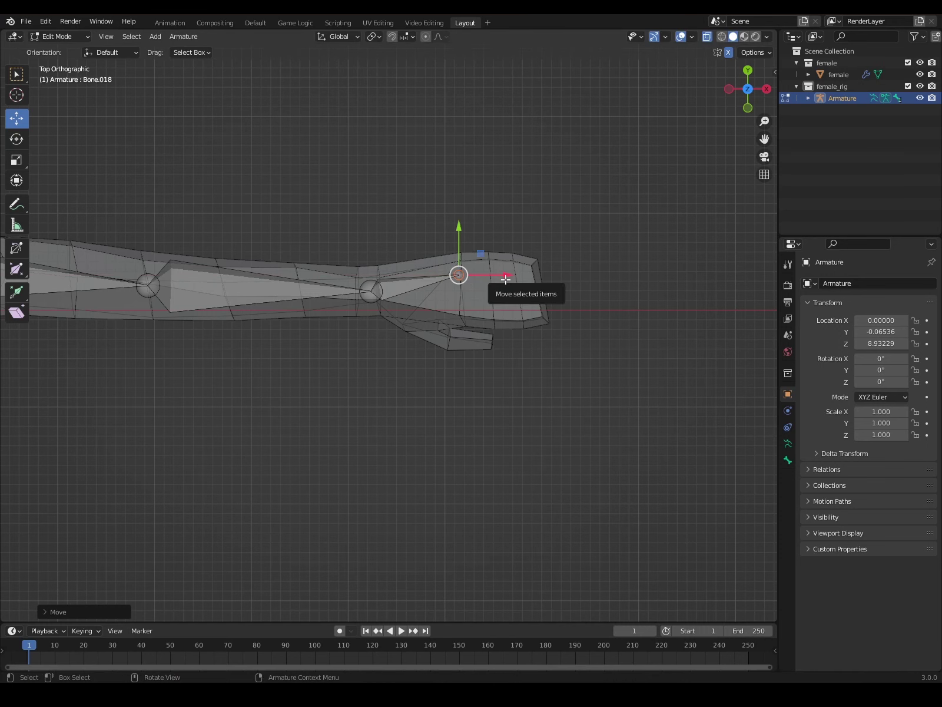
{"action": "middle_click_drag", "start_coordinate": [505, 275], "coordinate": [555, 179]}
{"action": "left_click_drag", "start_coordinate": [459, 234], "coordinate": [461, 242]}
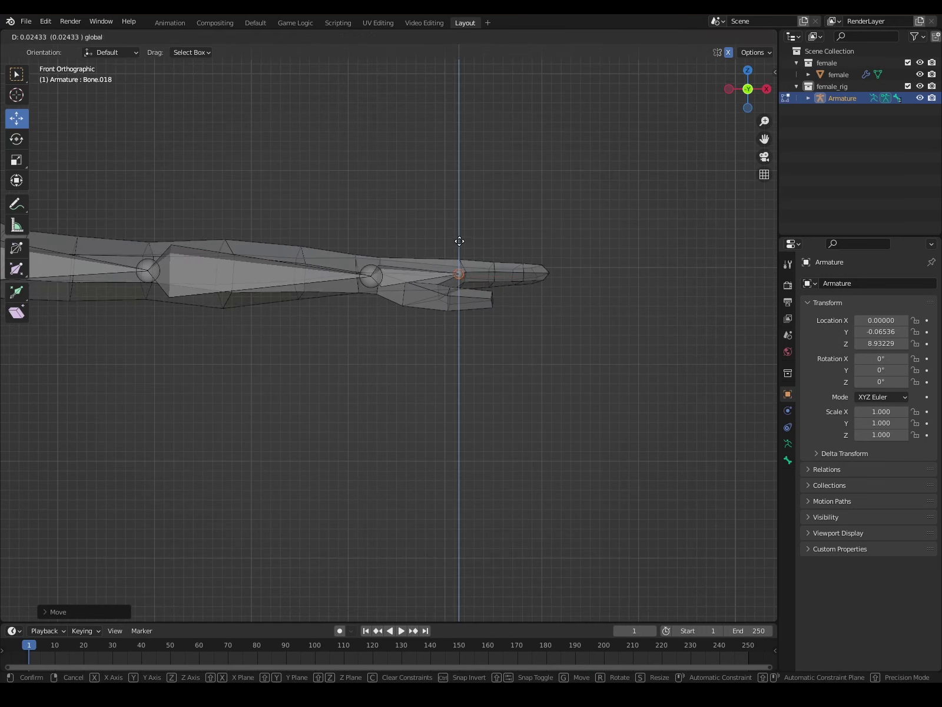
{"action": "middle_click_drag", "start_coordinate": [460, 242], "coordinate": [529, 272]}
Extrude a three-bone finger chain to the fingertip, discarding an extra bone.
{"action": "key", "text": "e"}
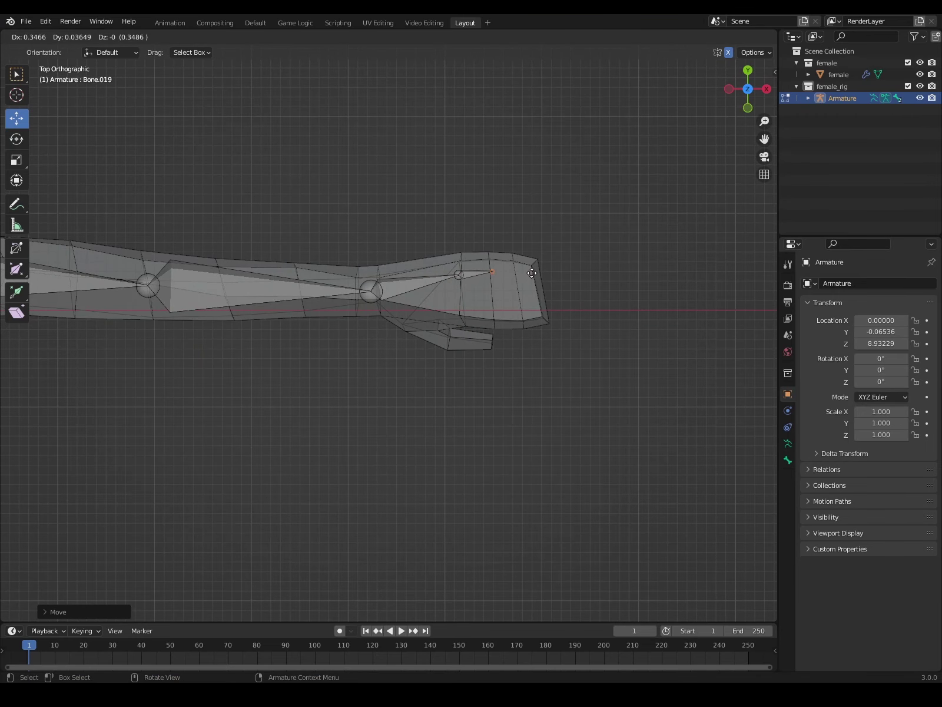
{"action": "left_click", "coordinate": [535, 273]}
{"action": "key", "text": "e"}
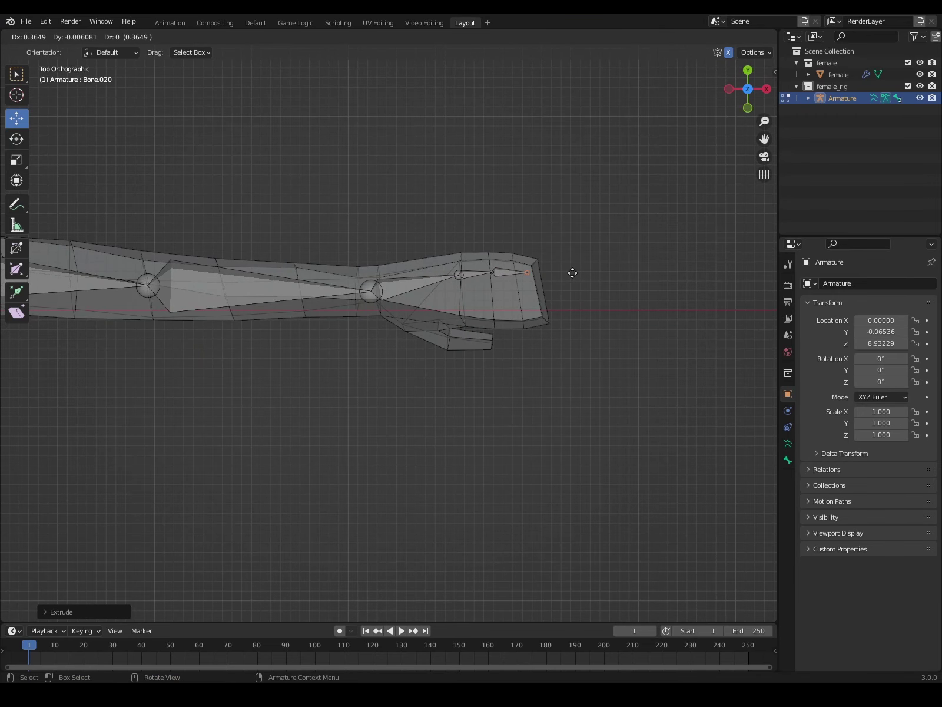
{"action": "left_click", "coordinate": [568, 273]}
{"action": "key", "text": "e"}
{"action": "left_click", "coordinate": [589, 273]}
{"action": "key", "text": "e"}
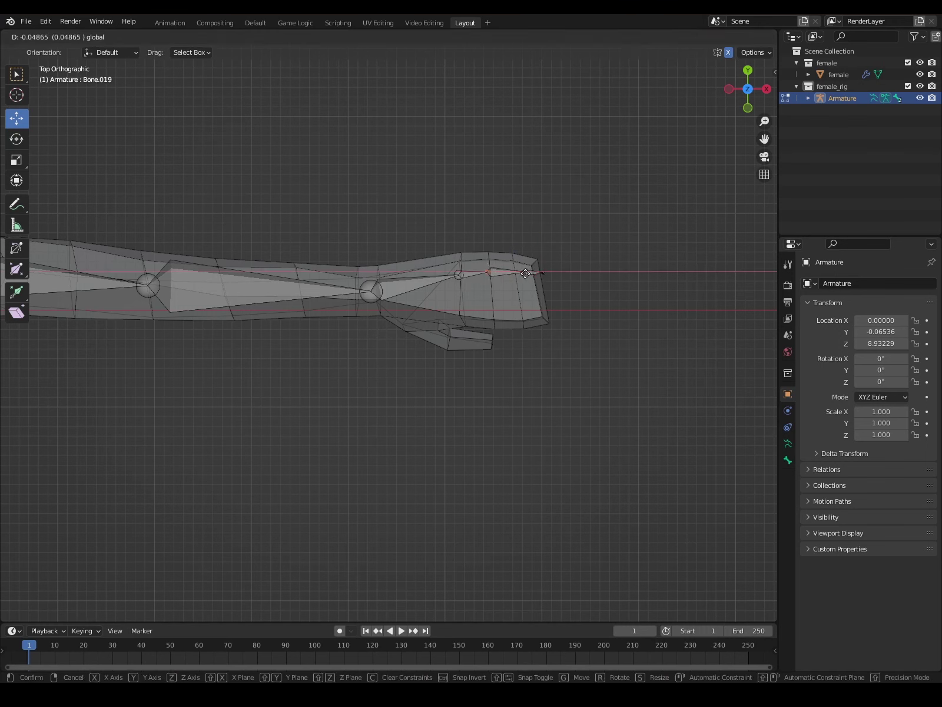
{"action": "key", "text": "ctrl+z"}
{"action": "middle_click_drag", "start_coordinate": [565, 272], "coordinate": [530, 269]}
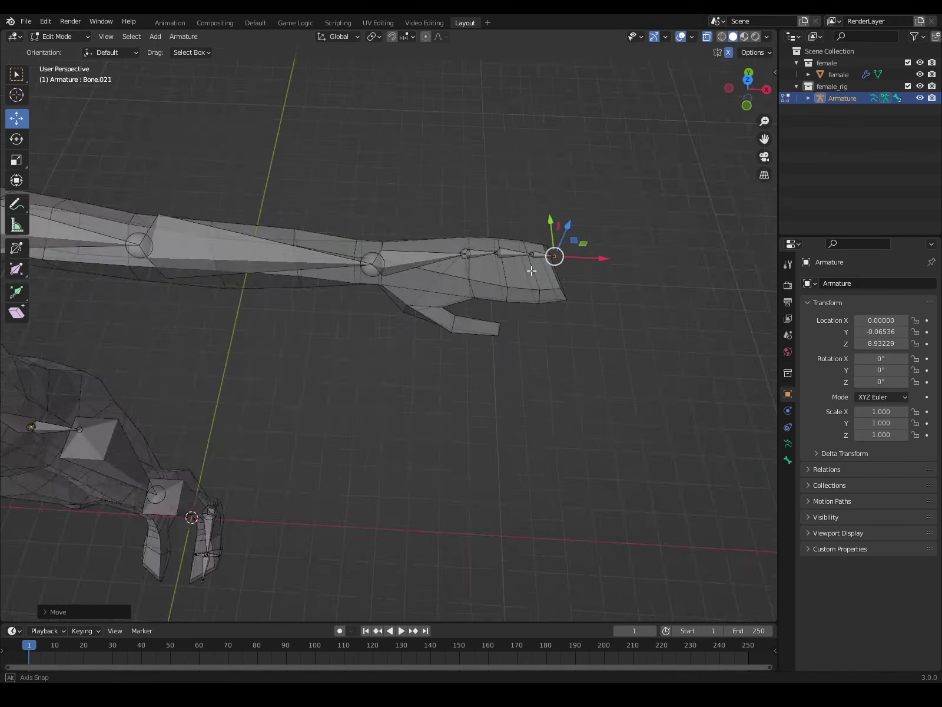
{"action": "key", "text": "KP_7"}
{"action": "middle_click_drag", "start_coordinate": [574, 208], "coordinate": [545, 260]}
{"action": "key", "text": "KP_7"}
Grow a second finger chain from a hand joint along the lower side of the hand.
{"action": "left_click", "coordinate": [371, 290]}
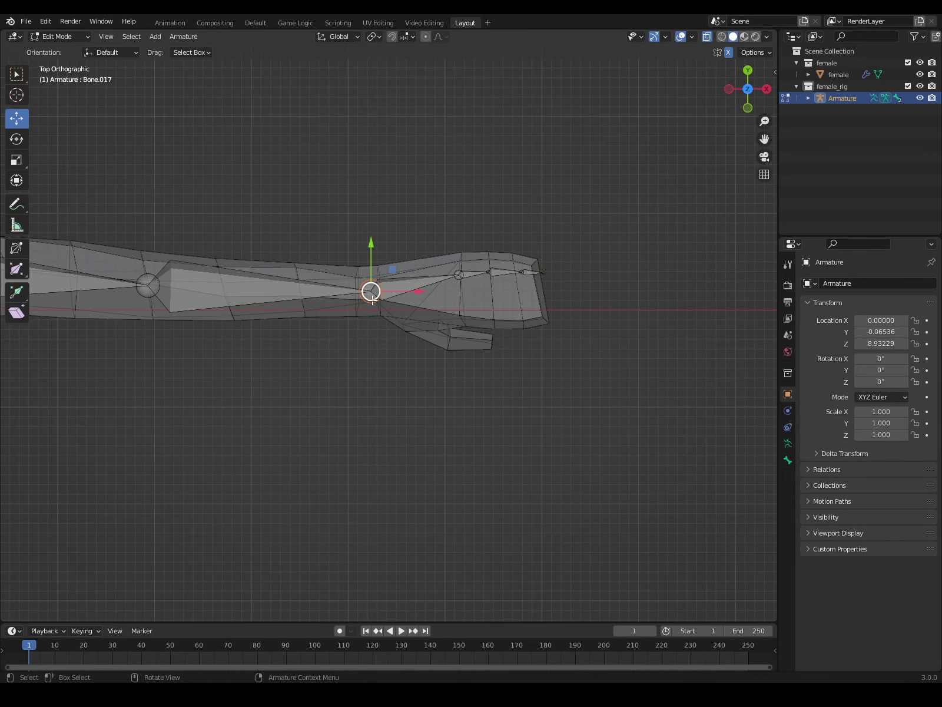
{"action": "key", "text": "e"}
{"action": "left_click", "coordinate": [466, 312]}
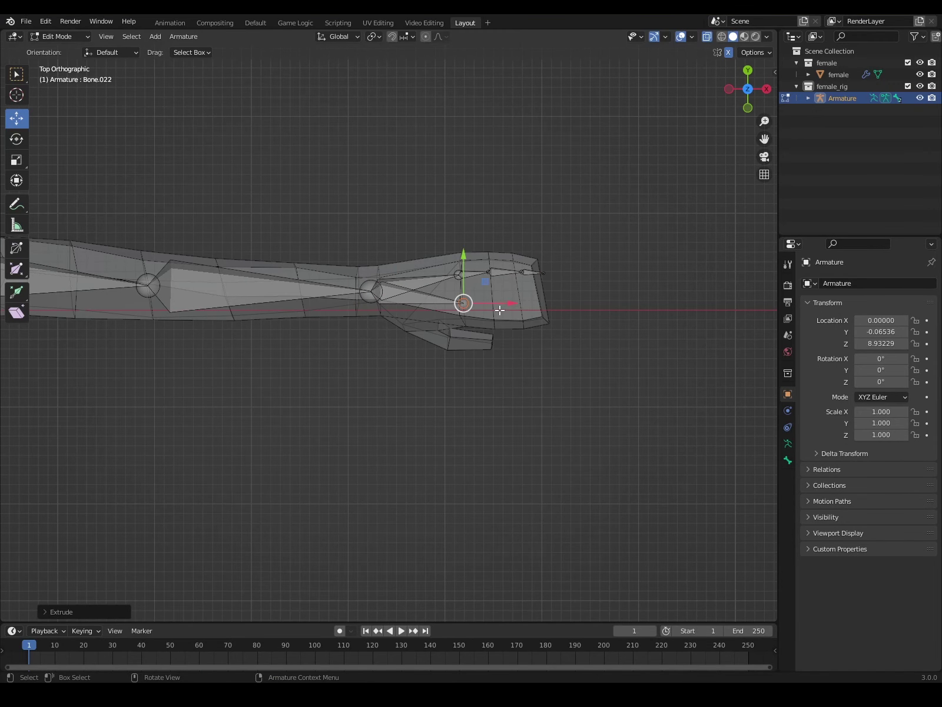
{"action": "key", "text": "e"}
{"action": "left_click", "coordinate": [526, 313]}
{"action": "key", "text": "e"}
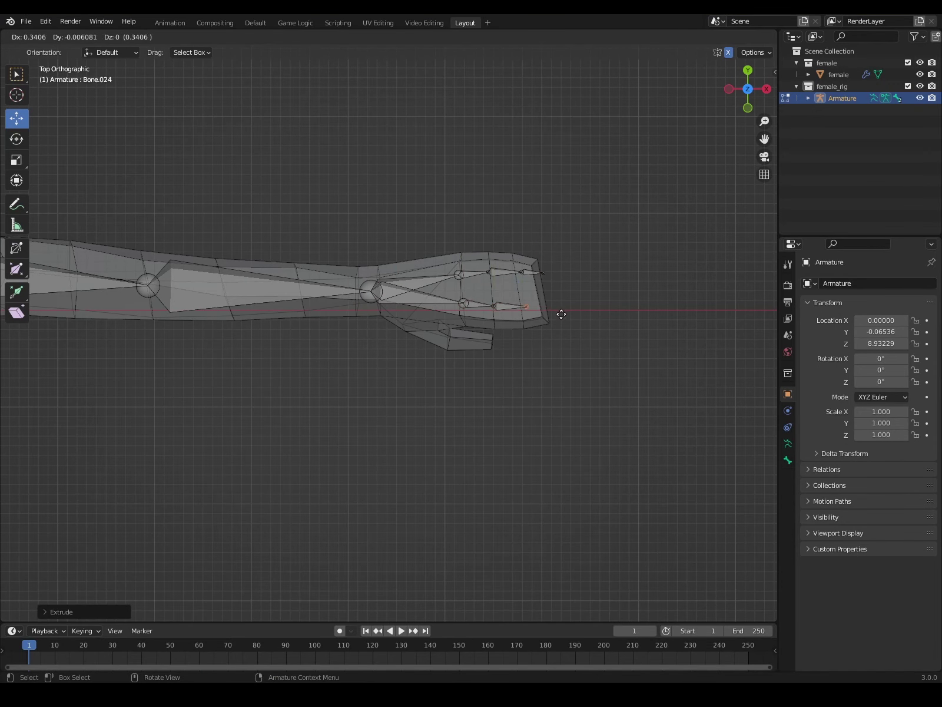
{"action": "key", "text": "Escape"}
Check the new finger's joints and add one more bone ending at the hand's edge.
{"action": "left_click", "coordinate": [493, 305]}
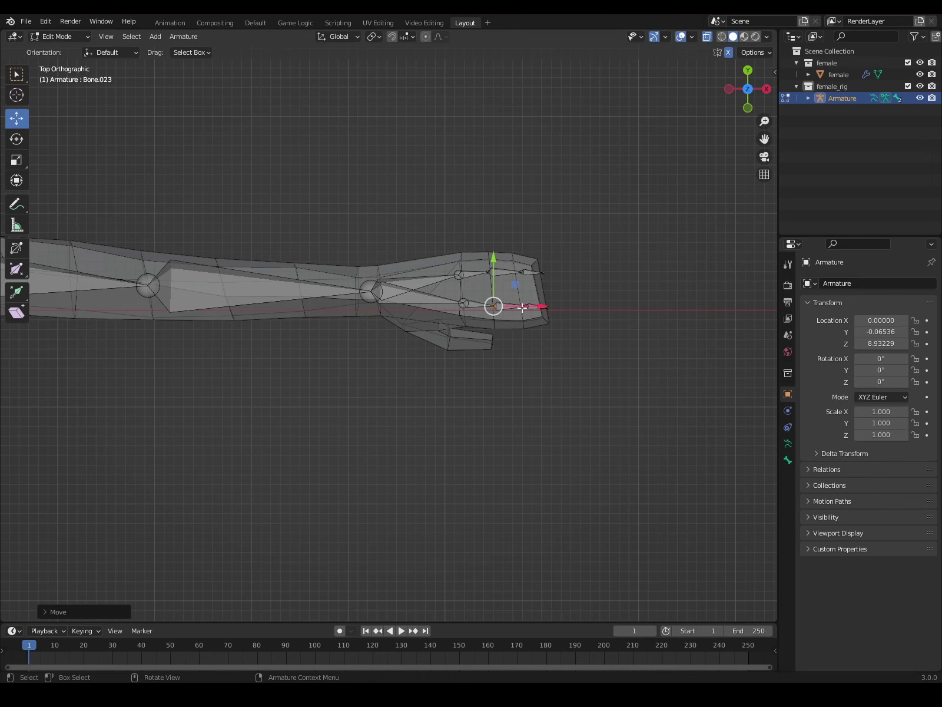
{"action": "left_click", "coordinate": [461, 303]}
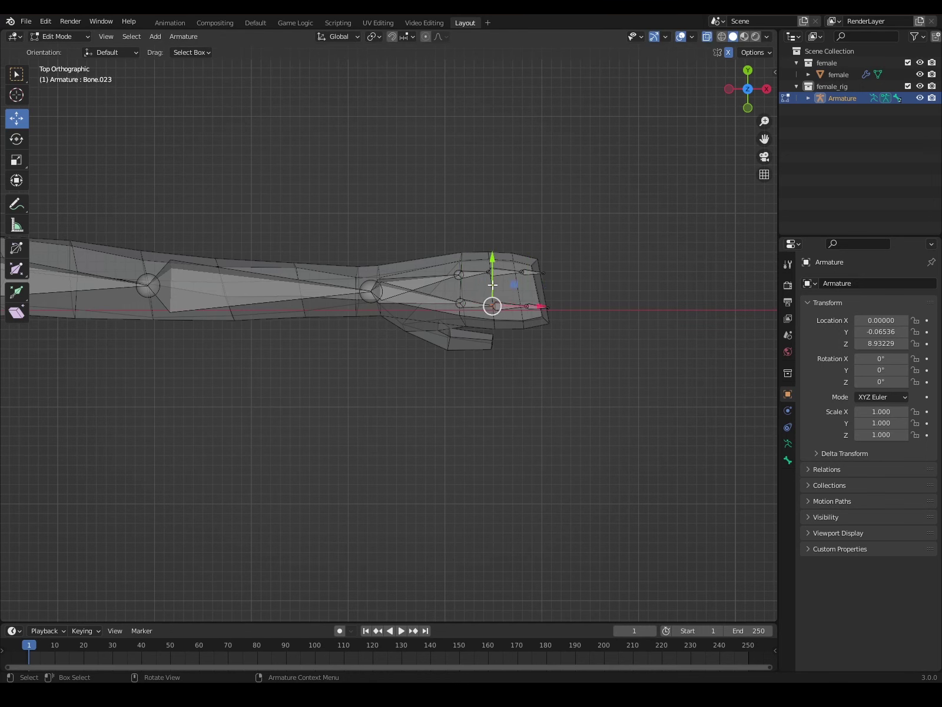
{"action": "left_click", "coordinate": [539, 295]}
{"action": "key", "text": "g"}
{"action": "key", "text": "y"}
{"action": "key", "text": "Escape"}
{"action": "key", "text": "e"}
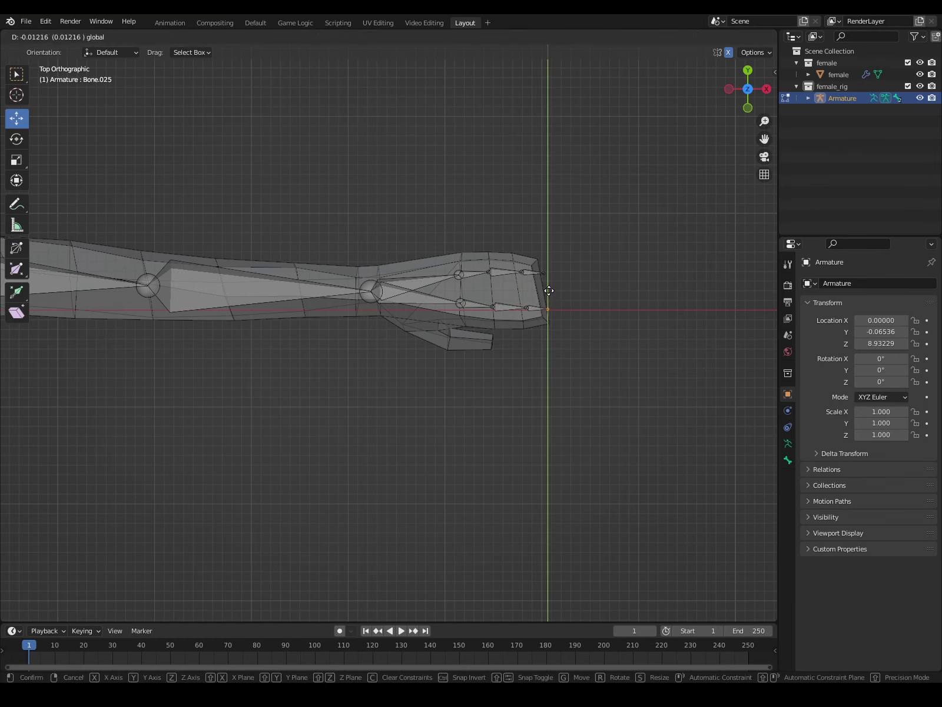
{"action": "left_click", "coordinate": [557, 246]}
{"action": "mouse_move", "coordinate": [557, 246]}
{"action": "middle_mouse_down"}
{"action": "mouse_move", "coordinate": [579, 189]}
{"action": "mouse_move", "coordinate": [574, 247]}
{"action": "middle_mouse_up"}
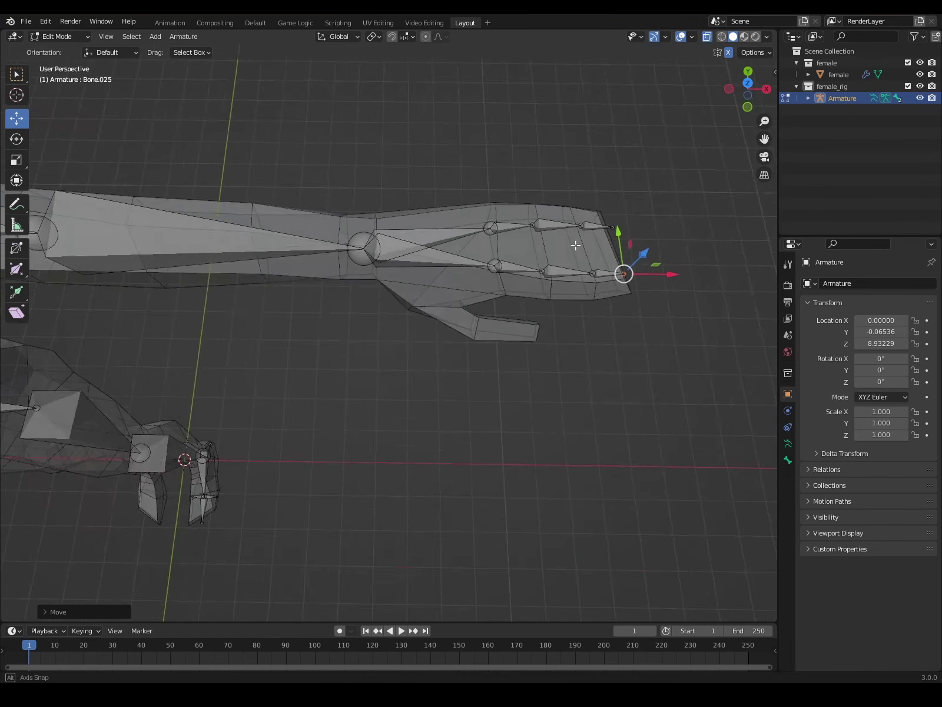
Extrude three thumb bones from the palm into the thumb tip.
{"action": "key", "text": "e"}
{"action": "left_click", "coordinate": [416, 323]}
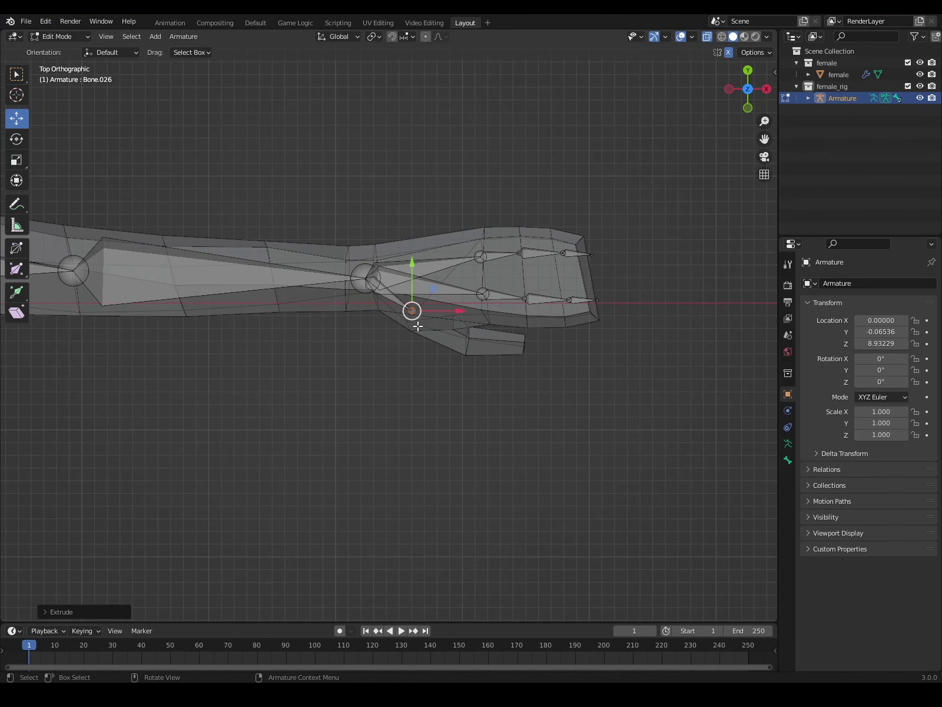
{"action": "key", "text": "e"}
{"action": "left_click", "coordinate": [488, 358]}
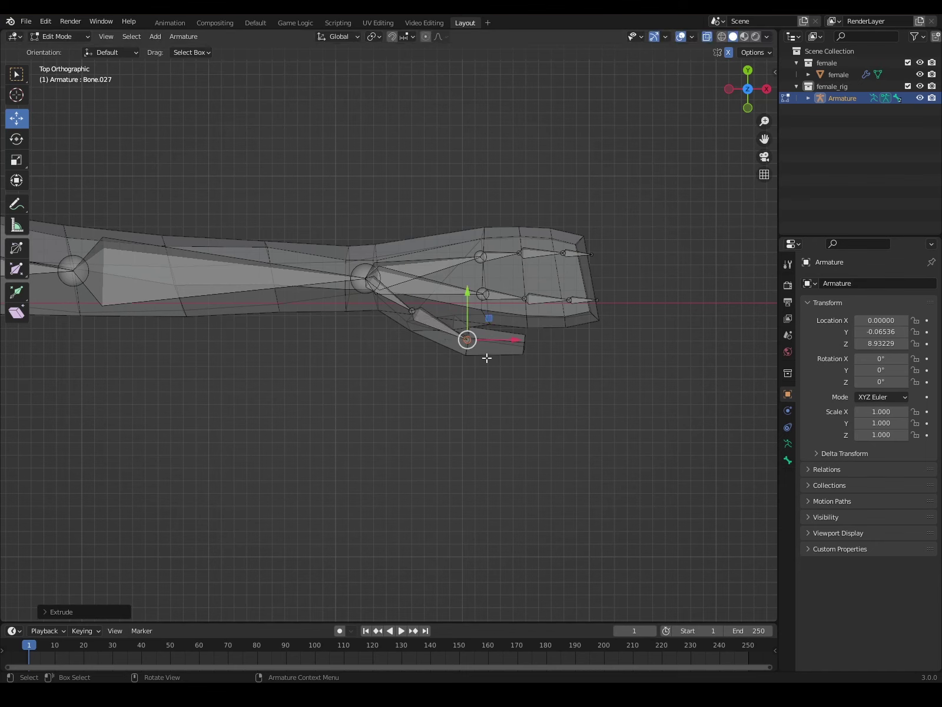
{"action": "key", "text": "e"}
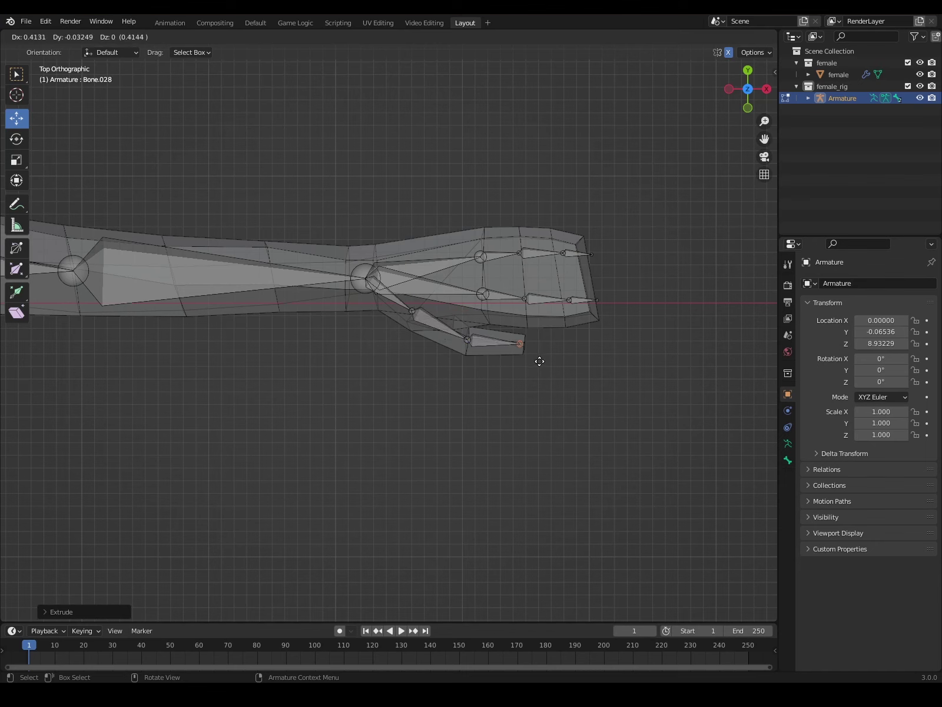
{"action": "left_click", "coordinate": [539, 361]}
Shift the joint between the first thumb bones along X.
{"action": "left_click", "coordinate": [432, 279]}
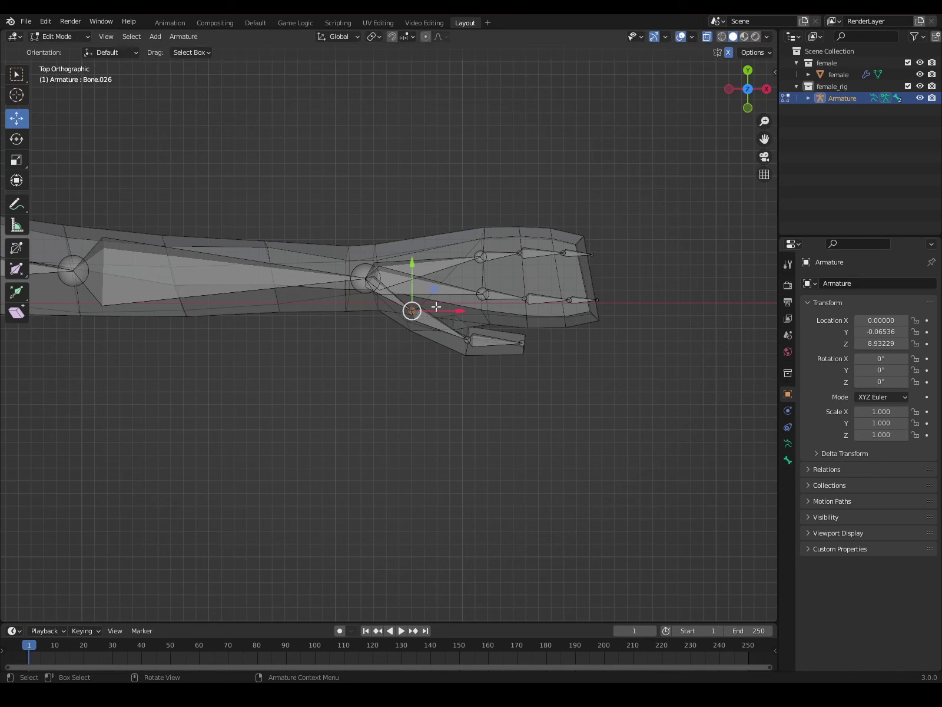
{"action": "key", "text": "g"}
{"action": "left_click", "coordinate": [436, 318]}
{"action": "key", "text": "g"}
{"action": "key", "text": "x"}
{"action": "left_click", "coordinate": [451, 321]}
Move the next thumb joint along X, then fine-tune it along Y.
{"action": "left_click", "coordinate": [468, 339]}
{"action": "key", "text": "g"}
{"action": "key", "text": "x"}
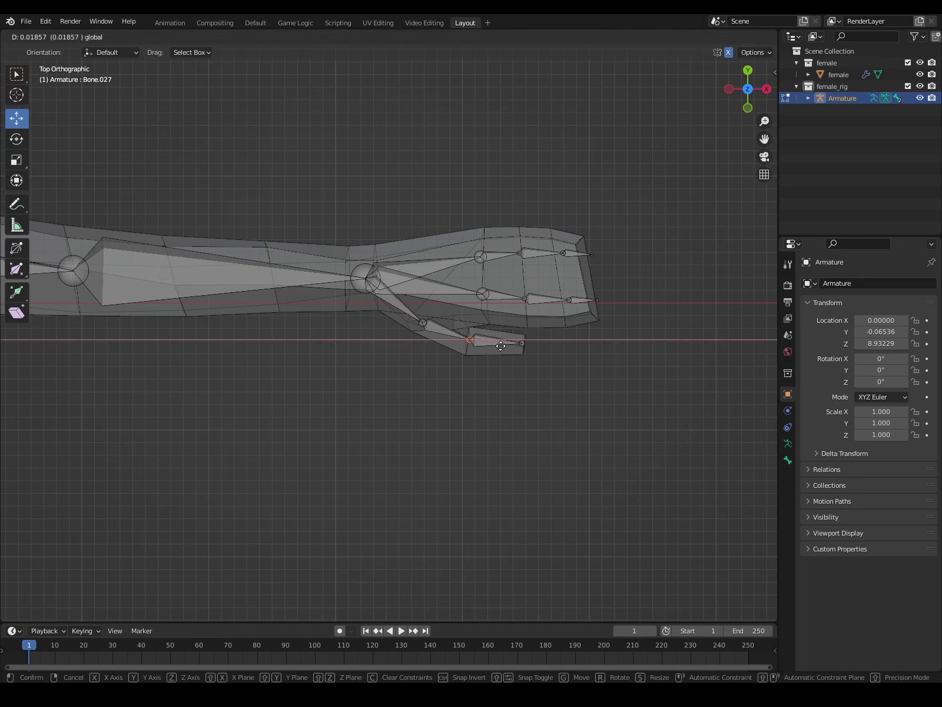
{"action": "left_click", "coordinate": [501, 346]}
{"action": "key", "text": "g"}
{"action": "key", "text": "x"}
{"action": "key", "text": "y"}
{"action": "left_click", "coordinate": [501, 348]}
In front view, adjust the thumb bone's height vertically.
{"action": "middle_click_drag", "start_coordinate": [500, 347], "coordinate": [581, 171]}
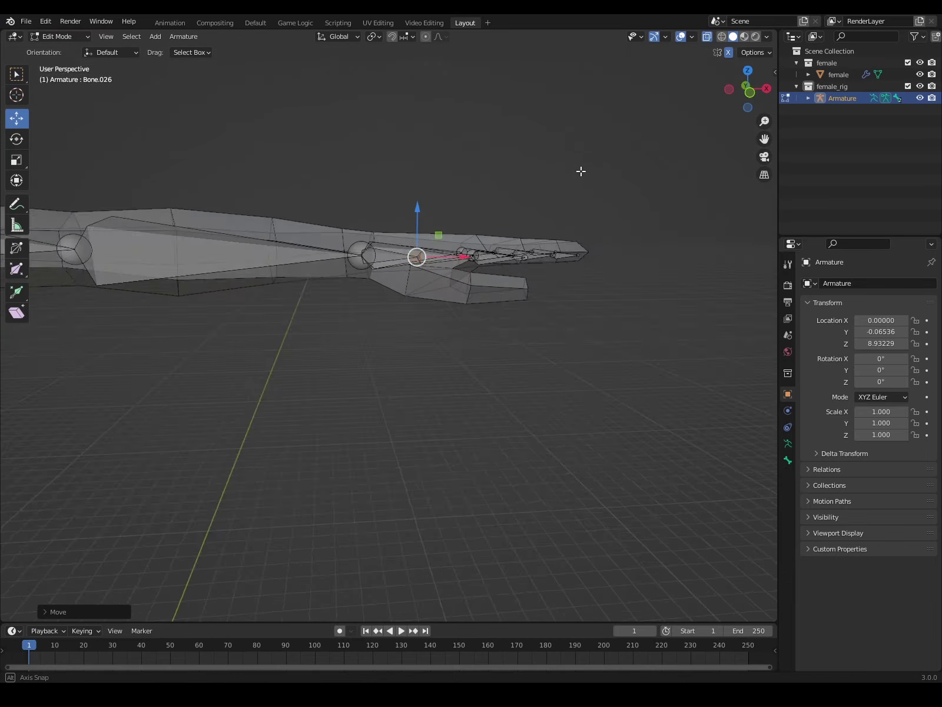
{"action": "key", "text": "KP_1"}
{"action": "key", "text": "g"}
{"action": "key", "text": "z"}
{"action": "left_click", "coordinate": [496, 255]}
Lower the thumb tip bone vertically into the thumb mesh.
{"action": "middle_click_drag", "start_coordinate": [496, 255], "coordinate": [477, 300]}
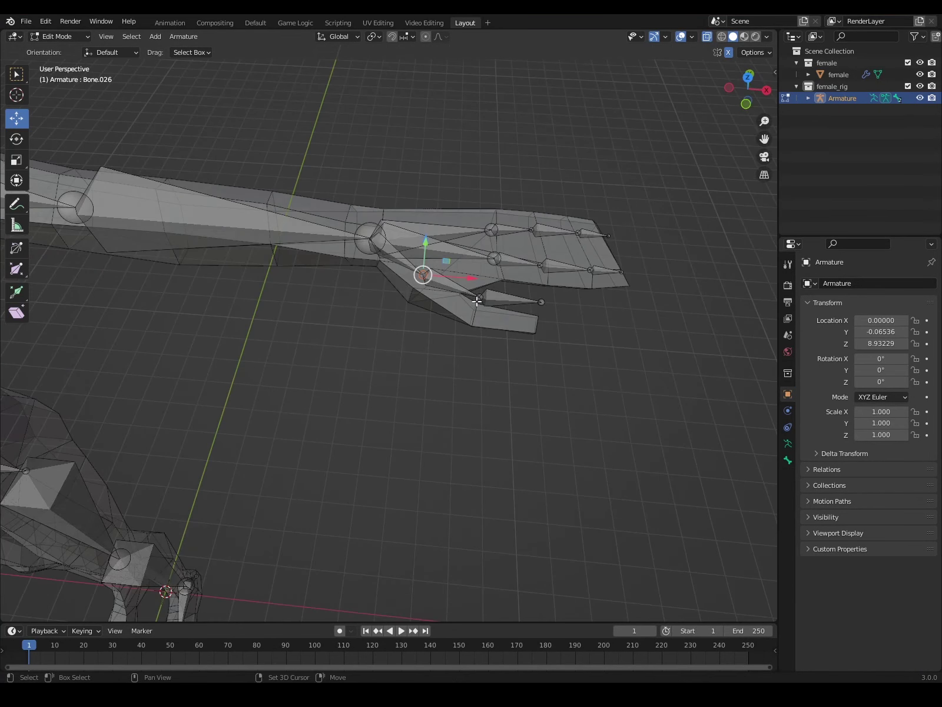
{"action": "left_click", "coordinate": [506, 302]}
{"action": "key", "text": "KP_1"}
{"action": "key", "text": "g"}
{"action": "key", "text": "z"}
{"action": "left_click", "coordinate": [500, 281]}
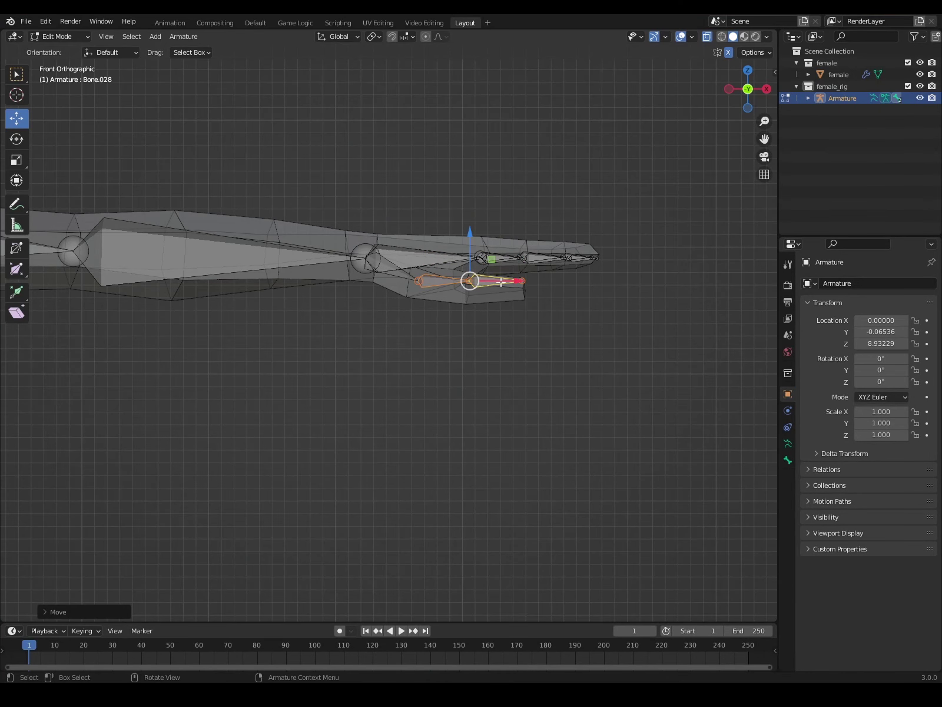
{"action": "key", "text": "g"}
{"action": "key", "text": "z"}
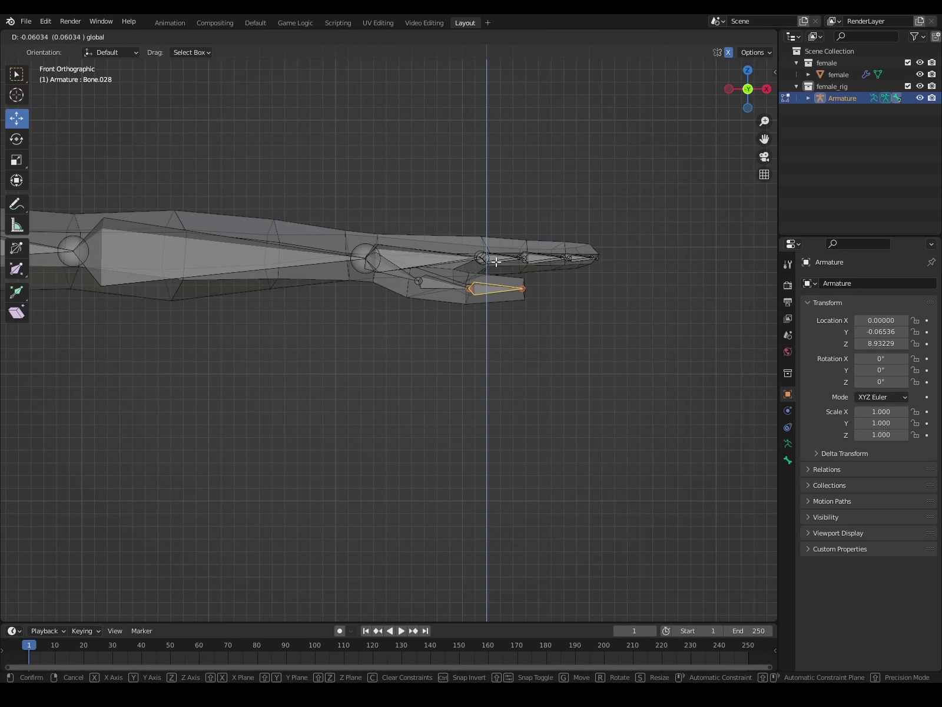
{"action": "right_click", "coordinate": [496, 262]}
Nudge the thumb base joint into place in top view.
{"action": "middle_click_drag", "start_coordinate": [576, 191], "coordinate": [522, 208]}
{"action": "key", "text": "KP_7"}
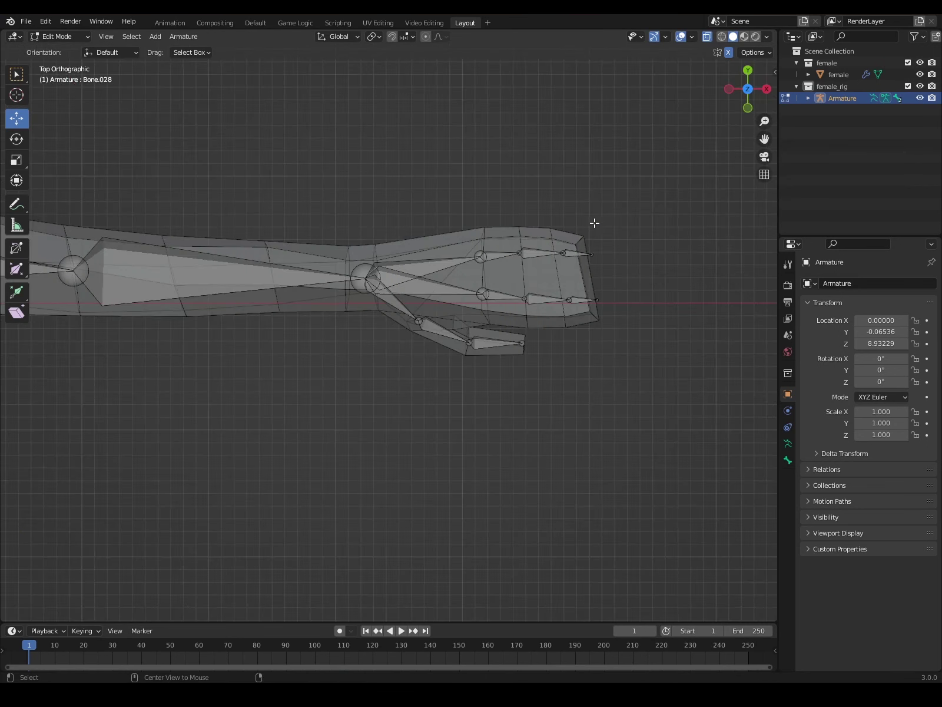
{"action": "left_click", "coordinate": [417, 321]}
{"action": "key", "text": "g"}
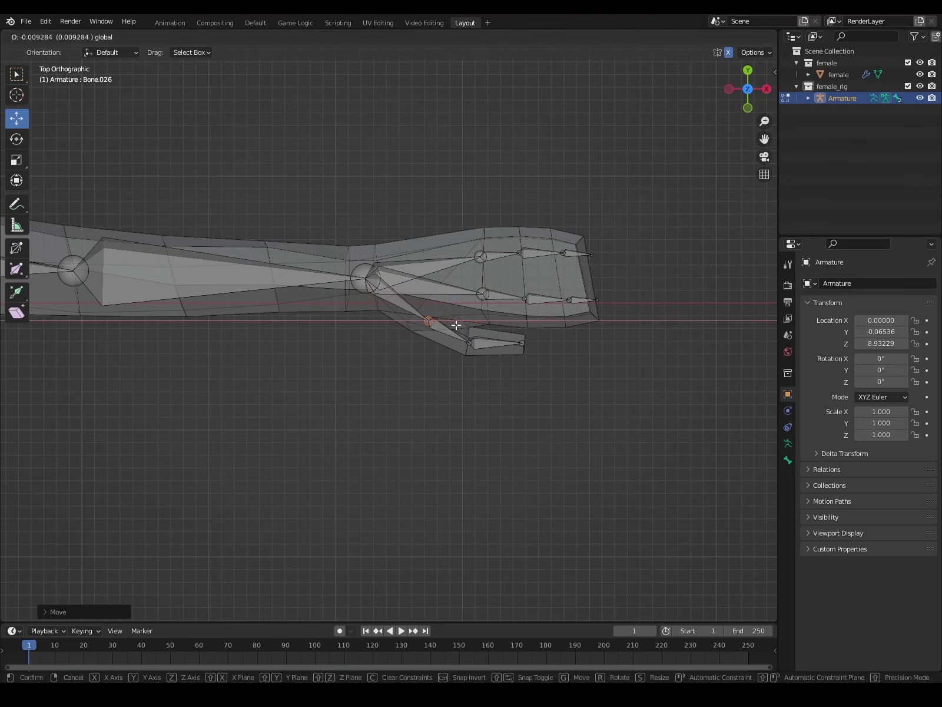
{"action": "left_click", "coordinate": [419, 321]}
{"action": "middle_click_drag", "start_coordinate": [419, 321], "coordinate": [584, 160]}
{"action": "key", "text": "KP_1"}
Switch between side and front views of the figure and save human_female.blend.
{"action": "scroll", "coordinate": [589, 215], "scroll_direction": "down", "scroll_amount": 5}
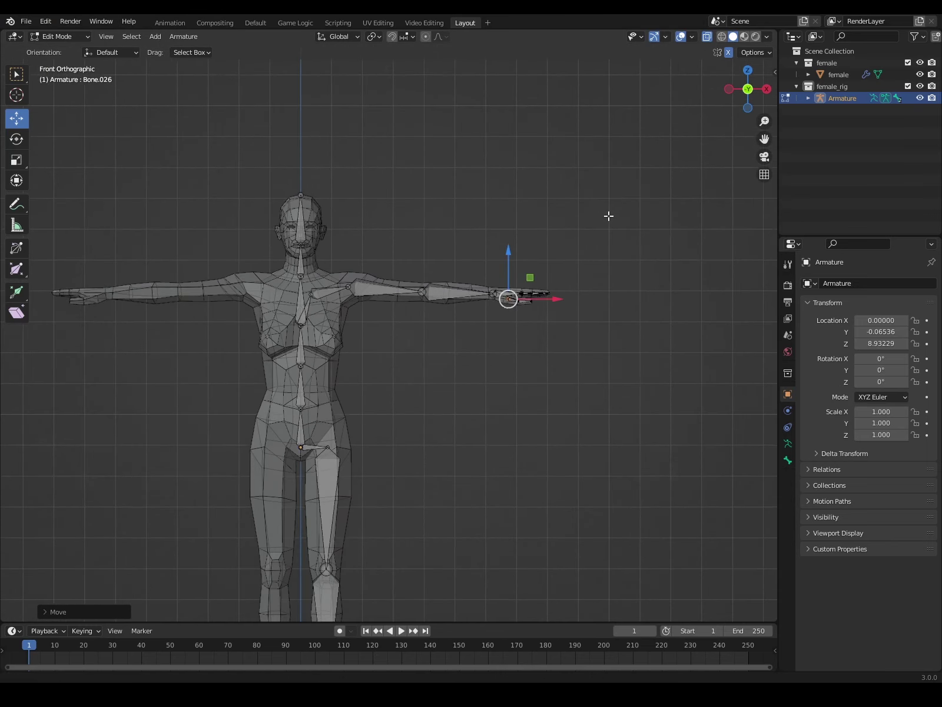
{"action": "scroll", "coordinate": [600, 200], "scroll_direction": "down", "scroll_amount": 2}
{"action": "key", "text": "KP_5"}
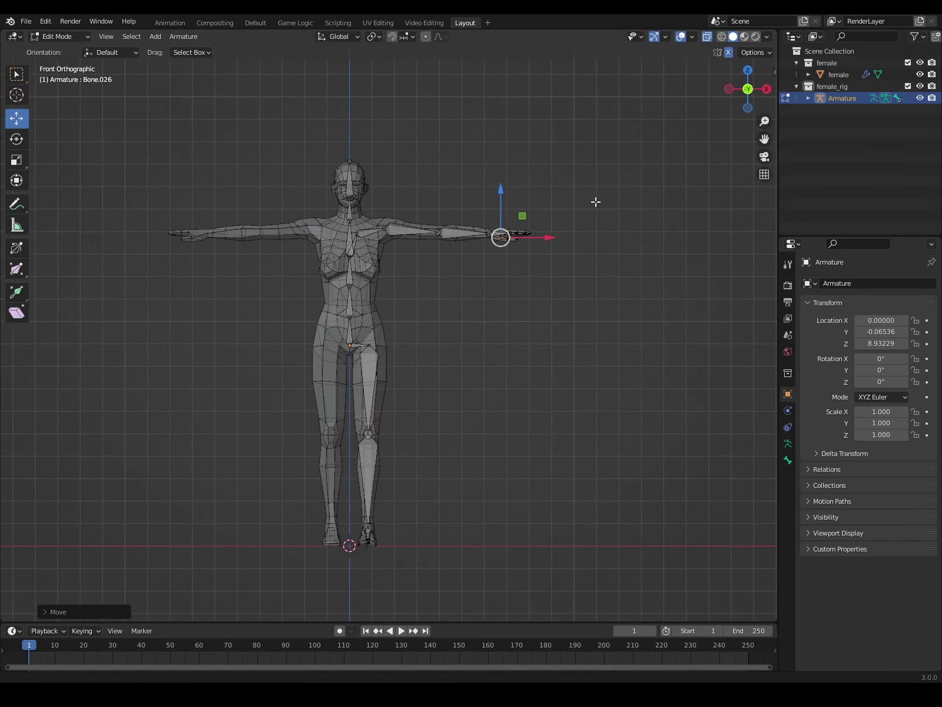
{"action": "middle_click_drag", "start_coordinate": [602, 198], "coordinate": [536, 211]}
{"action": "key", "text": "KP_3"}
{"action": "scroll", "coordinate": [567, 173], "scroll_direction": "up", "scroll_amount": 4}
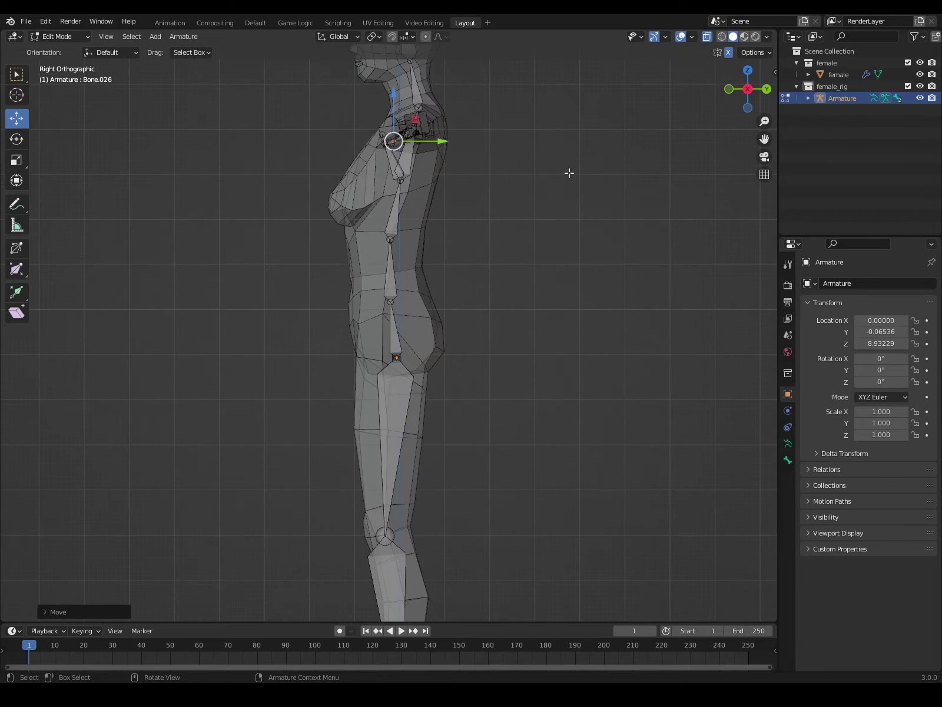
{"action": "scroll", "coordinate": [532, 225], "scroll_direction": "down", "scroll_amount": 3}
{"action": "scroll", "coordinate": [533, 223], "scroll_direction": "down", "scroll_amount": 1}
{"action": "key", "text": "ctrl+s"}
{"action": "mouse_move", "coordinate": [524, 238]}
{"action": "middle_mouse_down"}
{"action": "mouse_move", "coordinate": [551, 255]}
{"action": "mouse_move", "coordinate": [430, 292]}
{"action": "mouse_move", "coordinate": [606, 233]}
{"action": "middle_mouse_up"}
{"action": "key", "text": "KP_1"}
{"action": "scroll", "coordinate": [530, 228], "scroll_direction": "up", "scroll_amount": 2}
{"action": "scroll", "coordinate": [532, 252], "scroll_direction": "down", "scroll_amount": 1}
Extrude a new bone along Y from the hip joint in side view.
{"action": "left_click", "coordinate": [430, 292]}
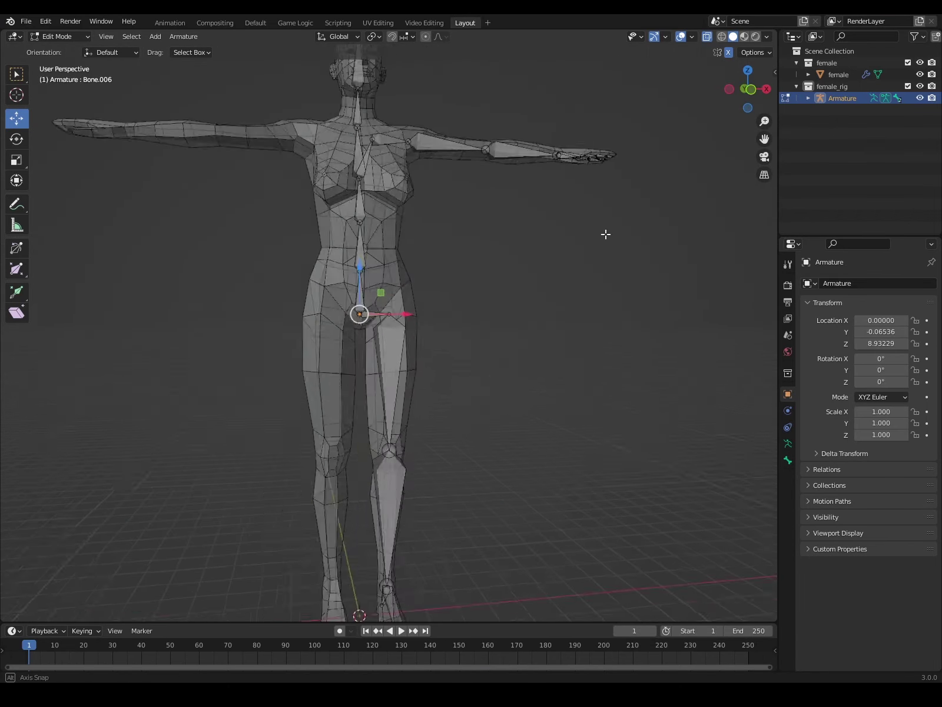
{"action": "scroll", "coordinate": [502, 210], "scroll_direction": "up", "scroll_amount": 3}
{"action": "scroll", "coordinate": [563, 208], "scroll_direction": "up", "scroll_amount": 3}
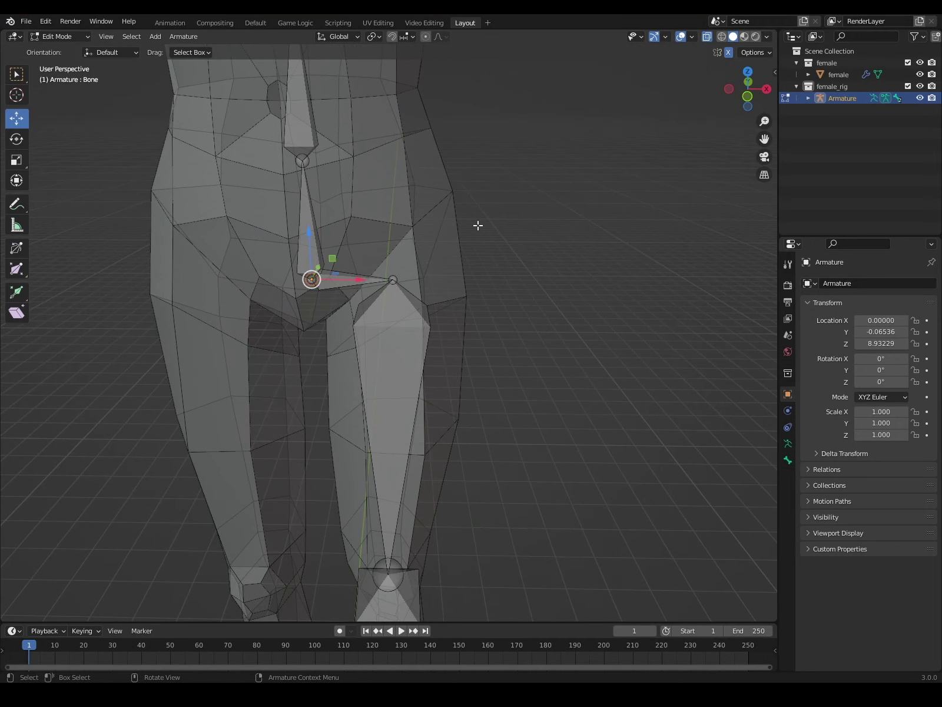
{"action": "scroll", "coordinate": [459, 235], "scroll_direction": "down", "scroll_amount": 3}
{"action": "middle_click_drag", "start_coordinate": [439, 246], "coordinate": [530, 198]}
{"action": "key", "text": "KP_3"}
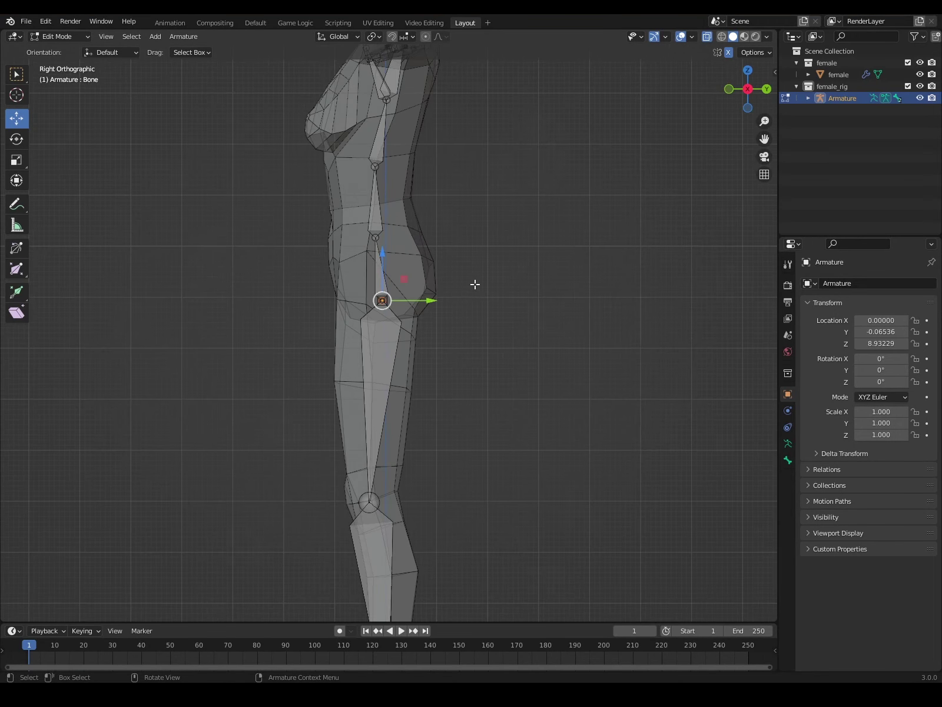
{"action": "key", "text": "e"}
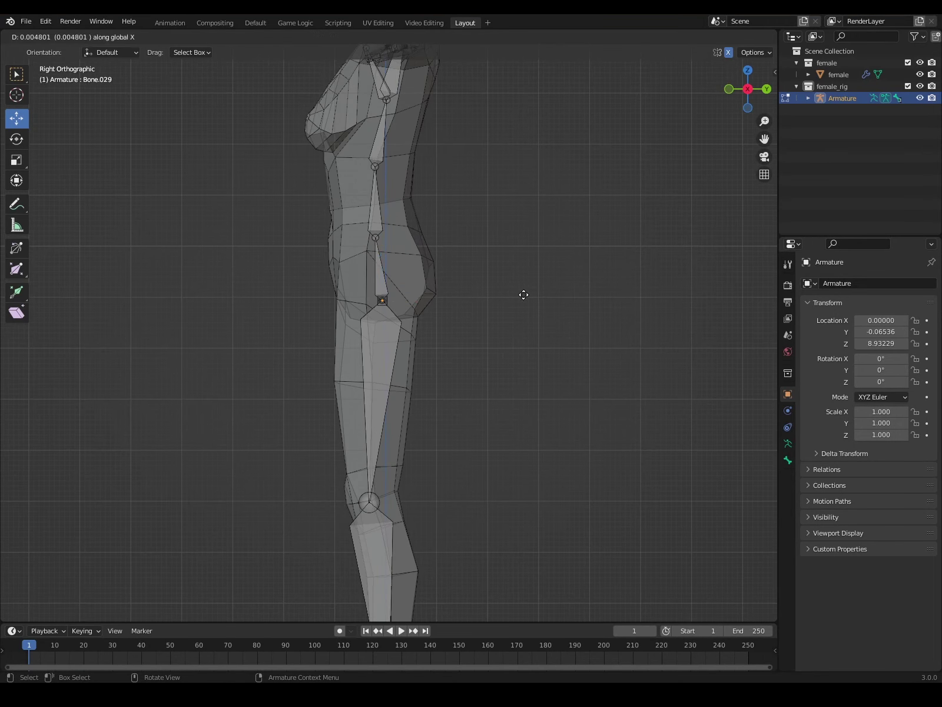
{"action": "key", "text": "z"}
{"action": "key", "text": "y"}
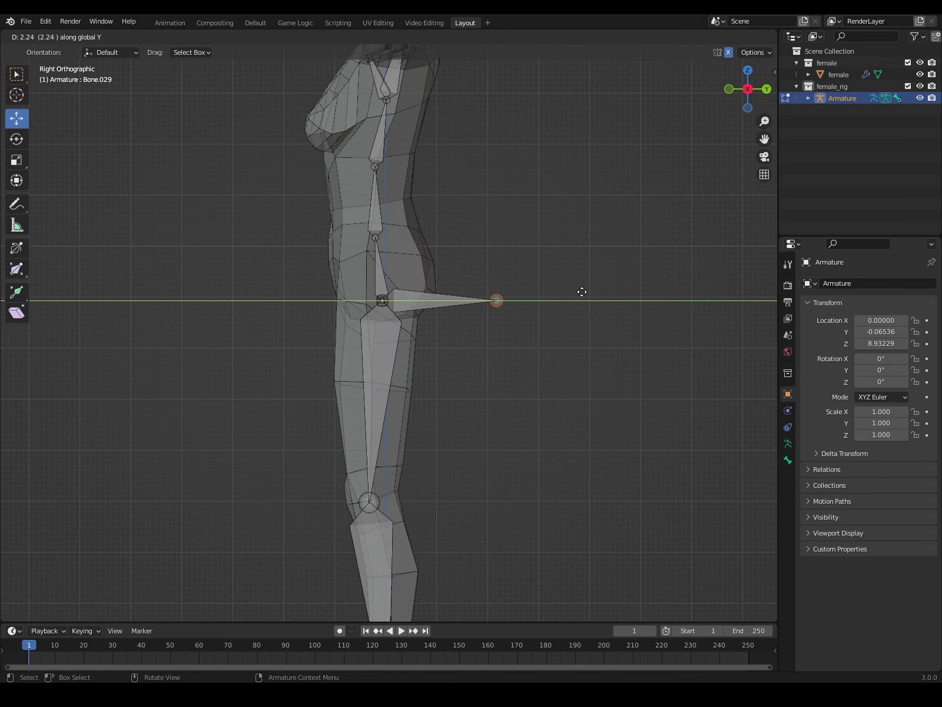
{"action": "left_click", "coordinate": [563, 296]}
Extrude new bones along Y from three spine joints.
{"action": "scroll", "coordinate": [547, 257], "scroll_direction": "up", "scroll_amount": 3, "text": "shift"}
{"action": "left_click", "coordinate": [362, 294]}
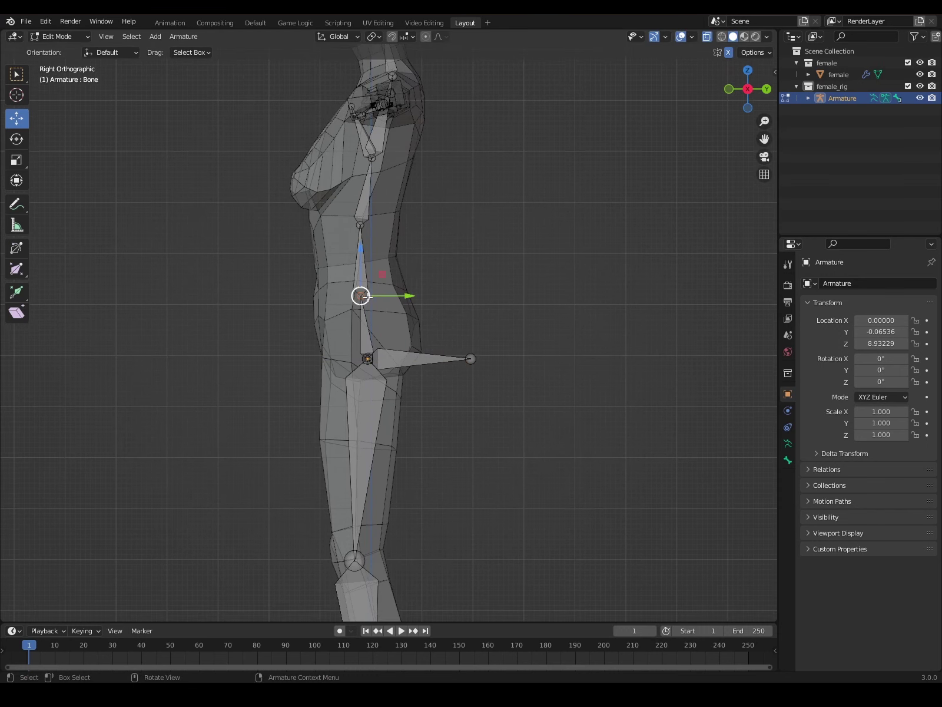
{"action": "scroll", "coordinate": [394, 248], "scroll_direction": "up", "scroll_amount": 3, "text": "shift"}
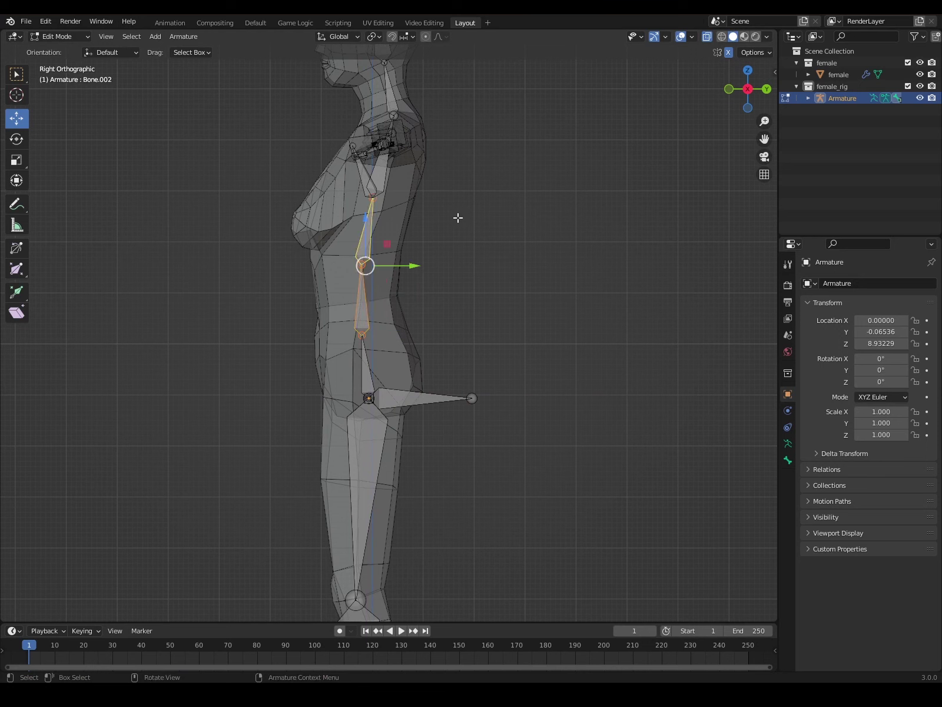
{"action": "key", "text": "e"}
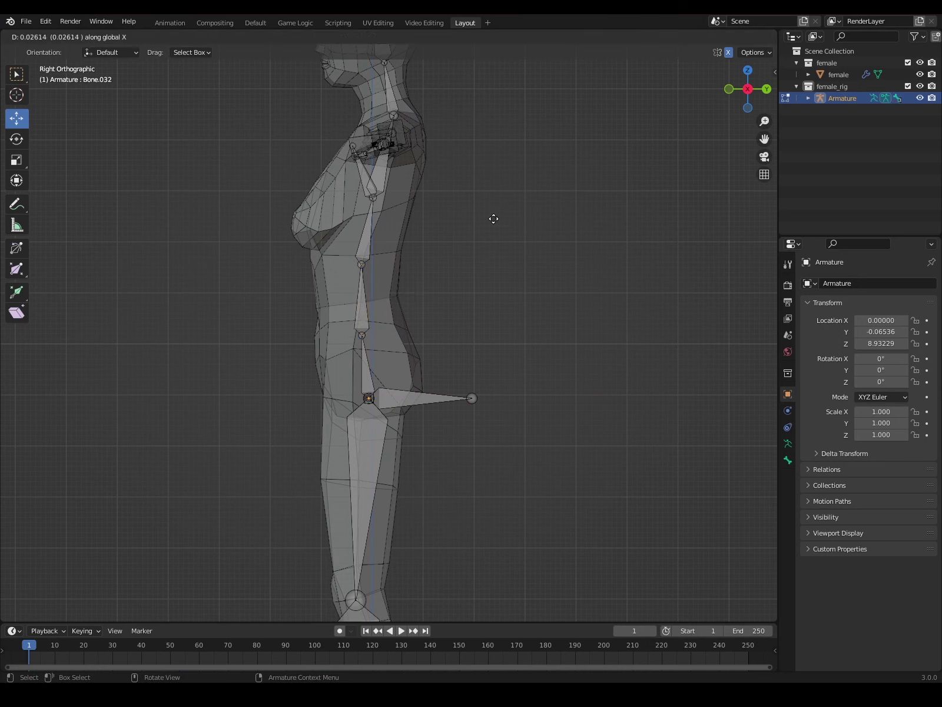
{"action": "key", "text": "y"}
{"action": "left_click", "coordinate": [524, 229]}
Adjust the new spine bones' lengths by moving their tips along Y.
{"action": "left_click", "coordinate": [446, 264]}
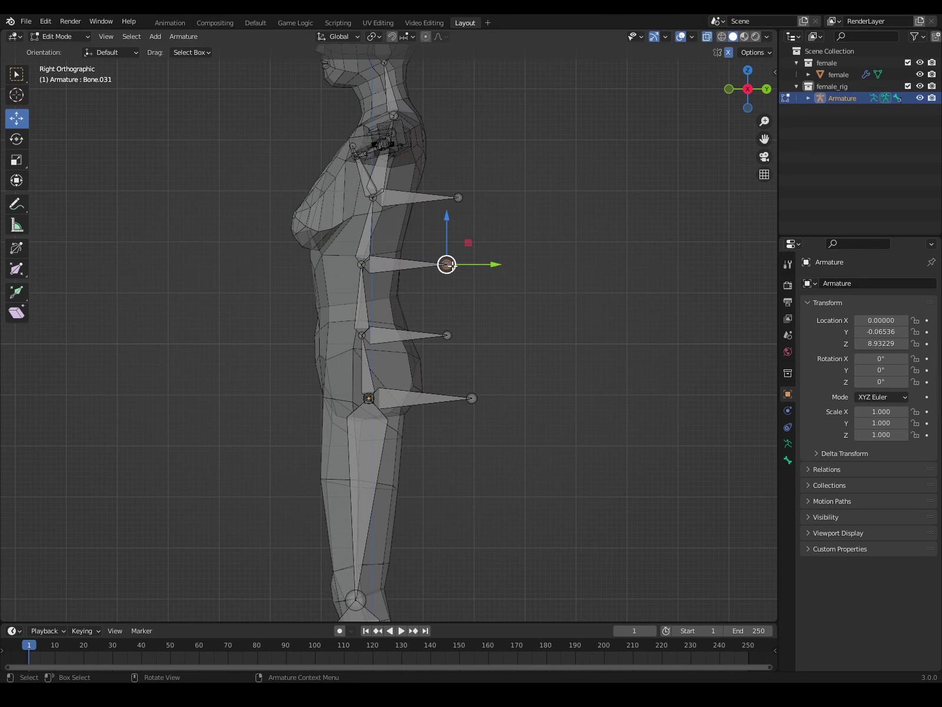
{"action": "key", "text": "g"}
{"action": "key", "text": "y"}
{"action": "left_click", "coordinate": [458, 198]}
{"action": "key", "text": "g"}
{"action": "key", "text": "y"}
{"action": "left_click", "coordinate": [448, 335]}
{"action": "key", "text": "g"}
{"action": "key", "text": "y"}
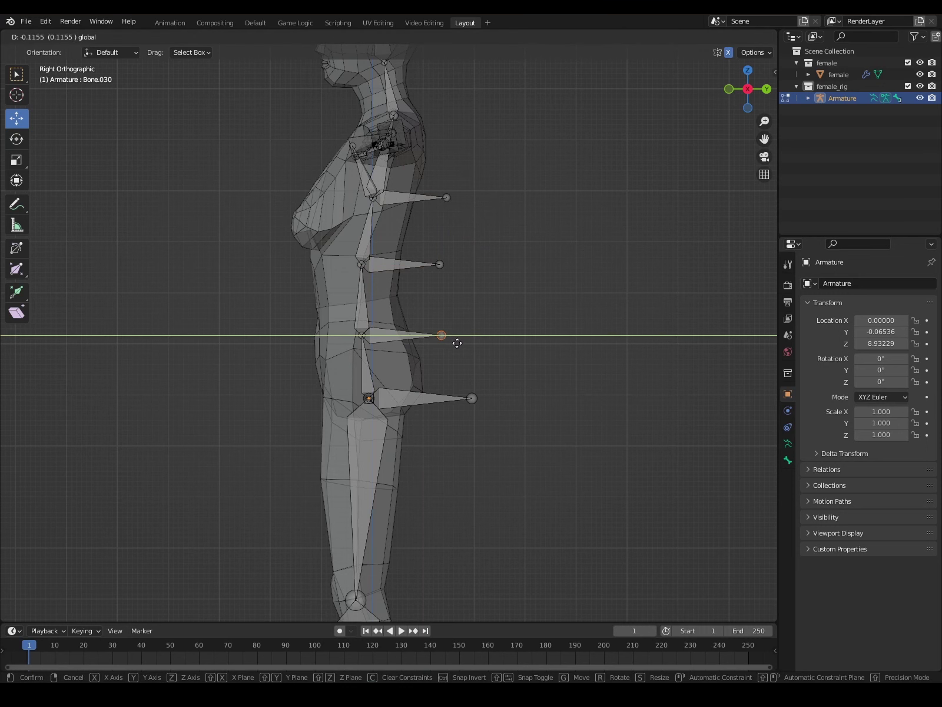
{"action": "left_click", "coordinate": [440, 264]}
{"action": "key", "text": "g"}
{"action": "key", "text": "y"}
{"action": "left_click", "coordinate": [446, 197]}
{"action": "key", "text": "g"}
{"action": "key", "text": "y"}
Shorten the hip's projecting bone by moving its tip along Y.
{"action": "left_click", "coordinate": [472, 399]}
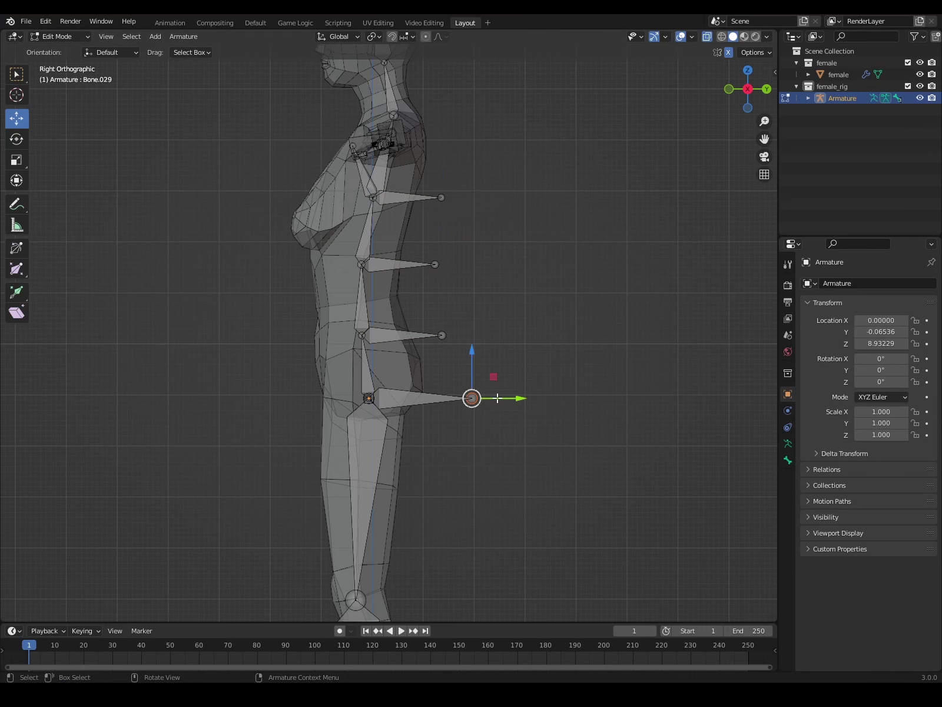
{"action": "key", "text": "g"}
{"action": "key", "text": "y"}
{"action": "left_click", "coordinate": [481, 403]}
{"action": "scroll", "coordinate": [548, 200], "scroll_direction": "down", "scroll_amount": 3, "text": "shift"}
{"action": "scroll", "coordinate": [549, 212], "scroll_direction": "down", "scroll_amount": 3}
{"action": "scroll", "coordinate": [551, 224], "scroll_direction": "up", "scroll_amount": 1}
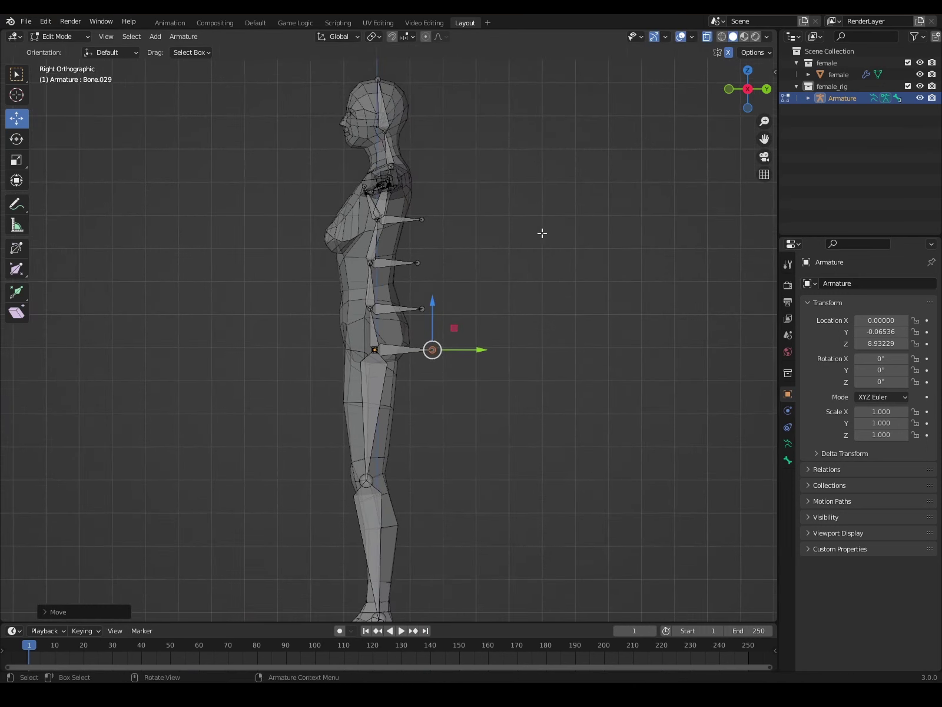
{"action": "scroll", "coordinate": [553, 194], "scroll_direction": "up", "scroll_amount": 2}
Line up the three spine joints along Y and save the file.
{"action": "left_click", "coordinate": [368, 357]}
{"action": "key", "text": "g"}
{"action": "key", "text": "y"}
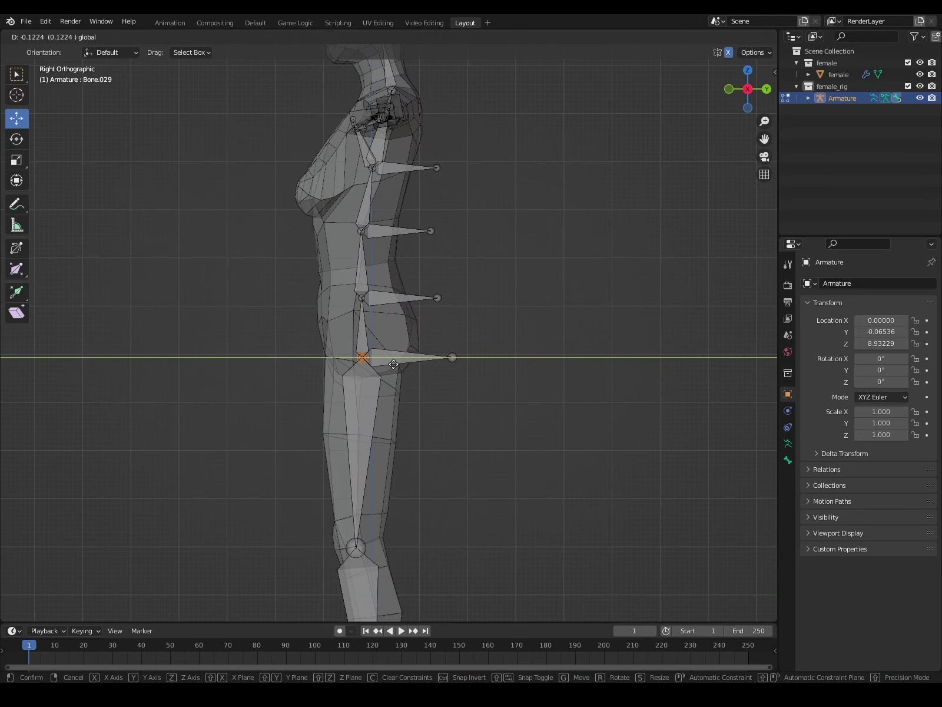
{"action": "left_click", "coordinate": [394, 366]}
{"action": "left_click", "coordinate": [361, 298]}
{"action": "key", "text": "g"}
{"action": "key", "text": "y"}
{"action": "left_click", "coordinate": [396, 294]}
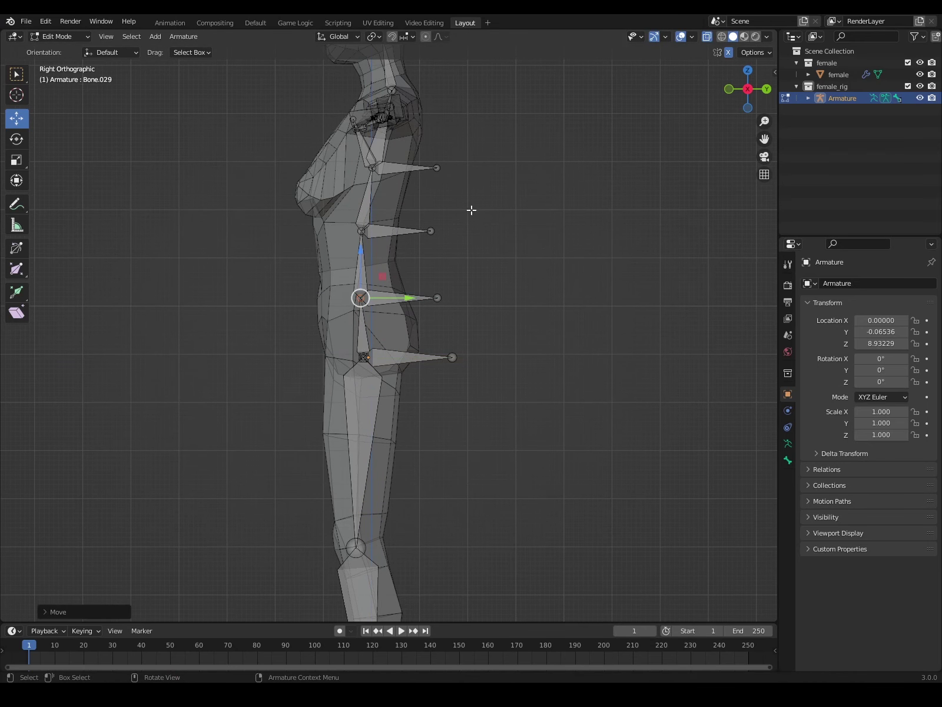
{"action": "left_click", "coordinate": [361, 230]}
{"action": "key", "text": "g"}
{"action": "key", "text": "y"}
{"action": "left_click", "coordinate": [385, 235]}
{"action": "key", "text": "KP_1"}
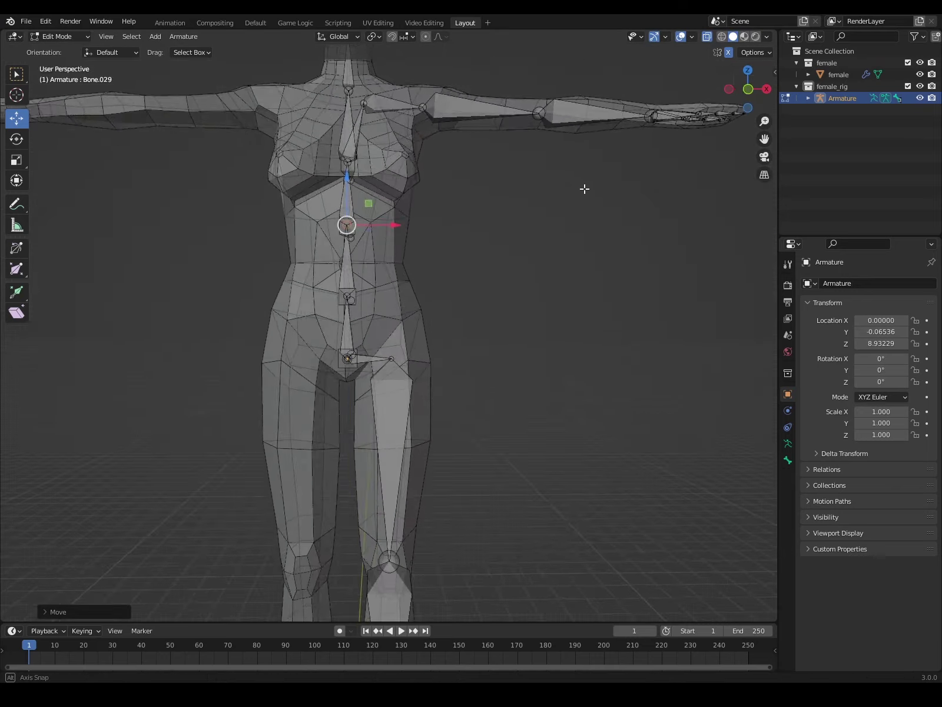
{"action": "key", "text": "ctrl+s"}
Extrude two backward bones along Y from the neck and head joints.
{"action": "key", "text": "KP_3"}
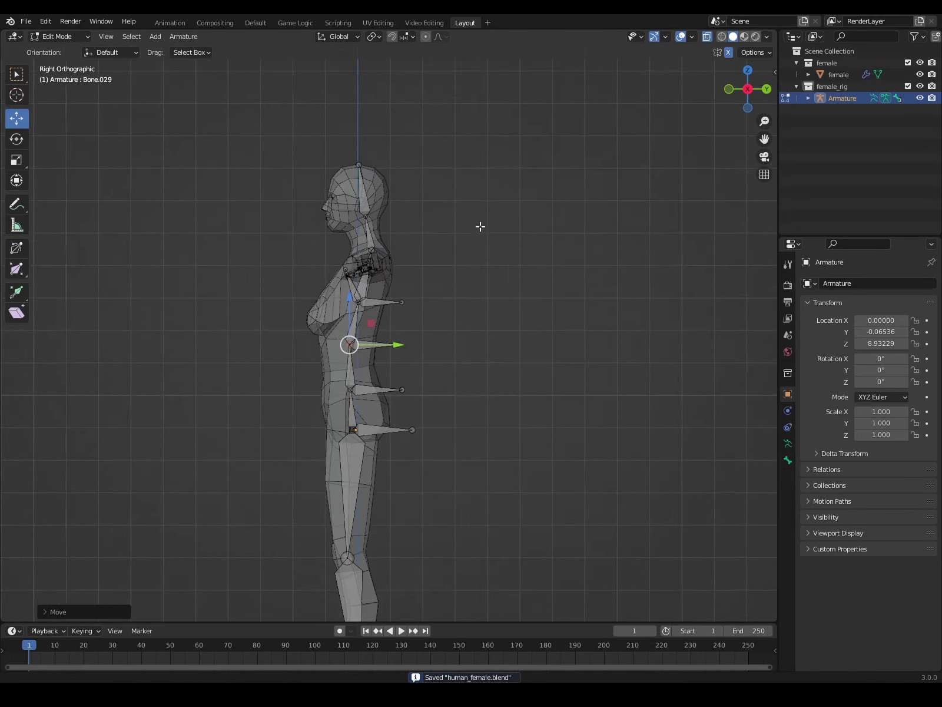
{"action": "scroll", "coordinate": [475, 299], "scroll_direction": "up", "scroll_amount": 3}
{"action": "middle_click_drag", "start_coordinate": [476, 298], "coordinate": [509, 340], "text": "shift"}
{"action": "left_click", "coordinate": [369, 370]}
{"action": "left_click", "coordinate": [359, 305], "text": "shift"}
{"action": "key", "text": "e"}
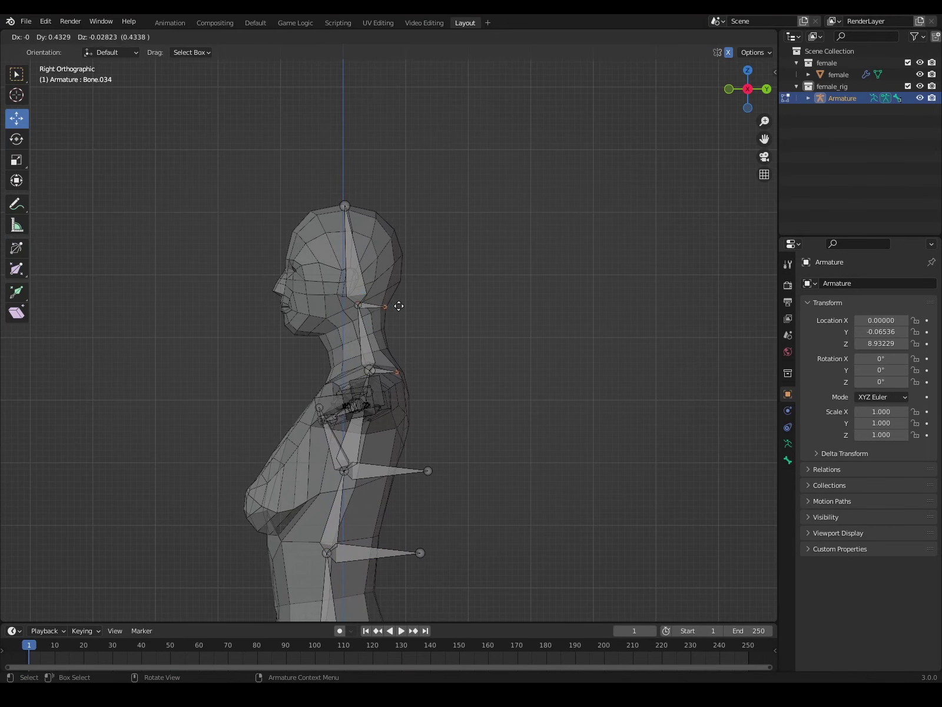
{"action": "key", "text": "y"}
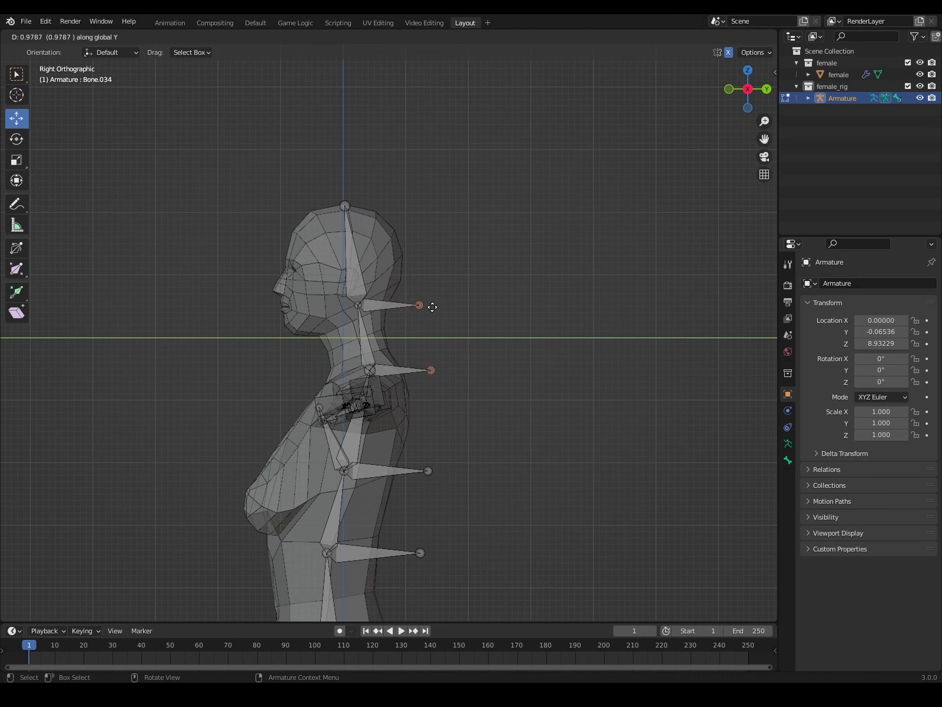
{"action": "left_click", "coordinate": [433, 307]}
Return to Object Mode in front view and select only the rig.
{"action": "left_click", "coordinate": [419, 305]}
{"action": "mouse_move", "coordinate": [549, 200]}
{"action": "middle_mouse_down", "text": "shift"}
{"action": "mouse_move", "coordinate": [514, 182]}
{"action": "mouse_move", "coordinate": [515, 218]}
{"action": "middle_mouse_up", "text": "shift"}
{"action": "key", "text": "KP_1"}
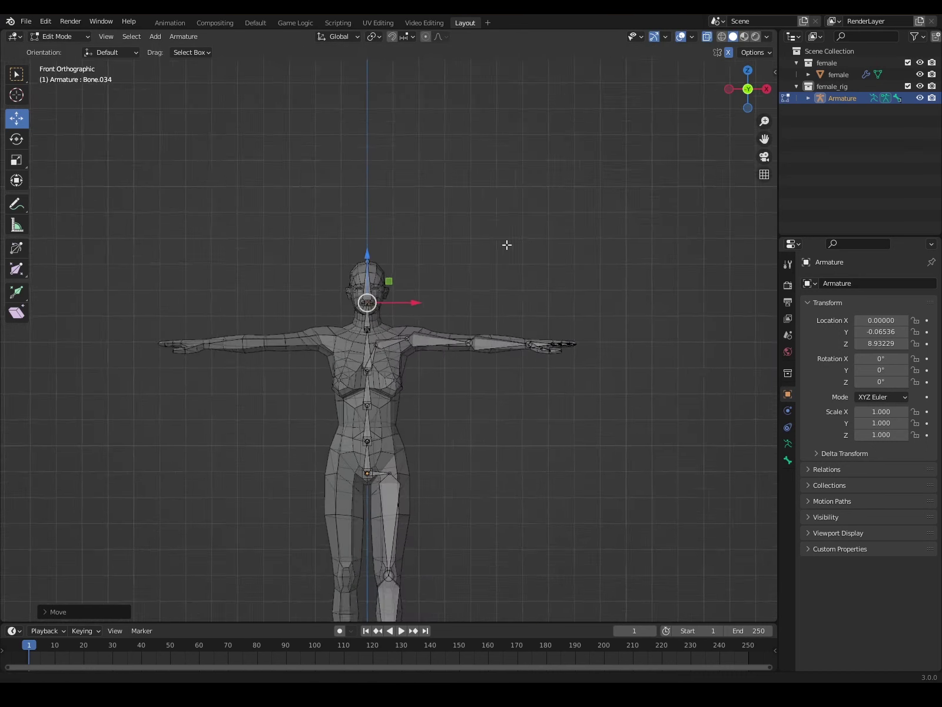
{"action": "key", "text": "Tab"}
{"action": "key", "text": "a"}
{"action": "scroll", "coordinate": [596, 215], "scroll_direction": "up", "scroll_amount": 2}
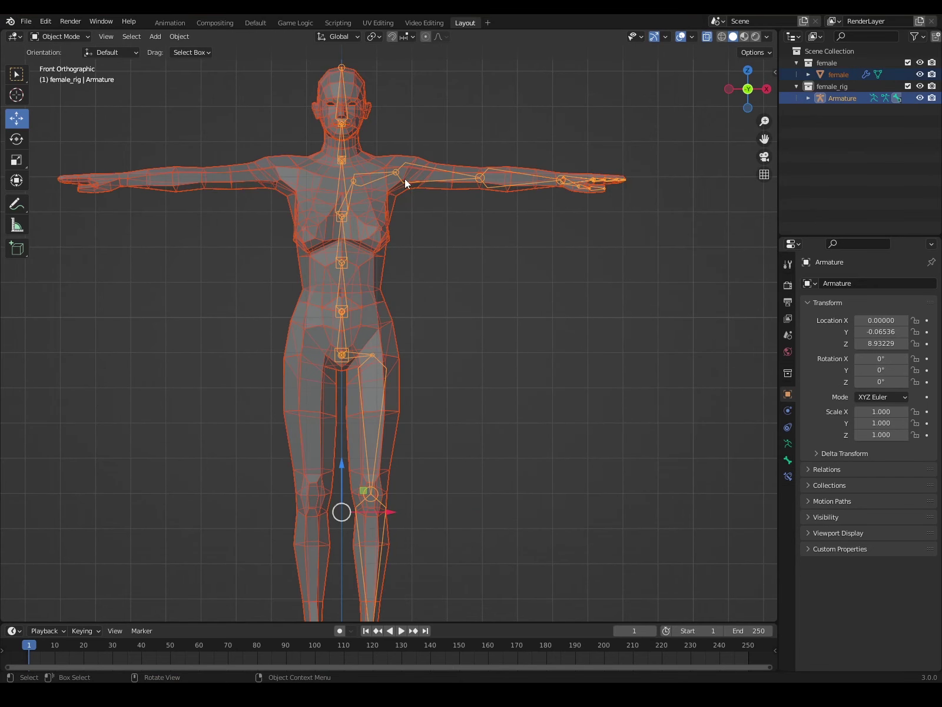
{"action": "left_click", "coordinate": [393, 174]}
In Edit Mode, duplicate the selected arm and leg bones in place.
{"action": "key", "text": "ctrl+Tab"}
{"action": "left_click", "coordinate": [434, 176]}
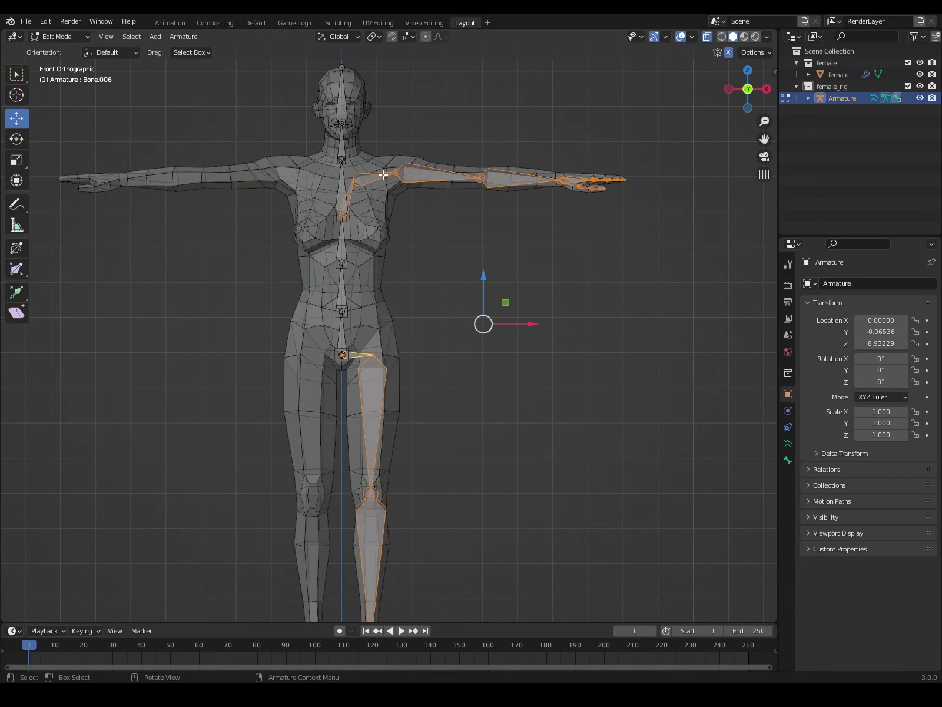
{"action": "right_click", "coordinate": [261, 121]}
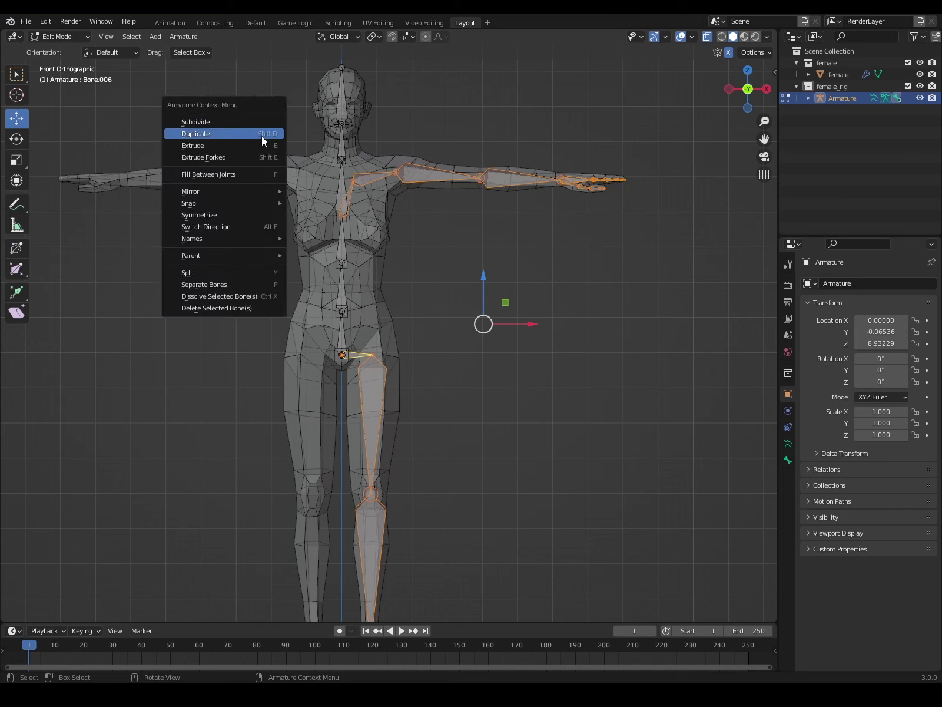
{"action": "left_click", "coordinate": [262, 136]}
{"action": "key", "text": "Escape"}
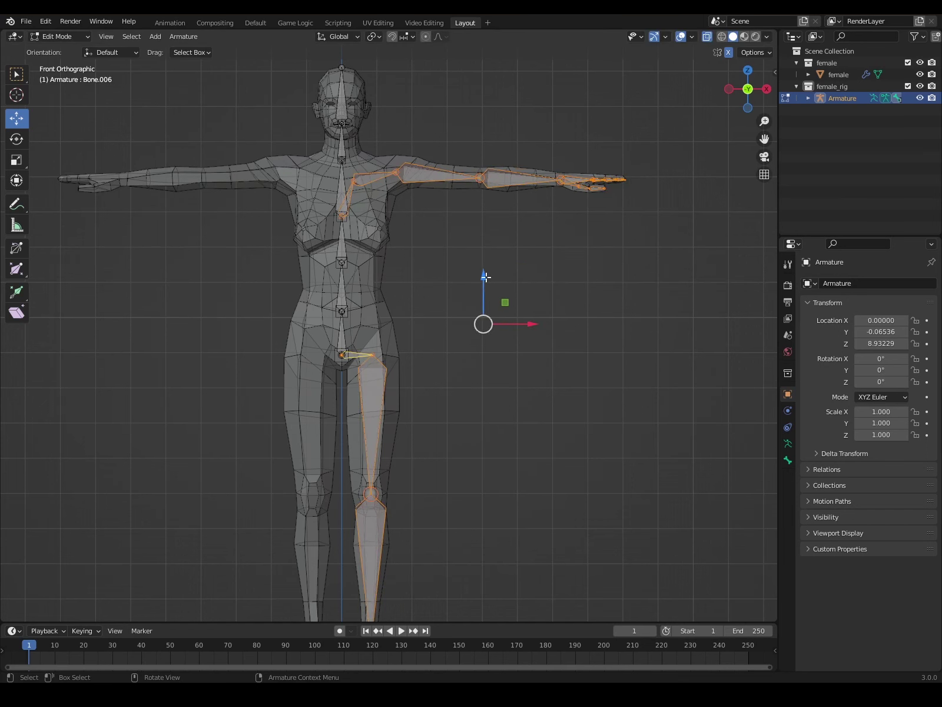
{"action": "right_click", "coordinate": [429, 256]}
{"action": "left_click", "coordinate": [429, 256]}
{"action": "key", "text": "Escape"}
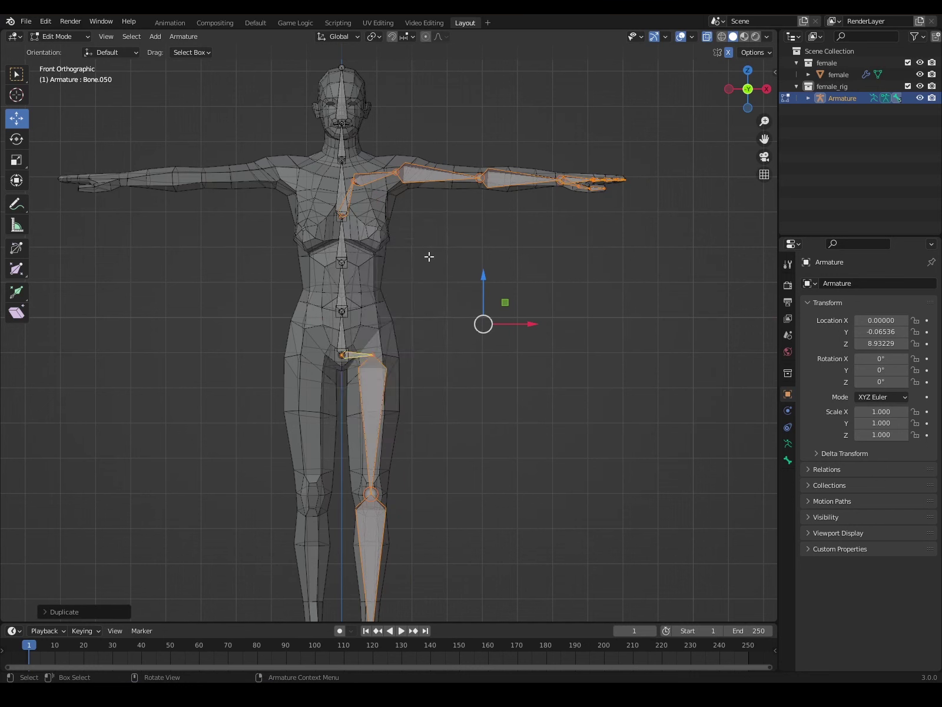
Try mirroring the copied bones along local X and across the body, then leave Edit Mode.
{"action": "right_click", "coordinate": [428, 256]}
{"action": "mouse_move", "coordinate": [358, 314]}
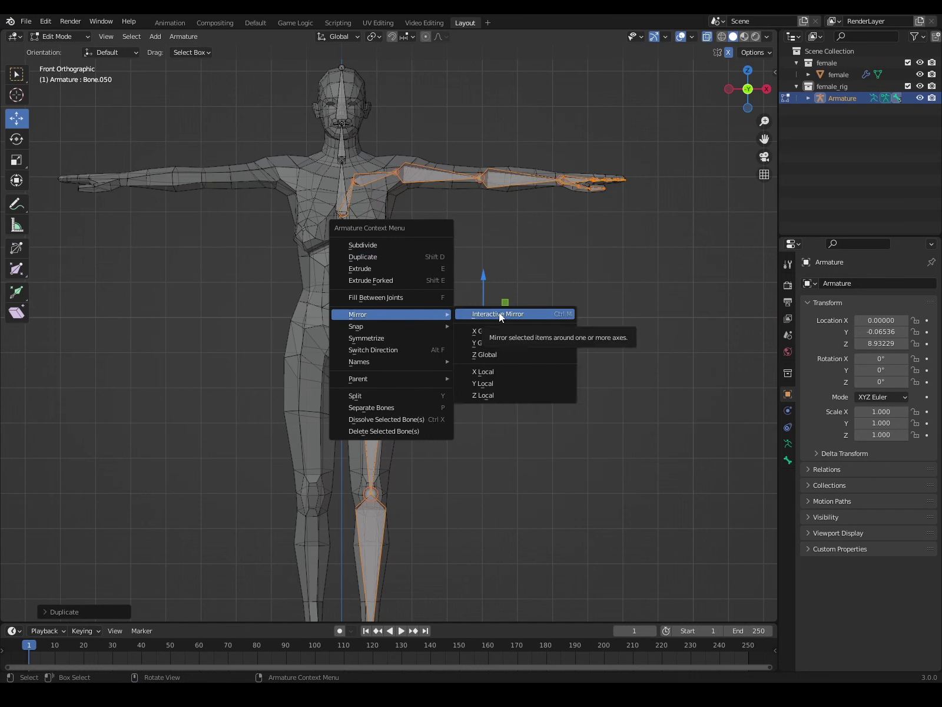
{"action": "left_click", "coordinate": [495, 372]}
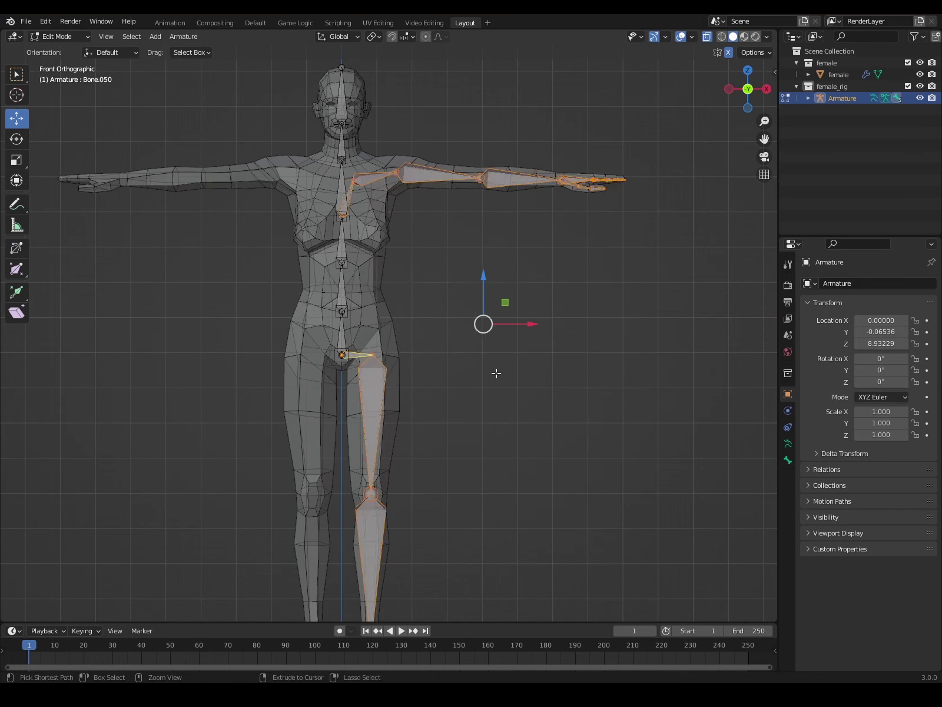
{"action": "middle_click_drag", "start_coordinate": [381, 269], "coordinate": [383, 258], "text": "shift"}
{"action": "right_click", "coordinate": [382, 257]}
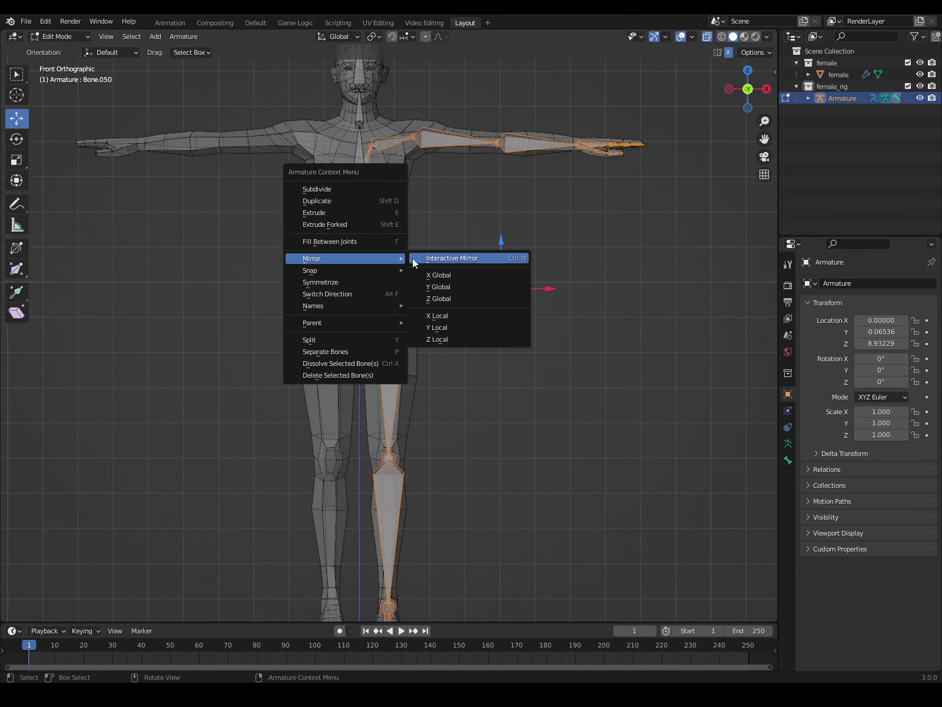
{"action": "left_click", "coordinate": [452, 258]}
{"action": "right_click", "coordinate": [437, 276]}
{"action": "key", "text": "Tab"}
Set the rig's origin to the 3D cursor and reselect the rig.
{"action": "scroll", "coordinate": [434, 275], "scroll_direction": "down", "scroll_amount": 1}
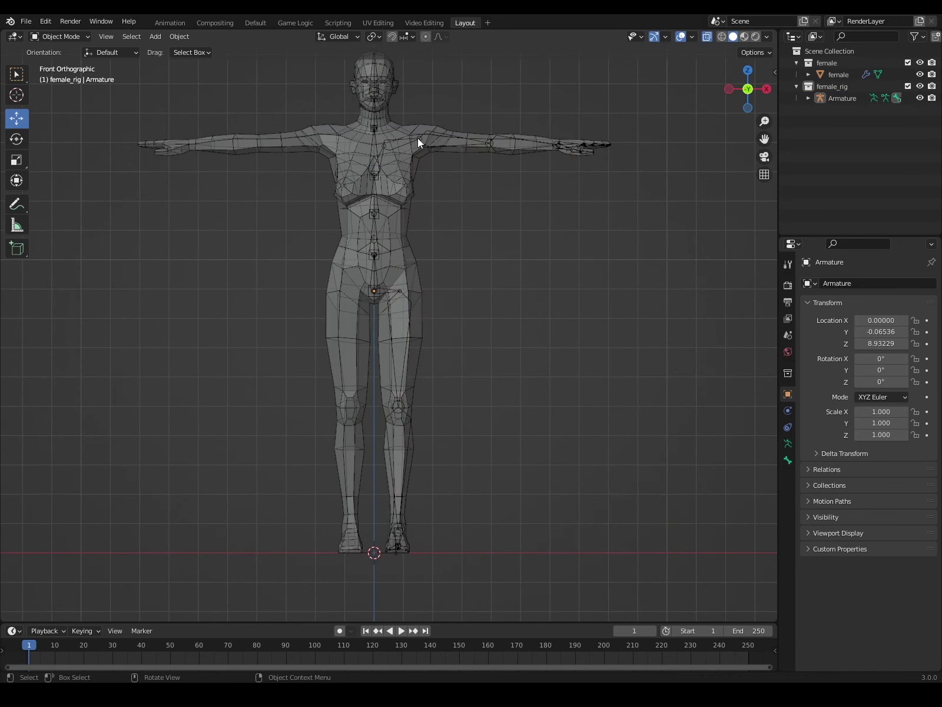
{"action": "left_click", "coordinate": [420, 139]}
{"action": "left_click", "coordinate": [179, 36]}
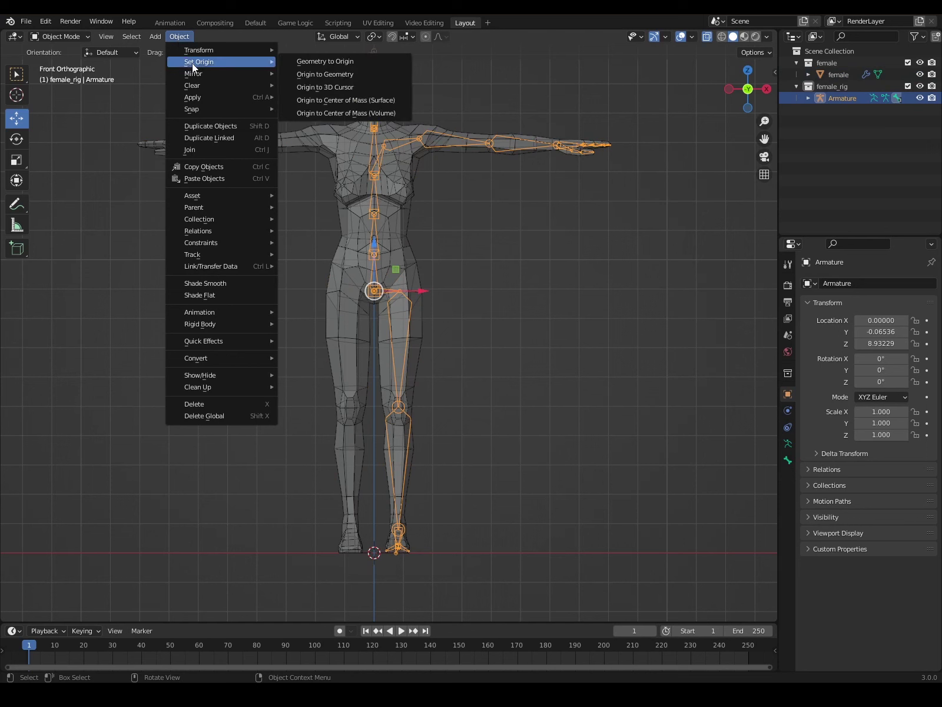
{"action": "left_click", "coordinate": [348, 87]}
{"action": "left_click", "coordinate": [429, 113]}
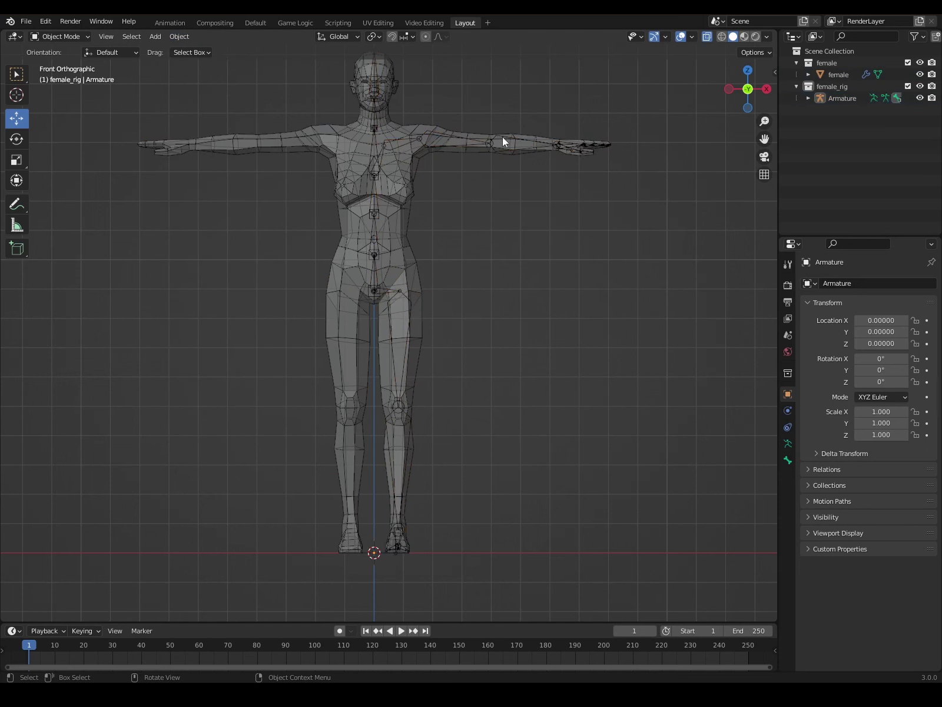
{"action": "left_click", "coordinate": [446, 146]}
{"action": "right_click", "coordinate": [443, 143]}
{"action": "key", "text": "Escape"}
Duplicate one side's arm and leg bones and try mirroring them, undoing the result.
{"action": "key", "text": "ctrl+Tab"}
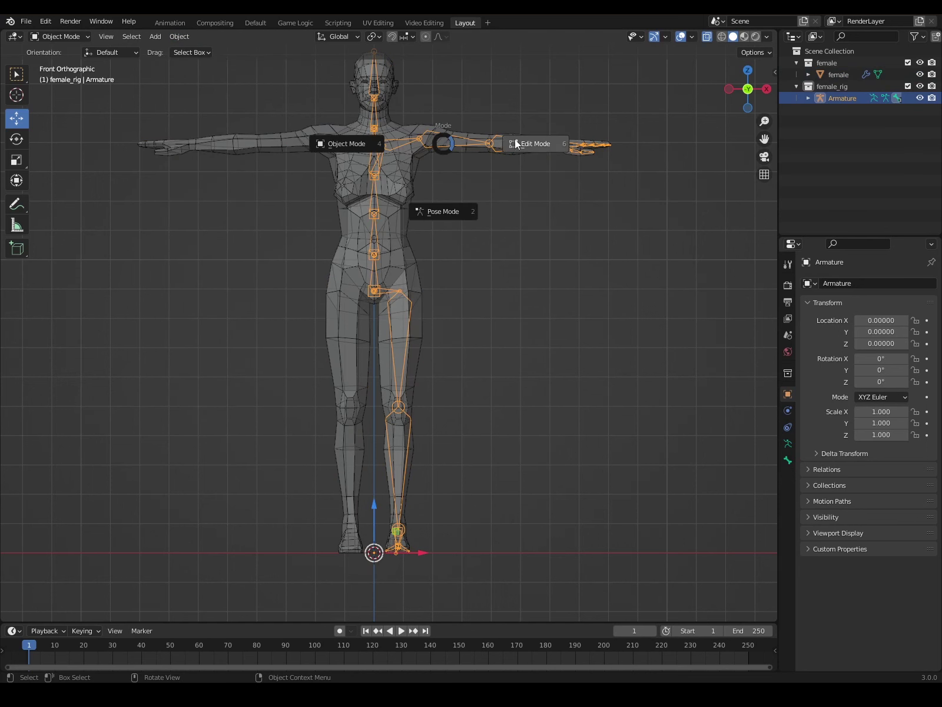
{"action": "left_click", "coordinate": [526, 143]}
{"action": "left_click_drag", "start_coordinate": [652, 107], "coordinate": [381, 560]}
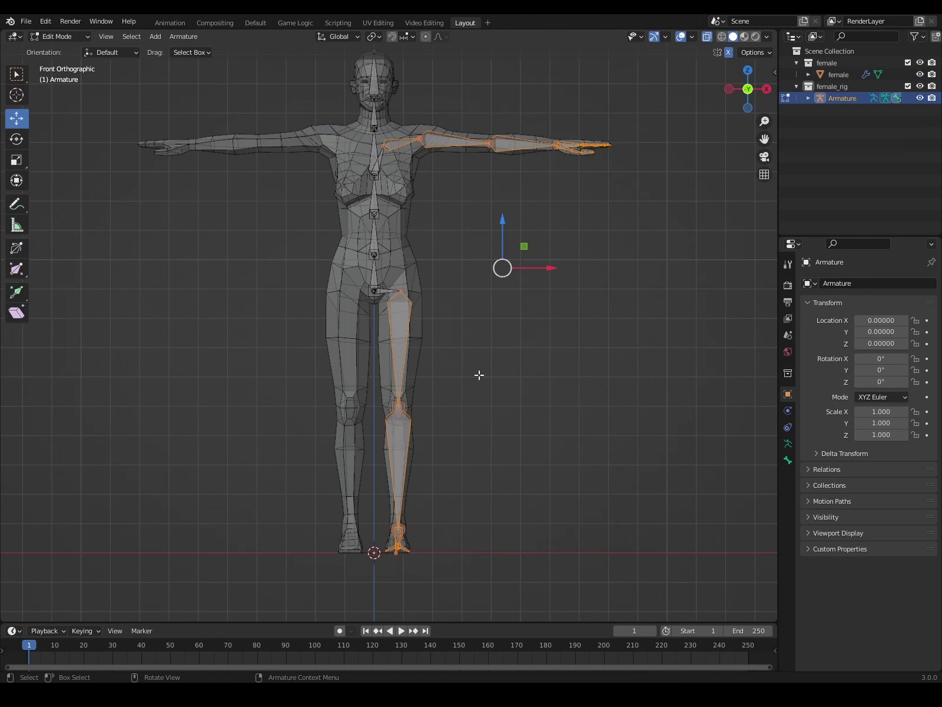
{"action": "key", "text": "shift+d"}
{"action": "right_click", "coordinate": [375, 159]}
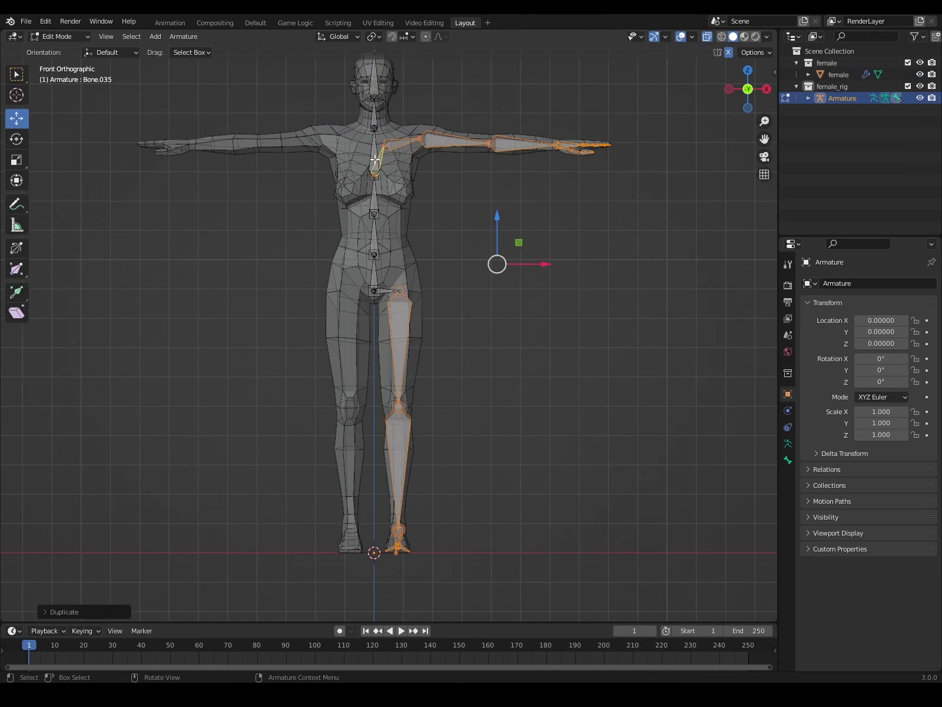
{"action": "right_click", "coordinate": [375, 158]}
{"action": "mouse_move", "coordinate": [335, 159]}
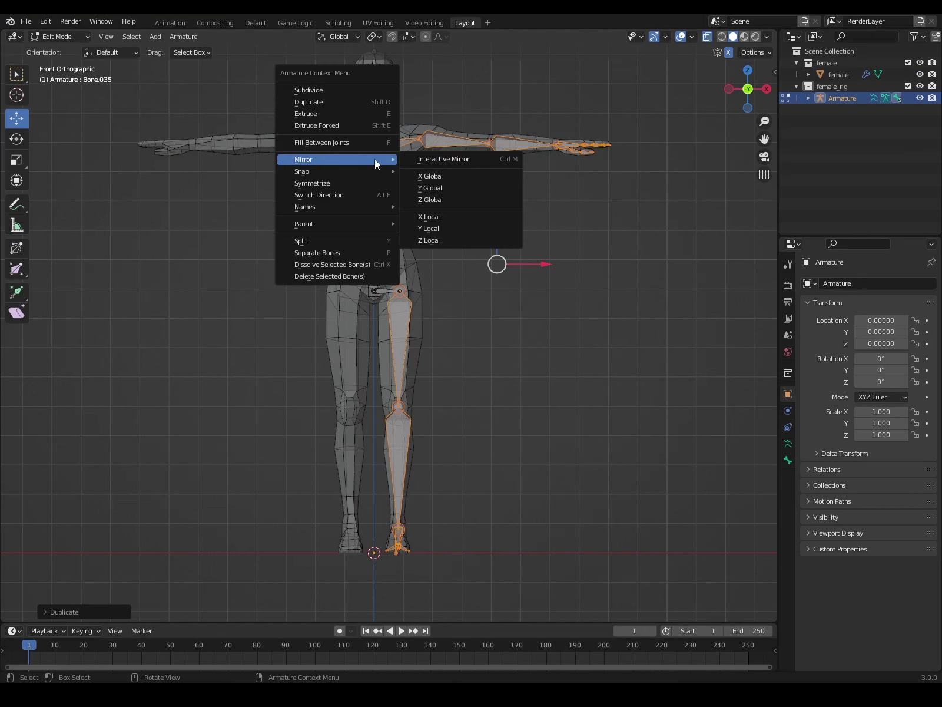
{"action": "left_click", "coordinate": [444, 217]}
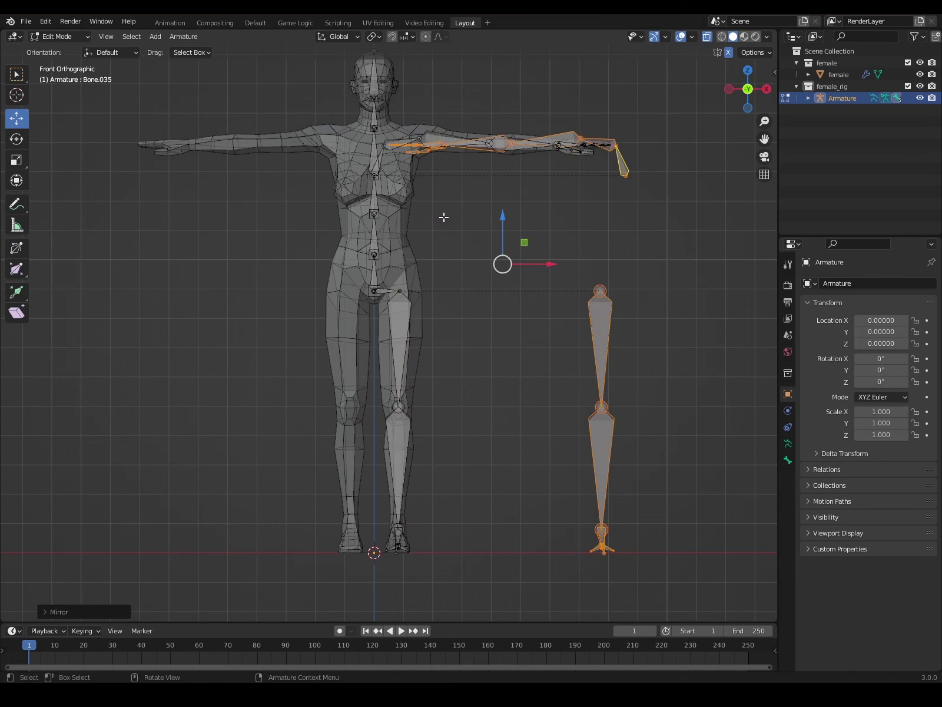
{"action": "key", "text": "ctrl+z"}
Try mirroring the bones along global Y and the whole rig across X, undoing both.
{"action": "right_click", "coordinate": [382, 165]}
{"action": "mouse_move", "coordinate": [342, 165]}
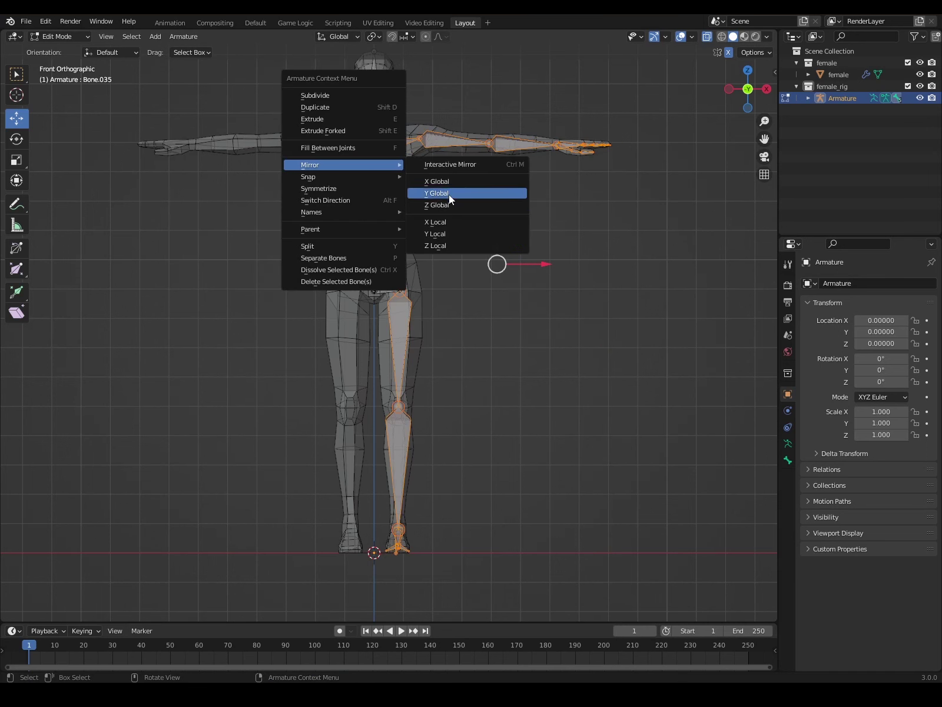
{"action": "left_click", "coordinate": [446, 180]}
{"action": "key", "text": "ctrl+z"}
{"action": "left_click", "coordinate": [370, 161]}
{"action": "right_click", "coordinate": [372, 161]}
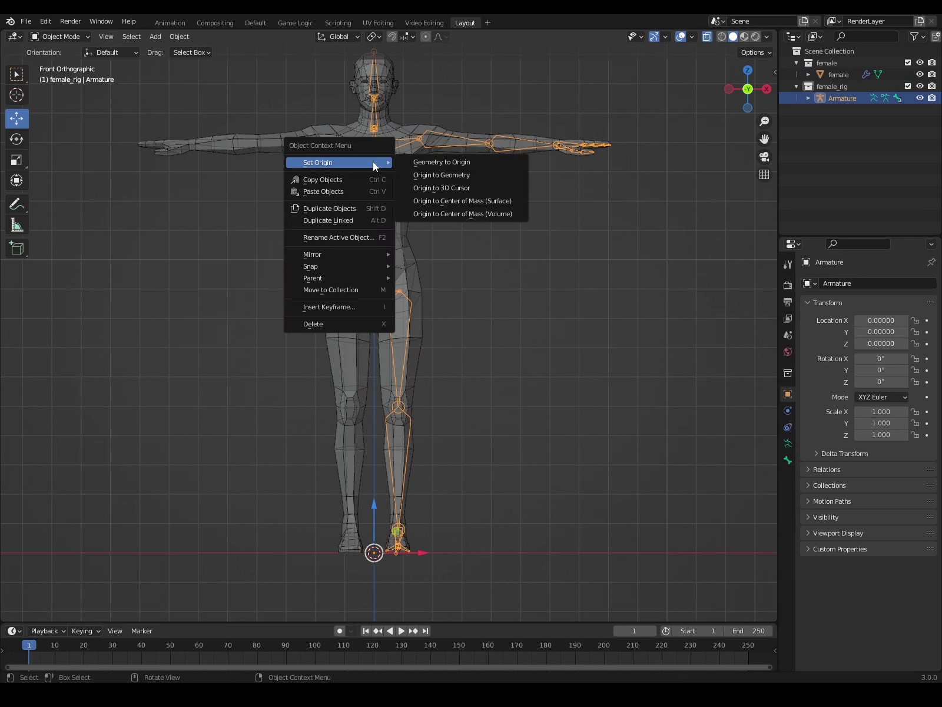
{"action": "mouse_move", "coordinate": [338, 254]}
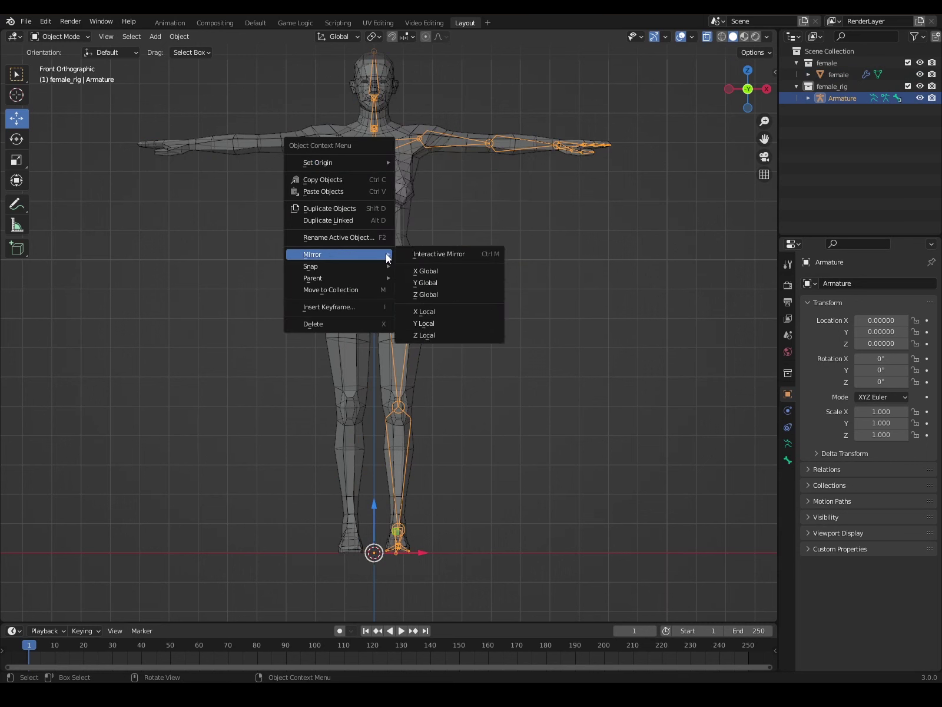
{"action": "left_click", "coordinate": [458, 271]}
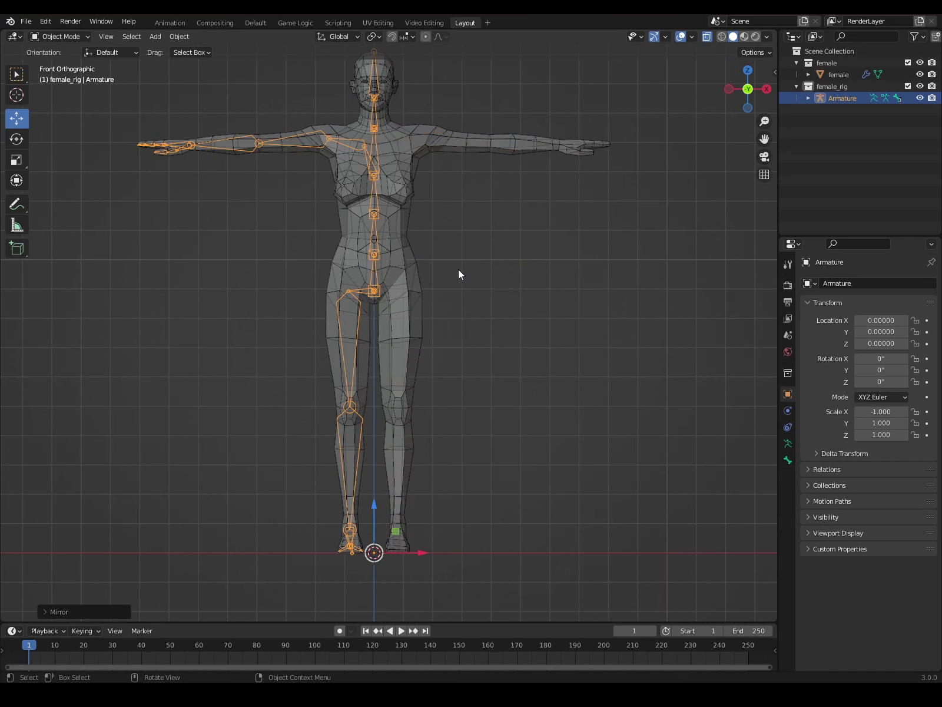
{"action": "key", "text": "ctrl+z"}
Auto-name the bones Left/Right and symmetrize them onto the other side.
{"action": "key", "text": "Tab"}
{"action": "scroll", "coordinate": [458, 273], "scroll_direction": "down", "scroll_amount": 1}
{"action": "right_click", "coordinate": [477, 330]}
{"action": "mouse_move", "coordinate": [439, 329]}
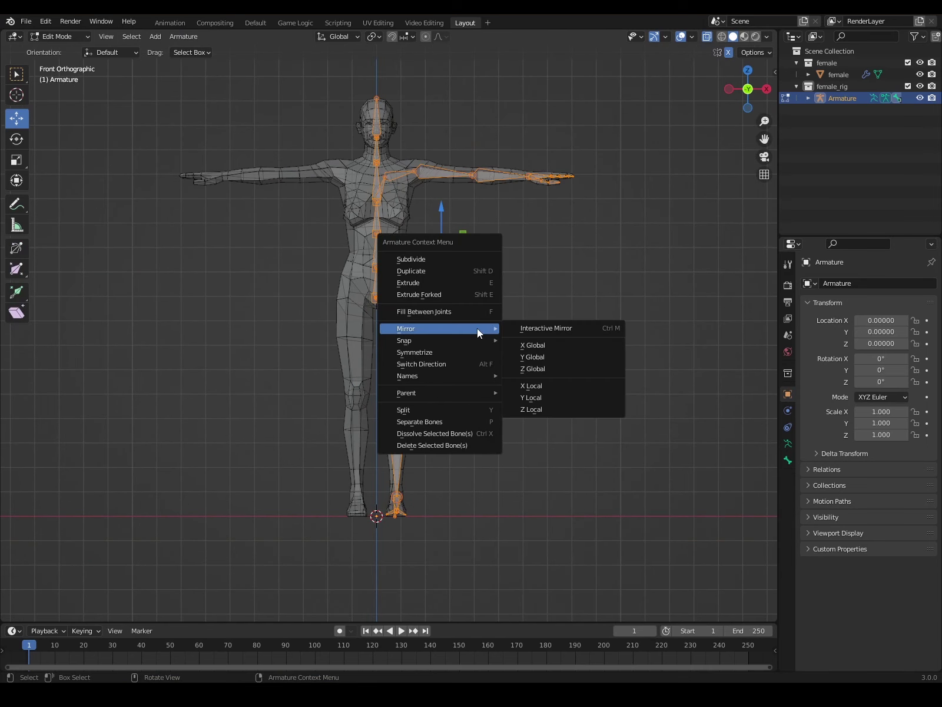
{"action": "left_click", "coordinate": [584, 375]}
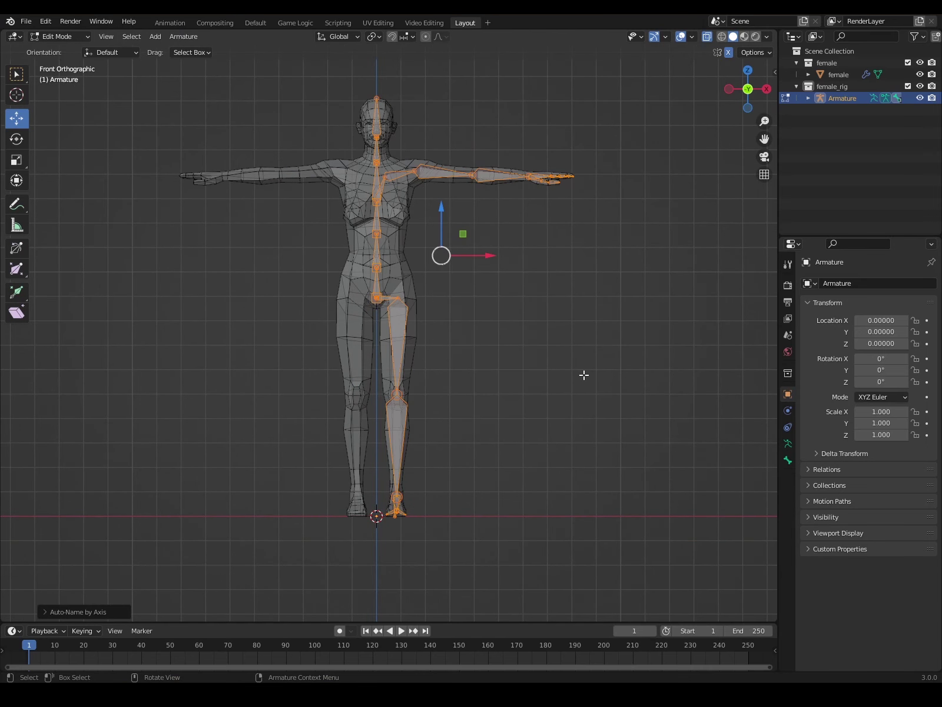
{"action": "right_click", "coordinate": [465, 308]}
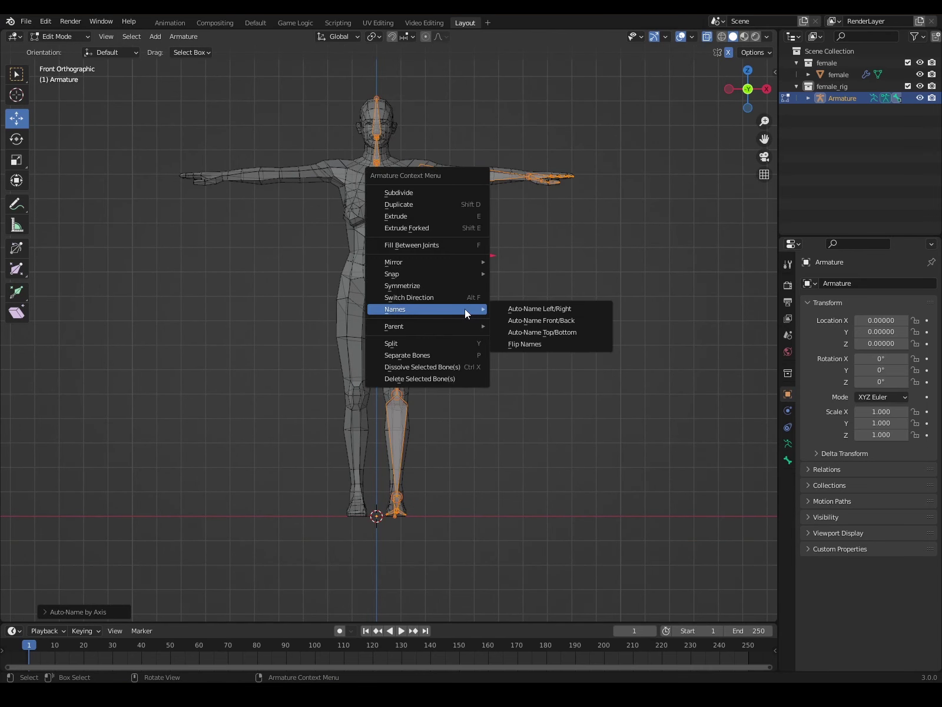
{"action": "left_click", "coordinate": [464, 289]}
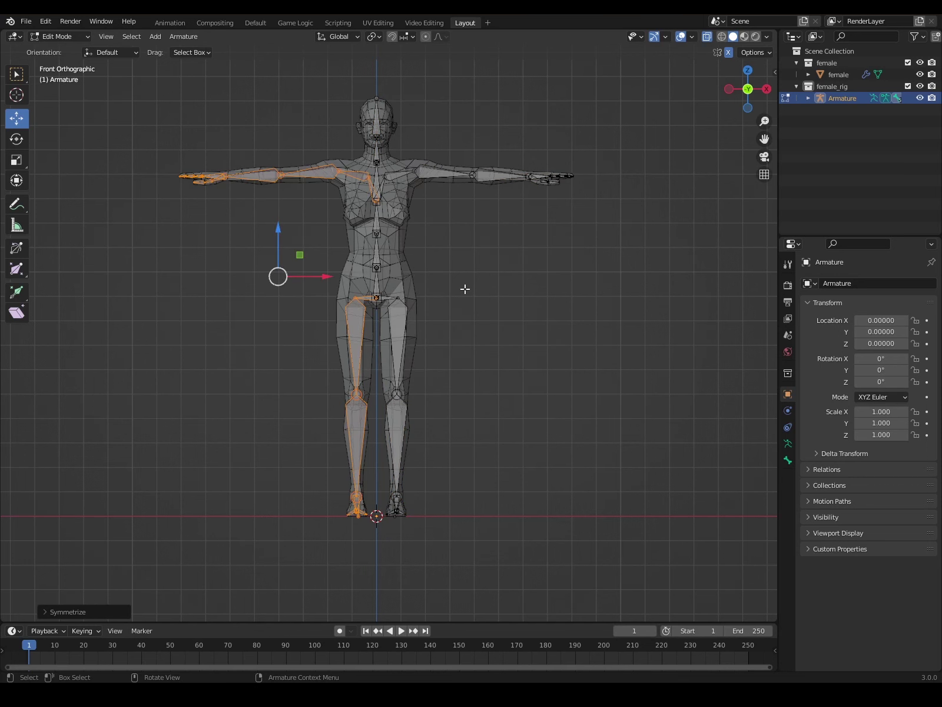
{"action": "key", "text": "ctrl+Tab"}
Select the armature, enter Edit Mode, and nudge the left hip joint slightly along X.
{"action": "left_click", "coordinate": [446, 270]}
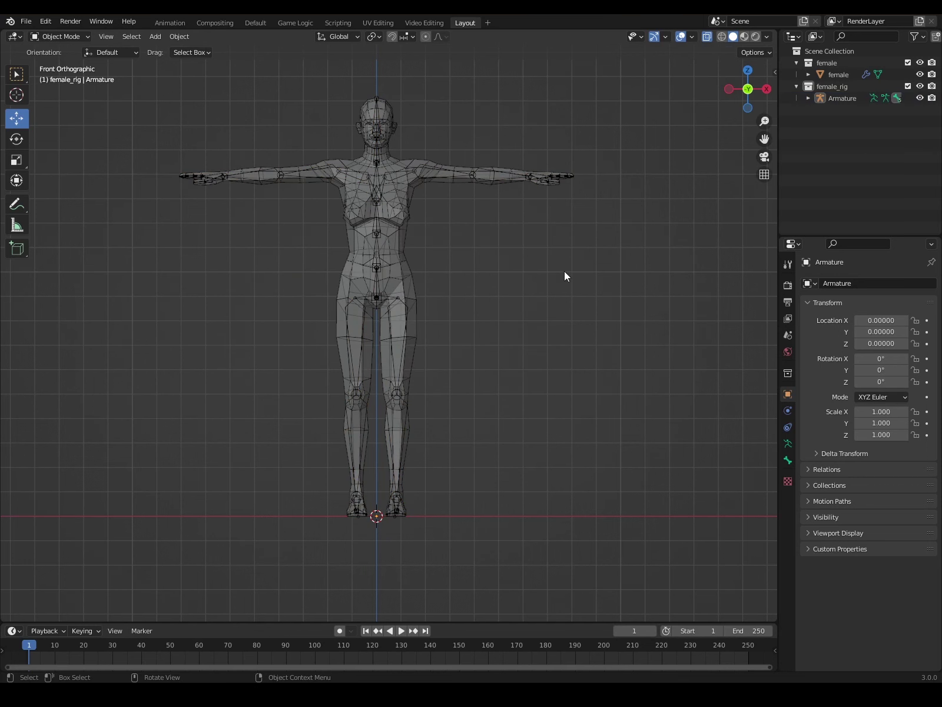
{"action": "mouse_move", "coordinate": [566, 248]}
{"action": "middle_mouse_down"}
{"action": "mouse_move", "coordinate": [618, 282]}
{"action": "mouse_move", "coordinate": [666, 241]}
{"action": "mouse_move", "coordinate": [634, 279]}
{"action": "mouse_move", "coordinate": [483, 288]}
{"action": "mouse_move", "coordinate": [538, 246]}
{"action": "middle_mouse_up"}
{"action": "scroll", "coordinate": [552, 233], "scroll_direction": "up", "scroll_amount": 4}
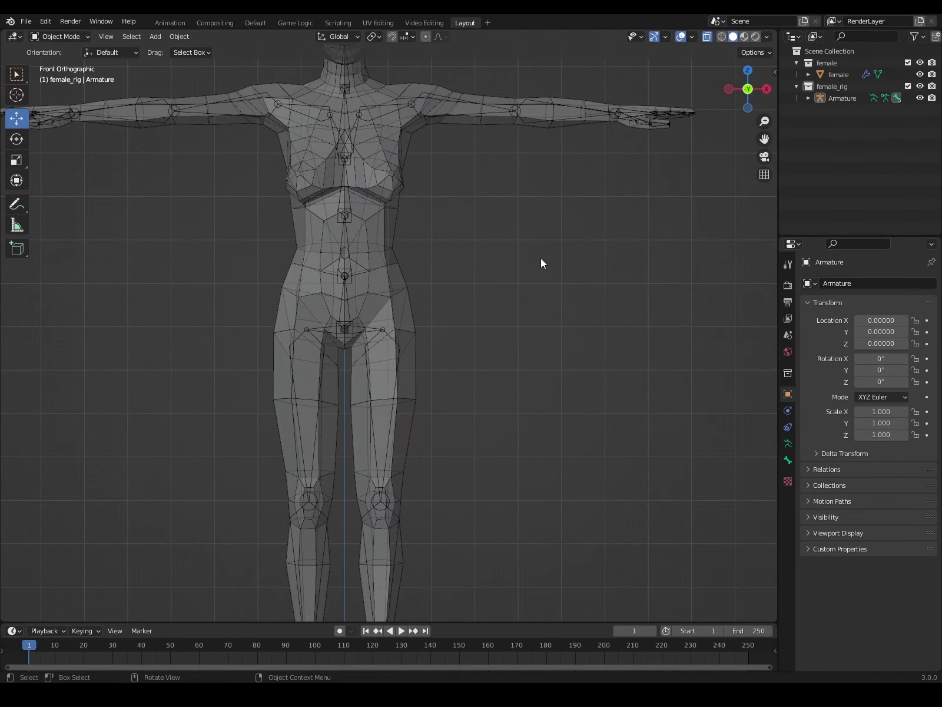
{"action": "left_click", "coordinate": [384, 328]}
{"action": "key", "text": "shift+space"}
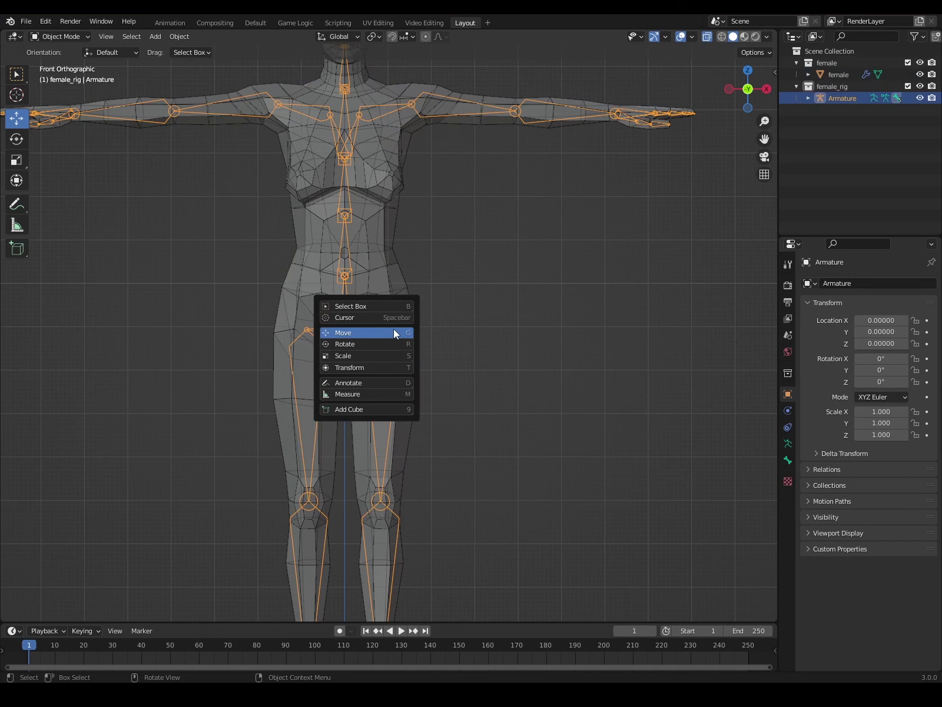
{"action": "key", "text": "ctrl+Tab"}
{"action": "left_click", "coordinate": [389, 324]}
{"action": "key", "text": "g"}
{"action": "key", "text": "x"}
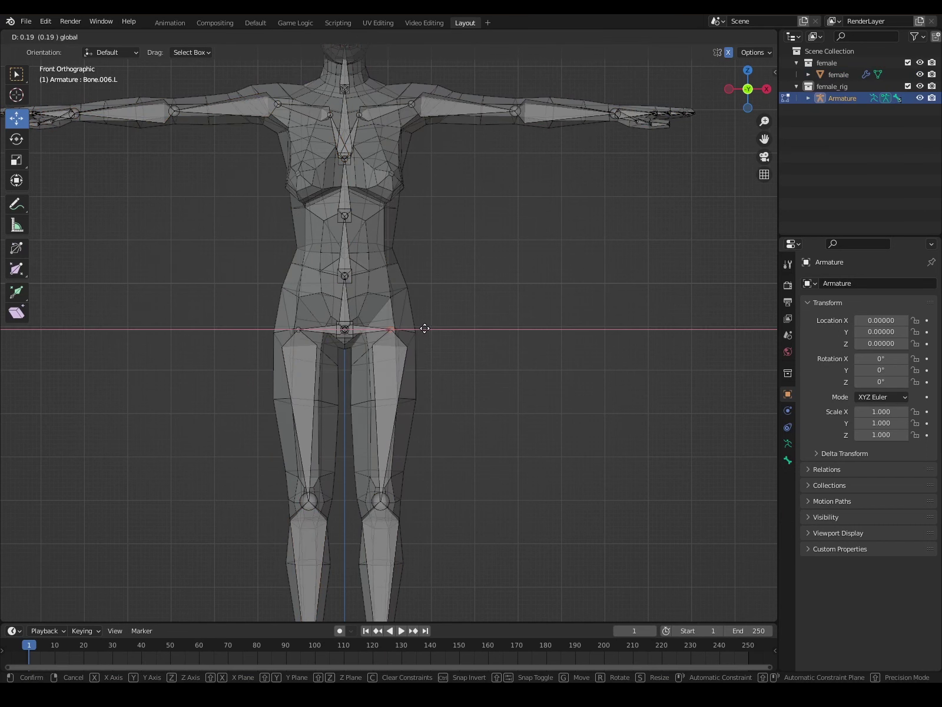
{"action": "left_click", "coordinate": [422, 326]}
Move chest bone Bone.014.L along Z so the collarbone's inner end sits near the chest centre.
{"action": "scroll", "coordinate": [490, 269], "scroll_direction": "down", "scroll_amount": 1}
{"action": "scroll", "coordinate": [509, 257], "scroll_direction": "down", "scroll_amount": 1}
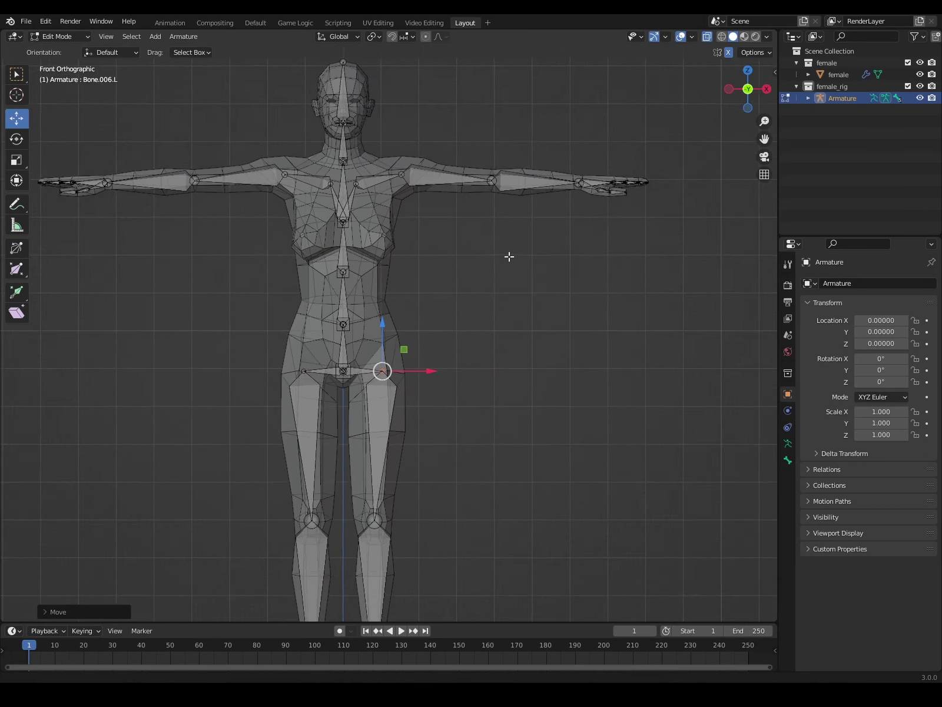
{"action": "mouse_move", "coordinate": [512, 255]}
{"action": "middle_mouse_down"}
{"action": "mouse_move", "coordinate": [448, 256]}
{"action": "mouse_move", "coordinate": [494, 273]}
{"action": "middle_mouse_up"}
{"action": "key", "text": "KP_3"}
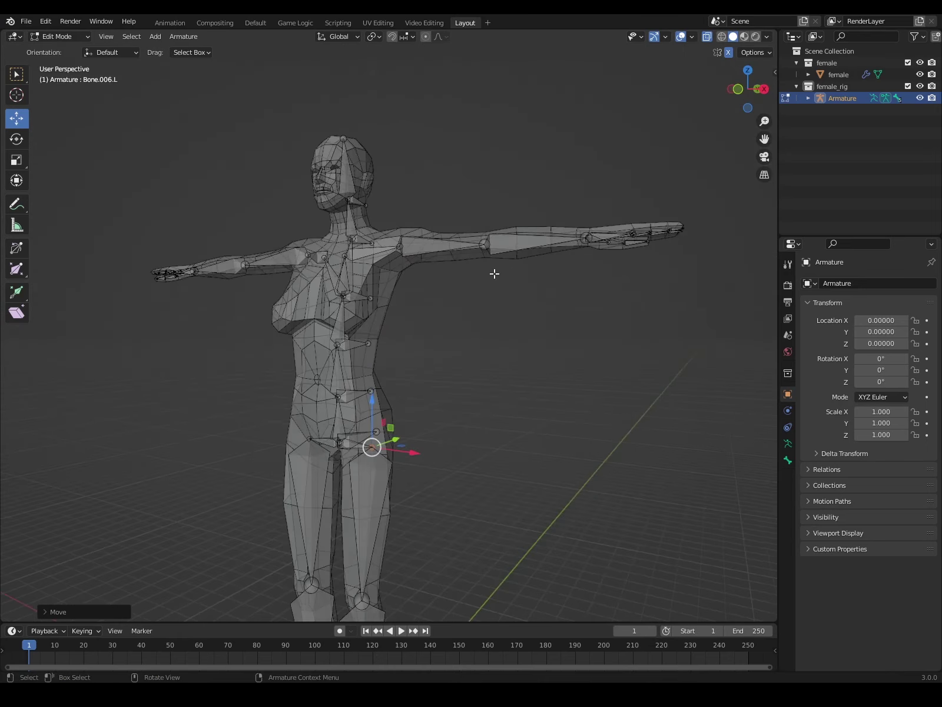
{"action": "key", "text": "KP_1"}
{"action": "left_click", "coordinate": [355, 259]}
{"action": "key", "text": "g"}
{"action": "key", "text": "z"}
{"action": "left_click", "coordinate": [324, 266]}
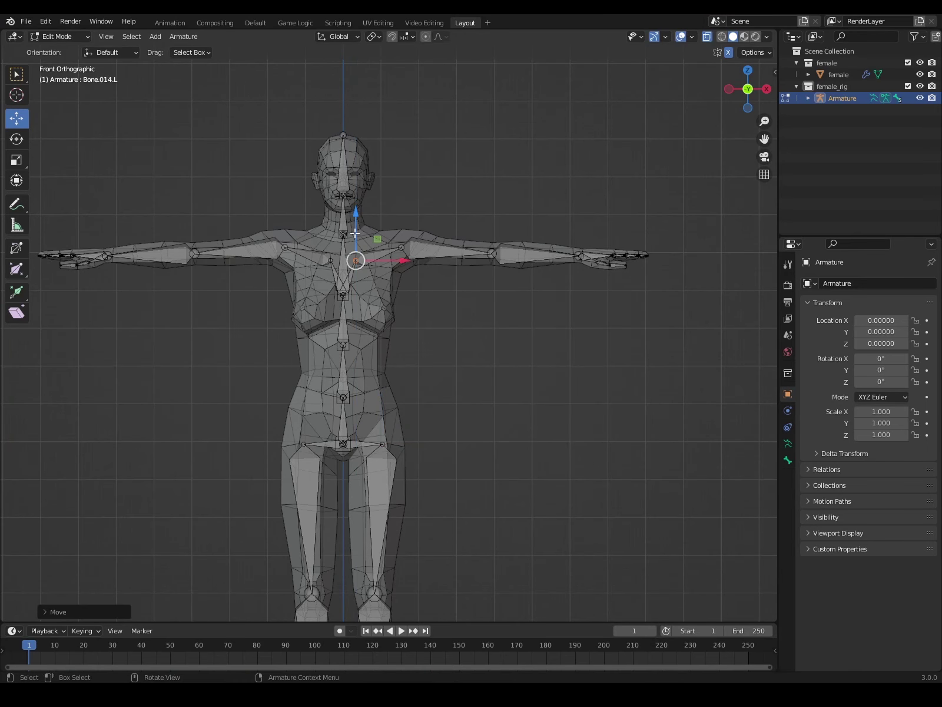
{"action": "scroll", "coordinate": [477, 311], "scroll_direction": "down", "scroll_amount": 1}
{"action": "scroll", "coordinate": [477, 311], "scroll_direction": "down", "scroll_amount": 1}
{"action": "scroll", "coordinate": [474, 302], "scroll_direction": "down", "scroll_amount": 2, "text": "shift"}
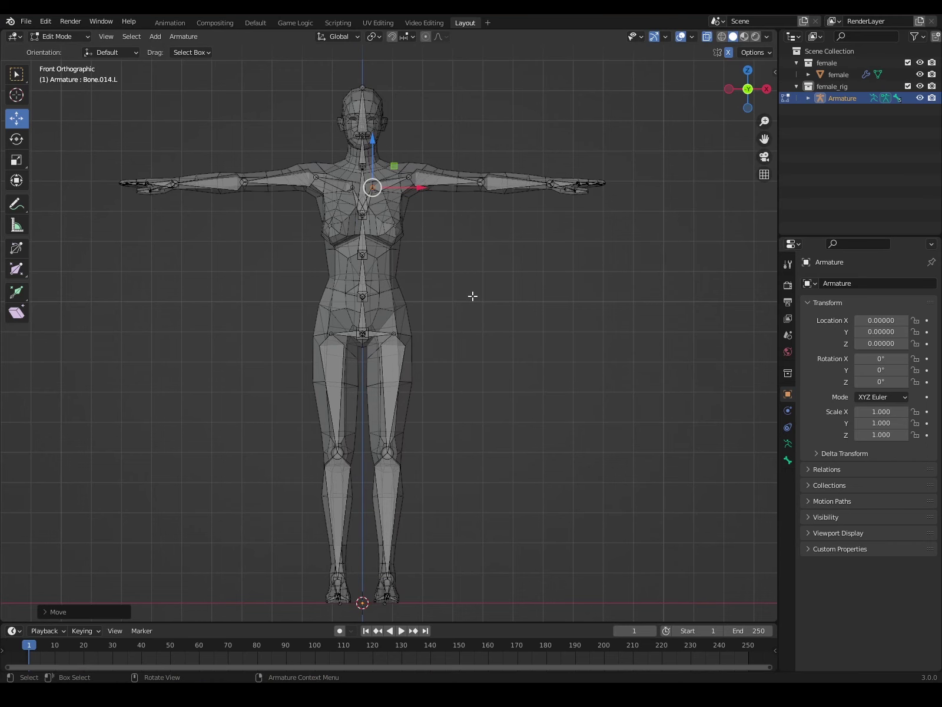
{"action": "mouse_move", "coordinate": [543, 292]}
{"action": "middle_mouse_down"}
{"action": "mouse_move", "coordinate": [530, 309]}
{"action": "mouse_move", "coordinate": [551, 345]}
{"action": "mouse_move", "coordinate": [554, 256]}
{"action": "mouse_move", "coordinate": [427, 210]}
{"action": "mouse_move", "coordinate": [507, 288]}
{"action": "mouse_move", "coordinate": [450, 265]}
{"action": "middle_mouse_up"}
Duplicate a bone at the chest joint and place the copy.
{"action": "scroll", "coordinate": [566, 237], "scroll_direction": "up", "scroll_amount": 3}
{"action": "scroll", "coordinate": [566, 236], "scroll_direction": "up", "scroll_amount": 3}
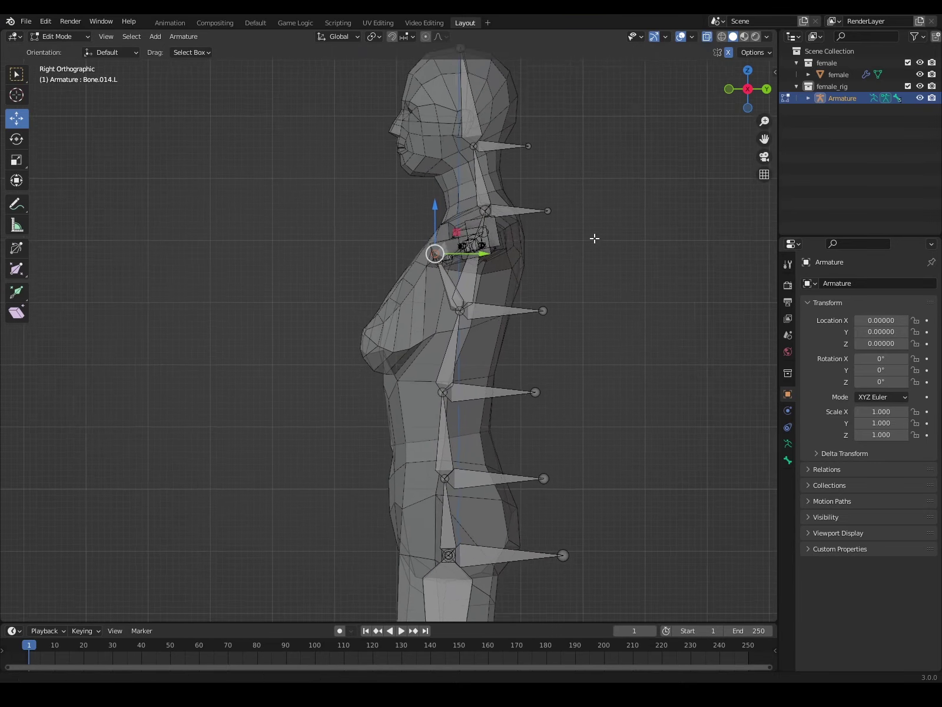
{"action": "key", "text": "shift+d"}
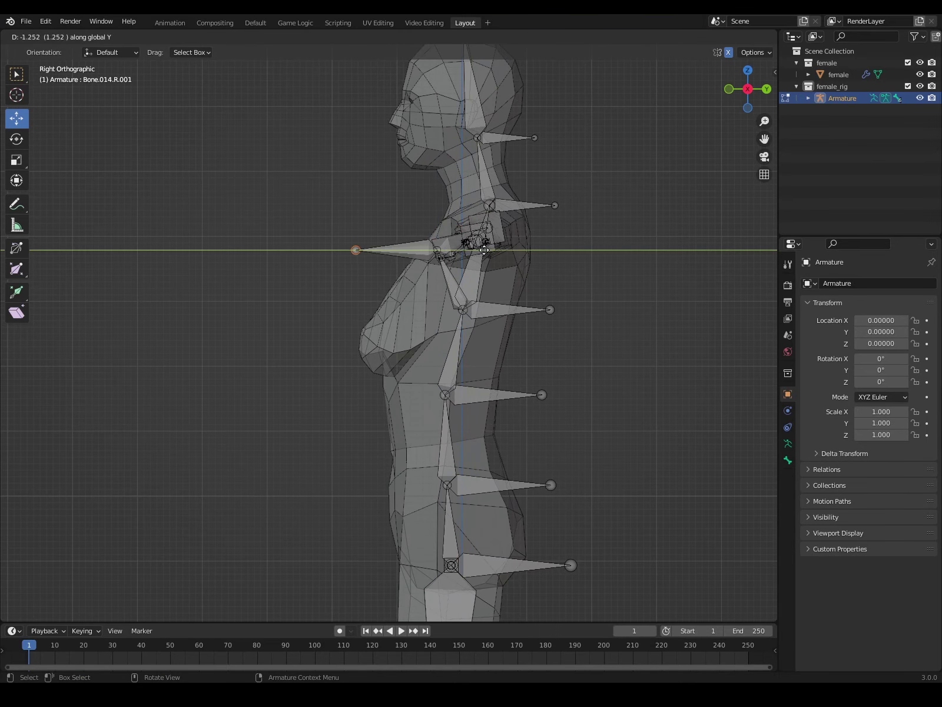
{"action": "left_click", "coordinate": [492, 250]}
{"action": "mouse_move", "coordinate": [570, 213]}
{"action": "middle_mouse_down"}
{"action": "mouse_move", "coordinate": [610, 261]}
{"action": "mouse_move", "coordinate": [671, 225]}
{"action": "mouse_move", "coordinate": [541, 208]}
{"action": "mouse_move", "coordinate": [561, 271]}
{"action": "mouse_move", "coordinate": [540, 252]}
{"action": "middle_mouse_up"}
Extrude a new bone from the left shoulder bone Bone.016.L.
{"action": "left_click", "coordinate": [463, 300]}
{"action": "mouse_move", "coordinate": [463, 300]}
{"action": "middle_mouse_down"}
{"action": "mouse_move", "coordinate": [595, 252]}
{"action": "mouse_move", "coordinate": [582, 219]}
{"action": "middle_mouse_up"}
{"action": "key", "text": "e"}
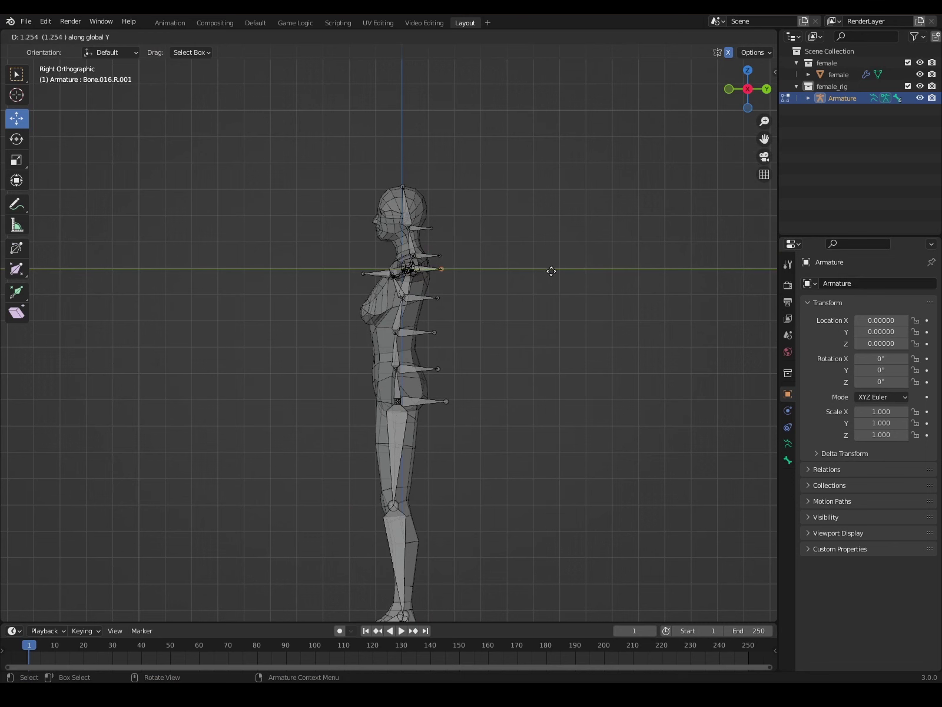
{"action": "left_click", "coordinate": [549, 273]}
{"action": "mouse_move", "coordinate": [550, 272]}
{"action": "middle_mouse_down"}
{"action": "mouse_move", "coordinate": [507, 290]}
{"action": "mouse_move", "coordinate": [511, 267]}
{"action": "mouse_move", "coordinate": [531, 251]}
{"action": "middle_mouse_up"}
{"action": "scroll", "coordinate": [531, 251], "scroll_direction": "up", "scroll_amount": 1}
Undo an accidental bone separation and instead disconnect the new bone from its parent.
{"action": "key", "text": "p"}
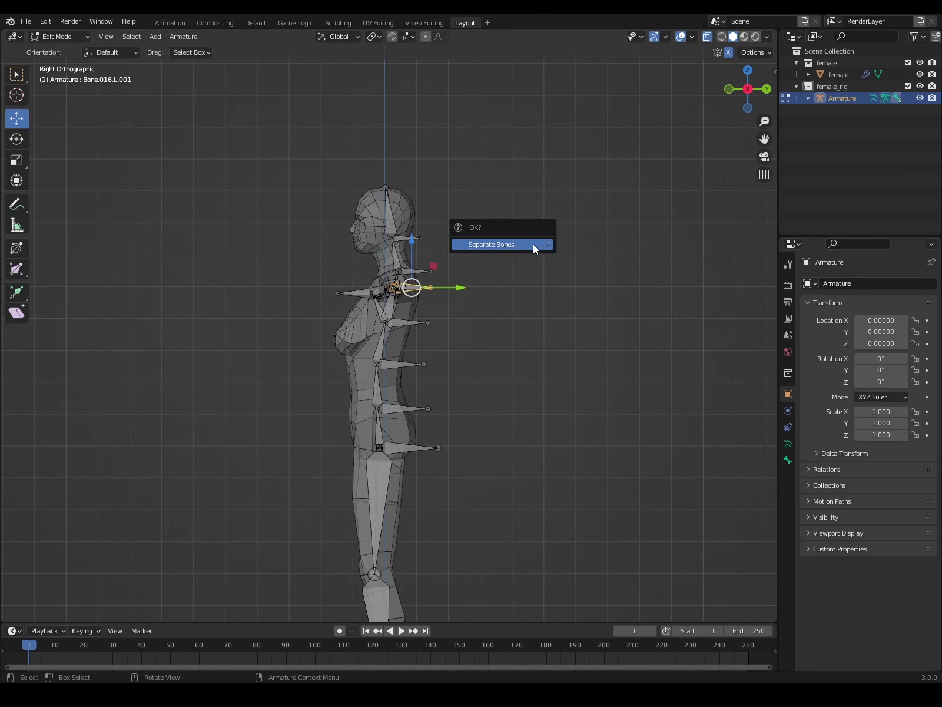
{"action": "left_click", "coordinate": [533, 243]}
{"action": "key", "text": "ctrl+z"}
{"action": "middle_click_drag", "start_coordinate": [532, 248], "coordinate": [492, 277]}
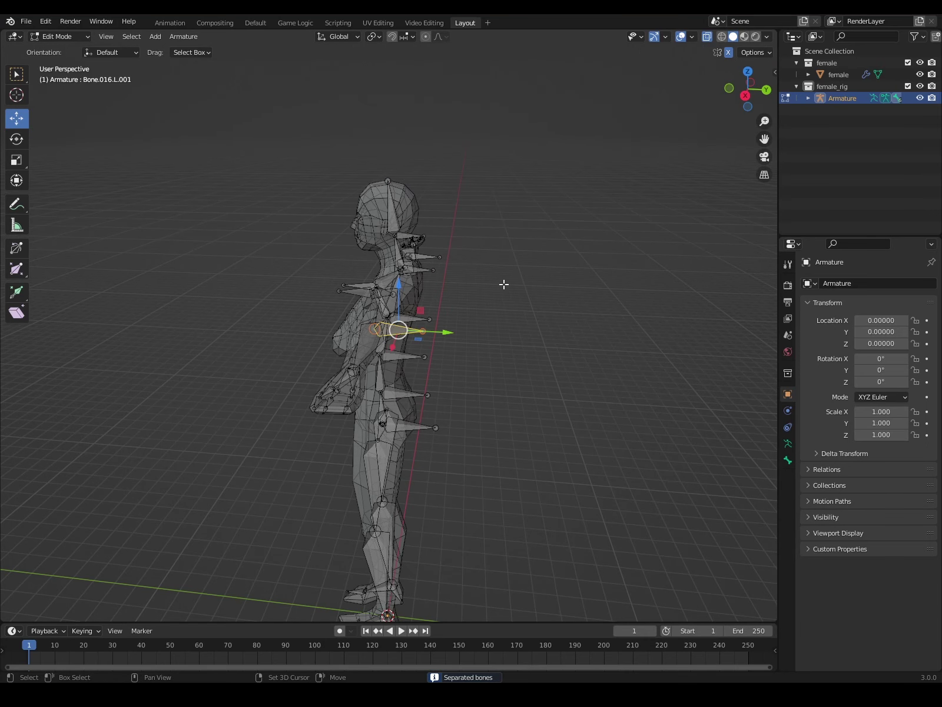
{"action": "key", "text": "p"}
{"action": "key", "text": "Escape"}
{"action": "key", "text": "alt+p"}
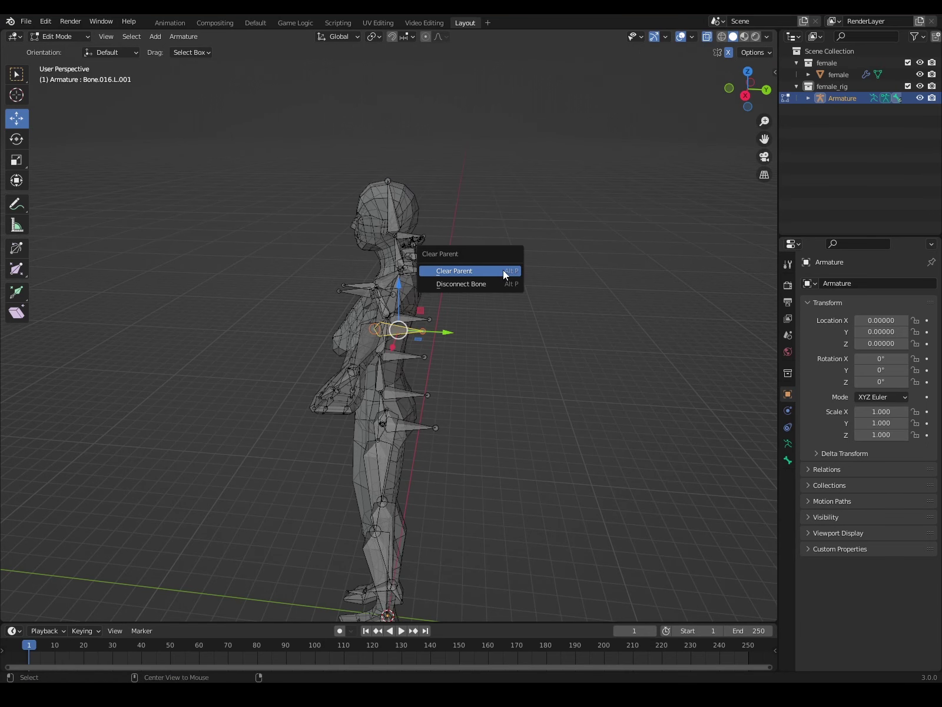
{"action": "left_click", "coordinate": [490, 284]}
Move the detached bone along Y far behind the figure in side view.
{"action": "key", "text": "g"}
{"action": "key", "text": "y"}
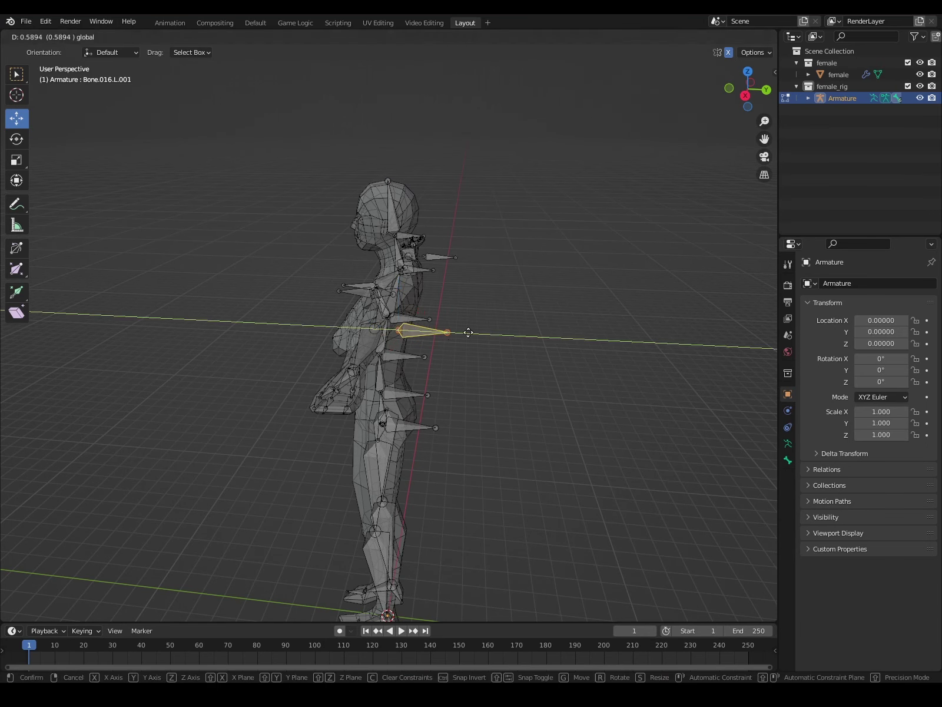
{"action": "left_click", "coordinate": [587, 235]}
{"action": "middle_click_drag", "start_coordinate": [587, 234], "coordinate": [586, 224], "text": "alt"}
{"action": "left_click_drag", "start_coordinate": [516, 294], "coordinate": [585, 302]}
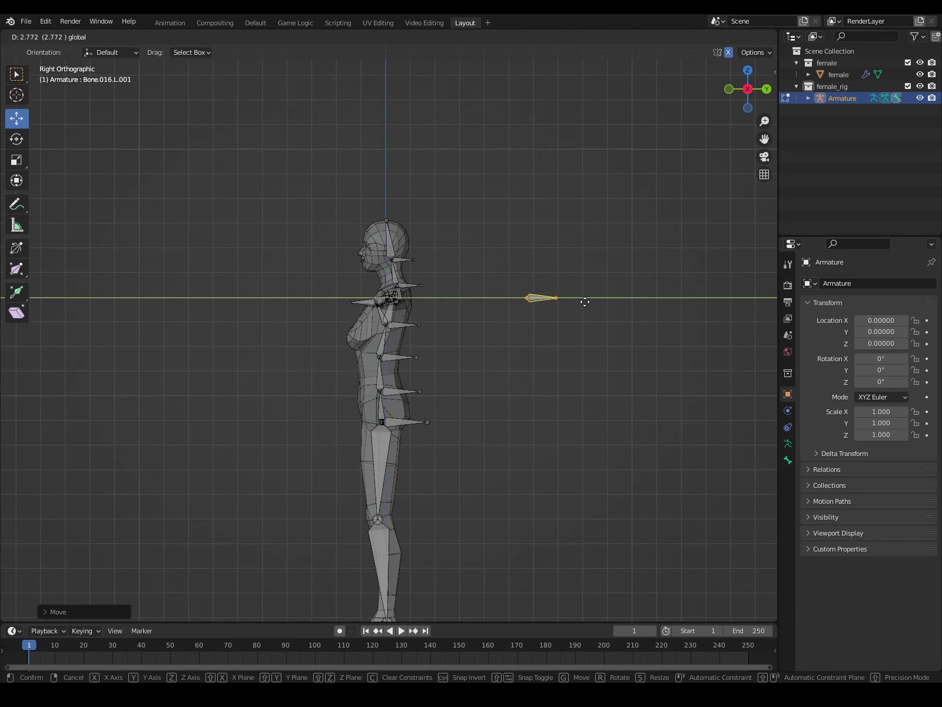
{"action": "left_click", "coordinate": [551, 269]}
Fine-tune the arm pole bone's Y position, nudging it closer behind the shoulder.
{"action": "scroll", "coordinate": [560, 247], "scroll_direction": "down", "scroll_amount": 2}
{"action": "left_click_drag", "start_coordinate": [527, 254], "coordinate": [481, 313]}
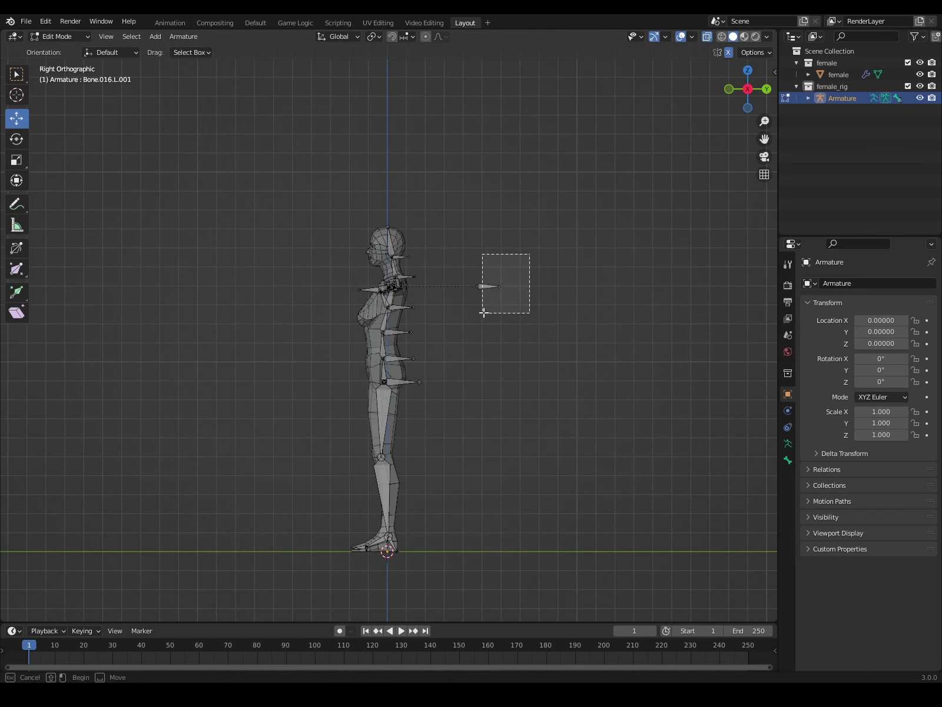
{"action": "key", "text": "g"}
{"action": "key", "text": "y"}
{"action": "left_click", "coordinate": [515, 292]}
{"action": "key", "text": "g"}
{"action": "key", "text": "y"}
{"action": "left_click", "coordinate": [483, 291]}
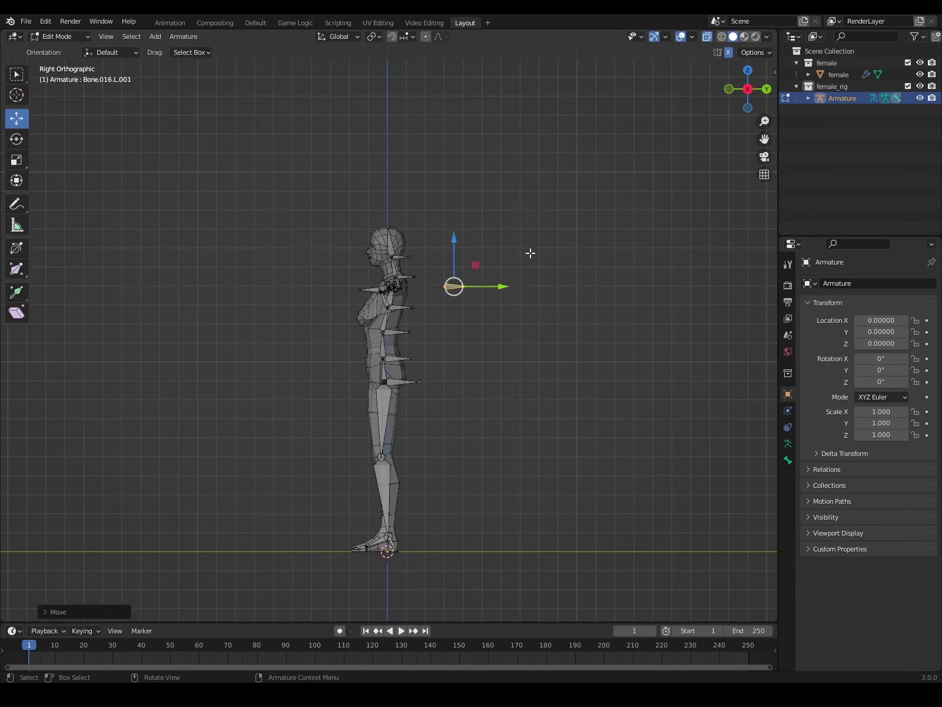
{"action": "middle_click_drag", "start_coordinate": [530, 252], "coordinate": [478, 307]}
Extrude a bone from the knee joint and disconnect it from the leg.
{"action": "scroll", "coordinate": [451, 364], "scroll_direction": "up", "scroll_amount": 2}
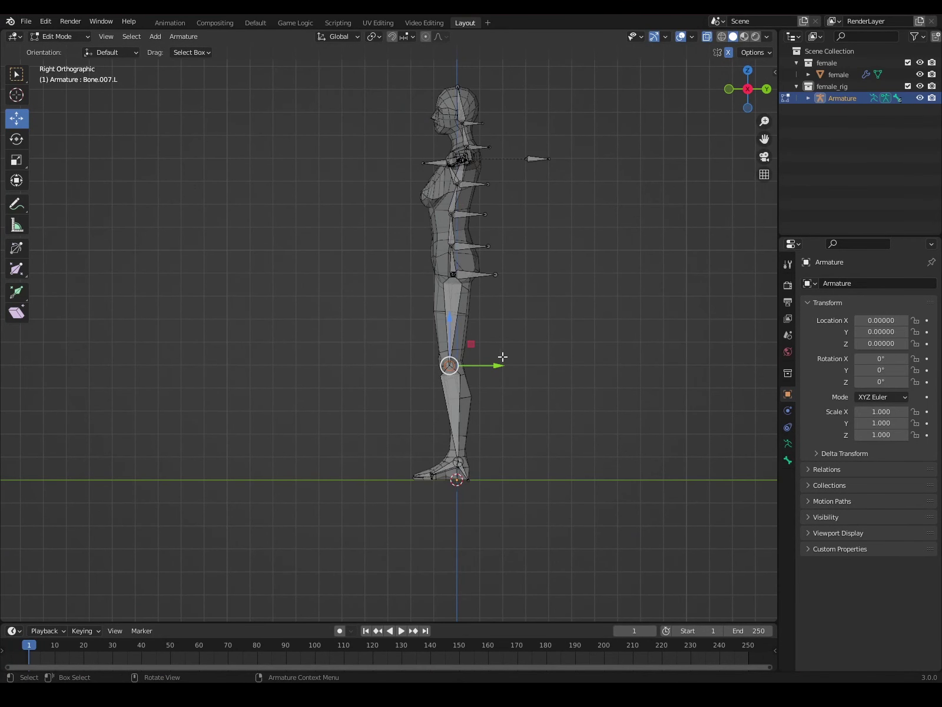
{"action": "key", "text": "e"}
{"action": "left_click", "coordinate": [459, 365]}
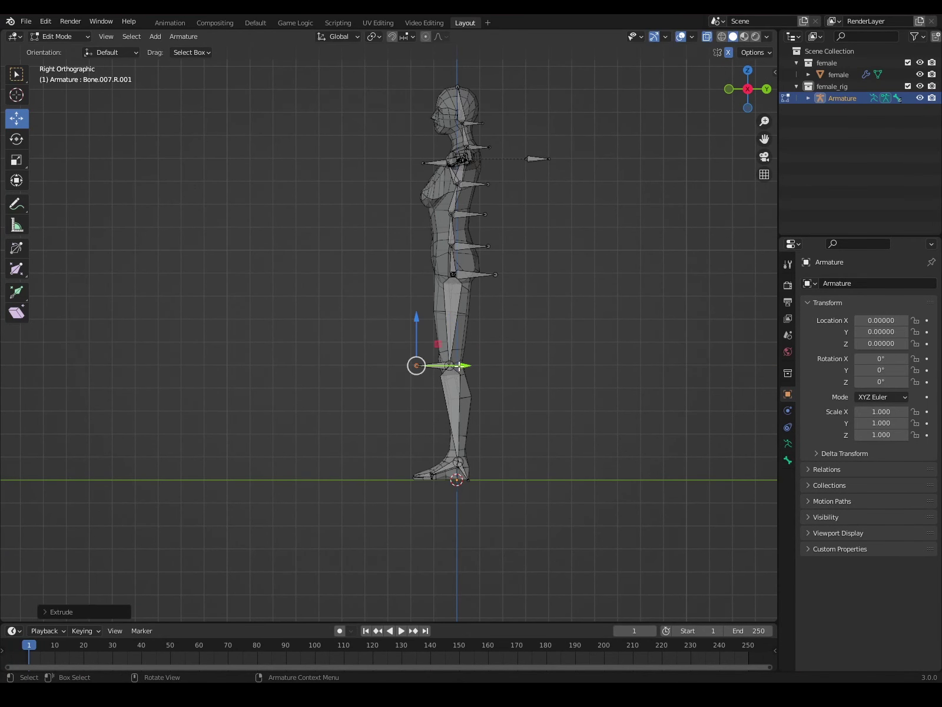
{"action": "left_click", "coordinate": [430, 365]}
{"action": "key", "text": "alt+p"}
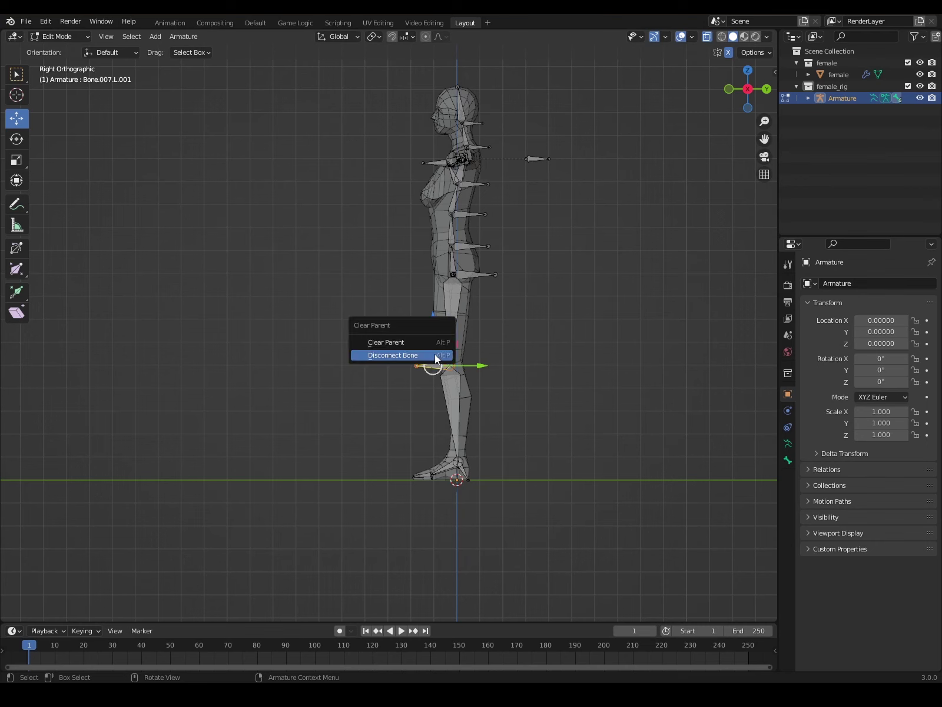
{"action": "left_click", "coordinate": [419, 357]}
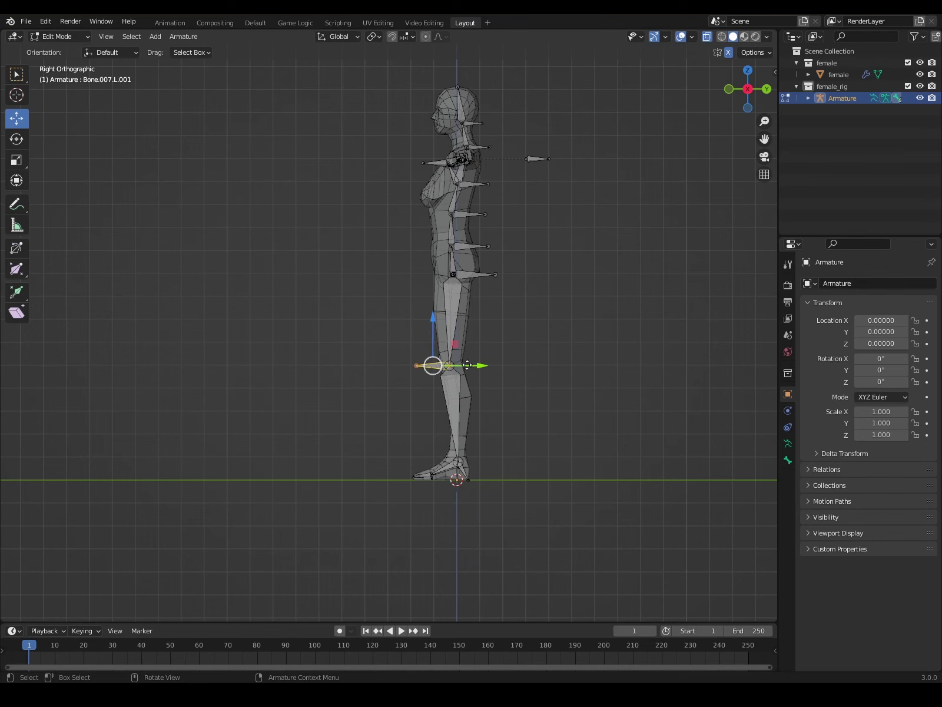
Move the knee pole bone along Y so it sits in front of the knee.
{"action": "key", "text": "g"}
{"action": "left_click", "coordinate": [372, 353]}
{"action": "key", "text": "g"}
{"action": "key", "text": "y"}
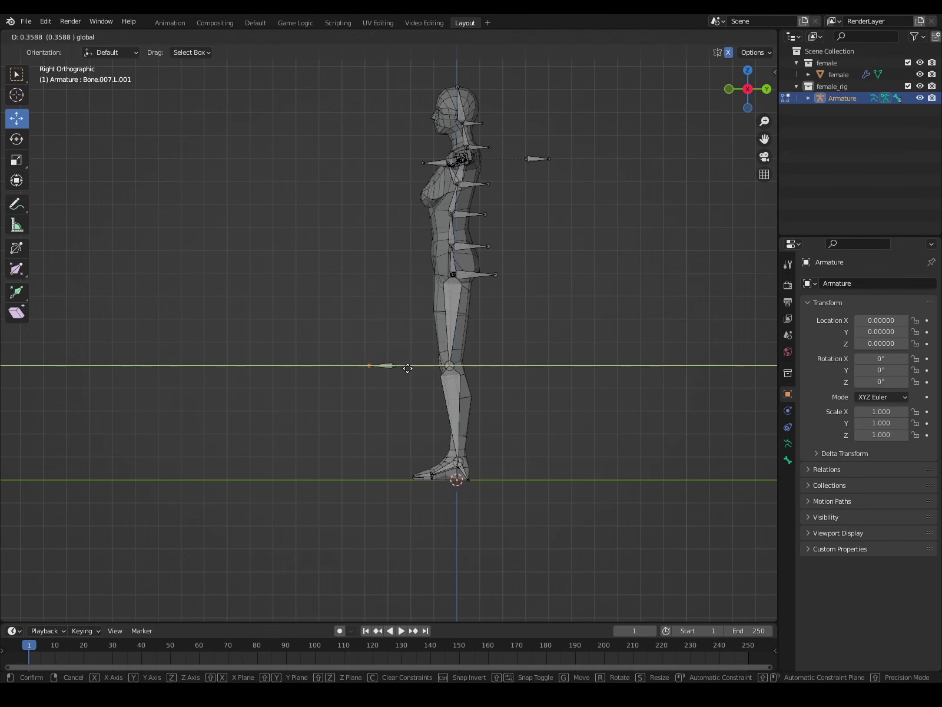
{"action": "left_click", "coordinate": [408, 368]}
{"action": "mouse_move", "coordinate": [530, 262]}
{"action": "middle_mouse_down"}
{"action": "mouse_move", "coordinate": [618, 257]}
{"action": "mouse_move", "coordinate": [563, 298]}
{"action": "mouse_move", "coordinate": [394, 357]}
{"action": "middle_mouse_up"}
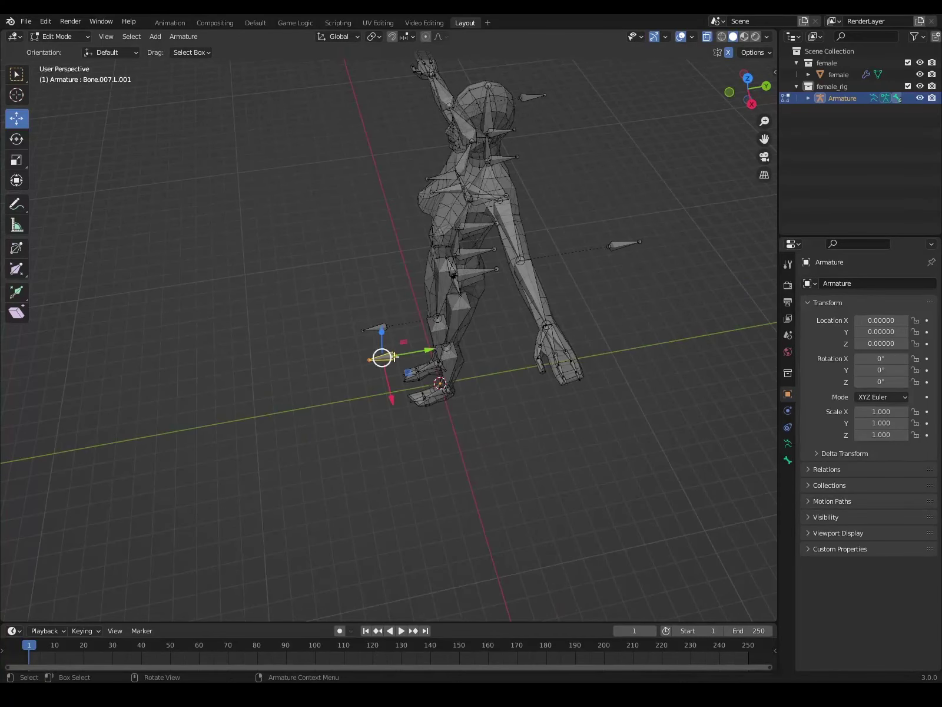
{"action": "key", "text": "KP_3"}
{"action": "left_click", "coordinate": [505, 306]}
{"action": "scroll", "coordinate": [578, 211], "scroll_direction": "down", "scroll_amount": 1}
{"action": "mouse_move", "coordinate": [578, 210]}
{"action": "middle_mouse_down", "text": "shift"}
{"action": "mouse_move", "coordinate": [549, 243]}
{"action": "mouse_move", "coordinate": [623, 272]}
{"action": "mouse_move", "coordinate": [515, 326]}
{"action": "mouse_move", "coordinate": [581, 189]}
{"action": "mouse_move", "coordinate": [585, 206]}
{"action": "mouse_move", "coordinate": [564, 199]}
{"action": "mouse_move", "coordinate": [604, 177]}
{"action": "mouse_move", "coordinate": [552, 224]}
{"action": "middle_mouse_up", "text": "shift"}
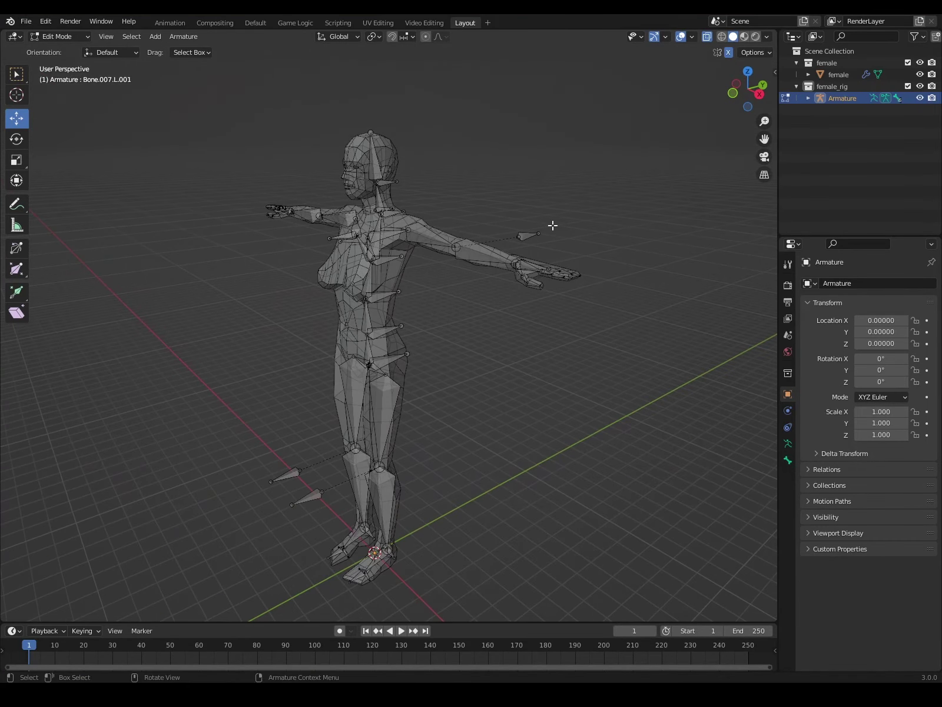
Disconnect the left foot bone Bone.010.L from the shin at the ankle.
{"action": "mouse_move", "coordinate": [474, 377]}
{"action": "middle_mouse_down"}
{"action": "mouse_move", "coordinate": [505, 328]}
{"action": "mouse_move", "coordinate": [559, 341]}
{"action": "mouse_move", "coordinate": [543, 215]}
{"action": "mouse_move", "coordinate": [442, 377]}
{"action": "mouse_move", "coordinate": [494, 259]}
{"action": "middle_mouse_up"}
{"action": "scroll", "coordinate": [559, 341], "scroll_direction": "up", "scroll_amount": 2}
{"action": "scroll", "coordinate": [524, 241], "scroll_direction": "up", "scroll_amount": 2}
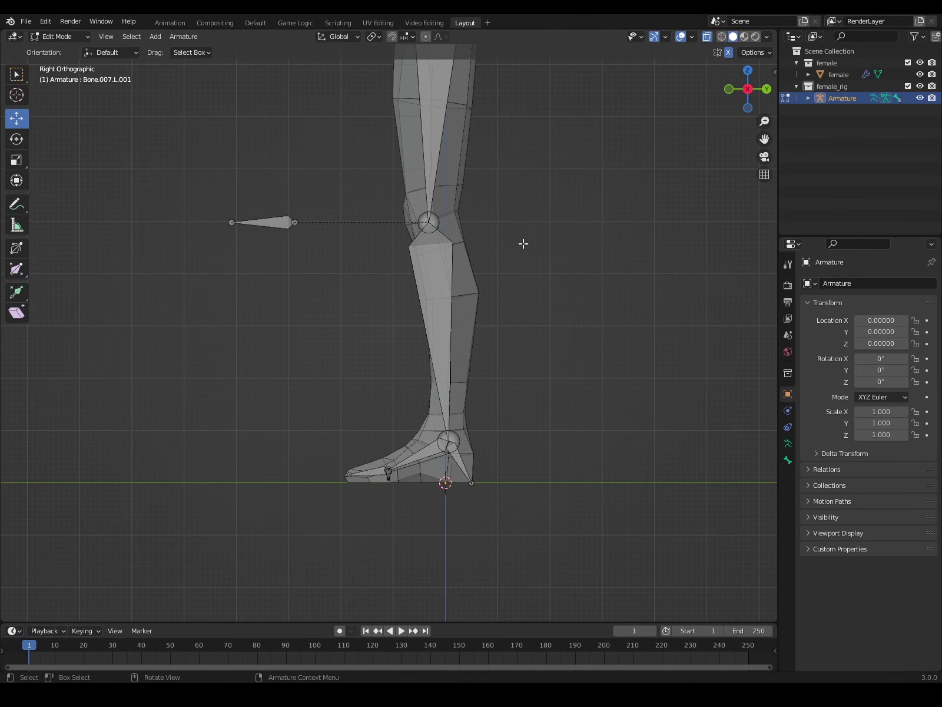
{"action": "key", "text": "ctrl+p"}
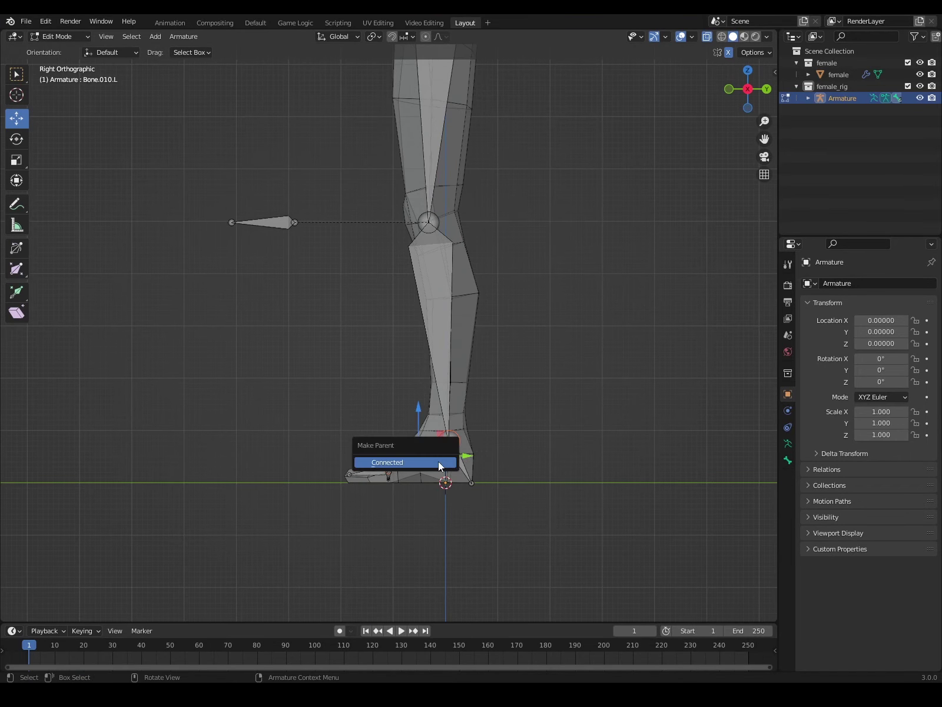
{"action": "key", "text": "alt+p"}
{"action": "key", "text": "alt+p"}
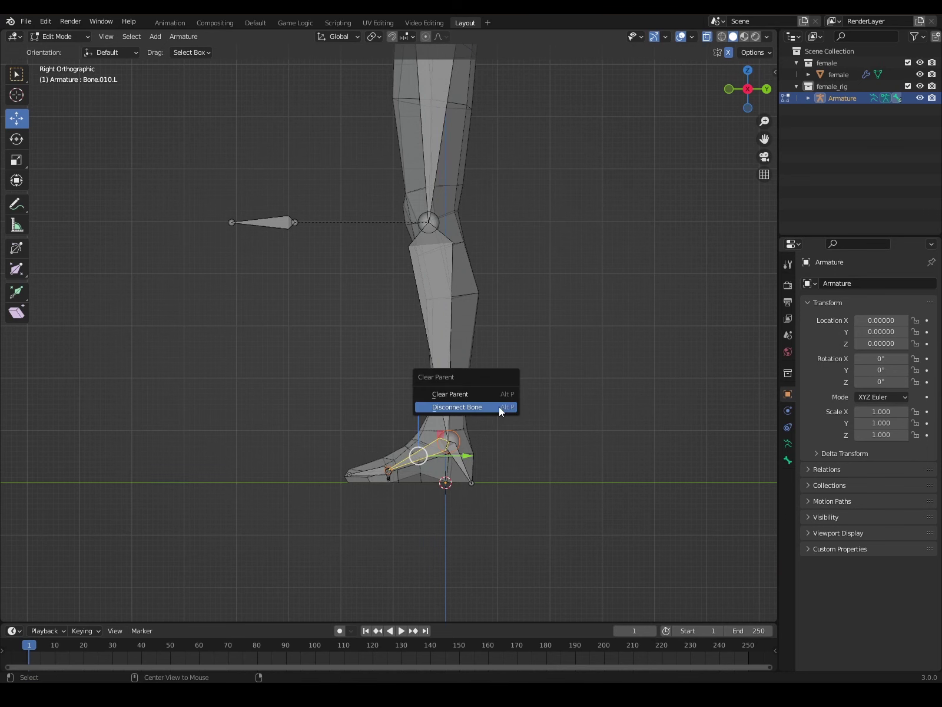
{"action": "left_click", "coordinate": [501, 410]}
{"action": "key", "text": "g"}
{"action": "key", "text": "Escape"}
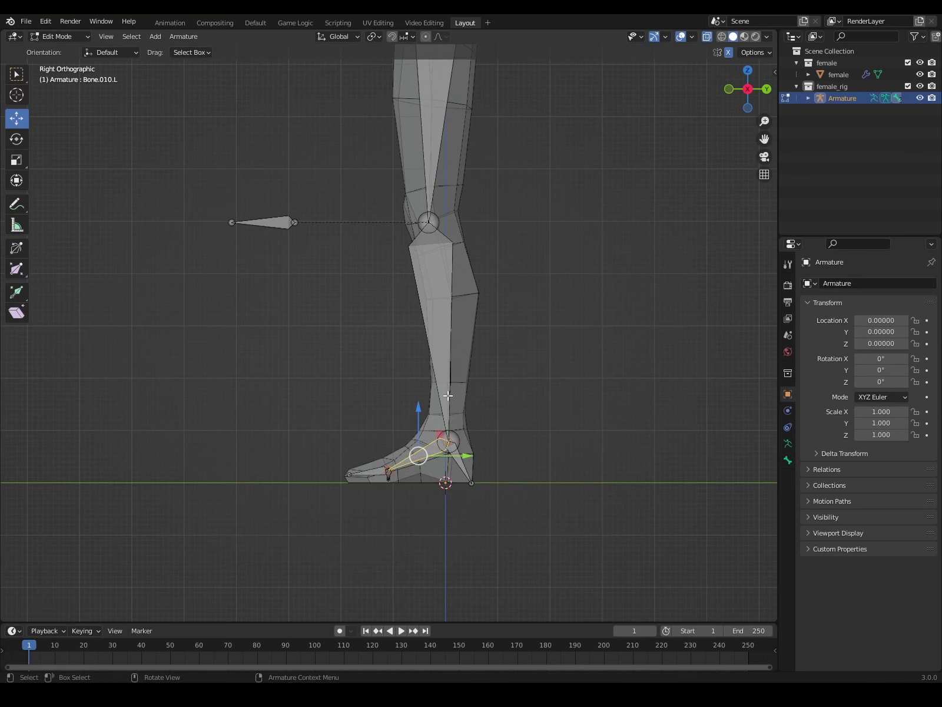
{"action": "middle_click_drag", "start_coordinate": [448, 396], "coordinate": [440, 415], "text": "shift"}
In Pose Mode, add an IK constraint to shin Bone.008.L and test it with foot Bone.010.L.
{"action": "scroll", "coordinate": [443, 472], "scroll_direction": "down", "scroll_amount": 3}
{"action": "key", "text": "ctrl+Tab"}
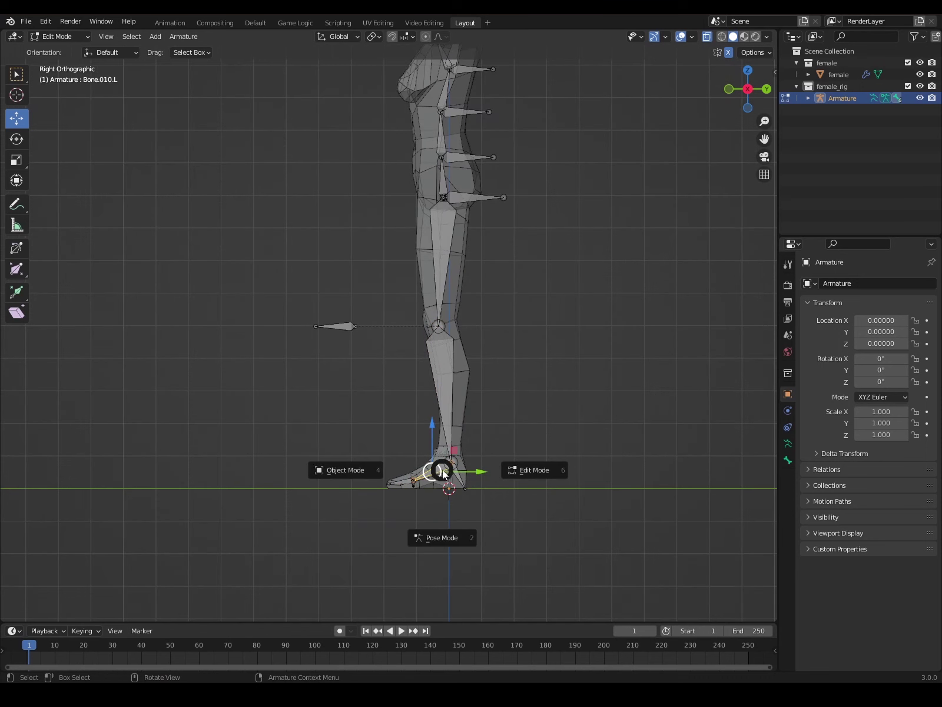
{"action": "left_click", "coordinate": [459, 534]}
{"action": "left_click", "coordinate": [448, 380]}
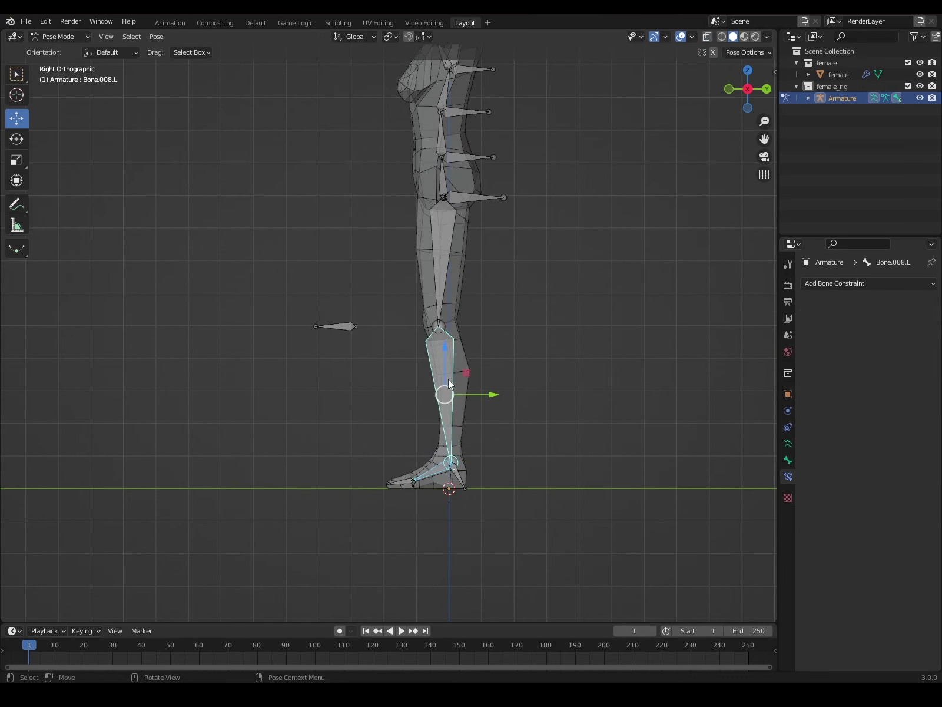
{"action": "key", "text": "ctrl+shift+c"}
{"action": "left_click", "coordinate": [607, 420]}
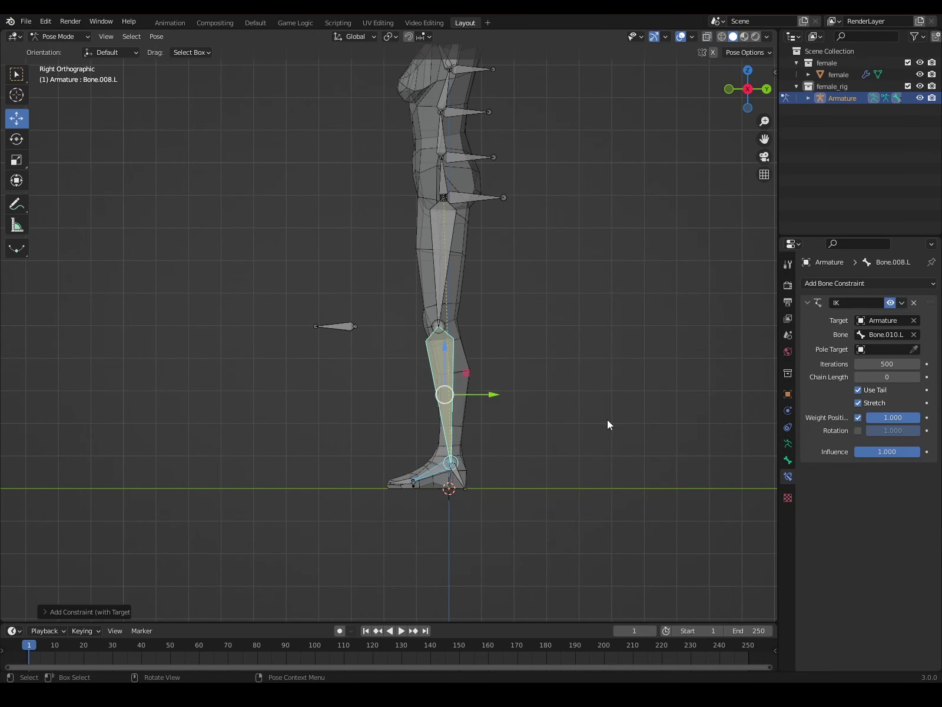
{"action": "middle_click_drag", "start_coordinate": [680, 411], "coordinate": [436, 422]}
{"action": "left_click", "coordinate": [436, 422]}
{"action": "key", "text": "g"}
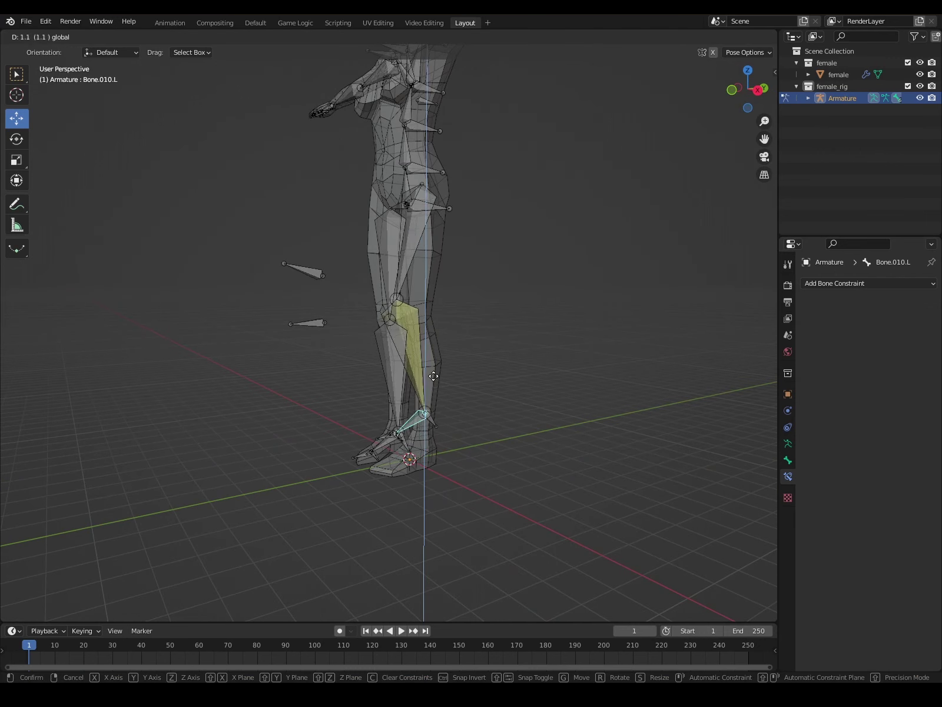
{"action": "key", "text": "Escape"}
Make Bone.029 active and change the pelvis-area bone's parent relationship in Edit Mode.
{"action": "left_click", "coordinate": [480, 186]}
{"action": "middle_click_drag", "start_coordinate": [480, 186], "coordinate": [582, 233]}
{"action": "key", "text": "ctrl+Tab"}
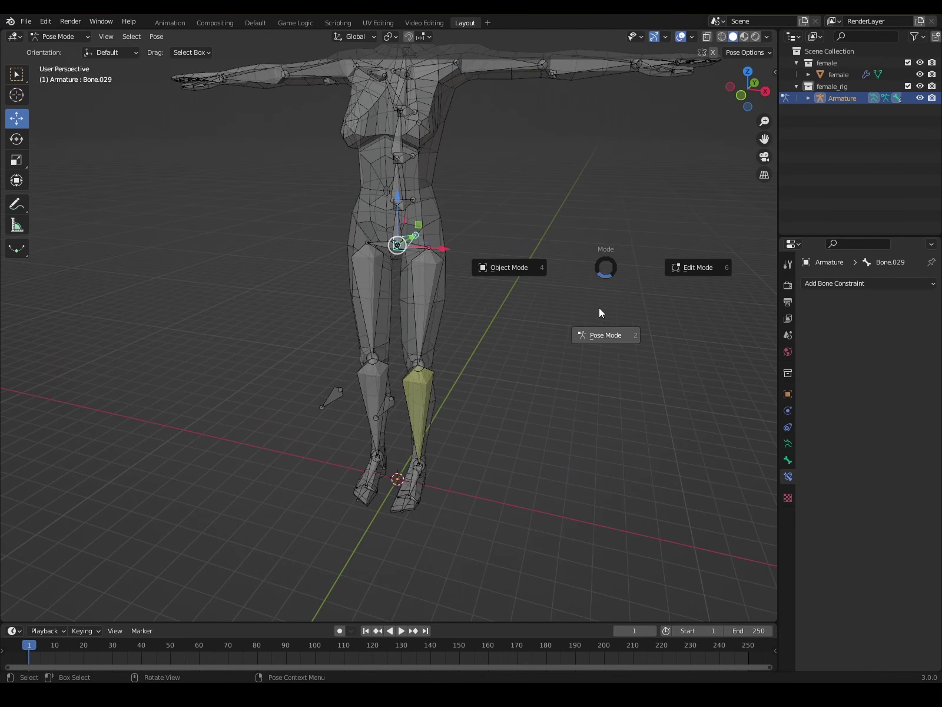
{"action": "left_click", "coordinate": [607, 329]}
{"action": "key", "text": "ctrl+Tab"}
{"action": "left_click", "coordinate": [686, 309]}
{"action": "mouse_move", "coordinate": [685, 309]}
{"action": "middle_mouse_down"}
{"action": "mouse_move", "coordinate": [529, 218]}
{"action": "mouse_move", "coordinate": [450, 213]}
{"action": "middle_mouse_up"}
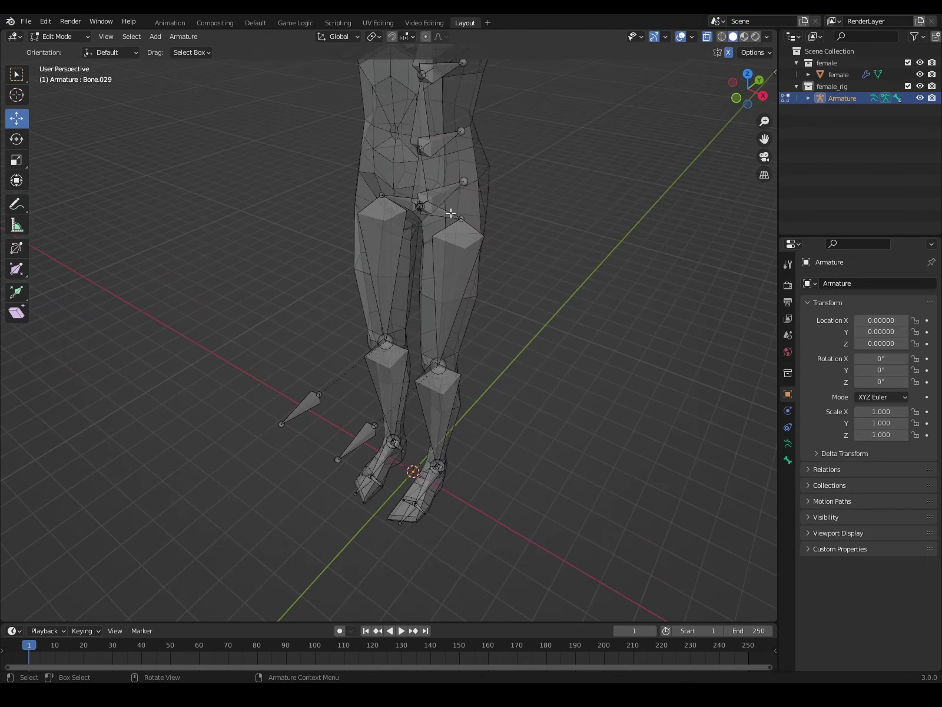
{"action": "key", "text": "alt+p"}
{"action": "left_click", "coordinate": [460, 189]}
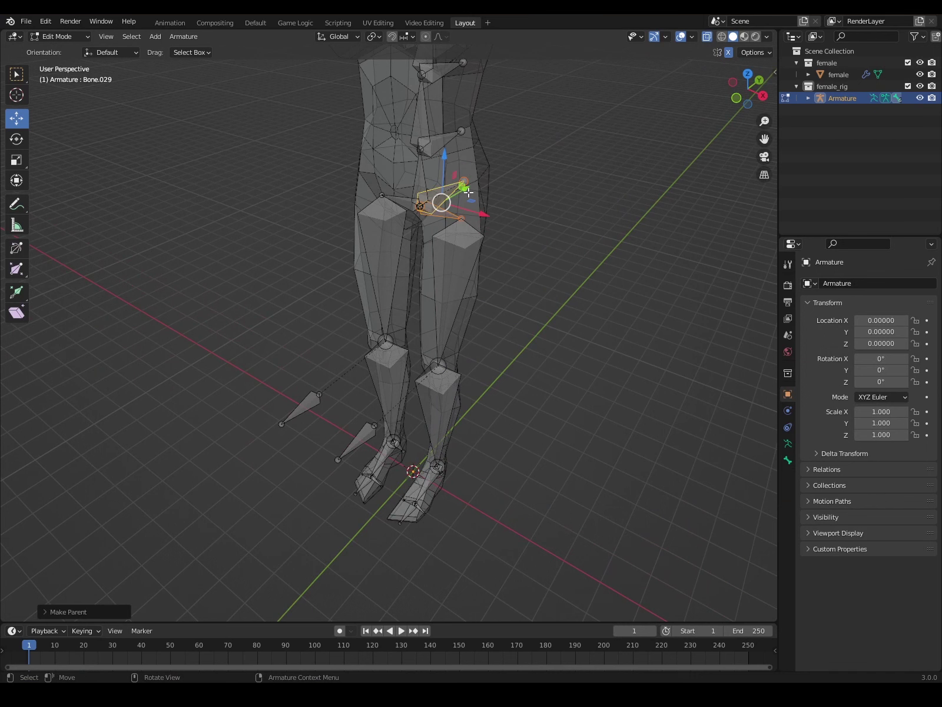
Return the armature to Pose Mode and test-move the selected bone.
{"action": "mouse_move", "coordinate": [581, 253]}
{"action": "middle_mouse_down"}
{"action": "mouse_move", "coordinate": [557, 231]}
{"action": "mouse_move", "coordinate": [496, 219]}
{"action": "mouse_move", "coordinate": [441, 247]}
{"action": "middle_mouse_up"}
{"action": "key", "text": "ctrl+Tab"}
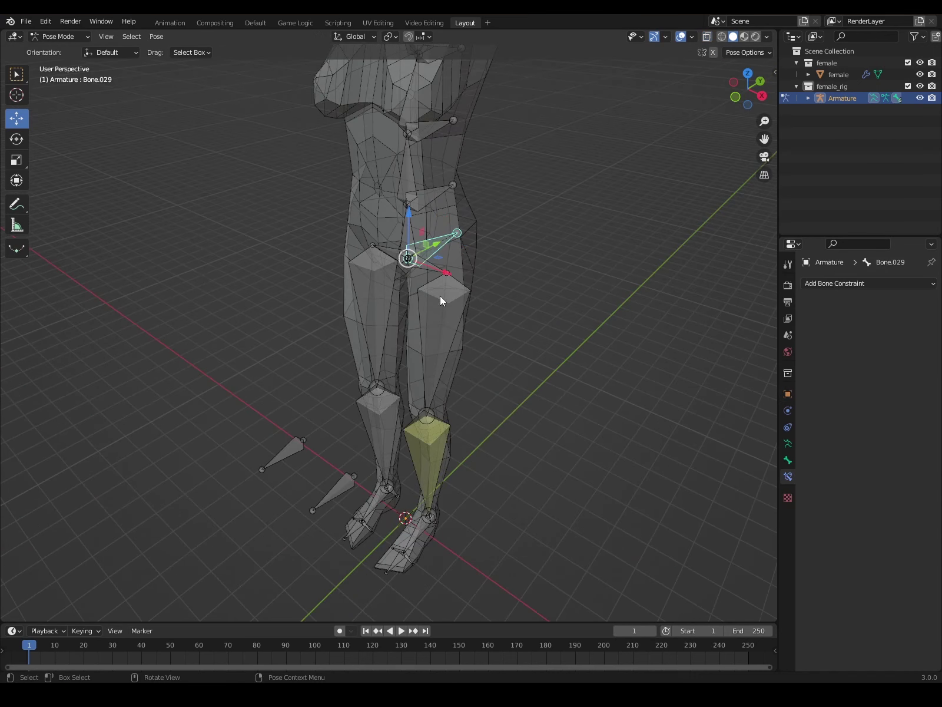
{"action": "key", "text": "g"}
{"action": "key", "text": "Escape"}
{"action": "mouse_move", "coordinate": [420, 536]}
{"action": "middle_mouse_down"}
{"action": "mouse_move", "coordinate": [583, 318]}
{"action": "mouse_move", "coordinate": [409, 459]}
{"action": "middle_mouse_up"}
{"action": "scroll", "coordinate": [583, 318], "scroll_direction": "down", "scroll_amount": 2}
Set the IK chain length on Bone.008.L to 2.
{"action": "left_click", "coordinate": [446, 375]}
{"action": "key", "text": "Return"}
{"action": "left_click", "coordinate": [412, 457]}
{"action": "middle_click_drag", "start_coordinate": [509, 358], "coordinate": [483, 352]}
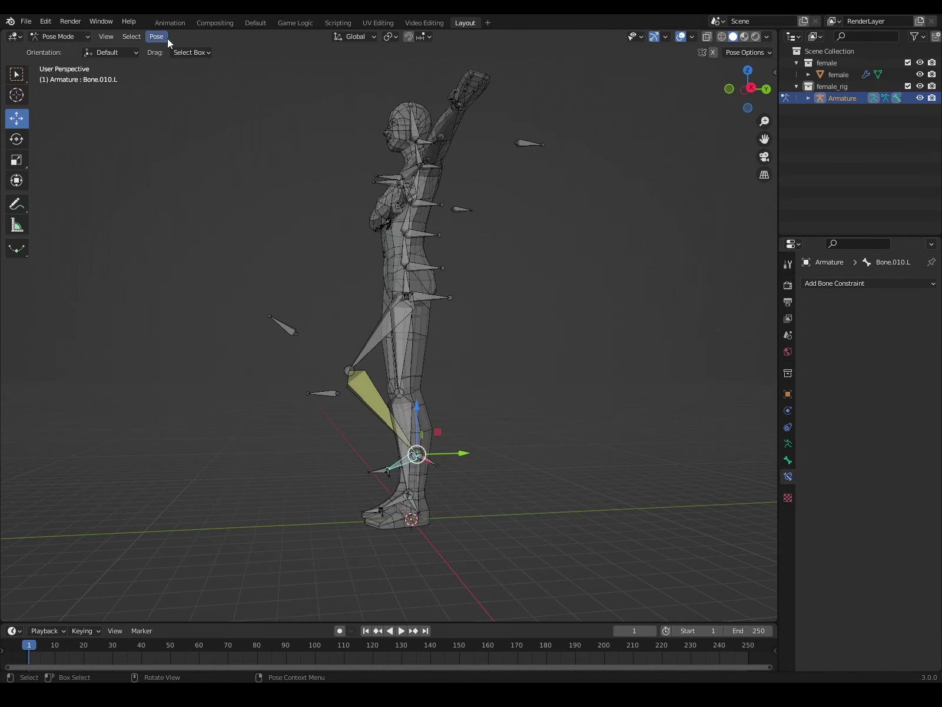
Clear all pose transforms to restore the T-pose and save human_female.blend.
{"action": "left_click", "coordinate": [157, 36]}
{"action": "left_click", "coordinate": [342, 61]}
{"action": "mouse_move", "coordinate": [559, 337]}
{"action": "middle_mouse_down"}
{"action": "mouse_move", "coordinate": [578, 330]}
{"action": "mouse_move", "coordinate": [488, 355]}
{"action": "mouse_move", "coordinate": [553, 307]}
{"action": "mouse_move", "coordinate": [518, 318]}
{"action": "middle_mouse_up"}
{"action": "key", "text": "ctrl+s"}
In Edit Mode, parent the bone to Bone.029 with Keep Offset.
{"action": "left_click", "coordinate": [430, 291]}
{"action": "middle_click_drag", "start_coordinate": [488, 266], "coordinate": [562, 255]}
{"action": "key", "text": "ctrl+Tab"}
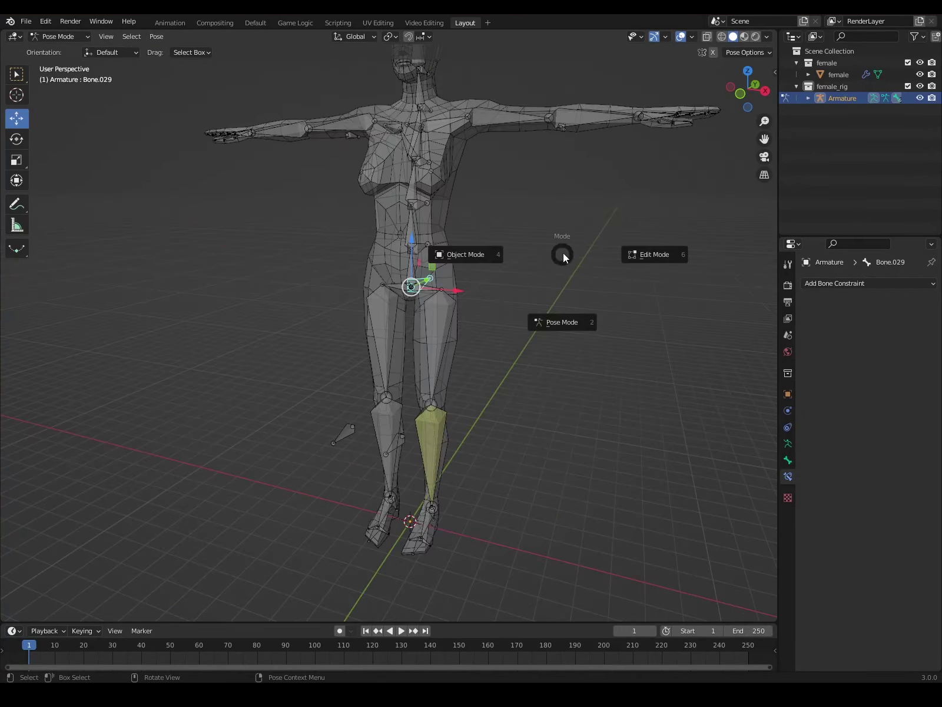
{"action": "left_click", "coordinate": [642, 253]}
{"action": "mouse_move", "coordinate": [444, 261]}
{"action": "middle_mouse_down"}
{"action": "mouse_move", "coordinate": [472, 301]}
{"action": "mouse_move", "coordinate": [546, 231]}
{"action": "middle_mouse_up"}
{"action": "key", "text": "ctrl+p"}
{"action": "left_click", "coordinate": [450, 296]}
Back in Pose Mode, test-move the bone vertically along Z and cancel both moves.
{"action": "key", "text": "ctrl+Tab"}
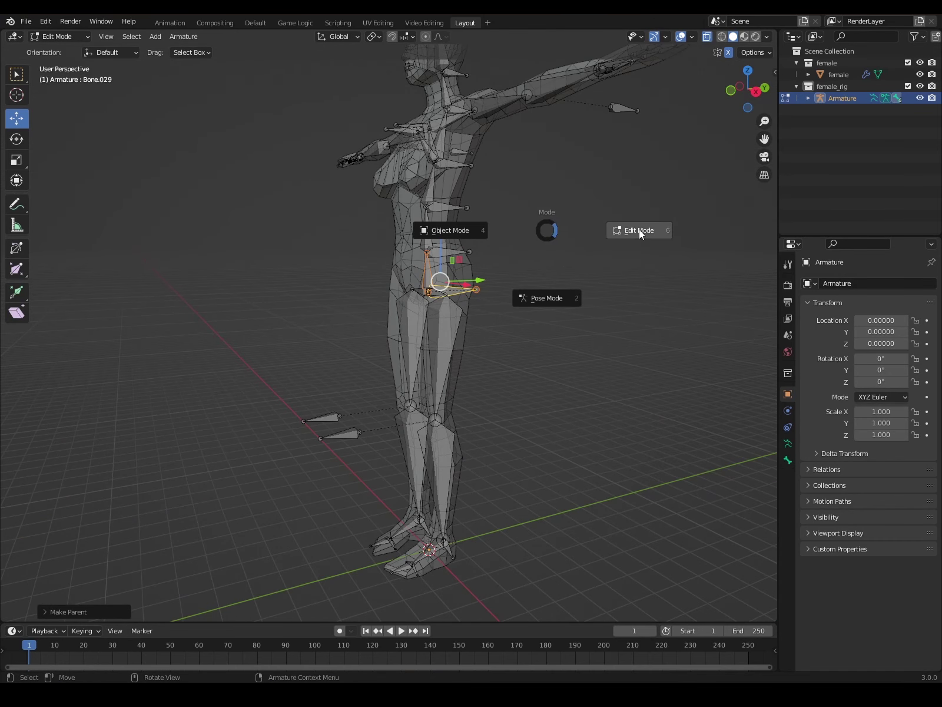
{"action": "left_click", "coordinate": [562, 297]}
{"action": "middle_click_drag", "start_coordinate": [562, 298], "coordinate": [530, 258]}
{"action": "key", "text": "g"}
{"action": "key", "text": "z"}
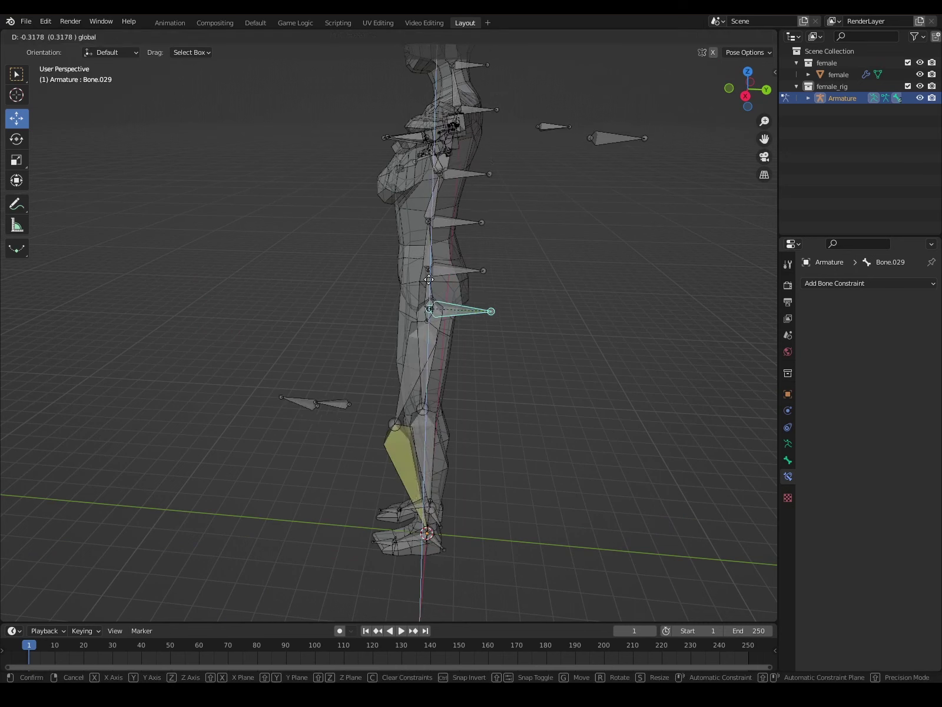
{"action": "right_click", "coordinate": [428, 279]}
{"action": "mouse_move", "coordinate": [429, 279]}
{"action": "middle_mouse_down"}
{"action": "mouse_move", "coordinate": [533, 238]}
{"action": "mouse_move", "coordinate": [558, 254]}
{"action": "mouse_move", "coordinate": [444, 382]}
{"action": "middle_mouse_up"}
{"action": "key", "text": "g"}
{"action": "key", "text": "z"}
{"action": "right_click", "coordinate": [533, 238]}
Rename the armature female_rig_001 and set it as the shin IK's pole target object.
{"action": "left_click", "coordinate": [444, 381], "text": "shift"}
{"action": "key", "text": "shift+i"}
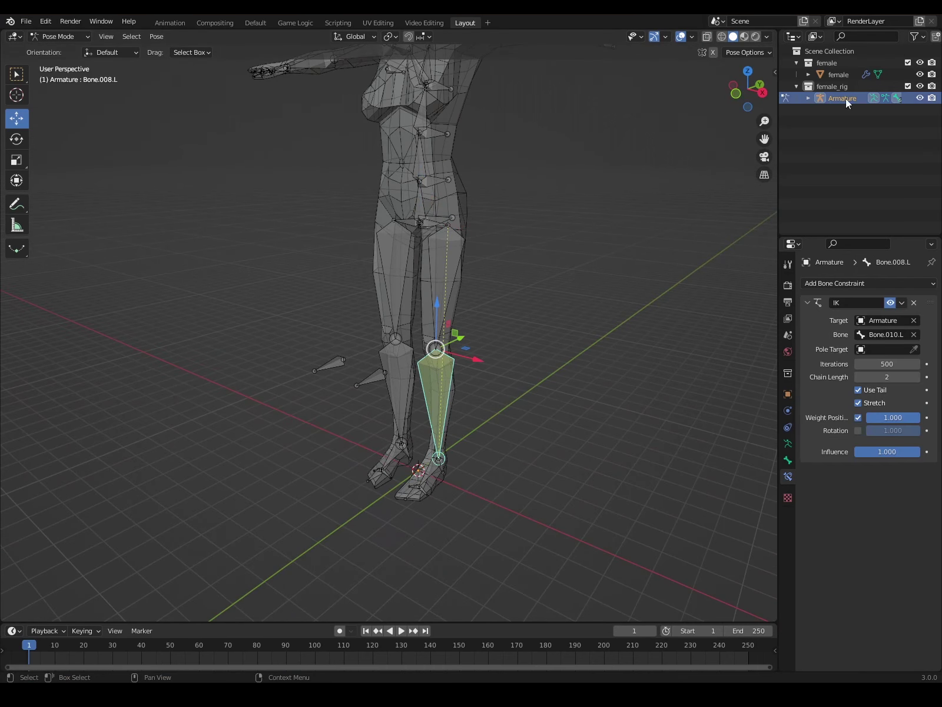
{"action": "double_click", "coordinate": [846, 99]}
{"action": "type", "text": "female_rig_001"}
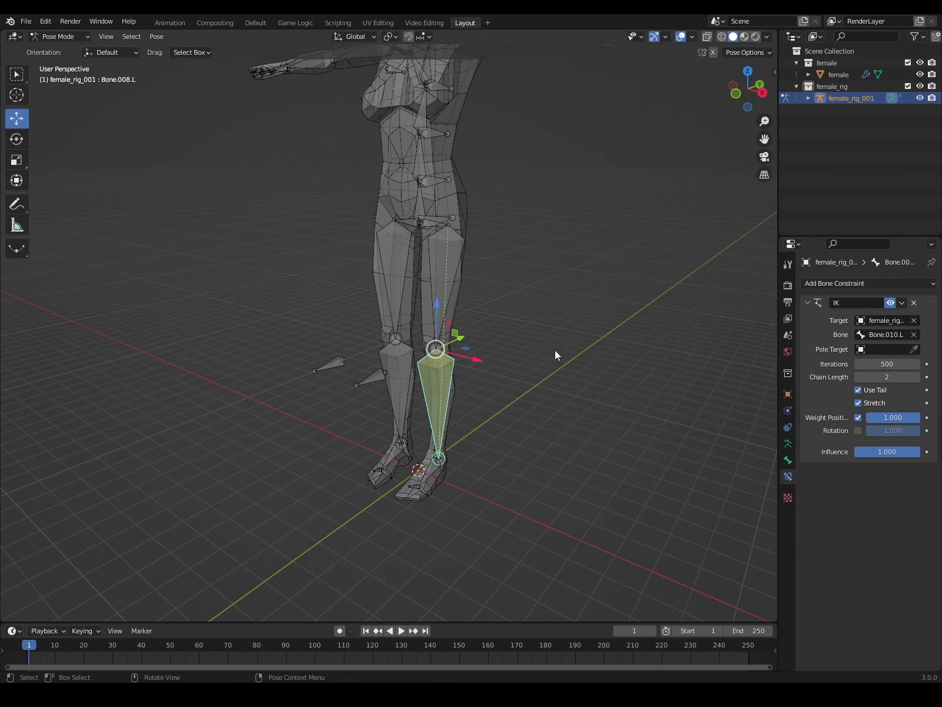
{"action": "middle_click_drag", "start_coordinate": [555, 353], "coordinate": [518, 359]}
{"action": "left_click", "coordinate": [886, 349]}
{"action": "left_click", "coordinate": [860, 381]}
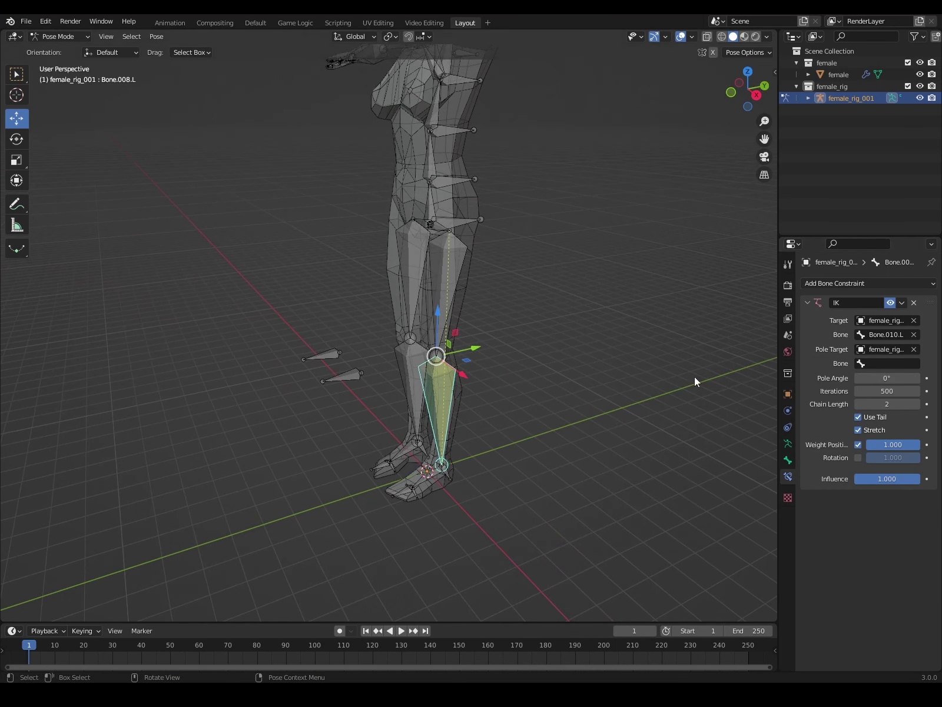
Rename the small pole bone in front of the knee to khee.L.001.
{"action": "left_click", "coordinate": [359, 376]}
{"action": "key", "text": "F2"}
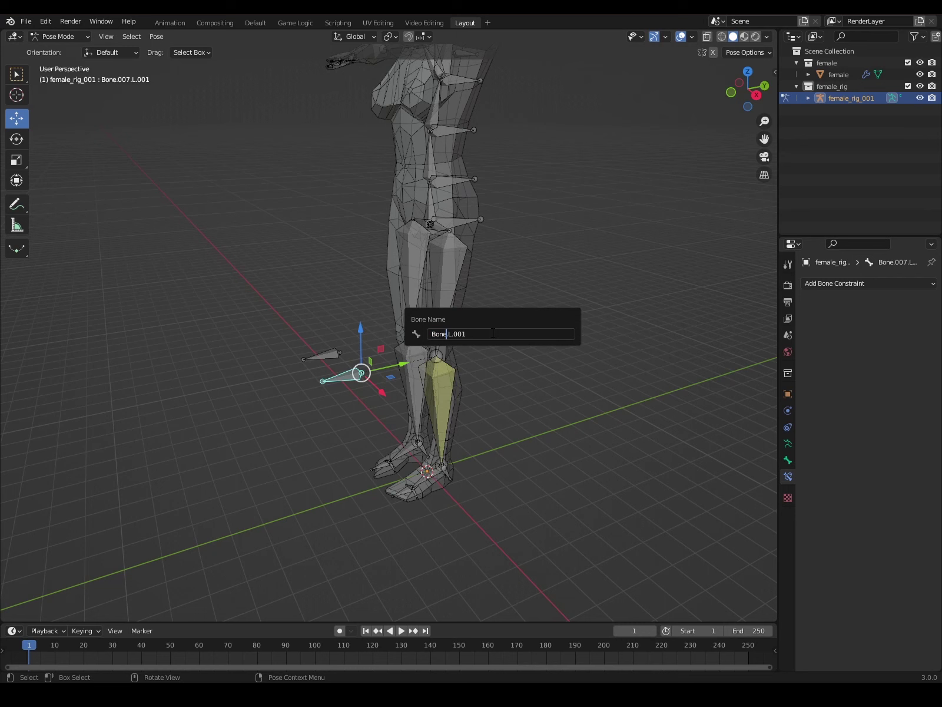
{"action": "type", "text": "khe"}
{"action": "key", "text": "Return"}
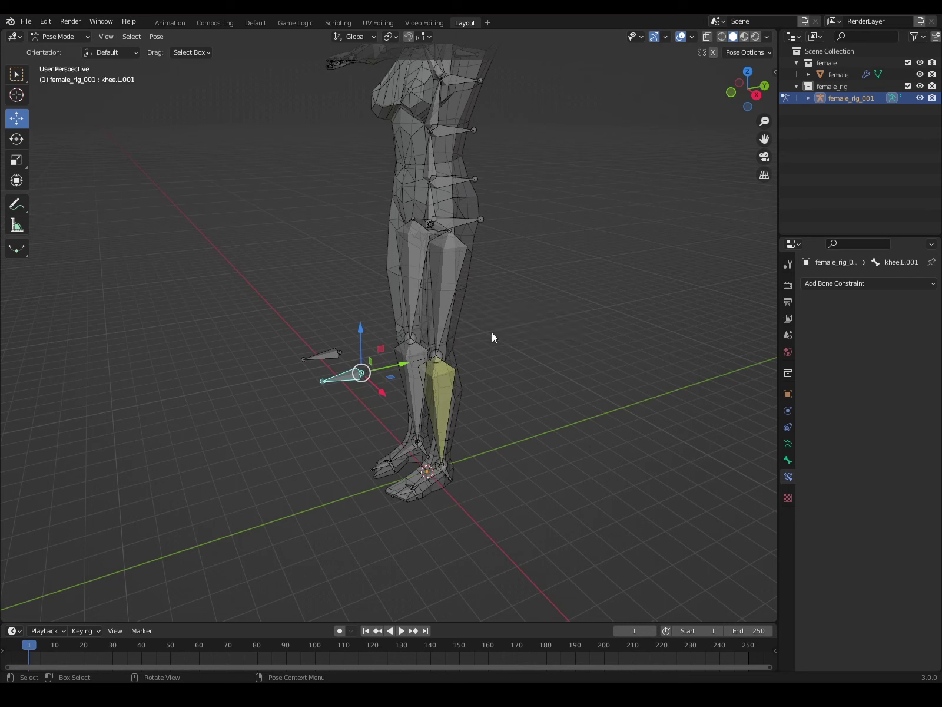
{"action": "left_click", "coordinate": [371, 285]}
{"action": "left_click", "coordinate": [447, 386]}
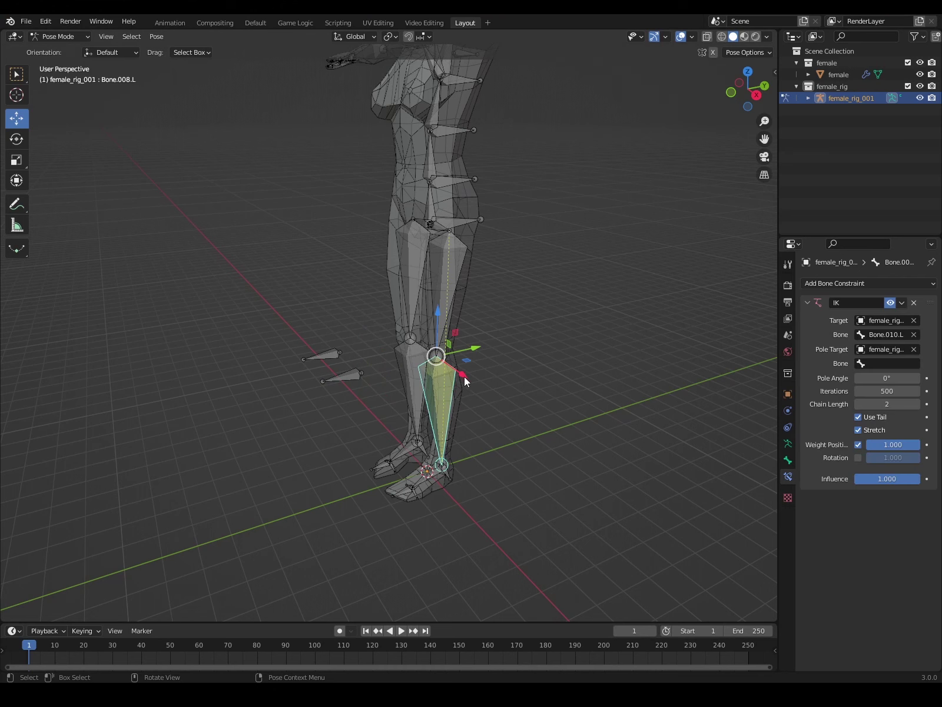
Set khee.L.001 as the left shin IK's pole bone and position it in front of the knee.
{"action": "left_click", "coordinate": [883, 364]}
{"action": "type", "text": "kn"}
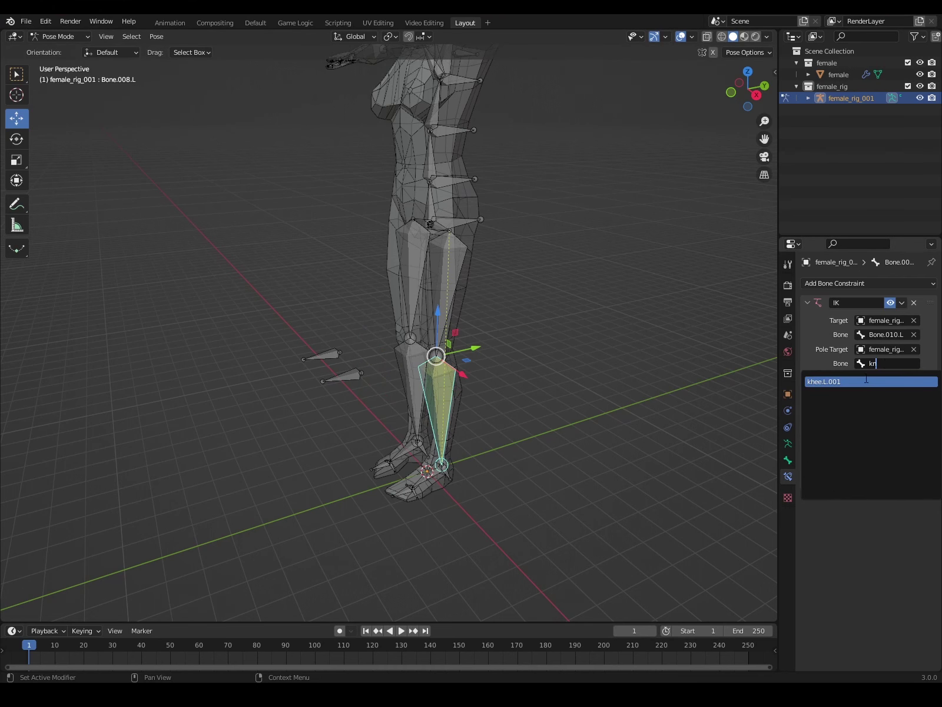
{"action": "left_click", "coordinate": [867, 381]}
{"action": "middle_click_drag", "start_coordinate": [700, 386], "coordinate": [506, 341]}
{"action": "left_click_drag", "start_coordinate": [447, 376], "coordinate": [535, 348]}
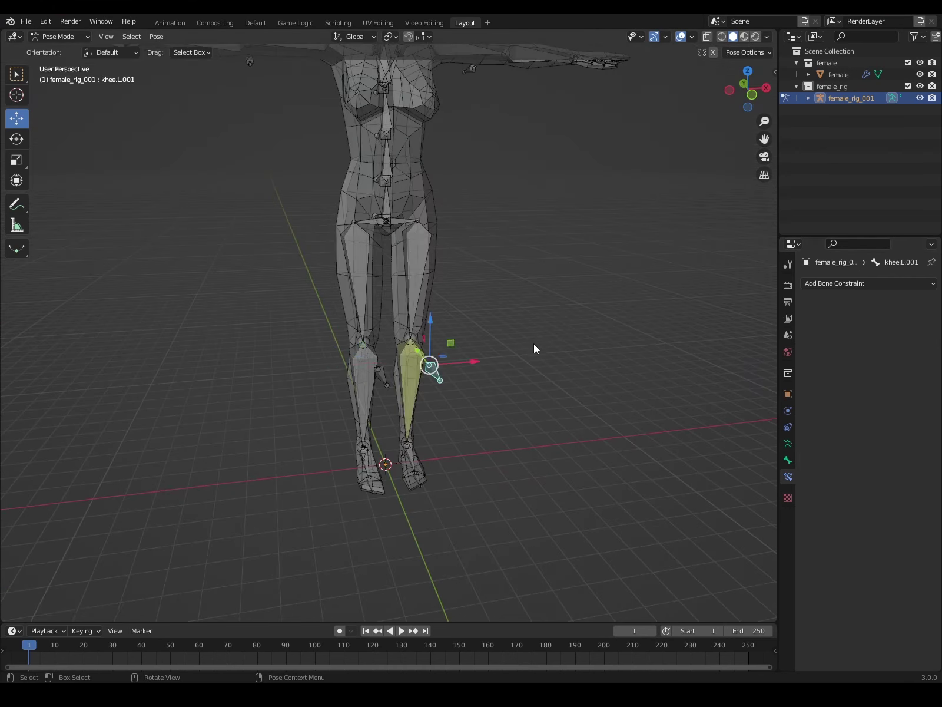
{"action": "middle_click_drag", "start_coordinate": [535, 348], "coordinate": [524, 381]}
{"action": "middle_click_drag", "start_coordinate": [613, 385], "coordinate": [408, 417]}
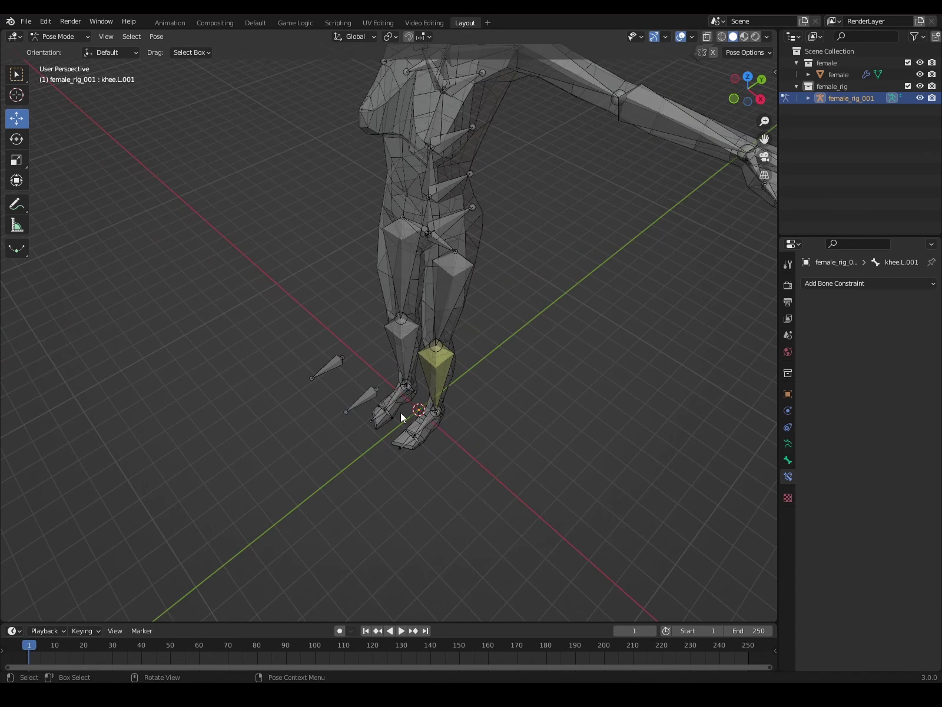
{"action": "left_click_drag", "start_coordinate": [406, 418], "coordinate": [531, 384]}
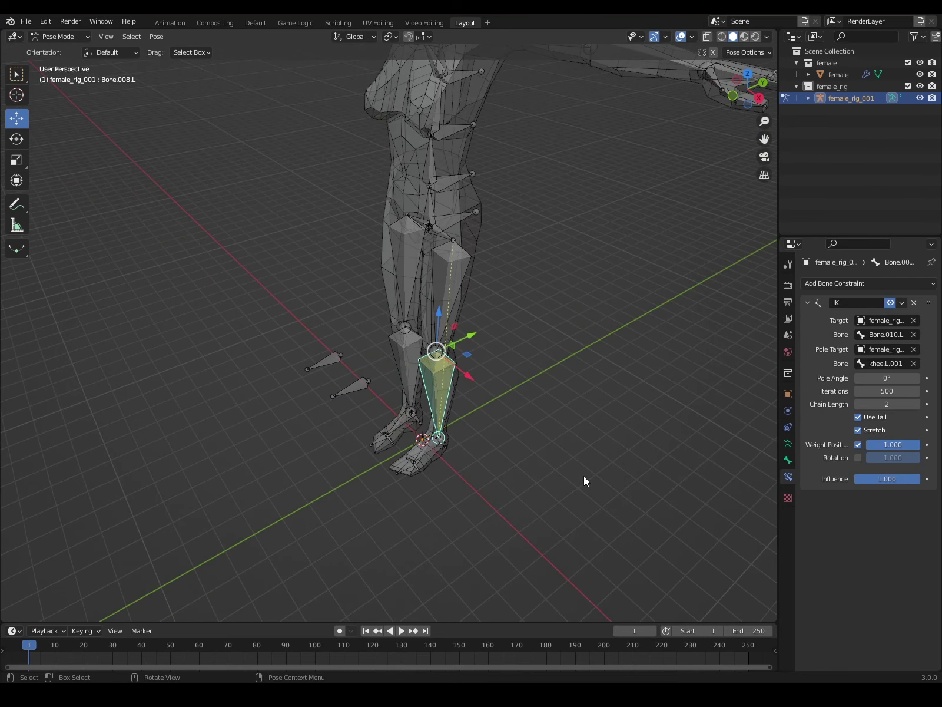
{"action": "mouse_move", "coordinate": [583, 476]}
{"action": "middle_mouse_down"}
{"action": "mouse_move", "coordinate": [690, 390]}
{"action": "mouse_move", "coordinate": [549, 370]}
{"action": "middle_mouse_up"}
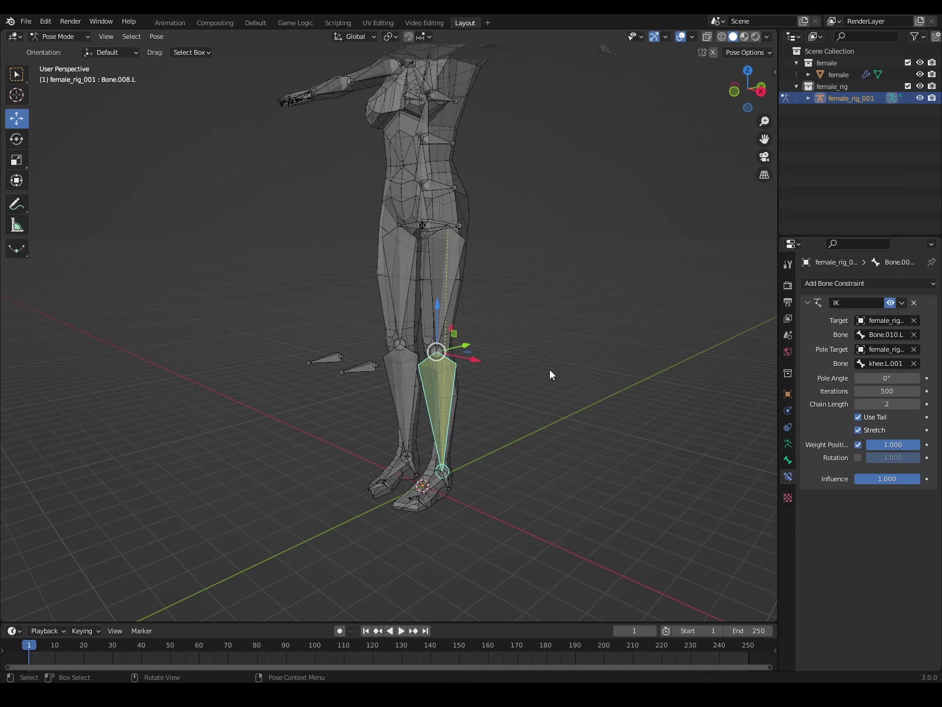
Move the ankle target Bone.010.L to test the knee bend.
{"action": "left_click", "coordinate": [443, 474]}
{"action": "left_click_drag", "start_coordinate": [441, 437], "coordinate": [441, 612]}
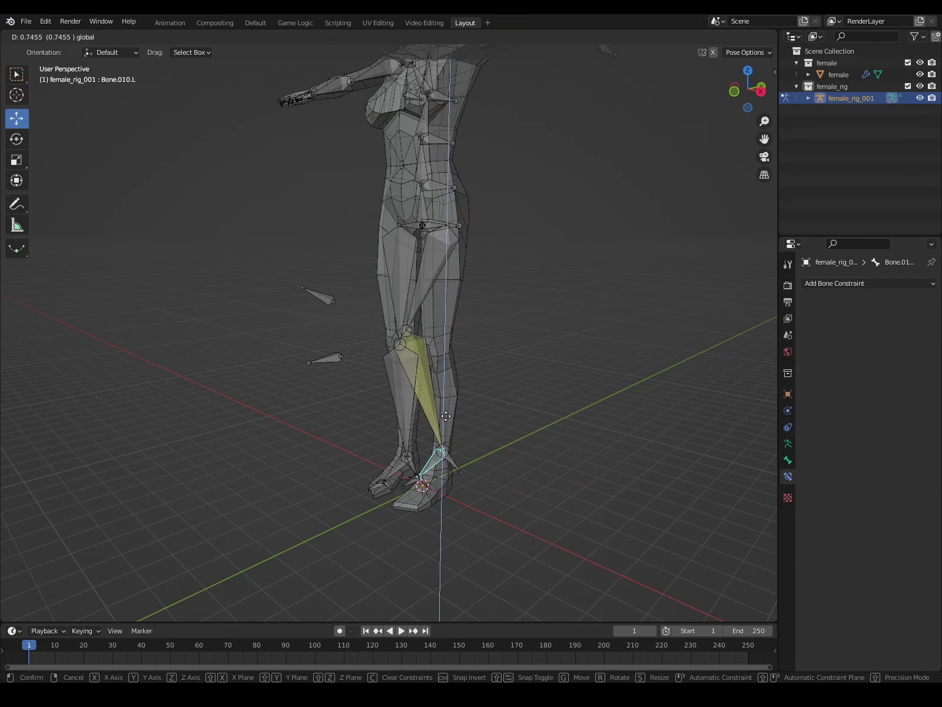
{"action": "mouse_move", "coordinate": [441, 613]}
{"action": "middle_mouse_down"}
{"action": "mouse_move", "coordinate": [541, 362]}
{"action": "mouse_move", "coordinate": [438, 319]}
{"action": "middle_mouse_up"}
{"action": "left_click", "coordinate": [404, 365]}
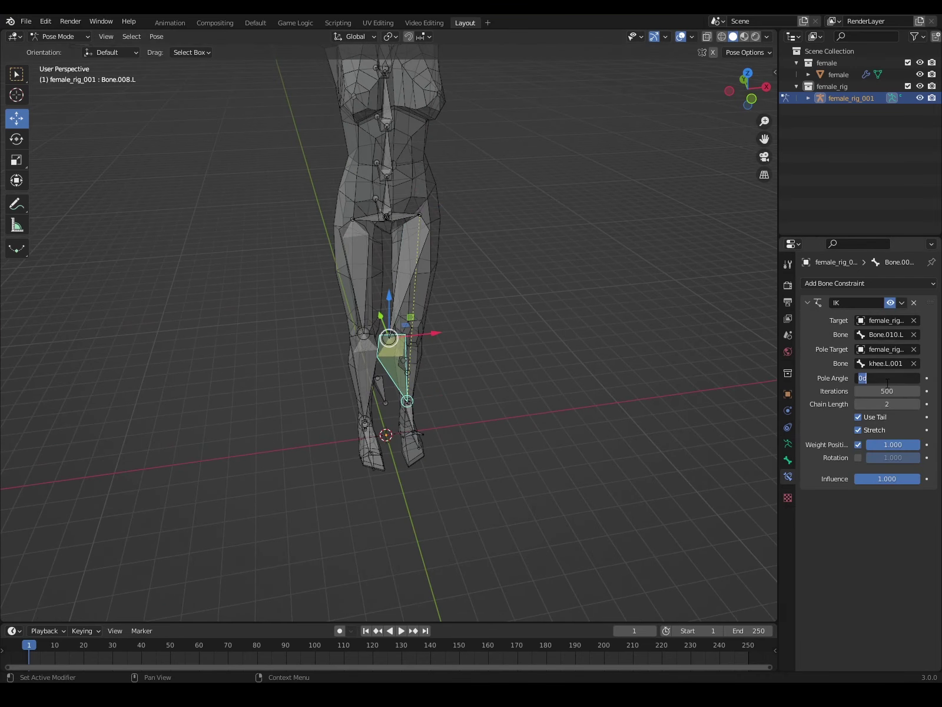
Set the left shin IK's pole angle to 10°.
{"action": "key", "text": "Return"}
{"action": "left_click", "coordinate": [462, 366]}
{"action": "mouse_move", "coordinate": [463, 365]}
{"action": "middle_mouse_down"}
{"action": "mouse_move", "coordinate": [499, 358]}
{"action": "mouse_move", "coordinate": [537, 306]}
{"action": "mouse_move", "coordinate": [512, 286]}
{"action": "mouse_move", "coordinate": [514, 258]}
{"action": "mouse_move", "coordinate": [443, 372]}
{"action": "mouse_move", "coordinate": [427, 337]}
{"action": "mouse_move", "coordinate": [486, 301]}
{"action": "mouse_move", "coordinate": [662, 279]}
{"action": "middle_mouse_up"}
{"action": "key", "text": "ctrl+z"}
{"action": "key", "text": "ctrl+z"}
{"action": "key", "text": "ctrl+z"}
{"action": "left_click", "coordinate": [443, 377]}
{"action": "scroll", "coordinate": [619, 253], "scroll_direction": "up", "scroll_amount": 2}
{"action": "middle_click_drag", "start_coordinate": [578, 229], "coordinate": [365, 388]}
{"action": "left_click", "coordinate": [342, 383]}
Select the left shin Bone.008.L and switch the armature to Pose Mode.
{"action": "key", "text": "g"}
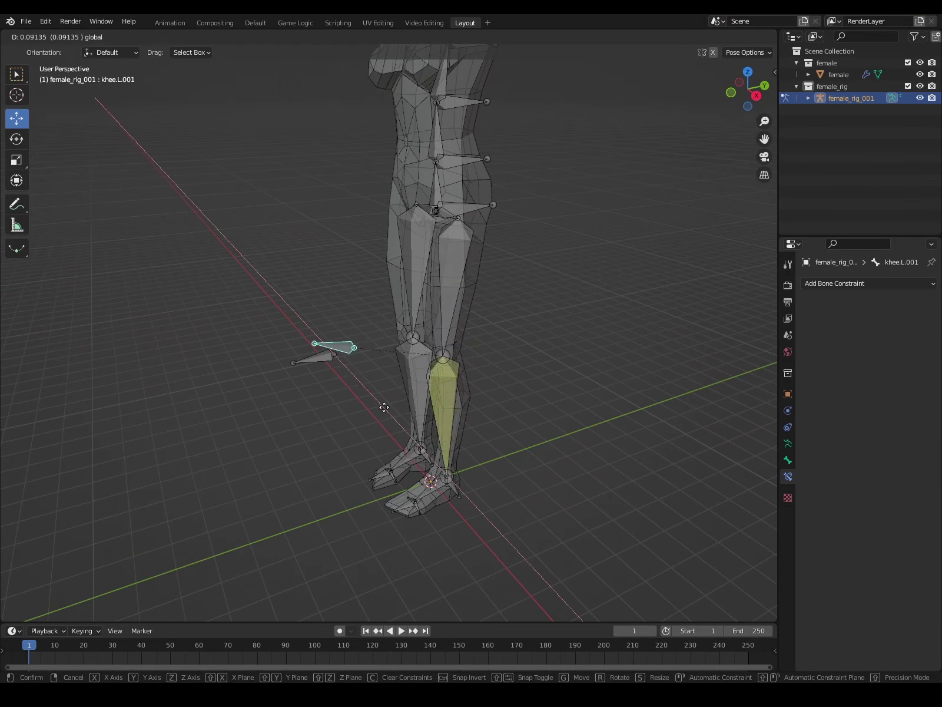
{"action": "right_click", "coordinate": [433, 382]}
{"action": "mouse_move", "coordinate": [434, 381]}
{"action": "middle_mouse_down"}
{"action": "mouse_move", "coordinate": [594, 273]}
{"action": "mouse_move", "coordinate": [502, 270]}
{"action": "mouse_move", "coordinate": [455, 392]}
{"action": "mouse_move", "coordinate": [467, 341]}
{"action": "mouse_move", "coordinate": [414, 420]}
{"action": "middle_mouse_up"}
{"action": "left_click", "coordinate": [455, 392]}
{"action": "key", "text": "Tab"}
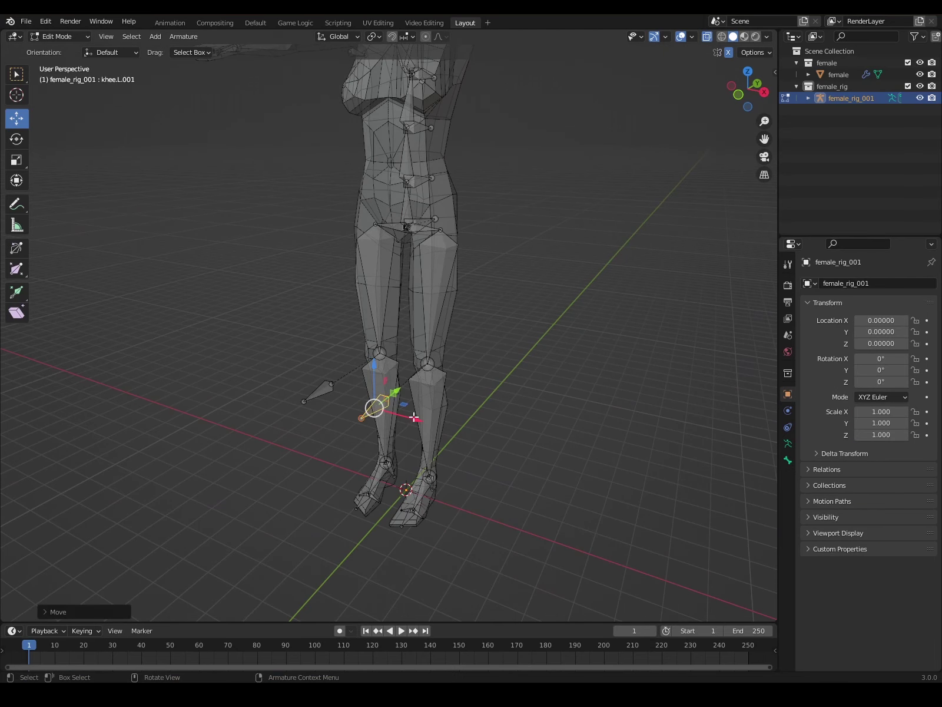
{"action": "key", "text": "ctrl+Tab"}
{"action": "left_click", "coordinate": [512, 484]}
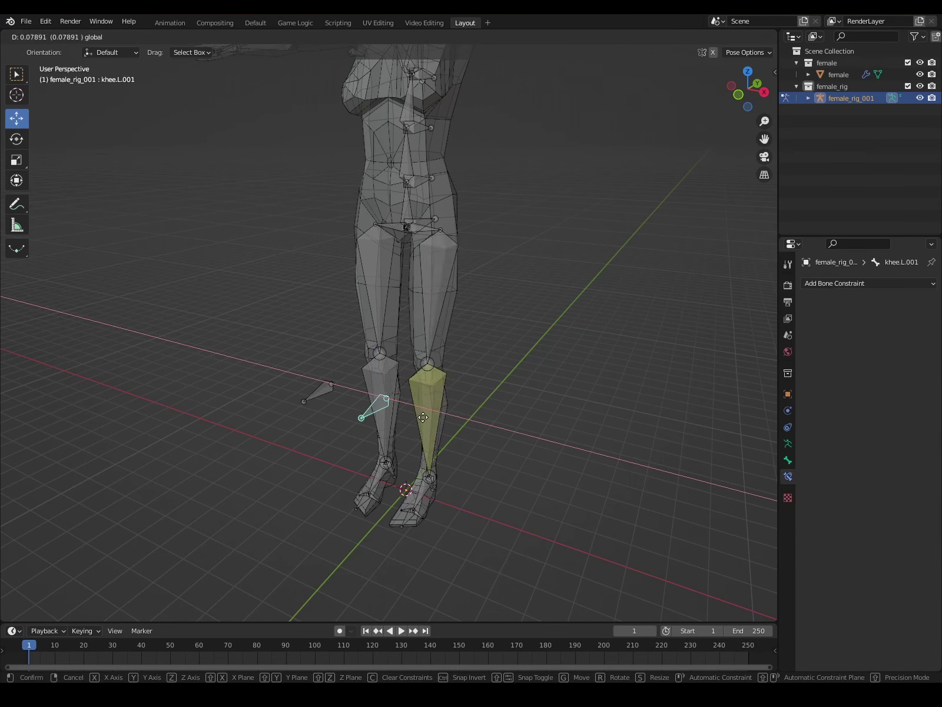
Select the ankle target Bone.010.L and switch the armature to Edit Mode.
{"action": "middle_click_drag", "start_coordinate": [415, 402], "coordinate": [543, 379]}
{"action": "left_click", "coordinate": [432, 466]}
{"action": "middle_click_drag", "start_coordinate": [432, 466], "coordinate": [510, 395]}
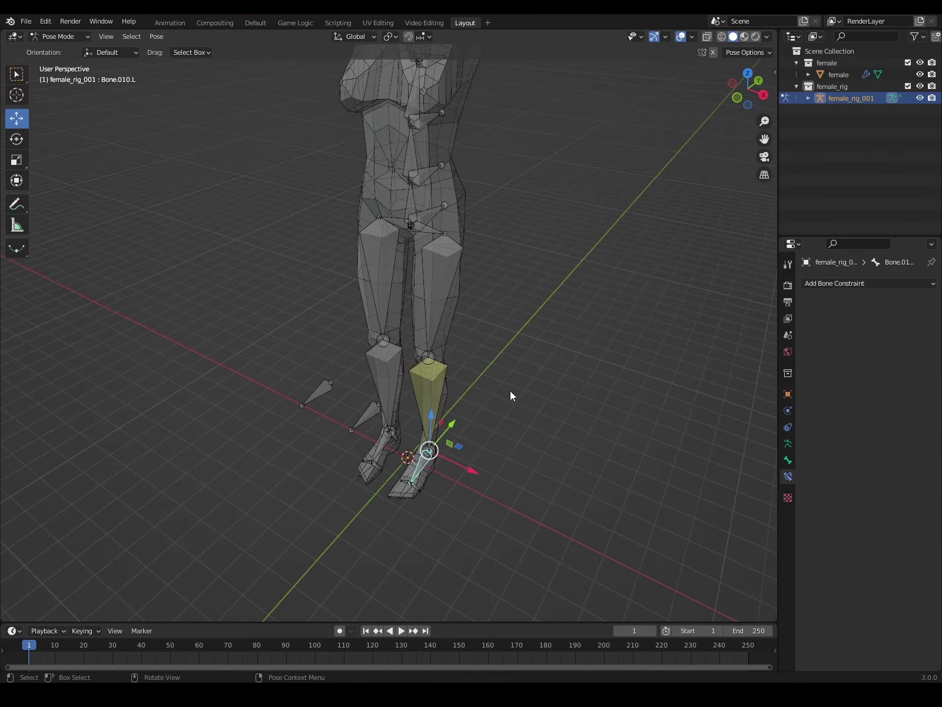
{"action": "key", "text": "ctrl+Tab"}
{"action": "left_click", "coordinate": [601, 362]}
Clear the parent of the khee.L.001 pole bone.
{"action": "mouse_move", "coordinate": [593, 361]}
{"action": "middle_mouse_down"}
{"action": "mouse_move", "coordinate": [683, 320]}
{"action": "mouse_move", "coordinate": [577, 331]}
{"action": "mouse_move", "coordinate": [519, 300]}
{"action": "middle_mouse_up"}
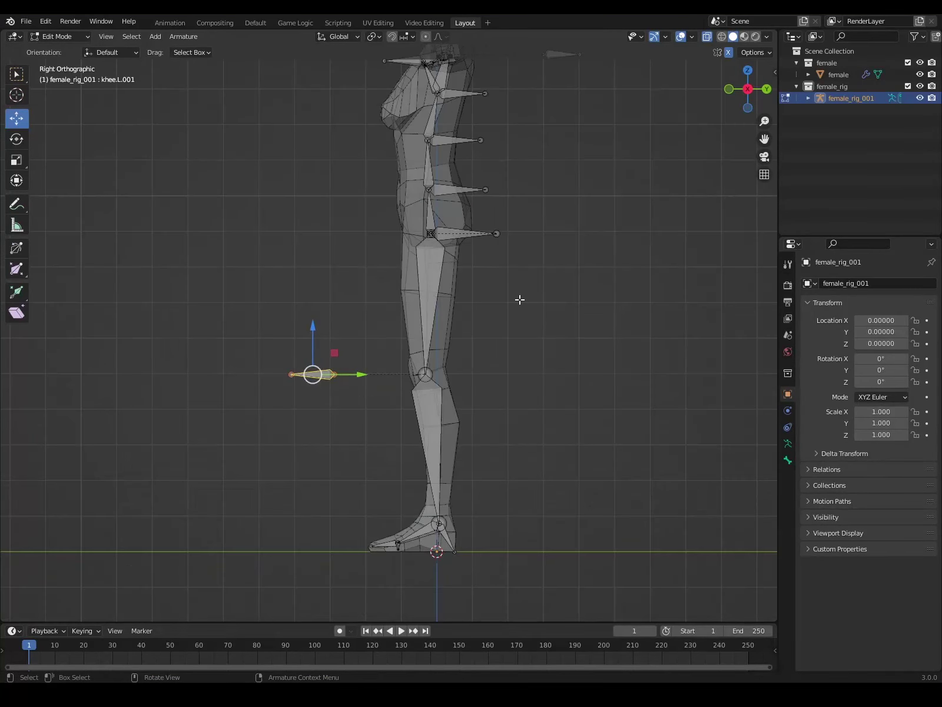
{"action": "left_click", "coordinate": [468, 316]}
{"action": "key", "text": "alt+p"}
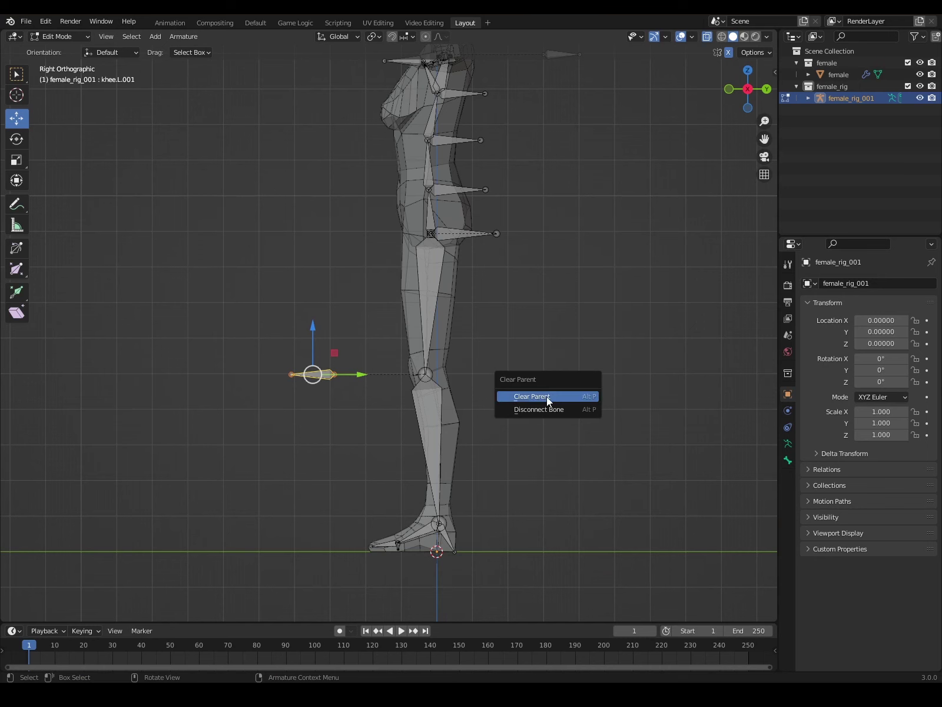
{"action": "left_click", "coordinate": [546, 395]}
{"action": "mouse_move", "coordinate": [547, 395]}
{"action": "middle_mouse_down"}
{"action": "mouse_move", "coordinate": [590, 431]}
{"action": "mouse_move", "coordinate": [586, 399]}
{"action": "middle_mouse_up"}
{"action": "key", "text": "alt+p"}
{"action": "left_click", "coordinate": [545, 430]}
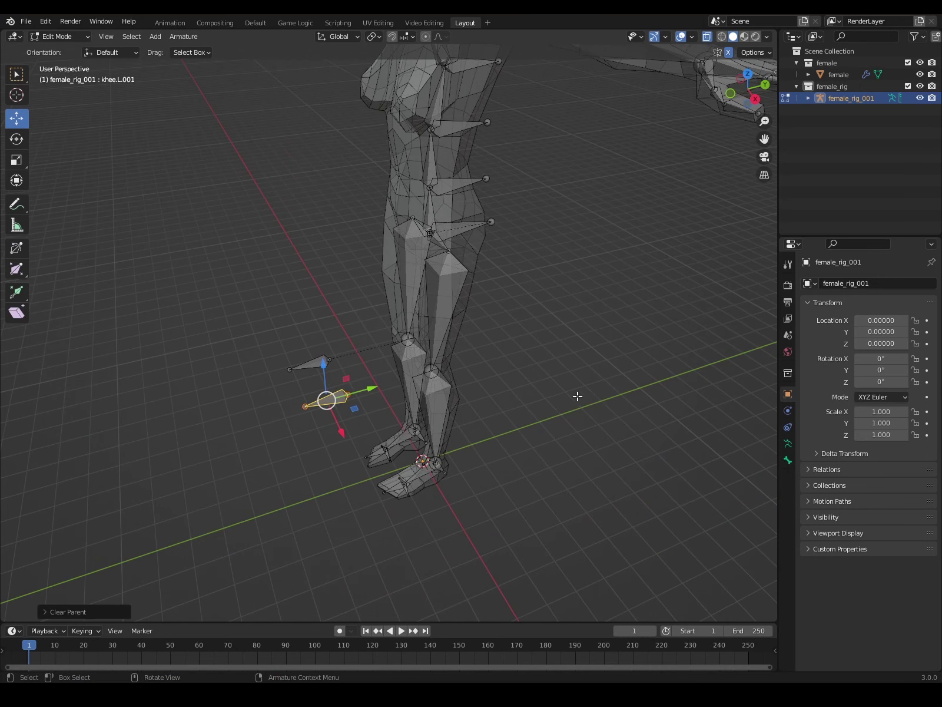
Return the armature to Pose Mode via Object Mode and test-move a leg bone.
{"action": "key", "text": "ctrl+Tab"}
{"action": "left_click", "coordinate": [422, 474]}
{"action": "key", "text": "ctrl+Tab"}
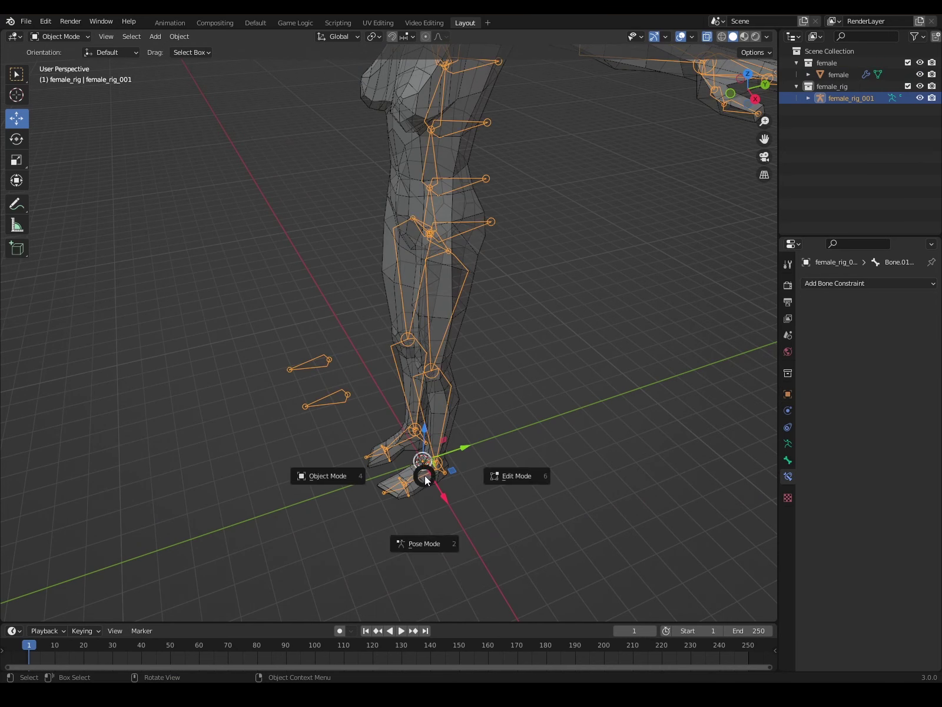
{"action": "left_click", "coordinate": [435, 464]}
{"action": "mouse_move", "coordinate": [438, 439]}
{"action": "middle_mouse_down"}
{"action": "mouse_move", "coordinate": [448, 395]}
{"action": "mouse_move", "coordinate": [479, 449]}
{"action": "mouse_move", "coordinate": [464, 423]}
{"action": "middle_mouse_up"}
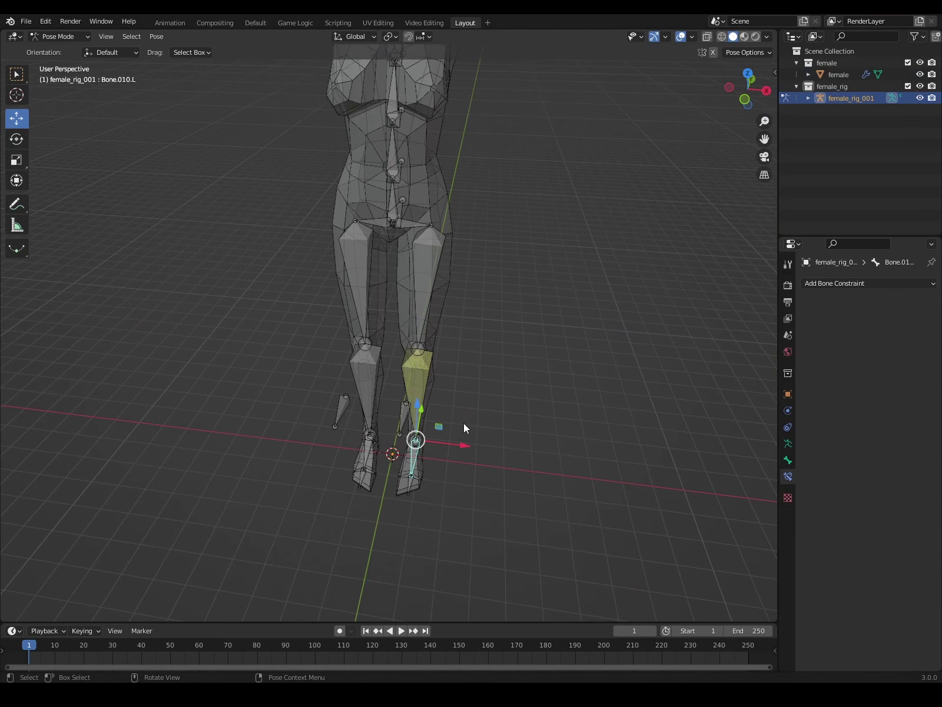
{"action": "left_click_drag", "start_coordinate": [455, 411], "coordinate": [501, 435]}
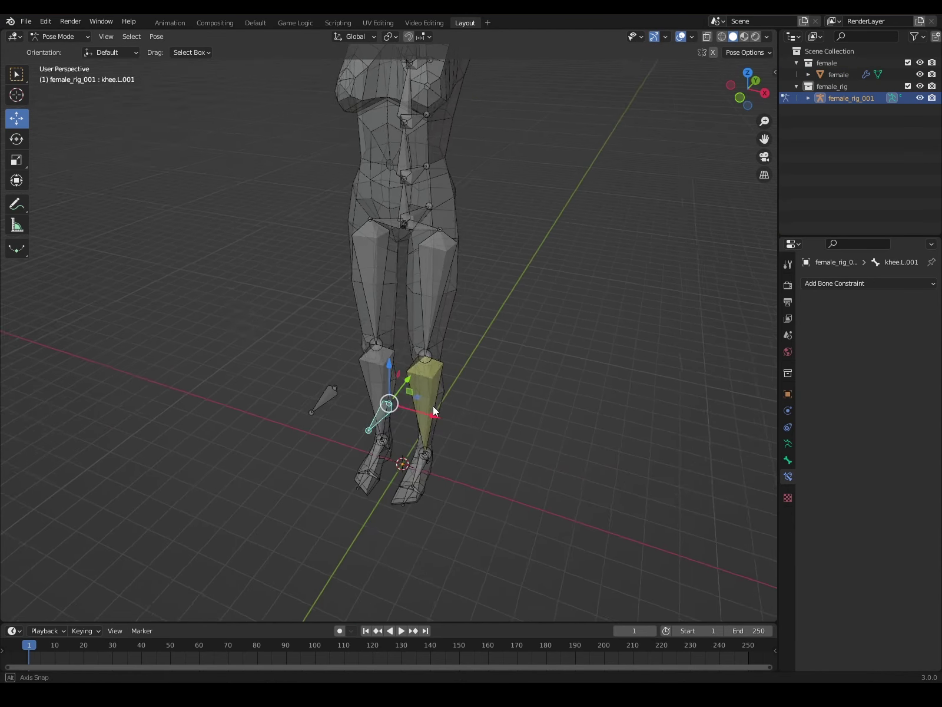
{"action": "mouse_move", "coordinate": [500, 435]}
{"action": "middle_mouse_down"}
{"action": "mouse_move", "coordinate": [522, 403]}
{"action": "mouse_move", "coordinate": [524, 327]}
{"action": "middle_mouse_up"}
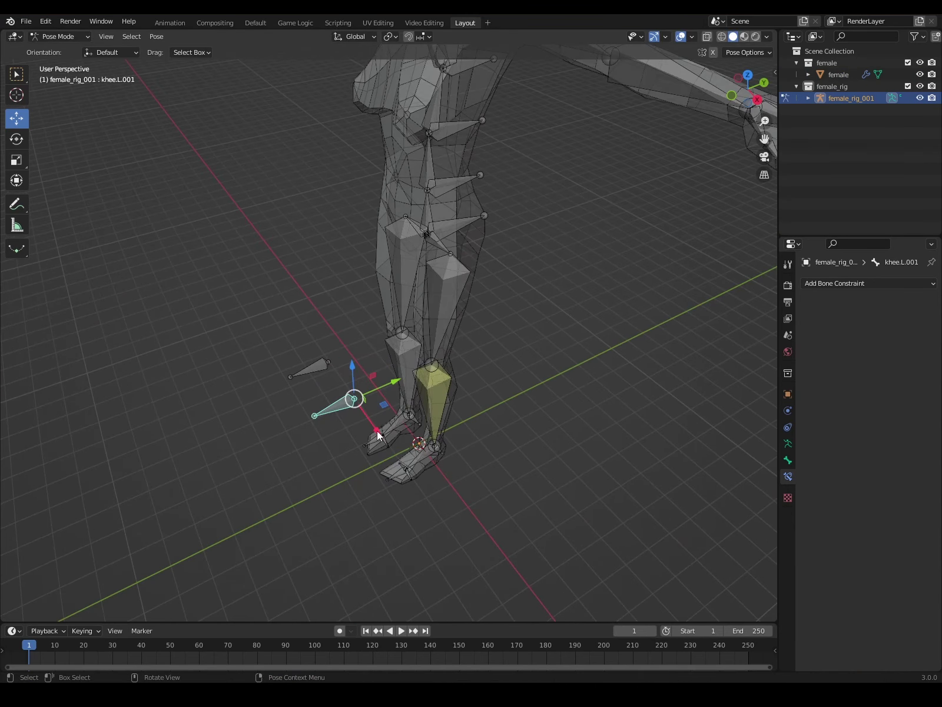
{"action": "key", "text": "g"}
{"action": "key", "text": "Escape"}
Box-select the left leg bones and clear all their transforms back to rest pose.
{"action": "mouse_move", "coordinate": [550, 270]}
{"action": "middle_mouse_down"}
{"action": "mouse_move", "coordinate": [541, 285]}
{"action": "mouse_move", "coordinate": [557, 291]}
{"action": "mouse_move", "coordinate": [534, 287]}
{"action": "mouse_move", "coordinate": [573, 352]}
{"action": "middle_mouse_up"}
{"action": "left_click_drag", "start_coordinate": [555, 317], "coordinate": [391, 569]}
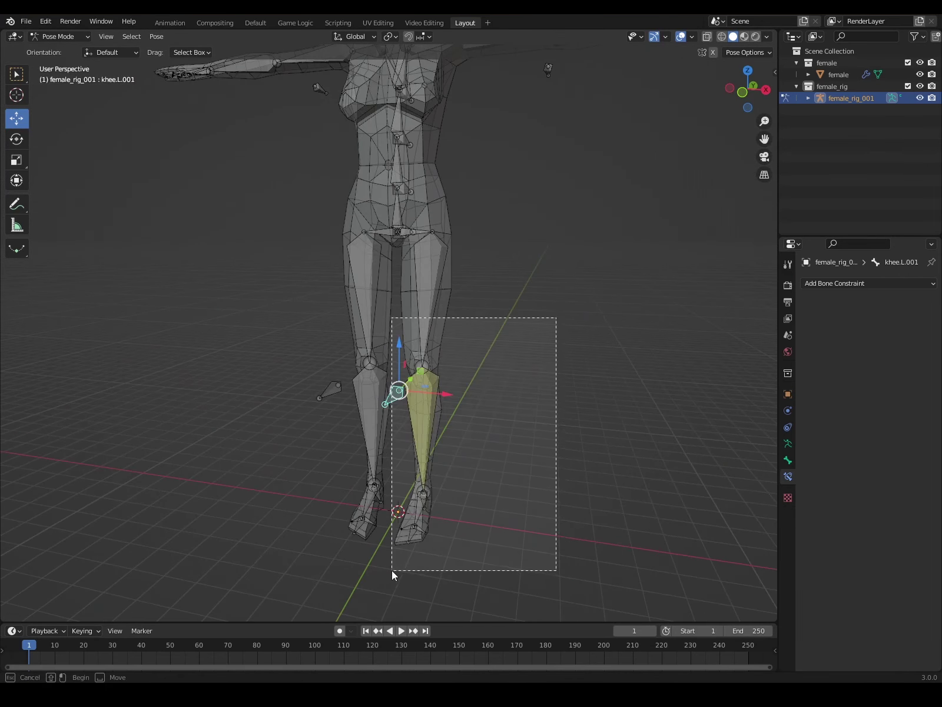
{"action": "left_click", "coordinate": [156, 35]}
{"action": "left_click", "coordinate": [352, 61]}
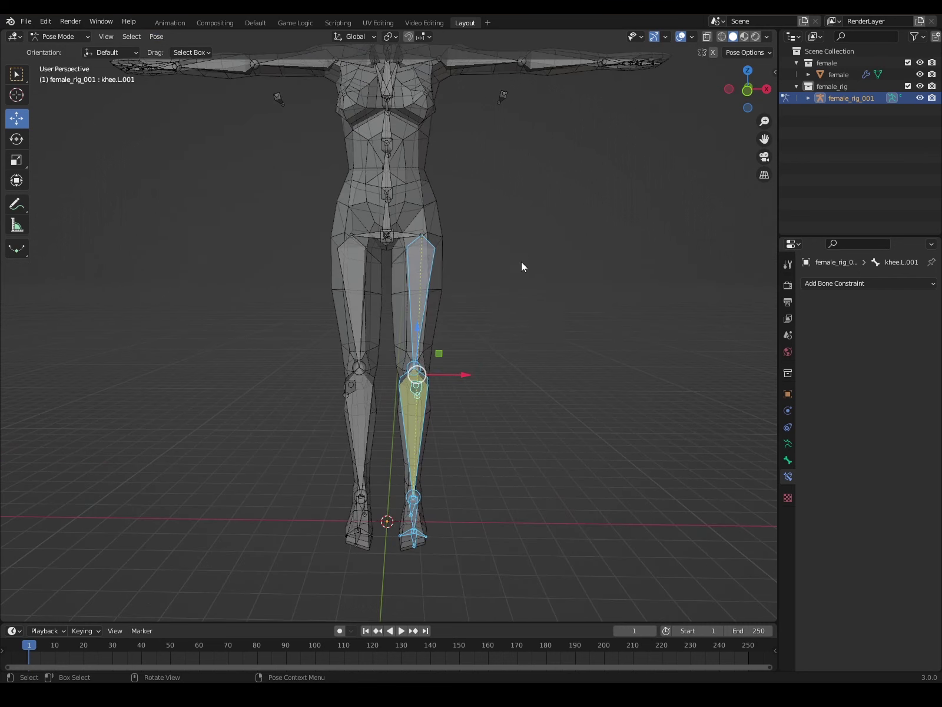
{"action": "key", "text": "ctrl+Tab"}
Toggle the armature through Edit Mode back into Pose Mode.
{"action": "left_click", "coordinate": [603, 264]}
{"action": "mouse_move", "coordinate": [562, 284]}
{"action": "middle_mouse_down"}
{"action": "mouse_move", "coordinate": [540, 277]}
{"action": "mouse_move", "coordinate": [593, 298]}
{"action": "mouse_move", "coordinate": [604, 269]}
{"action": "mouse_move", "coordinate": [400, 389]}
{"action": "mouse_move", "coordinate": [439, 334]}
{"action": "mouse_move", "coordinate": [376, 356]}
{"action": "middle_mouse_up"}
{"action": "scroll", "coordinate": [593, 277], "scroll_direction": "up", "scroll_amount": 2}
{"action": "key", "text": "ctrl+Tab"}
{"action": "left_click", "coordinate": [399, 460]}
Add an Inverse Kinematics constraint to right shin Bone.008.R targeting Bone.010.R.
{"action": "key", "text": "shift+bracketleft"}
{"action": "mouse_move", "coordinate": [440, 347]}
{"action": "middle_mouse_down"}
{"action": "mouse_move", "coordinate": [440, 337]}
{"action": "mouse_move", "coordinate": [485, 360]}
{"action": "mouse_move", "coordinate": [517, 343]}
{"action": "middle_mouse_up"}
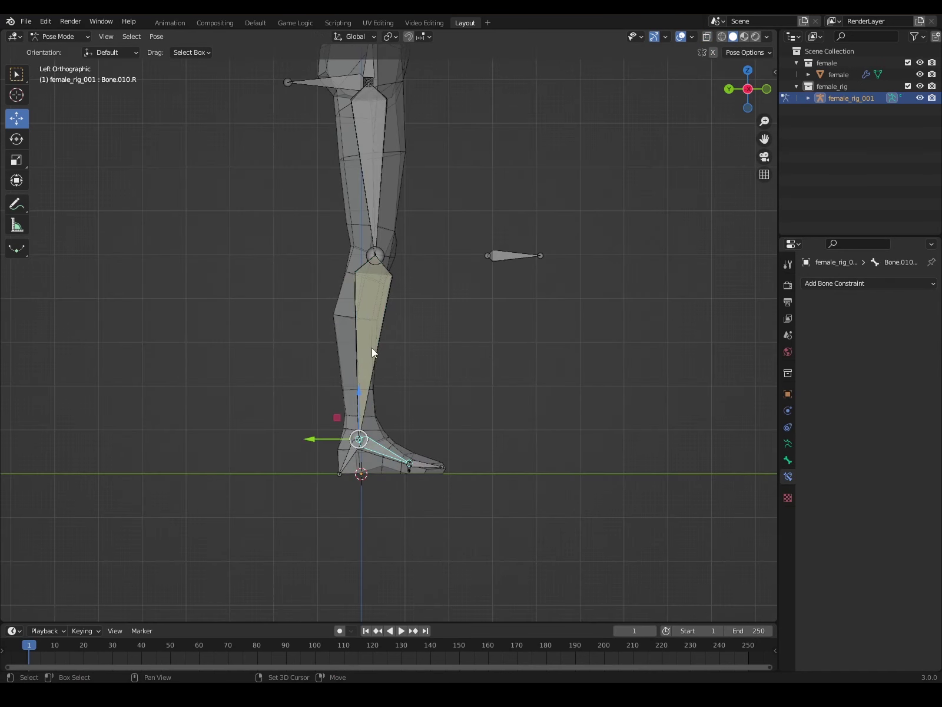
{"action": "middle_click_drag", "start_coordinate": [421, 335], "coordinate": [438, 341]}
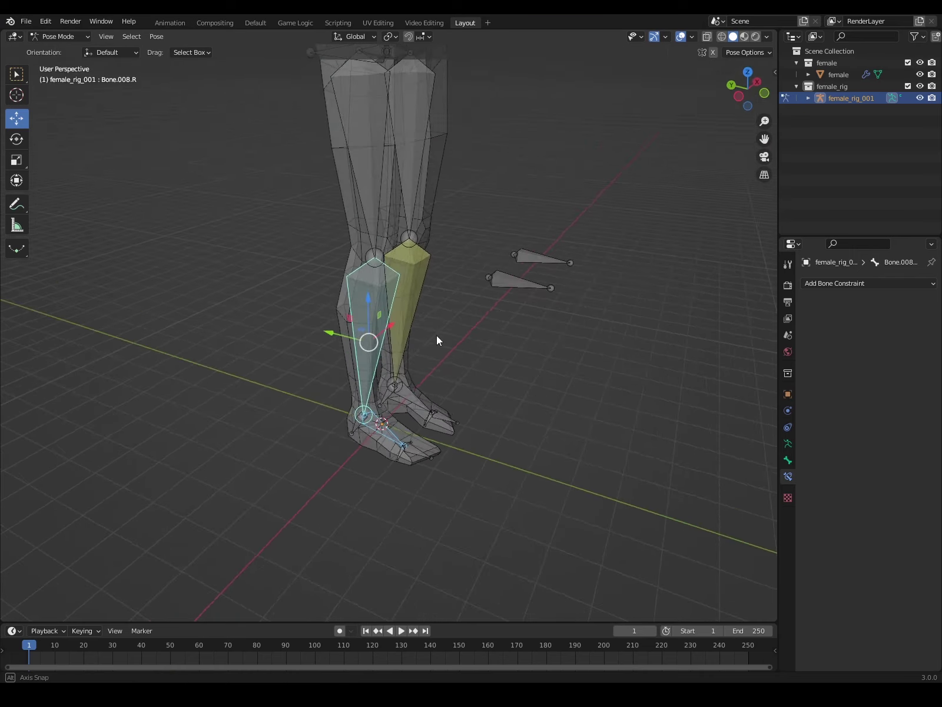
{"action": "key", "text": "ctrl+shift+c"}
{"action": "left_click", "coordinate": [445, 382]}
Test-move the right foot and set the IK chain length to 2.
{"action": "scroll", "coordinate": [502, 336], "scroll_direction": "down", "scroll_amount": 3}
{"action": "left_click", "coordinate": [383, 440]}
{"action": "scroll", "coordinate": [456, 324], "scroll_direction": "down", "scroll_amount": 2}
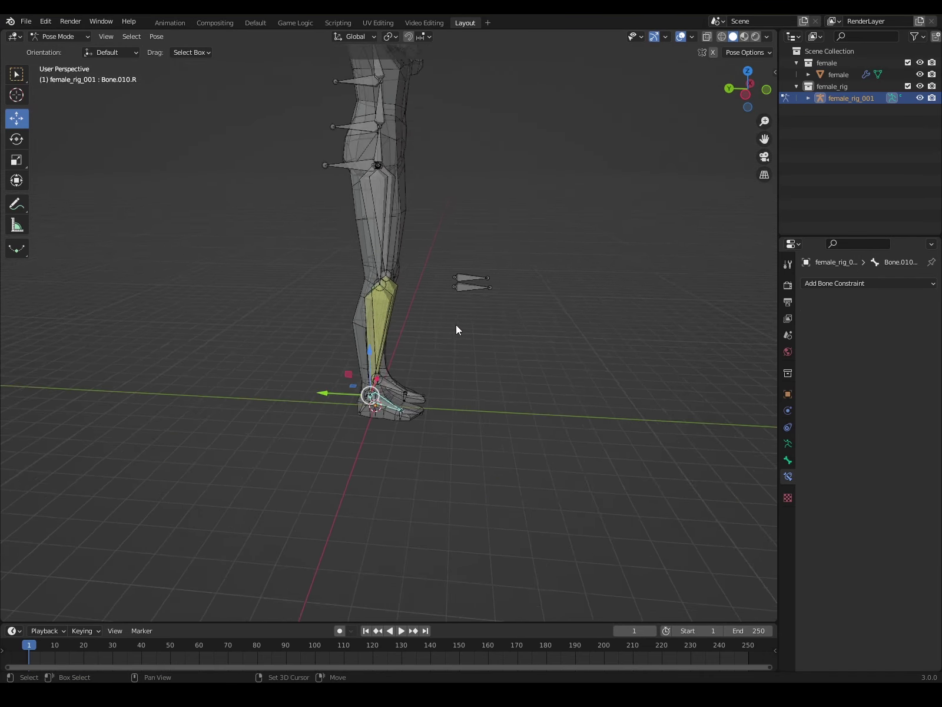
{"action": "key", "text": "g"}
{"action": "left_click", "coordinate": [370, 357]}
{"action": "middle_click_drag", "start_coordinate": [370, 357], "coordinate": [371, 336]}
{"action": "key", "text": "g"}
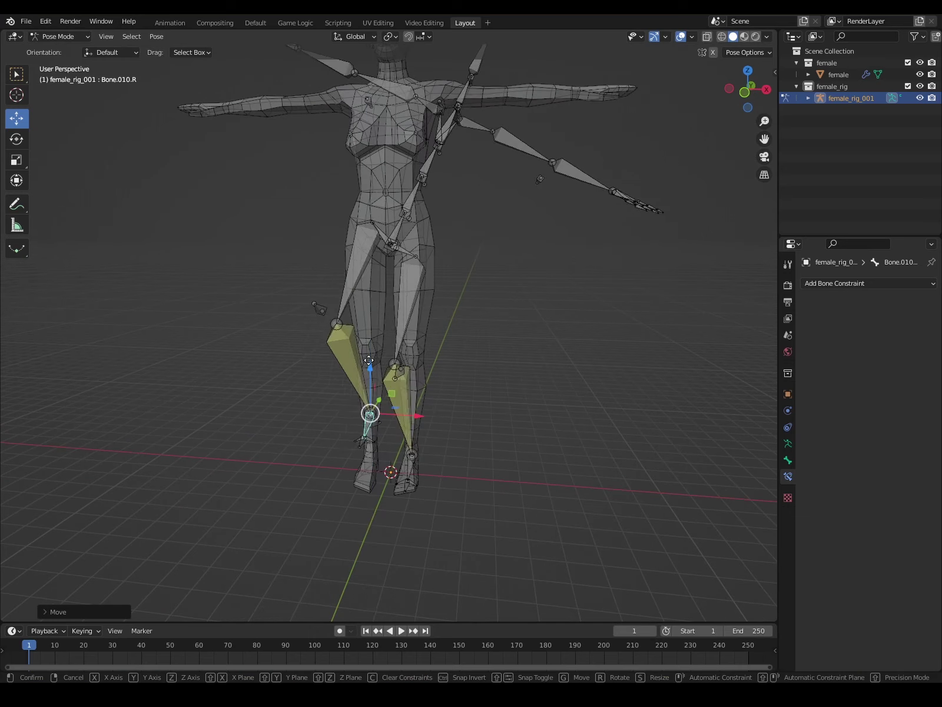
{"action": "key", "text": "Escape"}
{"action": "key", "text": "ctrl+z"}
{"action": "key", "text": "ctrl+z"}
{"action": "type", "text": "2"}
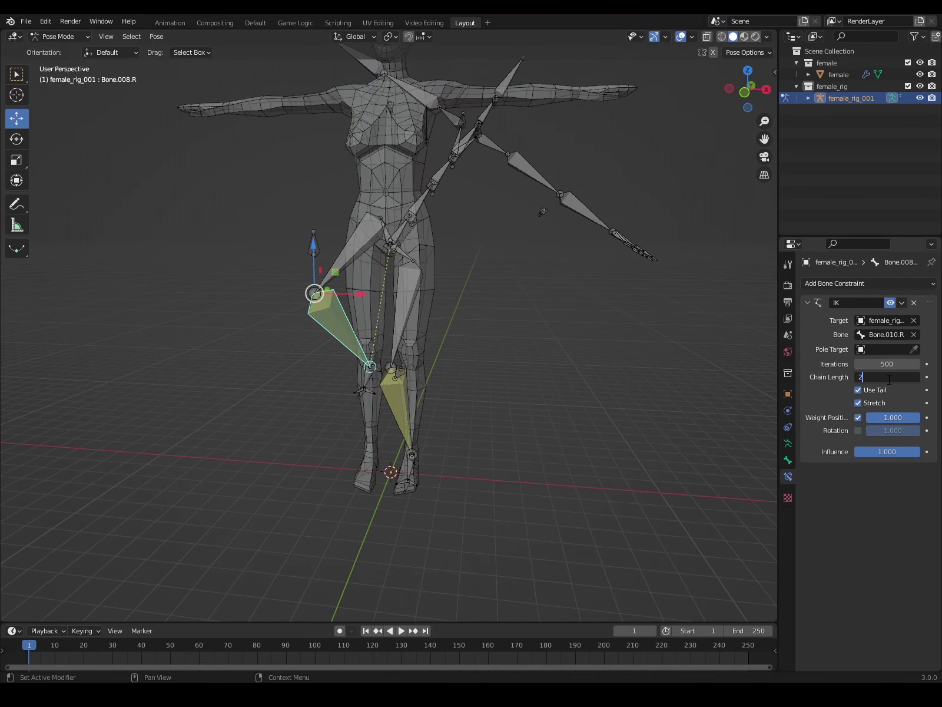
{"action": "key", "text": "Return"}
Clear the leg pose back to rest and save human_female.blend.
{"action": "middle_click_drag", "start_coordinate": [713, 386], "coordinate": [671, 403]}
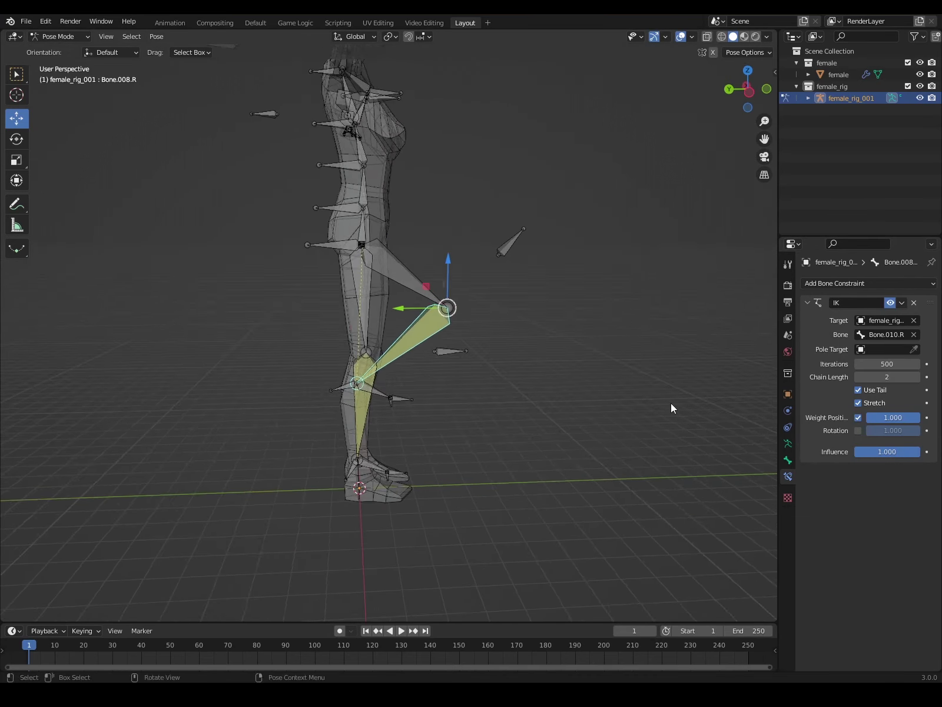
{"action": "left_click", "coordinate": [373, 389]}
{"action": "left_click", "coordinate": [470, 390]}
{"action": "middle_click_drag", "start_coordinate": [470, 390], "coordinate": [372, 392]}
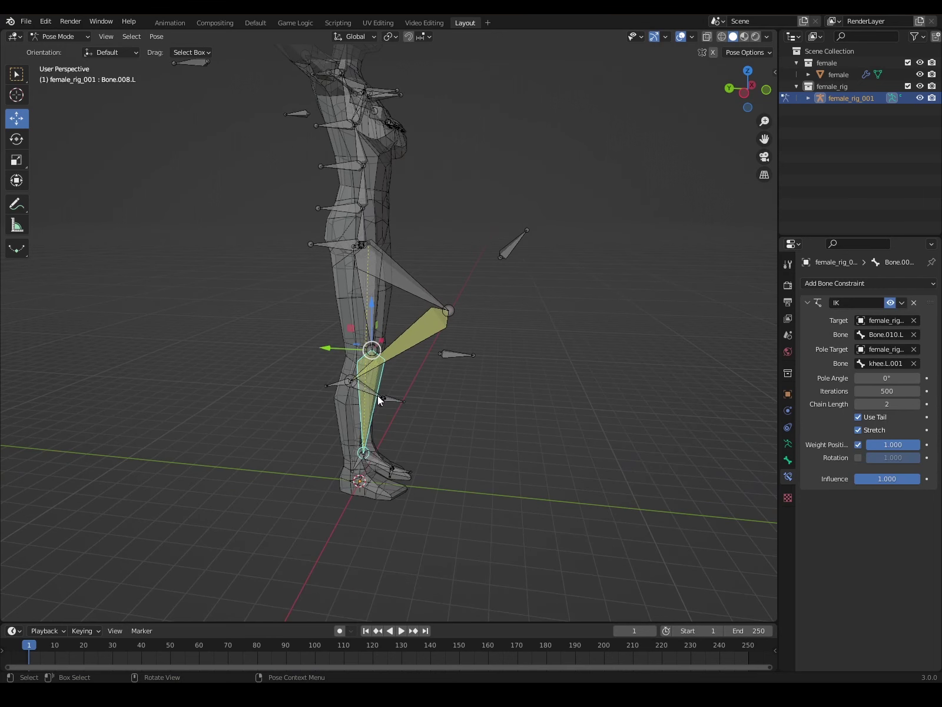
{"action": "left_click", "coordinate": [377, 395]}
{"action": "left_click", "coordinate": [156, 37]}
{"action": "left_click", "coordinate": [325, 62]}
{"action": "mouse_move", "coordinate": [353, 147]}
{"action": "middle_mouse_down"}
{"action": "mouse_move", "coordinate": [507, 276]}
{"action": "mouse_move", "coordinate": [523, 282]}
{"action": "mouse_move", "coordinate": [540, 254]}
{"action": "mouse_move", "coordinate": [412, 385]}
{"action": "middle_mouse_up"}
{"action": "key", "text": "ctrl+s"}
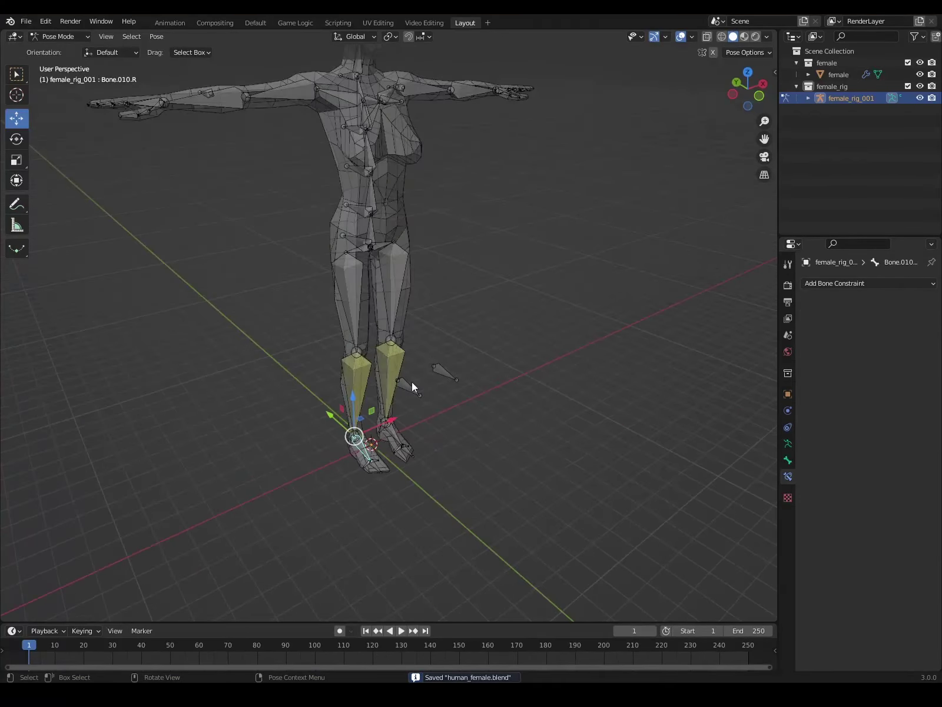
{"action": "key", "text": "F2"}
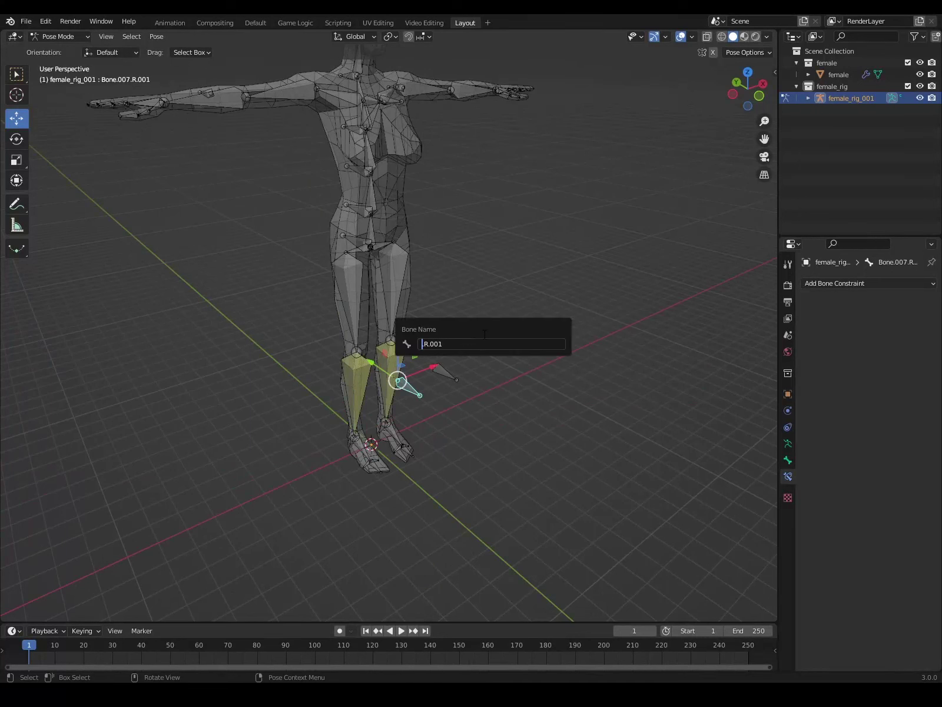
Name the right knee bone Knee.R.001 and make it the right shin IK's pole target.
{"action": "key", "text": "Return"}
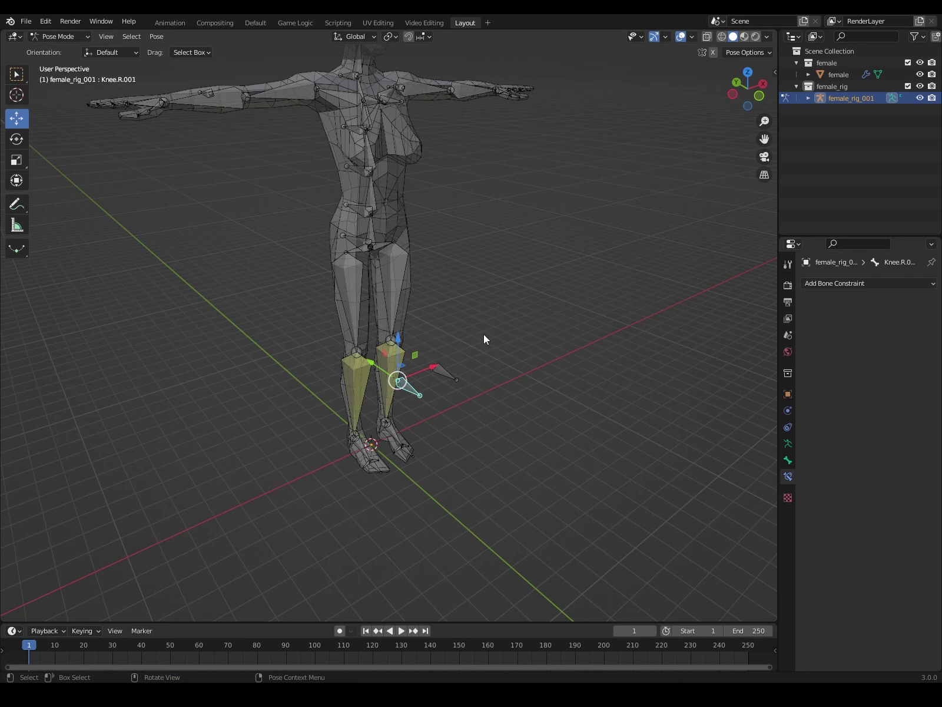
{"action": "left_click", "coordinate": [365, 387]}
{"action": "mouse_move", "coordinate": [364, 387]}
{"action": "middle_mouse_down"}
{"action": "mouse_move", "coordinate": [441, 376]}
{"action": "mouse_move", "coordinate": [480, 401]}
{"action": "middle_mouse_up"}
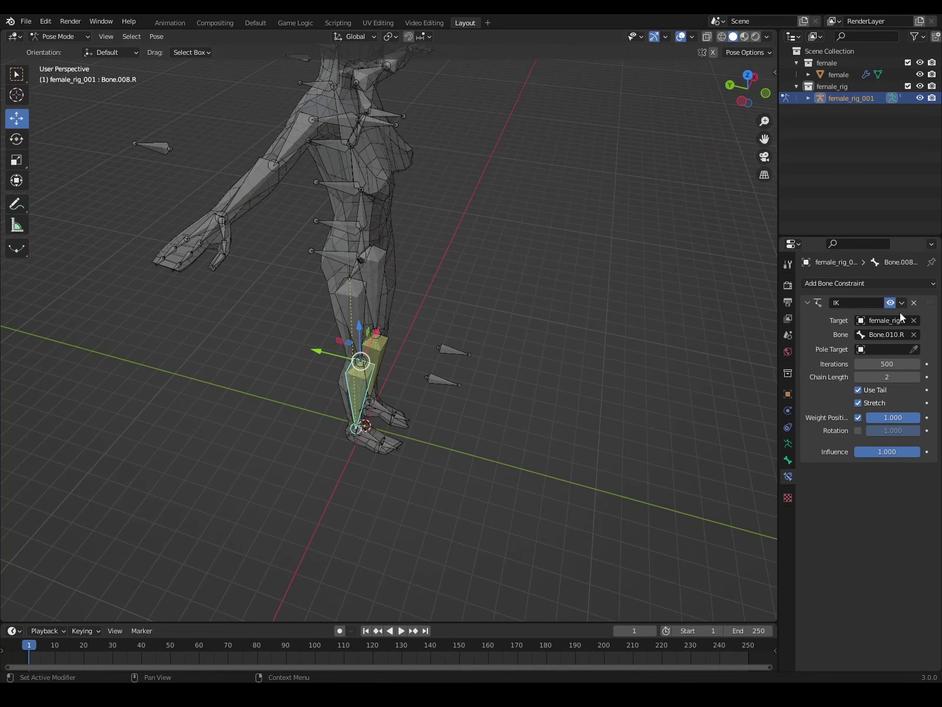
{"action": "left_click", "coordinate": [886, 350]}
{"action": "left_click", "coordinate": [830, 383]}
{"action": "left_click", "coordinate": [886, 364]}
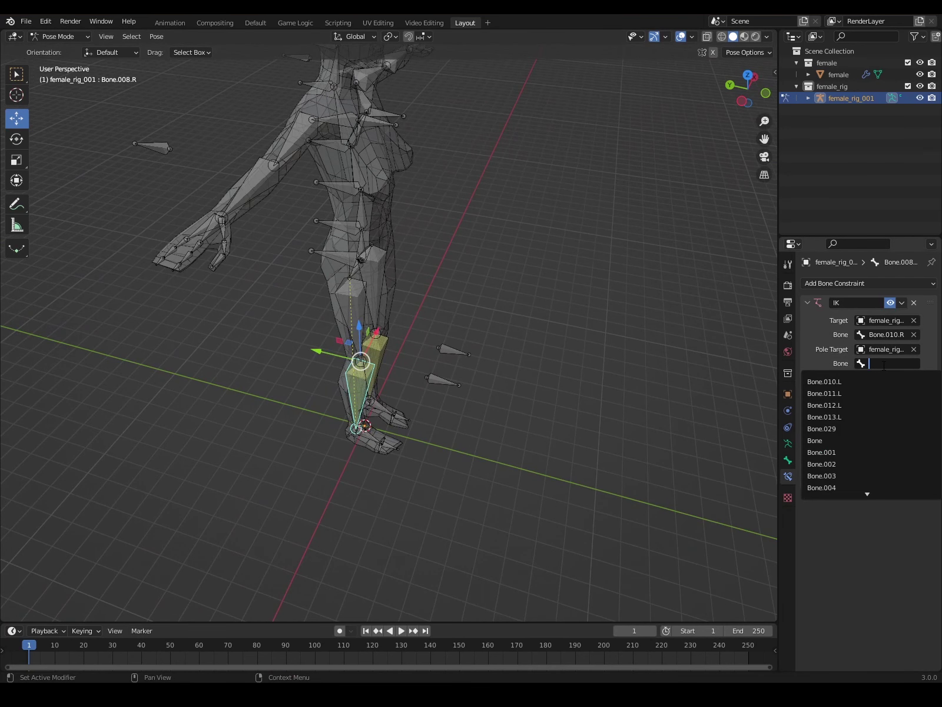
{"action": "left_click", "coordinate": [865, 381]}
Try a -90° pole angle, then undo the pole bone and angle changes.
{"action": "mouse_move", "coordinate": [631, 407]}
{"action": "middle_mouse_down"}
{"action": "mouse_move", "coordinate": [562, 382]}
{"action": "mouse_move", "coordinate": [580, 384]}
{"action": "mouse_move", "coordinate": [513, 295]}
{"action": "mouse_move", "coordinate": [520, 319]}
{"action": "middle_mouse_up"}
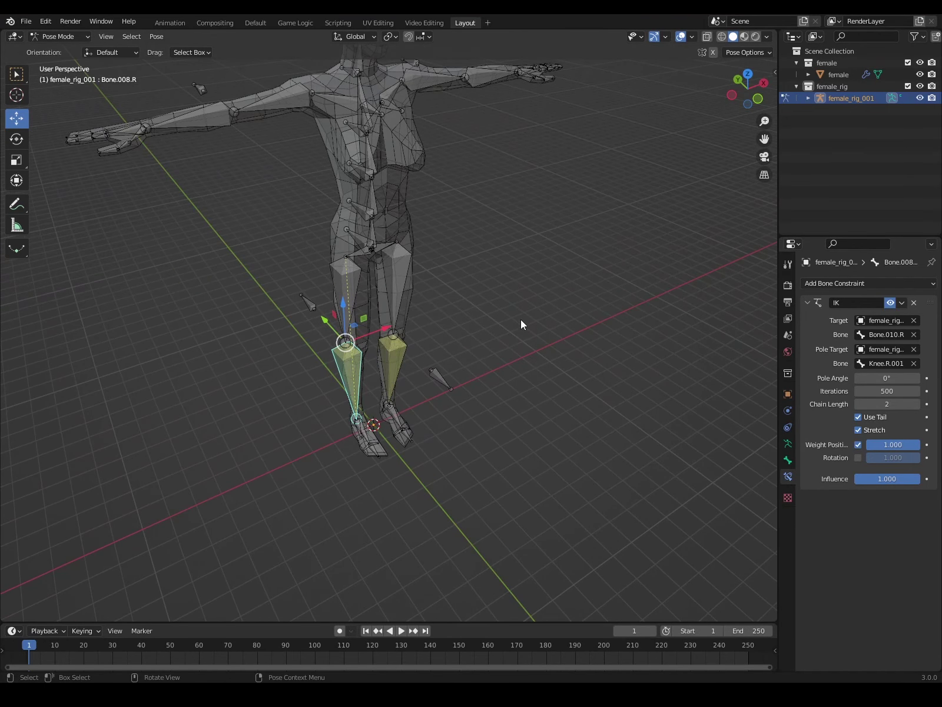
{"action": "left_click", "coordinate": [886, 378]}
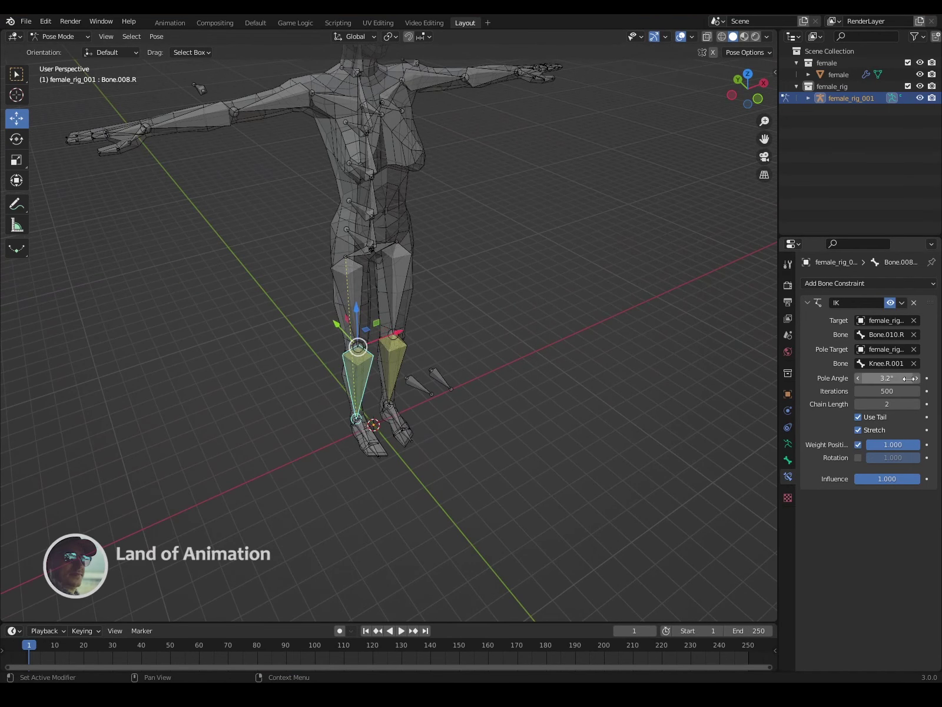
{"action": "left_click", "coordinate": [886, 380]}
{"action": "type", "text": "-90"}
{"action": "key", "text": "Return"}
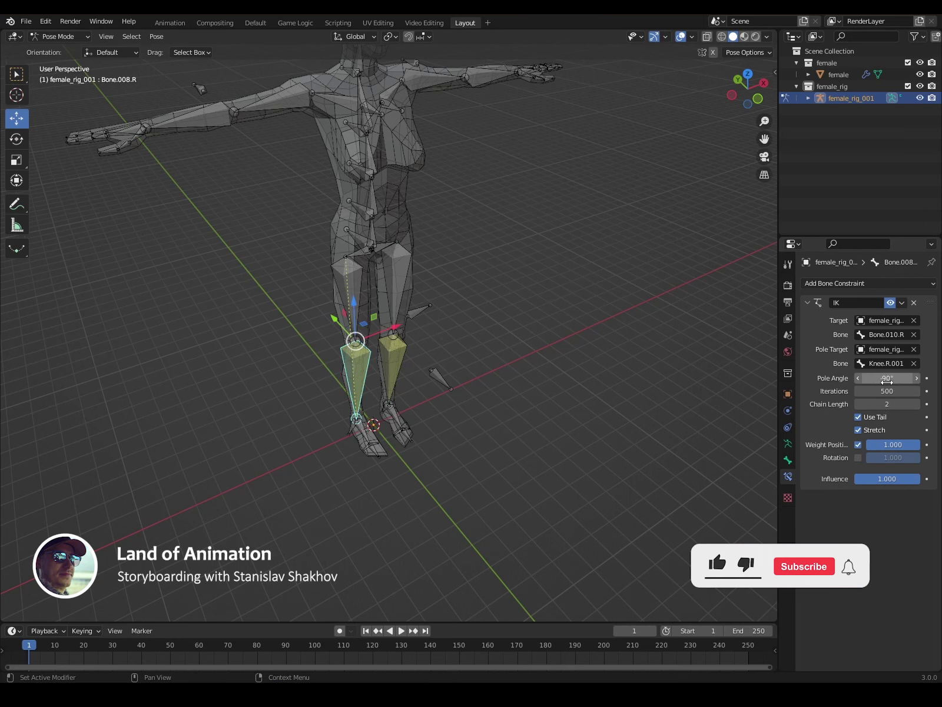
{"action": "mouse_move", "coordinate": [736, 383]}
{"action": "middle_mouse_down"}
{"action": "mouse_move", "coordinate": [682, 418]}
{"action": "mouse_move", "coordinate": [607, 437]}
{"action": "mouse_move", "coordinate": [666, 440]}
{"action": "mouse_move", "coordinate": [657, 436]}
{"action": "middle_mouse_up"}
{"action": "left_click", "coordinate": [895, 380]}
{"action": "key", "text": "Escape"}
{"action": "key", "text": "ctrl+z"}
{"action": "key", "text": "ctrl+z"}
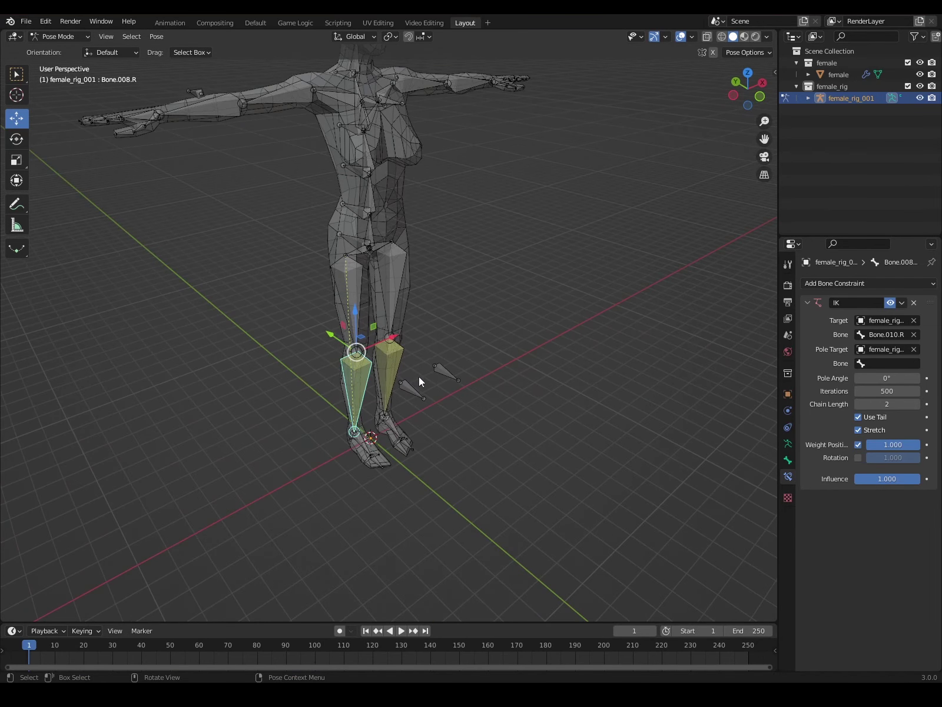
Clear the parent of the Knee.R.001 bone in Edit Mode, then return to Pose Mode.
{"action": "left_click", "coordinate": [404, 383]}
{"action": "scroll", "coordinate": [472, 332], "scroll_direction": "up", "scroll_amount": 2}
{"action": "scroll", "coordinate": [476, 360], "scroll_direction": "up", "scroll_amount": 2}
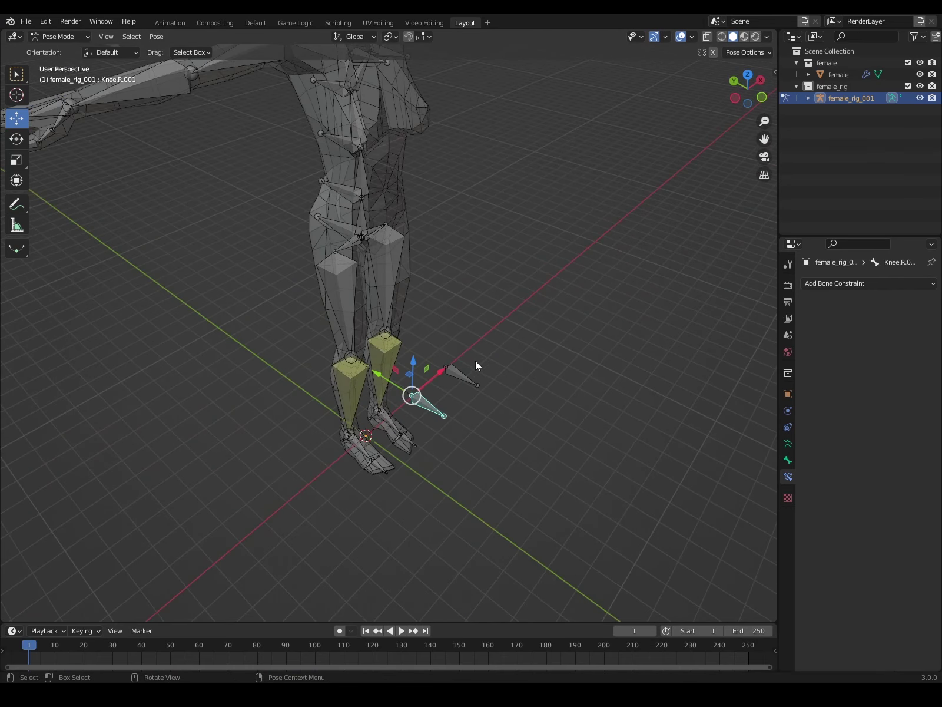
{"action": "mouse_move", "coordinate": [439, 390]}
{"action": "middle_mouse_down"}
{"action": "mouse_move", "coordinate": [427, 399]}
{"action": "mouse_move", "coordinate": [450, 376]}
{"action": "middle_mouse_up"}
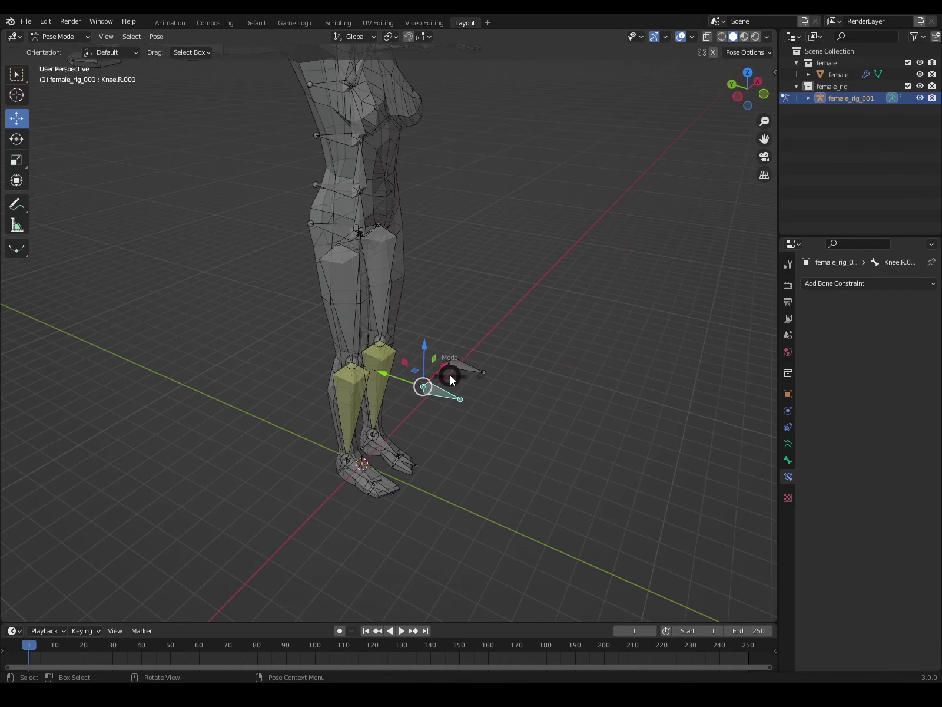
{"action": "key", "text": "ctrl+Tab"}
{"action": "left_click", "coordinate": [530, 380]}
{"action": "left_click", "coordinate": [442, 391]}
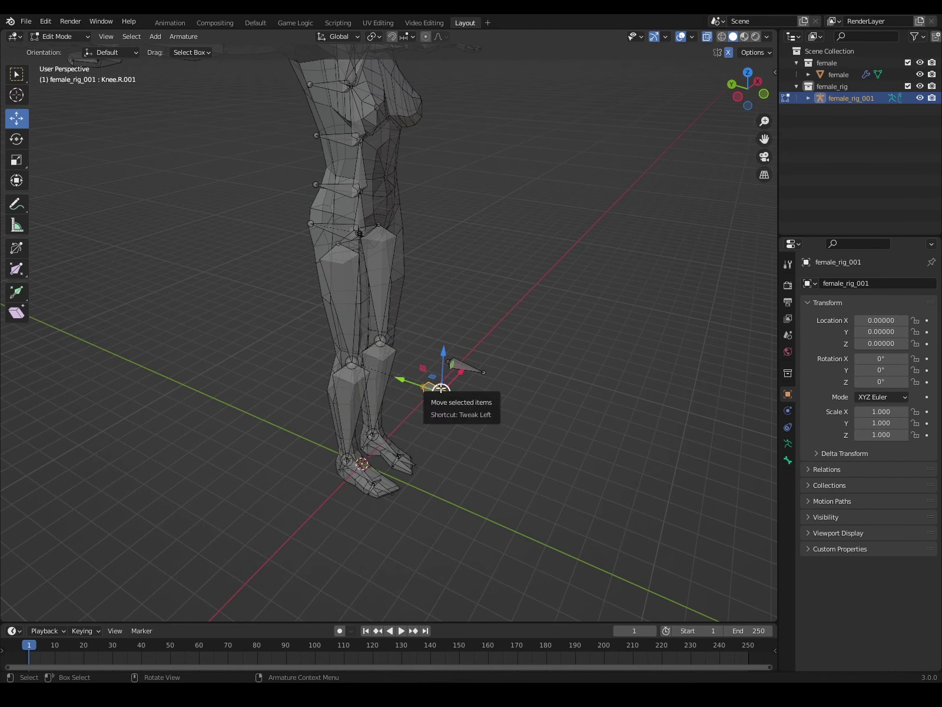
{"action": "key", "text": "alt+p"}
{"action": "key", "text": "alt+p"}
{"action": "left_click", "coordinate": [489, 479]}
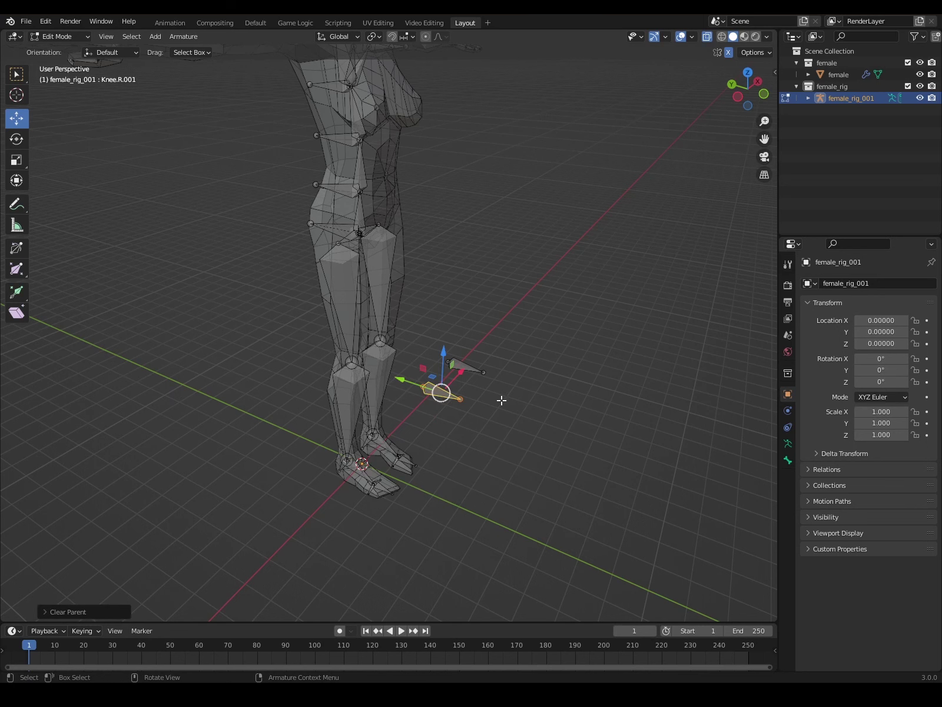
{"action": "key", "text": "ctrl+Tab"}
{"action": "left_click", "coordinate": [497, 439]}
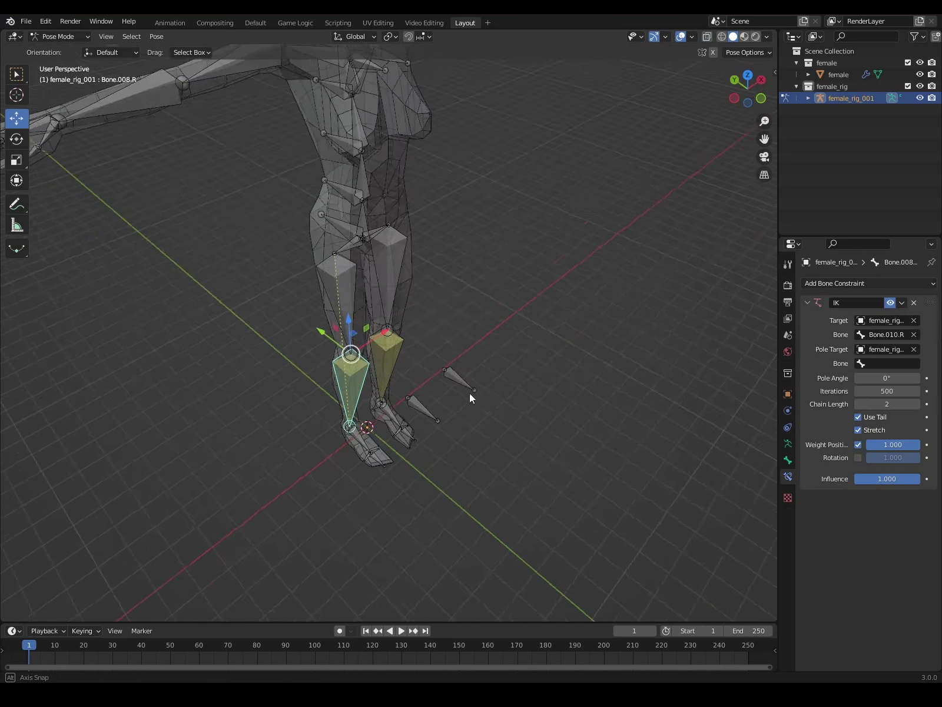
Set Knee.R.001 as the pole bone again and move it forward of the knee.
{"action": "left_click", "coordinate": [885, 363]}
{"action": "type", "text": "k"}
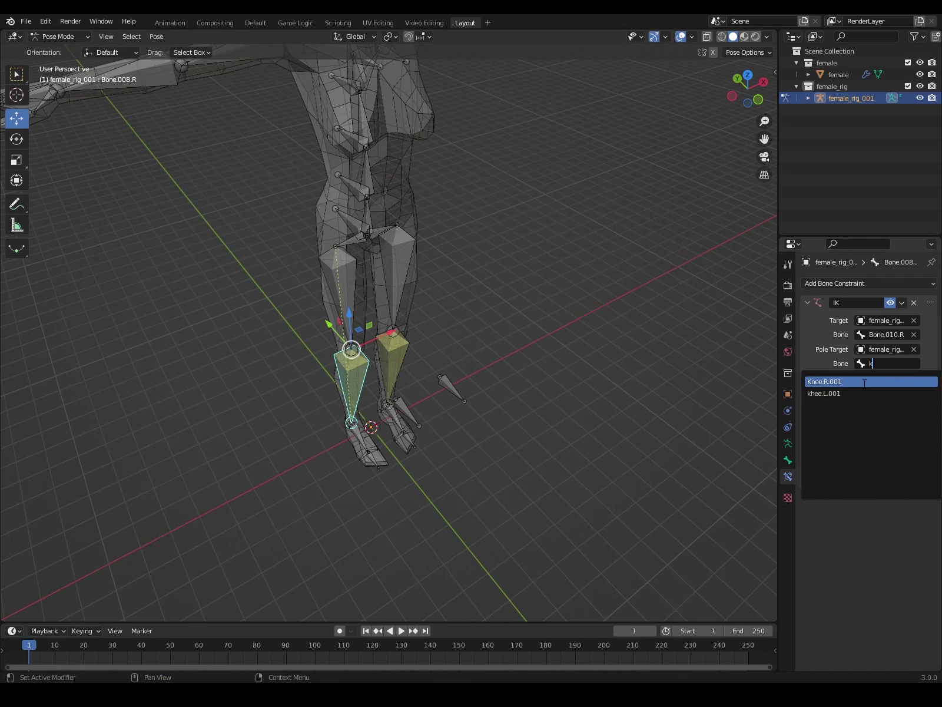
{"action": "left_click", "coordinate": [825, 382]}
{"action": "mouse_move", "coordinate": [719, 406]}
{"action": "middle_mouse_down"}
{"action": "mouse_move", "coordinate": [626, 415]}
{"action": "mouse_move", "coordinate": [382, 397]}
{"action": "mouse_move", "coordinate": [489, 313]}
{"action": "middle_mouse_up"}
{"action": "left_click", "coordinate": [385, 389]}
{"action": "key", "text": "g"}
{"action": "left_click", "coordinate": [353, 424]}
Set the right shin IK pole angle to 180° and save the file.
{"action": "left_click", "coordinate": [342, 406]}
{"action": "middle_click_drag", "start_coordinate": [341, 406], "coordinate": [520, 329]}
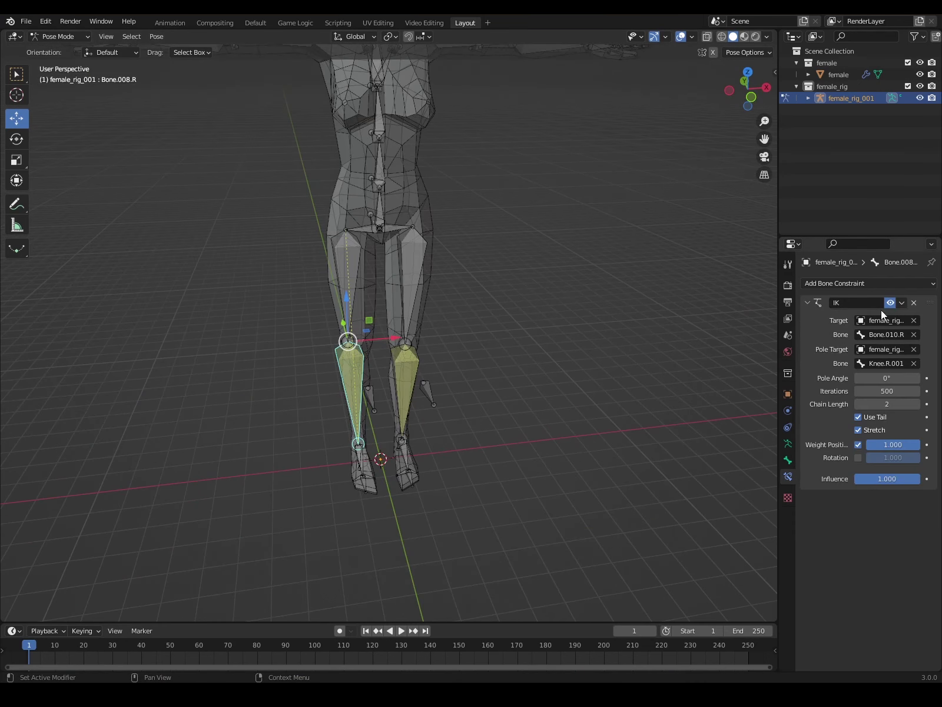
{"action": "key", "text": "Return"}
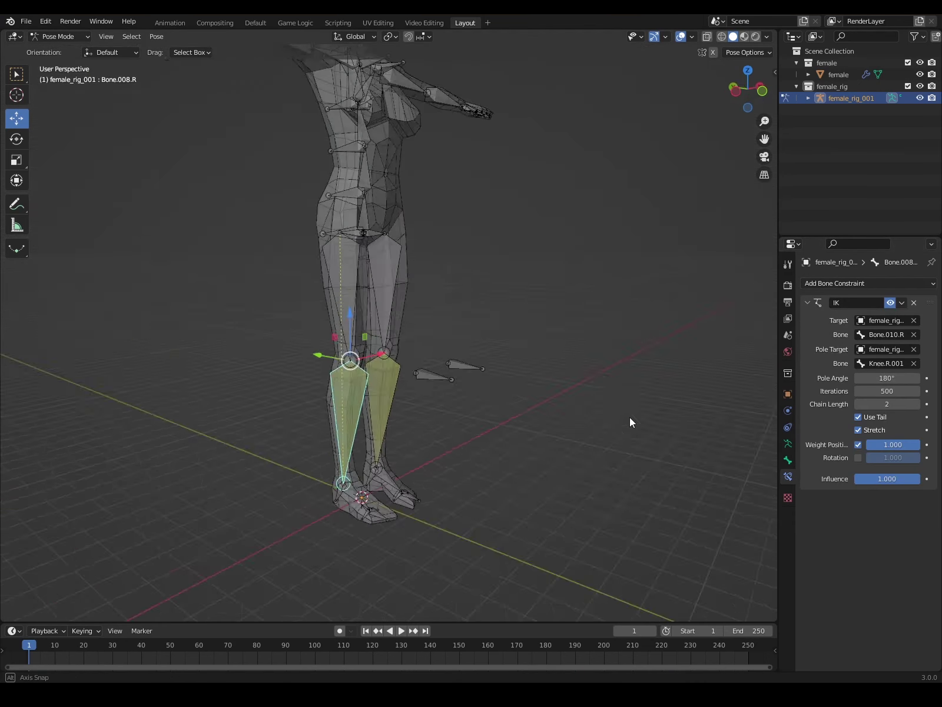
{"action": "middle_click_drag", "start_coordinate": [630, 417], "coordinate": [657, 429]}
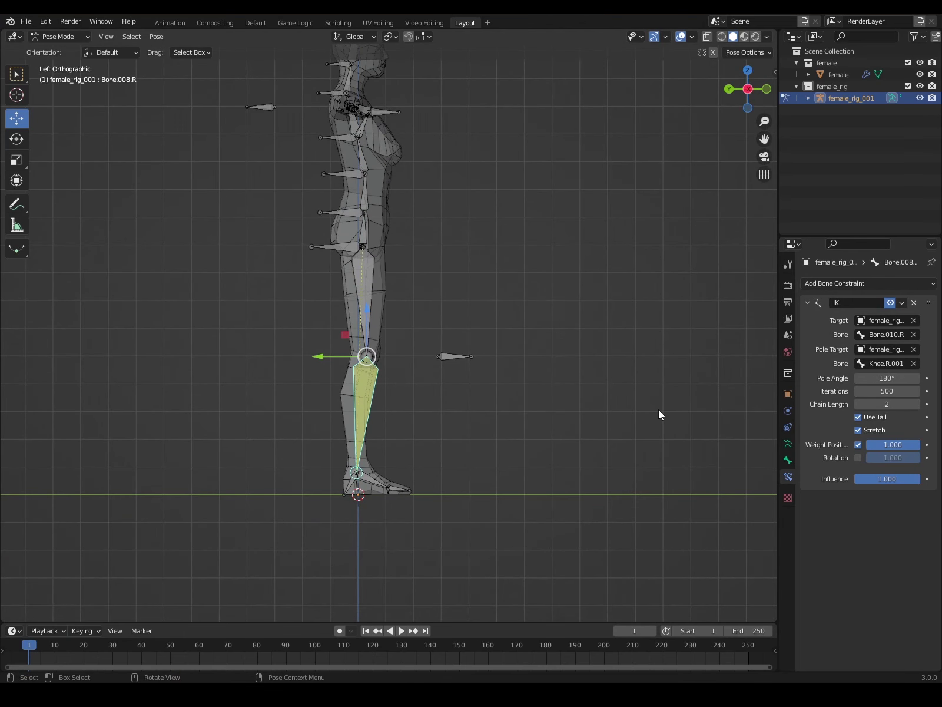
{"action": "mouse_move", "coordinate": [658, 415]}
{"action": "middle_mouse_down"}
{"action": "mouse_move", "coordinate": [501, 345]}
{"action": "mouse_move", "coordinate": [528, 322]}
{"action": "mouse_move", "coordinate": [536, 292]}
{"action": "mouse_move", "coordinate": [515, 302]}
{"action": "mouse_move", "coordinate": [545, 277]}
{"action": "mouse_move", "coordinate": [597, 267]}
{"action": "mouse_move", "coordinate": [413, 305]}
{"action": "mouse_move", "coordinate": [437, 286]}
{"action": "mouse_move", "coordinate": [448, 353]}
{"action": "mouse_move", "coordinate": [465, 332]}
{"action": "mouse_move", "coordinate": [391, 435]}
{"action": "mouse_move", "coordinate": [391, 316]}
{"action": "mouse_move", "coordinate": [453, 275]}
{"action": "mouse_move", "coordinate": [389, 329]}
{"action": "mouse_move", "coordinate": [423, 330]}
{"action": "mouse_move", "coordinate": [417, 276]}
{"action": "middle_mouse_up"}
{"action": "key", "text": "ctrl+s"}
{"action": "left_click", "coordinate": [414, 305]}
{"action": "scroll", "coordinate": [417, 275], "scroll_direction": "up", "scroll_amount": 3}
{"action": "middle_click_drag", "start_coordinate": [486, 261], "coordinate": [481, 297]}
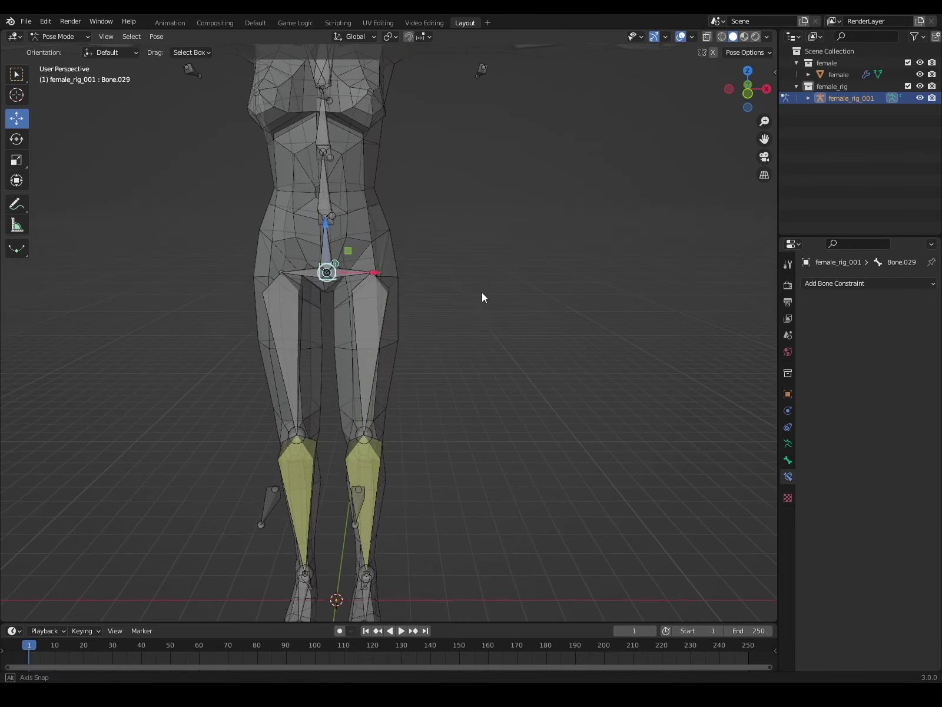
{"action": "scroll", "coordinate": [481, 293], "scroll_direction": "down", "scroll_amount": 3}
{"action": "key", "text": "g"}
{"action": "left_click", "coordinate": [383, 460]}
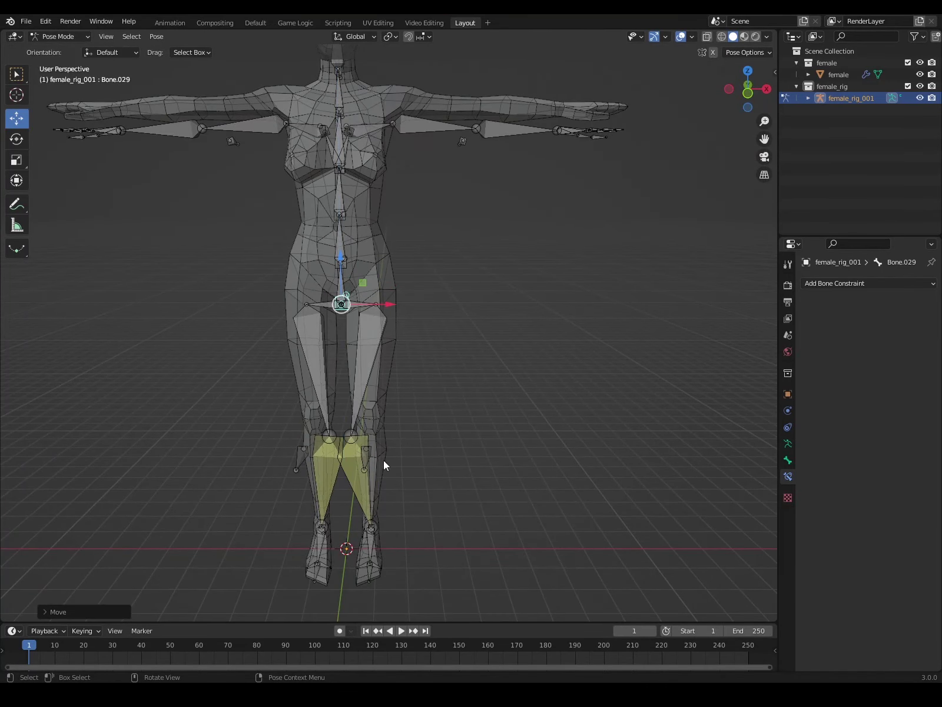
{"action": "key", "text": "g"}
{"action": "left_click", "coordinate": [435, 446]}
{"action": "left_click", "coordinate": [301, 456]}
{"action": "key", "text": "g"}
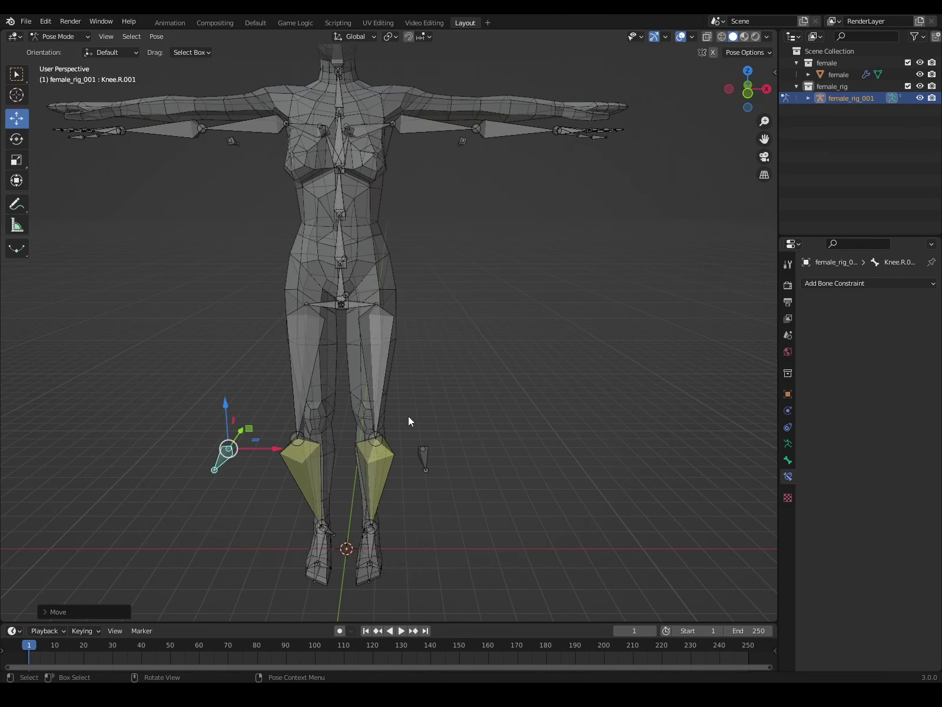
{"action": "scroll", "coordinate": [469, 382], "scroll_direction": "down", "scroll_amount": 1}
{"action": "scroll", "coordinate": [480, 320], "scroll_direction": "down", "scroll_amount": 2}
{"action": "scroll", "coordinate": [480, 319], "scroll_direction": "down", "scroll_amount": 1}
{"action": "key", "text": "a"}
{"action": "left_click", "coordinate": [156, 36]}
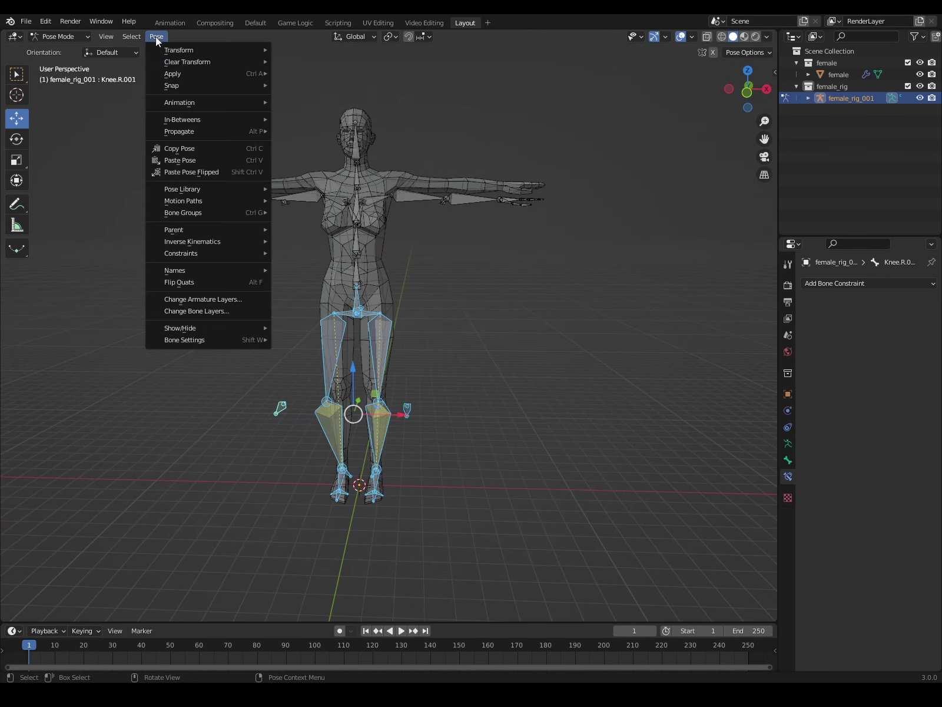
{"action": "left_click", "coordinate": [348, 59]}
{"action": "key", "text": "alt+a"}
{"action": "key", "text": "KP_1"}
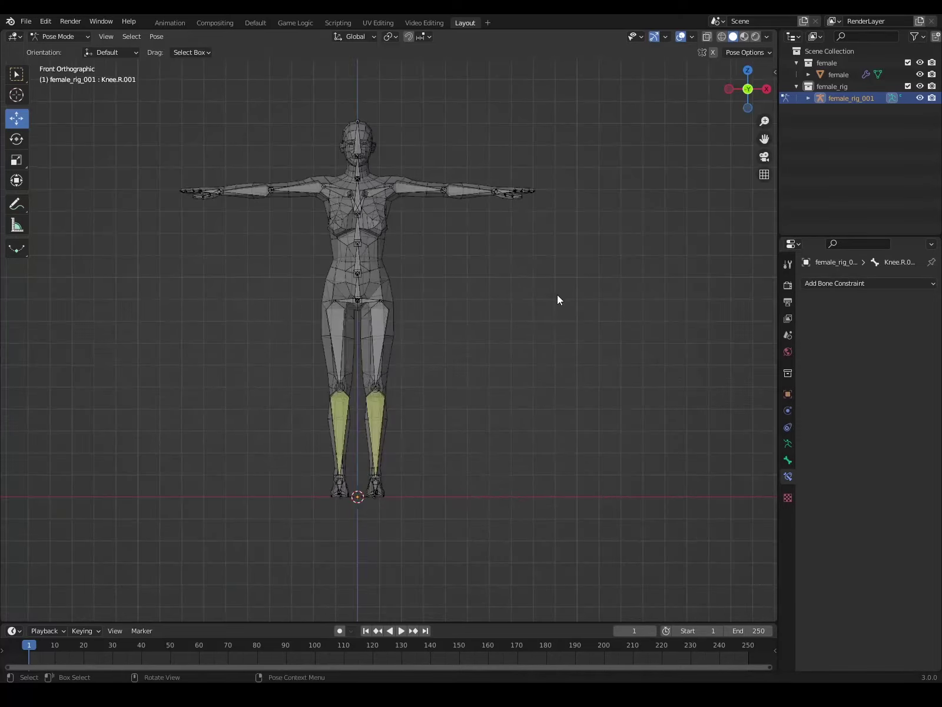
{"action": "scroll", "coordinate": [557, 299], "scroll_direction": "up", "scroll_amount": 2}
{"action": "mouse_move", "coordinate": [555, 286]}
{"action": "middle_mouse_down"}
{"action": "mouse_move", "coordinate": [564, 259]}
{"action": "mouse_move", "coordinate": [507, 290]}
{"action": "mouse_move", "coordinate": [615, 276]}
{"action": "mouse_move", "coordinate": [550, 304]}
{"action": "mouse_move", "coordinate": [545, 331]}
{"action": "mouse_move", "coordinate": [584, 323]}
{"action": "mouse_move", "coordinate": [559, 299]}
{"action": "middle_mouse_up"}
{"action": "key", "text": "KP_3"}
In Pose Mode, select the left forearm bone and then the left hand bone.
{"action": "key", "text": "ctrl+Tab"}
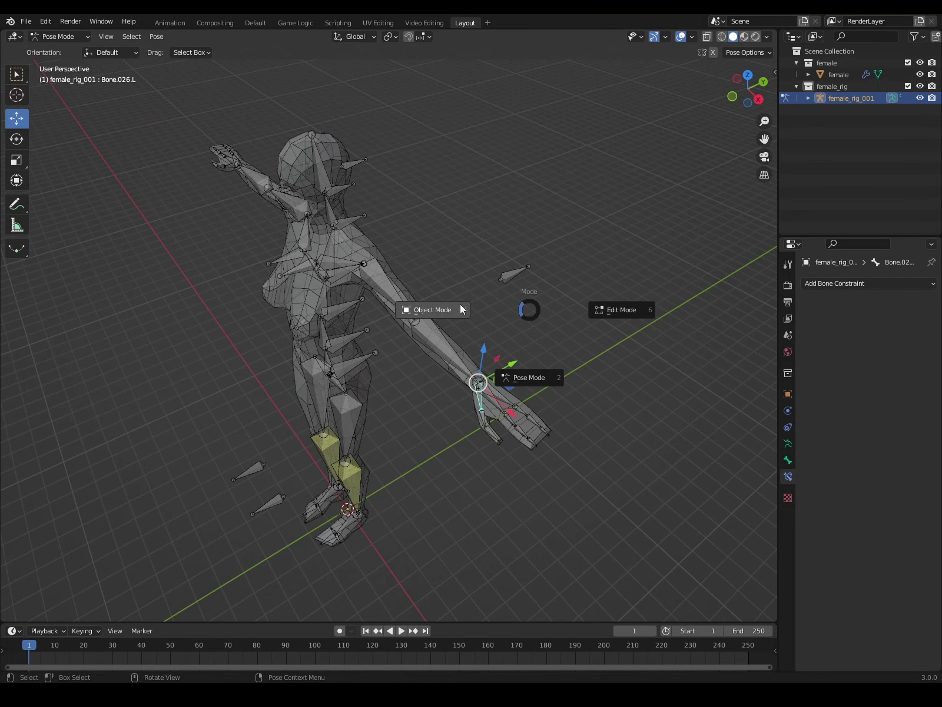
{"action": "left_click", "coordinate": [497, 352]}
{"action": "scroll", "coordinate": [554, 287], "scroll_direction": "up", "scroll_amount": 2}
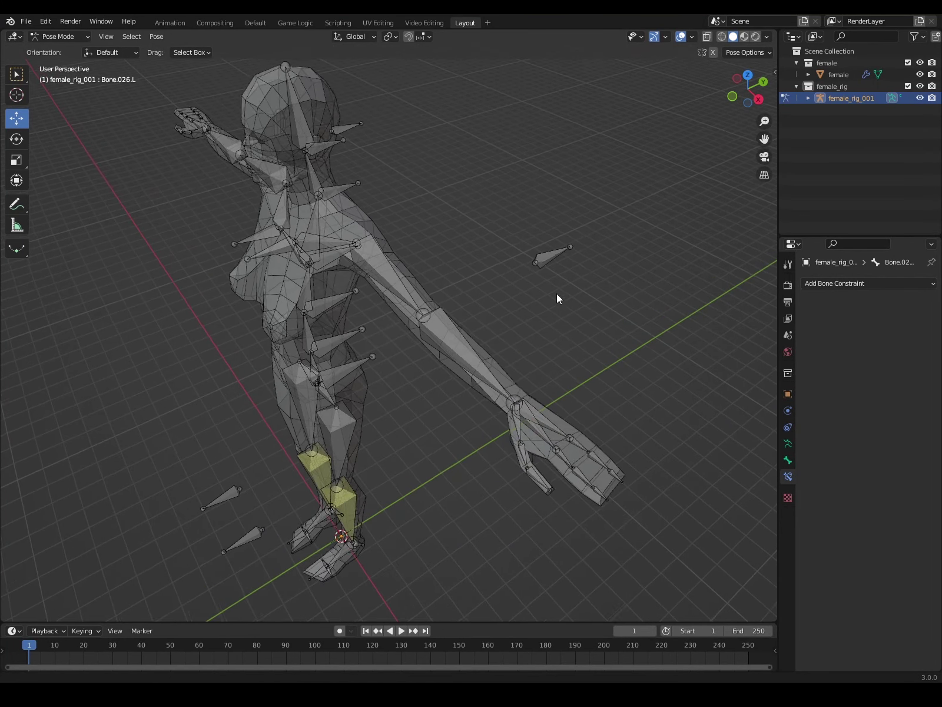
{"action": "left_click", "coordinate": [523, 365]}
{"action": "mouse_move", "coordinate": [538, 340]}
{"action": "middle_mouse_down"}
{"action": "mouse_move", "coordinate": [640, 267]}
{"action": "mouse_move", "coordinate": [596, 267]}
{"action": "mouse_move", "coordinate": [585, 296]}
{"action": "middle_mouse_up"}
{"action": "left_click", "coordinate": [597, 307]}
In Edit Mode, extrude a small new bone from the left wrist along the Y axis.
{"action": "key", "text": "ctrl+Tab"}
{"action": "left_click", "coordinate": [659, 300]}
{"action": "mouse_move", "coordinate": [456, 380]}
{"action": "middle_mouse_down"}
{"action": "mouse_move", "coordinate": [496, 328]}
{"action": "mouse_move", "coordinate": [483, 301]}
{"action": "mouse_move", "coordinate": [557, 346]}
{"action": "middle_mouse_up"}
{"action": "scroll", "coordinate": [513, 295], "scroll_direction": "up", "scroll_amount": 2}
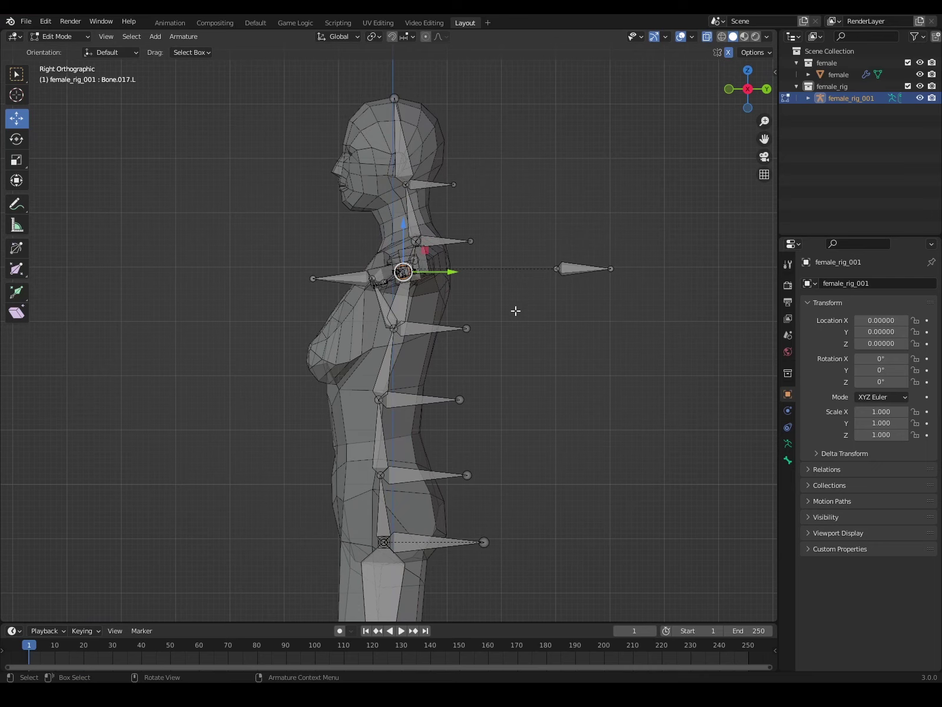
{"action": "mouse_move", "coordinate": [516, 310]}
{"action": "middle_mouse_down"}
{"action": "mouse_move", "coordinate": [659, 394]}
{"action": "mouse_move", "coordinate": [647, 379]}
{"action": "mouse_move", "coordinate": [560, 347]}
{"action": "mouse_move", "coordinate": [597, 261]}
{"action": "mouse_move", "coordinate": [488, 320]}
{"action": "middle_mouse_up"}
{"action": "key", "text": "e"}
{"action": "key", "text": "x"}
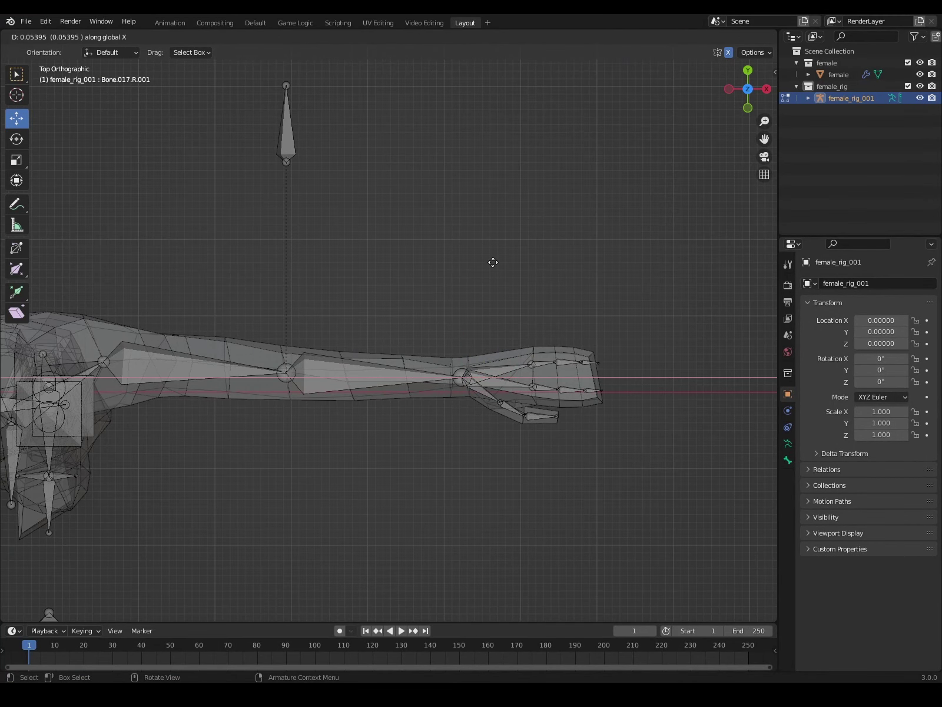
{"action": "key", "text": "y"}
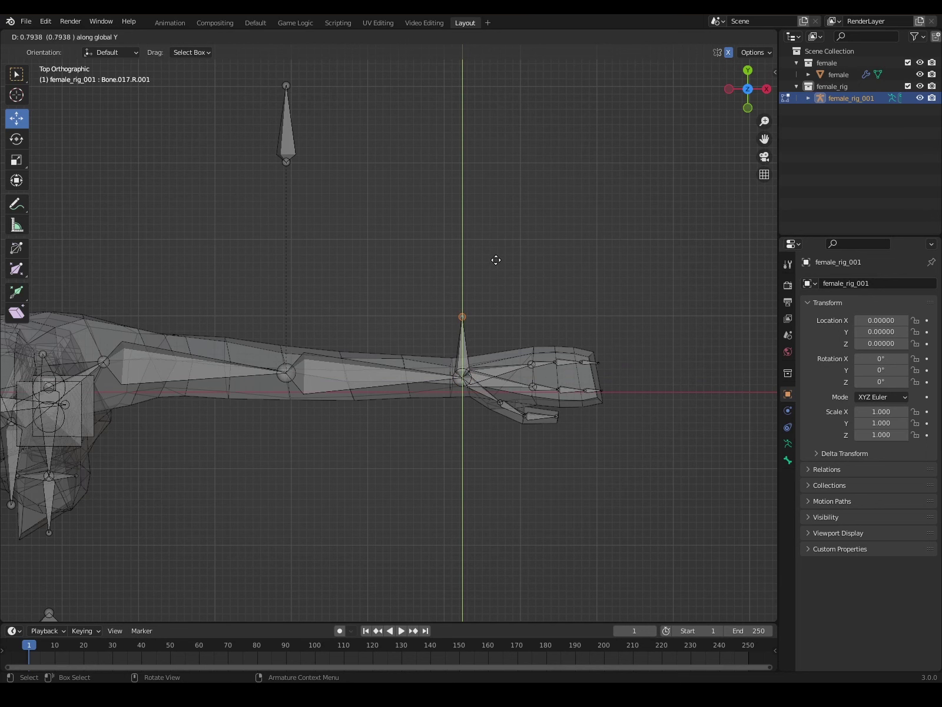
{"action": "left_click", "coordinate": [495, 260]}
Raise the new wrist bone's tip vertically along Z and return the rig to Pose Mode.
{"action": "mouse_move", "coordinate": [495, 260]}
{"action": "middle_mouse_down"}
{"action": "mouse_move", "coordinate": [553, 225]}
{"action": "mouse_move", "coordinate": [463, 204]}
{"action": "middle_mouse_up"}
{"action": "key", "text": "g"}
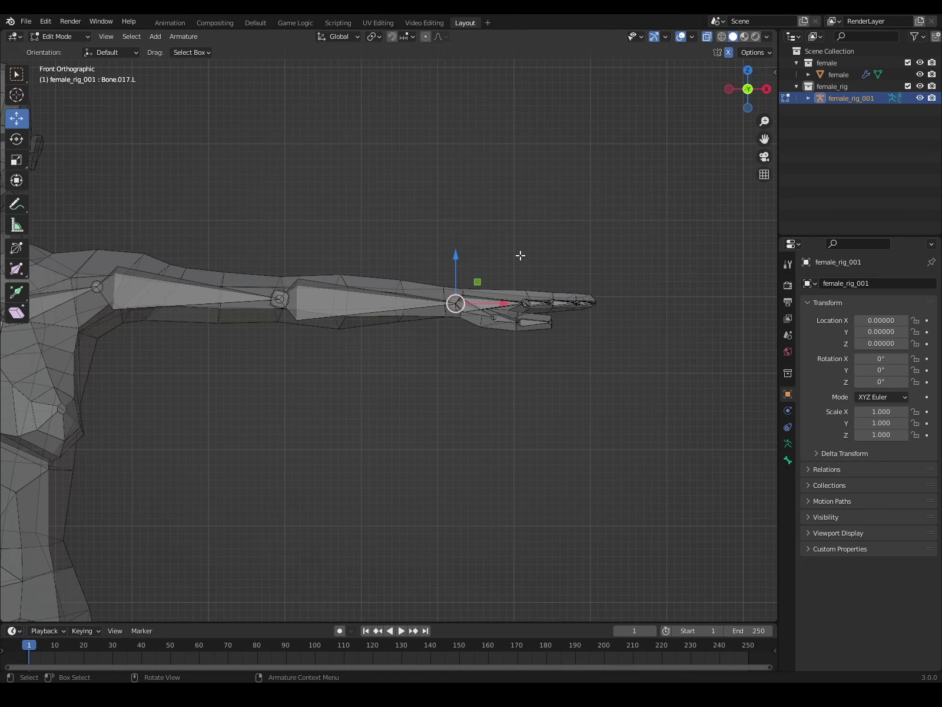
{"action": "left_click", "coordinate": [521, 205]}
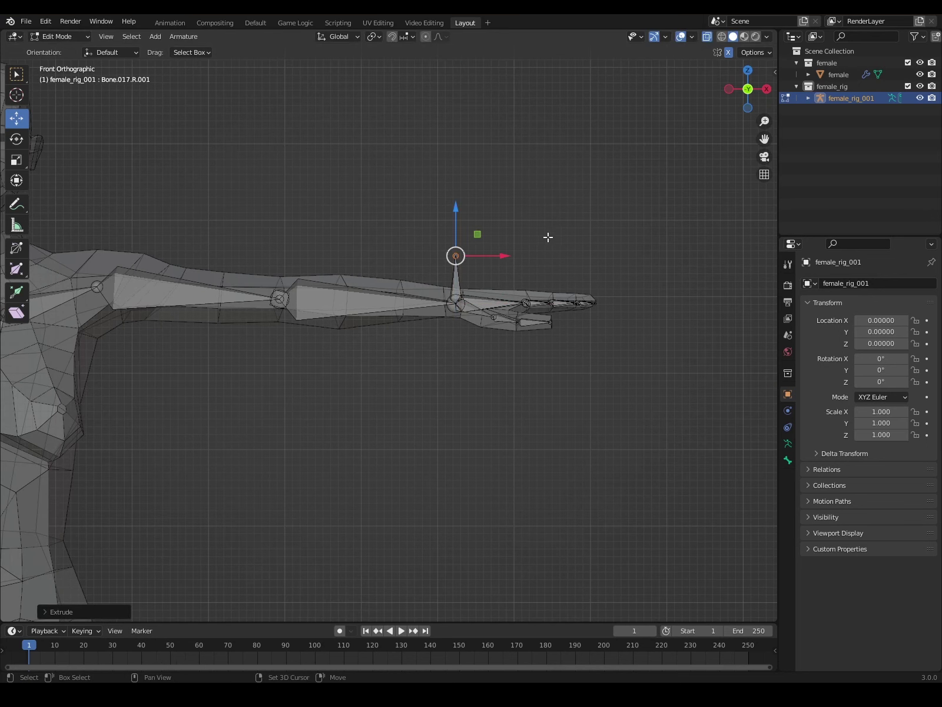
{"action": "middle_click_drag", "start_coordinate": [547, 236], "coordinate": [578, 233], "text": "shift"}
{"action": "scroll", "coordinate": [474, 245], "scroll_direction": "down", "scroll_amount": 2}
{"action": "key", "text": "e"}
{"action": "key", "text": "z"}
{"action": "left_click", "coordinate": [474, 245]}
{"action": "middle_click_drag", "start_coordinate": [474, 245], "coordinate": [587, 232]}
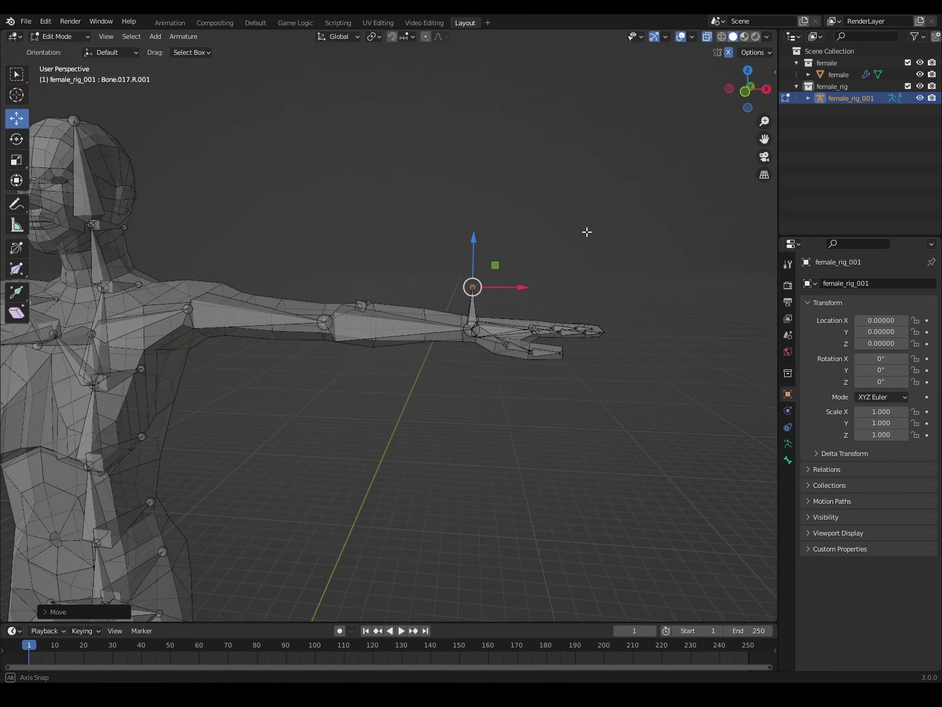
{"action": "key", "text": "ctrl+Tab"}
{"action": "left_click", "coordinate": [592, 291]}
Add an Inverse Kinematics constraint to the left forearm bone Bone.017.L.
{"action": "left_click", "coordinate": [444, 314]}
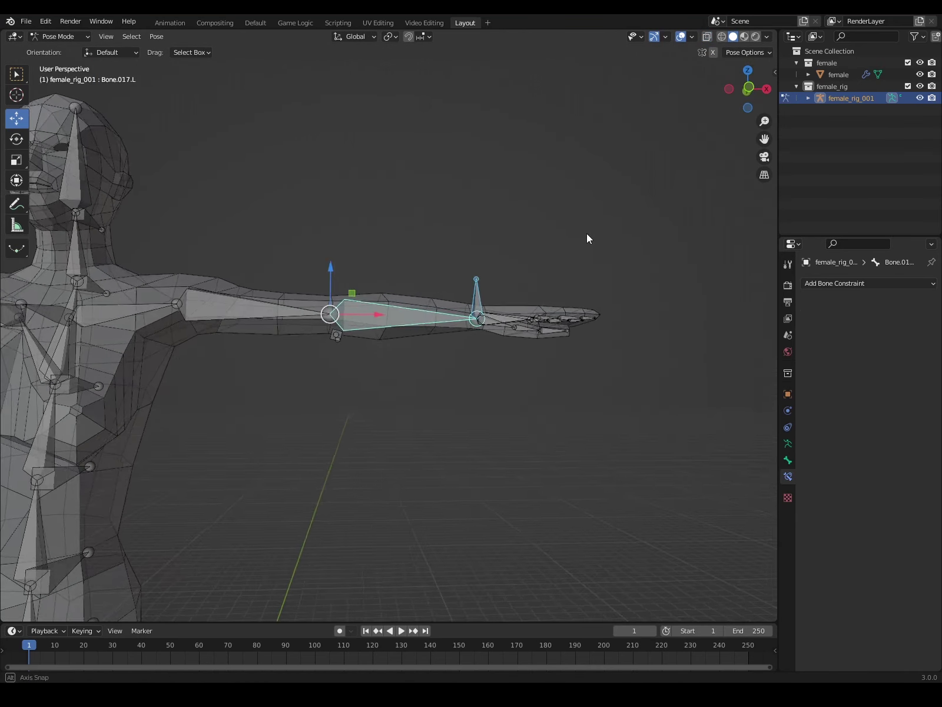
{"action": "key", "text": "KP_1"}
{"action": "key", "text": "shift+ctrl+c"}
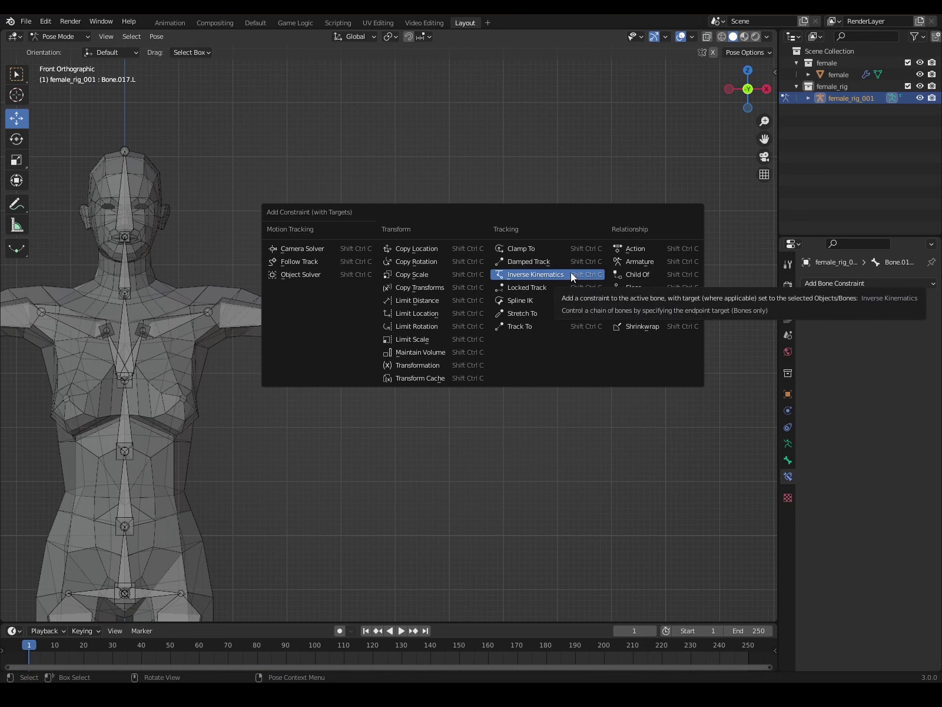
{"action": "left_click", "coordinate": [570, 272]}
In Edit Mode, clear the parent of the new wrist target bone so it is detached.
{"action": "scroll", "coordinate": [572, 266], "scroll_direction": "down", "scroll_amount": 1}
{"action": "scroll", "coordinate": [615, 245], "scroll_direction": "down", "scroll_amount": 2}
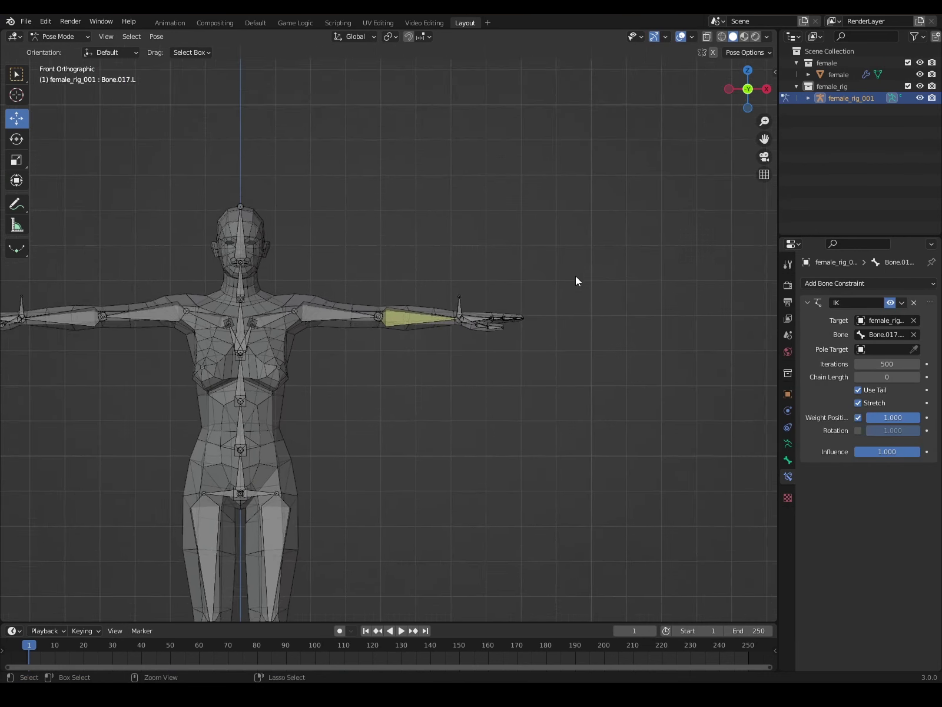
{"action": "scroll", "coordinate": [576, 276], "scroll_direction": "down", "scroll_amount": 2}
{"action": "left_click", "coordinate": [505, 319]}
{"action": "middle_click_drag", "start_coordinate": [510, 312], "coordinate": [557, 262]}
{"action": "key", "text": "ctrl+Tab"}
{"action": "left_click", "coordinate": [653, 262]}
{"action": "key", "text": "KP_1"}
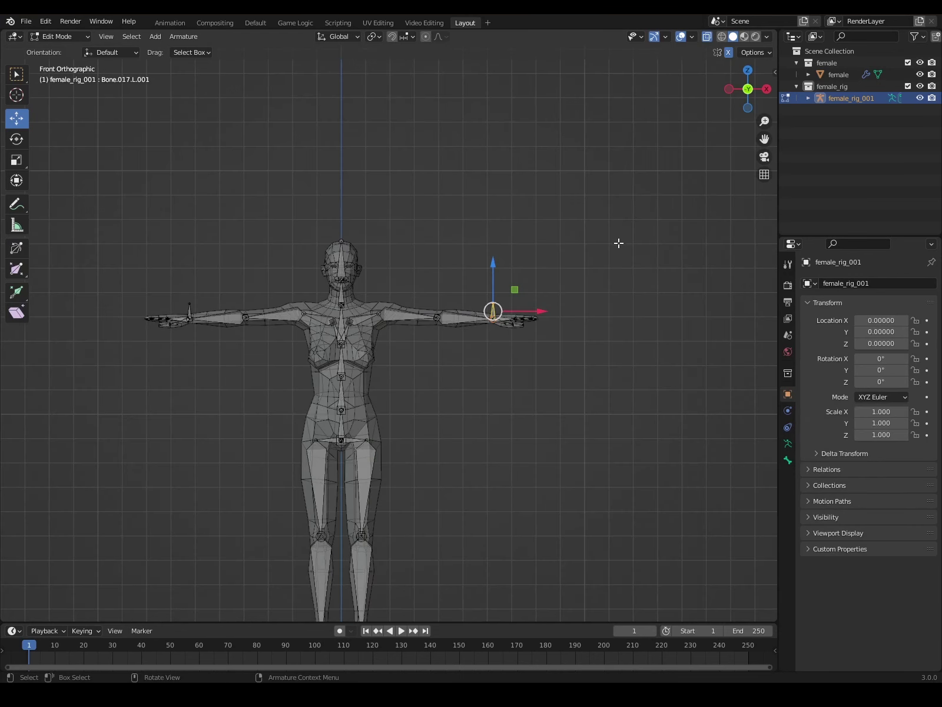
{"action": "scroll", "coordinate": [624, 230], "scroll_direction": "up", "scroll_amount": 2}
{"action": "scroll", "coordinate": [605, 240], "scroll_direction": "up", "scroll_amount": 2}
{"action": "key", "text": "alt+p"}
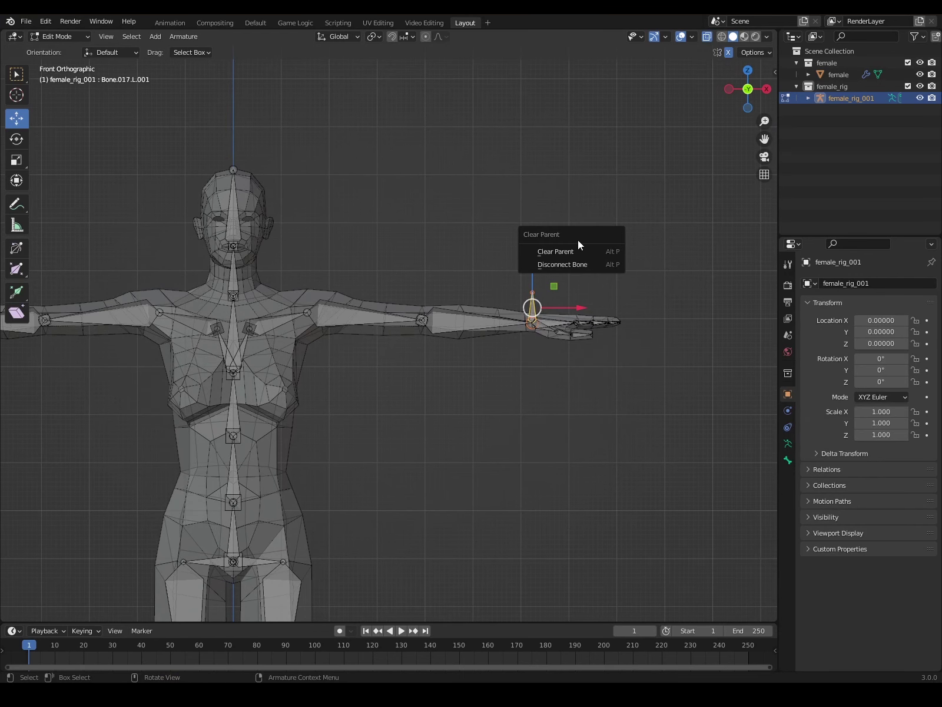
{"action": "left_click", "coordinate": [580, 252]}
{"action": "left_click", "coordinate": [549, 290]}
In Pose Mode, set the forearm's IK chain length to 2.
{"action": "key", "text": "ctrl+Tab"}
{"action": "left_click", "coordinate": [537, 317]}
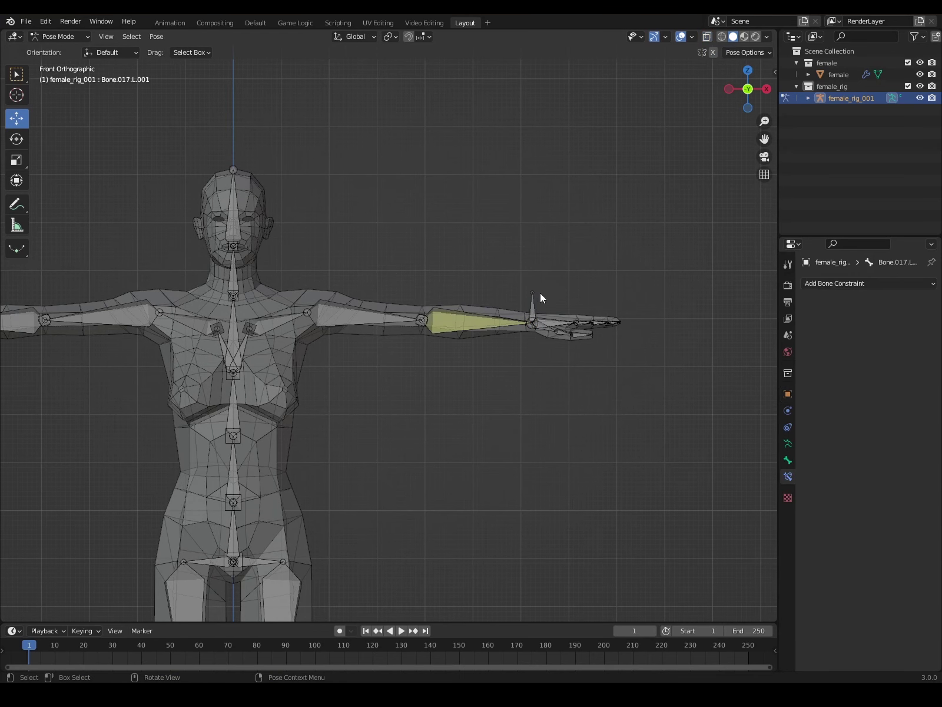
{"action": "mouse_move", "coordinate": [570, 323]}
{"action": "left_mouse_down"}
{"action": "mouse_move", "coordinate": [498, 323]}
{"action": "mouse_move", "coordinate": [414, 343]}
{"action": "left_mouse_up"}
{"action": "scroll", "coordinate": [494, 298], "scroll_direction": "down", "scroll_amount": 3}
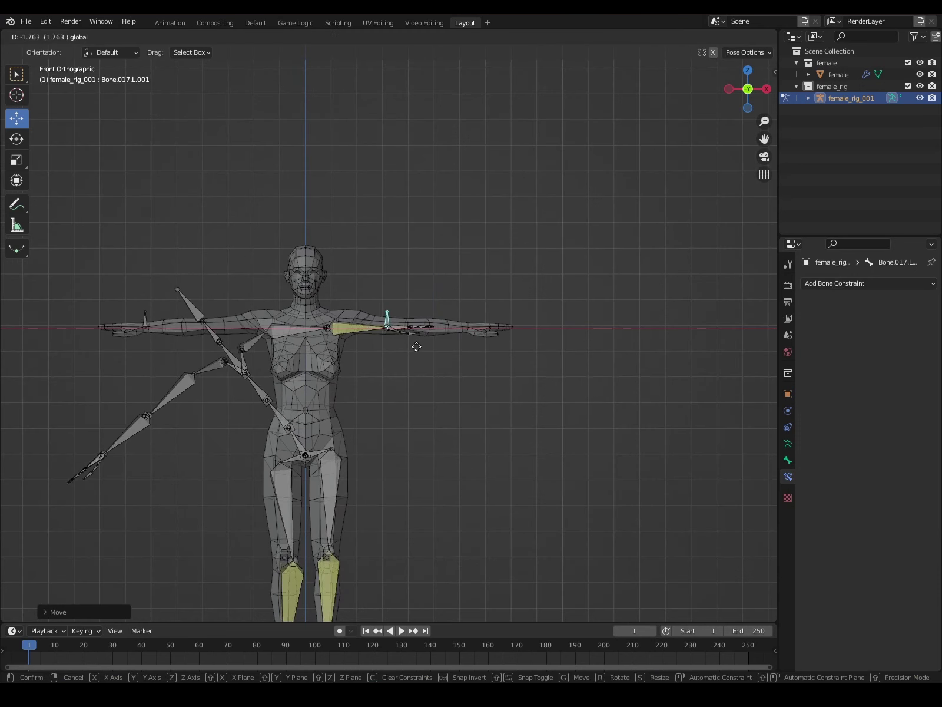
{"action": "scroll", "coordinate": [511, 224], "scroll_direction": "up", "scroll_amount": 1}
{"action": "middle_click_drag", "start_coordinate": [511, 224], "coordinate": [532, 204], "text": "shift"}
{"action": "left_click", "coordinate": [386, 278], "text": "shift"}
{"action": "left_click", "coordinate": [869, 284]}
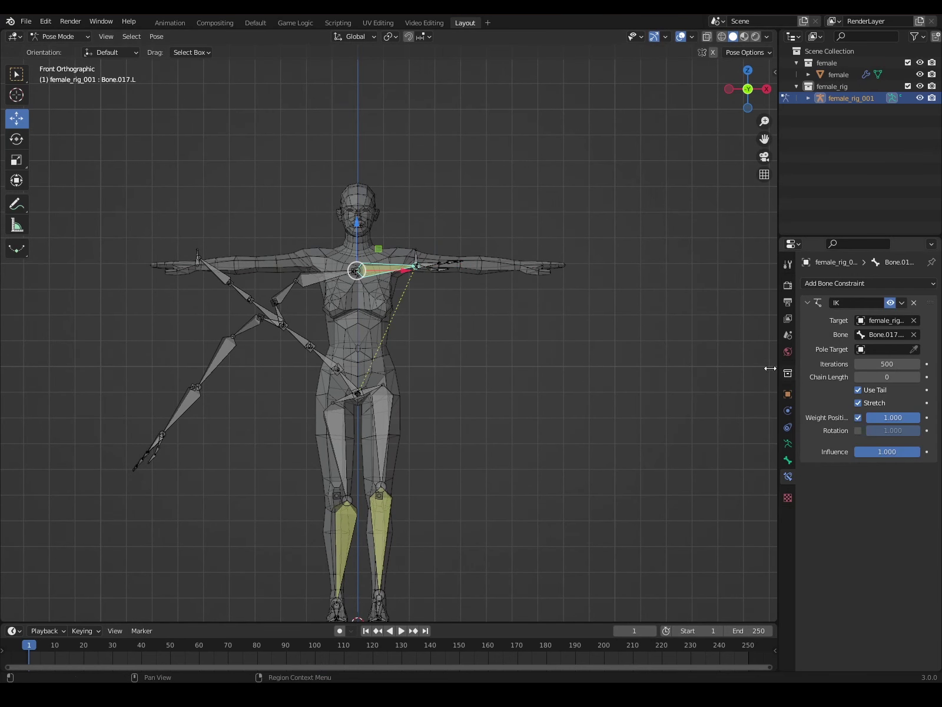
{"action": "type", "text": "2"}
{"action": "key", "text": "Return"}
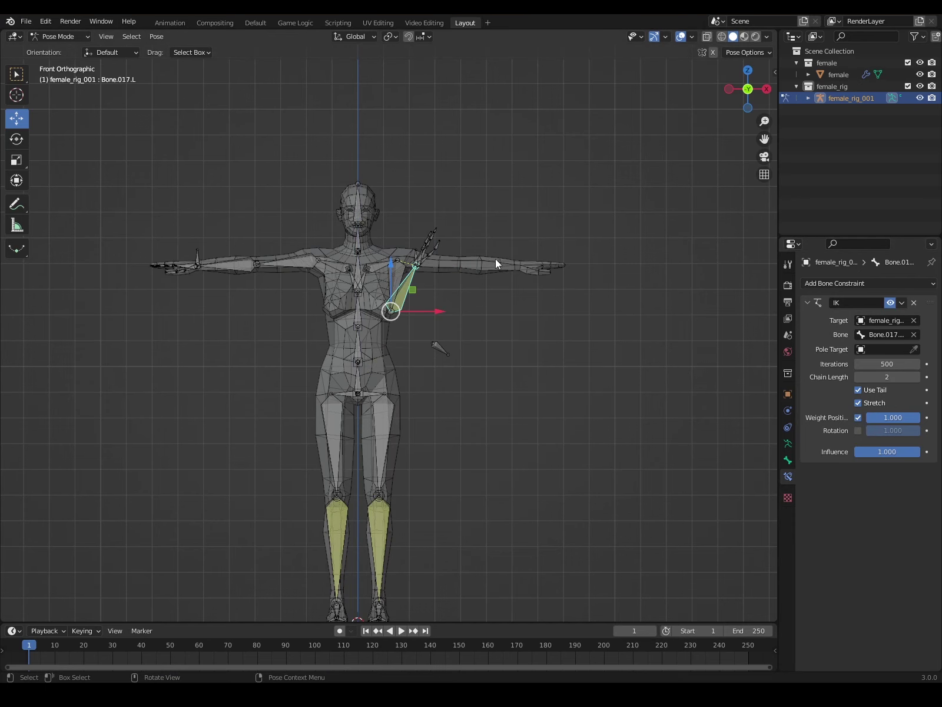
{"action": "mouse_move", "coordinate": [495, 258]}
{"action": "middle_mouse_down"}
{"action": "mouse_move", "coordinate": [531, 317]}
{"action": "mouse_move", "coordinate": [514, 275]}
{"action": "mouse_move", "coordinate": [425, 242]}
{"action": "middle_mouse_up"}
Clear all pose transforms, then move the wrist target to test the IK arm.
{"action": "left_click", "coordinate": [425, 244]}
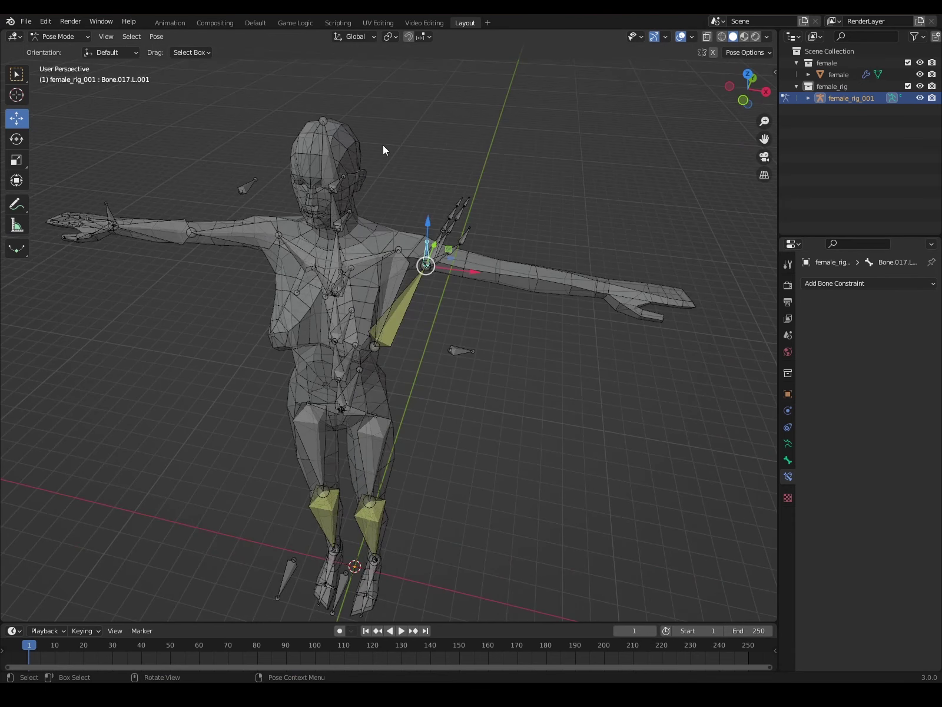
{"action": "left_click", "coordinate": [156, 36]}
{"action": "left_click", "coordinate": [359, 59]}
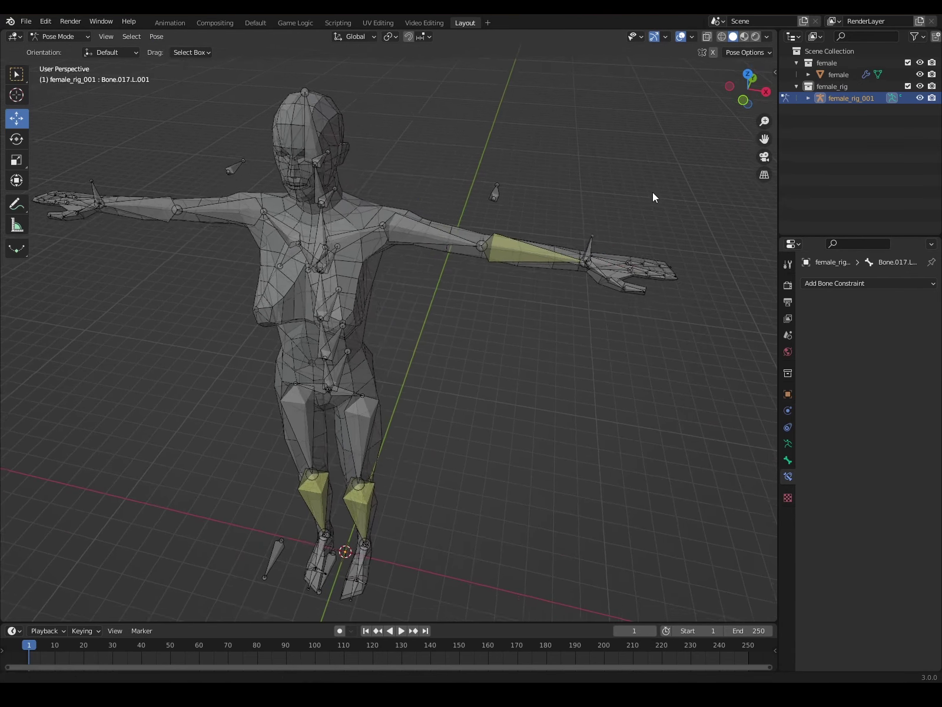
{"action": "mouse_move", "coordinate": [653, 192]}
{"action": "middle_mouse_down"}
{"action": "mouse_move", "coordinate": [666, 181]}
{"action": "mouse_move", "coordinate": [582, 235]}
{"action": "middle_mouse_up"}
{"action": "left_click_drag", "start_coordinate": [549, 324], "coordinate": [523, 288]}
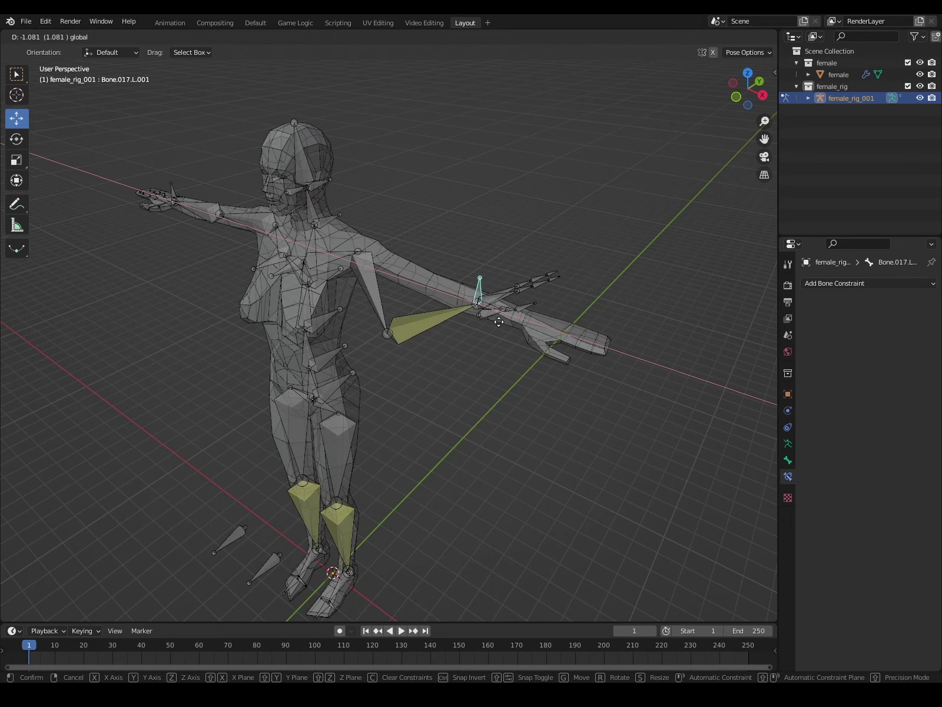
{"action": "mouse_move", "coordinate": [523, 288]}
{"action": "middle_mouse_down"}
{"action": "mouse_move", "coordinate": [587, 348]}
{"action": "mouse_move", "coordinate": [595, 370]}
{"action": "mouse_move", "coordinate": [595, 345]}
{"action": "mouse_move", "coordinate": [597, 353]}
{"action": "middle_mouse_up"}
Nudge the left elbow joint slightly in Edit Mode and check the arm bend in Pose Mode.
{"action": "key", "text": "ctrl+Tab"}
{"action": "left_click", "coordinate": [683, 353]}
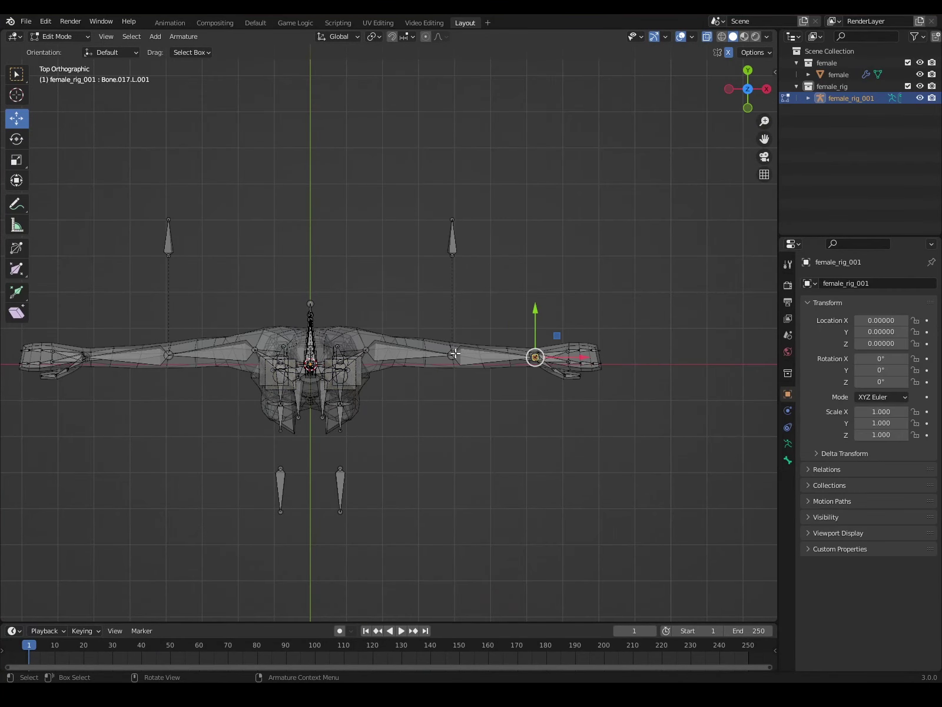
{"action": "scroll", "coordinate": [501, 277], "scroll_direction": "up", "scroll_amount": 1}
{"action": "left_click", "coordinate": [463, 357]}
{"action": "left_click_drag", "start_coordinate": [462, 320], "coordinate": [463, 317]}
{"action": "scroll", "coordinate": [621, 280], "scroll_direction": "up", "scroll_amount": 1}
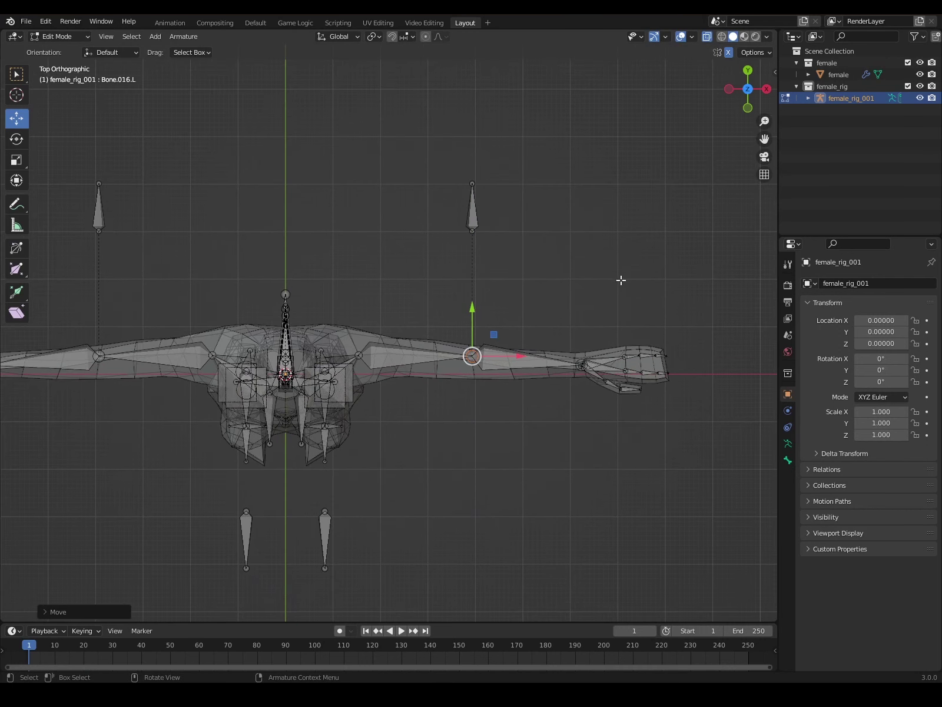
{"action": "key", "text": "ctrl+Tab"}
{"action": "left_click", "coordinate": [612, 337]}
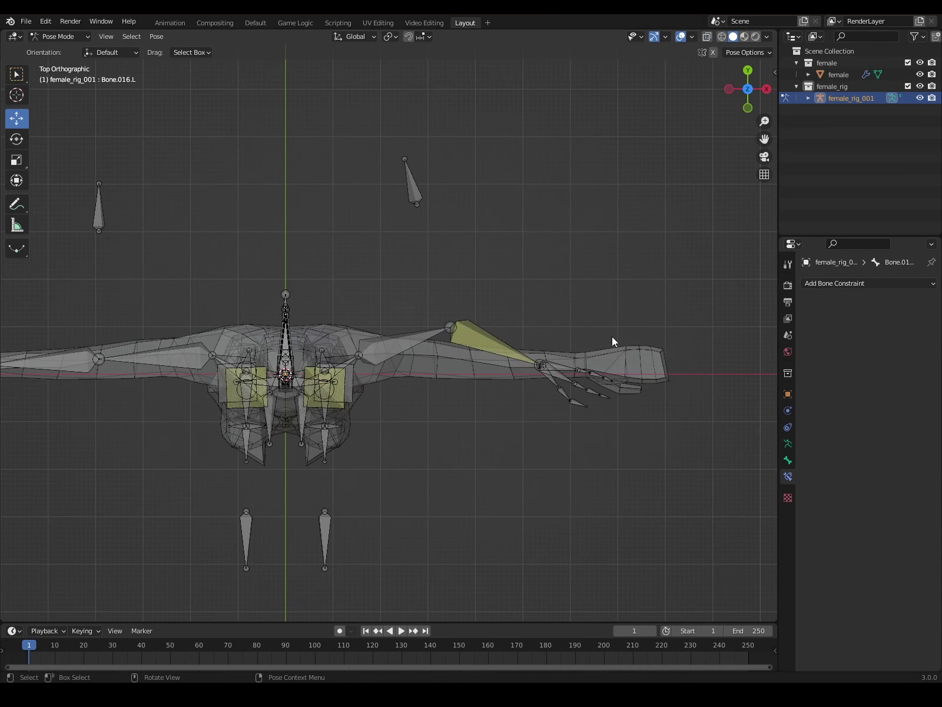
{"action": "middle_click_drag", "start_coordinate": [612, 336], "coordinate": [650, 190]}
{"action": "key", "text": "KP_1"}
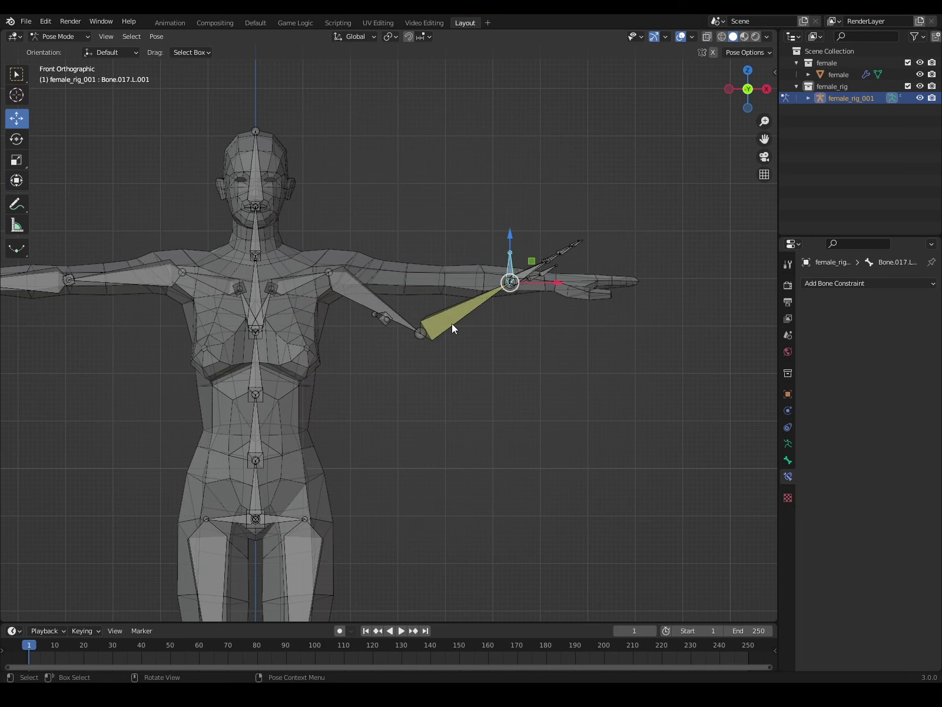
{"action": "key", "text": "Tab"}
{"action": "scroll", "coordinate": [446, 306], "scroll_direction": "up", "scroll_amount": 3}
In Edit Mode, raise the left elbow joint slightly along Z.
{"action": "scroll", "coordinate": [446, 306], "scroll_direction": "up", "scroll_amount": 2}
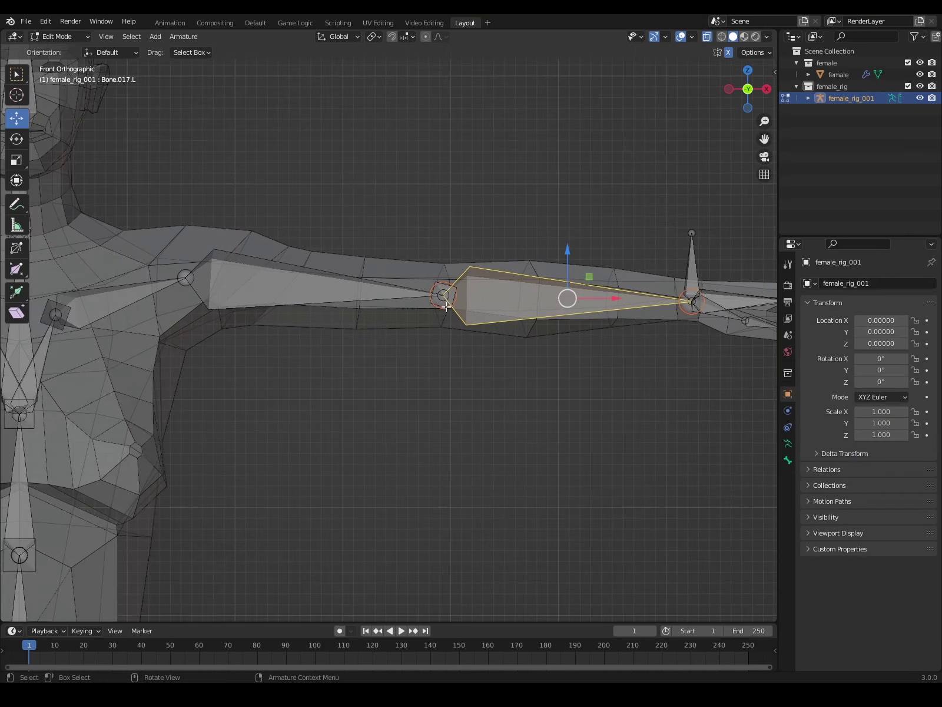
{"action": "left_click", "coordinate": [445, 305]}
{"action": "key", "text": "g"}
{"action": "key", "text": "z"}
{"action": "key", "text": "Escape"}
{"action": "key", "text": "g"}
{"action": "key", "text": "z"}
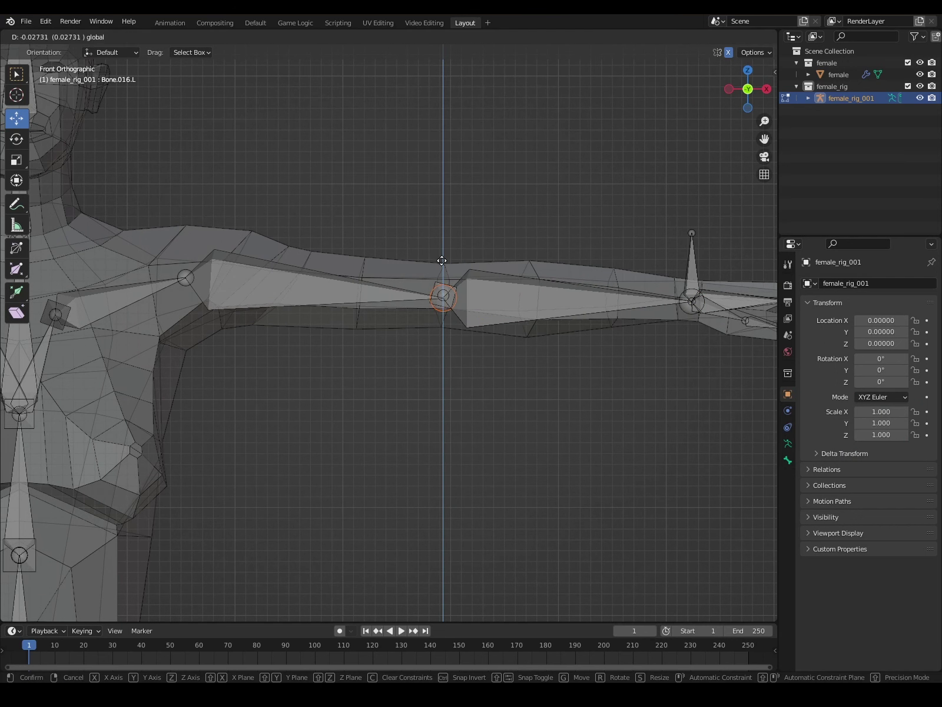
{"action": "key", "text": "Escape"}
{"action": "scroll", "coordinate": [583, 292], "scroll_direction": "down", "scroll_amount": 3}
{"action": "key", "text": "Tab"}
Toggle between Pose and Edit Mode to check the elbow bend.
{"action": "key", "text": "Tab"}
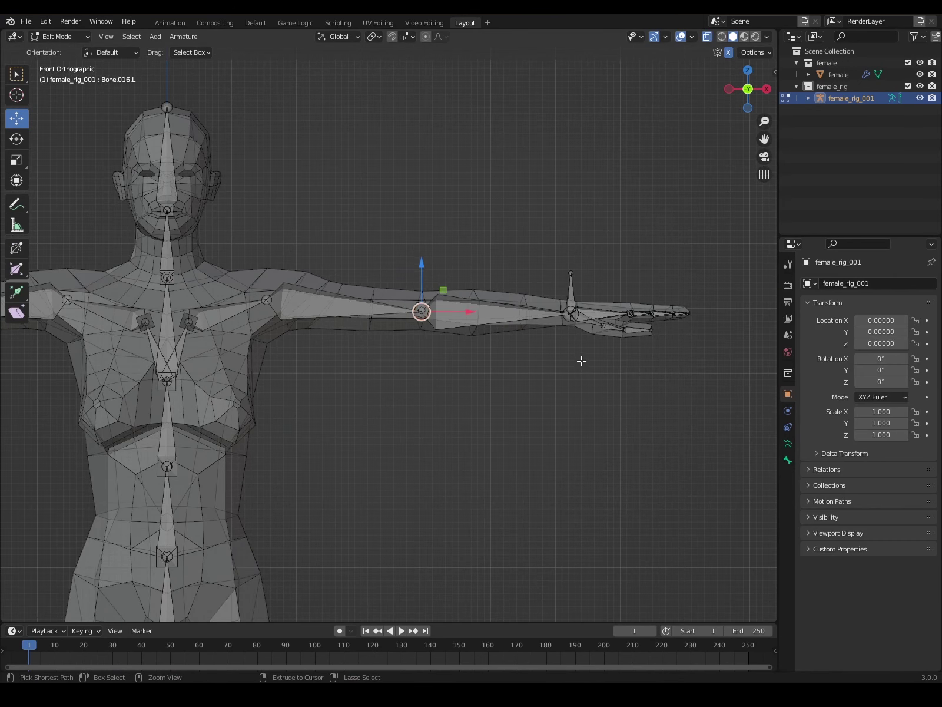
{"action": "scroll", "coordinate": [582, 360], "scroll_direction": "up", "scroll_amount": 3}
{"action": "key", "text": "g"}
{"action": "key", "text": "z"}
{"action": "key", "text": "Escape"}
{"action": "key", "text": "Tab"}
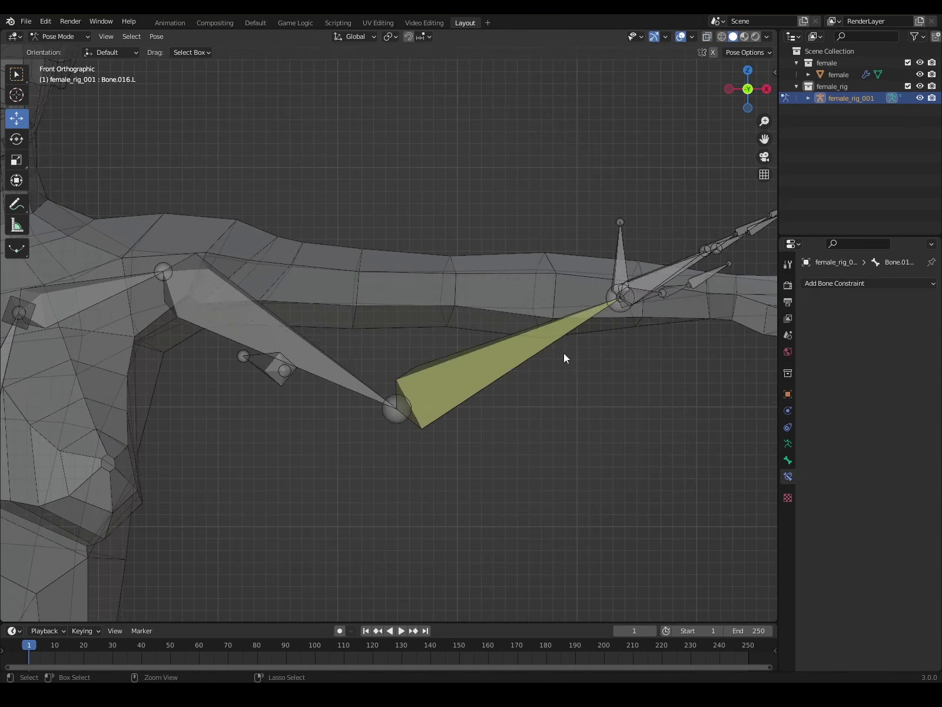
{"action": "key", "text": "Tab"}
{"action": "scroll", "coordinate": [564, 358], "scroll_direction": "down", "scroll_amount": 4}
{"action": "mouse_move", "coordinate": [532, 372]}
{"action": "middle_mouse_down"}
{"action": "mouse_move", "coordinate": [574, 326]}
{"action": "mouse_move", "coordinate": [548, 368]}
{"action": "mouse_move", "coordinate": [532, 303]}
{"action": "mouse_move", "coordinate": [504, 367]}
{"action": "mouse_move", "coordinate": [542, 301]}
{"action": "mouse_move", "coordinate": [518, 276]}
{"action": "middle_mouse_up"}
{"action": "key", "text": "Tab"}
Clear all transforms to reset the bent forearm, and save the file.
{"action": "left_click", "coordinate": [156, 36]}
{"action": "left_click", "coordinate": [357, 57]}
{"action": "key", "text": "ctrl+s"}
{"action": "mouse_move", "coordinate": [594, 275]}
{"action": "middle_mouse_down"}
{"action": "mouse_move", "coordinate": [592, 266]}
{"action": "mouse_move", "coordinate": [497, 288]}
{"action": "mouse_move", "coordinate": [563, 279]}
{"action": "middle_mouse_up"}
Add IK to the left forearm and start renaming pole-target bone Bone.016.L.001.
{"action": "left_click", "coordinate": [472, 360], "text": "shift"}
{"action": "key", "text": "shift+i"}
{"action": "left_click", "coordinate": [472, 359]}
{"action": "left_click", "coordinate": [486, 293]}
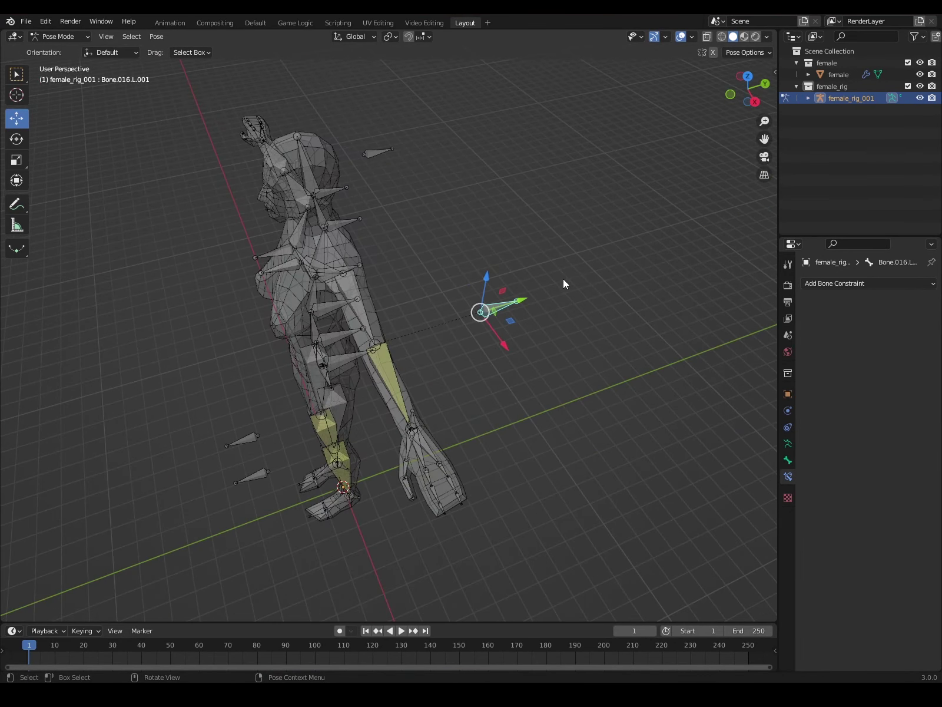
{"action": "key", "text": "F2"}
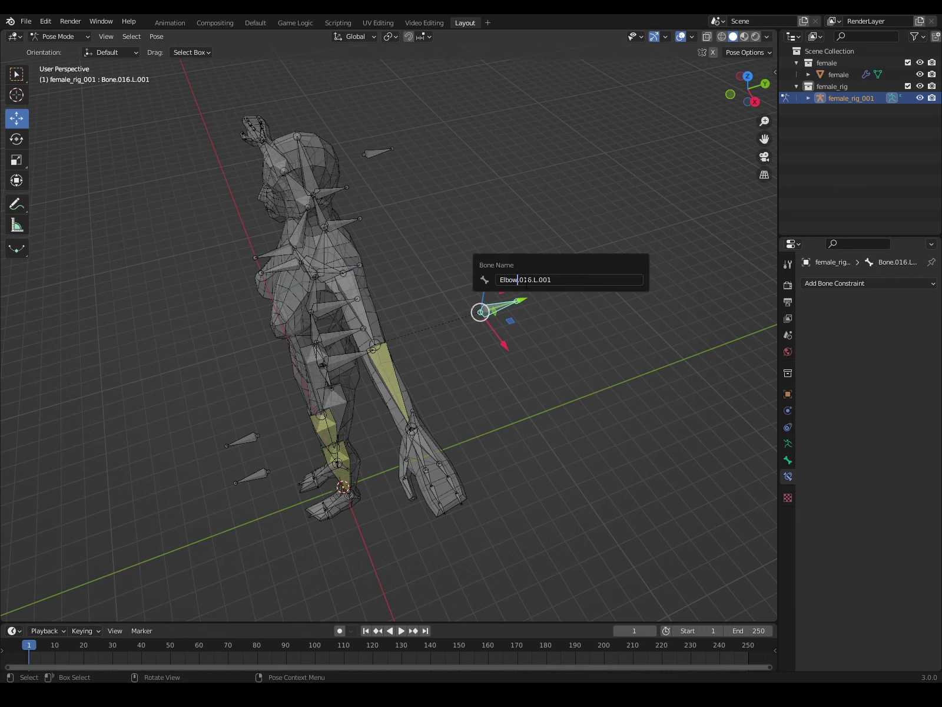
Confirm the elbow bone name Elbow.L.001 and reselect the left forearm bone.
{"action": "key", "text": "Return"}
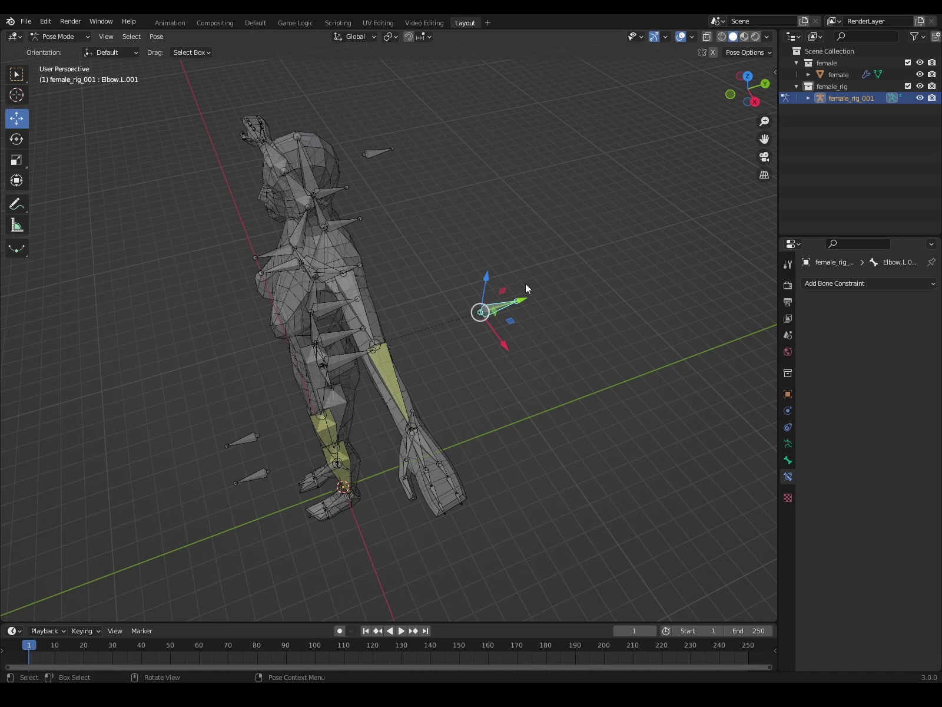
{"action": "mouse_move", "coordinate": [526, 283]}
{"action": "middle_mouse_down"}
{"action": "mouse_move", "coordinate": [597, 242]}
{"action": "mouse_move", "coordinate": [565, 265]}
{"action": "middle_mouse_up"}
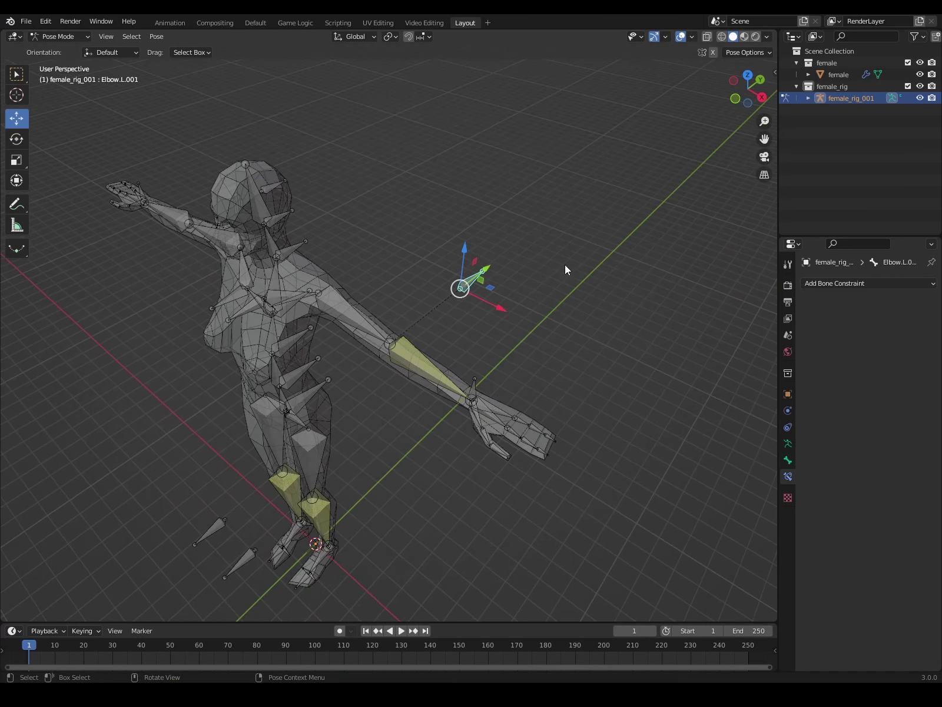
{"action": "left_click", "coordinate": [422, 366], "text": "shift"}
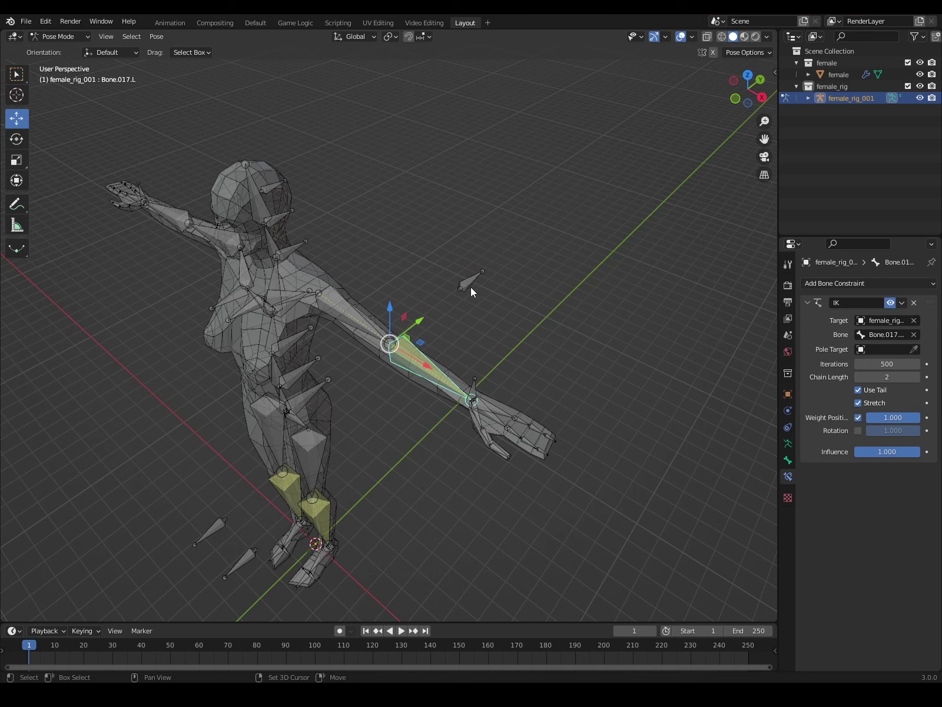
{"action": "left_click", "coordinate": [470, 289], "text": "shift"}
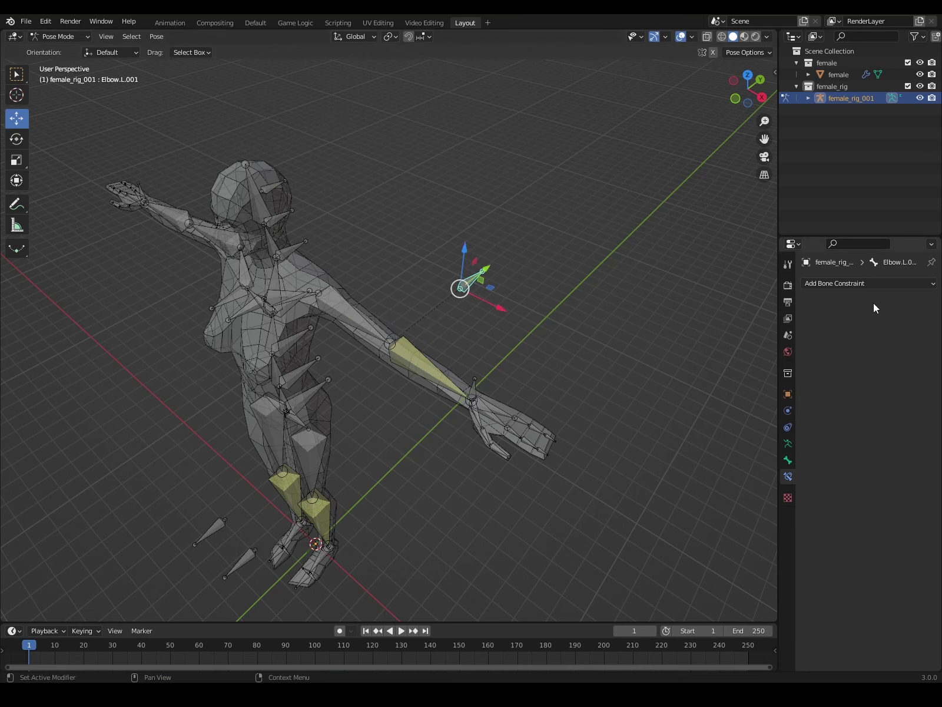
{"action": "key", "text": "ctrl+z"}
Set the left forearm's IK Pole Target to female_rig_001 with bone Elbow.L.001.
{"action": "left_click", "coordinate": [886, 349]}
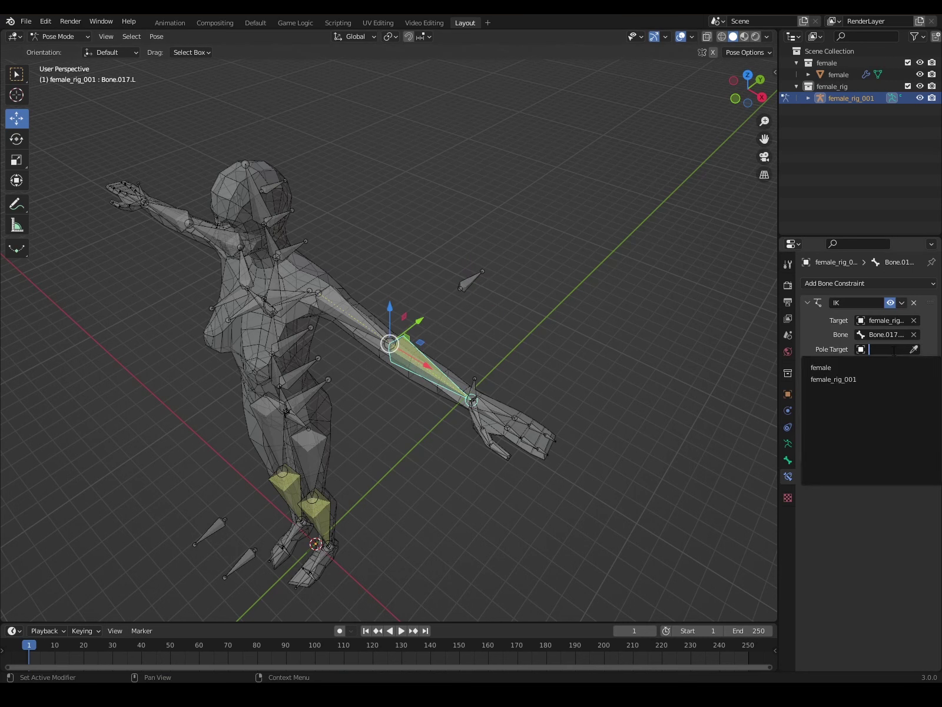
{"action": "left_click", "coordinate": [830, 383]}
{"action": "left_click", "coordinate": [886, 363]}
{"action": "type", "text": "e"}
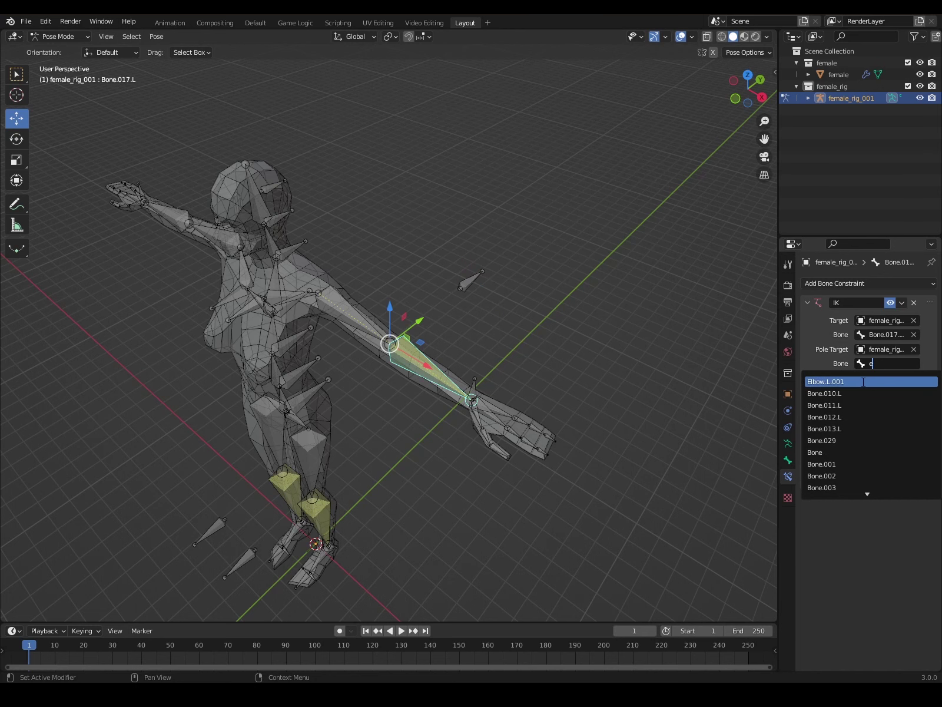
{"action": "left_click", "coordinate": [864, 382]}
{"action": "mouse_move", "coordinate": [589, 265]}
{"action": "middle_mouse_down"}
{"action": "mouse_move", "coordinate": [561, 335]}
{"action": "mouse_move", "coordinate": [570, 379]}
{"action": "middle_mouse_up"}
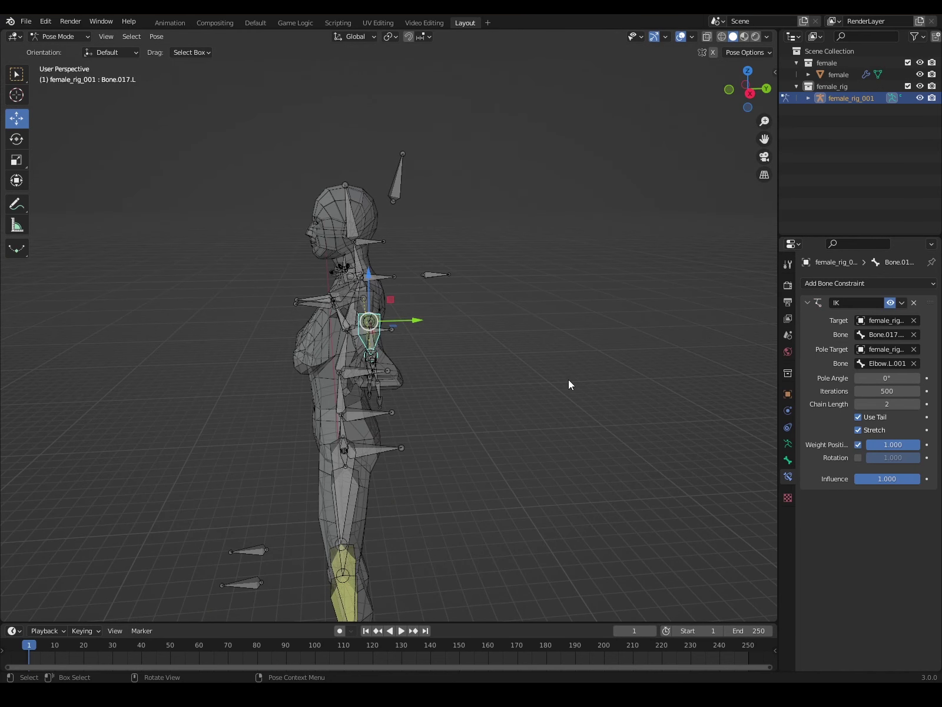
{"action": "key", "text": "ctrl+Tab"}
Clear Elbow.L.001's parent in Edit Mode and return to Pose Mode.
{"action": "left_click", "coordinate": [486, 187]}
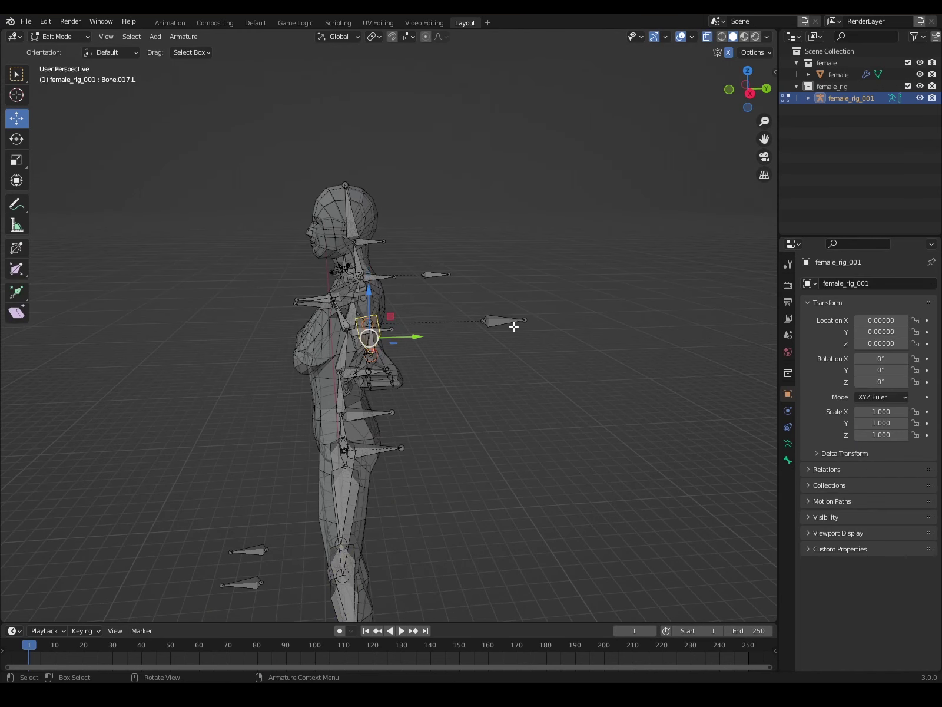
{"action": "key", "text": "alt+p"}
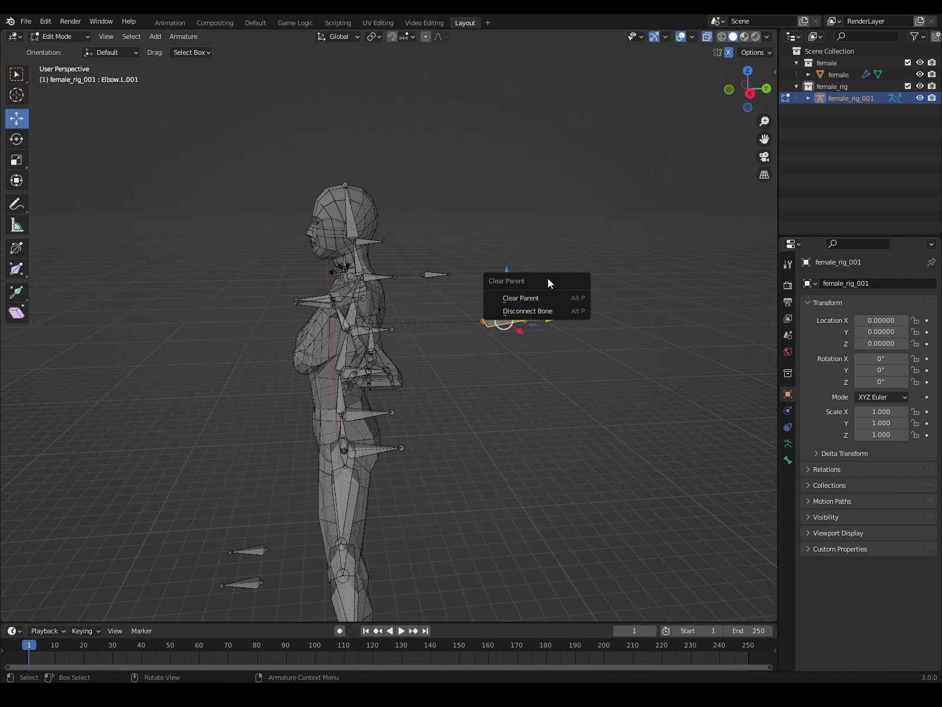
{"action": "key", "text": "Escape"}
{"action": "key", "text": "ctrl+Tab"}
Reset the left forearm's IK pole angle to 0°.
{"action": "mouse_move", "coordinate": [556, 285]}
{"action": "middle_mouse_down"}
{"action": "mouse_move", "coordinate": [656, 279]}
{"action": "mouse_move", "coordinate": [633, 295]}
{"action": "middle_mouse_up"}
{"action": "middle_click_drag", "start_coordinate": [513, 319], "coordinate": [499, 322]}
{"action": "left_click", "coordinate": [500, 322]}
{"action": "key", "text": "g"}
{"action": "right_click", "coordinate": [551, 272]}
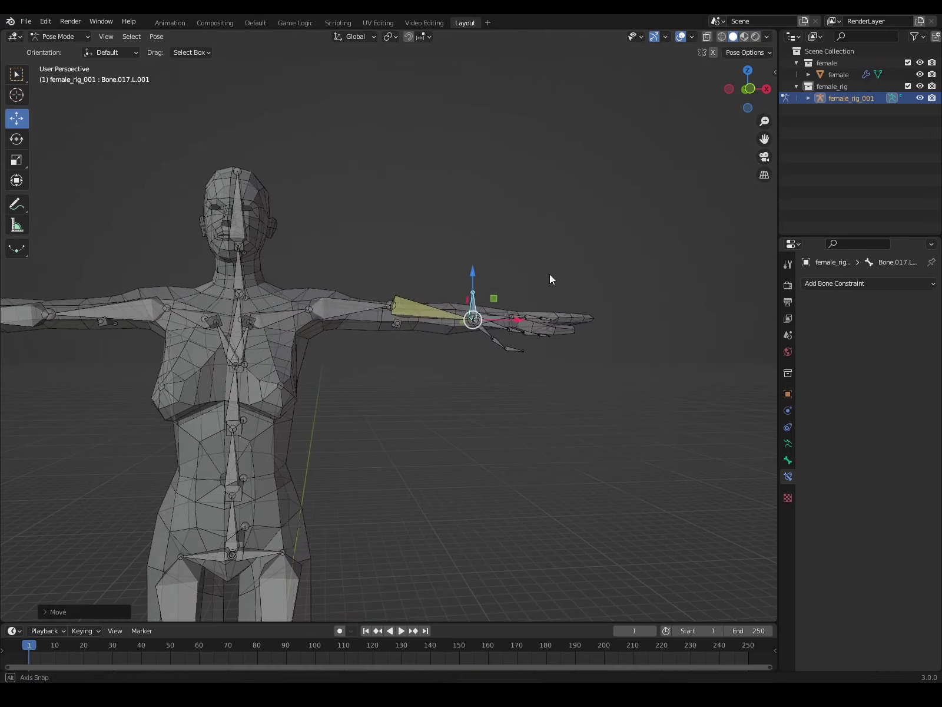
{"action": "mouse_move", "coordinate": [551, 271]}
{"action": "middle_mouse_down"}
{"action": "mouse_move", "coordinate": [387, 240]}
{"action": "mouse_move", "coordinate": [436, 254]}
{"action": "mouse_move", "coordinate": [512, 236]}
{"action": "mouse_move", "coordinate": [360, 316]}
{"action": "middle_mouse_up"}
{"action": "left_click", "coordinate": [360, 317]}
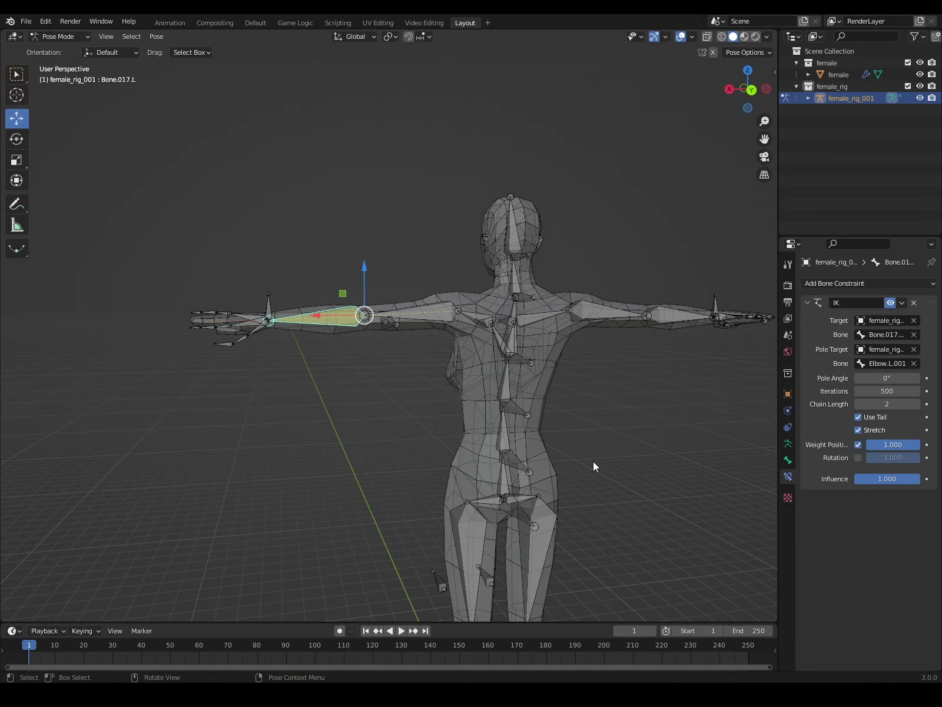
{"action": "key", "text": "BackSpace"}
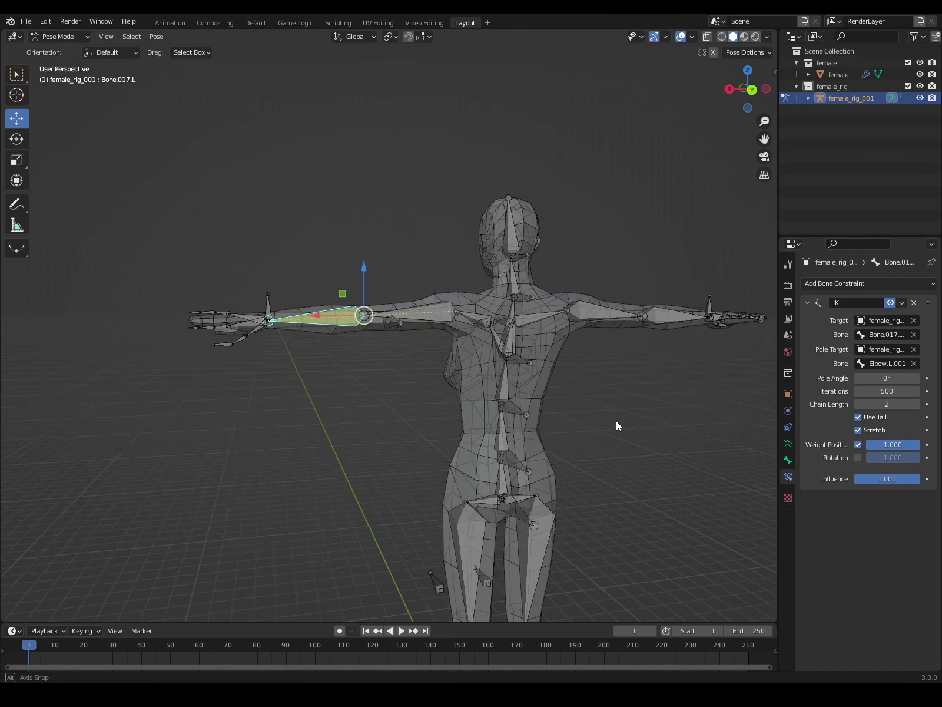
Compare the rest pose in Edit Mode from front view, then reselect the left forearm.
{"action": "key", "text": "KP_1"}
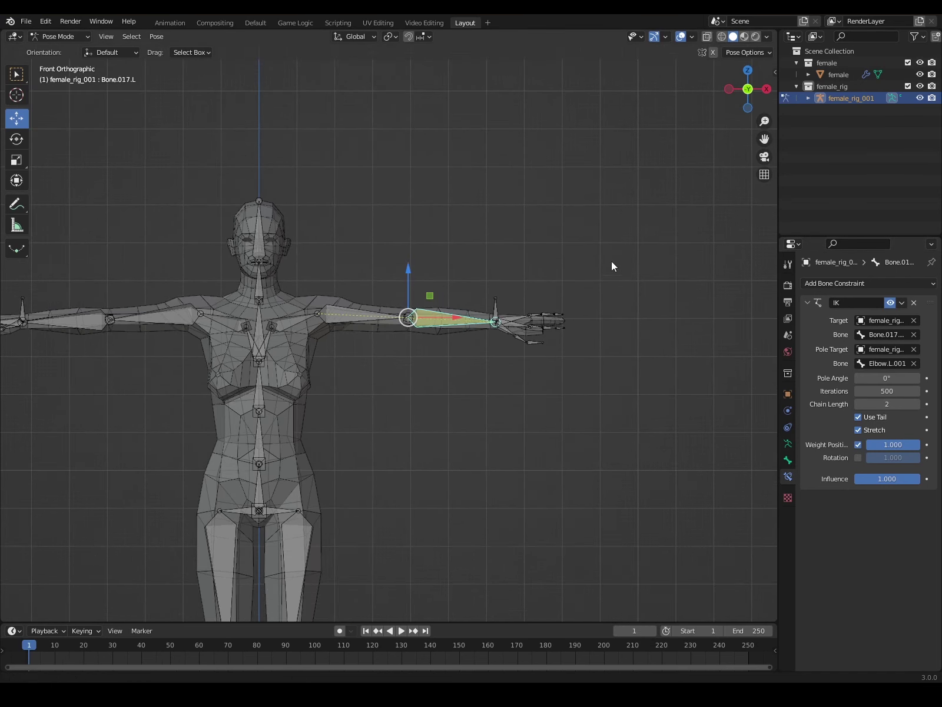
{"action": "scroll", "coordinate": [611, 260], "scroll_direction": "up", "scroll_amount": 5}
{"action": "scroll", "coordinate": [578, 247], "scroll_direction": "down", "scroll_amount": 1}
{"action": "key", "text": "ctrl+Tab"}
{"action": "left_click", "coordinate": [672, 260]}
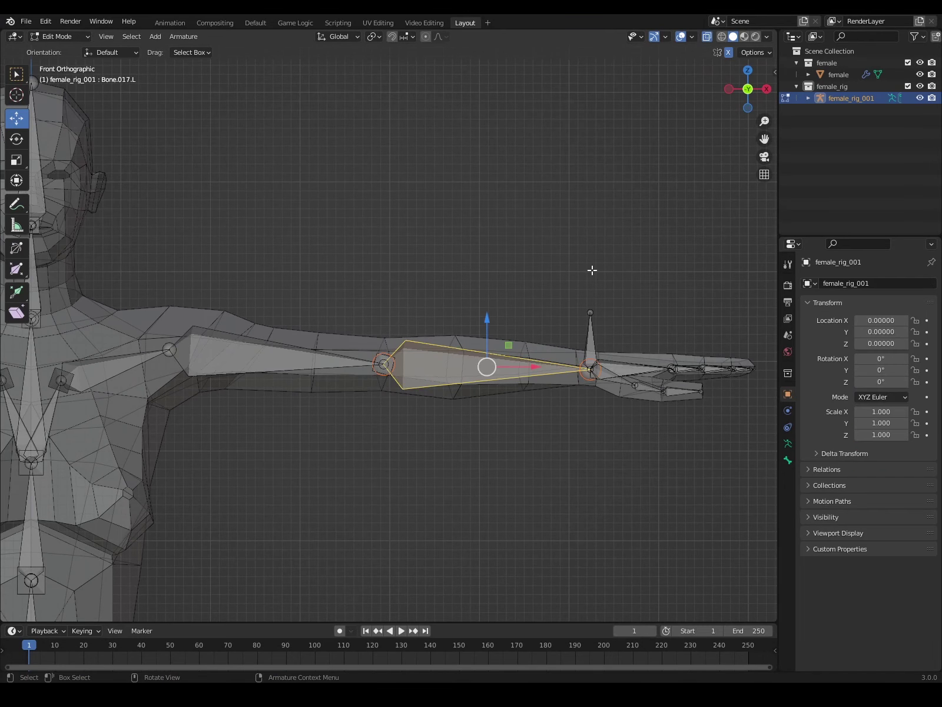
{"action": "key", "text": "ctrl+Tab"}
{"action": "left_click", "coordinate": [597, 327]}
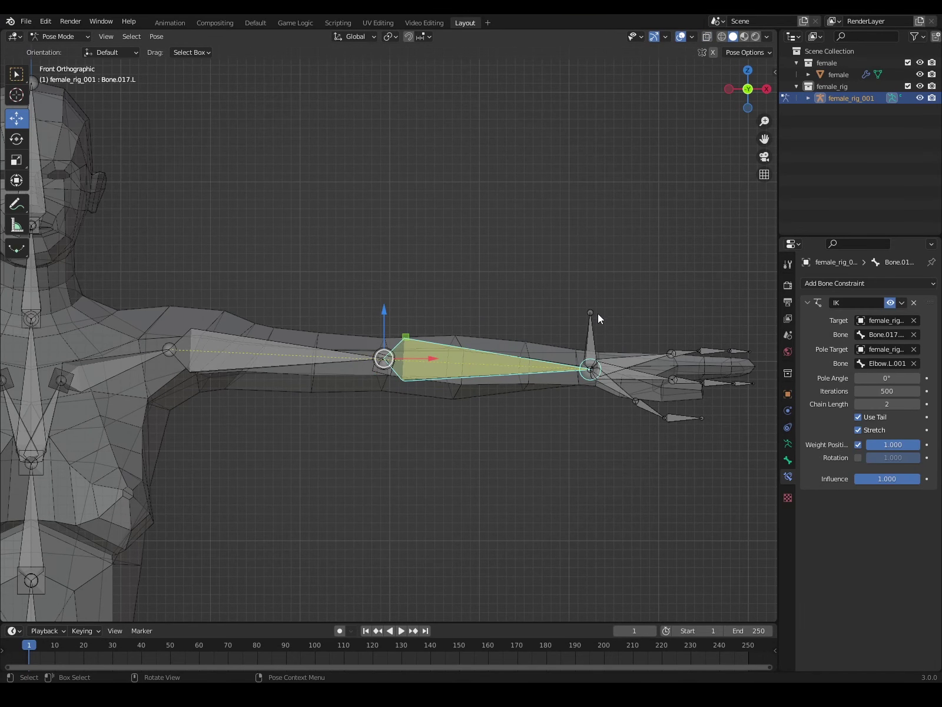
Inspect the Elbow.L.001 pole bone and left forearm from a straight back view.
{"action": "scroll", "coordinate": [637, 250], "scroll_direction": "down", "scroll_amount": 2}
{"action": "mouse_move", "coordinate": [564, 264]}
{"action": "middle_mouse_down"}
{"action": "mouse_move", "coordinate": [495, 265]}
{"action": "mouse_move", "coordinate": [561, 259]}
{"action": "mouse_move", "coordinate": [558, 296]}
{"action": "middle_mouse_up"}
{"action": "scroll", "coordinate": [559, 296], "scroll_direction": "down", "scroll_amount": 2}
{"action": "left_click", "coordinate": [448, 385]}
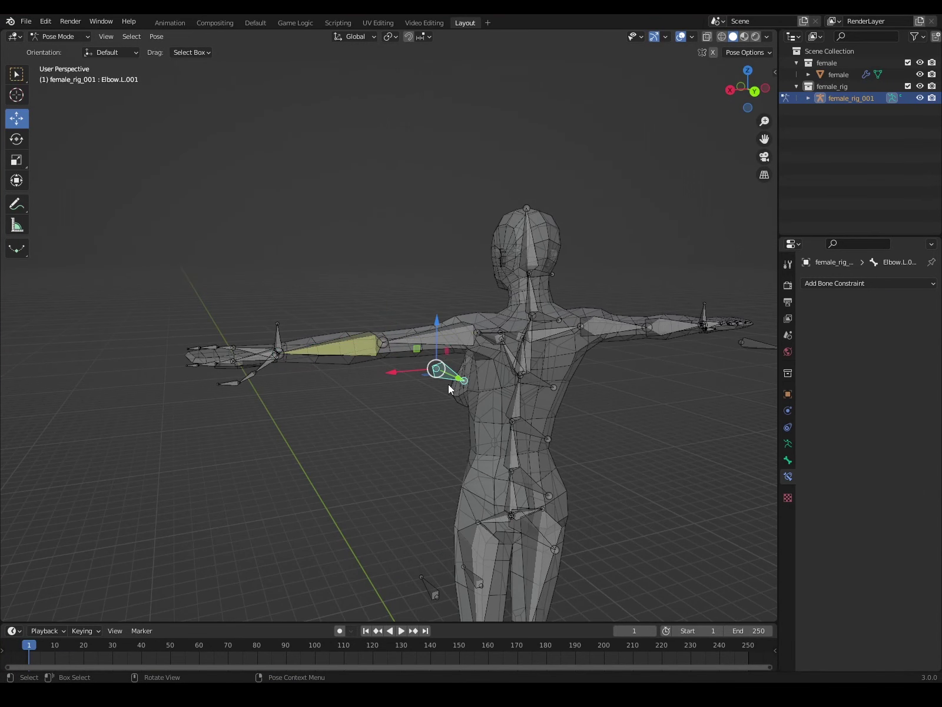
{"action": "key", "text": "g"}
{"action": "key", "text": "z"}
{"action": "key", "text": "Escape"}
{"action": "scroll", "coordinate": [587, 284], "scroll_direction": "down", "scroll_amount": 2}
{"action": "key", "text": "ctrl+KP_1"}
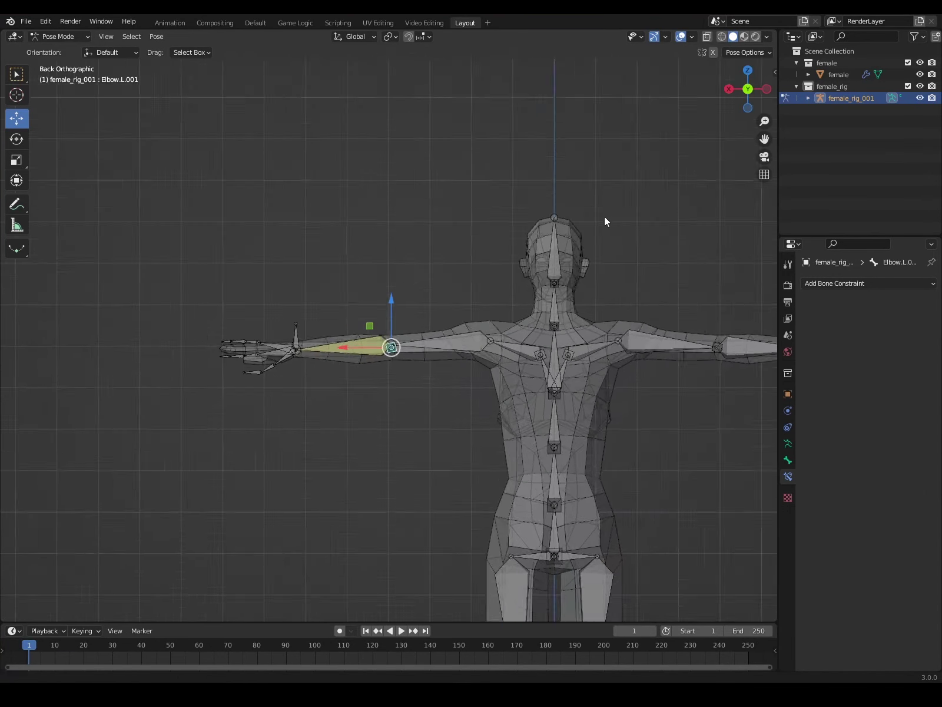
{"action": "scroll", "coordinate": [605, 216], "scroll_direction": "up", "scroll_amount": 5}
{"action": "left_click", "coordinate": [361, 366]}
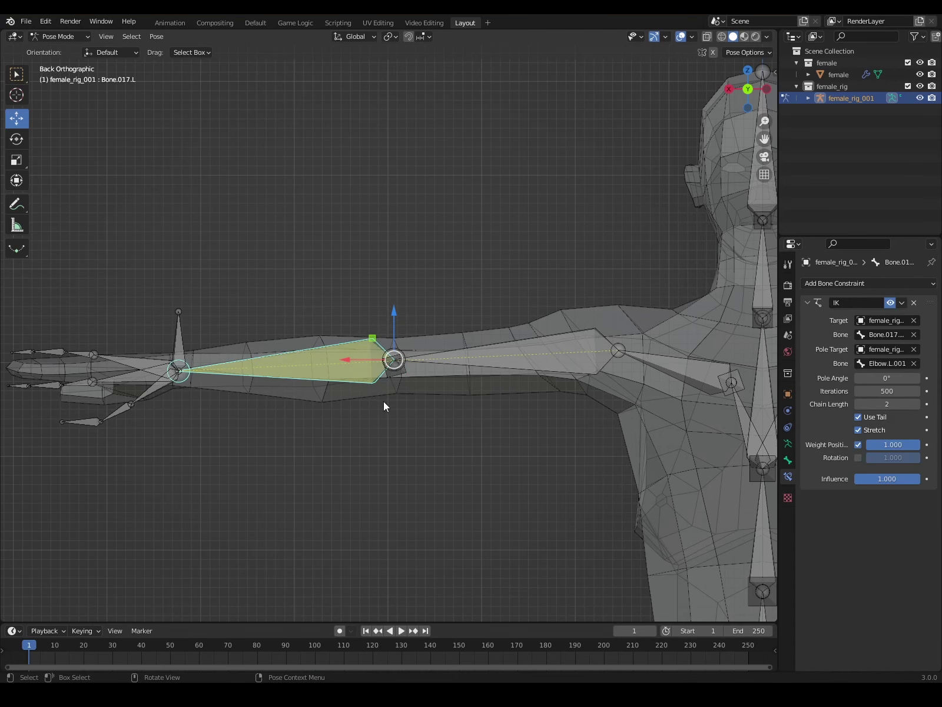
{"action": "scroll", "coordinate": [466, 378], "scroll_direction": "down", "scroll_amount": 1}
{"action": "mouse_move", "coordinate": [466, 378]}
{"action": "middle_mouse_down"}
{"action": "mouse_move", "coordinate": [463, 362]}
{"action": "mouse_move", "coordinate": [432, 423]}
{"action": "mouse_move", "coordinate": [428, 401]}
{"action": "mouse_move", "coordinate": [425, 416]}
{"action": "mouse_move", "coordinate": [444, 414]}
{"action": "mouse_move", "coordinate": [631, 372]}
{"action": "mouse_move", "coordinate": [779, 393]}
{"action": "middle_mouse_up"}
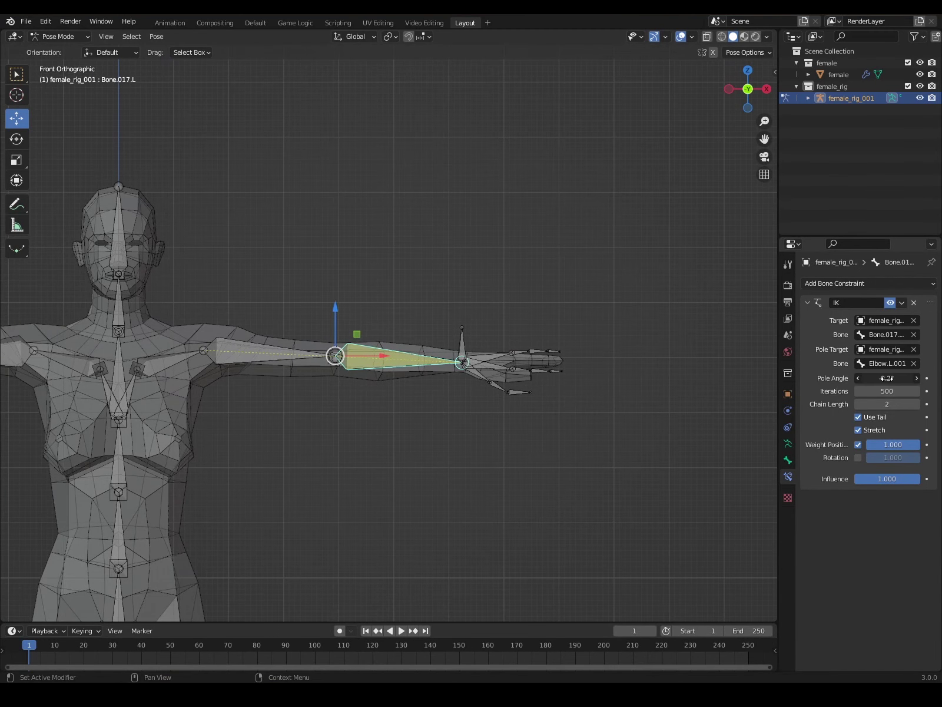
Try a 90° left IK pole angle and check the forearm's twist in front view.
{"action": "left_click_drag", "start_coordinate": [927, 371], "coordinate": [937, 370]}
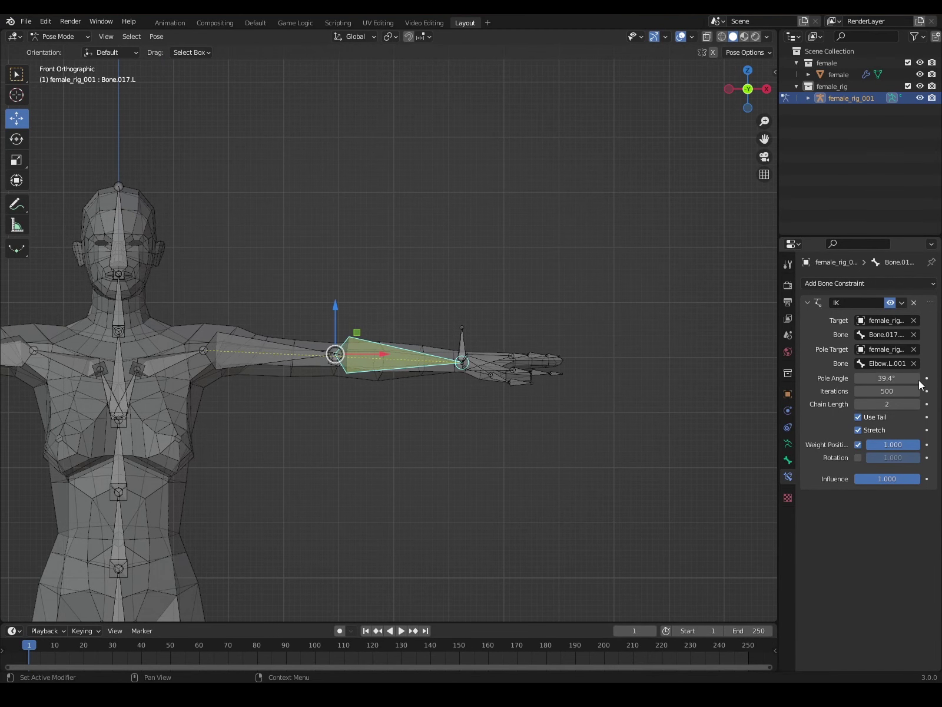
{"action": "type", "text": "90"}
{"action": "key", "text": "Return"}
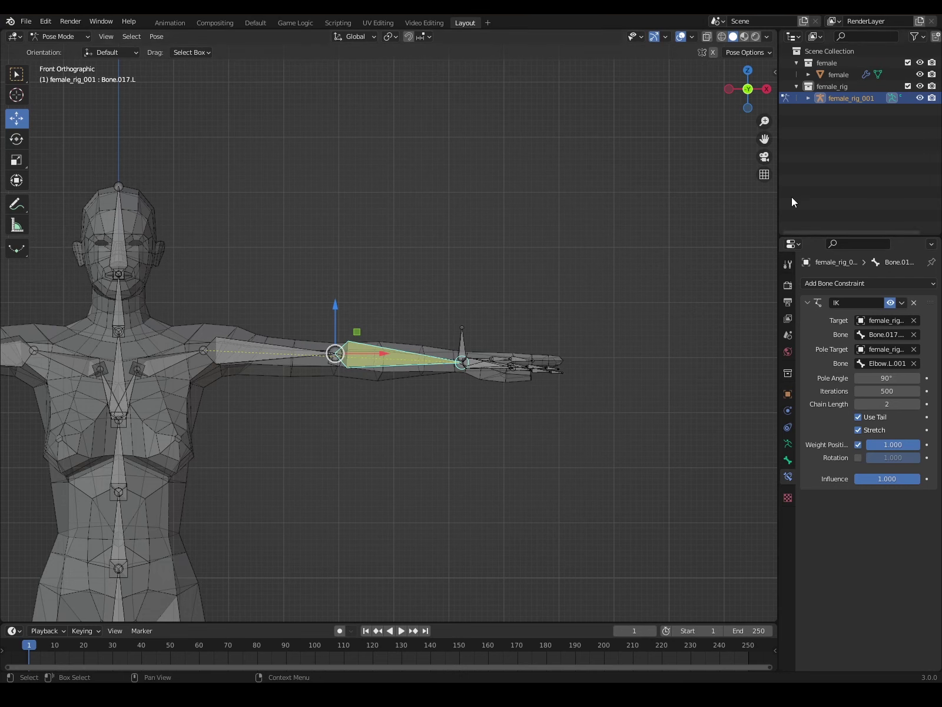
{"action": "middle_click_drag", "start_coordinate": [677, 248], "coordinate": [635, 266]}
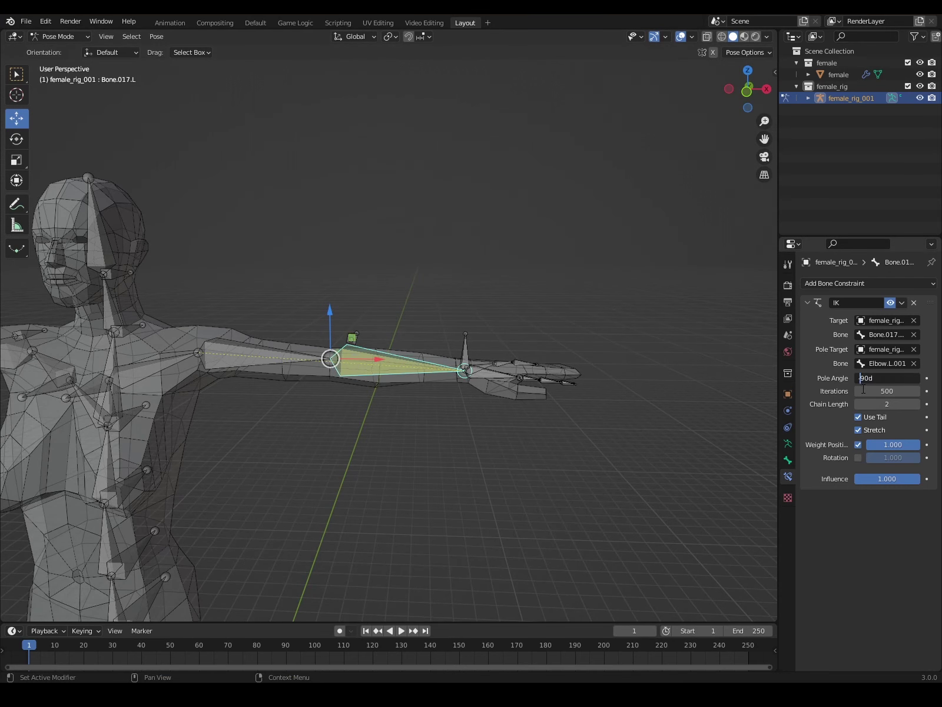
{"action": "key", "text": "Return"}
{"action": "key", "text": "KP_1"}
Fine-tune the left IK pole angle to about -80° and save human_female.blend.
{"action": "left_click_drag", "start_coordinate": [886, 378], "coordinate": [918, 373]}
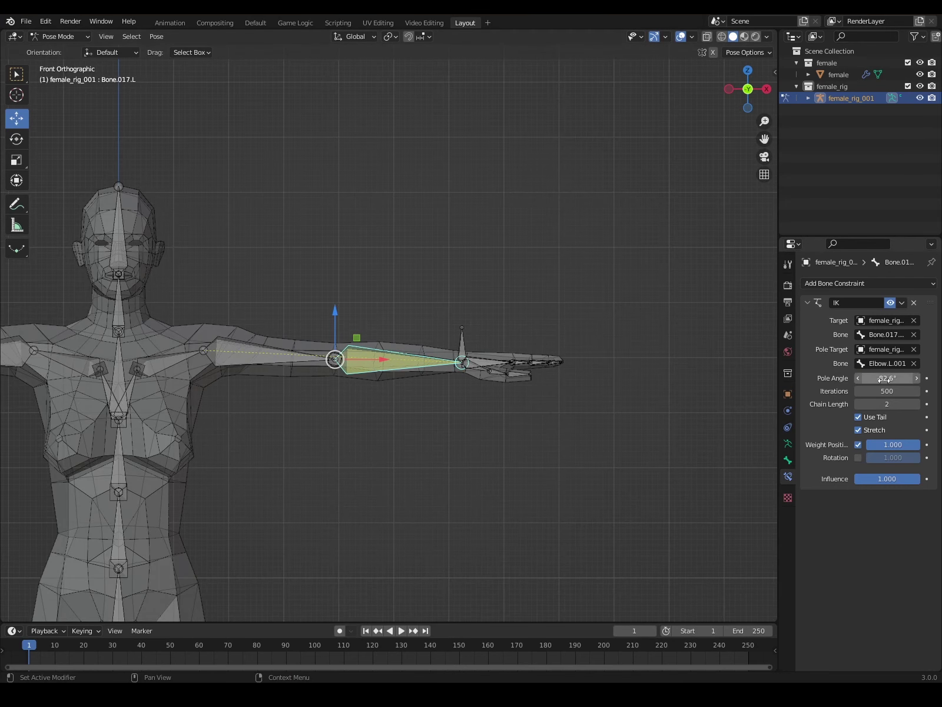
{"action": "scroll", "coordinate": [749, 317], "scroll_direction": "up", "scroll_amount": 2}
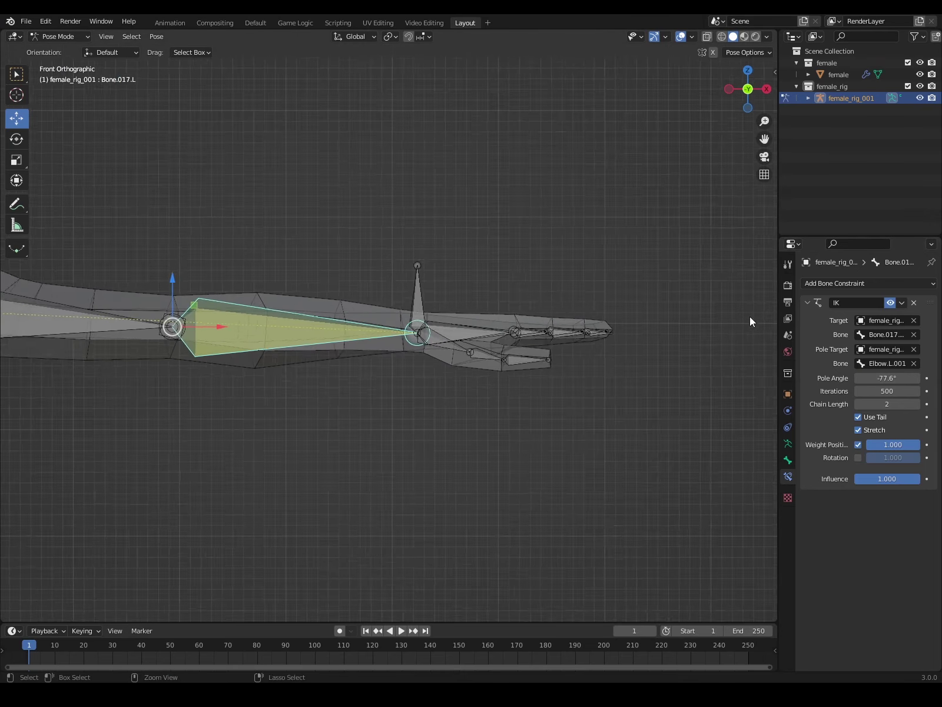
{"action": "scroll", "coordinate": [561, 376], "scroll_direction": "up", "scroll_amount": 4}
{"action": "left_click_drag", "start_coordinate": [884, 378], "coordinate": [875, 380]}
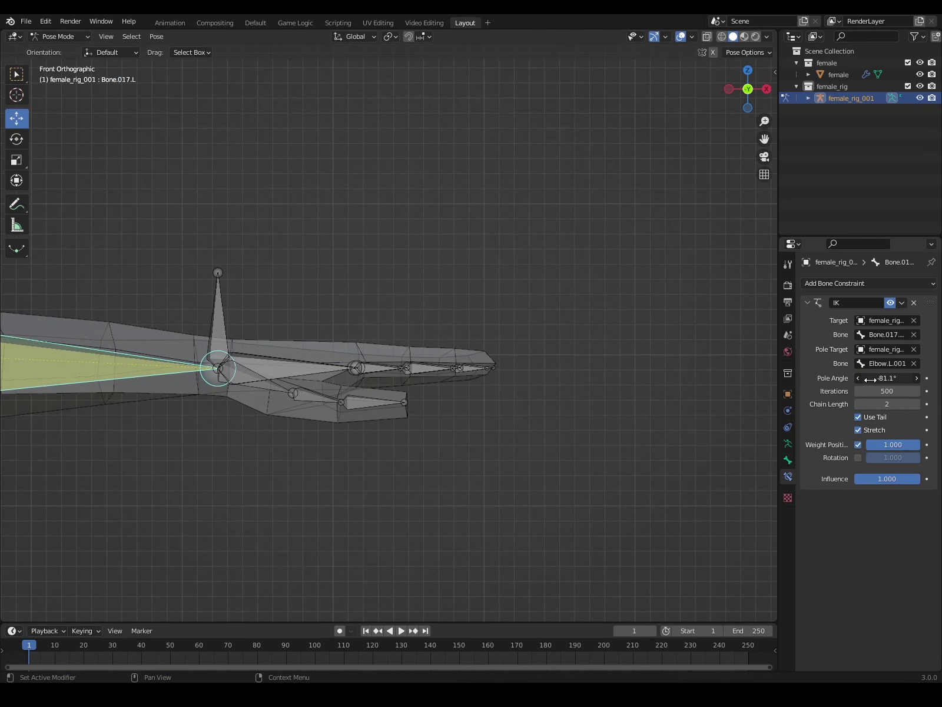
{"action": "scroll", "coordinate": [443, 589], "scroll_direction": "down", "scroll_amount": 3}
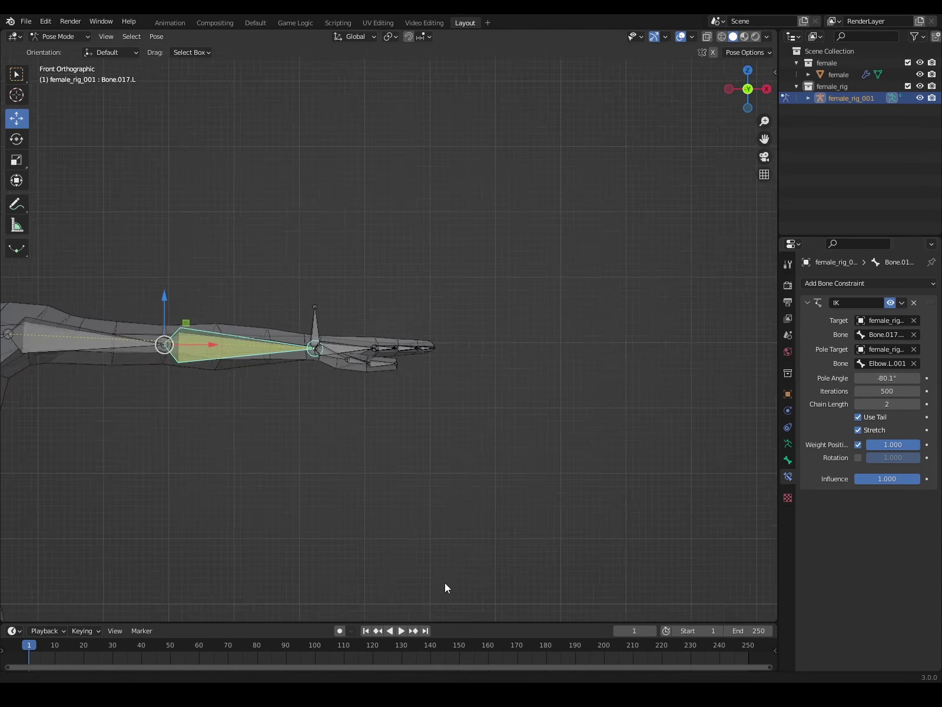
{"action": "scroll", "coordinate": [595, 229], "scroll_direction": "down", "scroll_amount": 2}
{"action": "scroll", "coordinate": [584, 241], "scroll_direction": "down", "scroll_amount": 1}
{"action": "scroll", "coordinate": [599, 243], "scroll_direction": "down", "scroll_amount": 2}
{"action": "mouse_move", "coordinate": [599, 243]}
{"action": "middle_mouse_down"}
{"action": "mouse_move", "coordinate": [483, 367]}
{"action": "mouse_move", "coordinate": [580, 262]}
{"action": "mouse_move", "coordinate": [640, 302]}
{"action": "mouse_move", "coordinate": [649, 202]}
{"action": "mouse_move", "coordinate": [616, 213]}
{"action": "mouse_move", "coordinate": [617, 271]}
{"action": "mouse_move", "coordinate": [628, 273]}
{"action": "mouse_move", "coordinate": [638, 237]}
{"action": "mouse_move", "coordinate": [704, 155]}
{"action": "mouse_move", "coordinate": [715, 156]}
{"action": "mouse_move", "coordinate": [610, 231]}
{"action": "middle_mouse_up"}
{"action": "key", "text": "ctrl+s"}
Clear the right wrist bone's parent in Edit Mode and return to Pose Mode.
{"action": "key", "text": "ctrl+Tab"}
{"action": "left_click", "coordinate": [585, 270]}
{"action": "key", "text": "ctrl+Tab"}
{"action": "left_click", "coordinate": [672, 255]}
{"action": "scroll", "coordinate": [672, 255], "scroll_direction": "up", "scroll_amount": 4}
{"action": "key", "text": "alt+p"}
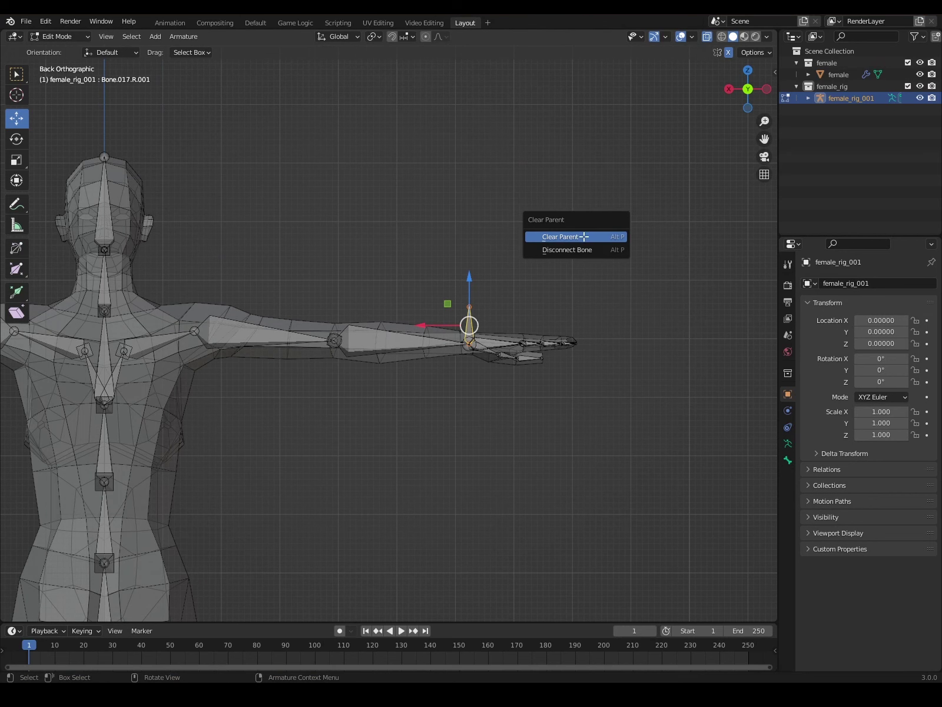
{"action": "left_click", "coordinate": [583, 237]}
{"action": "key", "text": "ctrl+Tab"}
{"action": "left_click", "coordinate": [574, 311]}
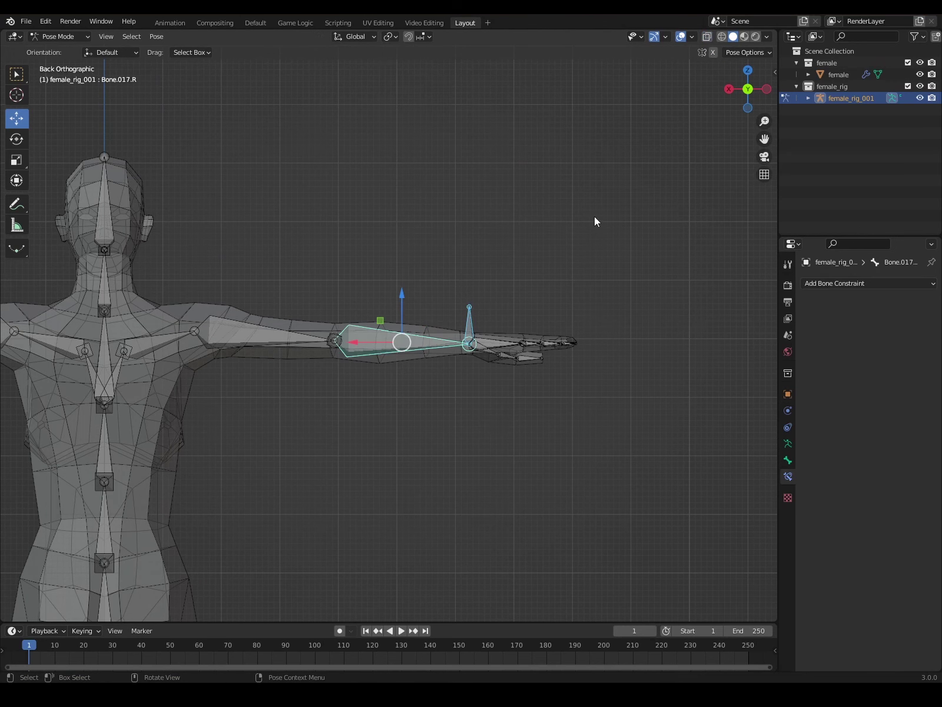
Add an Inverse Kinematics constraint to the right forearm and test it by moving Bone.017.R.001.
{"action": "mouse_move", "coordinate": [595, 217]}
{"action": "middle_mouse_down"}
{"action": "mouse_move", "coordinate": [544, 268]}
{"action": "mouse_move", "coordinate": [584, 262]}
{"action": "middle_mouse_up"}
{"action": "key", "text": "ctrl+shift+c"}
{"action": "left_click", "coordinate": [540, 266]}
{"action": "scroll", "coordinate": [585, 263], "scroll_direction": "up", "scroll_amount": 4}
{"action": "left_click", "coordinate": [490, 332]}
{"action": "middle_click_drag", "start_coordinate": [491, 336], "coordinate": [426, 356]}
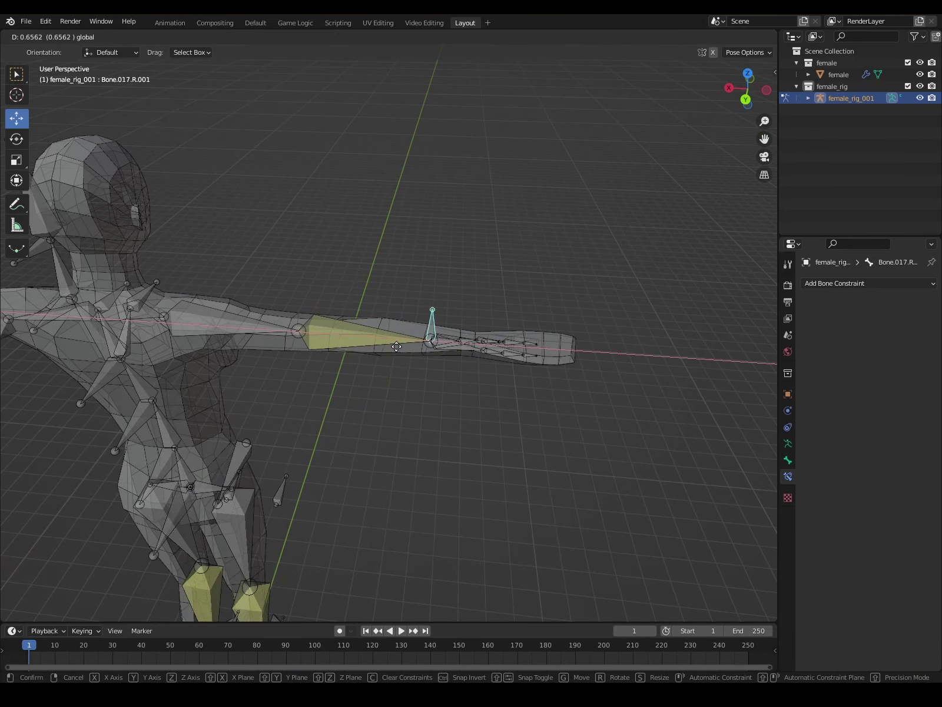
{"action": "key", "text": "ctrl+KP_1"}
{"action": "scroll", "coordinate": [364, 342], "scroll_direction": "down", "scroll_amount": 2}
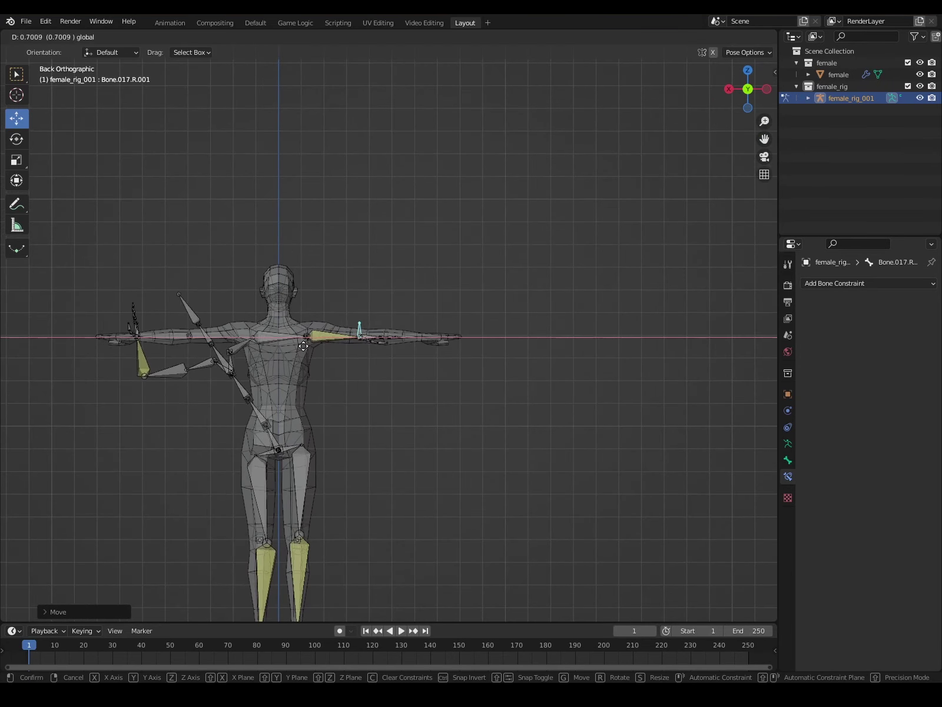
{"action": "key", "text": "ctrl+z"}
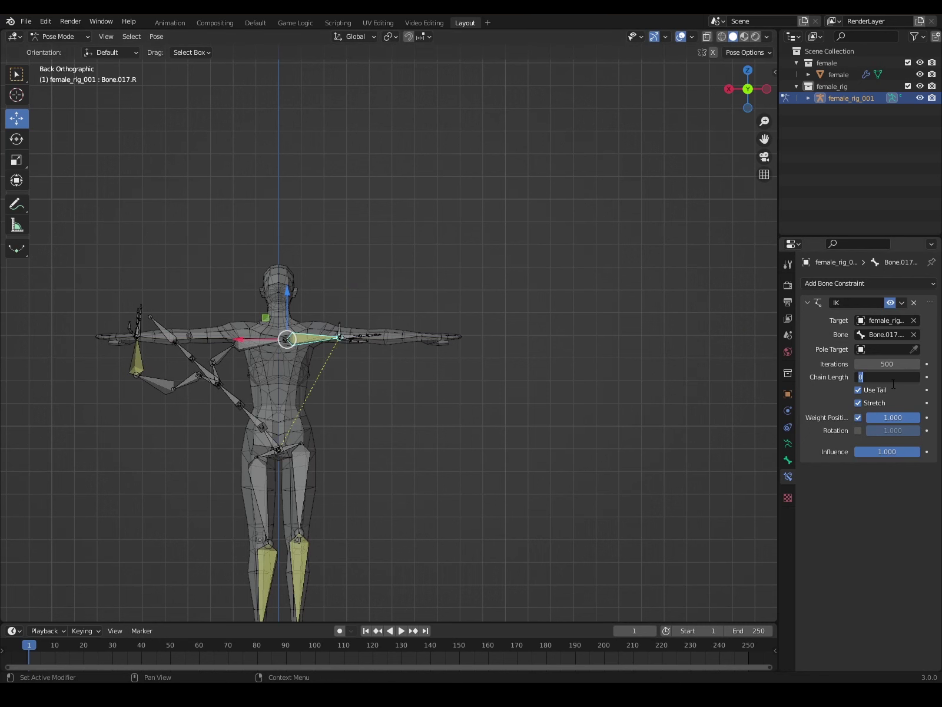
Set the right arm IK chain length to 2.
{"action": "type", "text": "2"}
{"action": "key", "text": "Return"}
{"action": "mouse_move", "coordinate": [503, 325]}
{"action": "middle_mouse_down"}
{"action": "mouse_move", "coordinate": [389, 282]}
{"action": "mouse_move", "coordinate": [322, 297]}
{"action": "mouse_move", "coordinate": [404, 233]}
{"action": "middle_mouse_up"}
{"action": "key", "text": "ctrl+z"}
{"action": "left_click", "coordinate": [157, 36]}
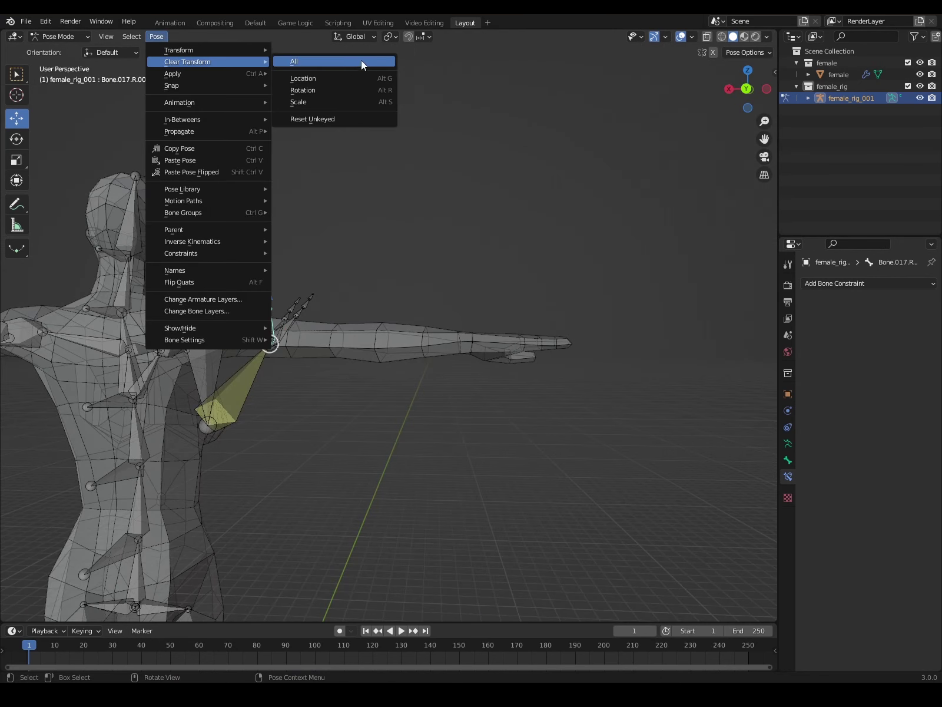
Clear all the hand bone's transforms and set the right forearm's IK pole target object to the rig.
{"action": "left_click", "coordinate": [361, 60]}
{"action": "key", "text": "ctrl+z"}
{"action": "mouse_move", "coordinate": [579, 225]}
{"action": "middle_mouse_down"}
{"action": "mouse_move", "coordinate": [549, 260]}
{"action": "mouse_move", "coordinate": [576, 212]}
{"action": "middle_mouse_up"}
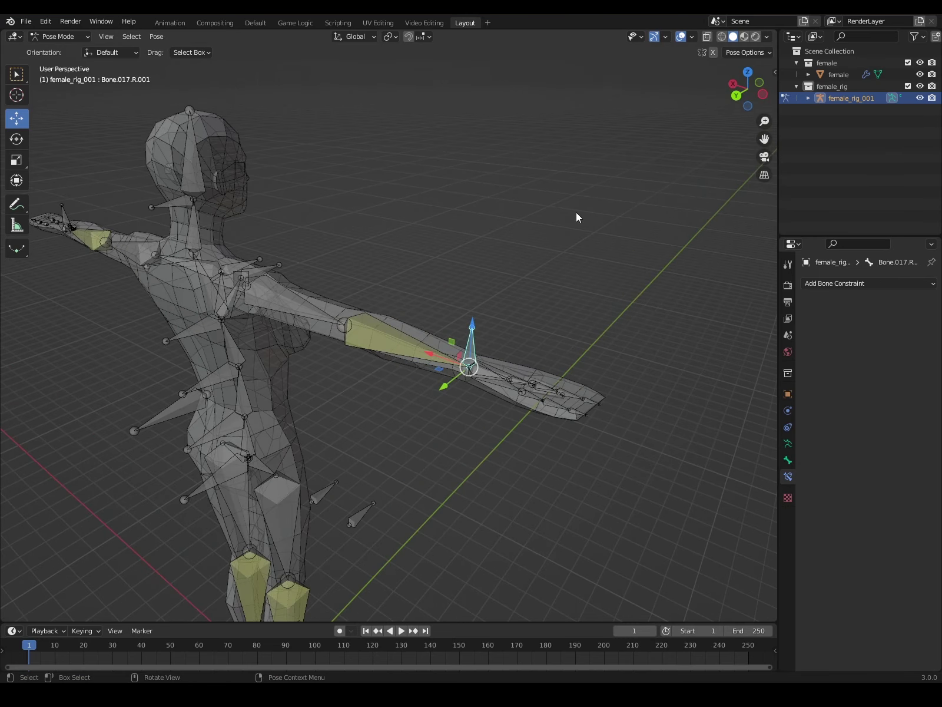
{"action": "left_click", "coordinate": [889, 349]}
{"action": "left_click", "coordinate": [834, 379]}
{"action": "left_click", "coordinate": [887, 363]}
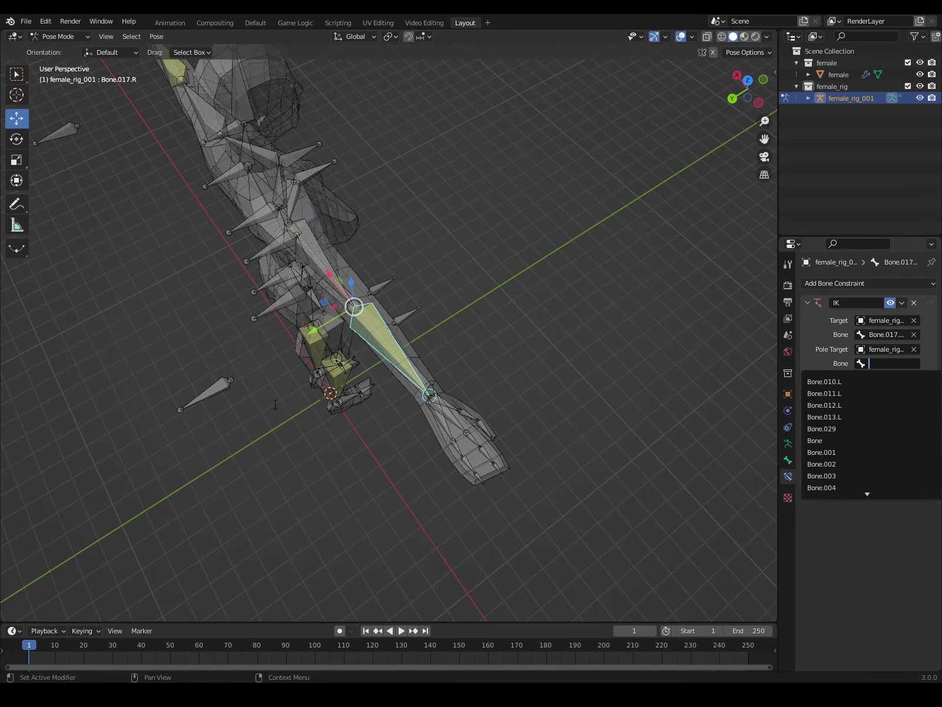
{"action": "left_click", "coordinate": [222, 386]}
Rename the elbow bone Elbow.R.001 and pick it as the right IK pole bone.
{"action": "left_click", "coordinate": [222, 395]}
{"action": "middle_click_drag", "start_coordinate": [223, 395], "coordinate": [237, 419]}
{"action": "key", "text": "F2"}
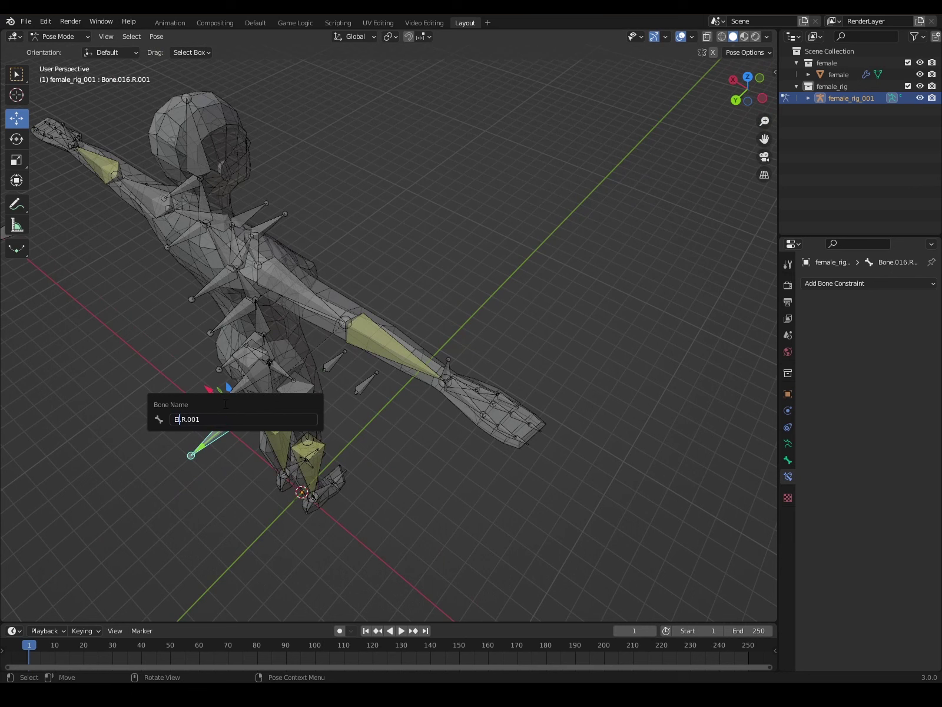
{"action": "type", "text": "w"}
{"action": "key", "text": "Return"}
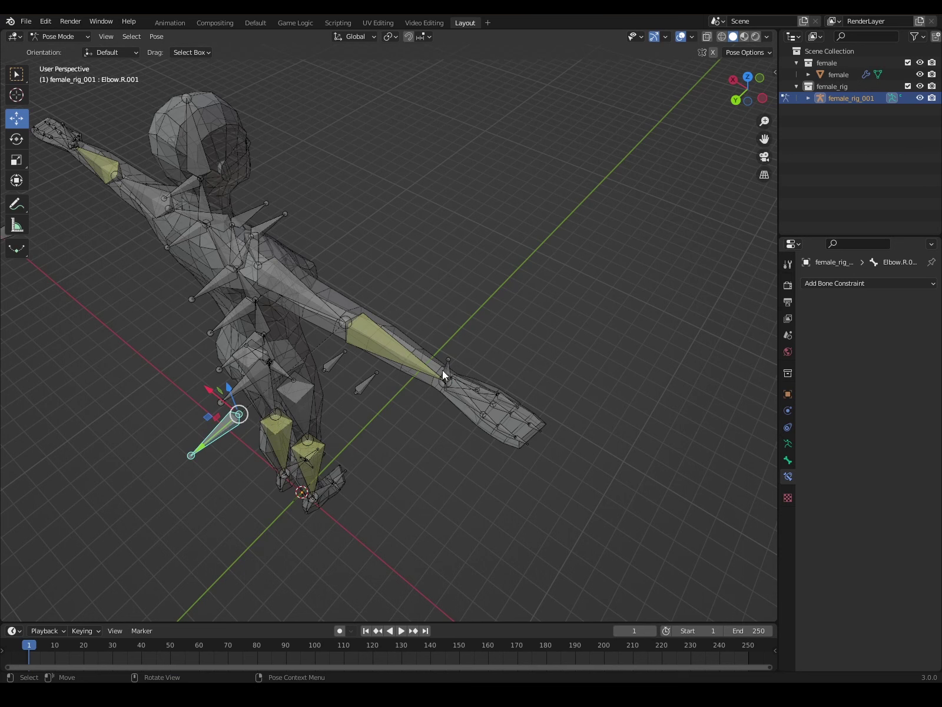
{"action": "left_click", "coordinate": [442, 370]}
{"action": "left_click", "coordinate": [892, 363]}
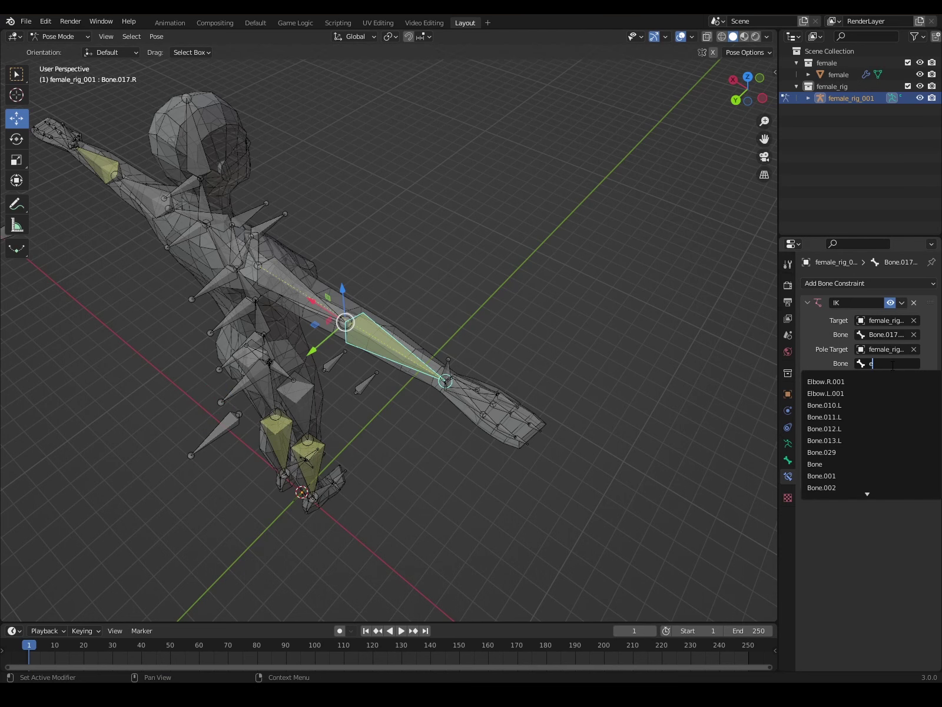
{"action": "left_click", "coordinate": [864, 382]}
Clear Elbow.R.001's parent in Edit Mode.
{"action": "mouse_move", "coordinate": [690, 389]}
{"action": "middle_mouse_down"}
{"action": "mouse_move", "coordinate": [577, 273]}
{"action": "mouse_move", "coordinate": [480, 263]}
{"action": "mouse_move", "coordinate": [425, 384]}
{"action": "middle_mouse_up"}
{"action": "left_click", "coordinate": [381, 444]}
{"action": "key", "text": "ctrl+Tab"}
{"action": "left_click", "coordinate": [463, 434]}
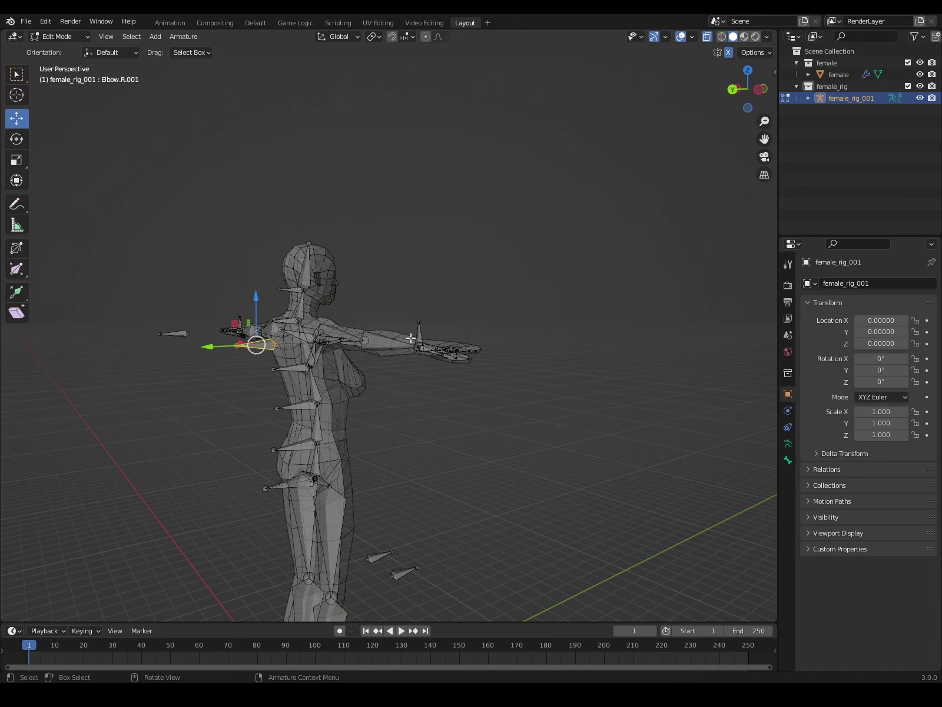
{"action": "middle_click_drag", "start_coordinate": [462, 433], "coordinate": [466, 374]}
{"action": "key", "text": "alt+p"}
{"action": "left_click", "coordinate": [445, 373]}
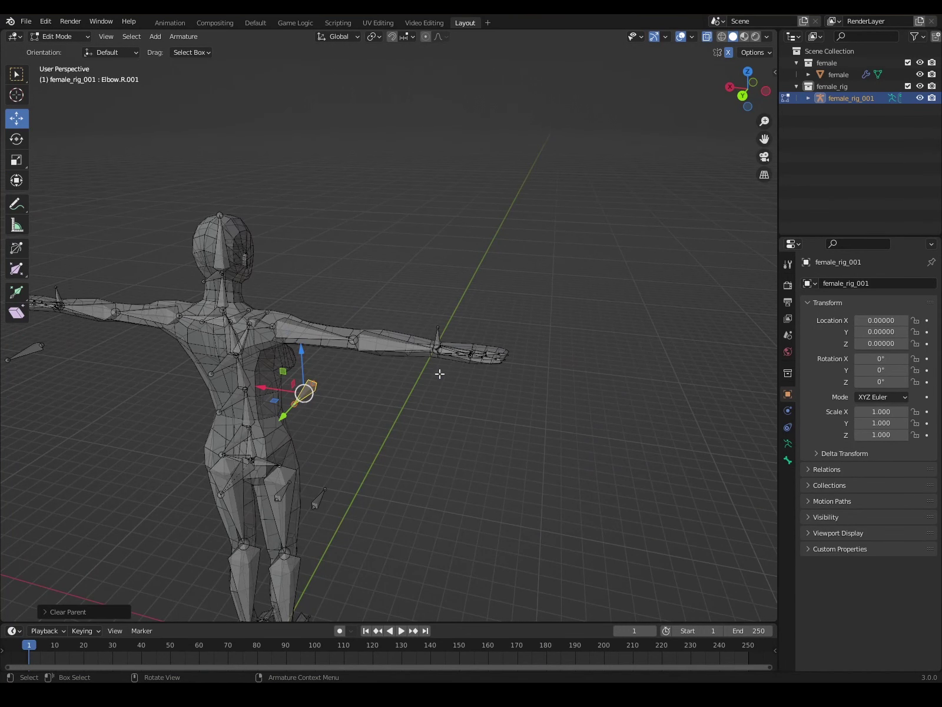
{"action": "mouse_move", "coordinate": [553, 284]}
{"action": "middle_mouse_down"}
{"action": "mouse_move", "coordinate": [541, 289]}
{"action": "mouse_move", "coordinate": [609, 258]}
{"action": "middle_mouse_up"}
{"action": "scroll", "coordinate": [615, 236], "scroll_direction": "up", "scroll_amount": 2}
{"action": "scroll", "coordinate": [647, 197], "scroll_direction": "up", "scroll_amount": 3}
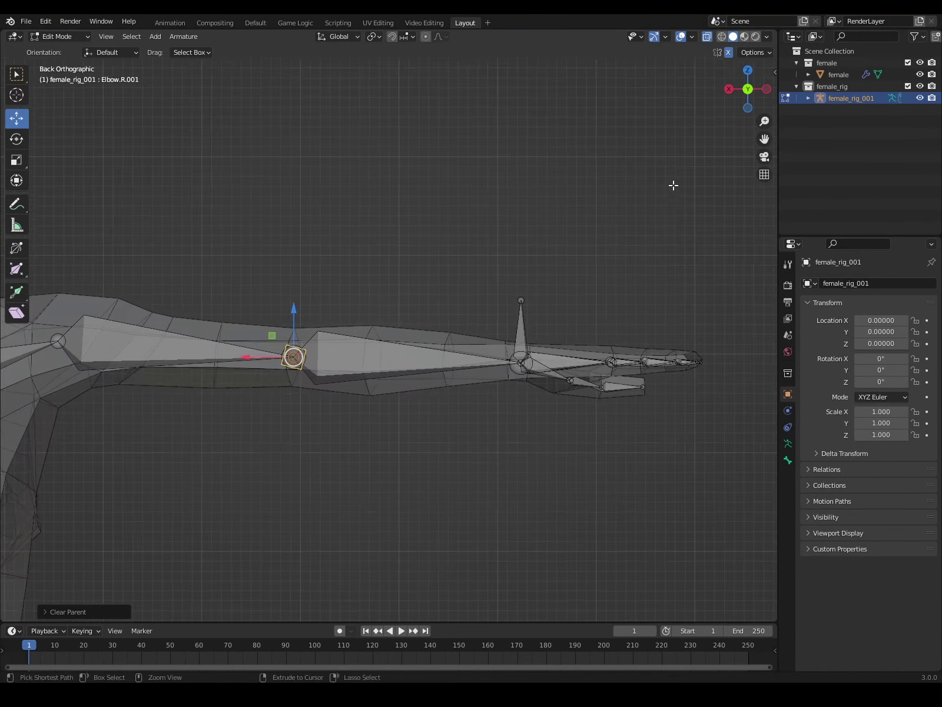
{"action": "scroll", "coordinate": [670, 195], "scroll_direction": "down", "scroll_amount": 3}
{"action": "key", "text": "ctrl+Tab"}
Adjust the right forearm's IK Pole Angle through -90° and -101°, settling at -100°.
{"action": "left_click", "coordinate": [652, 288]}
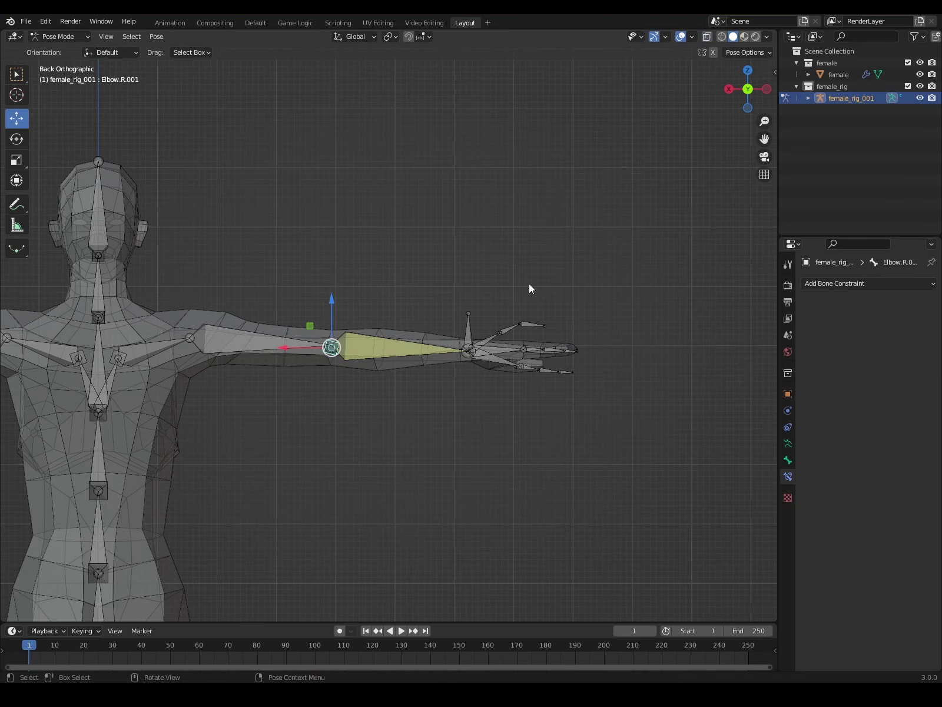
{"action": "left_click", "coordinate": [422, 350]}
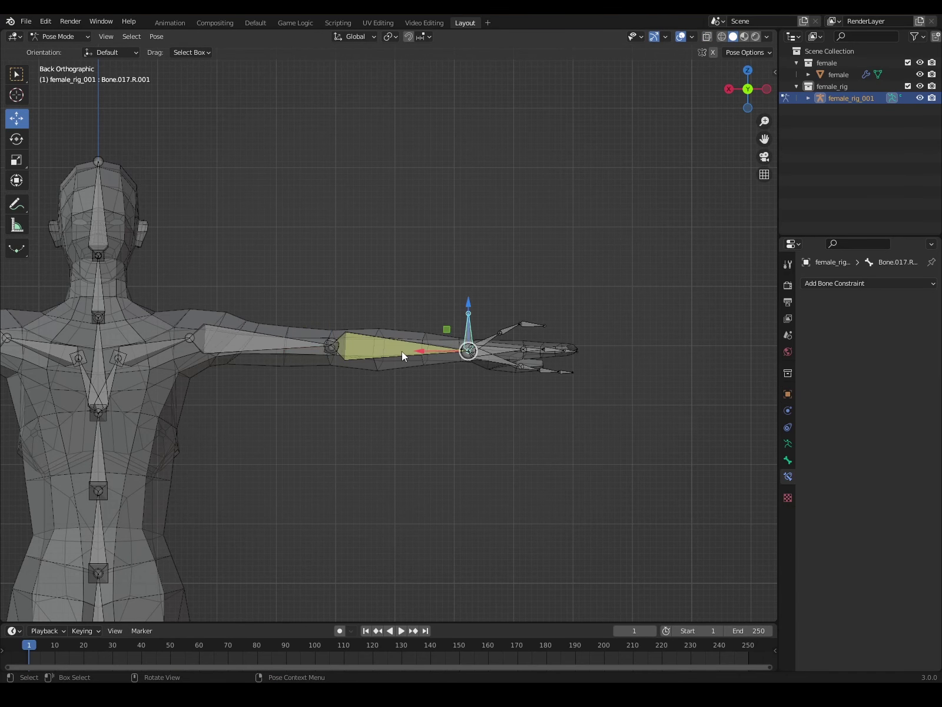
{"action": "left_click_drag", "start_coordinate": [842, 385], "coordinate": [414, 435]}
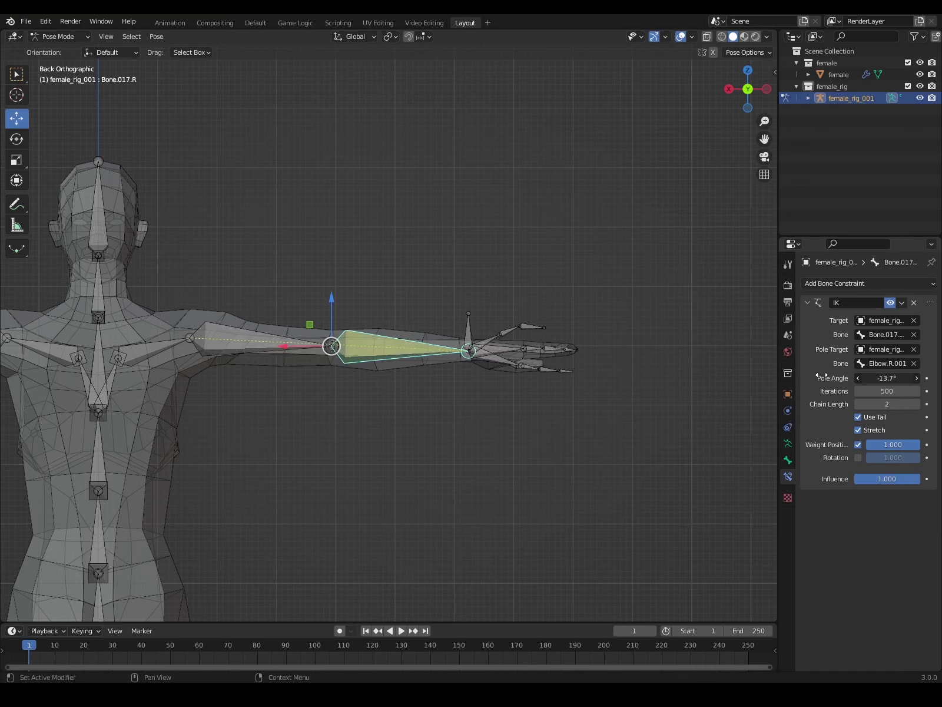
{"action": "mouse_move", "coordinate": [415, 436]}
{"action": "middle_mouse_down"}
{"action": "mouse_move", "coordinate": [538, 420]}
{"action": "mouse_move", "coordinate": [595, 362]}
{"action": "middle_mouse_up"}
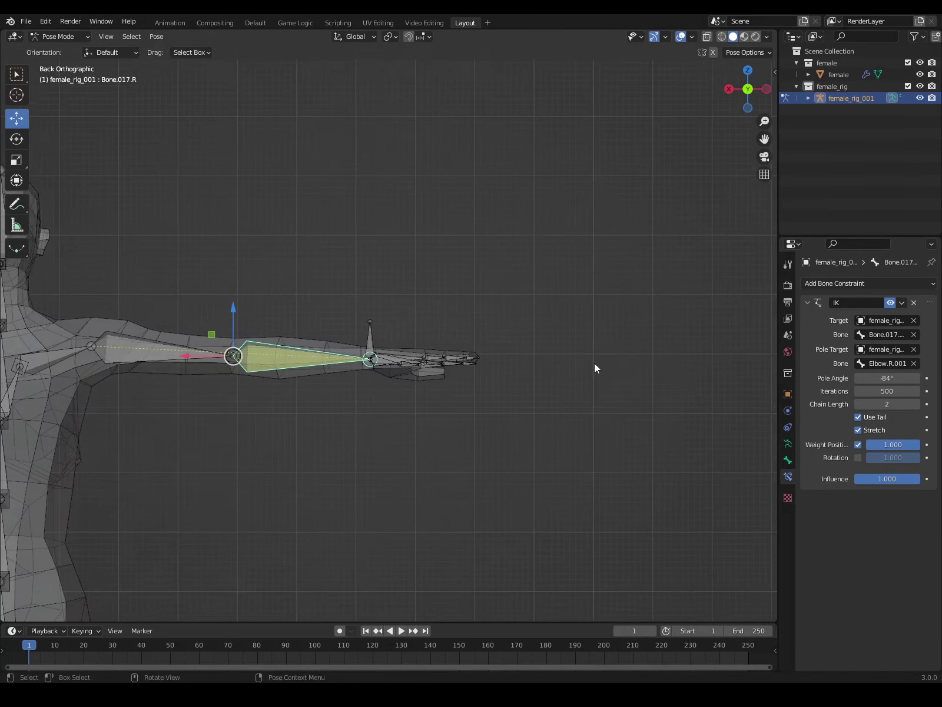
{"action": "key", "text": "Return"}
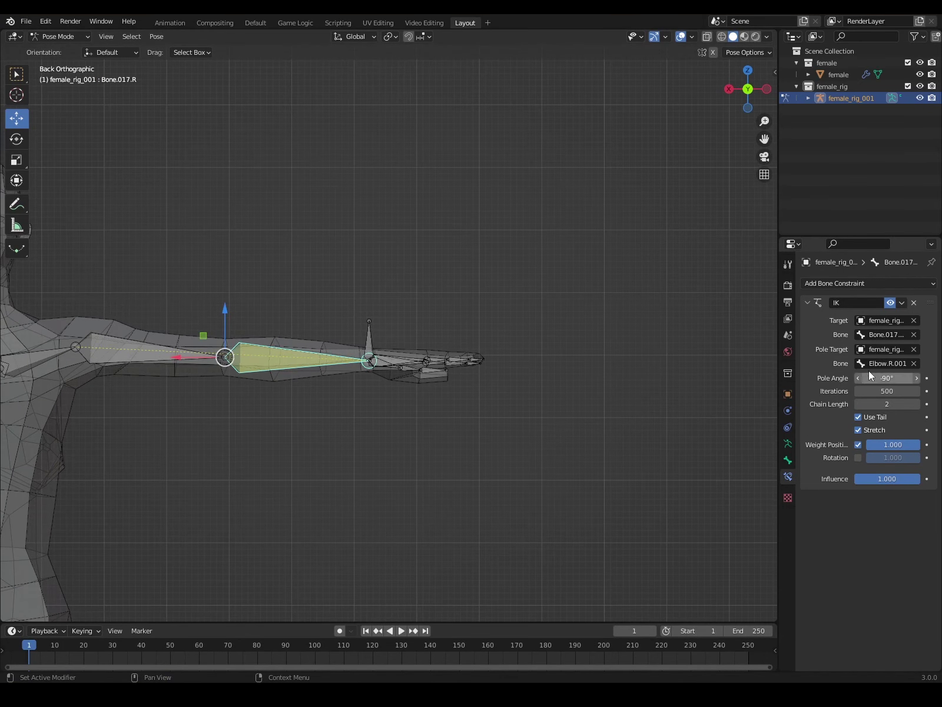
{"action": "left_click_drag", "start_coordinate": [920, 375], "coordinate": [808, 389]}
{"action": "scroll", "coordinate": [667, 368], "scroll_direction": "up", "scroll_amount": 5}
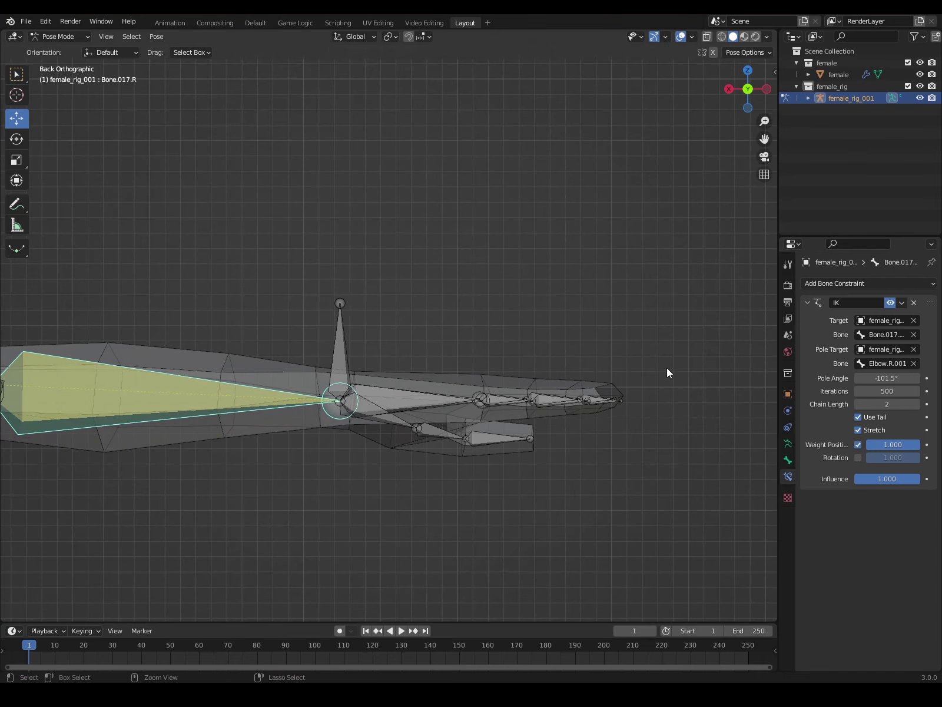
{"action": "left_click_drag", "start_coordinate": [887, 378], "coordinate": [898, 375]}
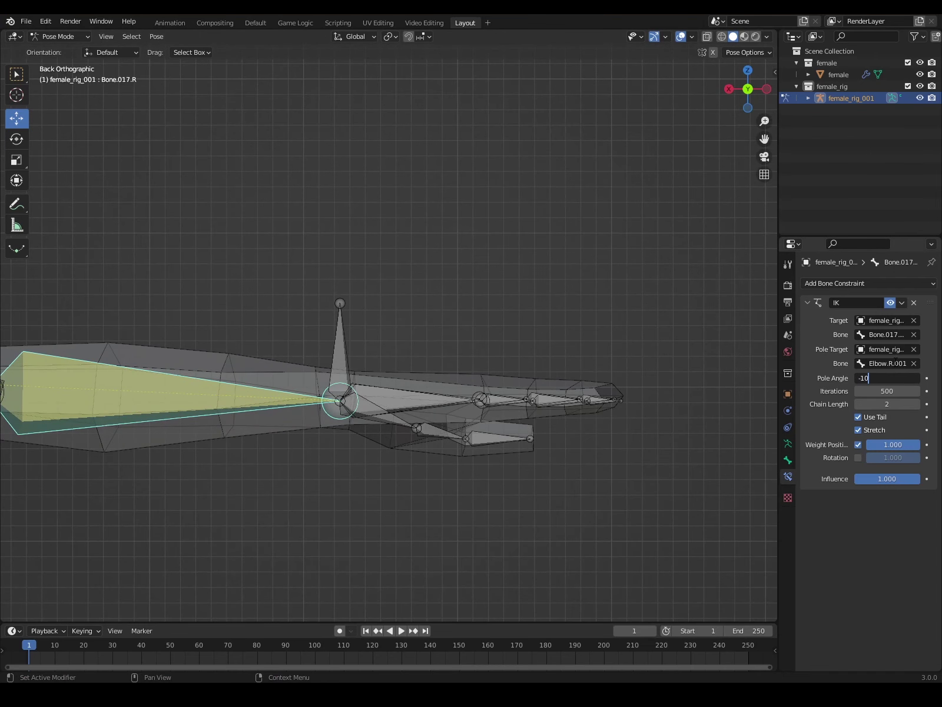
{"action": "type", "text": "1"}
{"action": "key", "text": "Return"}
{"action": "left_click_drag", "start_coordinate": [894, 378], "coordinate": [899, 378]}
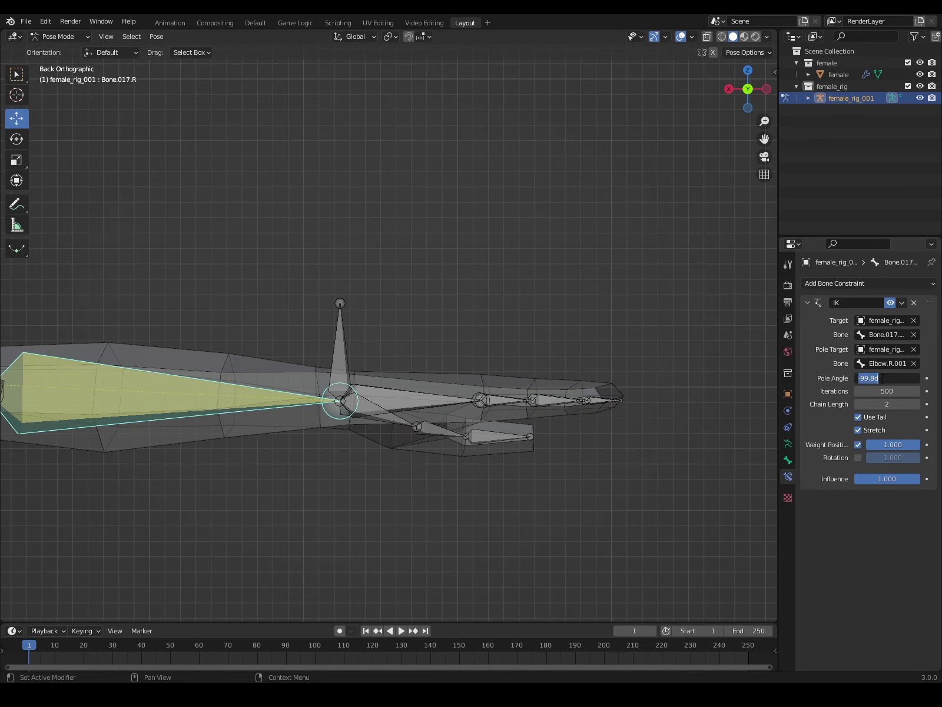
{"action": "key", "text": "Return"}
{"action": "scroll", "coordinate": [433, 213], "scroll_direction": "up", "scroll_amount": 5}
Test the right arm IK by dragging the right hand bone and inspecting the raised arm.
{"action": "scroll", "coordinate": [531, 416], "scroll_direction": "down", "scroll_amount": 10}
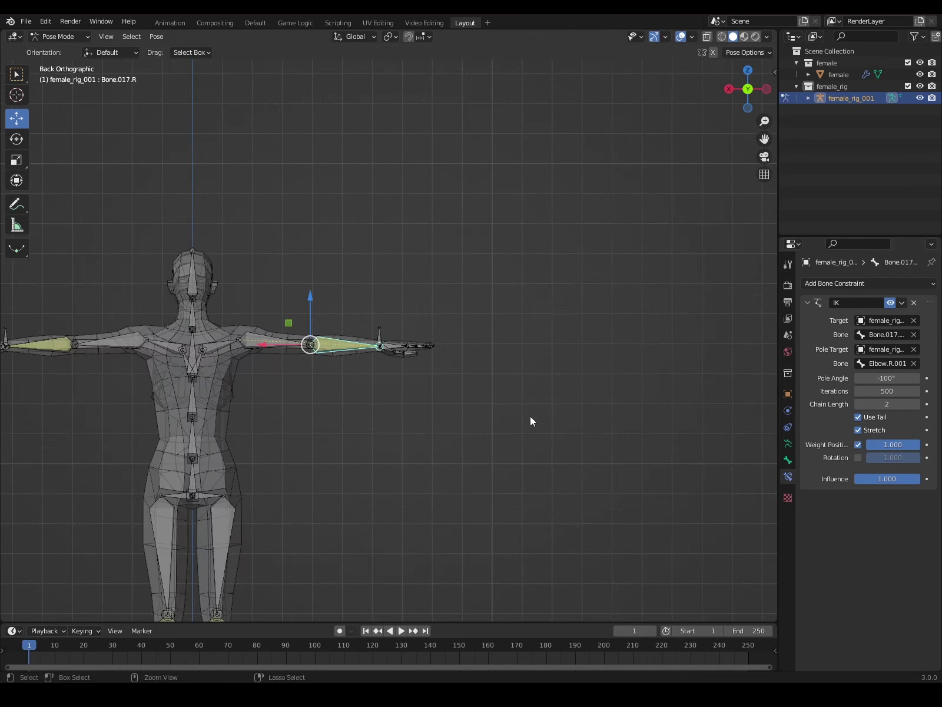
{"action": "mouse_move", "coordinate": [530, 416]}
{"action": "middle_mouse_down"}
{"action": "mouse_move", "coordinate": [560, 279]}
{"action": "mouse_move", "coordinate": [570, 306]}
{"action": "mouse_move", "coordinate": [606, 269]}
{"action": "mouse_move", "coordinate": [609, 279]}
{"action": "mouse_move", "coordinate": [428, 382]}
{"action": "middle_mouse_up"}
{"action": "left_click", "coordinate": [442, 377]}
{"action": "mouse_move", "coordinate": [442, 377]}
{"action": "left_mouse_down"}
{"action": "mouse_move", "coordinate": [402, 403]}
{"action": "mouse_move", "coordinate": [475, 343]}
{"action": "left_mouse_up"}
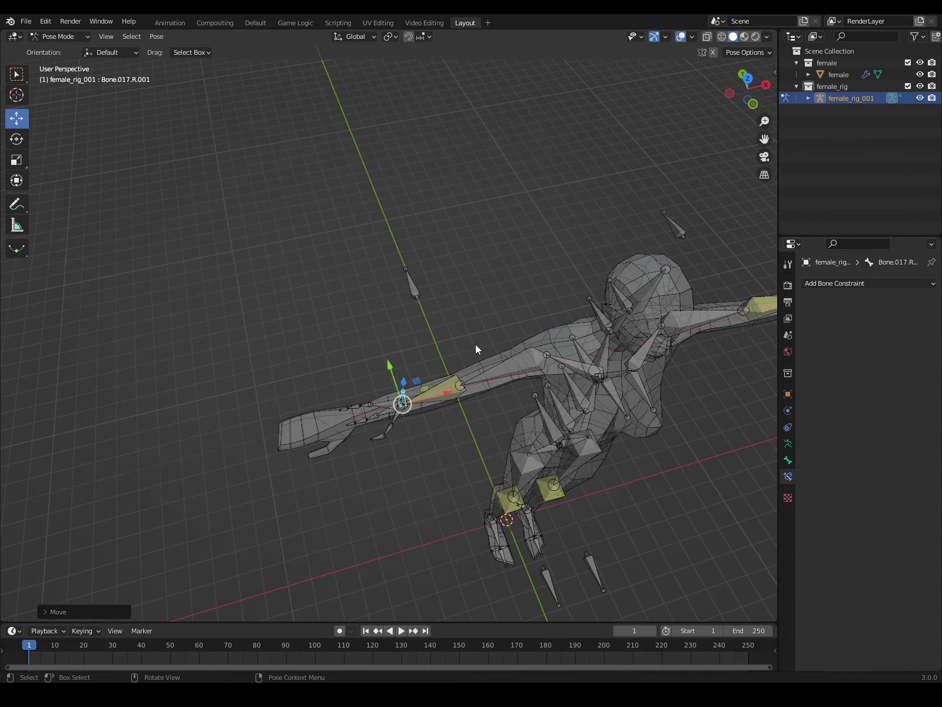
{"action": "mouse_move", "coordinate": [475, 344]}
{"action": "middle_mouse_down"}
{"action": "mouse_move", "coordinate": [629, 251]}
{"action": "mouse_move", "coordinate": [633, 261]}
{"action": "mouse_move", "coordinate": [593, 279]}
{"action": "mouse_move", "coordinate": [309, 360]}
{"action": "middle_mouse_up"}
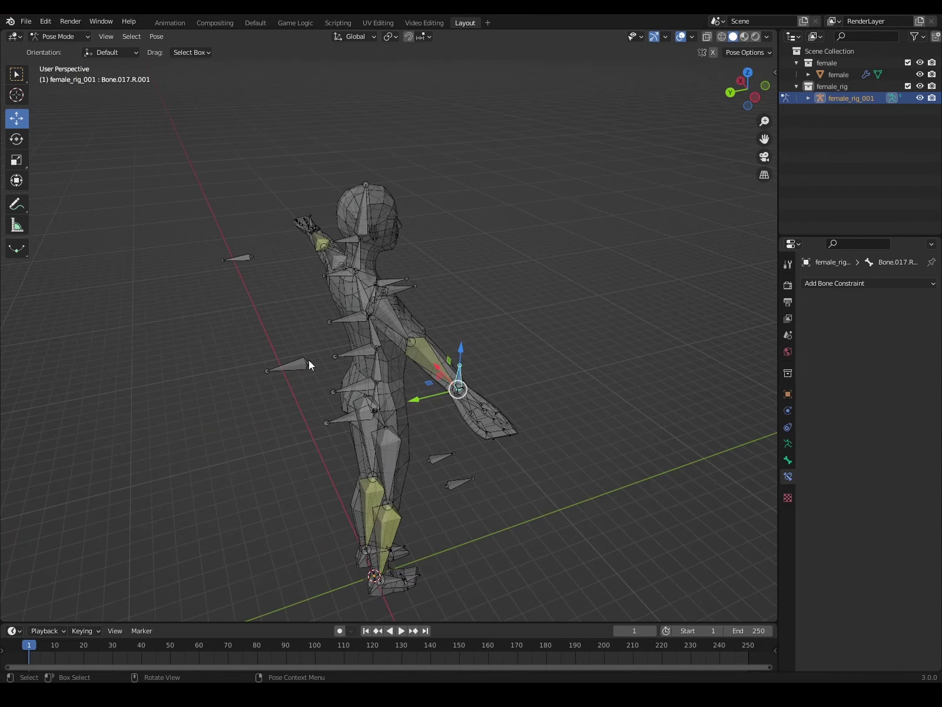
{"action": "mouse_move", "coordinate": [329, 447]}
{"action": "middle_mouse_down"}
{"action": "mouse_move", "coordinate": [399, 381]}
{"action": "mouse_move", "coordinate": [507, 419]}
{"action": "mouse_move", "coordinate": [494, 455]}
{"action": "mouse_move", "coordinate": [475, 417]}
{"action": "mouse_move", "coordinate": [550, 442]}
{"action": "mouse_move", "coordinate": [522, 346]}
{"action": "mouse_move", "coordinate": [539, 300]}
{"action": "mouse_move", "coordinate": [434, 369]}
{"action": "middle_mouse_up"}
{"action": "left_click", "coordinate": [522, 346]}
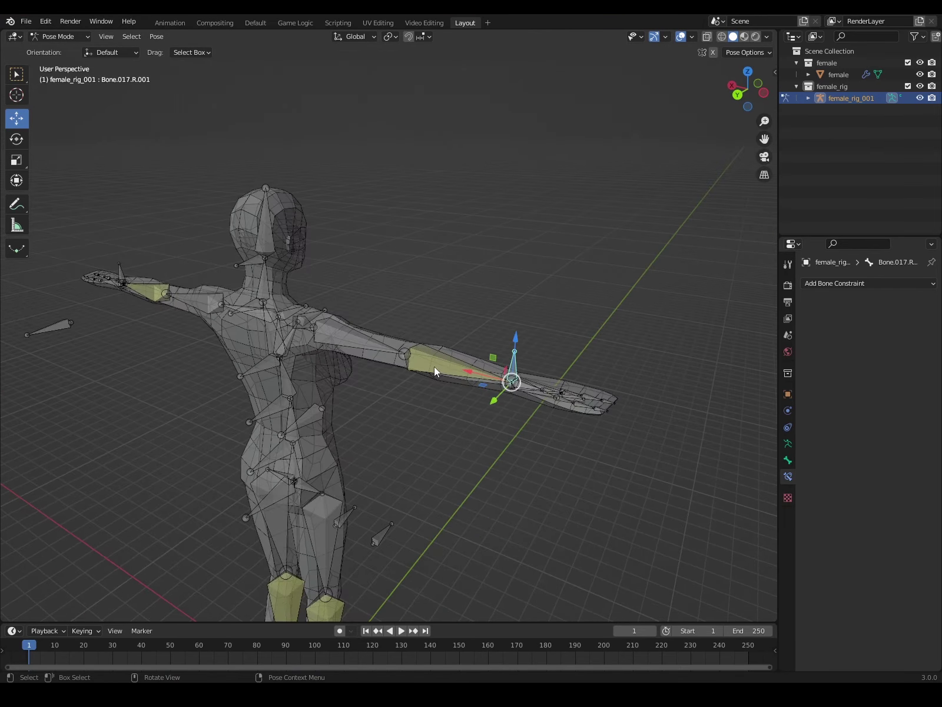
{"action": "key", "text": "bracketleft"}
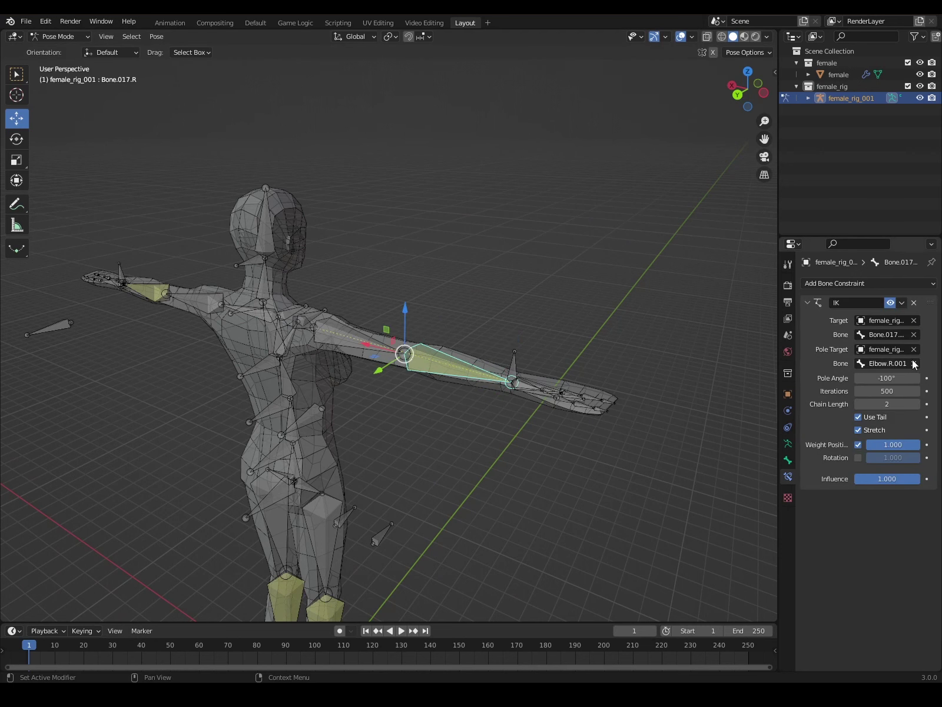
Set the right arm's IK pole target to Elbow.R.001, then retest the hand with a cancelled move.
{"action": "left_click", "coordinate": [893, 364]}
{"action": "type", "text": "el"}
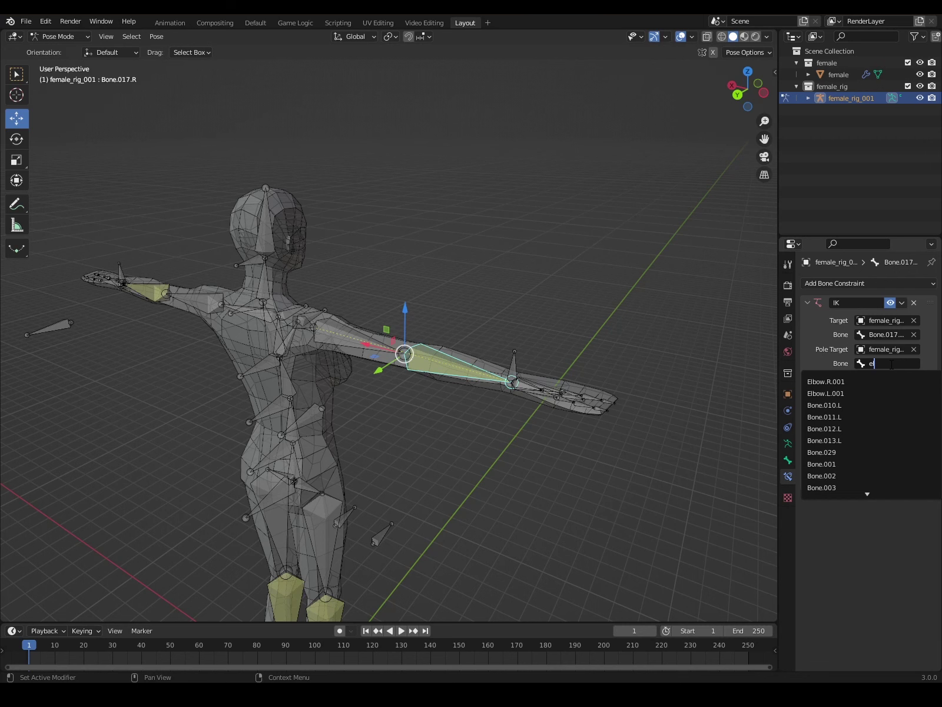
{"action": "left_click", "coordinate": [831, 381]}
{"action": "middle_click_drag", "start_coordinate": [565, 379], "coordinate": [654, 389]}
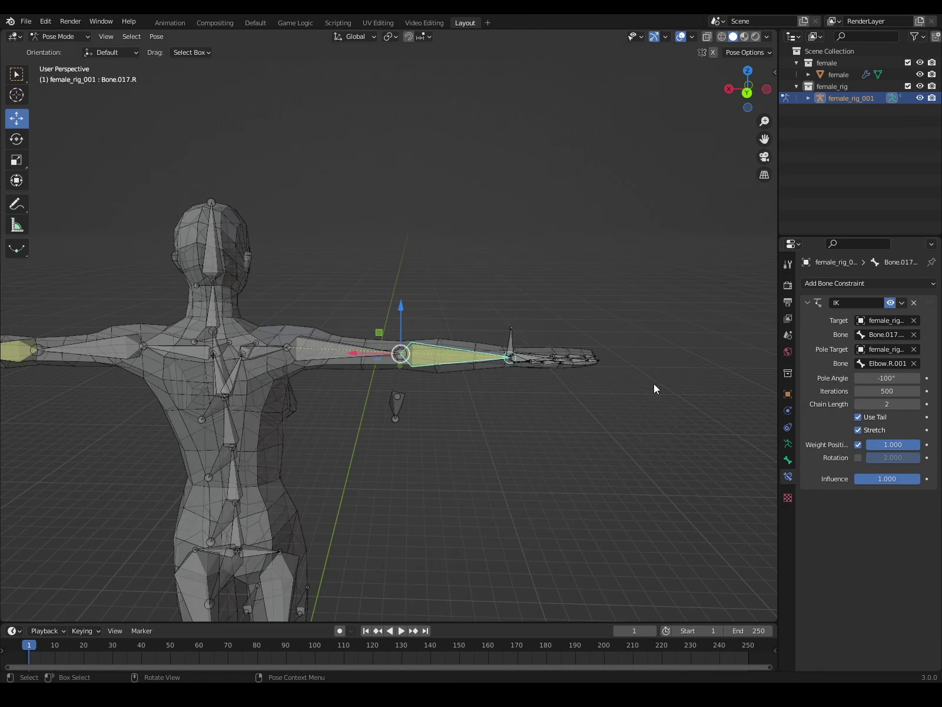
{"action": "left_click", "coordinate": [509, 358]}
{"action": "key", "text": "g"}
{"action": "key", "text": "Escape"}
Test the left arm by moving the left hand bone.
{"action": "mouse_move", "coordinate": [526, 320]}
{"action": "middle_mouse_down"}
{"action": "mouse_move", "coordinate": [560, 244]}
{"action": "mouse_move", "coordinate": [514, 267]}
{"action": "mouse_move", "coordinate": [314, 266]}
{"action": "middle_mouse_up"}
{"action": "key", "text": "ctrl+shift+m"}
{"action": "mouse_move", "coordinate": [398, 363]}
{"action": "middle_mouse_down"}
{"action": "mouse_move", "coordinate": [440, 343]}
{"action": "mouse_move", "coordinate": [618, 330]}
{"action": "middle_mouse_up"}
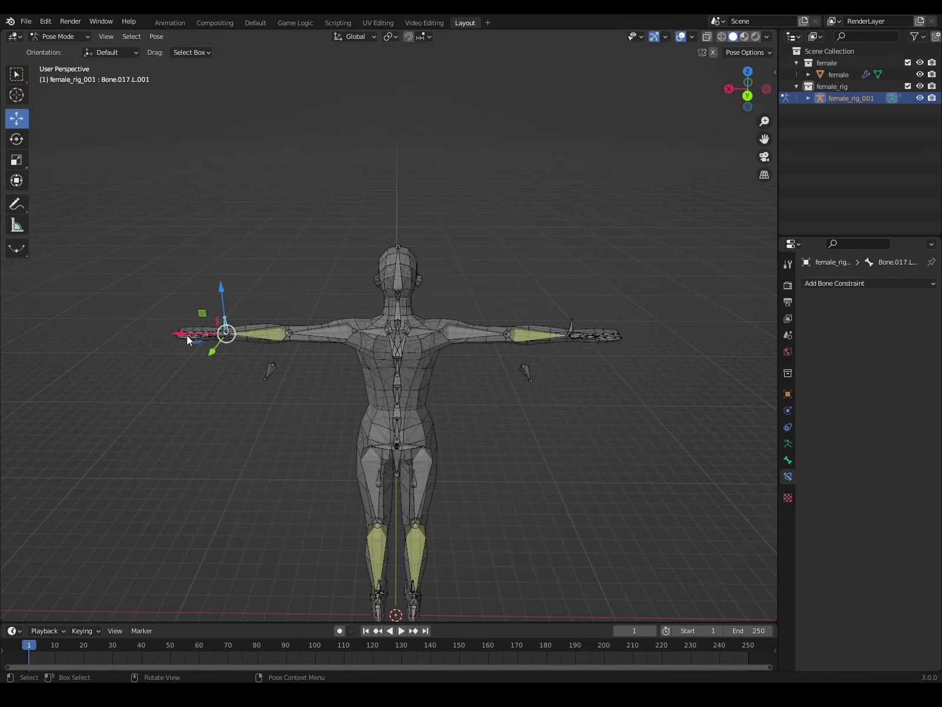
{"action": "key", "text": "g"}
{"action": "left_click", "coordinate": [476, 346]}
{"action": "mouse_move", "coordinate": [474, 347]}
{"action": "middle_mouse_down"}
{"action": "mouse_move", "coordinate": [620, 340]}
{"action": "mouse_move", "coordinate": [499, 338]}
{"action": "mouse_move", "coordinate": [526, 354]}
{"action": "mouse_move", "coordinate": [603, 278]}
{"action": "mouse_move", "coordinate": [576, 275]}
{"action": "mouse_move", "coordinate": [616, 250]}
{"action": "mouse_move", "coordinate": [506, 343]}
{"action": "mouse_move", "coordinate": [543, 278]}
{"action": "mouse_move", "coordinate": [667, 244]}
{"action": "mouse_move", "coordinate": [543, 291]}
{"action": "mouse_move", "coordinate": [429, 378]}
{"action": "mouse_move", "coordinate": [505, 305]}
{"action": "mouse_move", "coordinate": [502, 282]}
{"action": "middle_mouse_up"}
Switch the rig into Edit Mode from the Ctrl+Tab mode pie.
{"action": "key", "text": "ctrl+Tab"}
{"action": "left_click", "coordinate": [603, 295]}
{"action": "scroll", "coordinate": [666, 244], "scroll_direction": "up", "scroll_amount": 8}
Extrude a new bone upward from the right hand and frame the view on it.
{"action": "left_click", "coordinate": [429, 378]}
{"action": "key", "text": "g"}
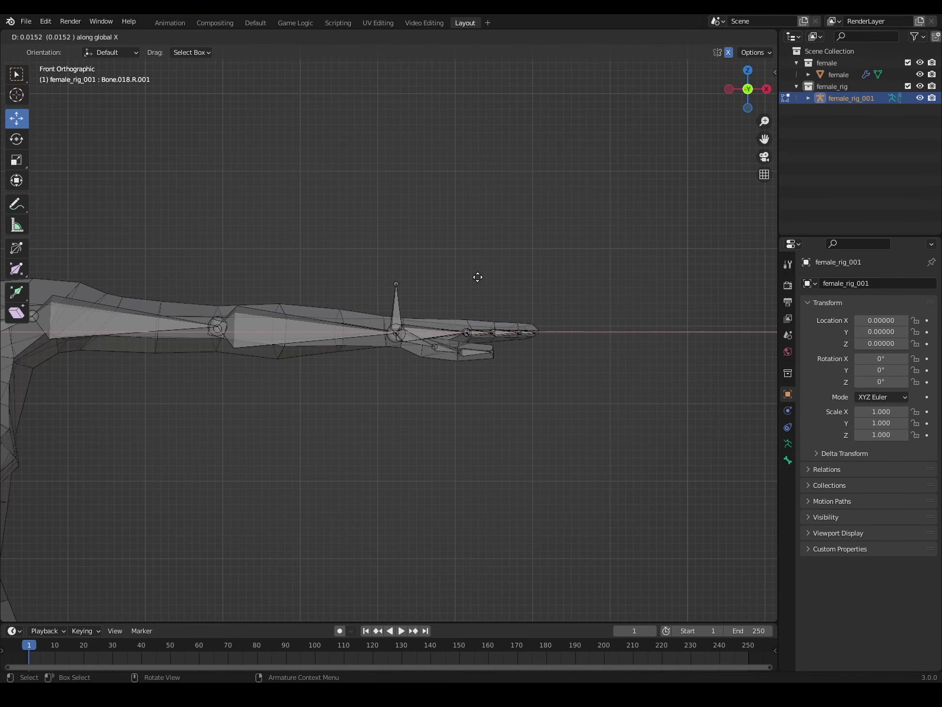
{"action": "left_click", "coordinate": [481, 270]}
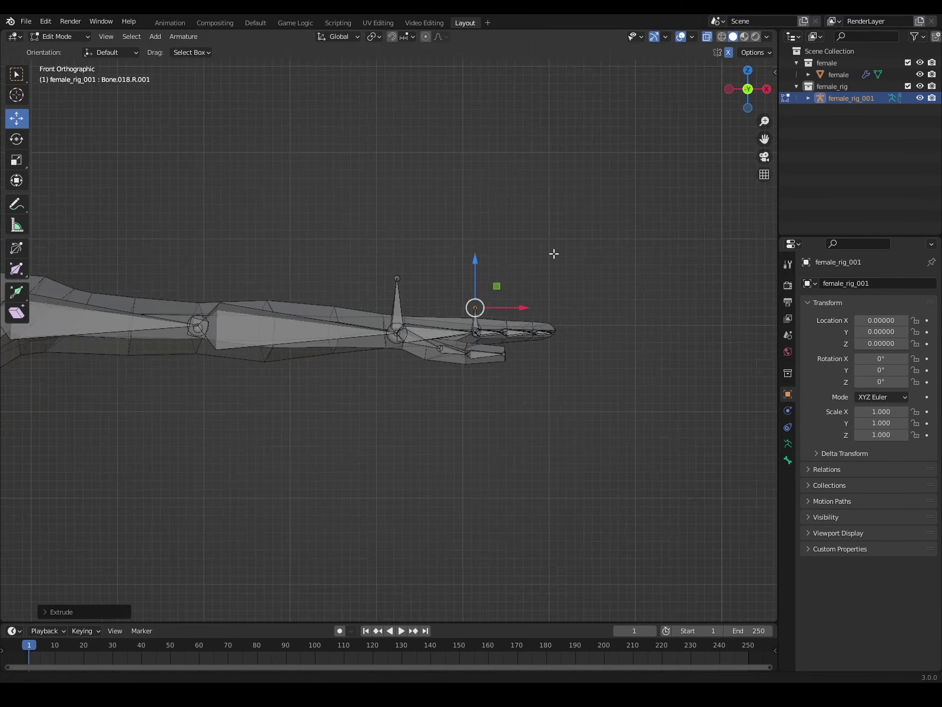
{"action": "mouse_move", "coordinate": [553, 255]}
{"action": "middle_mouse_down"}
{"action": "mouse_move", "coordinate": [619, 270]}
{"action": "mouse_move", "coordinate": [600, 290]}
{"action": "middle_mouse_up"}
{"action": "key", "text": "KP_Decimal"}
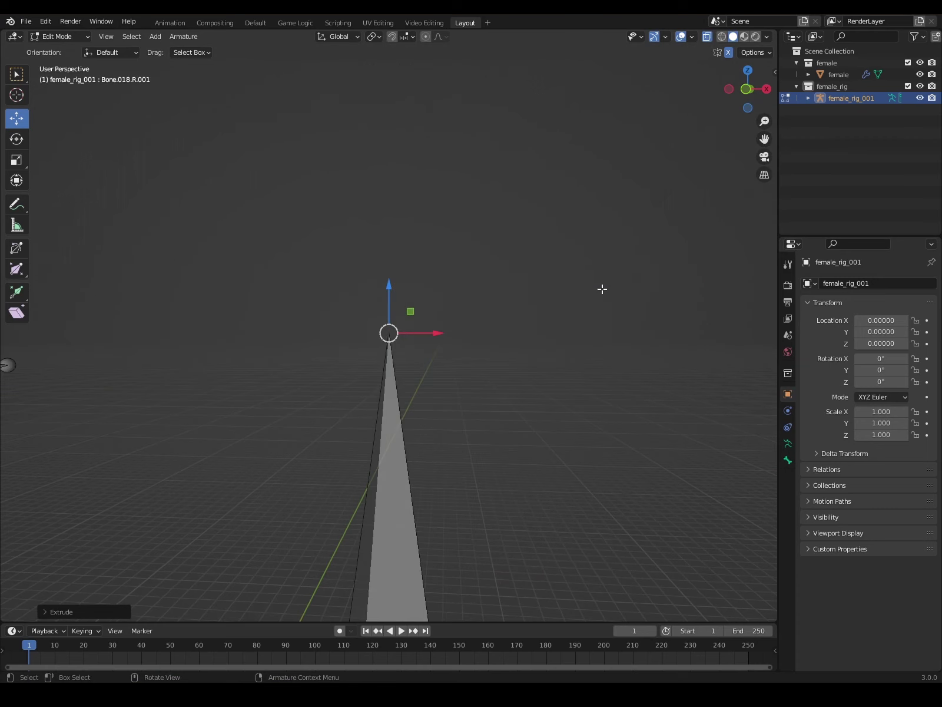
{"action": "scroll", "coordinate": [522, 330], "scroll_direction": "down", "scroll_amount": 4}
{"action": "scroll", "coordinate": [489, 410], "scroll_direction": "down", "scroll_amount": 2}
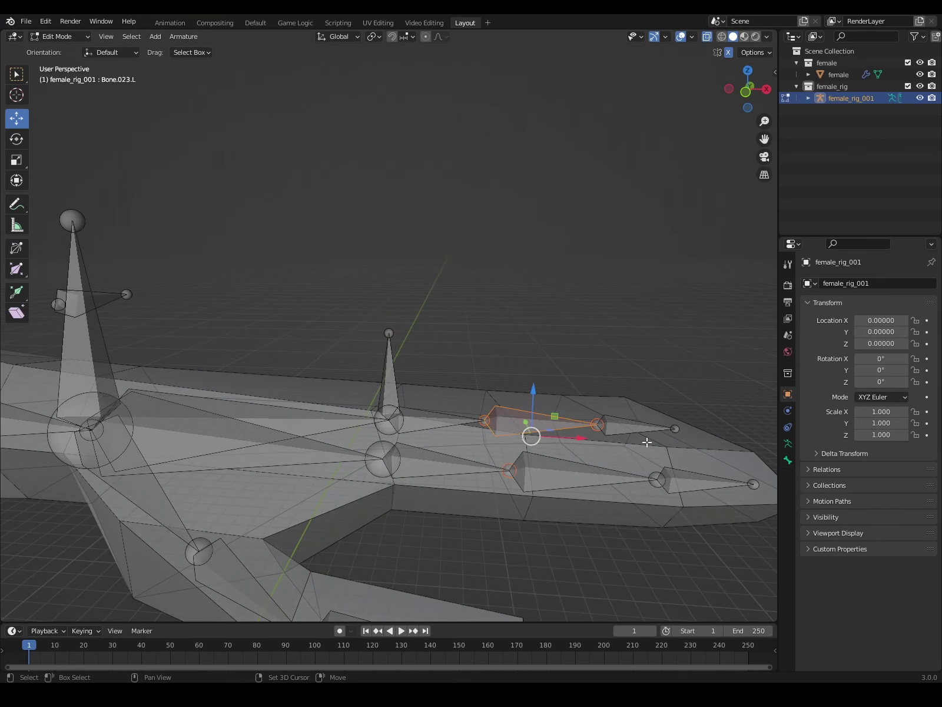
In front view, extrude control bones up from the finger joints and nudge the last pair down.
{"action": "key", "text": "KP_1"}
{"action": "key", "text": "e"}
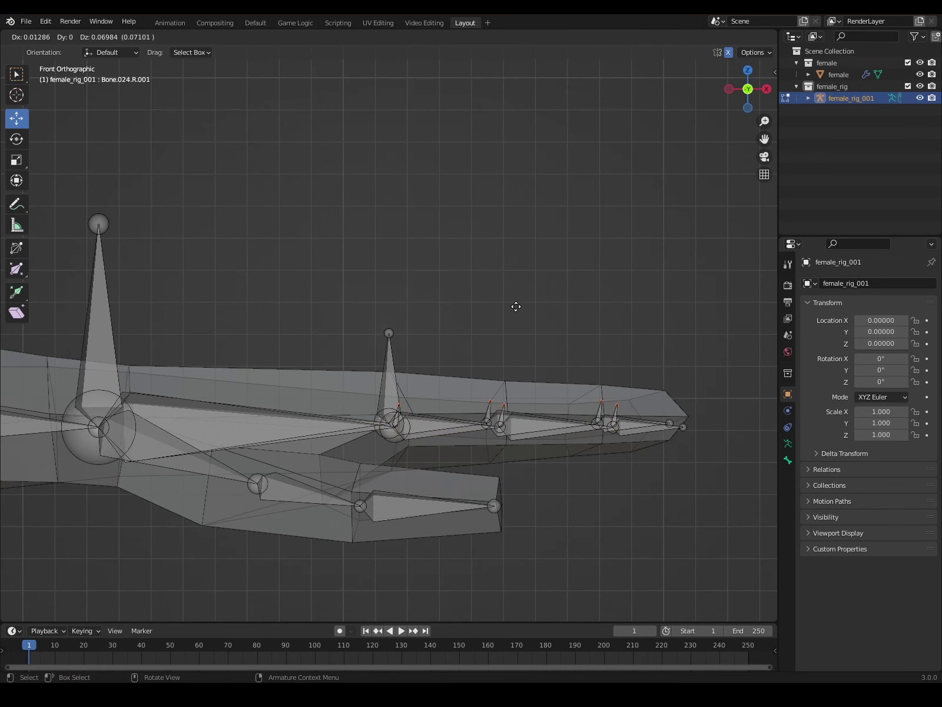
{"action": "left_click", "coordinate": [555, 234]}
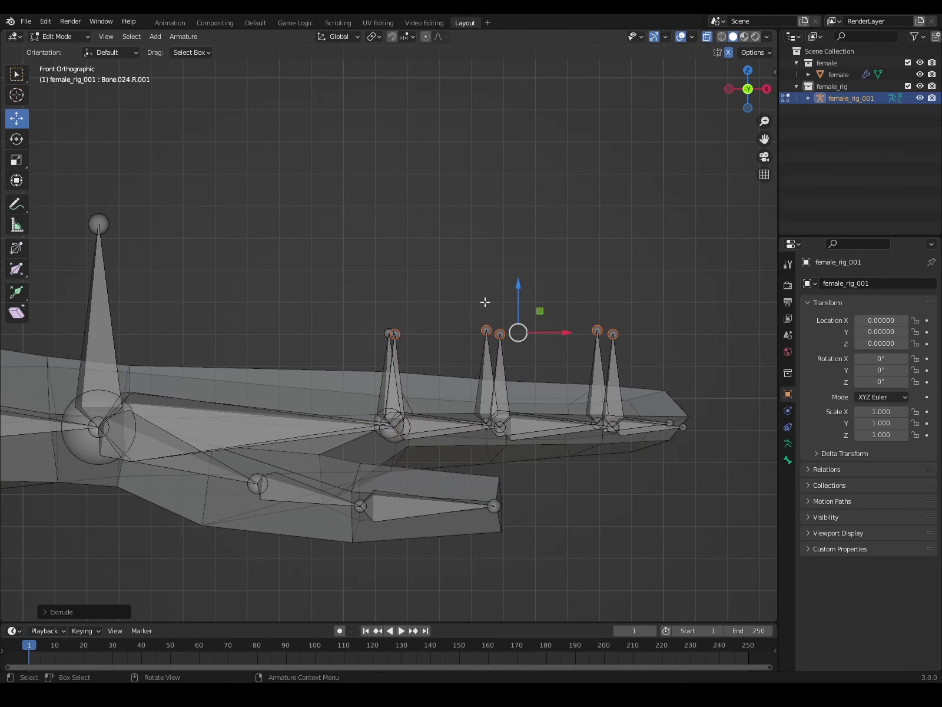
{"action": "left_click_drag", "start_coordinate": [613, 333], "coordinate": [606, 341]}
{"action": "middle_click_drag", "start_coordinate": [643, 260], "coordinate": [654, 176], "text": "shift"}
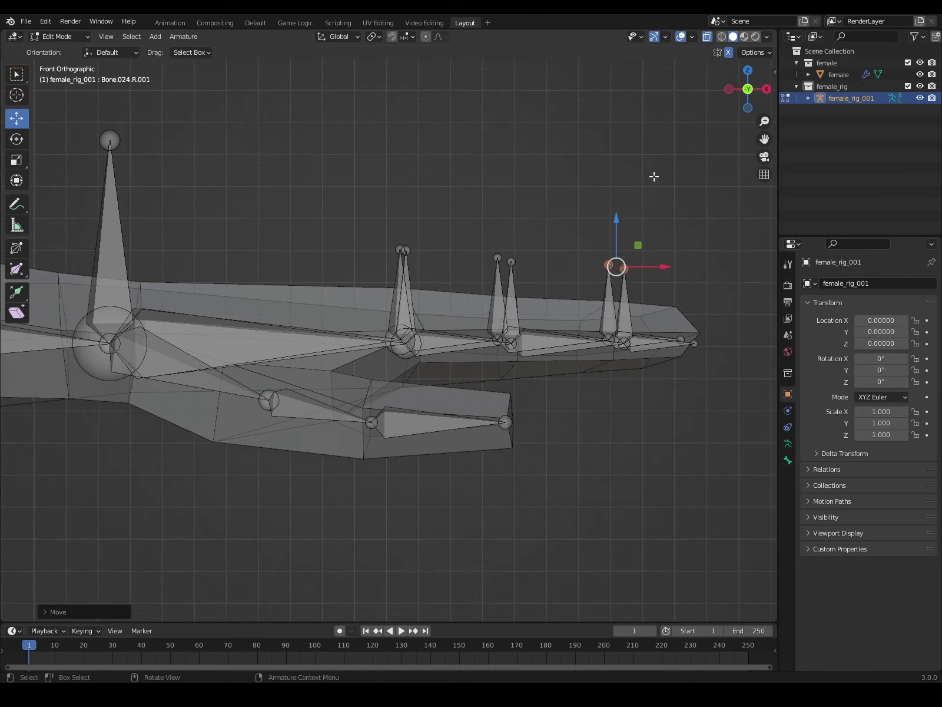
{"action": "scroll", "coordinate": [653, 175], "scroll_direction": "down", "scroll_amount": 3}
{"action": "mouse_move", "coordinate": [638, 243]}
{"action": "middle_mouse_down"}
{"action": "mouse_move", "coordinate": [557, 288]}
{"action": "mouse_move", "coordinate": [626, 269]}
{"action": "mouse_move", "coordinate": [547, 343]}
{"action": "mouse_move", "coordinate": [580, 248]}
{"action": "middle_mouse_up"}
Reposition a hand bone in Edit Mode and confirm its new location.
{"action": "left_click", "coordinate": [447, 377]}
{"action": "mouse_move", "coordinate": [447, 377]}
{"action": "middle_mouse_down"}
{"action": "mouse_move", "coordinate": [424, 383]}
{"action": "mouse_move", "coordinate": [458, 391]}
{"action": "middle_mouse_up"}
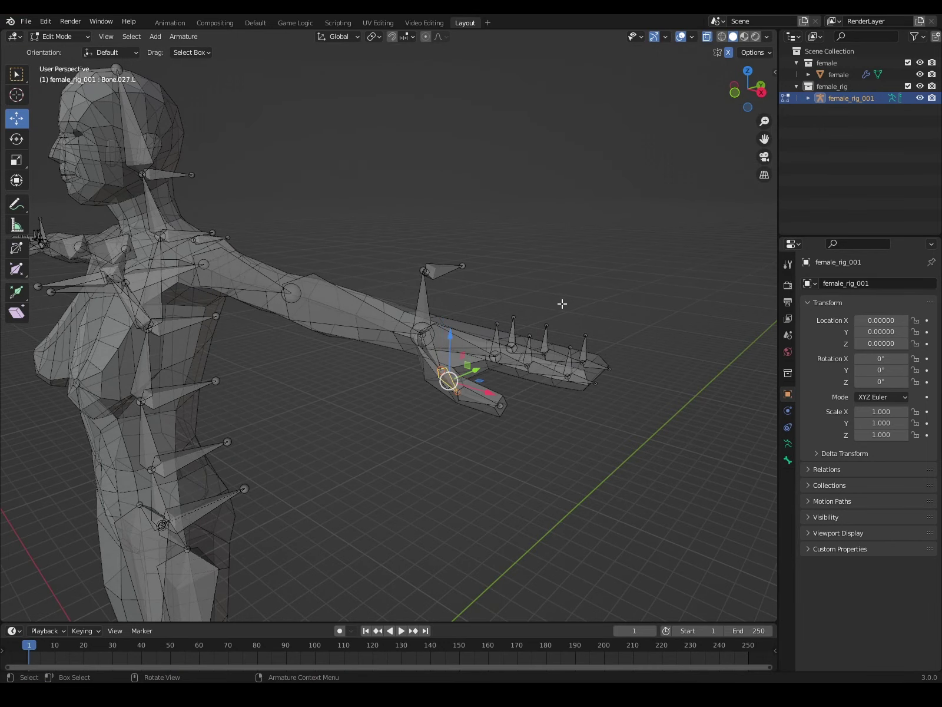
{"action": "middle_click_drag", "start_coordinate": [562, 303], "coordinate": [544, 265]}
{"action": "key", "text": "KP_3"}
{"action": "key", "text": "shift+d"}
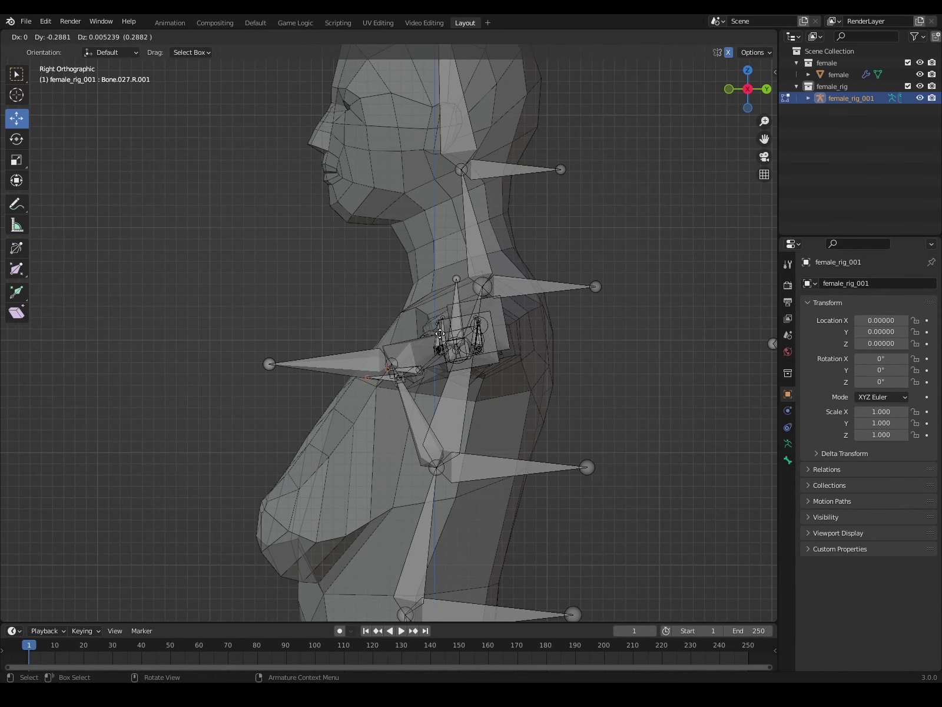
{"action": "left_click", "coordinate": [436, 333]}
{"action": "mouse_move", "coordinate": [436, 333]}
{"action": "middle_mouse_down"}
{"action": "mouse_move", "coordinate": [606, 242]}
{"action": "mouse_move", "coordinate": [570, 310]}
{"action": "mouse_move", "coordinate": [534, 274]}
{"action": "mouse_move", "coordinate": [525, 299]}
{"action": "mouse_move", "coordinate": [608, 275]}
{"action": "mouse_move", "coordinate": [610, 254]}
{"action": "mouse_move", "coordinate": [543, 311]}
{"action": "mouse_move", "coordinate": [535, 276]}
{"action": "mouse_move", "coordinate": [454, 341]}
{"action": "middle_mouse_up"}
{"action": "scroll", "coordinate": [526, 300], "scroll_direction": "down", "scroll_amount": 5}
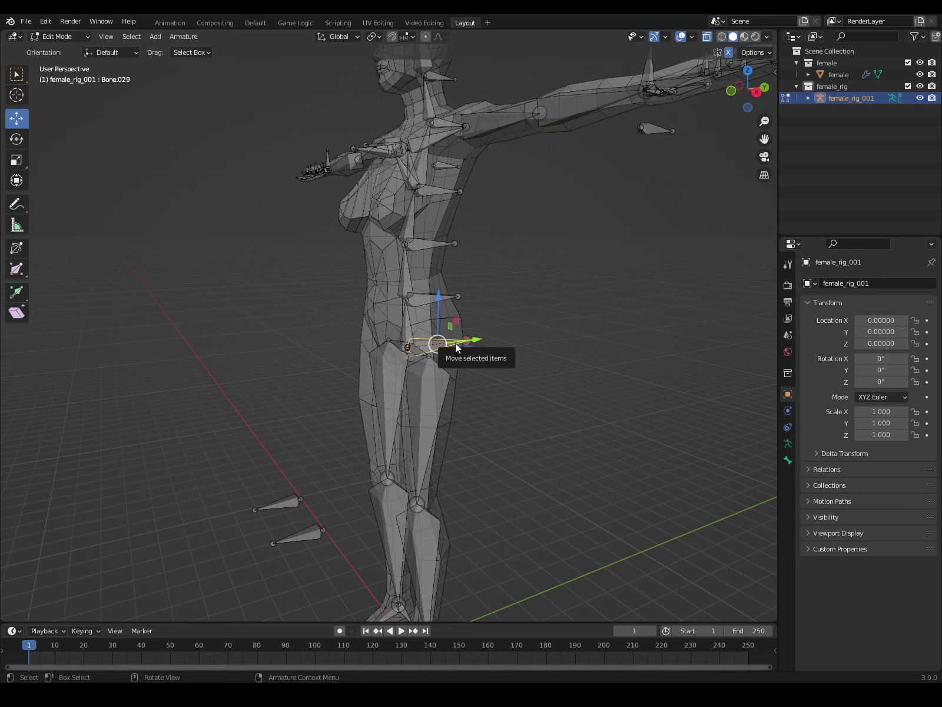
Enter Pose Mode and test-move a leg bone, cancelling the move.
{"action": "key", "text": "ctrl+Tab"}
{"action": "left_click", "coordinate": [455, 407]}
{"action": "mouse_move", "coordinate": [408, 299]}
{"action": "middle_mouse_down"}
{"action": "mouse_move", "coordinate": [467, 341]}
{"action": "mouse_move", "coordinate": [537, 316]}
{"action": "mouse_move", "coordinate": [530, 300]}
{"action": "mouse_move", "coordinate": [473, 287]}
{"action": "mouse_move", "coordinate": [432, 298]}
{"action": "middle_mouse_up"}
{"action": "key", "text": "g"}
{"action": "right_click", "coordinate": [527, 292]}
Test-rotate the hip bone and its chain, then view the rig from the front.
{"action": "middle_click_drag", "start_coordinate": [468, 337], "coordinate": [487, 323]}
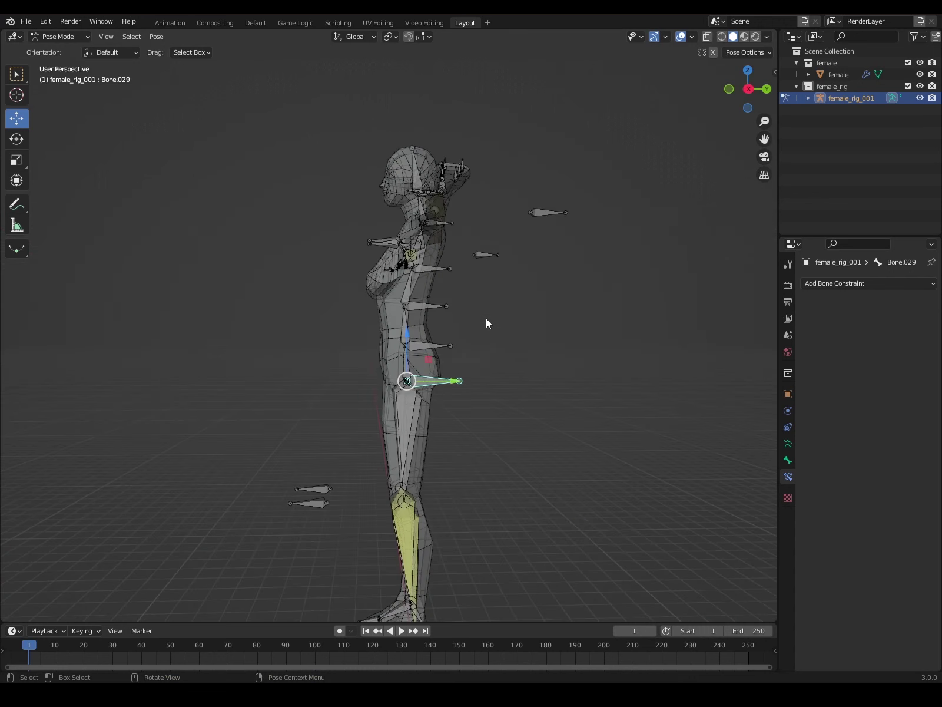
{"action": "scroll", "coordinate": [494, 306], "scroll_direction": "up", "scroll_amount": 2}
{"action": "scroll", "coordinate": [503, 305], "scroll_direction": "up", "scroll_amount": 1}
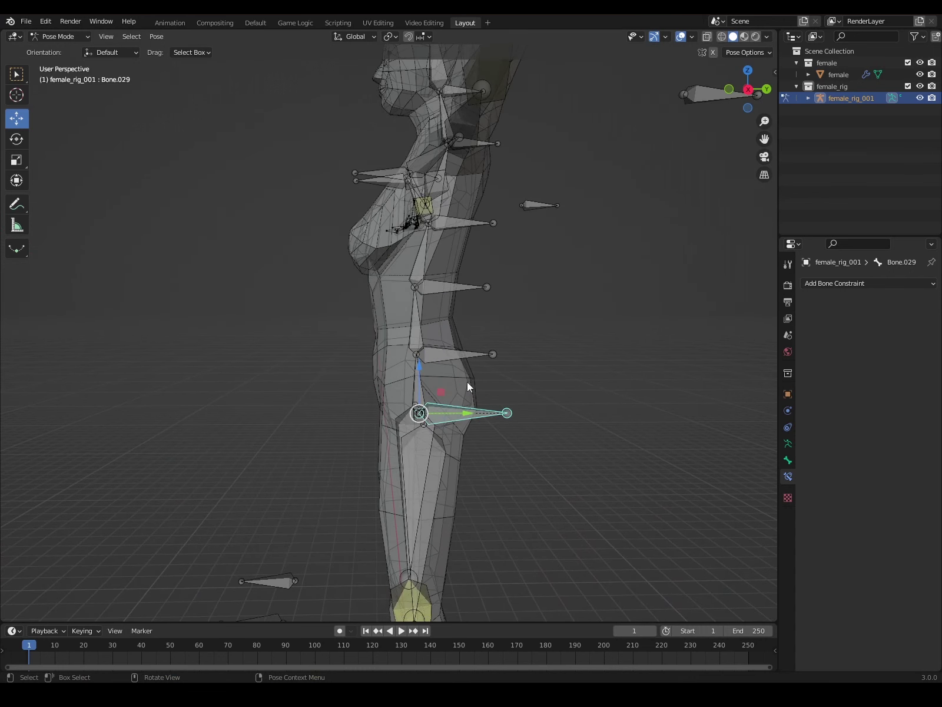
{"action": "key", "text": "r"}
{"action": "left_click_drag", "start_coordinate": [466, 381], "coordinate": [439, 362]}
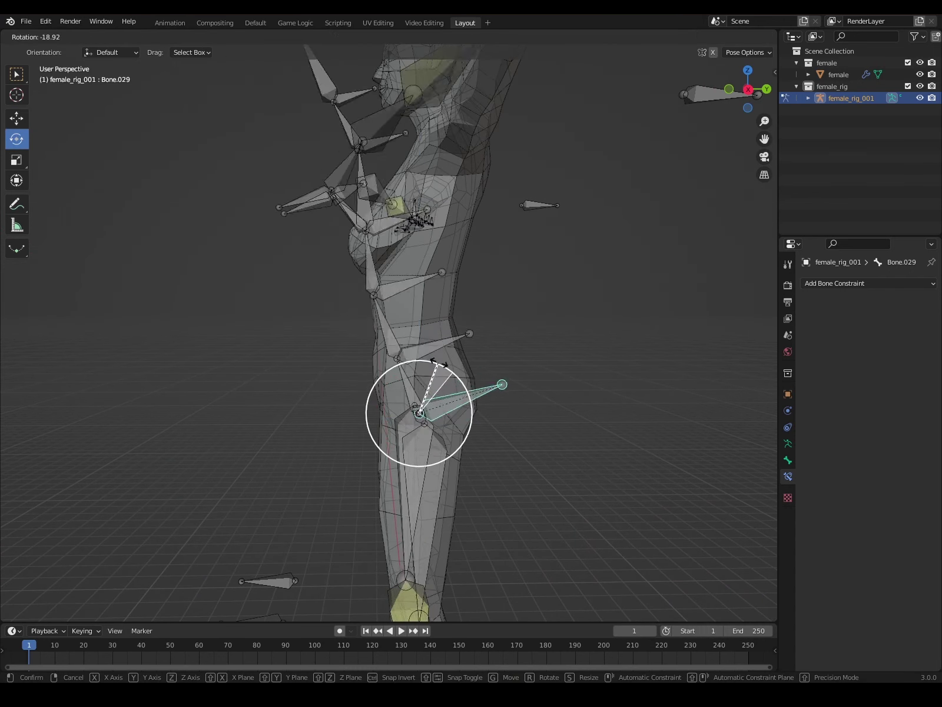
{"action": "left_click", "coordinate": [440, 363]}
{"action": "key", "text": "KP_1"}
Toggle between Edit and Pose Mode and show the bone's head and tail coordinates in the sidebar.
{"action": "key", "text": "Tab"}
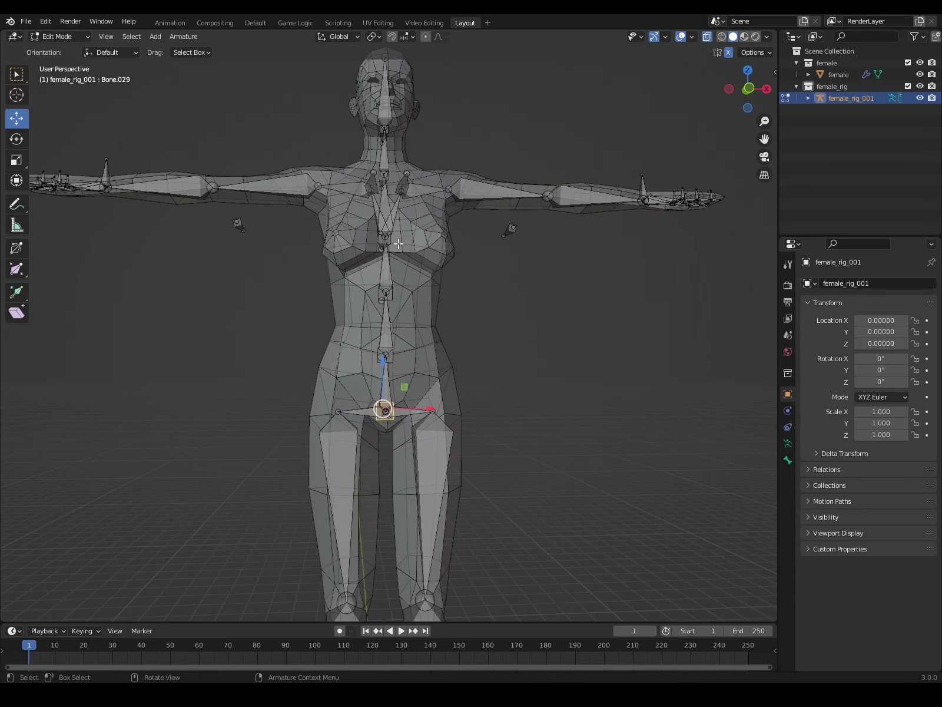
{"action": "left_click", "coordinate": [184, 37]}
{"action": "key", "text": "ctrl+Tab"}
{"action": "left_click", "coordinate": [464, 390]}
{"action": "key", "text": "ctrl+Tab"}
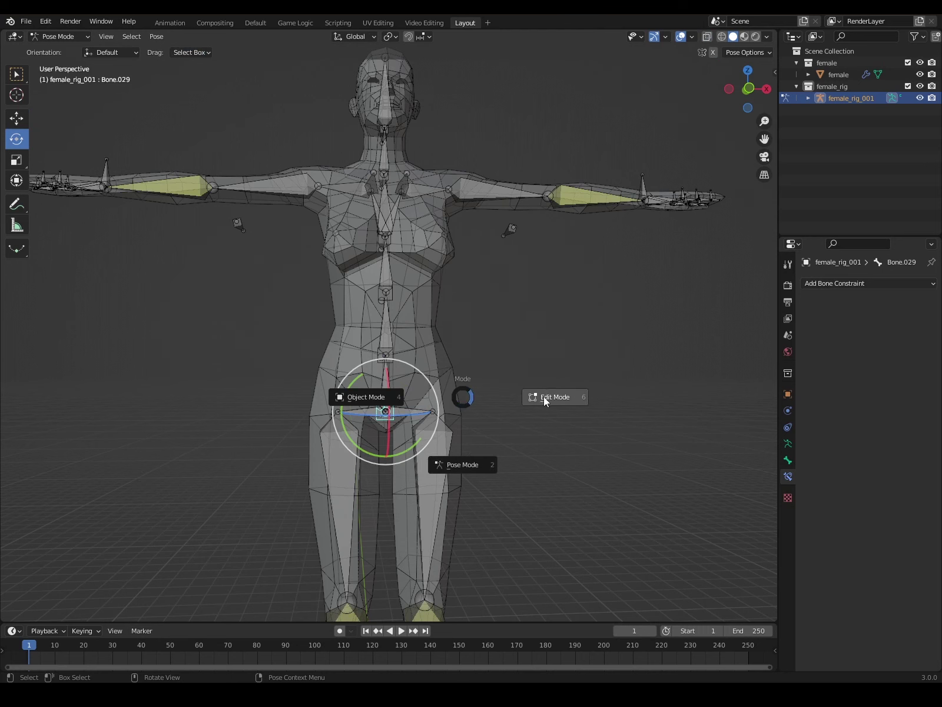
{"action": "left_click", "coordinate": [543, 400]}
{"action": "middle_click_drag", "start_coordinate": [504, 343], "coordinate": [772, 59]}
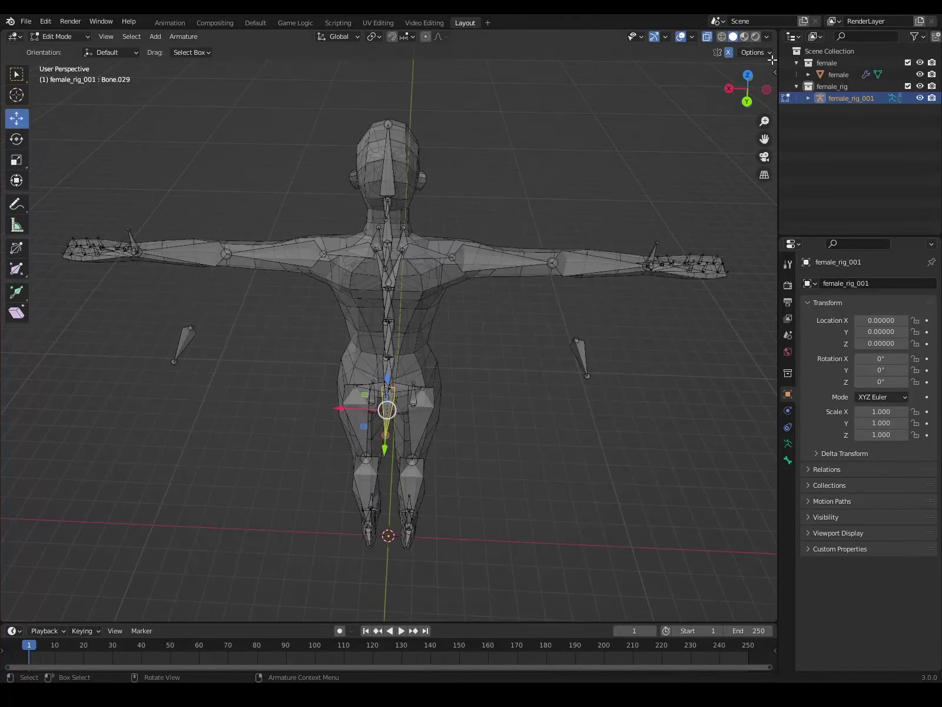
{"action": "left_click", "coordinate": [776, 71]}
{"action": "middle_click_drag", "start_coordinate": [560, 295], "coordinate": [479, 322]}
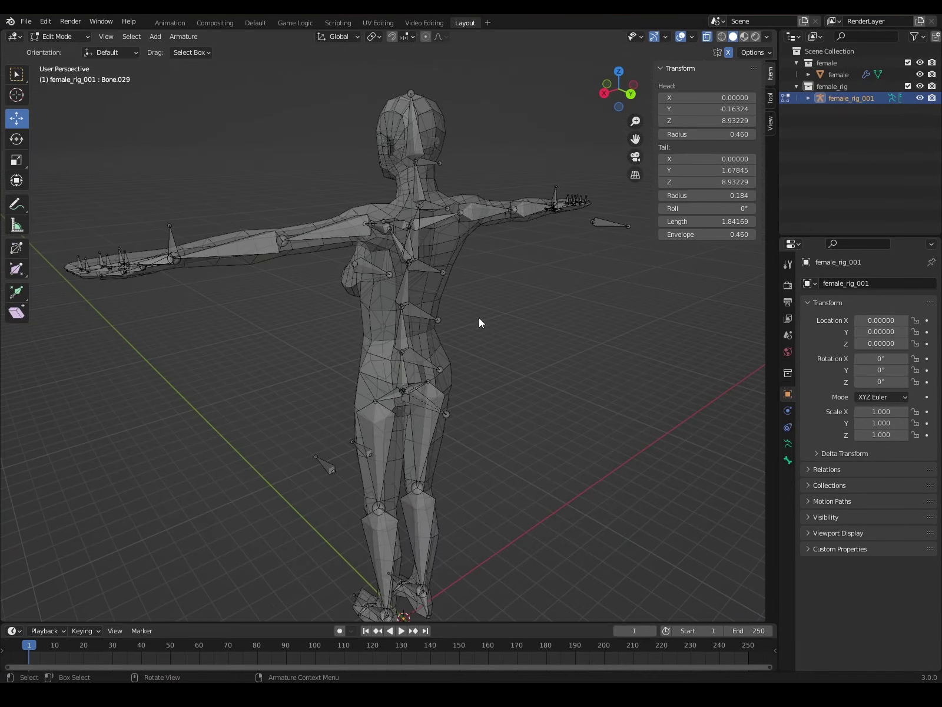
{"action": "middle_click_drag", "start_coordinate": [434, 376], "coordinate": [489, 326]}
{"action": "key", "text": "ctrl+Tab"}
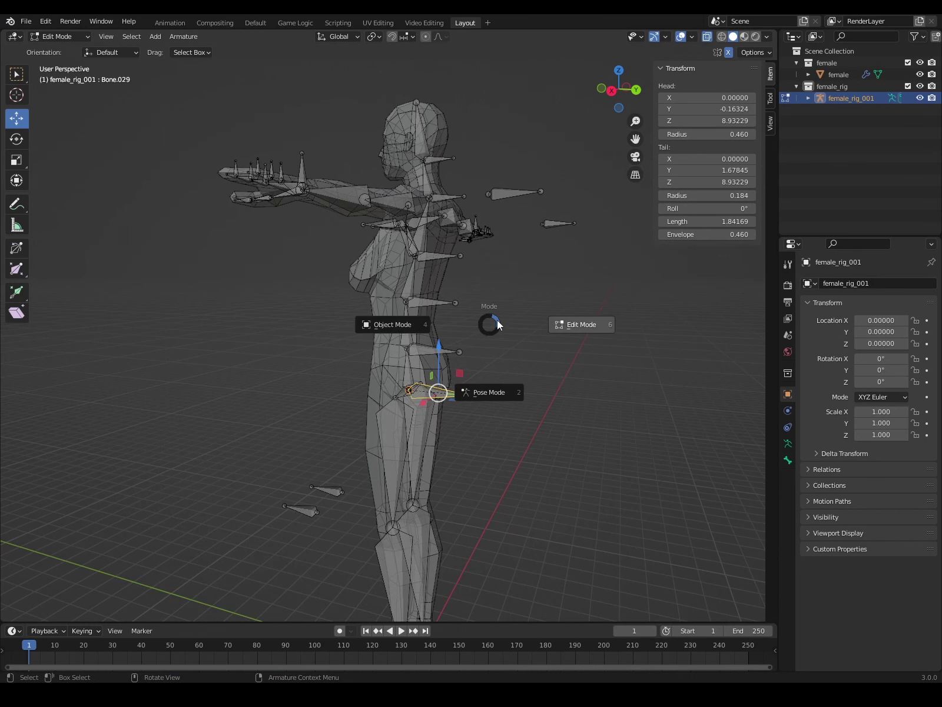
Select the waist bone Bone.029 in Pose Mode, test-rotate it upward, and undo the rotation.
{"action": "left_click", "coordinate": [442, 343]}
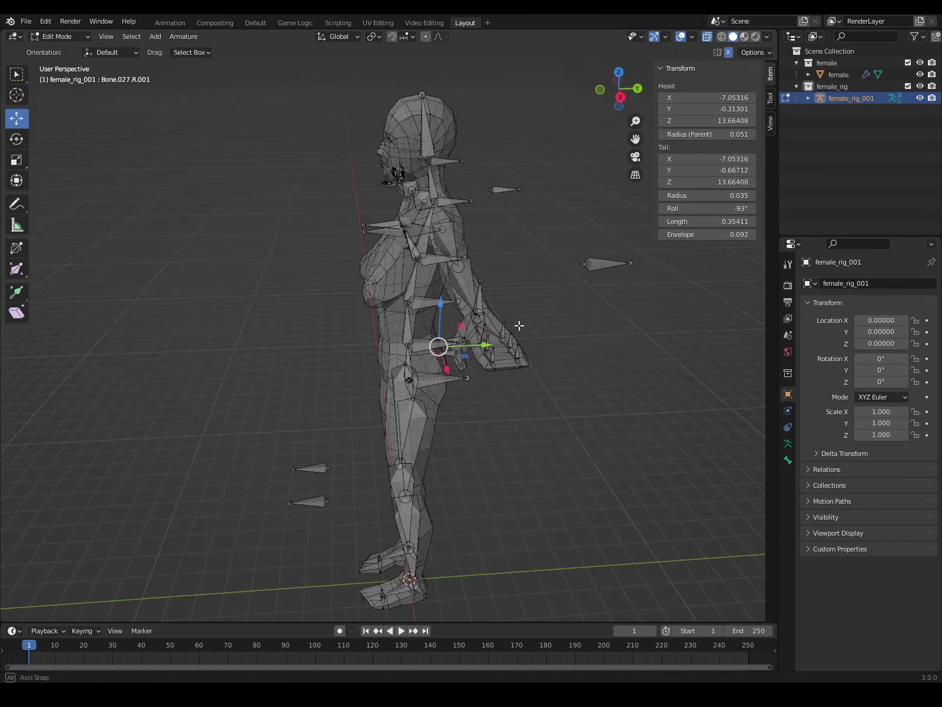
{"action": "middle_click_drag", "start_coordinate": [442, 344], "coordinate": [596, 275]}
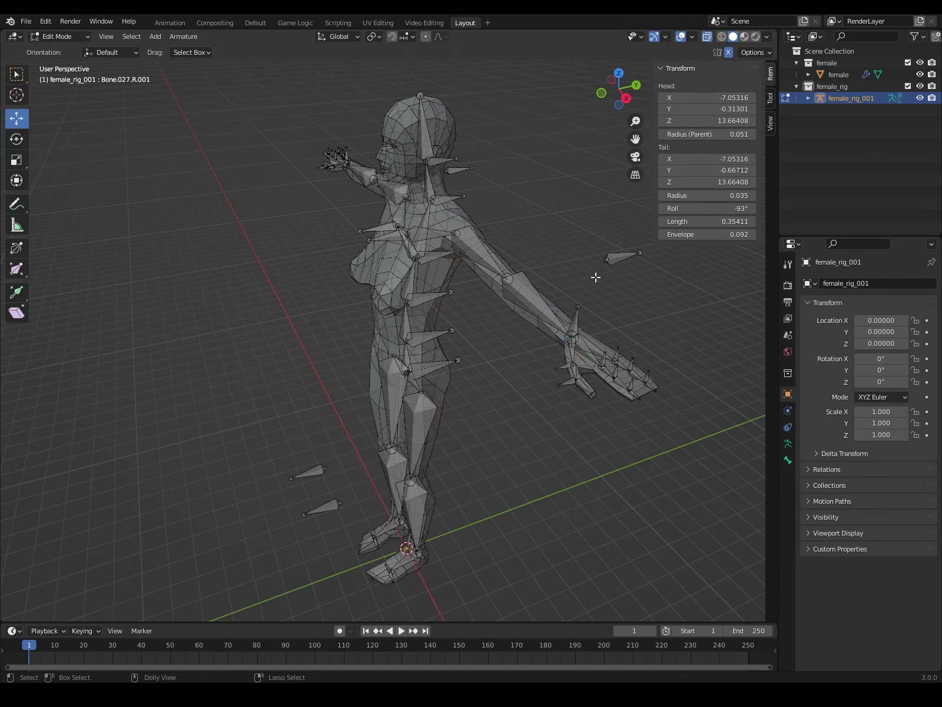
{"action": "key", "text": "KP_1"}
{"action": "scroll", "coordinate": [536, 299], "scroll_direction": "up", "scroll_amount": 3}
{"action": "mouse_move", "coordinate": [536, 260]}
{"action": "middle_mouse_down"}
{"action": "mouse_move", "coordinate": [476, 399]}
{"action": "mouse_move", "coordinate": [480, 356]}
{"action": "middle_mouse_up"}
{"action": "left_click", "coordinate": [475, 399]}
{"action": "key", "text": "KP_2"}
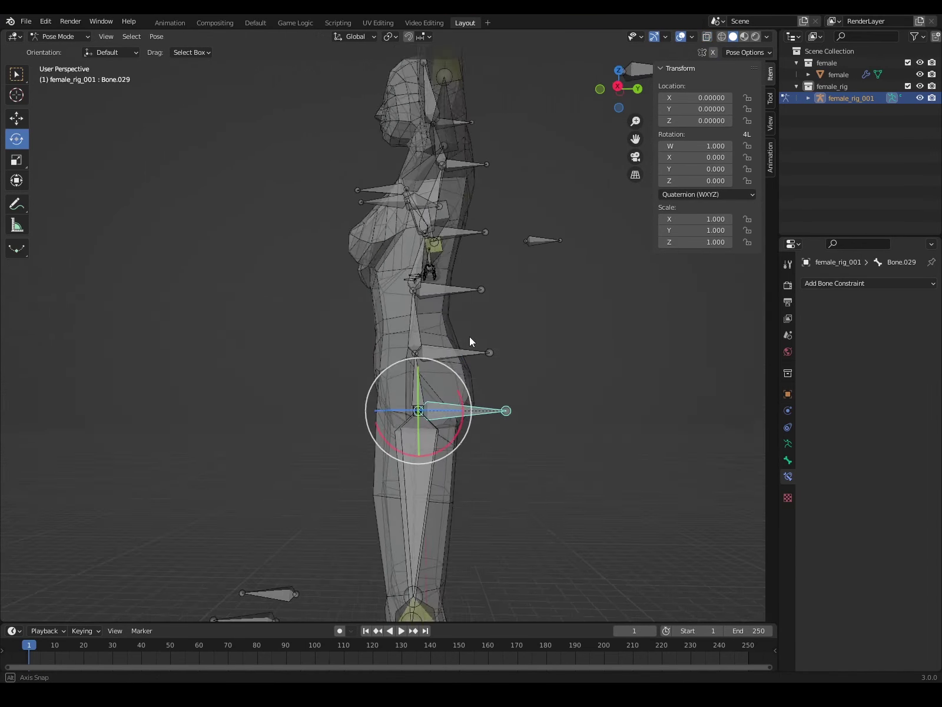
{"action": "key", "text": "KP_3"}
{"action": "key", "text": "r"}
{"action": "left_click", "coordinate": [453, 326]}
{"action": "key", "text": "ctrl+z"}
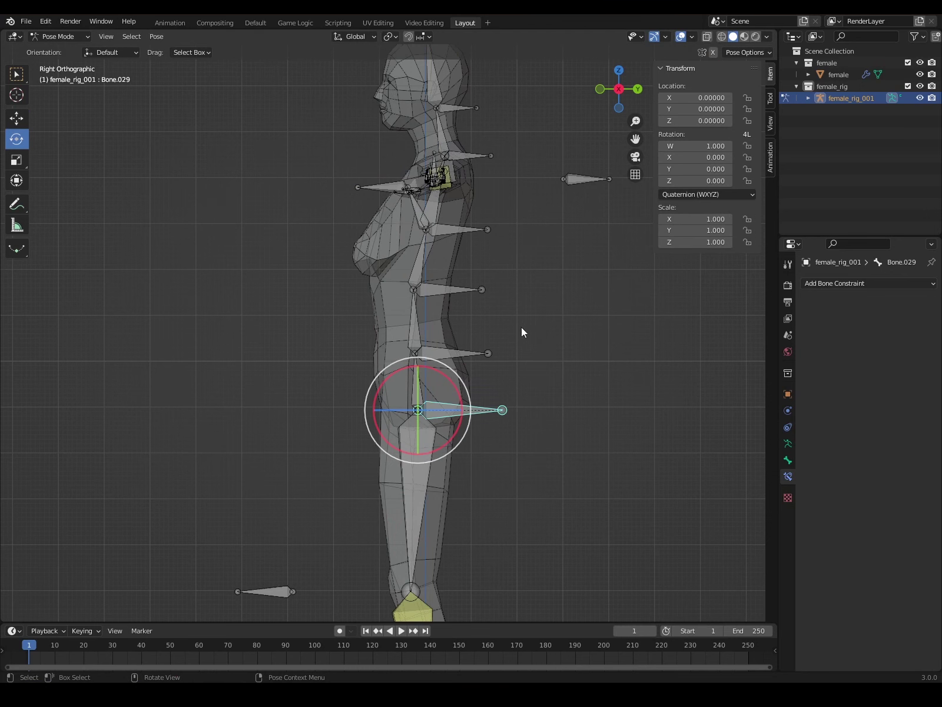
Make Bone.001 a Child Of Bone.030 and reset the chain's rotation.
{"action": "left_click", "coordinate": [457, 356]}
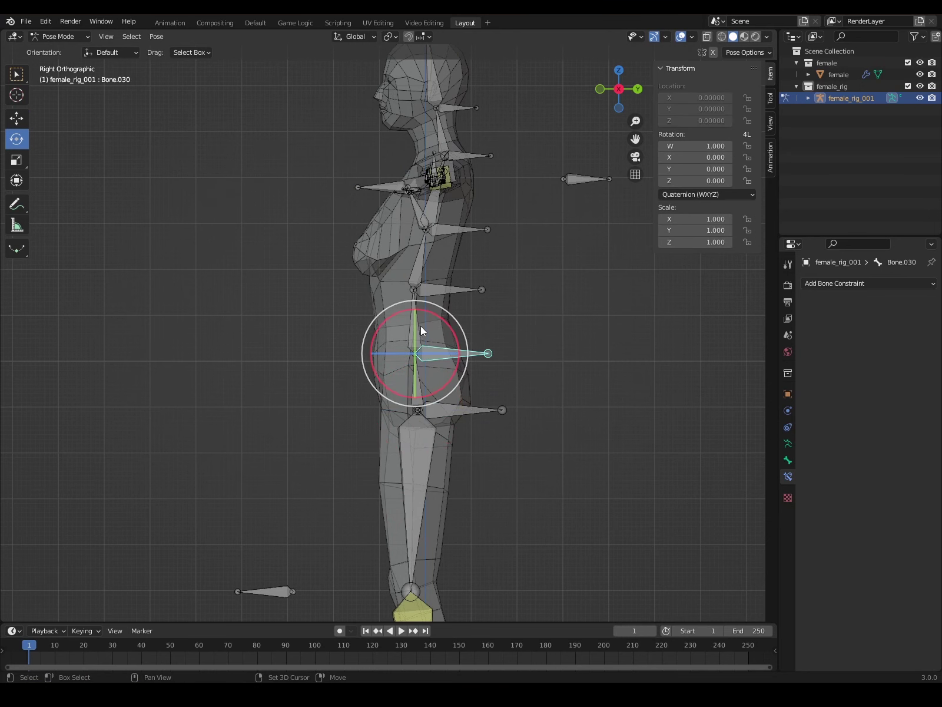
{"action": "key", "text": "ctrl+shift+c"}
{"action": "left_click", "coordinate": [592, 304]}
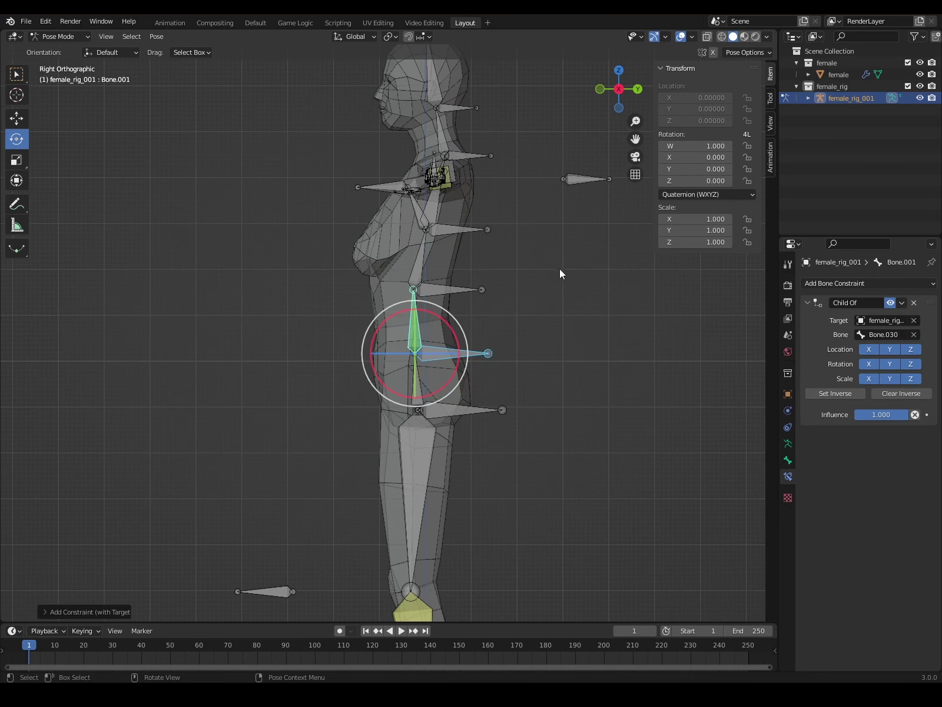
{"action": "left_click", "coordinate": [476, 342]}
{"action": "key", "text": "ctrl+z"}
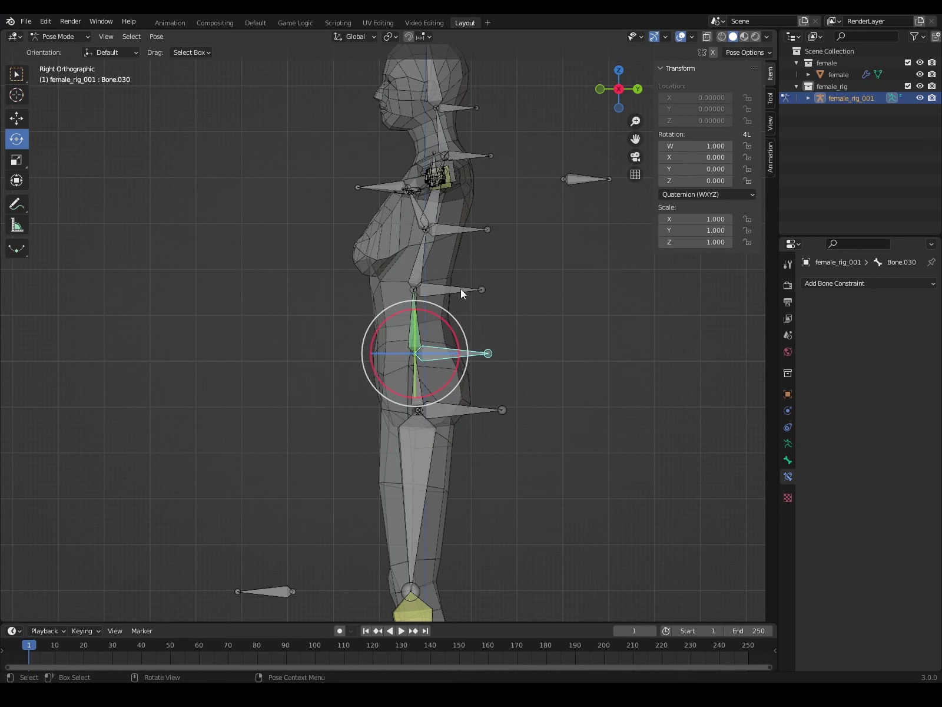
Add Child Of constraints so Bone.002 follows Bone.031 and Bone.003 follows Bone.032.
{"action": "left_click", "coordinate": [419, 264]}
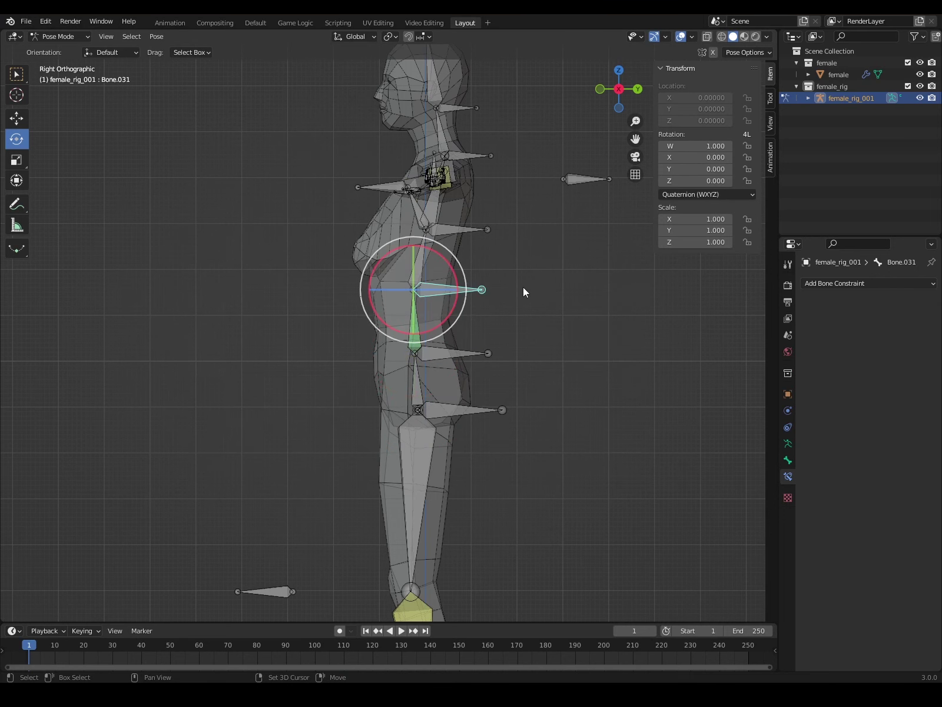
{"action": "key", "text": "shift+ctrl+c"}
{"action": "left_click", "coordinate": [514, 290]}
{"action": "left_click", "coordinate": [433, 278]}
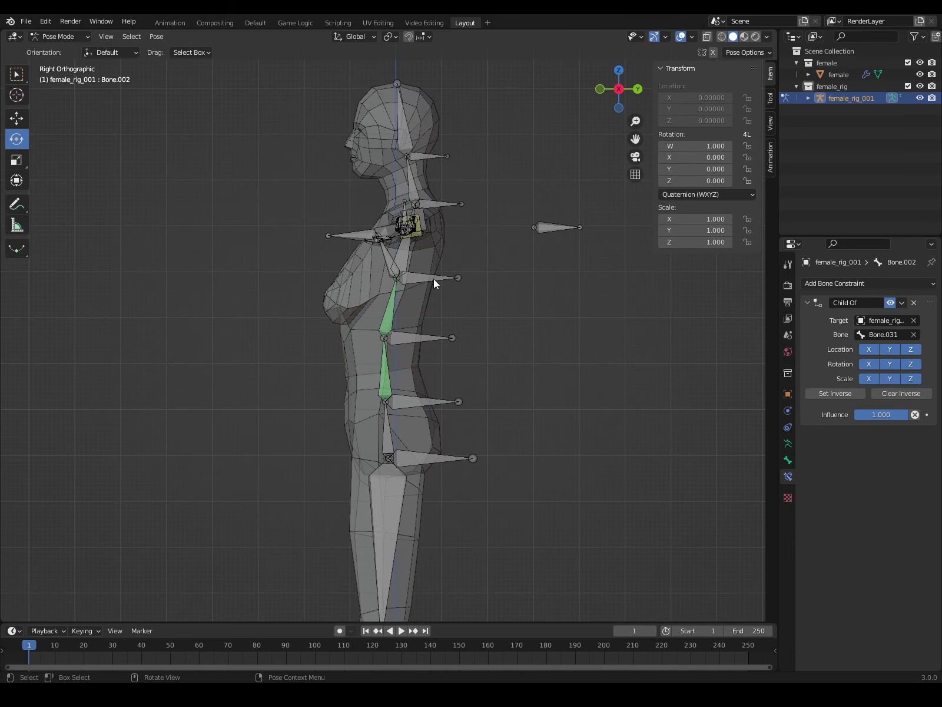
{"action": "left_click", "coordinate": [412, 254], "text": "shift"}
{"action": "key", "text": "shift+ctrl+c"}
{"action": "left_click", "coordinate": [509, 275]}
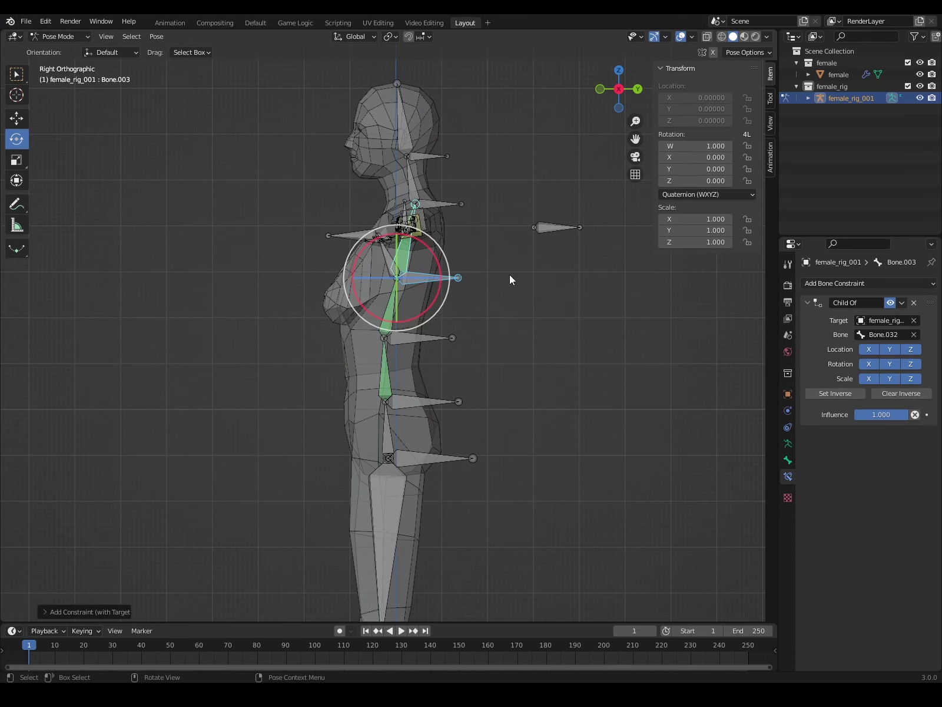
{"action": "scroll", "coordinate": [511, 279], "scroll_direction": "up", "scroll_amount": 2}
{"action": "scroll", "coordinate": [509, 321], "scroll_direction": "up", "scroll_amount": 2}
Add Child Of constraints so Bone.004 follows Bone.033 and head Bone.005 follows Bone.034.
{"action": "left_click", "coordinate": [423, 247]}
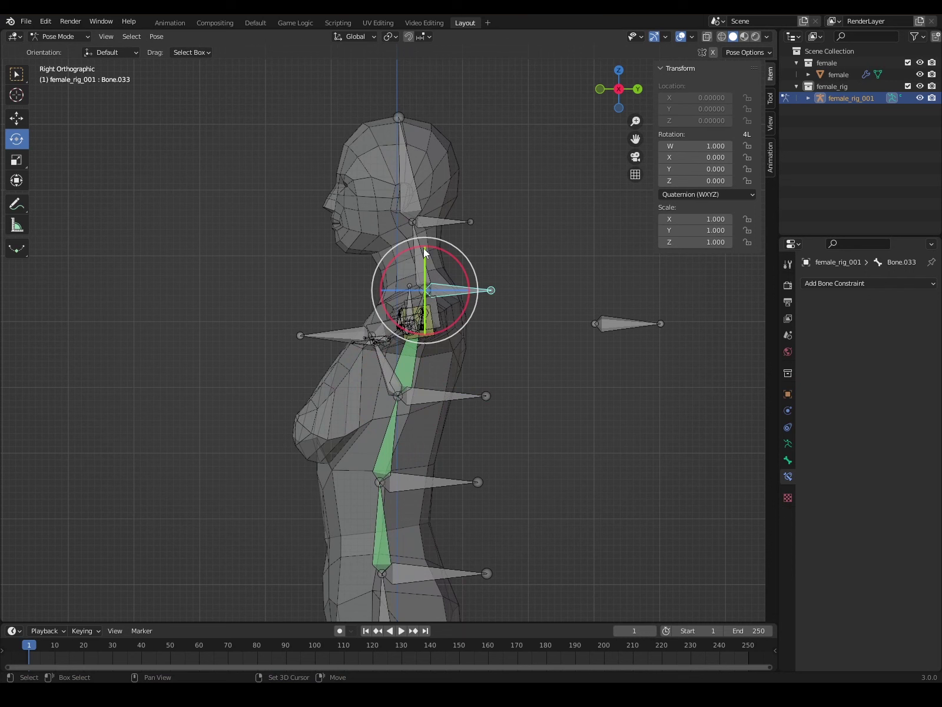
{"action": "key", "text": "shift+ctrl+c"}
{"action": "left_click", "coordinate": [489, 256]}
{"action": "scroll", "coordinate": [488, 251], "scroll_direction": "up", "scroll_amount": 3, "text": "shift"}
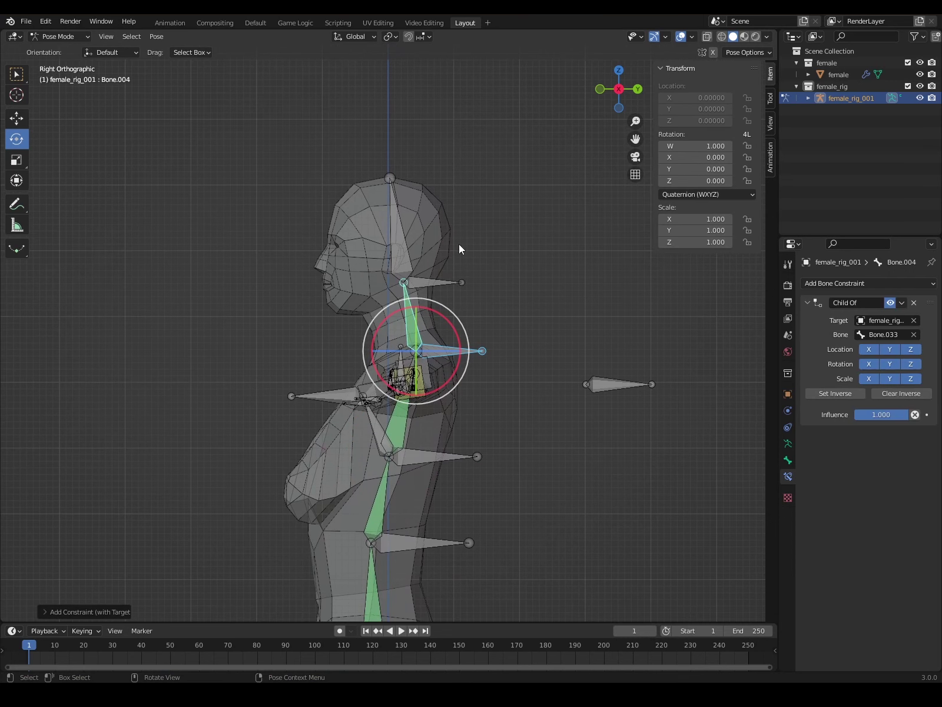
{"action": "left_click", "coordinate": [397, 215]}
{"action": "left_click", "coordinate": [512, 240], "text": "shift"}
{"action": "key", "text": "shift+ctrl+c"}
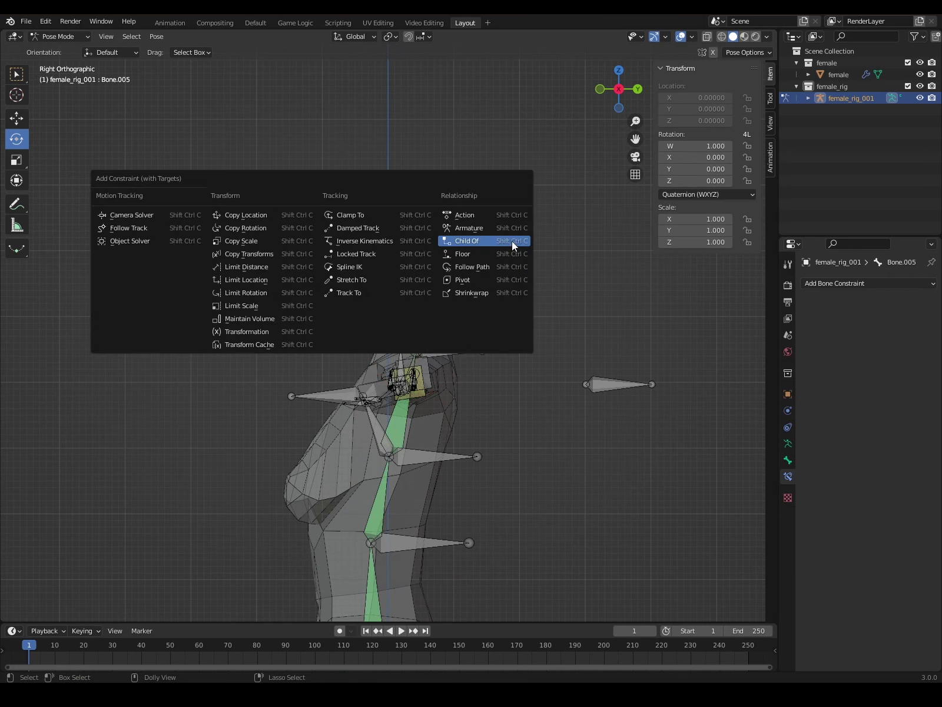
{"action": "scroll", "coordinate": [503, 247], "scroll_direction": "down", "scroll_amount": 3, "text": "shift"}
{"action": "scroll", "coordinate": [487, 245], "scroll_direction": "down", "scroll_amount": 3, "text": "shift"}
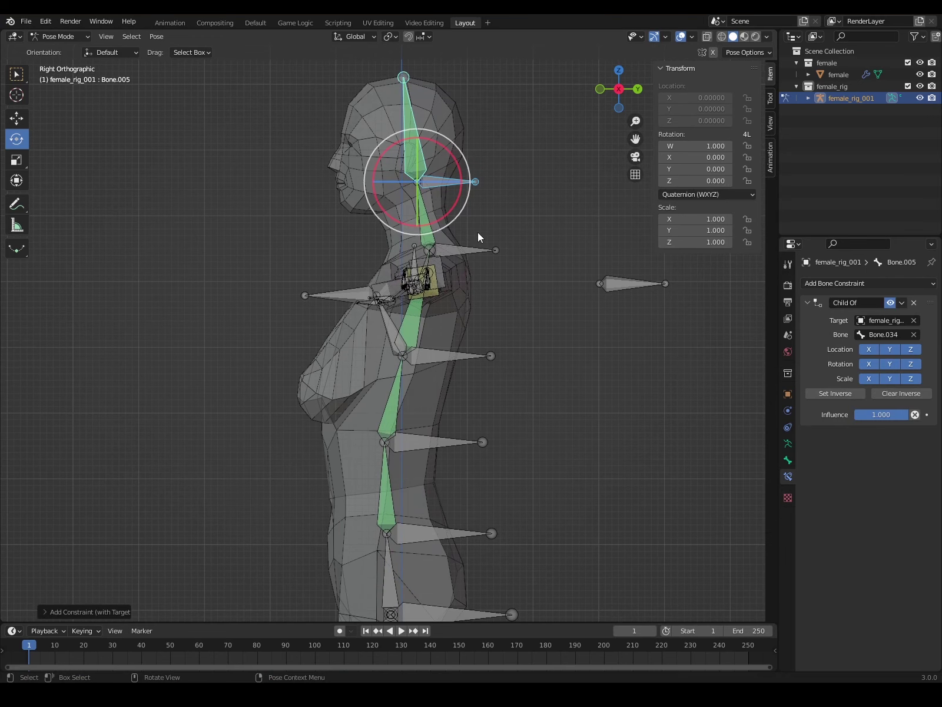
Test-rotate control bones Bone.032 and Bone.031, cancelling each rotation.
{"action": "left_click", "coordinate": [451, 360]}
{"action": "key", "text": "r"}
{"action": "key", "text": "Escape"}
{"action": "scroll", "coordinate": [450, 370], "scroll_direction": "down", "scroll_amount": 5, "text": "shift"}
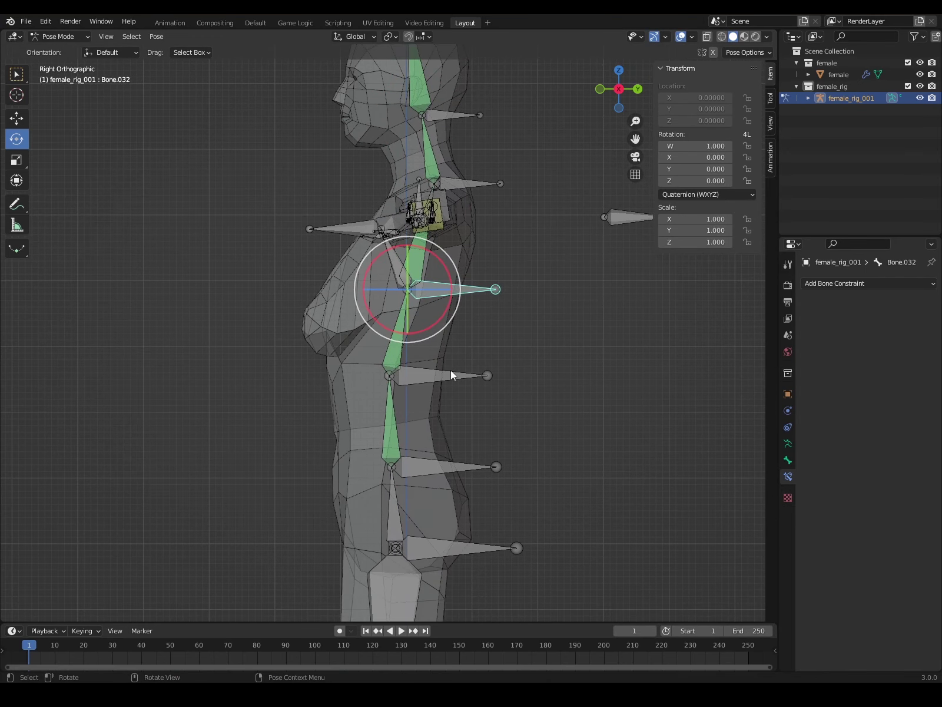
{"action": "left_click", "coordinate": [447, 342]}
{"action": "key", "text": "r"}
{"action": "key", "text": "Escape"}
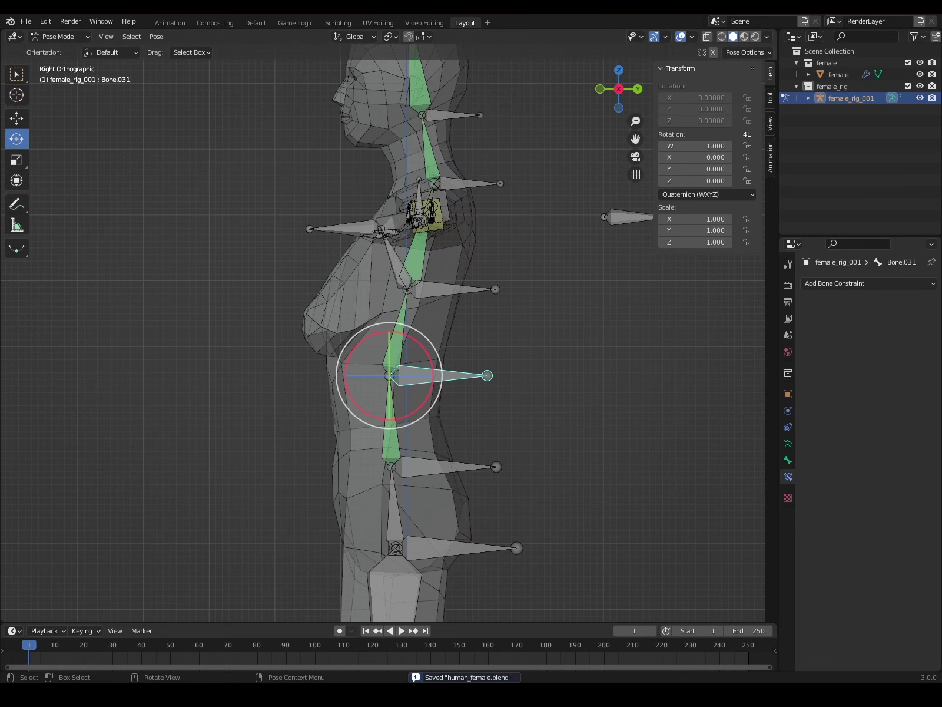
{"action": "right_click", "coordinate": [553, 312]}
Bend the spine forward by rotating Bone.031 and Bone.030 from the right-side view.
{"action": "mouse_move", "coordinate": [570, 325]}
{"action": "middle_mouse_down"}
{"action": "mouse_move", "coordinate": [630, 310]}
{"action": "mouse_move", "coordinate": [505, 304]}
{"action": "middle_mouse_up"}
{"action": "key", "text": "KP_3"}
{"action": "key", "text": "KP_Decimal"}
{"action": "mouse_move", "coordinate": [425, 296]}
{"action": "left_mouse_down"}
{"action": "mouse_move", "coordinate": [412, 267]}
{"action": "mouse_move", "coordinate": [506, 263]}
{"action": "left_mouse_up"}
{"action": "scroll", "coordinate": [507, 263], "scroll_direction": "down", "scroll_amount": 2}
{"action": "scroll", "coordinate": [424, 361], "scroll_direction": "down", "scroll_amount": 1}
{"action": "key", "text": "r"}
{"action": "left_click", "coordinate": [357, 360]}
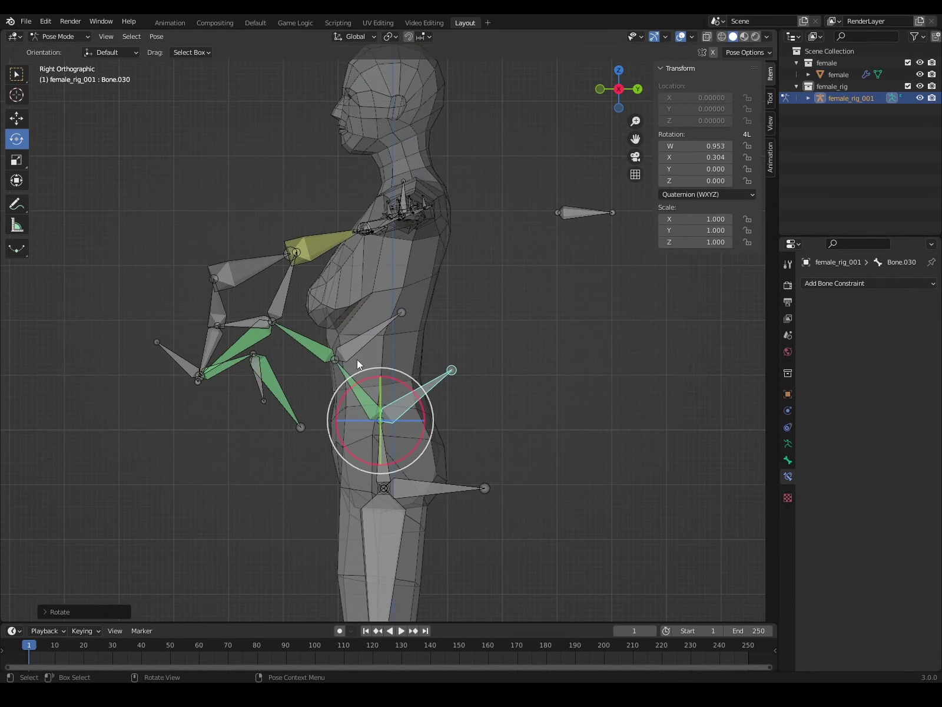
Open Bone.001's bone properties, collapsing Inverse Kinematics and expanding Relations.
{"action": "left_click", "coordinate": [357, 373]}
{"action": "left_click", "coordinate": [377, 413]}
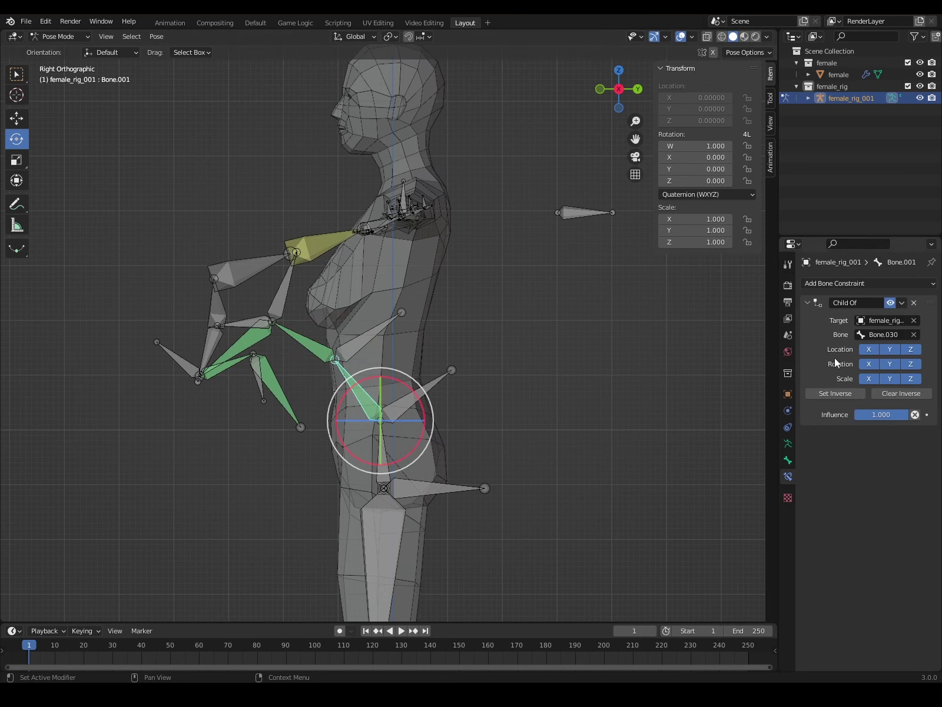
{"action": "left_click", "coordinate": [788, 394]}
{"action": "left_click", "coordinate": [787, 460]}
{"action": "left_click", "coordinate": [818, 394]}
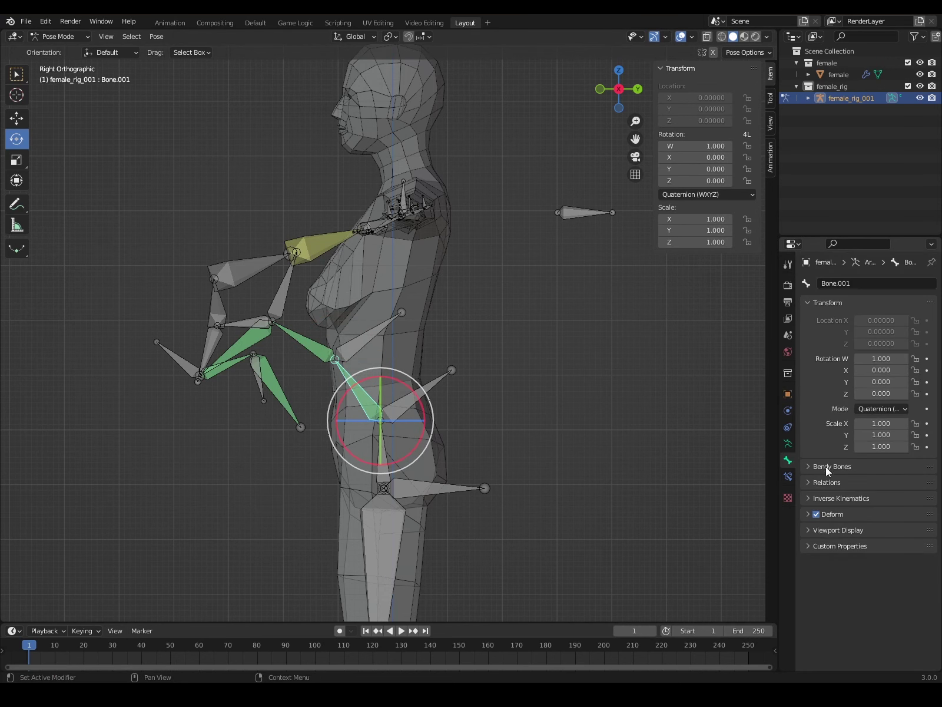
{"action": "left_click", "coordinate": [826, 481]}
Turn off Inherit Rotation on Bone.001, Bone.002, Bone.003 and Bone.005.
{"action": "left_click", "coordinate": [858, 593]}
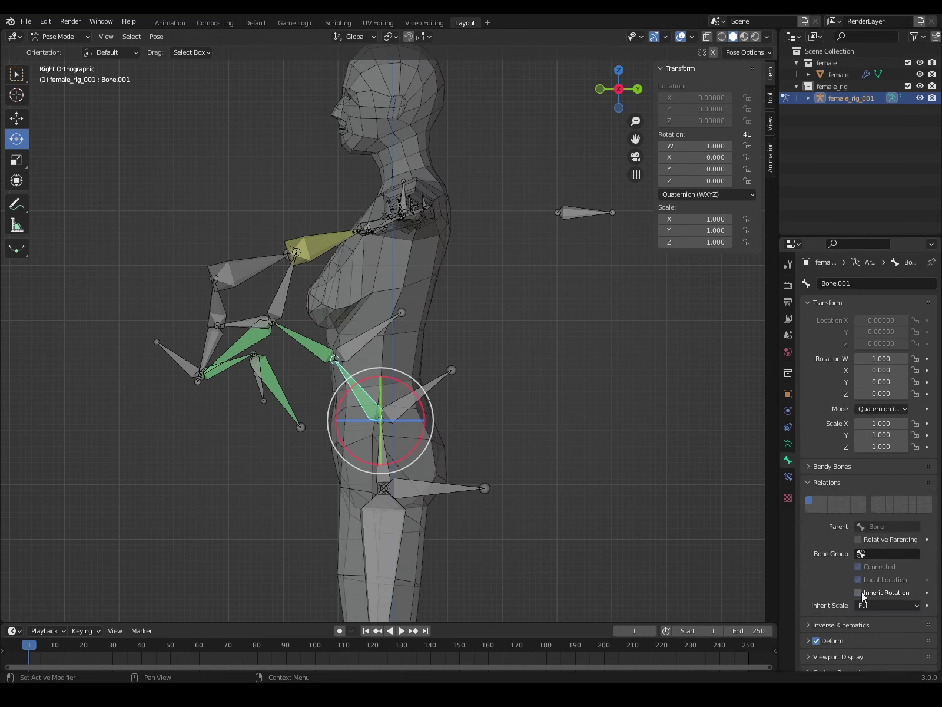
{"action": "left_click", "coordinate": [320, 352]}
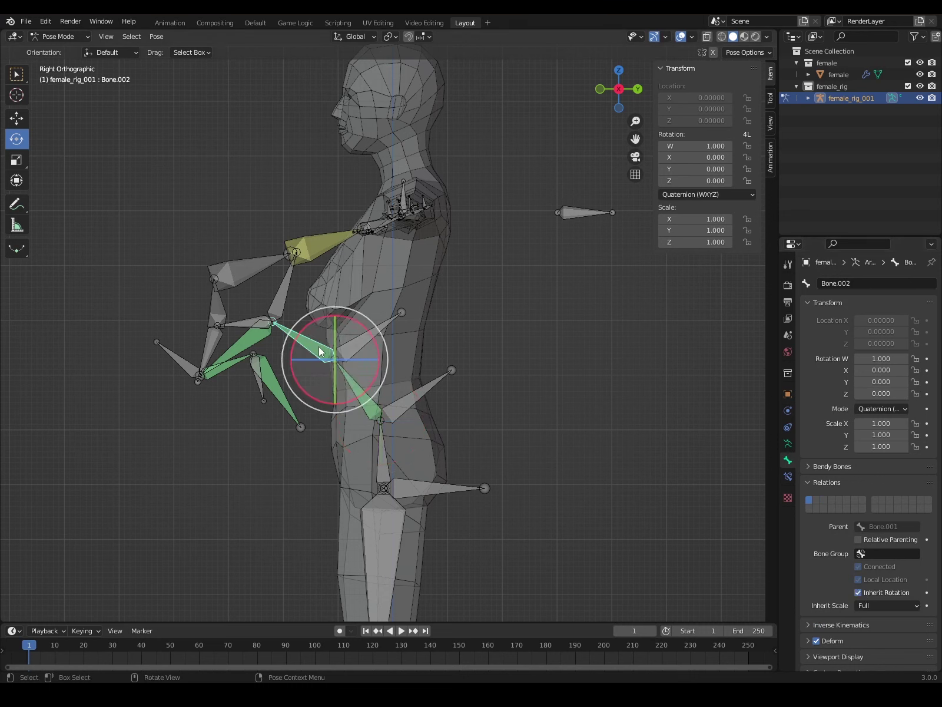
{"action": "left_click", "coordinate": [859, 593]}
{"action": "left_click", "coordinate": [883, 593]}
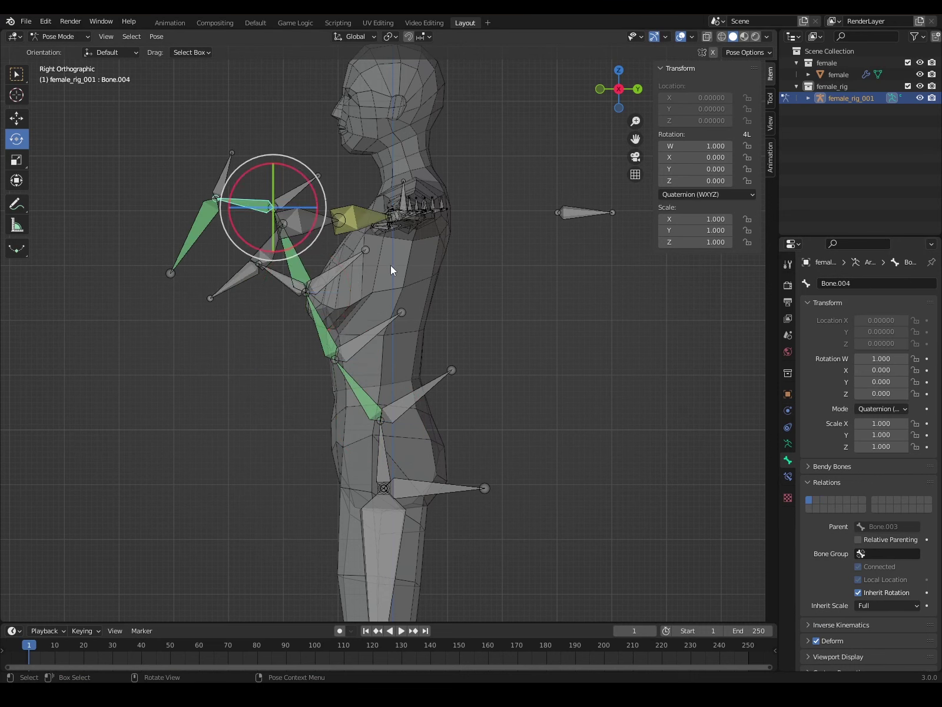
{"action": "left_click", "coordinate": [188, 157]}
{"action": "left_click", "coordinate": [891, 594]}
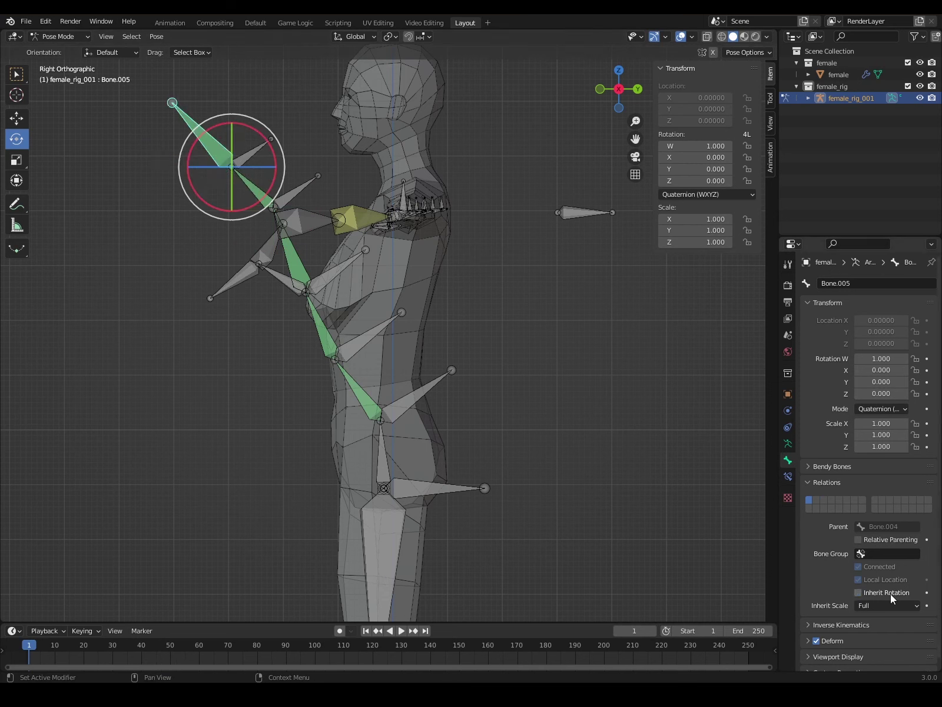
Clear all bone transforms to return the rig to its rest pose.
{"action": "left_click", "coordinate": [443, 388]}
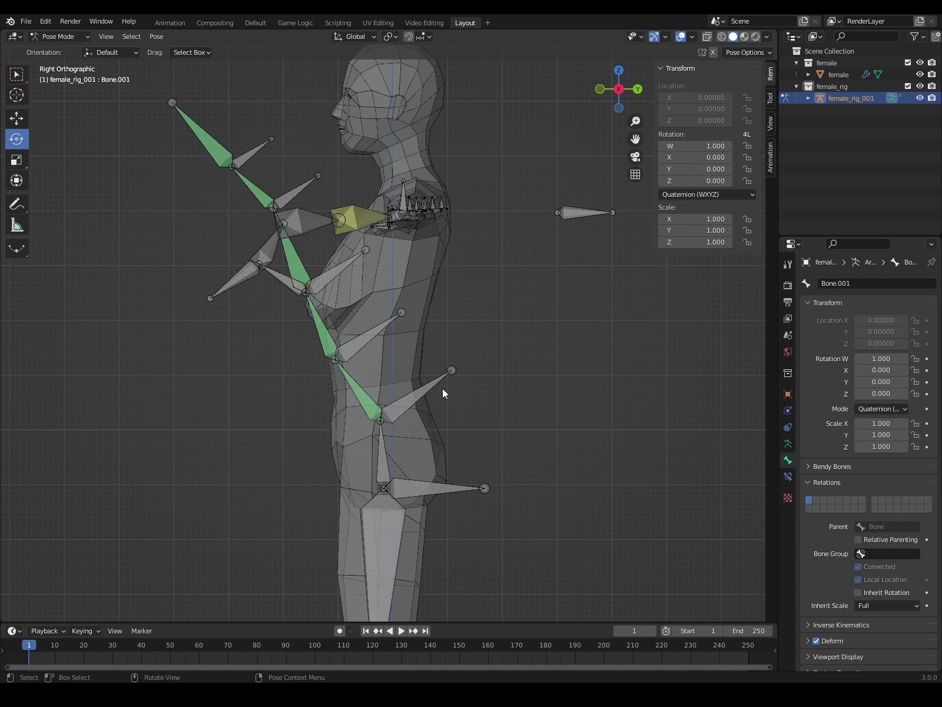
{"action": "left_click", "coordinate": [156, 37]}
{"action": "left_click", "coordinate": [313, 61]}
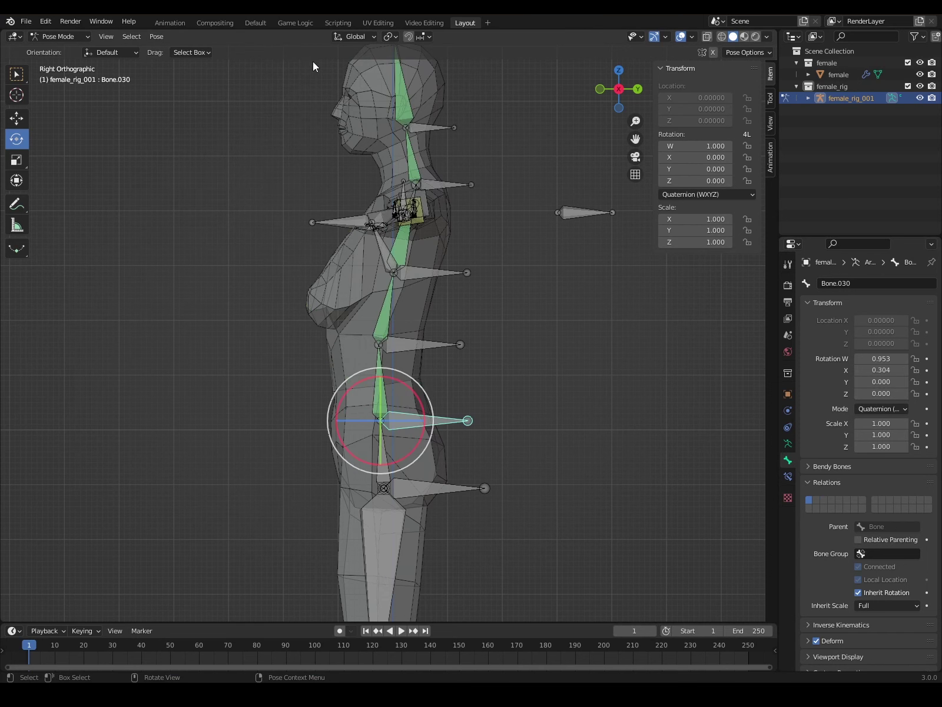
{"action": "left_click", "coordinate": [425, 340]}
Test-rotate the spine, neck Bone.033 and head Bone.034, cancelling each rotation.
{"action": "left_click_drag", "start_coordinate": [426, 324], "coordinate": [434, 266]}
{"action": "right_click", "coordinate": [433, 266]}
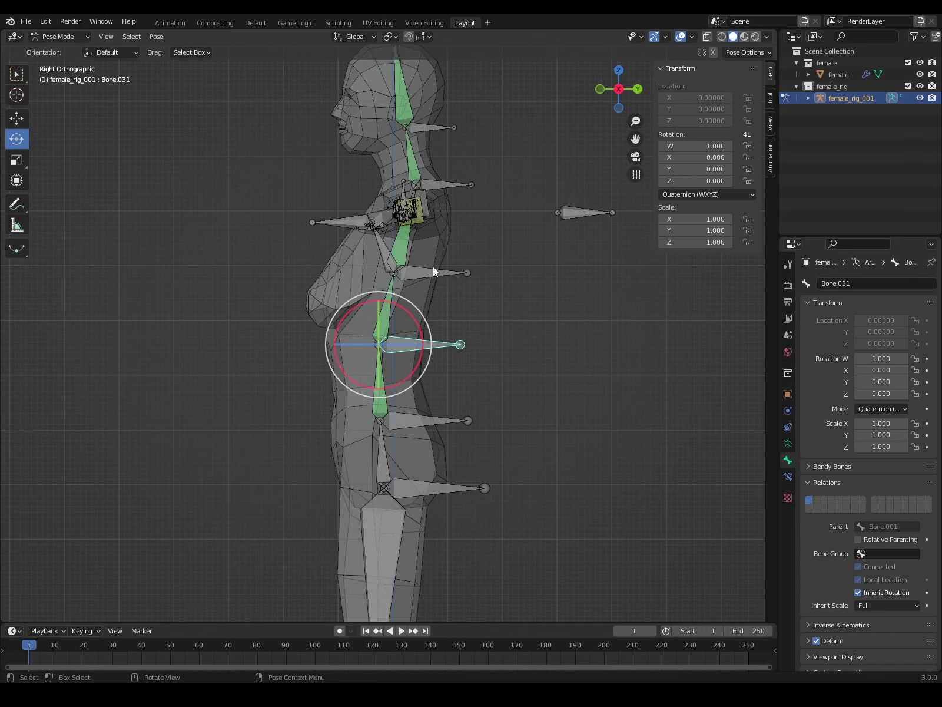
{"action": "left_click", "coordinate": [439, 184]}
{"action": "left_click", "coordinate": [435, 109]}
{"action": "left_click_drag", "start_coordinate": [434, 110], "coordinate": [433, 89]}
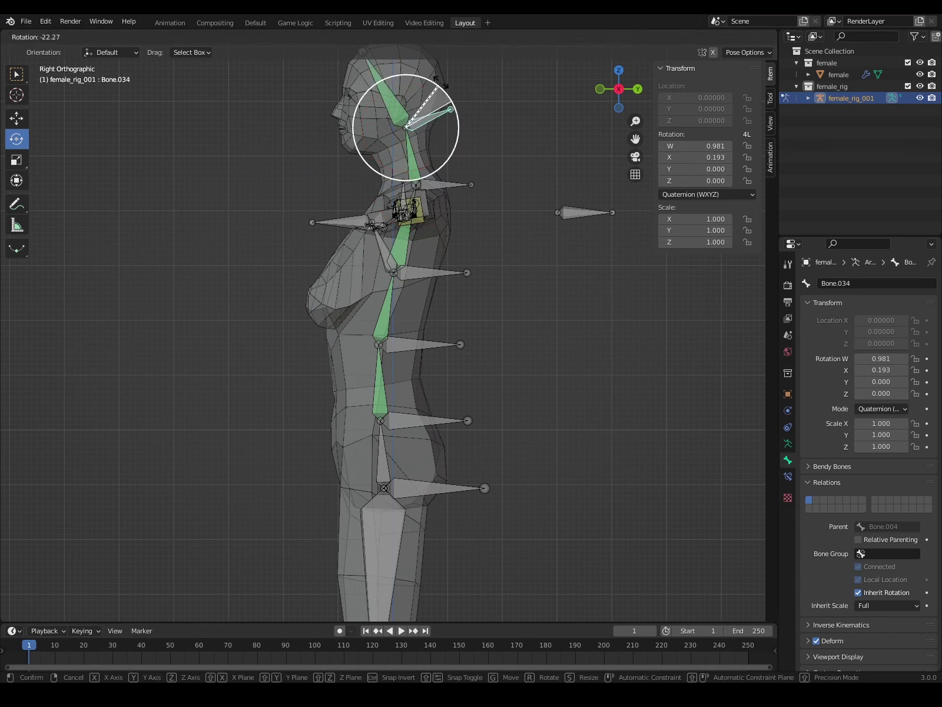
{"action": "right_click", "coordinate": [433, 89]}
{"action": "left_click_drag", "start_coordinate": [424, 378], "coordinate": [448, 330]}
{"action": "right_click", "coordinate": [483, 271]}
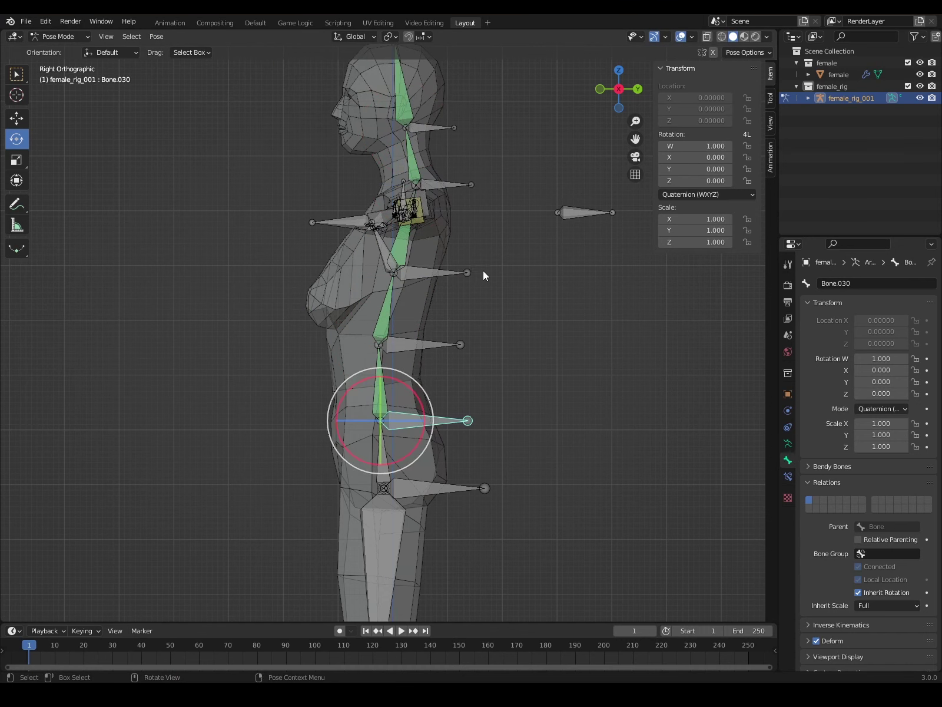
{"action": "mouse_move", "coordinate": [483, 270]}
{"action": "middle_mouse_down", "text": "alt"}
{"action": "mouse_move", "coordinate": [552, 291]}
{"action": "mouse_move", "coordinate": [496, 304]}
{"action": "mouse_move", "coordinate": [427, 411]}
{"action": "middle_mouse_up", "text": "alt"}
Test-move the hip bone Bone.029, then undo the move.
{"action": "left_click", "coordinate": [428, 411]}
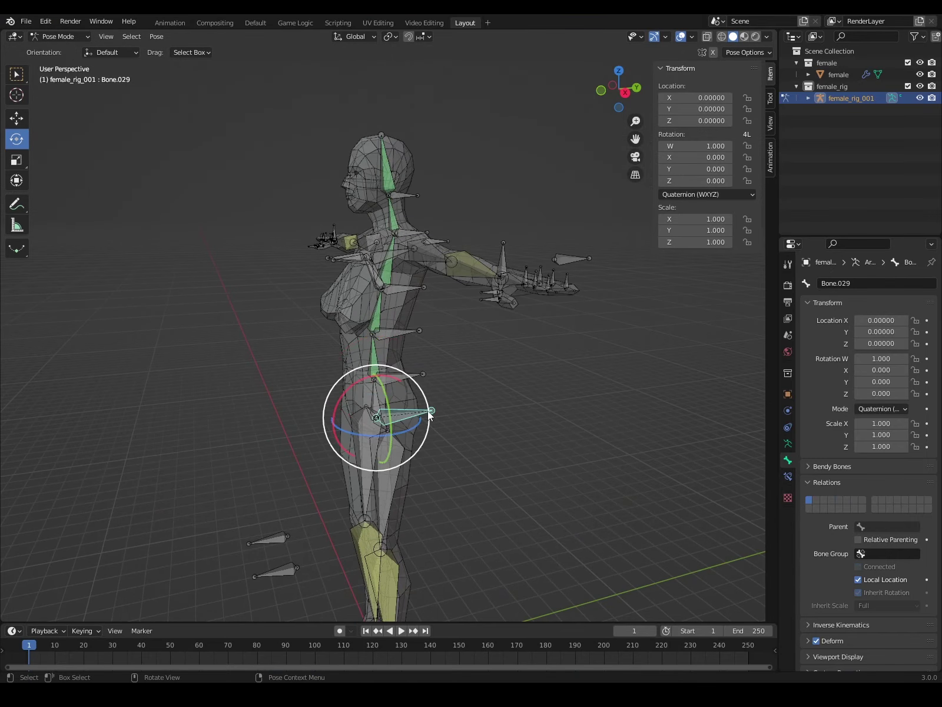
{"action": "key", "text": "shift+space"}
{"action": "key", "text": "g"}
{"action": "left_click_drag", "start_coordinate": [406, 402], "coordinate": [459, 401]}
{"action": "mouse_move", "coordinate": [458, 402]}
{"action": "middle_mouse_down"}
{"action": "mouse_move", "coordinate": [597, 314]}
{"action": "mouse_move", "coordinate": [473, 285]}
{"action": "mouse_move", "coordinate": [440, 317]}
{"action": "mouse_move", "coordinate": [411, 425]}
{"action": "mouse_move", "coordinate": [458, 255]}
{"action": "mouse_move", "coordinate": [473, 364]}
{"action": "mouse_move", "coordinate": [399, 306]}
{"action": "mouse_move", "coordinate": [422, 290]}
{"action": "mouse_move", "coordinate": [357, 348]}
{"action": "middle_mouse_up"}
{"action": "key", "text": "ctrl+z"}
{"action": "scroll", "coordinate": [446, 278], "scroll_direction": "up", "scroll_amount": 2}
{"action": "scroll", "coordinate": [485, 350], "scroll_direction": "up", "scroll_amount": 4}
Add a Child Of constraint to the left shoulder bone Bone.015.L.
{"action": "left_click", "coordinate": [399, 306]}
{"action": "key", "text": "shift+ctrl+c"}
{"action": "left_click", "coordinate": [439, 365]}
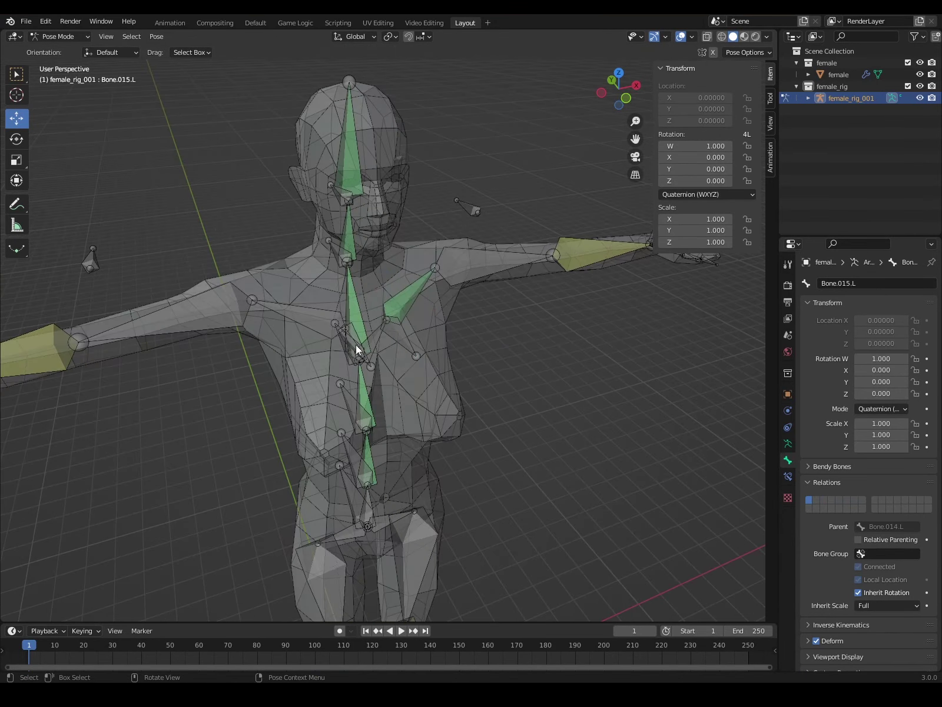
{"action": "key", "text": "shift+ctrl+c"}
{"action": "left_click", "coordinate": [422, 330]}
Test-bend the torso by rotating lower spine Bone.030, then undo it.
{"action": "mouse_move", "coordinate": [423, 331]}
{"action": "middle_mouse_down"}
{"action": "mouse_move", "coordinate": [465, 290]}
{"action": "mouse_move", "coordinate": [388, 378]}
{"action": "mouse_move", "coordinate": [402, 538]}
{"action": "middle_mouse_up"}
{"action": "scroll", "coordinate": [472, 315], "scroll_direction": "up", "scroll_amount": 2}
{"action": "scroll", "coordinate": [457, 317], "scroll_direction": "up", "scroll_amount": 2}
{"action": "left_click", "coordinate": [402, 537]}
{"action": "key", "text": "shift+space"}
{"action": "key", "text": "r"}
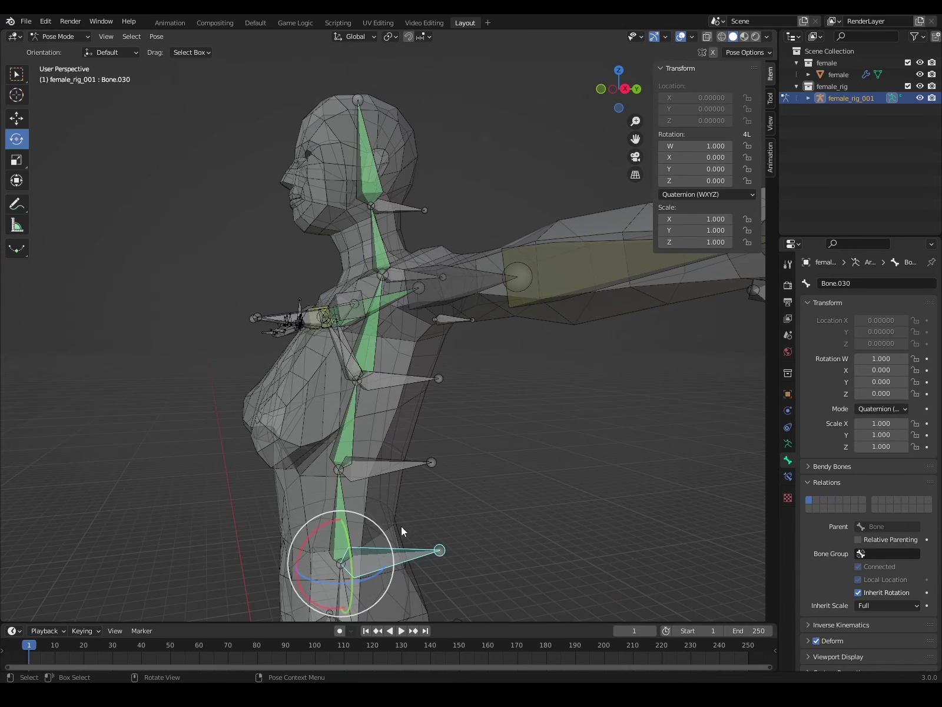
{"action": "left_click_drag", "start_coordinate": [401, 526], "coordinate": [374, 499]}
{"action": "key", "text": "ctrl+z"}
{"action": "mouse_move", "coordinate": [374, 499]}
{"action": "middle_mouse_down"}
{"action": "mouse_move", "coordinate": [504, 472]}
{"action": "mouse_move", "coordinate": [488, 339]}
{"action": "mouse_move", "coordinate": [511, 497]}
{"action": "middle_mouse_up"}
Test-rotate the left chest and right shoulder bones, cancelling each rotation.
{"action": "left_click", "coordinate": [487, 340]}
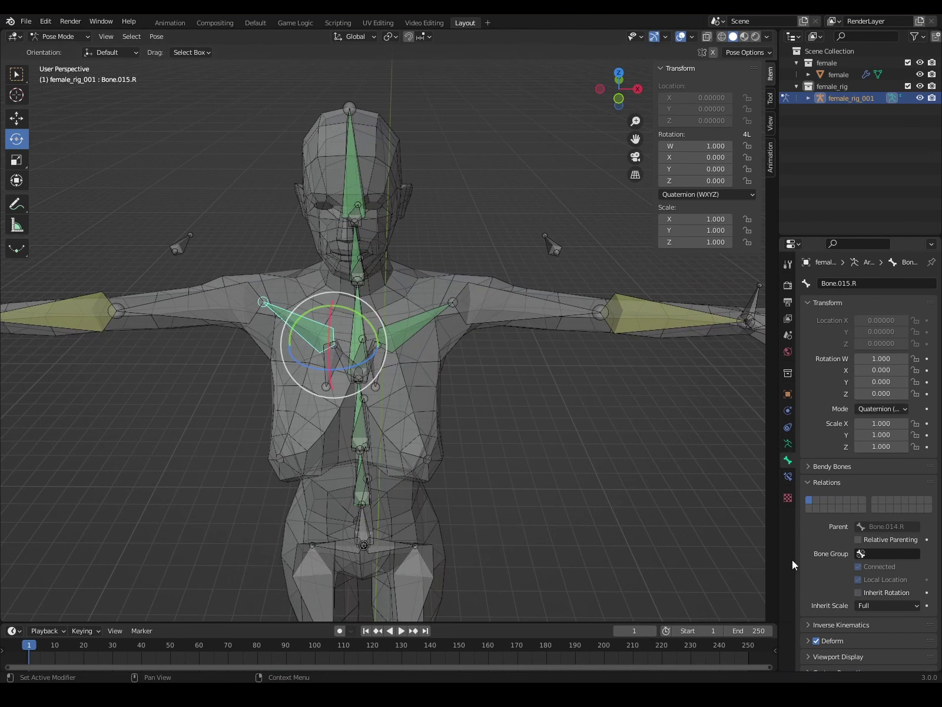
{"action": "mouse_move", "coordinate": [530, 284]}
{"action": "middle_mouse_down"}
{"action": "mouse_move", "coordinate": [510, 243]}
{"action": "mouse_move", "coordinate": [481, 265]}
{"action": "mouse_move", "coordinate": [577, 207]}
{"action": "mouse_move", "coordinate": [377, 296]}
{"action": "middle_mouse_up"}
{"action": "left_click_drag", "start_coordinate": [349, 289], "coordinate": [517, 203]}
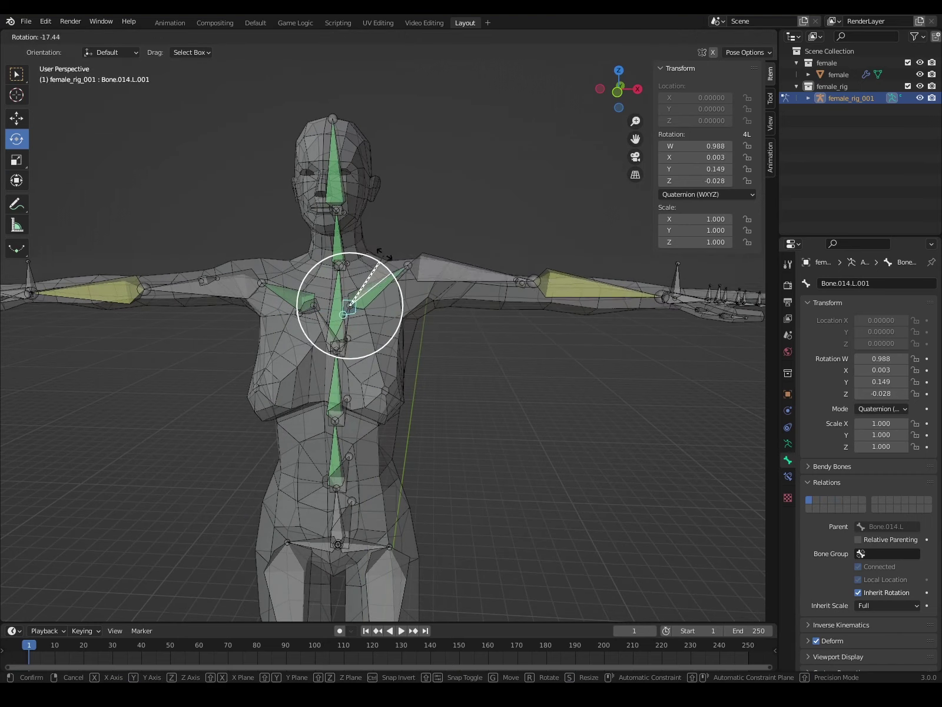
{"action": "key", "text": "Escape"}
{"action": "left_click_drag", "start_coordinate": [352, 269], "coordinate": [530, 208]}
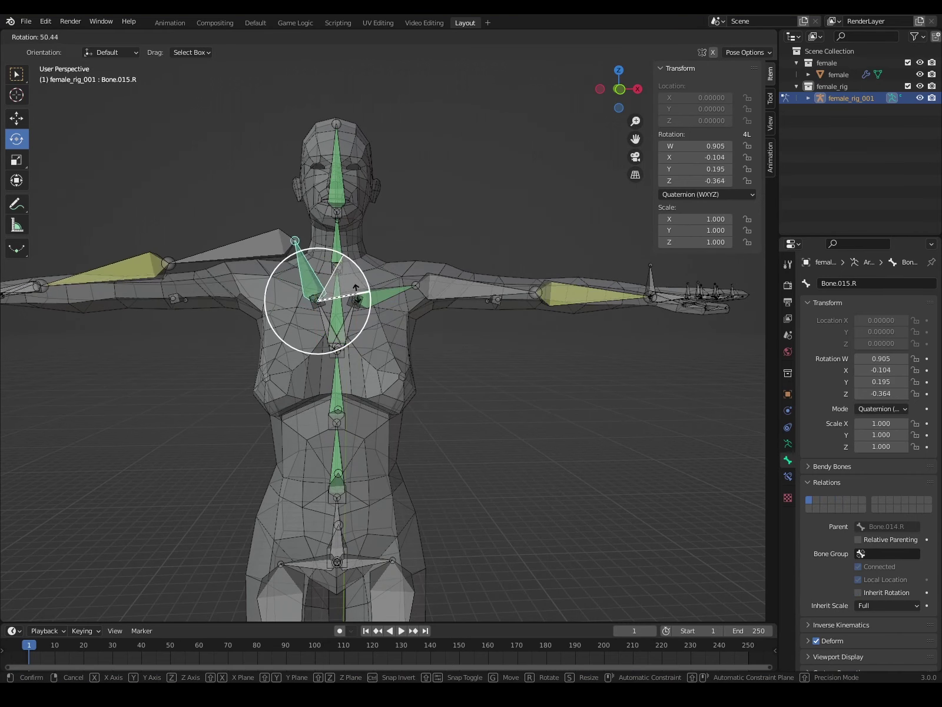
{"action": "key", "text": "Escape"}
{"action": "middle_click_drag", "start_coordinate": [529, 208], "coordinate": [327, 288]}
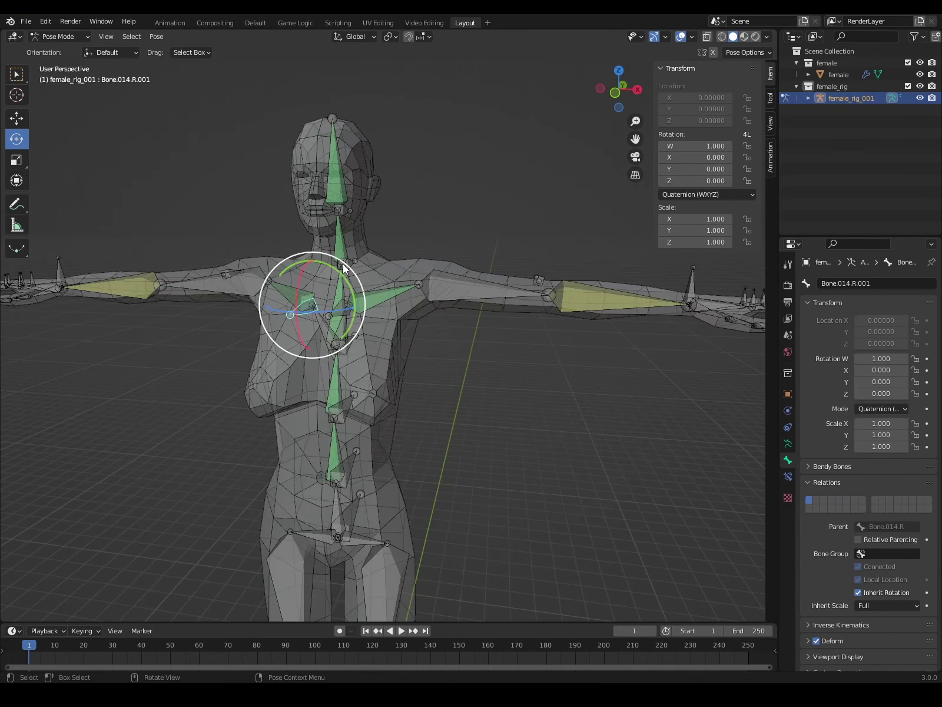
Test-rotate Bone.014.R.001 and Bone.014.L.001, cancelling the rotations.
{"action": "mouse_move", "coordinate": [343, 268]}
{"action": "left_mouse_down"}
{"action": "mouse_move", "coordinate": [359, 307]}
{"action": "mouse_move", "coordinate": [447, 236]}
{"action": "left_mouse_up"}
{"action": "key", "text": "Escape"}
{"action": "left_click", "coordinate": [383, 291]}
{"action": "key", "text": "Escape"}
{"action": "mouse_move", "coordinate": [448, 236]}
{"action": "middle_mouse_down"}
{"action": "mouse_move", "coordinate": [489, 191]}
{"action": "mouse_move", "coordinate": [549, 196]}
{"action": "mouse_move", "coordinate": [431, 275]}
{"action": "mouse_move", "coordinate": [412, 361]}
{"action": "middle_mouse_up"}
{"action": "scroll", "coordinate": [486, 201], "scroll_direction": "down", "scroll_amount": 3}
Save the rig as human_female_002.blend and frame the left arm and hand.
{"action": "key", "text": "ctrl+s"}
{"action": "left_click", "coordinate": [412, 360]}
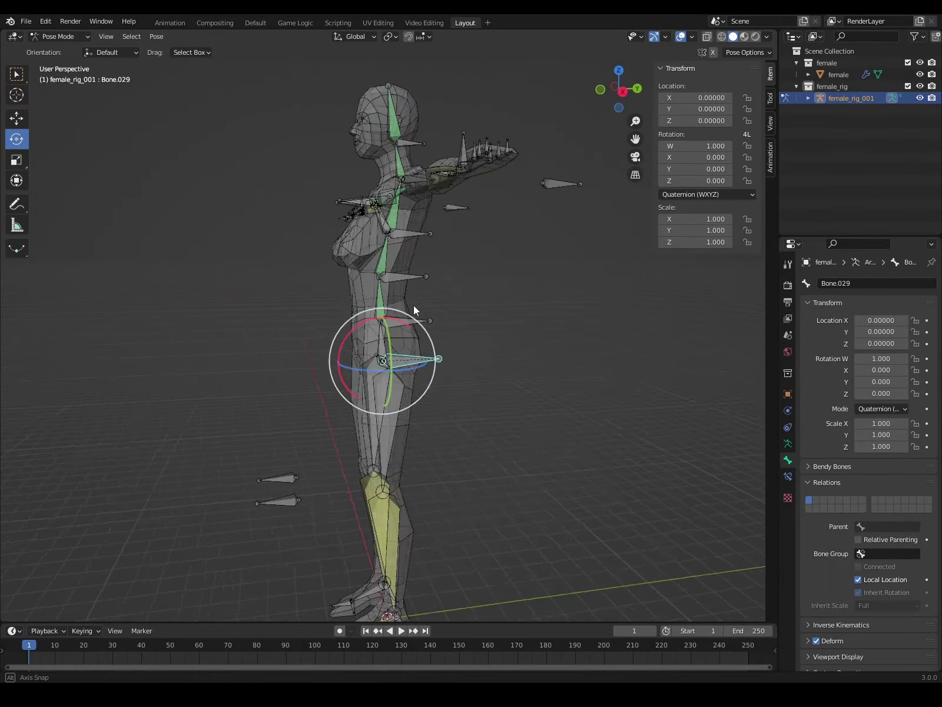
{"action": "mouse_move", "coordinate": [414, 310]}
{"action": "middle_mouse_down", "text": "alt"}
{"action": "mouse_move", "coordinate": [441, 327]}
{"action": "mouse_move", "coordinate": [510, 308]}
{"action": "mouse_move", "coordinate": [456, 312]}
{"action": "mouse_move", "coordinate": [565, 228]}
{"action": "middle_mouse_up", "text": "alt"}
{"action": "scroll", "coordinate": [560, 195], "scroll_direction": "up", "scroll_amount": 5}
{"action": "middle_click_drag", "start_coordinate": [556, 166], "coordinate": [467, 314]}
{"action": "scroll", "coordinate": [542, 197], "scroll_direction": "down", "scroll_amount": 5}
Add Child Of constraints to finger bones Bone.022.L, Bone.018.L and Bone.019.L.001.
{"action": "left_click", "coordinate": [470, 315]}
{"action": "key", "text": "shift+ctrl+c"}
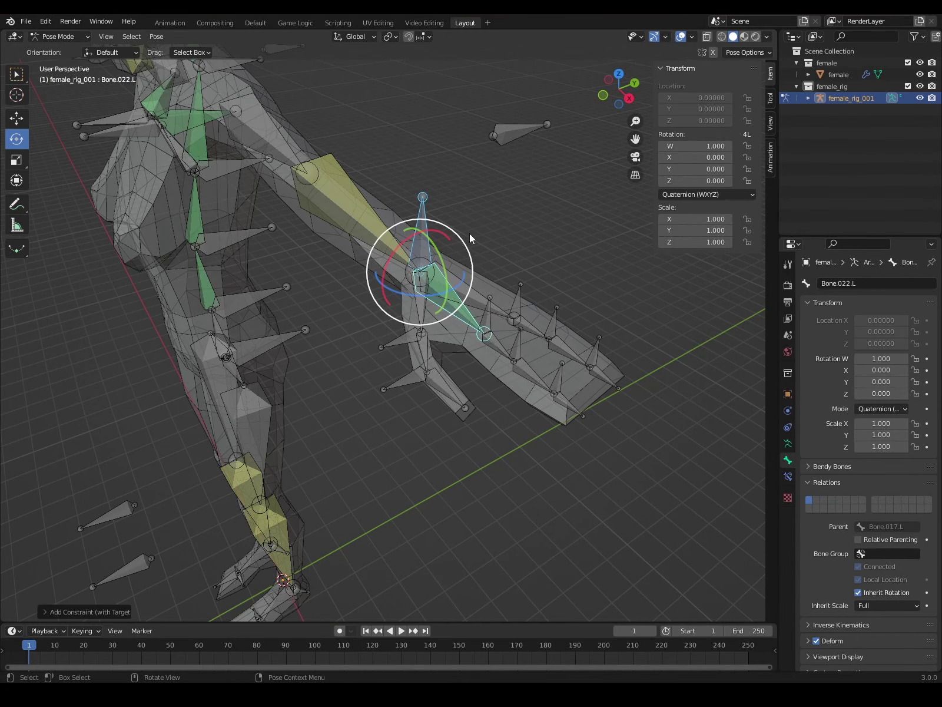
{"action": "key", "text": "ctrl+z"}
{"action": "left_click", "coordinate": [501, 289], "text": "shift"}
{"action": "key", "text": "shift+ctrl+c"}
{"action": "key", "text": "ctrl+z"}
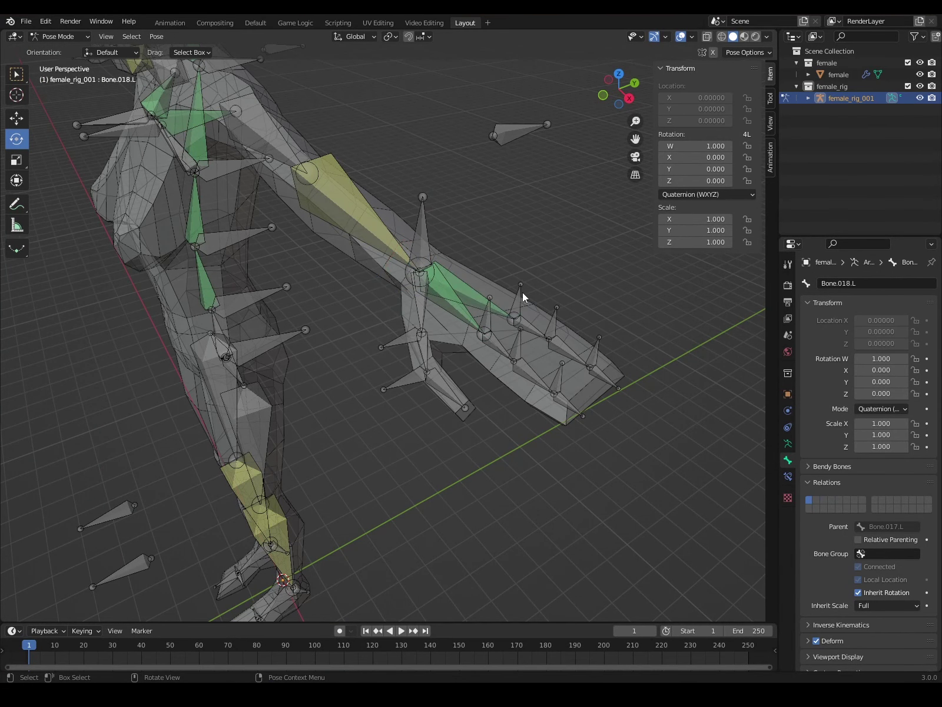
{"action": "left_click", "coordinate": [523, 292]}
{"action": "key", "text": "shift+ctrl+c"}
{"action": "left_click", "coordinate": [526, 323]}
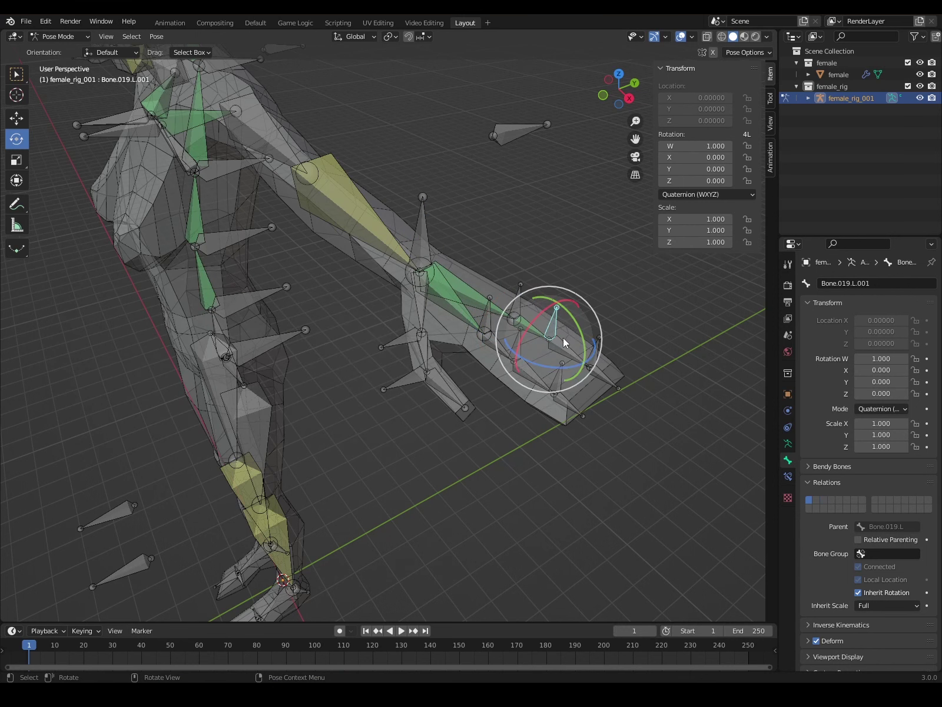
{"action": "key", "text": "shift+ctrl+c"}
Add Child Of constraints to finger bones Bone.021.L, Bone.023.L, Bone.024.L and Bone.025.L.
{"action": "left_click", "coordinate": [568, 345]}
{"action": "left_click", "coordinate": [600, 375]}
{"action": "key", "text": "shift+ctrl+c"}
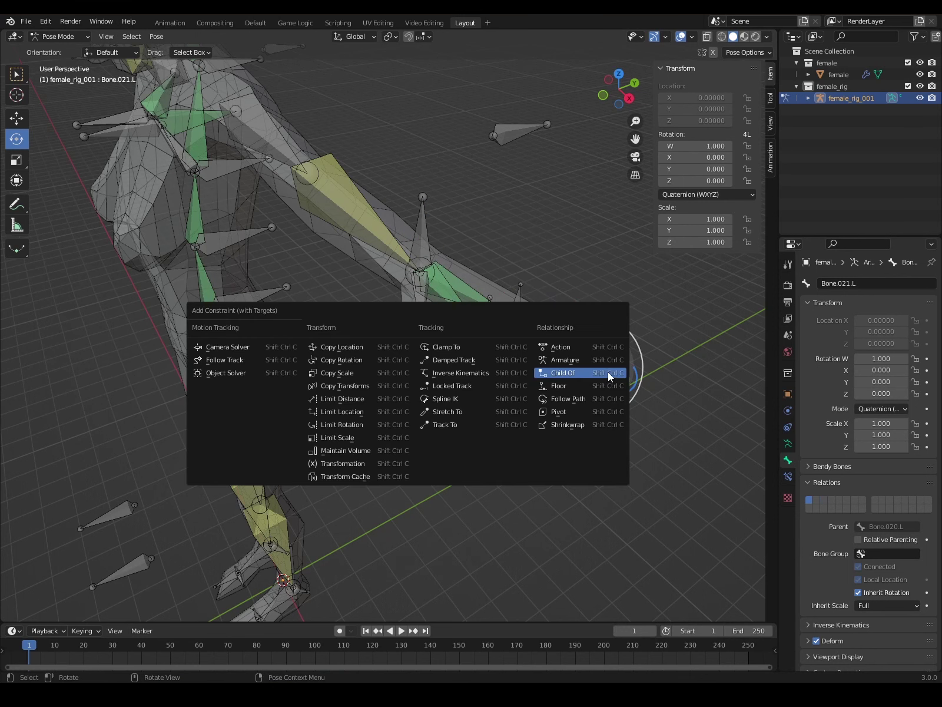
{"action": "left_click", "coordinate": [608, 372]}
{"action": "key", "text": "ctrl+z"}
{"action": "left_click", "coordinate": [521, 290]}
{"action": "key", "text": "shift+ctrl+c"}
{"action": "left_click", "coordinate": [566, 289]}
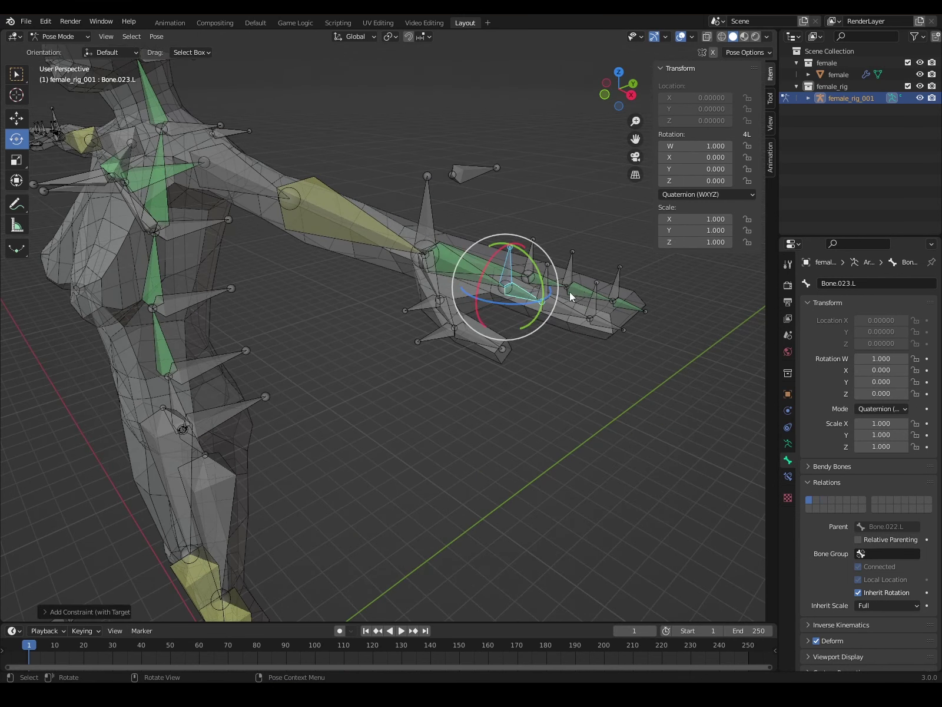
{"action": "key", "text": "shift+ctrl+c"}
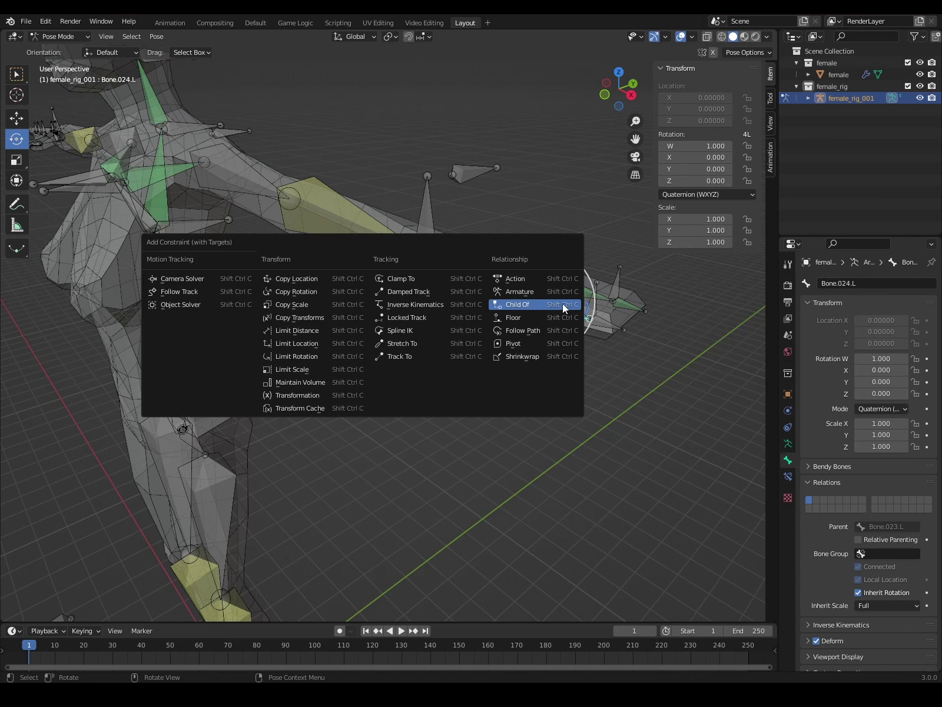
{"action": "left_click", "coordinate": [563, 303]}
{"action": "left_click", "coordinate": [599, 300]}
{"action": "key", "text": "shift+ctrl+c"}
{"action": "left_click", "coordinate": [603, 317]}
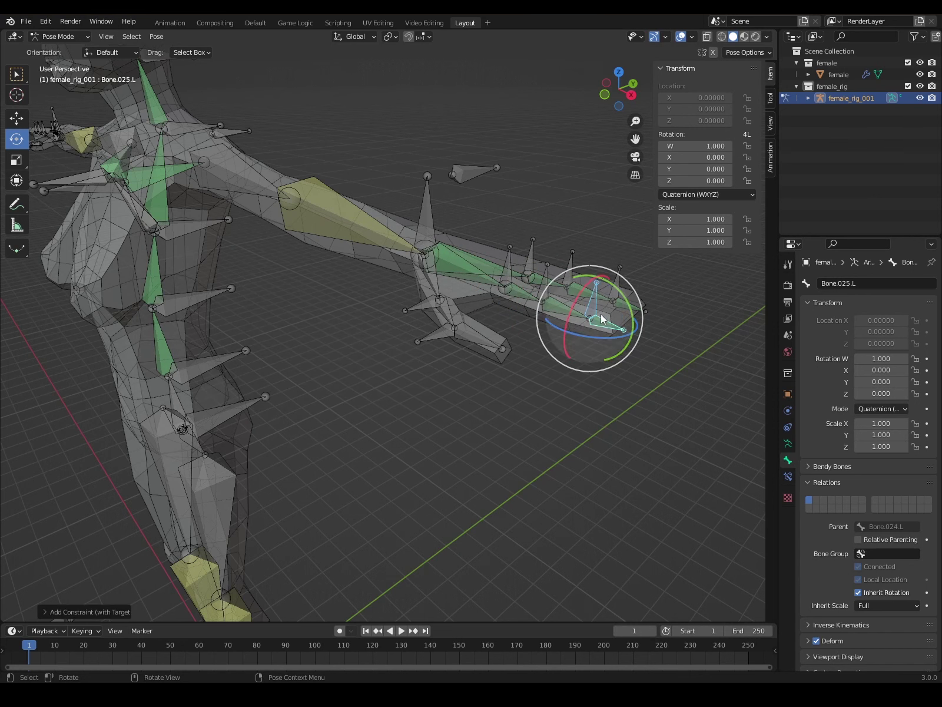
Rotate hand control Bone.017.L.001 downward so the fingers bend with it.
{"action": "left_click", "coordinate": [523, 223]}
{"action": "left_click", "coordinate": [431, 217]}
{"action": "key", "text": "r"}
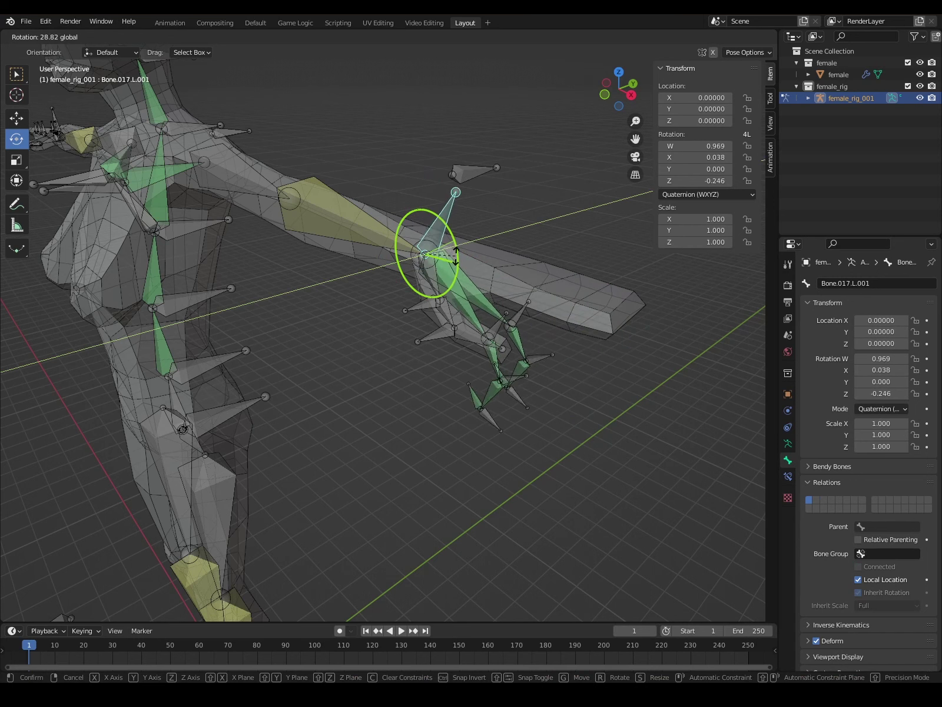
{"action": "left_click", "coordinate": [482, 372]}
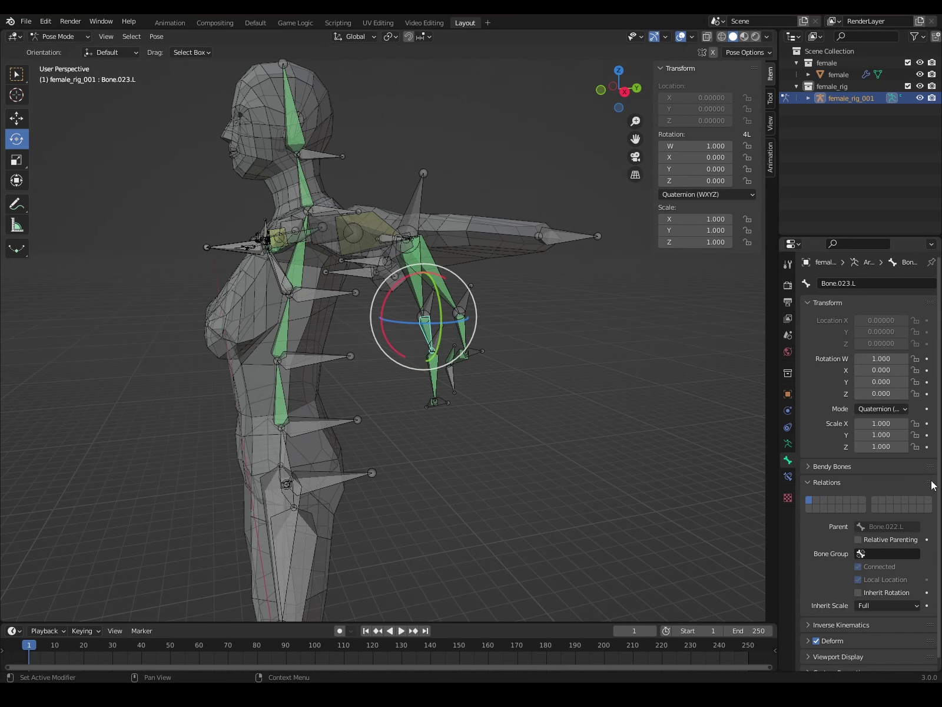
Move the Relations panel above Transform and clear Bone.017.L.001's rotation.
{"action": "left_click_drag", "start_coordinate": [931, 483], "coordinate": [918, 227]}
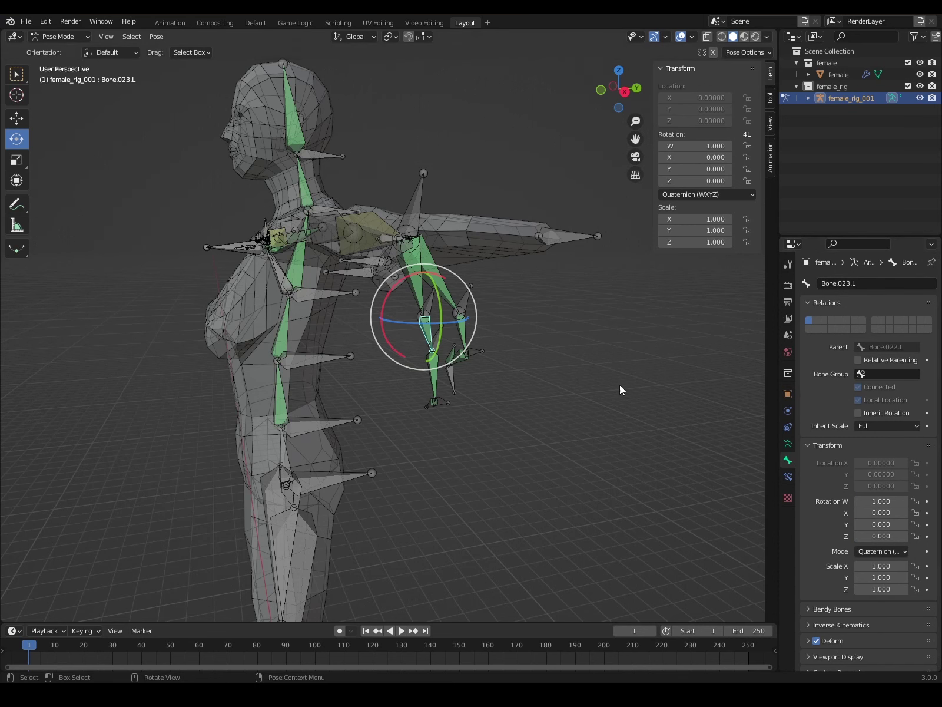
{"action": "middle_click_drag", "start_coordinate": [620, 384], "coordinate": [709, 428], "text": "shift"}
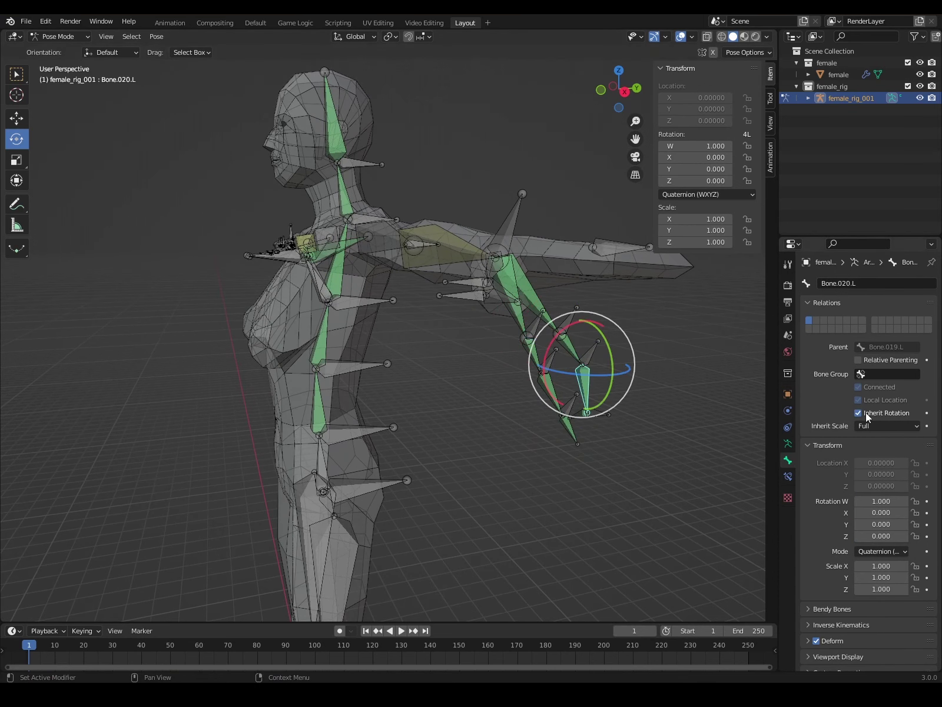
{"action": "middle_click_drag", "start_coordinate": [742, 377], "coordinate": [634, 278]}
{"action": "left_click", "coordinate": [536, 230]}
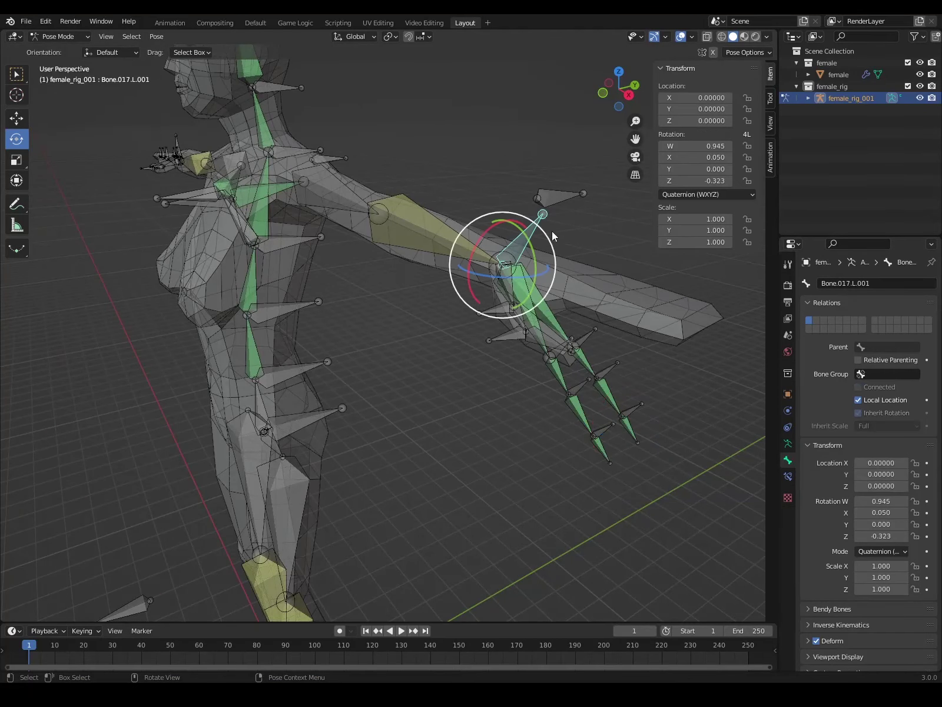
{"action": "left_click", "coordinate": [156, 38]}
{"action": "left_click", "coordinate": [325, 61]}
{"action": "mouse_move", "coordinate": [325, 61]}
{"action": "middle_mouse_down"}
{"action": "mouse_move", "coordinate": [578, 236]}
{"action": "mouse_move", "coordinate": [520, 261]}
{"action": "middle_mouse_up"}
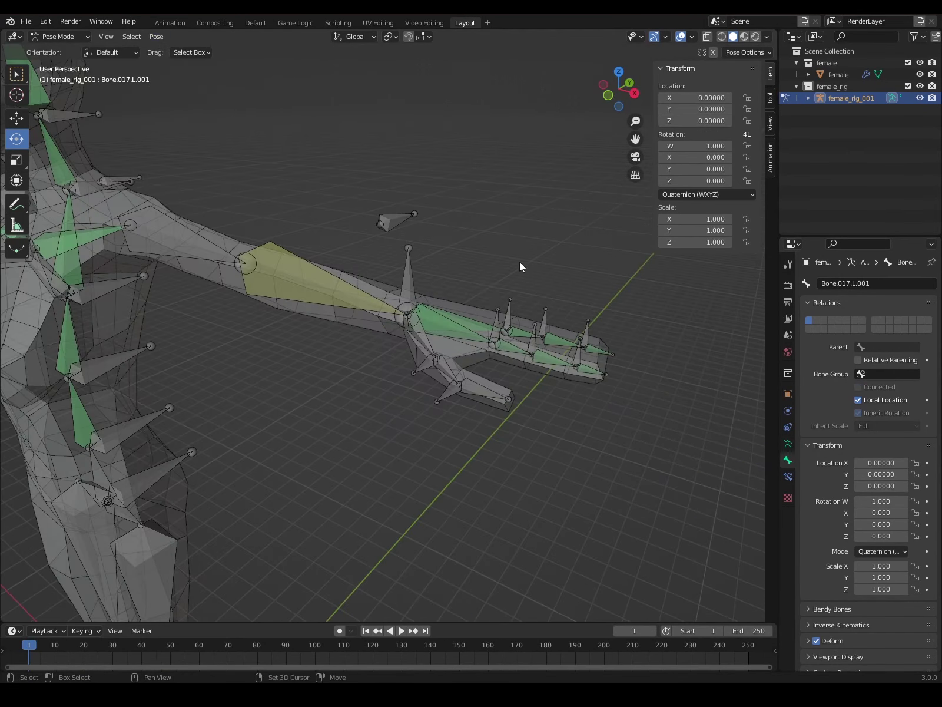
Add Child Of constraints to finger bones Bone.027.L and Bone.028.L.
{"action": "key", "text": "shift+ctrl+c"}
{"action": "left_click", "coordinate": [438, 328]}
{"action": "left_click", "coordinate": [449, 372]}
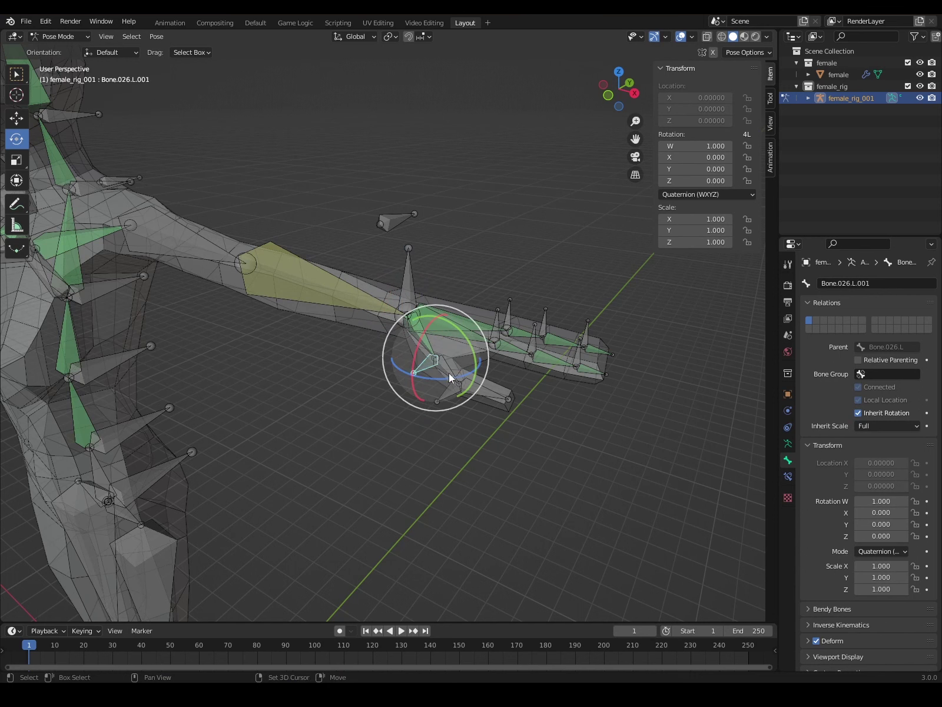
{"action": "key", "text": "shift+ctrl+c"}
{"action": "left_click", "coordinate": [452, 360]}
{"action": "left_click", "coordinate": [484, 387]}
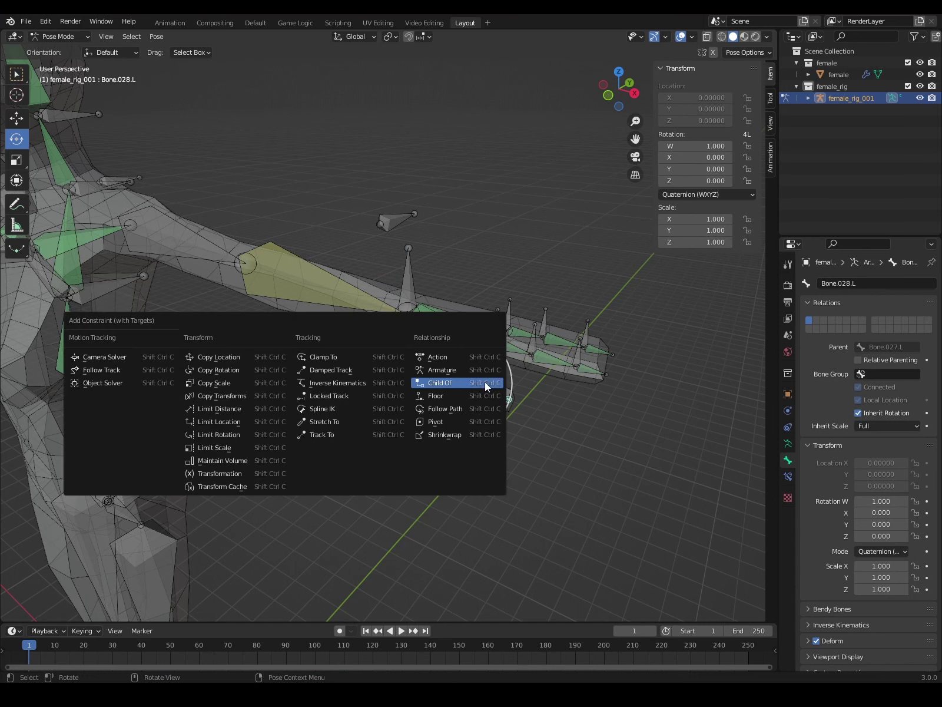
{"action": "key", "text": "shift+ctrl+c"}
{"action": "left_click", "coordinate": [488, 388]}
{"action": "mouse_move", "coordinate": [543, 253]}
{"action": "middle_mouse_down"}
{"action": "mouse_move", "coordinate": [562, 219]}
{"action": "mouse_move", "coordinate": [558, 227]}
{"action": "mouse_move", "coordinate": [531, 222]}
{"action": "mouse_move", "coordinate": [539, 235]}
{"action": "middle_mouse_up"}
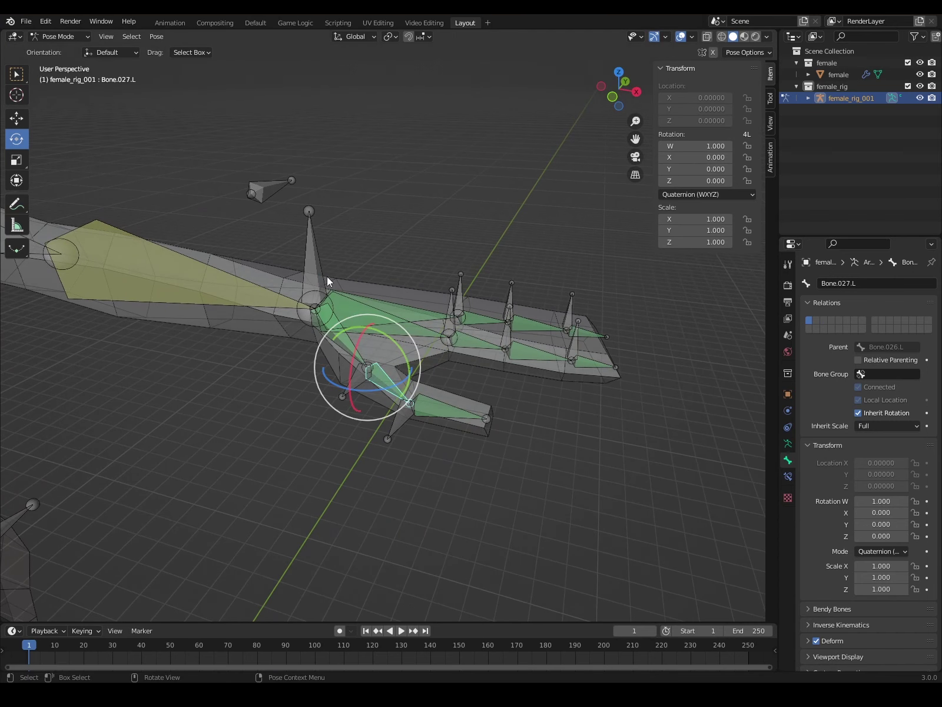
Test-bend the finger chain downward, then clear its transforms back to rest.
{"action": "left_click_drag", "start_coordinate": [327, 275], "coordinate": [341, 418]}
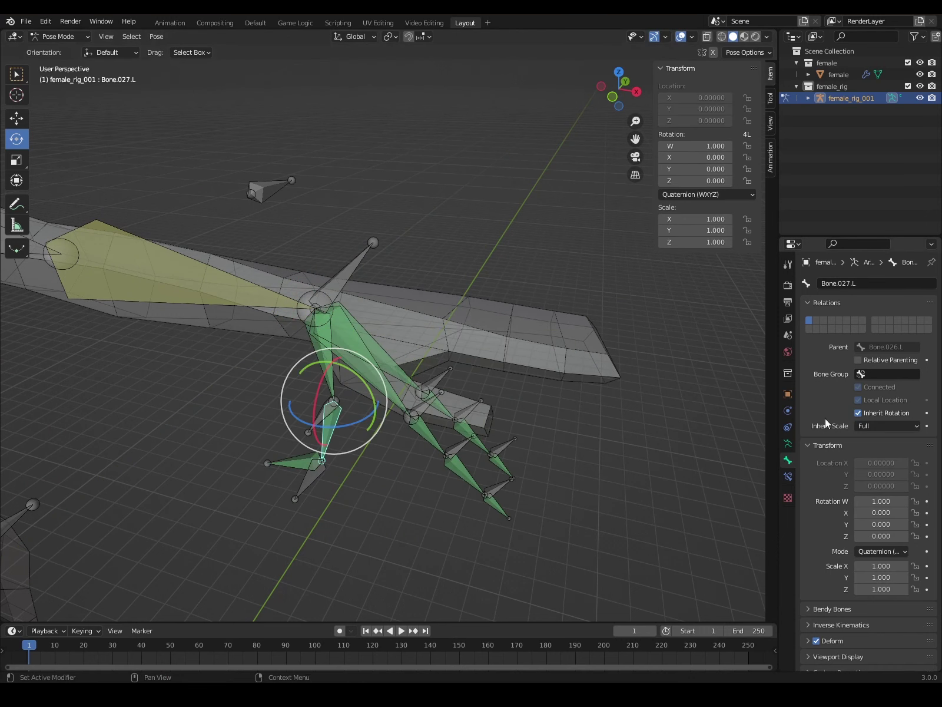
{"action": "left_click", "coordinate": [356, 276]}
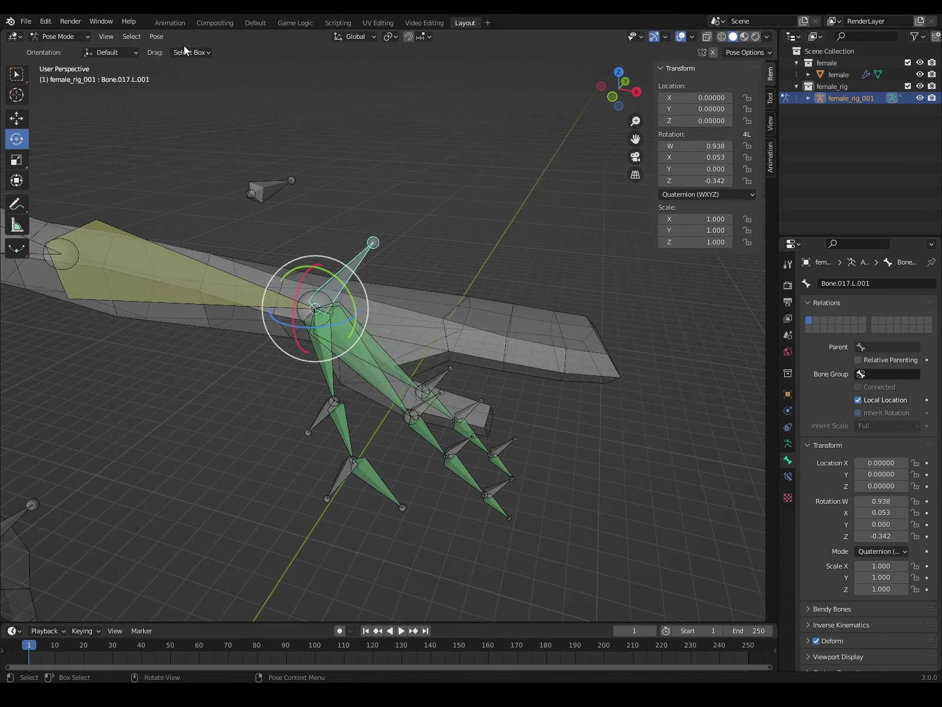
{"action": "left_click", "coordinate": [157, 37]}
{"action": "left_click", "coordinate": [355, 85]}
Select finger bones Bone.026.L.001, Bone.027.L.001 and Bone.024.L.001 around the left hand.
{"action": "left_click", "coordinate": [360, 380]}
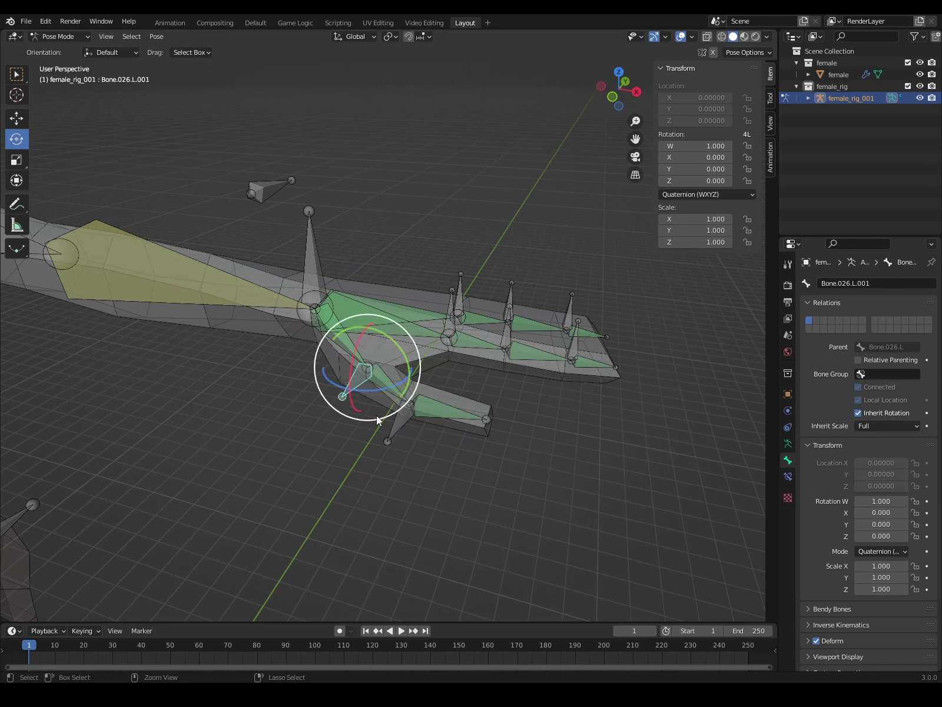
{"action": "left_click", "coordinate": [376, 415]}
{"action": "mouse_move", "coordinate": [522, 365]}
{"action": "middle_mouse_down"}
{"action": "mouse_move", "coordinate": [486, 234]}
{"action": "mouse_move", "coordinate": [478, 295]}
{"action": "mouse_move", "coordinate": [493, 259]}
{"action": "mouse_move", "coordinate": [549, 252]}
{"action": "mouse_move", "coordinate": [503, 280]}
{"action": "mouse_move", "coordinate": [398, 386]}
{"action": "mouse_move", "coordinate": [333, 379]}
{"action": "mouse_move", "coordinate": [319, 359]}
{"action": "middle_mouse_up"}
{"action": "scroll", "coordinate": [478, 299], "scroll_direction": "down", "scroll_amount": 3}
{"action": "left_click", "coordinate": [459, 325]}
Save, then add Inverse Kinematics constraints to Bone.017.R.001 and finger bone Bone.026.R.
{"action": "key", "text": "ctrl+s"}
{"action": "scroll", "coordinate": [548, 250], "scroll_direction": "up", "scroll_amount": 2}
{"action": "left_click", "coordinate": [319, 360]}
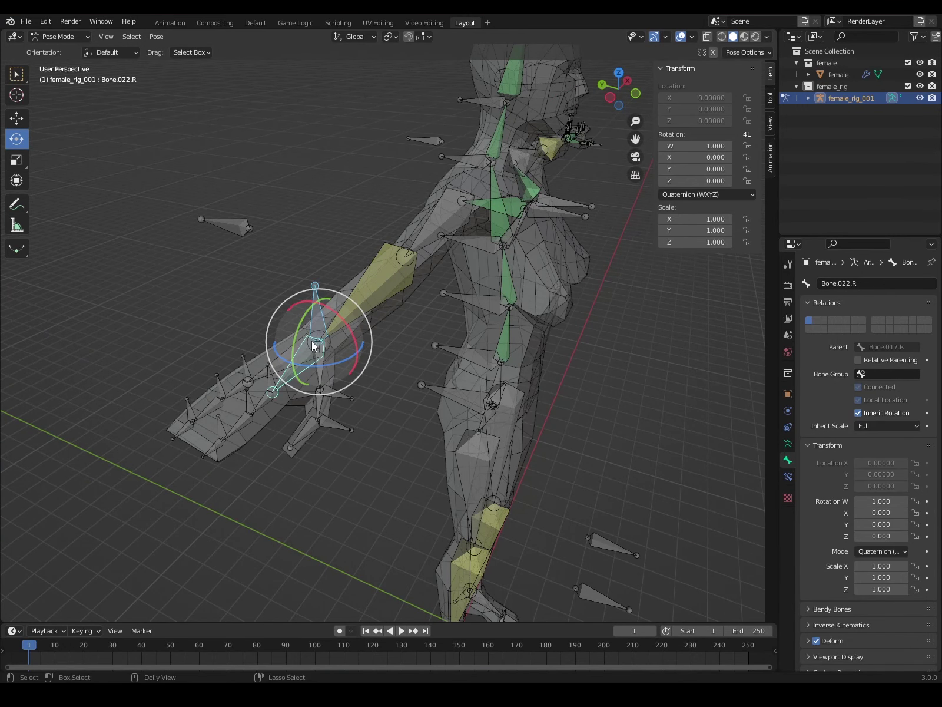
{"action": "key", "text": "shift+ctrl+c"}
{"action": "left_click", "coordinate": [397, 346]}
{"action": "key", "text": "shift+ctrl+c"}
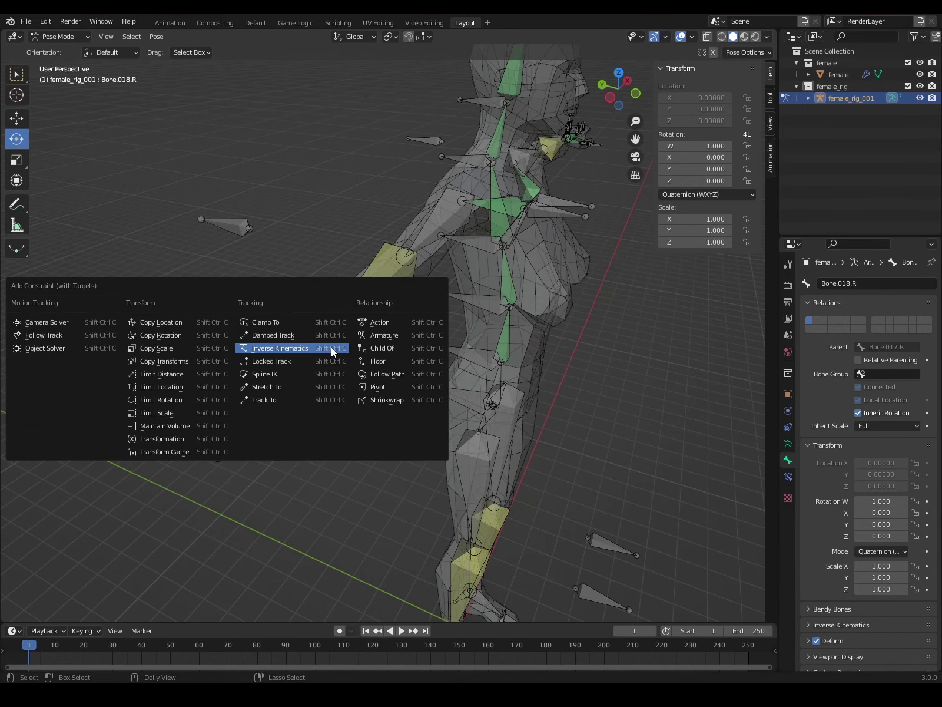
{"action": "left_click", "coordinate": [332, 347]}
{"action": "left_click", "coordinate": [328, 370]}
{"action": "key", "text": "shift+ctrl+c"}
{"action": "left_click", "coordinate": [392, 356]}
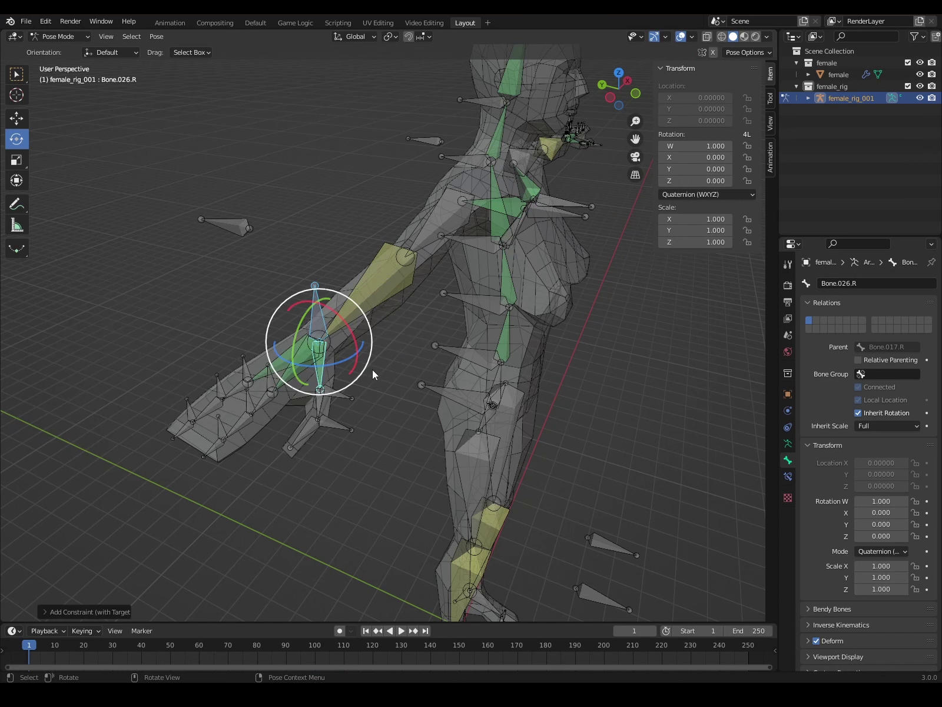
Add Inverse Kinematics to finger bone Bone.019.R and toggle the armature back to Pose Mode.
{"action": "mouse_move", "coordinate": [373, 369]}
{"action": "middle_mouse_down"}
{"action": "mouse_move", "coordinate": [469, 349]}
{"action": "mouse_move", "coordinate": [573, 345]}
{"action": "mouse_move", "coordinate": [543, 331]}
{"action": "mouse_move", "coordinate": [323, 370]}
{"action": "middle_mouse_up"}
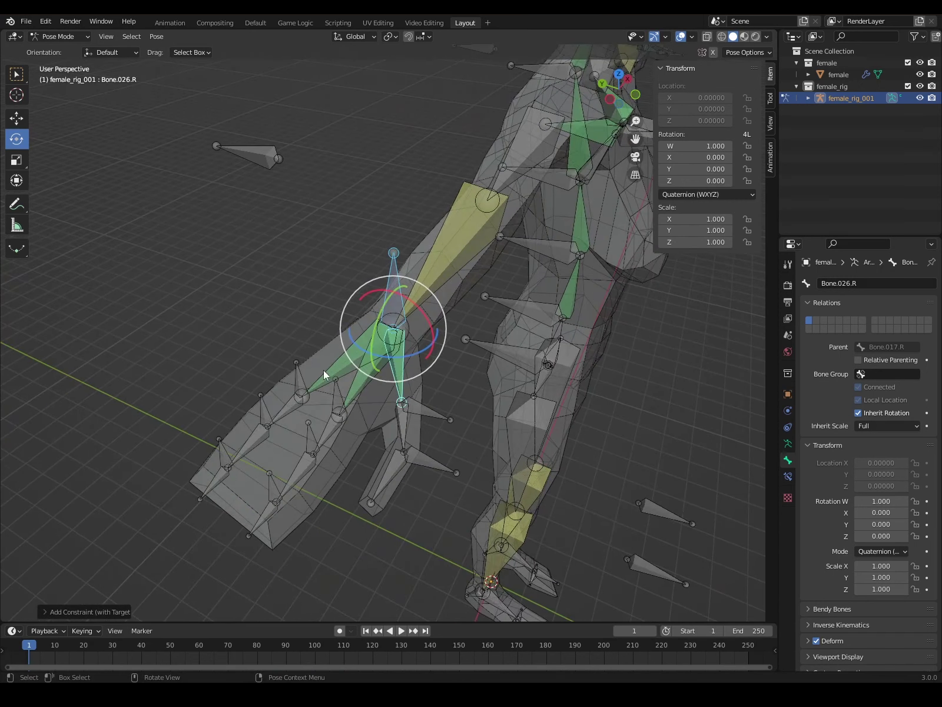
{"action": "left_click", "coordinate": [294, 412]}
{"action": "key", "text": "shift+ctrl+c"}
{"action": "left_click", "coordinate": [296, 413]}
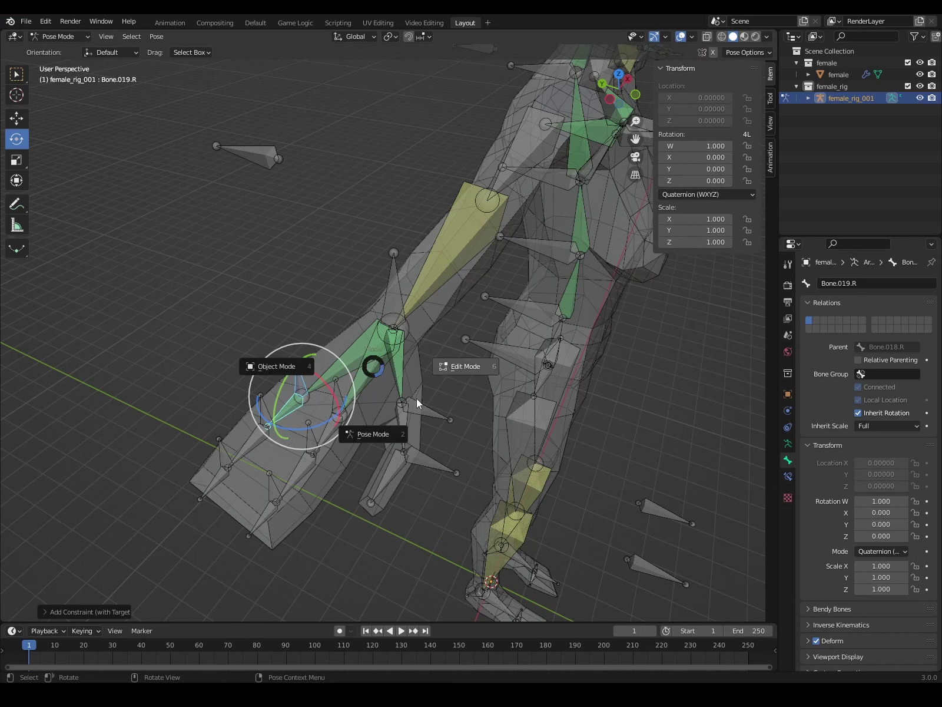
{"action": "left_click", "coordinate": [464, 366]}
{"action": "key", "text": "ctrl+Tab"}
{"action": "left_click", "coordinate": [335, 340]}
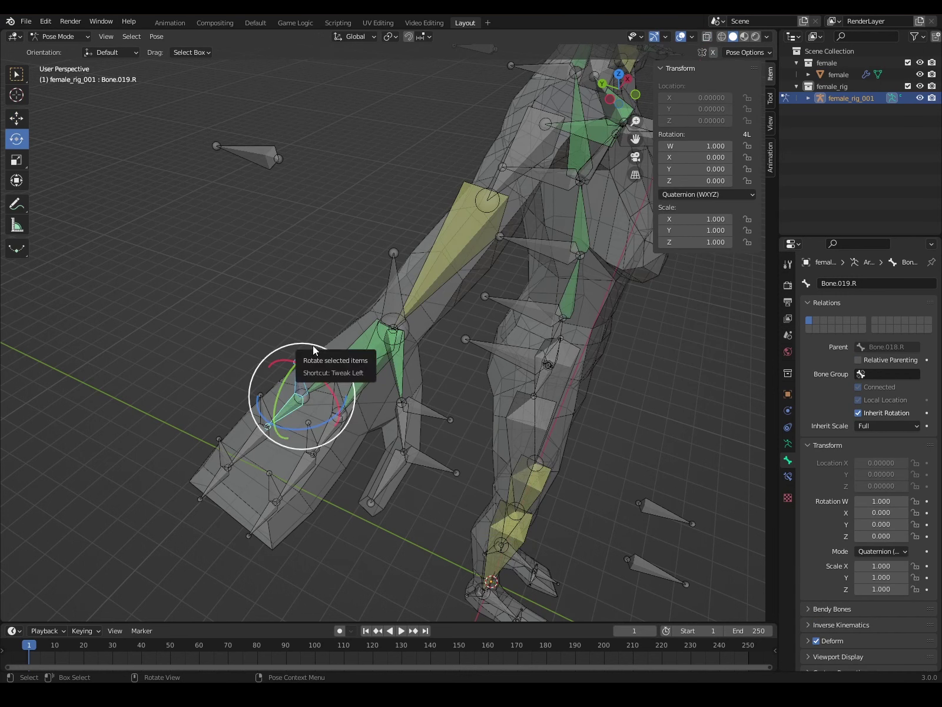
{"action": "key", "text": "shift+space"}
{"action": "key", "text": "g"}
Add Inverse Kinematics constraints to finger bones Bone.020.R, Bone.021.R and Bone.024.R.
{"action": "left_click", "coordinate": [252, 439]}
{"action": "key", "text": "shift+ctrl+c"}
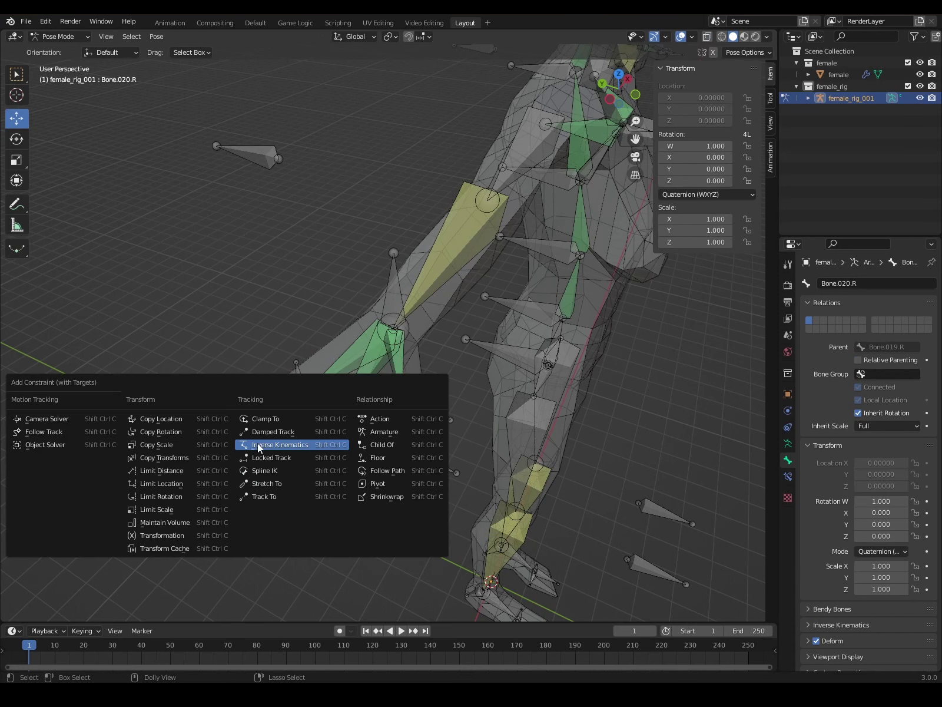
{"action": "left_click", "coordinate": [383, 445]}
{"action": "key", "text": "shift+ctrl+c"}
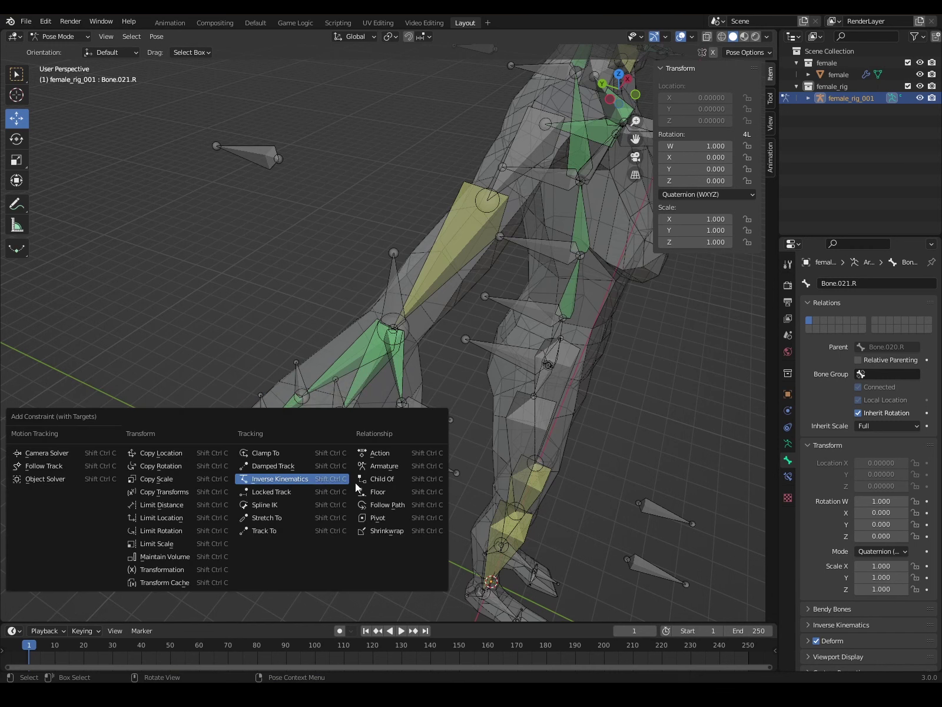
{"action": "left_click", "coordinate": [330, 481]}
{"action": "key", "text": "shift+ctrl+c"}
{"action": "left_click", "coordinate": [402, 434]}
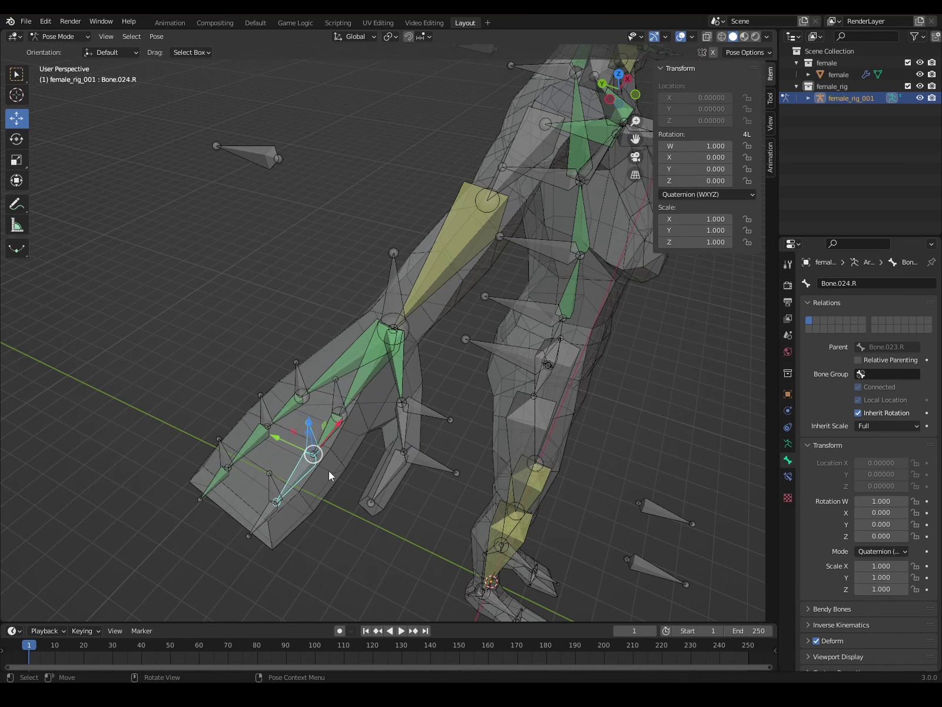
{"action": "key", "text": "shift+ctrl+c"}
{"action": "left_click", "coordinate": [398, 475]}
{"action": "left_click", "coordinate": [275, 502]}
{"action": "key", "text": "shift+ctrl+c"}
{"action": "left_click", "coordinate": [346, 483]}
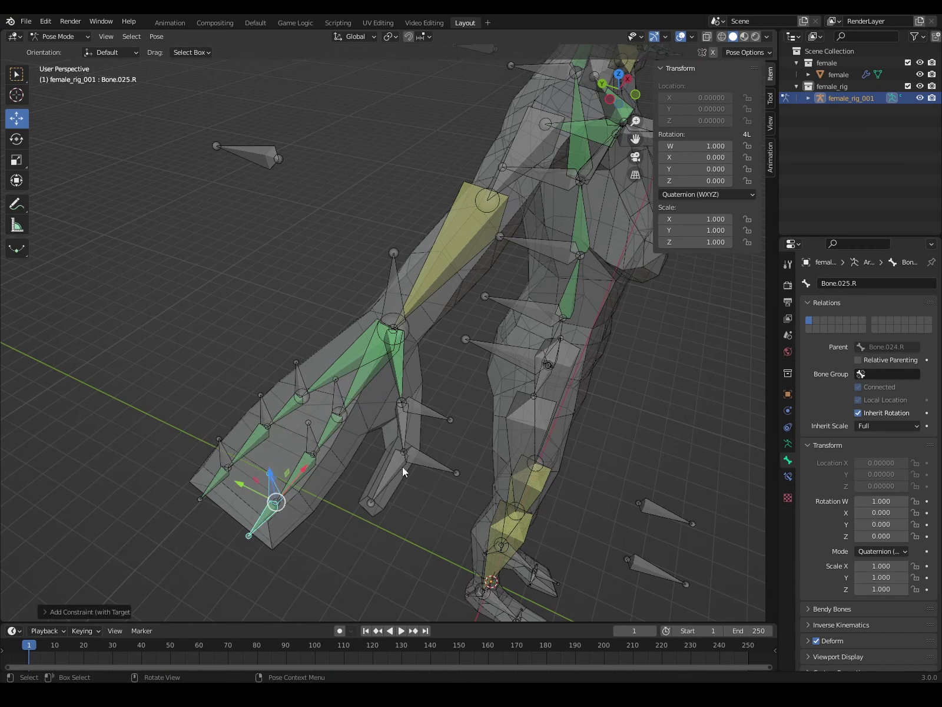
Add Inverse Kinematics constraints to finger bones Bone.027.R and Bone.028.R.
{"action": "mouse_move", "coordinate": [402, 467]}
{"action": "middle_mouse_down"}
{"action": "mouse_move", "coordinate": [425, 394]}
{"action": "mouse_move", "coordinate": [201, 432]}
{"action": "middle_mouse_up"}
{"action": "left_click", "coordinate": [201, 432]}
{"action": "key", "text": "shift+ctrl+c"}
{"action": "left_click", "coordinate": [335, 450]}
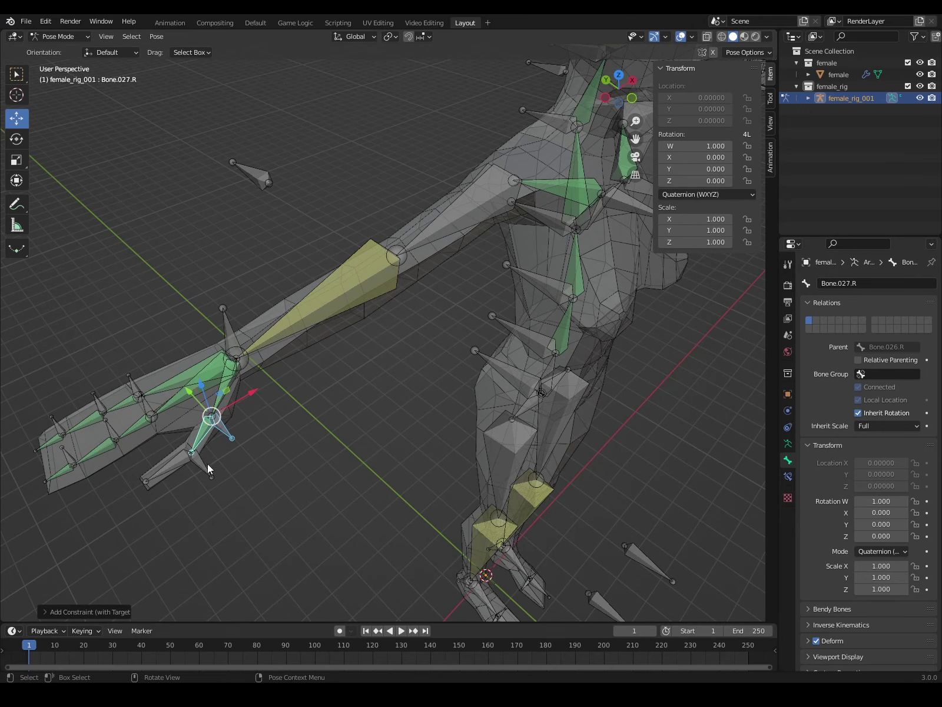
{"action": "key", "text": "shift+ctrl+c"}
{"action": "left_click", "coordinate": [402, 464]}
{"action": "scroll", "coordinate": [388, 426], "scroll_direction": "down", "scroll_amount": 5}
{"action": "mouse_move", "coordinate": [388, 425]}
{"action": "middle_mouse_down"}
{"action": "mouse_move", "coordinate": [581, 376]}
{"action": "mouse_move", "coordinate": [431, 424]}
{"action": "mouse_move", "coordinate": [527, 358]}
{"action": "mouse_move", "coordinate": [546, 409]}
{"action": "middle_mouse_up"}
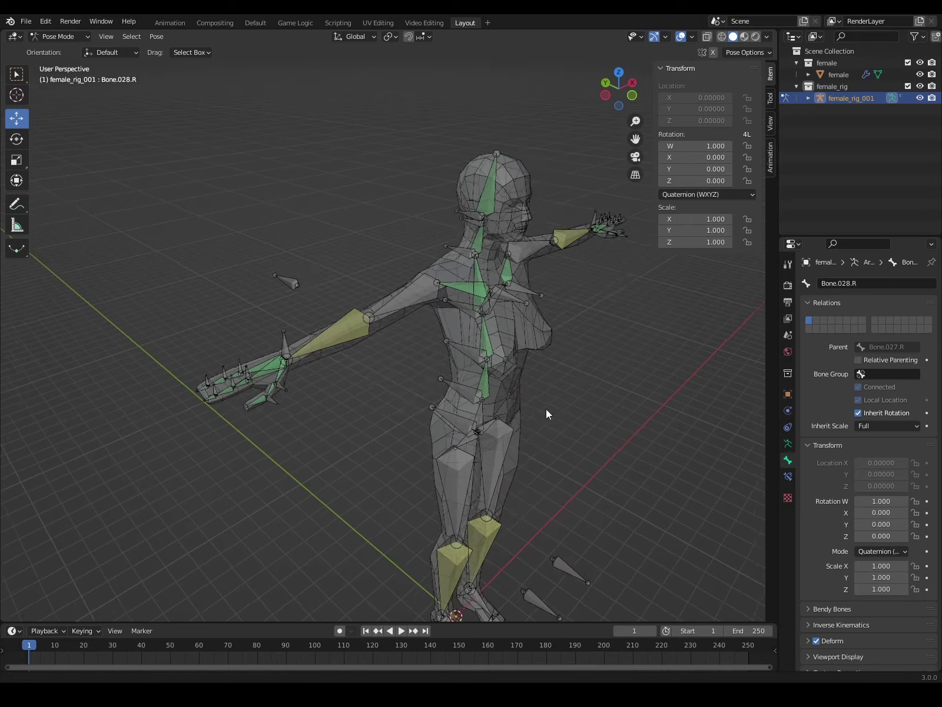
Rotate the right wrist control to curl the fingers, then inspect Bone.023.R and Bone.026.R.
{"action": "left_click", "coordinate": [311, 354]}
{"action": "key", "text": "shift+space"}
{"action": "left_click", "coordinate": [305, 332]}
{"action": "left_click_drag", "start_coordinate": [306, 334], "coordinate": [288, 349]}
{"action": "middle_click_drag", "start_coordinate": [287, 349], "coordinate": [427, 227]}
{"action": "scroll", "coordinate": [649, 348], "scroll_direction": "up", "scroll_amount": 3}
{"action": "scroll", "coordinate": [620, 364], "scroll_direction": "up", "scroll_amount": 2}
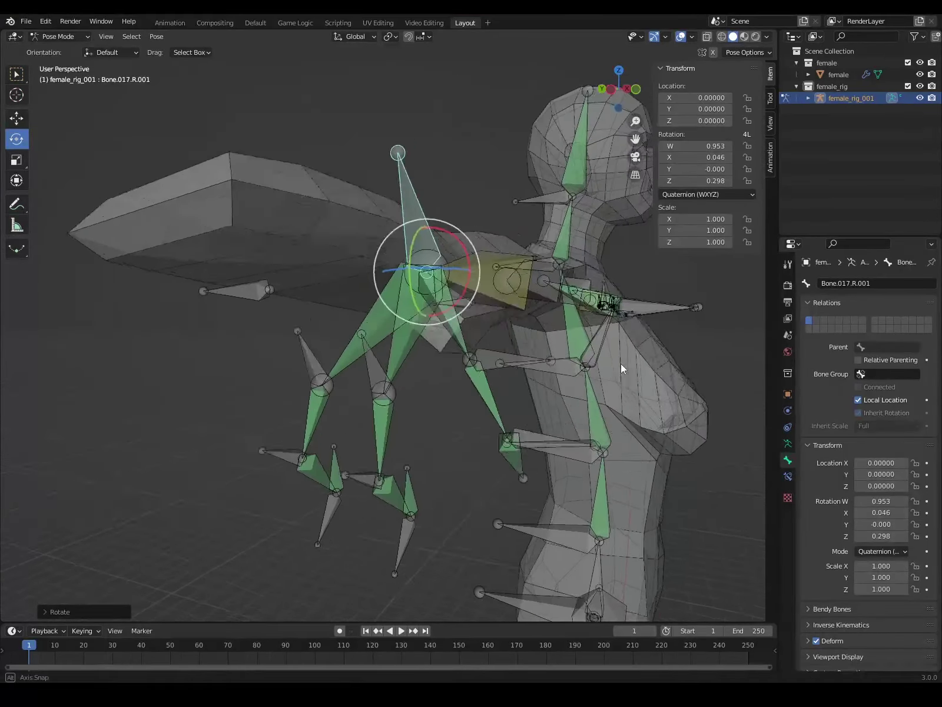
{"action": "middle_click_drag", "start_coordinate": [621, 364], "coordinate": [590, 385]}
{"action": "left_click", "coordinate": [237, 449]}
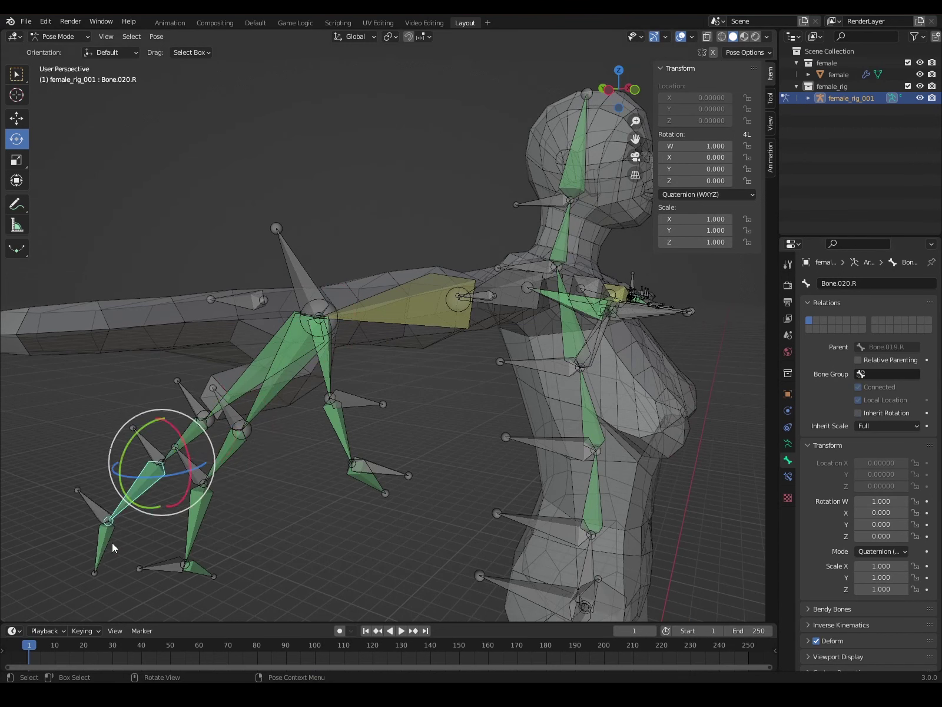
{"action": "left_click", "coordinate": [334, 385]}
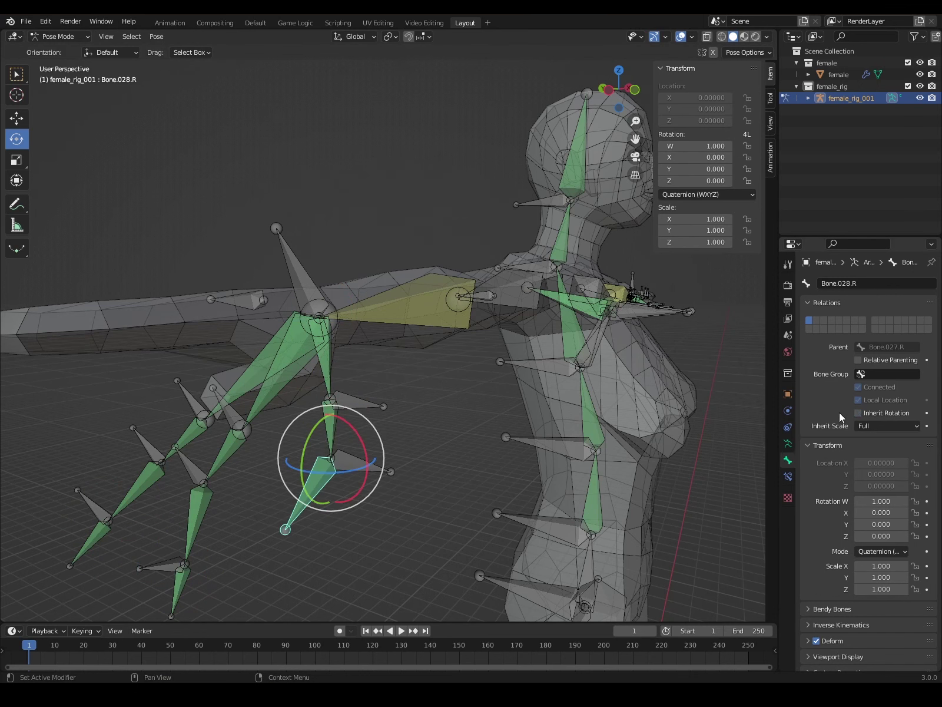
{"action": "scroll", "coordinate": [416, 343], "scroll_direction": "down", "scroll_amount": 3}
{"action": "middle_click_drag", "start_coordinate": [416, 343], "coordinate": [424, 346]}
Clear all transforms on Bone.017.R.001 back to the T-pose, save, and reset the arm rotation.
{"action": "left_click", "coordinate": [420, 350]}
{"action": "left_click", "coordinate": [156, 37]}
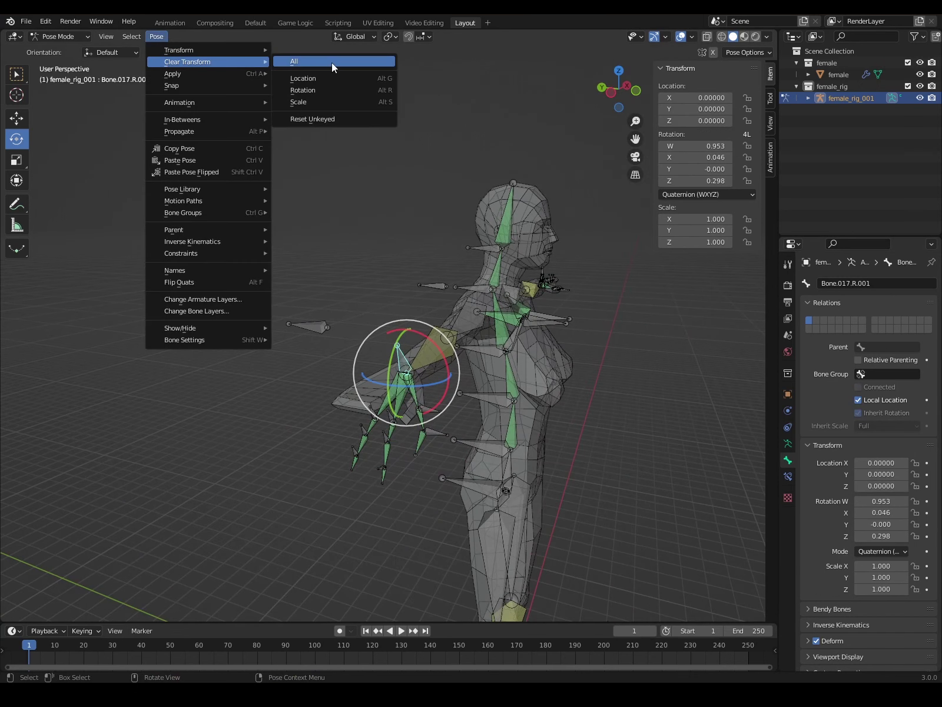
{"action": "left_click", "coordinate": [332, 61]}
{"action": "middle_click_drag", "start_coordinate": [601, 222], "coordinate": [525, 265]}
{"action": "key", "text": "ctrl+s"}
{"action": "key", "text": "shift+space"}
{"action": "key", "text": "g"}
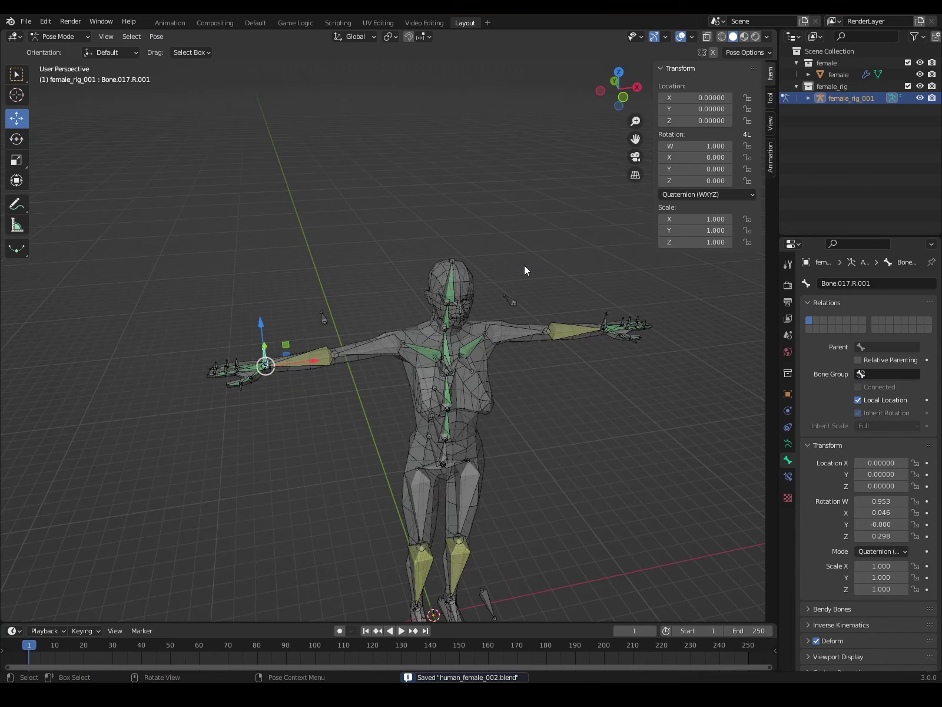
{"action": "key", "text": "alt+r"}
Reset the selected bone's location and save the file.
{"action": "middle_click_drag", "start_coordinate": [440, 337], "coordinate": [406, 405]}
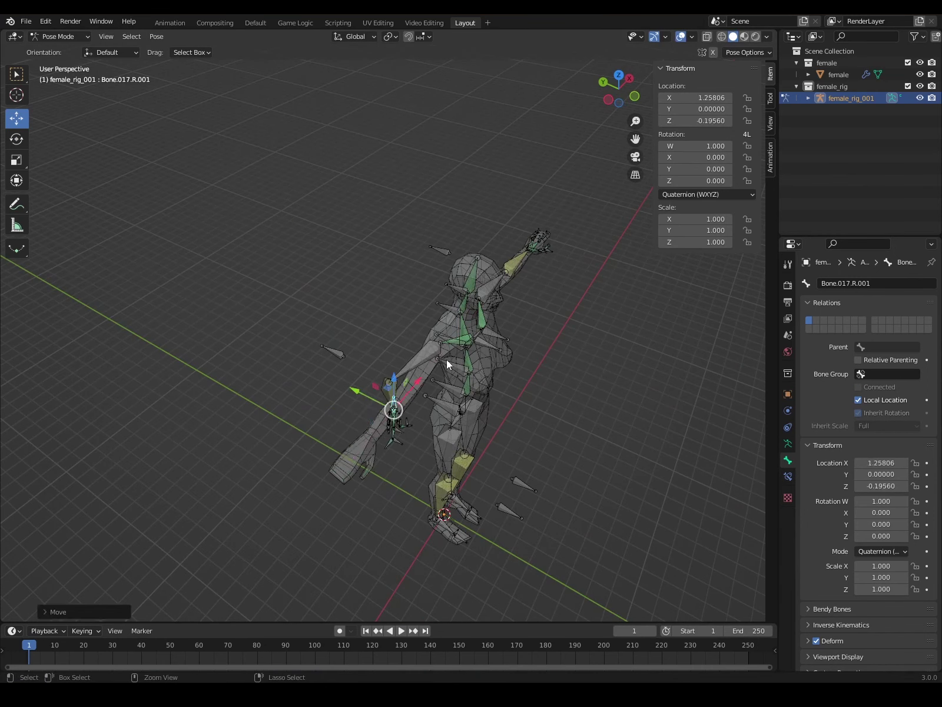
{"action": "key", "text": "alt+g"}
{"action": "mouse_move", "coordinate": [446, 363]}
{"action": "middle_mouse_down"}
{"action": "mouse_move", "coordinate": [549, 310]}
{"action": "mouse_move", "coordinate": [505, 269]}
{"action": "mouse_move", "coordinate": [428, 301]}
{"action": "mouse_move", "coordinate": [508, 282]}
{"action": "mouse_move", "coordinate": [492, 289]}
{"action": "middle_mouse_up"}
{"action": "key", "text": "ctrl+s"}
Lower hip bone Bone.029 along Z to test the legs bending, then reset it to rest.
{"action": "left_click", "coordinate": [409, 343]}
{"action": "key", "text": "shift+space"}
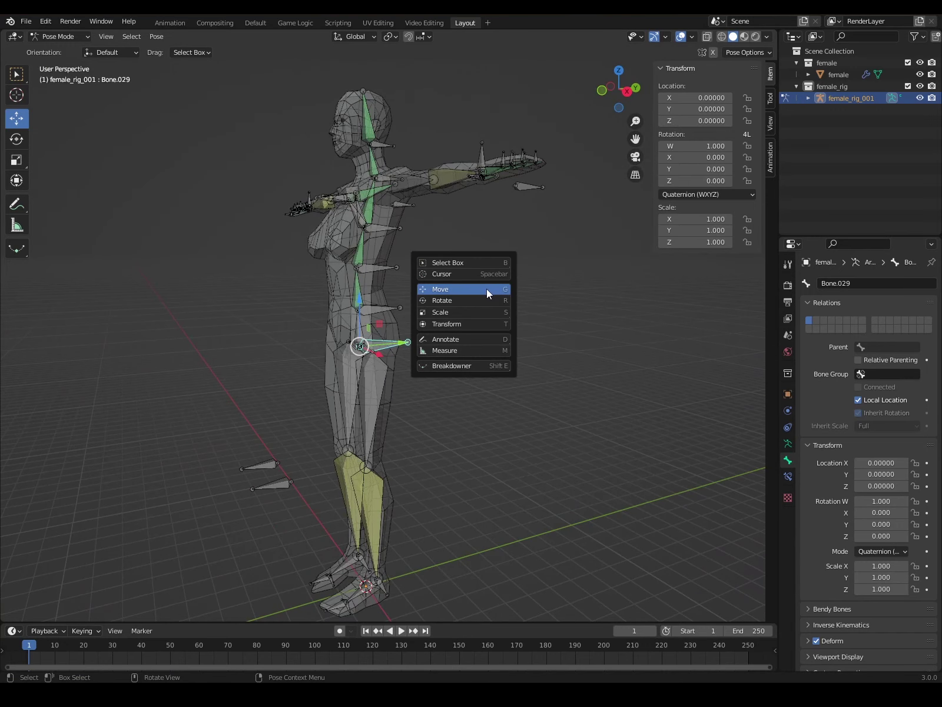
{"action": "key", "text": "Escape"}
{"action": "key", "text": "g"}
{"action": "key", "text": "z"}
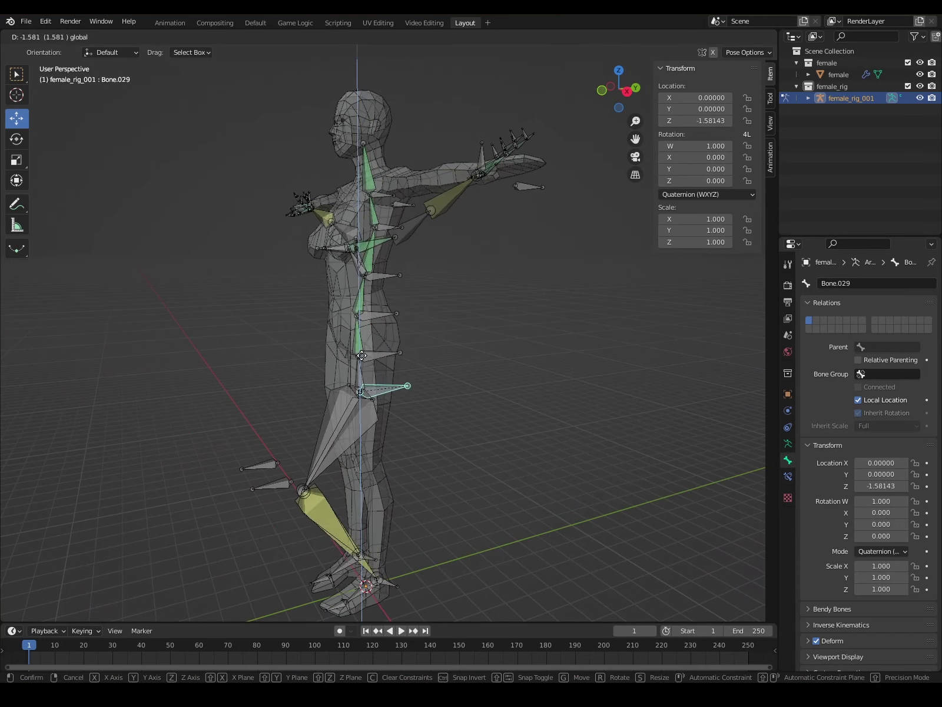
{"action": "left_click", "coordinate": [361, 356]}
{"action": "middle_click_drag", "start_coordinate": [361, 355], "coordinate": [414, 347]}
{"action": "key", "text": "g"}
{"action": "left_click", "coordinate": [458, 311]}
{"action": "mouse_move", "coordinate": [458, 310]}
{"action": "middle_mouse_down", "text": "alt"}
{"action": "mouse_move", "coordinate": [587, 280]}
{"action": "mouse_move", "coordinate": [468, 261]}
{"action": "mouse_move", "coordinate": [462, 268]}
{"action": "mouse_move", "coordinate": [522, 263]}
{"action": "mouse_move", "coordinate": [413, 329]}
{"action": "middle_mouse_up", "text": "alt"}
{"action": "key", "text": "alt+g"}
Select head bone Bone.034, save, and switch the armature into Edit Mode in front view.
{"action": "left_click", "coordinate": [366, 206]}
{"action": "key", "text": "shift+space"}
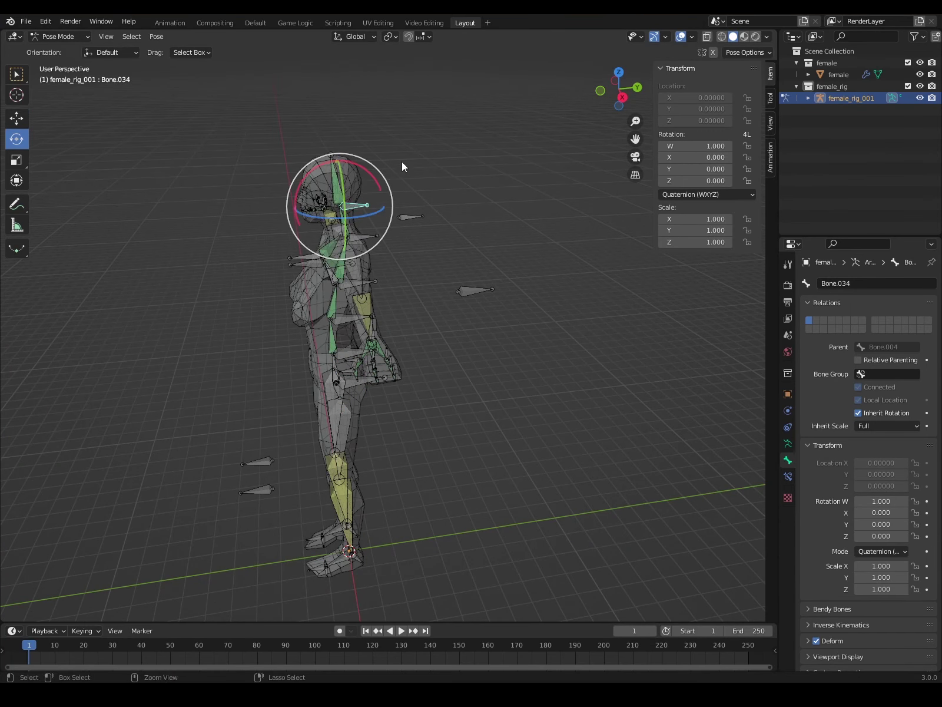
{"action": "middle_click_drag", "start_coordinate": [401, 166], "coordinate": [398, 191], "text": "alt"}
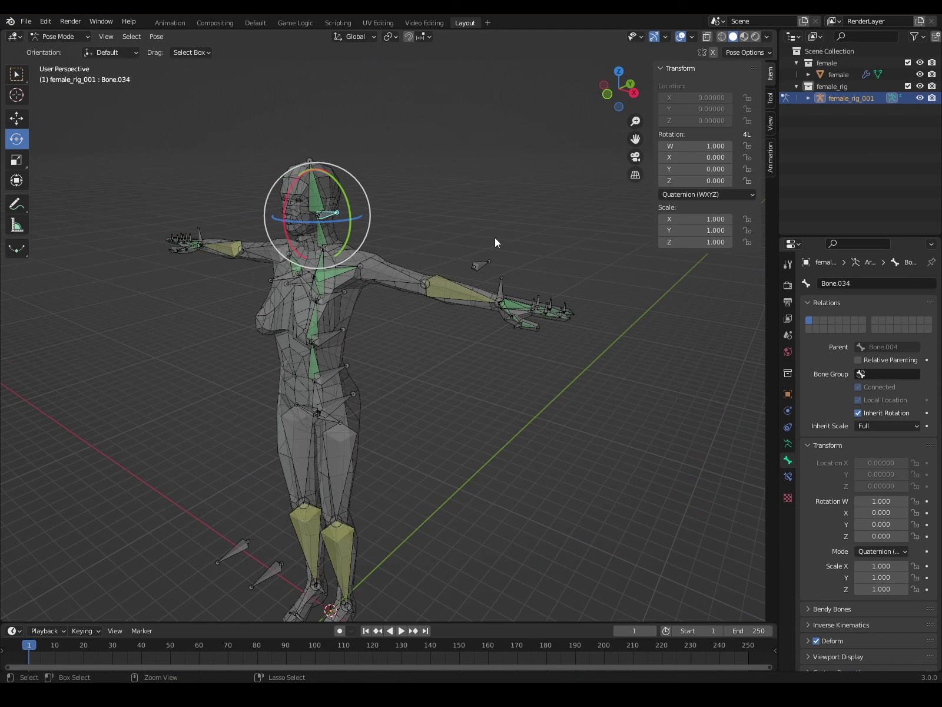
{"action": "key", "text": "ctrl+s"}
{"action": "key", "text": "ctrl+Tab"}
{"action": "left_click", "coordinate": [574, 243]}
{"action": "key", "text": "KP_1"}
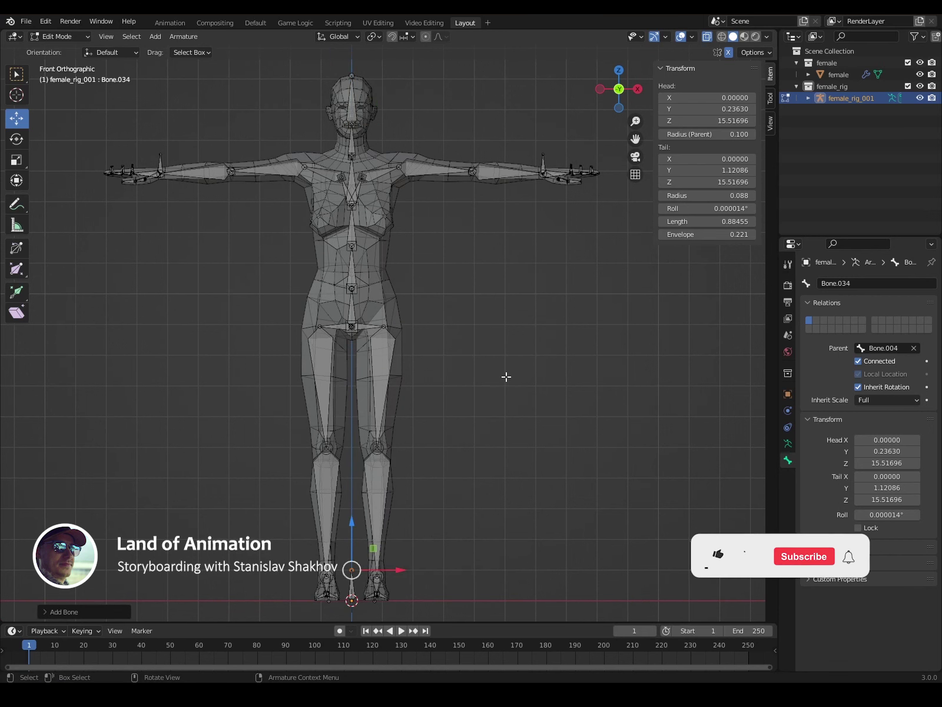
In right side view, extend the heel bone's tail further back along the floor behind the foot.
{"action": "mouse_move", "coordinate": [507, 376]}
{"action": "middle_mouse_down"}
{"action": "mouse_move", "coordinate": [434, 431]}
{"action": "mouse_move", "coordinate": [402, 419]}
{"action": "middle_mouse_up"}
{"action": "key", "text": "KP_3"}
{"action": "scroll", "coordinate": [428, 466], "scroll_direction": "up", "scroll_amount": 3}
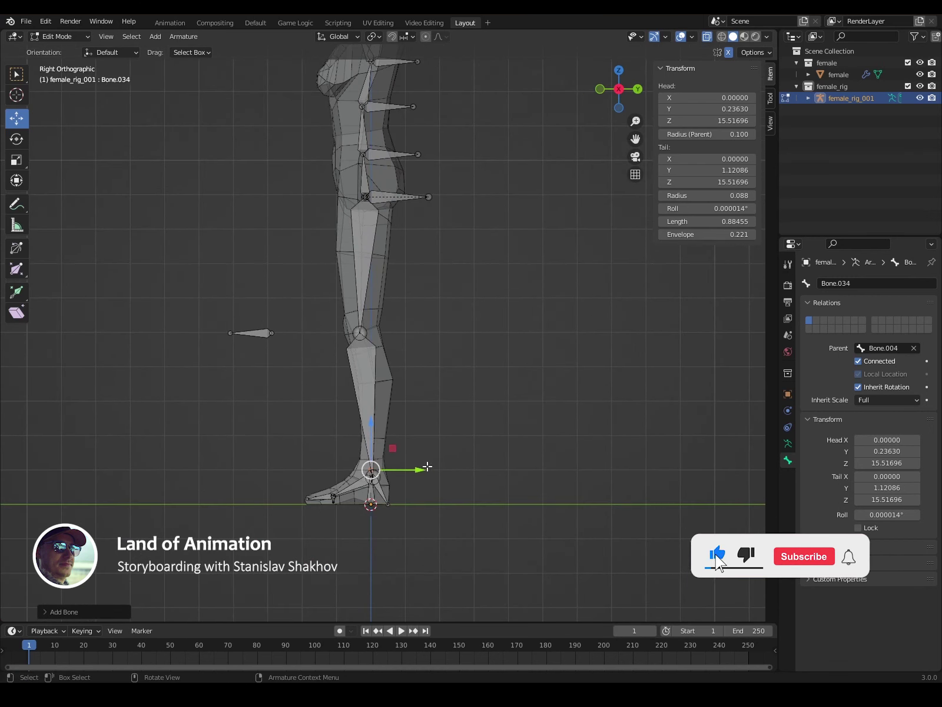
{"action": "left_click_drag", "start_coordinate": [428, 467], "coordinate": [481, 469]}
{"action": "key", "text": "g"}
{"action": "key", "text": "z"}
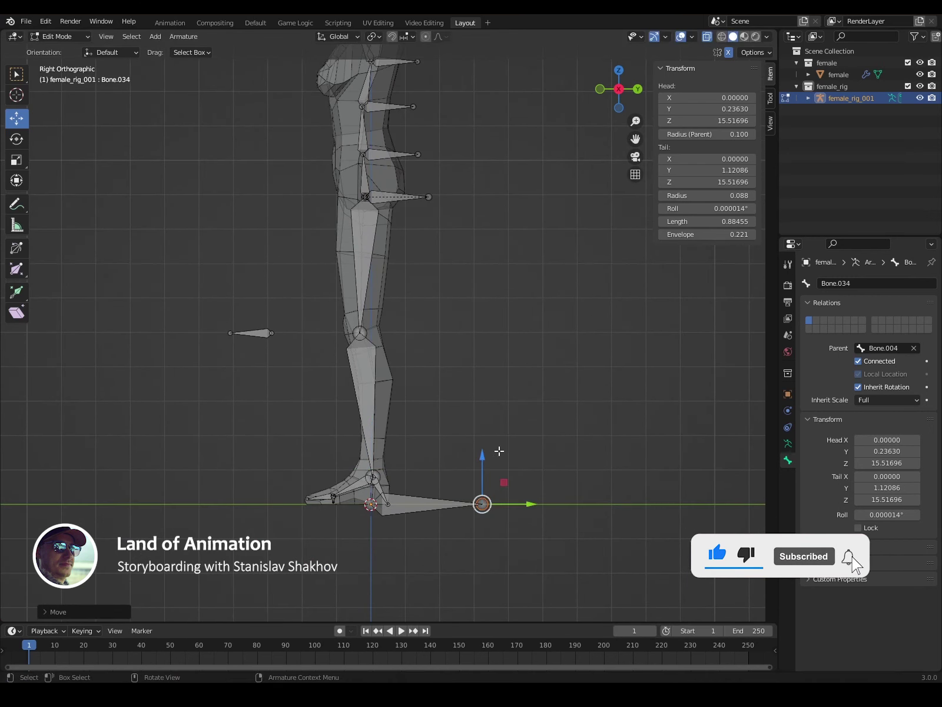
{"action": "scroll", "coordinate": [499, 451], "scroll_direction": "up", "scroll_amount": 1}
{"action": "scroll", "coordinate": [504, 477], "scroll_direction": "up", "scroll_amount": 1}
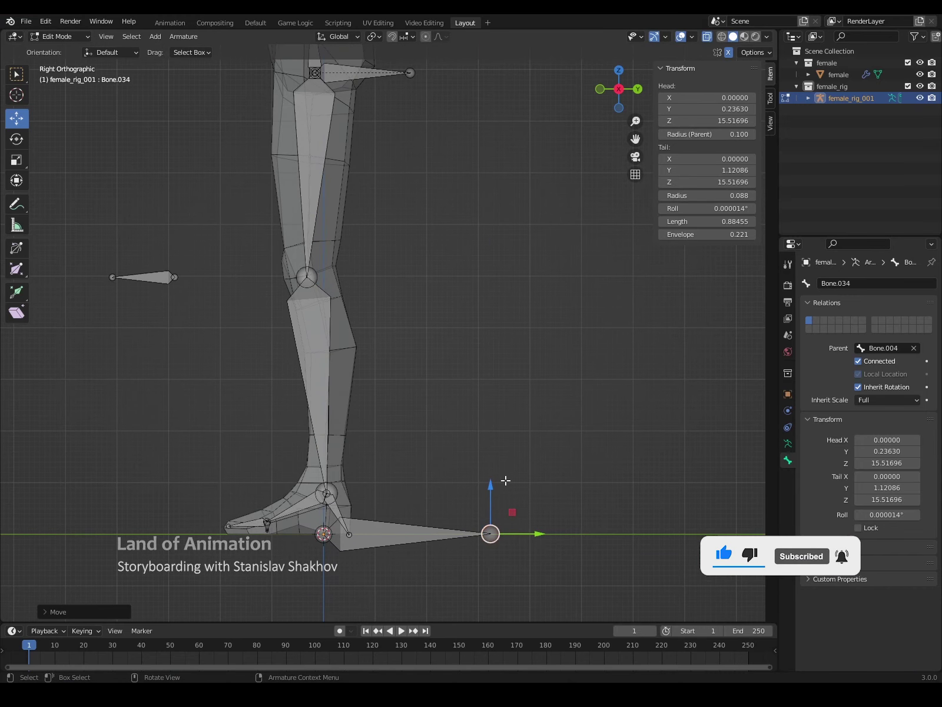
{"action": "left_click_drag", "start_coordinate": [534, 540], "coordinate": [599, 552]}
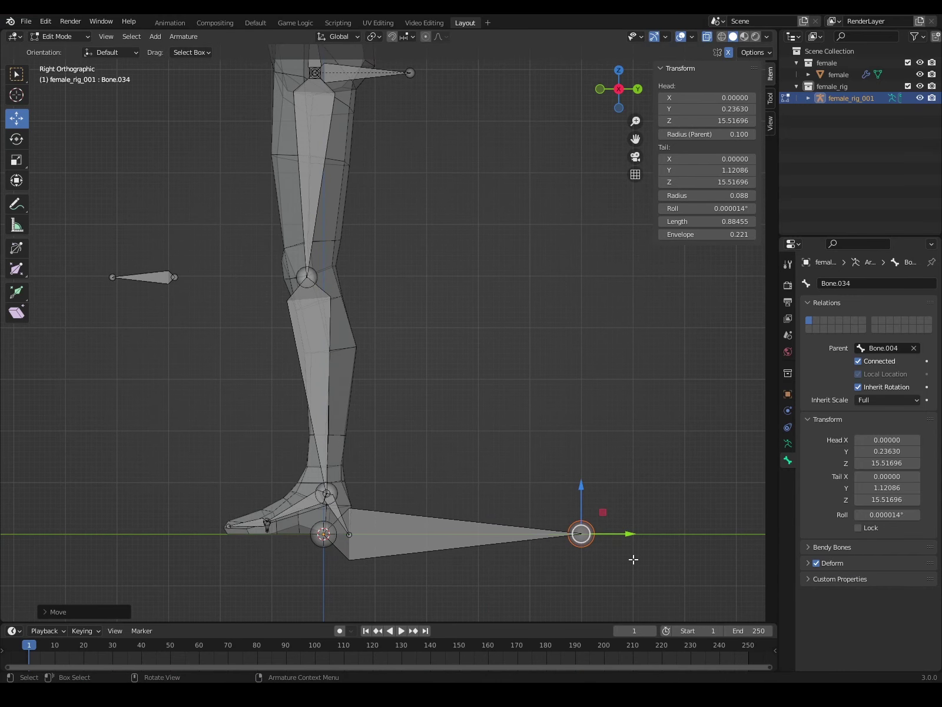
{"action": "middle_click_drag", "start_coordinate": [662, 449], "coordinate": [667, 366], "text": "ctrl"}
{"action": "middle_click_drag", "start_coordinate": [640, 420], "coordinate": [535, 484], "text": "ctrl"}
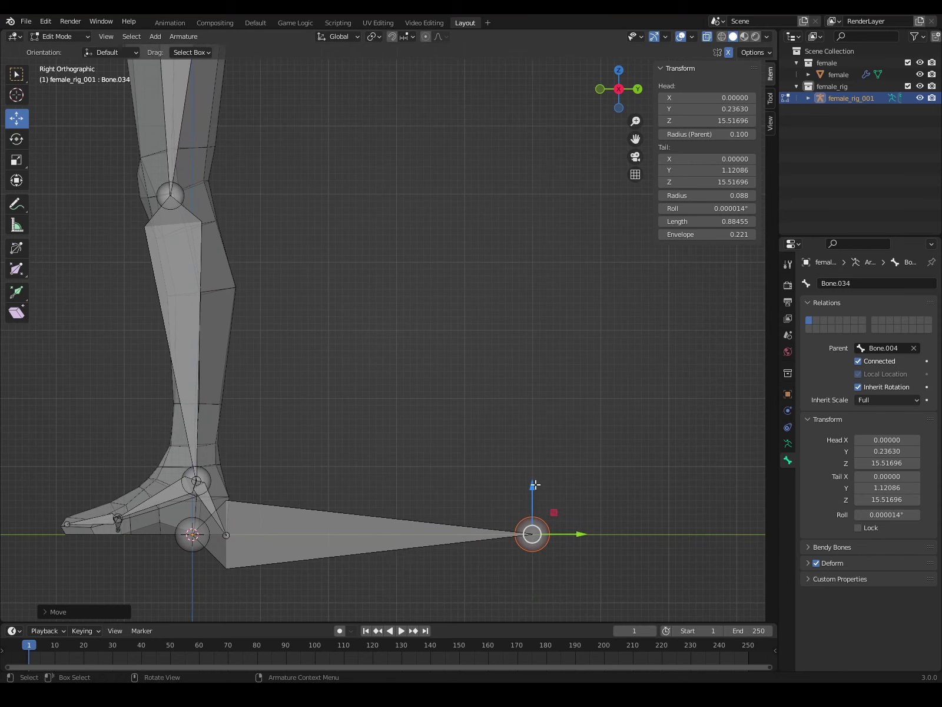
{"action": "left_click", "coordinate": [534, 491]}
{"action": "scroll", "coordinate": [570, 412], "scroll_direction": "down", "scroll_amount": 2}
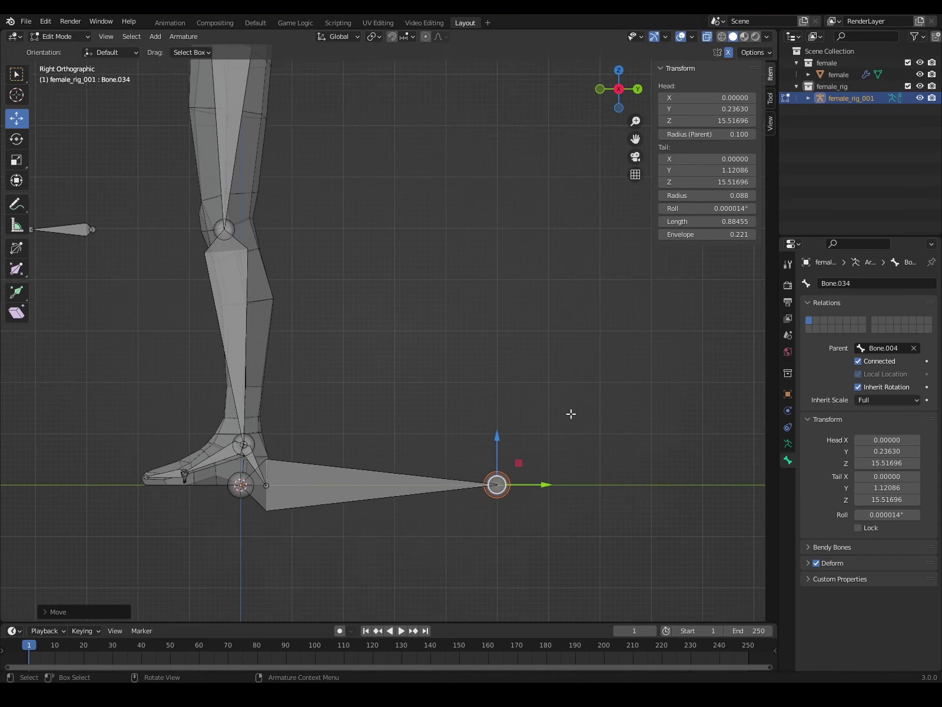
Select the Knee.R.001 bone from a more frontal view.
{"action": "mouse_move", "coordinate": [570, 412]}
{"action": "middle_mouse_down"}
{"action": "mouse_move", "coordinate": [640, 437]}
{"action": "mouse_move", "coordinate": [572, 476]}
{"action": "mouse_move", "coordinate": [599, 428]}
{"action": "mouse_move", "coordinate": [600, 461]}
{"action": "middle_mouse_up"}
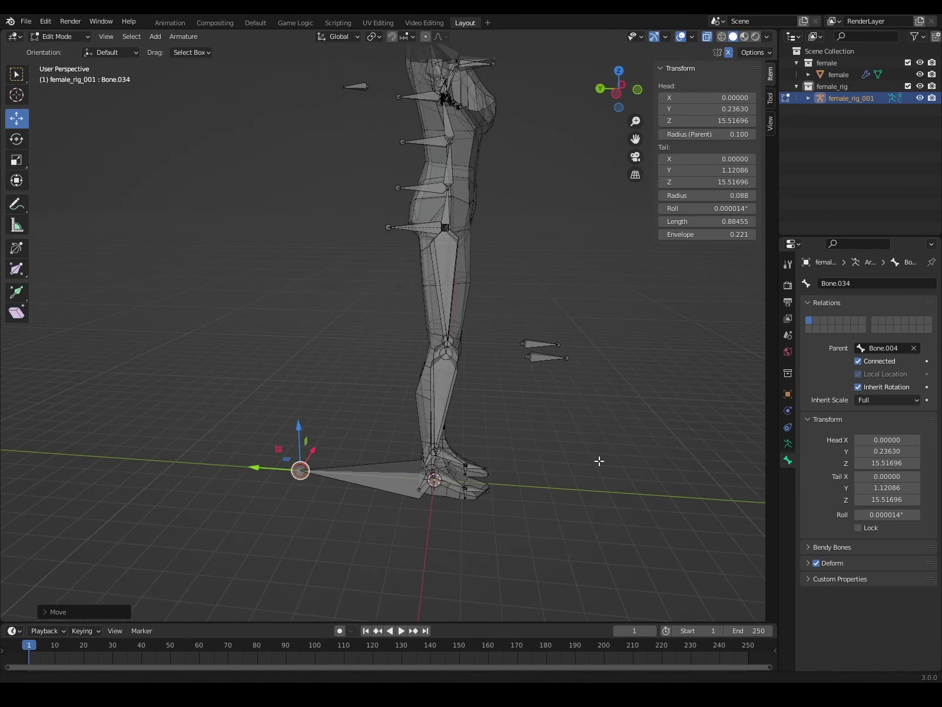
{"action": "left_click", "coordinate": [685, 454]}
{"action": "middle_click_drag", "start_coordinate": [685, 454], "coordinate": [533, 333]}
{"action": "left_click", "coordinate": [534, 332]}
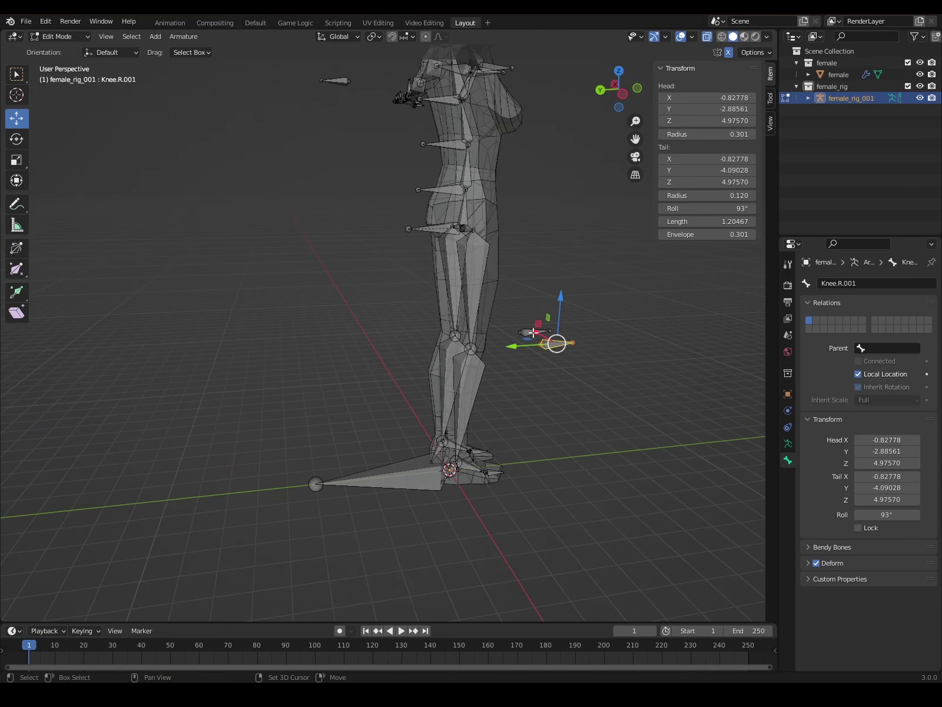
{"action": "middle_click_drag", "start_coordinate": [597, 285], "coordinate": [544, 383], "text": "ctrl"}
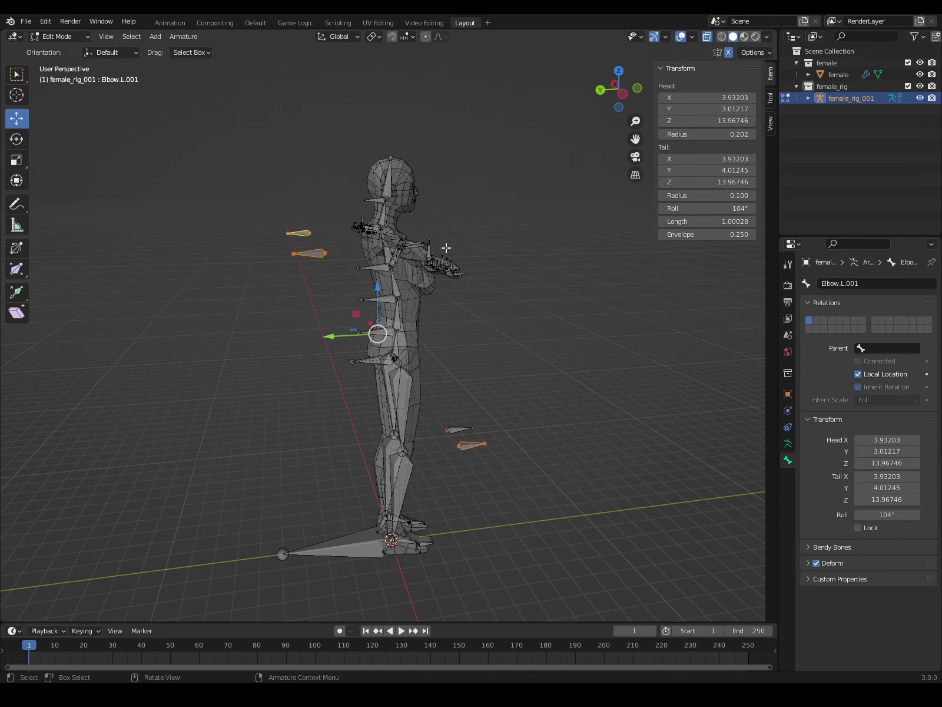
{"action": "middle_click_drag", "start_coordinate": [446, 249], "coordinate": [390, 365]}
{"action": "left_click", "coordinate": [390, 363], "text": "shift"}
Select khee.L.001 and other bones, ending on the large floor control bone behind the foot.
{"action": "mouse_move", "coordinate": [402, 537]}
{"action": "middle_mouse_down"}
{"action": "mouse_move", "coordinate": [452, 496]}
{"action": "mouse_move", "coordinate": [524, 364]}
{"action": "mouse_move", "coordinate": [481, 399]}
{"action": "mouse_move", "coordinate": [293, 248]}
{"action": "middle_mouse_up"}
{"action": "left_click", "coordinate": [470, 449], "text": "shift"}
{"action": "left_click", "coordinate": [490, 433], "text": "shift"}
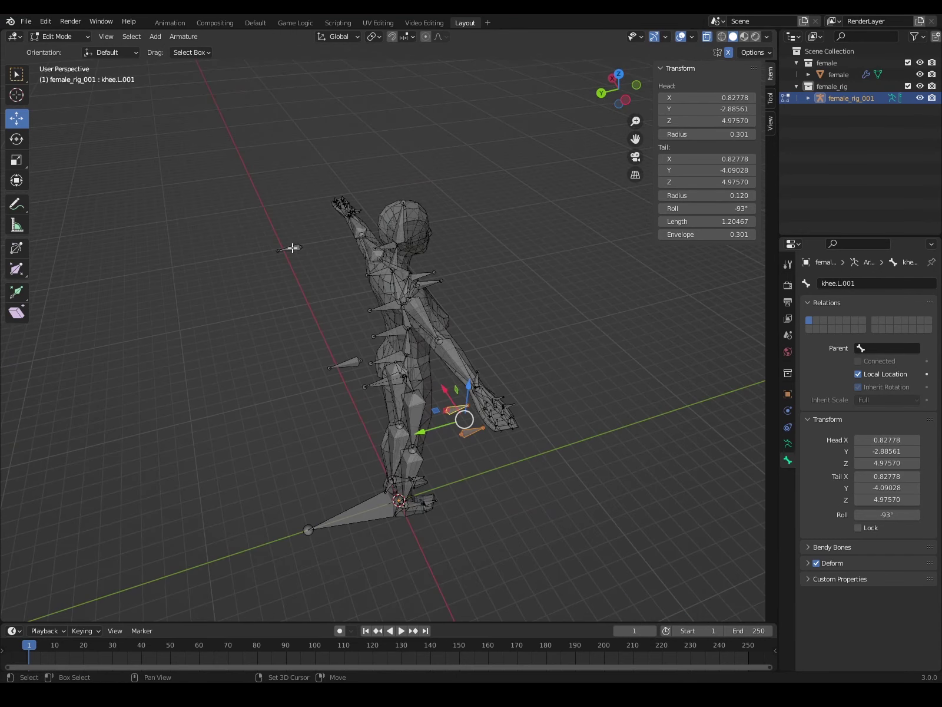
{"action": "left_click", "coordinate": [383, 354], "text": "shift"}
{"action": "mouse_move", "coordinate": [440, 353]}
{"action": "middle_mouse_down"}
{"action": "mouse_move", "coordinate": [383, 353]}
{"action": "mouse_move", "coordinate": [512, 373]}
{"action": "mouse_move", "coordinate": [493, 377]}
{"action": "middle_mouse_up"}
{"action": "left_click", "coordinate": [465, 426], "text": "shift"}
{"action": "mouse_move", "coordinate": [466, 426]}
{"action": "middle_mouse_down"}
{"action": "mouse_move", "coordinate": [519, 208]}
{"action": "mouse_move", "coordinate": [454, 226]}
{"action": "mouse_move", "coordinate": [517, 307]}
{"action": "mouse_move", "coordinate": [519, 360]}
{"action": "mouse_move", "coordinate": [395, 505]}
{"action": "middle_mouse_up"}
{"action": "left_click", "coordinate": [395, 505], "text": "shift"}
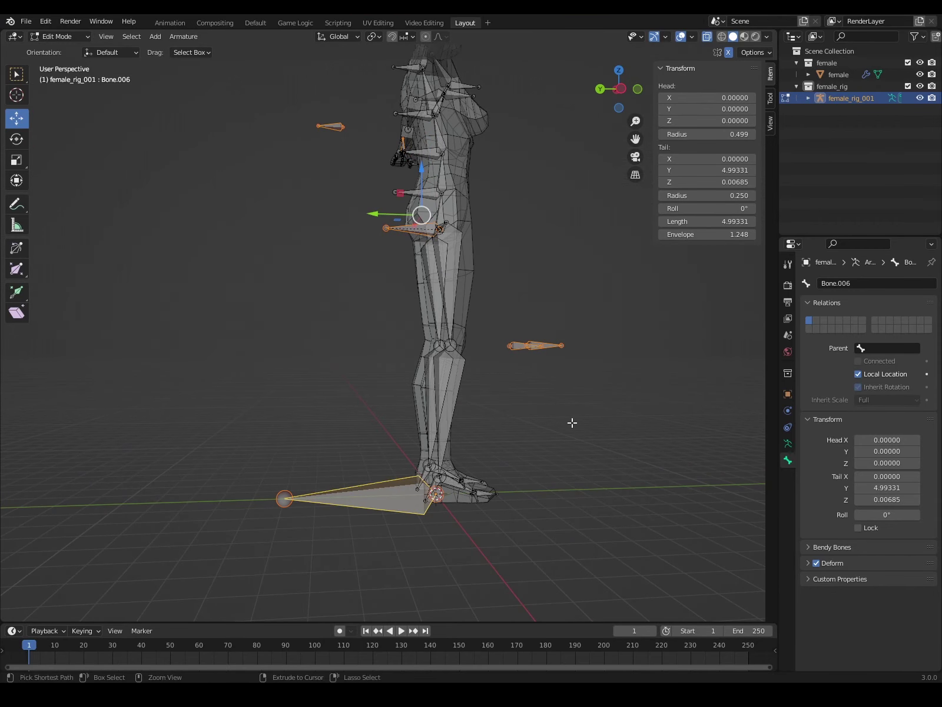
{"action": "key", "text": "ctrl+Tab"}
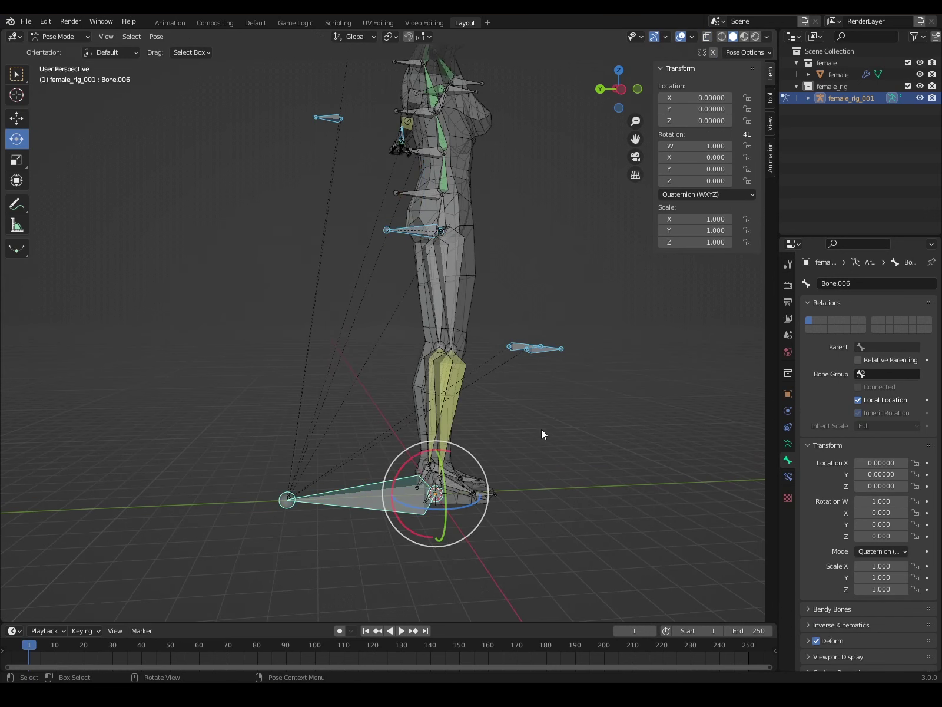
{"action": "key", "text": "shift+space"}
{"action": "key", "text": "g"}
{"action": "key", "text": "g"}
{"action": "left_click", "coordinate": [299, 504]}
{"action": "scroll", "coordinate": [499, 251], "scroll_direction": "down", "scroll_amount": 3}
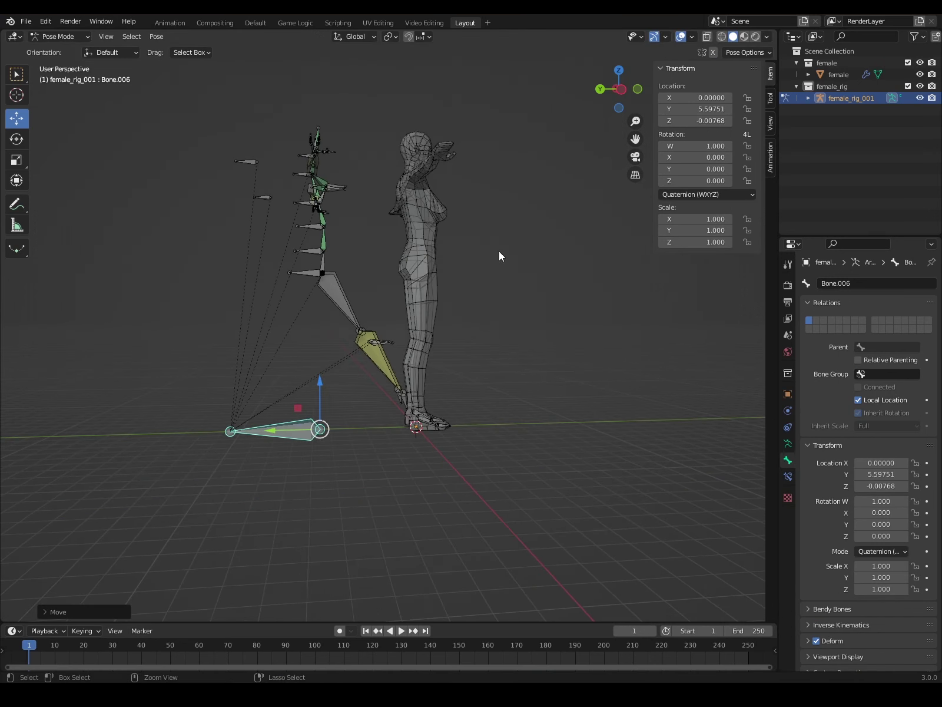
{"action": "scroll", "coordinate": [513, 212], "scroll_direction": "up", "scroll_amount": 3}
{"action": "key", "text": "alt+g"}
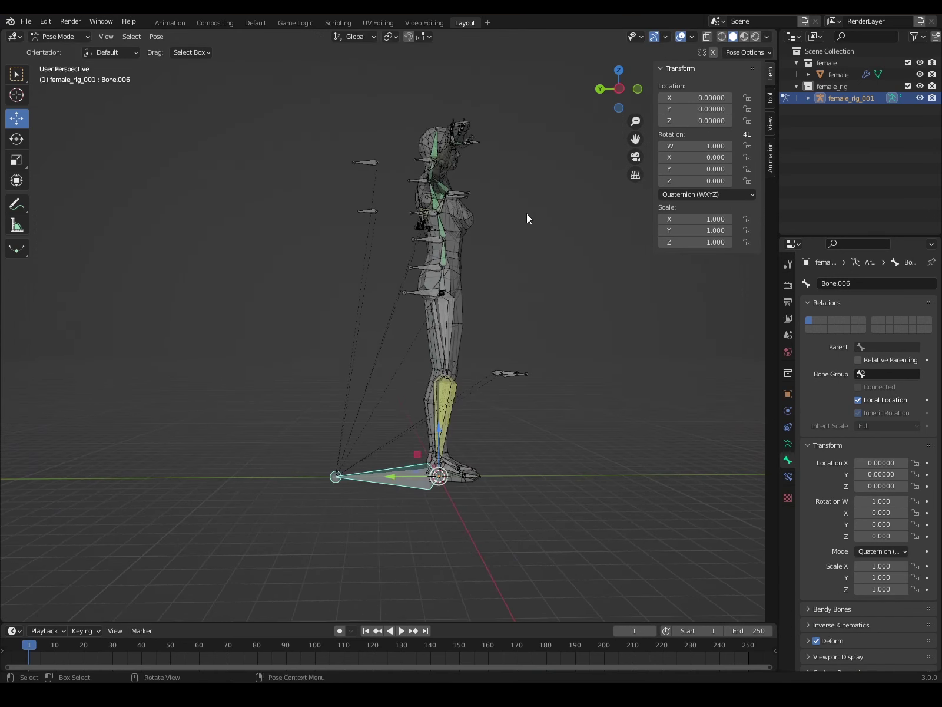
{"action": "scroll", "coordinate": [526, 213], "scroll_direction": "up", "scroll_amount": 4}
{"action": "scroll", "coordinate": [550, 177], "scroll_direction": "up", "scroll_amount": 2}
{"action": "mouse_move", "coordinate": [591, 403]}
{"action": "middle_mouse_down"}
{"action": "mouse_move", "coordinate": [587, 377]}
{"action": "mouse_move", "coordinate": [583, 396]}
{"action": "mouse_move", "coordinate": [600, 393]}
{"action": "mouse_move", "coordinate": [609, 375]}
{"action": "middle_mouse_up"}
Extrude a short bone back from the ankle, shorten it, clear its parent, and return to Pose Mode.
{"action": "left_click", "coordinate": [691, 381]}
{"action": "middle_click_drag", "start_coordinate": [690, 381], "coordinate": [624, 410], "text": "alt"}
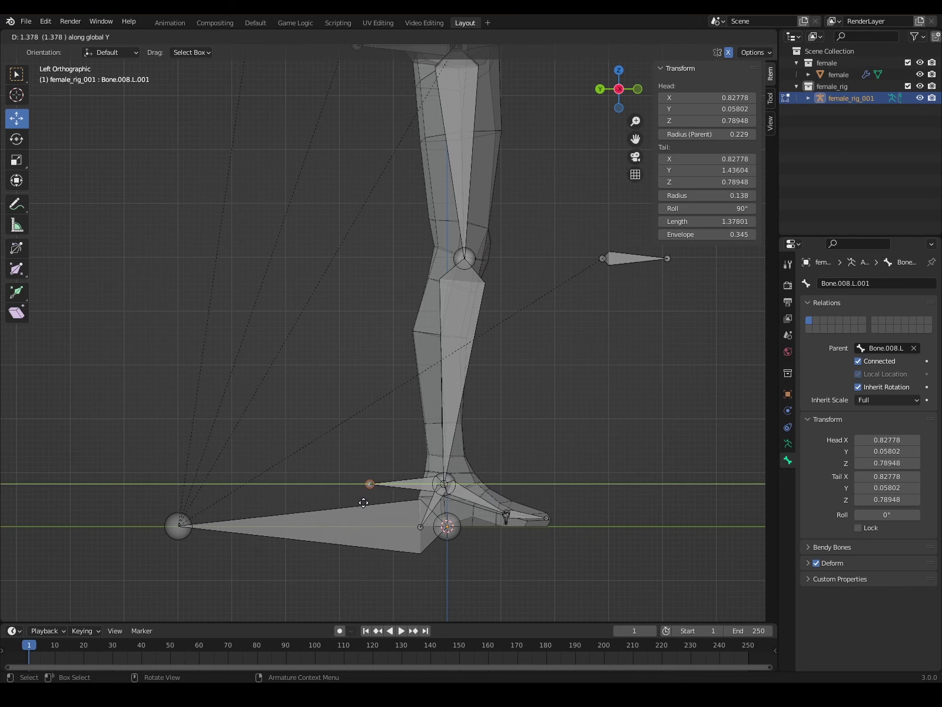
{"action": "scroll", "coordinate": [508, 467], "scroll_direction": "up", "scroll_amount": 1}
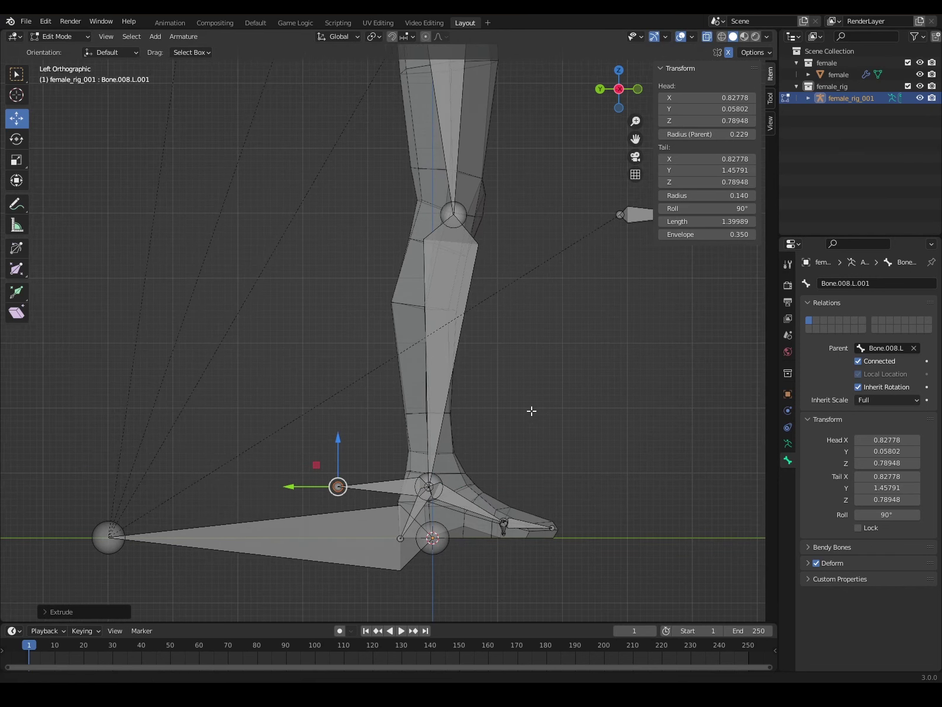
{"action": "scroll", "coordinate": [391, 466], "scroll_direction": "up", "scroll_amount": 1}
{"action": "mouse_move", "coordinate": [468, 348]}
{"action": "middle_mouse_down"}
{"action": "mouse_move", "coordinate": [471, 325]}
{"action": "mouse_move", "coordinate": [450, 361]}
{"action": "middle_mouse_up"}
{"action": "left_click_drag", "start_coordinate": [301, 471], "coordinate": [316, 472]}
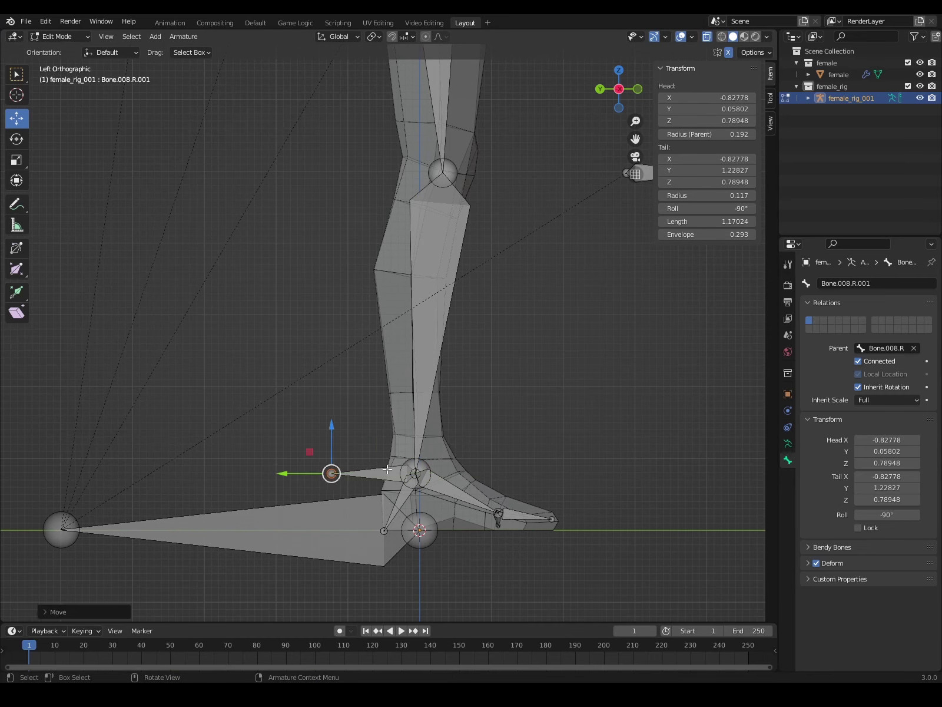
{"action": "left_click", "coordinate": [432, 422]}
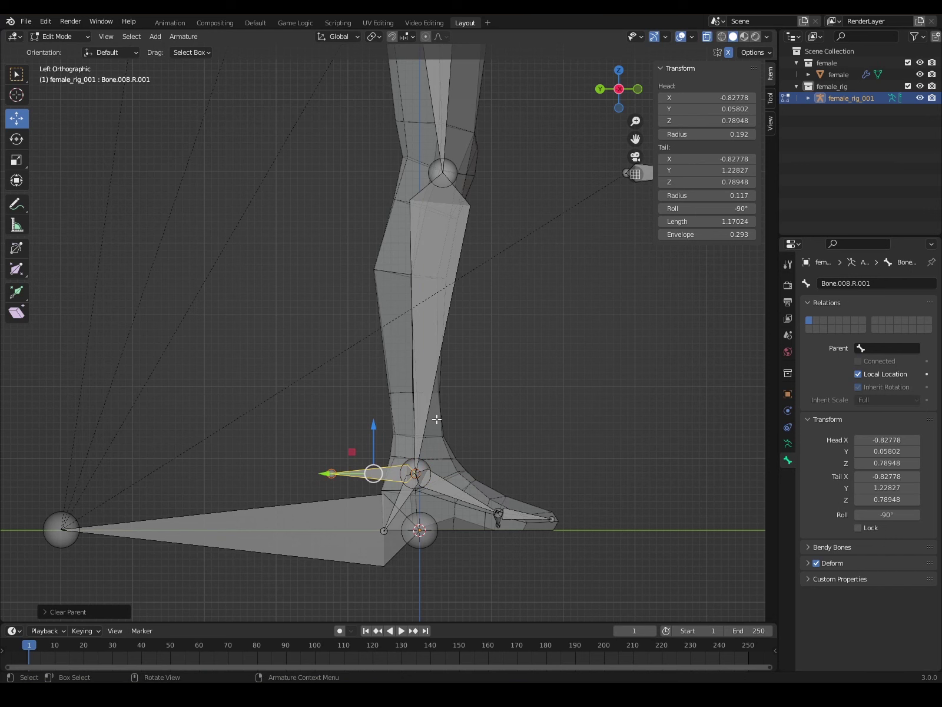
{"action": "left_click", "coordinate": [434, 460]}
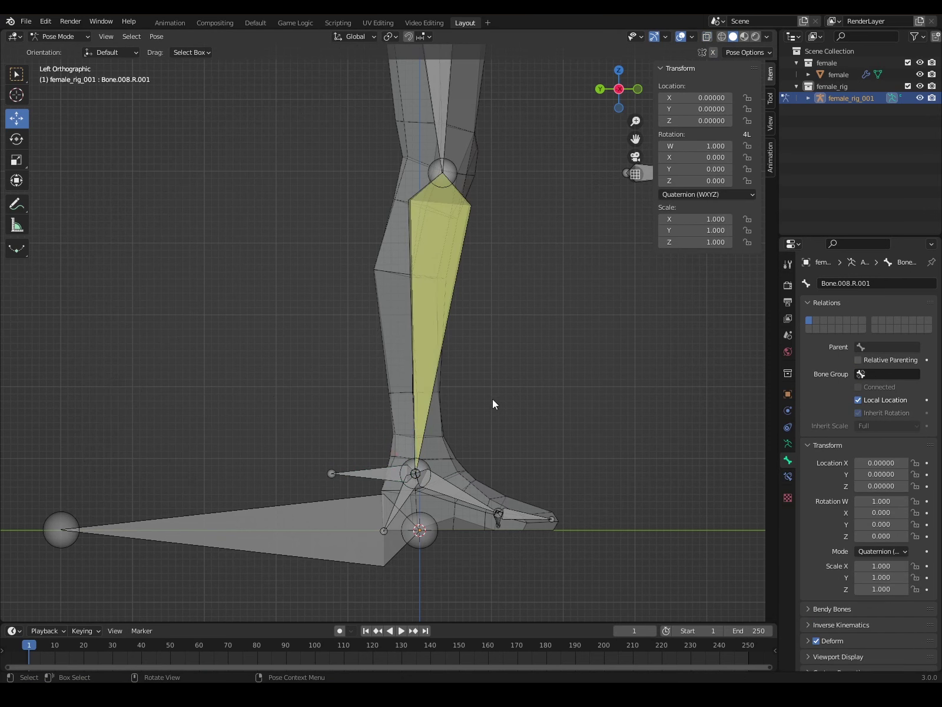
Give the right foot a Child Of constraint to Bone.008.R.001, then test-move and rotate it.
{"action": "key", "text": "shift+ctrl+c"}
{"action": "left_click", "coordinate": [459, 490]}
{"action": "left_click_drag", "start_coordinate": [423, 425], "coordinate": [447, 315]}
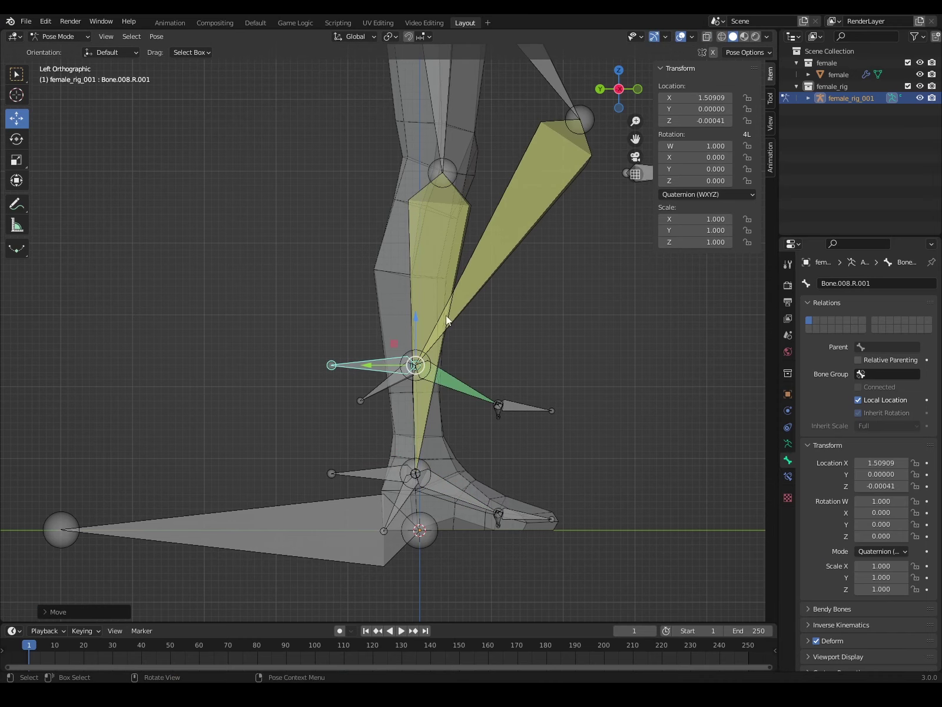
{"action": "scroll", "coordinate": [471, 300], "scroll_direction": "down", "scroll_amount": 2}
{"action": "key", "text": "shift+space"}
{"action": "left_click", "coordinate": [494, 332]}
{"action": "left_click_drag", "start_coordinate": [444, 362], "coordinate": [449, 404]}
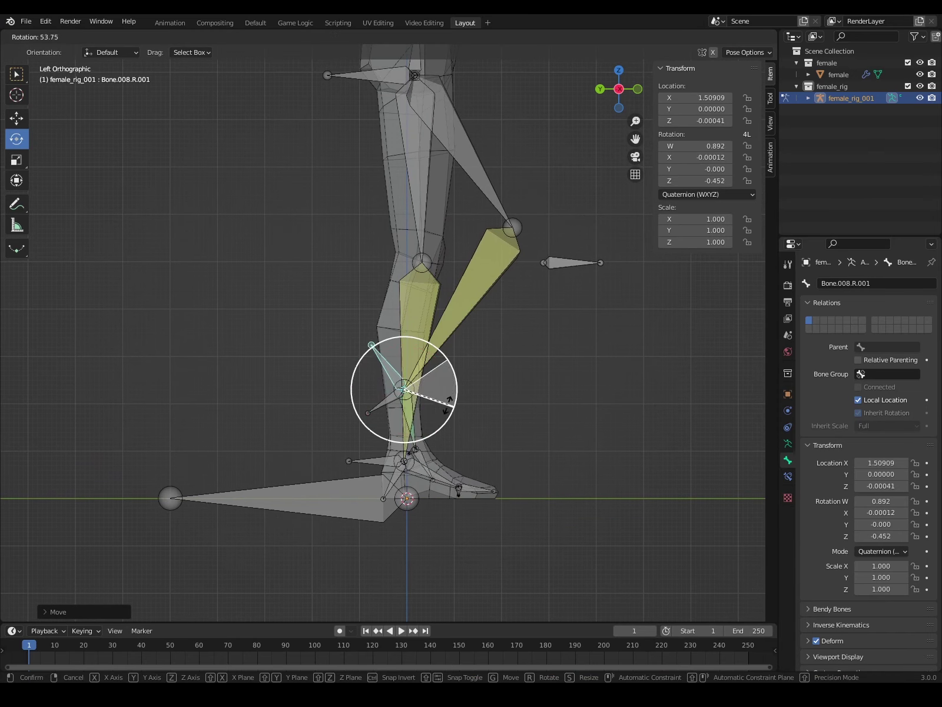
{"action": "key", "text": "Escape"}
{"action": "key", "text": "ctrl+z"}
{"action": "scroll", "coordinate": [520, 270], "scroll_direction": "up", "scroll_amount": 2}
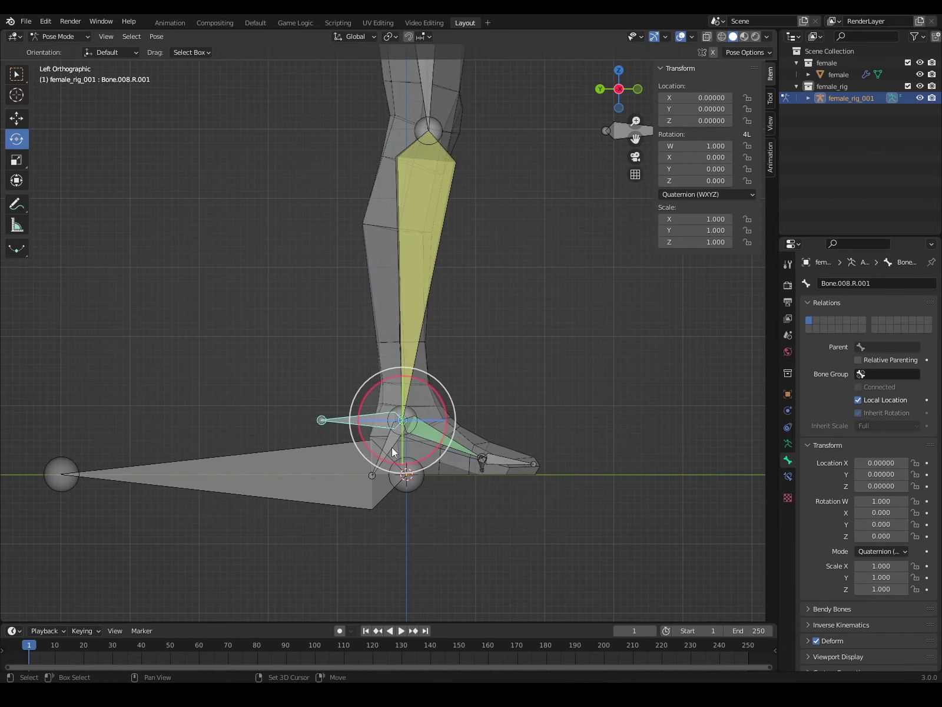
Add another constraint to the right foot bone and test-move the right ankle control.
{"action": "key", "text": "shift+ctrl+c"}
{"action": "left_click", "coordinate": [476, 356]}
{"action": "mouse_move", "coordinate": [491, 432]}
{"action": "middle_mouse_down"}
{"action": "mouse_move", "coordinate": [498, 273]}
{"action": "mouse_move", "coordinate": [490, 330]}
{"action": "middle_mouse_up"}
{"action": "left_click", "coordinate": [333, 460]}
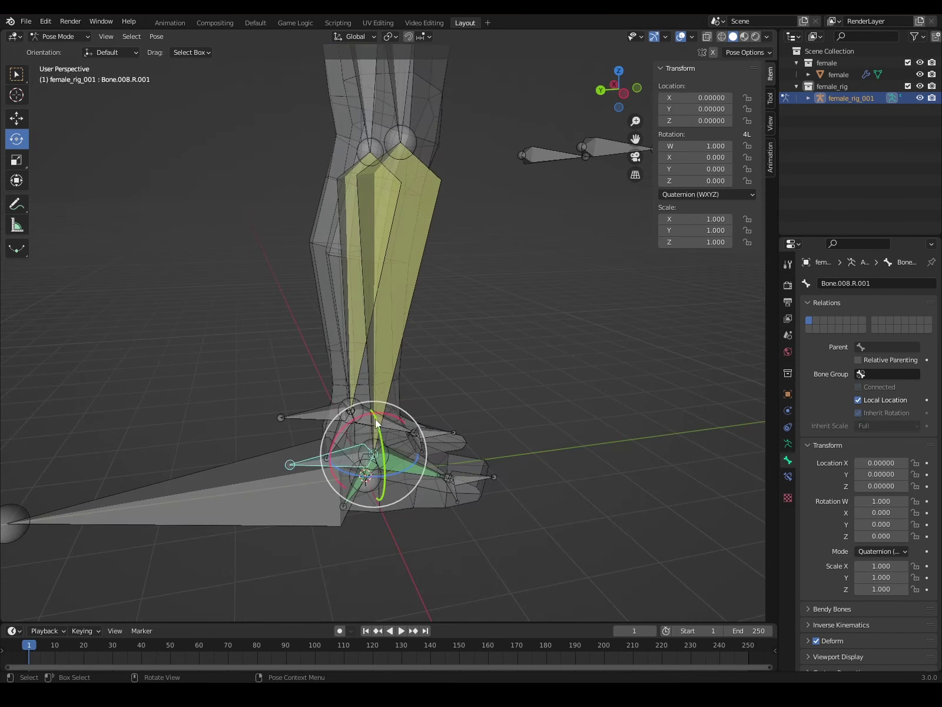
{"action": "key", "text": "shift+space"}
{"action": "key", "text": "g"}
{"action": "key", "text": "g"}
{"action": "scroll", "coordinate": [448, 278], "scroll_direction": "down", "scroll_amount": 3}
{"action": "scroll", "coordinate": [528, 263], "scroll_direction": "up", "scroll_amount": 3}
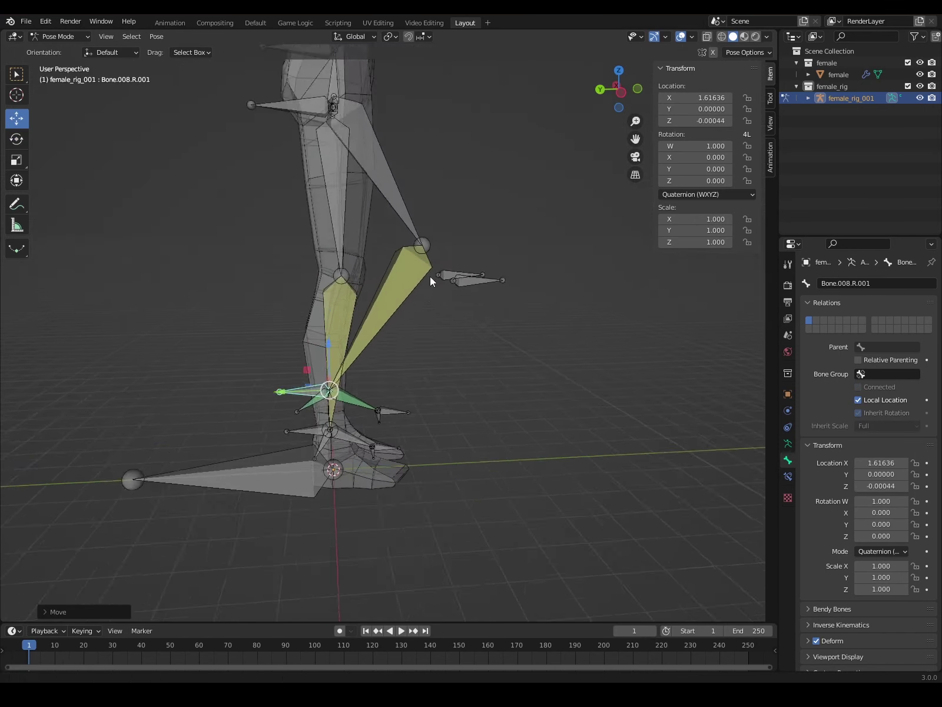
{"action": "left_click", "coordinate": [328, 327]}
Test-rotate the right ankle control, undo the test pose, and return to Object Mode.
{"action": "key", "text": "shift+space"}
{"action": "left_click", "coordinate": [331, 349]}
{"action": "left_click_drag", "start_coordinate": [331, 349], "coordinate": [353, 358]}
{"action": "key", "text": "ctrl+z"}
{"action": "key", "text": "ctrl+z"}
{"action": "scroll", "coordinate": [396, 320], "scroll_direction": "up", "scroll_amount": 3}
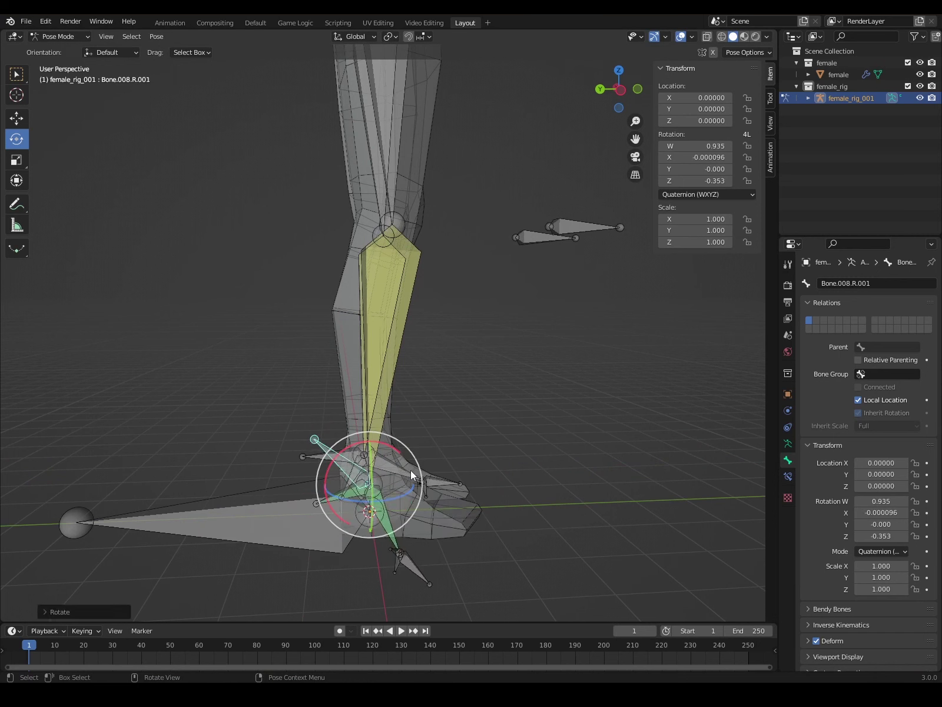
{"action": "scroll", "coordinate": [431, 338], "scroll_direction": "down", "scroll_amount": 3}
{"action": "key", "text": "ctrl+Tab"}
Put the armature in Pose Mode and select the left foot bone Bone.009.L.
{"action": "middle_click_drag", "start_coordinate": [396, 313], "coordinate": [528, 332]}
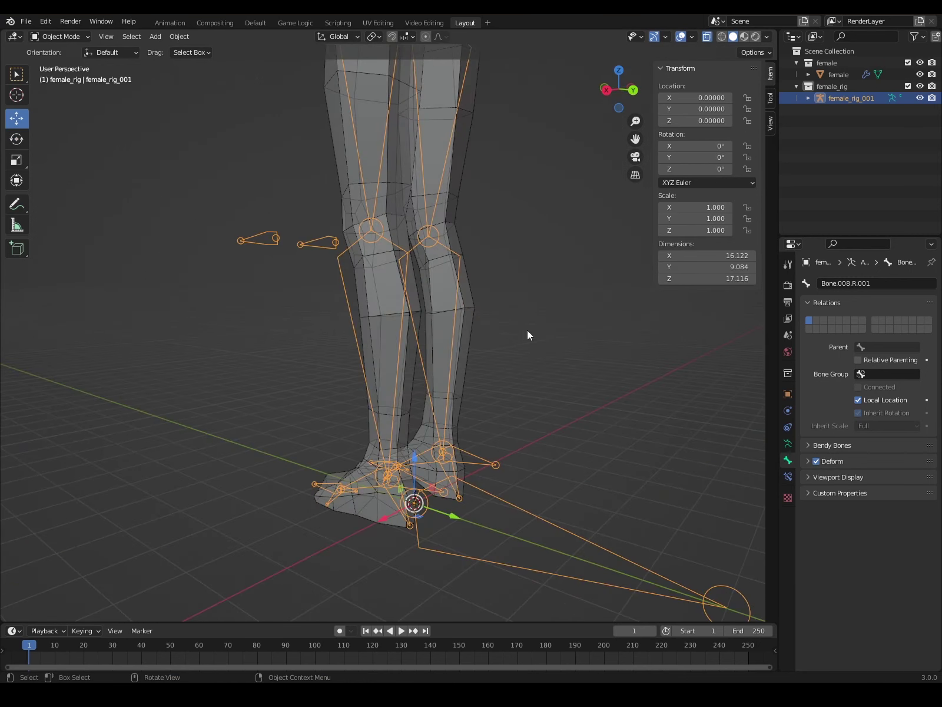
{"action": "left_click", "coordinate": [615, 333]}
{"action": "middle_click_drag", "start_coordinate": [615, 333], "coordinate": [466, 458]}
{"action": "key", "text": "ctrl+Tab"}
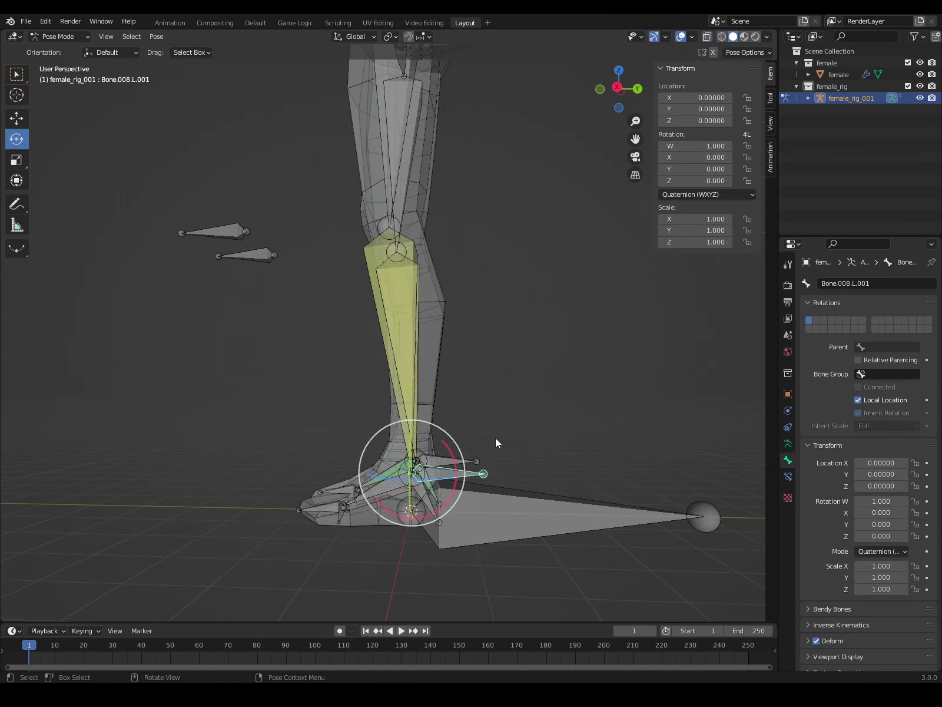
{"action": "key", "text": "KP_3"}
{"action": "left_click", "coordinate": [440, 537]}
{"action": "middle_click_drag", "start_coordinate": [526, 473], "coordinate": [480, 421]}
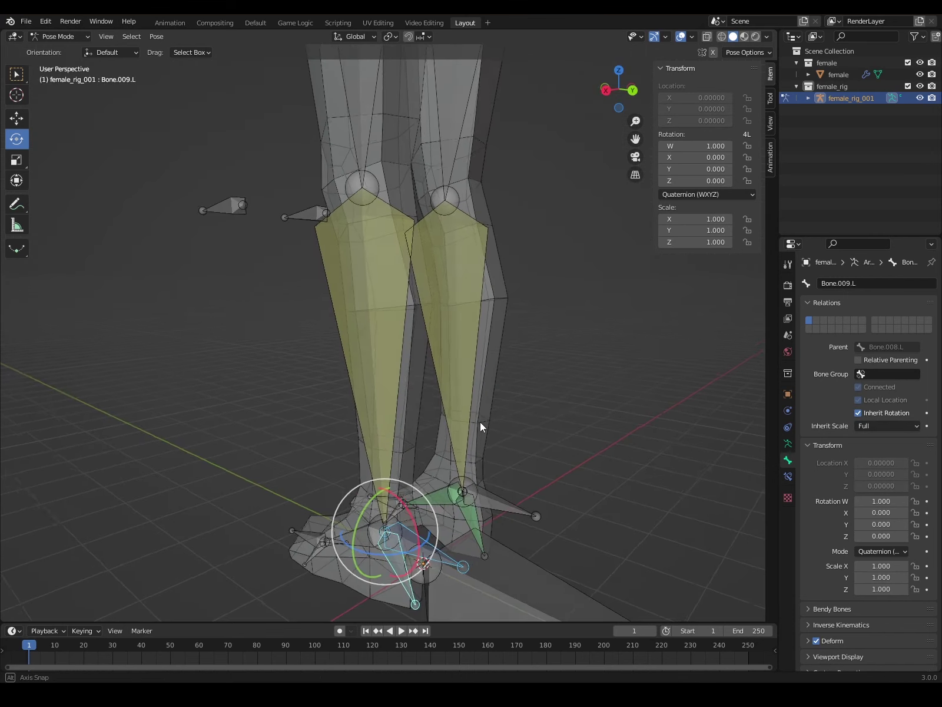
{"action": "left_click", "coordinate": [460, 547]}
{"action": "mouse_move", "coordinate": [459, 548]}
{"action": "middle_mouse_down"}
{"action": "mouse_move", "coordinate": [475, 473]}
{"action": "mouse_move", "coordinate": [519, 427]}
{"action": "middle_mouse_up"}
{"action": "left_click", "coordinate": [403, 541]}
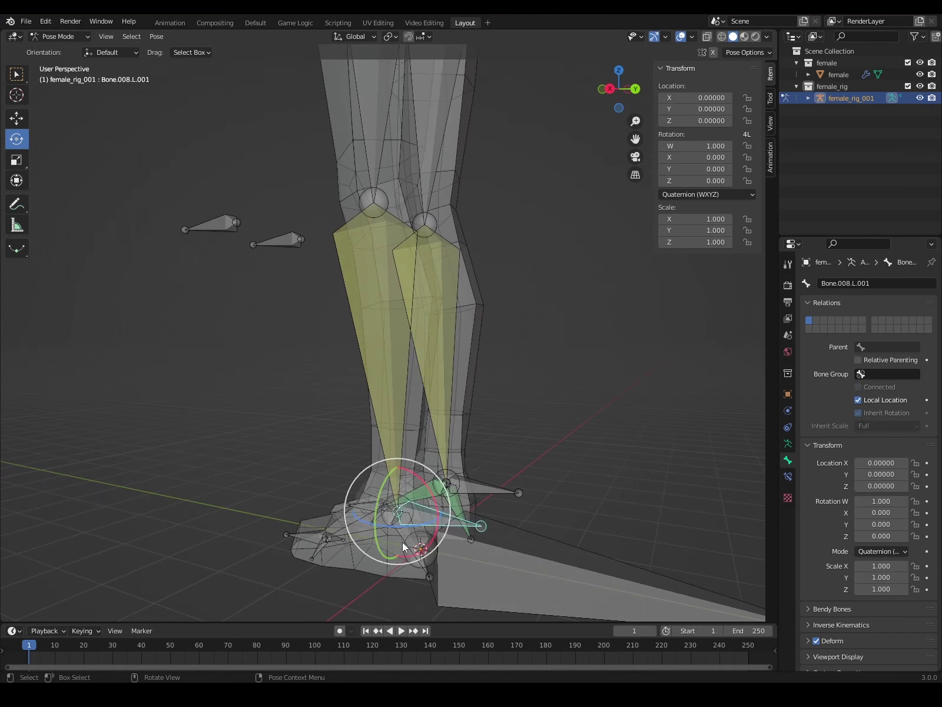
{"action": "mouse_move", "coordinate": [402, 542]}
{"action": "middle_mouse_down"}
{"action": "mouse_move", "coordinate": [549, 408]}
{"action": "mouse_move", "coordinate": [508, 408]}
{"action": "mouse_move", "coordinate": [573, 393]}
{"action": "middle_mouse_up"}
Add Child Of constraints to two left foot bones targeting the ankle control Bone.008.L.001.
{"action": "key", "text": "ctrl+shift+c"}
{"action": "left_click", "coordinate": [518, 405]}
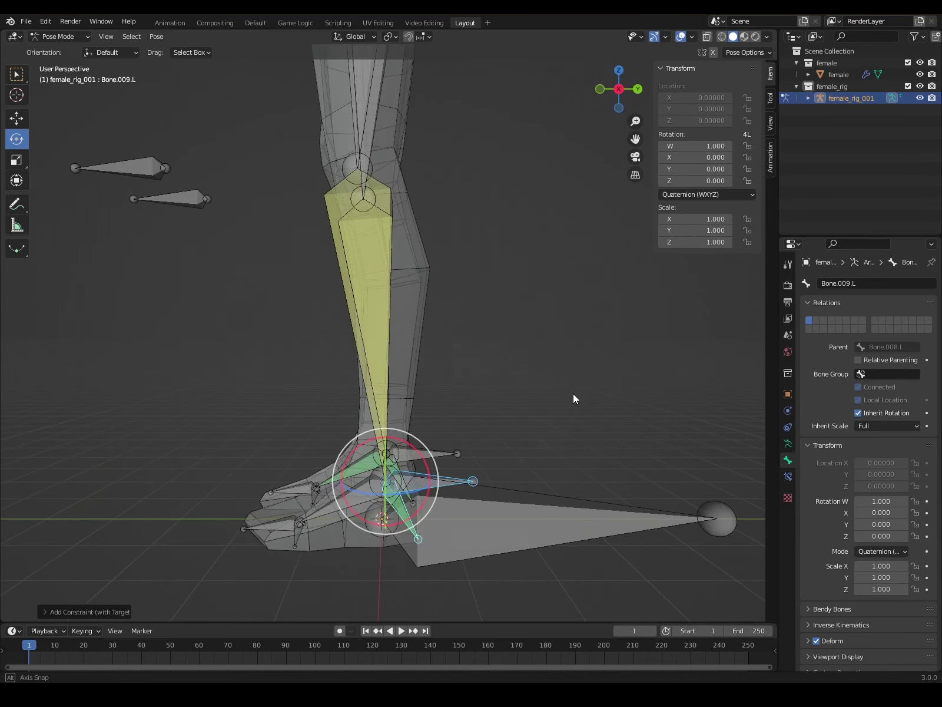
{"action": "left_click", "coordinate": [352, 505]}
{"action": "key", "text": "ctrl+shift+c"}
{"action": "left_click", "coordinate": [443, 464]}
{"action": "middle_click_drag", "start_coordinate": [490, 413], "coordinate": [441, 470]}
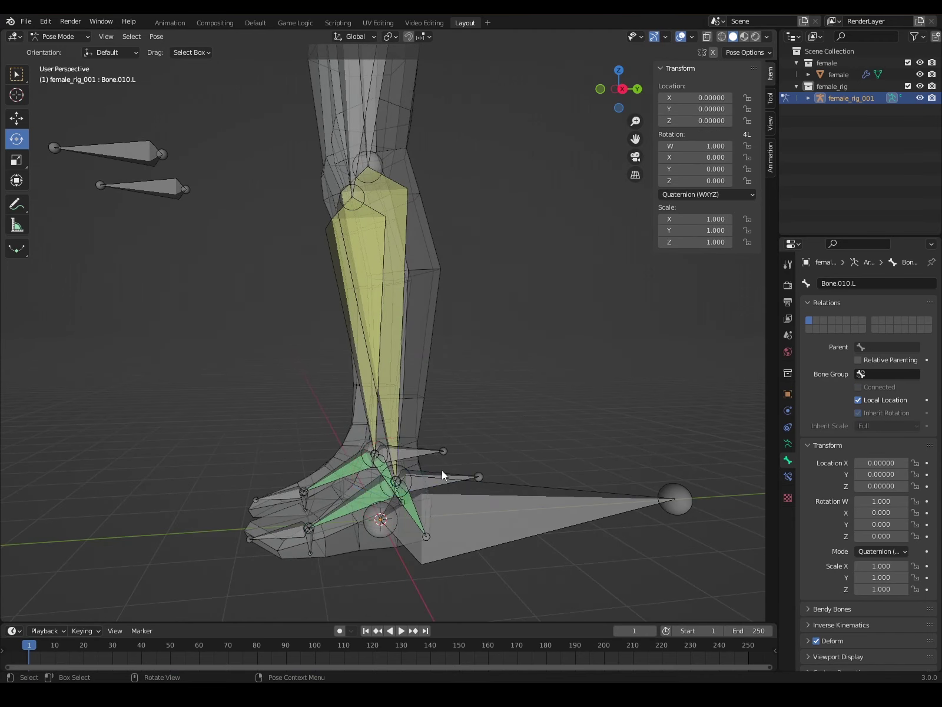
{"action": "key", "text": "KP_3"}
Test-move and rotate the left ankle control, then undo the test pose.
{"action": "key", "text": "shift+space"}
{"action": "left_click", "coordinate": [391, 415]}
{"action": "left_click_drag", "start_coordinate": [382, 521], "coordinate": [384, 357]}
{"action": "key", "text": "shift+space"}
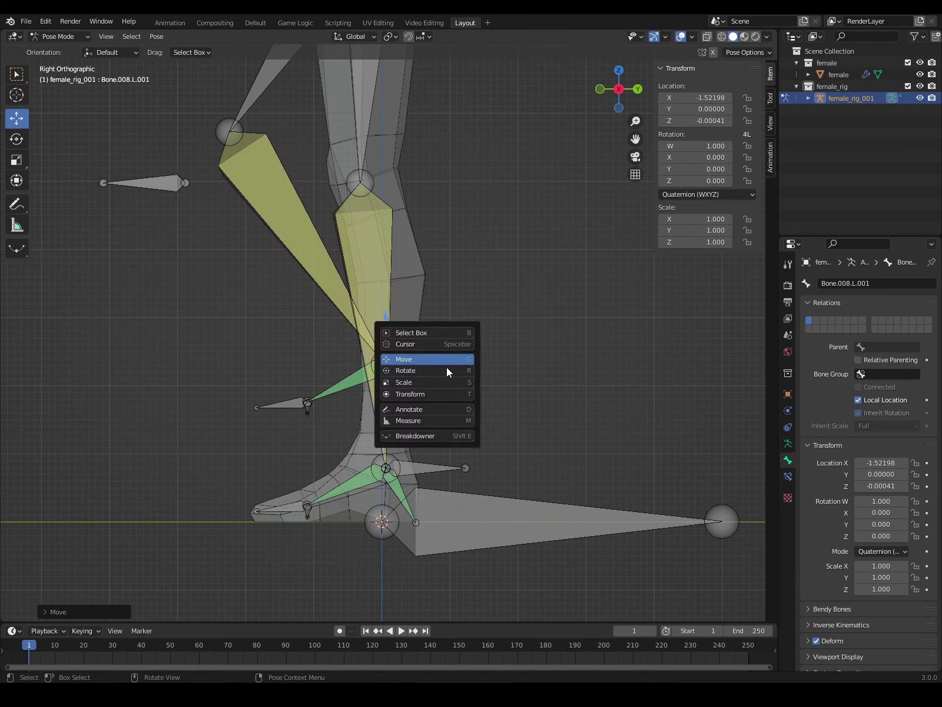
{"action": "left_click", "coordinate": [446, 367]}
{"action": "left_click_drag", "start_coordinate": [438, 341], "coordinate": [433, 373]}
{"action": "key", "text": "ctrl+z"}
{"action": "key", "text": "ctrl+z"}
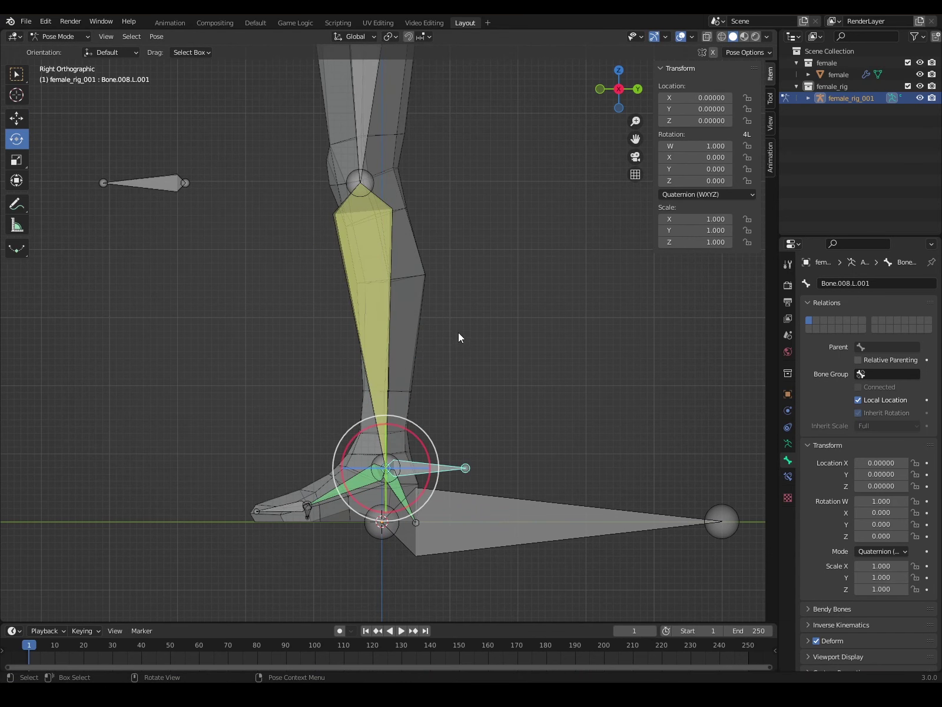
{"action": "mouse_move", "coordinate": [457, 332]}
{"action": "middle_mouse_down"}
{"action": "mouse_move", "coordinate": [508, 361]}
{"action": "mouse_move", "coordinate": [479, 378]}
{"action": "middle_mouse_up"}
{"action": "key", "text": "shift+space"}
{"action": "key", "text": "g"}
Enter Edit Mode in Right Ortho view and select the left toe bone Bone.011.L.
{"action": "key", "text": "Tab"}
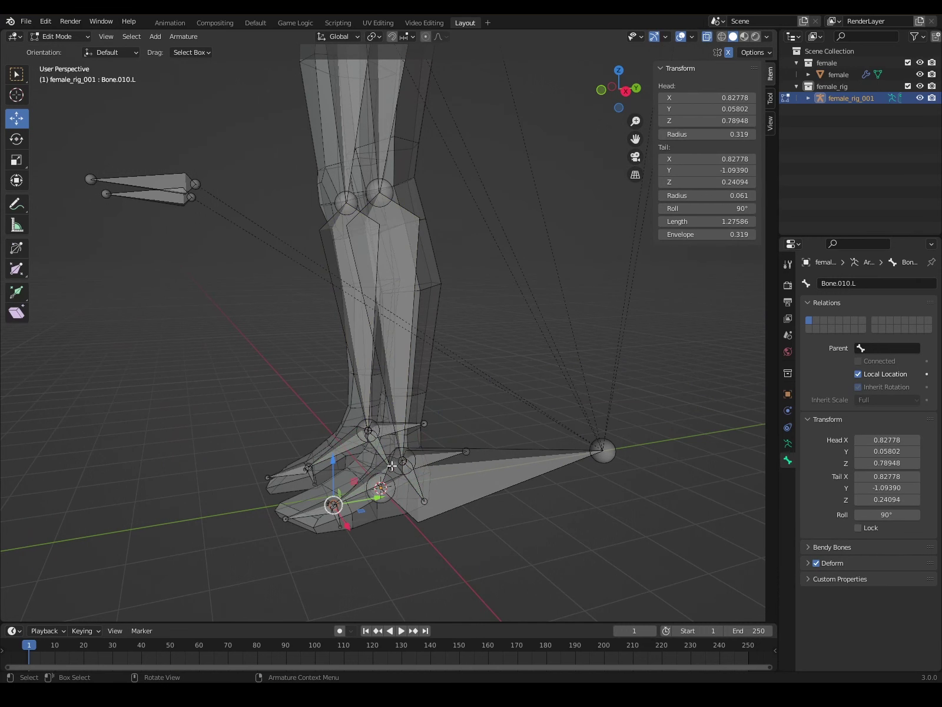
{"action": "key", "text": "KP_3"}
{"action": "scroll", "coordinate": [472, 366], "scroll_direction": "up", "scroll_amount": 2}
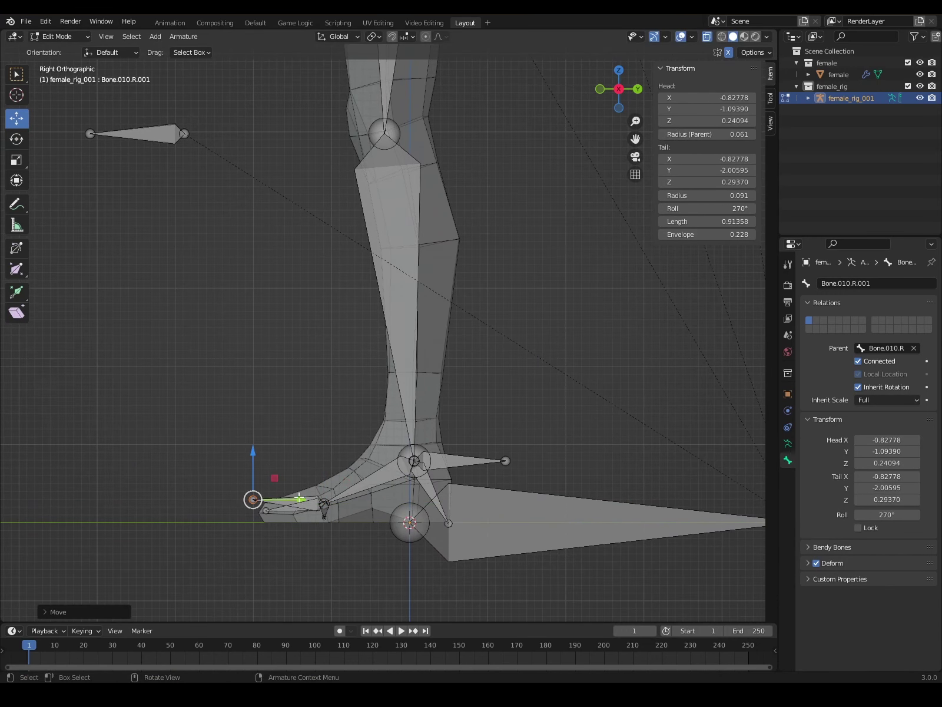
{"action": "mouse_move", "coordinate": [516, 374]}
{"action": "middle_mouse_down"}
{"action": "mouse_move", "coordinate": [609, 398]}
{"action": "mouse_move", "coordinate": [559, 386]}
{"action": "middle_mouse_up"}
{"action": "mouse_move", "coordinate": [374, 567]}
{"action": "middle_mouse_down"}
{"action": "mouse_move", "coordinate": [533, 505]}
{"action": "mouse_move", "coordinate": [532, 474]}
{"action": "mouse_move", "coordinate": [348, 520]}
{"action": "mouse_move", "coordinate": [583, 433]}
{"action": "middle_mouse_up"}
{"action": "left_click", "coordinate": [347, 521]}
{"action": "left_click", "coordinate": [330, 530]}
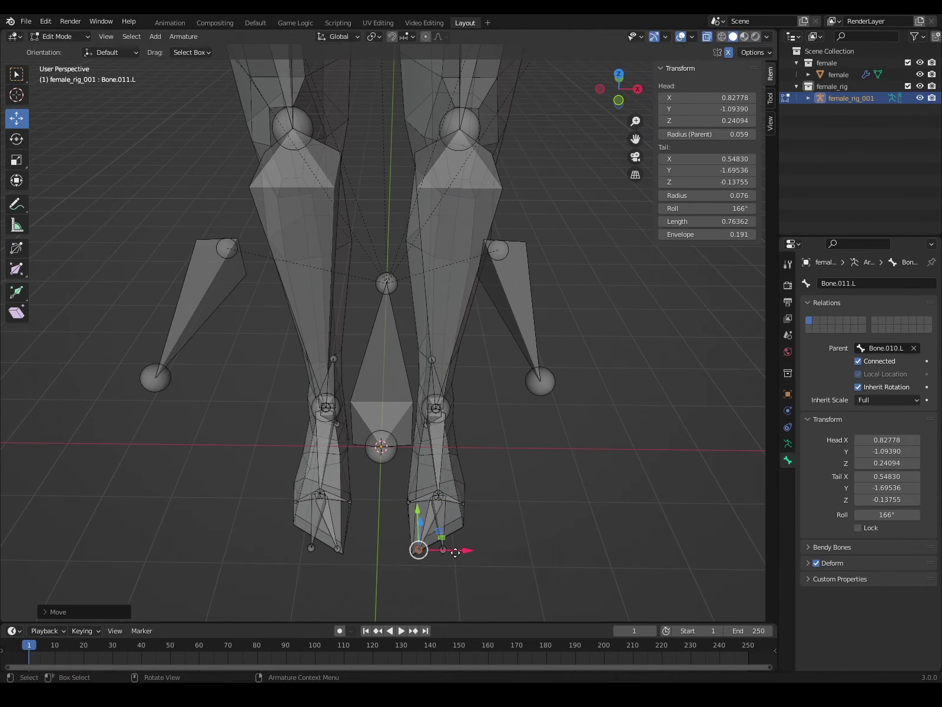
Move Bone.011.L's tail forward and down onto the sole line, length 0.86551.
{"action": "middle_click_drag", "start_coordinate": [455, 552], "coordinate": [471, 467]}
{"action": "left_click", "coordinate": [395, 508]}
{"action": "mouse_move", "coordinate": [396, 509]}
{"action": "middle_mouse_down"}
{"action": "mouse_move", "coordinate": [373, 462]}
{"action": "mouse_move", "coordinate": [579, 310]}
{"action": "mouse_move", "coordinate": [538, 364]}
{"action": "middle_mouse_up"}
{"action": "scroll", "coordinate": [326, 418], "scroll_direction": "up", "scroll_amount": 2}
{"action": "left_click", "coordinate": [292, 448]}
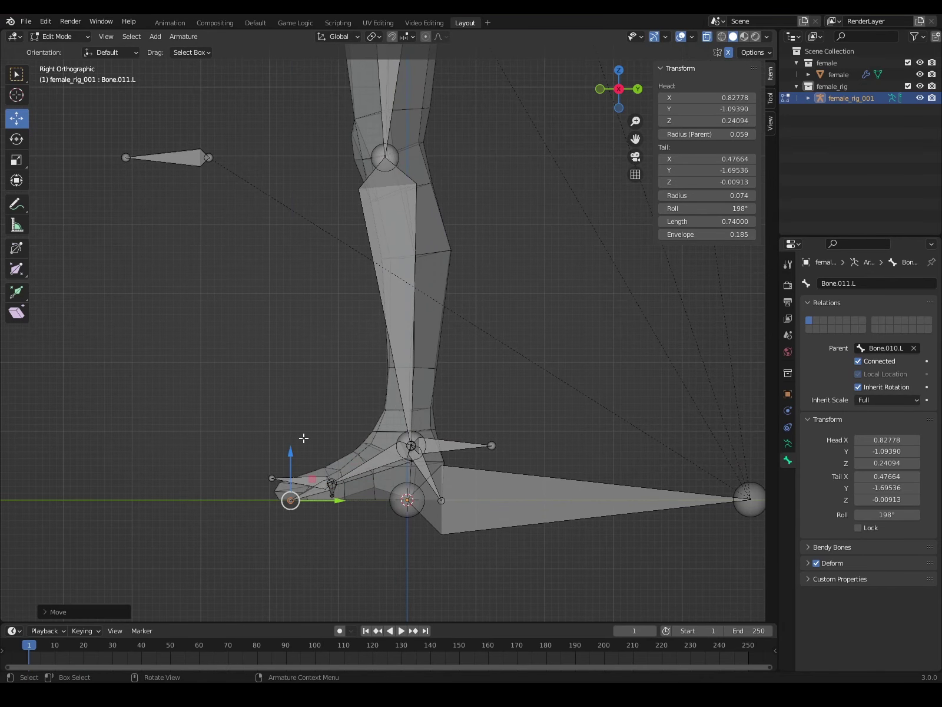
{"action": "key", "text": "bracketleft"}
{"action": "mouse_move", "coordinate": [334, 484]}
{"action": "middle_mouse_down"}
{"action": "mouse_move", "coordinate": [531, 427]}
{"action": "mouse_move", "coordinate": [549, 458]}
{"action": "mouse_move", "coordinate": [543, 475]}
{"action": "mouse_move", "coordinate": [513, 481]}
{"action": "mouse_move", "coordinate": [355, 434]}
{"action": "middle_mouse_up"}
{"action": "key", "text": "bracketright"}
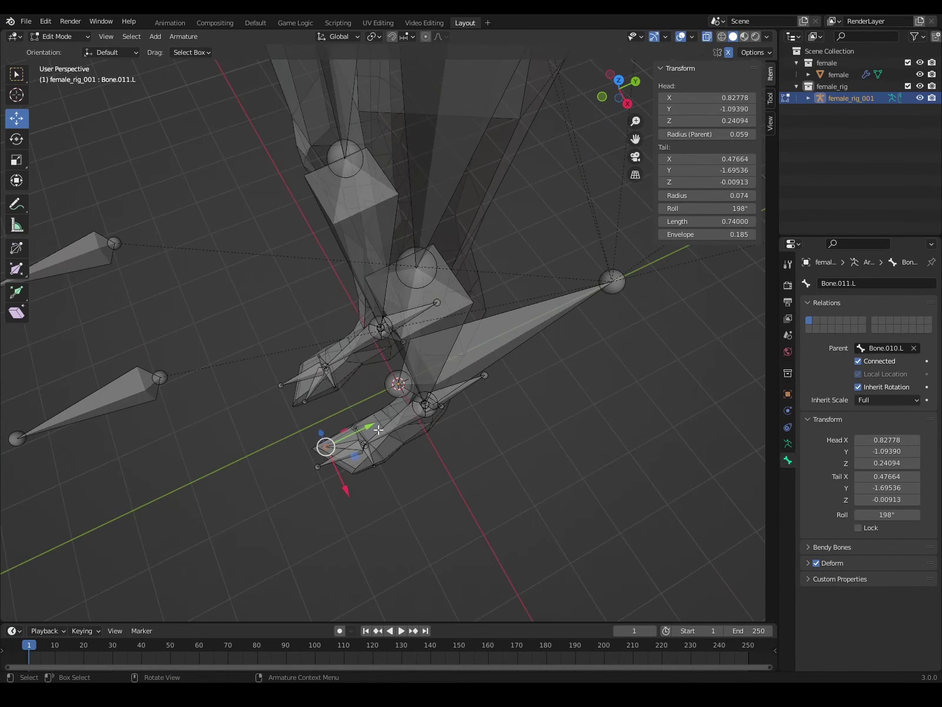
{"action": "key", "text": "g"}
{"action": "key", "text": "Escape"}
{"action": "key", "text": "KP_3"}
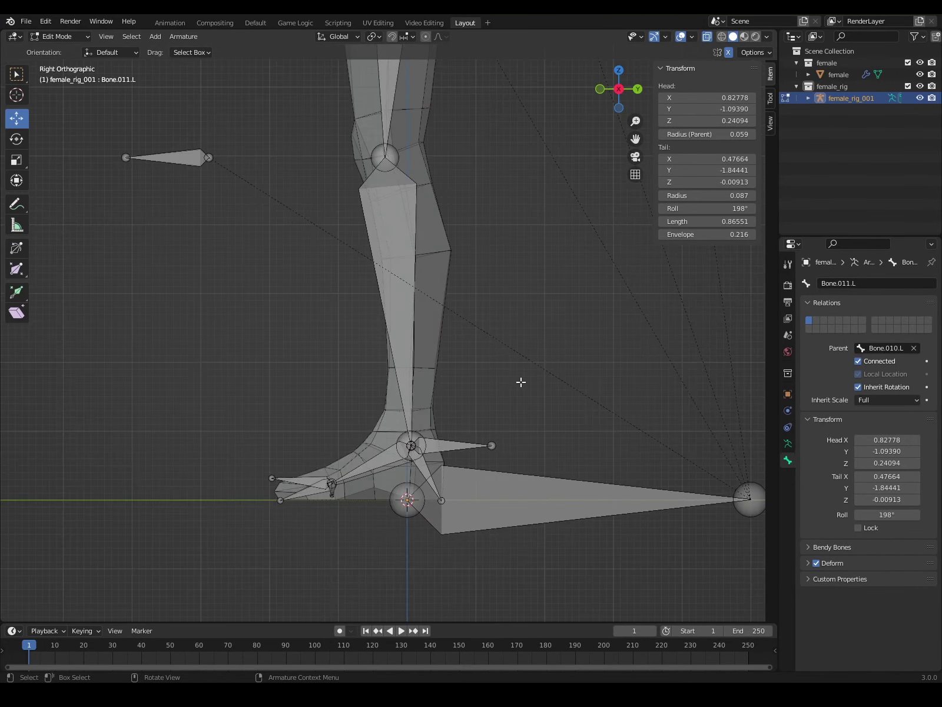
In Pose Mode, add Child Of constraints to the left foot bone, toe bone and Bone.013.L.
{"action": "left_click", "coordinate": [385, 509]}
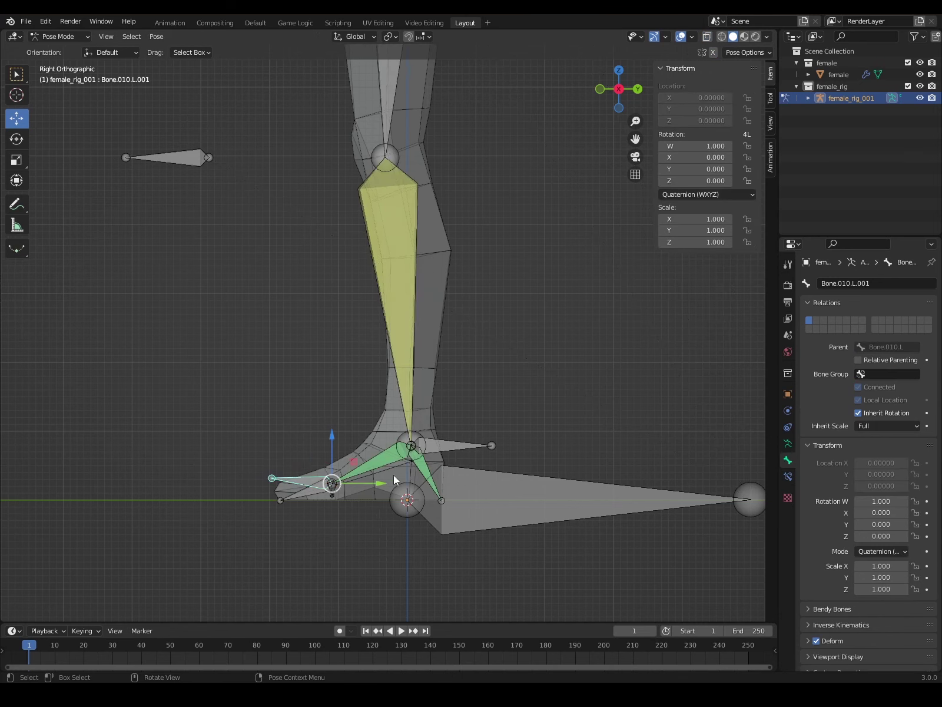
{"action": "scroll", "coordinate": [412, 454], "scroll_direction": "up", "scroll_amount": 1}
{"action": "middle_click_drag", "start_coordinate": [359, 518], "coordinate": [528, 445]}
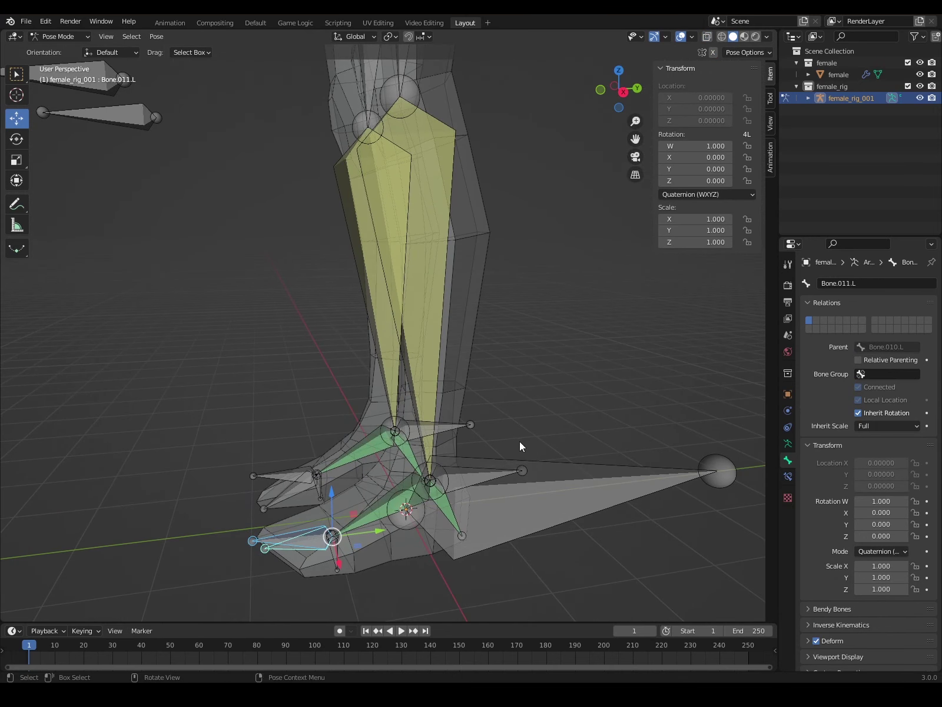
{"action": "key", "text": "ctrl+shift+c"}
{"action": "left_click", "coordinate": [520, 439]}
{"action": "mouse_move", "coordinate": [561, 404]}
{"action": "middle_mouse_down"}
{"action": "mouse_move", "coordinate": [429, 517]}
{"action": "mouse_move", "coordinate": [458, 538]}
{"action": "middle_mouse_up"}
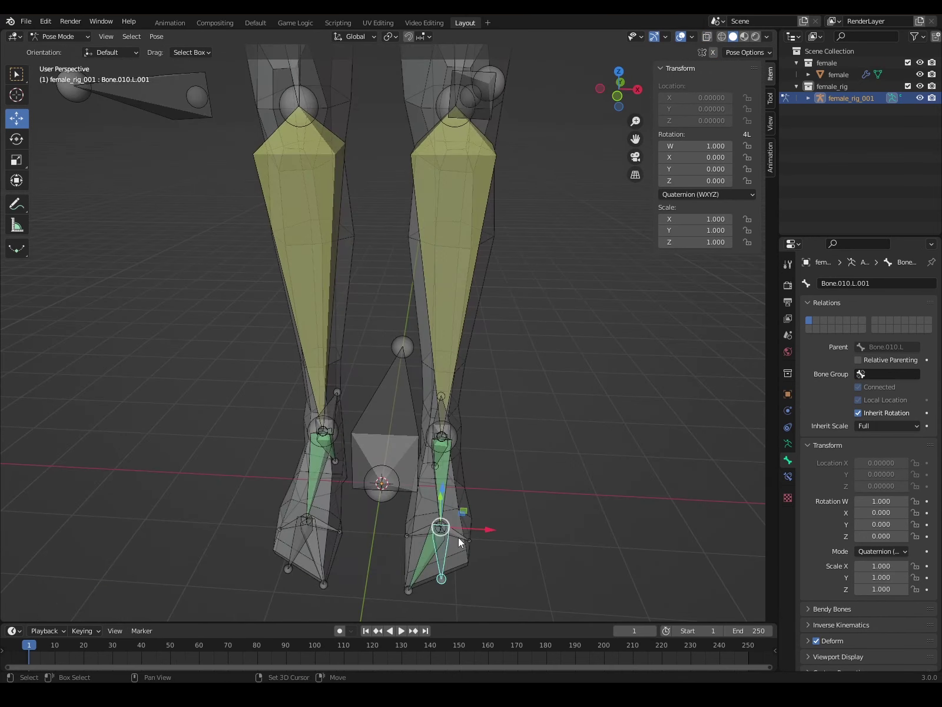
{"action": "key", "text": "ctrl+shift+c"}
{"action": "left_click", "coordinate": [460, 534]}
{"action": "key", "text": "ctrl+shift+c"}
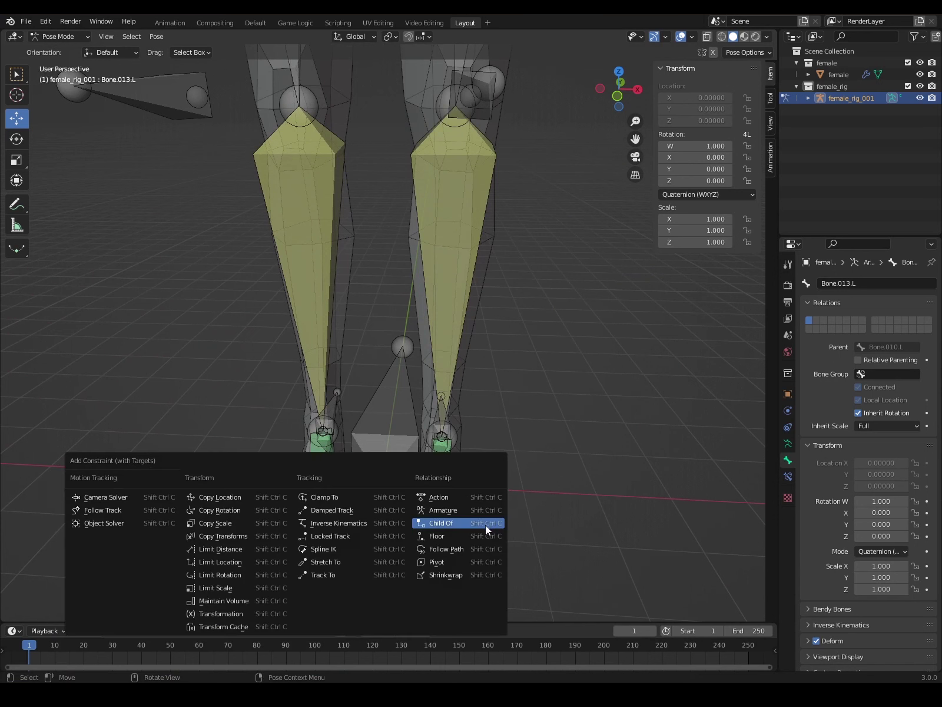
{"action": "left_click", "coordinate": [485, 525]}
Test-rotate the left foot IK control to check the leg bend and foot roll.
{"action": "mouse_move", "coordinate": [510, 432]}
{"action": "middle_mouse_down"}
{"action": "mouse_move", "coordinate": [504, 450]}
{"action": "mouse_move", "coordinate": [469, 427]}
{"action": "middle_mouse_up"}
{"action": "key", "text": "g"}
{"action": "left_click", "coordinate": [449, 344]}
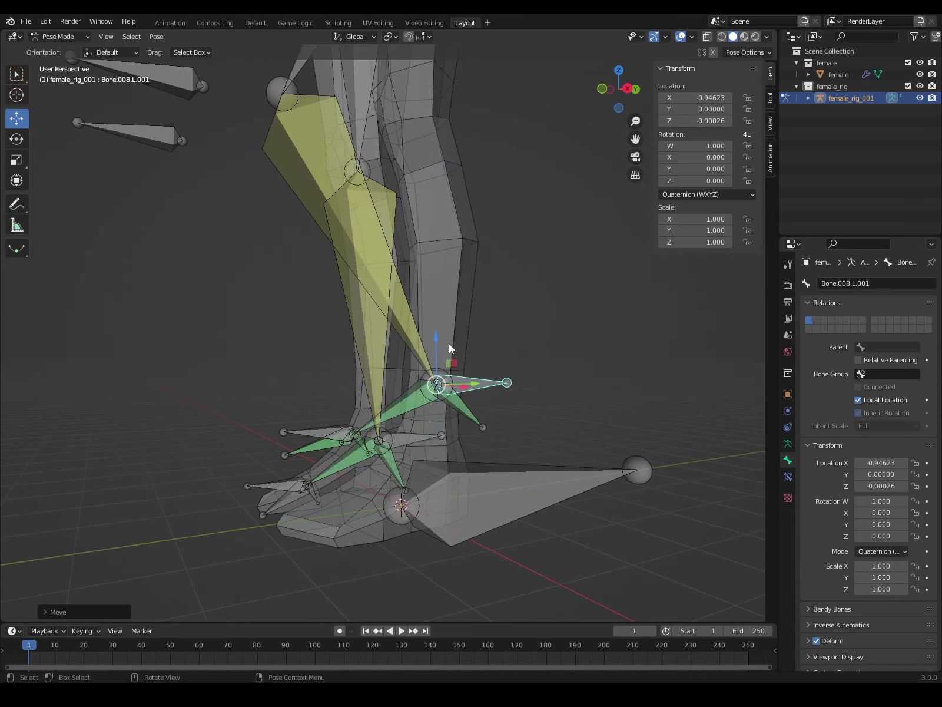
{"action": "key", "text": "shift+space"}
{"action": "key", "text": "r"}
{"action": "left_click_drag", "start_coordinate": [405, 351], "coordinate": [425, 388]}
{"action": "mouse_move", "coordinate": [425, 389]}
{"action": "middle_mouse_down"}
{"action": "mouse_move", "coordinate": [466, 481]}
{"action": "mouse_move", "coordinate": [581, 463]}
{"action": "mouse_move", "coordinate": [558, 480]}
{"action": "mouse_move", "coordinate": [596, 443]}
{"action": "mouse_move", "coordinate": [487, 452]}
{"action": "middle_mouse_up"}
Turn off Inherit Rotation on Bone.012.L and re-test the foot rotation.
{"action": "left_click", "coordinate": [467, 481]}
{"action": "left_click", "coordinate": [529, 447]}
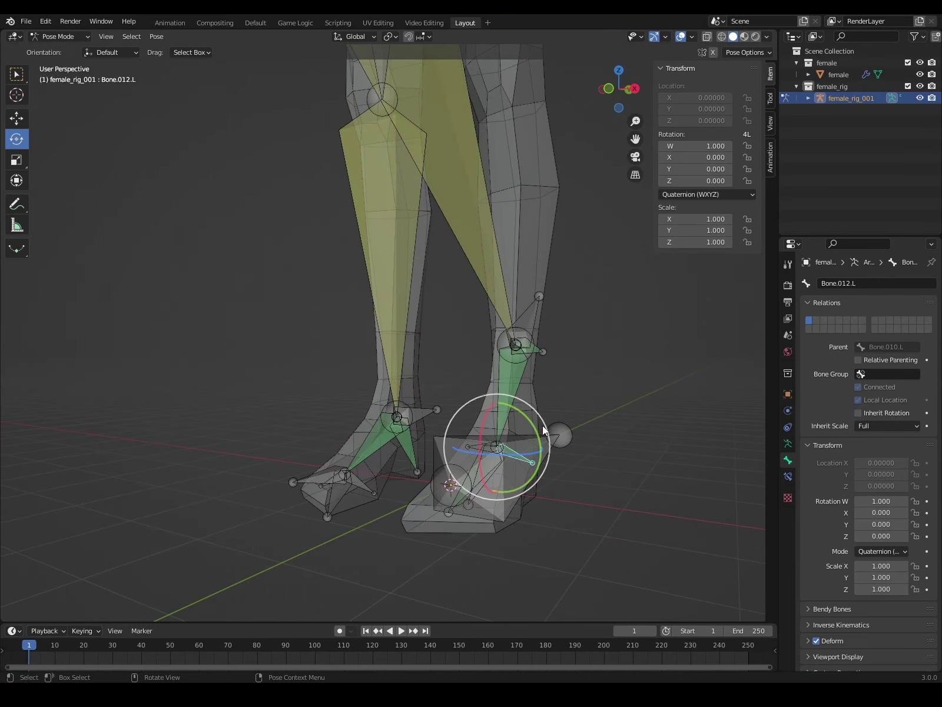
{"action": "left_click", "coordinate": [859, 412]}
{"action": "mouse_move", "coordinate": [707, 412]}
{"action": "middle_mouse_down"}
{"action": "mouse_move", "coordinate": [591, 411]}
{"action": "mouse_move", "coordinate": [352, 466]}
{"action": "middle_mouse_up"}
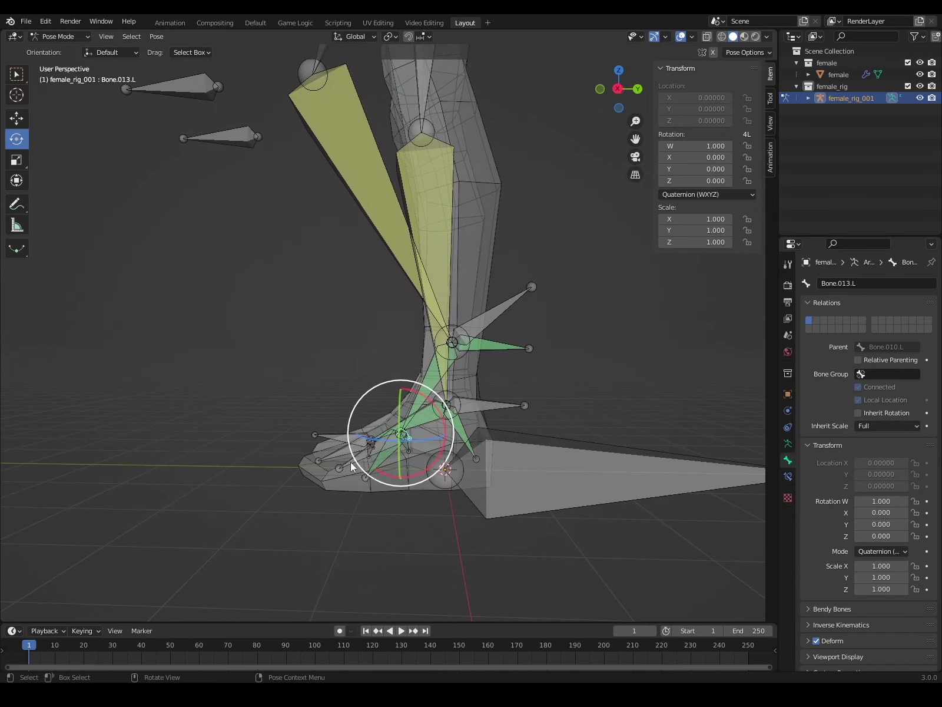
{"action": "left_click", "coordinate": [445, 406]}
{"action": "middle_click_drag", "start_coordinate": [447, 407], "coordinate": [623, 387]}
Clear all transforms on the left lower-leg and foot bones and save the file.
{"action": "left_click_drag", "start_coordinate": [559, 263], "coordinate": [417, 441]}
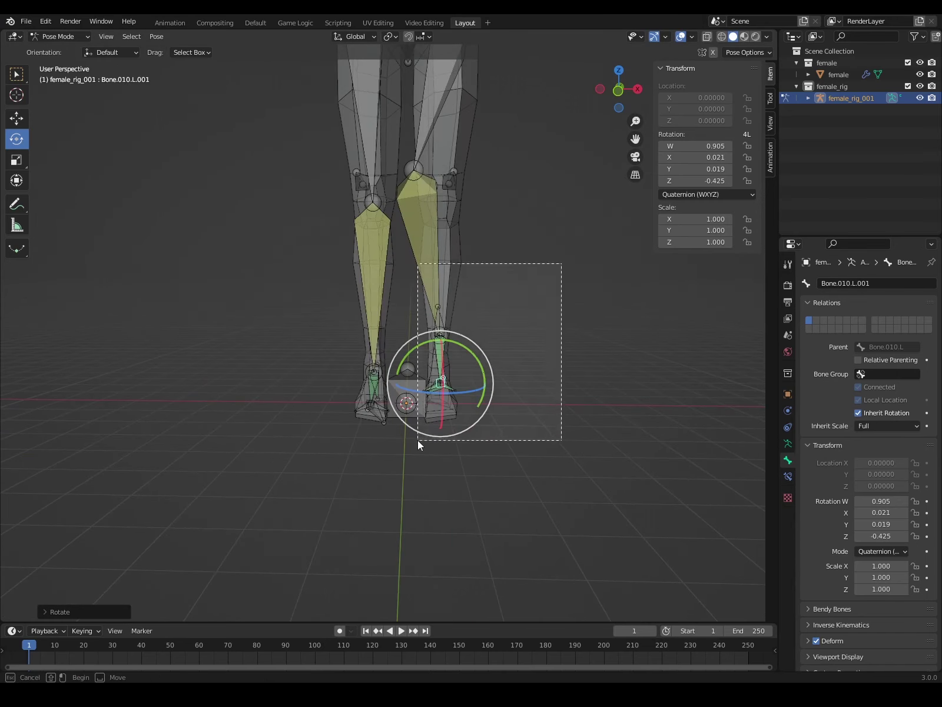
{"action": "left_click", "coordinate": [156, 36]}
{"action": "left_click", "coordinate": [310, 63]}
{"action": "mouse_move", "coordinate": [548, 273]}
{"action": "middle_mouse_down"}
{"action": "mouse_move", "coordinate": [535, 270]}
{"action": "mouse_move", "coordinate": [579, 272]}
{"action": "mouse_move", "coordinate": [514, 322]}
{"action": "mouse_move", "coordinate": [442, 477]}
{"action": "middle_mouse_up"}
{"action": "key", "text": "ctrl+s"}
Add Child Of constraints to the right foot bones, including Bone.011.R and Bone.012.R.
{"action": "left_click", "coordinate": [462, 428]}
{"action": "key", "text": "ctrl+shift+c"}
{"action": "left_click", "coordinate": [589, 327]}
{"action": "middle_click_drag", "start_coordinate": [589, 289], "coordinate": [389, 479]}
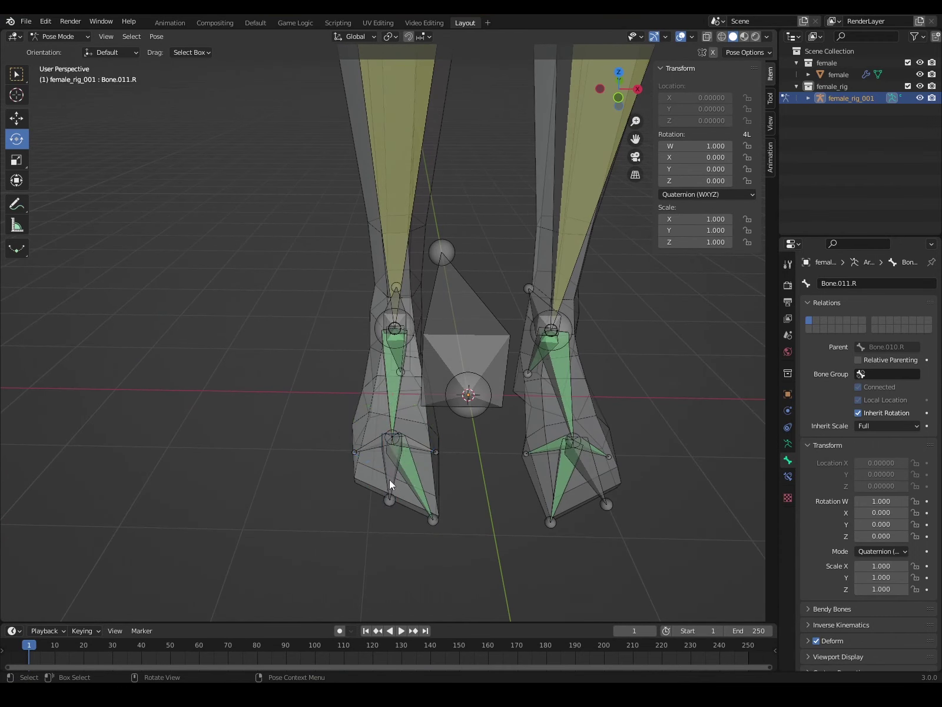
{"action": "key", "text": "ctrl+shift+c"}
{"action": "left_click", "coordinate": [461, 407]}
{"action": "key", "text": "ctrl+shift+c"}
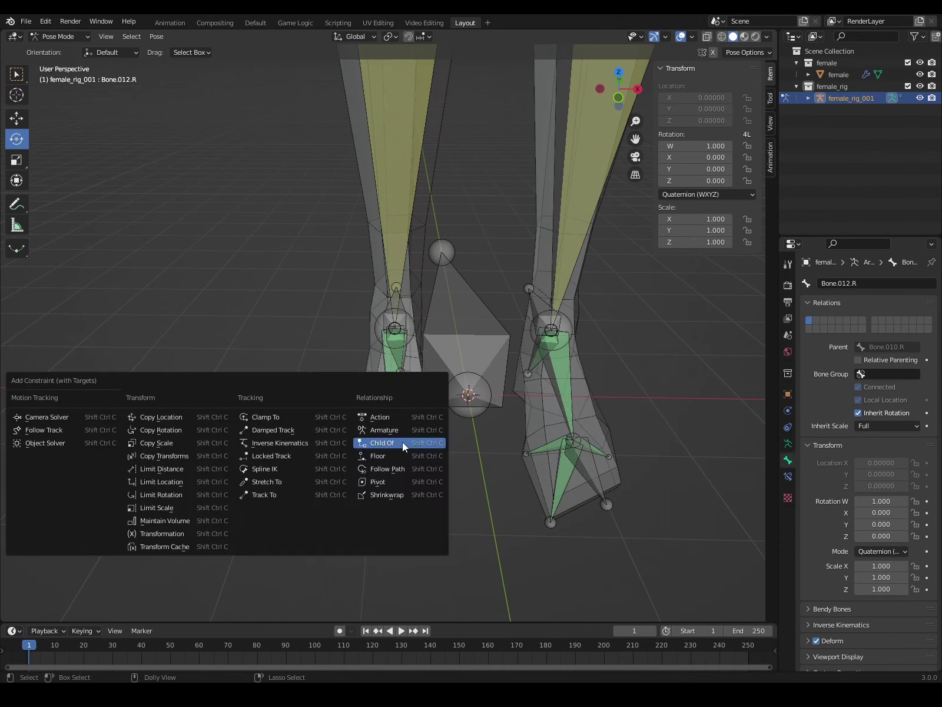
{"action": "left_click", "coordinate": [400, 444]}
{"action": "middle_click_drag", "start_coordinate": [400, 444], "coordinate": [479, 433]}
Test-rotate the right foot bones to check the foot roll.
{"action": "left_click", "coordinate": [479, 433]}
{"action": "left_click", "coordinate": [347, 344]}
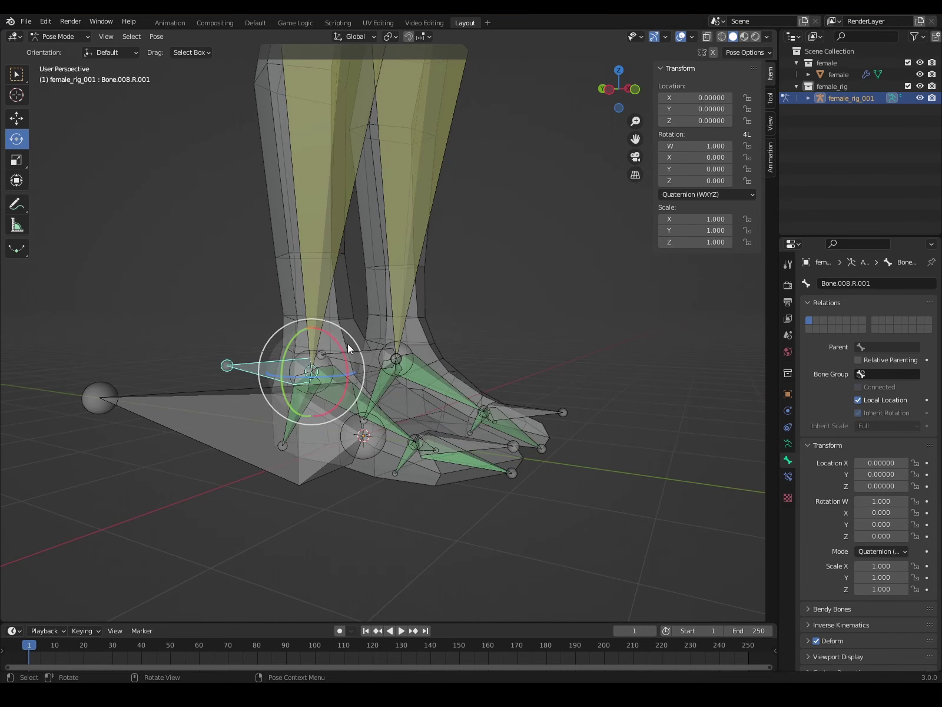
{"action": "left_click_drag", "start_coordinate": [348, 342], "coordinate": [330, 412]}
{"action": "middle_click_drag", "start_coordinate": [329, 412], "coordinate": [389, 533]}
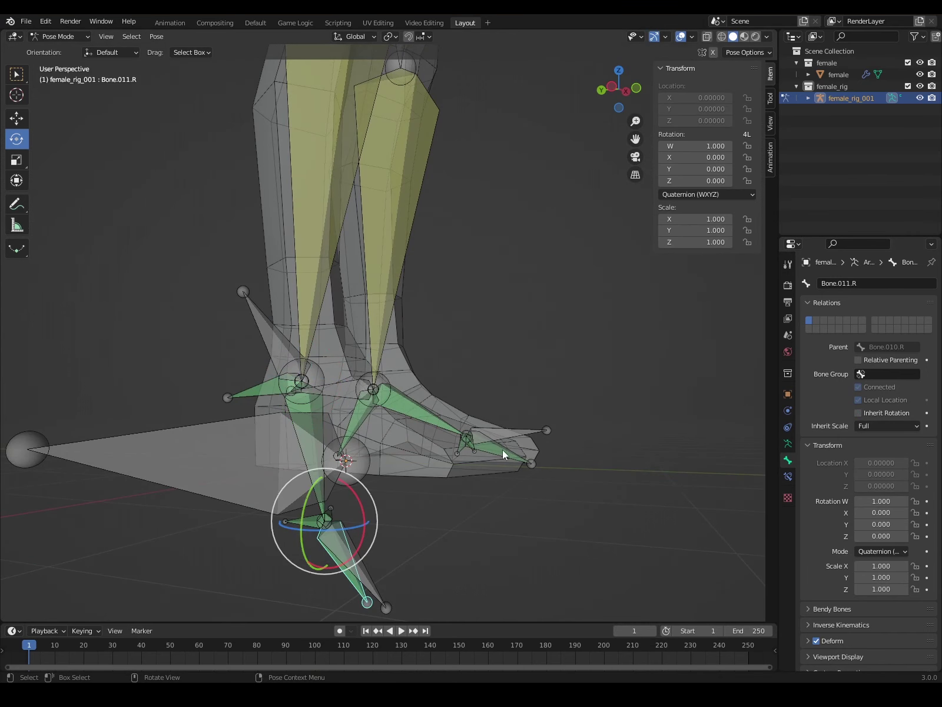
{"action": "middle_click_drag", "start_coordinate": [649, 445], "coordinate": [355, 478]}
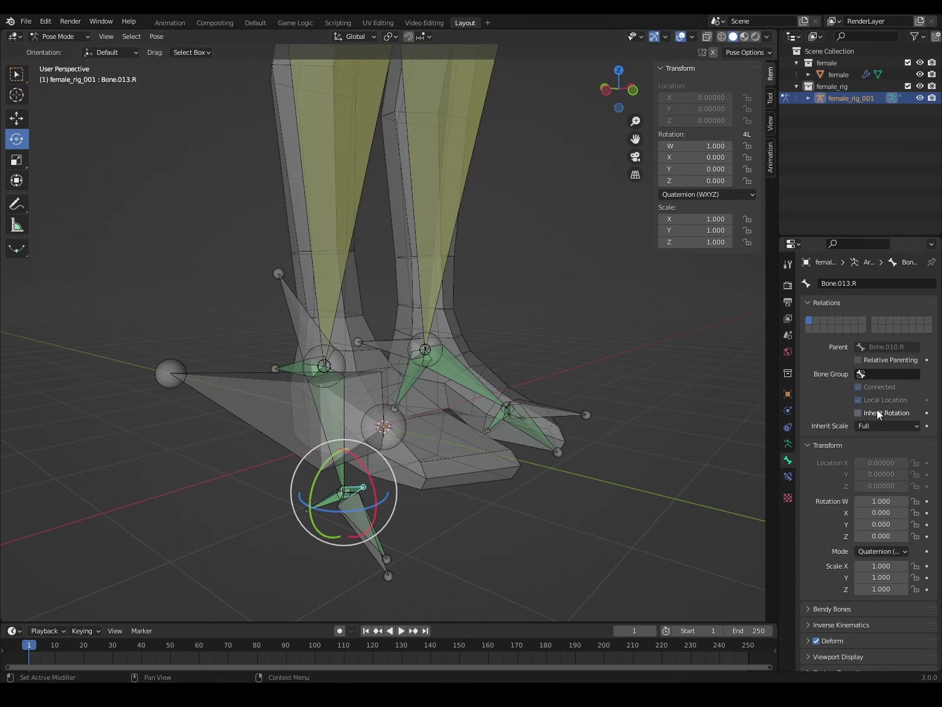
{"action": "middle_click_drag", "start_coordinate": [677, 442], "coordinate": [547, 463]}
{"action": "left_click_drag", "start_coordinate": [378, 529], "coordinate": [386, 471]}
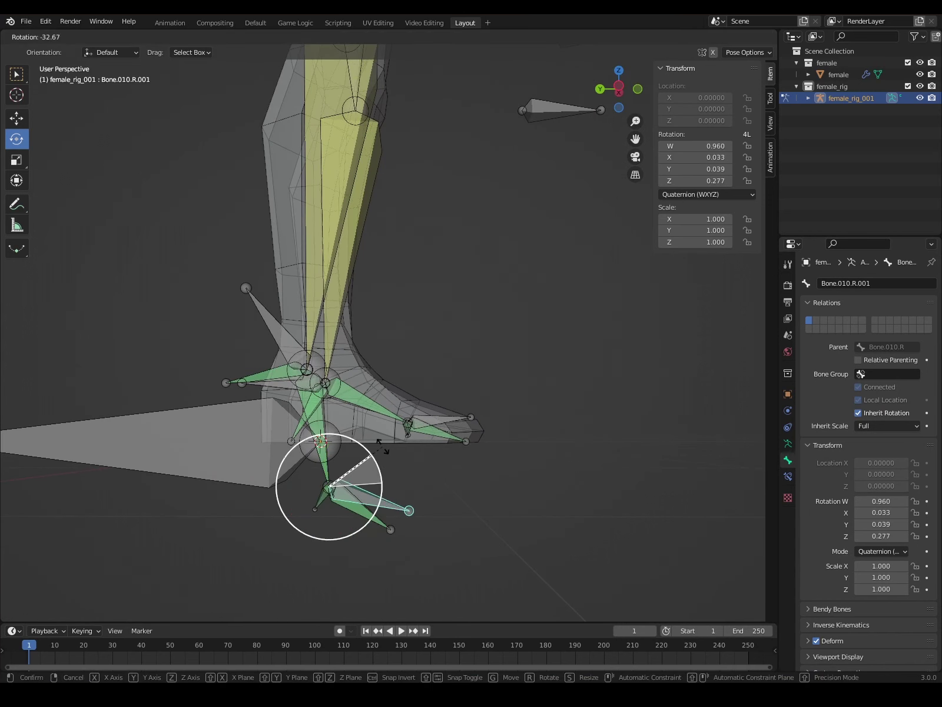
{"action": "middle_click_drag", "start_coordinate": [385, 472], "coordinate": [424, 366]}
Clear transforms on the right lower-leg and foot bones to return them to rest.
{"action": "left_click_drag", "start_coordinate": [311, 284], "coordinate": [441, 515]}
{"action": "left_click", "coordinate": [157, 35]}
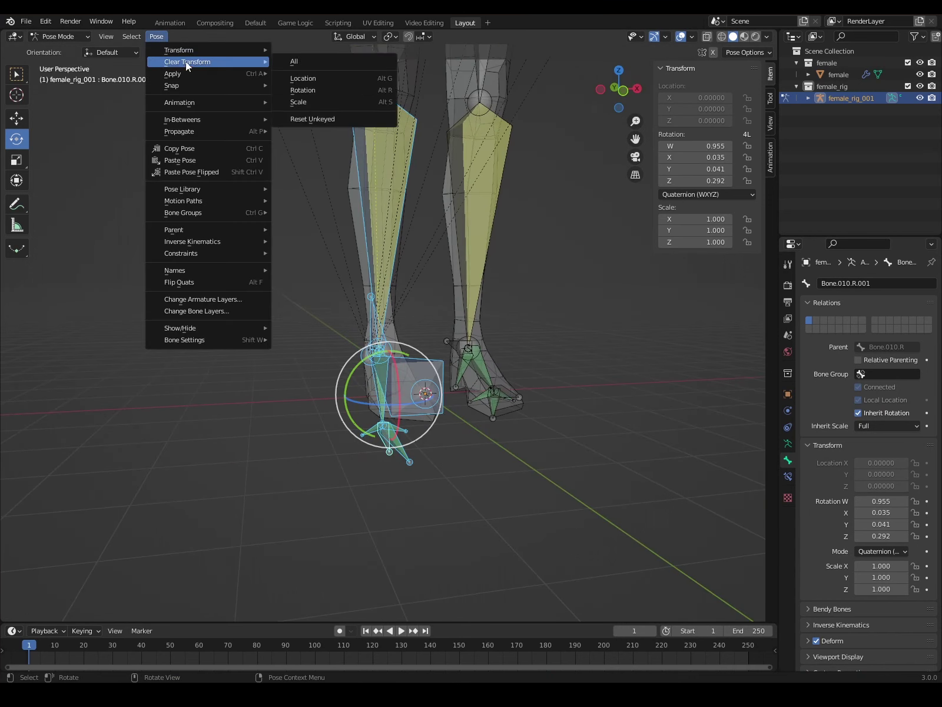
{"action": "left_click", "coordinate": [284, 62]}
{"action": "mouse_move", "coordinate": [573, 270]}
{"action": "middle_mouse_down"}
{"action": "mouse_move", "coordinate": [497, 282]}
{"action": "mouse_move", "coordinate": [537, 290]}
{"action": "mouse_move", "coordinate": [522, 300]}
{"action": "middle_mouse_up"}
Save human_female_002.blend, work on the ankle control bones in Edit Mode, then return to Pose Mode.
{"action": "key", "text": "ctrl+s"}
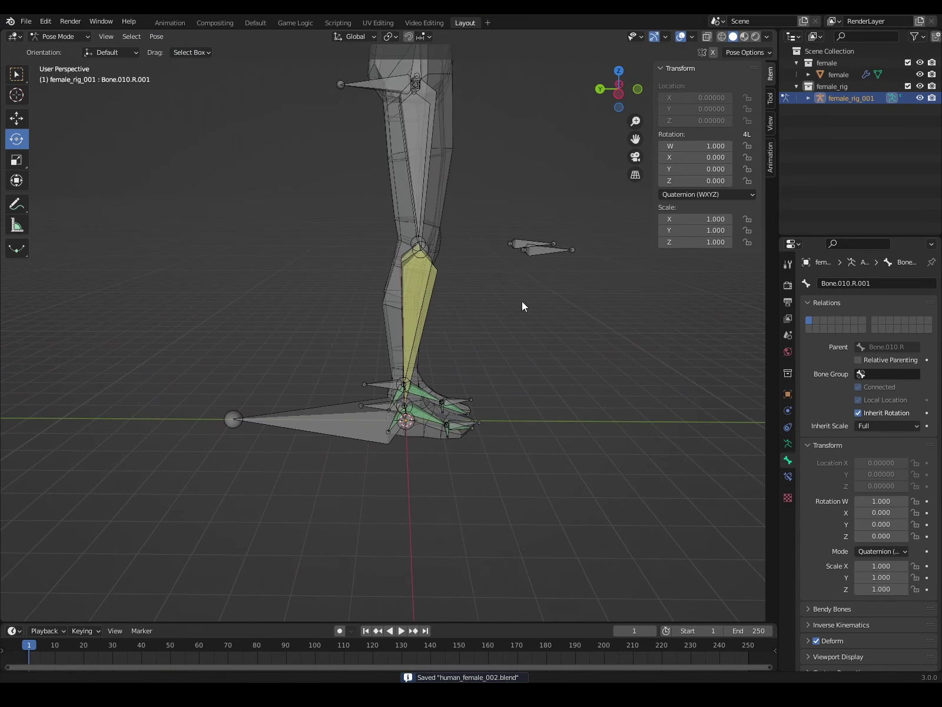
{"action": "key", "text": "ctrl+Tab"}
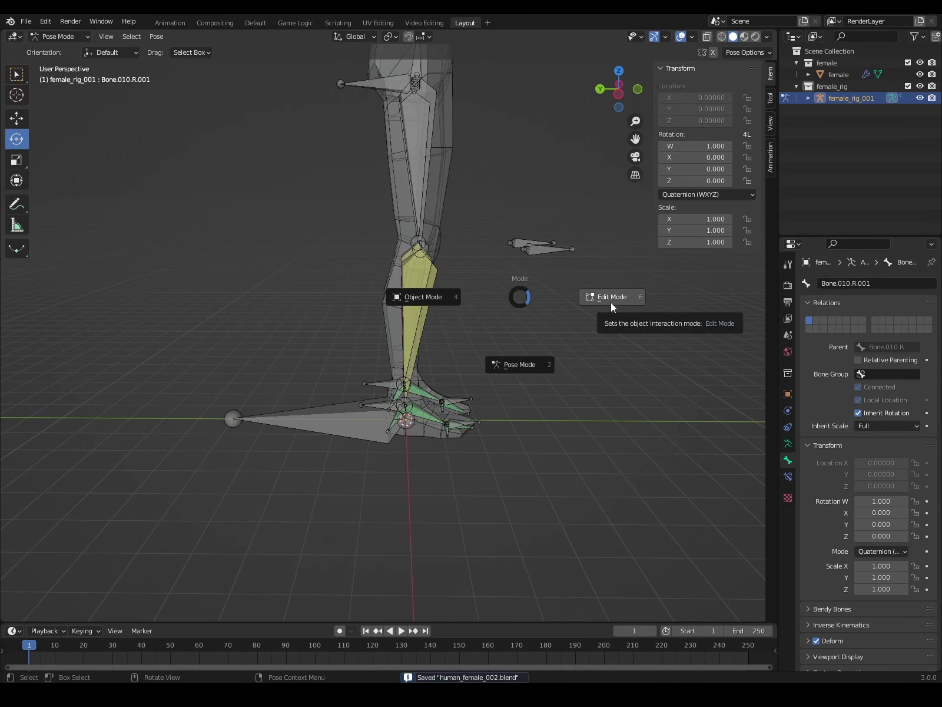
{"action": "left_click", "coordinate": [614, 301]}
{"action": "mouse_move", "coordinate": [401, 406]}
{"action": "middle_mouse_down"}
{"action": "mouse_move", "coordinate": [377, 416]}
{"action": "mouse_move", "coordinate": [393, 400]}
{"action": "middle_mouse_up"}
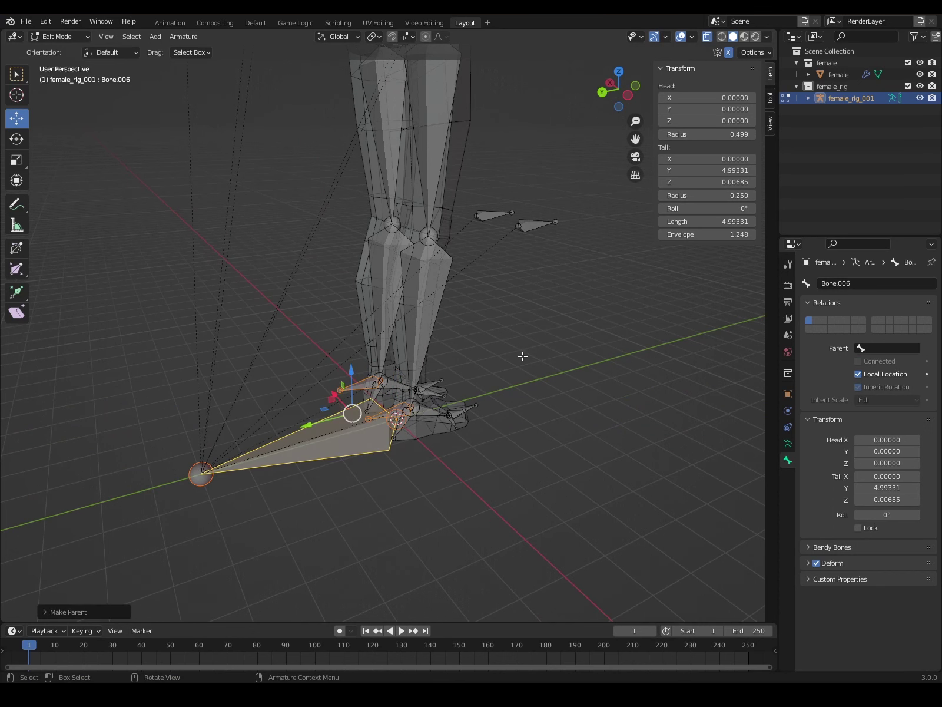
{"action": "middle_click_drag", "start_coordinate": [523, 356], "coordinate": [531, 343]}
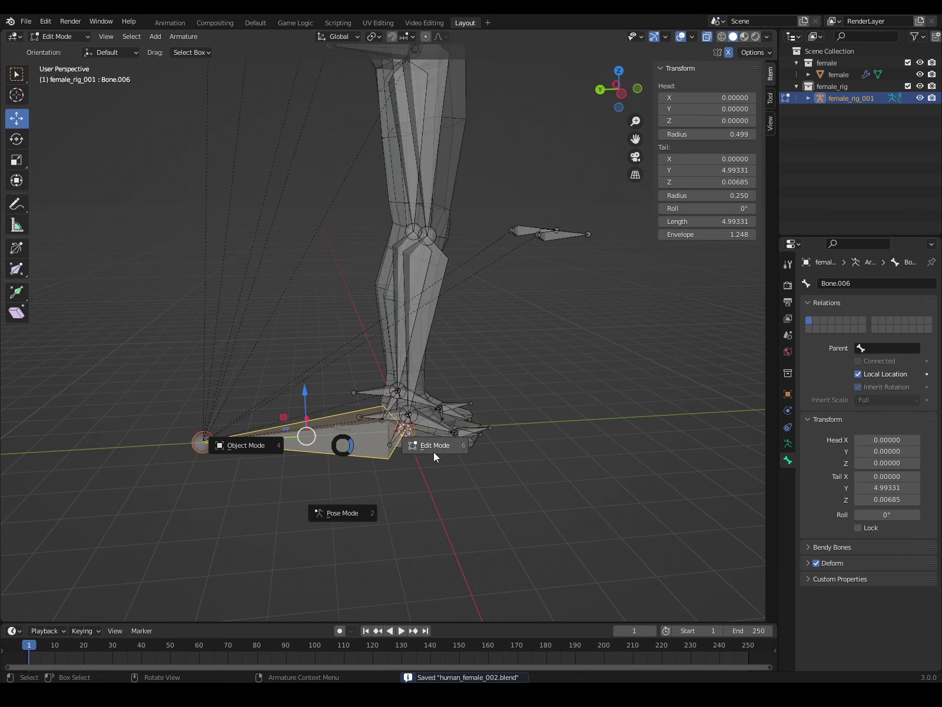
{"action": "left_click", "coordinate": [368, 498]}
{"action": "scroll", "coordinate": [412, 412], "scroll_direction": "down", "scroll_amount": 3}
{"action": "key", "text": "shift+space"}
{"action": "middle_click_drag", "start_coordinate": [470, 349], "coordinate": [420, 319]}
Move the whole rig by its root bone and test a rotation, then undo the turn.
{"action": "scroll", "coordinate": [429, 347], "scroll_direction": "down", "scroll_amount": 3}
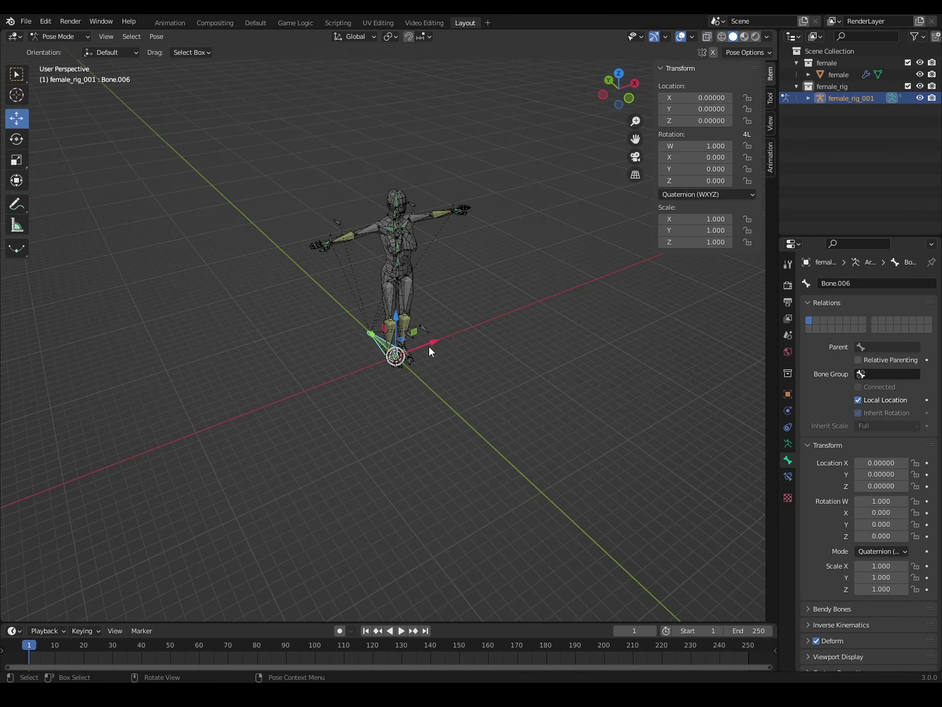
{"action": "left_click_drag", "start_coordinate": [429, 347], "coordinate": [524, 301]}
{"action": "middle_click_drag", "start_coordinate": [524, 301], "coordinate": [489, 323]}
{"action": "scroll", "coordinate": [489, 323], "scroll_direction": "up", "scroll_amount": 3}
{"action": "key", "text": "shift+space"}
{"action": "key", "text": "r"}
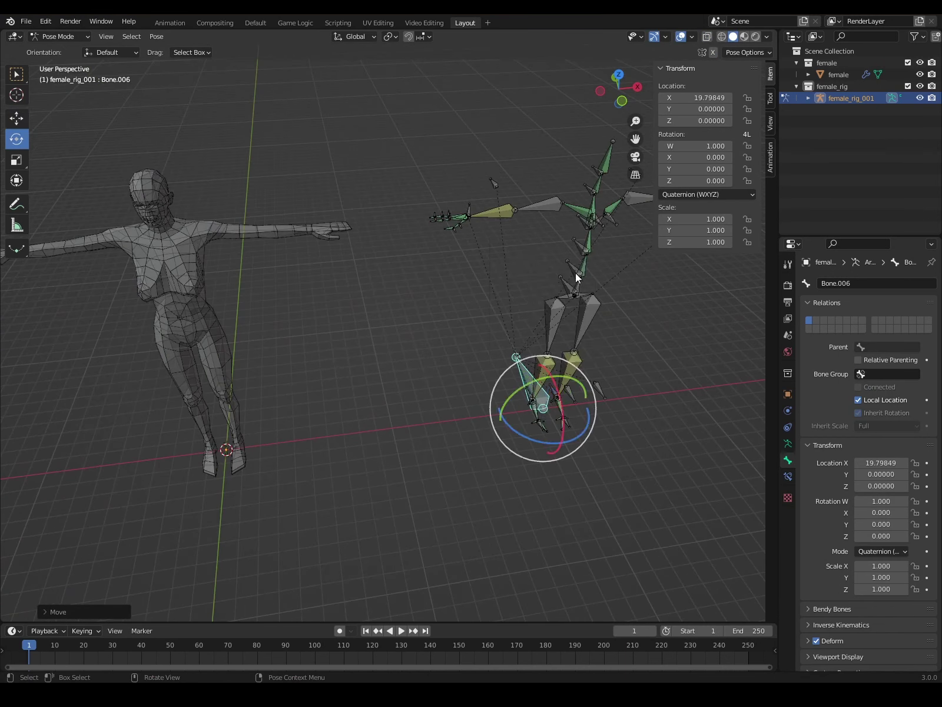
{"action": "middle_click_drag", "start_coordinate": [575, 272], "coordinate": [493, 446]}
{"action": "mouse_move", "coordinate": [493, 446]}
{"action": "left_mouse_down"}
{"action": "mouse_move", "coordinate": [448, 392]}
{"action": "mouse_move", "coordinate": [487, 391]}
{"action": "left_mouse_up"}
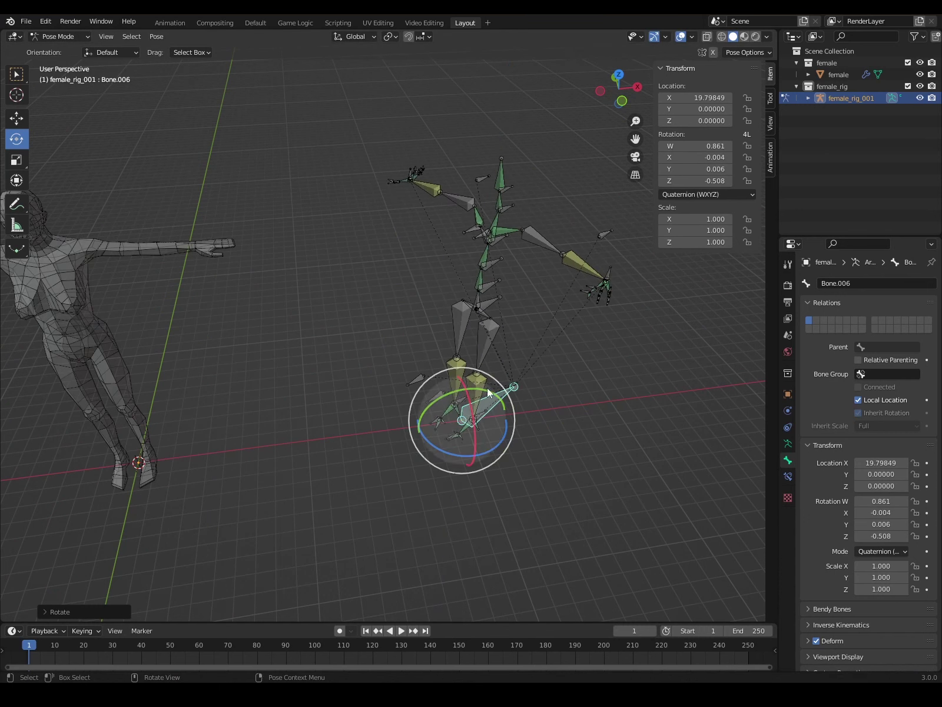
{"action": "key", "text": "ctrl+z"}
Move the left hand control to test the arm.
{"action": "left_click", "coordinate": [520, 246]}
{"action": "middle_click_drag", "start_coordinate": [632, 213], "coordinate": [603, 201]}
{"action": "scroll", "coordinate": [603, 200], "scroll_direction": "up", "scroll_amount": 3}
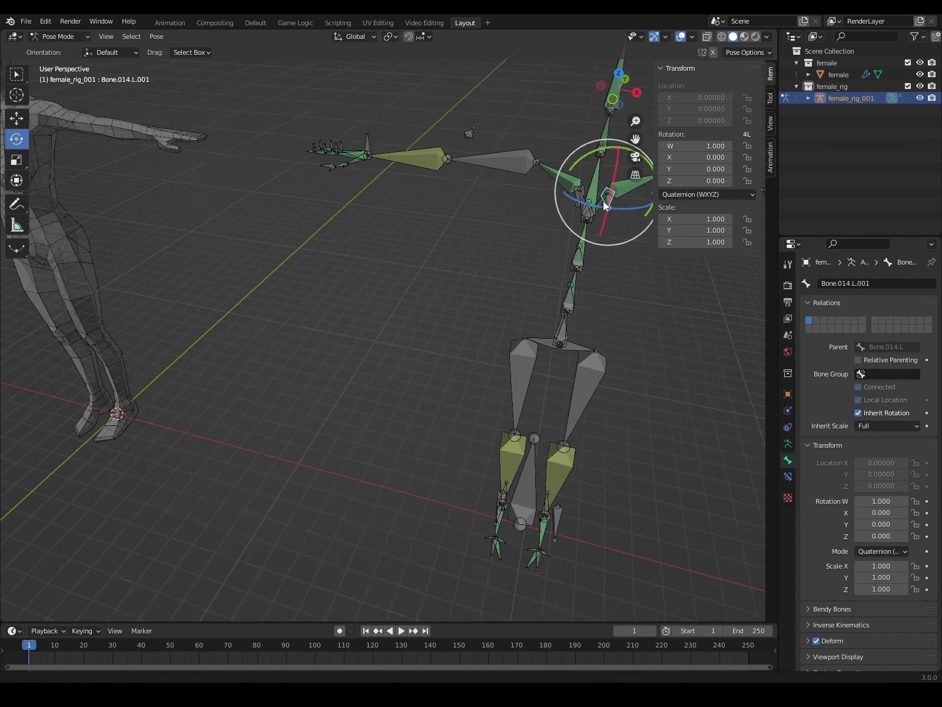
{"action": "scroll", "coordinate": [603, 200], "scroll_direction": "down", "scroll_amount": 4}
{"action": "left_click", "coordinate": [506, 281]}
{"action": "key", "text": "shift+space"}
{"action": "key", "text": "g"}
{"action": "left_click_drag", "start_coordinate": [508, 279], "coordinate": [471, 330]}
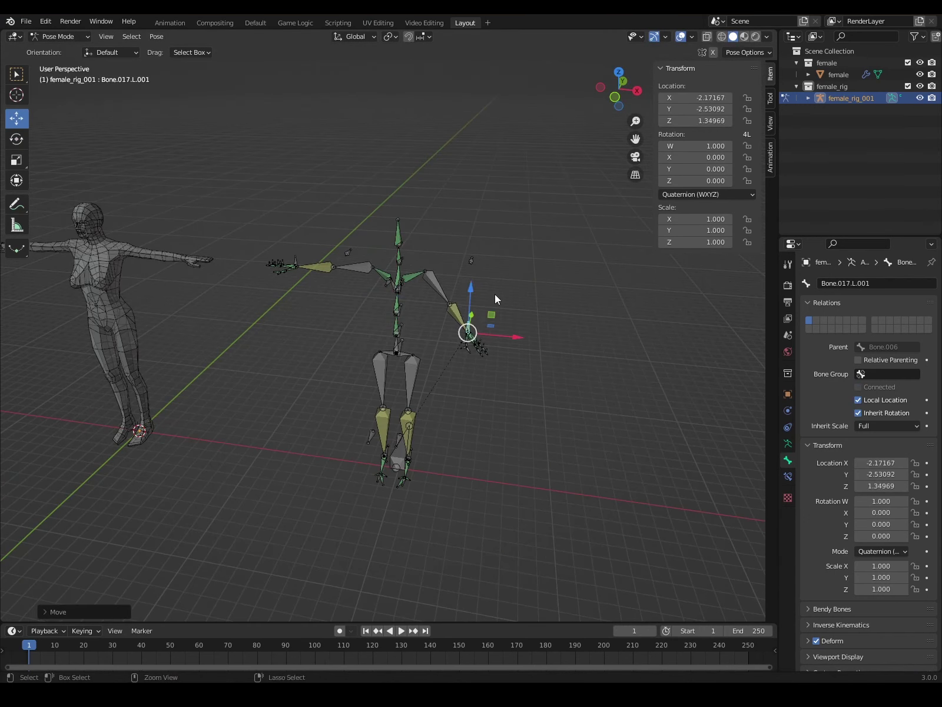
Move the left and right knee controls to test the legs.
{"action": "left_click", "coordinate": [408, 422]}
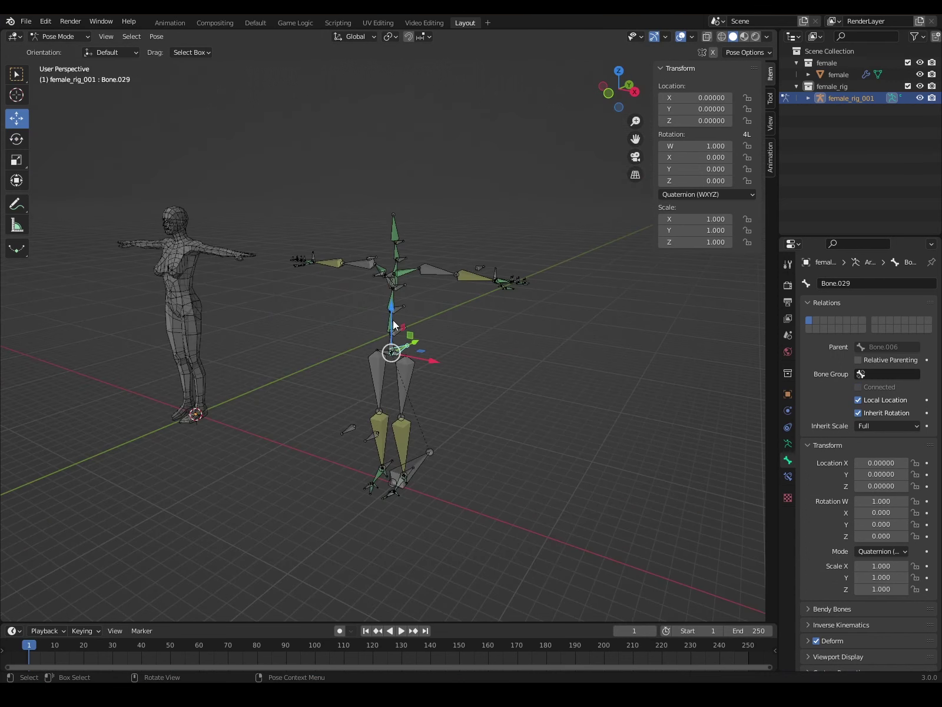
{"action": "key", "text": "g"}
{"action": "key", "text": "z"}
{"action": "key", "text": "Return"}
{"action": "key", "text": "g"}
{"action": "left_click", "coordinate": [464, 433]}
{"action": "left_click", "coordinate": [394, 437]}
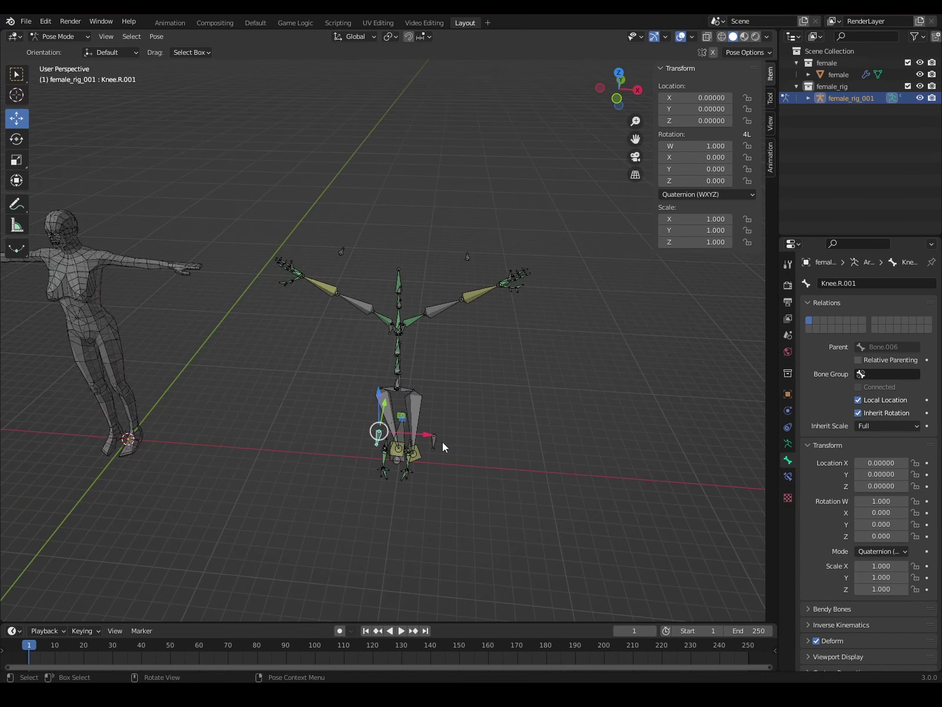
{"action": "left_click_drag", "start_coordinate": [378, 432], "coordinate": [343, 429]}
Move the left arm's IK control to a new position.
{"action": "left_click", "coordinate": [505, 290]}
{"action": "middle_click_drag", "start_coordinate": [505, 291], "coordinate": [538, 245]}
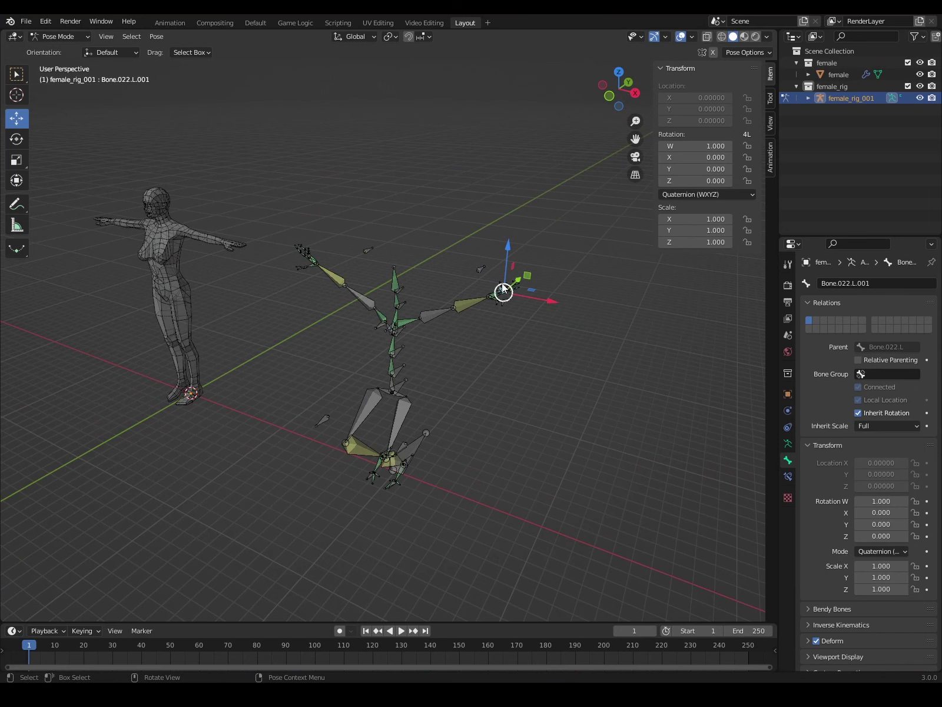
{"action": "left_click", "coordinate": [582, 293]}
{"action": "mouse_move", "coordinate": [503, 289]}
{"action": "middle_mouse_down"}
{"action": "mouse_move", "coordinate": [582, 293]}
{"action": "mouse_move", "coordinate": [496, 342]}
{"action": "mouse_move", "coordinate": [592, 268]}
{"action": "middle_mouse_up"}
{"action": "key", "text": "g"}
{"action": "left_click", "coordinate": [588, 265]}
Move the left and right elbow controls to test the arms.
{"action": "left_click", "coordinate": [497, 345]}
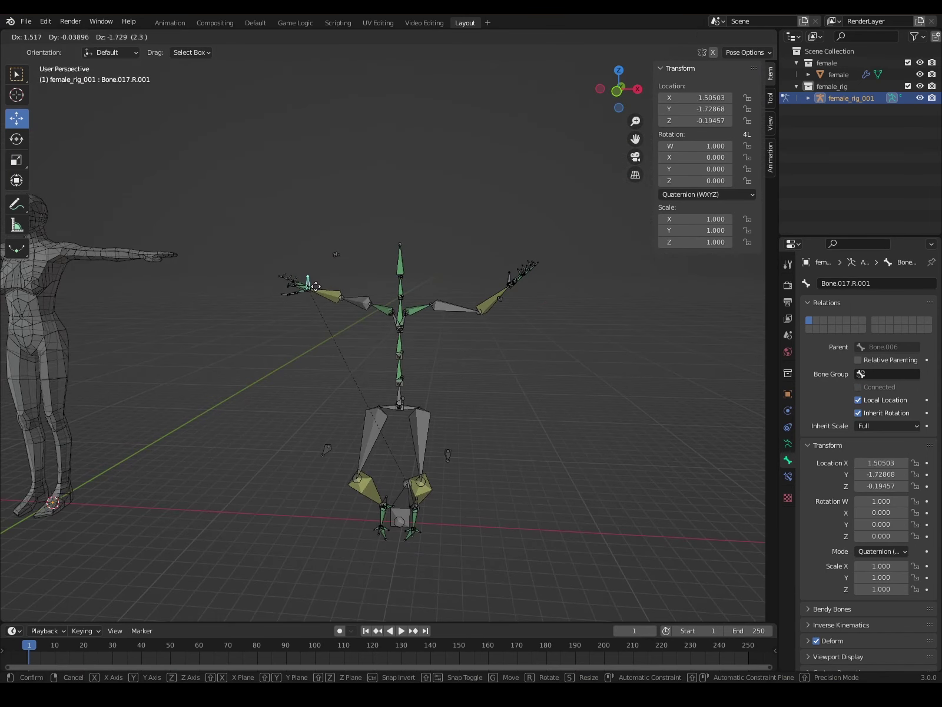
{"action": "left_click", "coordinate": [316, 286]}
{"action": "left_click", "coordinate": [336, 255]}
{"action": "key", "text": "g"}
{"action": "left_click", "coordinate": [349, 280]}
{"action": "mouse_move", "coordinate": [349, 280]}
{"action": "middle_mouse_down"}
{"action": "mouse_move", "coordinate": [563, 311]}
{"action": "mouse_move", "coordinate": [407, 352]}
{"action": "middle_mouse_up"}
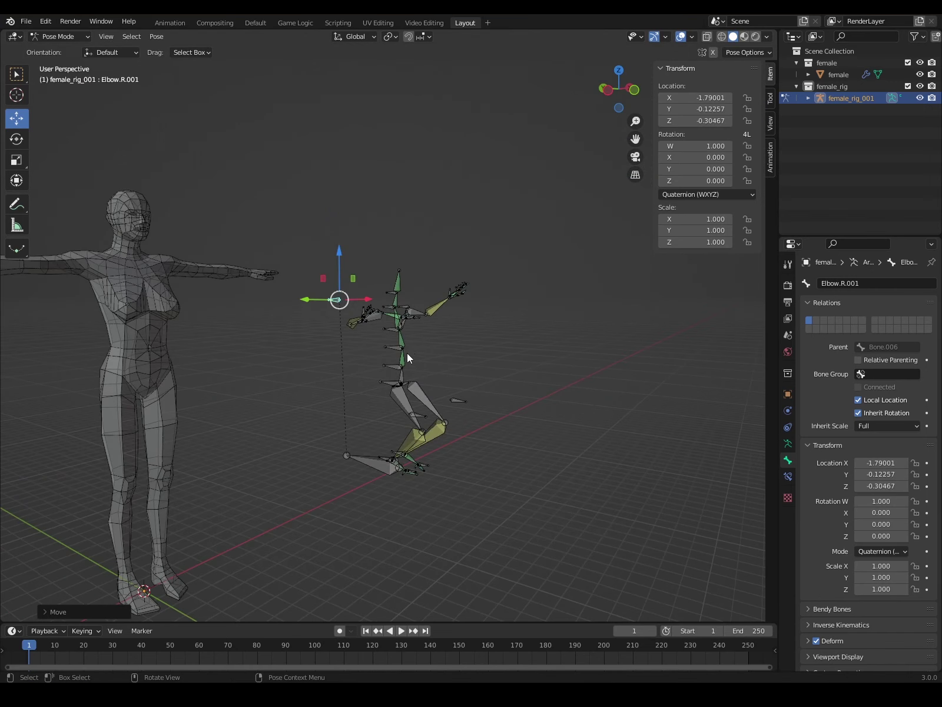
Rotate the lower and upper spine bones to test the spine.
{"action": "key", "text": "shift+space"}
{"action": "left_click", "coordinate": [413, 372]}
{"action": "left_click", "coordinate": [392, 365]}
{"action": "left_click_drag", "start_coordinate": [384, 364], "coordinate": [433, 358]}
{"action": "left_click_drag", "start_coordinate": [441, 353], "coordinate": [447, 318]}
{"action": "left_click", "coordinate": [412, 326]}
Select every bone and clear all pose transforms back to the rest pose.
{"action": "scroll", "coordinate": [487, 227], "scroll_direction": "down", "scroll_amount": 4}
{"action": "middle_click_drag", "start_coordinate": [487, 232], "coordinate": [529, 211]}
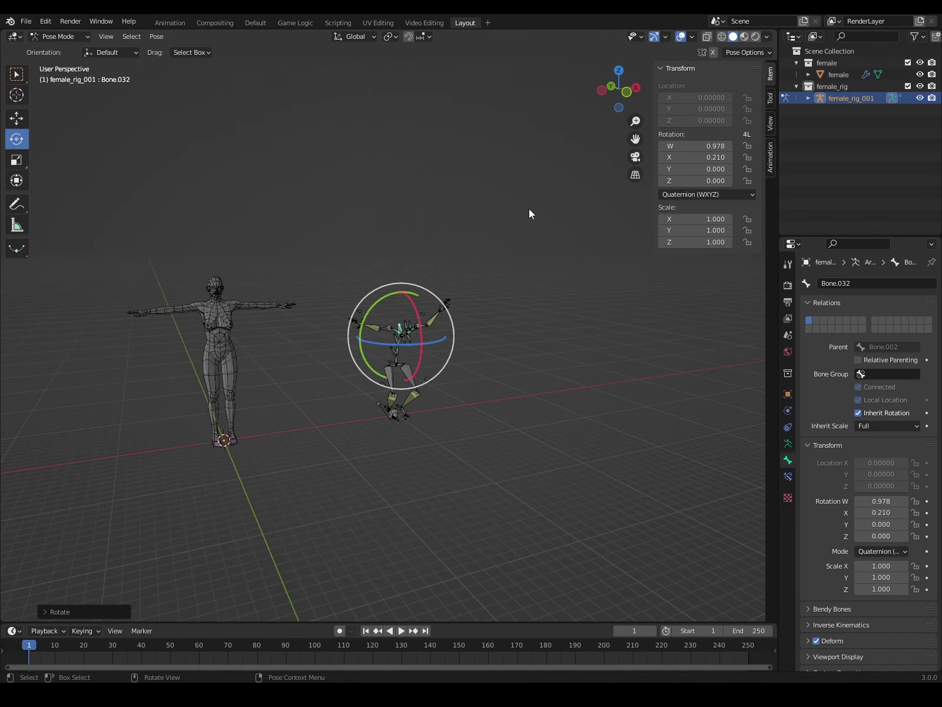
{"action": "left_click_drag", "start_coordinate": [524, 216], "coordinate": [341, 465]}
{"action": "left_click", "coordinate": [156, 37]}
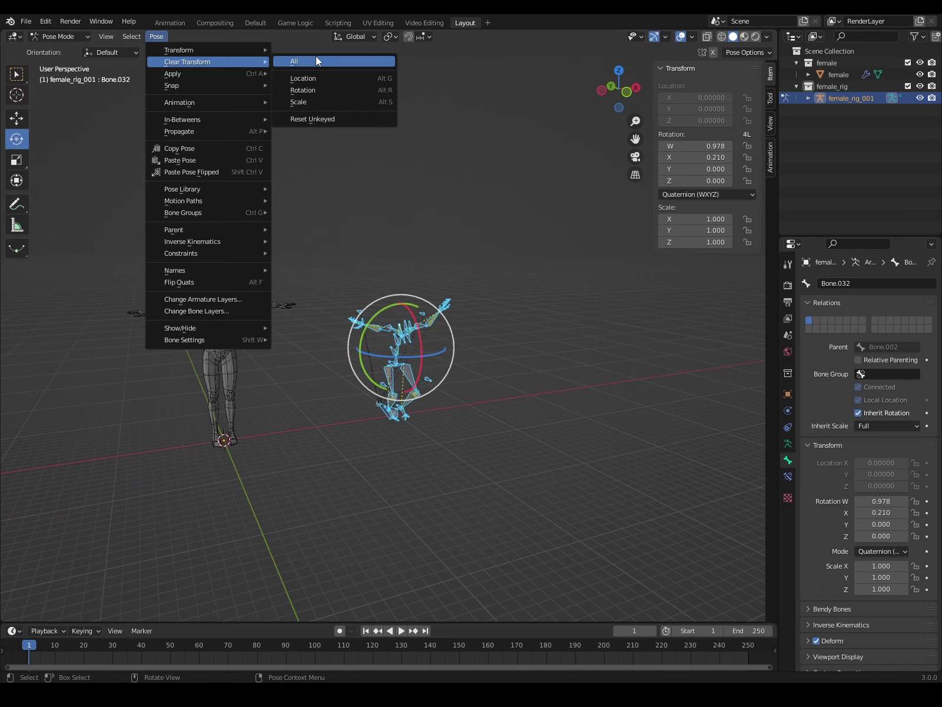
{"action": "left_click", "coordinate": [315, 57]}
Save human_female_002.blend, then switch to front view and Object Mode.
{"action": "key", "text": "KP_Decimal"}
{"action": "middle_click_drag", "start_coordinate": [538, 322], "coordinate": [550, 335]}
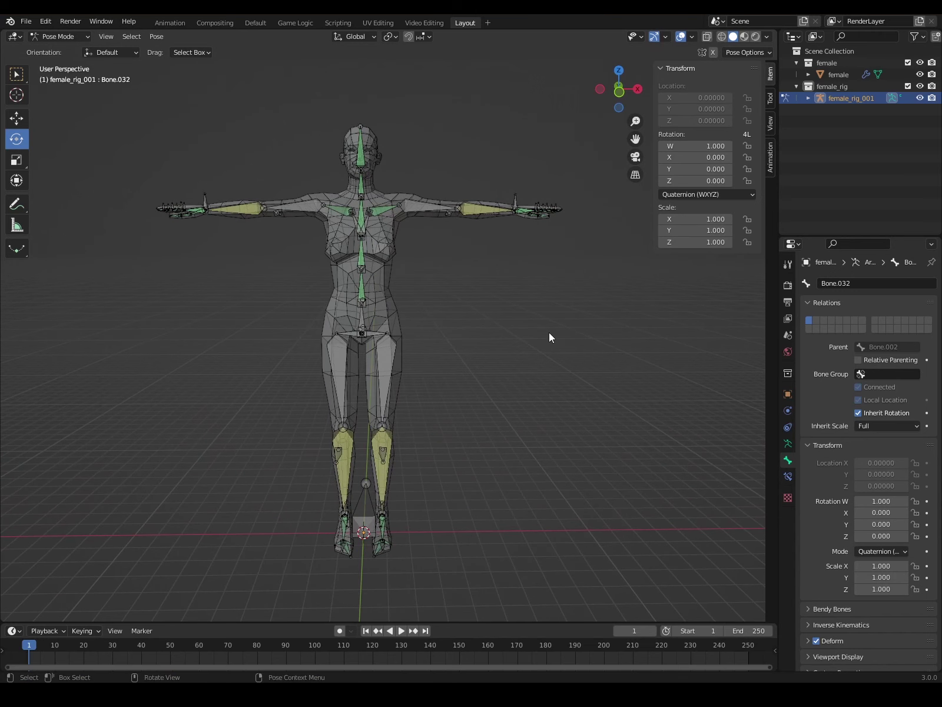
{"action": "key", "text": "ctrl+s"}
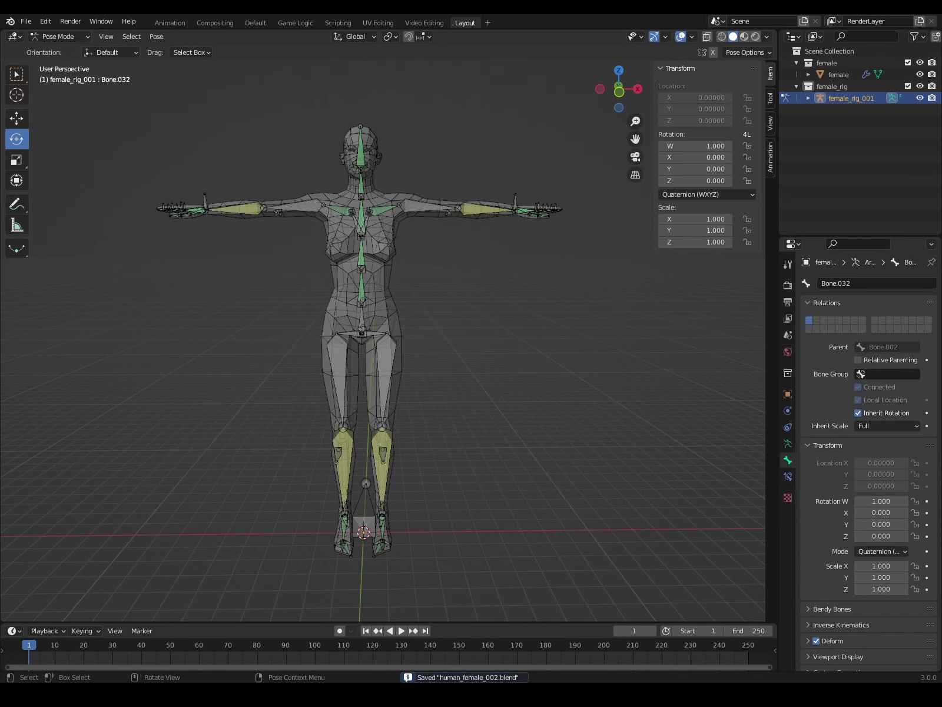
{"action": "key", "text": "KP_1"}
{"action": "key", "text": "ctrl+Tab"}
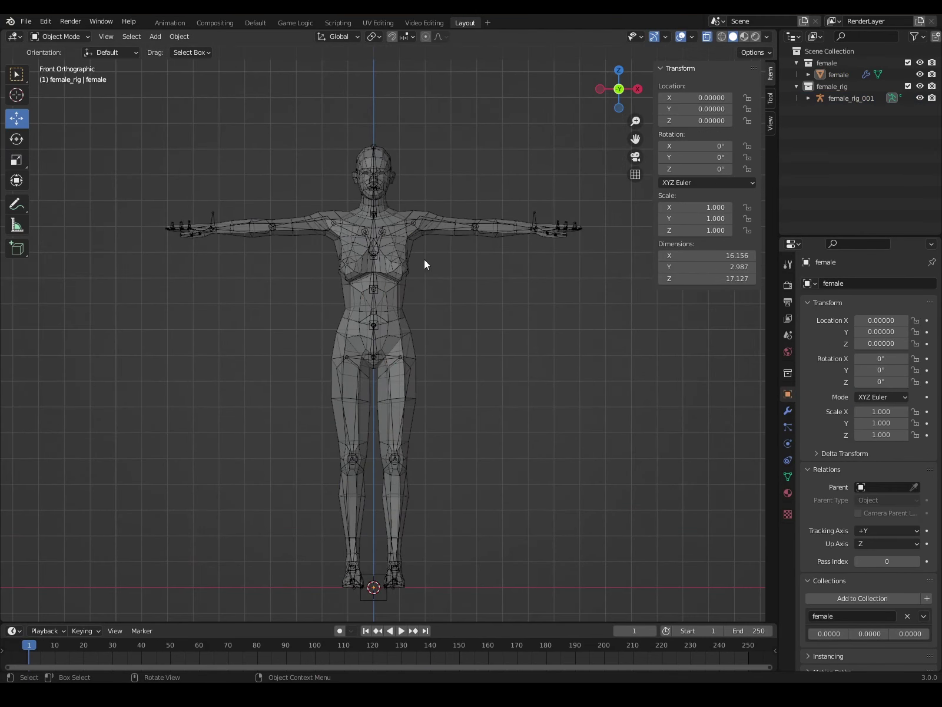
Parent the female mesh to the armature with automatic weights.
{"action": "left_click", "coordinate": [375, 406]}
{"action": "key", "text": "ctrl+Tab"}
{"action": "key", "text": "ctrl+Tab"}
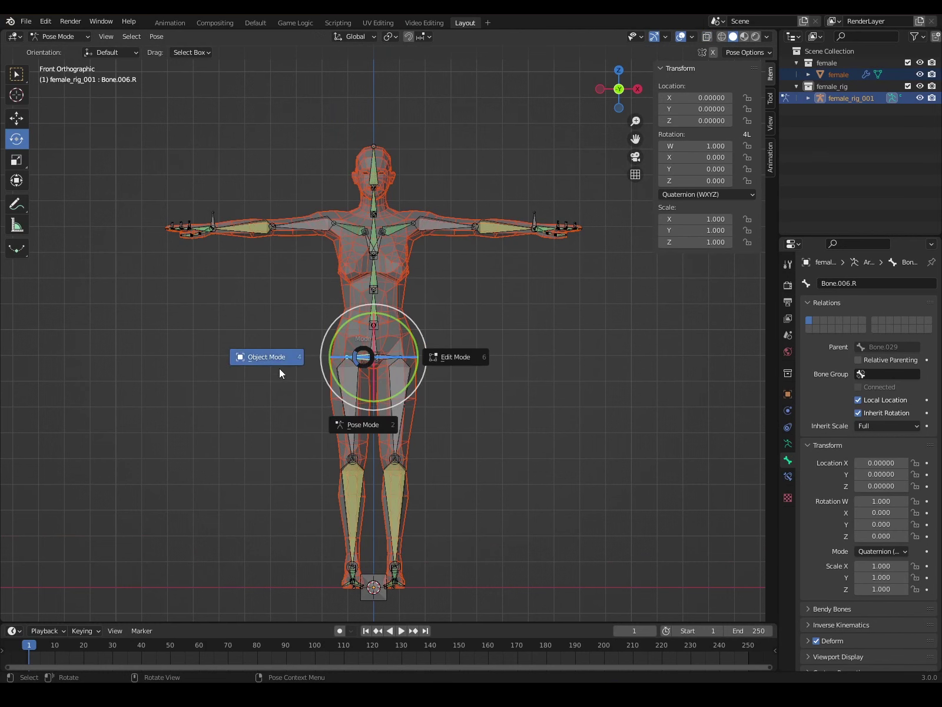
{"action": "left_click", "coordinate": [279, 368]}
{"action": "left_click", "coordinate": [391, 356], "text": "shift"}
{"action": "left_click", "coordinate": [179, 35]}
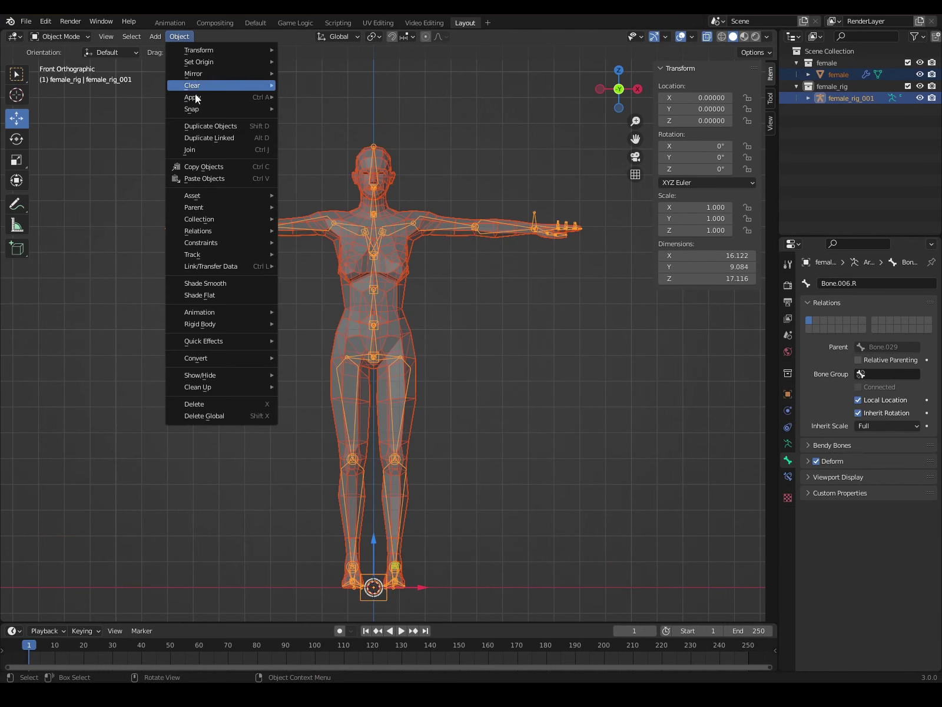
{"action": "left_click", "coordinate": [347, 247]}
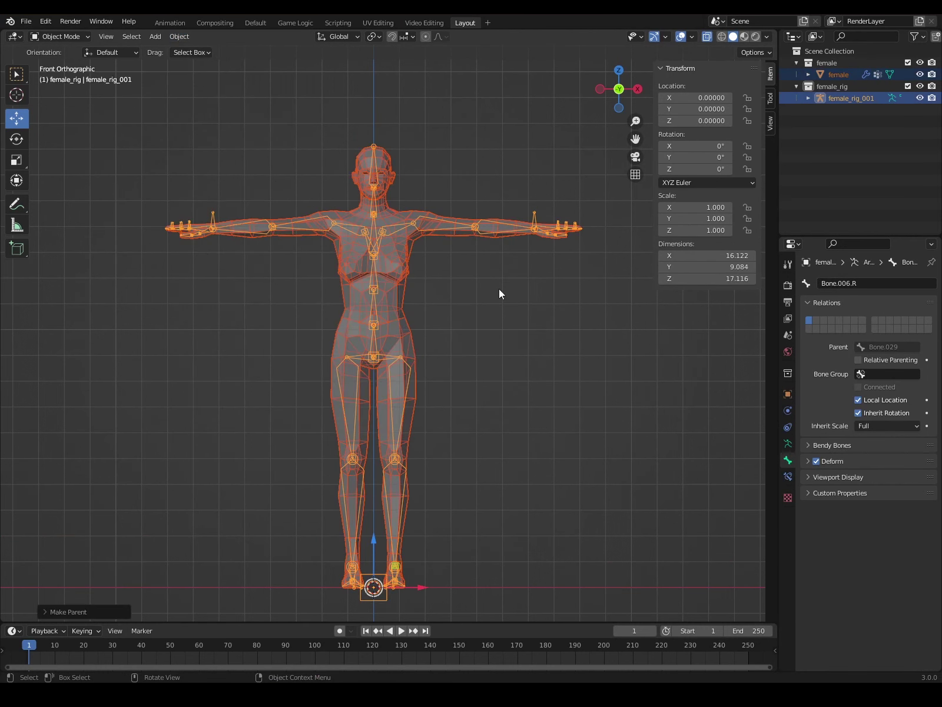
Select the armature alone and switch it into Pose Mode.
{"action": "left_click", "coordinate": [500, 287]}
{"action": "mouse_move", "coordinate": [502, 286]}
{"action": "middle_mouse_down"}
{"action": "mouse_move", "coordinate": [476, 387]}
{"action": "mouse_move", "coordinate": [502, 291]}
{"action": "mouse_move", "coordinate": [387, 446]}
{"action": "middle_mouse_up"}
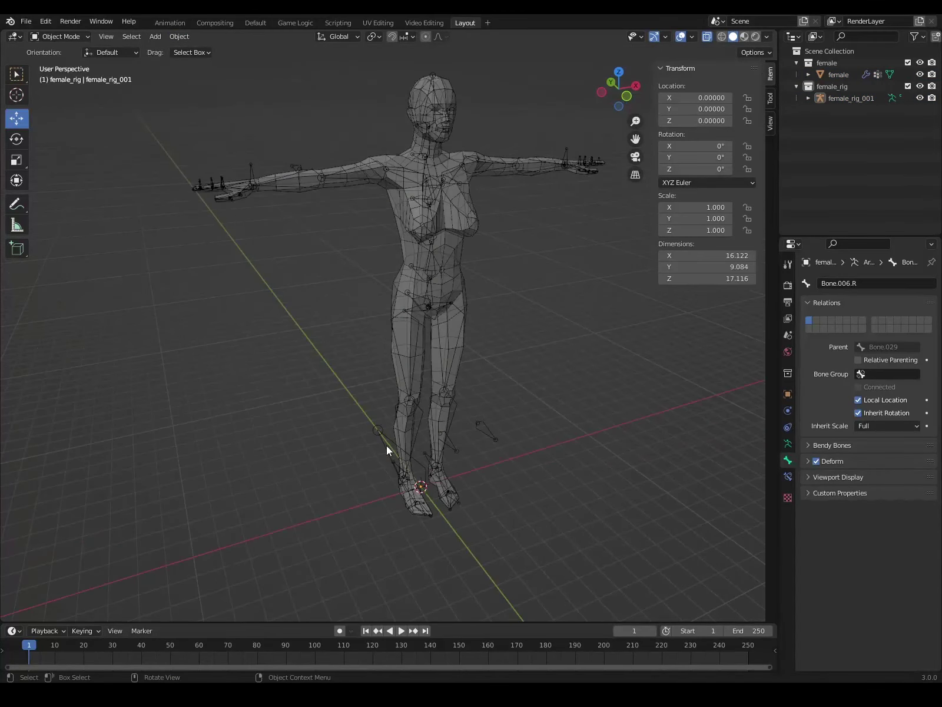
{"action": "left_click", "coordinate": [386, 445]}
{"action": "key", "text": "ctrl+Tab"}
{"action": "left_click", "coordinate": [522, 376]}
Test-bend hip bone Bone.029 to check mesh deformation, then cancel the rotation.
{"action": "left_click", "coordinate": [395, 440]}
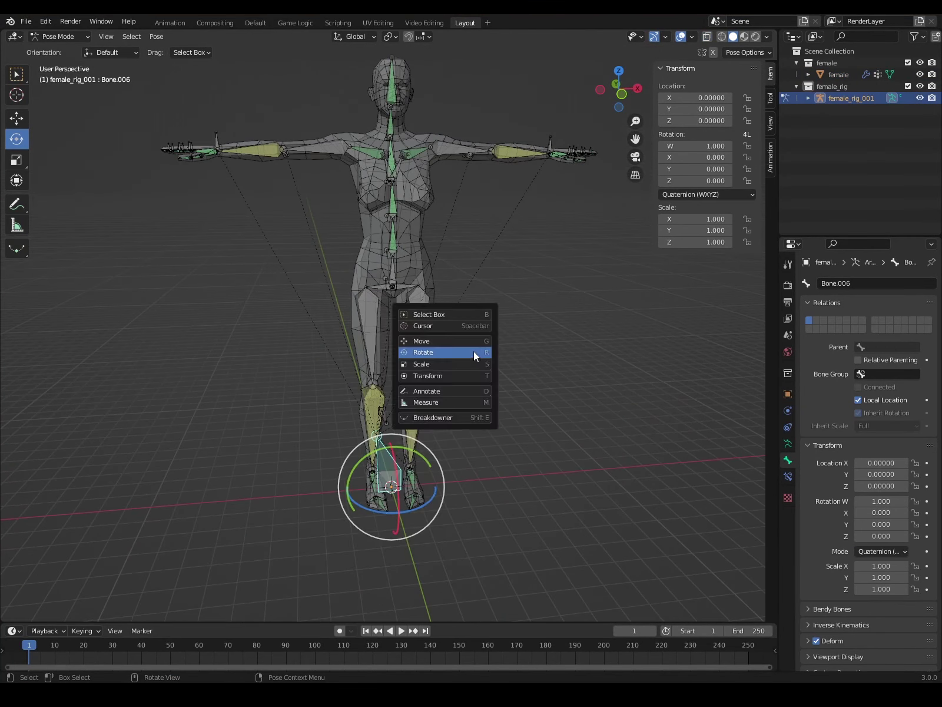
{"action": "middle_click_drag", "start_coordinate": [604, 406], "coordinate": [471, 276]}
{"action": "left_click", "coordinate": [463, 286]}
{"action": "key", "text": "shift+space"}
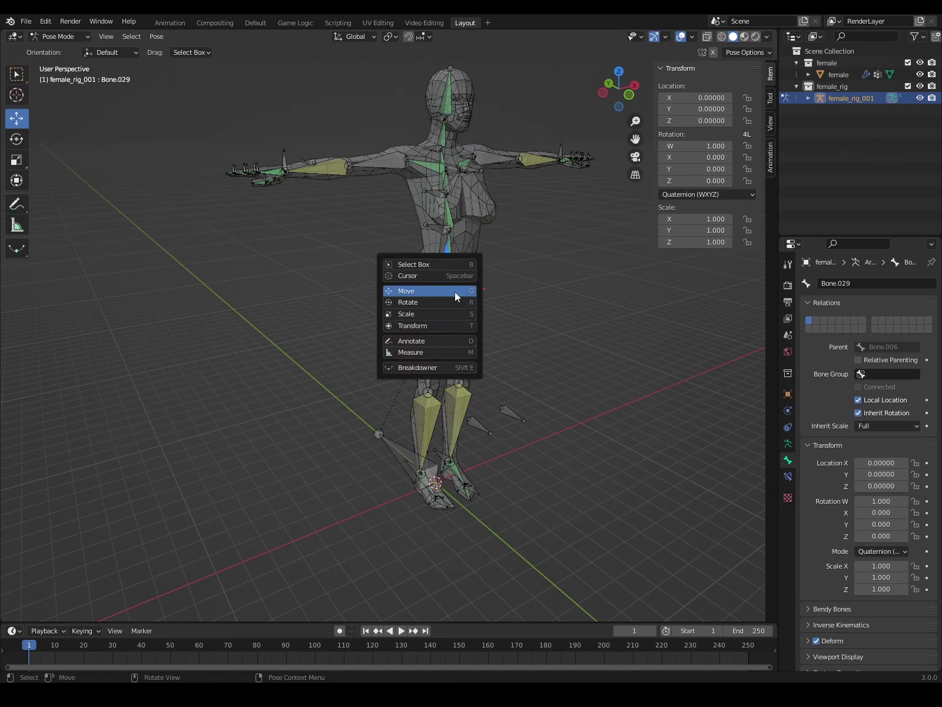
{"action": "left_click_drag", "start_coordinate": [475, 316], "coordinate": [468, 298]}
{"action": "right_click", "coordinate": [468, 298]}
Enlarge the timeline area and turn on automatic keyframing.
{"action": "scroll", "coordinate": [519, 281], "scroll_direction": "up", "scroll_amount": 2}
{"action": "scroll", "coordinate": [530, 249], "scroll_direction": "up", "scroll_amount": 2}
{"action": "scroll", "coordinate": [506, 330], "scroll_direction": "down", "scroll_amount": 4}
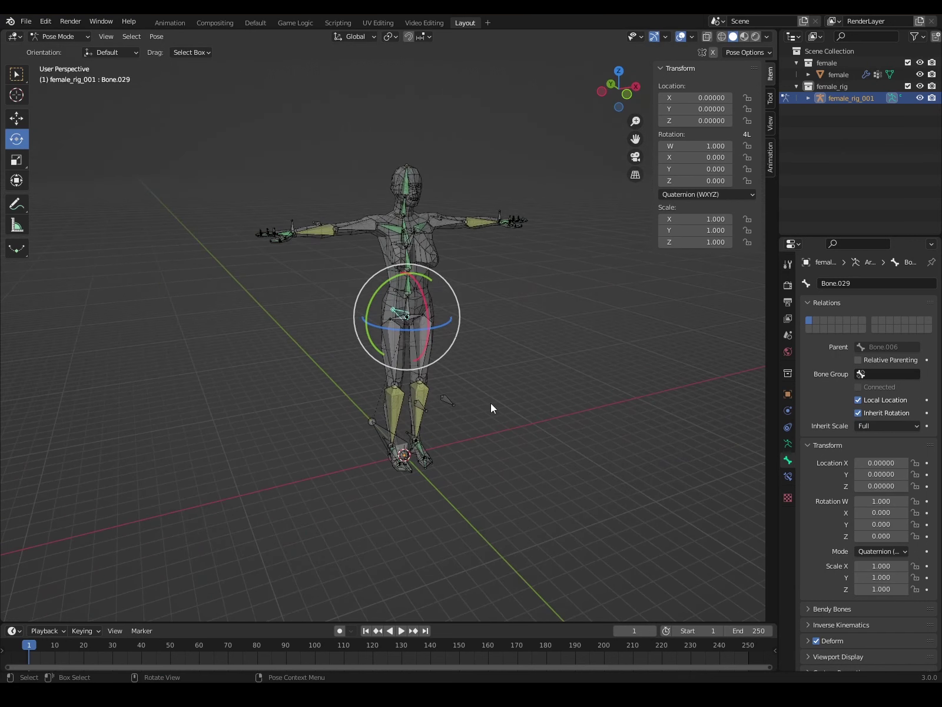
{"action": "left_click_drag", "start_coordinate": [502, 623], "coordinate": [519, 542]}
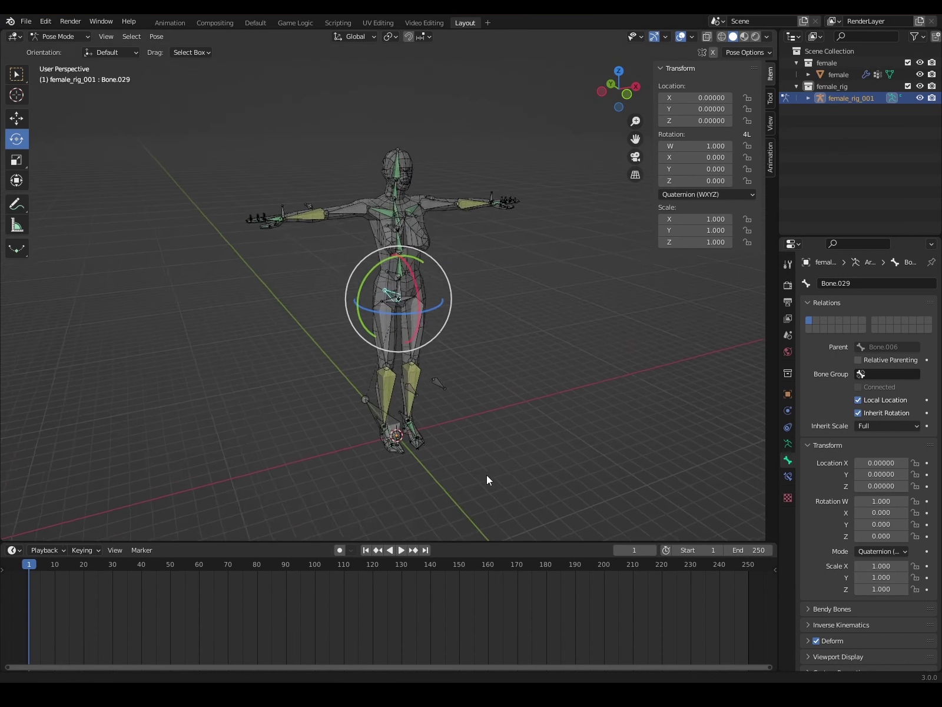
{"action": "left_click", "coordinate": [338, 550]}
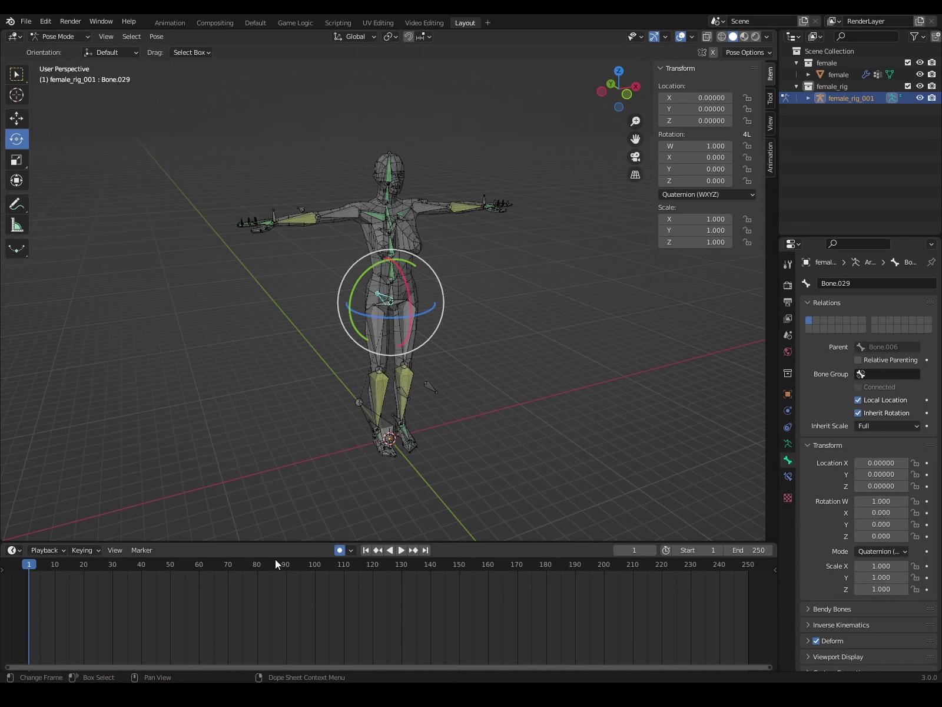
{"action": "left_click", "coordinate": [14, 550]}
Change the timeline into a Dope Sheet in Action Editor mode.
{"action": "left_click", "coordinate": [14, 550]}
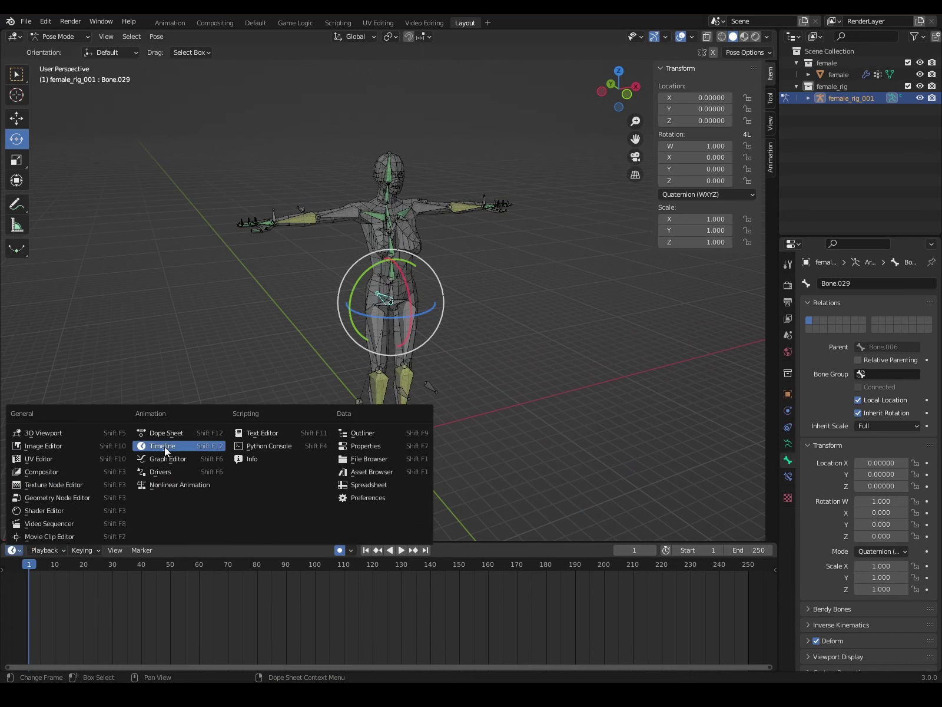
{"action": "left_click", "coordinate": [165, 432]}
{"action": "left_click", "coordinate": [64, 548]}
{"action": "left_click", "coordinate": [72, 577]}
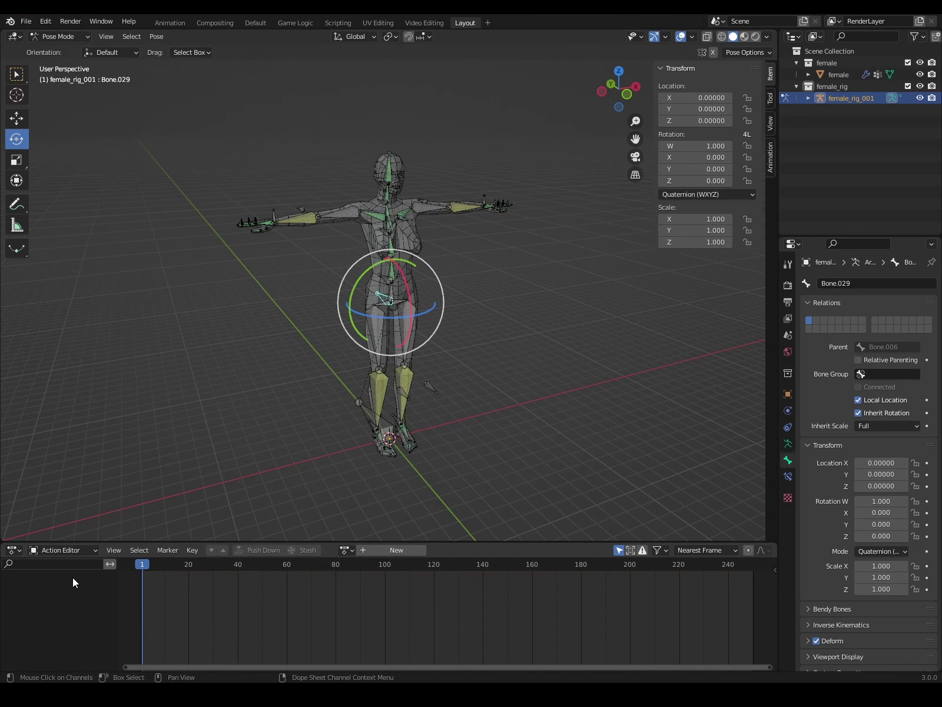
Key Location & Rotation for all bones, creating female_rig_001Action, then advance a frame.
{"action": "left_click_drag", "start_coordinate": [173, 80], "coordinate": [609, 481]}
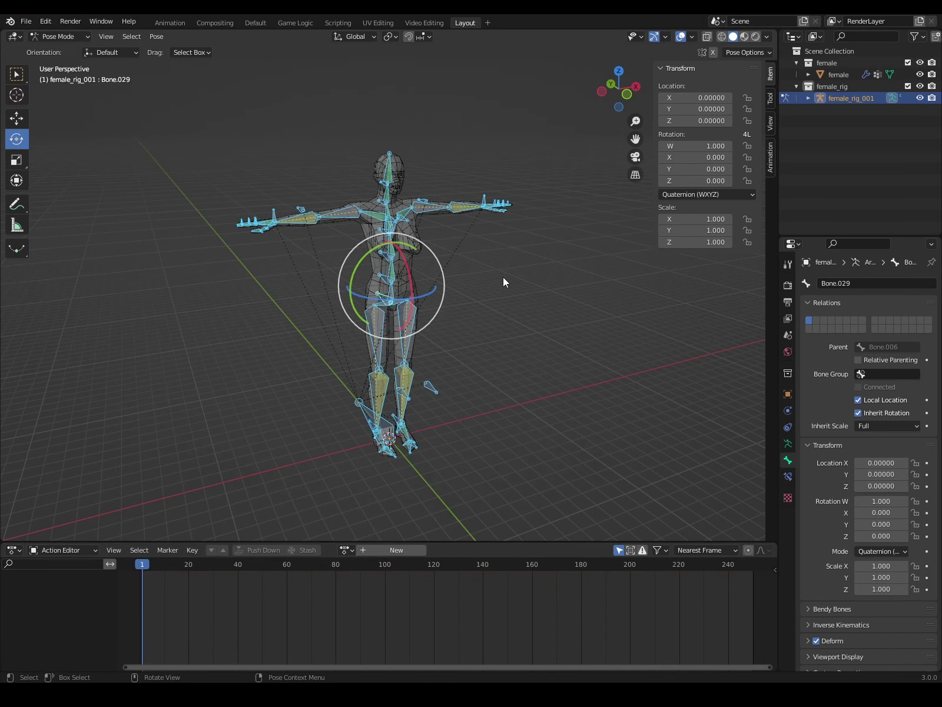
{"action": "key", "text": "i"}
{"action": "left_click", "coordinate": [497, 319]}
{"action": "key", "text": "Right"}
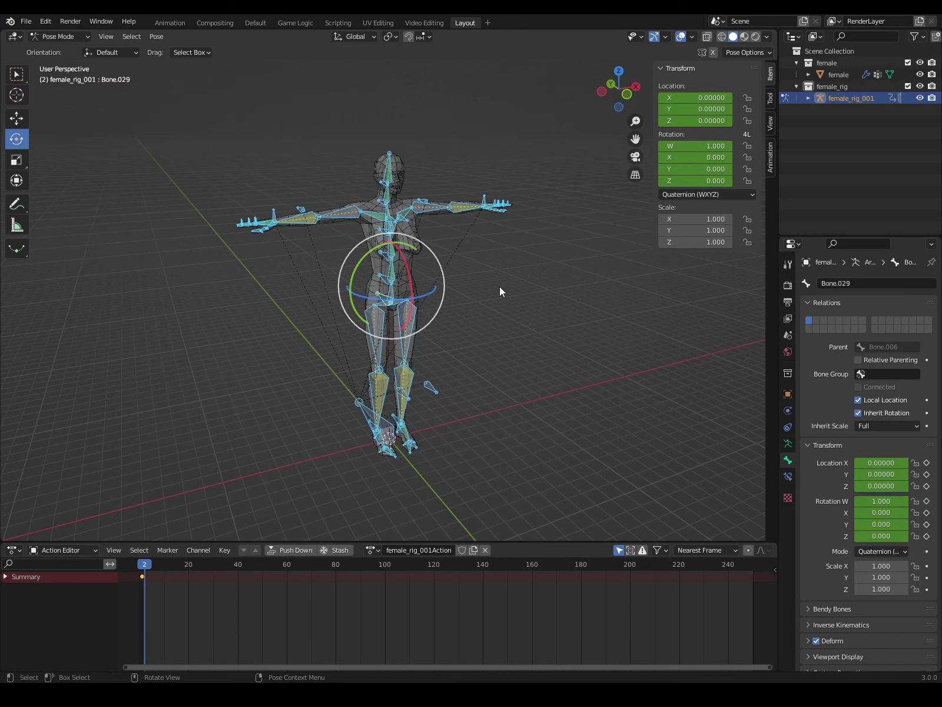
Insert a location and rotation keyframe for all bones.
{"action": "mouse_move", "coordinate": [499, 286]}
{"action": "middle_mouse_down"}
{"action": "mouse_move", "coordinate": [477, 316]}
{"action": "mouse_move", "coordinate": [501, 259]}
{"action": "mouse_move", "coordinate": [487, 235]}
{"action": "mouse_move", "coordinate": [539, 217]}
{"action": "mouse_move", "coordinate": [578, 216]}
{"action": "mouse_move", "coordinate": [530, 225]}
{"action": "mouse_move", "coordinate": [431, 285]}
{"action": "middle_mouse_up"}
{"action": "key", "text": "i"}
{"action": "left_click", "coordinate": [500, 284]}
{"action": "scroll", "coordinate": [504, 281], "scroll_direction": "up", "scroll_amount": 2}
Tilt the pelvis bone forward.
{"action": "left_click", "coordinate": [431, 283]}
{"action": "mouse_move", "coordinate": [423, 251]}
{"action": "left_mouse_down"}
{"action": "mouse_move", "coordinate": [439, 226]}
{"action": "mouse_move", "coordinate": [487, 224]}
{"action": "mouse_move", "coordinate": [429, 287]}
{"action": "mouse_move", "coordinate": [455, 223]}
{"action": "mouse_move", "coordinate": [417, 364]}
{"action": "left_mouse_up"}
{"action": "key", "text": "shift+space"}
{"action": "left_click", "coordinate": [417, 355]}
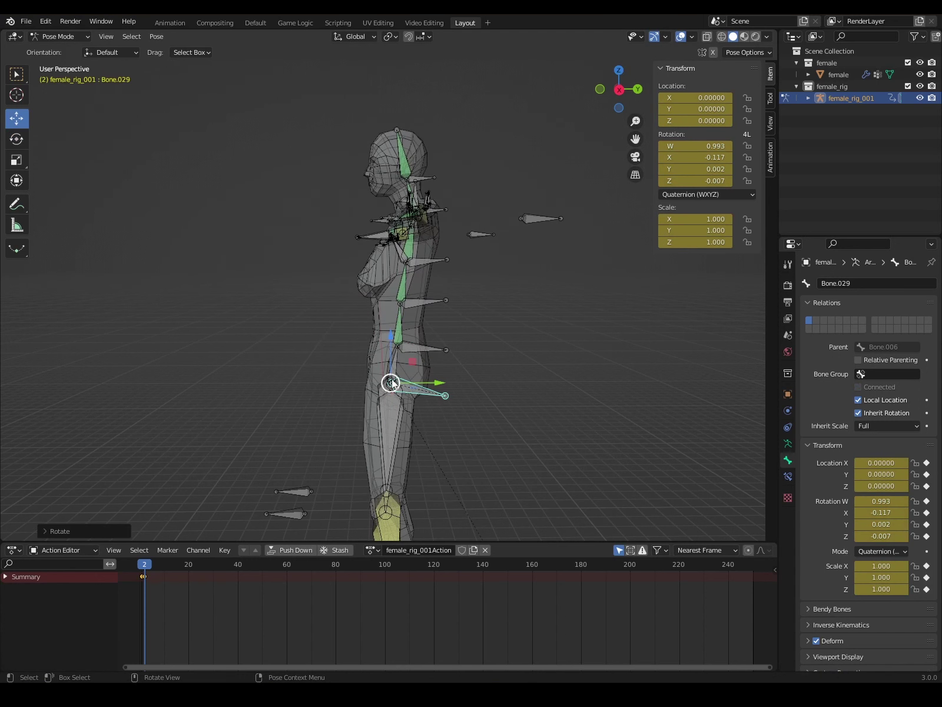
From the right side view, bend spine bone Bone.030 and the upper spine forward.
{"action": "left_click", "coordinate": [446, 302]}
{"action": "key", "text": "KP_3"}
{"action": "key", "text": "shift+space"}
{"action": "key", "text": "r"}
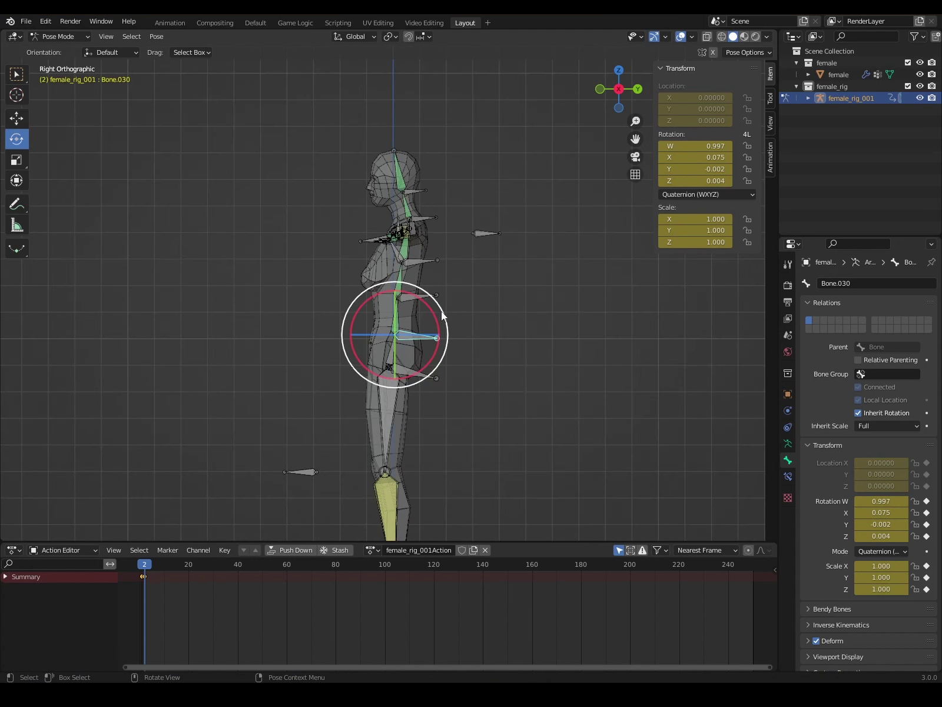
{"action": "mouse_move", "coordinate": [441, 311]}
{"action": "left_mouse_down"}
{"action": "mouse_move", "coordinate": [431, 276]}
{"action": "mouse_move", "coordinate": [466, 239]}
{"action": "left_mouse_up"}
{"action": "left_click", "coordinate": [431, 274]}
{"action": "scroll", "coordinate": [496, 273], "scroll_direction": "down", "scroll_amount": 2}
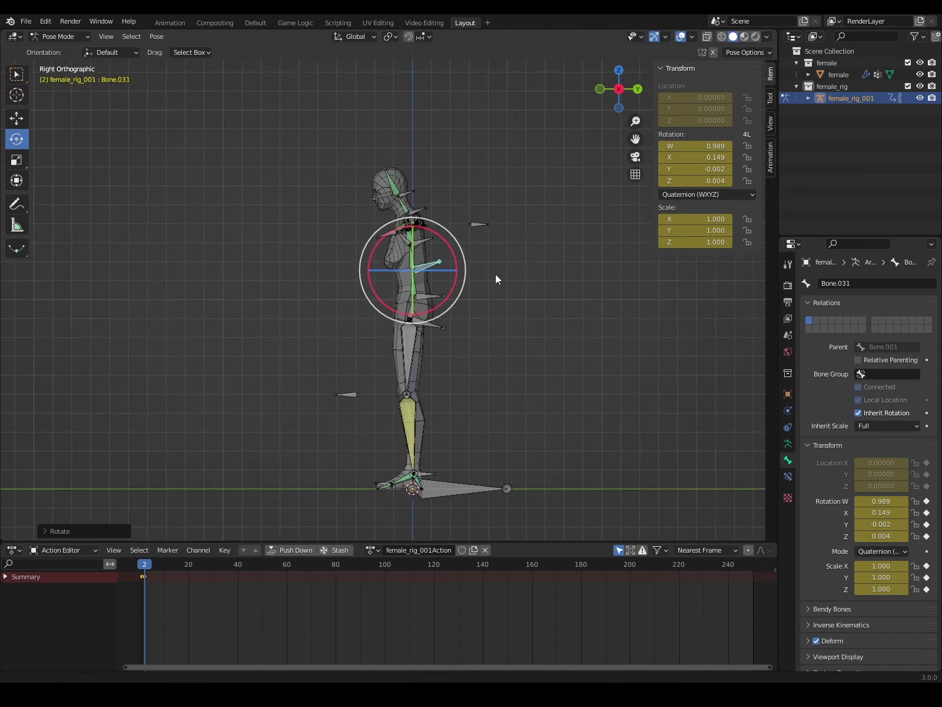
{"action": "middle_click_drag", "start_coordinate": [496, 273], "coordinate": [497, 259], "text": "shift"}
Move the left foot control forward and twist it.
{"action": "key", "text": "shift+space"}
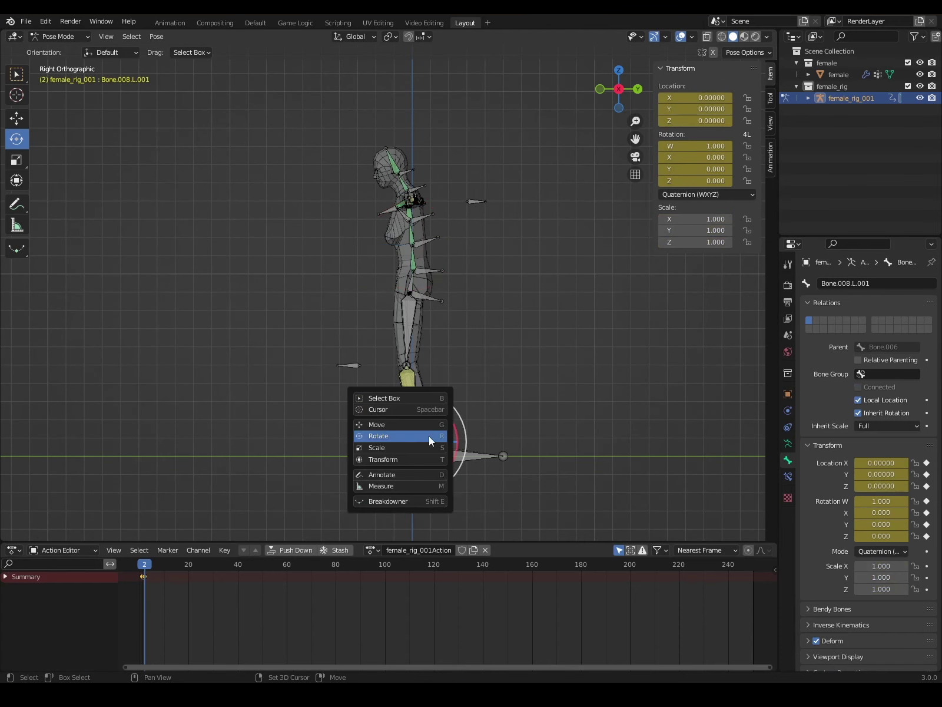
{"action": "left_click", "coordinate": [428, 420]}
{"action": "left_click_drag", "start_coordinate": [410, 400], "coordinate": [382, 401]}
{"action": "key", "text": "shift+space"}
{"action": "key", "text": "r"}
{"action": "middle_click_drag", "start_coordinate": [491, 372], "coordinate": [526, 329]}
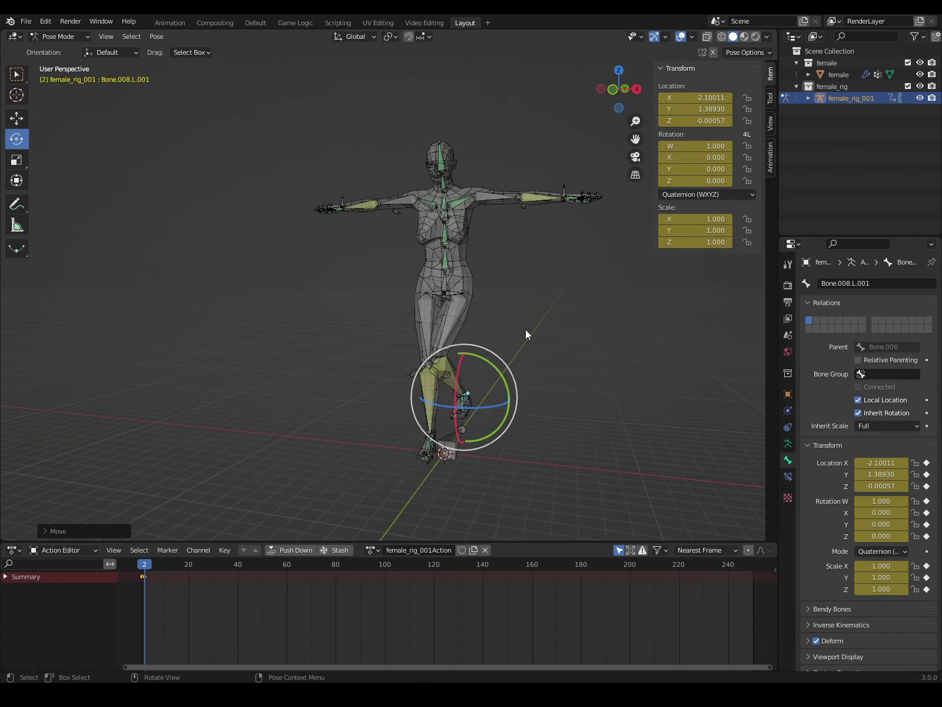
{"action": "left_click_drag", "start_coordinate": [465, 363], "coordinate": [516, 347]}
Raise the left knee control to bend the left leg.
{"action": "key", "text": "shift+space"}
{"action": "key", "text": "g"}
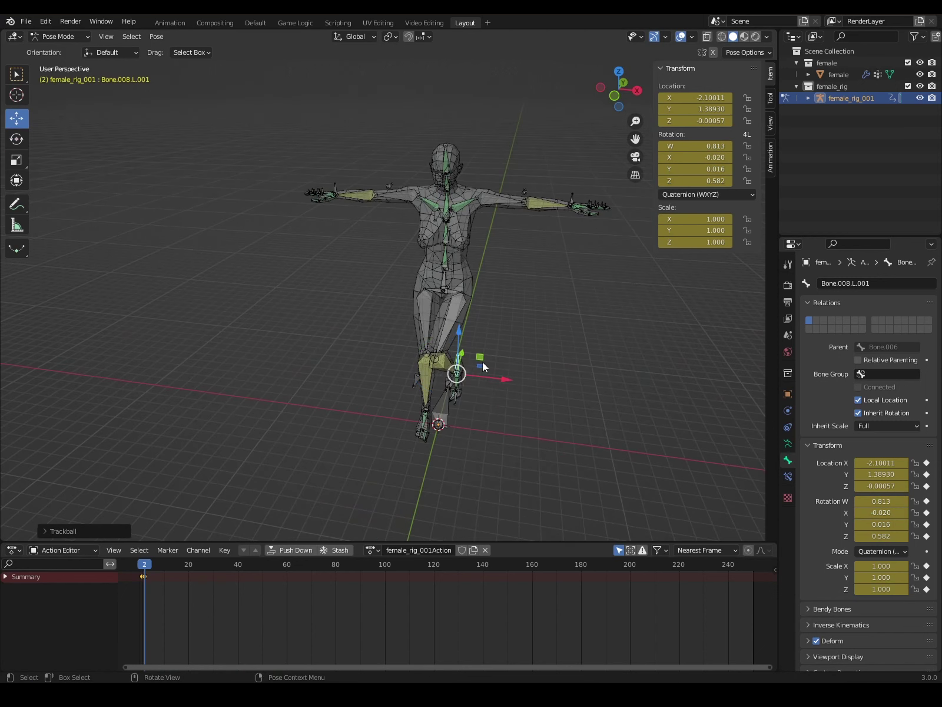
{"action": "left_click", "coordinate": [478, 380]}
{"action": "left_click_drag", "start_coordinate": [479, 380], "coordinate": [515, 389]}
{"action": "mouse_move", "coordinate": [515, 389]}
{"action": "middle_mouse_down"}
{"action": "mouse_move", "coordinate": [584, 274]}
{"action": "mouse_move", "coordinate": [530, 274]}
{"action": "mouse_move", "coordinate": [517, 312]}
{"action": "middle_mouse_up"}
{"action": "scroll", "coordinate": [422, 370], "scroll_direction": "up", "scroll_amount": 5}
{"action": "left_click", "coordinate": [422, 370]}
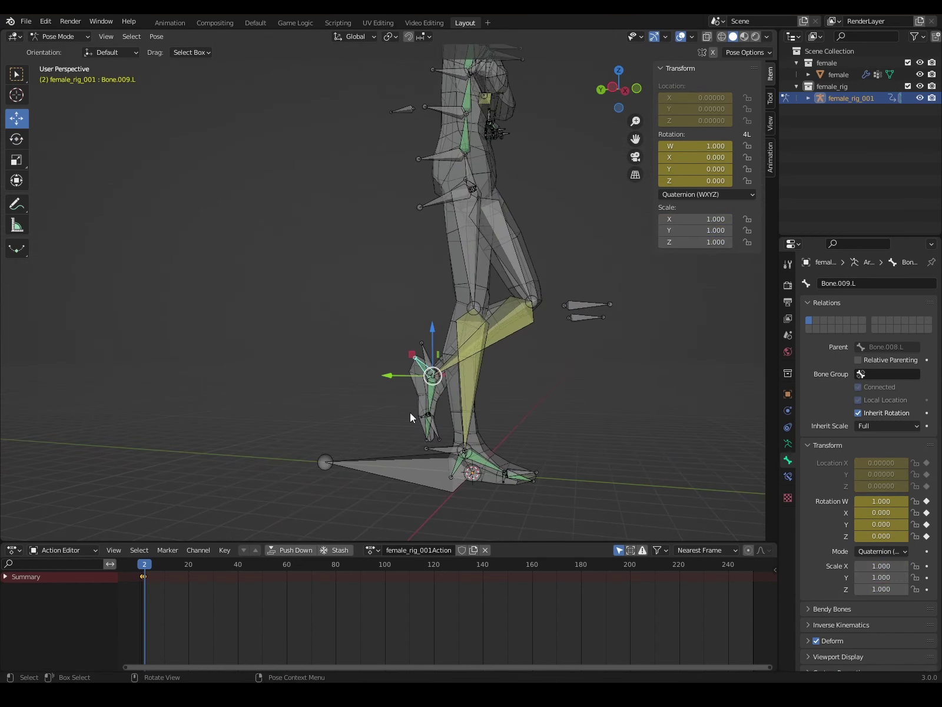
{"action": "mouse_move", "coordinate": [410, 412]}
{"action": "middle_mouse_down"}
{"action": "mouse_move", "coordinate": [552, 325]}
{"action": "mouse_move", "coordinate": [444, 319]}
{"action": "middle_mouse_up"}
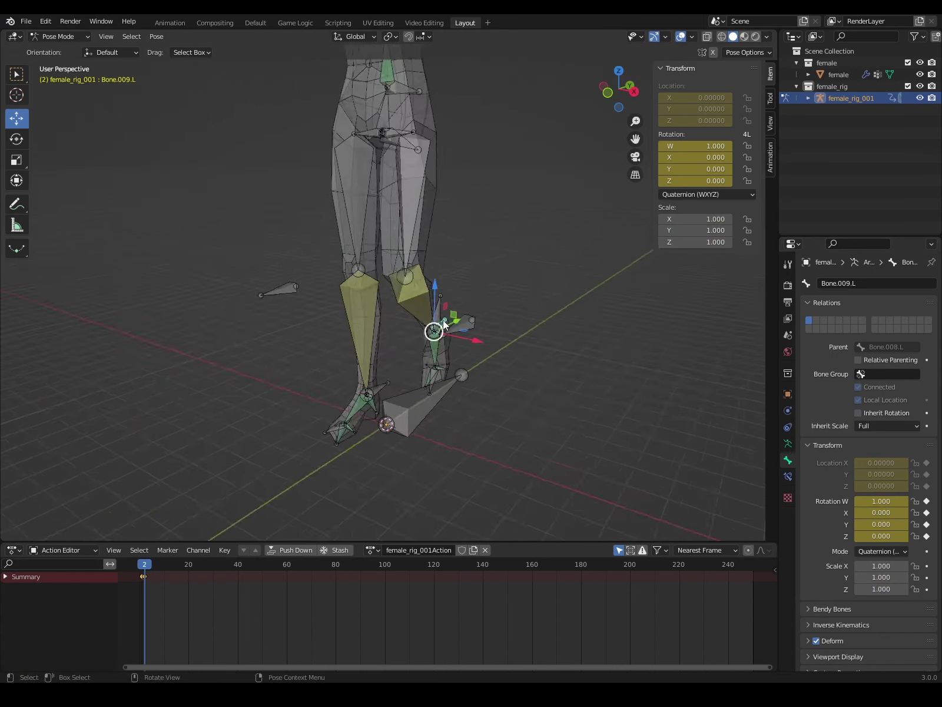
{"action": "scroll", "coordinate": [486, 316], "scroll_direction": "down", "scroll_amount": 5}
Raise the right knee so the right leg bends.
{"action": "left_click", "coordinate": [386, 358]}
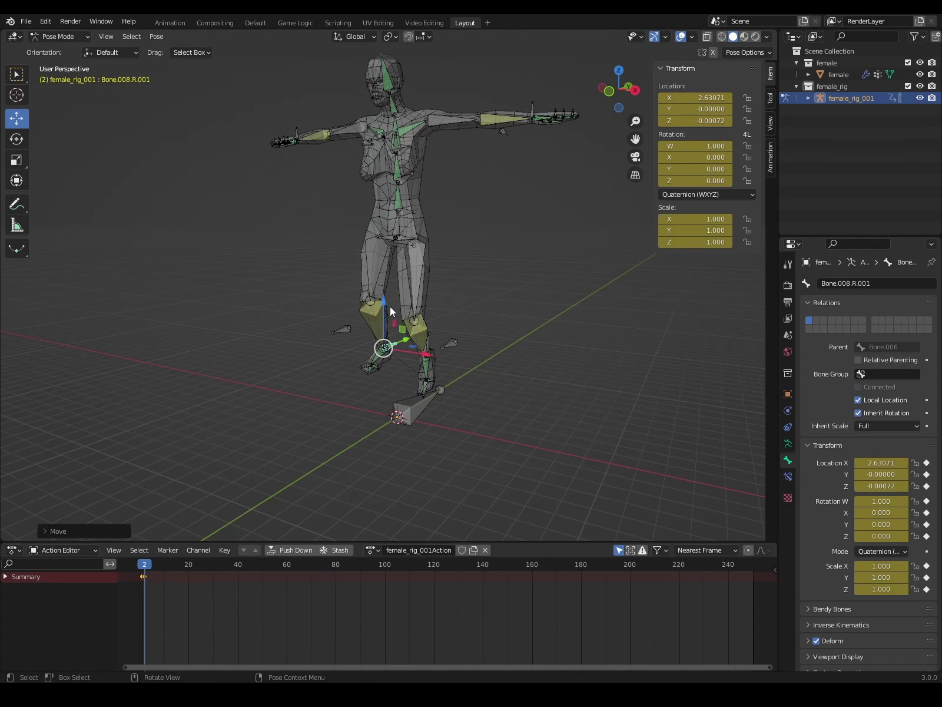
{"action": "scroll", "coordinate": [472, 305], "scroll_direction": "down", "scroll_amount": 3}
{"action": "key", "text": "g"}
{"action": "left_click", "coordinate": [470, 255]}
{"action": "scroll", "coordinate": [536, 202], "scroll_direction": "up", "scroll_amount": 3}
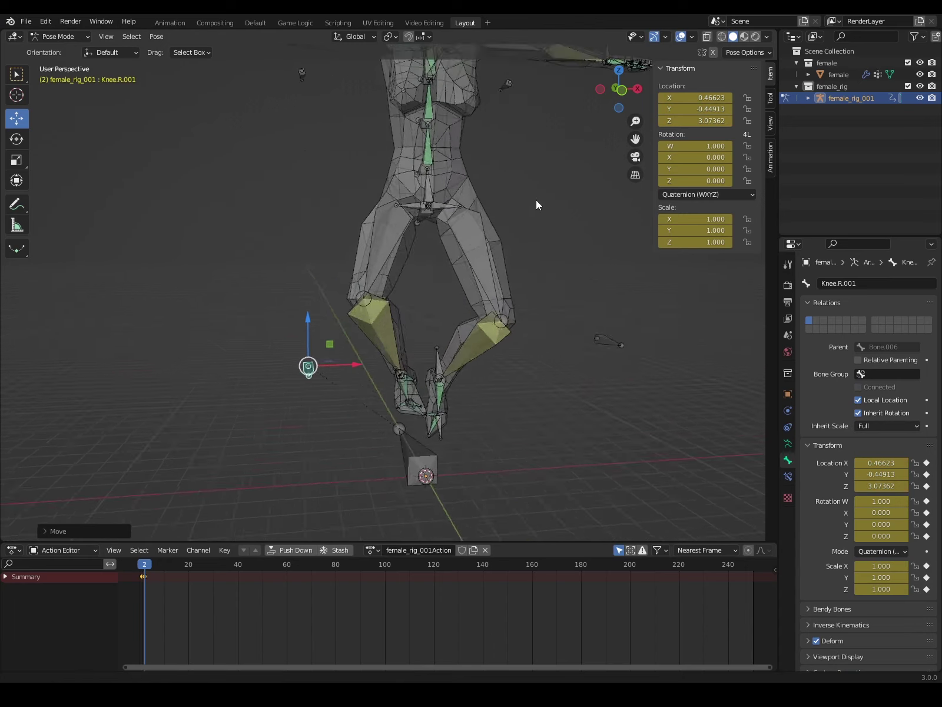
Rotate the right foot bone freely to angle it.
{"action": "mouse_move", "coordinate": [536, 204]}
{"action": "middle_mouse_down"}
{"action": "mouse_move", "coordinate": [510, 323]}
{"action": "mouse_move", "coordinate": [403, 373]}
{"action": "middle_mouse_up"}
{"action": "left_click", "coordinate": [403, 372]}
{"action": "key", "text": "shift+space"}
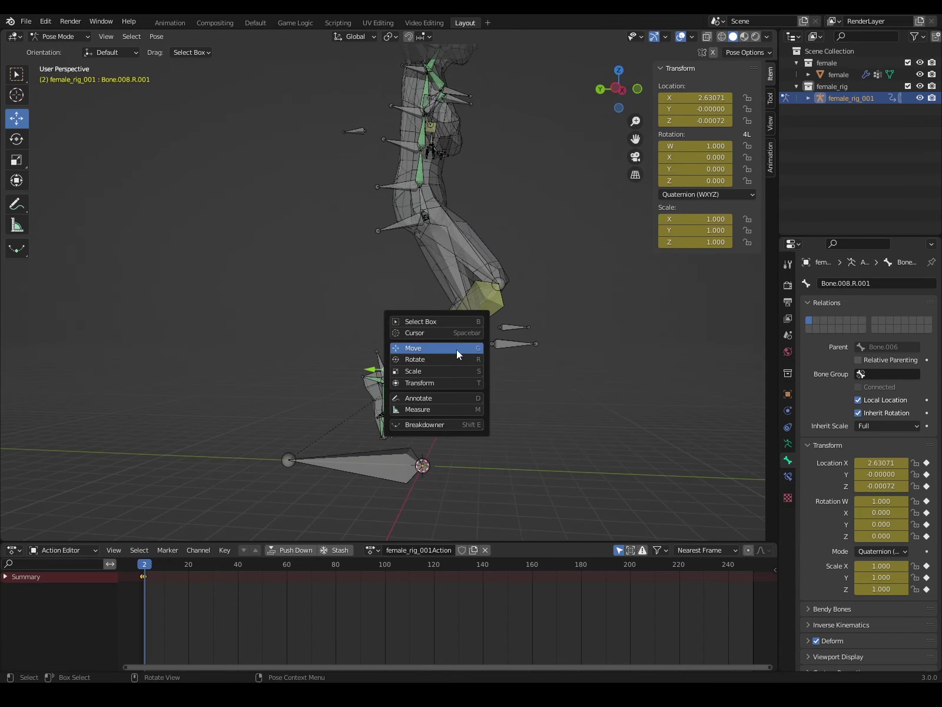
{"action": "left_click", "coordinate": [453, 358]}
{"action": "left_click_drag", "start_coordinate": [436, 353], "coordinate": [412, 377]}
{"action": "mouse_move", "coordinate": [412, 377]}
{"action": "middle_mouse_down"}
{"action": "mouse_move", "coordinate": [386, 345]}
{"action": "mouse_move", "coordinate": [422, 339]}
{"action": "middle_mouse_up"}
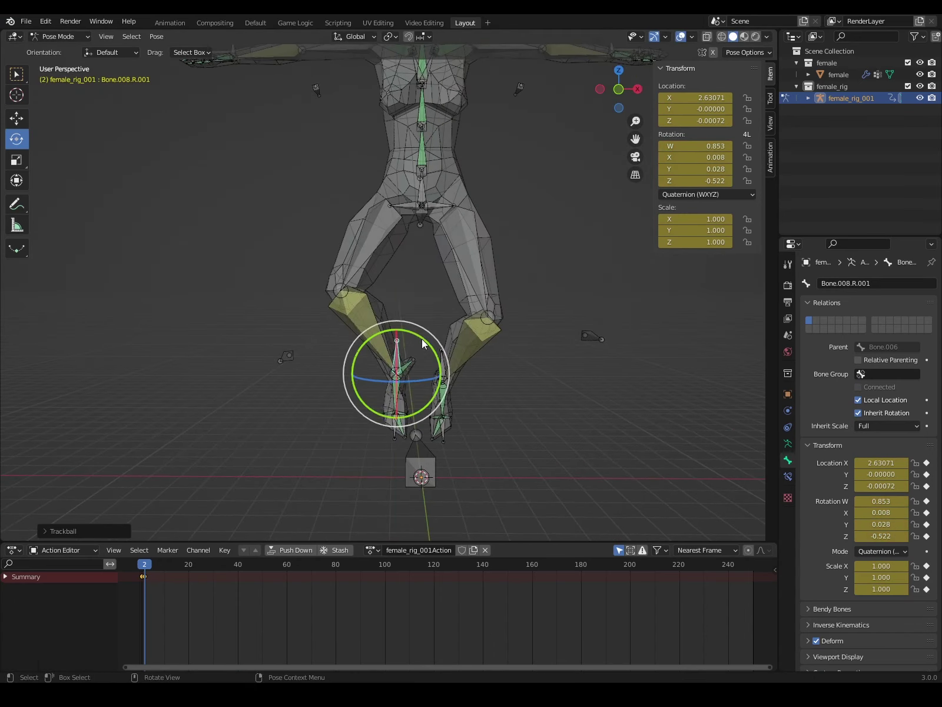
{"action": "mouse_move", "coordinate": [421, 338]}
{"action": "left_mouse_down"}
{"action": "mouse_move", "coordinate": [402, 321]}
{"action": "mouse_move", "coordinate": [433, 340]}
{"action": "left_mouse_up"}
{"action": "scroll", "coordinate": [433, 341], "scroll_direction": "up", "scroll_amount": 1}
Set transform orientation to Local and rotate the right foot around its local axes.
{"action": "left_click", "coordinate": [355, 37]}
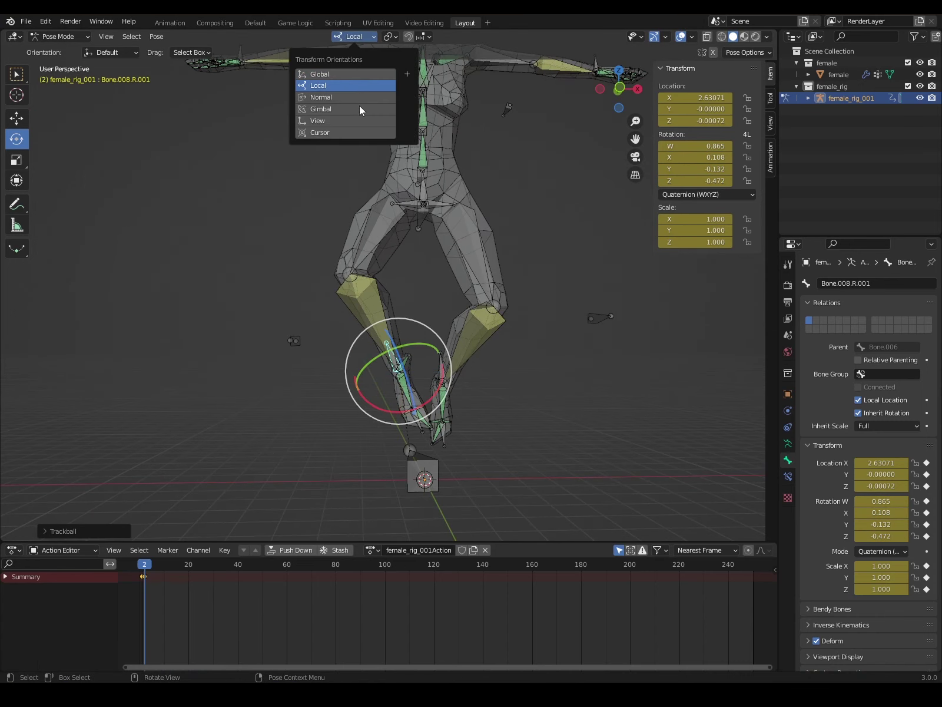
{"action": "left_click", "coordinate": [359, 84]}
{"action": "middle_click_drag", "start_coordinate": [377, 177], "coordinate": [412, 247]}
{"action": "left_click_drag", "start_coordinate": [401, 354], "coordinate": [498, 275]}
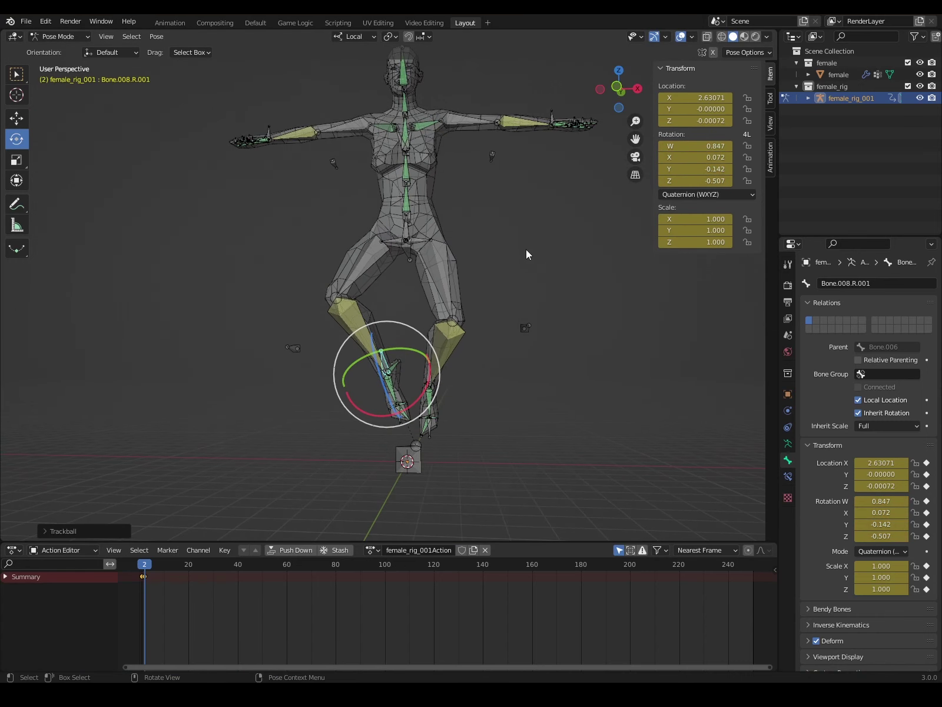
{"action": "scroll", "coordinate": [525, 250], "scroll_direction": "up", "scroll_amount": 3, "text": "shift"}
Slide the right foot back under the body along its local axis.
{"action": "key", "text": "shift+space"}
{"action": "key", "text": "g"}
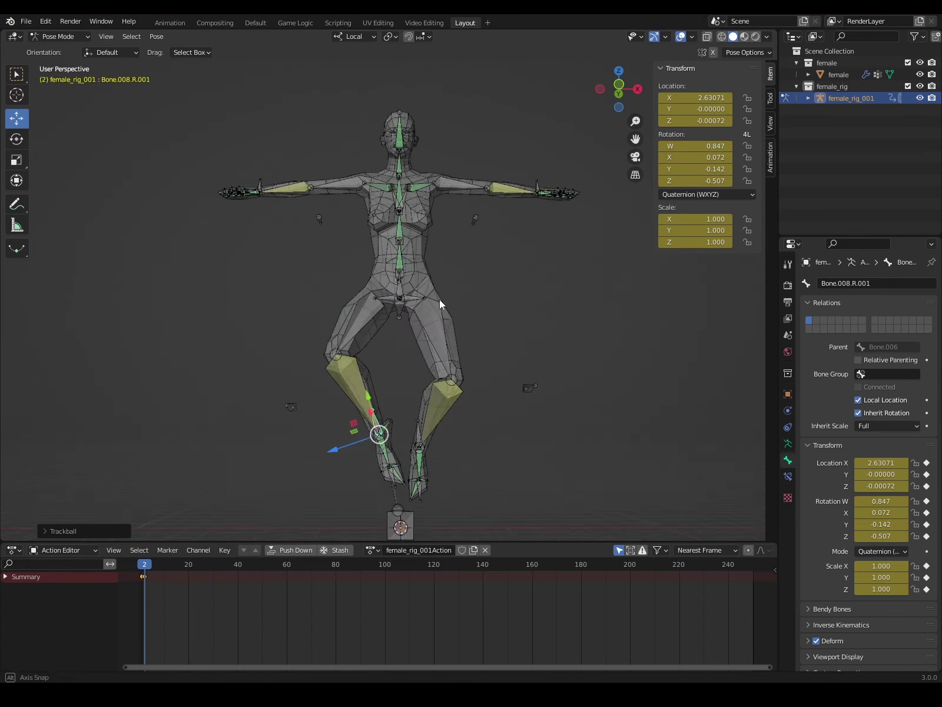
{"action": "left_click_drag", "start_coordinate": [378, 431], "coordinate": [368, 360]}
{"action": "middle_click_drag", "start_coordinate": [440, 300], "coordinate": [494, 347]}
{"action": "left_click_drag", "start_coordinate": [378, 389], "coordinate": [426, 389]}
{"action": "left_click", "coordinate": [426, 389]}
{"action": "middle_click_drag", "start_coordinate": [426, 389], "coordinate": [520, 332]}
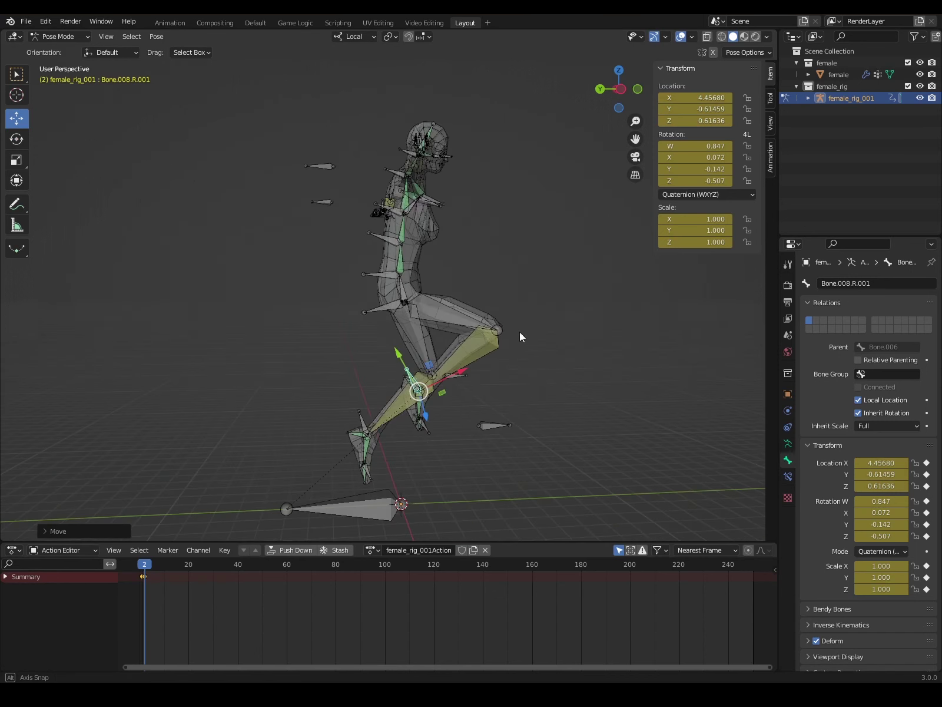
Move the right knee control outward and higher.
{"action": "key", "text": "ctrl+KP_3"}
{"action": "left_click", "coordinate": [470, 393]}
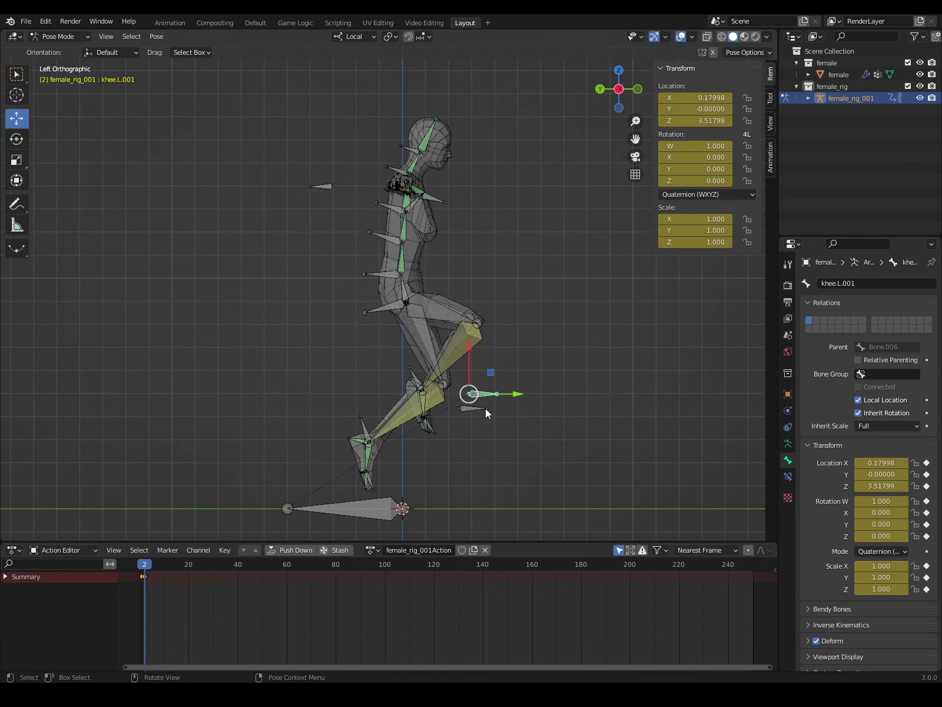
{"action": "left_click", "coordinate": [485, 408]}
{"action": "left_click_drag", "start_coordinate": [484, 409], "coordinate": [589, 406]}
{"action": "mouse_move", "coordinate": [589, 406]}
{"action": "middle_mouse_down"}
{"action": "mouse_move", "coordinate": [595, 272]}
{"action": "mouse_move", "coordinate": [413, 338]}
{"action": "middle_mouse_up"}
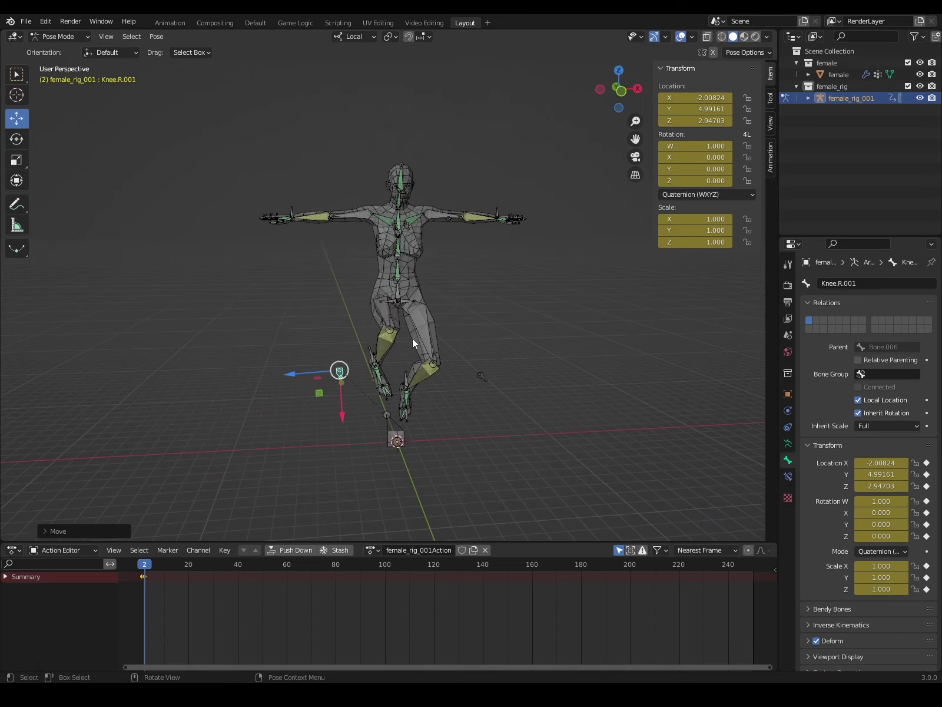
{"action": "left_click_drag", "start_coordinate": [413, 338], "coordinate": [543, 216]}
{"action": "mouse_move", "coordinate": [542, 216]}
{"action": "middle_mouse_down"}
{"action": "mouse_move", "coordinate": [465, 266]}
{"action": "mouse_move", "coordinate": [591, 251]}
{"action": "middle_mouse_up"}
{"action": "key", "text": "KP_1"}
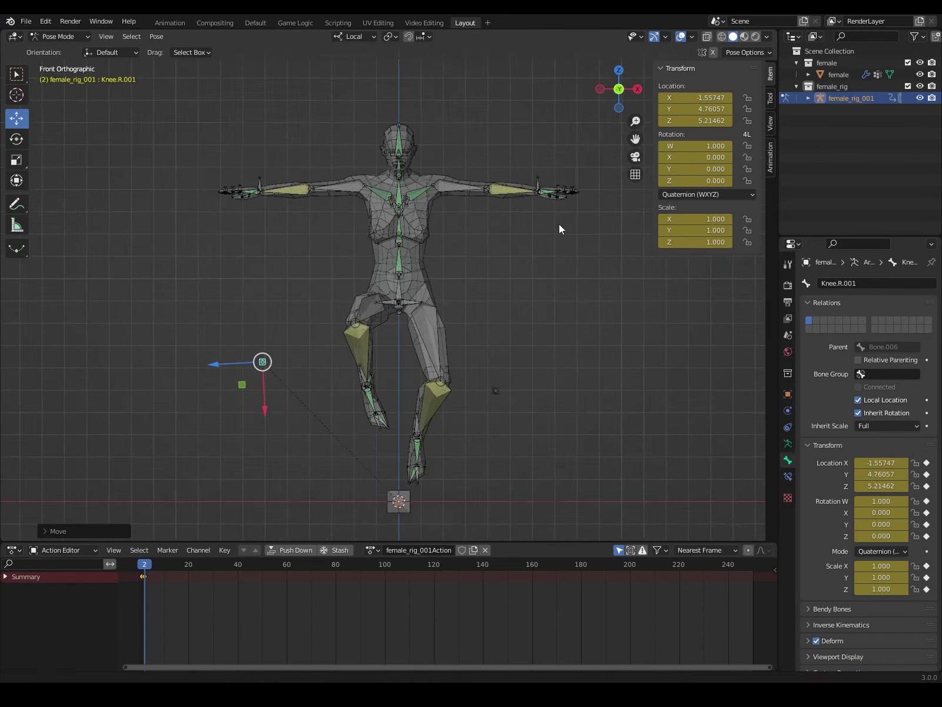
In front view, rotate the left foot bone and move it into position.
{"action": "left_click", "coordinate": [420, 429]}
{"action": "key", "text": "shift+space"}
{"action": "left_click", "coordinate": [435, 453]}
{"action": "mouse_move", "coordinate": [468, 425]}
{"action": "left_mouse_down"}
{"action": "mouse_move", "coordinate": [467, 439]}
{"action": "mouse_move", "coordinate": [401, 463]}
{"action": "left_mouse_up"}
{"action": "key", "text": "shift+space"}
{"action": "left_click", "coordinate": [412, 427]}
{"action": "mouse_move", "coordinate": [400, 463]}
{"action": "middle_mouse_down"}
{"action": "mouse_move", "coordinate": [531, 281]}
{"action": "mouse_move", "coordinate": [608, 282]}
{"action": "mouse_move", "coordinate": [484, 335]}
{"action": "middle_mouse_up"}
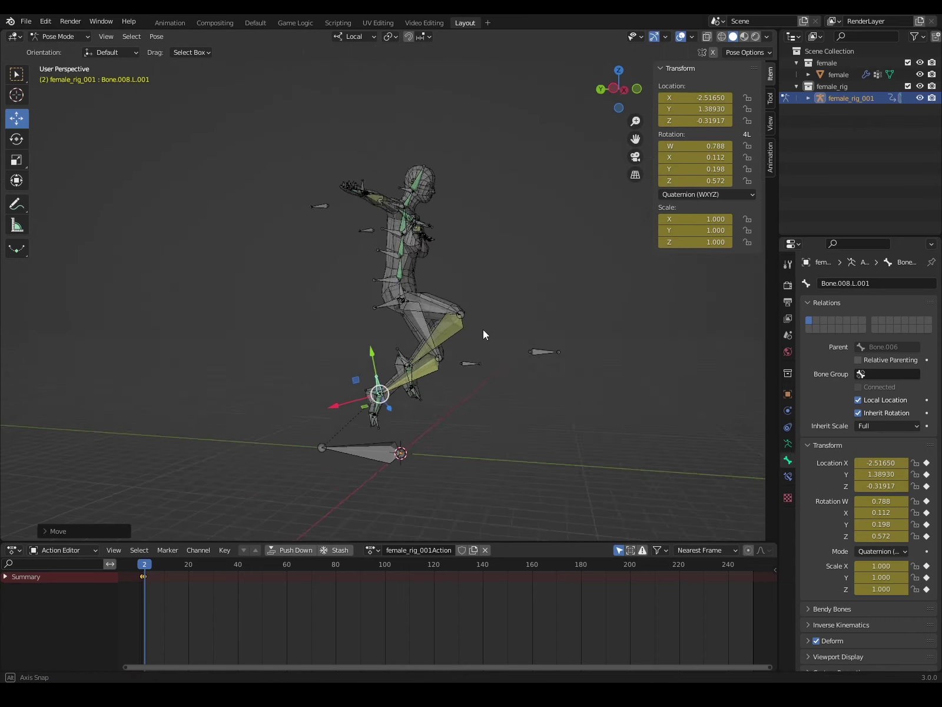
From the left side, slide the left foot back under the body and angle it.
{"action": "key", "text": "ctrl+KP_3"}
{"action": "scroll", "coordinate": [536, 276], "scroll_direction": "up", "scroll_amount": 2}
{"action": "mouse_move", "coordinate": [370, 406]}
{"action": "left_mouse_down"}
{"action": "mouse_move", "coordinate": [395, 399]}
{"action": "mouse_move", "coordinate": [400, 414]}
{"action": "mouse_move", "coordinate": [435, 413]}
{"action": "left_mouse_up"}
{"action": "key", "text": "shift+space"}
{"action": "left_click", "coordinate": [401, 427]}
{"action": "mouse_move", "coordinate": [435, 412]}
{"action": "middle_mouse_down"}
{"action": "mouse_move", "coordinate": [611, 297]}
{"action": "mouse_move", "coordinate": [532, 305]}
{"action": "mouse_move", "coordinate": [537, 328]}
{"action": "middle_mouse_up"}
{"action": "scroll", "coordinate": [477, 235], "scroll_direction": "up", "scroll_amount": 2}
{"action": "left_click", "coordinate": [438, 308]}
Bend the first spine bone forward and tilt the head forward and sideways.
{"action": "mouse_move", "coordinate": [438, 308]}
{"action": "left_mouse_down"}
{"action": "mouse_move", "coordinate": [441, 263]}
{"action": "mouse_move", "coordinate": [455, 245]}
{"action": "left_mouse_up"}
{"action": "left_click", "coordinate": [441, 263]}
{"action": "middle_click_drag", "start_coordinate": [469, 243], "coordinate": [564, 235]}
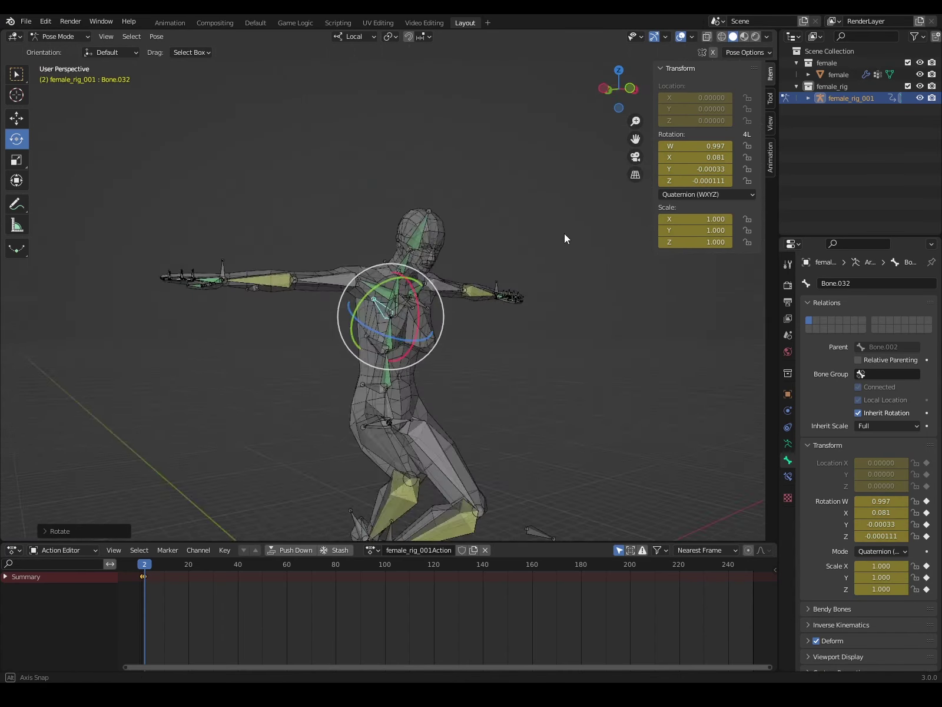
{"action": "left_click", "coordinate": [406, 259]}
{"action": "middle_click_drag", "start_coordinate": [406, 259], "coordinate": [484, 252]}
{"action": "left_click_drag", "start_coordinate": [446, 251], "coordinate": [455, 240]}
{"action": "middle_click_drag", "start_coordinate": [455, 240], "coordinate": [485, 198], "text": "alt"}
{"action": "left_click_drag", "start_coordinate": [440, 212], "coordinate": [443, 201]}
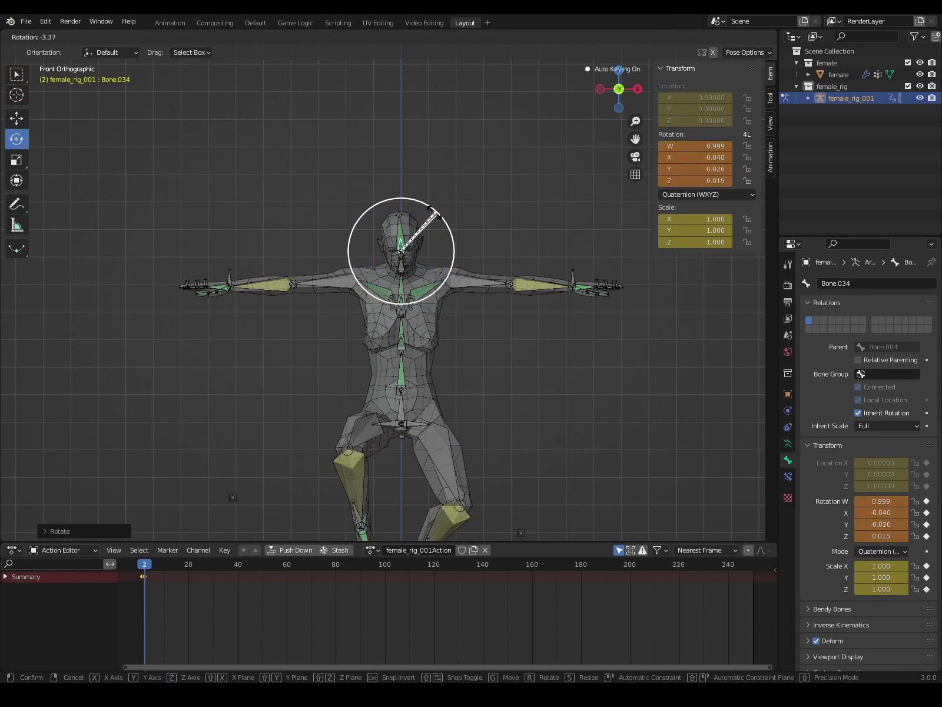
{"action": "scroll", "coordinate": [510, 229], "scroll_direction": "down", "scroll_amount": 2, "text": "shift"}
{"action": "scroll", "coordinate": [457, 267], "scroll_direction": "up", "scroll_amount": 1}
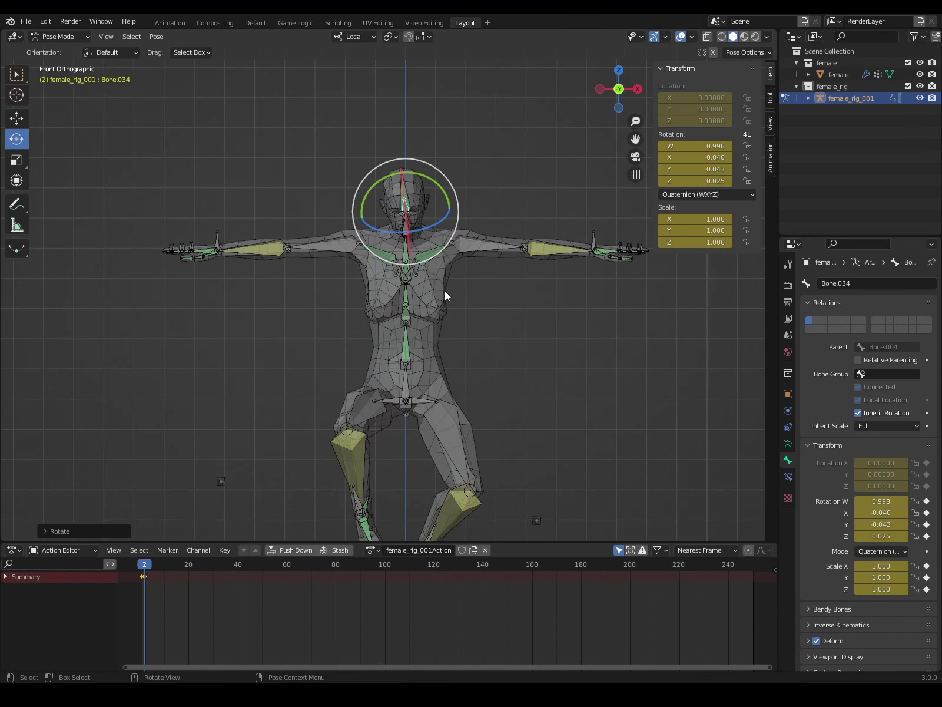
{"action": "scroll", "coordinate": [445, 290], "scroll_direction": "down", "scroll_amount": 3}
Move the left arm control bone back along the arm into place.
{"action": "mouse_move", "coordinate": [573, 232]}
{"action": "middle_mouse_down"}
{"action": "mouse_move", "coordinate": [478, 260]}
{"action": "mouse_move", "coordinate": [524, 234]}
{"action": "middle_mouse_up"}
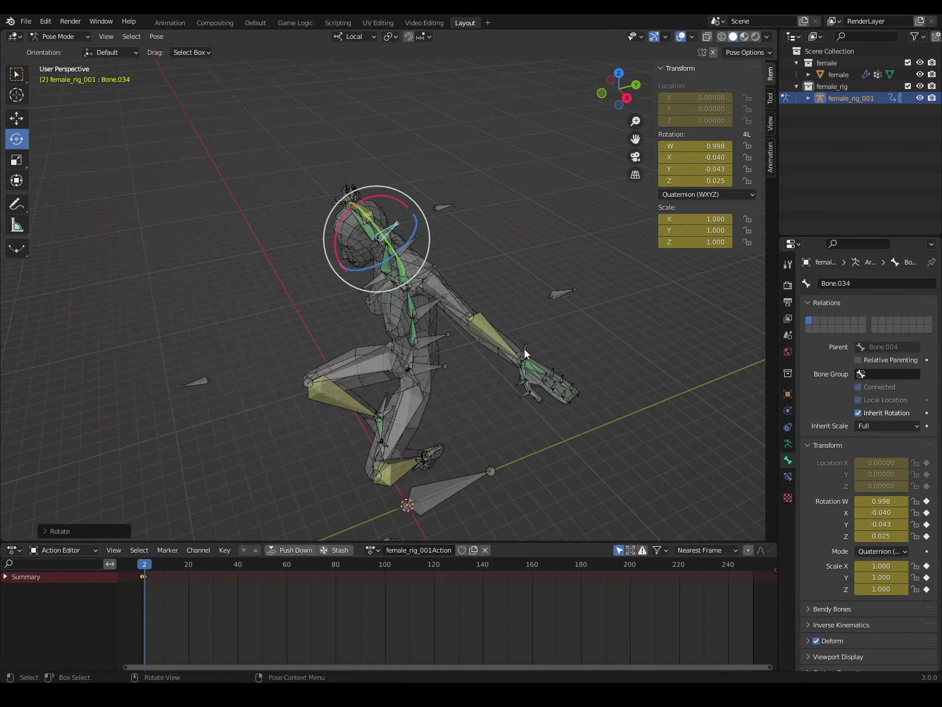
{"action": "middle_click_drag", "start_coordinate": [525, 353], "coordinate": [583, 250]}
{"action": "left_click", "coordinate": [583, 251]}
{"action": "key", "text": "shift+space"}
{"action": "left_click_drag", "start_coordinate": [591, 234], "coordinate": [577, 199]}
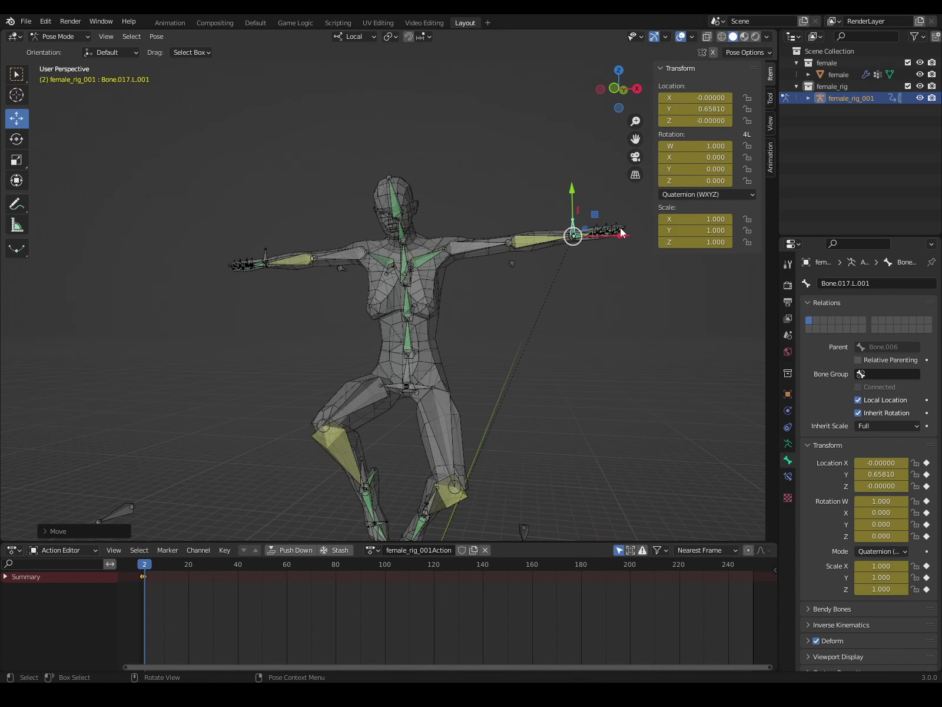
{"action": "middle_click_drag", "start_coordinate": [620, 228], "coordinate": [613, 224]}
{"action": "left_click_drag", "start_coordinate": [616, 231], "coordinate": [617, 225]}
{"action": "mouse_move", "coordinate": [566, 201]}
{"action": "left_mouse_down"}
{"action": "mouse_move", "coordinate": [571, 183]}
{"action": "mouse_move", "coordinate": [607, 187]}
{"action": "mouse_move", "coordinate": [589, 194]}
{"action": "left_mouse_up"}
{"action": "middle_click_drag", "start_coordinate": [589, 195], "coordinate": [534, 257]}
{"action": "scroll", "coordinate": [535, 258], "scroll_direction": "up", "scroll_amount": 3}
{"action": "mouse_move", "coordinate": [584, 200]}
{"action": "middle_mouse_down"}
{"action": "mouse_move", "coordinate": [507, 202]}
{"action": "mouse_move", "coordinate": [570, 182]}
{"action": "mouse_move", "coordinate": [516, 265]}
{"action": "mouse_move", "coordinate": [567, 213]}
{"action": "mouse_move", "coordinate": [554, 257]}
{"action": "middle_mouse_up"}
Rotate the left hand bone into position.
{"action": "left_click", "coordinate": [516, 266]}
{"action": "key", "text": "shift+space"}
{"action": "key", "text": "r"}
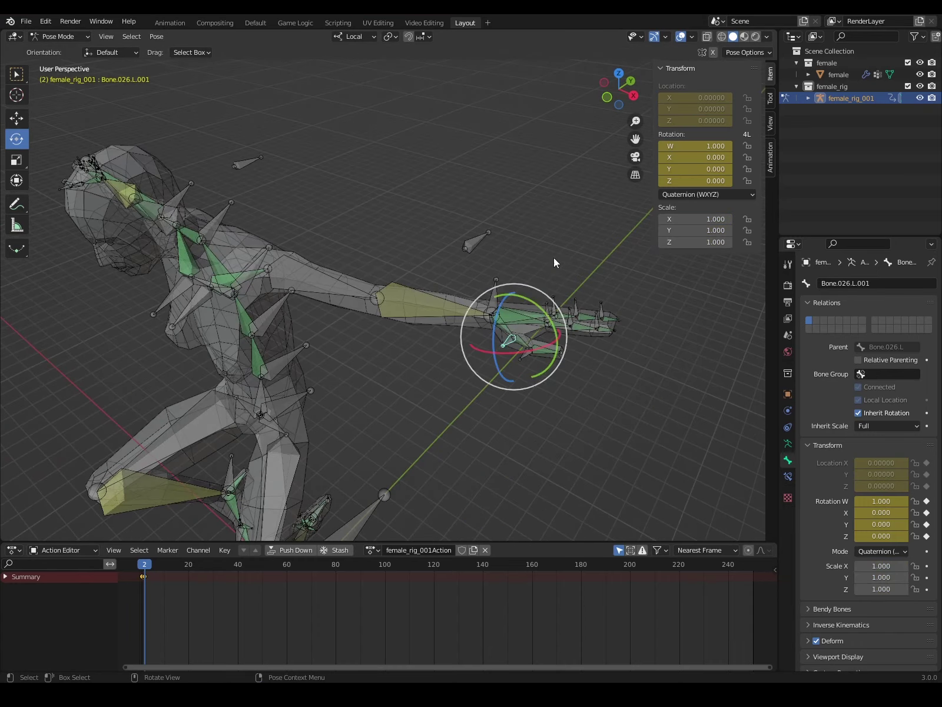
{"action": "key", "text": "r"}
{"action": "key", "text": "r"}
{"action": "left_click", "coordinate": [536, 312]}
{"action": "left_click_drag", "start_coordinate": [536, 312], "coordinate": [540, 307]}
{"action": "mouse_move", "coordinate": [541, 307]}
{"action": "middle_mouse_down"}
{"action": "mouse_move", "coordinate": [579, 212]}
{"action": "mouse_move", "coordinate": [550, 195]}
{"action": "mouse_move", "coordinate": [404, 298]}
{"action": "mouse_move", "coordinate": [509, 285]}
{"action": "middle_mouse_up"}
Curl the left finger bones.
{"action": "left_click", "coordinate": [510, 284]}
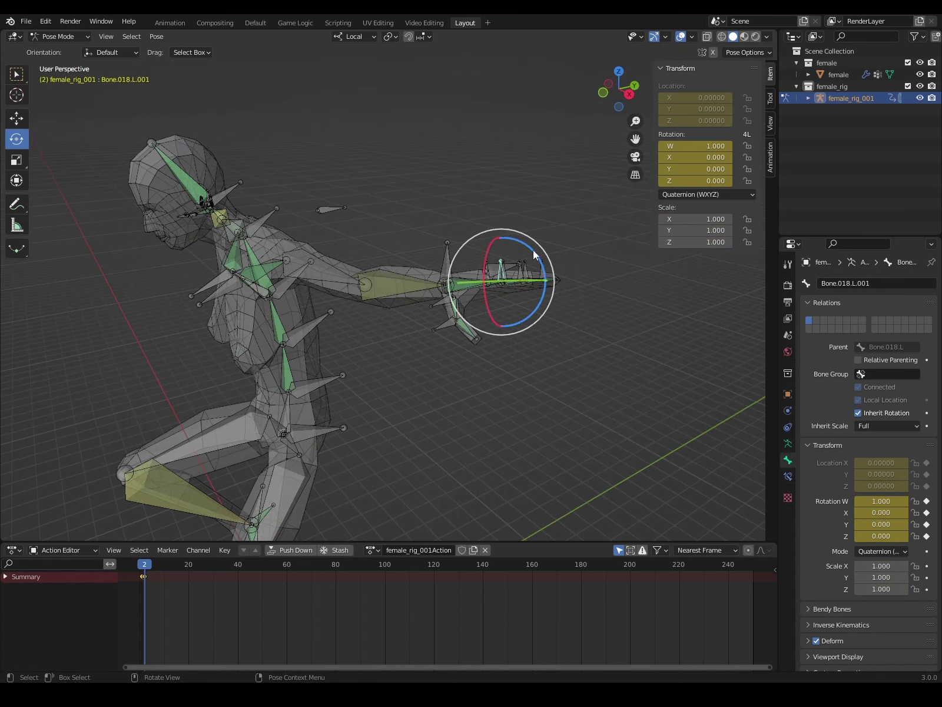
{"action": "left_click_drag", "start_coordinate": [533, 250], "coordinate": [560, 236]}
{"action": "mouse_move", "coordinate": [559, 237]}
{"action": "middle_mouse_down"}
{"action": "mouse_move", "coordinate": [611, 187]}
{"action": "mouse_move", "coordinate": [553, 213]}
{"action": "mouse_move", "coordinate": [586, 207]}
{"action": "mouse_move", "coordinate": [559, 279]}
{"action": "mouse_move", "coordinate": [547, 224]}
{"action": "mouse_move", "coordinate": [552, 196]}
{"action": "middle_mouse_up"}
{"action": "left_click", "coordinate": [547, 224]}
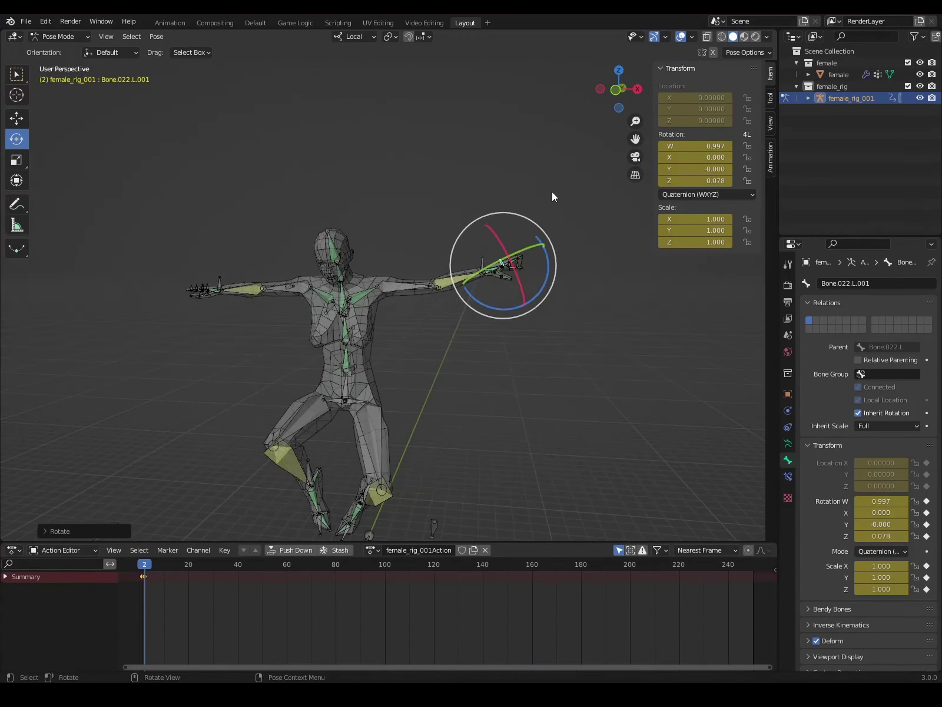
Move the left elbow control into place.
{"action": "left_click", "coordinate": [472, 268]}
{"action": "middle_click_drag", "start_coordinate": [471, 268], "coordinate": [510, 245]}
{"action": "key", "text": "shift+space"}
{"action": "key", "text": "g"}
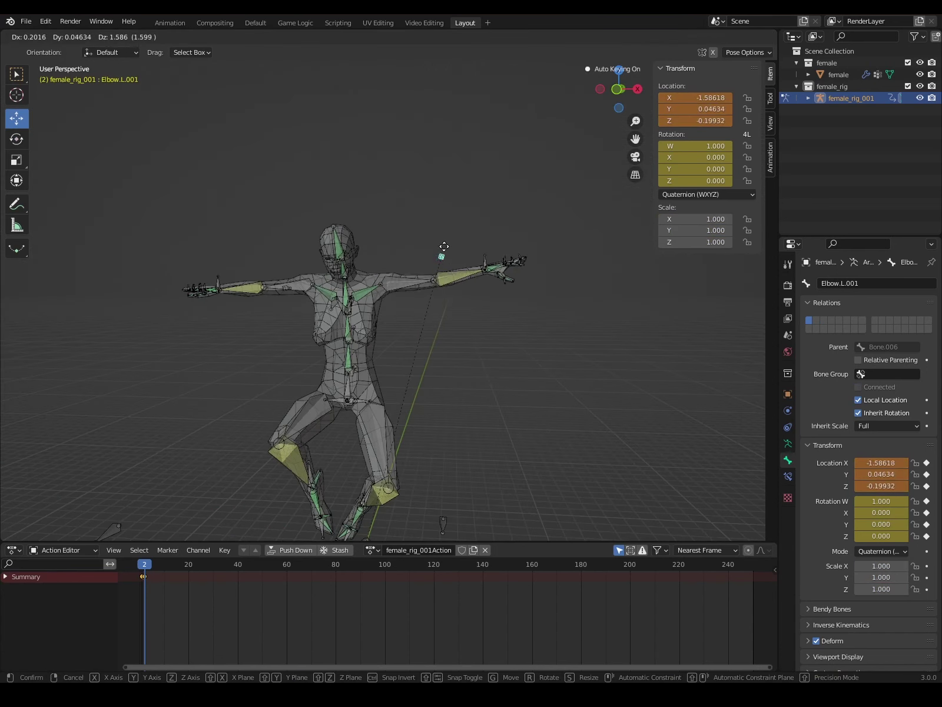
{"action": "left_click_drag", "start_coordinate": [441, 296], "coordinate": [438, 237]}
{"action": "mouse_move", "coordinate": [357, 301]}
{"action": "middle_mouse_down"}
{"action": "mouse_move", "coordinate": [320, 322]}
{"action": "mouse_move", "coordinate": [452, 227]}
{"action": "middle_mouse_up"}
Rotate the left chest bone.
{"action": "left_click", "coordinate": [320, 323]}
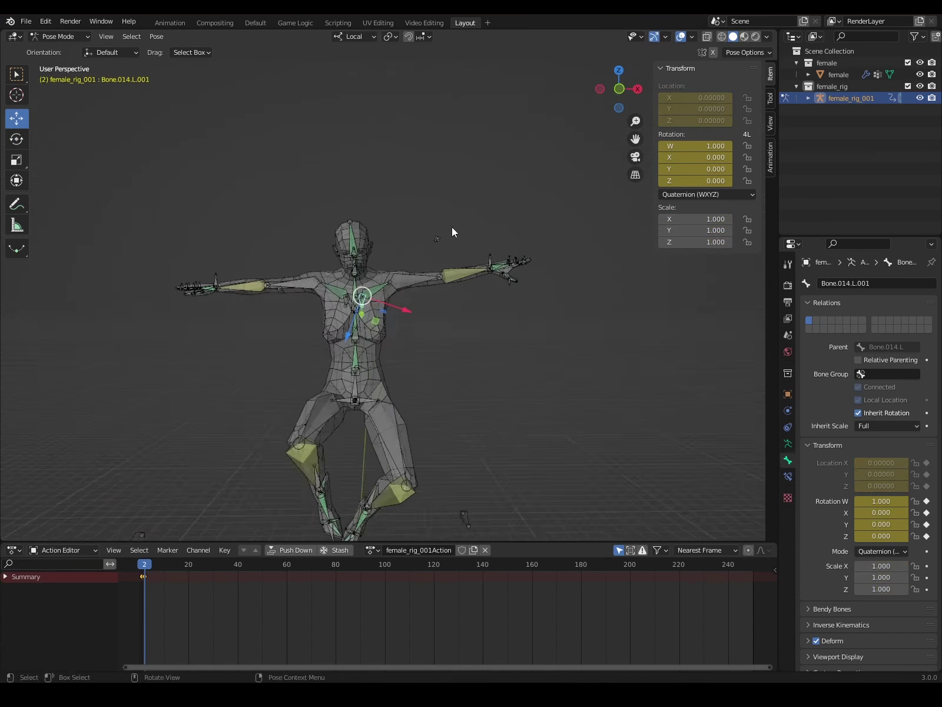
{"action": "key", "text": "shift+space"}
{"action": "left_click", "coordinate": [414, 261]}
{"action": "left_click_drag", "start_coordinate": [400, 268], "coordinate": [525, 187]}
{"action": "mouse_move", "coordinate": [526, 186]}
{"action": "middle_mouse_down"}
{"action": "mouse_move", "coordinate": [494, 258]}
{"action": "mouse_move", "coordinate": [337, 262]}
{"action": "middle_mouse_up"}
Move the right arm control bone back along the arm.
{"action": "left_click", "coordinate": [337, 263]}
{"action": "key", "text": "shift+space"}
{"action": "left_click", "coordinate": [313, 231]}
{"action": "left_click_drag", "start_coordinate": [281, 241], "coordinate": [299, 196]}
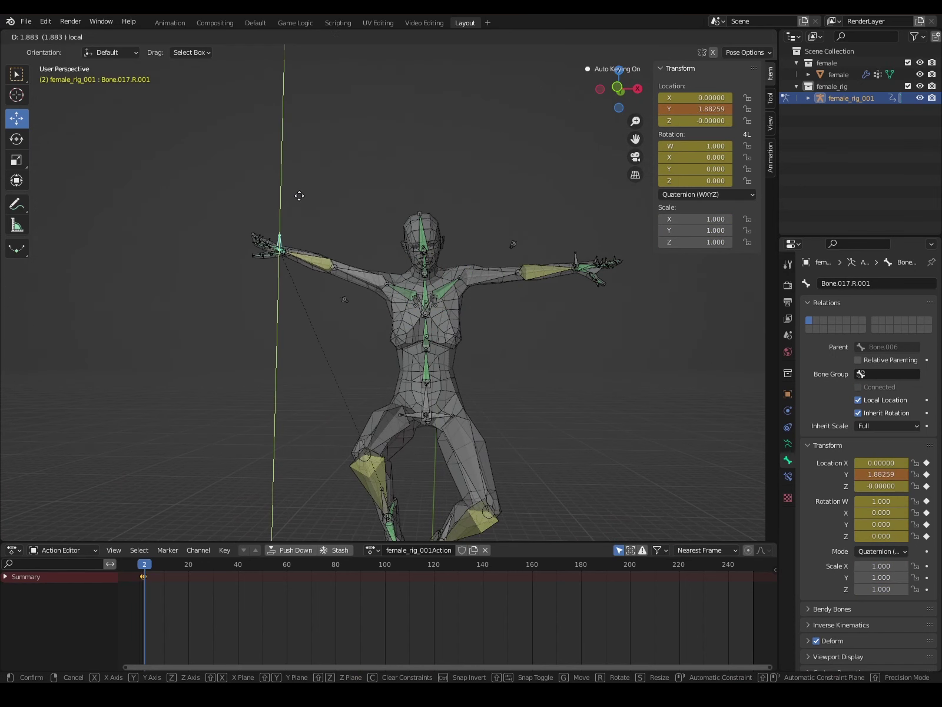
{"action": "middle_click_drag", "start_coordinate": [300, 196], "coordinate": [515, 237]}
{"action": "left_click_drag", "start_coordinate": [301, 223], "coordinate": [296, 229]}
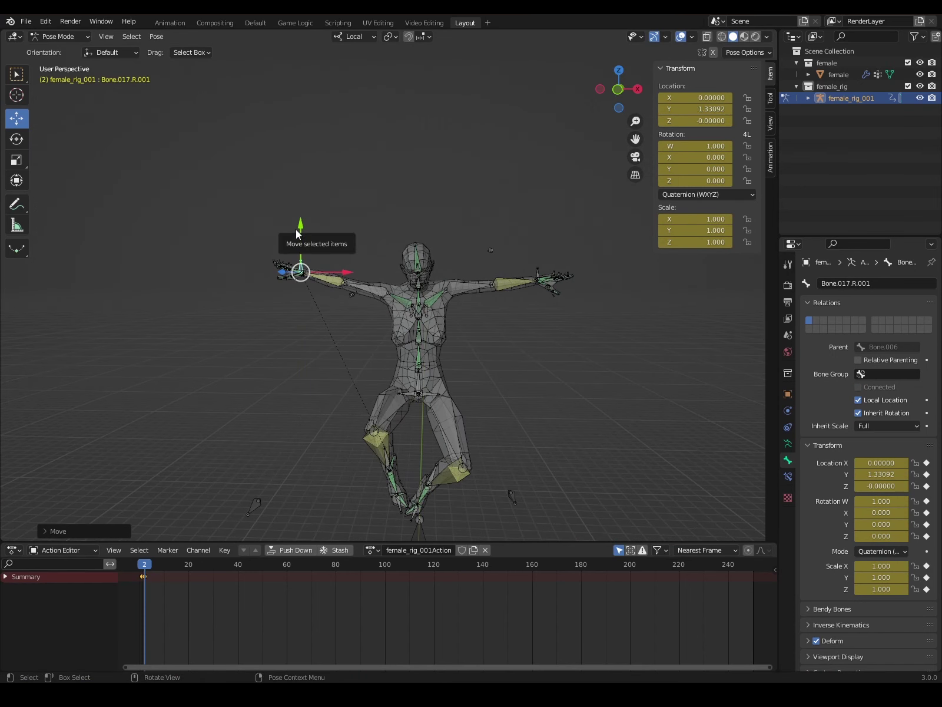
{"action": "middle_click_drag", "start_coordinate": [296, 229], "coordinate": [579, 235]}
{"action": "scroll", "coordinate": [580, 235], "scroll_direction": "up", "scroll_amount": 3}
Rotate the right arm bone into position.
{"action": "key", "text": "shift+space"}
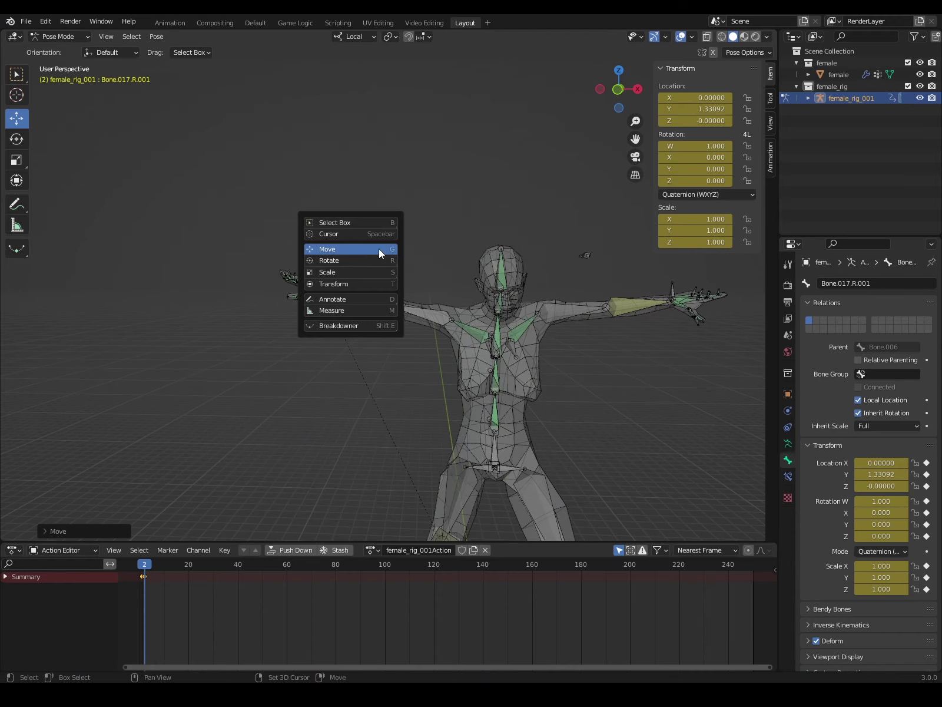
{"action": "left_click", "coordinate": [364, 261]}
{"action": "left_click_drag", "start_coordinate": [365, 255], "coordinate": [383, 217]}
{"action": "mouse_move", "coordinate": [382, 222]}
{"action": "middle_mouse_down"}
{"action": "mouse_move", "coordinate": [512, 208]}
{"action": "mouse_move", "coordinate": [525, 177]}
{"action": "mouse_move", "coordinate": [499, 179]}
{"action": "mouse_move", "coordinate": [456, 356]}
{"action": "mouse_move", "coordinate": [623, 260]}
{"action": "middle_mouse_up"}
Rotate the right hand bone.
{"action": "left_click", "coordinate": [458, 353]}
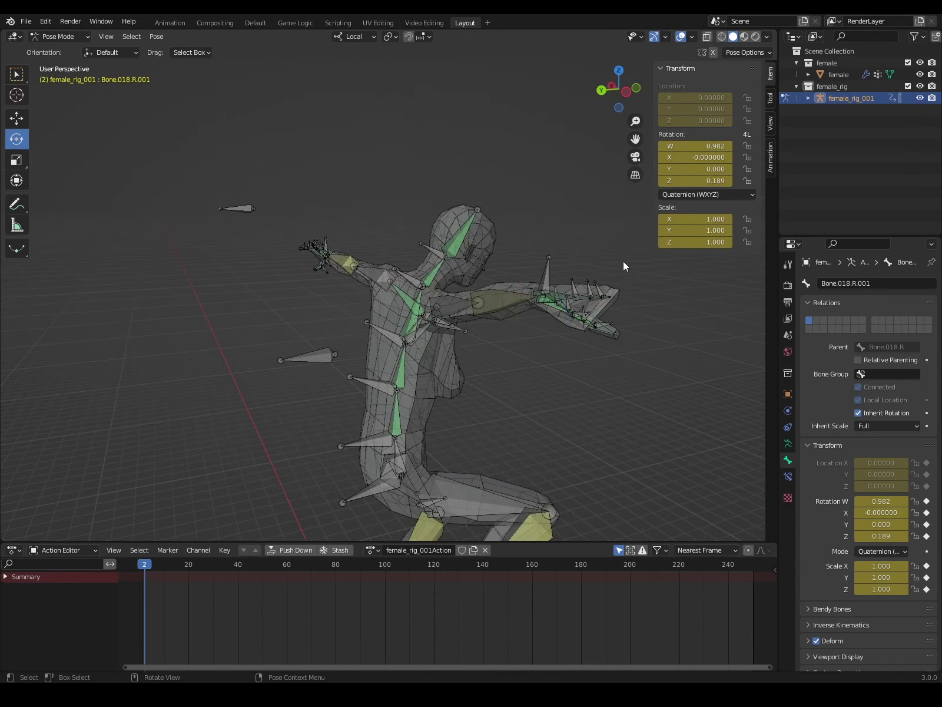
{"action": "left_click", "coordinate": [629, 270]}
{"action": "left_click_drag", "start_coordinate": [646, 279], "coordinate": [656, 289]}
{"action": "key", "text": "r"}
{"action": "key", "text": "Escape"}
{"action": "middle_click_drag", "start_coordinate": [656, 289], "coordinate": [581, 268]}
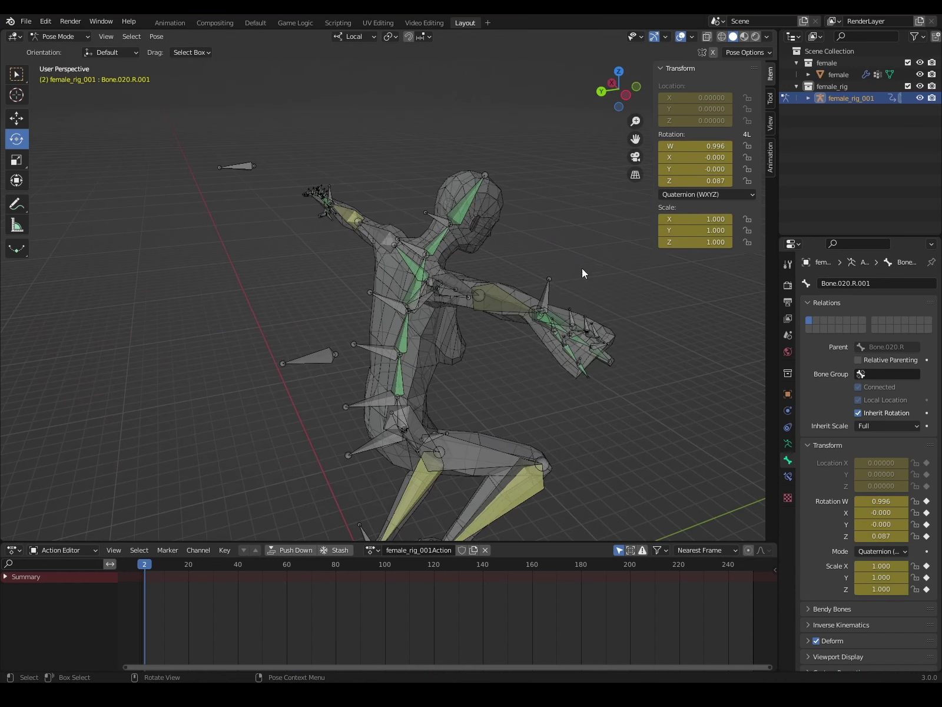
Curl the right finger bones, disabling rotation inheritance on the fingertip bone.
{"action": "left_click", "coordinate": [559, 321]}
{"action": "key", "text": "r"}
{"action": "key", "text": "r"}
{"action": "middle_click_drag", "start_coordinate": [630, 292], "coordinate": [215, 279]}
{"action": "left_click_drag", "start_coordinate": [214, 278], "coordinate": [229, 274]}
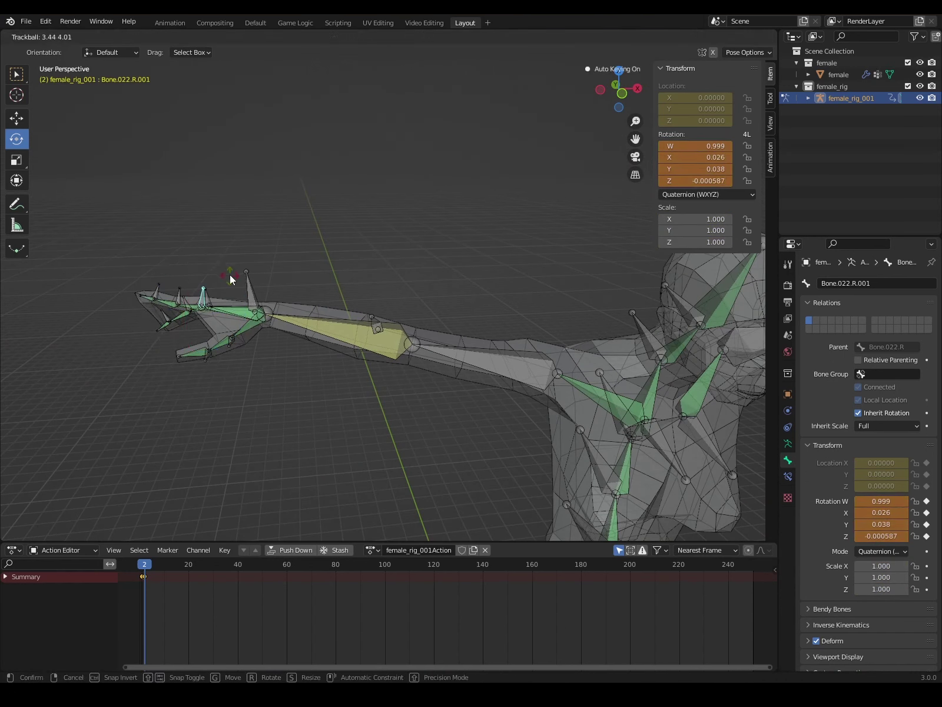
{"action": "mouse_move", "coordinate": [230, 274]}
{"action": "middle_mouse_down"}
{"action": "mouse_move", "coordinate": [211, 295]}
{"action": "mouse_move", "coordinate": [252, 233]}
{"action": "middle_mouse_up"}
{"action": "left_click", "coordinate": [217, 287]}
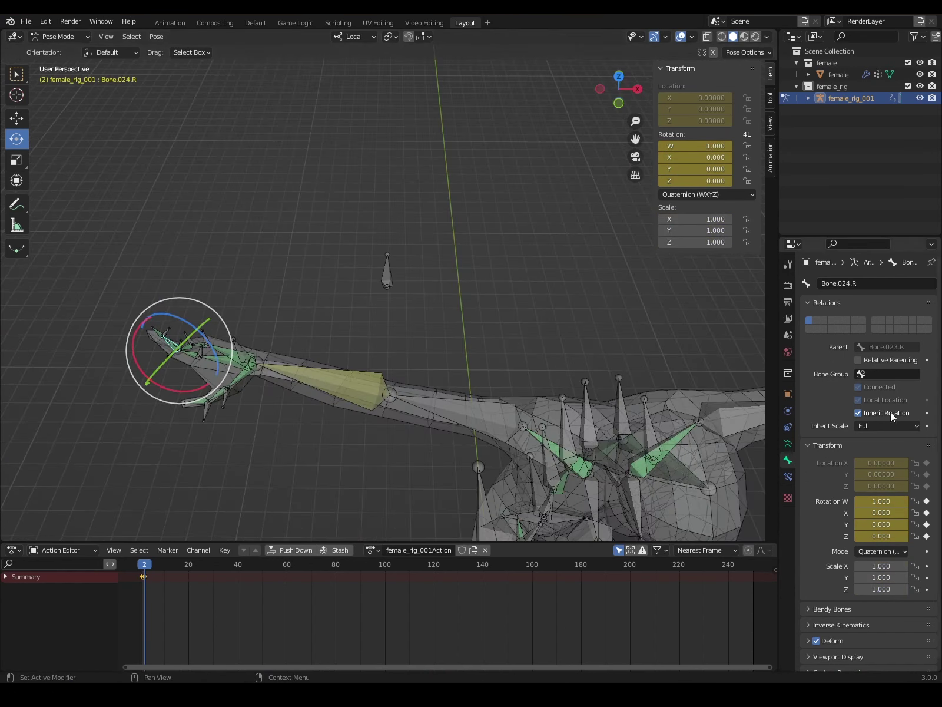
{"action": "left_click", "coordinate": [891, 412]}
{"action": "middle_click_drag", "start_coordinate": [424, 306], "coordinate": [387, 324]}
{"action": "mouse_move", "coordinate": [378, 425]}
{"action": "middle_mouse_down"}
{"action": "mouse_move", "coordinate": [580, 395]}
{"action": "mouse_move", "coordinate": [680, 329]}
{"action": "mouse_move", "coordinate": [685, 337]}
{"action": "middle_mouse_up"}
{"action": "left_click", "coordinate": [506, 359]}
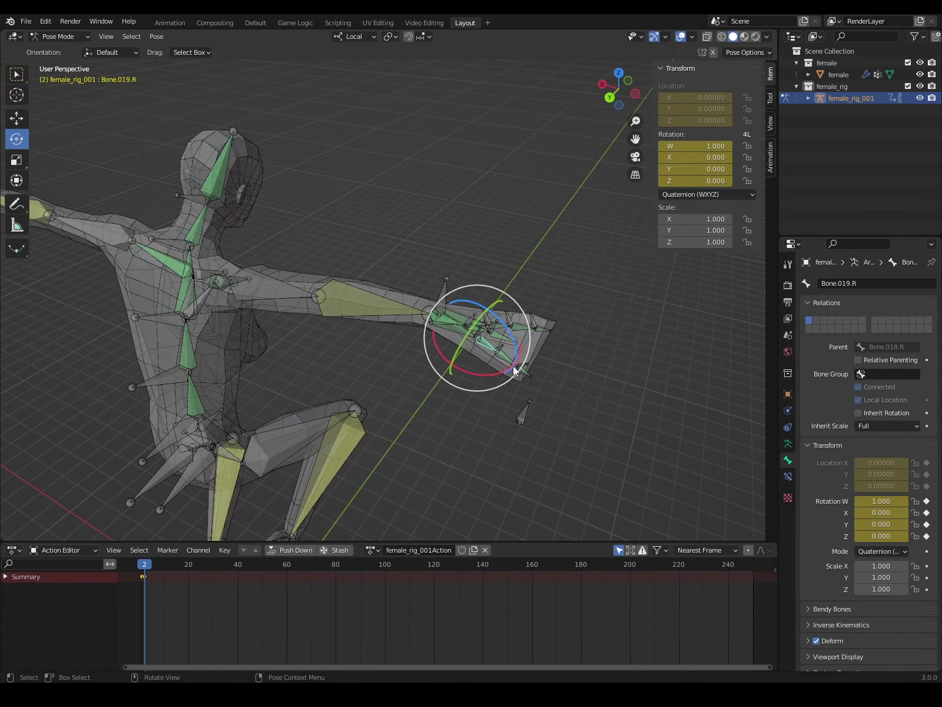
{"action": "mouse_move", "coordinate": [587, 329]}
{"action": "middle_mouse_down"}
{"action": "mouse_move", "coordinate": [538, 236]}
{"action": "mouse_move", "coordinate": [513, 276]}
{"action": "mouse_move", "coordinate": [560, 257]}
{"action": "middle_mouse_up"}
Bend the lower and upper spine bones and the neck forward into the crouch.
{"action": "left_click", "coordinate": [378, 325]}
{"action": "mouse_move", "coordinate": [428, 286]}
{"action": "left_mouse_down"}
{"action": "mouse_move", "coordinate": [388, 302]}
{"action": "mouse_move", "coordinate": [437, 299]}
{"action": "mouse_move", "coordinate": [425, 328]}
{"action": "mouse_move", "coordinate": [457, 275]}
{"action": "mouse_move", "coordinate": [412, 247]}
{"action": "left_mouse_up"}
{"action": "left_click", "coordinate": [377, 371]}
{"action": "left_click", "coordinate": [438, 258]}
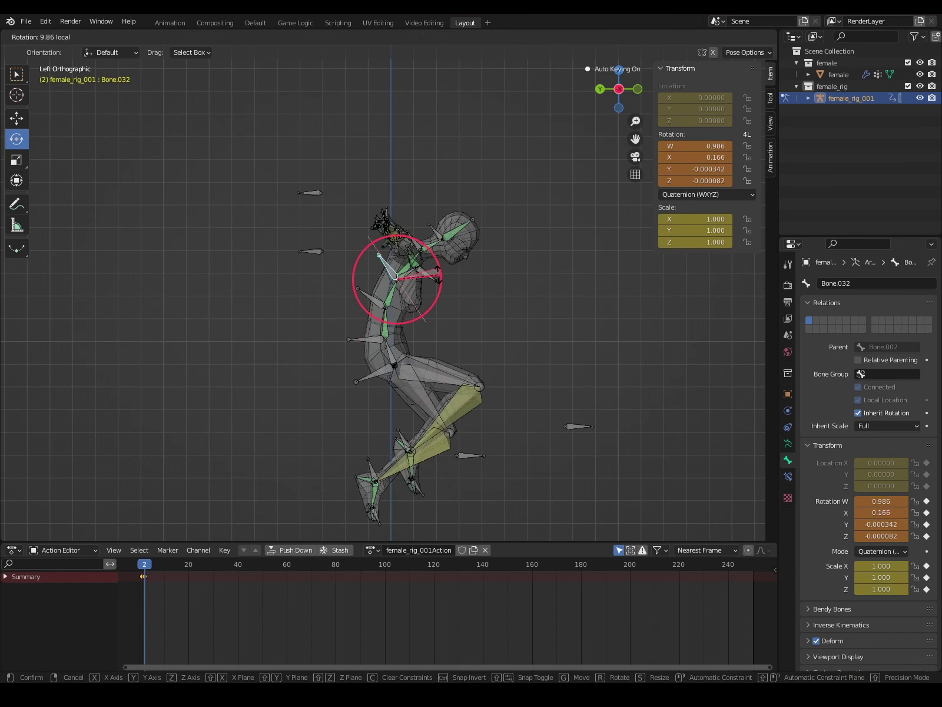
{"action": "middle_click_drag", "start_coordinate": [411, 240], "coordinate": [396, 294], "text": "shift"}
{"action": "left_click", "coordinate": [440, 263]}
{"action": "mouse_move", "coordinate": [440, 263]}
{"action": "left_mouse_down"}
{"action": "mouse_move", "coordinate": [432, 269]}
{"action": "mouse_move", "coordinate": [487, 255]}
{"action": "left_mouse_up"}
{"action": "left_click", "coordinate": [432, 270]}
{"action": "scroll", "coordinate": [488, 255], "scroll_direction": "down", "scroll_amount": 3}
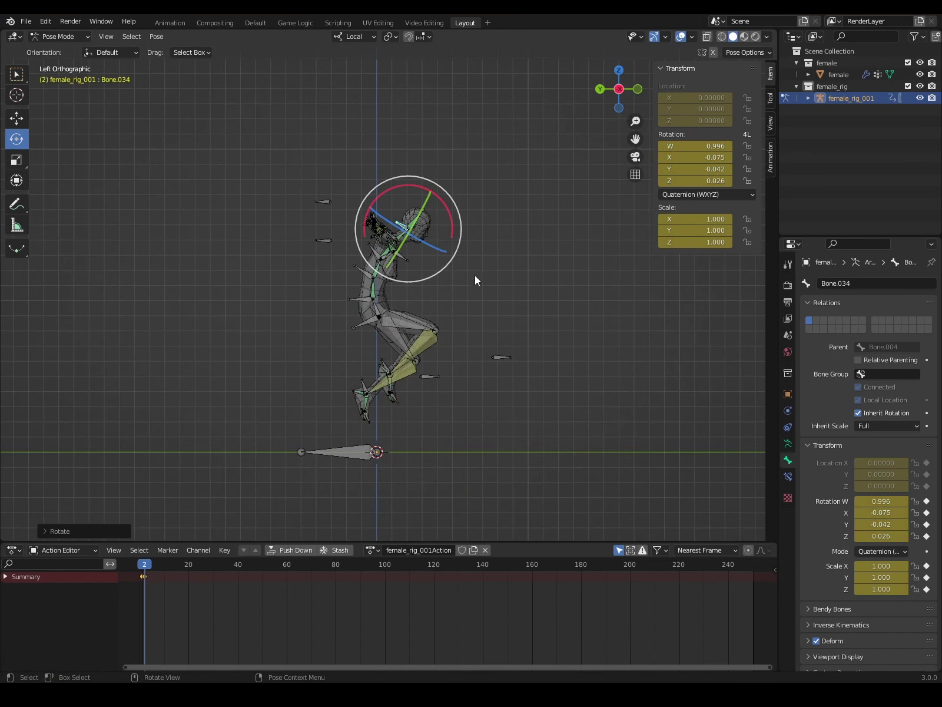
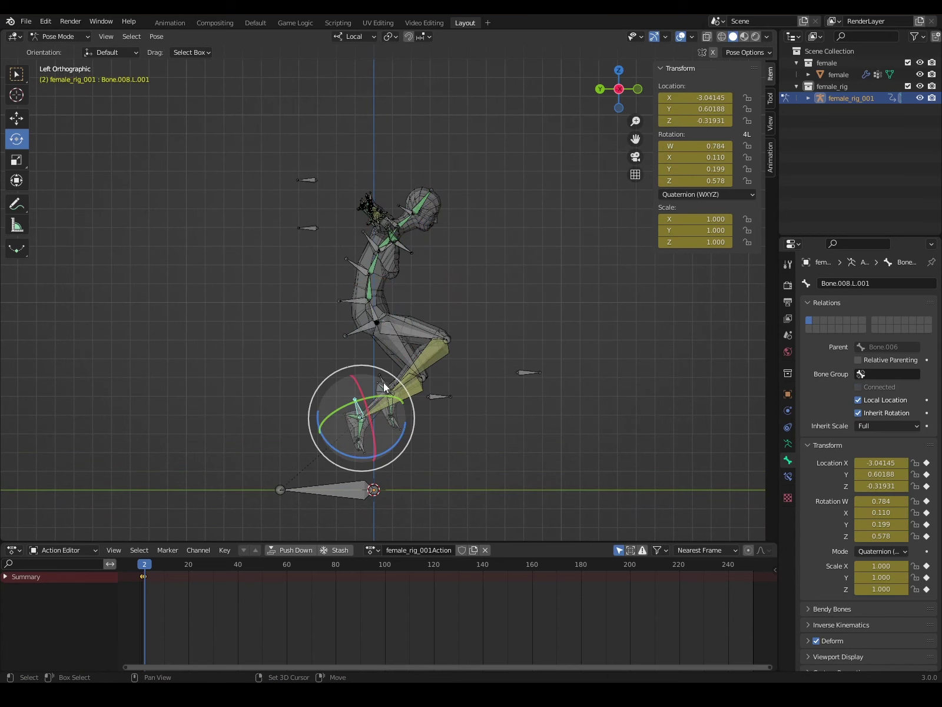
Move the lower leg bone Bone.008.R.001 to a new position in Pose Mode.
{"action": "key", "text": "ctrl+Tab"}
{"action": "left_click", "coordinate": [420, 383]}
{"action": "key", "text": "ctrl+Tab"}
{"action": "left_click", "coordinate": [382, 449]}
{"action": "key", "text": "shift+space"}
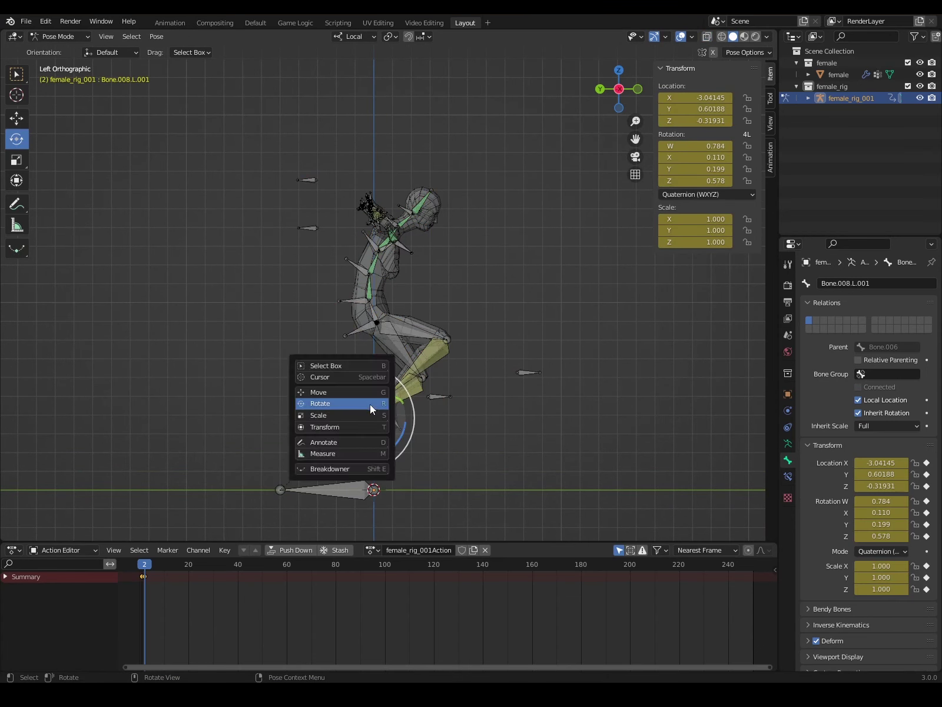
{"action": "key", "text": "g"}
{"action": "left_click_drag", "start_coordinate": [393, 392], "coordinate": [413, 395]}
Select the head bone and tilt it with a rotation.
{"action": "mouse_move", "coordinate": [507, 291]}
{"action": "middle_mouse_down"}
{"action": "mouse_move", "coordinate": [512, 262]}
{"action": "mouse_move", "coordinate": [485, 223]}
{"action": "mouse_move", "coordinate": [520, 272]}
{"action": "middle_mouse_up"}
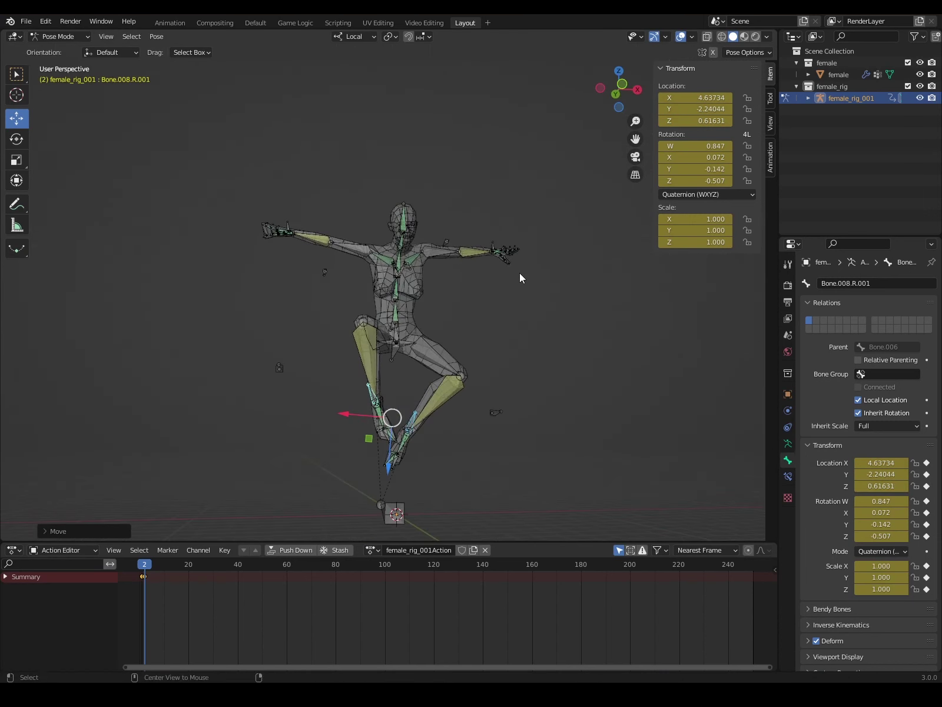
{"action": "key", "text": "KP_1"}
{"action": "scroll", "coordinate": [463, 315], "scroll_direction": "down", "scroll_amount": 1}
{"action": "scroll", "coordinate": [468, 294], "scroll_direction": "up", "scroll_amount": 2}
{"action": "scroll", "coordinate": [475, 263], "scroll_direction": "up", "scroll_amount": 1}
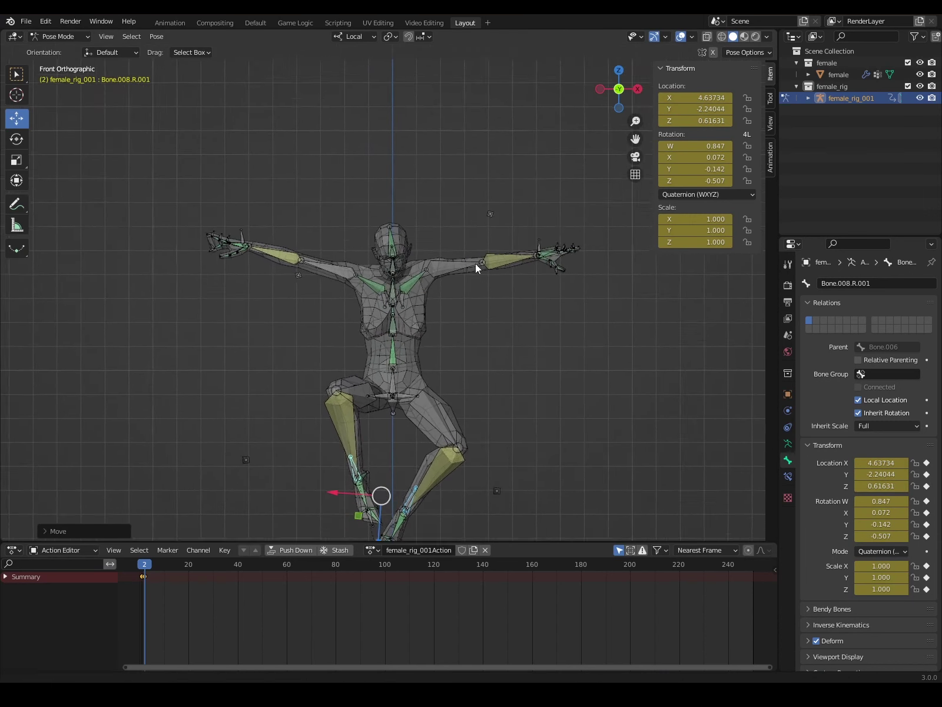
{"action": "middle_click_drag", "start_coordinate": [456, 193], "coordinate": [409, 243]}
{"action": "left_click", "coordinate": [409, 244]}
{"action": "key", "text": "KP_1"}
{"action": "key", "text": "shift+space"}
{"action": "key", "text": "r"}
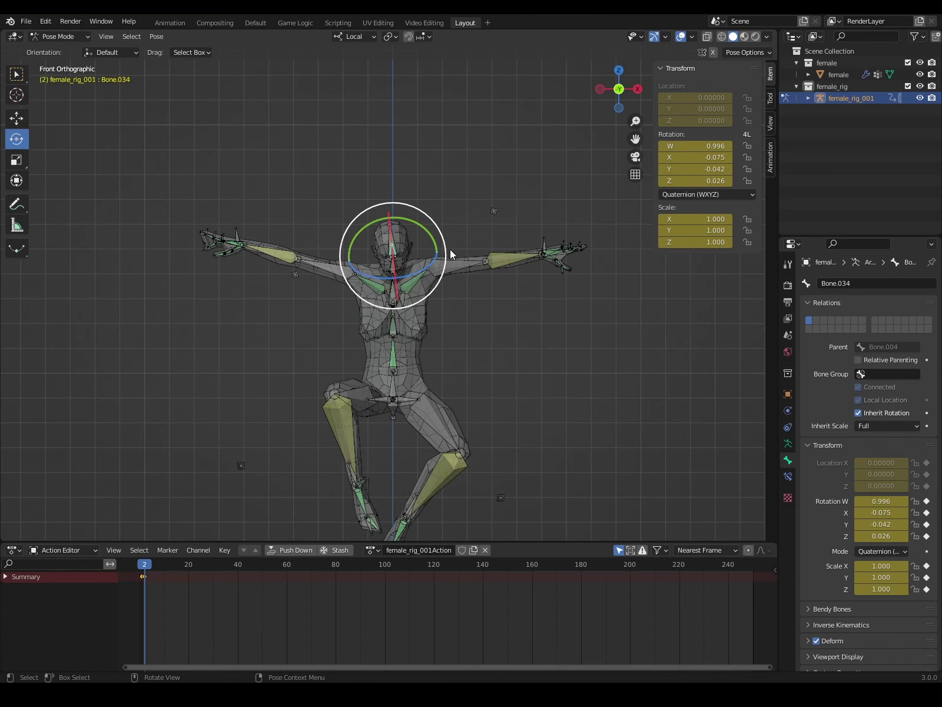
{"action": "left_click_drag", "start_coordinate": [450, 255], "coordinate": [449, 263]}
{"action": "mouse_move", "coordinate": [448, 263]}
{"action": "middle_mouse_down"}
{"action": "mouse_move", "coordinate": [458, 260]}
{"action": "mouse_move", "coordinate": [486, 289]}
{"action": "mouse_move", "coordinate": [497, 268]}
{"action": "mouse_move", "coordinate": [478, 283]}
{"action": "mouse_move", "coordinate": [519, 267]}
{"action": "middle_mouse_up"}
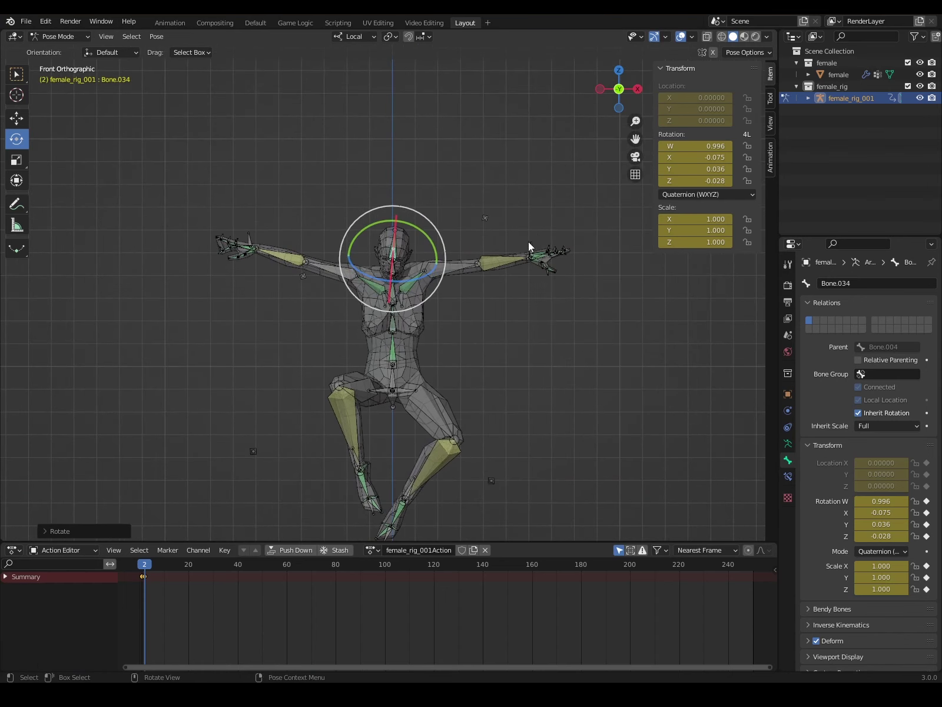
Move the left hand bone Bone.017.L.001 outward and save the file.
{"action": "left_click", "coordinate": [529, 246]}
{"action": "key", "text": "shift+space"}
{"action": "left_click_drag", "start_coordinate": [533, 219], "coordinate": [537, 256]}
{"action": "mouse_move", "coordinate": [537, 256]}
{"action": "middle_mouse_down"}
{"action": "mouse_move", "coordinate": [481, 318]}
{"action": "mouse_move", "coordinate": [550, 288]}
{"action": "middle_mouse_up"}
{"action": "key", "text": "ctrl+s"}
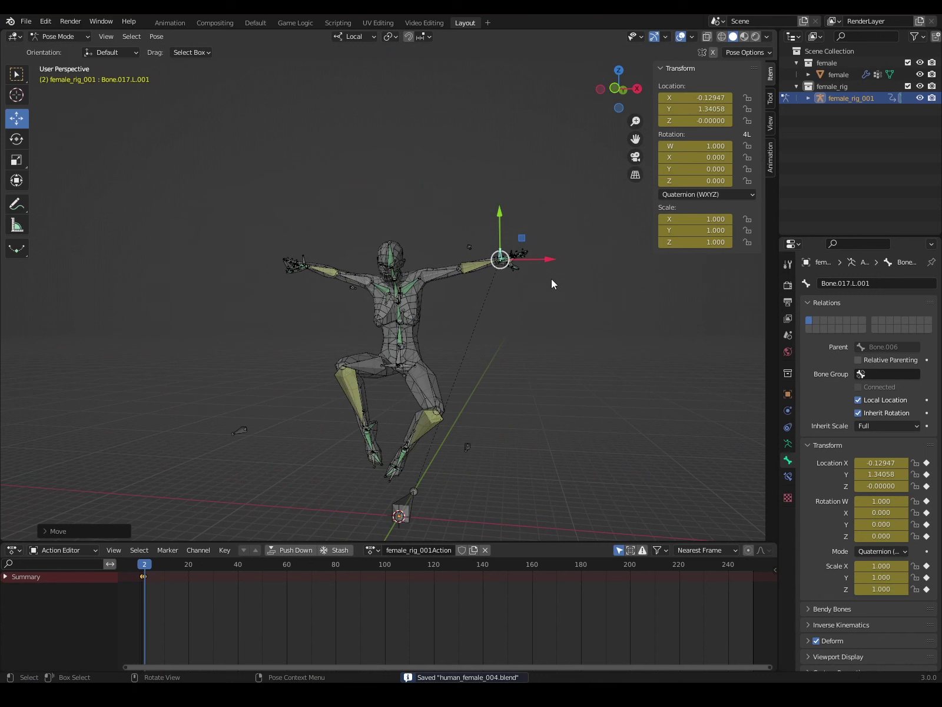
Rotate the left hand bone Bone.017.L.001 into a new orientation.
{"action": "left_click", "coordinate": [565, 176]}
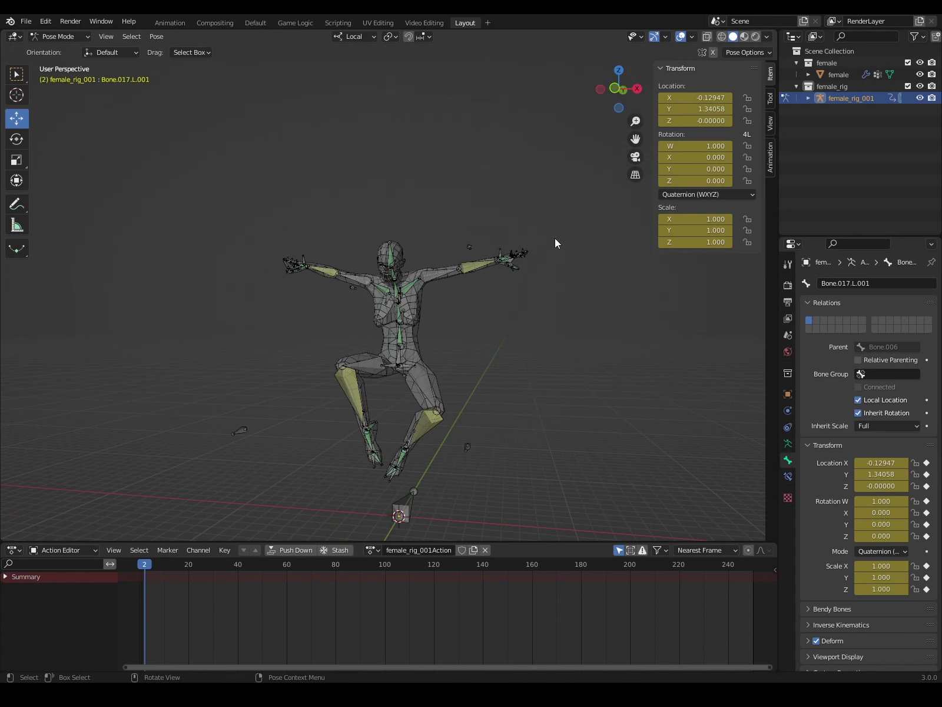
{"action": "mouse_move", "coordinate": [554, 238]}
{"action": "middle_mouse_down"}
{"action": "mouse_move", "coordinate": [524, 227]}
{"action": "mouse_move", "coordinate": [574, 221]}
{"action": "mouse_move", "coordinate": [599, 182]}
{"action": "mouse_move", "coordinate": [575, 215]}
{"action": "middle_mouse_up"}
{"action": "left_click", "coordinate": [574, 222]}
{"action": "key", "text": "shift+space"}
{"action": "left_click", "coordinate": [584, 202]}
{"action": "left_click_drag", "start_coordinate": [574, 214], "coordinate": [578, 213]}
{"action": "middle_click_drag", "start_coordinate": [578, 213], "coordinate": [526, 250]}
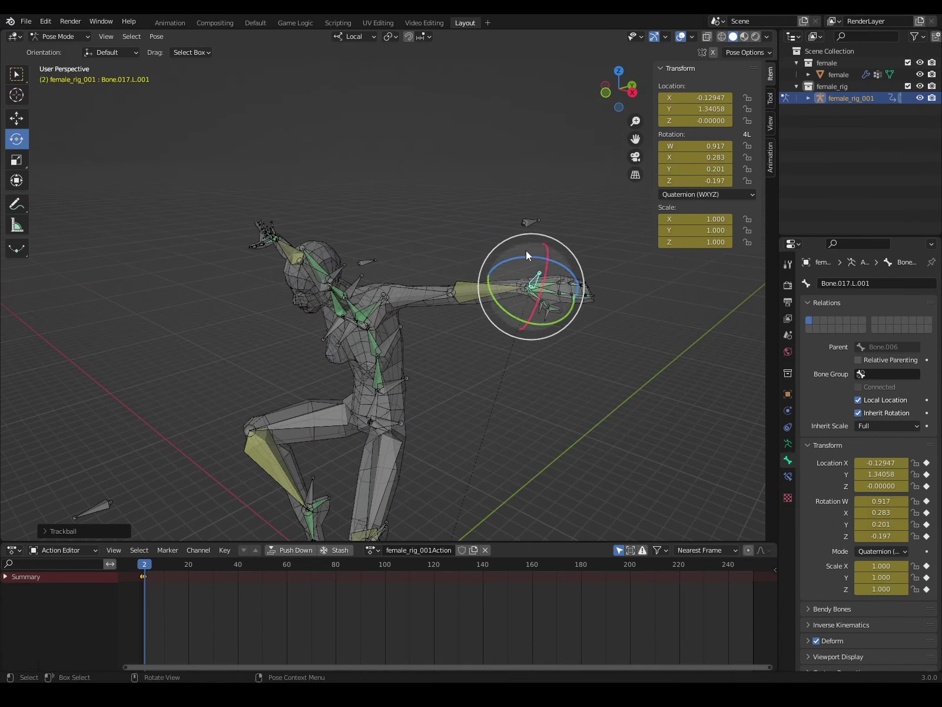
{"action": "left_click_drag", "start_coordinate": [525, 250], "coordinate": [516, 289]}
{"action": "mouse_move", "coordinate": [516, 290]}
{"action": "middle_mouse_down"}
{"action": "mouse_move", "coordinate": [535, 222]}
{"action": "mouse_move", "coordinate": [606, 184]}
{"action": "mouse_move", "coordinate": [565, 179]}
{"action": "mouse_move", "coordinate": [520, 225]}
{"action": "mouse_move", "coordinate": [536, 247]}
{"action": "mouse_move", "coordinate": [507, 216]}
{"action": "mouse_move", "coordinate": [326, 185]}
{"action": "mouse_move", "coordinate": [321, 259]}
{"action": "middle_mouse_up"}
Rotate the right hand bone Bone.017.R.001.
{"action": "left_click", "coordinate": [321, 265]}
{"action": "left_click_drag", "start_coordinate": [353, 247], "coordinate": [338, 233]}
{"action": "mouse_move", "coordinate": [339, 233]}
{"action": "middle_mouse_down"}
{"action": "mouse_move", "coordinate": [578, 206]}
{"action": "mouse_move", "coordinate": [559, 224]}
{"action": "mouse_move", "coordinate": [508, 225]}
{"action": "middle_mouse_up"}
{"action": "scroll", "coordinate": [431, 127], "scroll_direction": "up", "scroll_amount": 6}
Bend and curl two right-hand finger bones.
{"action": "middle_click_drag", "start_coordinate": [486, 164], "coordinate": [263, 276]}
{"action": "left_click", "coordinate": [264, 276]}
{"action": "left_click", "coordinate": [274, 291]}
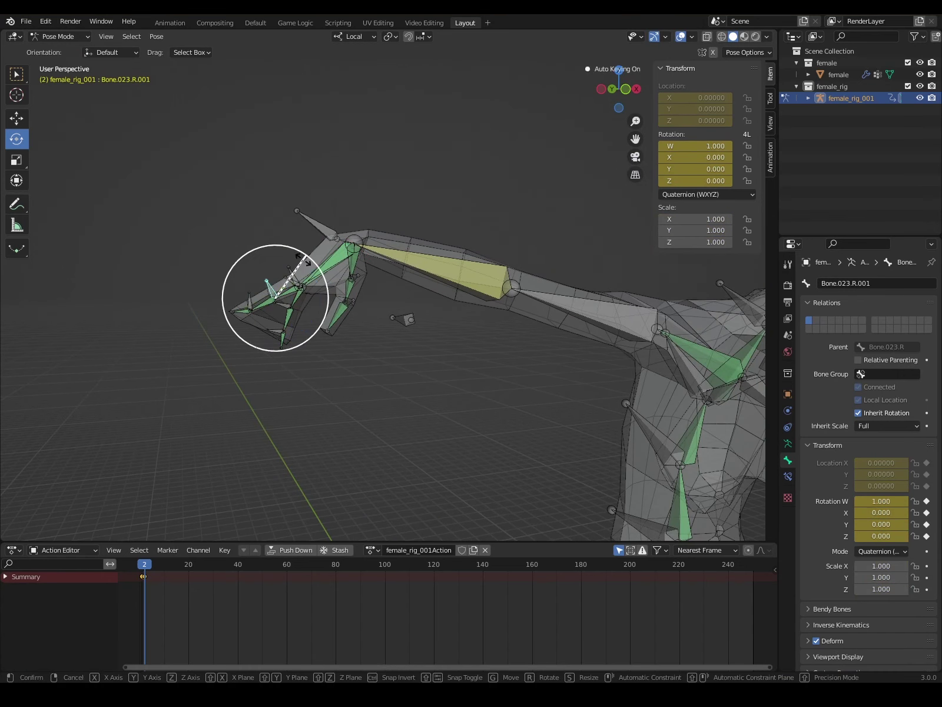
{"action": "mouse_move", "coordinate": [460, 220]}
{"action": "middle_mouse_down"}
{"action": "mouse_move", "coordinate": [484, 283]}
{"action": "mouse_move", "coordinate": [470, 233]}
{"action": "mouse_move", "coordinate": [498, 224]}
{"action": "mouse_move", "coordinate": [460, 266]}
{"action": "middle_mouse_up"}
{"action": "left_click", "coordinate": [424, 316]}
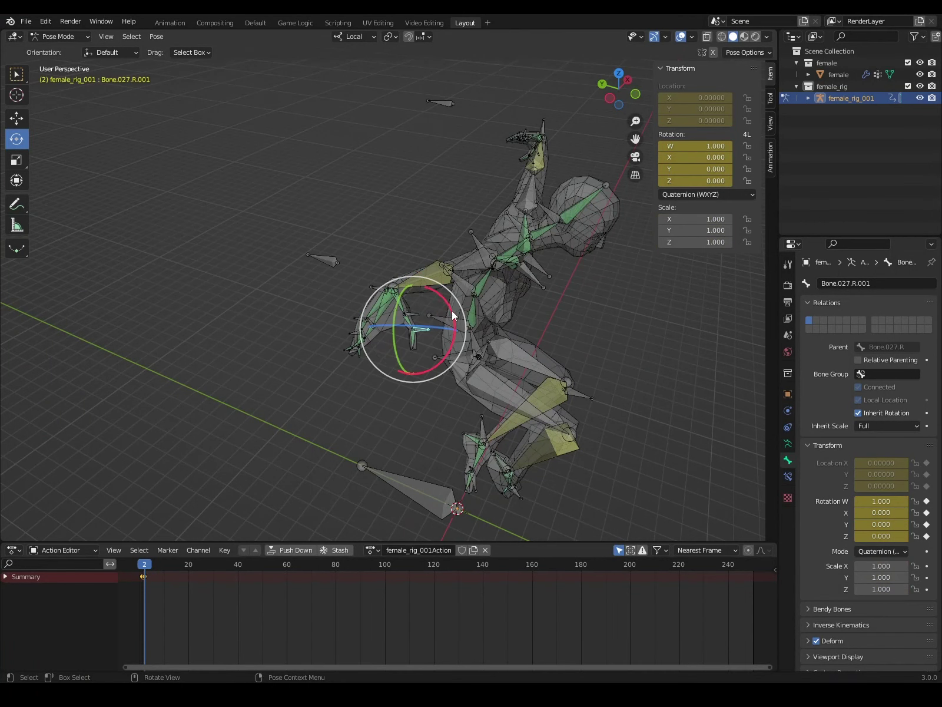
{"action": "left_click_drag", "start_coordinate": [452, 311], "coordinate": [471, 265]}
{"action": "mouse_move", "coordinate": [472, 265]}
{"action": "middle_mouse_down"}
{"action": "mouse_move", "coordinate": [538, 165]}
{"action": "mouse_move", "coordinate": [565, 167]}
{"action": "mouse_move", "coordinate": [520, 203]}
{"action": "mouse_move", "coordinate": [574, 192]}
{"action": "mouse_move", "coordinate": [509, 199]}
{"action": "mouse_move", "coordinate": [530, 247]}
{"action": "middle_mouse_up"}
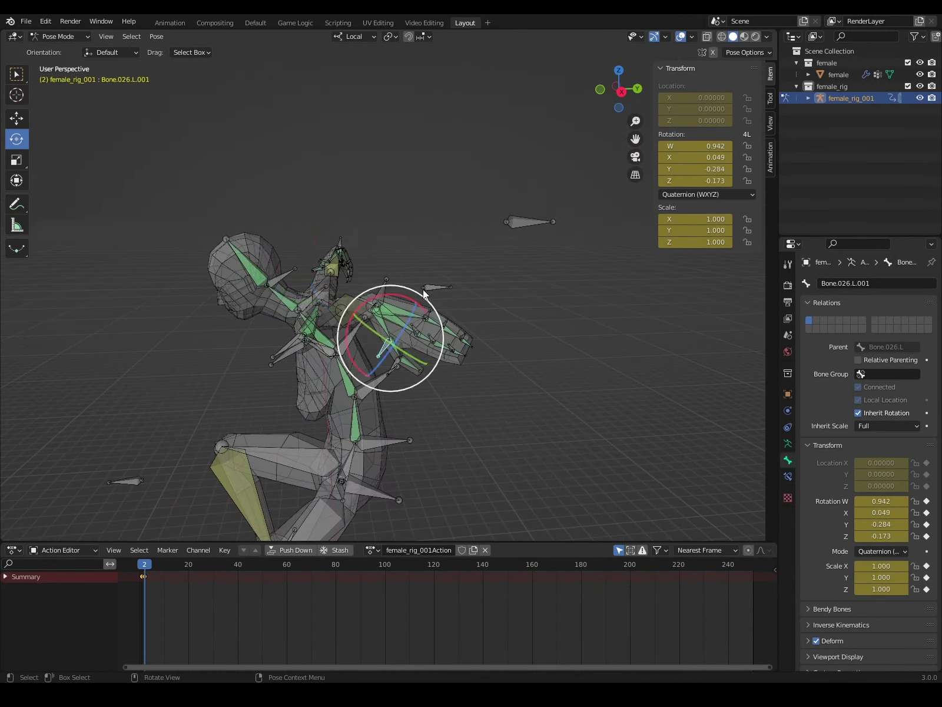
Curl the first two left-hand finger bones.
{"action": "left_click", "coordinate": [547, 265]}
{"action": "mouse_move", "coordinate": [554, 259]}
{"action": "left_mouse_down"}
{"action": "mouse_move", "coordinate": [543, 268]}
{"action": "mouse_move", "coordinate": [549, 211]}
{"action": "left_mouse_up"}
{"action": "left_click", "coordinate": [574, 203]}
{"action": "mouse_move", "coordinate": [574, 203]}
{"action": "middle_mouse_down"}
{"action": "mouse_move", "coordinate": [615, 197]}
{"action": "mouse_move", "coordinate": [543, 205]}
{"action": "mouse_move", "coordinate": [554, 230]}
{"action": "mouse_move", "coordinate": [419, 286]}
{"action": "middle_mouse_up"}
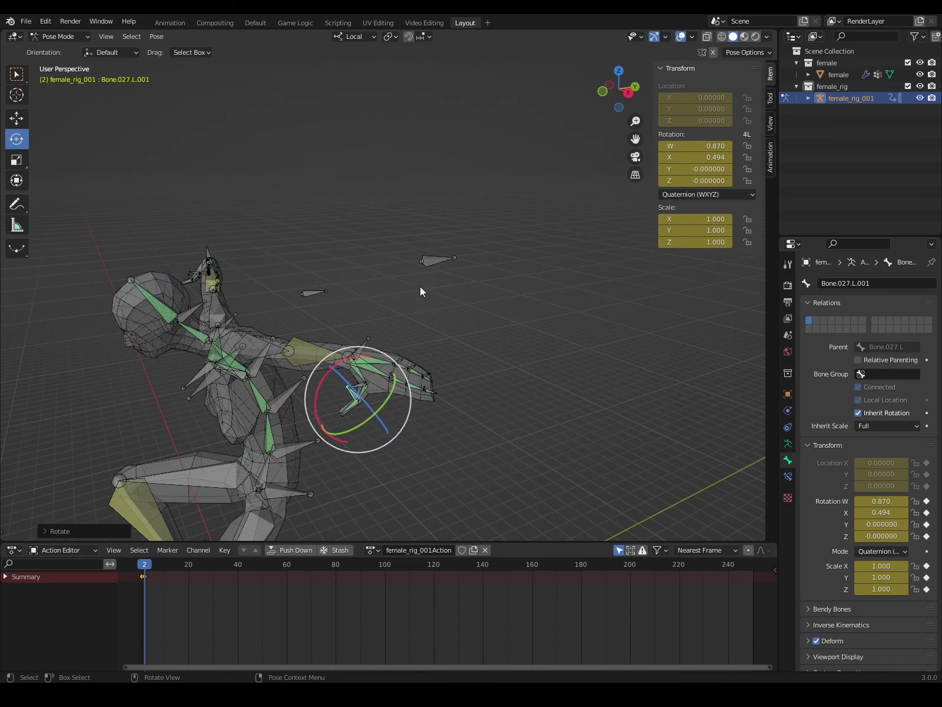
{"action": "left_click", "coordinate": [409, 349]}
{"action": "left_click_drag", "start_coordinate": [371, 390], "coordinate": [429, 294]}
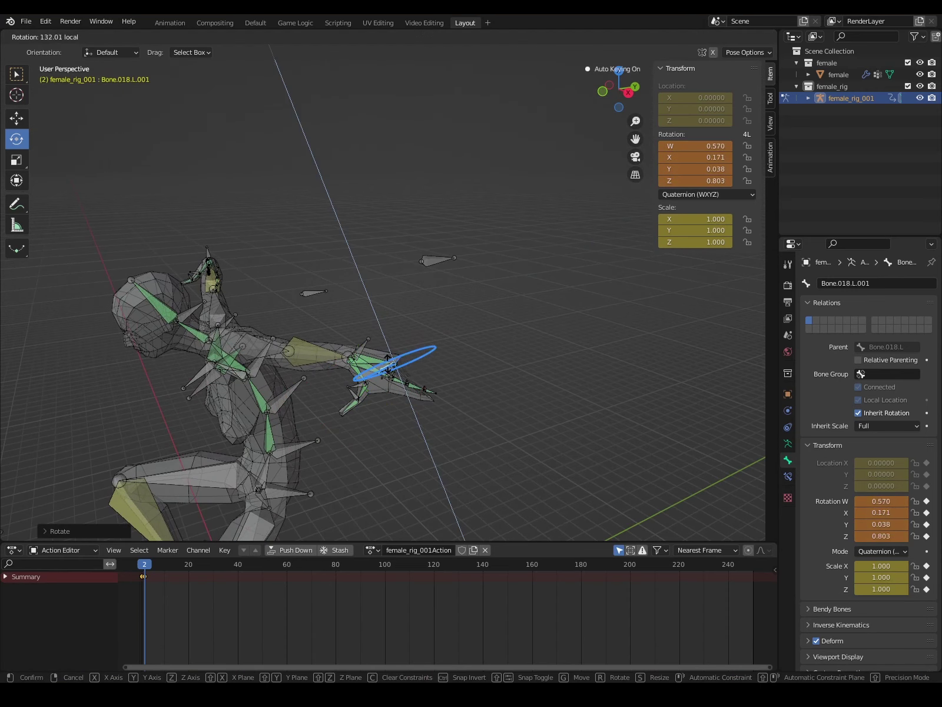
{"action": "mouse_move", "coordinate": [429, 295]}
{"action": "middle_mouse_down"}
{"action": "mouse_move", "coordinate": [452, 236]}
{"action": "mouse_move", "coordinate": [576, 233]}
{"action": "mouse_move", "coordinate": [589, 291]}
{"action": "middle_mouse_up"}
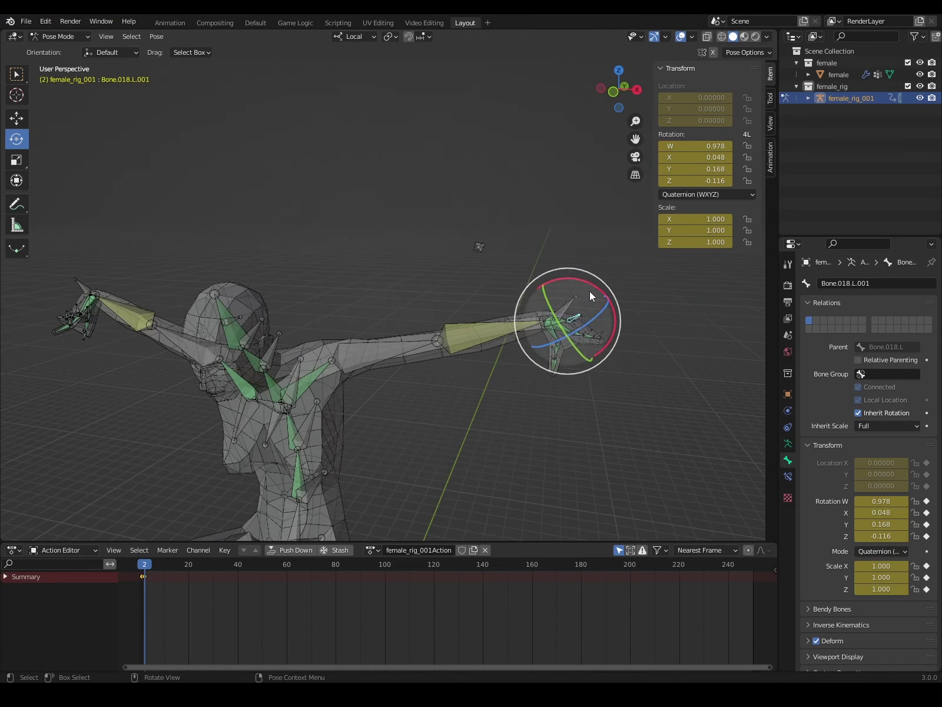
{"action": "left_click_drag", "start_coordinate": [590, 291], "coordinate": [583, 238]}
{"action": "middle_click_drag", "start_coordinate": [584, 238], "coordinate": [508, 262]}
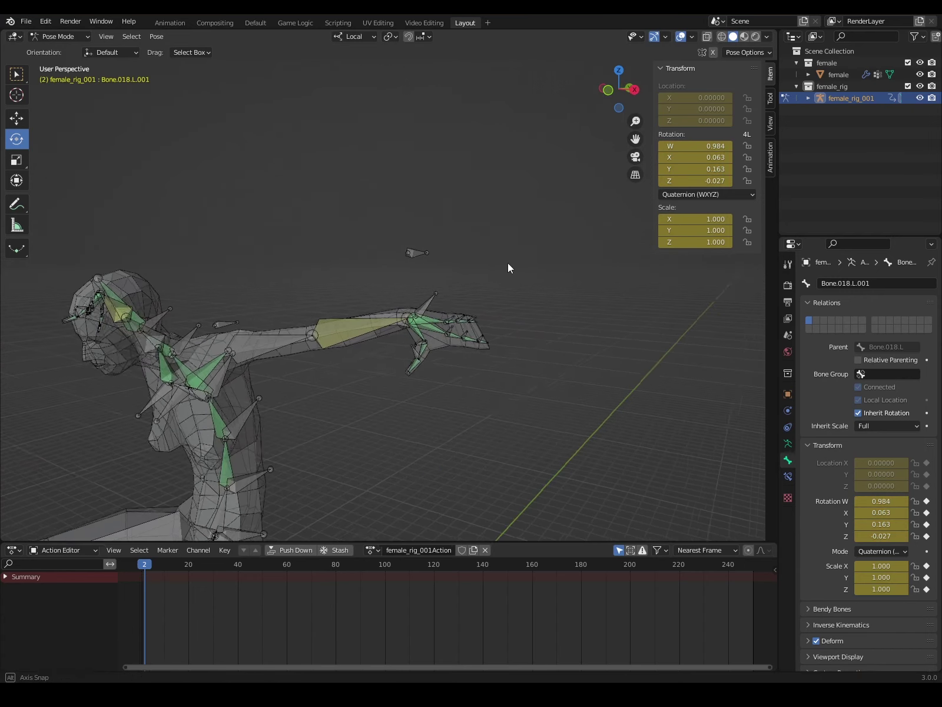
Twist one more left-hand finger bone, then bring the view back to the front.
{"action": "left_click", "coordinate": [483, 276]}
{"action": "mouse_move", "coordinate": [483, 276]}
{"action": "left_mouse_down"}
{"action": "mouse_move", "coordinate": [468, 310]}
{"action": "mouse_move", "coordinate": [483, 305]}
{"action": "left_mouse_up"}
{"action": "left_click", "coordinate": [483, 306]}
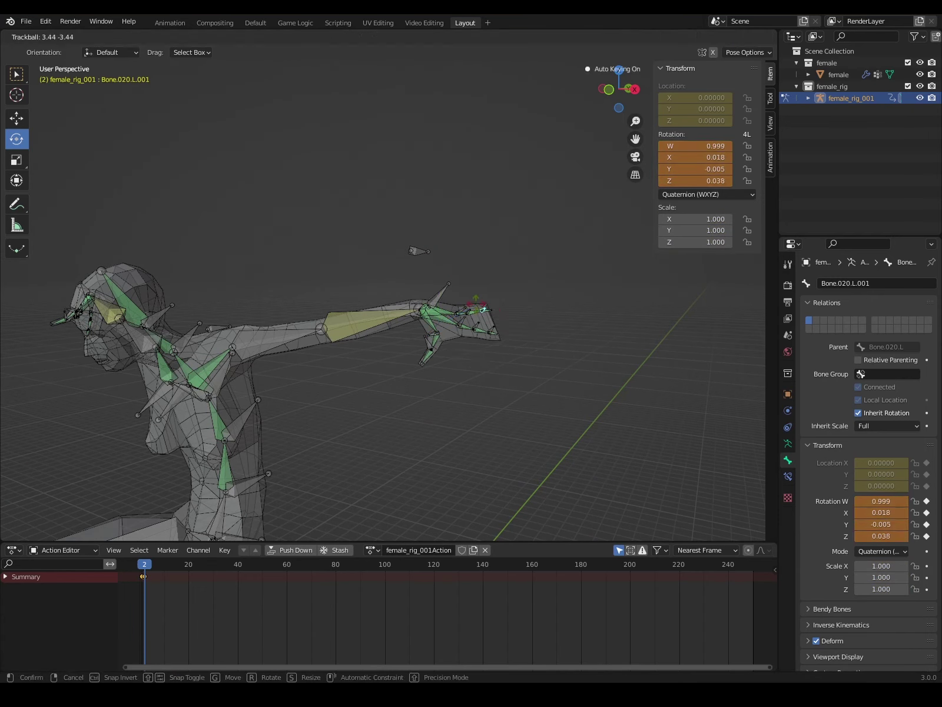
{"action": "middle_click_drag", "start_coordinate": [482, 306], "coordinate": [576, 222]}
{"action": "scroll", "coordinate": [522, 318], "scroll_direction": "down", "scroll_amount": 5}
{"action": "middle_click_drag", "start_coordinate": [522, 318], "coordinate": [530, 253]}
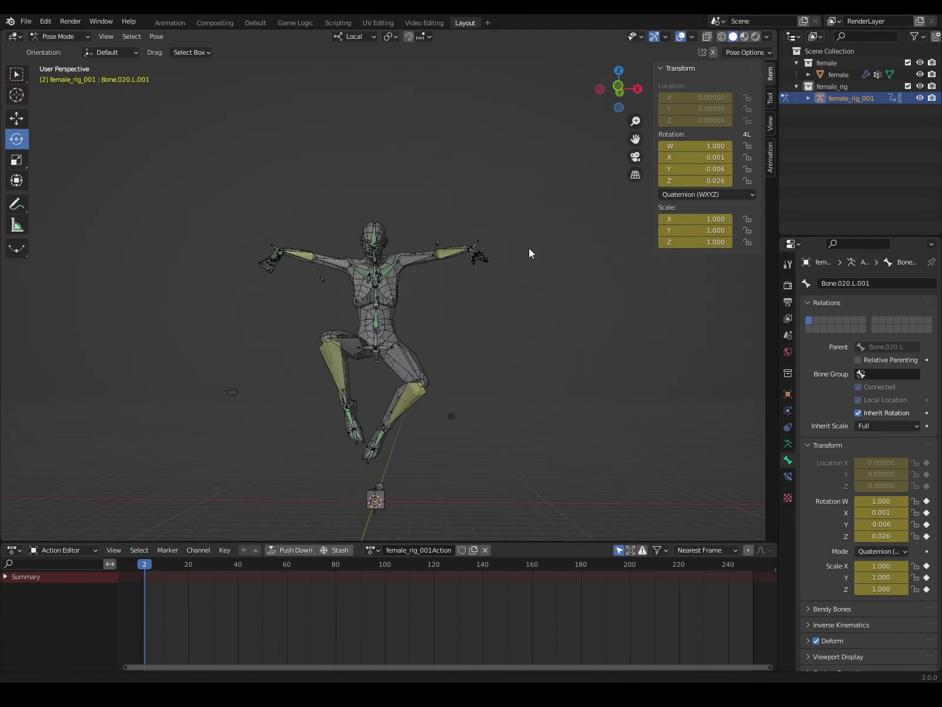
{"action": "scroll", "coordinate": [362, 261], "scroll_direction": "up", "scroll_amount": 4}
Twist chest bone Bone.014.R.001 slightly on local Y and save human_female_004.blend.
{"action": "left_click", "coordinate": [361, 260]}
{"action": "mouse_move", "coordinate": [390, 265]}
{"action": "left_mouse_down"}
{"action": "mouse_move", "coordinate": [368, 243]}
{"action": "mouse_move", "coordinate": [389, 259]}
{"action": "left_mouse_up"}
{"action": "scroll", "coordinate": [472, 341], "scroll_direction": "down", "scroll_amount": 3}
{"action": "scroll", "coordinate": [481, 308], "scroll_direction": "down", "scroll_amount": 3}
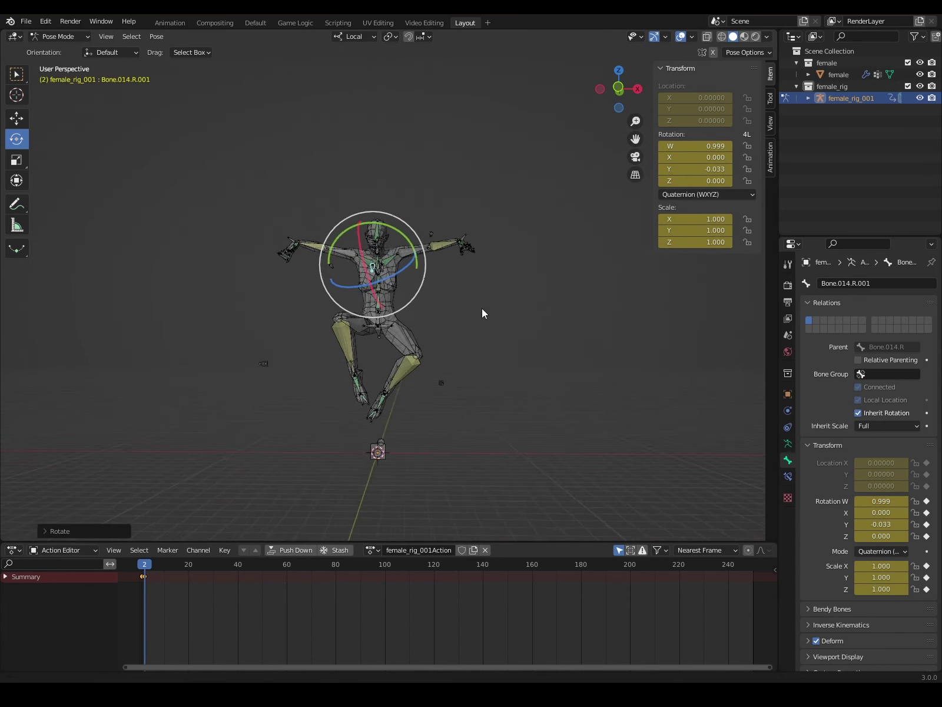
{"action": "key", "text": "ctrl+s"}
{"action": "middle_click_drag", "start_coordinate": [489, 304], "coordinate": [508, 294]}
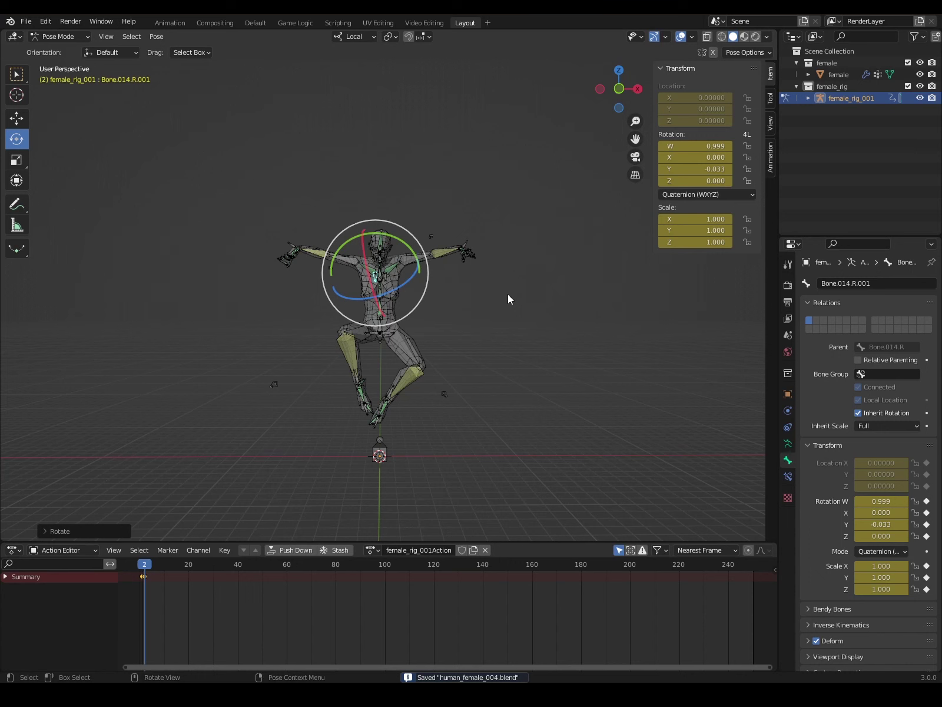
From Object Mode, add a camera at the origin, move it into Scene Collection, and name it Cam001.
{"action": "key", "text": "ctrl+Tab"}
{"action": "left_click", "coordinate": [508, 294]}
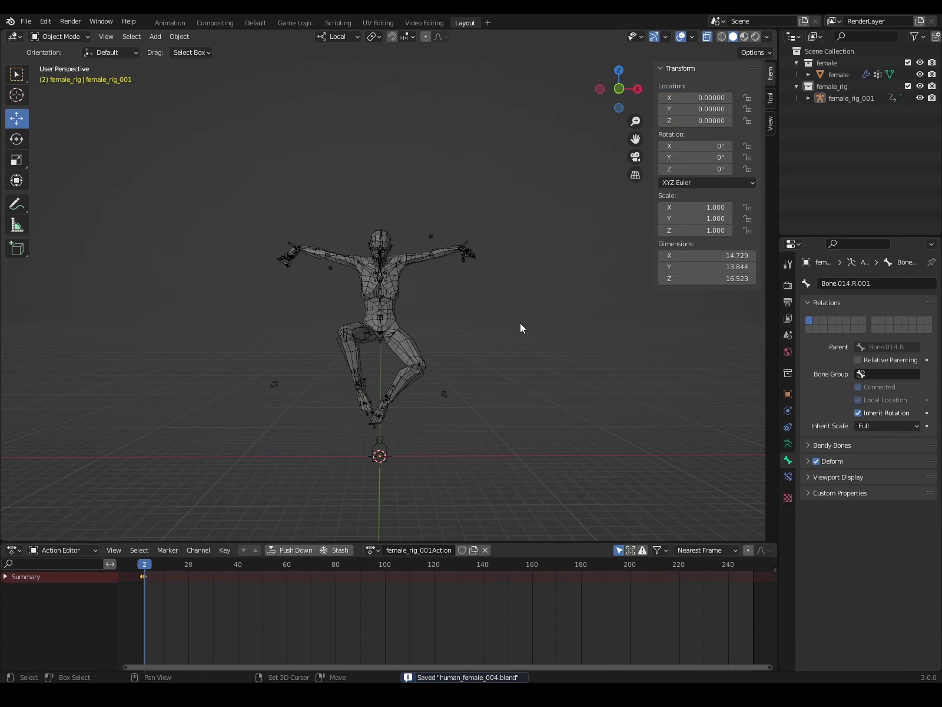
{"action": "key", "text": "shift+a"}
{"action": "left_click", "coordinate": [504, 498]}
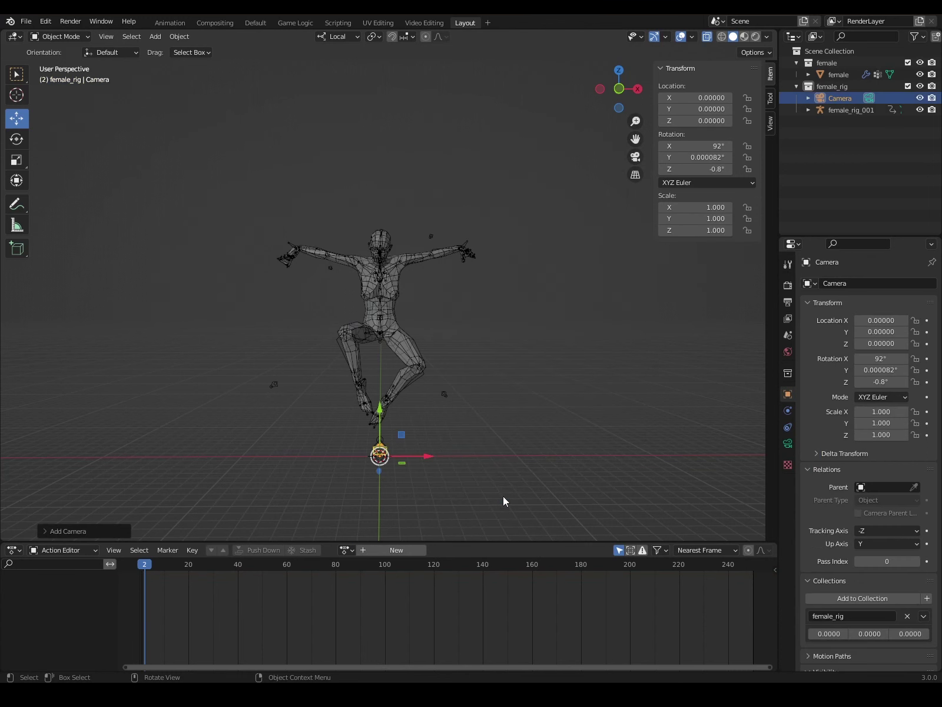
{"action": "left_click_drag", "start_coordinate": [837, 99], "coordinate": [844, 56]}
{"action": "double_click", "coordinate": [828, 110]}
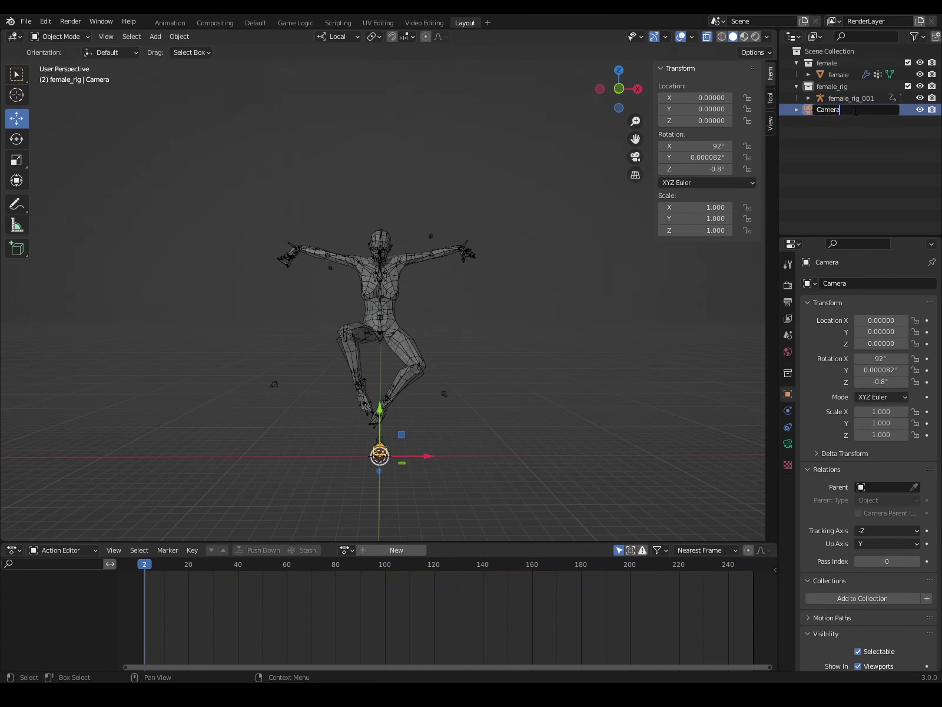
{"action": "type", "text": "001"}
{"action": "key", "text": "Return"}
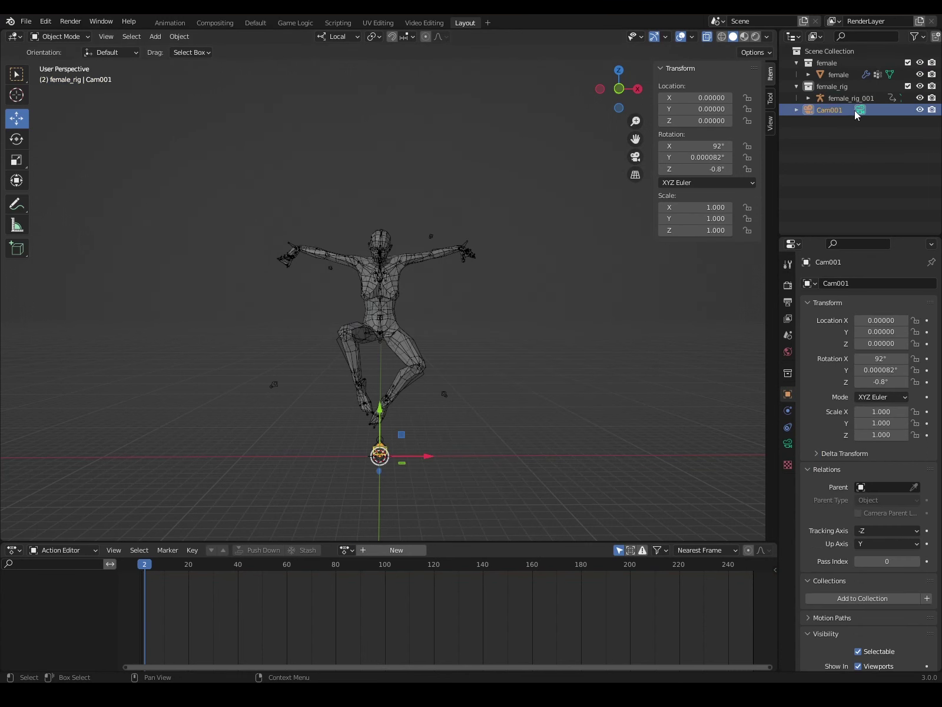
Add a new Shot Manager shot in Output Properties and rename it sh001.
{"action": "left_click", "coordinate": [788, 303]}
{"action": "scroll", "coordinate": [868, 471], "scroll_direction": "down", "scroll_amount": 5}
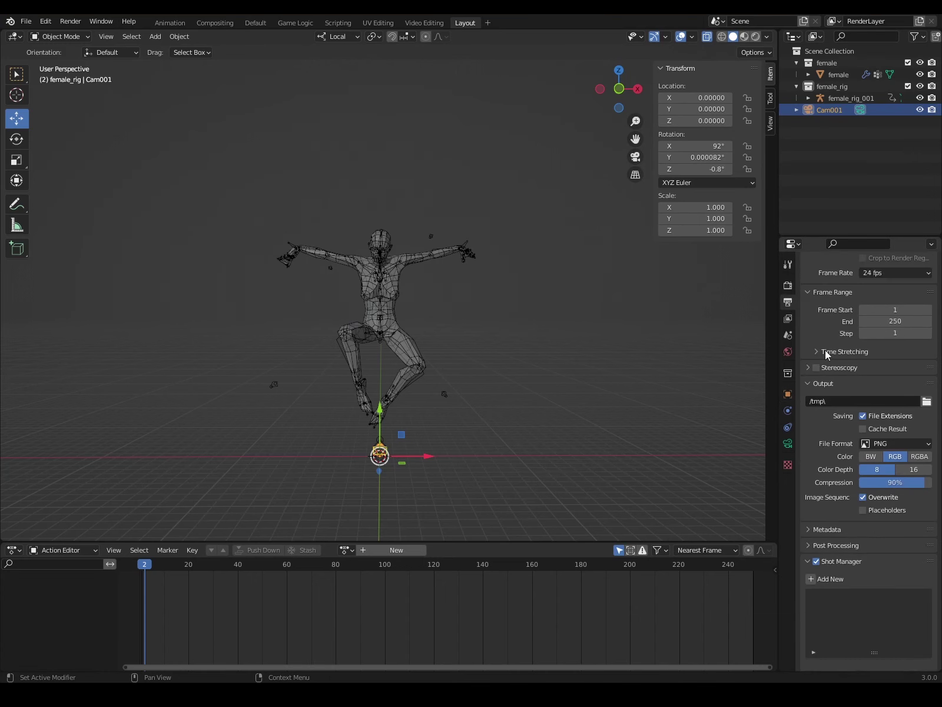
{"action": "scroll", "coordinate": [869, 471], "scroll_direction": "down", "scroll_amount": 4}
{"action": "scroll", "coordinate": [869, 471], "scroll_direction": "down", "scroll_amount": 4}
{"action": "left_click_drag", "start_coordinate": [900, 354], "coordinate": [900, 315]}
{"action": "left_click", "coordinate": [812, 299]}
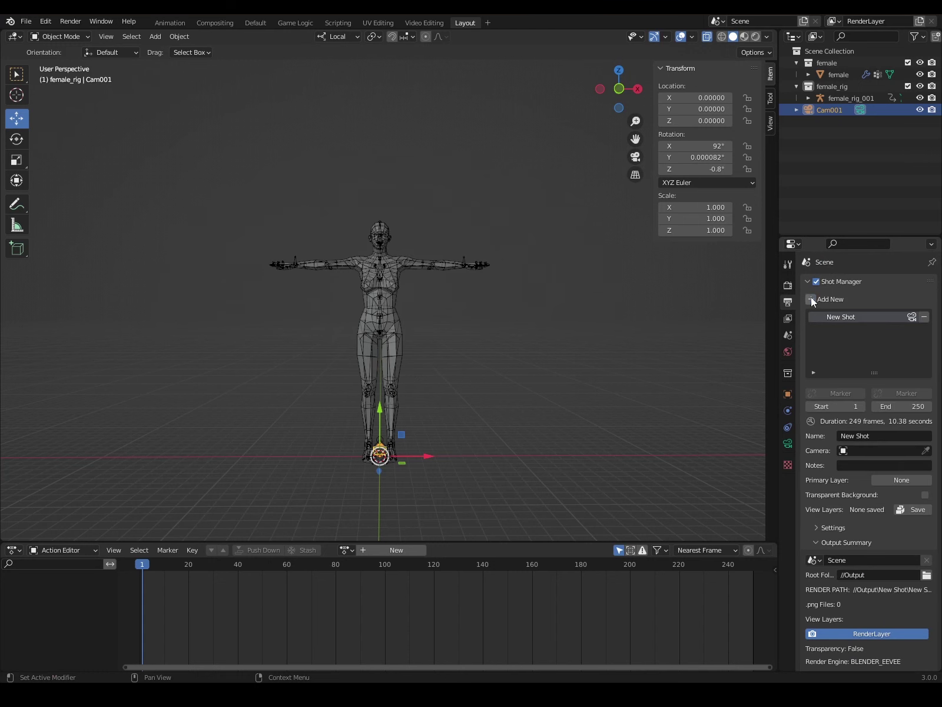
{"action": "double_click", "coordinate": [844, 317]}
{"action": "type", "text": "sh001"}
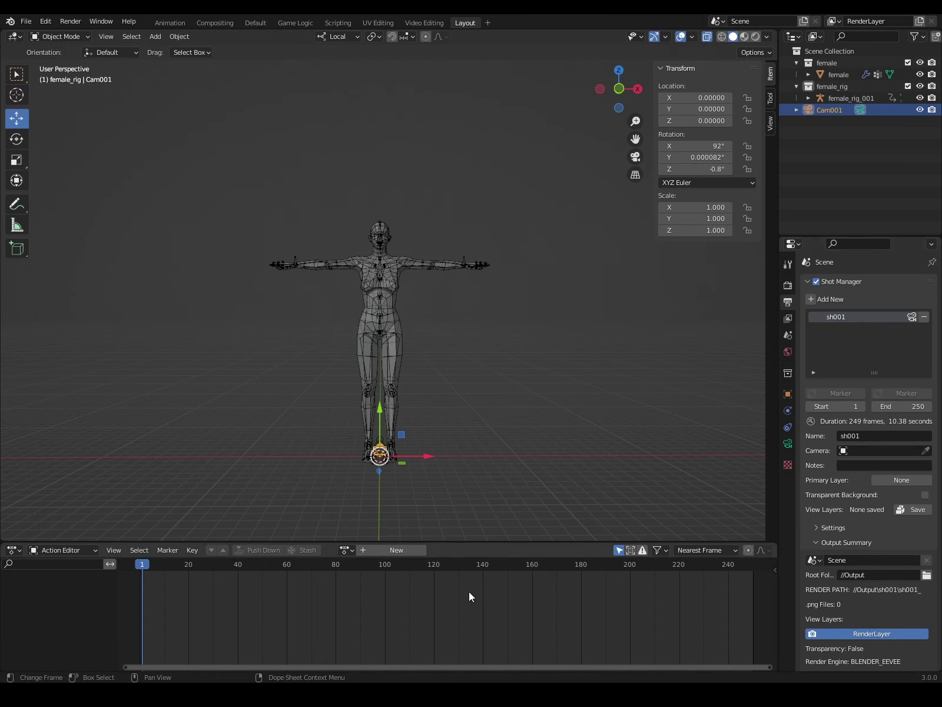
Make the shot run from frame 2 to end frame 10, then view through the camera.
{"action": "key", "text": "Right"}
{"action": "middle_click_drag", "start_coordinate": [516, 295], "coordinate": [480, 330]}
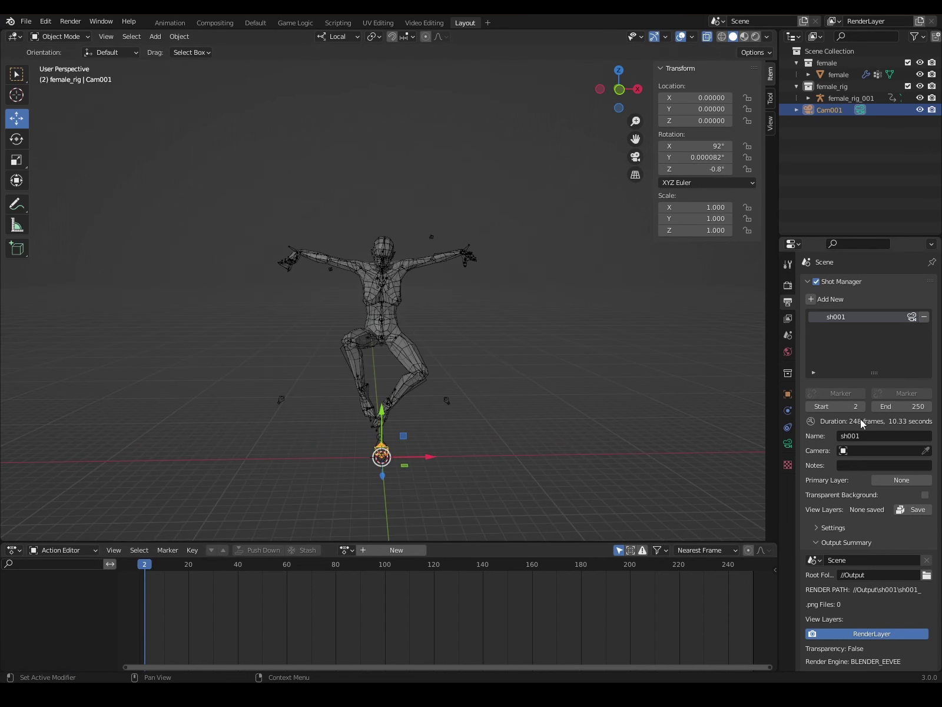
{"action": "left_click", "coordinate": [900, 406]}
{"action": "type", "text": "10"}
{"action": "key", "text": "Return"}
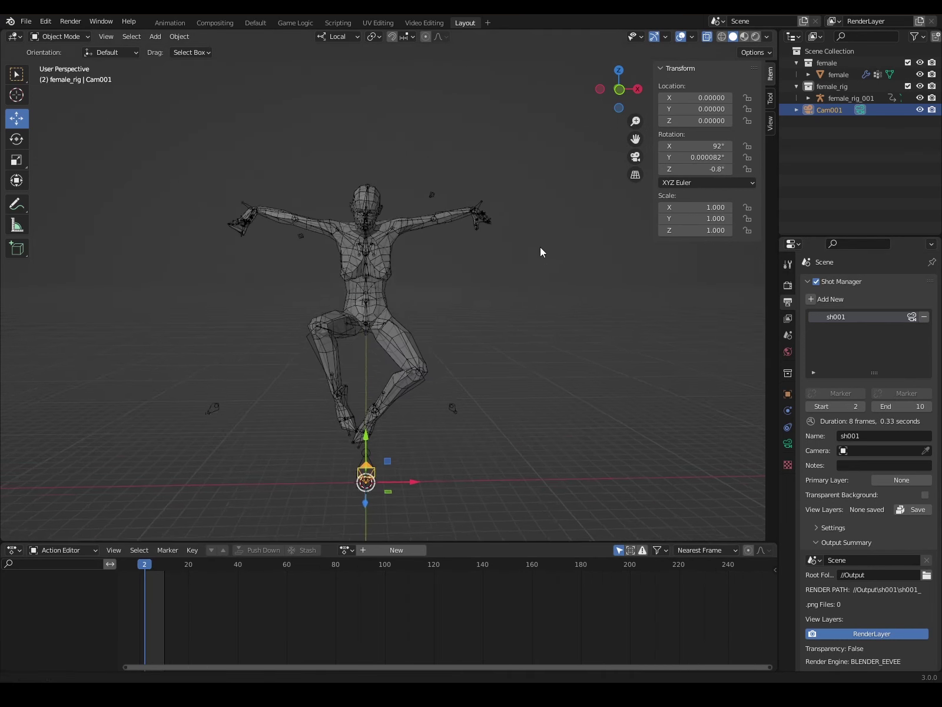
{"action": "left_click", "coordinate": [635, 157]}
Frame the figure with Lock Camera to View and set Passepartout to 1.0.
{"action": "left_click", "coordinate": [769, 125]}
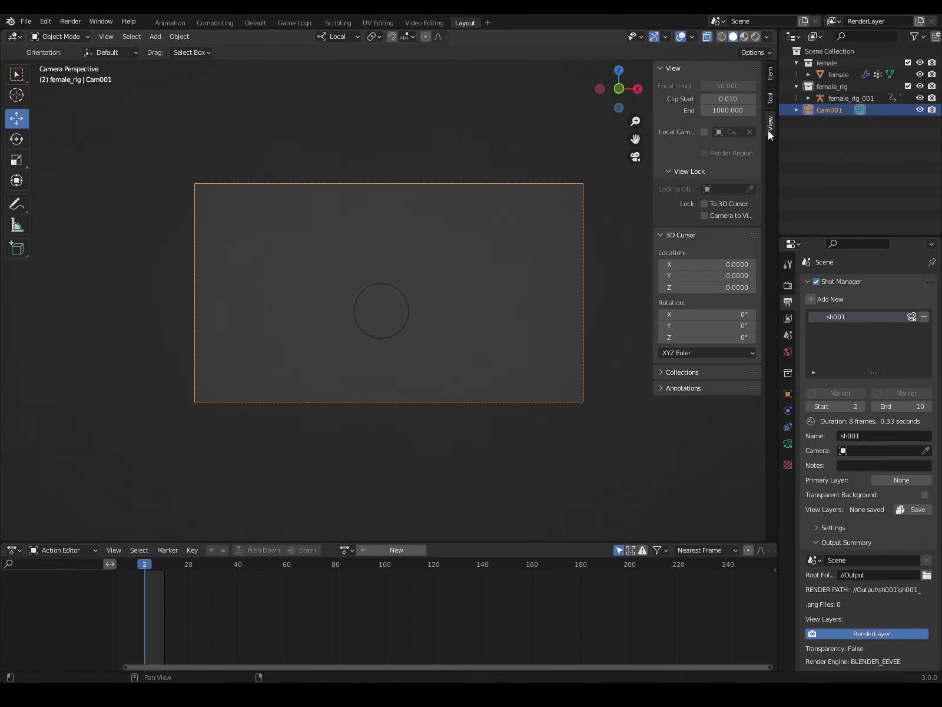
{"action": "mouse_move", "coordinate": [504, 264]}
{"action": "middle_mouse_down", "text": "ctrl"}
{"action": "mouse_move", "coordinate": [488, 342]}
{"action": "mouse_move", "coordinate": [483, 301]}
{"action": "mouse_move", "coordinate": [538, 230]}
{"action": "mouse_move", "coordinate": [532, 244]}
{"action": "middle_mouse_up", "text": "ctrl"}
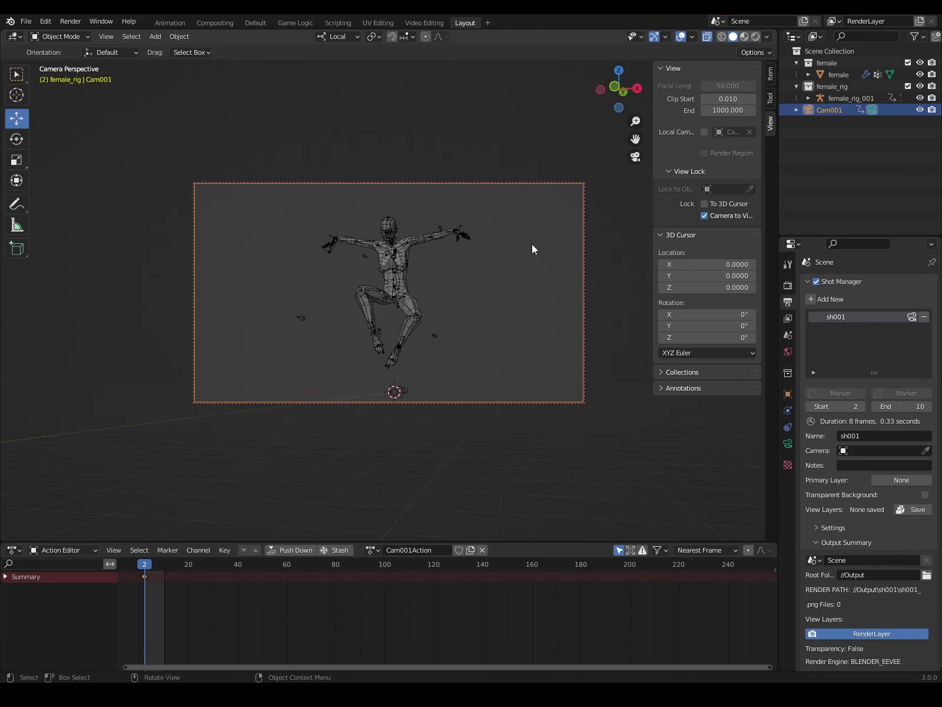
{"action": "left_click", "coordinate": [787, 443]}
{"action": "left_click", "coordinate": [845, 480]}
{"action": "left_click", "coordinate": [848, 517]}
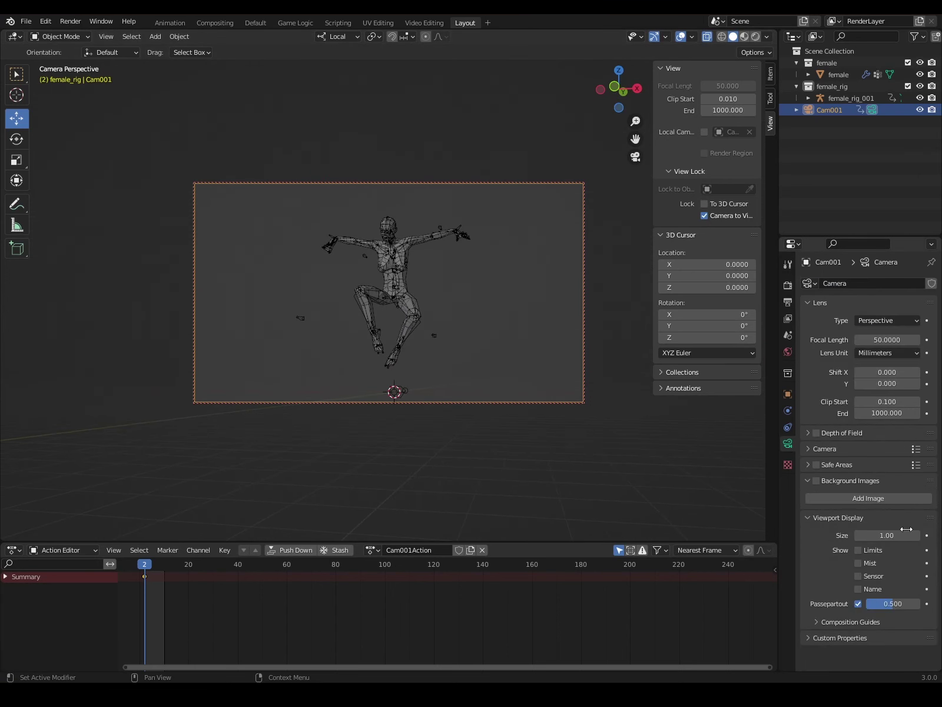
{"action": "left_click_drag", "start_coordinate": [887, 604], "coordinate": [931, 604]}
Refine the camera angle, disable the view lock, and split the viewport into two side-by-side views.
{"action": "mouse_move", "coordinate": [533, 229]}
{"action": "middle_mouse_down"}
{"action": "mouse_move", "coordinate": [527, 236]}
{"action": "mouse_move", "coordinate": [543, 242]}
{"action": "mouse_move", "coordinate": [546, 227]}
{"action": "mouse_move", "coordinate": [536, 254]}
{"action": "mouse_move", "coordinate": [559, 246]}
{"action": "mouse_move", "coordinate": [552, 254]}
{"action": "middle_mouse_up"}
{"action": "left_click", "coordinate": [704, 216]}
{"action": "scroll", "coordinate": [568, 231], "scroll_direction": "up", "scroll_amount": 3}
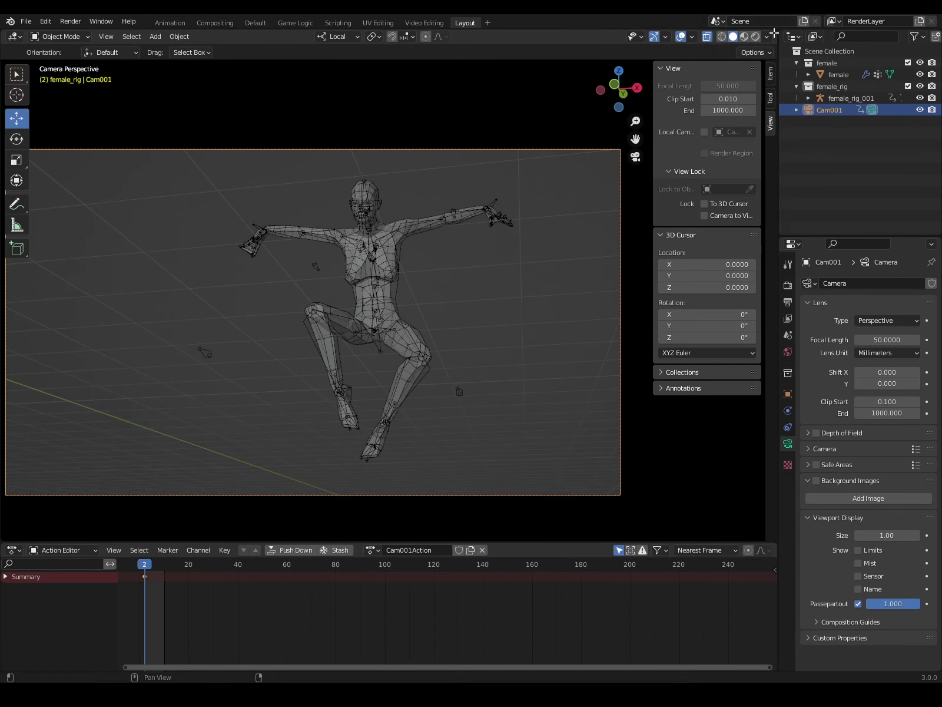
{"action": "left_click_drag", "start_coordinate": [775, 32], "coordinate": [456, 138]}
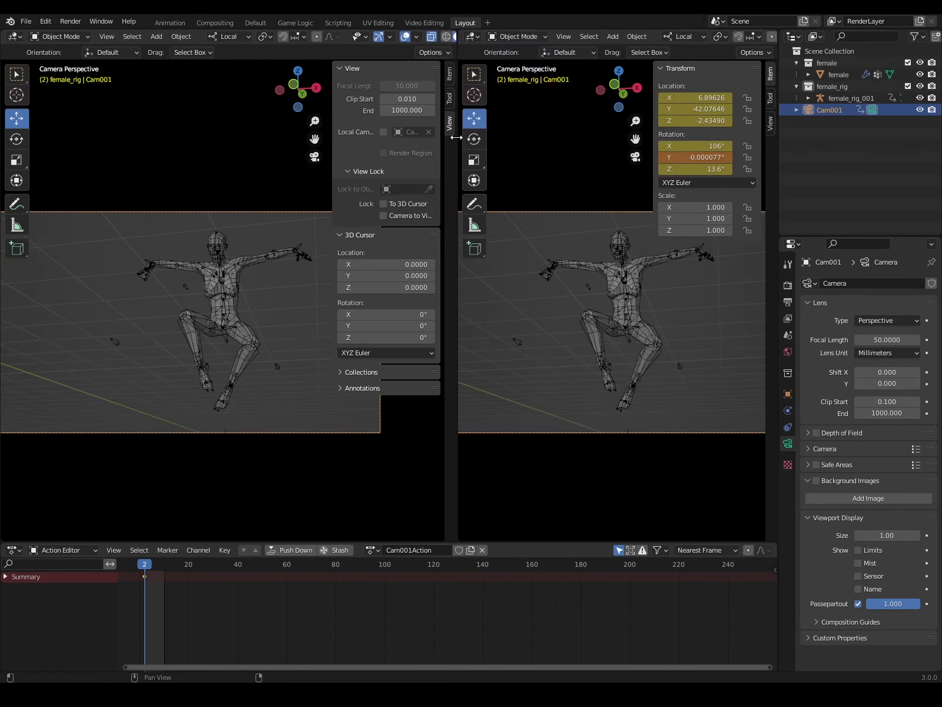
Narrow the left viewport and give the right view a free zoomed-in angle on the figure.
{"action": "left_click_drag", "start_coordinate": [458, 57], "coordinate": [369, 59]}
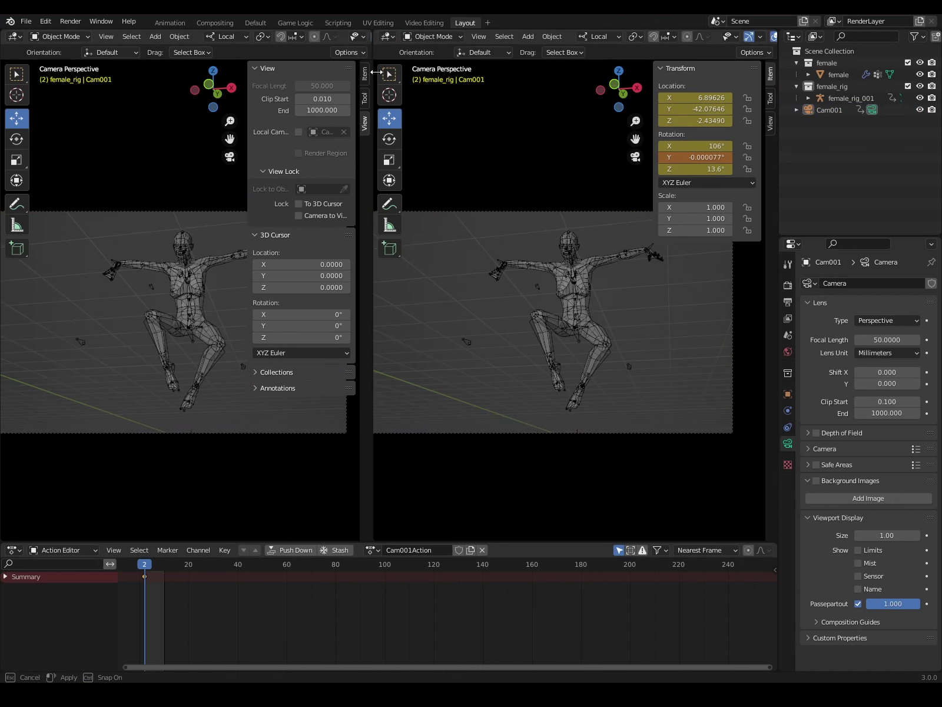
{"action": "left_click", "coordinate": [770, 124]}
{"action": "middle_click_drag", "start_coordinate": [589, 271], "coordinate": [545, 320]}
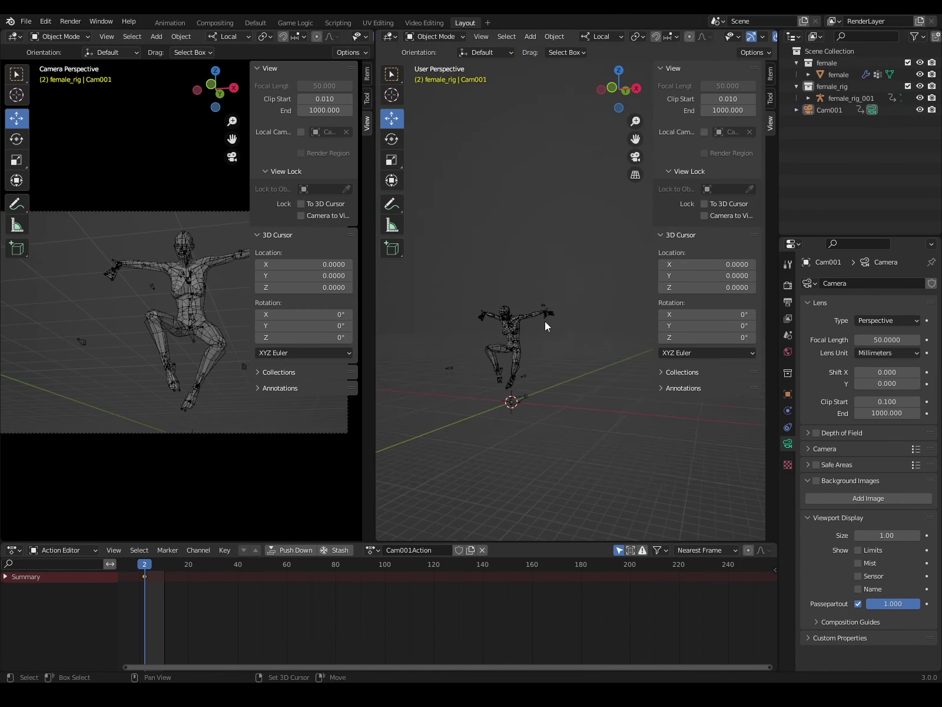
{"action": "left_click_drag", "start_coordinate": [267, 68], "coordinate": [268, 82]}
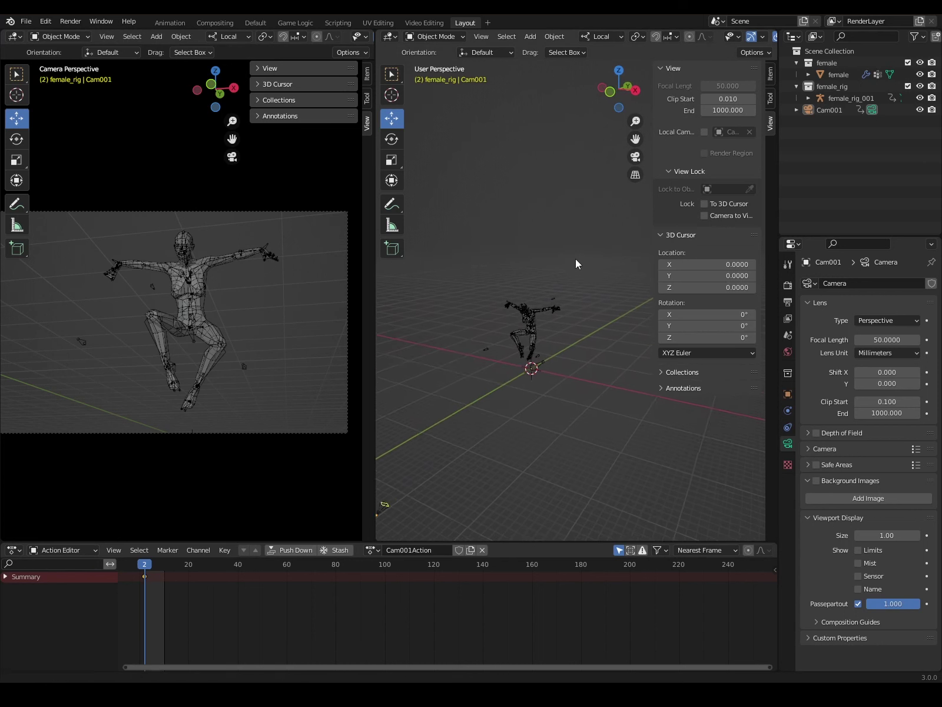
{"action": "scroll", "coordinate": [622, 179], "scroll_direction": "up", "scroll_amount": 3}
{"action": "mouse_move", "coordinate": [577, 254]}
{"action": "middle_mouse_down"}
{"action": "mouse_move", "coordinate": [621, 179]}
{"action": "mouse_move", "coordinate": [588, 224]}
{"action": "mouse_move", "coordinate": [588, 241]}
{"action": "middle_mouse_up"}
{"action": "scroll", "coordinate": [606, 244], "scroll_direction": "up", "scroll_amount": 3}
{"action": "scroll", "coordinate": [513, 296], "scroll_direction": "up", "scroll_amount": 2}
{"action": "mouse_move", "coordinate": [513, 297]}
{"action": "middle_mouse_down"}
{"action": "mouse_move", "coordinate": [507, 285]}
{"action": "mouse_move", "coordinate": [554, 252]}
{"action": "mouse_move", "coordinate": [522, 277]}
{"action": "middle_mouse_up"}
Put the rig in Pose Mode and rotate head bone Bone.034 and neck bone Bone.033.
{"action": "left_click", "coordinate": [507, 288]}
{"action": "key", "text": "ctrl+Tab"}
{"action": "left_click", "coordinate": [527, 265]}
{"action": "mouse_move", "coordinate": [521, 277]}
{"action": "left_mouse_down"}
{"action": "mouse_move", "coordinate": [530, 284]}
{"action": "mouse_move", "coordinate": [539, 260]}
{"action": "left_mouse_up"}
{"action": "middle_click_drag", "start_coordinate": [539, 260], "coordinate": [595, 223]}
{"action": "left_click", "coordinate": [552, 283]}
{"action": "left_click_drag", "start_coordinate": [565, 281], "coordinate": [574, 266]}
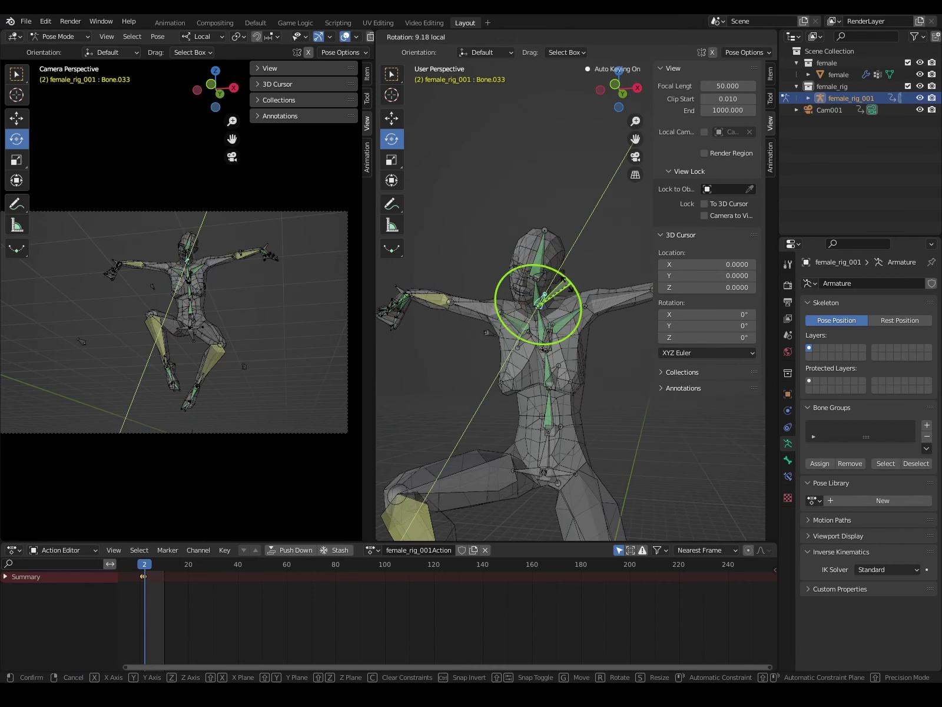
Refine the head bone Bone.034 with a trackball rotation.
{"action": "left_click", "coordinate": [561, 242]}
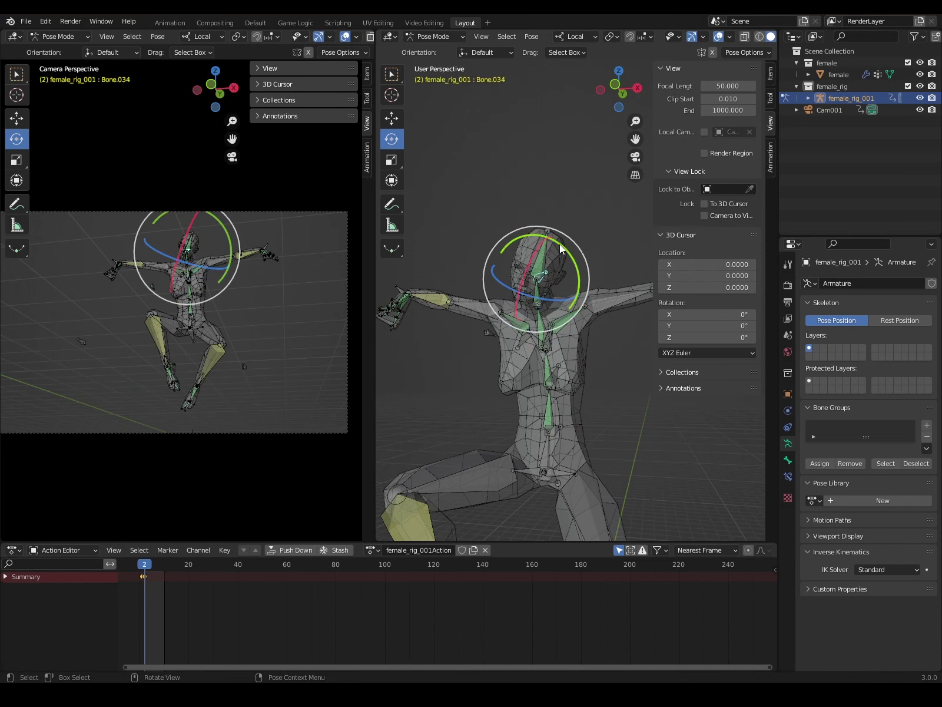
{"action": "key", "text": "r"}
{"action": "key", "text": "x"}
{"action": "key", "text": "x"}
{"action": "key", "text": "x"}
{"action": "key", "text": "y"}
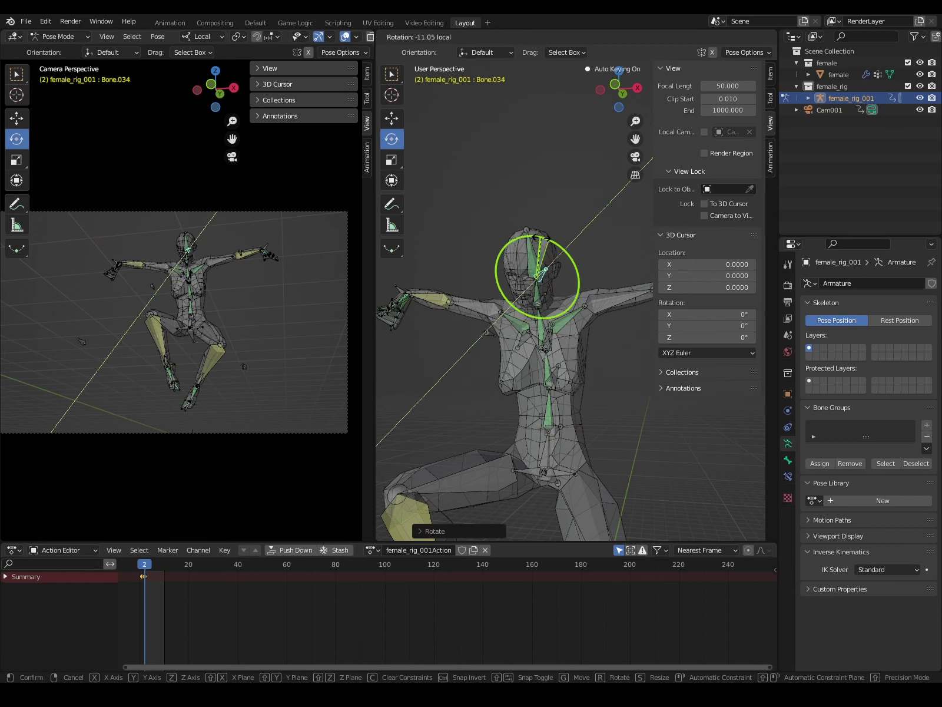
{"action": "key", "text": "r"}
{"action": "key", "text": "Escape"}
{"action": "left_click", "coordinate": [589, 230]}
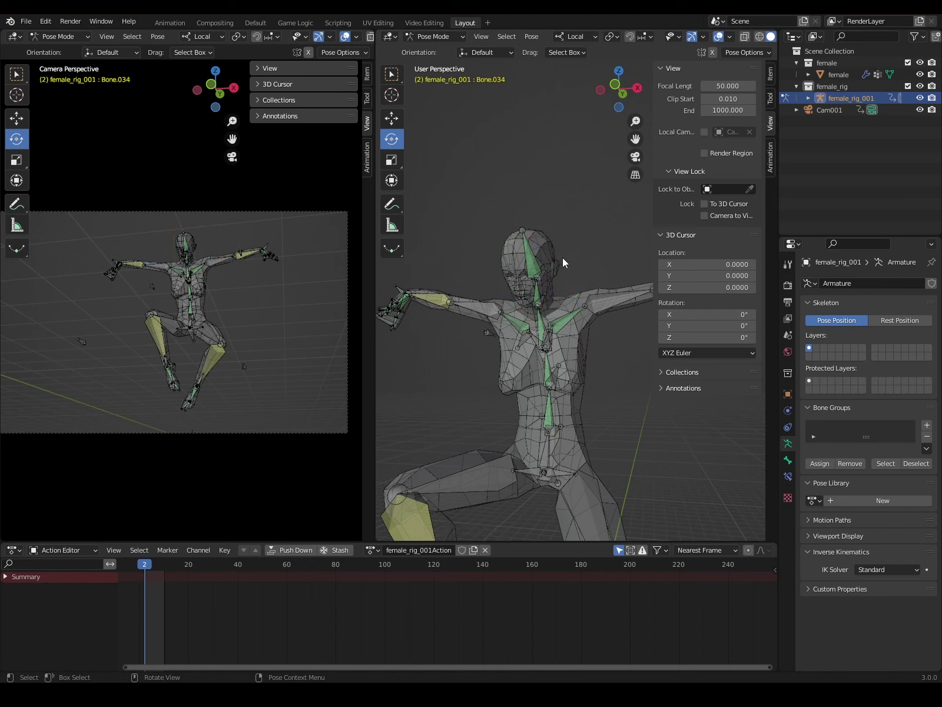
Collapse the female collections, return to Object Mode, and add a grease pencil Stroke object.
{"action": "middle_click_drag", "start_coordinate": [620, 248], "coordinate": [582, 251]}
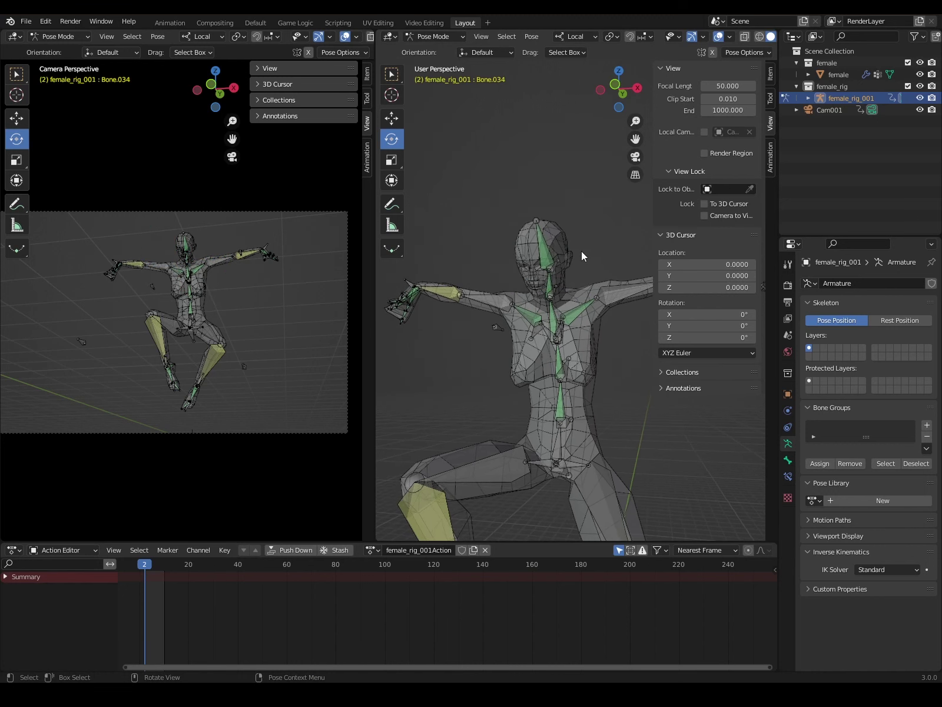
{"action": "left_click", "coordinate": [796, 63]}
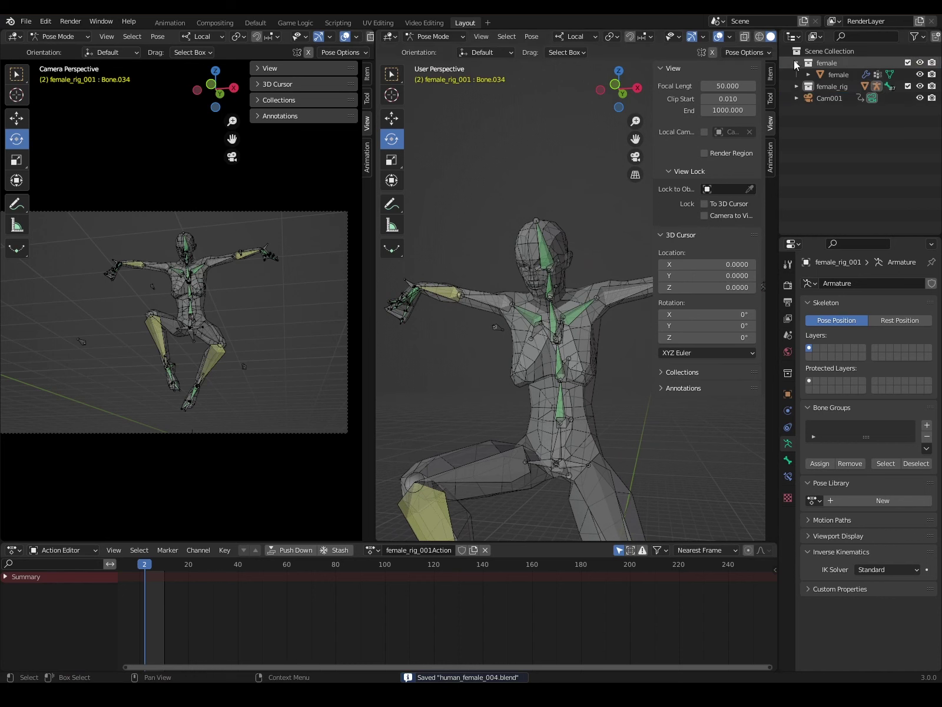
{"action": "key", "text": "ctrl+Tab"}
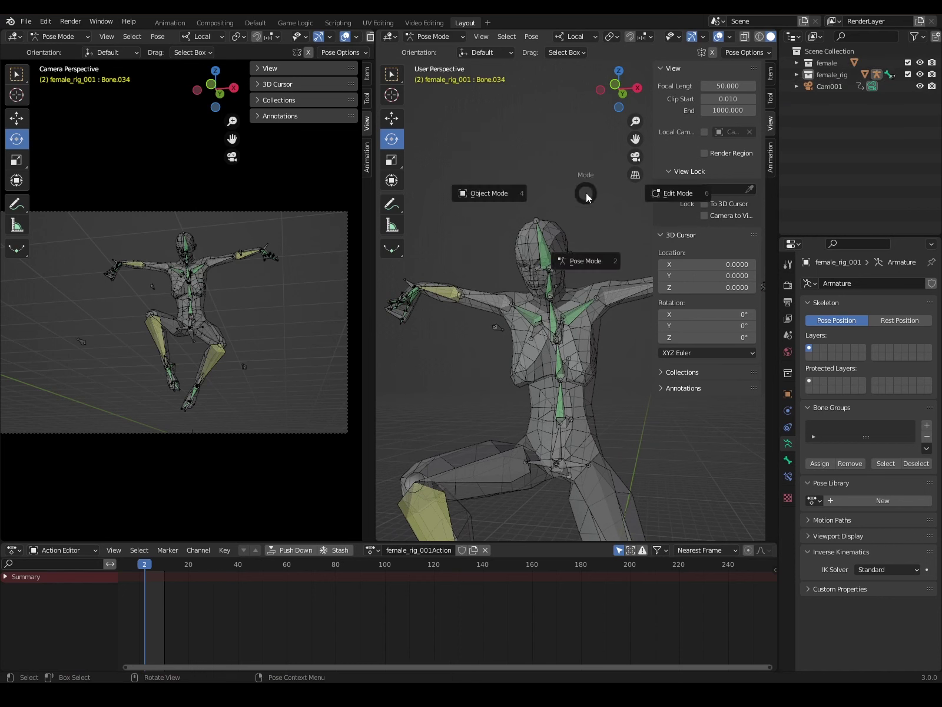
{"action": "left_click", "coordinate": [500, 205]}
{"action": "key", "text": "shift+a"}
{"action": "mouse_move", "coordinate": [465, 203]}
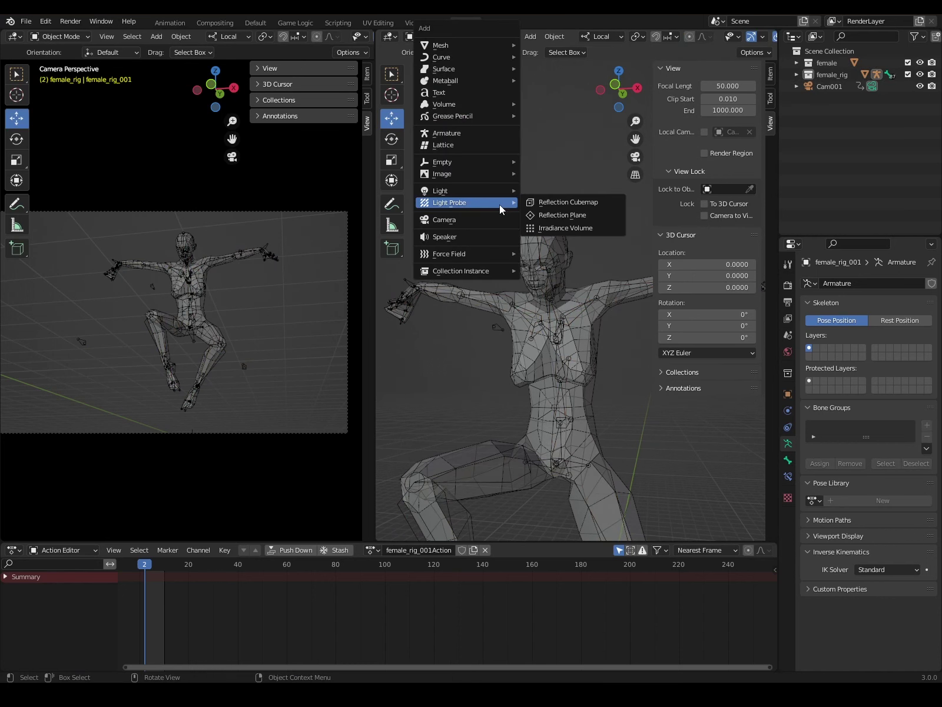
{"action": "left_click", "coordinate": [554, 130]}
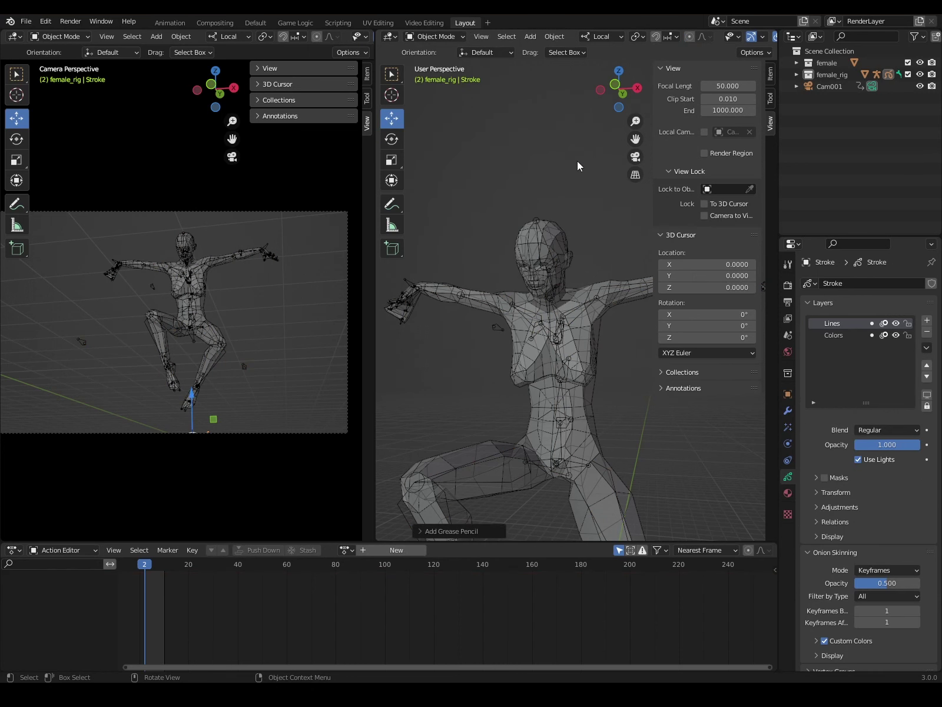
Move the Stroke into Scene Collection, rename it sh001, and make the Lines layer active.
{"action": "left_click", "coordinate": [797, 74]}
{"action": "left_click_drag", "start_coordinate": [837, 98], "coordinate": [824, 51]}
{"action": "left_click", "coordinate": [824, 87]}
{"action": "double_click", "coordinate": [829, 98]}
{"action": "type", "text": "sh001"}
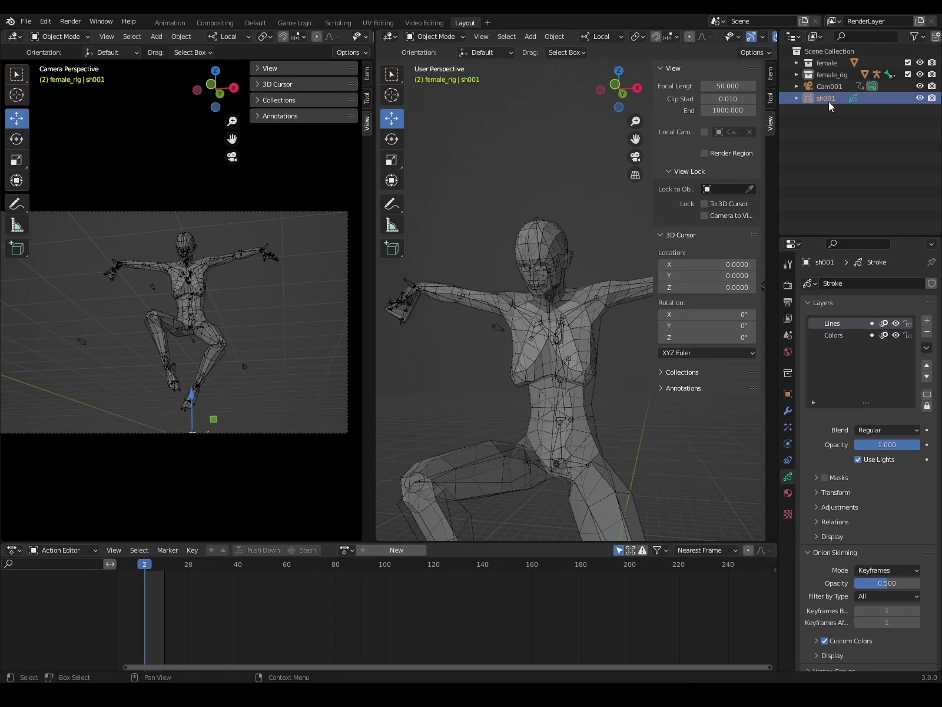
{"action": "type", "text": "Fill"}
{"action": "left_click", "coordinate": [835, 323]}
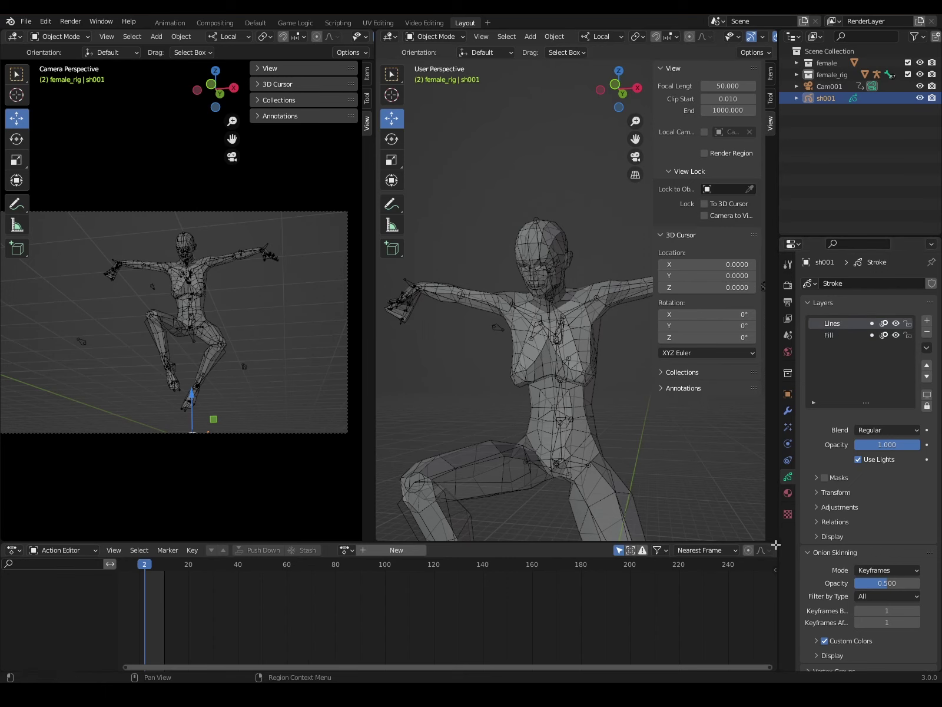
Split the timeline area and set the upper editor to Grease Pencil mode.
{"action": "mouse_move", "coordinate": [776, 545]}
{"action": "left_mouse_down"}
{"action": "mouse_move", "coordinate": [692, 576]}
{"action": "mouse_move", "coordinate": [709, 543]}
{"action": "left_mouse_up"}
{"action": "mouse_move", "coordinate": [551, 677]}
{"action": "middle_mouse_down", "text": "ctrl"}
{"action": "mouse_move", "coordinate": [579, 614]}
{"action": "mouse_move", "coordinate": [625, 614]}
{"action": "middle_mouse_up", "text": "ctrl"}
{"action": "left_click", "coordinate": [94, 444]}
{"action": "left_click", "coordinate": [88, 495]}
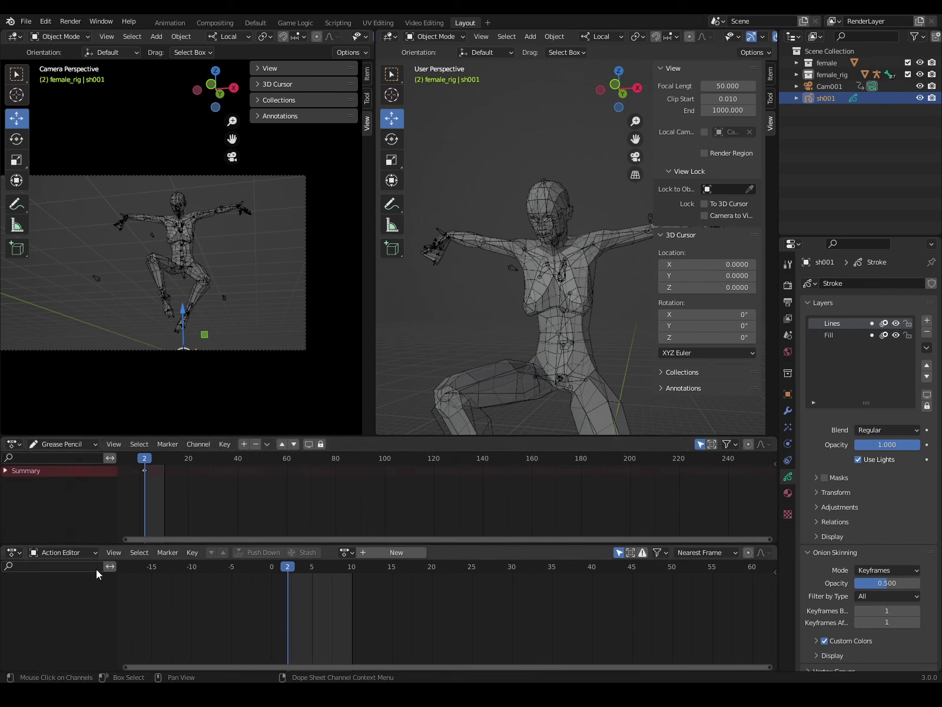
{"action": "left_click_drag", "start_coordinate": [277, 545], "coordinate": [282, 585]}
{"action": "middle_click_drag", "start_coordinate": [339, 502], "coordinate": [426, 502]}
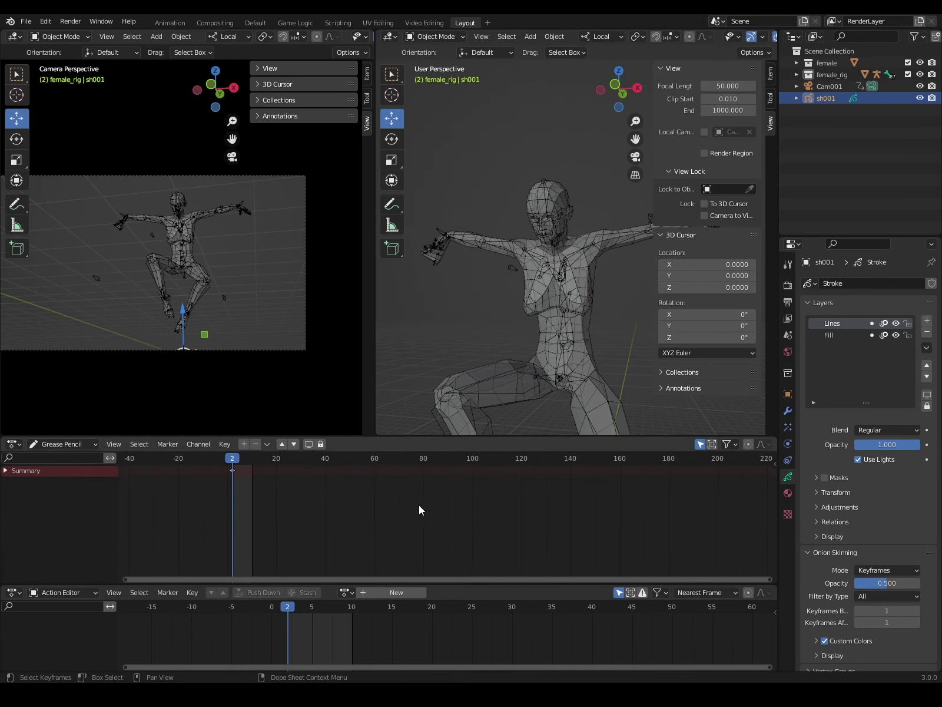
{"action": "scroll", "coordinate": [578, 258], "scroll_direction": "down", "scroll_amount": 1}
{"action": "scroll", "coordinate": [567, 313], "scroll_direction": "down", "scroll_amount": 3}
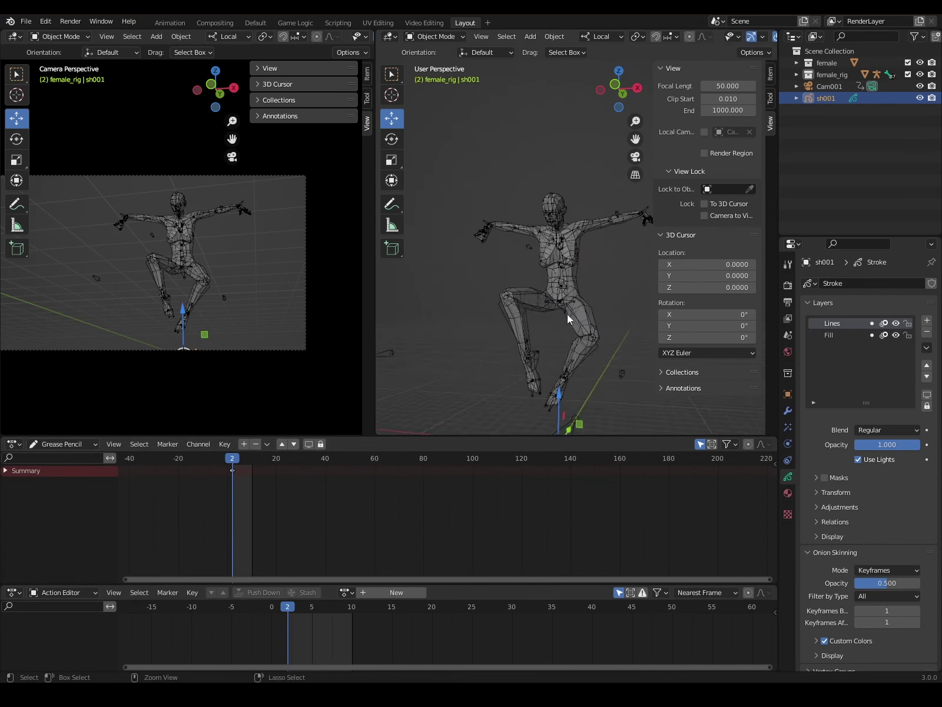
Raise the sh001 drawing object along Z to the figure's chest height.
{"action": "key", "text": "g"}
{"action": "key", "text": "z"}
{"action": "left_click", "coordinate": [580, 213]}
{"action": "key", "text": "g"}
{"action": "left_click", "coordinate": [591, 238]}
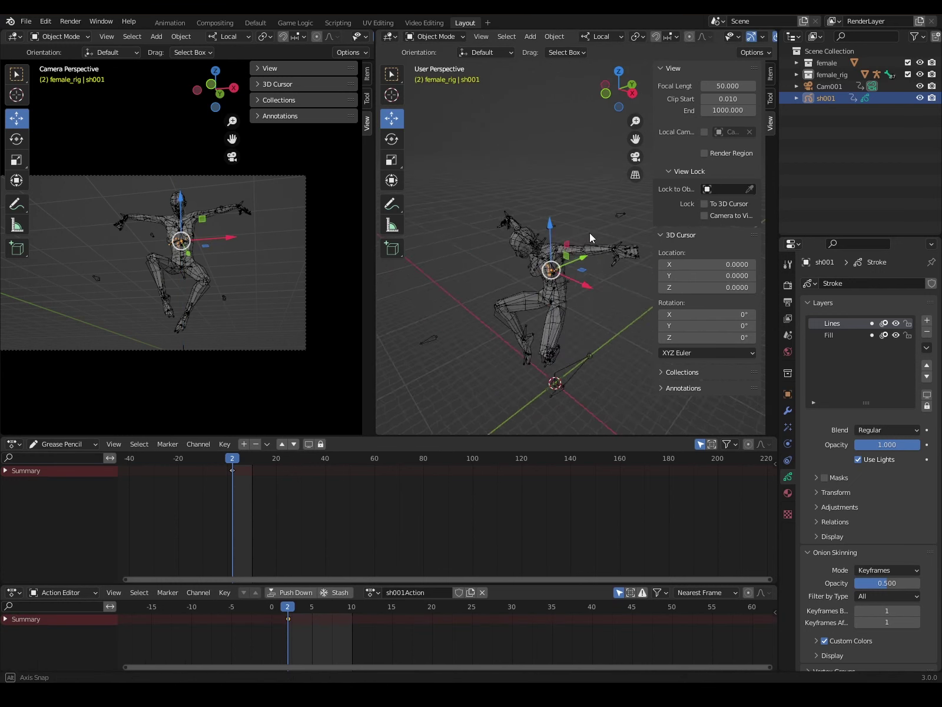
{"action": "key", "text": "g"}
{"action": "left_click", "coordinate": [589, 245]}
Turn the view to face the figure and maximize the camera viewport.
{"action": "key", "text": "ctrl+z"}
{"action": "middle_click_drag", "start_coordinate": [589, 246], "coordinate": [475, 318]}
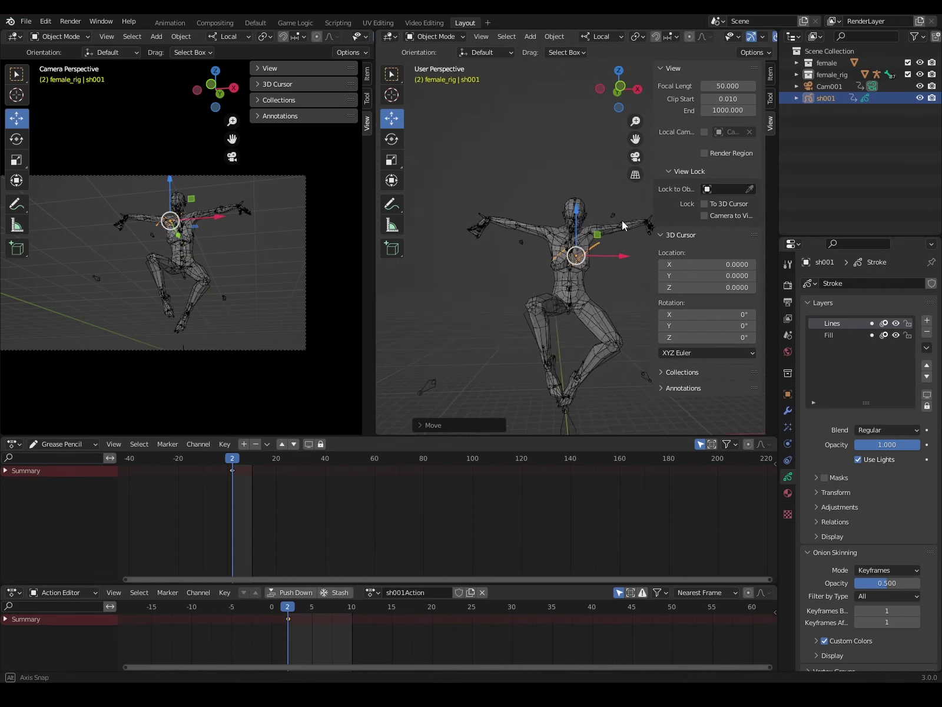
{"action": "key", "text": "ctrl+space"}
Enter Grease Pencil Draw Mode and set the eraser to remove whole strokes.
{"action": "key", "text": "ctrl+Tab"}
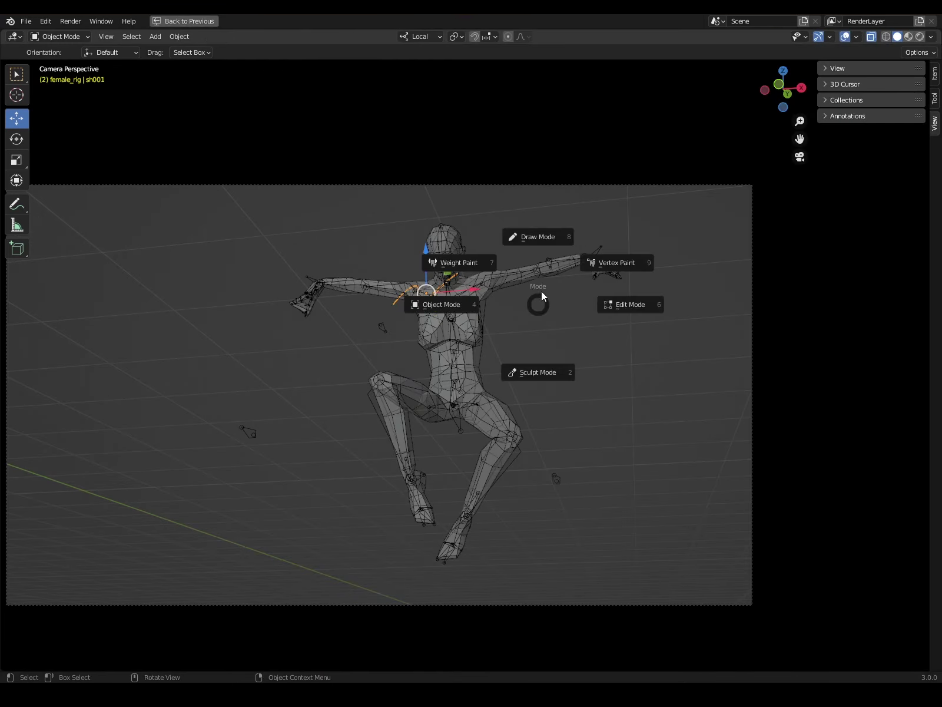
{"action": "left_click", "coordinate": [537, 238]}
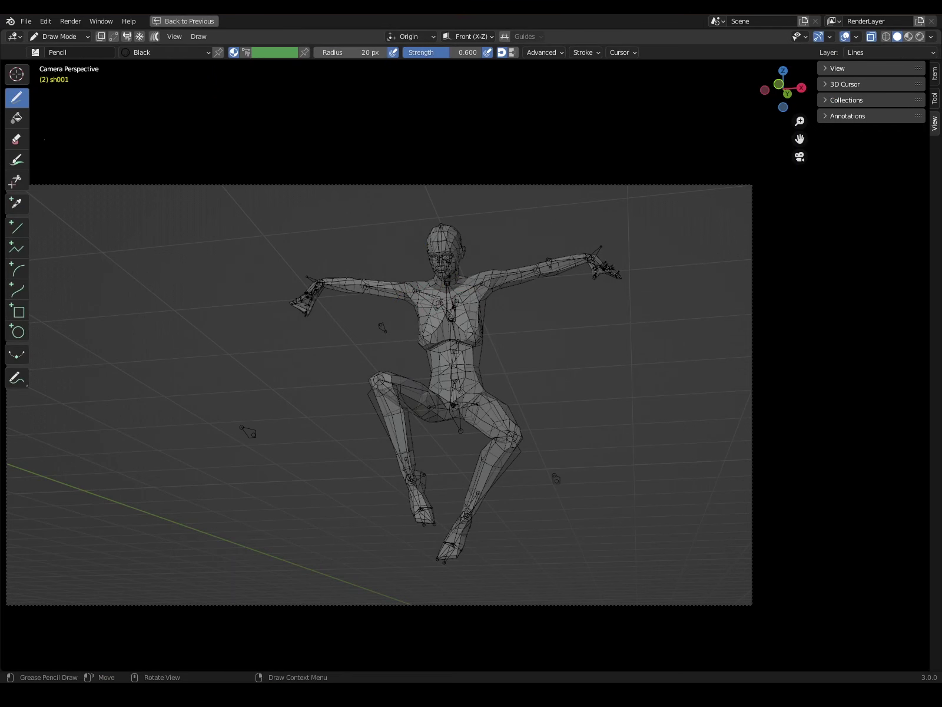
{"action": "left_click", "coordinate": [17, 139]}
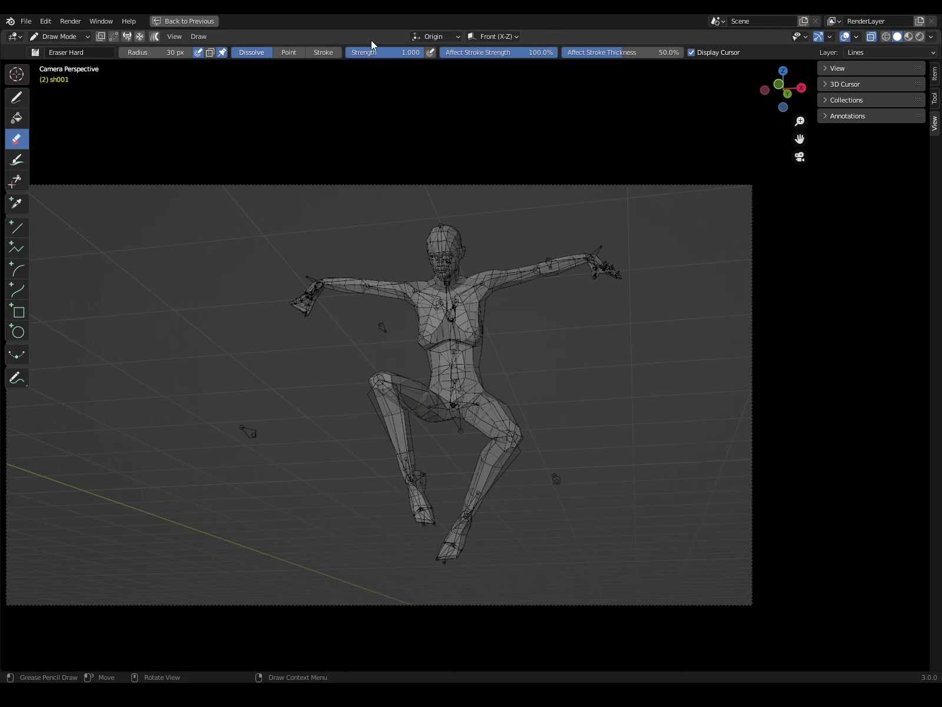
{"action": "left_click", "coordinate": [323, 53]}
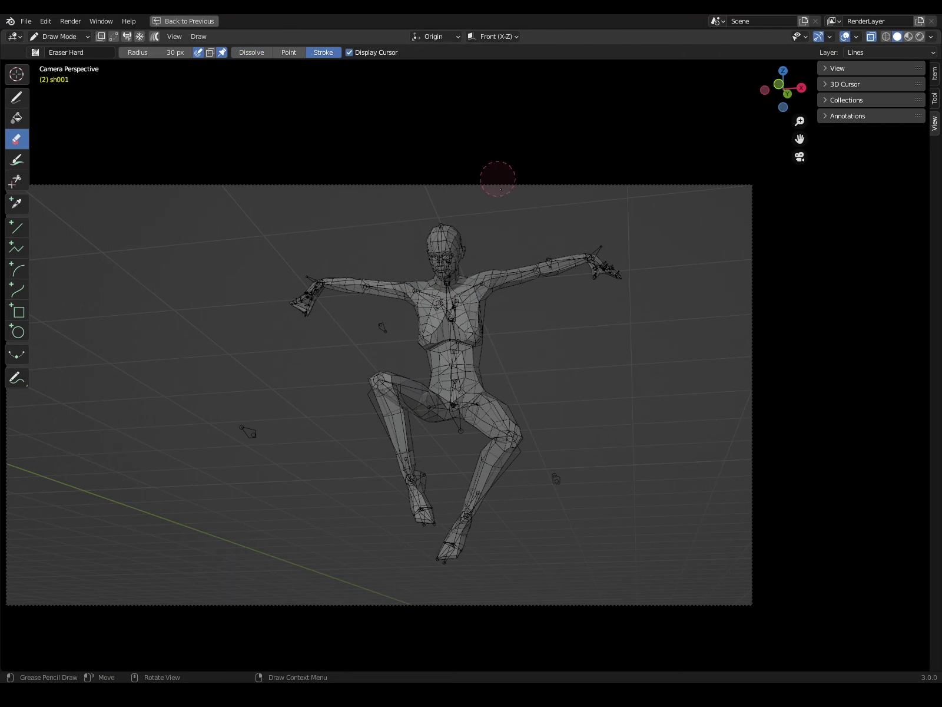
Select the Ink Pen brush and reduce its radius to 156 px.
{"action": "left_click", "coordinate": [18, 98]}
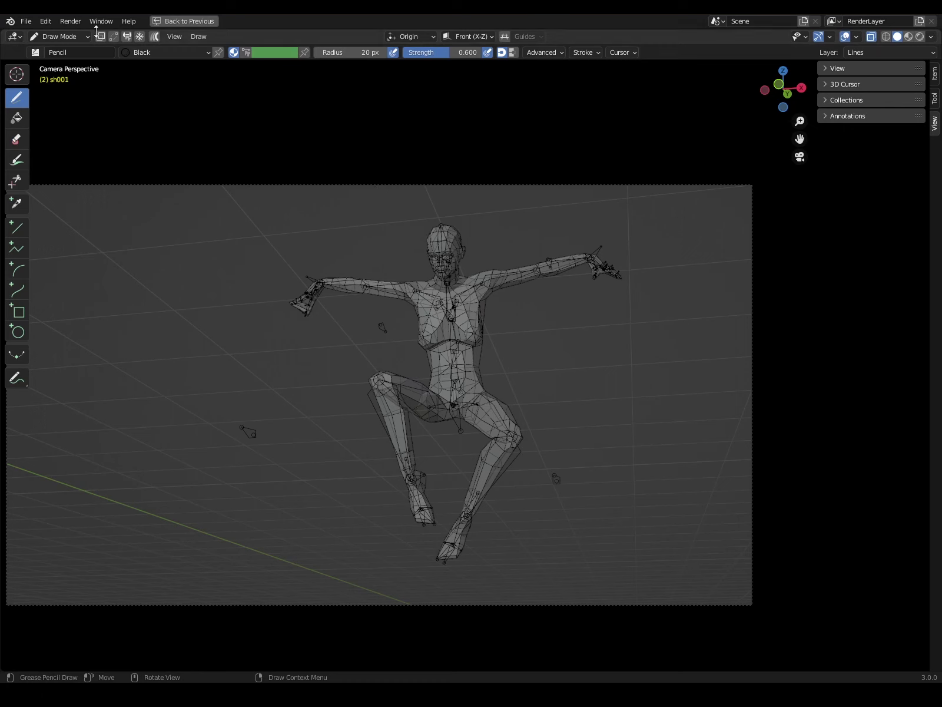
{"action": "left_click", "coordinate": [35, 53]}
{"action": "left_click", "coordinate": [100, 88]}
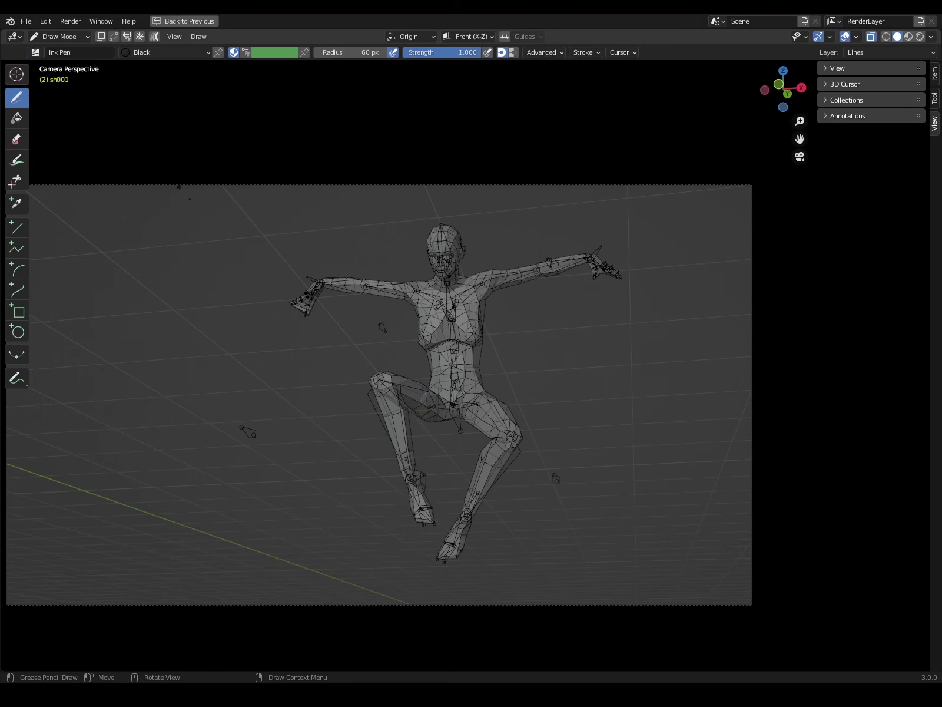
{"action": "right_click", "coordinate": [531, 308]}
{"action": "right_click", "coordinate": [542, 252]}
{"action": "right_click", "coordinate": [549, 240]}
{"action": "left_click_drag", "start_coordinate": [549, 240], "coordinate": [490, 240]}
{"action": "right_click", "coordinate": [534, 367]}
{"action": "left_click_drag", "start_coordinate": [579, 330], "coordinate": [547, 330]}
Turn off X-ray, restore the full layout, and select female_rig in Object Mode.
{"action": "left_click", "coordinate": [872, 38]}
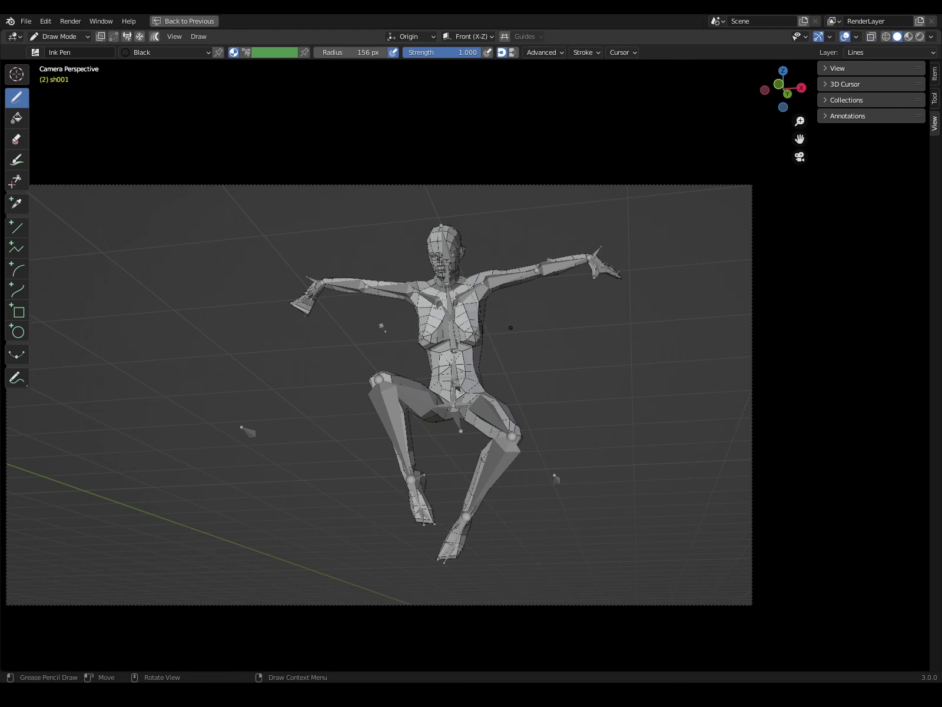
{"action": "key", "text": "ctrl+space"}
{"action": "key", "text": "ctrl+Tab"}
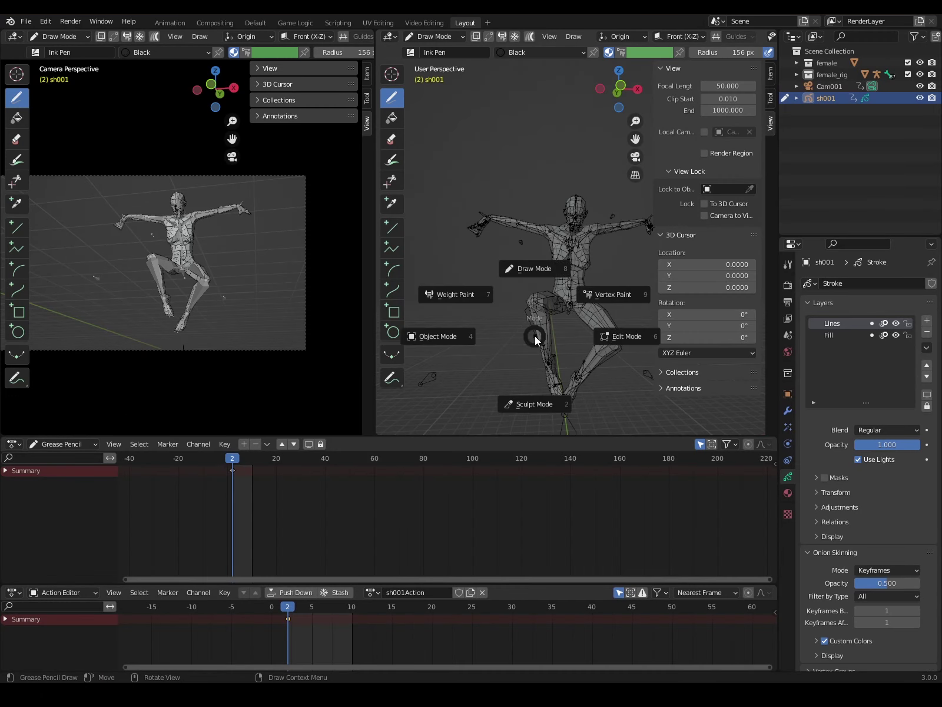
{"action": "left_click", "coordinate": [467, 317]}
{"action": "left_click", "coordinate": [574, 236]}
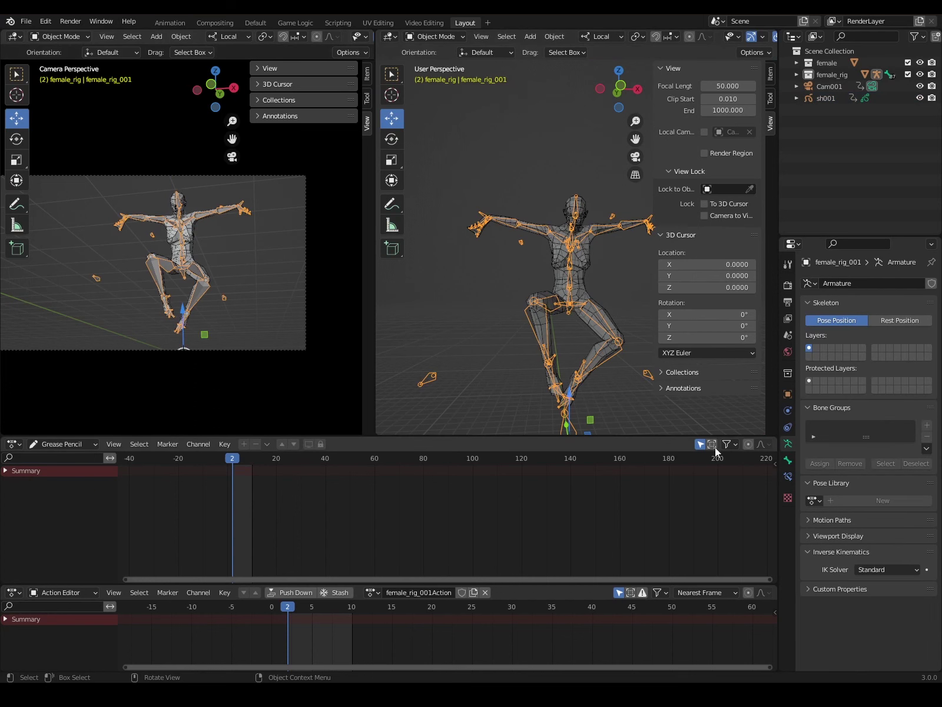
Check the rig's object properties, then hide its bones in the viewport overlays.
{"action": "left_click", "coordinate": [788, 393]}
{"action": "scroll", "coordinate": [860, 499], "scroll_direction": "down", "scroll_amount": 5}
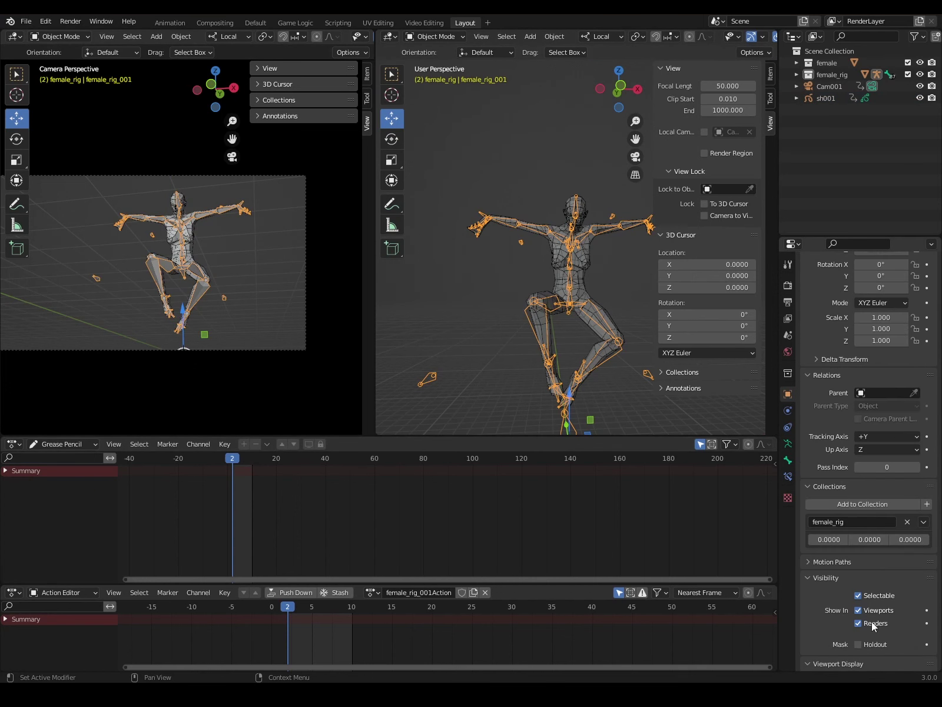
{"action": "scroll", "coordinate": [871, 621], "scroll_direction": "down", "scroll_amount": 3}
{"action": "left_click", "coordinate": [510, 365]}
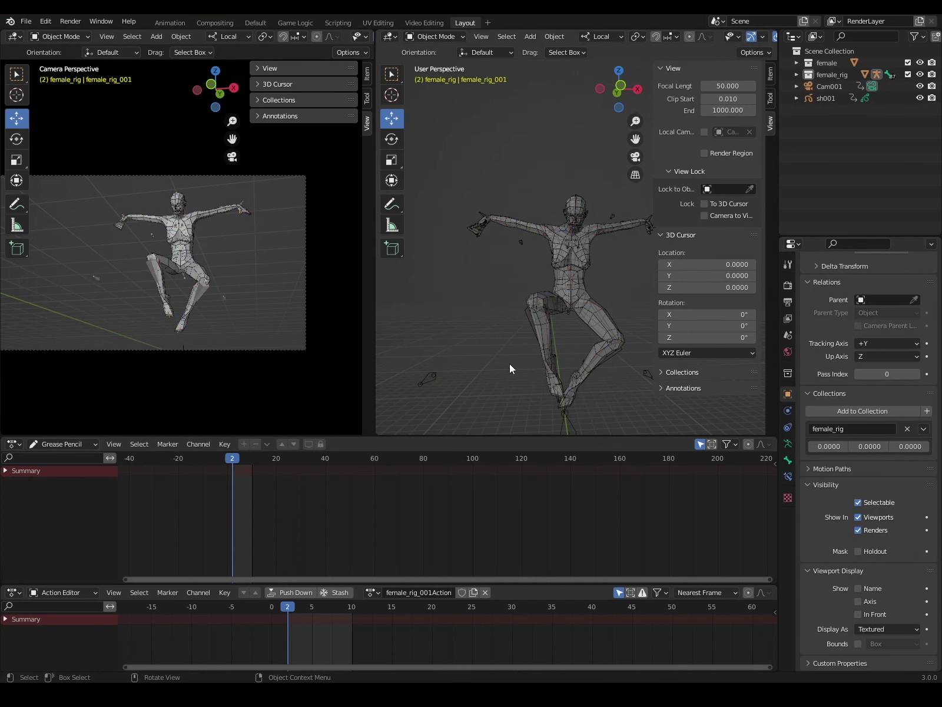
{"action": "key", "text": "ctrl+space"}
{"action": "left_click", "coordinate": [857, 37]}
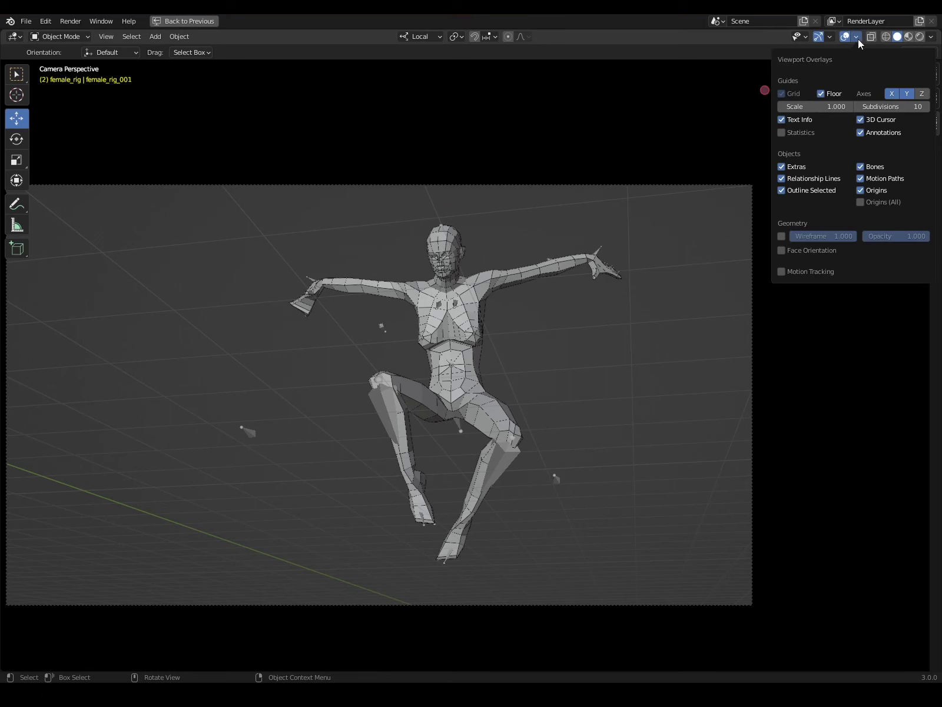
{"action": "left_click", "coordinate": [861, 166]}
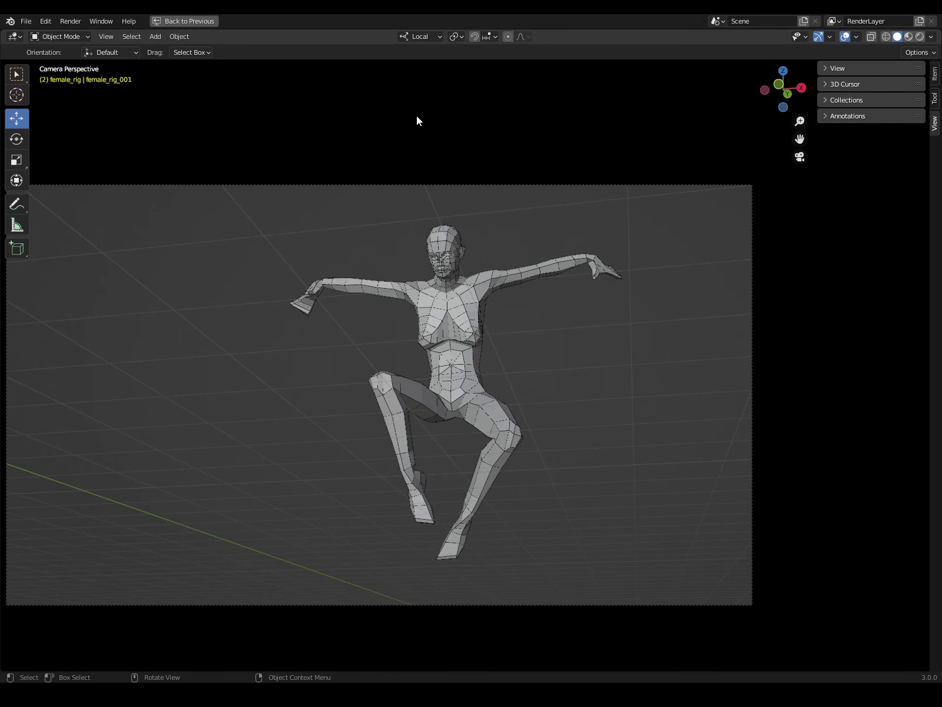
Make sh001 the active object and switch it to Draw Mode in the camera view.
{"action": "key", "text": "ctrl+Tab"}
{"action": "left_click", "coordinate": [362, 143]}
{"action": "key", "text": "ctrl+space"}
{"action": "left_click", "coordinate": [824, 98]}
{"action": "key", "text": "ctrl+space"}
{"action": "key", "text": "ctrl+Tab"}
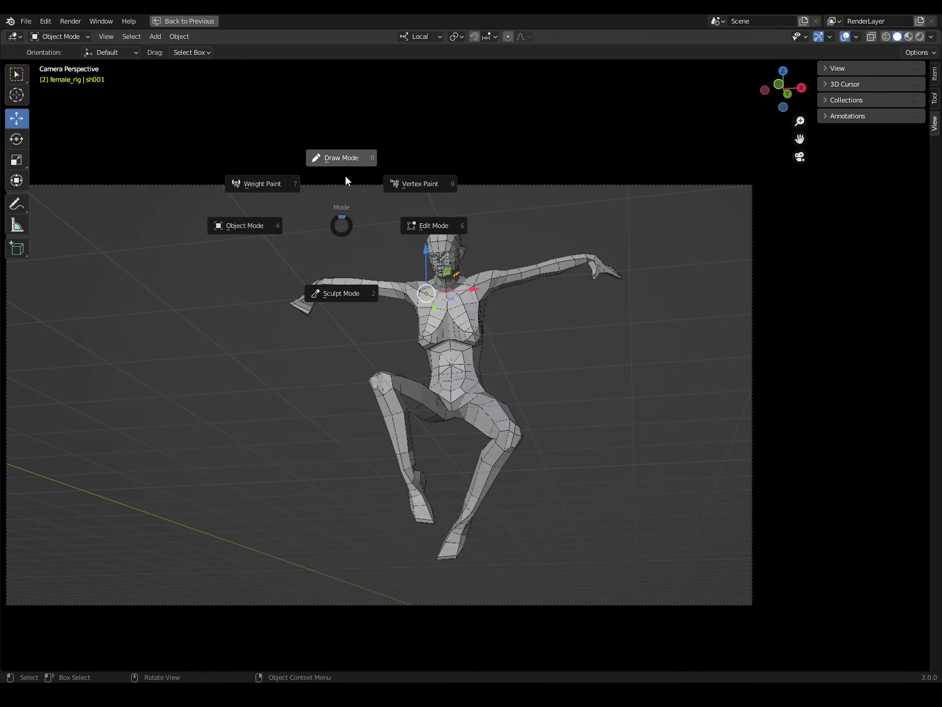
{"action": "left_click", "coordinate": [345, 176]}
Enable Fade Layers/Objects with the object fade lowered to about 0.123.
{"action": "left_click", "coordinate": [855, 36]}
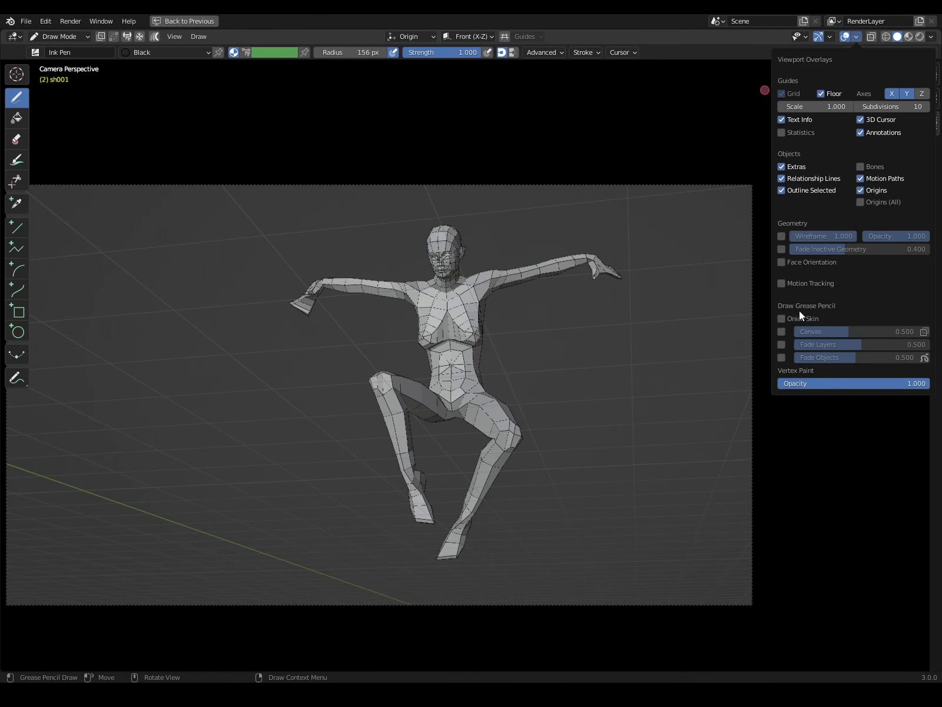
{"action": "left_click", "coordinate": [782, 345]}
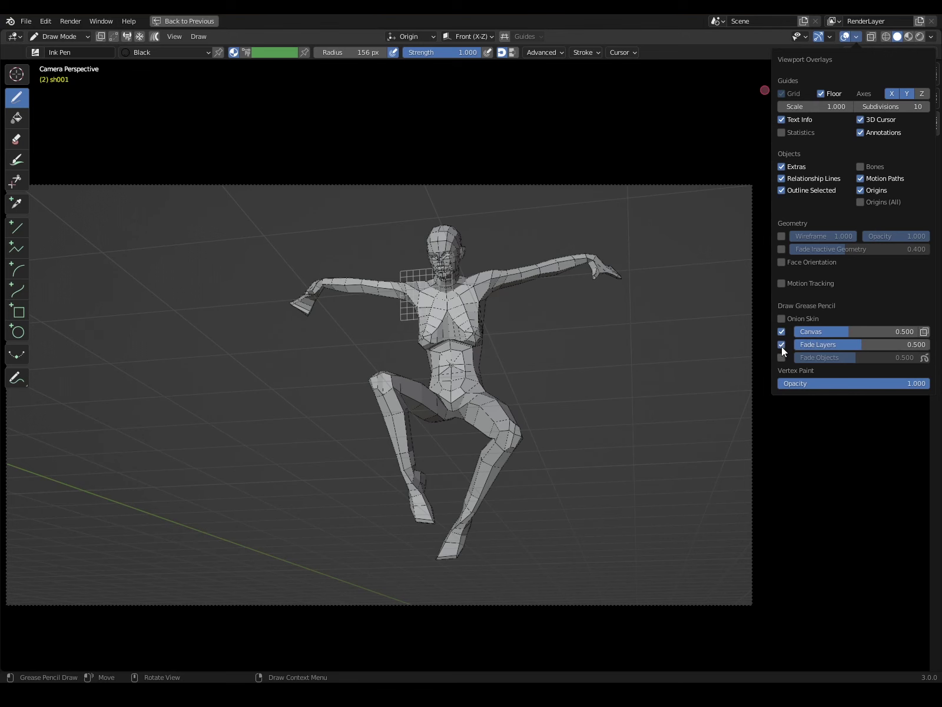
{"action": "left_click", "coordinate": [925, 358]}
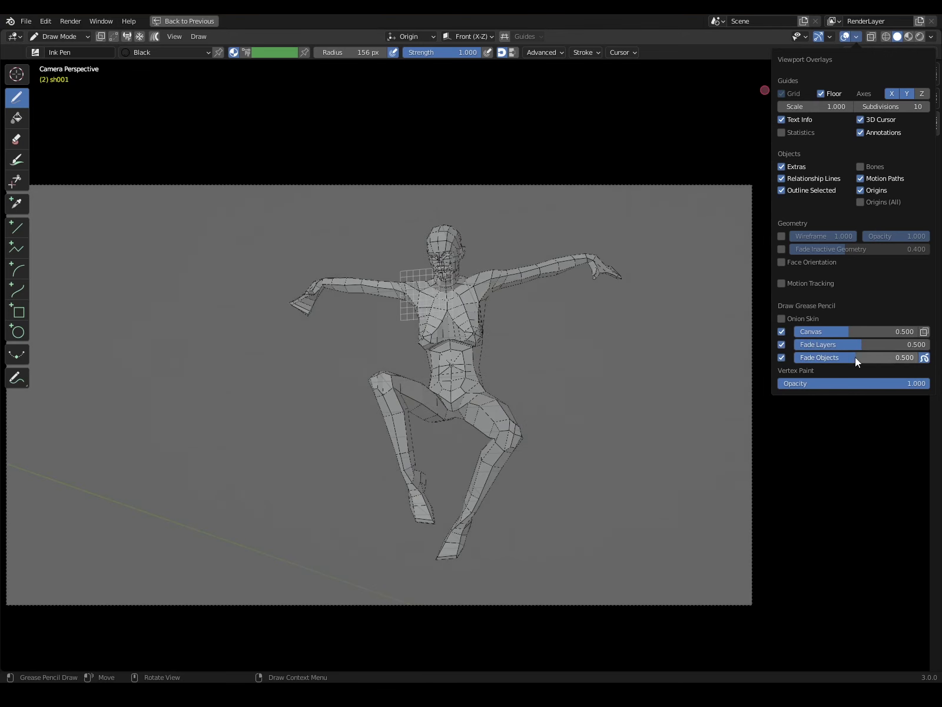
{"action": "left_click_drag", "start_coordinate": [855, 357], "coordinate": [817, 368]}
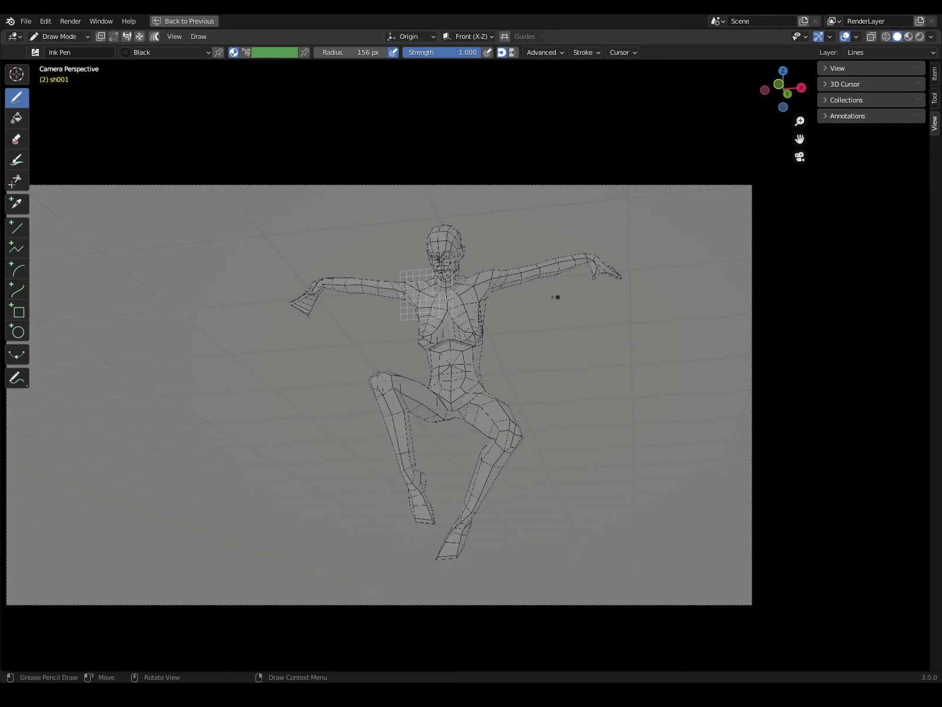
{"action": "key", "text": "ctrl+space"}
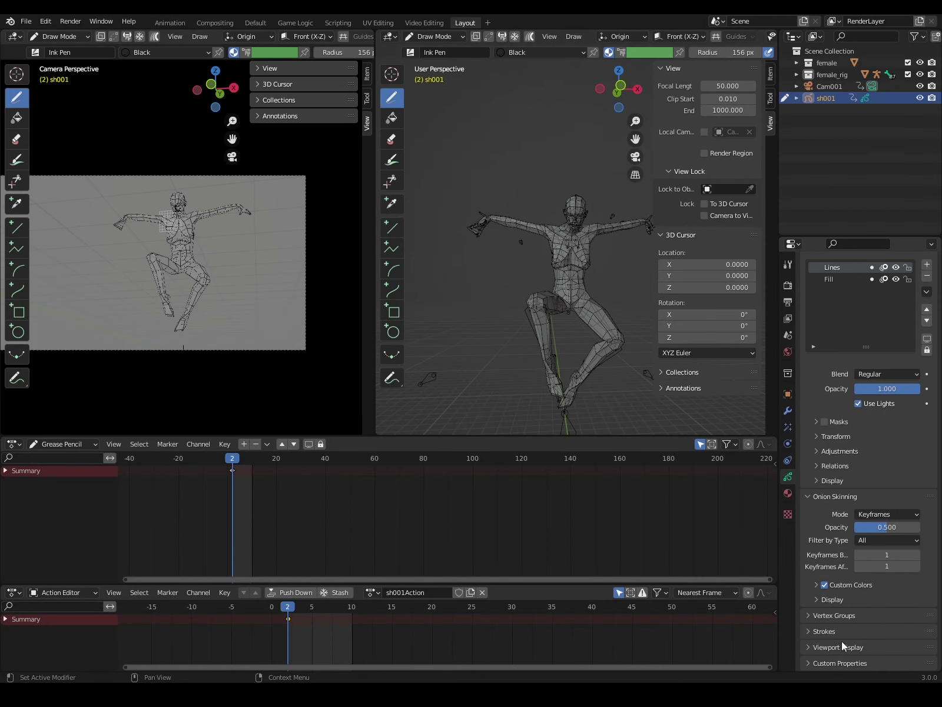
Set sh001's canvas Scale X and Y to 10, then return to Object Mode.
{"action": "left_click", "coordinate": [838, 647]}
{"action": "scroll", "coordinate": [851, 612], "scroll_direction": "down", "scroll_amount": 5}
{"action": "left_click", "coordinate": [887, 593]}
{"action": "type", "text": "10"}
{"action": "key", "text": "Return"}
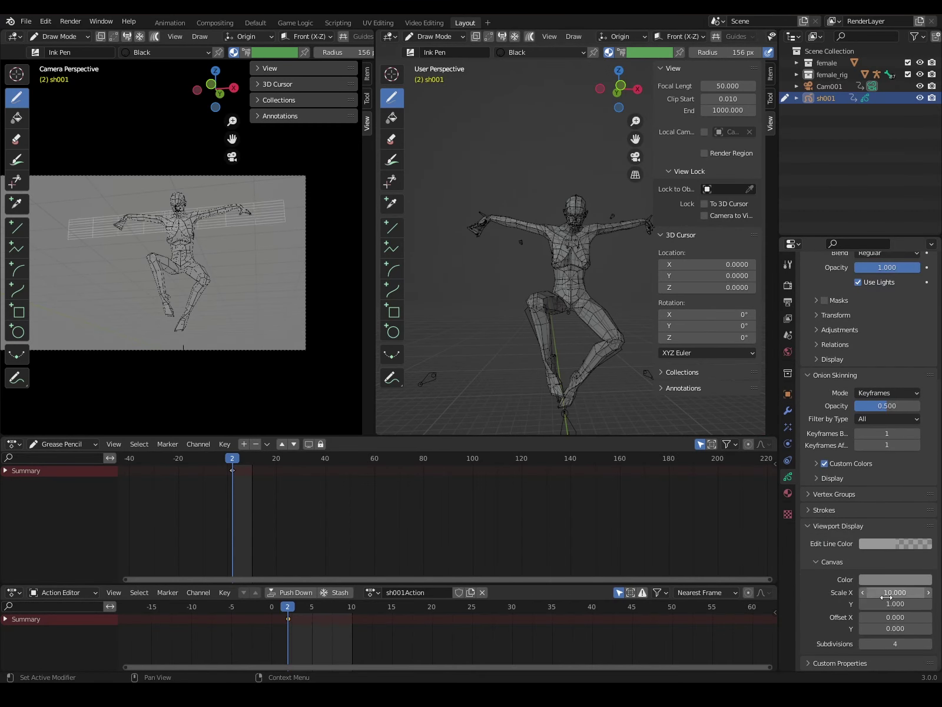
{"action": "left_click", "coordinate": [895, 603]}
{"action": "type", "text": "10"}
{"action": "key", "text": "Return"}
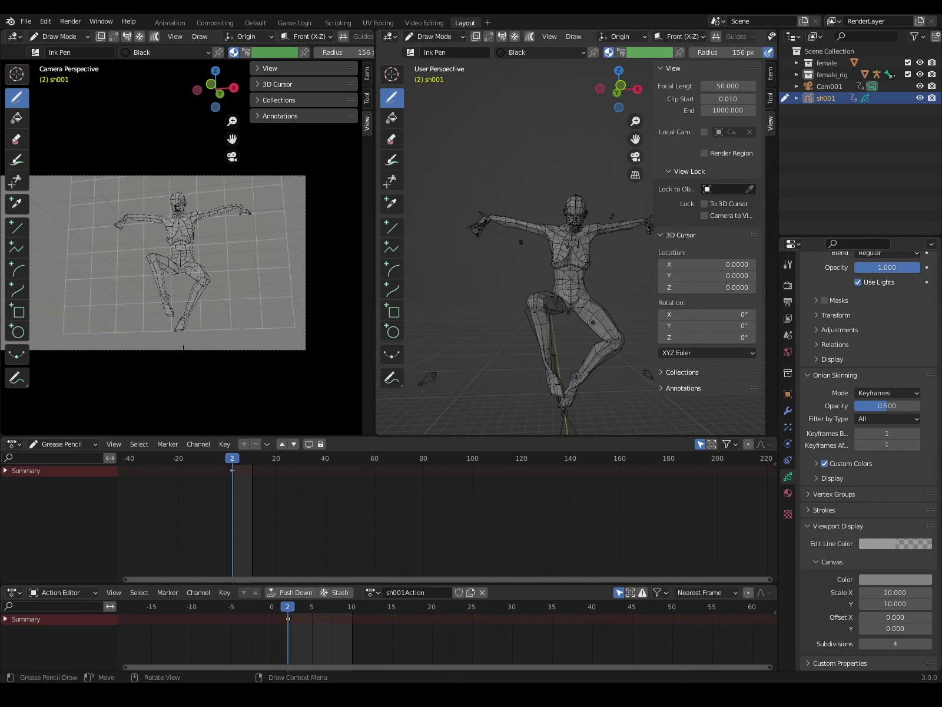
{"action": "key", "text": "ctrl+Tab"}
{"action": "left_click", "coordinate": [436, 268]}
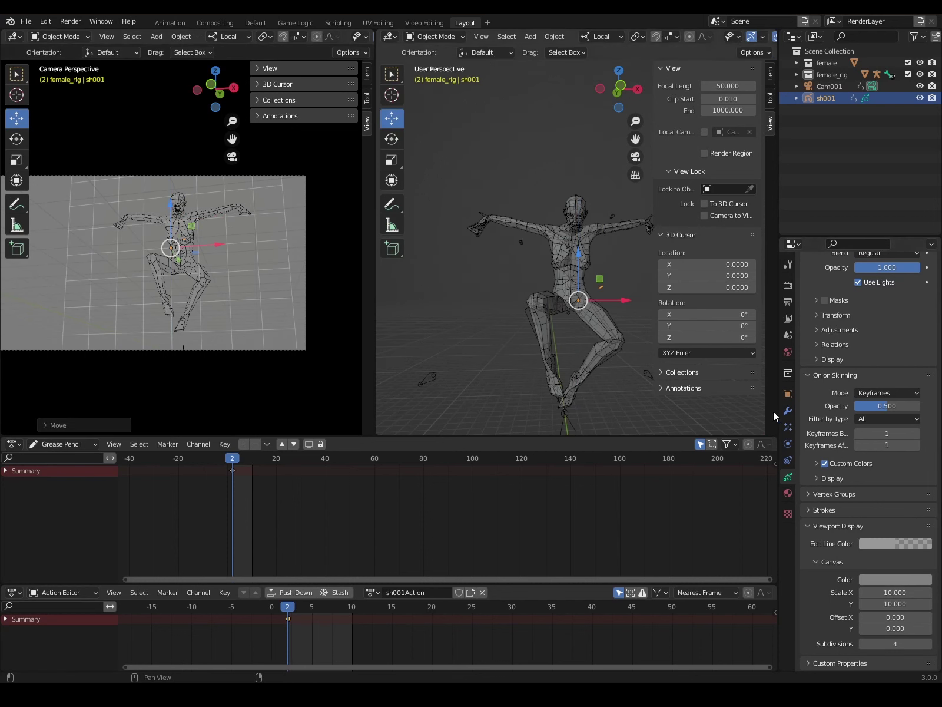
Enter Draw Mode in the maximized camera view with the drawing plane set to View.
{"action": "key", "text": "ctrl+space"}
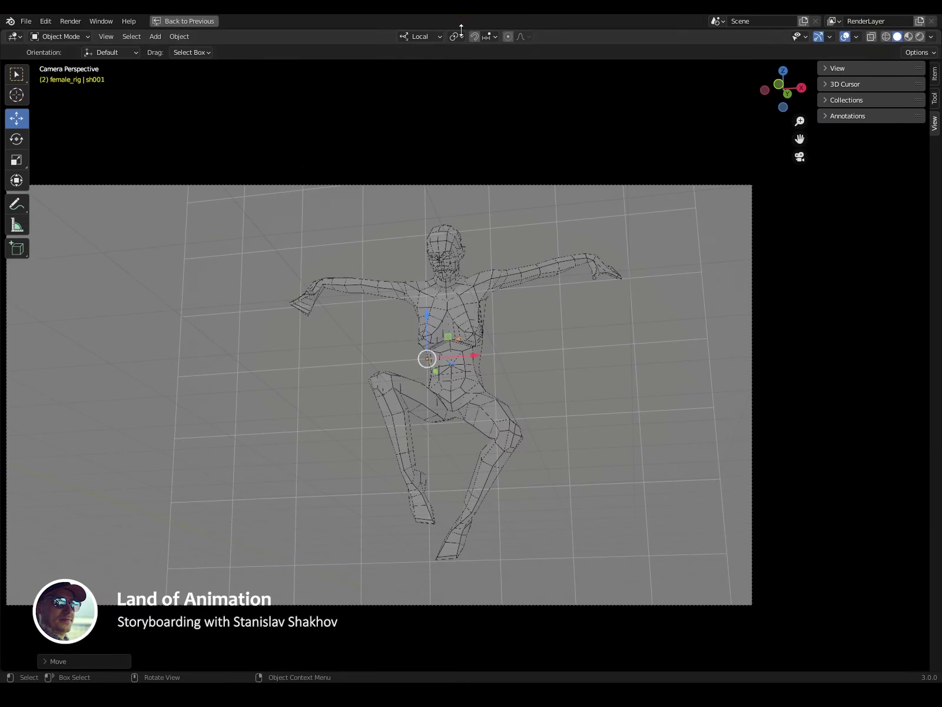
{"action": "left_click", "coordinate": [420, 37]}
{"action": "key", "text": "ctrl+Tab"}
{"action": "left_click", "coordinate": [630, 157]}
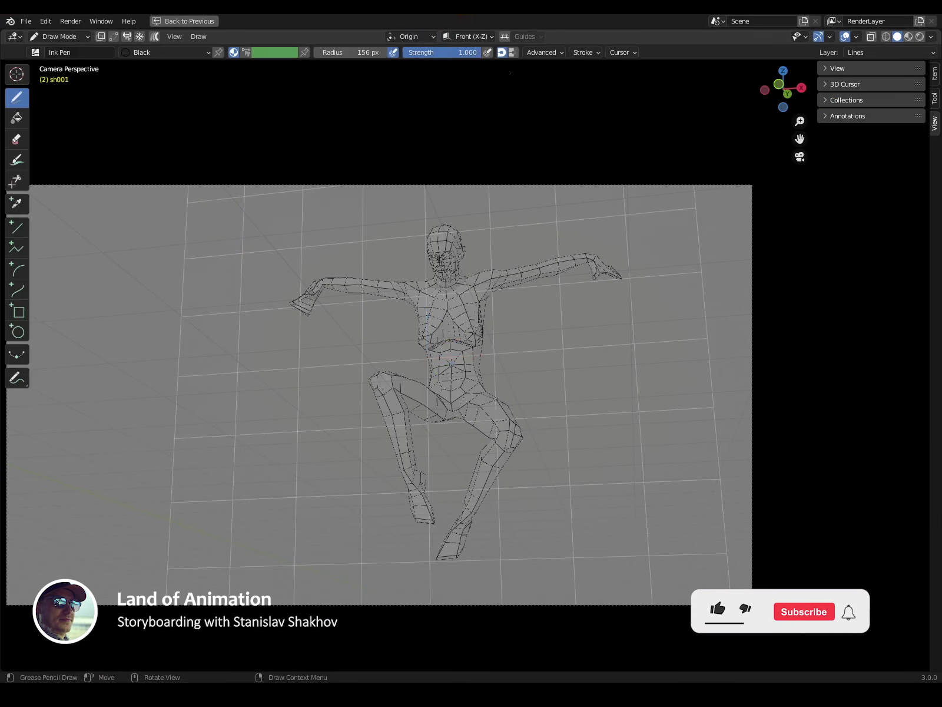
{"action": "left_click", "coordinate": [463, 37]}
{"action": "left_click", "coordinate": [440, 72]}
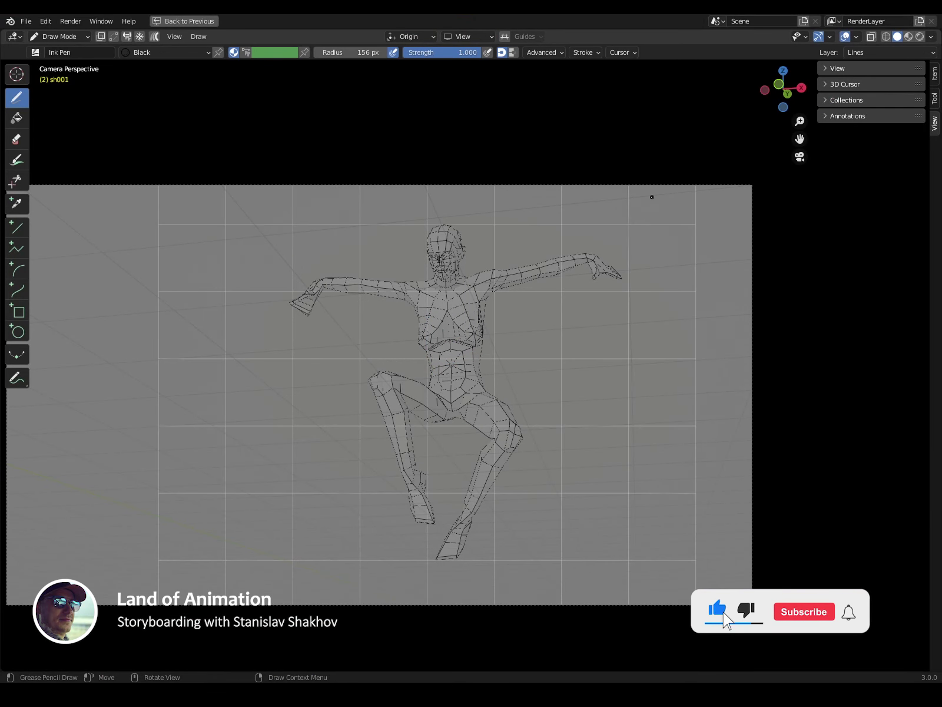
Adjust the layer and object fade sliders and preview rendered versus solid shading.
{"action": "left_click", "coordinate": [856, 36]}
{"action": "mouse_move", "coordinate": [883, 344]}
{"action": "left_mouse_down"}
{"action": "mouse_move", "coordinate": [895, 345]}
{"action": "mouse_move", "coordinate": [857, 357]}
{"action": "left_mouse_up"}
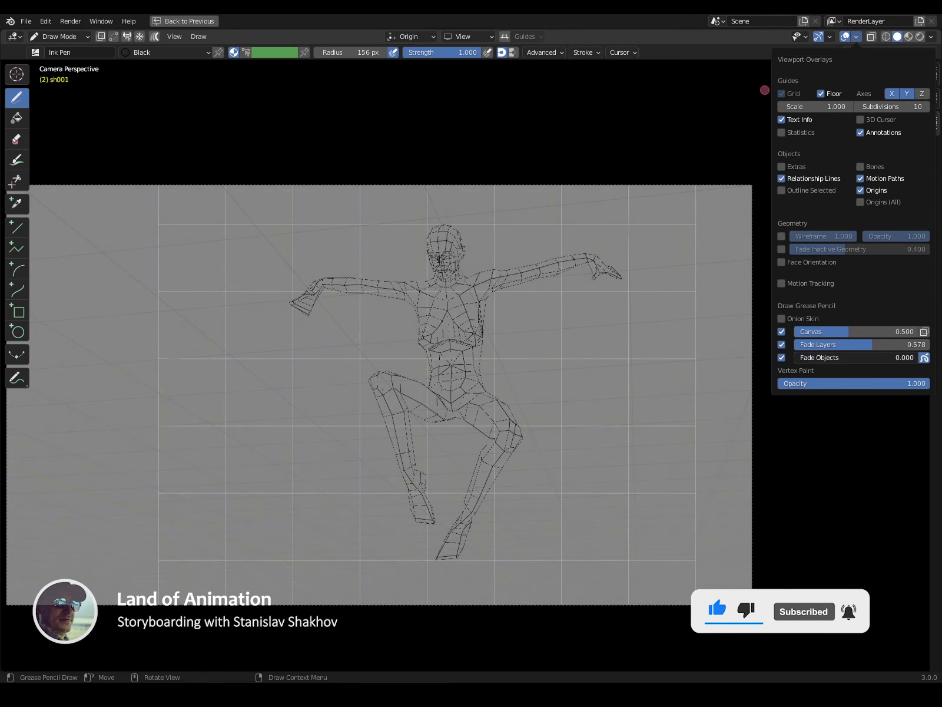
{"action": "left_click", "coordinate": [920, 37]}
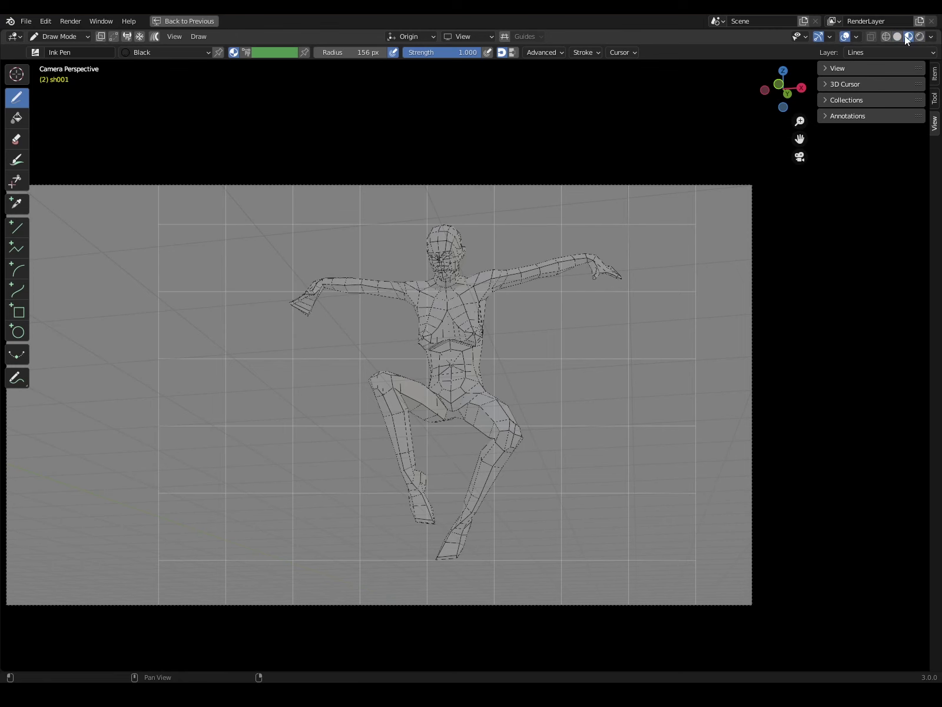
{"action": "left_click", "coordinate": [898, 37]}
{"action": "left_click", "coordinate": [855, 37]}
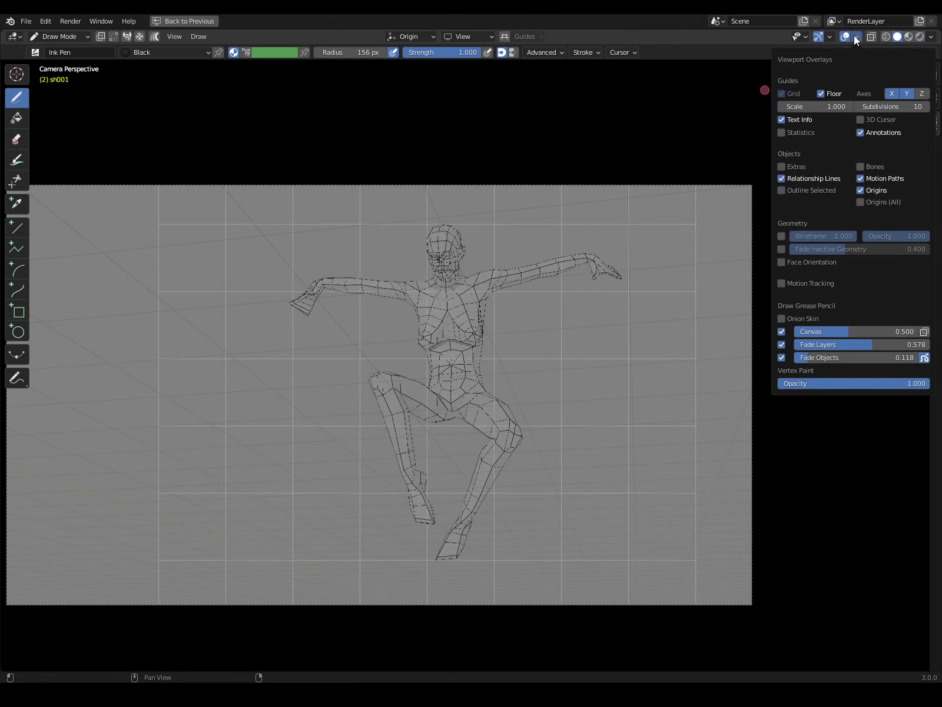
{"action": "left_click", "coordinate": [845, 37]}
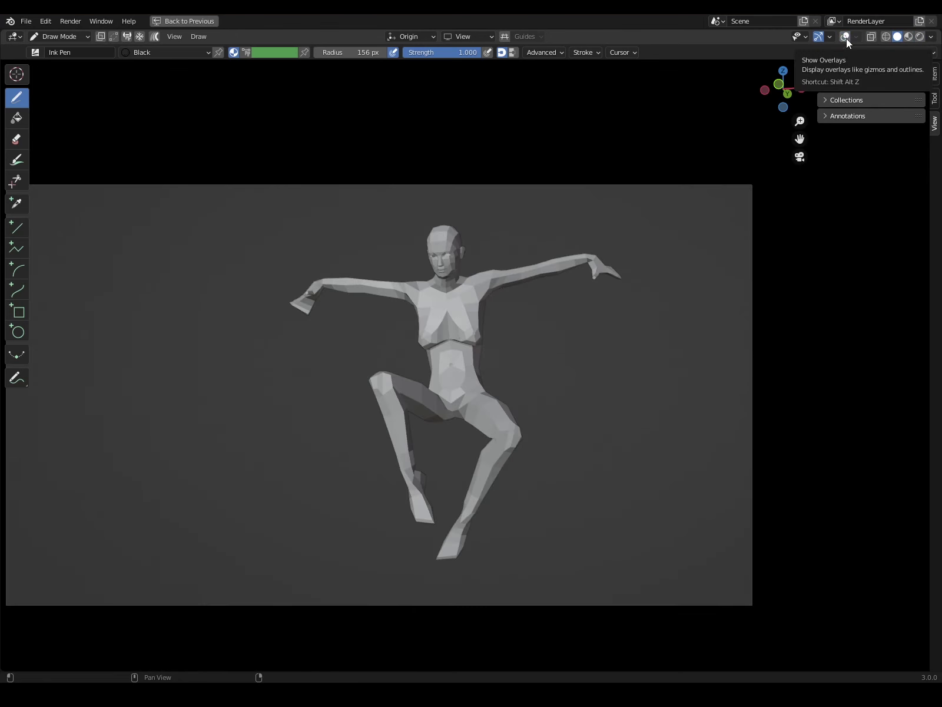
{"action": "left_click", "coordinate": [847, 39]}
Zoom in on the head and ink the first hatched hair strokes.
{"action": "scroll", "coordinate": [502, 286], "scroll_direction": "up", "scroll_amount": 1}
{"action": "middle_click_drag", "start_coordinate": [502, 286], "coordinate": [556, 238], "text": "shift"}
{"action": "scroll", "coordinate": [524, 253], "scroll_direction": "up", "scroll_amount": 1}
{"action": "scroll", "coordinate": [531, 239], "scroll_direction": "up", "scroll_amount": 1}
{"action": "scroll", "coordinate": [593, 201], "scroll_direction": "up", "scroll_amount": 1}
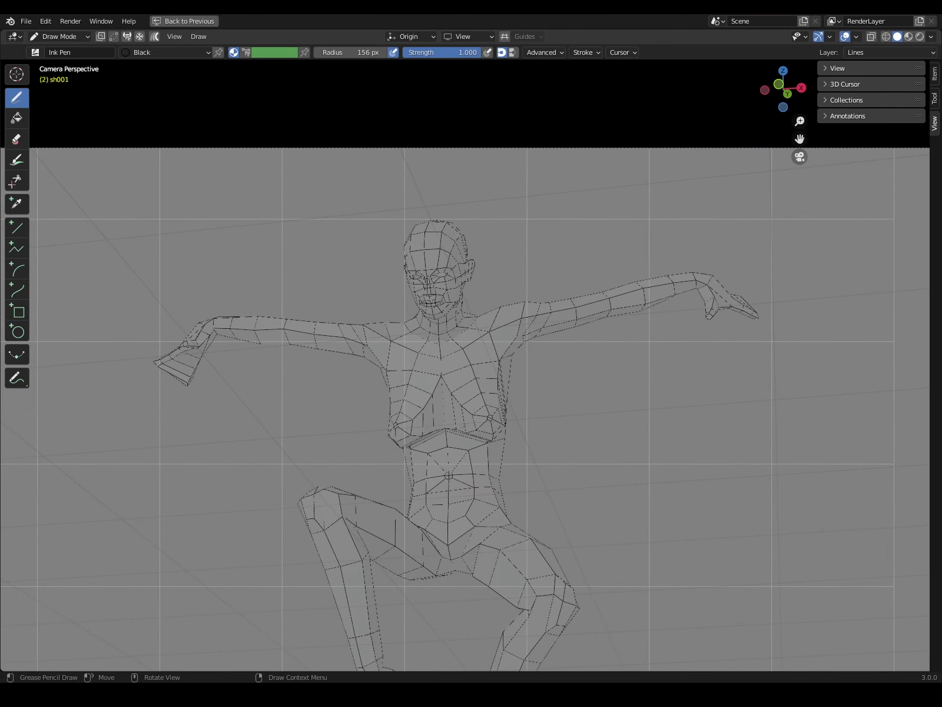
{"action": "mouse_move", "coordinate": [435, 221]}
{"action": "left_mouse_down"}
{"action": "mouse_move", "coordinate": [422, 259]}
{"action": "mouse_move", "coordinate": [404, 259]}
{"action": "left_mouse_up"}
{"action": "mouse_move", "coordinate": [424, 233]}
{"action": "left_mouse_down"}
{"action": "mouse_move", "coordinate": [409, 272]}
{"action": "mouse_move", "coordinate": [471, 257]}
{"action": "mouse_move", "coordinate": [459, 270]}
{"action": "mouse_move", "coordinate": [465, 281]}
{"action": "left_mouse_up"}
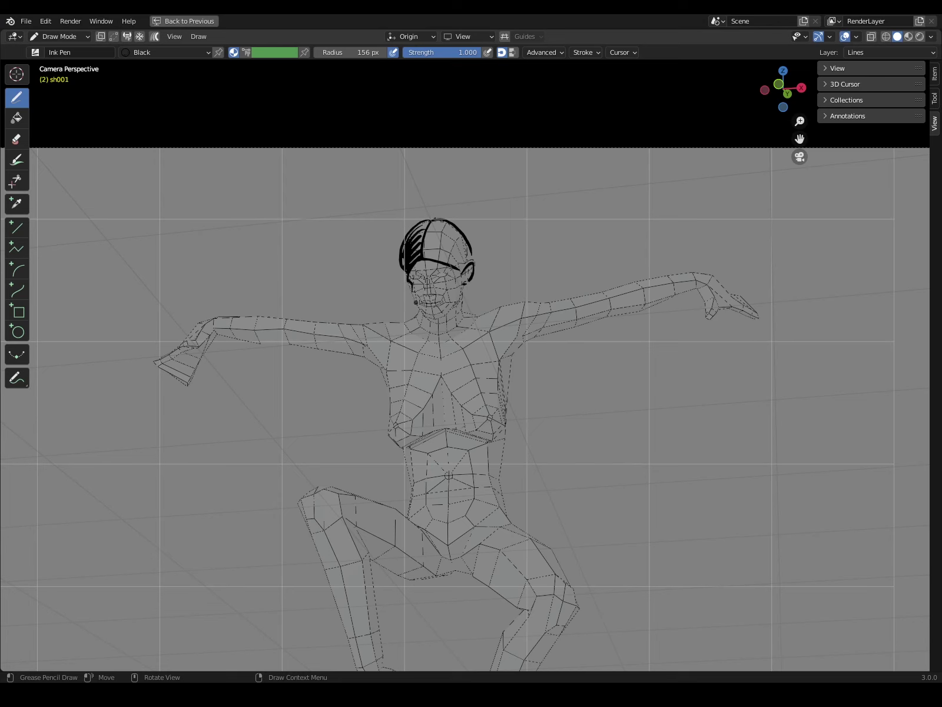
Ink an eye dot and the face line with its jaw curve.
{"action": "left_click", "coordinate": [466, 250]}
{"action": "mouse_move", "coordinate": [434, 265]}
{"action": "left_mouse_down"}
{"action": "mouse_move", "coordinate": [439, 323]}
{"action": "mouse_move", "coordinate": [458, 305]}
{"action": "left_mouse_up"}
{"action": "scroll", "coordinate": [480, 297], "scroll_direction": "down", "scroll_amount": 2}
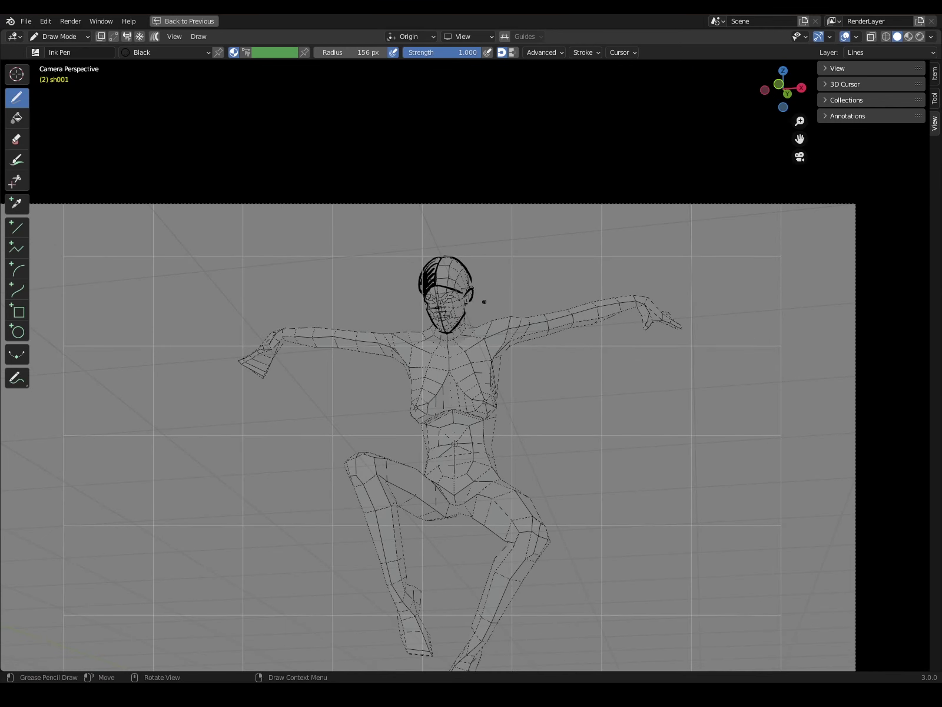
Set the Hard eraser radius to 13 px, then return to the ink pen.
{"action": "key", "text": "e"}
{"action": "right_click", "coordinate": [528, 283]}
{"action": "left_click_drag", "start_coordinate": [528, 284], "coordinate": [458, 288]}
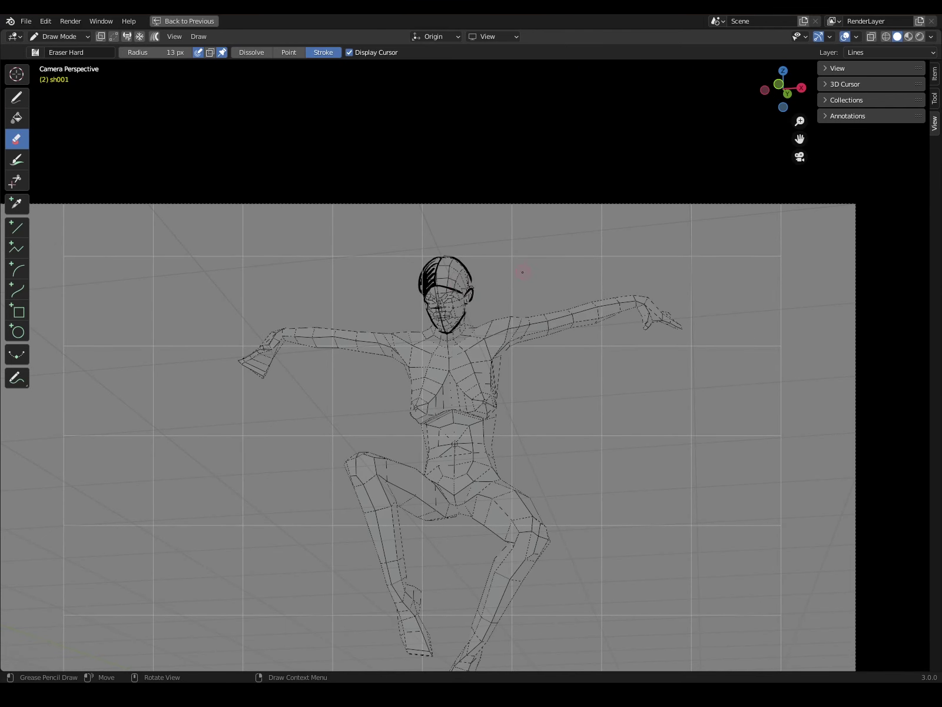
{"action": "left_click", "coordinate": [24, 101]}
{"action": "key", "text": "ctrl+space"}
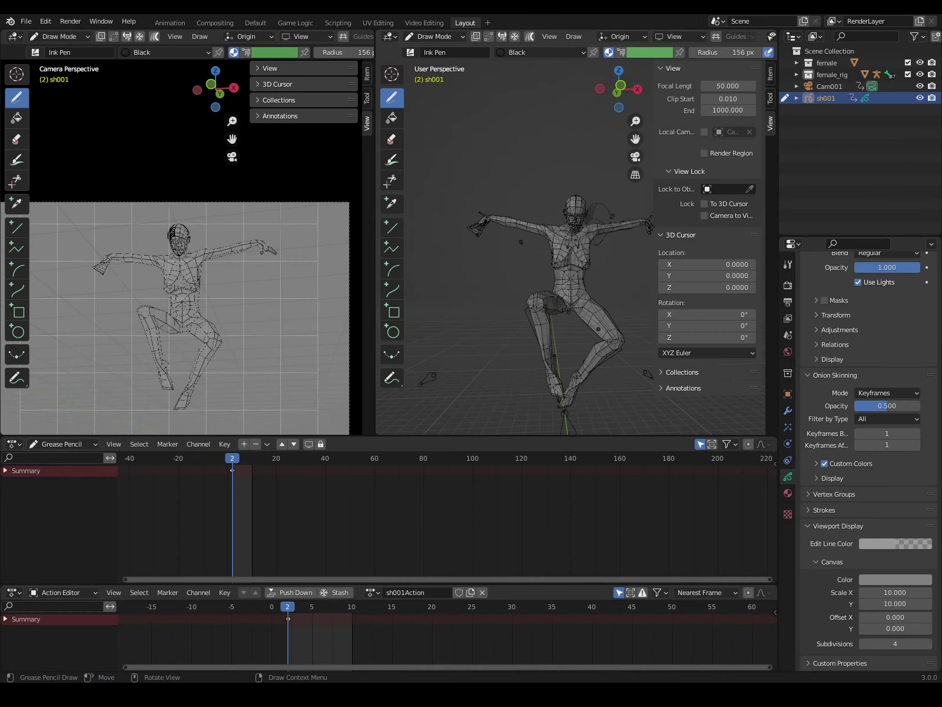
{"action": "key", "text": "ctrl+space"}
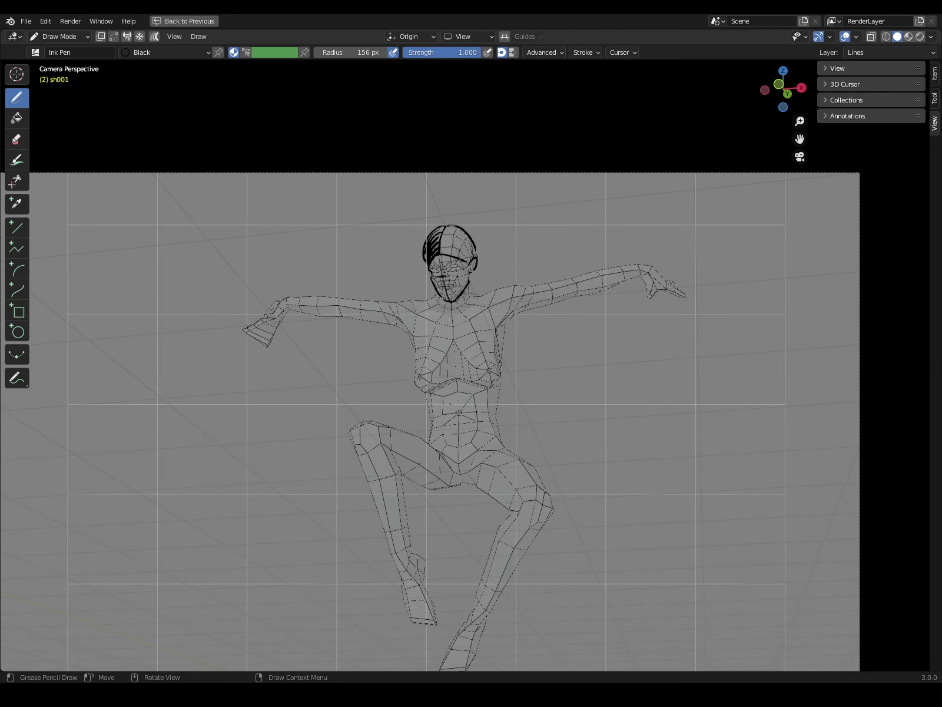
Show the reference mesh wireframe overlay at about 0.112 opacity.
{"action": "middle_click_drag", "start_coordinate": [604, 306], "coordinate": [677, 194], "text": "shift"}
{"action": "left_click", "coordinate": [856, 37]}
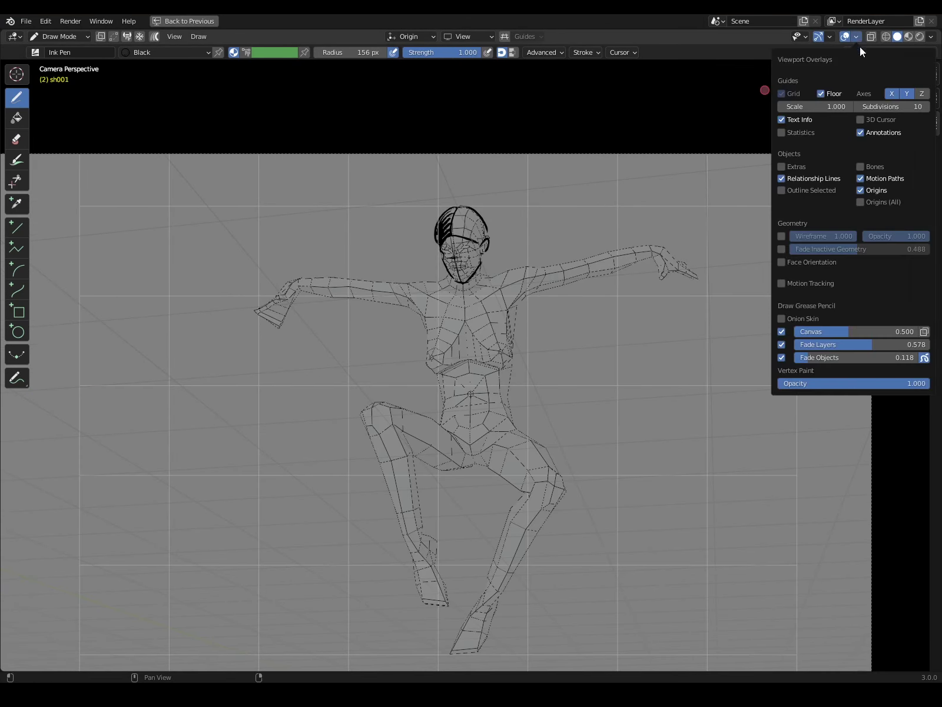
{"action": "left_click", "coordinate": [782, 236]}
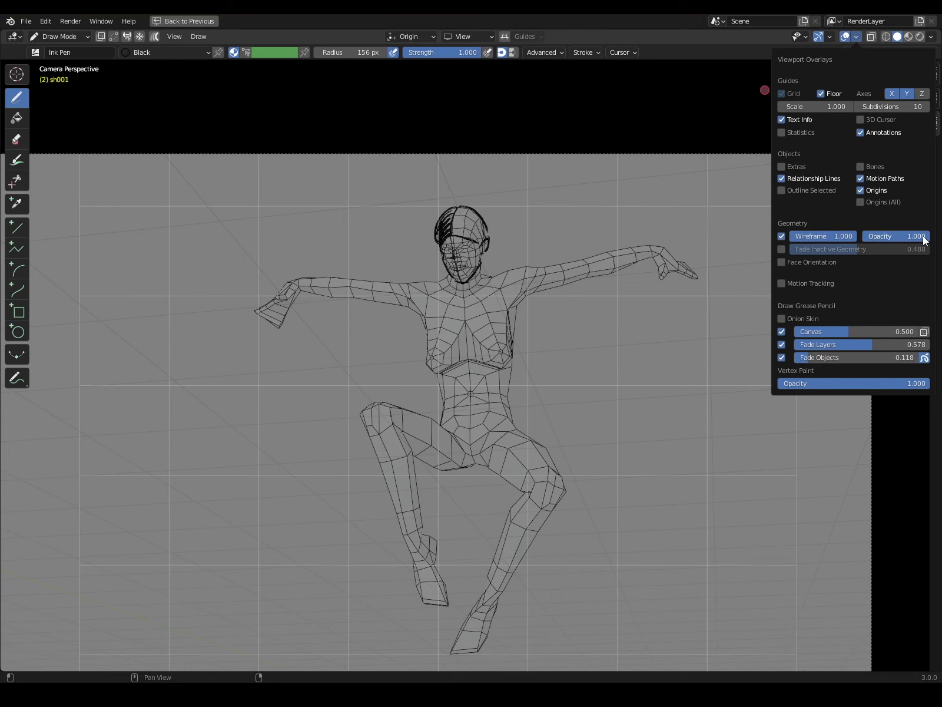
{"action": "left_click_drag", "start_coordinate": [924, 238], "coordinate": [856, 248]}
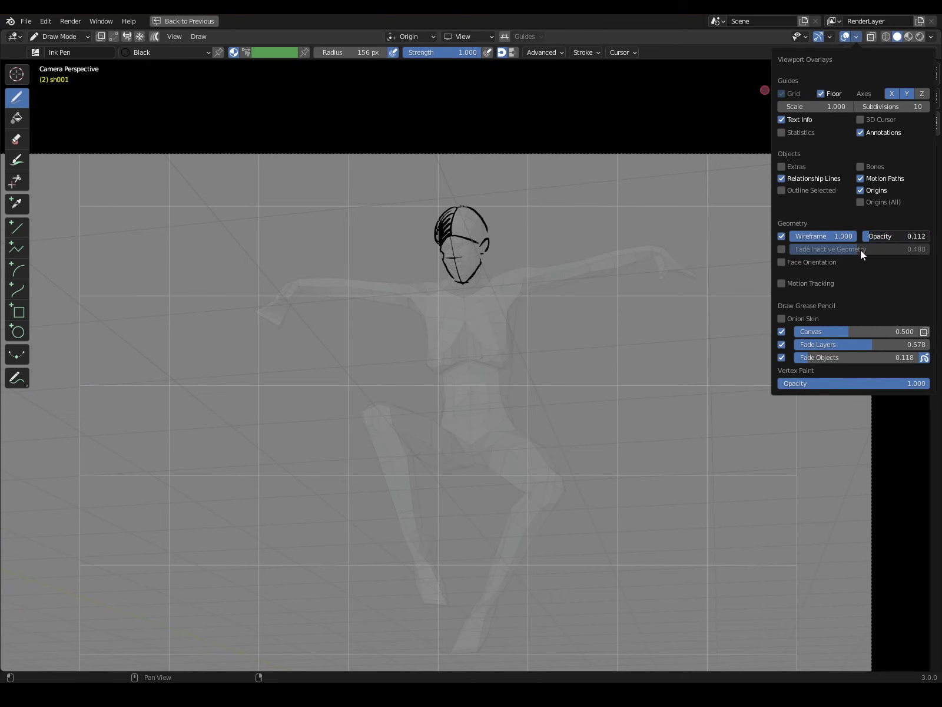
{"action": "middle_click_drag", "start_coordinate": [583, 283], "coordinate": [555, 291], "text": "shift"}
{"action": "scroll", "coordinate": [555, 291], "scroll_direction": "up", "scroll_amount": 1}
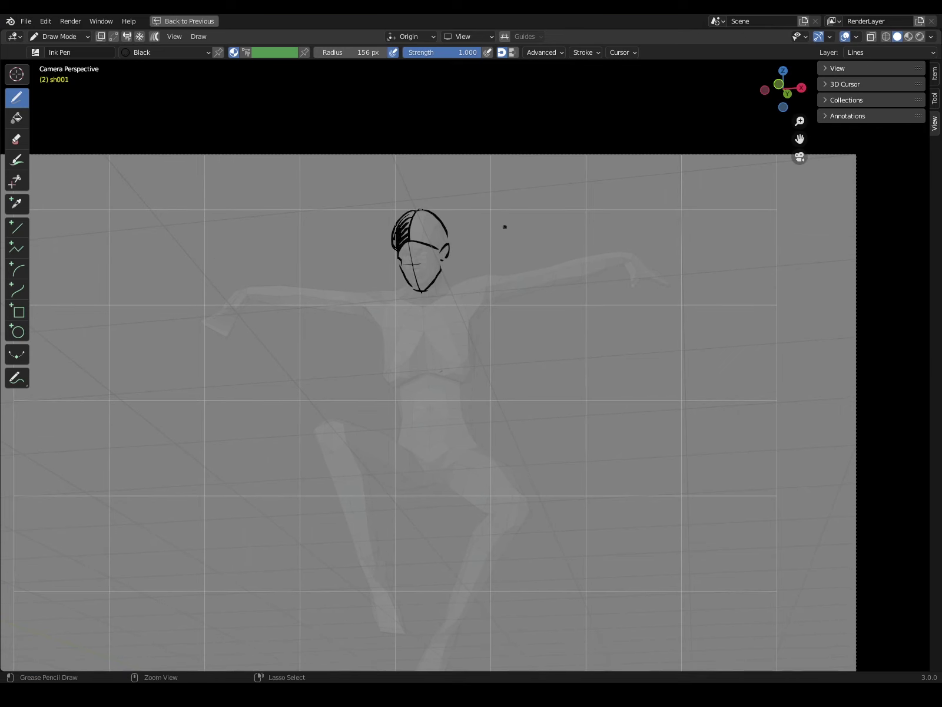
Lasso-select all the head strokes as whole strokes in Edit Mode.
{"action": "key", "text": "Tab"}
{"action": "left_click_drag", "start_coordinate": [492, 211], "coordinate": [526, 225]}
{"action": "left_click", "coordinate": [17, 75]}
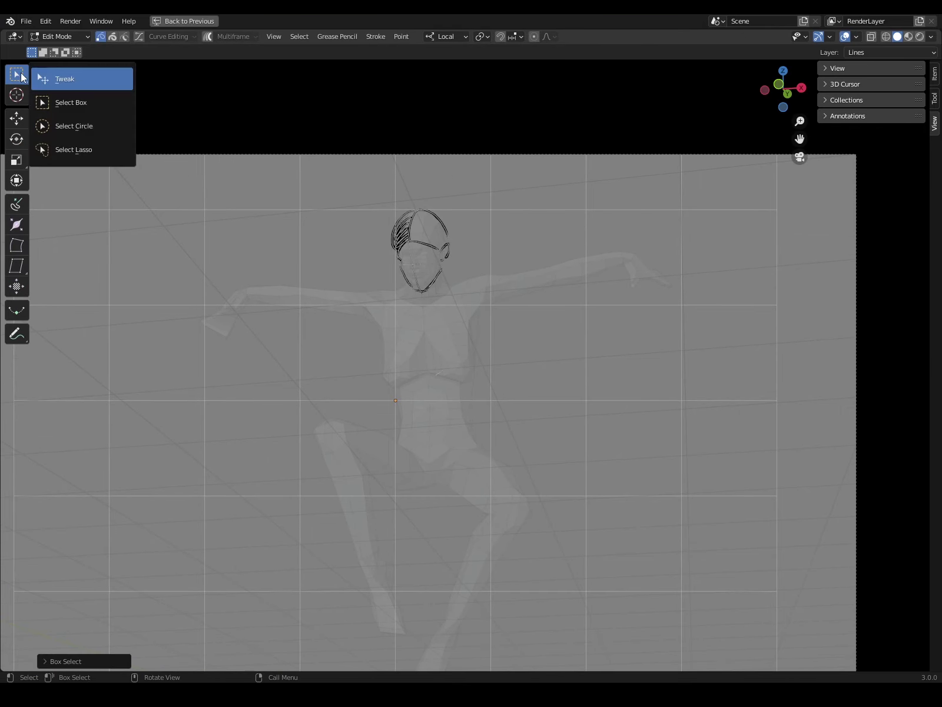
{"action": "left_click_drag", "start_coordinate": [479, 159], "coordinate": [352, 340]}
{"action": "right_click", "coordinate": [503, 261]}
{"action": "key", "text": "2"}
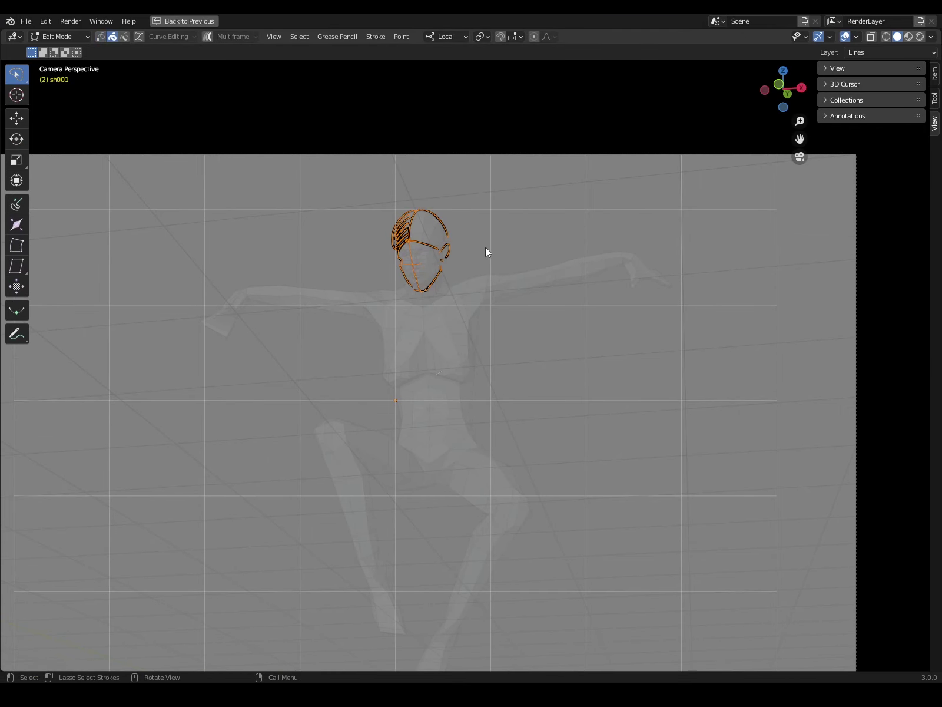
{"action": "right_click", "coordinate": [485, 247]}
Move the head strokes slightly left in Global orientation and return to Draw Mode.
{"action": "left_click", "coordinate": [466, 276]}
{"action": "left_click", "coordinate": [446, 36]}
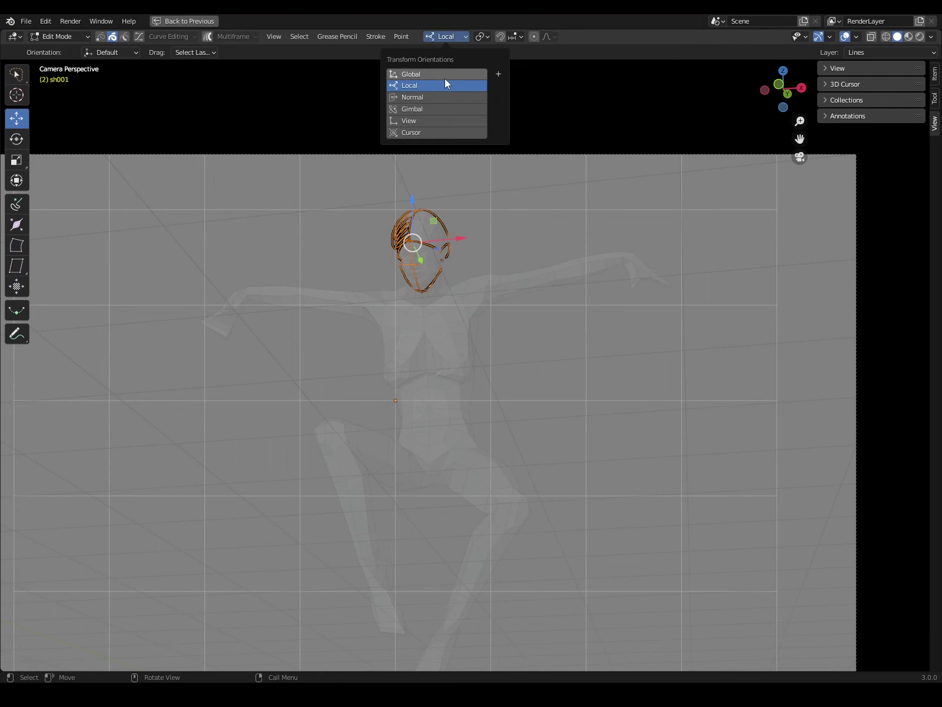
{"action": "left_click", "coordinate": [447, 71]}
{"action": "left_click_drag", "start_coordinate": [439, 249], "coordinate": [434, 249]}
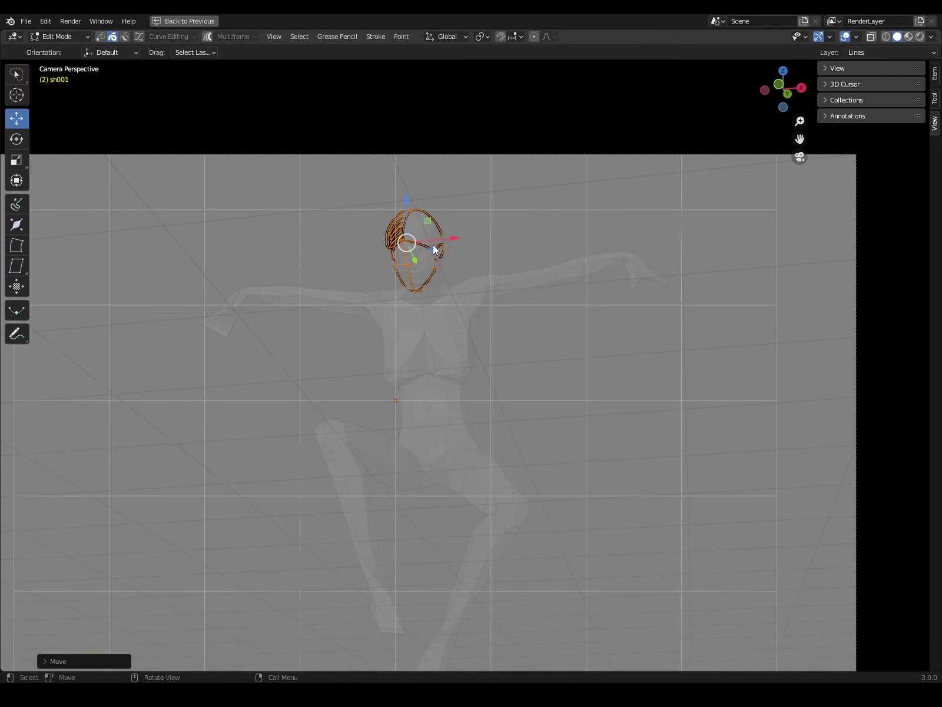
{"action": "key", "text": "Tab"}
{"action": "scroll", "coordinate": [502, 220], "scroll_direction": "down", "scroll_amount": 1}
{"action": "scroll", "coordinate": [459, 211], "scroll_direction": "up", "scroll_amount": 2}
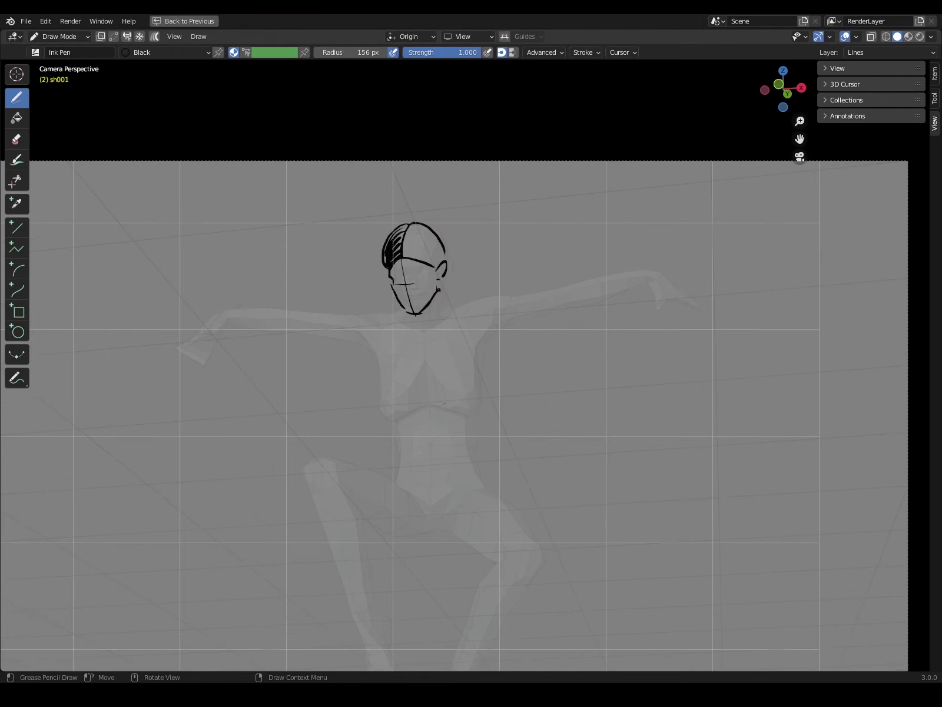
Ink the neck line, chin marks and a horizontal chest line.
{"action": "left_click_drag", "start_coordinate": [439, 282], "coordinate": [443, 314]}
{"action": "mouse_move", "coordinate": [413, 314]}
{"action": "left_mouse_down"}
{"action": "mouse_move", "coordinate": [411, 321]}
{"action": "mouse_move", "coordinate": [442, 318]}
{"action": "mouse_move", "coordinate": [427, 333]}
{"action": "left_mouse_up"}
{"action": "middle_click_drag", "start_coordinate": [460, 318], "coordinate": [466, 260], "text": "shift"}
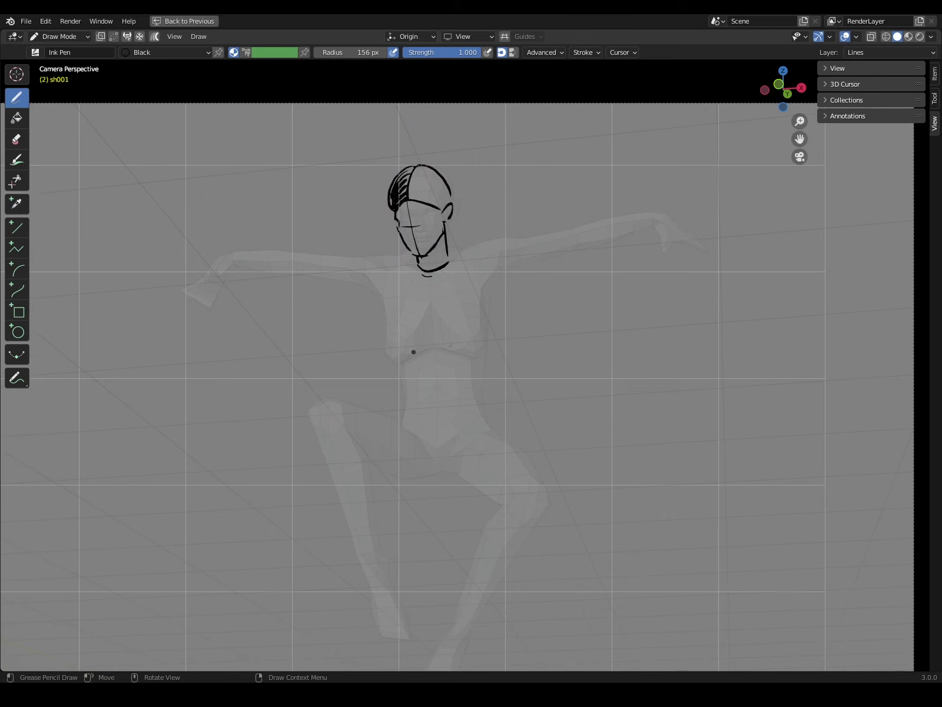
{"action": "left_click_drag", "start_coordinate": [407, 354], "coordinate": [457, 350]}
{"action": "left_click_drag", "start_coordinate": [428, 341], "coordinate": [438, 340]}
Draw the left and right torso side lines, redoing a misdrawn stroke.
{"action": "left_click_drag", "start_coordinate": [392, 303], "coordinate": [391, 346]}
{"action": "left_click_drag", "start_coordinate": [387, 350], "coordinate": [399, 364]}
{"action": "key", "text": "ctrl+z"}
{"action": "key", "text": "ctrl+z"}
{"action": "left_click_drag", "start_coordinate": [394, 290], "coordinate": [391, 339]}
{"action": "mouse_move", "coordinate": [394, 348]}
{"action": "left_mouse_down"}
{"action": "mouse_move", "coordinate": [404, 357]}
{"action": "mouse_move", "coordinate": [405, 422]}
{"action": "left_mouse_up"}
{"action": "mouse_move", "coordinate": [470, 357]}
{"action": "left_mouse_down"}
{"action": "mouse_move", "coordinate": [485, 418]}
{"action": "mouse_move", "coordinate": [470, 292]}
{"action": "mouse_move", "coordinate": [652, 516]}
{"action": "left_mouse_up"}
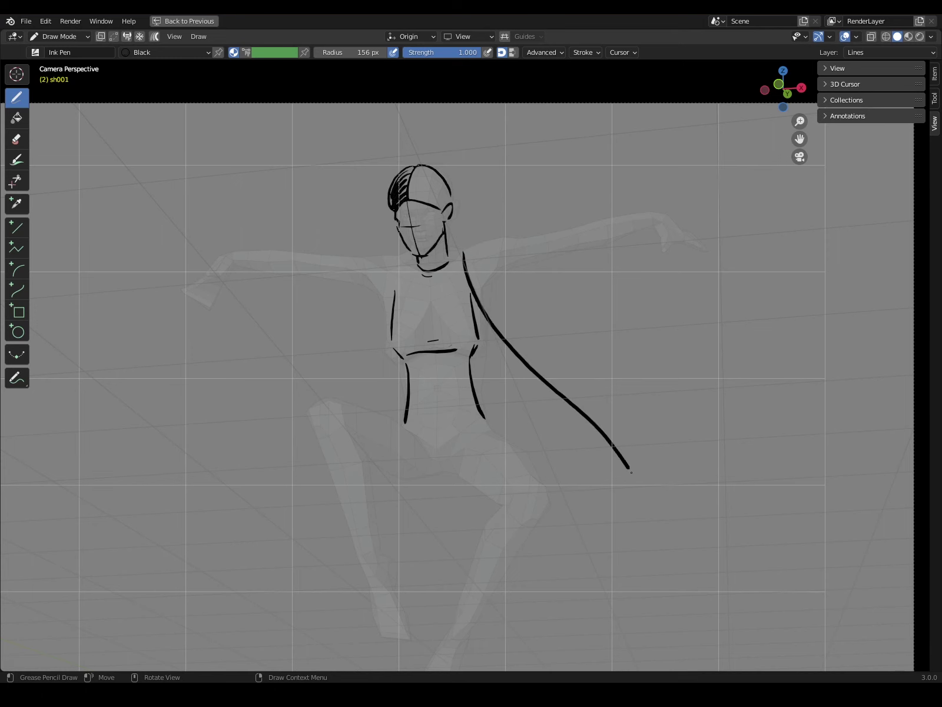
Sketch the cape edges from the neck, undoing the unwanted strokes.
{"action": "middle_click_drag", "start_coordinate": [450, 235], "coordinate": [482, 205], "text": "shift"}
{"action": "mouse_move", "coordinate": [426, 262]}
{"action": "left_mouse_down"}
{"action": "mouse_move", "coordinate": [263, 421]}
{"action": "mouse_move", "coordinate": [433, 259]}
{"action": "mouse_move", "coordinate": [335, 385]}
{"action": "mouse_move", "coordinate": [278, 374]}
{"action": "mouse_move", "coordinate": [375, 348]}
{"action": "left_mouse_up"}
{"action": "key", "text": "ctrl+z"}
{"action": "key", "text": "ctrl+z"}
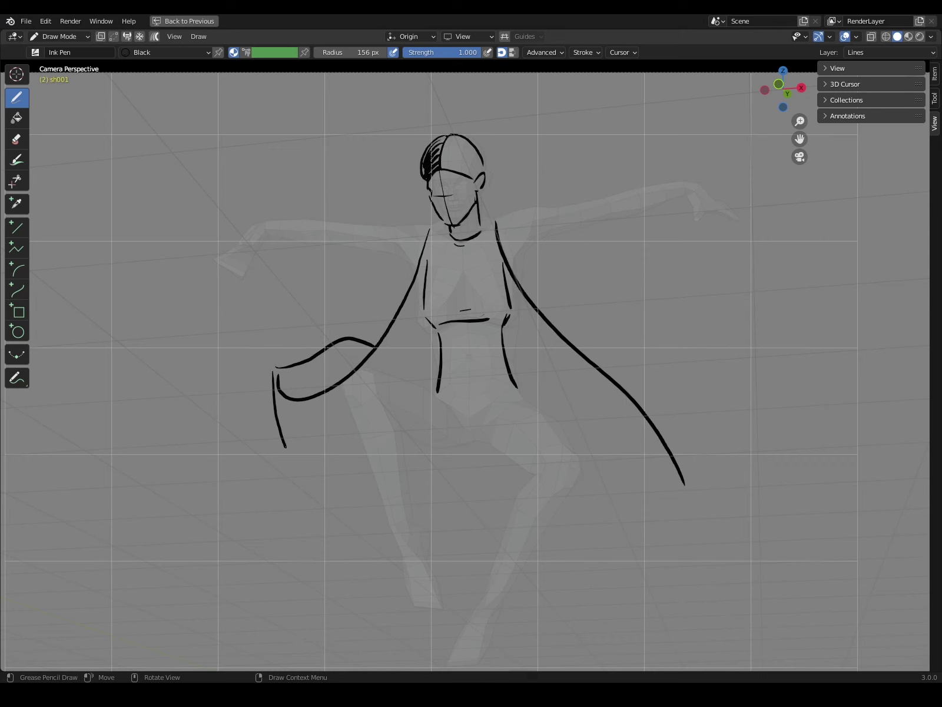
{"action": "key", "text": "ctrl+z"}
Draw the cape's sweeping lower-left edge and hem around the figure's lower body.
{"action": "mouse_move", "coordinate": [273, 373]}
{"action": "left_mouse_down"}
{"action": "mouse_move", "coordinate": [389, 515]}
{"action": "mouse_move", "coordinate": [371, 500]}
{"action": "mouse_move", "coordinate": [468, 545]}
{"action": "mouse_move", "coordinate": [482, 565]}
{"action": "left_mouse_up"}
{"action": "left_click_drag", "start_coordinate": [509, 595], "coordinate": [512, 605]}
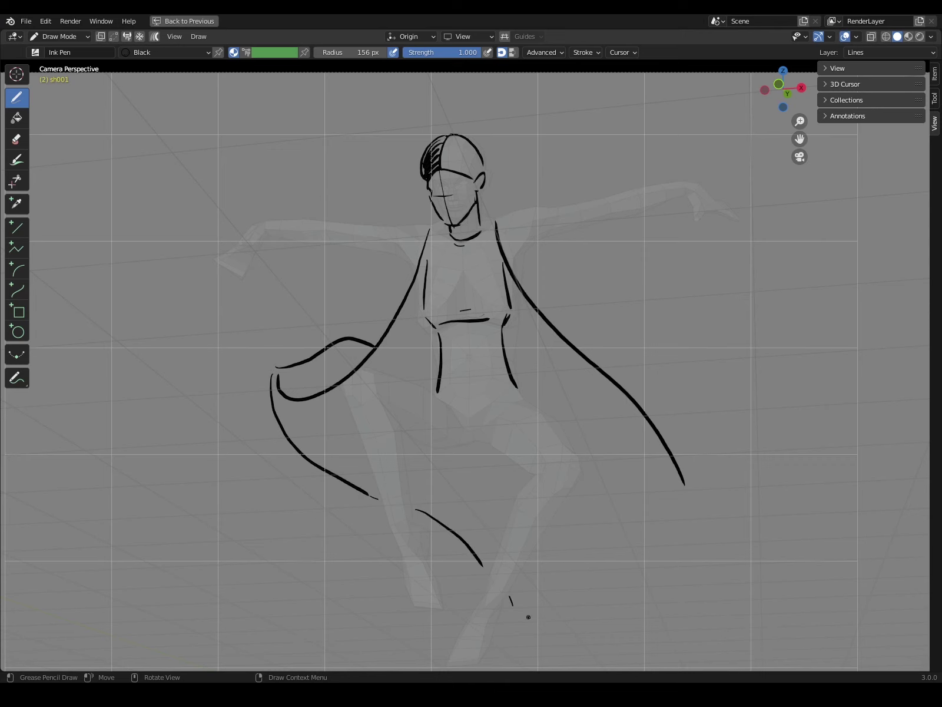
{"action": "middle_click_drag", "start_coordinate": [629, 432], "coordinate": [575, 408], "text": "shift"}
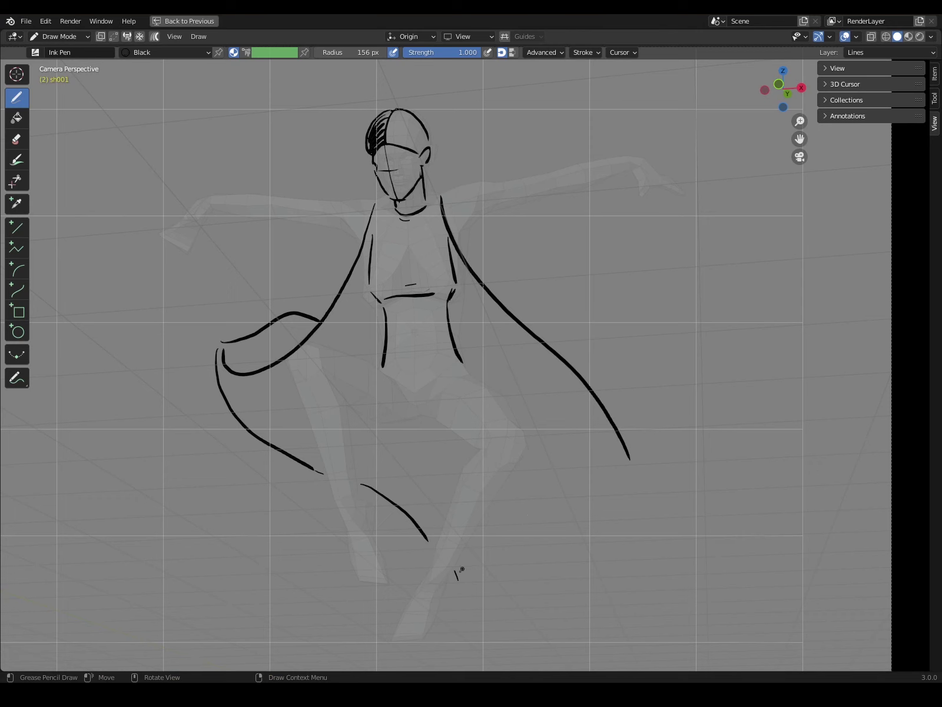
{"action": "mouse_move", "coordinate": [462, 569]}
{"action": "left_mouse_down"}
{"action": "mouse_move", "coordinate": [625, 463]}
{"action": "mouse_move", "coordinate": [610, 506]}
{"action": "left_mouse_up"}
{"action": "key", "text": "ctrl+z"}
{"action": "scroll", "coordinate": [581, 236], "scroll_direction": "up", "scroll_amount": 1}
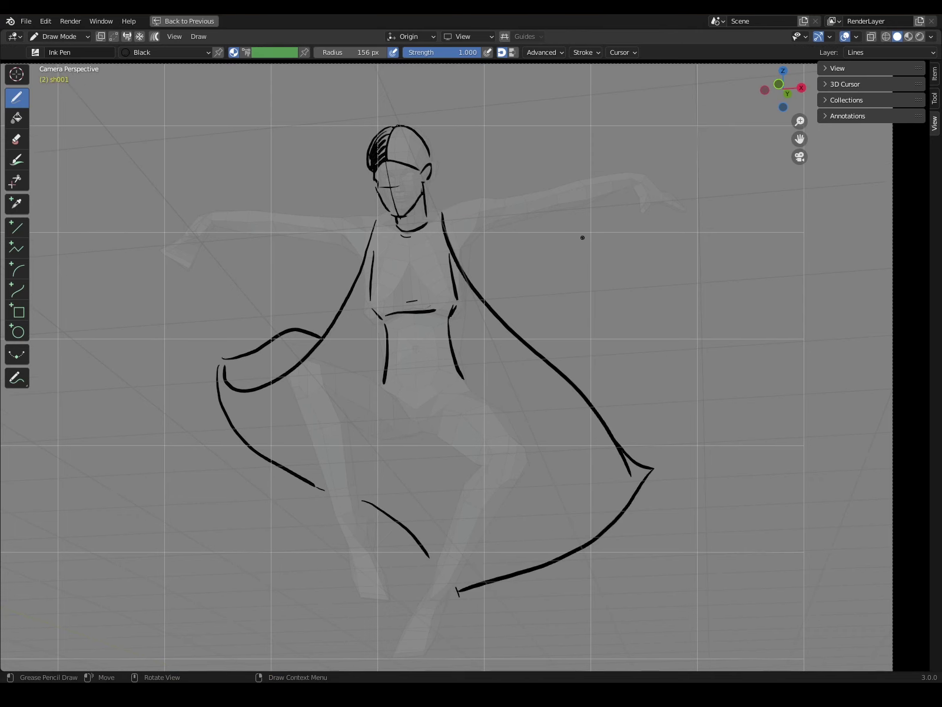
{"action": "scroll", "coordinate": [584, 239], "scroll_direction": "up", "scroll_amount": 1}
{"action": "middle_click_drag", "start_coordinate": [584, 239], "coordinate": [594, 237], "text": "shift"}
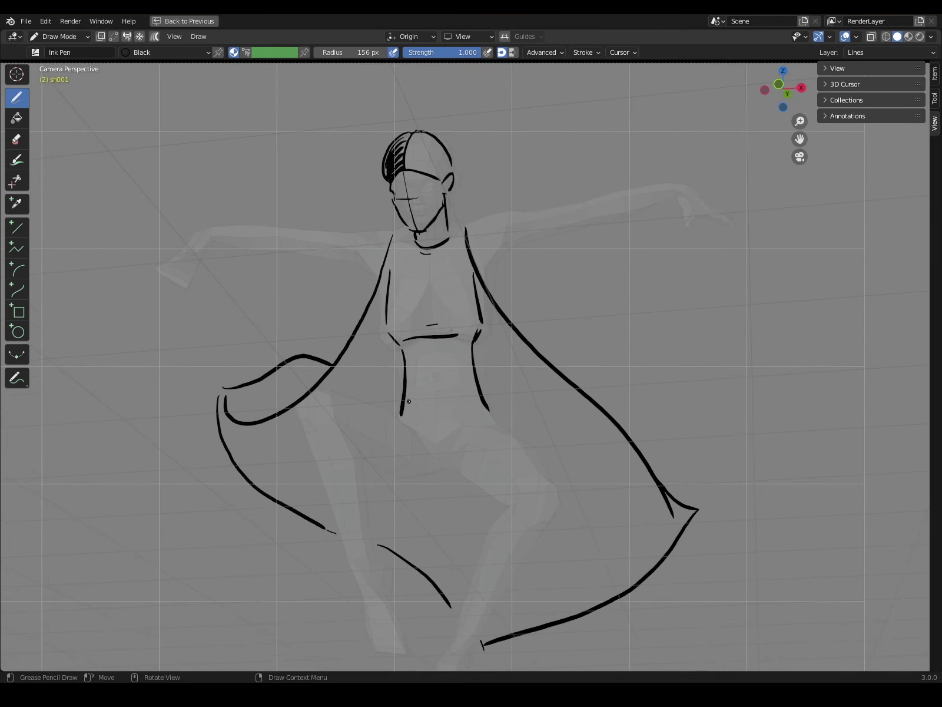
Ink the curved waistline and square belt buckle, and redraw the long diagonal cape fold.
{"action": "mouse_move", "coordinate": [403, 403]}
{"action": "left_mouse_down"}
{"action": "mouse_move", "coordinate": [476, 398]}
{"action": "mouse_move", "coordinate": [431, 408]}
{"action": "left_mouse_up"}
{"action": "mouse_move", "coordinate": [428, 390]}
{"action": "left_mouse_down"}
{"action": "mouse_move", "coordinate": [450, 405]}
{"action": "mouse_move", "coordinate": [436, 407]}
{"action": "left_mouse_up"}
{"action": "mouse_move", "coordinate": [451, 396]}
{"action": "left_mouse_down"}
{"action": "mouse_move", "coordinate": [450, 410]}
{"action": "mouse_move", "coordinate": [401, 417]}
{"action": "left_mouse_up"}
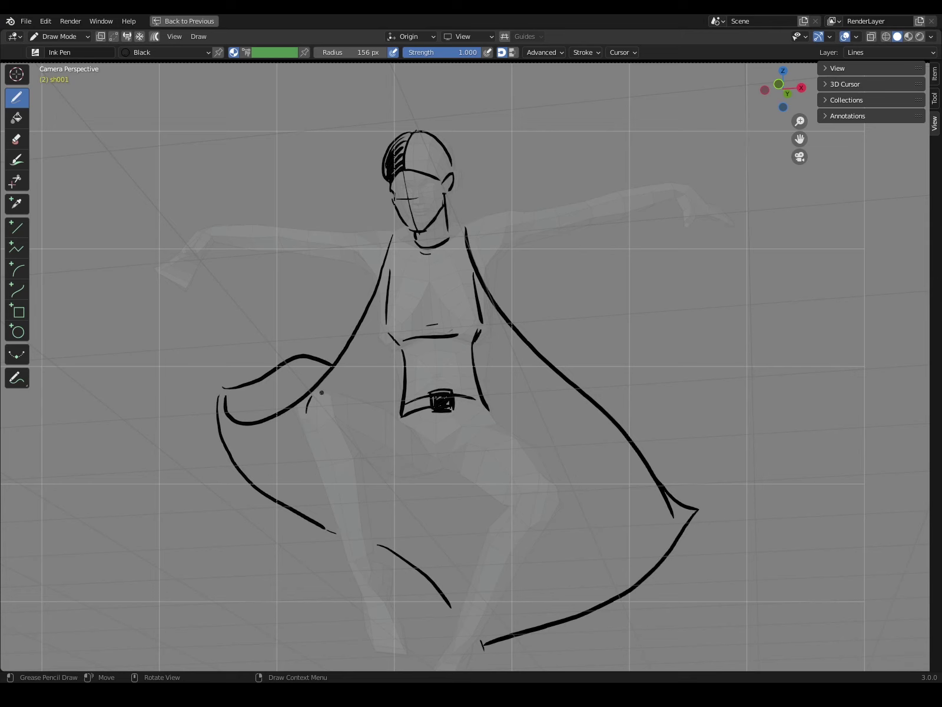
{"action": "mouse_move", "coordinate": [314, 396]}
{"action": "left_mouse_down"}
{"action": "mouse_move", "coordinate": [336, 383]}
{"action": "mouse_move", "coordinate": [422, 440]}
{"action": "left_mouse_up"}
{"action": "key", "text": "ctrl+z"}
{"action": "mouse_move", "coordinate": [339, 383]}
{"action": "left_mouse_down"}
{"action": "mouse_move", "coordinate": [432, 446]}
{"action": "mouse_move", "coordinate": [442, 441]}
{"action": "left_mouse_up"}
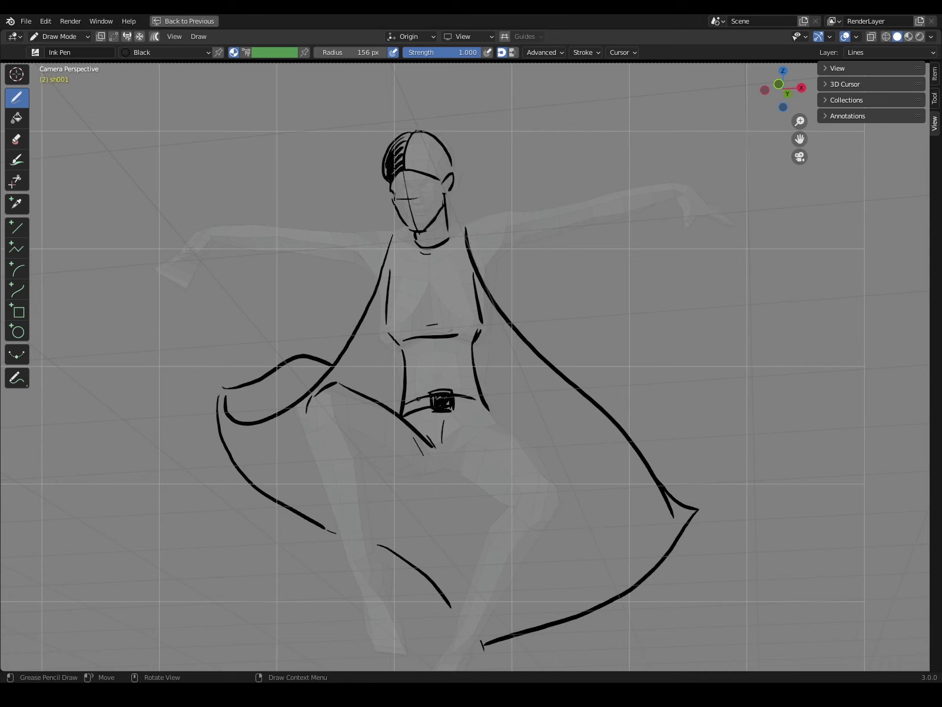
{"action": "key", "text": "ctrl+z"}
Add zigzag shirt creases along the torso's right side.
{"action": "left_click_drag", "start_coordinate": [404, 353], "coordinate": [402, 405]}
{"action": "key", "text": "ctrl+z"}
{"action": "mouse_move", "coordinate": [405, 355]}
{"action": "left_mouse_down"}
{"action": "mouse_move", "coordinate": [401, 405]}
{"action": "mouse_move", "coordinate": [491, 419]}
{"action": "mouse_move", "coordinate": [484, 396]}
{"action": "left_mouse_up"}
{"action": "key", "text": "ctrl+z"}
{"action": "key", "text": "ctrl+z"}
{"action": "key", "text": "ctrl+z"}
{"action": "key", "text": "ctrl+z"}
{"action": "left_click_drag", "start_coordinate": [463, 367], "coordinate": [483, 387]}
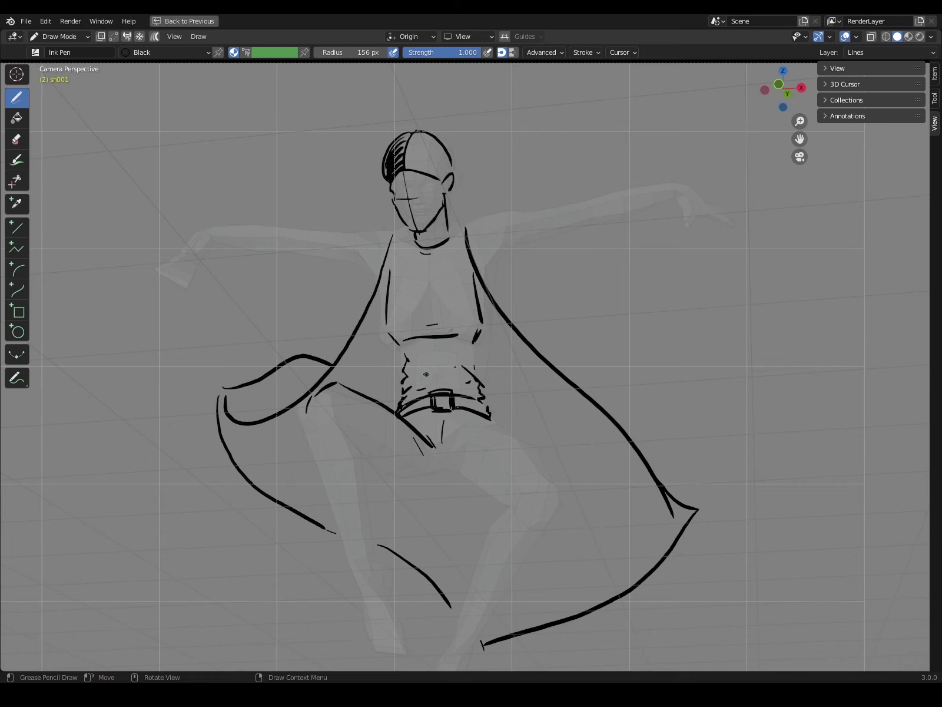
Redraw the neck strokes and draw a line down the torso's right side.
{"action": "middle_click_drag", "start_coordinate": [496, 162], "coordinate": [510, 190], "text": "shift"}
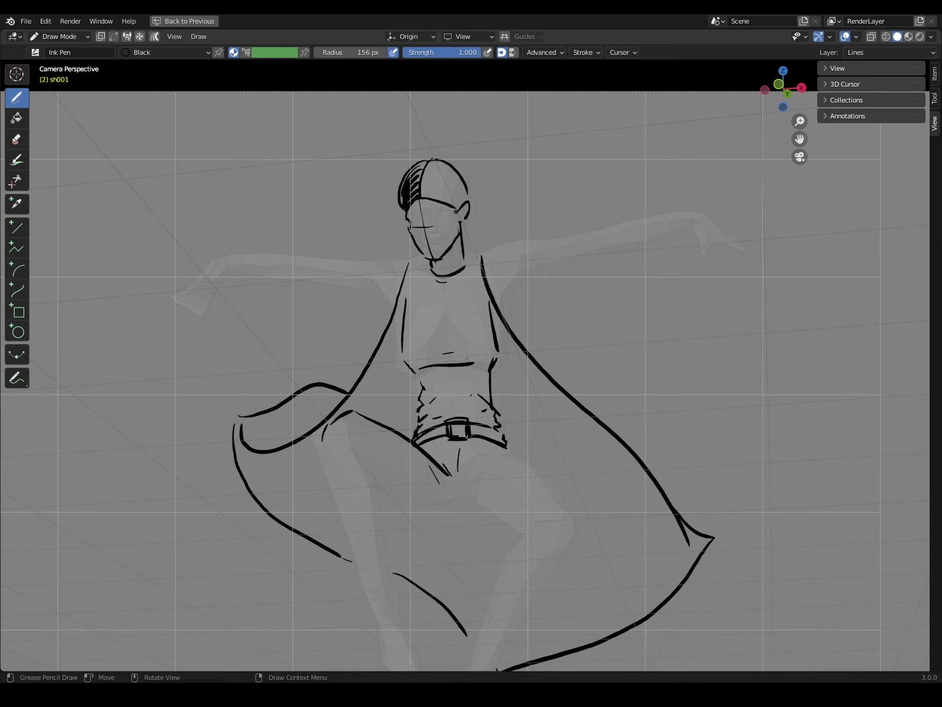
{"action": "mouse_move", "coordinate": [429, 276]}
{"action": "left_mouse_down"}
{"action": "mouse_move", "coordinate": [468, 283]}
{"action": "mouse_move", "coordinate": [466, 268]}
{"action": "left_mouse_up"}
{"action": "key", "text": "ctrl+z"}
{"action": "mouse_move", "coordinate": [430, 272]}
{"action": "left_mouse_down"}
{"action": "mouse_move", "coordinate": [447, 288]}
{"action": "mouse_move", "coordinate": [411, 288]}
{"action": "mouse_move", "coordinate": [397, 356]}
{"action": "mouse_move", "coordinate": [427, 386]}
{"action": "left_mouse_up"}
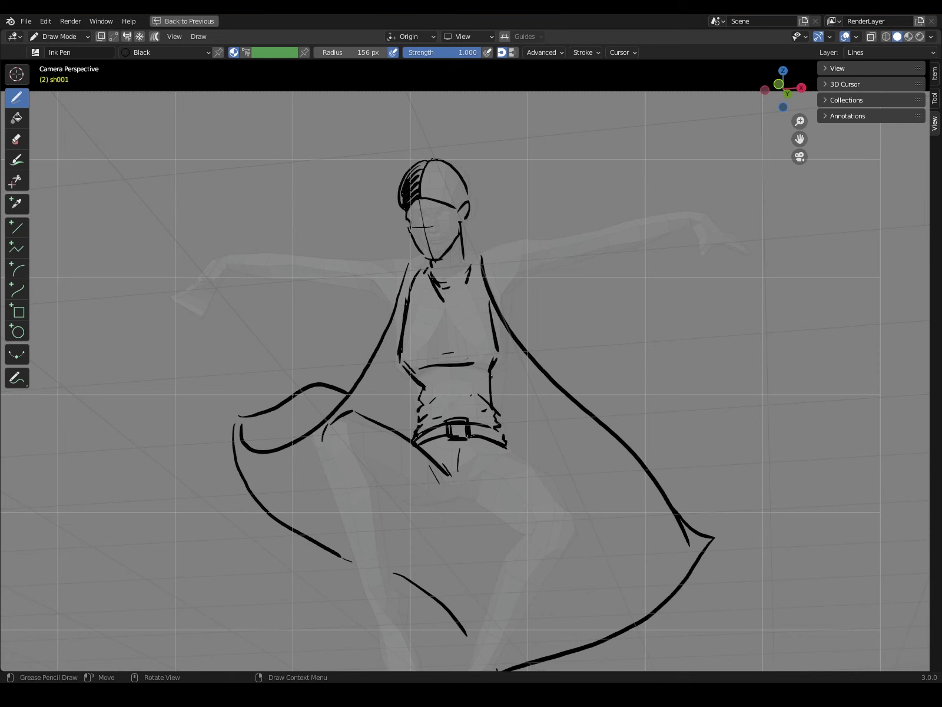
{"action": "left_click_drag", "start_coordinate": [473, 270], "coordinate": [522, 377]}
{"action": "scroll", "coordinate": [629, 267], "scroll_direction": "down", "scroll_amount": 2}
Draw the lines running from the neck out to the right shoulder.
{"action": "middle_click_drag", "start_coordinate": [629, 267], "coordinate": [608, 271], "text": "shift"}
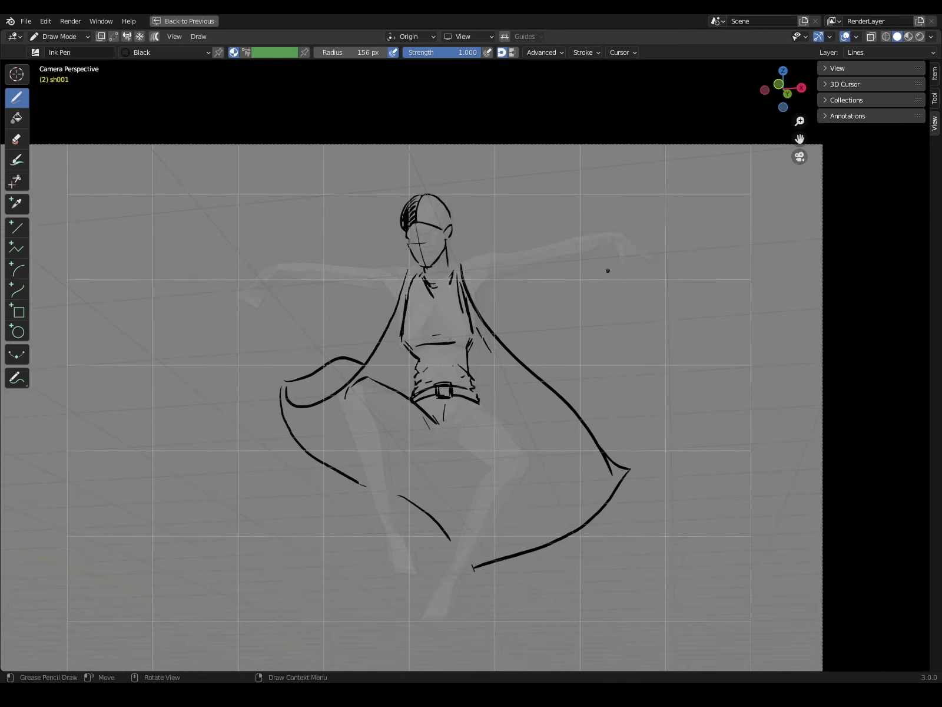
{"action": "key", "text": "ctrl+z"}
{"action": "key", "text": "ctrl+shift+z"}
{"action": "left_click_drag", "start_coordinate": [456, 265], "coordinate": [457, 251]}
{"action": "key", "text": "ctrl+z"}
{"action": "middle_click_drag", "start_coordinate": [487, 249], "coordinate": [484, 262], "text": "shift"}
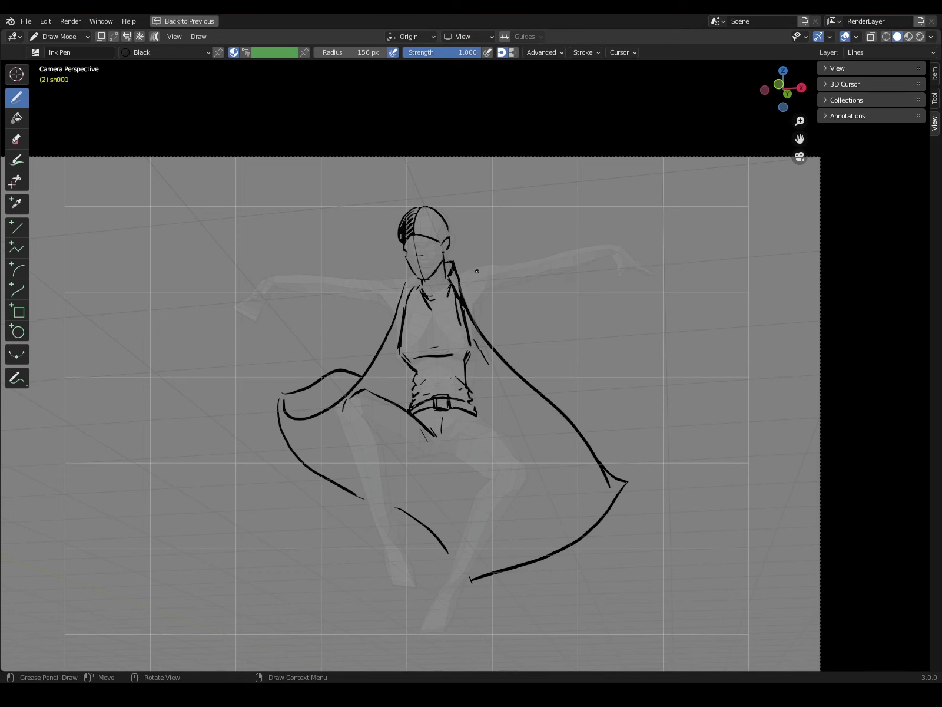
{"action": "mouse_move", "coordinate": [458, 273]}
{"action": "left_mouse_down"}
{"action": "mouse_move", "coordinate": [492, 258]}
{"action": "mouse_move", "coordinate": [477, 284]}
{"action": "left_mouse_up"}
{"action": "key", "text": "ctrl+z"}
{"action": "left_click_drag", "start_coordinate": [492, 262], "coordinate": [612, 246]}
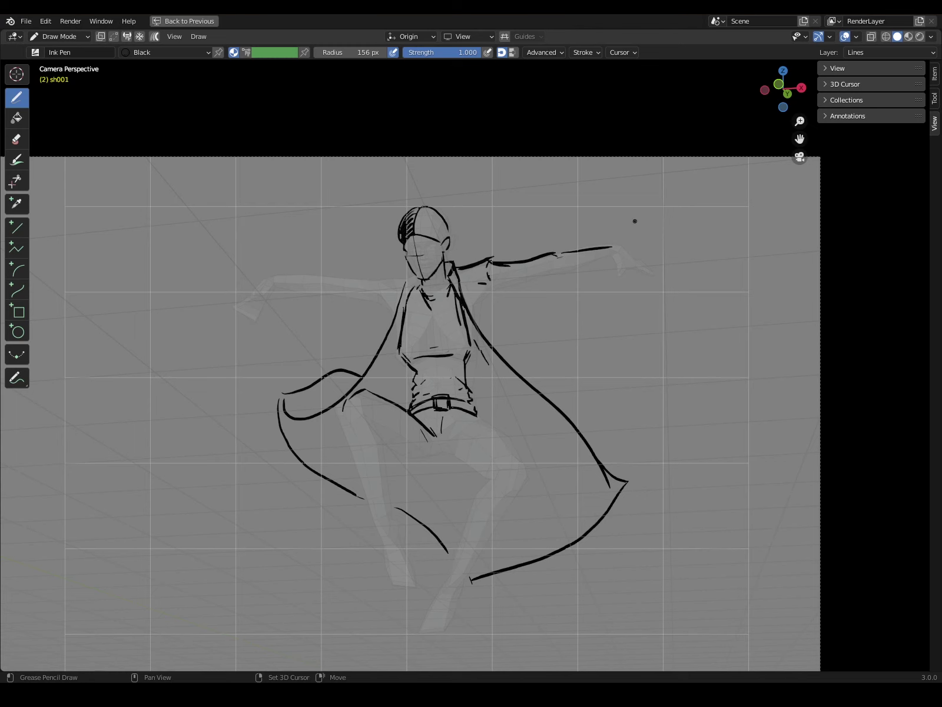
Draw the underarm curve, hatch sleeve creases, close the cuff and start a pointed finger.
{"action": "middle_click_drag", "start_coordinate": [634, 221], "coordinate": [607, 221], "text": "shift"}
{"action": "mouse_move", "coordinate": [454, 344]}
{"action": "left_mouse_down"}
{"action": "mouse_move", "coordinate": [483, 301]}
{"action": "mouse_move", "coordinate": [583, 277]}
{"action": "left_mouse_up"}
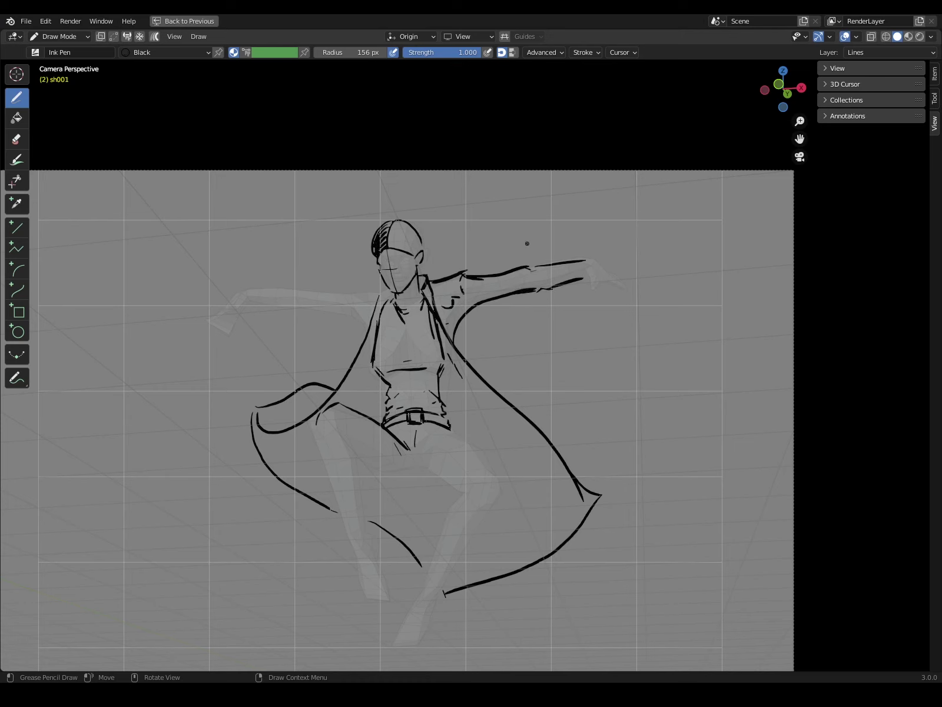
{"action": "mouse_move", "coordinate": [479, 288]}
{"action": "left_mouse_down"}
{"action": "mouse_move", "coordinate": [504, 277]}
{"action": "mouse_move", "coordinate": [533, 280]}
{"action": "left_mouse_up"}
{"action": "left_click_drag", "start_coordinate": [587, 260], "coordinate": [584, 303]}
{"action": "key", "text": "ctrl+z"}
{"action": "mouse_move", "coordinate": [605, 241]}
{"action": "left_mouse_down"}
{"action": "mouse_move", "coordinate": [608, 274]}
{"action": "mouse_move", "coordinate": [632, 271]}
{"action": "mouse_move", "coordinate": [611, 283]}
{"action": "left_mouse_up"}
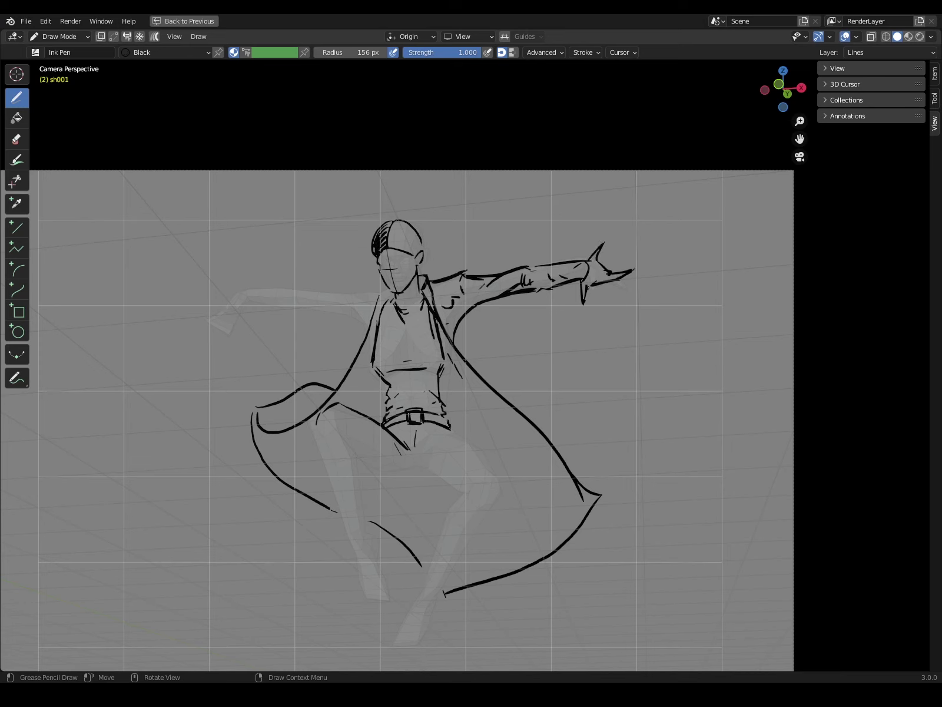
Zoom out and return to the camera view of the figure.
{"action": "scroll", "coordinate": [645, 242], "scroll_direction": "down", "scroll_amount": 4}
{"action": "scroll", "coordinate": [644, 242], "scroll_direction": "up", "scroll_amount": 2}
{"action": "scroll", "coordinate": [656, 202], "scroll_direction": "up", "scroll_amount": 1}
{"action": "scroll", "coordinate": [648, 223], "scroll_direction": "up", "scroll_amount": 1}
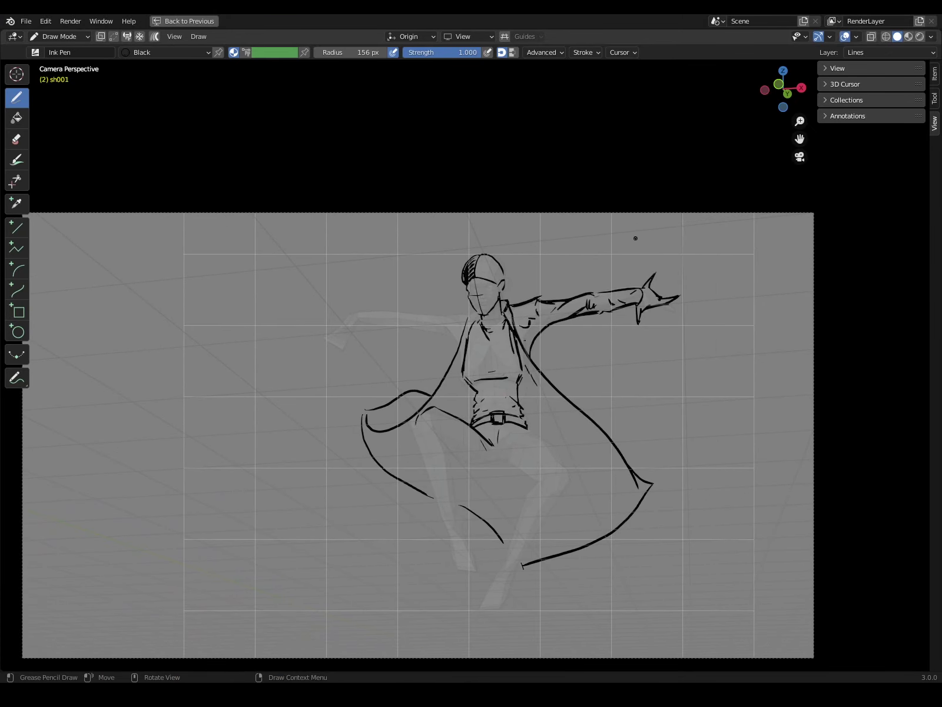
{"action": "scroll", "coordinate": [629, 240], "scroll_direction": "up", "scroll_amount": 1}
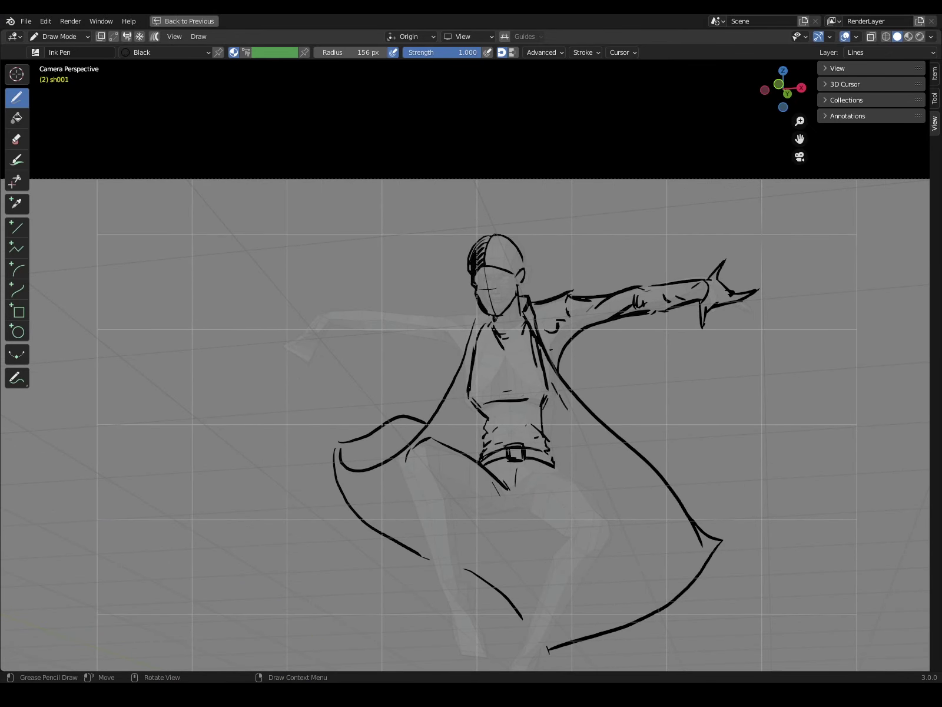
{"action": "middle_click_drag", "start_coordinate": [476, 292], "coordinate": [659, 228], "text": "ctrl"}
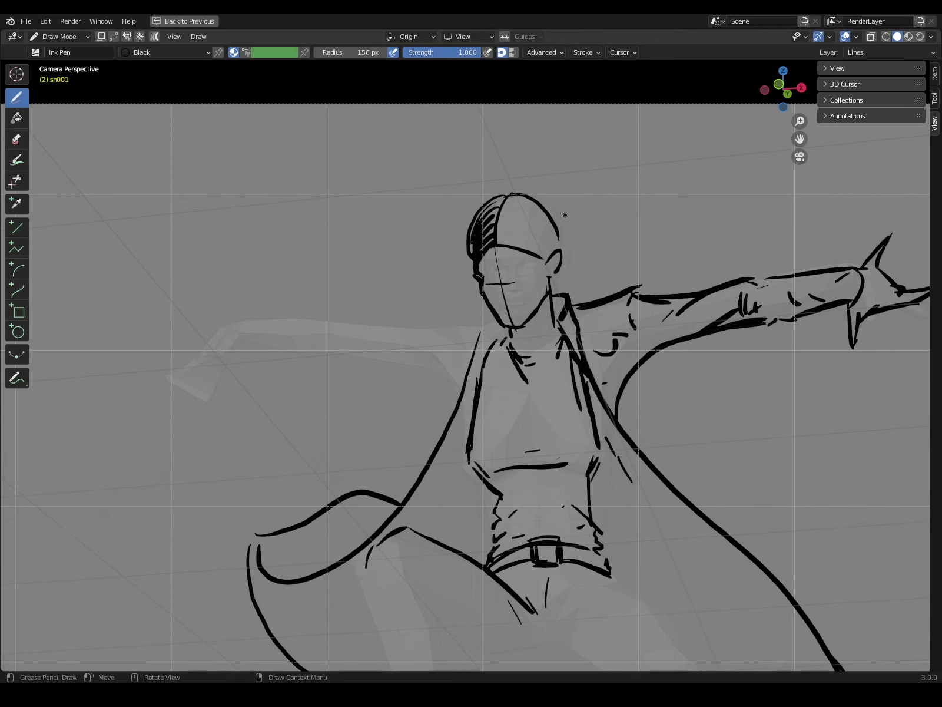
{"action": "left_click", "coordinate": [801, 156]}
{"action": "scroll", "coordinate": [536, 219], "scroll_direction": "up", "scroll_amount": 1}
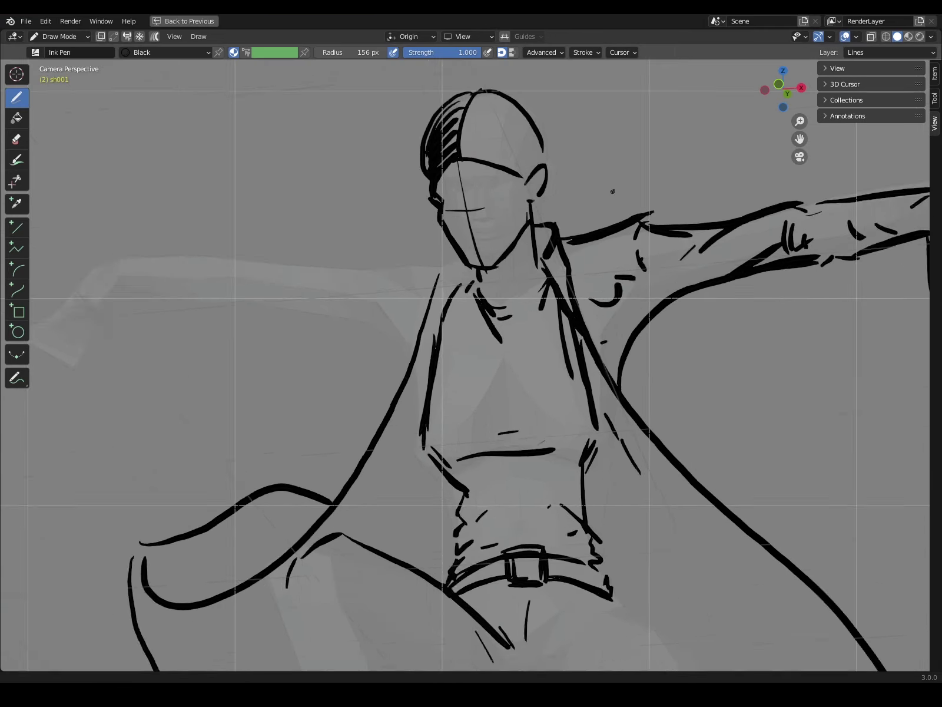
{"action": "scroll", "coordinate": [535, 218], "scroll_direction": "up", "scroll_amount": 1}
Ink curved strokes beside the chin and along the second outstretched arm.
{"action": "middle_click_drag", "start_coordinate": [536, 218], "coordinate": [384, 299], "text": "ctrl"}
{"action": "left_click_drag", "start_coordinate": [384, 299], "coordinate": [447, 299]}
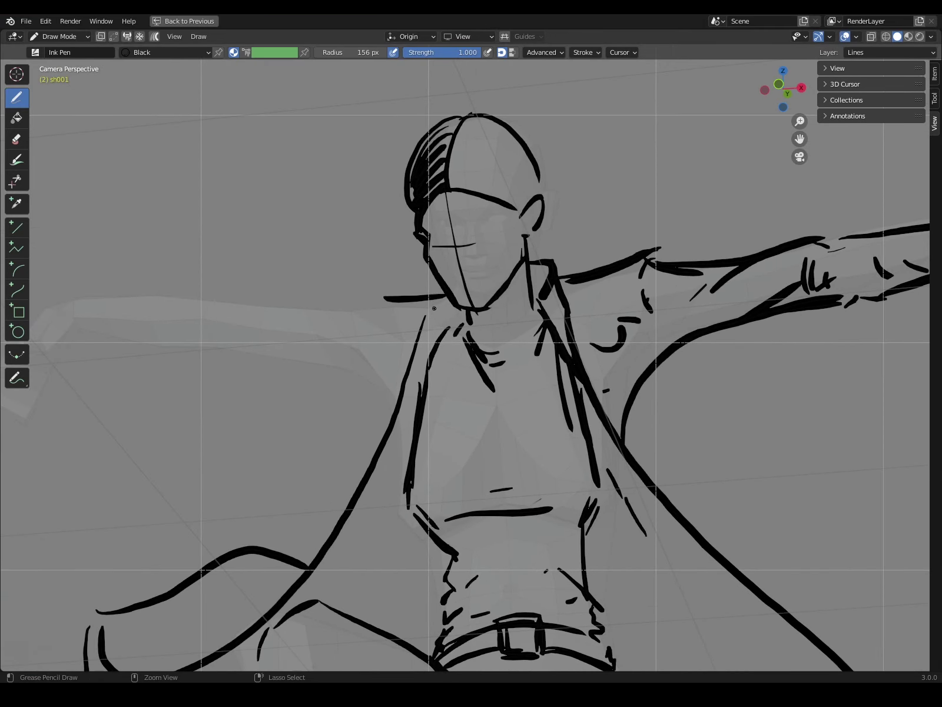
{"action": "middle_click_drag", "start_coordinate": [447, 299], "coordinate": [444, 308], "text": "ctrl"}
{"action": "key", "text": "ctrl+z"}
{"action": "left_click_drag", "start_coordinate": [452, 306], "coordinate": [392, 317]}
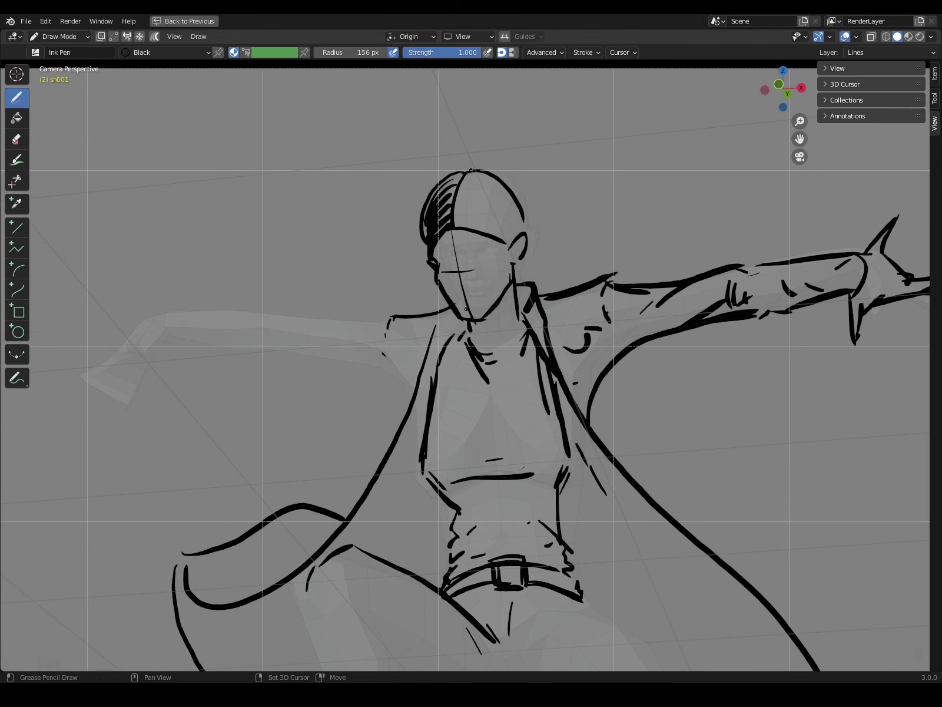
{"action": "middle_click_drag", "start_coordinate": [392, 330], "coordinate": [404, 290], "text": "shift"}
{"action": "left_click_drag", "start_coordinate": [396, 323], "coordinate": [419, 369]}
{"action": "key", "text": "ctrl+z"}
{"action": "scroll", "coordinate": [548, 291], "scroll_direction": "down", "scroll_amount": 2}
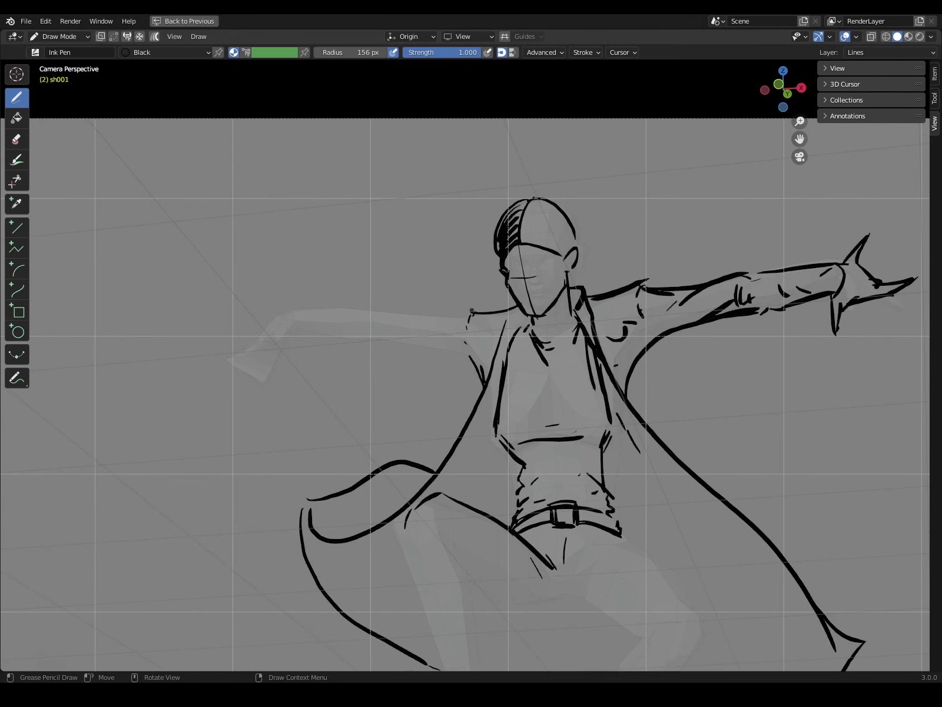
Outline the second arm's shoulder, add sleeve fold lines and close the arm's end.
{"action": "mouse_move", "coordinate": [472, 311]}
{"action": "left_mouse_down"}
{"action": "mouse_move", "coordinate": [444, 318]}
{"action": "mouse_move", "coordinate": [290, 308]}
{"action": "mouse_move", "coordinate": [469, 358]}
{"action": "left_mouse_up"}
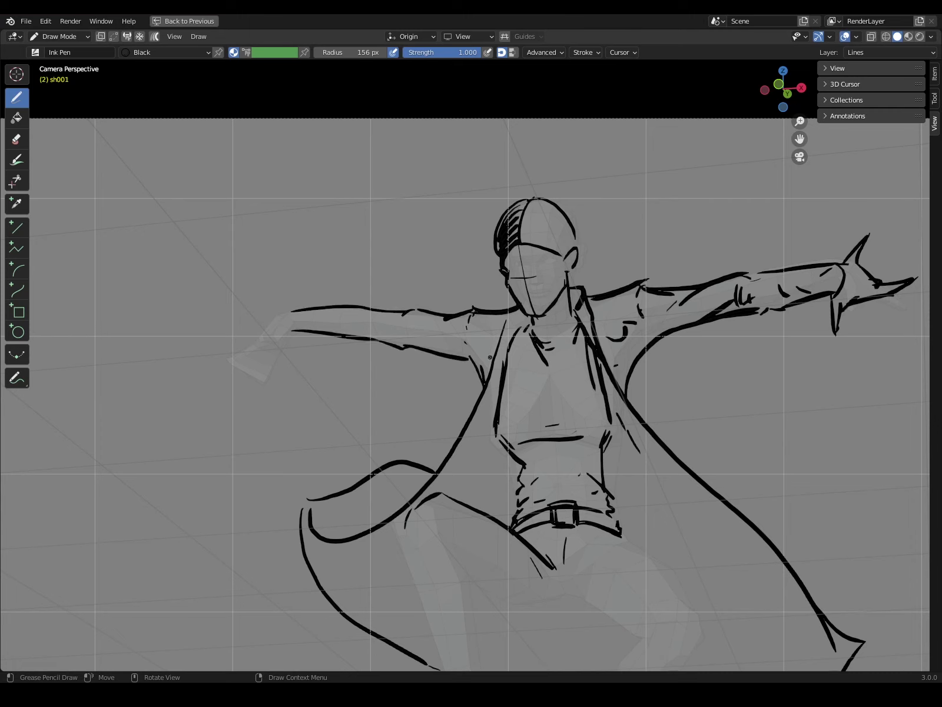
{"action": "mouse_move", "coordinate": [413, 316]}
{"action": "left_mouse_down"}
{"action": "mouse_move", "coordinate": [403, 333]}
{"action": "mouse_move", "coordinate": [465, 315]}
{"action": "left_mouse_up"}
{"action": "left_click_drag", "start_coordinate": [291, 309], "coordinate": [293, 330]}
Redraw the coat's edge line and add a short line along the collar.
{"action": "key", "text": "Home"}
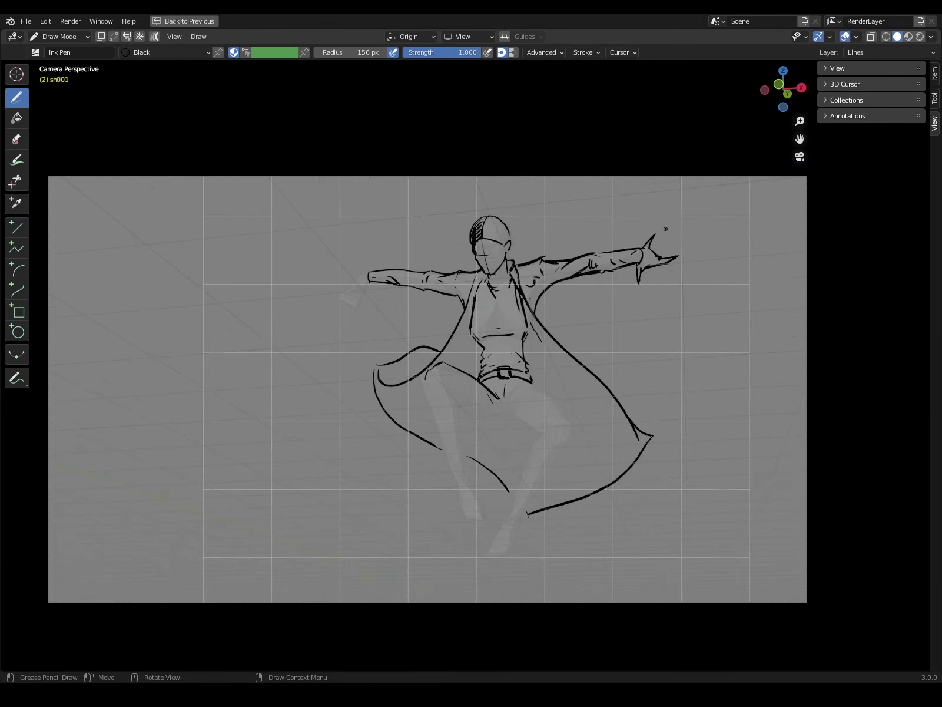
{"action": "scroll", "coordinate": [665, 228], "scroll_direction": "up", "scroll_amount": 2}
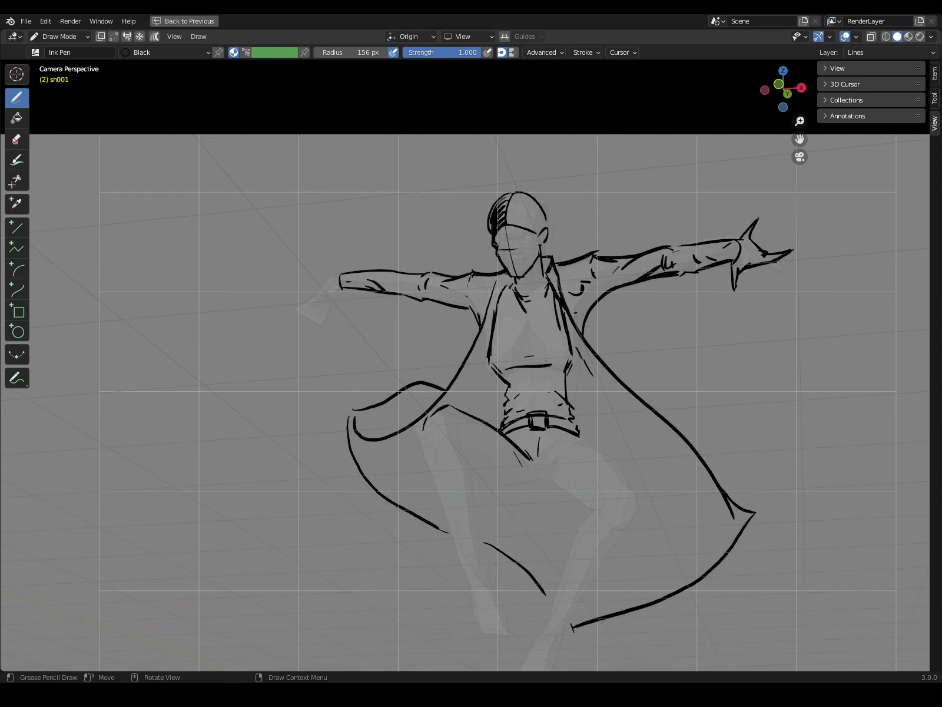
{"action": "left_click_drag", "start_coordinate": [508, 272], "coordinate": [454, 376]}
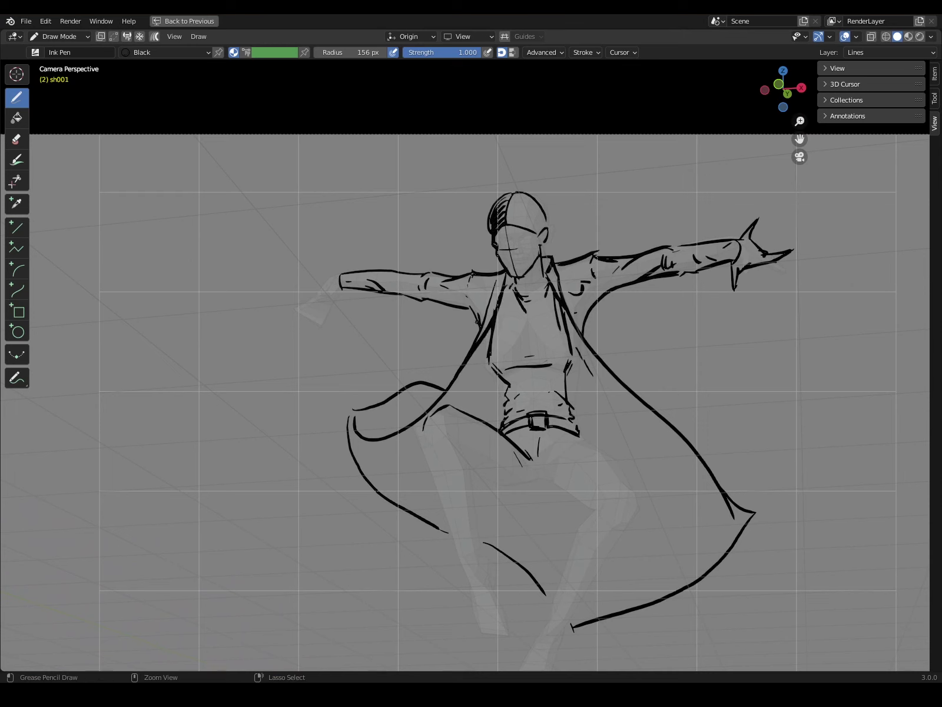
{"action": "key", "text": "ctrl+z"}
{"action": "key", "text": "ctrl+z"}
{"action": "left_click_drag", "start_coordinate": [509, 273], "coordinate": [446, 399]}
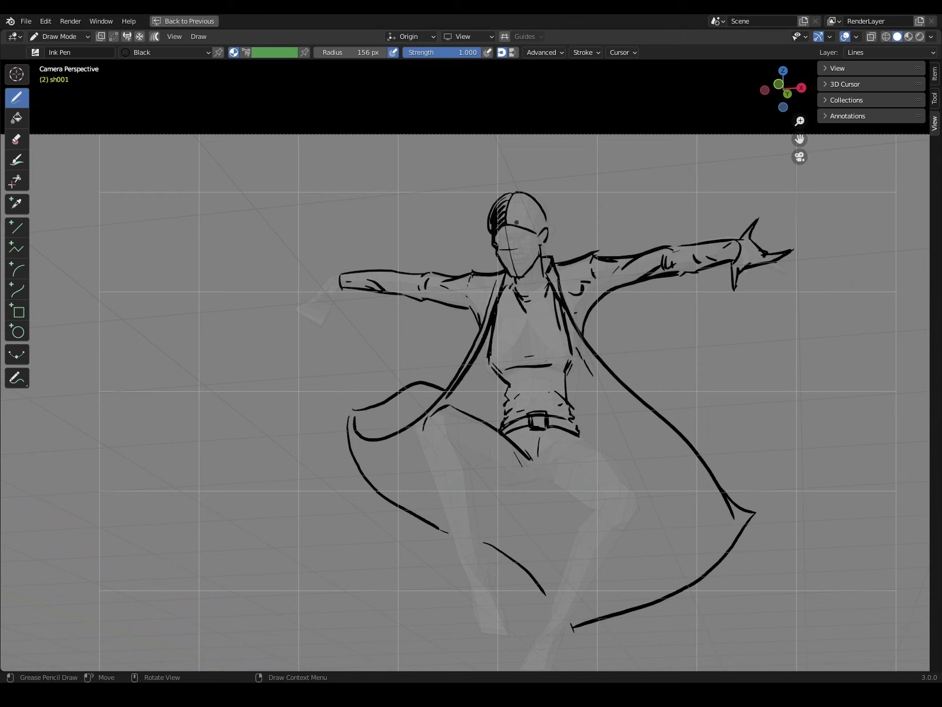
{"action": "left_click_drag", "start_coordinate": [510, 281], "coordinate": [499, 305]}
Thicken the collar line to the right of the neck.
{"action": "mouse_move", "coordinate": [546, 258]}
{"action": "left_mouse_down"}
{"action": "mouse_move", "coordinate": [538, 301]}
{"action": "mouse_move", "coordinate": [522, 286]}
{"action": "left_mouse_up"}
{"action": "scroll", "coordinate": [554, 239], "scroll_direction": "down", "scroll_amount": 2}
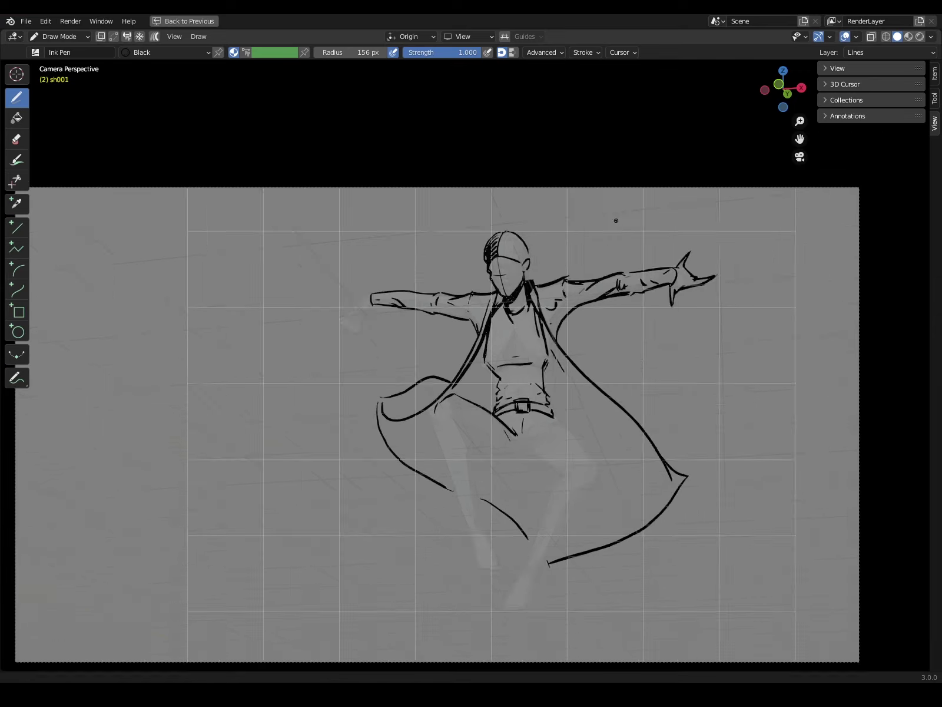
{"action": "scroll", "coordinate": [614, 218], "scroll_direction": "down", "scroll_amount": 1}
{"action": "scroll", "coordinate": [613, 215], "scroll_direction": "up", "scroll_amount": 1}
{"action": "scroll", "coordinate": [608, 209], "scroll_direction": "up", "scroll_amount": 1}
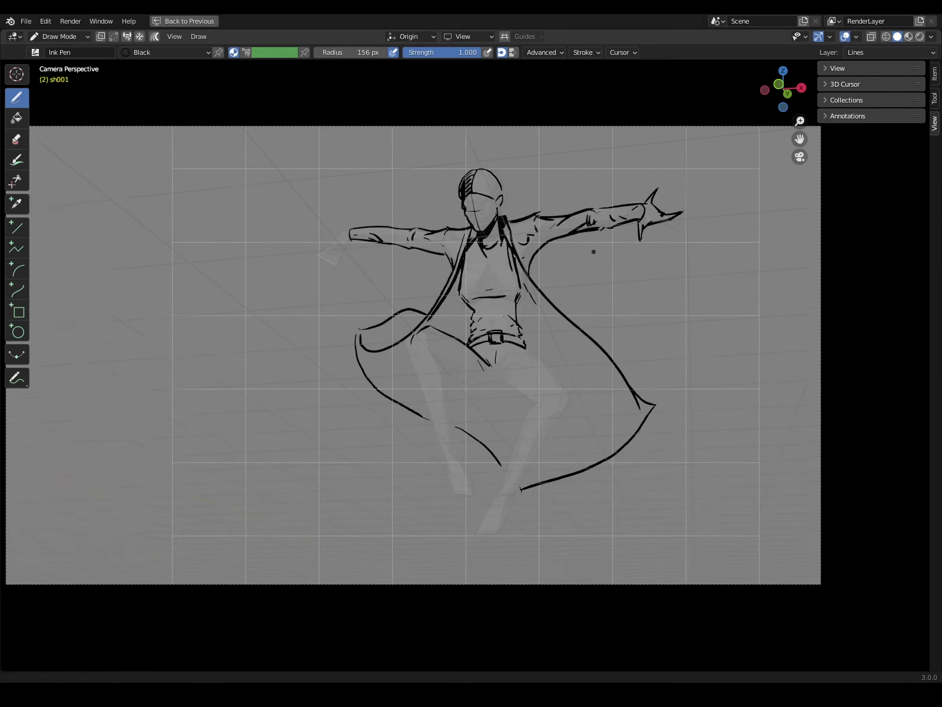
{"action": "scroll", "coordinate": [593, 252], "scroll_direction": "up", "scroll_amount": 1}
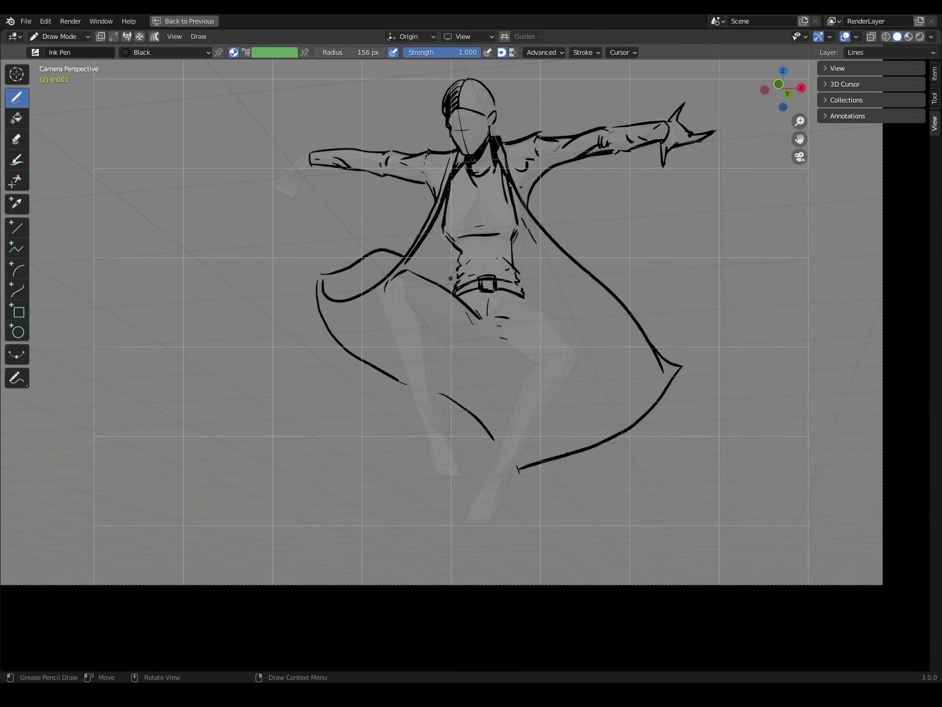
Ink the right leg's thigh, knee and shin lines from below the belt.
{"action": "left_click_drag", "start_coordinate": [499, 333], "coordinate": [539, 366]}
{"action": "middle_click_drag", "start_coordinate": [510, 328], "coordinate": [504, 282], "text": "shift"}
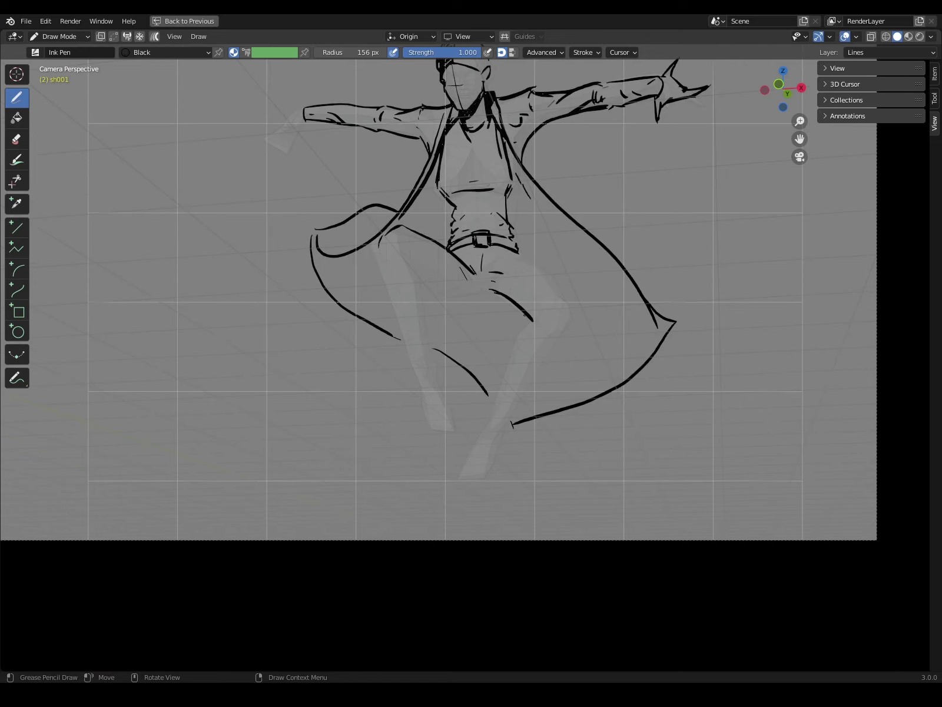
{"action": "mouse_move", "coordinate": [525, 317]}
{"action": "left_mouse_down"}
{"action": "mouse_move", "coordinate": [516, 348]}
{"action": "mouse_move", "coordinate": [560, 323]}
{"action": "left_mouse_up"}
{"action": "mouse_move", "coordinate": [552, 284]}
{"action": "left_mouse_down"}
{"action": "mouse_move", "coordinate": [558, 310]}
{"action": "mouse_move", "coordinate": [551, 302]}
{"action": "left_mouse_up"}
{"action": "mouse_move", "coordinate": [521, 254]}
{"action": "left_mouse_down"}
{"action": "mouse_move", "coordinate": [564, 307]}
{"action": "mouse_move", "coordinate": [543, 357]}
{"action": "left_mouse_up"}
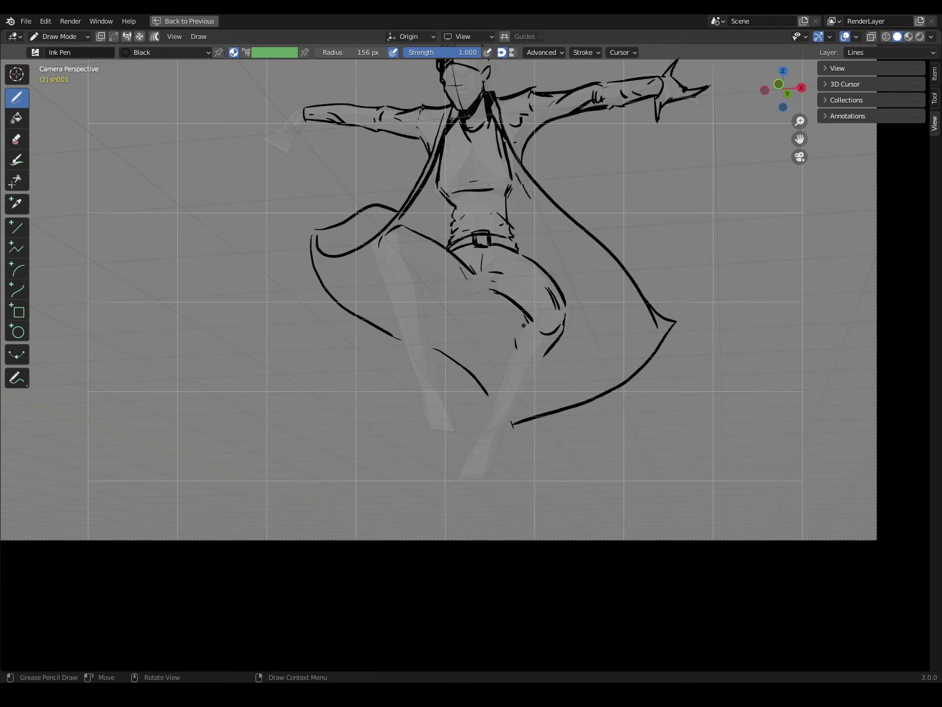
{"action": "middle_click_drag", "start_coordinate": [522, 314], "coordinate": [533, 283], "text": "shift"}
{"action": "left_click_drag", "start_coordinate": [521, 319], "coordinate": [477, 413]}
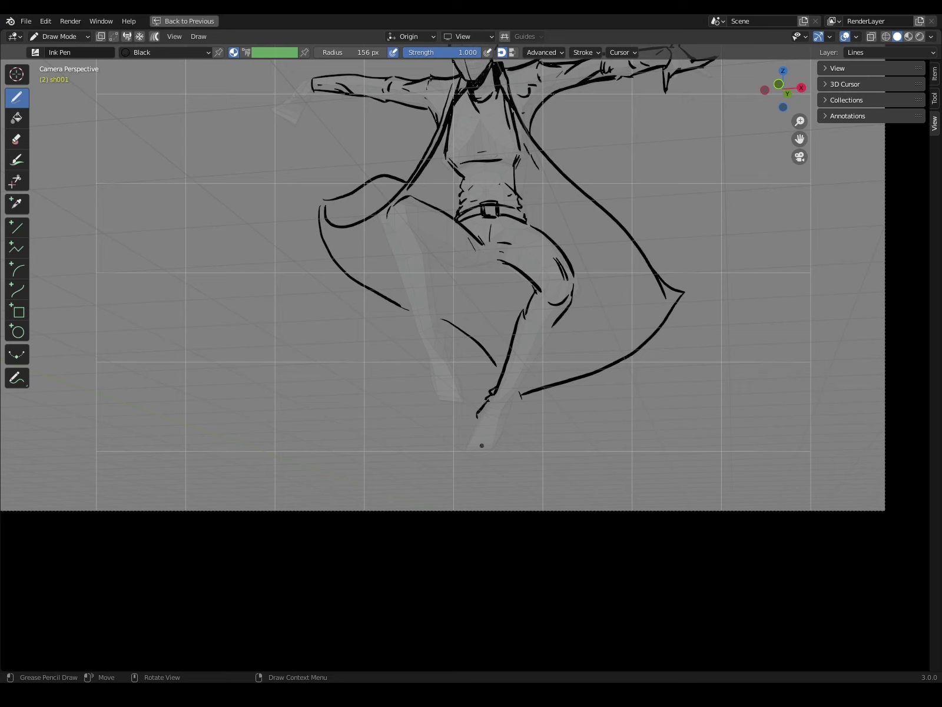
Try several foot strokes below the shin, undoing the ones that don't fit.
{"action": "key", "text": "ctrl+z"}
{"action": "mouse_move", "coordinate": [492, 407]}
{"action": "left_mouse_down"}
{"action": "mouse_move", "coordinate": [481, 440]}
{"action": "mouse_move", "coordinate": [496, 448]}
{"action": "left_mouse_up"}
{"action": "key", "text": "ctrl+z"}
{"action": "key", "text": "ctrl+z"}
{"action": "key", "text": "ctrl+z"}
{"action": "left_click_drag", "start_coordinate": [481, 403], "coordinate": [491, 449]}
{"action": "scroll", "coordinate": [516, 395], "scroll_direction": "down", "scroll_amount": 3}
{"action": "scroll", "coordinate": [516, 396], "scroll_direction": "up", "scroll_amount": 2}
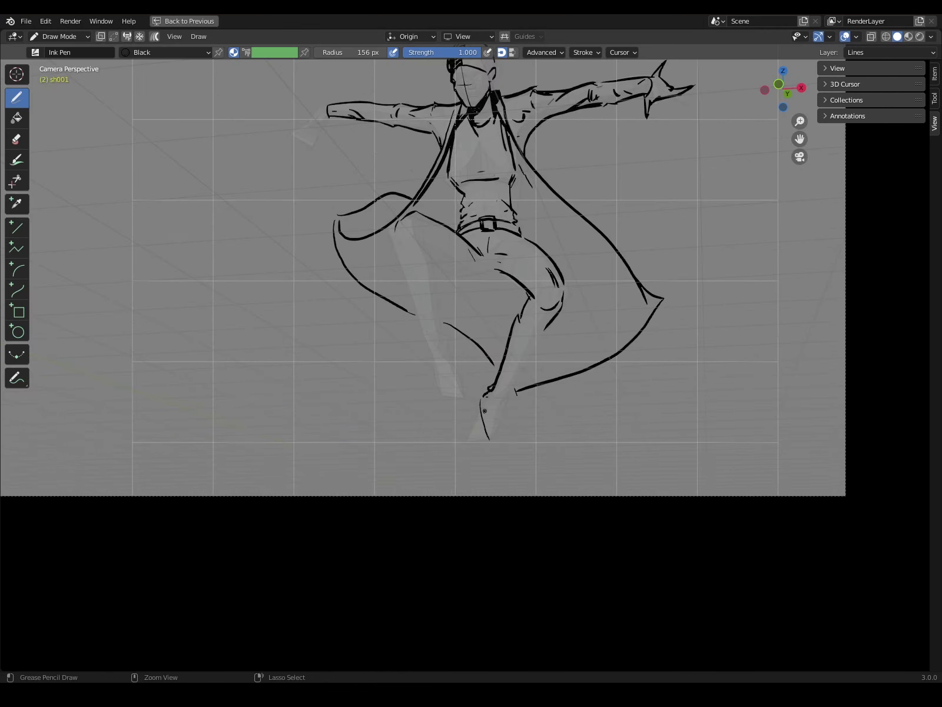
{"action": "key", "text": "ctrl+z"}
{"action": "mouse_move", "coordinate": [482, 399]}
{"action": "left_mouse_down"}
{"action": "mouse_move", "coordinate": [472, 439]}
{"action": "mouse_move", "coordinate": [506, 413]}
{"action": "mouse_move", "coordinate": [553, 322]}
{"action": "mouse_move", "coordinate": [528, 327]}
{"action": "mouse_move", "coordinate": [545, 331]}
{"action": "mouse_move", "coordinate": [476, 433]}
{"action": "left_mouse_up"}
{"action": "key", "text": "ctrl+z"}
Redraw the foot's left outline, sides and lower right edge to close the boot.
{"action": "mouse_move", "coordinate": [485, 393]}
{"action": "left_mouse_down"}
{"action": "mouse_move", "coordinate": [476, 451]}
{"action": "mouse_move", "coordinate": [505, 441]}
{"action": "left_mouse_up"}
{"action": "mouse_move", "coordinate": [505, 415]}
{"action": "left_mouse_down", "text": "ctrl"}
{"action": "mouse_move", "coordinate": [480, 448]}
{"action": "mouse_move", "coordinate": [492, 450]}
{"action": "mouse_move", "coordinate": [505, 425]}
{"action": "mouse_move", "coordinate": [492, 448]}
{"action": "mouse_move", "coordinate": [500, 441]}
{"action": "left_mouse_up", "text": "ctrl"}
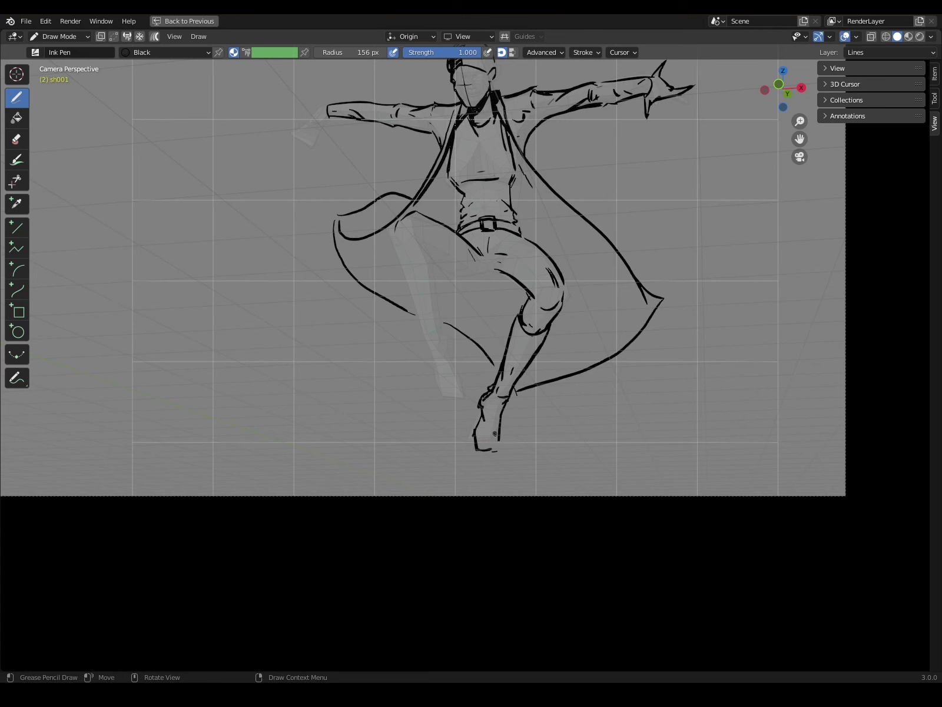
{"action": "scroll", "coordinate": [499, 389], "scroll_direction": "down", "scroll_amount": 4}
{"action": "scroll", "coordinate": [534, 414], "scroll_direction": "up", "scroll_amount": 4}
{"action": "key", "text": "ctrl+z"}
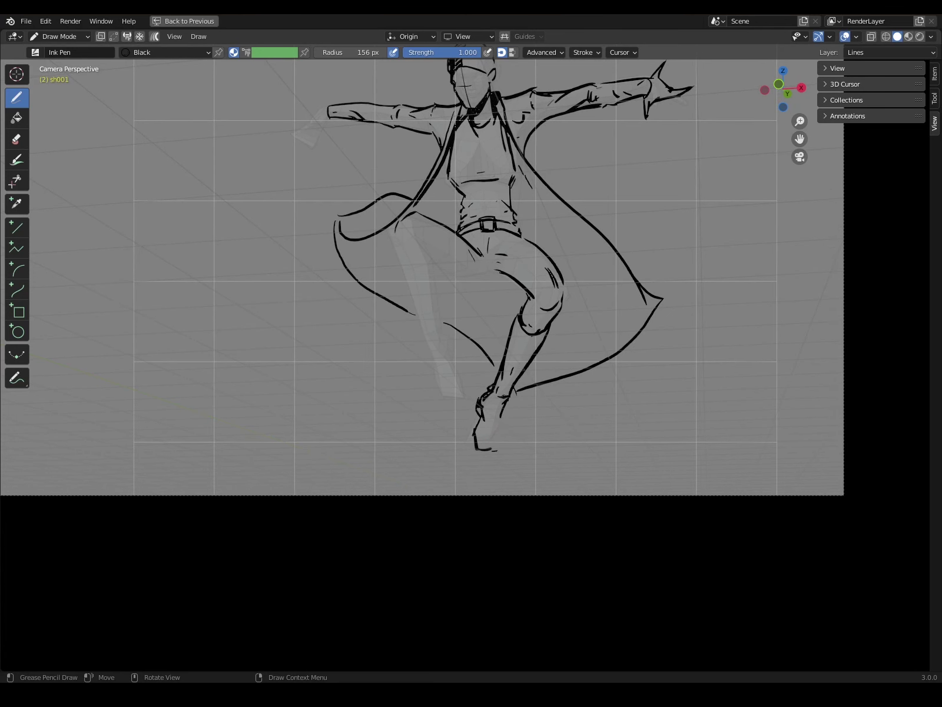
{"action": "left_click_drag", "start_coordinate": [500, 415], "coordinate": [492, 450]}
{"action": "scroll", "coordinate": [503, 438], "scroll_direction": "down", "scroll_amount": 2}
Replace the diagonal ankle stroke with two shin lines below the knee.
{"action": "scroll", "coordinate": [523, 320], "scroll_direction": "down", "scroll_amount": 2}
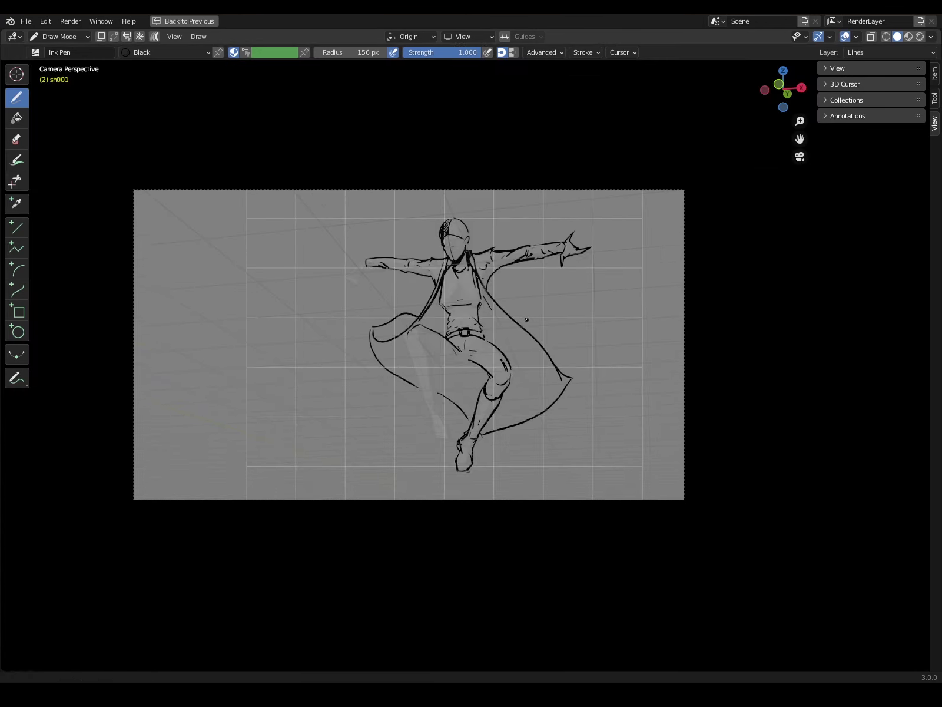
{"action": "scroll", "coordinate": [551, 244], "scroll_direction": "up", "scroll_amount": 4}
{"action": "middle_click_drag", "start_coordinate": [551, 244], "coordinate": [551, 264], "text": "shift"}
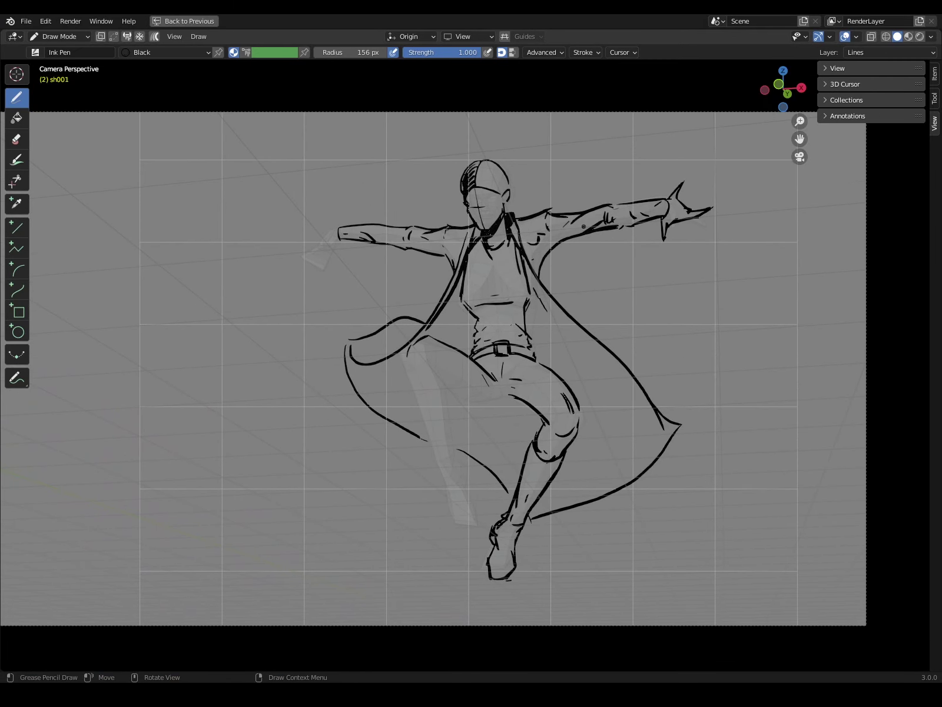
{"action": "key", "text": "ctrl+z"}
{"action": "key", "text": "ctrl+z"}
{"action": "mouse_move", "coordinate": [530, 447]}
{"action": "left_mouse_down"}
{"action": "mouse_move", "coordinate": [512, 513]}
{"action": "mouse_move", "coordinate": [522, 473]}
{"action": "left_mouse_up"}
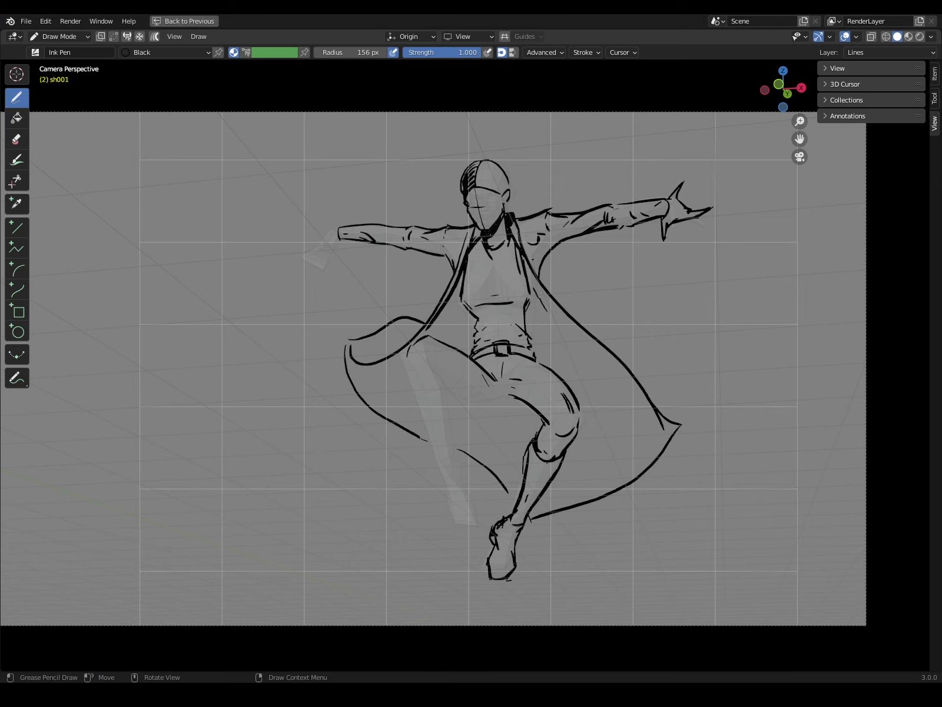
{"action": "scroll", "coordinate": [567, 324], "scroll_direction": "down", "scroll_amount": 3}
{"action": "scroll", "coordinate": [589, 209], "scroll_direction": "up", "scroll_amount": 3}
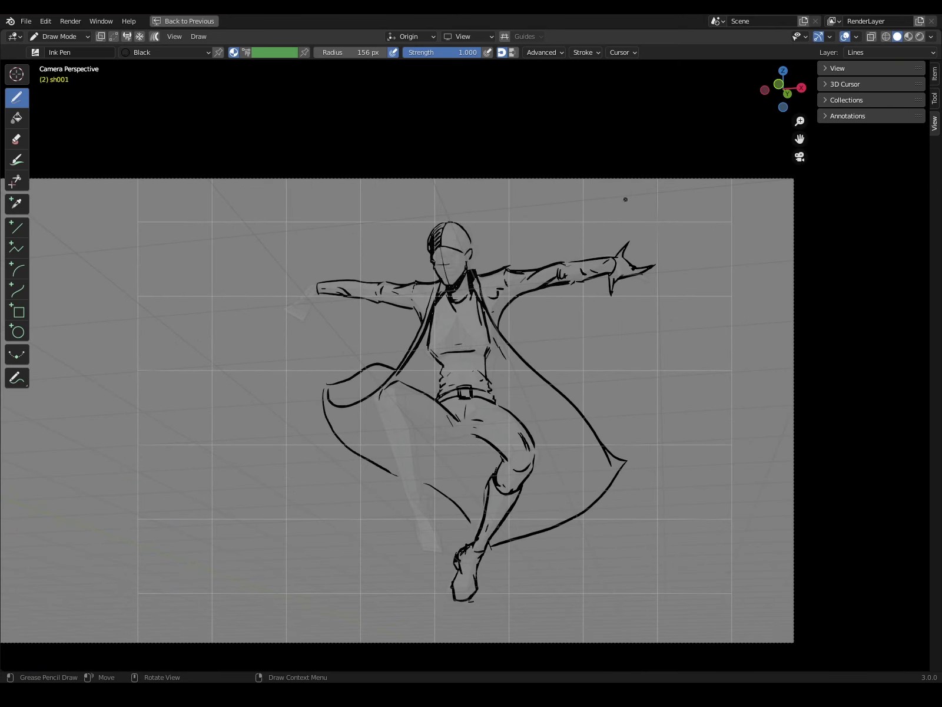
Sketch the other leg's shin lines, keeping a shorter redrawn shin stroke.
{"action": "middle_click_drag", "start_coordinate": [448, 441], "coordinate": [456, 407], "text": "shift"}
{"action": "left_click_drag", "start_coordinate": [447, 408], "coordinate": [500, 406]}
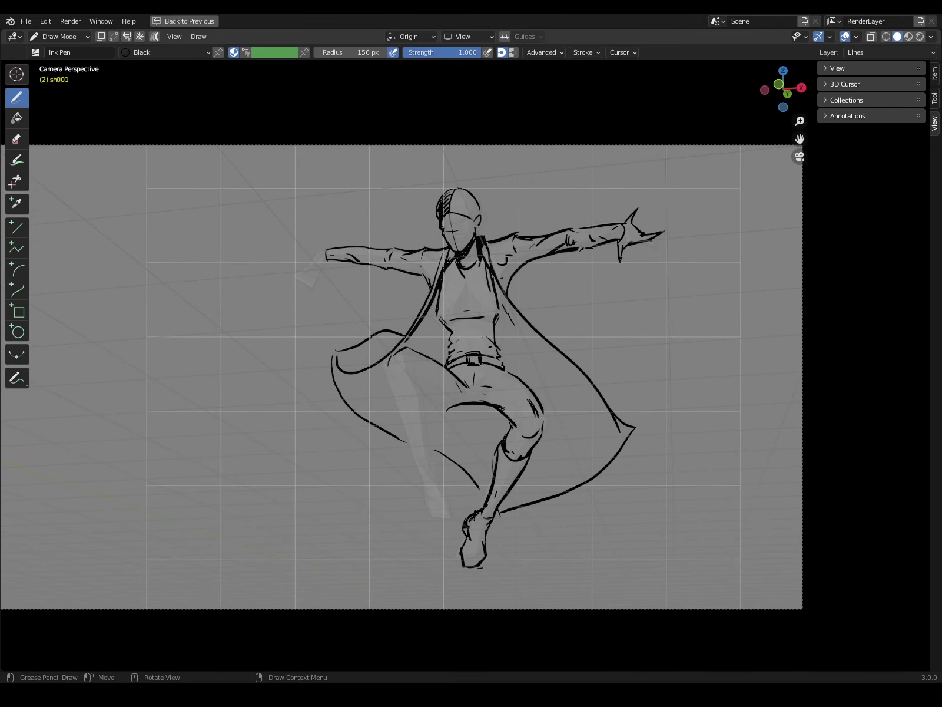
{"action": "key", "text": "ctrl+z"}
{"action": "left_click_drag", "start_coordinate": [384, 377], "coordinate": [405, 439]}
{"action": "left_click_drag", "start_coordinate": [417, 374], "coordinate": [418, 479]}
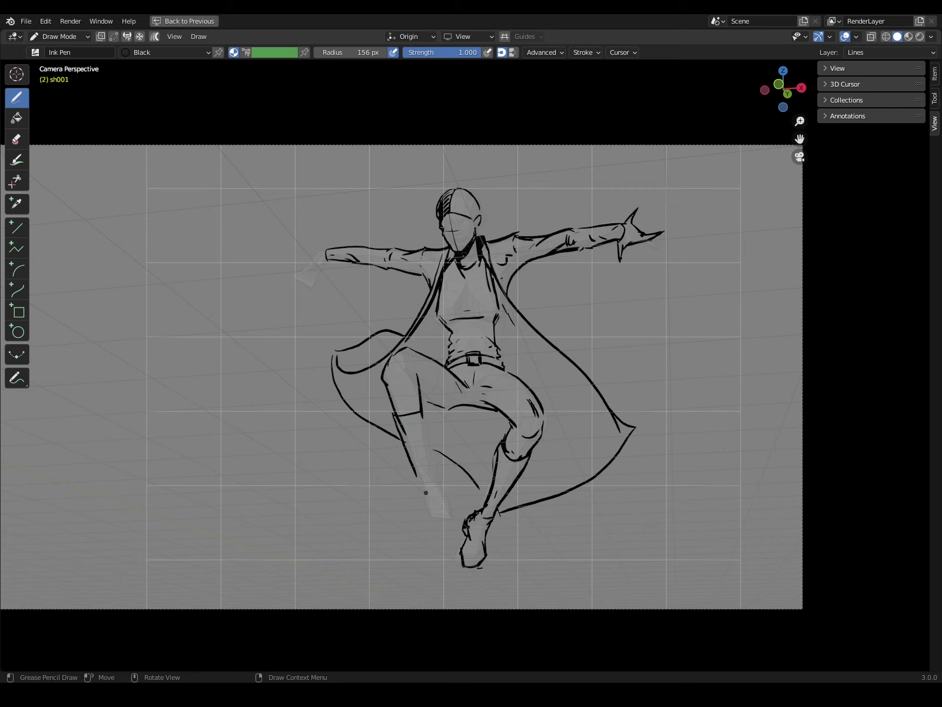
{"action": "key", "text": "ctrl+z"}
{"action": "mouse_move", "coordinate": [393, 414]}
{"action": "left_mouse_down"}
{"action": "mouse_move", "coordinate": [421, 473]}
{"action": "mouse_move", "coordinate": [427, 513]}
{"action": "mouse_move", "coordinate": [445, 486]}
{"action": "left_mouse_up"}
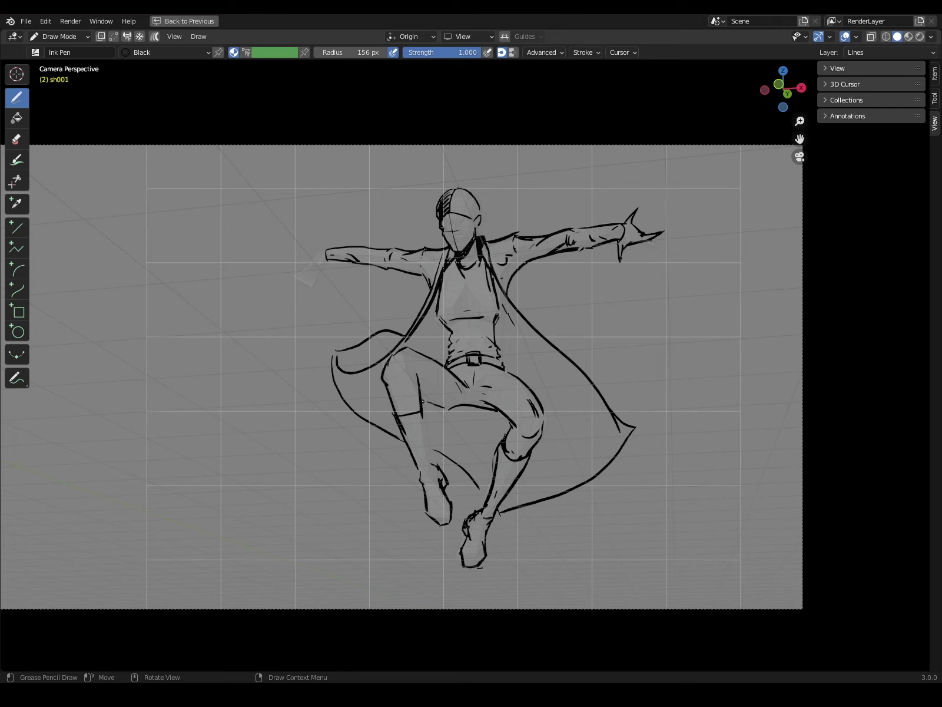
Ink the front of the left shin and a short stroke at the ankle.
{"action": "left_click_drag", "start_coordinate": [422, 401], "coordinate": [428, 466]}
{"action": "key", "text": "ctrl+z"}
{"action": "key", "text": "ctrl+z"}
{"action": "mouse_move", "coordinate": [422, 400]}
{"action": "left_mouse_down"}
{"action": "mouse_move", "coordinate": [393, 406]}
{"action": "mouse_move", "coordinate": [395, 415]}
{"action": "left_mouse_up"}
{"action": "key", "text": "ctrl+z"}
{"action": "mouse_move", "coordinate": [417, 466]}
{"action": "left_mouse_down"}
{"action": "mouse_move", "coordinate": [421, 485]}
{"action": "mouse_move", "coordinate": [415, 445]}
{"action": "left_mouse_up"}
Try redrawing the knee line, undoing the strokes near the right knee.
{"action": "left_click_drag", "start_coordinate": [422, 403], "coordinate": [488, 405]}
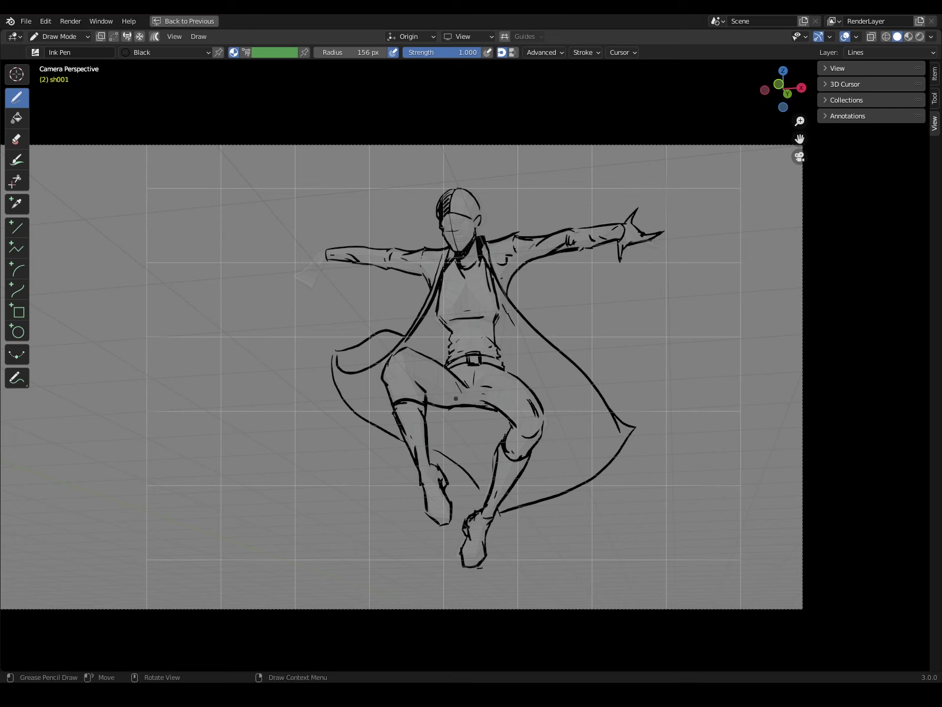
{"action": "scroll", "coordinate": [460, 284], "scroll_direction": "down", "scroll_amount": 1}
{"action": "scroll", "coordinate": [460, 284], "scroll_direction": "up", "scroll_amount": 1}
{"action": "key", "text": "ctrl+z"}
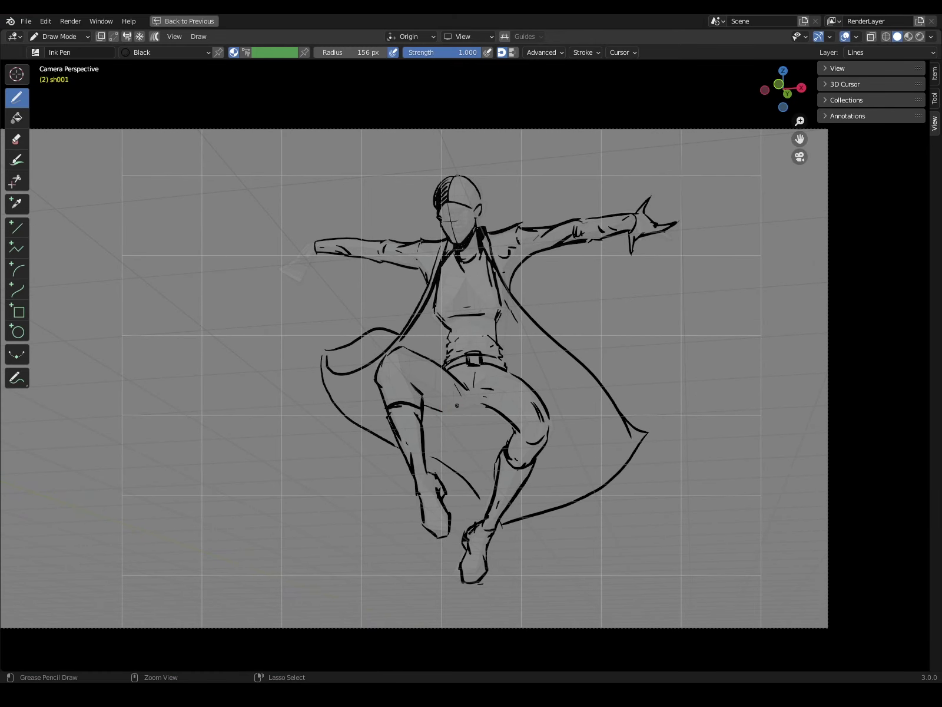
{"action": "mouse_move", "coordinate": [424, 405]}
{"action": "left_mouse_down"}
{"action": "mouse_move", "coordinate": [488, 407]}
{"action": "mouse_move", "coordinate": [518, 438]}
{"action": "left_mouse_up"}
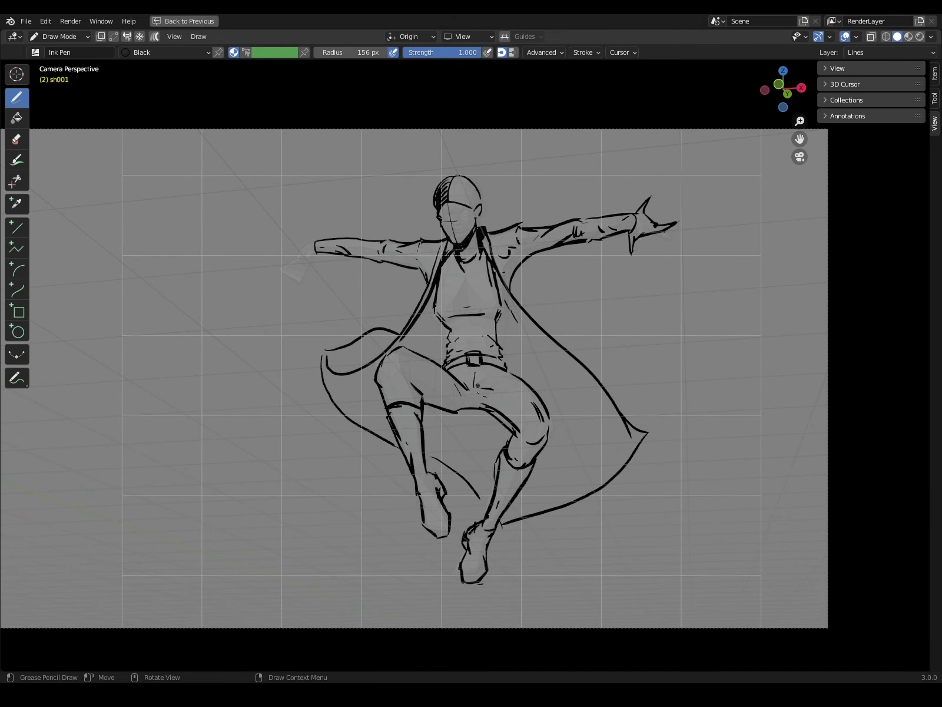
{"action": "key", "text": "ctrl+z"}
{"action": "key", "text": "ctrl+z"}
Add a thick line across the lower chest.
{"action": "scroll", "coordinate": [477, 399], "scroll_direction": "down", "scroll_amount": 1}
{"action": "scroll", "coordinate": [471, 365], "scroll_direction": "up", "scroll_amount": 1}
{"action": "scroll", "coordinate": [468, 343], "scroll_direction": "up", "scroll_amount": 1}
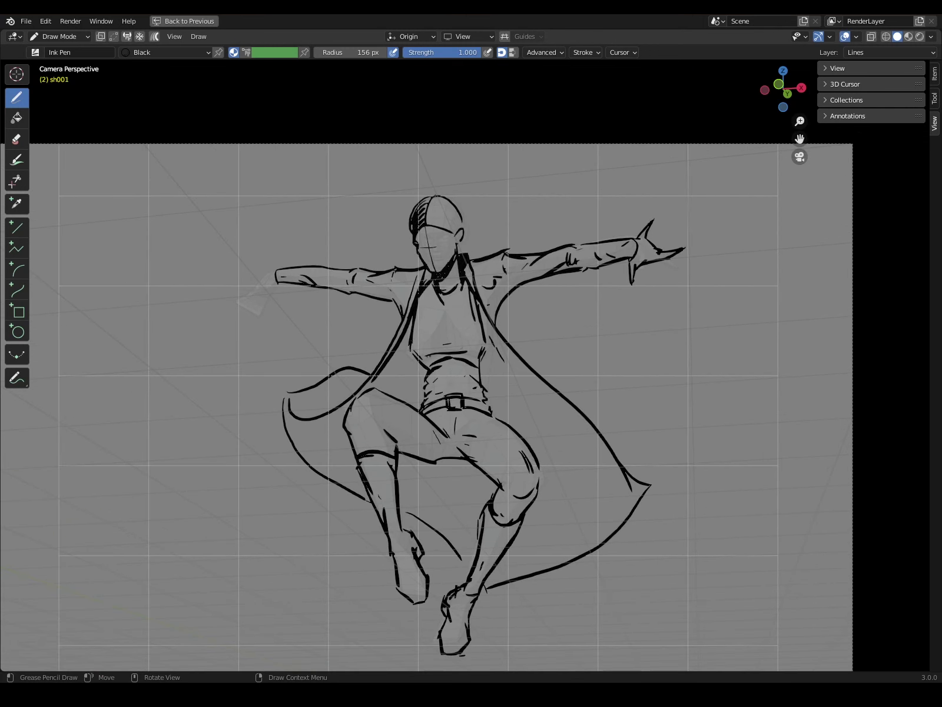
{"action": "mouse_move", "coordinate": [477, 352]}
{"action": "left_mouse_down"}
{"action": "mouse_move", "coordinate": [424, 357]}
{"action": "mouse_move", "coordinate": [482, 360]}
{"action": "left_mouse_up"}
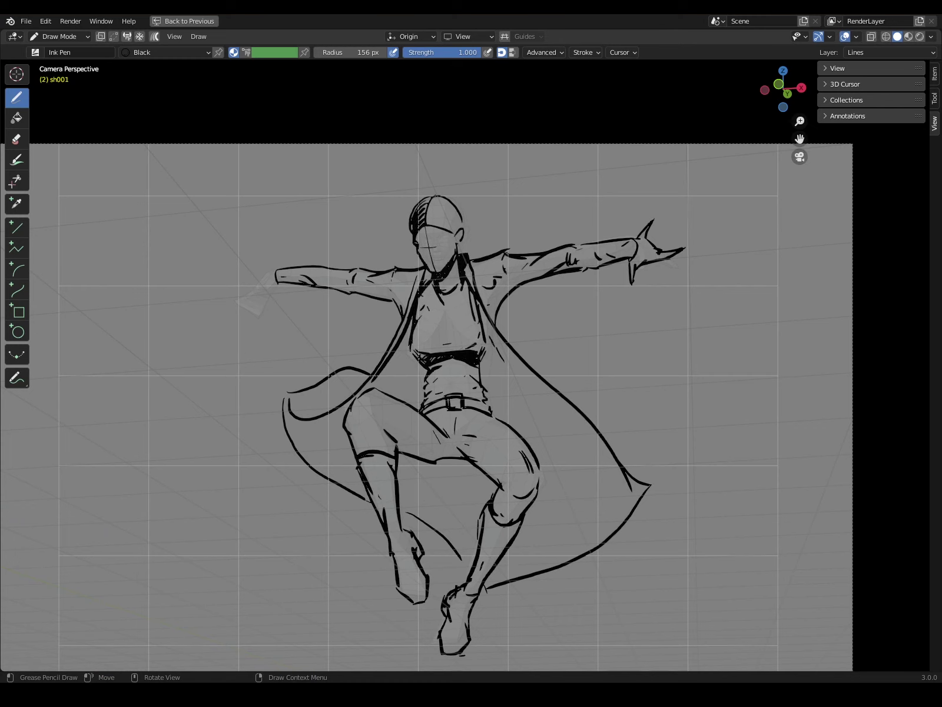
Scribble dark hatching inside the coat and along its left edge, undoing a stray thigh stroke.
{"action": "mouse_move", "coordinate": [407, 324]}
{"action": "left_mouse_down"}
{"action": "mouse_move", "coordinate": [383, 383]}
{"action": "mouse_move", "coordinate": [412, 393]}
{"action": "mouse_move", "coordinate": [419, 408]}
{"action": "left_mouse_up"}
{"action": "scroll", "coordinate": [420, 379], "scroll_direction": "down", "scroll_amount": 1}
{"action": "left_click_drag", "start_coordinate": [342, 406], "coordinate": [335, 418]}
{"action": "left_click_drag", "start_coordinate": [345, 430], "coordinate": [338, 439]}
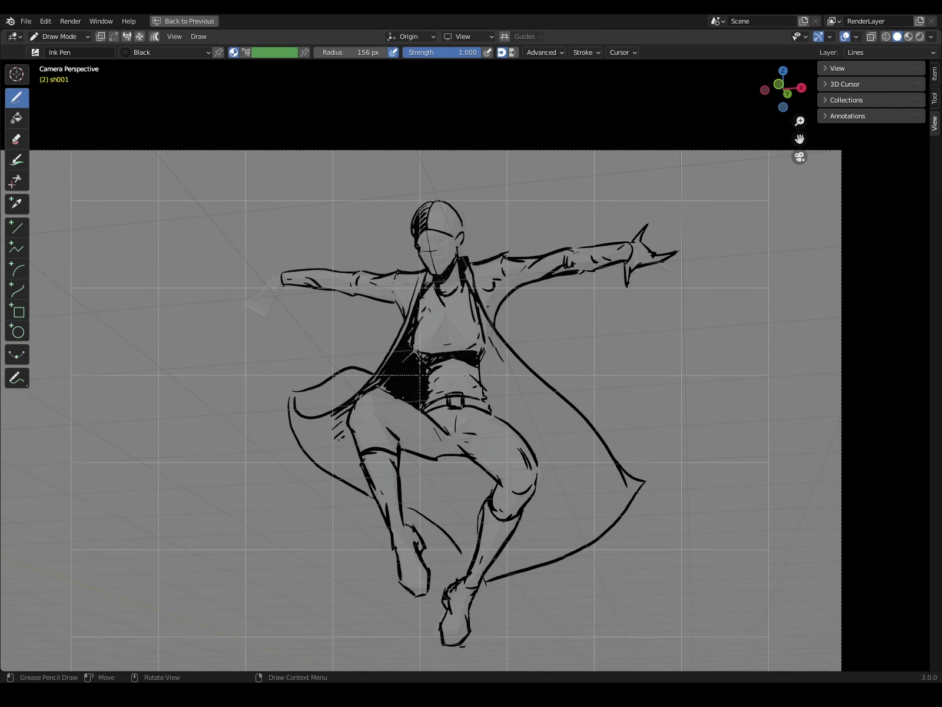
{"action": "mouse_move", "coordinate": [414, 465]}
{"action": "left_mouse_down"}
{"action": "mouse_move", "coordinate": [460, 457]}
{"action": "mouse_move", "coordinate": [471, 471]}
{"action": "mouse_move", "coordinate": [474, 461]}
{"action": "left_mouse_up"}
{"action": "key", "text": "ctrl+z"}
{"action": "scroll", "coordinate": [567, 429], "scroll_direction": "down", "scroll_amount": 2}
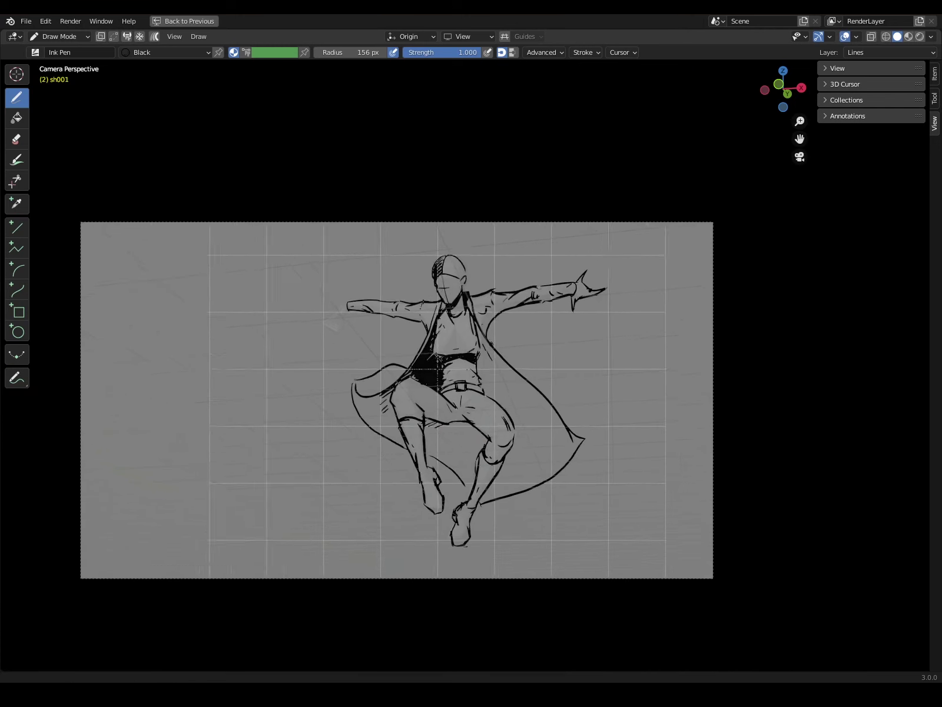
{"action": "scroll", "coordinate": [494, 287], "scroll_direction": "up", "scroll_amount": 1}
{"action": "scroll", "coordinate": [494, 287], "scroll_direction": "up", "scroll_amount": 1}
Hatch the coat edge right of the torso and the left lapel, then save human_female_004.blend.
{"action": "mouse_move", "coordinate": [483, 340]}
{"action": "left_mouse_down"}
{"action": "mouse_move", "coordinate": [498, 366]}
{"action": "mouse_move", "coordinate": [492, 386]}
{"action": "mouse_move", "coordinate": [478, 362]}
{"action": "mouse_move", "coordinate": [489, 336]}
{"action": "mouse_move", "coordinate": [519, 386]}
{"action": "left_mouse_up"}
{"action": "left_click_drag", "start_coordinate": [498, 318], "coordinate": [478, 353]}
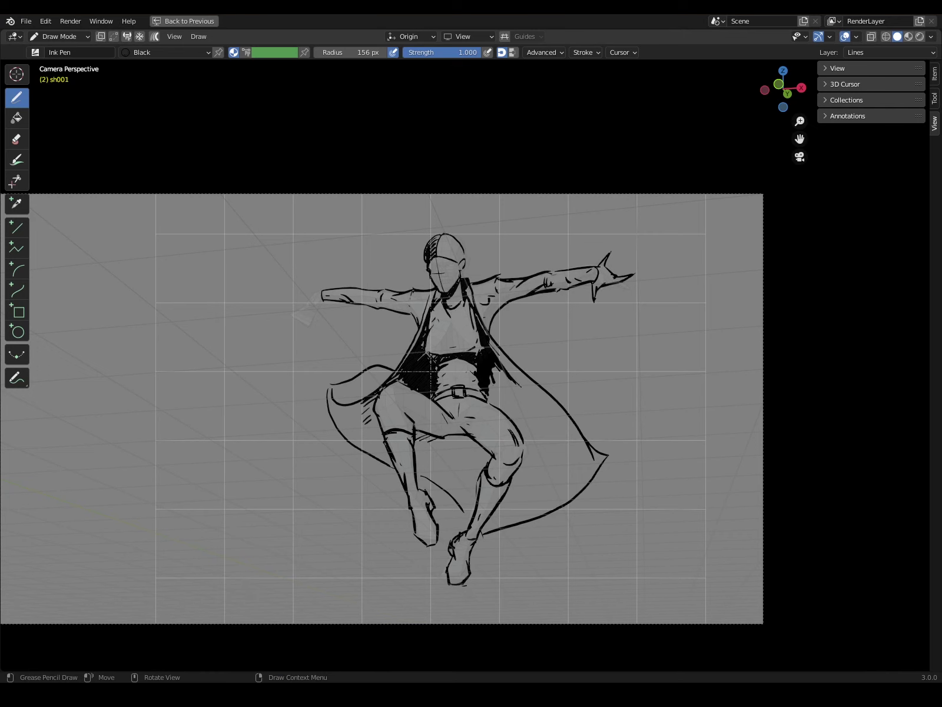
{"action": "middle_click_drag", "start_coordinate": [530, 276], "coordinate": [572, 234], "text": "ctrl"}
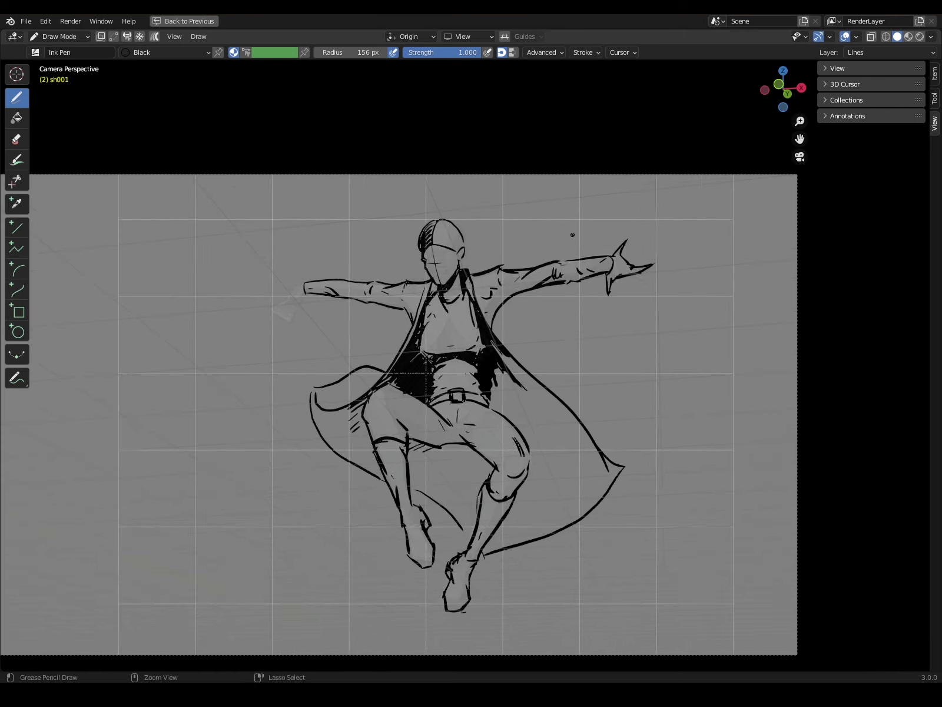
{"action": "left_click_drag", "start_coordinate": [437, 302], "coordinate": [430, 322]}
{"action": "scroll", "coordinate": [459, 278], "scroll_direction": "up", "scroll_amount": 1}
{"action": "scroll", "coordinate": [459, 278], "scroll_direction": "up", "scroll_amount": 1}
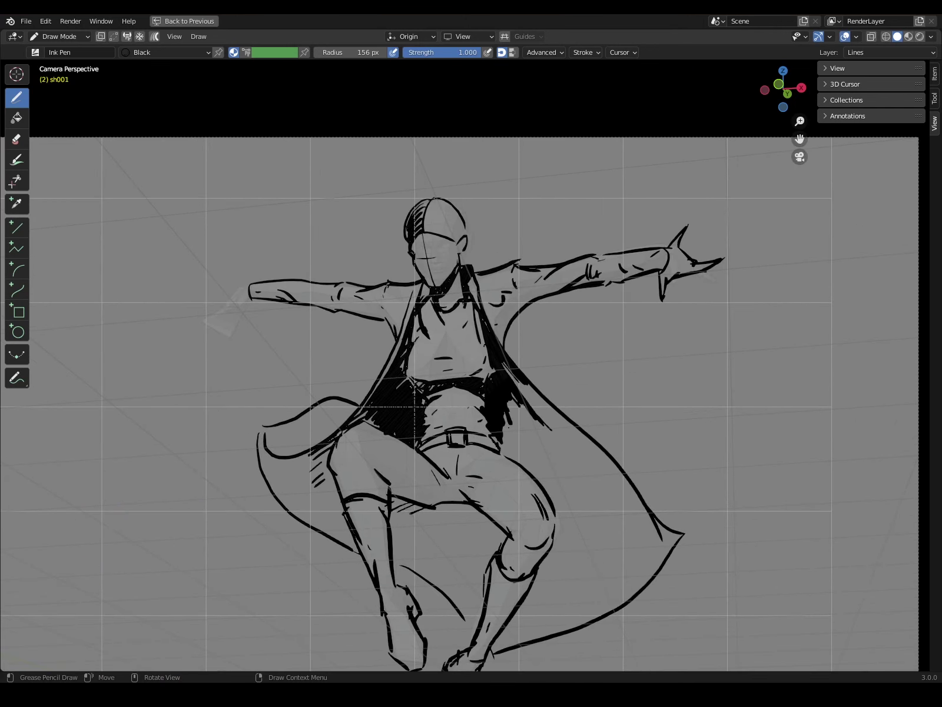
{"action": "scroll", "coordinate": [549, 265], "scroll_direction": "down", "scroll_amount": 3}
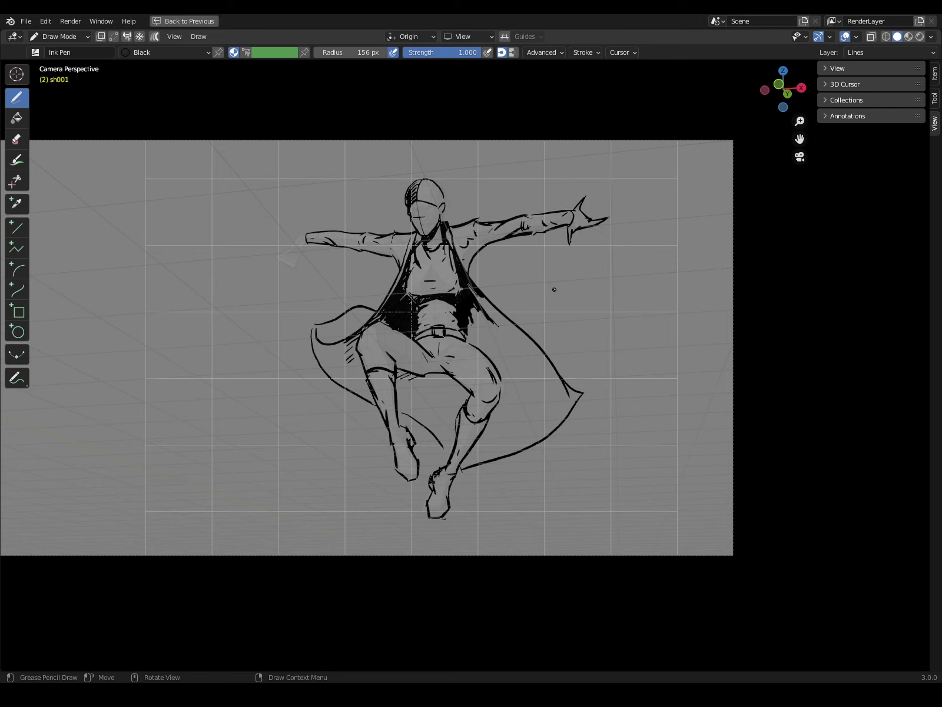
{"action": "scroll", "coordinate": [554, 290], "scroll_direction": "up", "scroll_amount": 1}
{"action": "scroll", "coordinate": [557, 252], "scroll_direction": "up", "scroll_amount": 1}
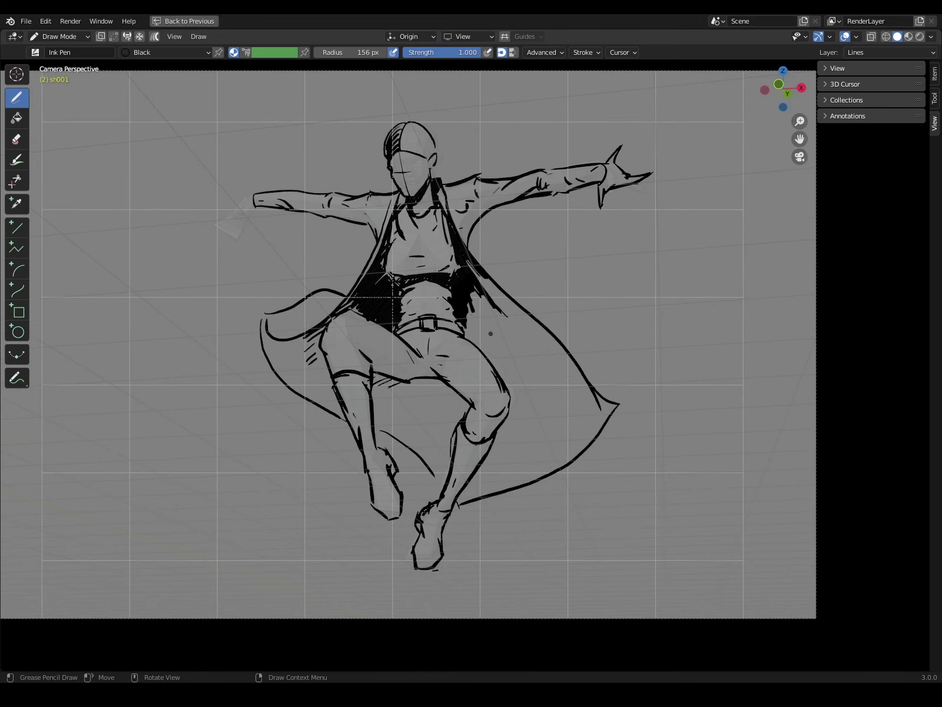
{"action": "scroll", "coordinate": [501, 353], "scroll_direction": "down", "scroll_amount": 3}
{"action": "scroll", "coordinate": [542, 377], "scroll_direction": "up", "scroll_amount": 1}
{"action": "scroll", "coordinate": [566, 294], "scroll_direction": "up", "scroll_amount": 1}
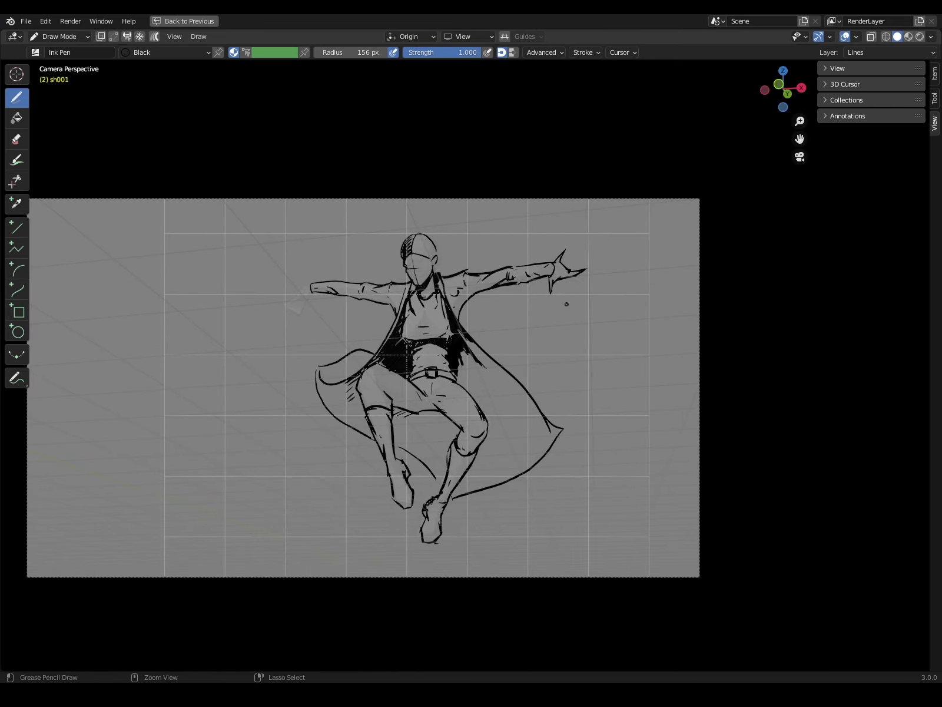
{"action": "key", "text": "ctrl+s"}
{"action": "scroll", "coordinate": [589, 265], "scroll_direction": "up", "scroll_amount": 3}
Ink the outstretched left hand with fingers hanging below it.
{"action": "scroll", "coordinate": [448, 218], "scroll_direction": "up", "scroll_amount": 1}
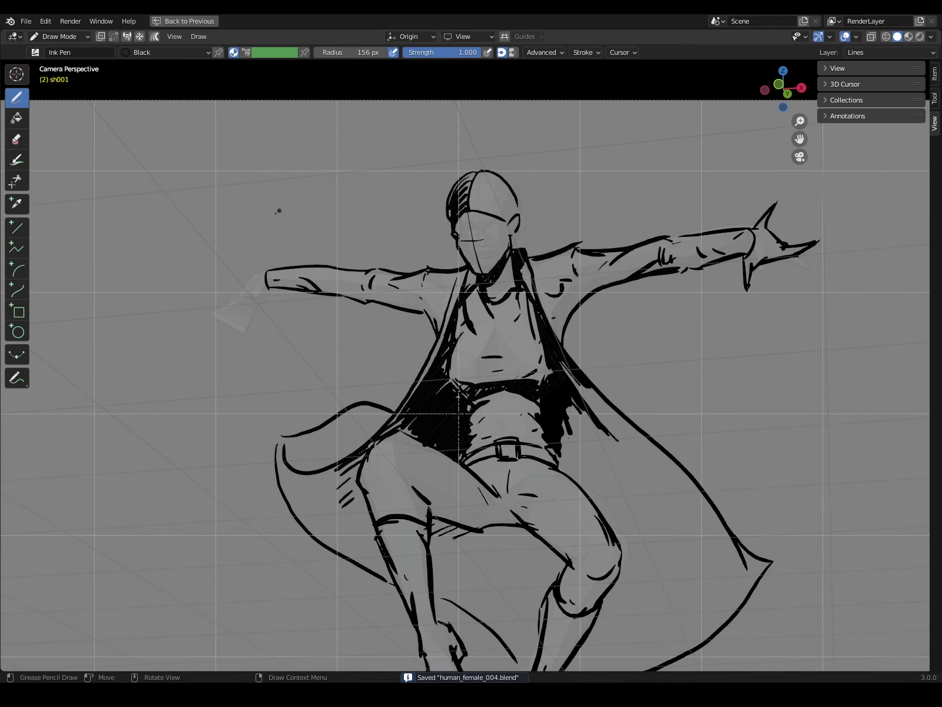
{"action": "mouse_move", "coordinate": [265, 272]}
{"action": "left_mouse_down"}
{"action": "mouse_move", "coordinate": [205, 322]}
{"action": "mouse_move", "coordinate": [239, 312]}
{"action": "mouse_move", "coordinate": [257, 338]}
{"action": "mouse_move", "coordinate": [268, 287]}
{"action": "mouse_move", "coordinate": [241, 334]}
{"action": "mouse_move", "coordinate": [249, 344]}
{"action": "left_mouse_up"}
{"action": "left_click_drag", "start_coordinate": [243, 317], "coordinate": [247, 335]}
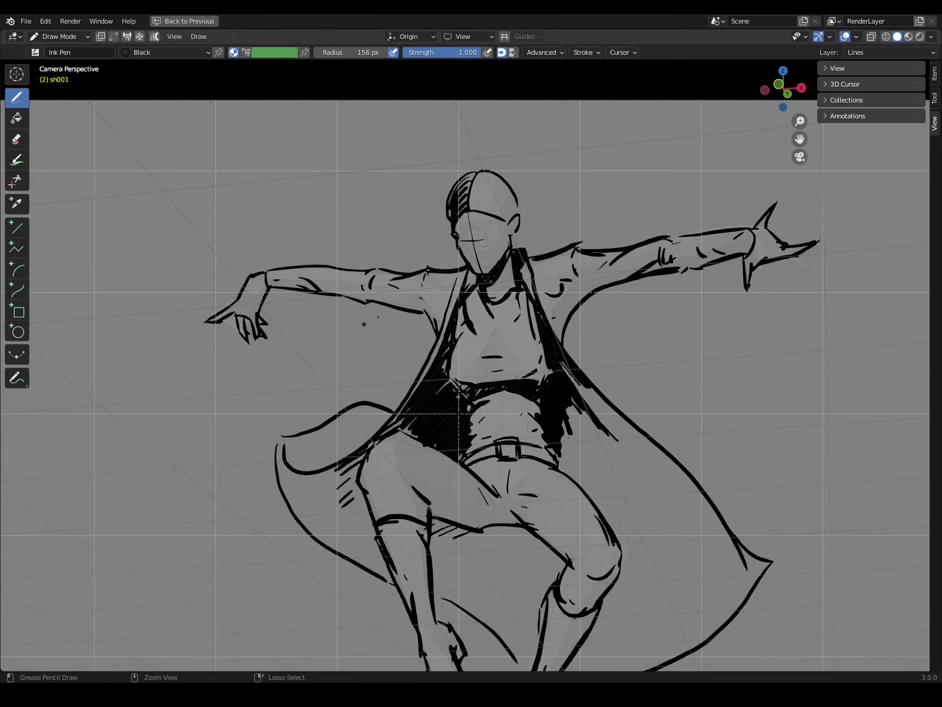
{"action": "scroll", "coordinate": [465, 383], "scroll_direction": "down", "scroll_amount": 5}
{"action": "scroll", "coordinate": [466, 383], "scroll_direction": "up", "scroll_amount": 2}
{"action": "scroll", "coordinate": [465, 382], "scroll_direction": "down", "scroll_amount": 3}
{"action": "scroll", "coordinate": [678, 180], "scroll_direction": "up", "scroll_amount": 3}
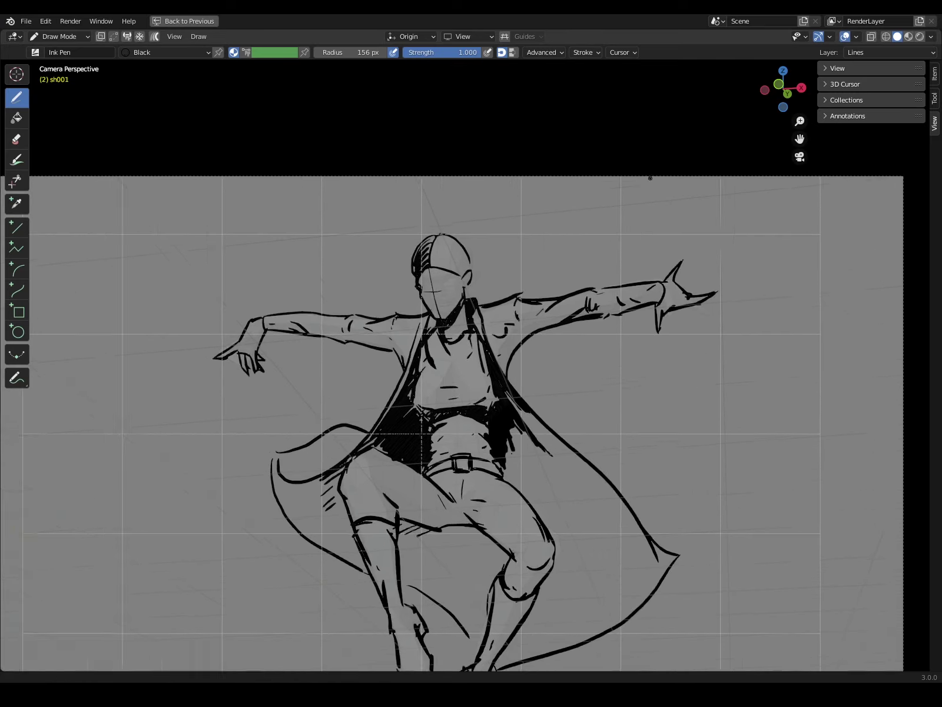
{"action": "scroll", "coordinate": [437, 306], "scroll_direction": "up", "scroll_amount": 3}
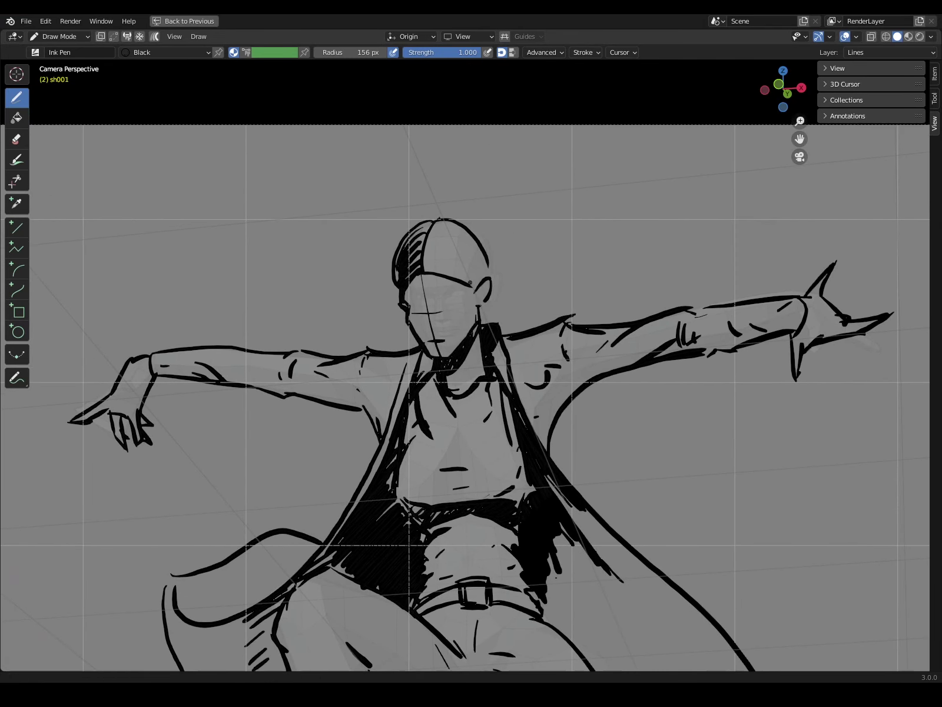
{"action": "scroll", "coordinate": [437, 306], "scroll_direction": "up", "scroll_amount": 1}
Replace the old diagonal eye lines with dark sunglasses-like eye strokes.
{"action": "key", "text": "ctrl+z"}
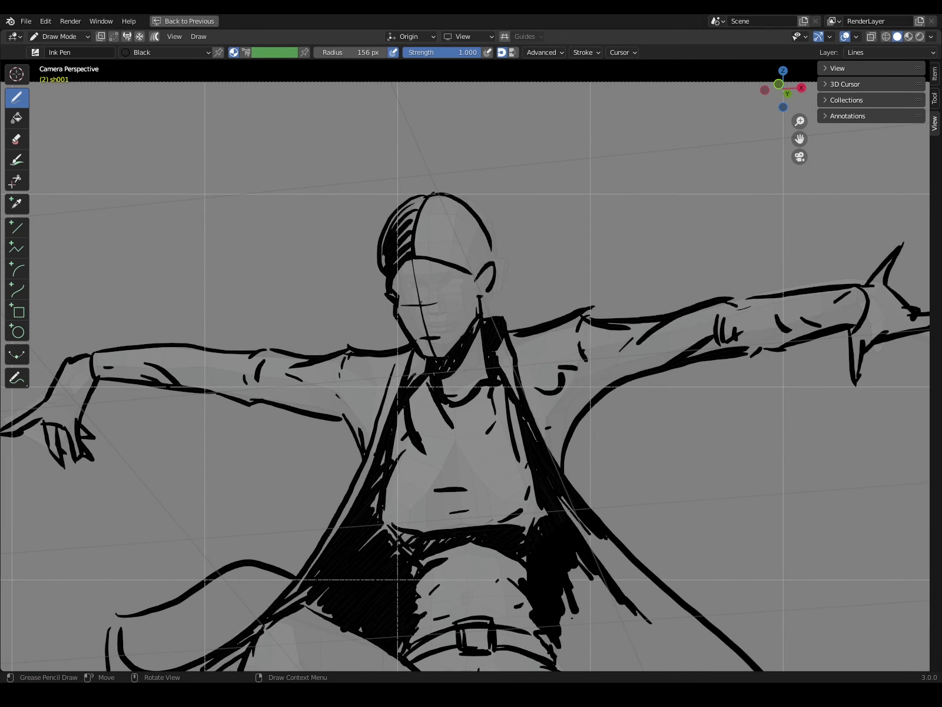
{"action": "left_click_drag", "start_coordinate": [420, 304], "coordinate": [458, 294]}
{"action": "mouse_move", "coordinate": [421, 306]}
{"action": "left_mouse_down"}
{"action": "mouse_move", "coordinate": [456, 301]}
{"action": "mouse_move", "coordinate": [436, 315]}
{"action": "mouse_move", "coordinate": [415, 312]}
{"action": "mouse_move", "coordinate": [461, 298]}
{"action": "mouse_move", "coordinate": [414, 326]}
{"action": "left_mouse_up"}
{"action": "key", "text": "ctrl+z"}
{"action": "key", "text": "ctrl+z"}
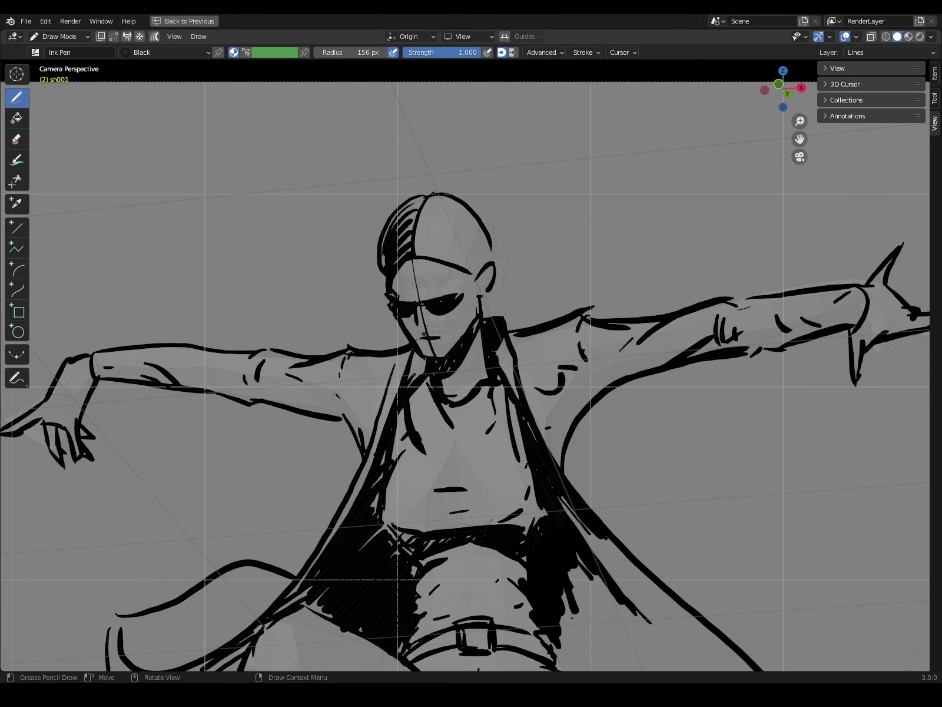
Undo the cap hatching and seam strokes, retrying the dark left side of the cap.
{"action": "scroll", "coordinate": [481, 239], "scroll_direction": "down", "scroll_amount": 3}
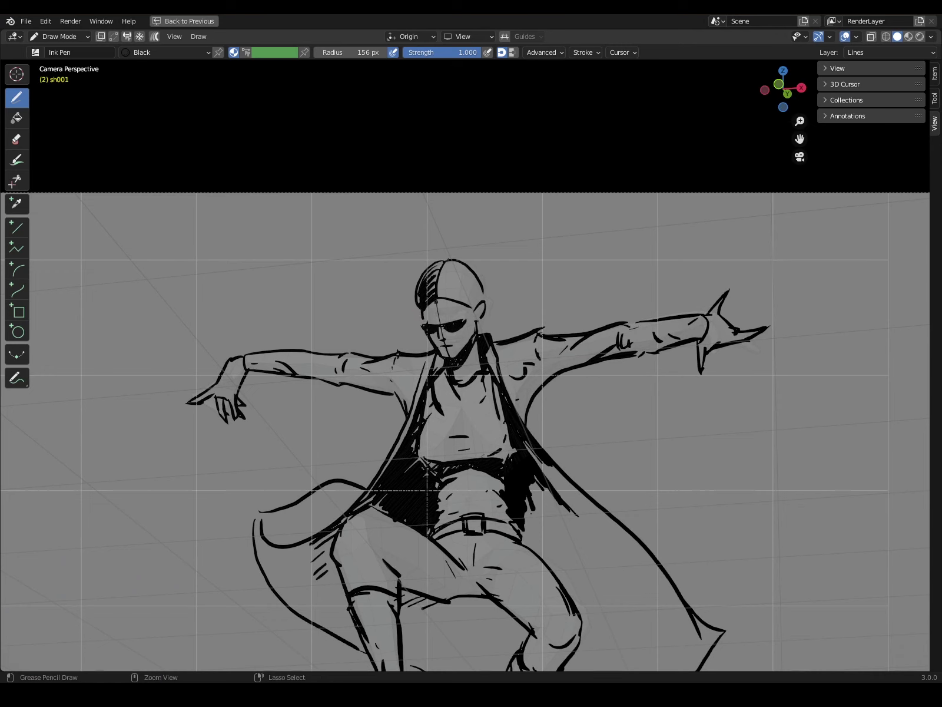
{"action": "key", "text": "ctrl+z"}
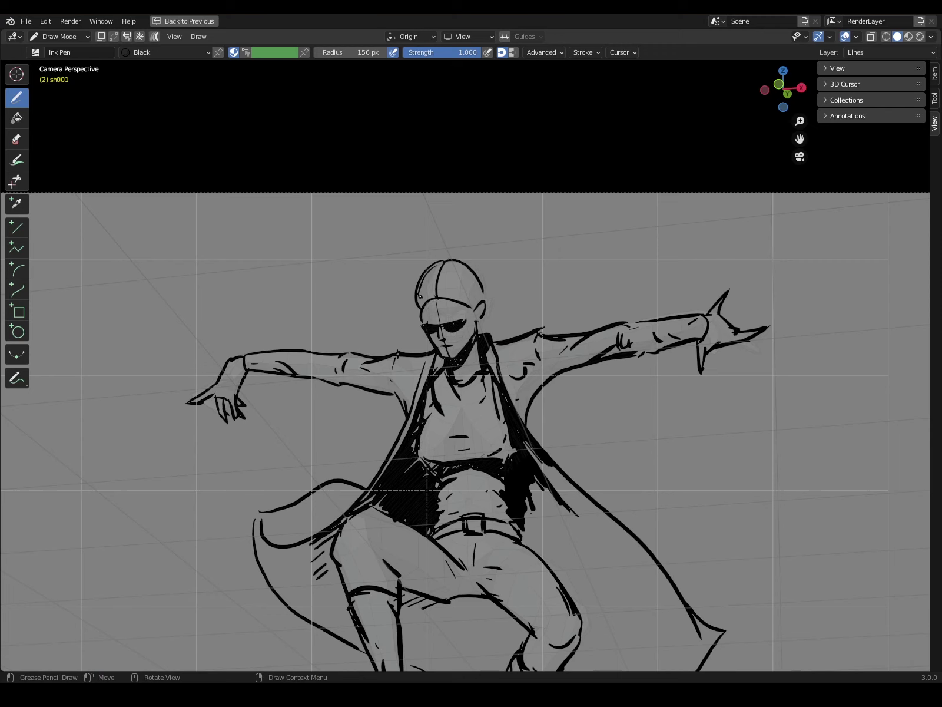
{"action": "key", "text": "ctrl+z"}
{"action": "mouse_move", "coordinate": [417, 305]}
{"action": "left_mouse_down"}
{"action": "mouse_move", "coordinate": [442, 265]}
{"action": "mouse_move", "coordinate": [444, 281]}
{"action": "left_mouse_up"}
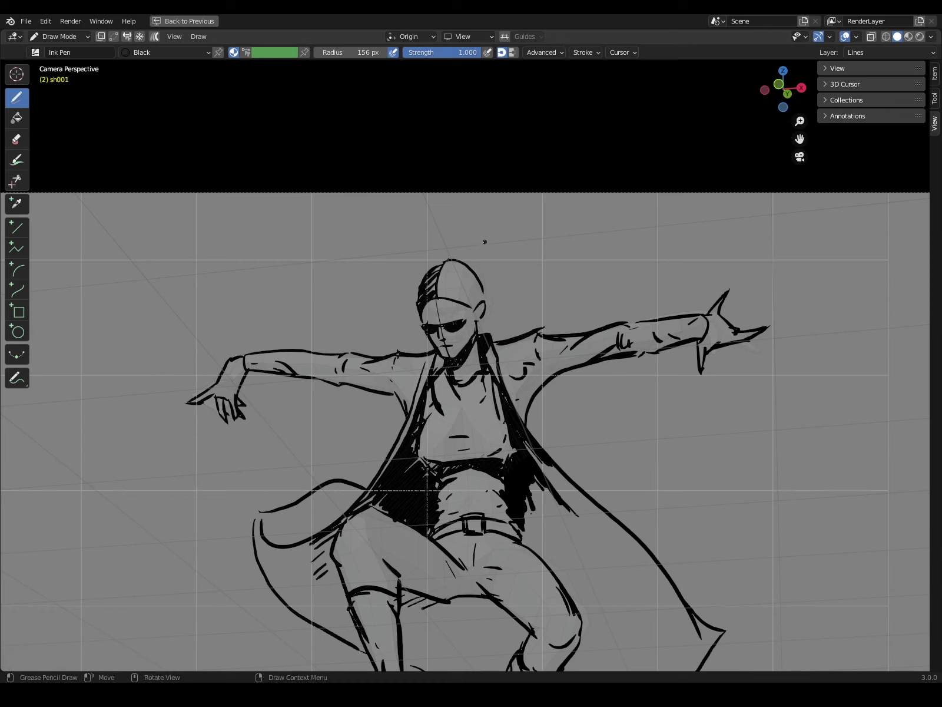
{"action": "key", "text": "ctrl+z"}
Ink dark hair strands over the head, then zoom out to the whole camera frame.
{"action": "key", "text": "ctrl+z"}
{"action": "mouse_move", "coordinate": [461, 272]}
{"action": "left_mouse_down"}
{"action": "mouse_move", "coordinate": [447, 294]}
{"action": "mouse_move", "coordinate": [449, 271]}
{"action": "mouse_move", "coordinate": [430, 293]}
{"action": "mouse_move", "coordinate": [485, 302]}
{"action": "left_mouse_up"}
{"action": "key", "text": "ctrl+z"}
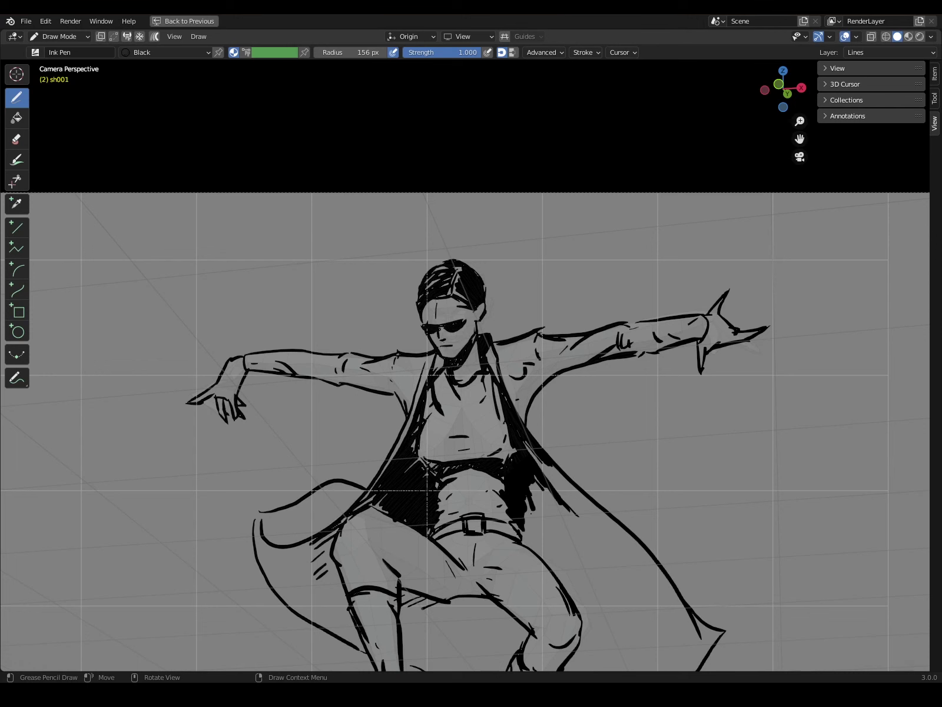
{"action": "scroll", "coordinate": [462, 332], "scroll_direction": "down", "scroll_amount": 2}
{"action": "scroll", "coordinate": [511, 294], "scroll_direction": "down", "scroll_amount": 3}
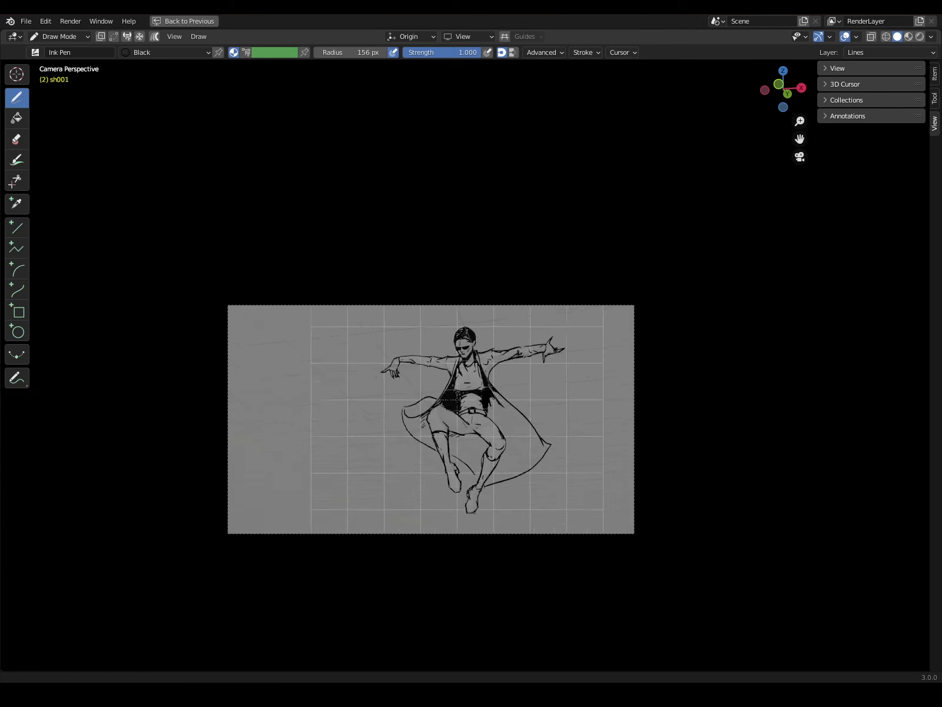
{"action": "scroll", "coordinate": [512, 295], "scroll_direction": "up", "scroll_amount": 4}
{"action": "scroll", "coordinate": [541, 210], "scroll_direction": "up", "scroll_amount": 2}
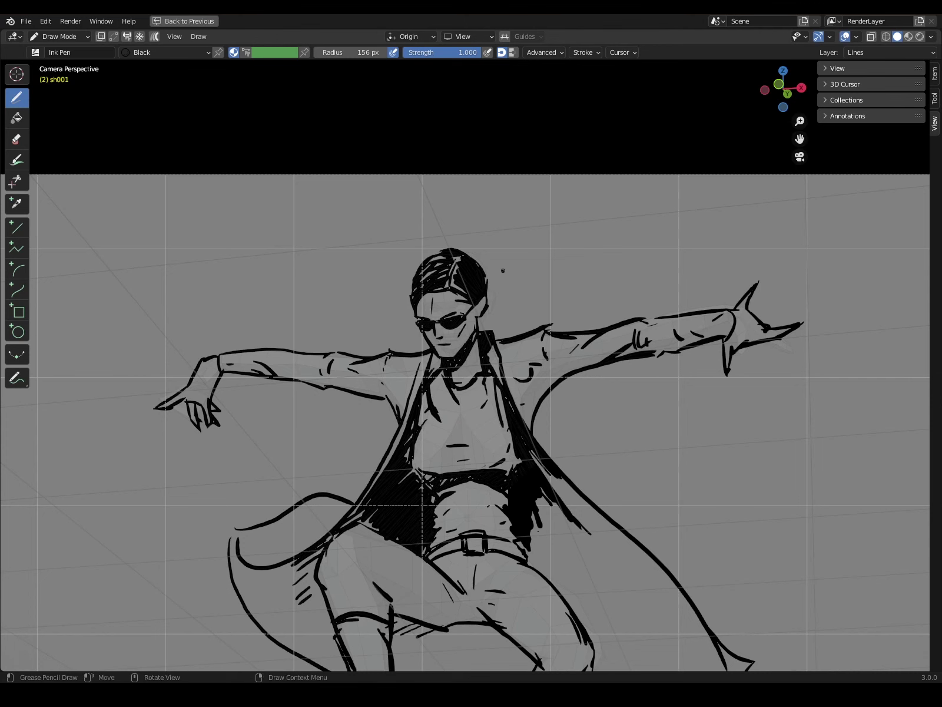
{"action": "scroll", "coordinate": [503, 270], "scroll_direction": "up", "scroll_amount": 2}
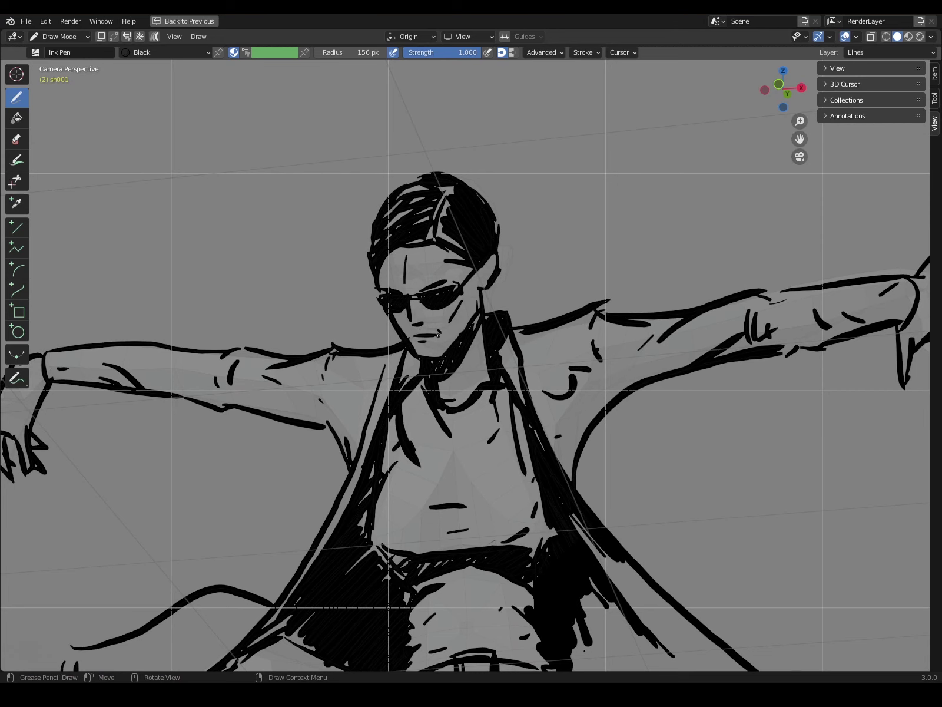
{"action": "mouse_move", "coordinate": [443, 328]}
{"action": "middle_mouse_down", "text": "ctrl"}
{"action": "mouse_move", "coordinate": [532, 275]}
{"action": "mouse_move", "coordinate": [578, 205]}
{"action": "mouse_move", "coordinate": [602, 189]}
{"action": "middle_mouse_up", "text": "ctrl"}
In Edit Mode, lasso the head strokes, enlarge them slightly and nudge them into place.
{"action": "key", "text": "ctrl+Tab"}
{"action": "left_click", "coordinate": [673, 189]}
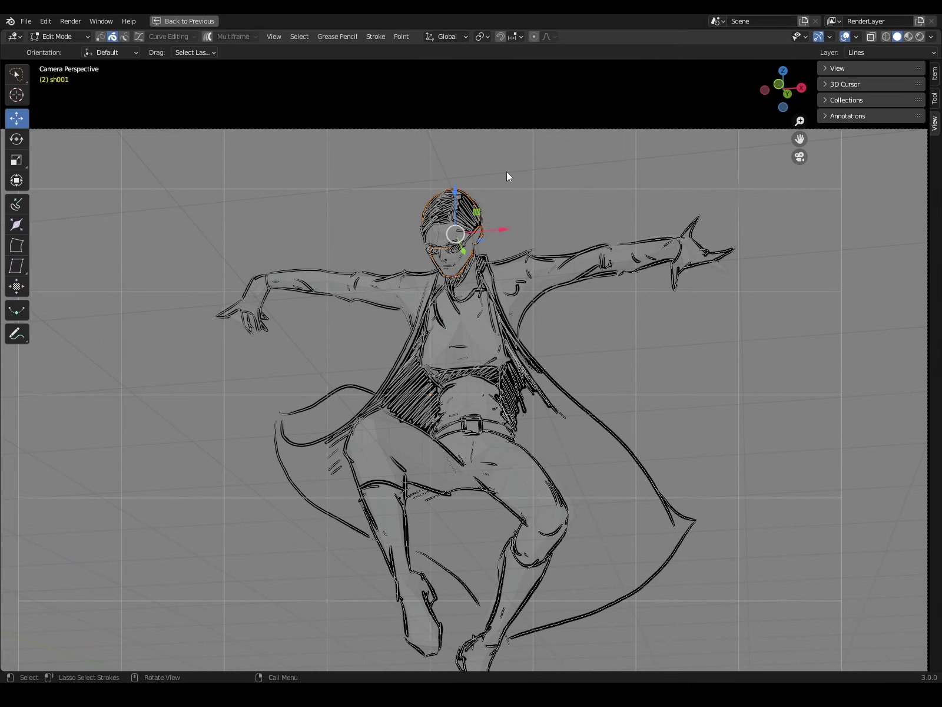
{"action": "mouse_move", "coordinate": [476, 158]}
{"action": "left_mouse_down"}
{"action": "mouse_move", "coordinate": [435, 259]}
{"action": "mouse_move", "coordinate": [473, 171]}
{"action": "left_mouse_up"}
{"action": "key", "text": "shift+space"}
{"action": "key", "text": "s"}
{"action": "key", "text": "s"}
{"action": "left_click", "coordinate": [502, 200]}
{"action": "key", "text": "shift+space"}
{"action": "key", "text": "g"}
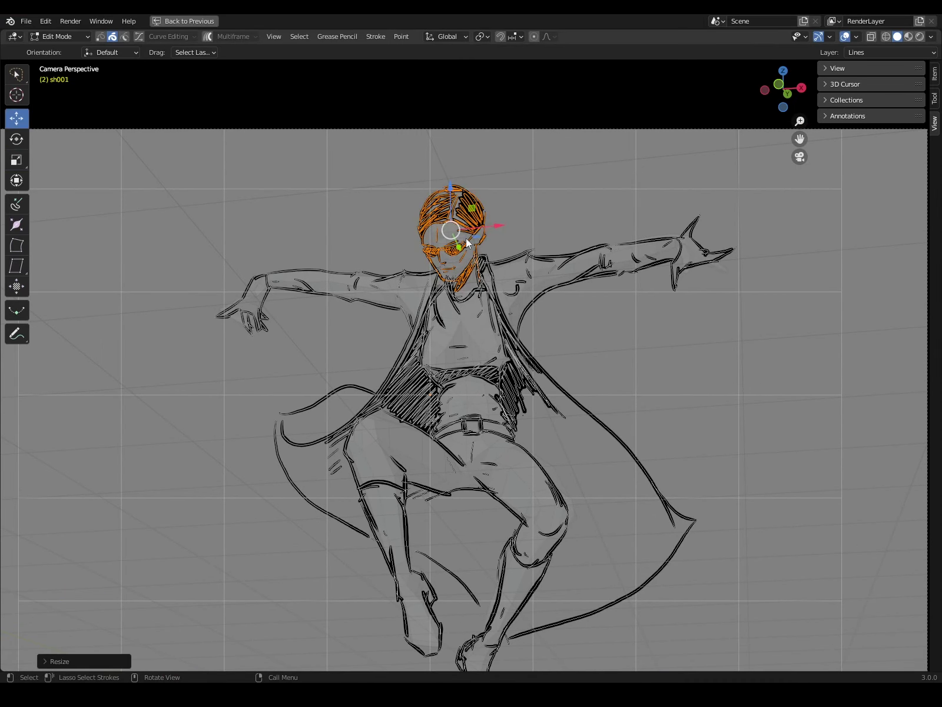
{"action": "left_click_drag", "start_coordinate": [466, 238], "coordinate": [451, 221]}
{"action": "left_click", "coordinate": [451, 222]}
Return to the camera view and switch back to Draw Mode.
{"action": "key", "text": "KP_7"}
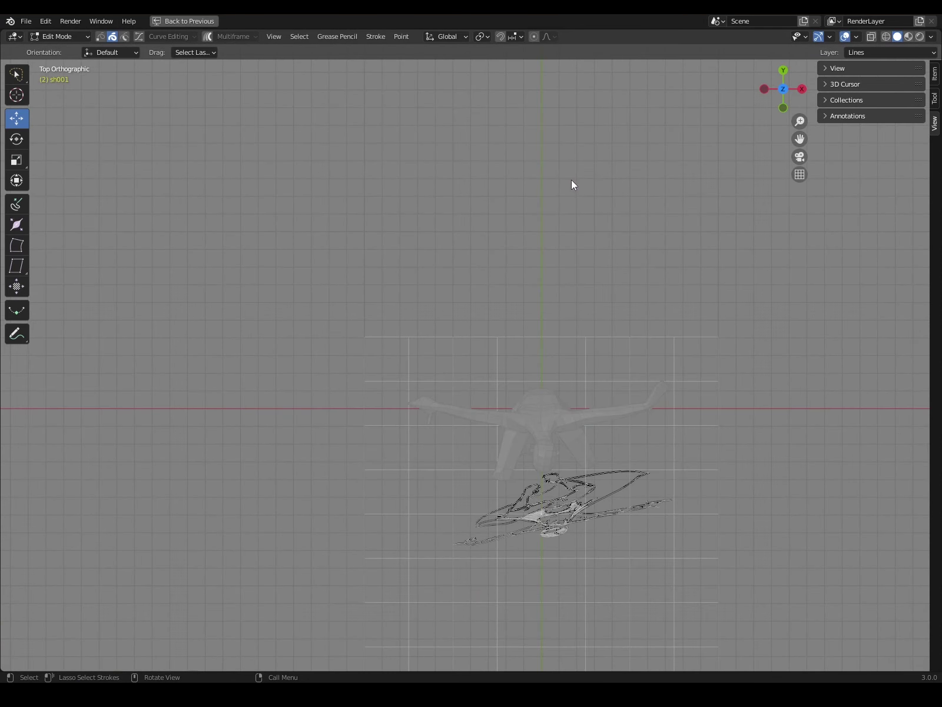
{"action": "key", "text": "ctrl+Tab"}
{"action": "key", "text": "Escape"}
{"action": "key", "text": "grave"}
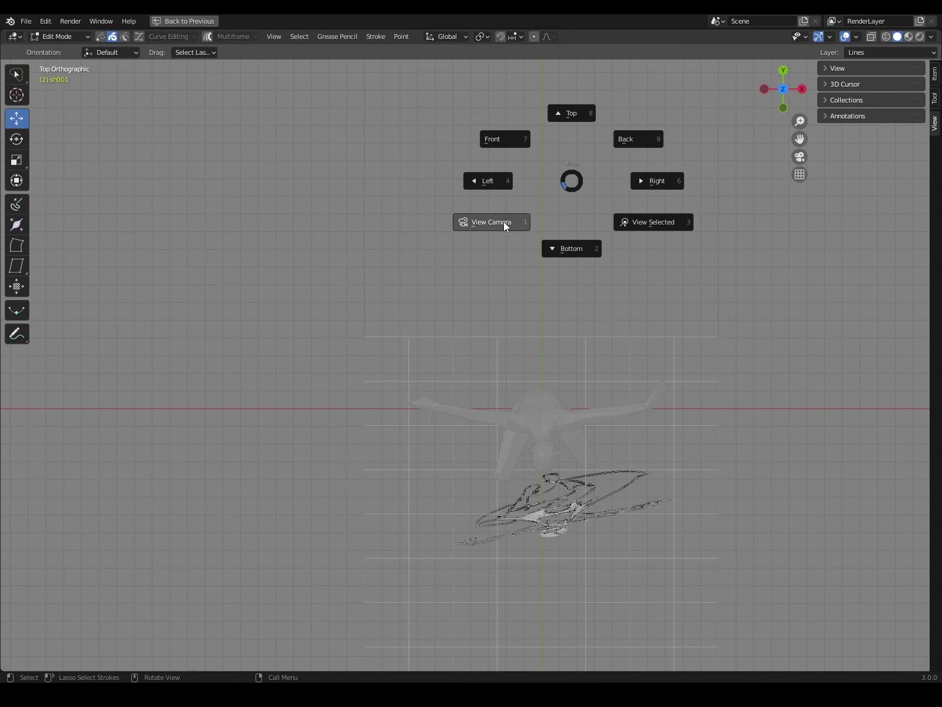
{"action": "left_click", "coordinate": [504, 222]}
{"action": "key", "text": "ctrl+Tab"}
{"action": "left_click", "coordinate": [532, 168]}
{"action": "scroll", "coordinate": [558, 220], "scroll_direction": "down", "scroll_amount": 3}
Add hatching to the waist shading and a short crease stroke on the thigh.
{"action": "scroll", "coordinate": [558, 220], "scroll_direction": "up", "scroll_amount": 2}
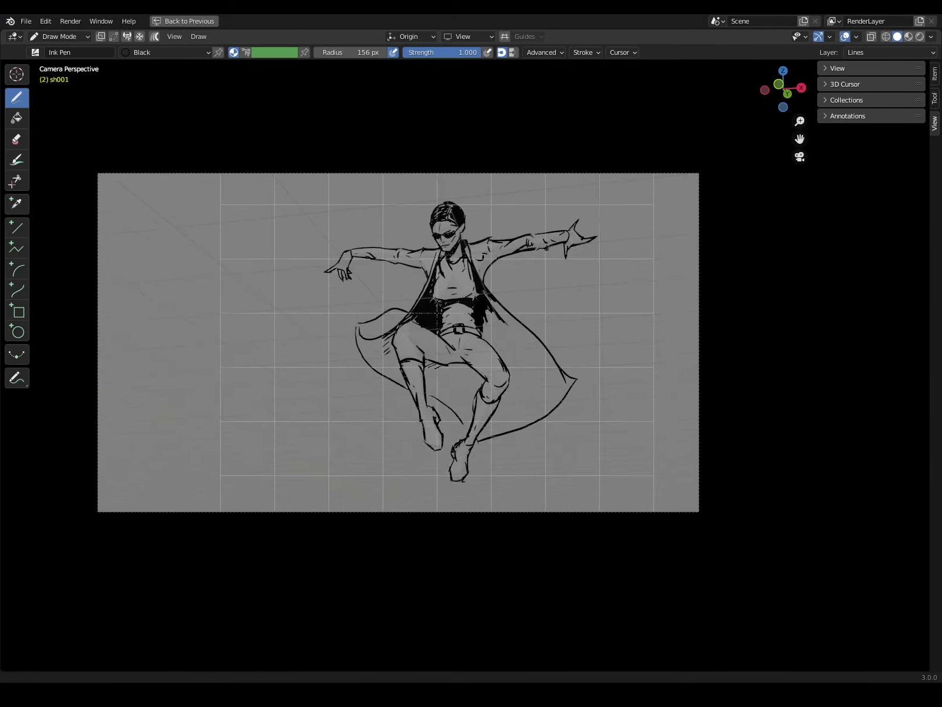
{"action": "scroll", "coordinate": [558, 220], "scroll_direction": "up", "scroll_amount": 2}
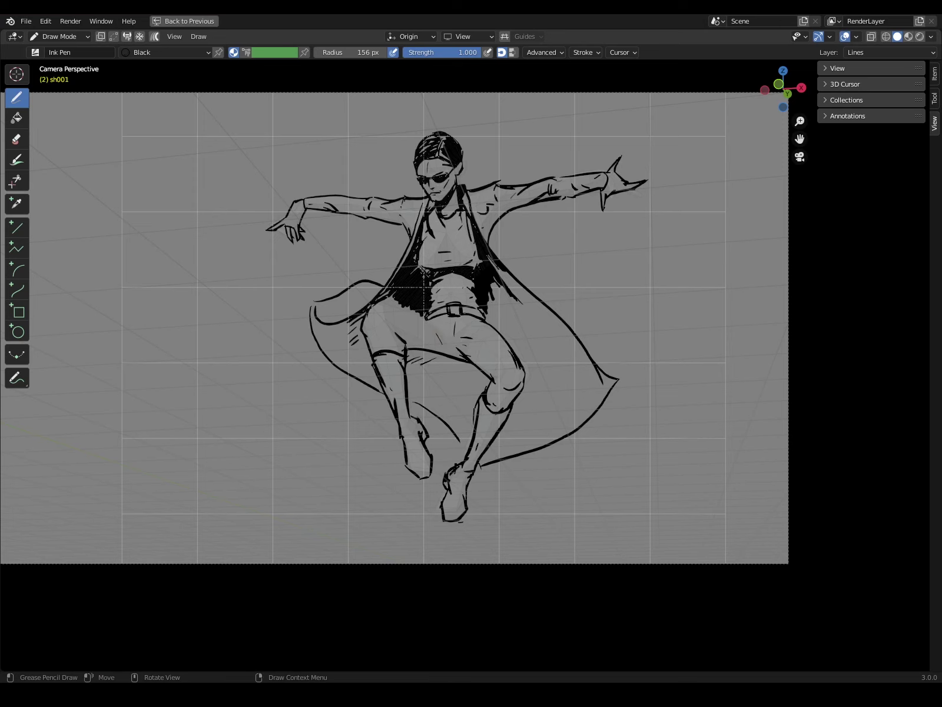
{"action": "left_click_drag", "start_coordinate": [386, 313], "coordinate": [415, 303]}
{"action": "left_click_drag", "start_coordinate": [389, 321], "coordinate": [404, 335]}
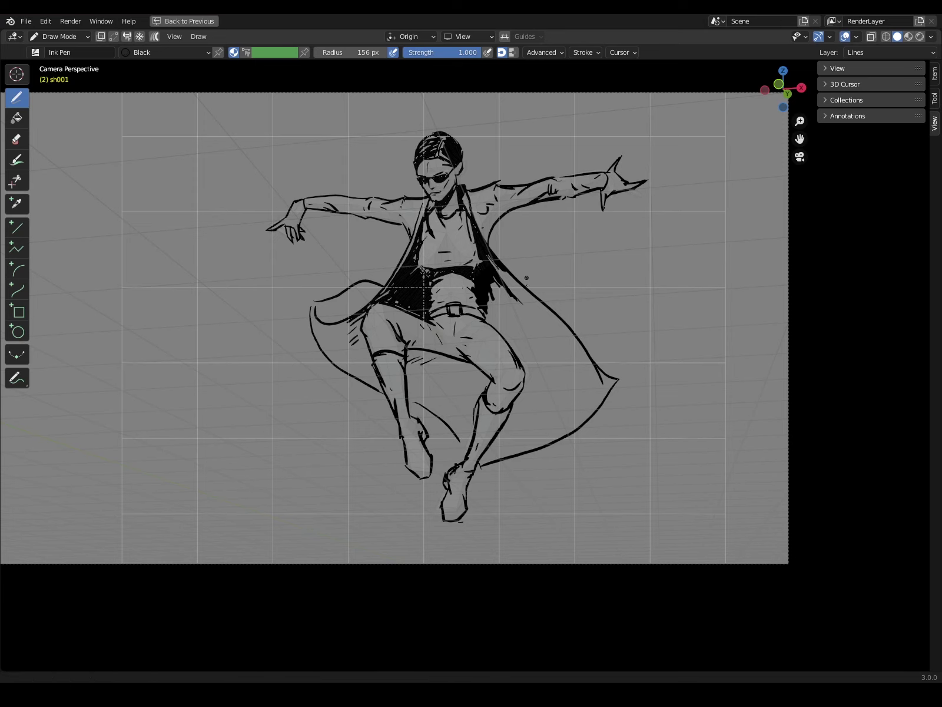
{"action": "scroll", "coordinate": [578, 311], "scroll_direction": "down", "scroll_amount": 3}
{"action": "scroll", "coordinate": [579, 311], "scroll_direction": "up", "scroll_amount": 2}
{"action": "scroll", "coordinate": [572, 192], "scroll_direction": "up", "scroll_amount": 2}
{"action": "scroll", "coordinate": [573, 192], "scroll_direction": "up", "scroll_amount": 2, "text": "ctrl"}
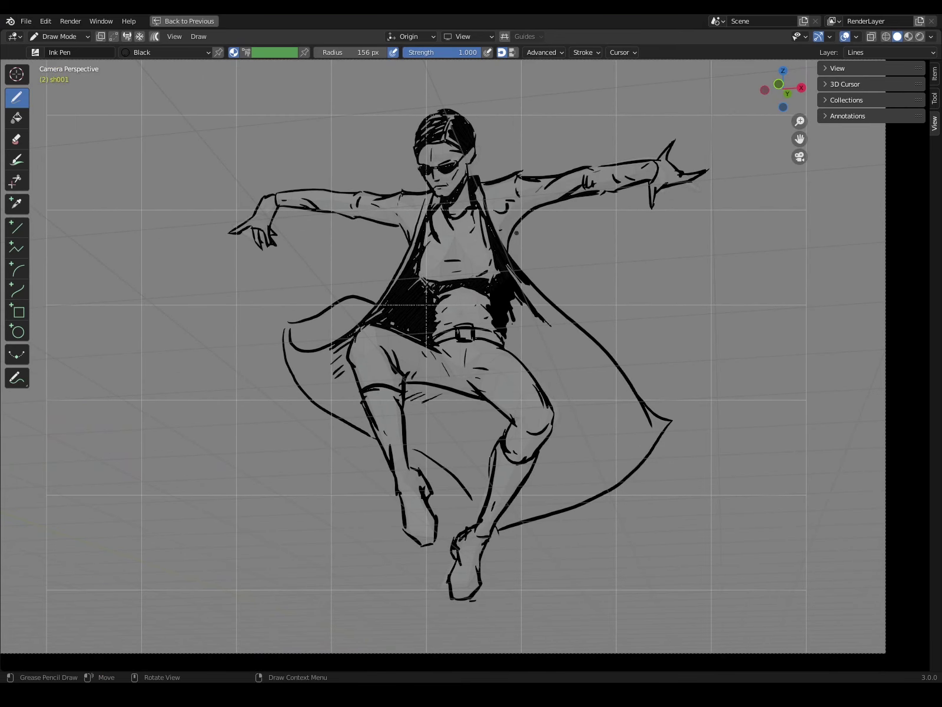
{"action": "scroll", "coordinate": [472, 352], "scroll_direction": "down", "scroll_amount": 2, "text": "shift"}
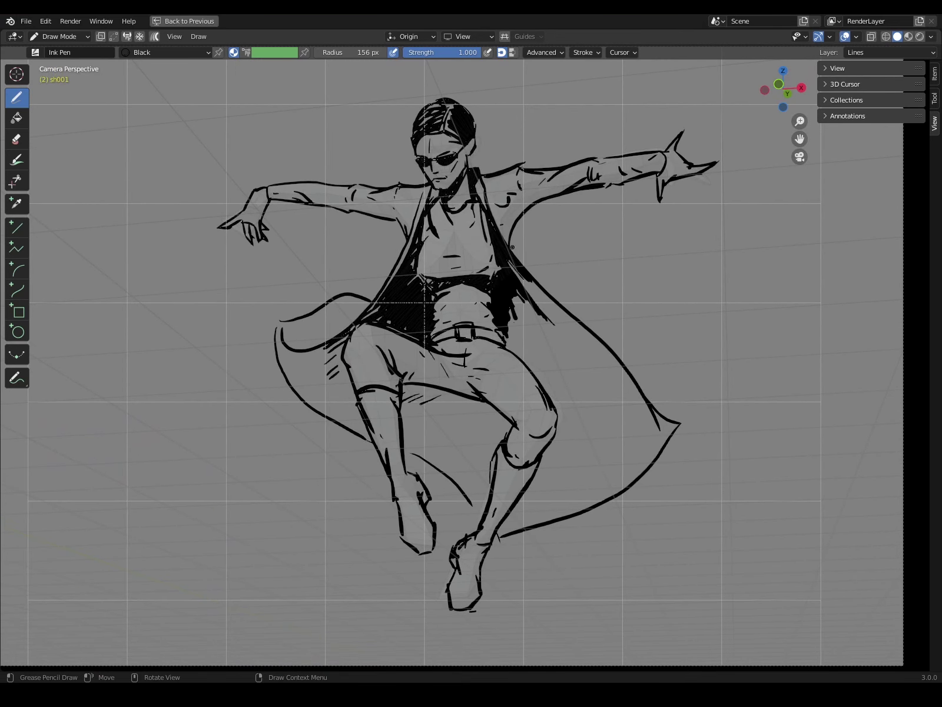
{"action": "scroll", "coordinate": [513, 247], "scroll_direction": "up", "scroll_amount": 1}
{"action": "scroll", "coordinate": [513, 247], "scroll_direction": "up", "scroll_amount": 1}
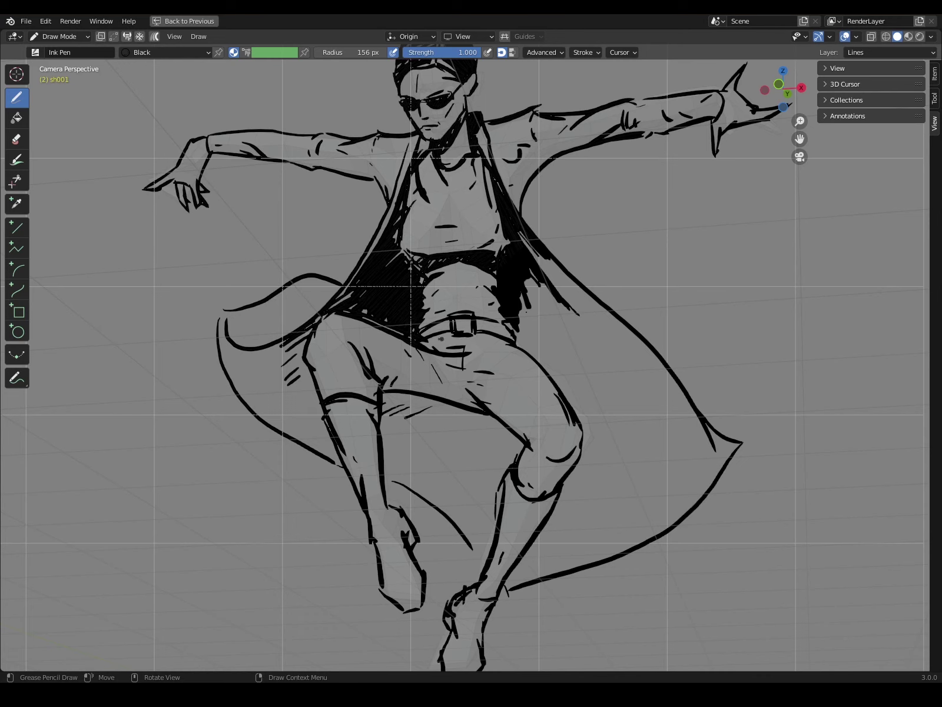
Thicken the belt's lower edge and shade the belly and waistband, undoing two stray belt strokes.
{"action": "mouse_move", "coordinate": [427, 339]}
{"action": "left_mouse_down"}
{"action": "mouse_move", "coordinate": [486, 335]}
{"action": "mouse_move", "coordinate": [424, 344]}
{"action": "left_mouse_up"}
{"action": "left_click_drag", "start_coordinate": [424, 346], "coordinate": [474, 354]}
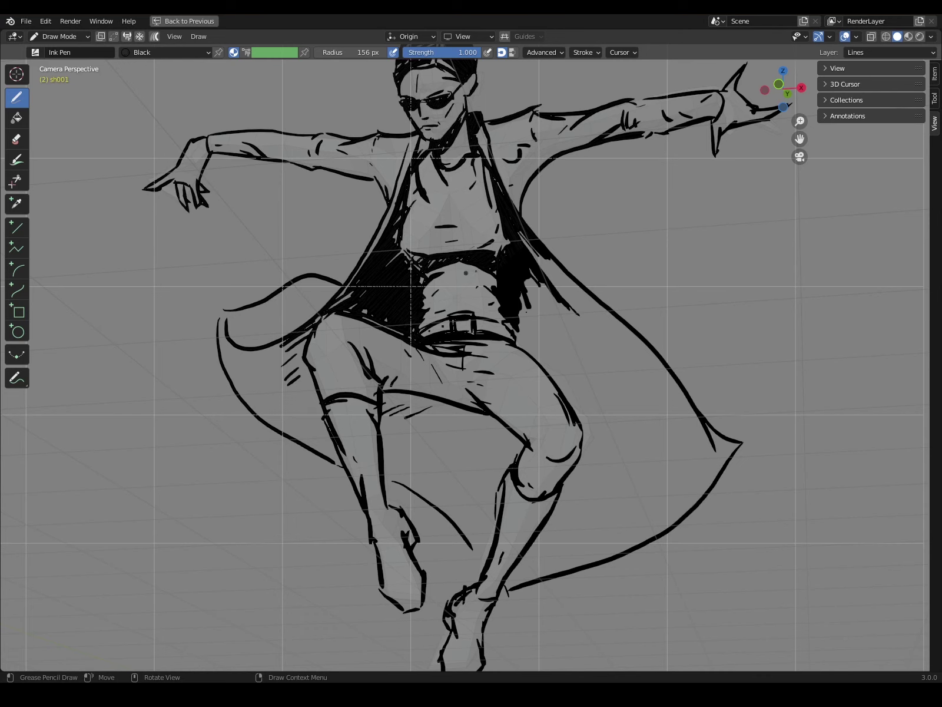
{"action": "mouse_move", "coordinate": [424, 318]}
{"action": "left_mouse_down"}
{"action": "mouse_move", "coordinate": [494, 297]}
{"action": "mouse_move", "coordinate": [458, 284]}
{"action": "mouse_move", "coordinate": [486, 272]}
{"action": "left_mouse_up"}
{"action": "scroll", "coordinate": [437, 341], "scroll_direction": "down", "scroll_amount": 3}
{"action": "scroll", "coordinate": [437, 342], "scroll_direction": "up", "scroll_amount": 1}
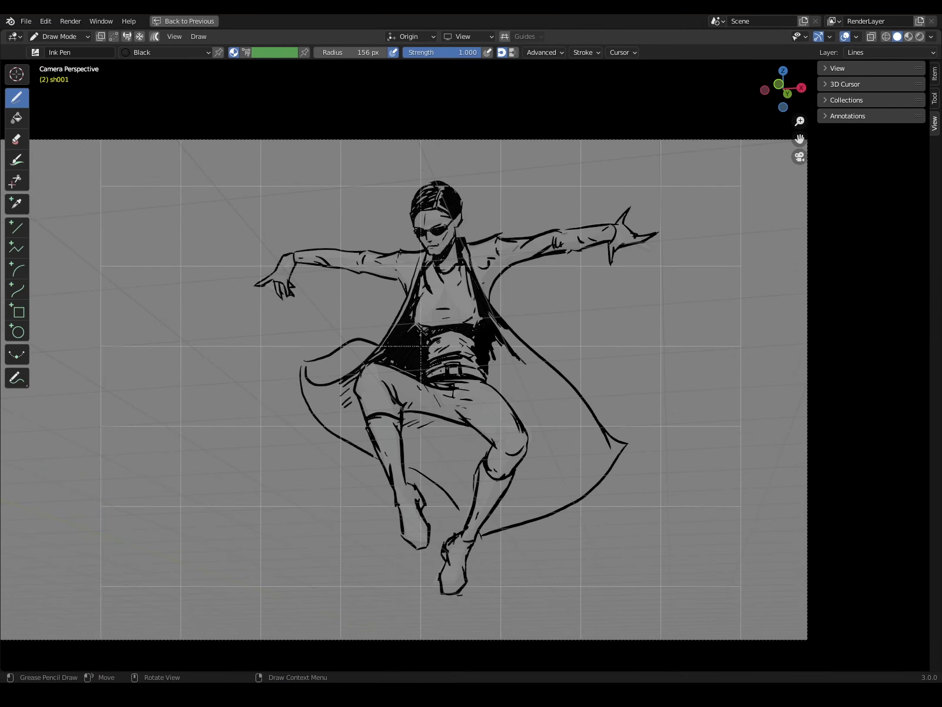
{"action": "mouse_move", "coordinate": [428, 355]}
{"action": "left_mouse_down"}
{"action": "mouse_move", "coordinate": [446, 336]}
{"action": "mouse_move", "coordinate": [475, 339]}
{"action": "mouse_move", "coordinate": [467, 332]}
{"action": "left_mouse_up"}
{"action": "scroll", "coordinate": [530, 295], "scroll_direction": "down", "scroll_amount": 1}
{"action": "scroll", "coordinate": [530, 295], "scroll_direction": "down", "scroll_amount": 3}
{"action": "scroll", "coordinate": [530, 295], "scroll_direction": "up", "scroll_amount": 3}
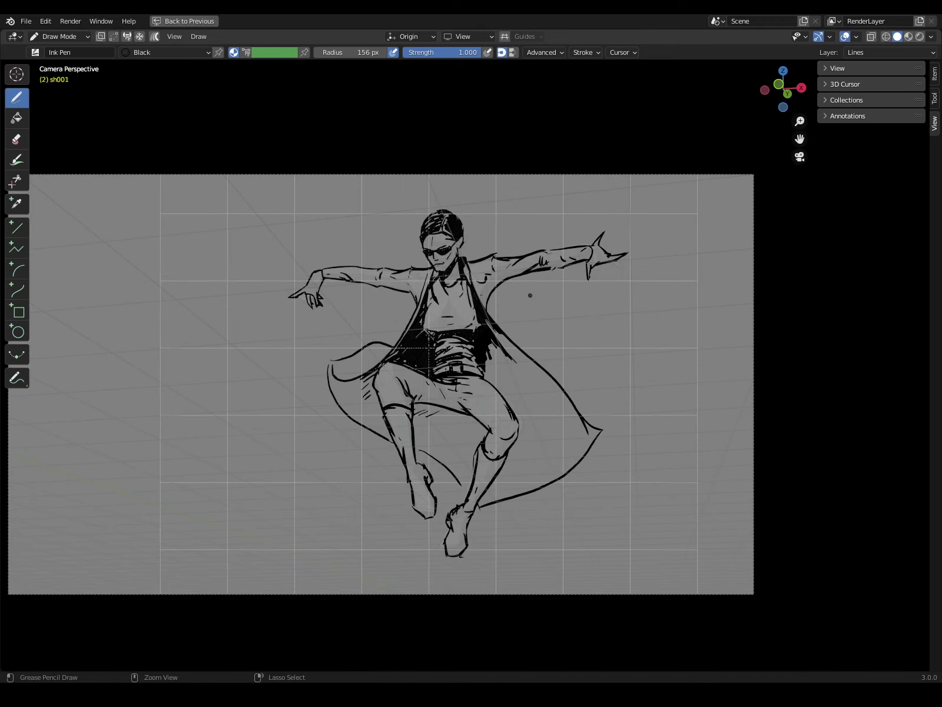
{"action": "key", "text": "ctrl+z"}
{"action": "key", "text": "ctrl+z"}
{"action": "key", "text": "ctrl+z"}
{"action": "key", "text": "ctrl+z"}
{"action": "key", "text": "ctrl+z"}
{"action": "key", "text": "ctrl+z"}
{"action": "scroll", "coordinate": [459, 354], "scroll_direction": "up", "scroll_amount": 2}
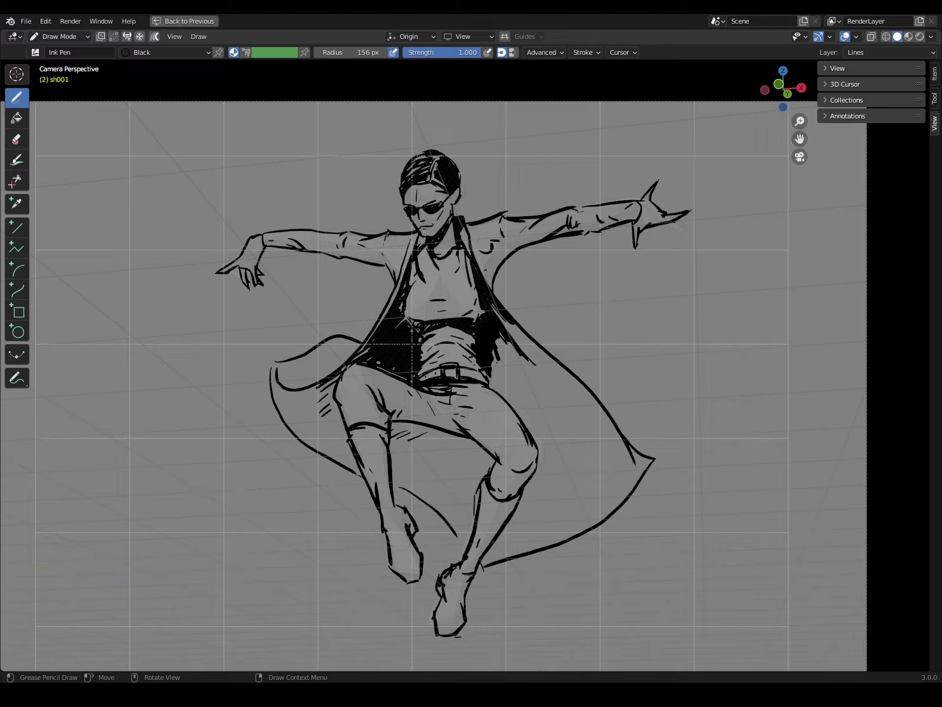
{"action": "scroll", "coordinate": [537, 331], "scroll_direction": "down", "scroll_amount": 3}
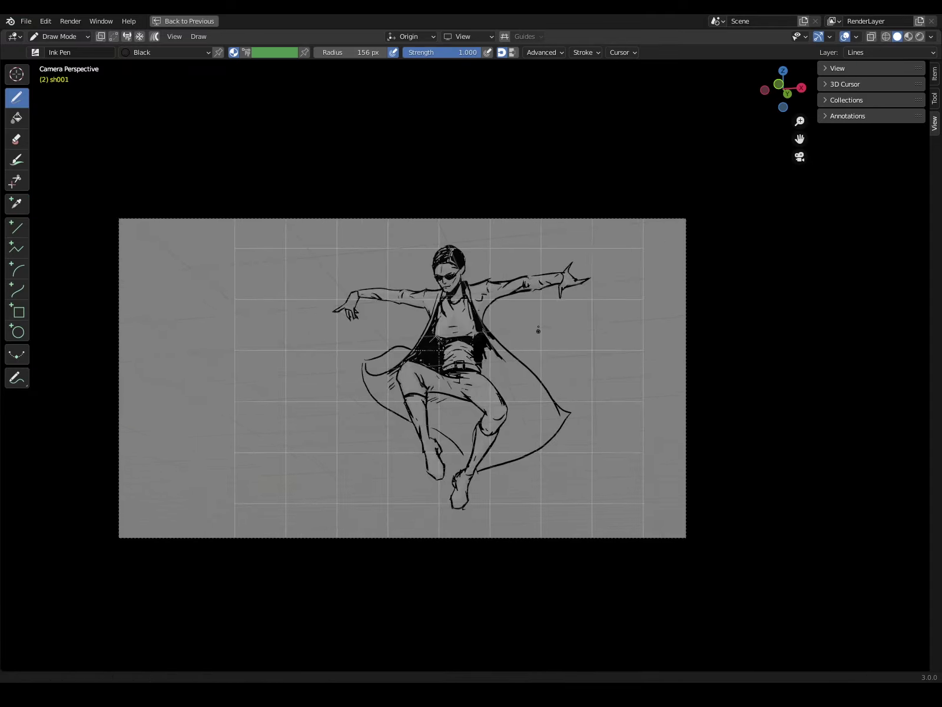
{"action": "scroll", "coordinate": [536, 330], "scroll_direction": "up", "scroll_amount": 2}
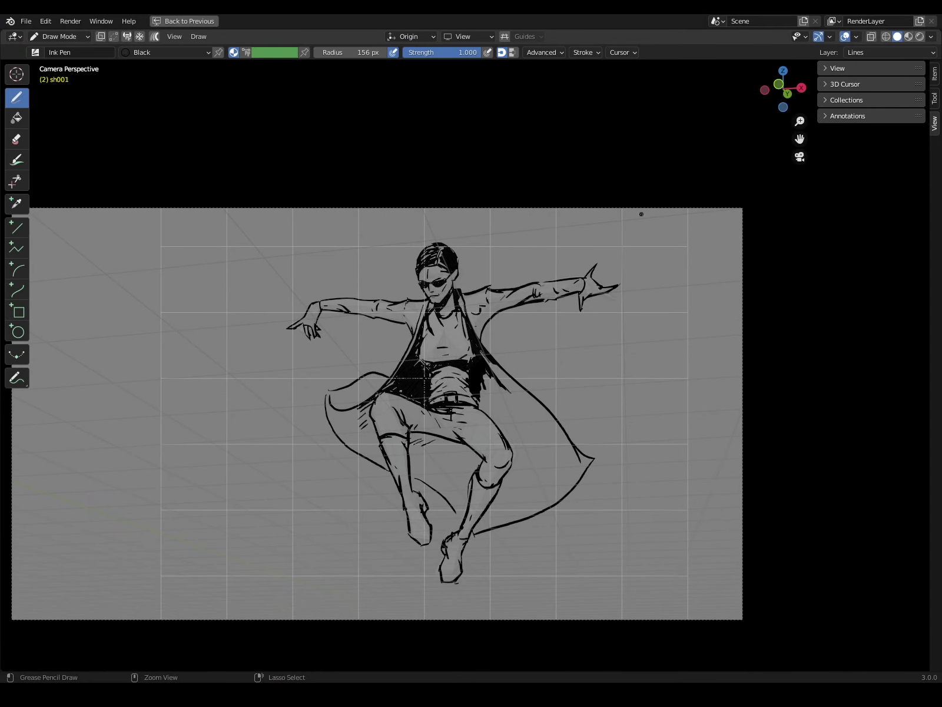
{"action": "scroll", "coordinate": [641, 213], "scroll_direction": "up", "scroll_amount": 2}
{"action": "scroll", "coordinate": [648, 194], "scroll_direction": "up", "scroll_amount": 1}
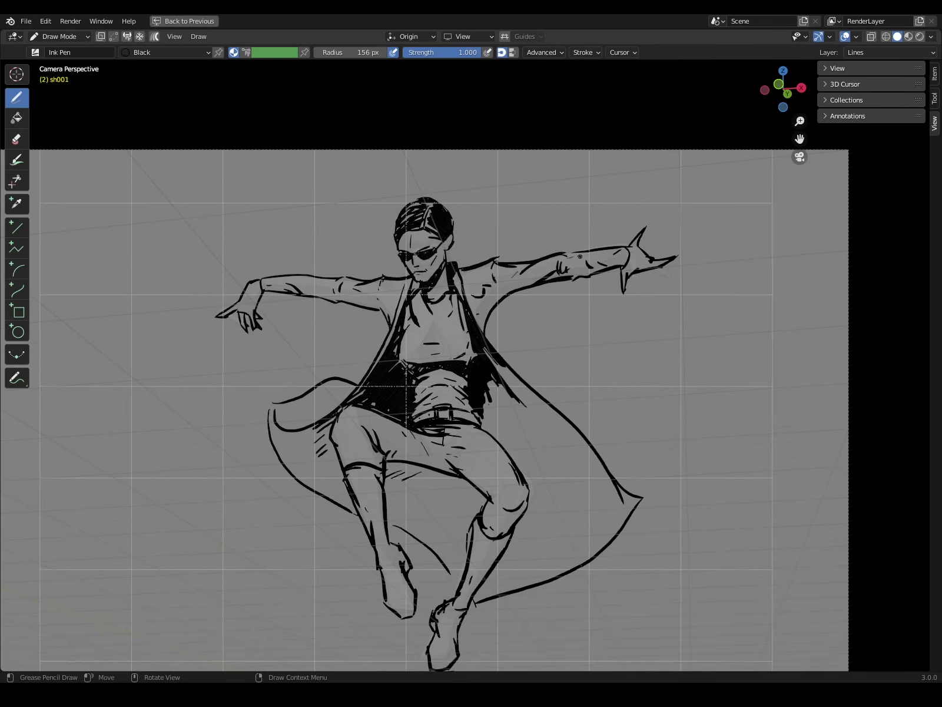
{"action": "scroll", "coordinate": [616, 227], "scroll_direction": "down", "scroll_amount": 3}
{"action": "scroll", "coordinate": [626, 217], "scroll_direction": "up", "scroll_amount": 1}
{"action": "scroll", "coordinate": [626, 218], "scroll_direction": "down", "scroll_amount": 2, "text": "shift"}
{"action": "scroll", "coordinate": [521, 272], "scroll_direction": "up", "scroll_amount": 1}
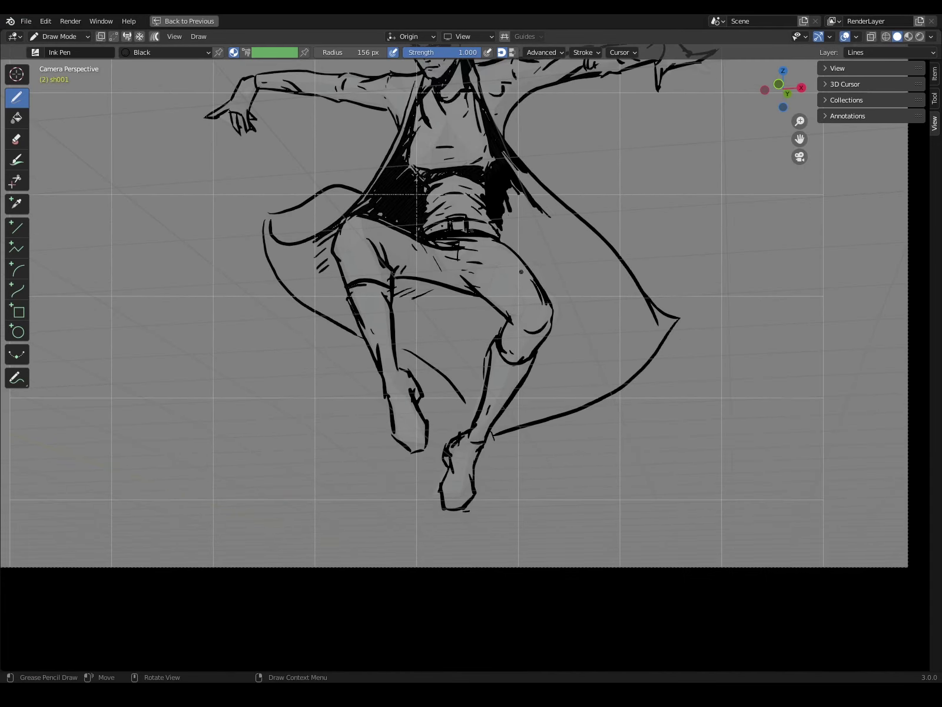
Thicken the left shin line and hatch the right foot's underside, then fit the whole drawing in view.
{"action": "mouse_move", "coordinate": [488, 382]}
{"action": "left_mouse_down"}
{"action": "mouse_move", "coordinate": [486, 355]}
{"action": "mouse_move", "coordinate": [500, 403]}
{"action": "left_mouse_up"}
{"action": "left_click_drag", "start_coordinate": [451, 505], "coordinate": [474, 471]}
{"action": "key", "text": "ctrl+z"}
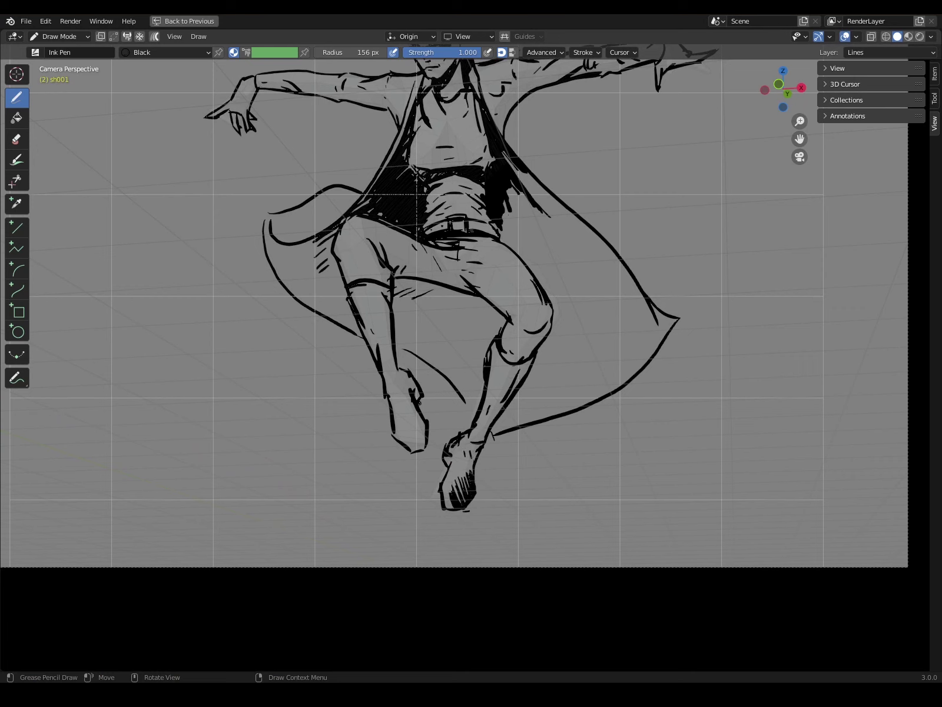
{"action": "mouse_move", "coordinate": [400, 382]}
{"action": "left_mouse_down"}
{"action": "mouse_move", "coordinate": [412, 425]}
{"action": "mouse_move", "coordinate": [401, 415]}
{"action": "mouse_move", "coordinate": [405, 453]}
{"action": "mouse_move", "coordinate": [418, 447]}
{"action": "left_mouse_up"}
{"action": "key", "text": "ctrl+z"}
{"action": "key", "text": "Home"}
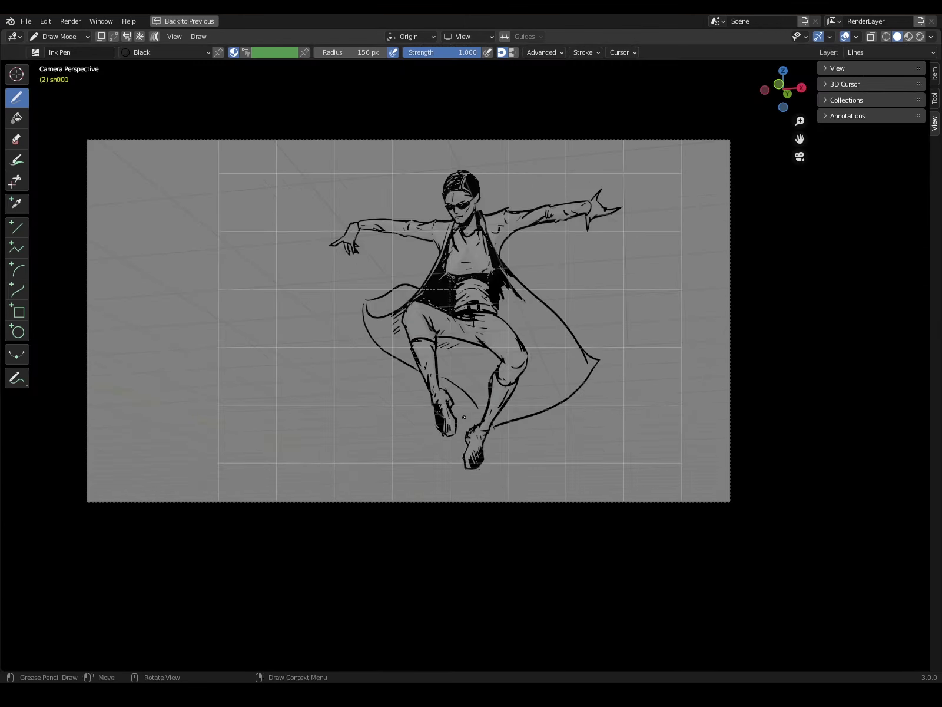
{"action": "left_click", "coordinate": [800, 157]}
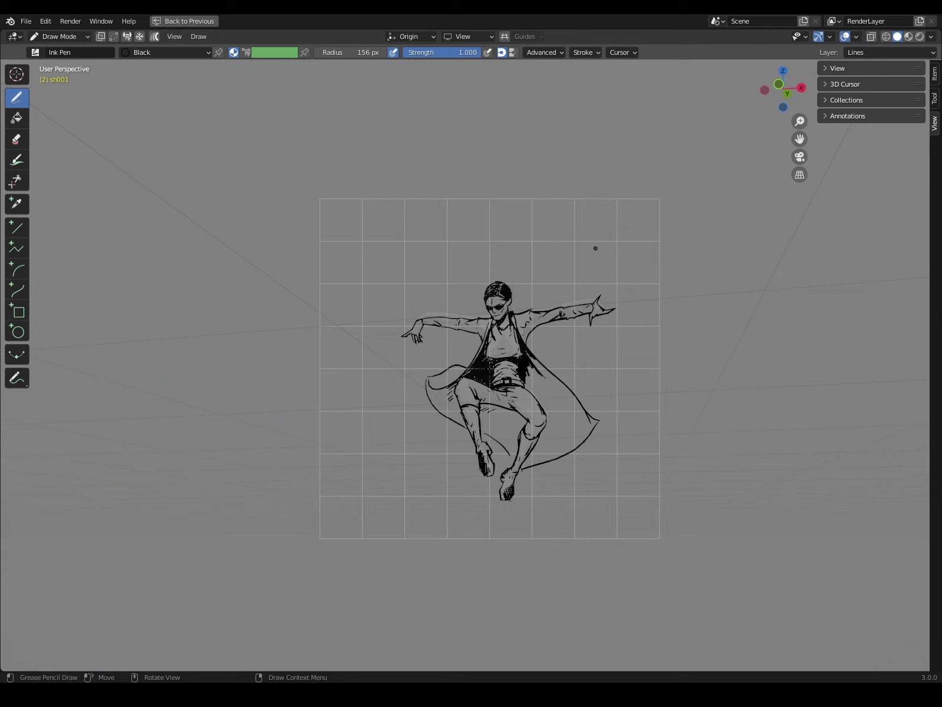
Remove the heavy hatching and old strokes from the left foot, retrying a shin line.
{"action": "left_click", "coordinate": [799, 156]}
{"action": "middle_click_drag", "start_coordinate": [562, 258], "coordinate": [574, 226], "text": "ctrl"}
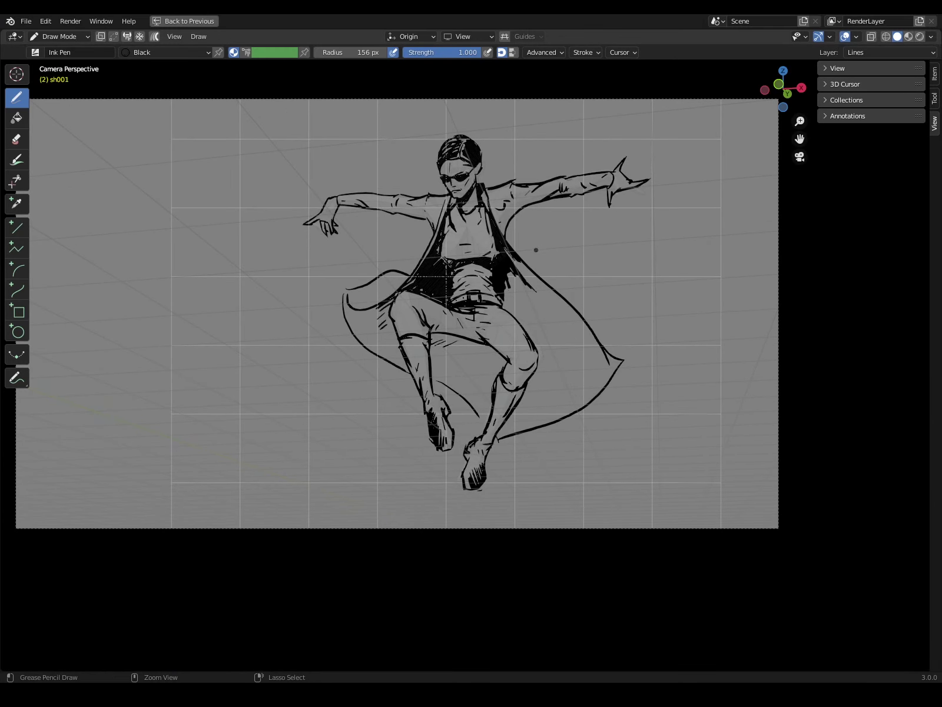
{"action": "key", "text": "ctrl+z"}
{"action": "key", "text": "ctrl+z"}
{"action": "middle_click_drag", "start_coordinate": [453, 402], "coordinate": [441, 443], "text": "ctrl"}
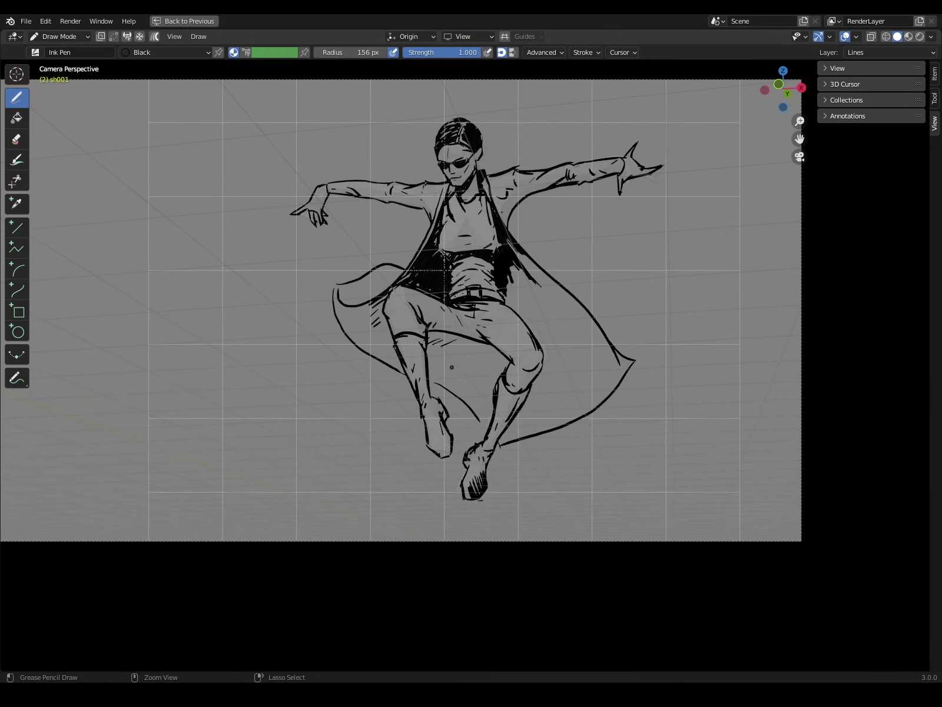
{"action": "key", "text": "ctrl+z"}
{"action": "key", "text": "ctrl+z"}
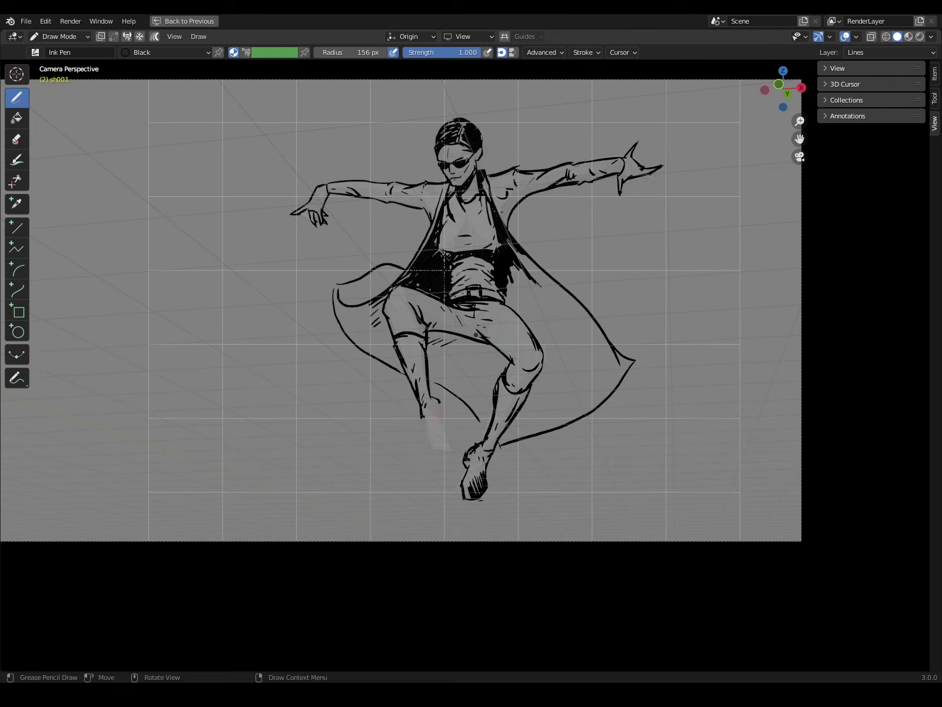
{"action": "mouse_move", "coordinate": [424, 418]}
{"action": "left_mouse_down"}
{"action": "mouse_move", "coordinate": [429, 443]}
{"action": "mouse_move", "coordinate": [450, 448]}
{"action": "mouse_move", "coordinate": [447, 415]}
{"action": "mouse_move", "coordinate": [423, 438]}
{"action": "left_mouse_up"}
{"action": "key", "text": "ctrl+z"}
Recentre the view and ink a dark line along the left boot.
{"action": "scroll", "coordinate": [448, 309], "scroll_direction": "down", "scroll_amount": 3}
{"action": "scroll", "coordinate": [448, 309], "scroll_direction": "up", "scroll_amount": 4}
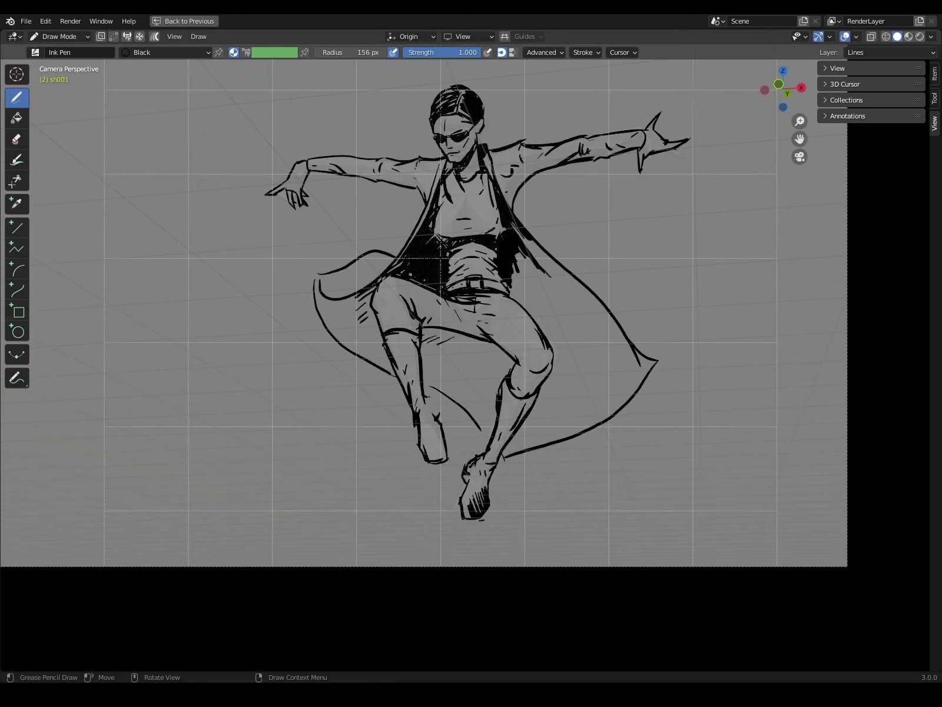
{"action": "scroll", "coordinate": [583, 242], "scroll_direction": "down", "scroll_amount": 3}
{"action": "scroll", "coordinate": [583, 242], "scroll_direction": "up", "scroll_amount": 3}
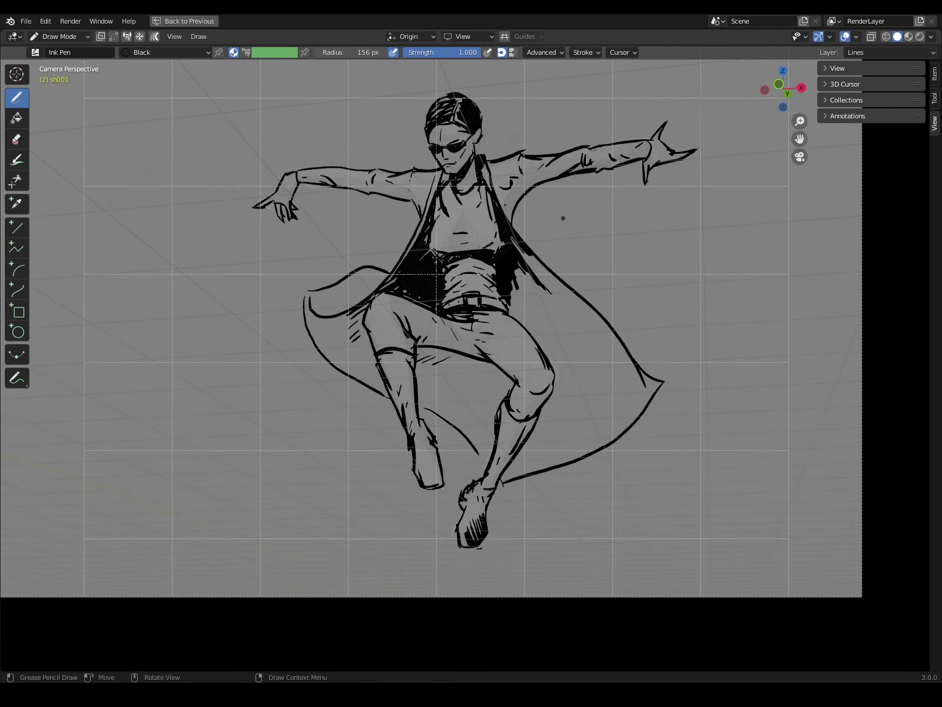
{"action": "scroll", "coordinate": [430, 513], "scroll_direction": "down", "scroll_amount": 3}
{"action": "middle_click_drag", "start_coordinate": [429, 513], "coordinate": [412, 570], "text": "shift"}
{"action": "scroll", "coordinate": [412, 570], "scroll_direction": "up", "scroll_amount": 3}
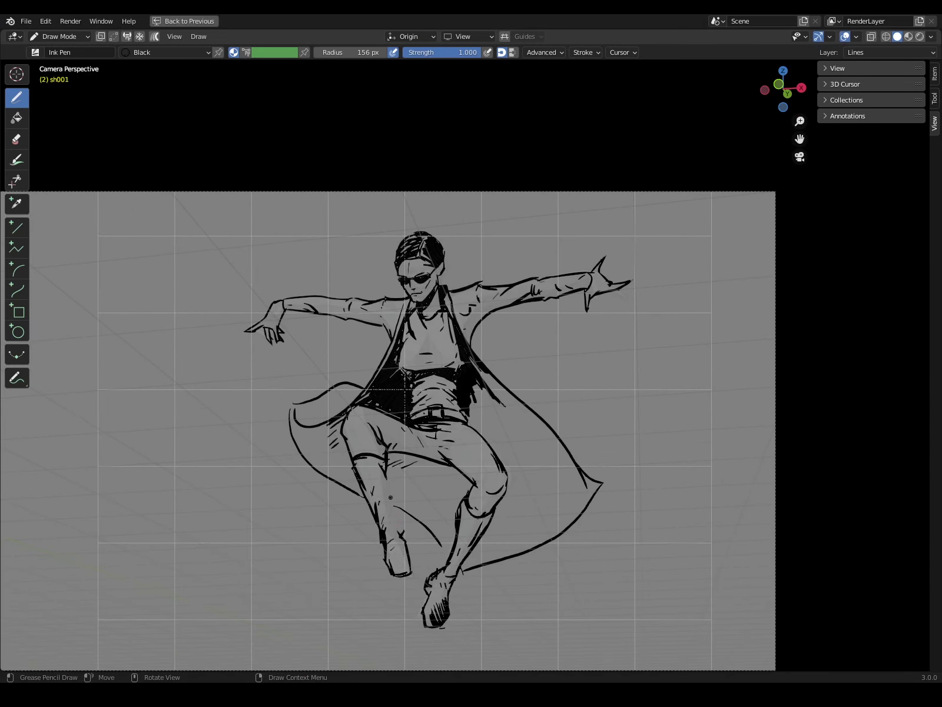
{"action": "left_click_drag", "start_coordinate": [389, 462], "coordinate": [401, 530]}
{"action": "scroll", "coordinate": [507, 351], "scroll_direction": "down", "scroll_amount": 3}
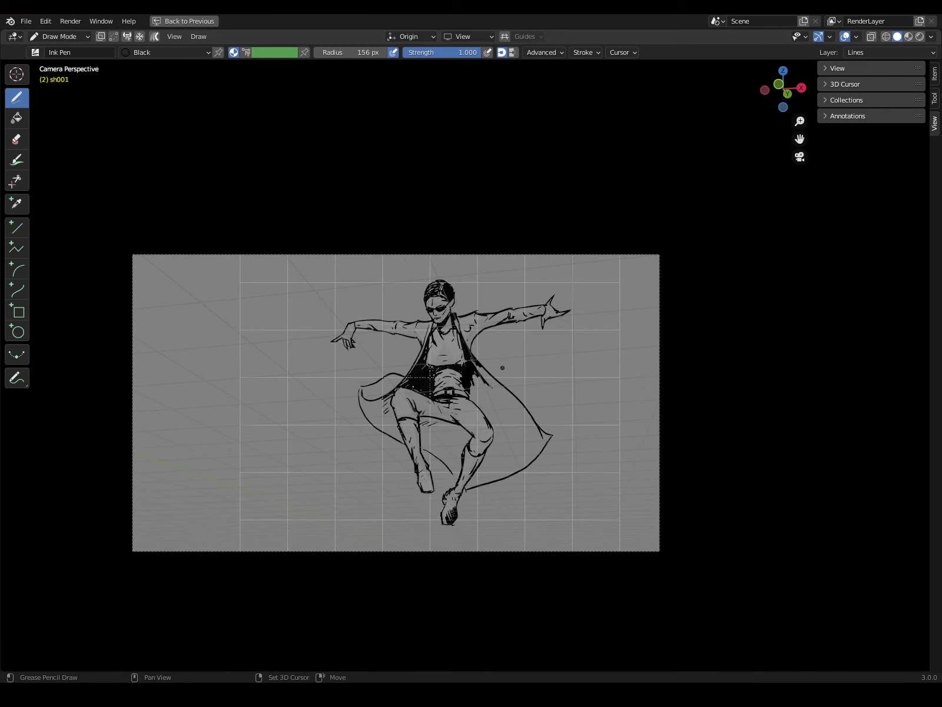
{"action": "middle_click_drag", "start_coordinate": [563, 364], "coordinate": [568, 385], "text": "shift"}
{"action": "scroll", "coordinate": [559, 406], "scroll_direction": "up", "scroll_amount": 2}
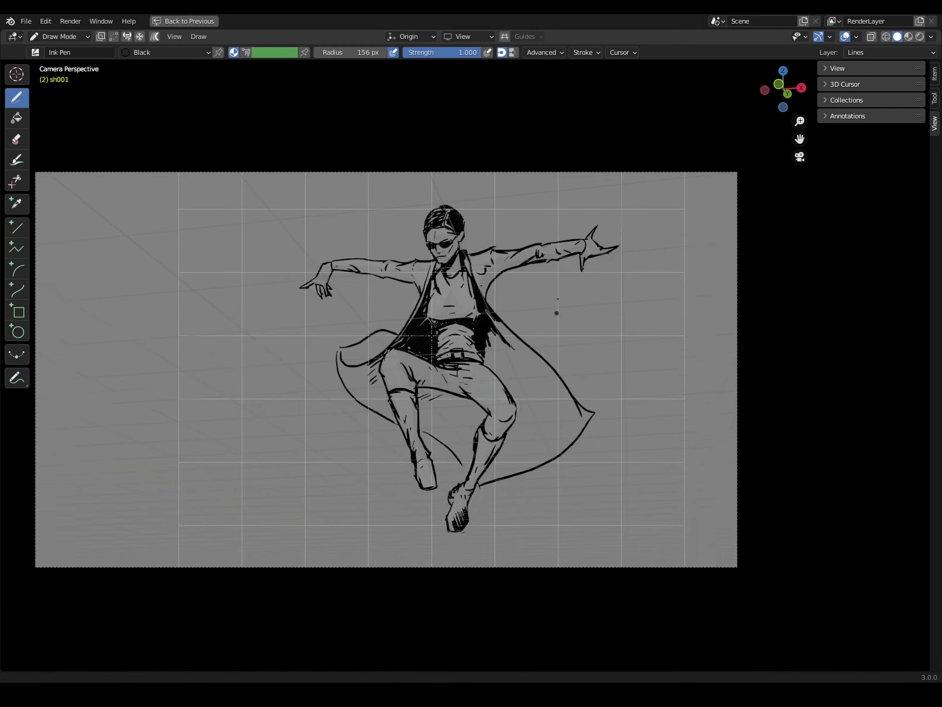
{"action": "scroll", "coordinate": [556, 311], "scroll_direction": "up", "scroll_amount": 2}
Redraw the left foot's side and bottom edge as a clean, rounded boot tip.
{"action": "mouse_move", "coordinate": [419, 483]}
{"action": "left_mouse_down"}
{"action": "mouse_move", "coordinate": [399, 477]}
{"action": "mouse_move", "coordinate": [431, 501]}
{"action": "left_mouse_up"}
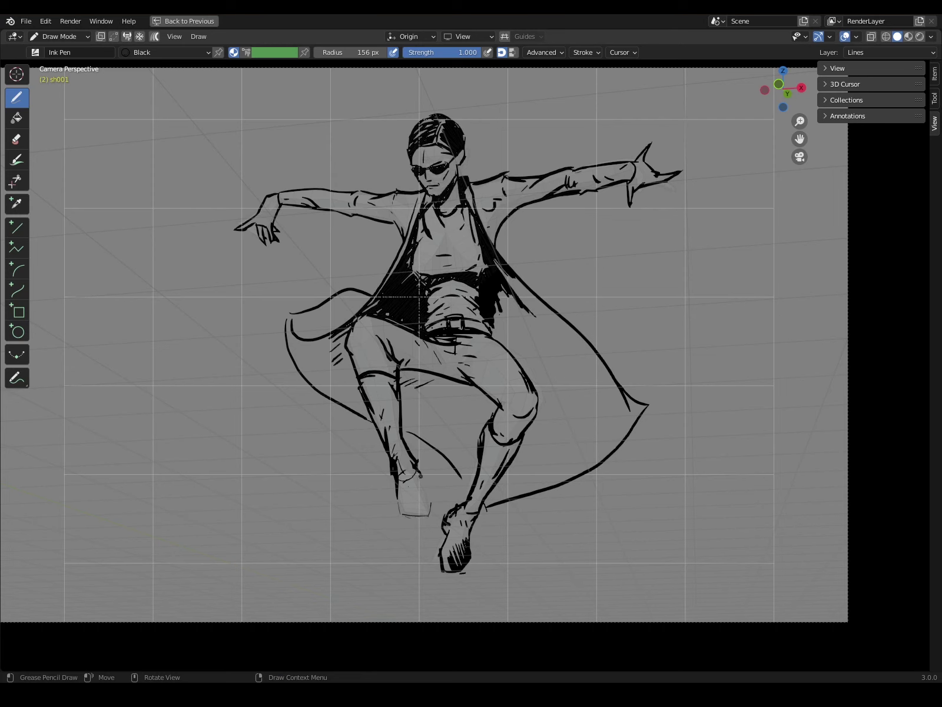
{"action": "key", "text": "ctrl+z"}
{"action": "mouse_move", "coordinate": [404, 515]}
{"action": "left_mouse_down"}
{"action": "mouse_move", "coordinate": [426, 498]}
{"action": "mouse_move", "coordinate": [416, 473]}
{"action": "left_mouse_up"}
{"action": "left_click_drag", "start_coordinate": [402, 517], "coordinate": [433, 510]}
{"action": "scroll", "coordinate": [586, 260], "scroll_direction": "down", "scroll_amount": 3}
Redraw the ink lines inside the left foot.
{"action": "scroll", "coordinate": [586, 260], "scroll_direction": "down", "scroll_amount": 3}
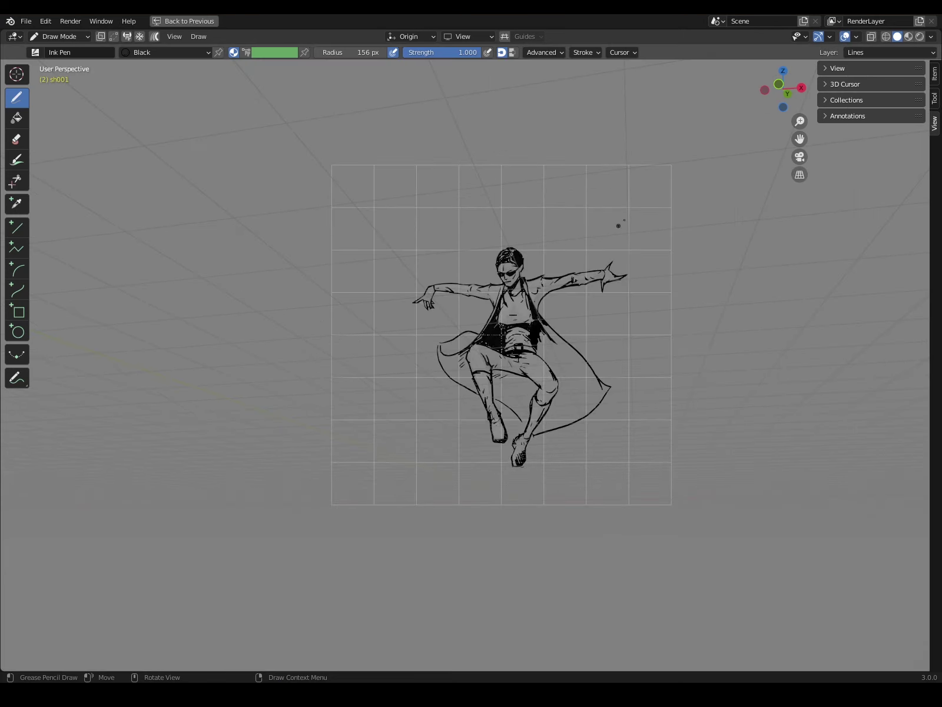
{"action": "scroll", "coordinate": [587, 260], "scroll_direction": "up", "scroll_amount": 3}
{"action": "scroll", "coordinate": [586, 260], "scroll_direction": "up", "scroll_amount": 2}
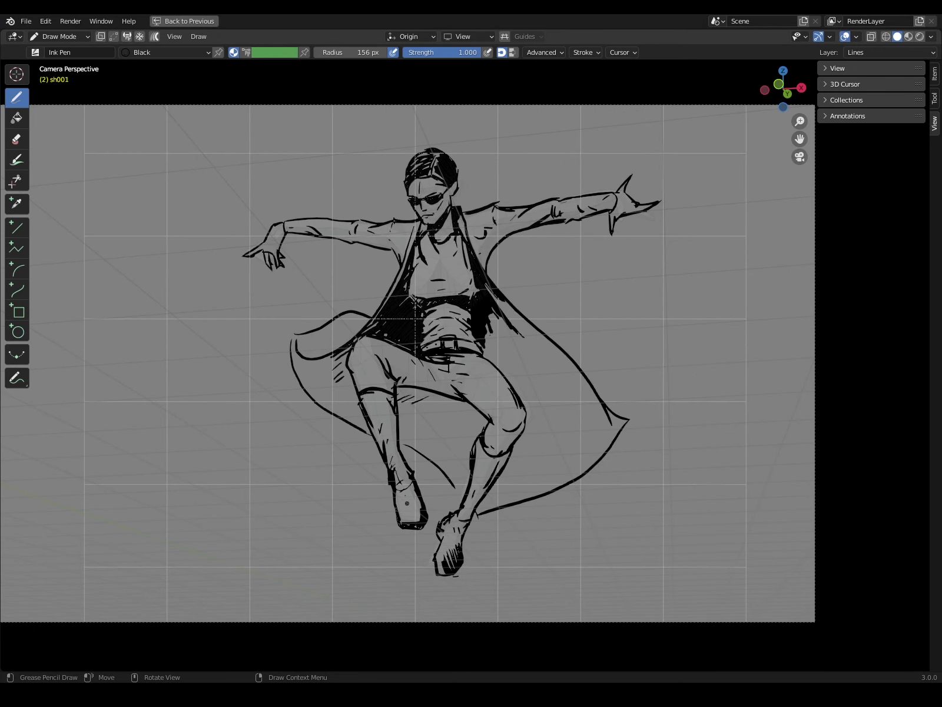
{"action": "left_click_drag", "start_coordinate": [404, 511], "coordinate": [417, 522]}
Close the bottom of the right foot's sole with a bold ink stroke.
{"action": "scroll", "coordinate": [573, 258], "scroll_direction": "down", "scroll_amount": 2}
{"action": "scroll", "coordinate": [572, 258], "scroll_direction": "up", "scroll_amount": 1}
{"action": "scroll", "coordinate": [573, 257], "scroll_direction": "down", "scroll_amount": 1}
{"action": "scroll", "coordinate": [573, 257], "scroll_direction": "up", "scroll_amount": 2}
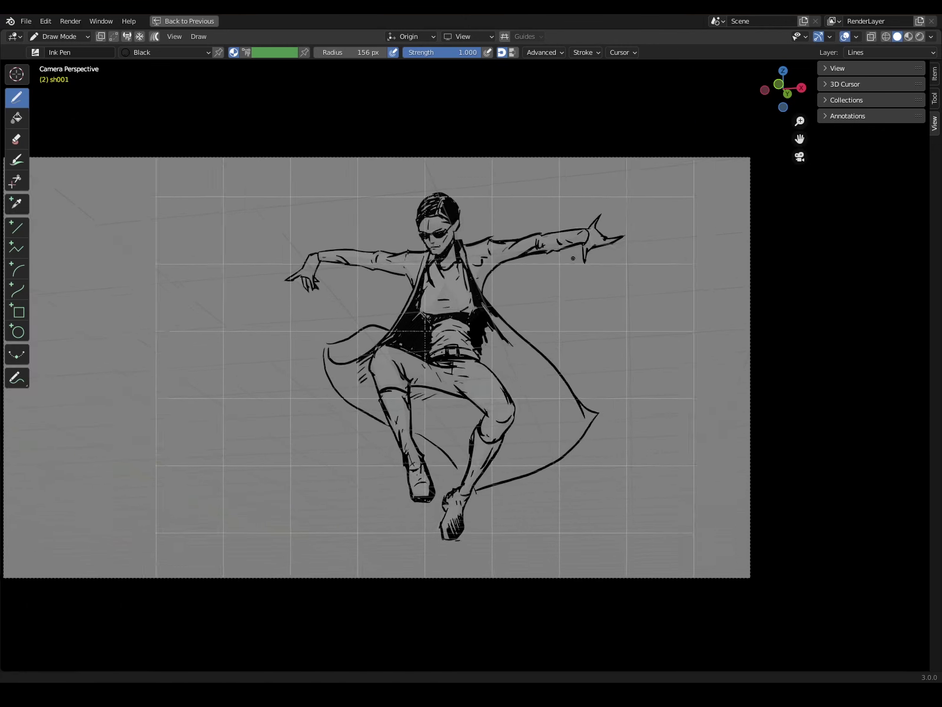
{"action": "middle_click_drag", "start_coordinate": [573, 258], "coordinate": [530, 153], "text": "shift"}
{"action": "scroll", "coordinate": [474, 472], "scroll_direction": "up", "scroll_amount": 1}
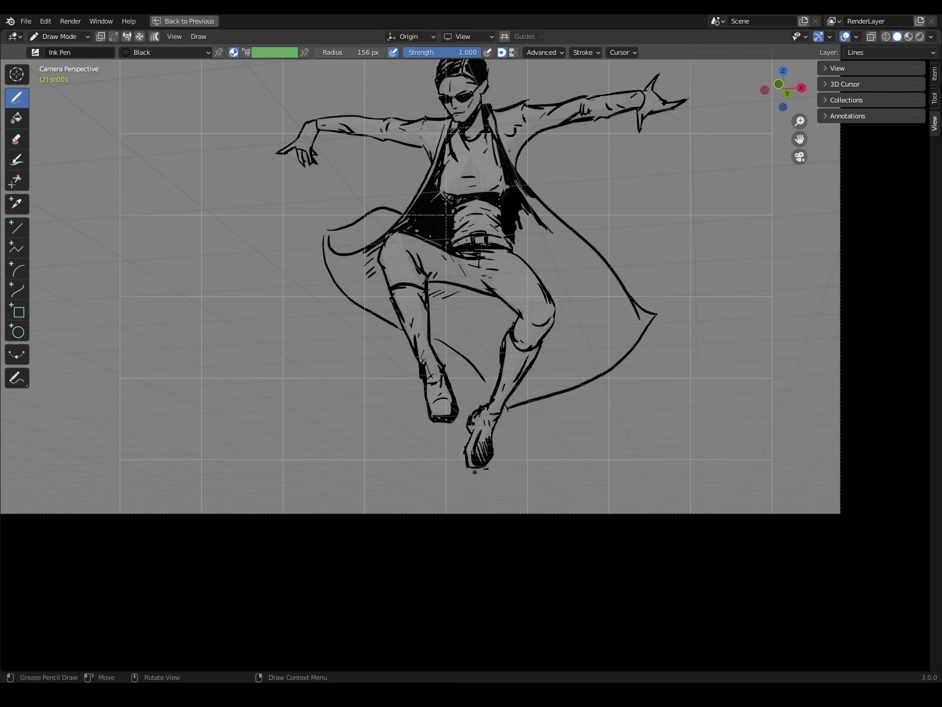
{"action": "left_click_drag", "start_coordinate": [474, 472], "coordinate": [490, 466]}
{"action": "scroll", "coordinate": [363, 366], "scroll_direction": "down", "scroll_amount": 2}
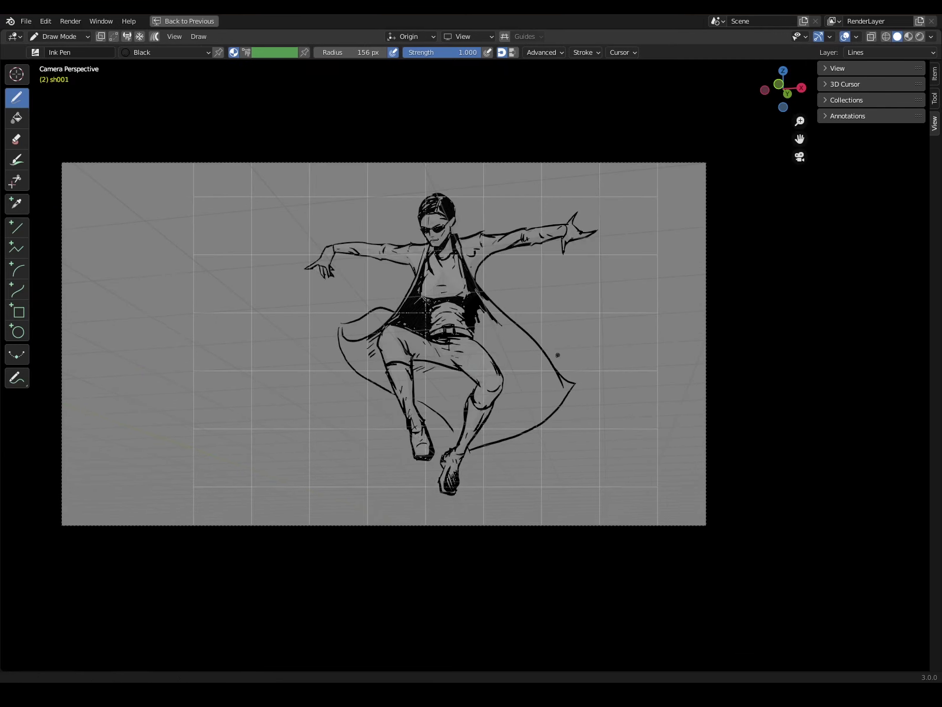
{"action": "middle_click_drag", "start_coordinate": [578, 269], "coordinate": [564, 269], "text": "shift"}
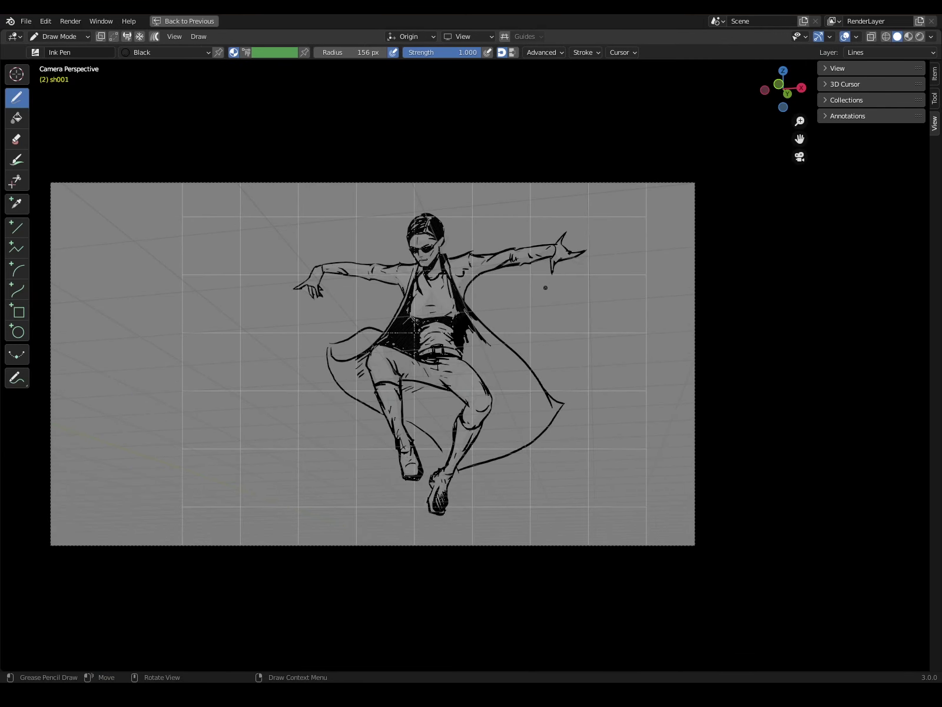
{"action": "scroll", "coordinate": [433, 539], "scroll_direction": "up", "scroll_amount": 1}
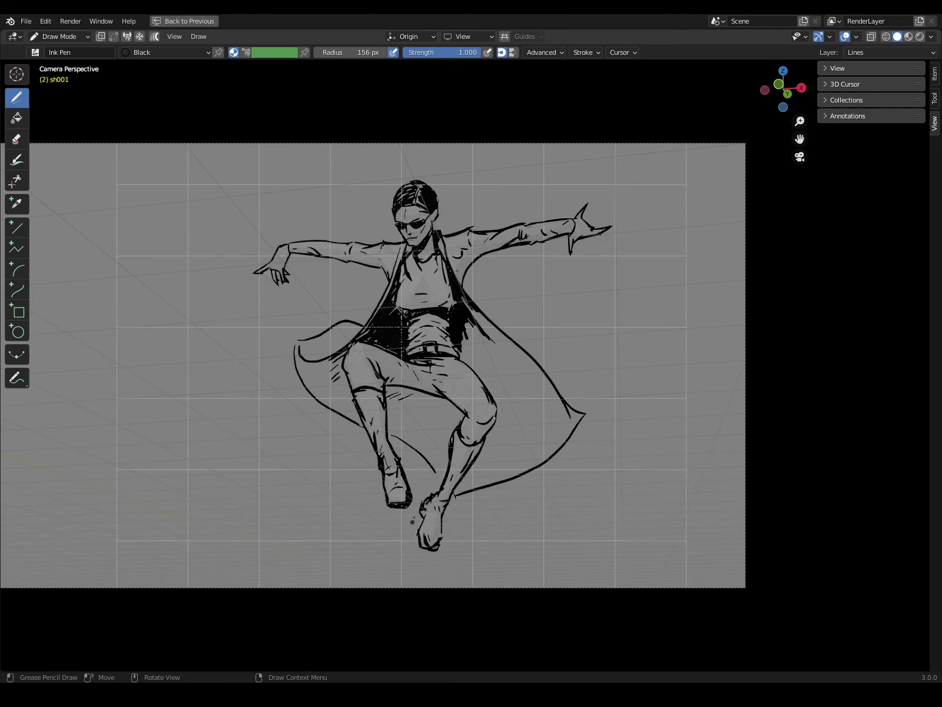
{"action": "scroll", "coordinate": [412, 522], "scroll_direction": "up", "scroll_amount": 1}
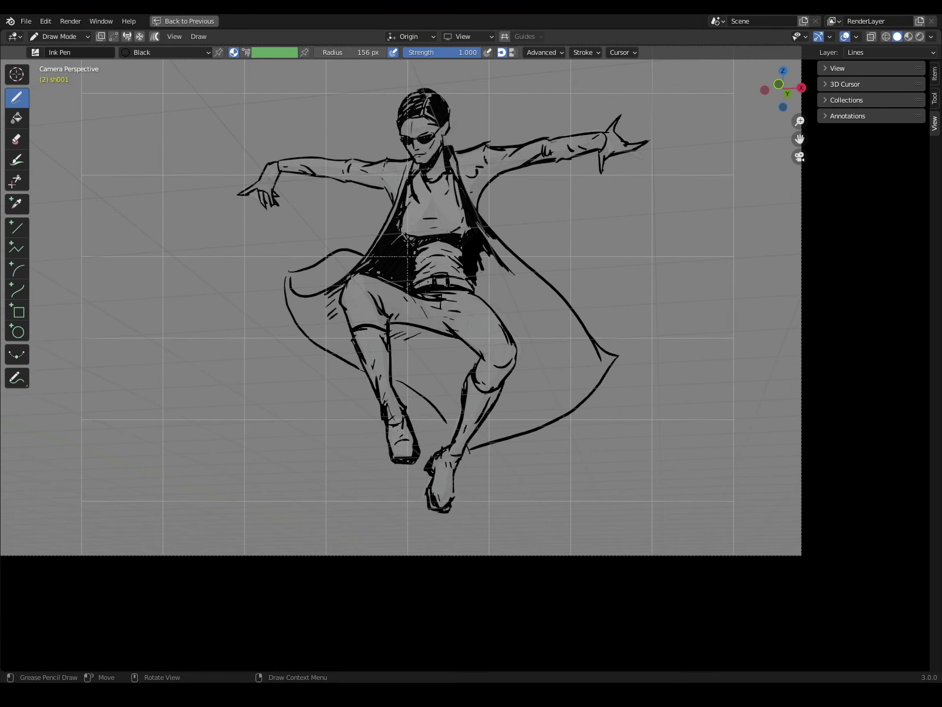
Ink new strokes on the right shoe and along the right foot's edge.
{"action": "scroll", "coordinate": [511, 438], "scroll_direction": "down", "scroll_amount": 3}
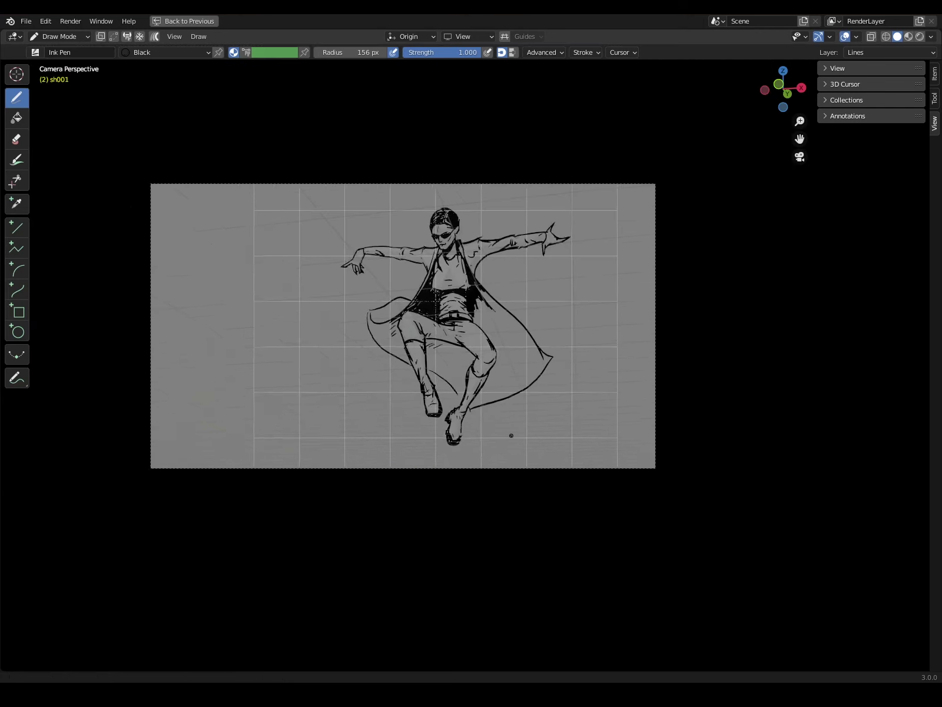
{"action": "scroll", "coordinate": [575, 330], "scroll_direction": "down", "scroll_amount": 2}
{"action": "scroll", "coordinate": [496, 398], "scroll_direction": "up", "scroll_amount": 4}
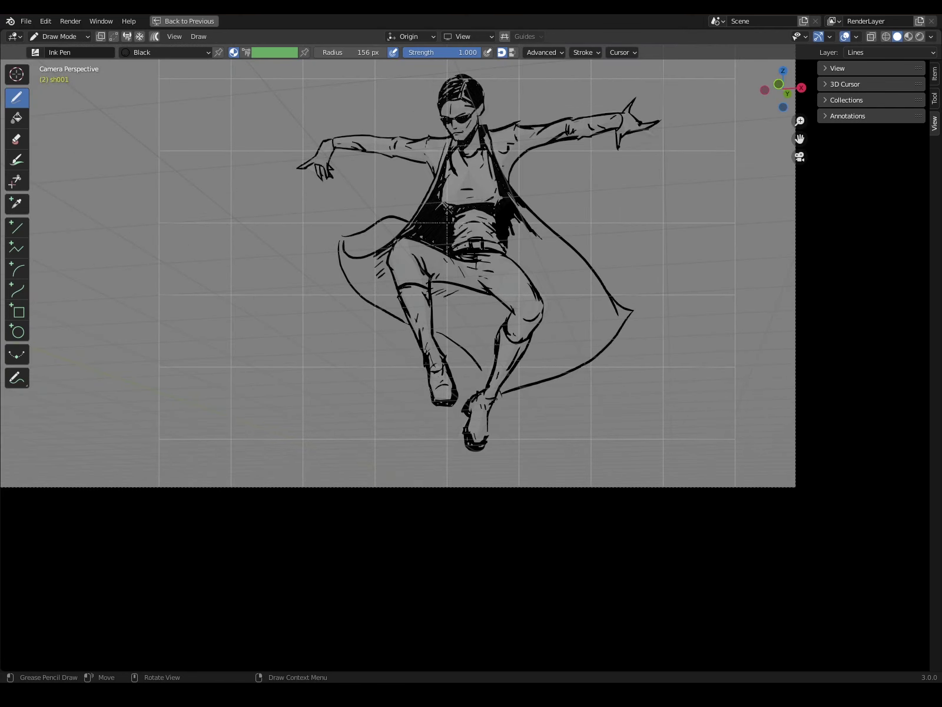
{"action": "scroll", "coordinate": [542, 349], "scroll_direction": "down", "scroll_amount": 3}
{"action": "scroll", "coordinate": [589, 265], "scroll_direction": "up", "scroll_amount": 2}
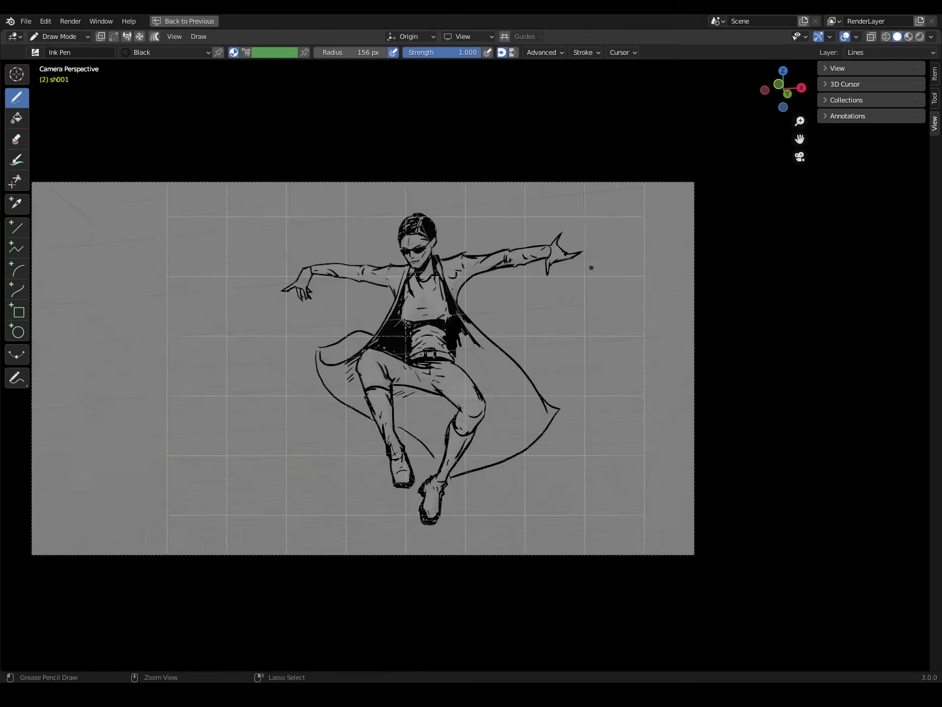
{"action": "scroll", "coordinate": [422, 537], "scroll_direction": "up", "scroll_amount": 1}
{"action": "left_click_drag", "start_coordinate": [422, 537], "coordinate": [424, 552]}
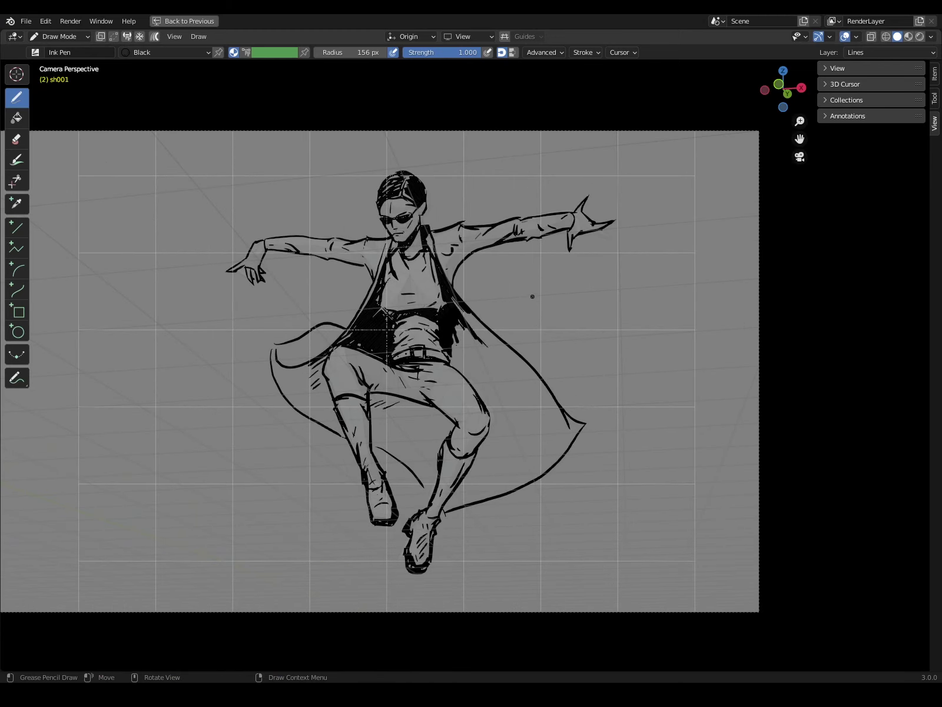
{"action": "scroll", "coordinate": [532, 297], "scroll_direction": "down", "scroll_amount": 1}
{"action": "scroll", "coordinate": [533, 296], "scroll_direction": "down", "scroll_amount": 2}
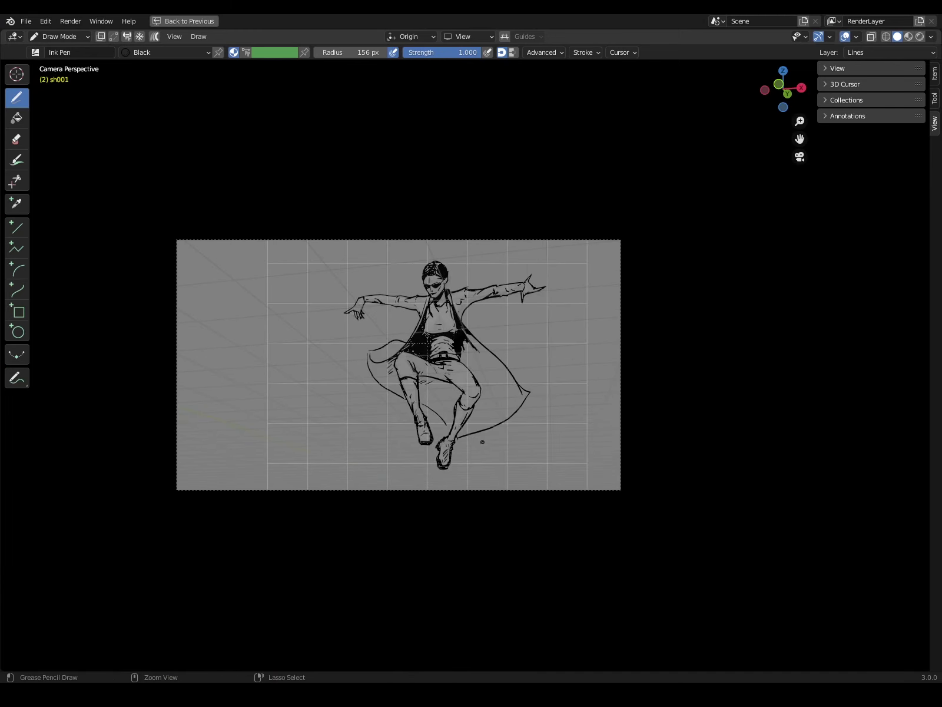
{"action": "scroll", "coordinate": [483, 442], "scroll_direction": "up", "scroll_amount": 2}
{"action": "scroll", "coordinate": [530, 265], "scroll_direction": "up", "scroll_amount": 1}
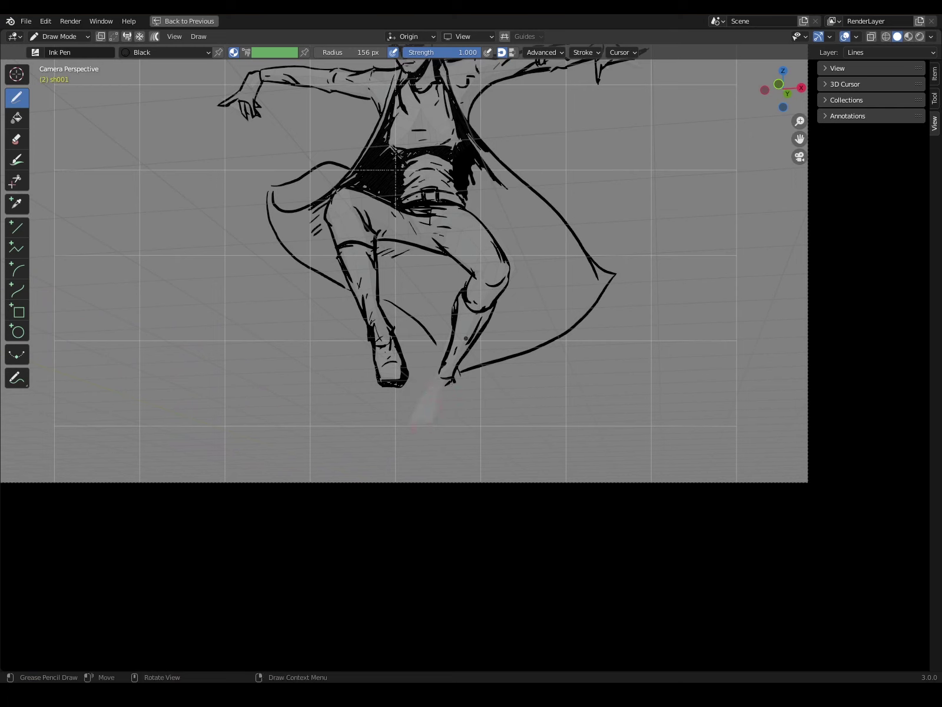
{"action": "mouse_move", "coordinate": [440, 366]}
{"action": "left_mouse_down"}
{"action": "mouse_move", "coordinate": [429, 430]}
{"action": "mouse_move", "coordinate": [438, 412]}
{"action": "left_mouse_up"}
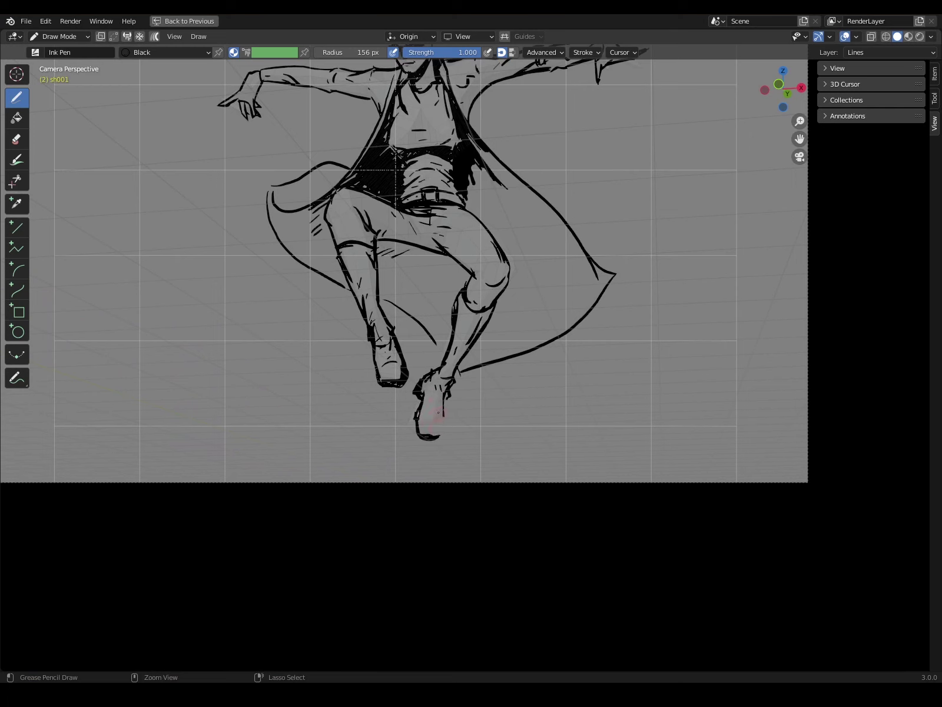
Erase the old right shoe outline and draw a new shoe outline with heel.
{"action": "middle_click_drag", "start_coordinate": [447, 411], "coordinate": [439, 446], "text": "shift"}
{"action": "left_click_drag", "start_coordinate": [410, 429], "coordinate": [409, 465], "text": "ctrl"}
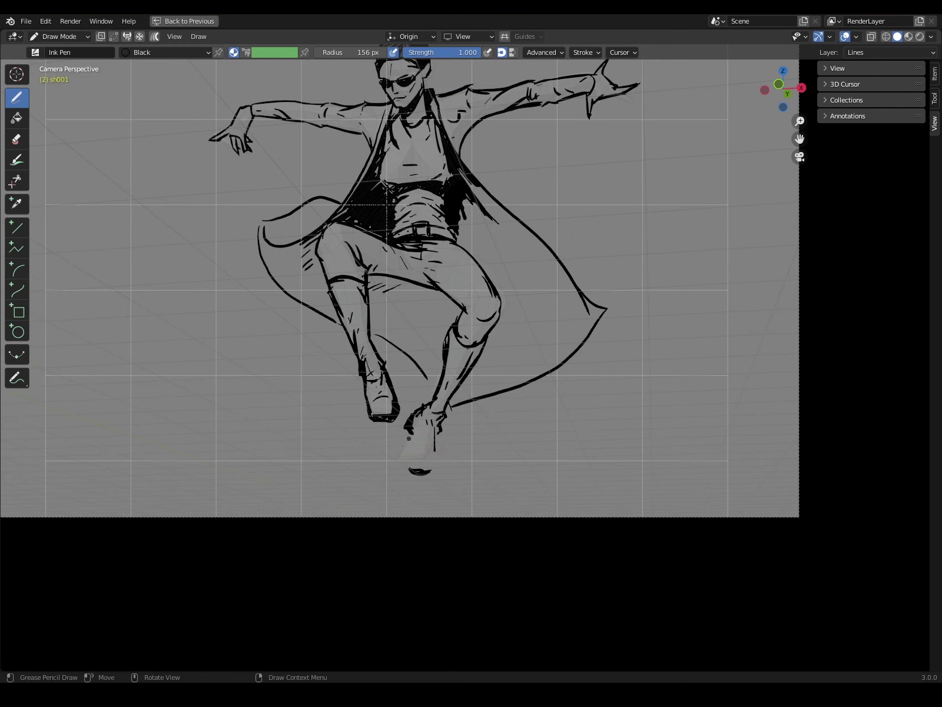
{"action": "left_click_drag", "start_coordinate": [439, 419], "coordinate": [411, 470], "text": "ctrl"}
{"action": "mouse_move", "coordinate": [447, 406]}
{"action": "left_mouse_down"}
{"action": "mouse_move", "coordinate": [416, 471]}
{"action": "mouse_move", "coordinate": [424, 409]}
{"action": "left_mouse_up"}
{"action": "mouse_move", "coordinate": [465, 377]}
{"action": "left_mouse_down", "text": "ctrl"}
{"action": "mouse_move", "coordinate": [446, 423]}
{"action": "mouse_move", "coordinate": [425, 416]}
{"action": "mouse_move", "coordinate": [416, 437]}
{"action": "mouse_move", "coordinate": [444, 452]}
{"action": "mouse_move", "coordinate": [426, 474]}
{"action": "mouse_move", "coordinate": [443, 475]}
{"action": "left_mouse_up", "text": "ctrl"}
Undo and redraw the lower shin line, then restore the original stroke.
{"action": "key", "text": "ctrl+z"}
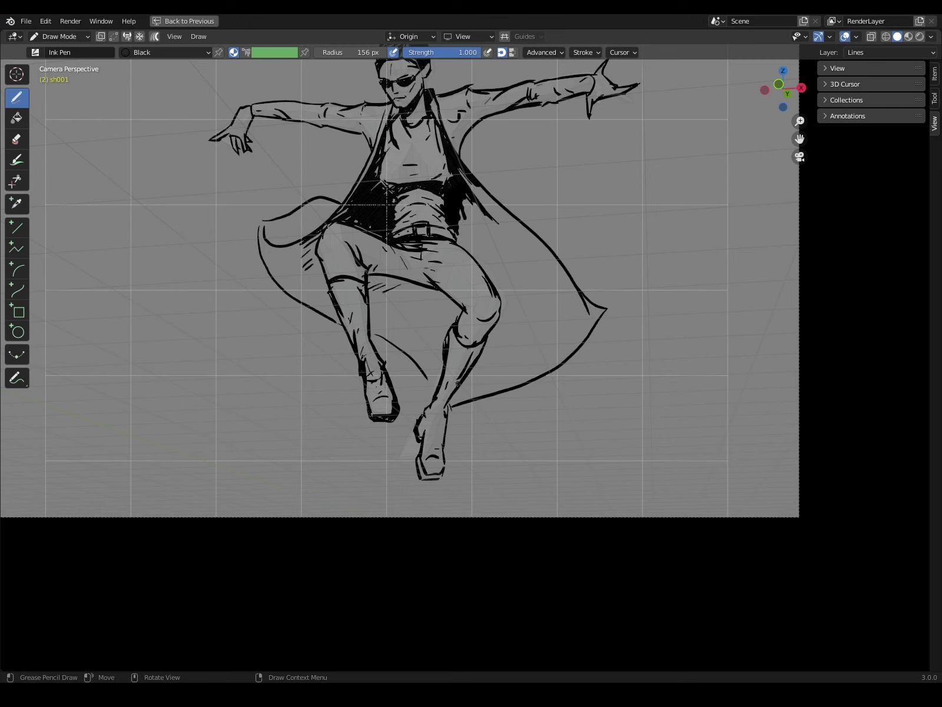
{"action": "key", "text": "ctrl+z"}
{"action": "left_click_drag", "start_coordinate": [451, 401], "coordinate": [441, 449]}
{"action": "key", "text": "ctrl+z"}
Move the right foot stroke into place in Edit Mode, then return to Draw Mode.
{"action": "scroll", "coordinate": [481, 427], "scroll_direction": "down", "scroll_amount": 3}
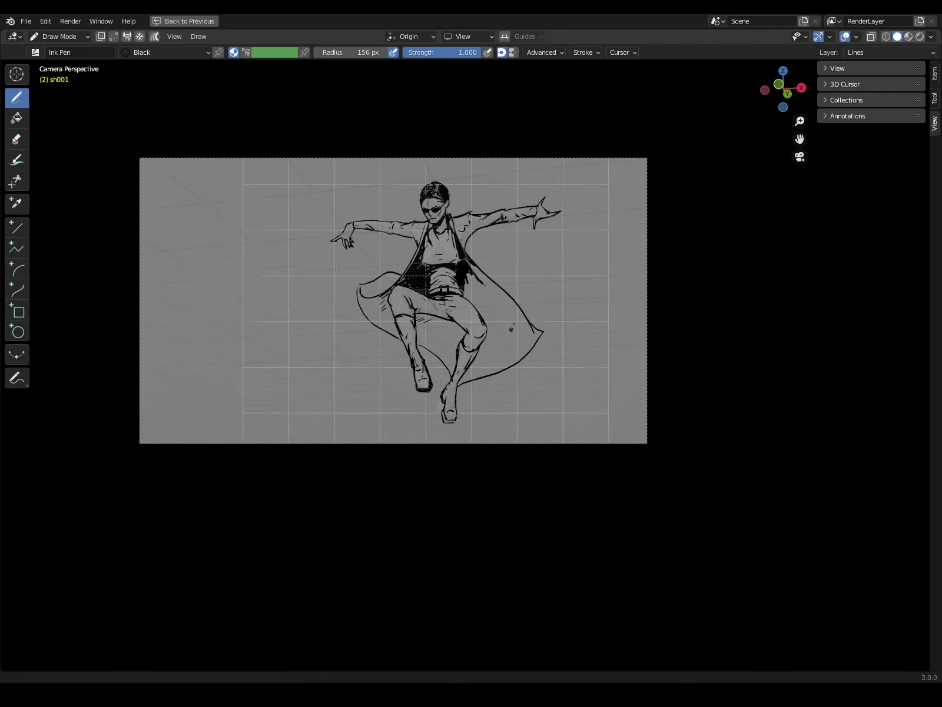
{"action": "scroll", "coordinate": [489, 401], "scroll_direction": "up", "scroll_amount": 2}
{"action": "key", "text": "ctrl+Tab"}
{"action": "left_click", "coordinate": [563, 391]}
{"action": "key", "text": "g"}
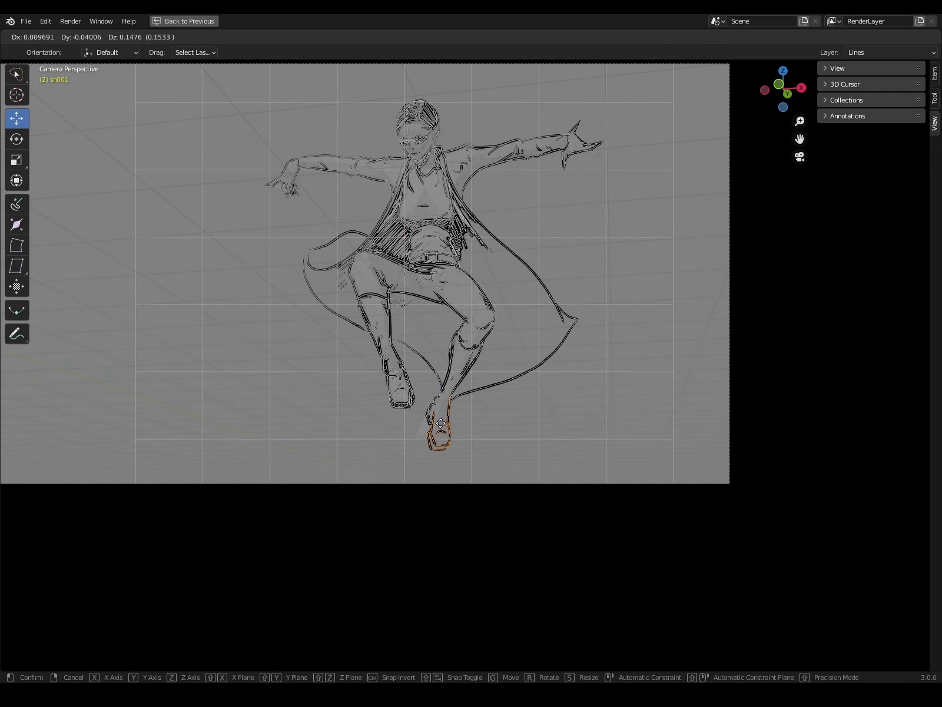
{"action": "left_click", "coordinate": [440, 423]}
{"action": "key", "text": "ctrl+Tab"}
{"action": "left_click", "coordinate": [450, 332]}
Redraw the lines down the right shin and along its edge, retrying strokes.
{"action": "scroll", "coordinate": [516, 385], "scroll_direction": "down", "scroll_amount": 5}
{"action": "scroll", "coordinate": [596, 240], "scroll_direction": "up", "scroll_amount": 4}
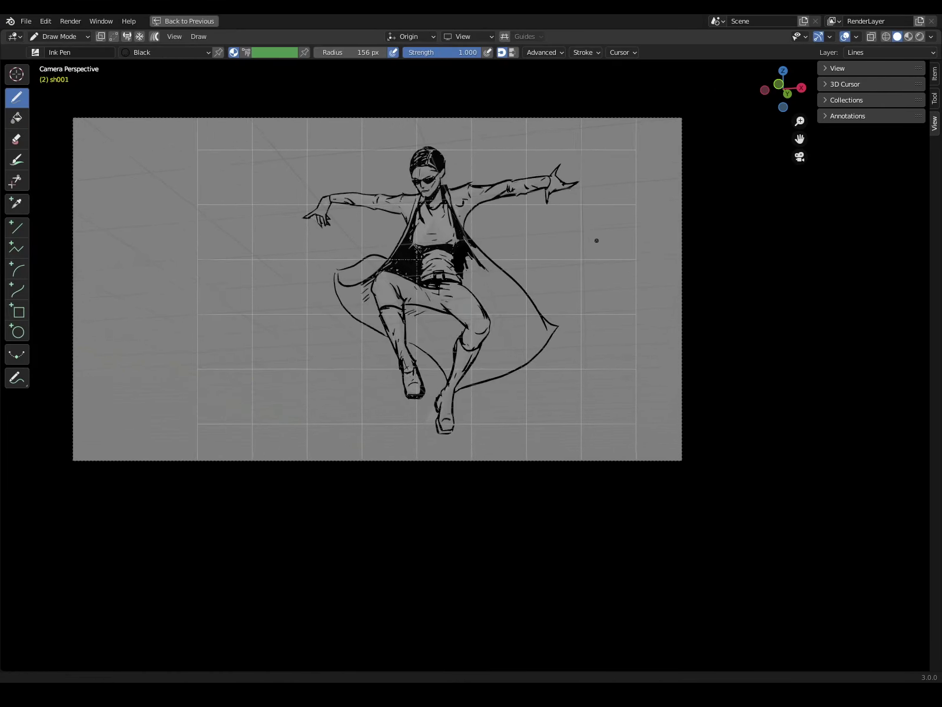
{"action": "scroll", "coordinate": [549, 253], "scroll_direction": "up", "scroll_amount": 1}
{"action": "scroll", "coordinate": [549, 253], "scroll_direction": "up", "scroll_amount": 1}
{"action": "scroll", "coordinate": [472, 353], "scroll_direction": "up", "scroll_amount": 1}
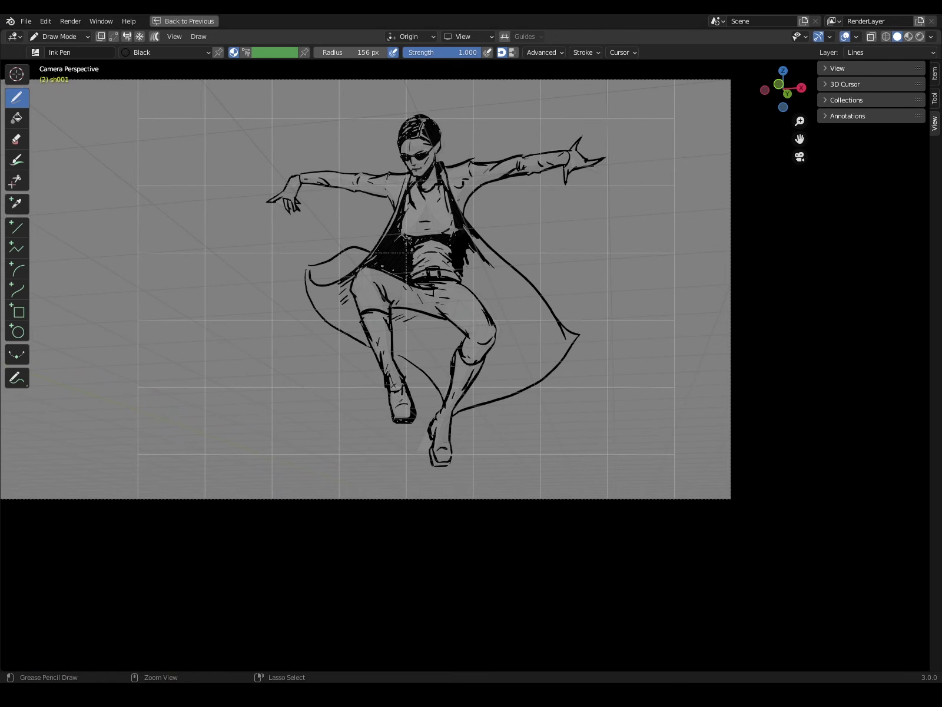
{"action": "key", "text": "ctrl+z"}
{"action": "left_click_drag", "start_coordinate": [480, 370], "coordinate": [453, 423]}
{"action": "key", "text": "ctrl+z"}
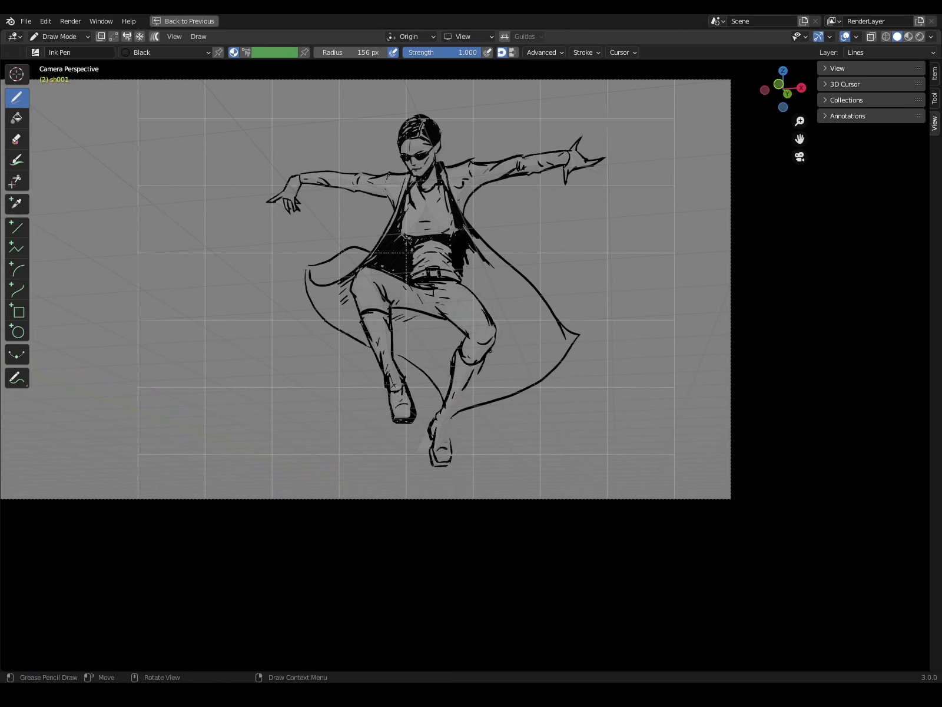
{"action": "left_click_drag", "start_coordinate": [478, 351], "coordinate": [454, 426]}
{"action": "left_click_drag", "start_coordinate": [452, 363], "coordinate": [440, 411]}
{"action": "key", "text": "ctrl+z"}
{"action": "left_click_drag", "start_coordinate": [452, 361], "coordinate": [445, 408]}
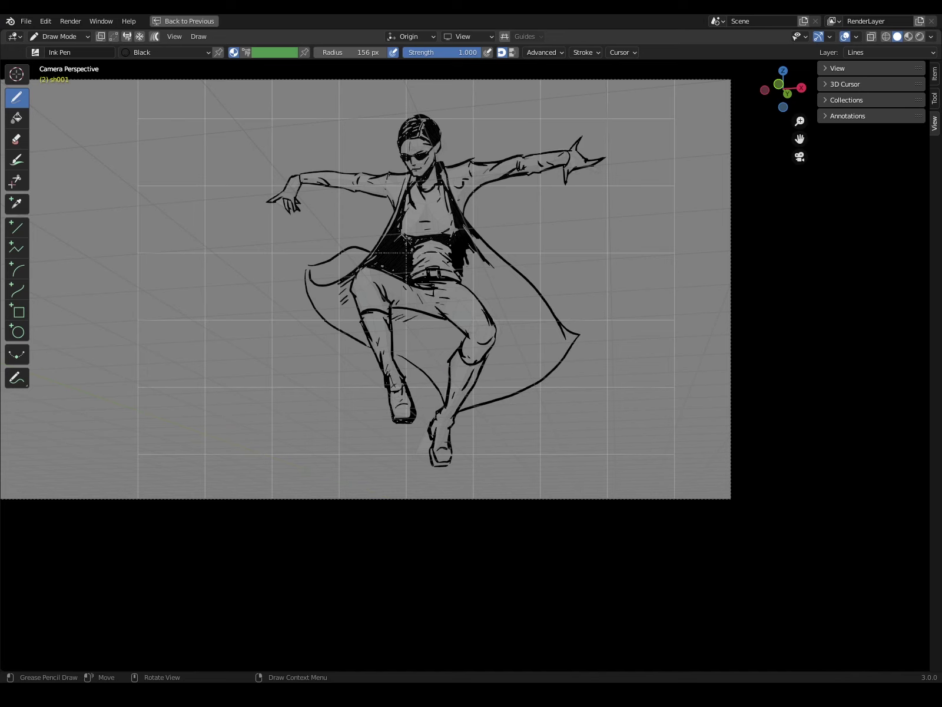
Select all of the figure's strokes in Edit Mode and change their thickness with Radius.
{"action": "scroll", "coordinate": [523, 340], "scroll_direction": "down", "scroll_amount": 1}
{"action": "scroll", "coordinate": [534, 390], "scroll_direction": "down", "scroll_amount": 3}
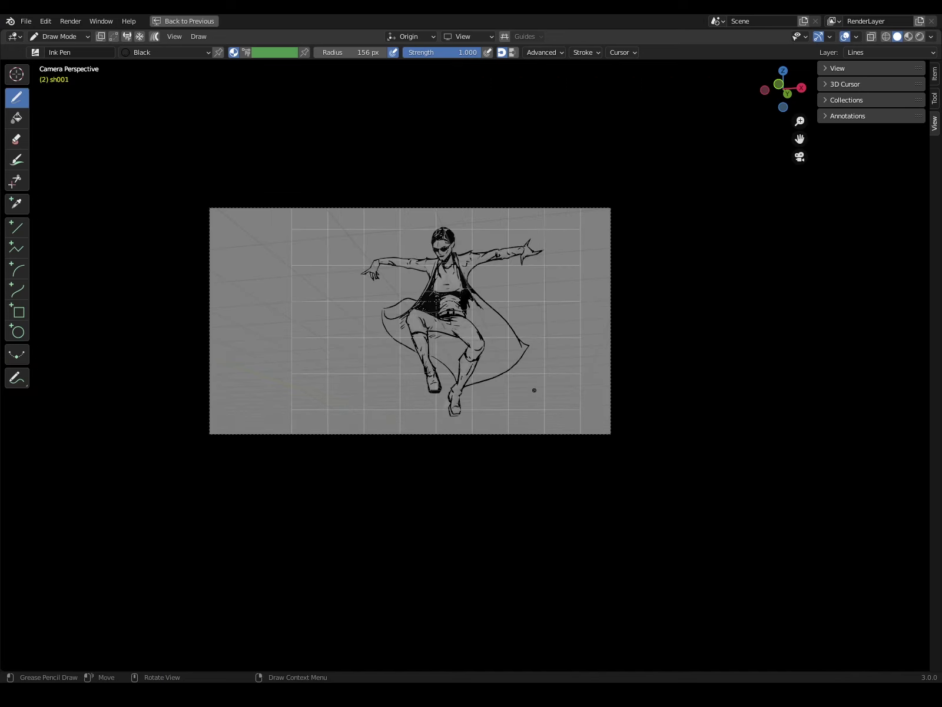
{"action": "scroll", "coordinate": [518, 321], "scroll_direction": "up", "scroll_amount": 2}
{"action": "scroll", "coordinate": [524, 311], "scroll_direction": "up", "scroll_amount": 1}
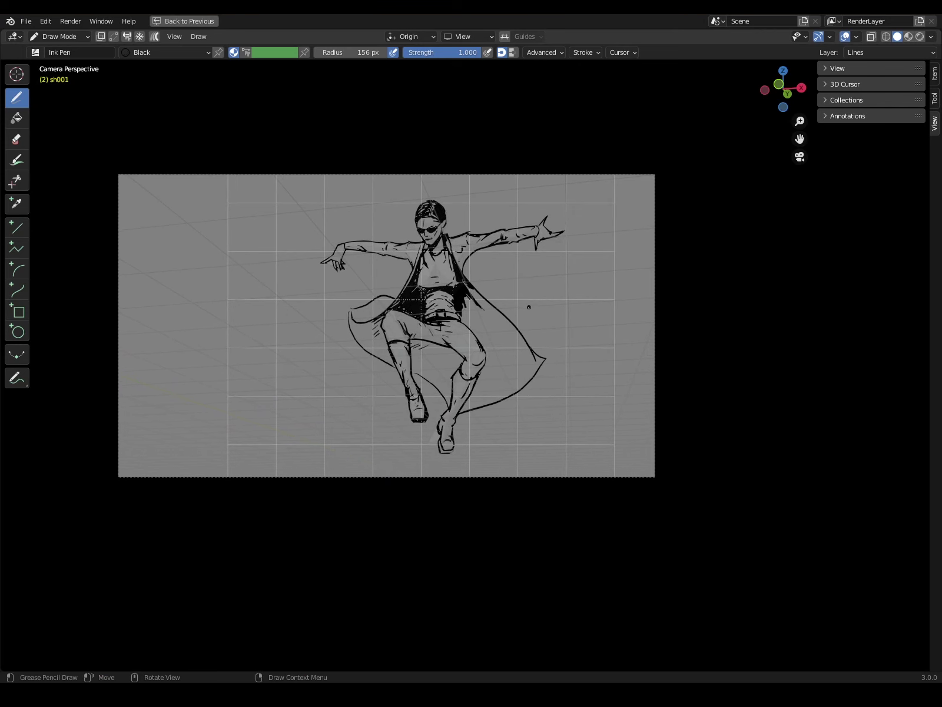
{"action": "key", "text": "ctrl+Tab"}
{"action": "left_click", "coordinate": [621, 310]}
{"action": "mouse_move", "coordinate": [620, 305]}
{"action": "right_mouse_down", "text": "ctrl"}
{"action": "mouse_move", "coordinate": [282, 447]}
{"action": "mouse_move", "coordinate": [543, 301]}
{"action": "right_mouse_up", "text": "ctrl"}
{"action": "right_click", "coordinate": [542, 301]}
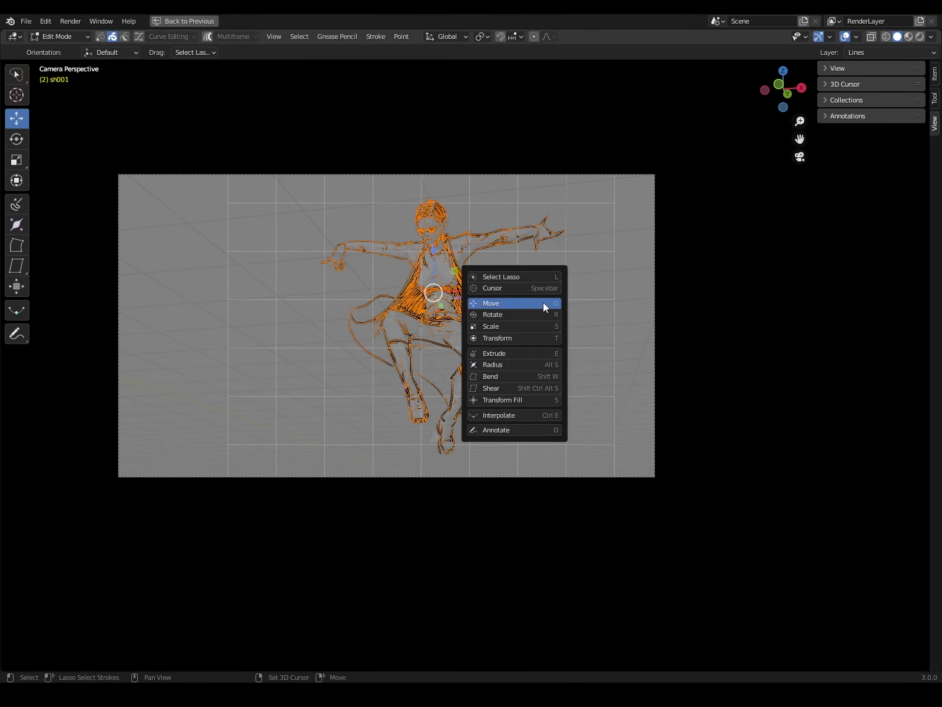
{"action": "left_click", "coordinate": [517, 377]}
{"action": "left_click_drag", "start_coordinate": [531, 305], "coordinate": [542, 294]}
Return to Draw Mode and shift the view of the drawing slightly.
{"action": "key", "text": "ctrl+Tab"}
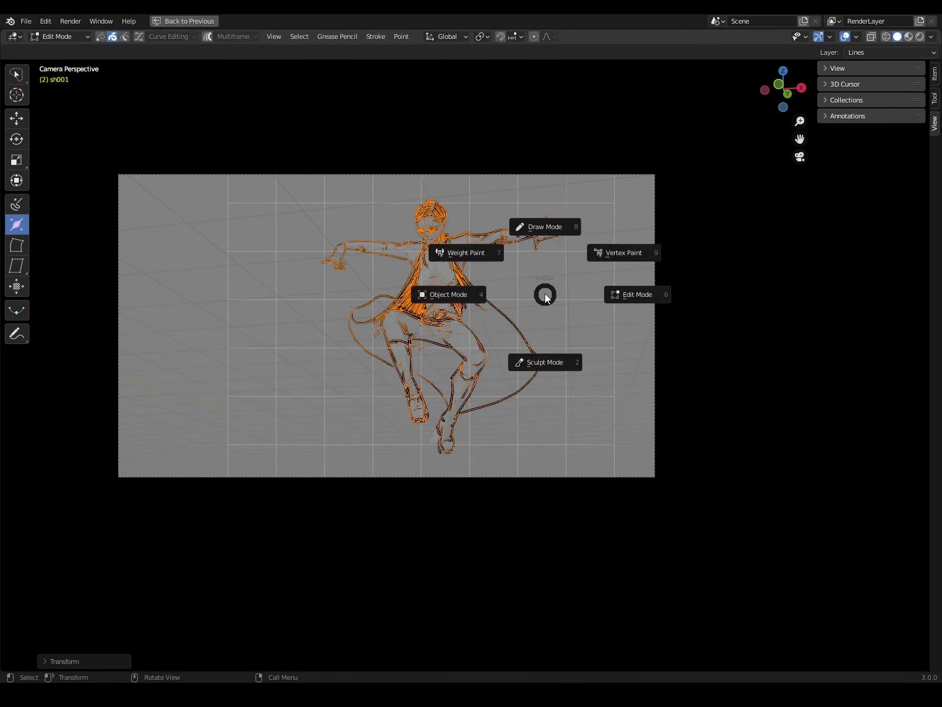
{"action": "left_click", "coordinate": [544, 226]}
{"action": "scroll", "coordinate": [552, 267], "scroll_direction": "down", "scroll_amount": 3}
{"action": "scroll", "coordinate": [554, 250], "scroll_direction": "up", "scroll_amount": 2}
{"action": "middle_click_drag", "start_coordinate": [553, 250], "coordinate": [533, 289], "text": "shift"}
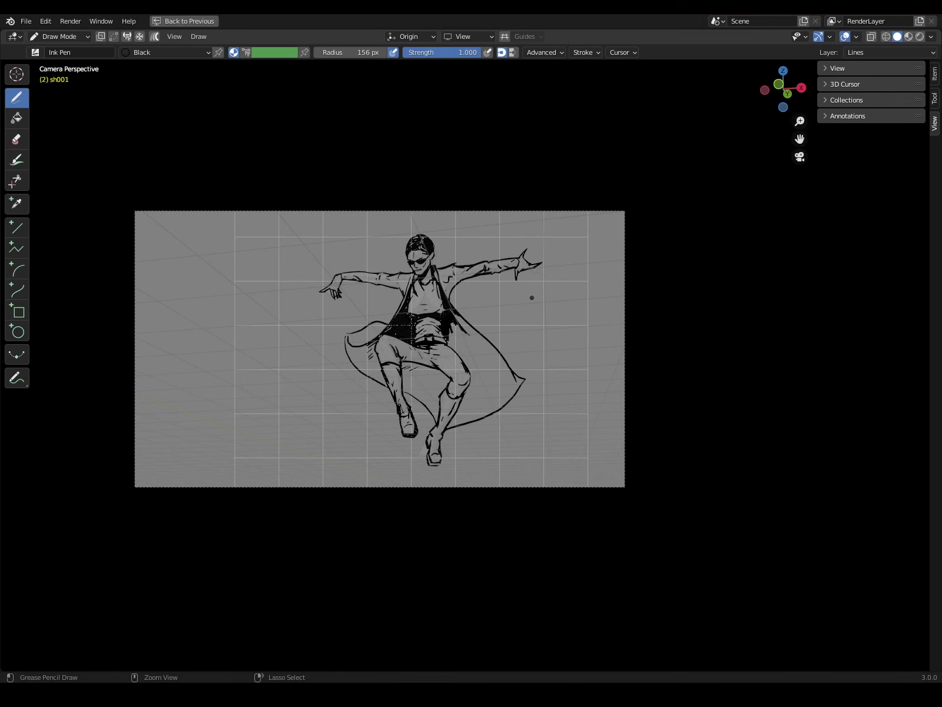
Save the file, switch to Object Mode and make the Fill layer active.
{"action": "key", "text": "ctrl+s"}
{"action": "key", "text": "ctrl+space"}
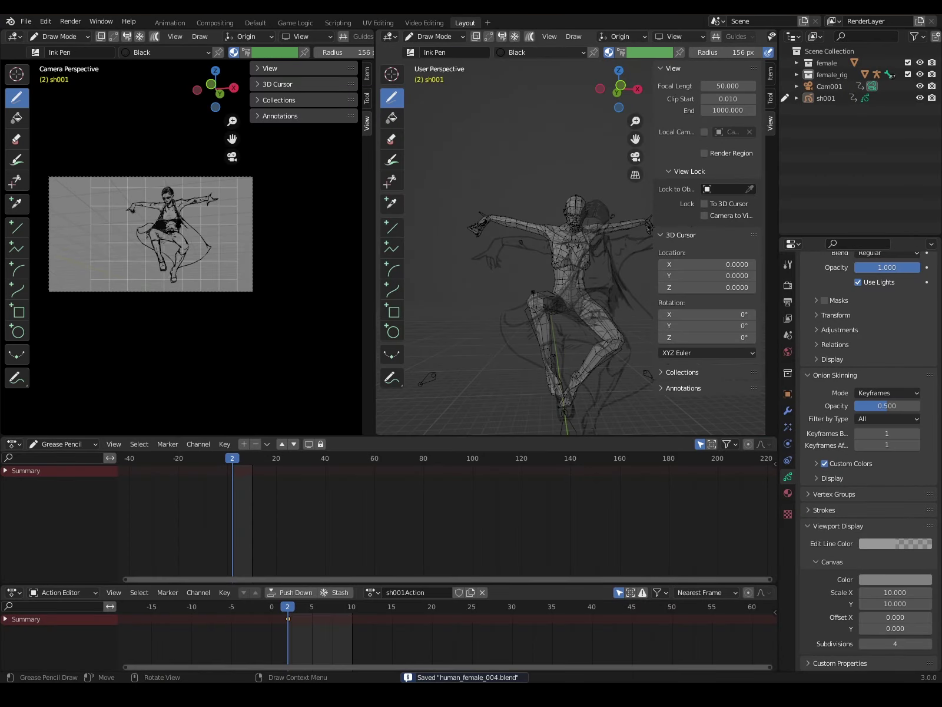
{"action": "left_click", "coordinate": [787, 493]}
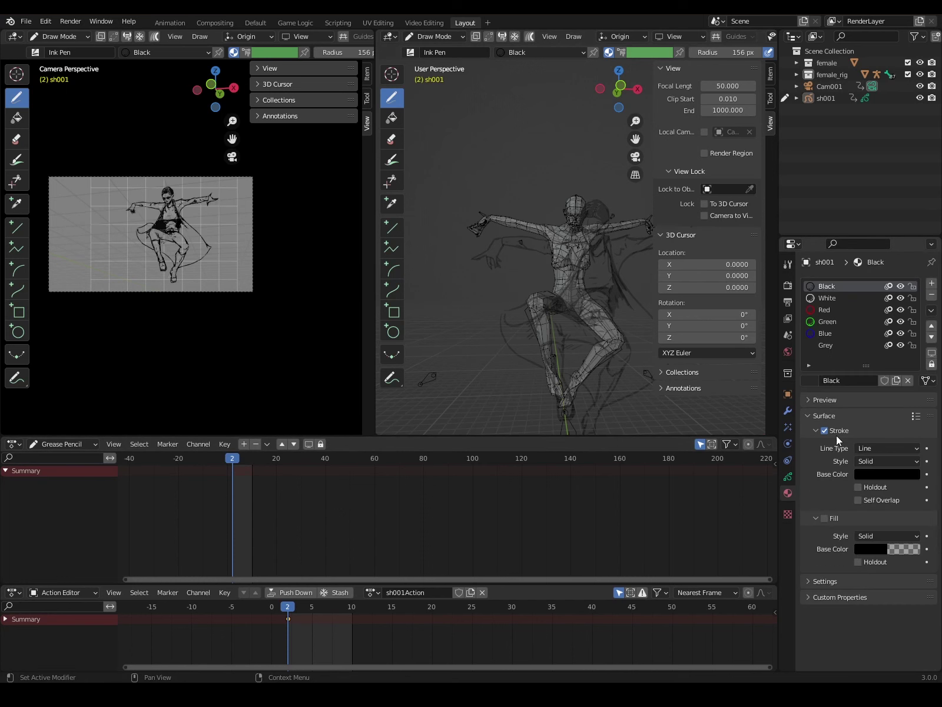
{"action": "left_click", "coordinate": [788, 476]}
{"action": "key", "text": "ctrl+Tab"}
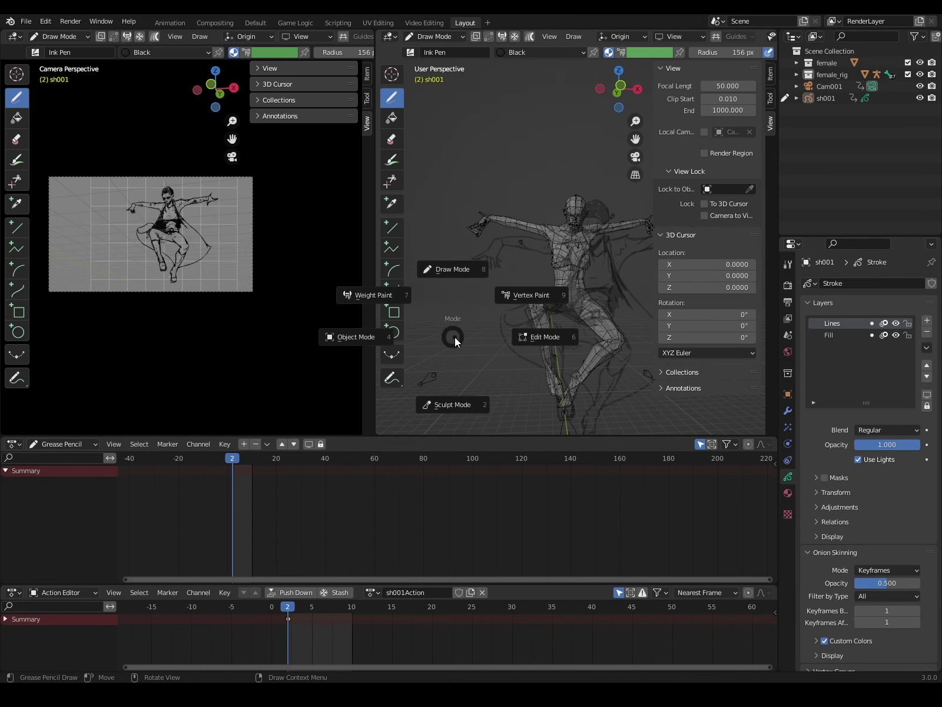
{"action": "left_click", "coordinate": [354, 338]}
{"action": "left_click", "coordinate": [291, 503]}
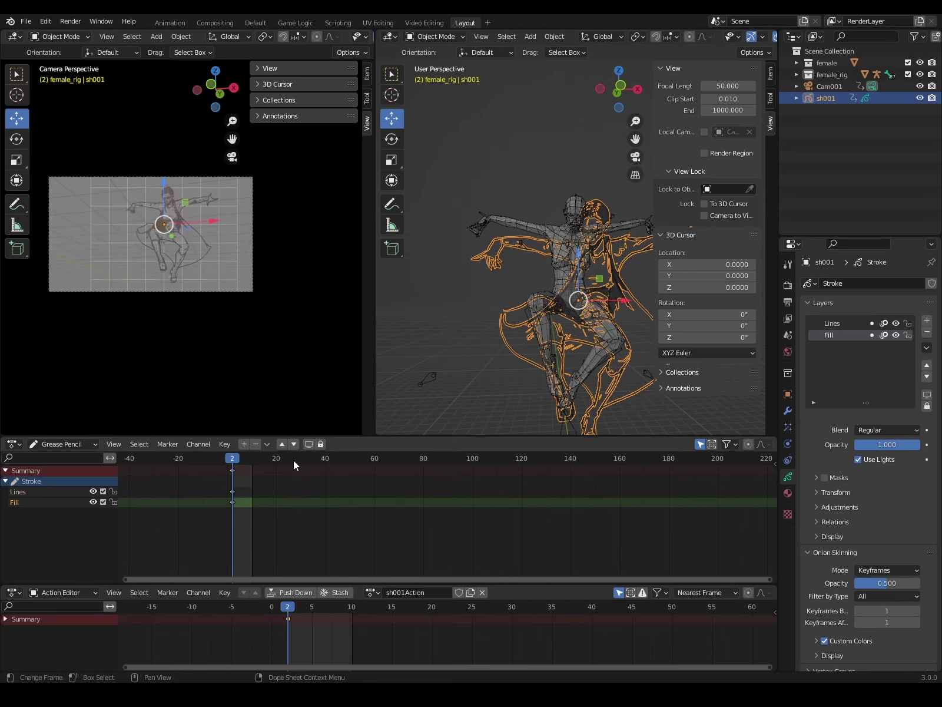
Add a new material slot to the drawing and name it Fill_black.
{"action": "key", "text": "ctrl+space"}
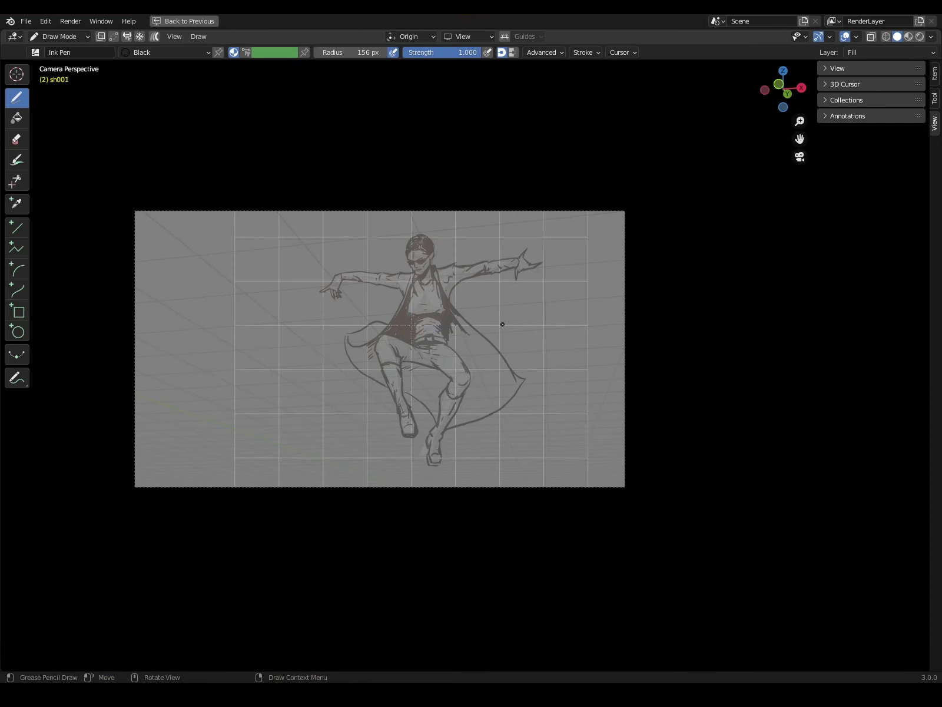
{"action": "key", "text": "ctrl+space"}
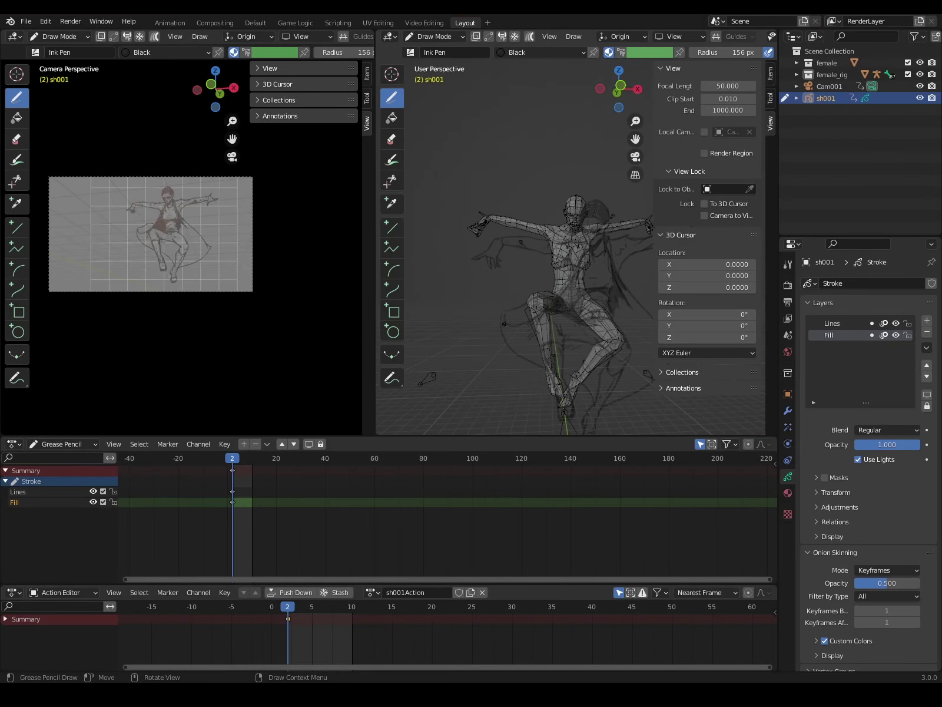
{"action": "left_click", "coordinate": [787, 492]}
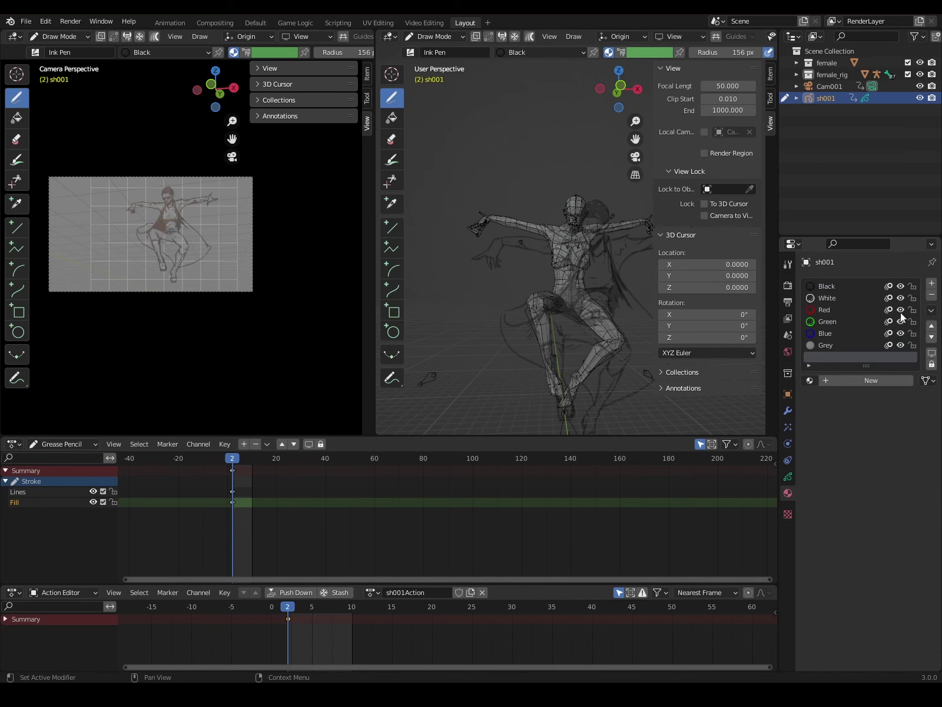
{"action": "left_click", "coordinate": [861, 380]}
{"action": "double_click", "coordinate": [855, 356]}
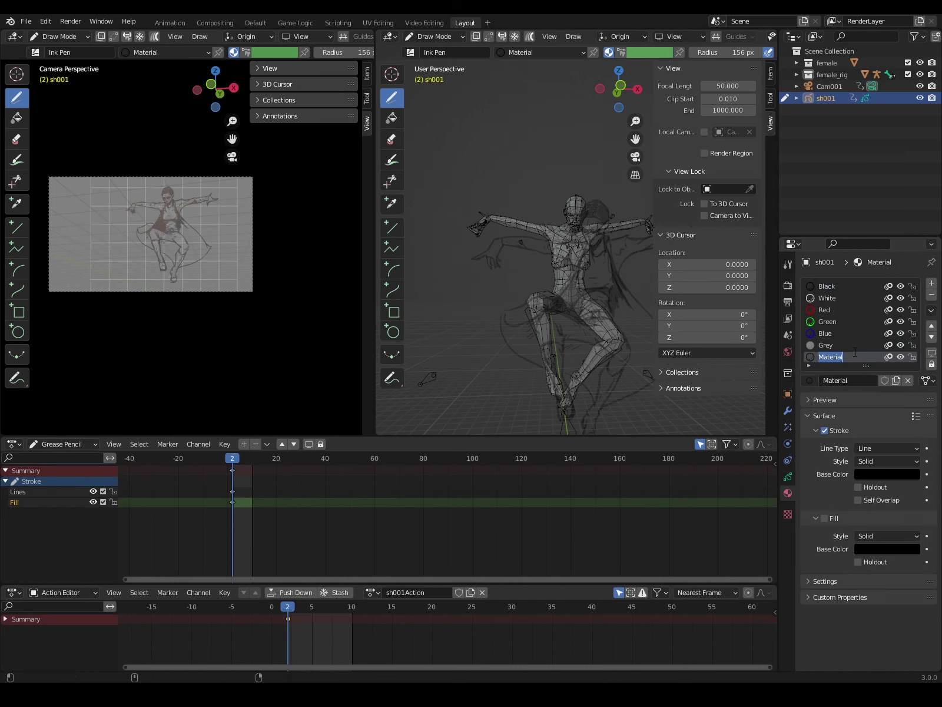
{"action": "type", "text": "Fill_black"}
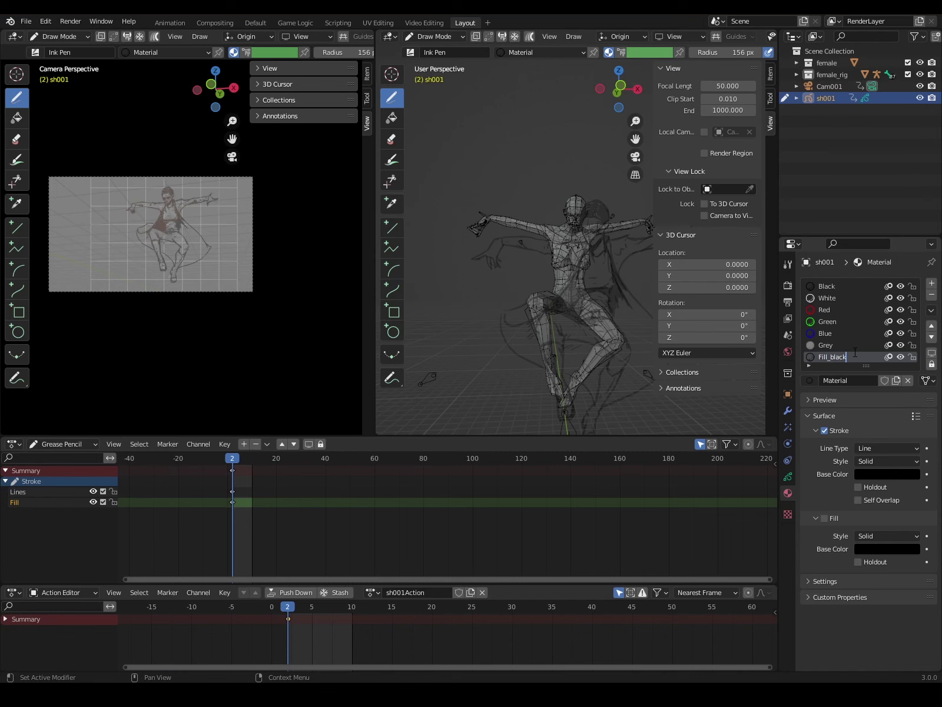
{"action": "key", "text": "Return"}
Enable fill on Fill_black with colour value 0.246, then maximize the camera view.
{"action": "left_click", "coordinate": [824, 517]}
{"action": "left_click", "coordinate": [887, 548]}
{"action": "mouse_move", "coordinate": [911, 466]}
{"action": "left_mouse_down"}
{"action": "mouse_move", "coordinate": [915, 422]}
{"action": "mouse_move", "coordinate": [914, 457]}
{"action": "left_mouse_up"}
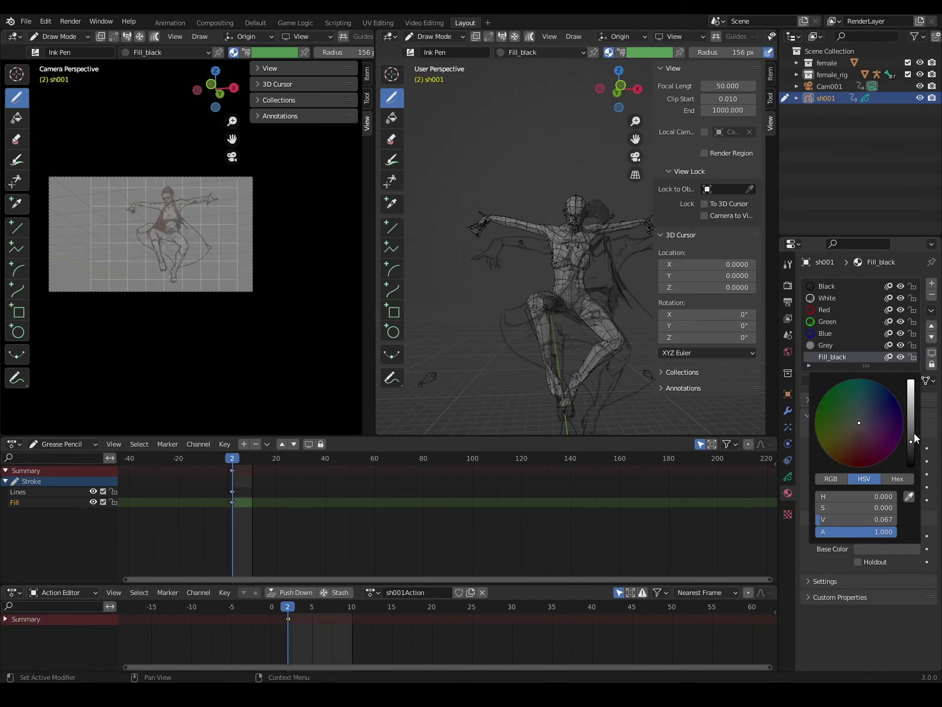
{"action": "key", "text": "ctrl+space"}
{"action": "key", "text": "ctrl+space"}
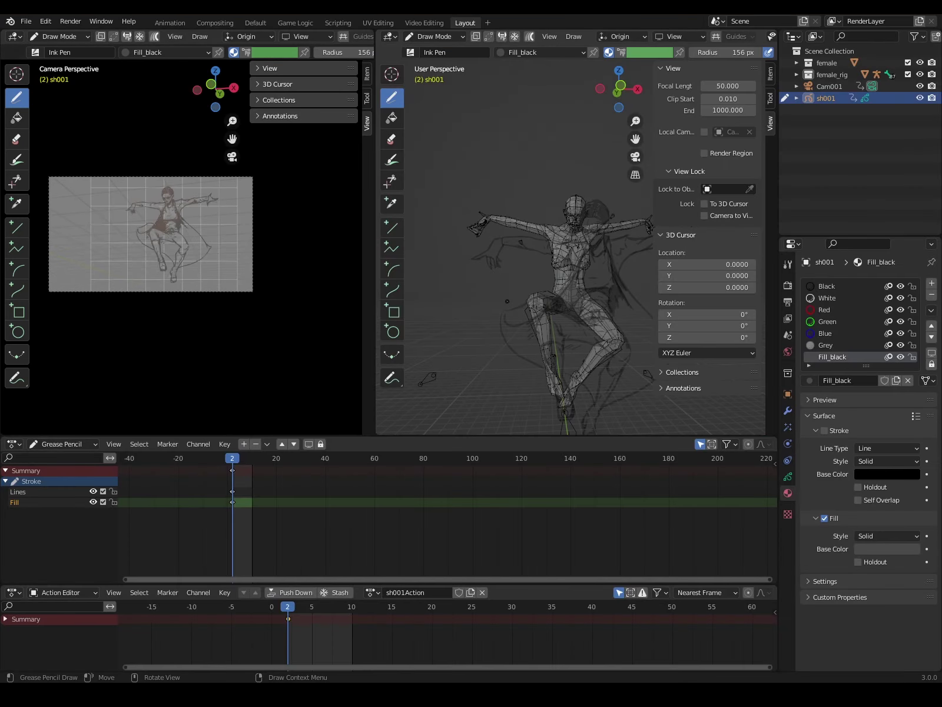
{"action": "key", "text": "ctrl+space"}
Paint Fill_black over the woman's hair, turn off layer fading and hide overlays.
{"action": "scroll", "coordinate": [522, 285], "scroll_direction": "up", "scroll_amount": 3}
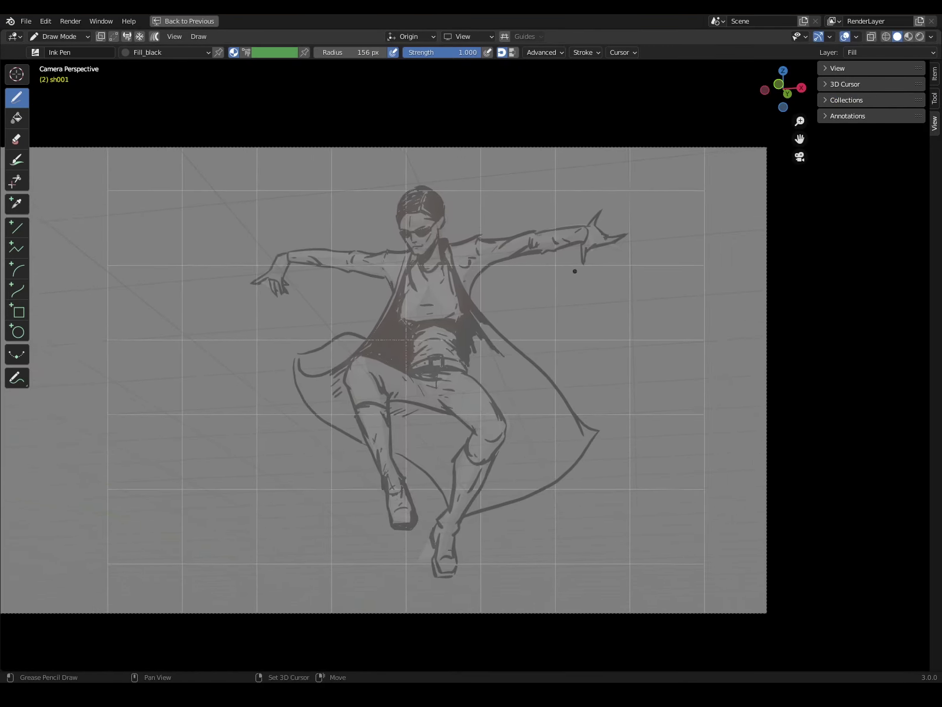
{"action": "left_click_drag", "start_coordinate": [437, 179], "coordinate": [436, 224]}
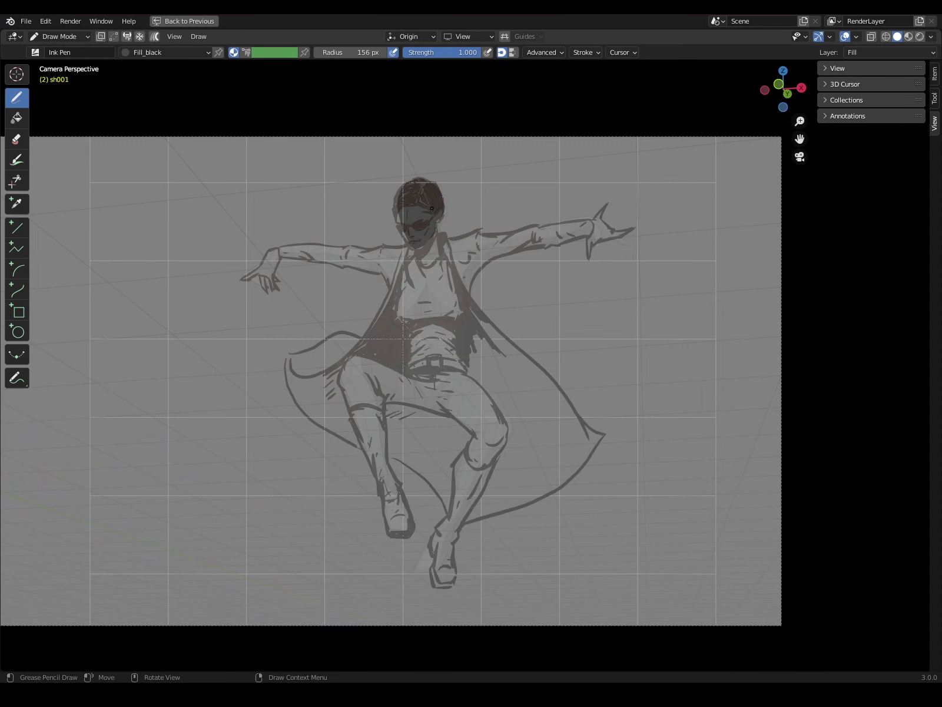
{"action": "left_click", "coordinate": [858, 36]}
{"action": "left_click", "coordinate": [782, 344]}
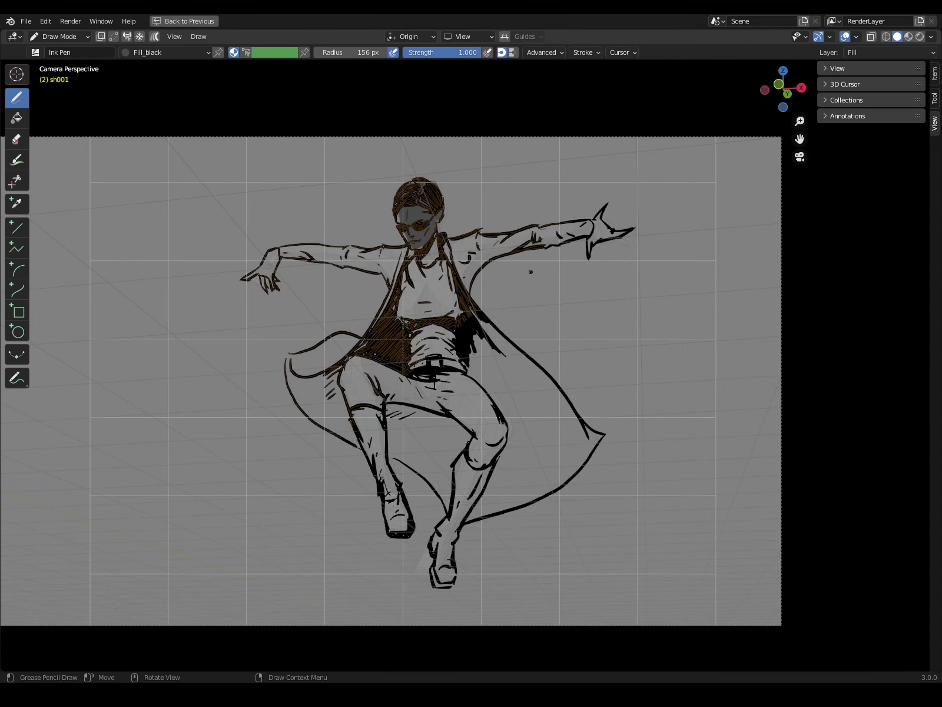
{"action": "left_click", "coordinate": [846, 36]}
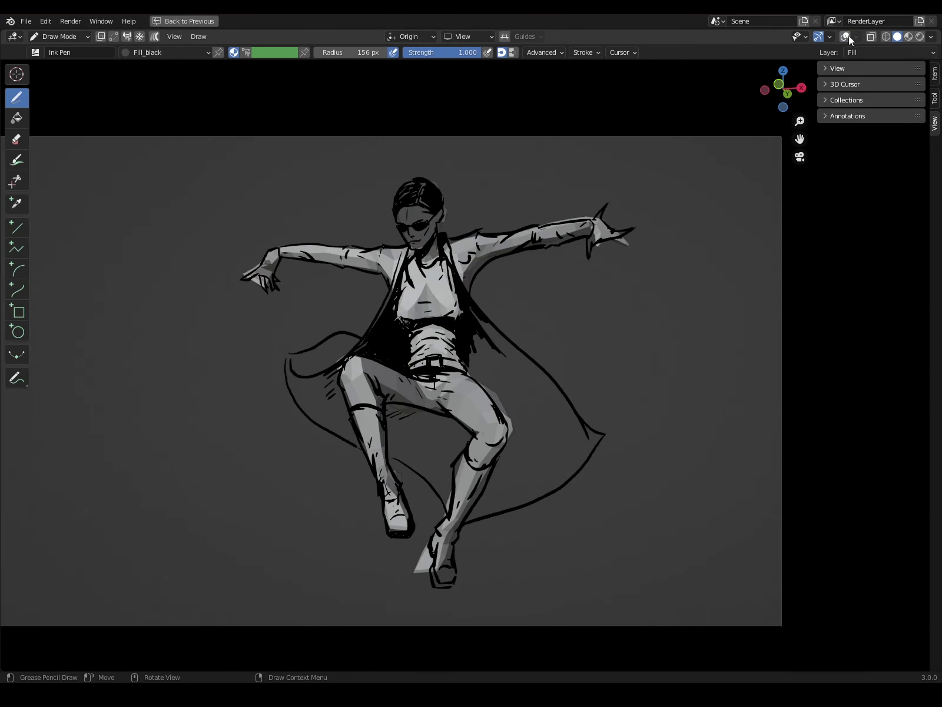
{"action": "key", "text": "ctrl+space"}
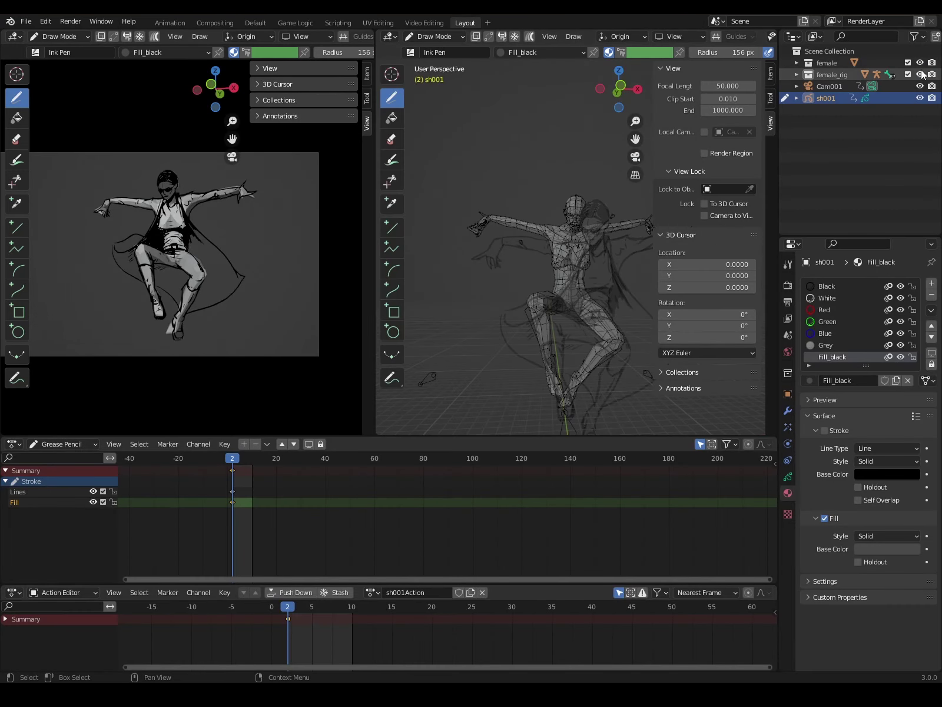
Hide the female mesh and set the world colour to mid grey.
{"action": "left_click", "coordinate": [920, 62]}
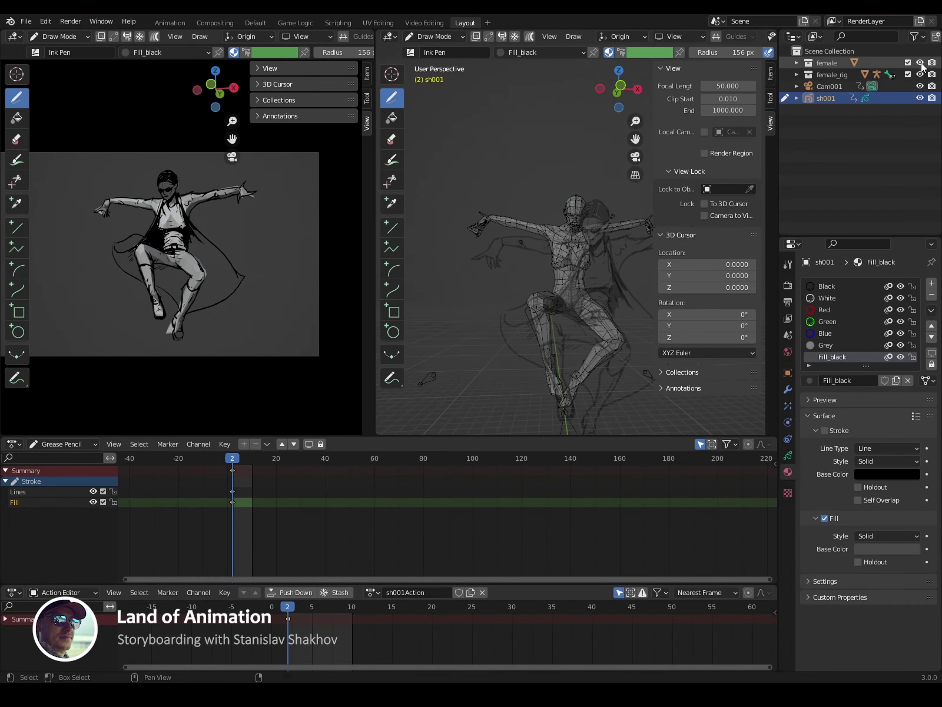
{"action": "key", "text": "ctrl+space"}
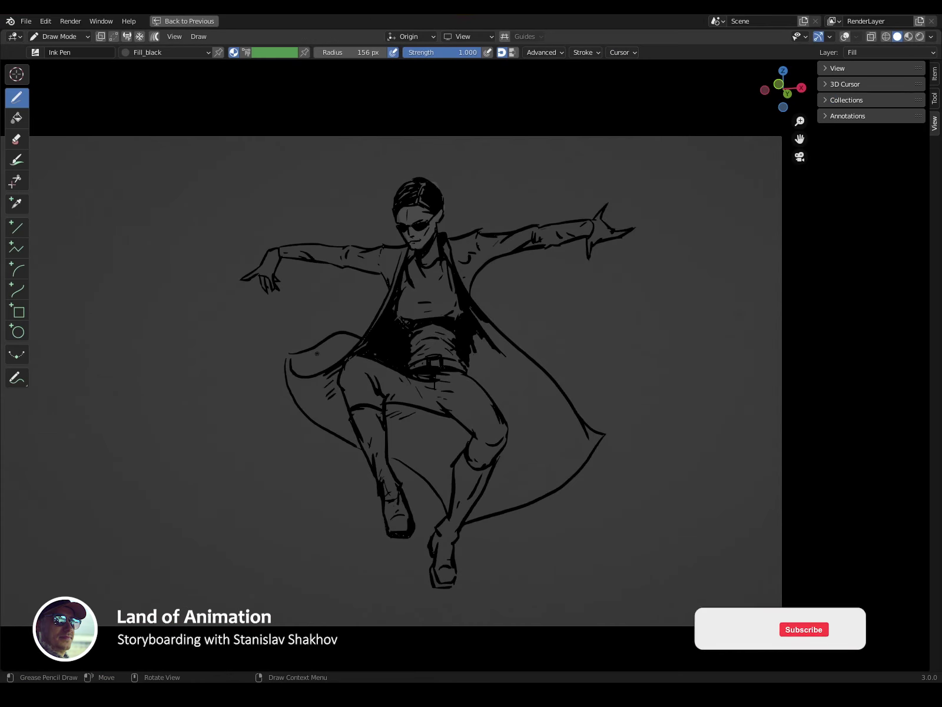
{"action": "key", "text": "ctrl+space"}
{"action": "left_click", "coordinate": [788, 372]}
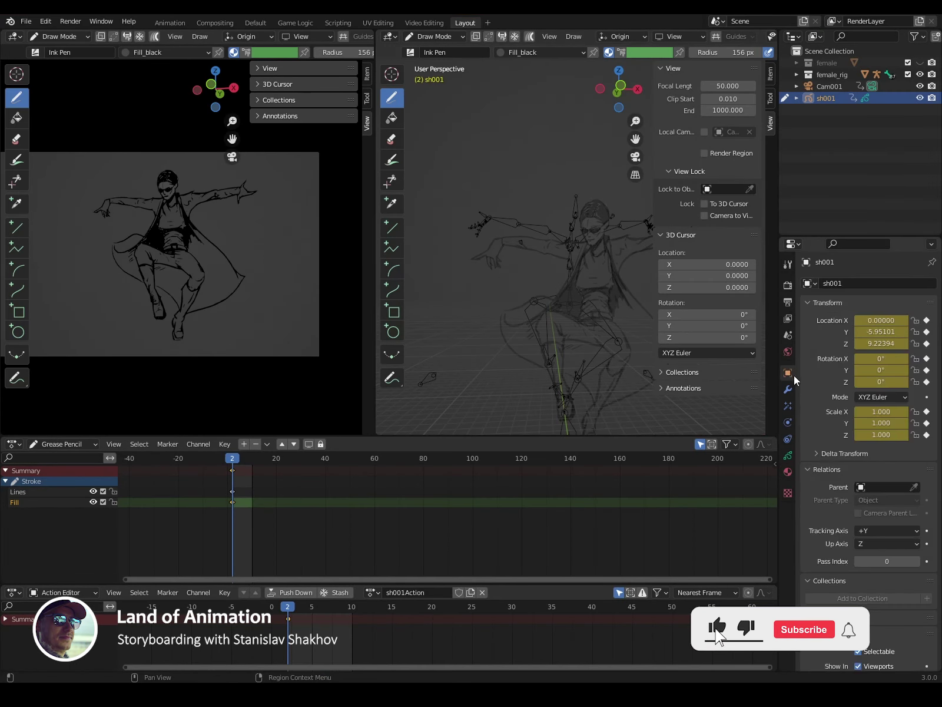
{"action": "left_click", "coordinate": [904, 378]}
{"action": "left_click_drag", "start_coordinate": [911, 286], "coordinate": [912, 252]}
{"action": "left_click", "coordinate": [896, 341]}
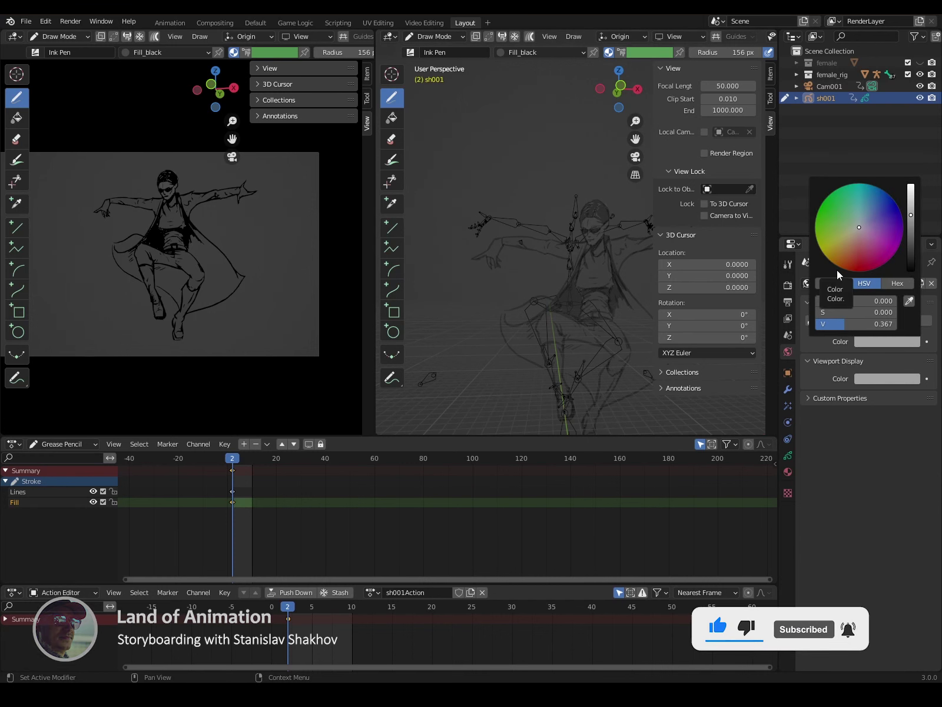
Switch to Material Preview using the scene world, and darken the world background colour.
{"action": "key", "text": "ctrl+space"}
{"action": "left_click", "coordinate": [908, 37]}
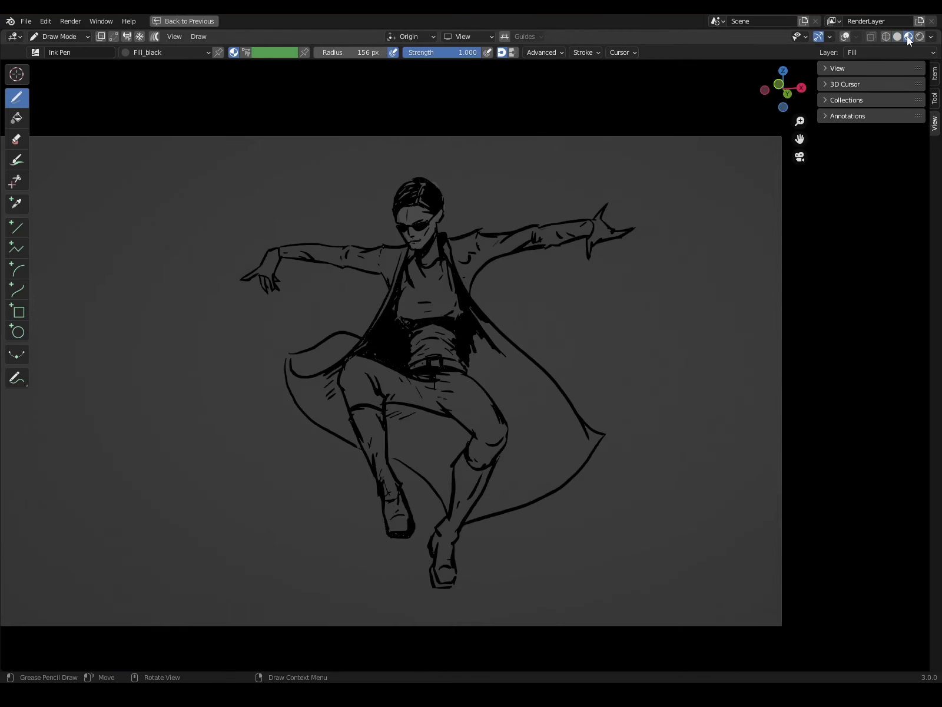
{"action": "left_click", "coordinate": [931, 37]}
{"action": "left_click", "coordinate": [820, 109]}
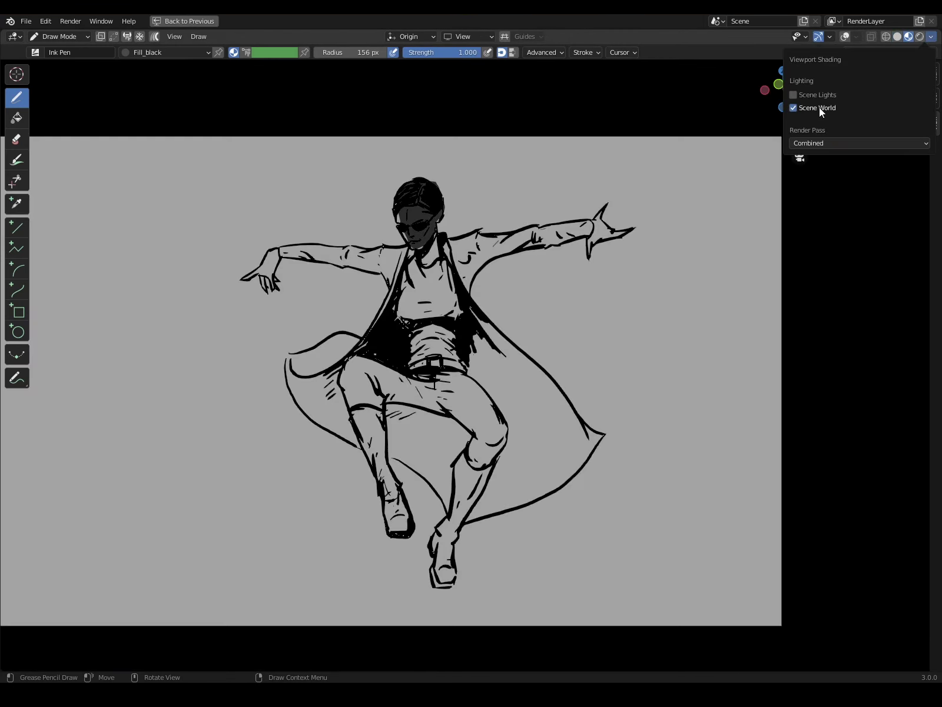
{"action": "key", "text": "ctrl+space"}
{"action": "left_click", "coordinate": [872, 342]}
{"action": "left_click_drag", "start_coordinate": [857, 324], "coordinate": [837, 324]}
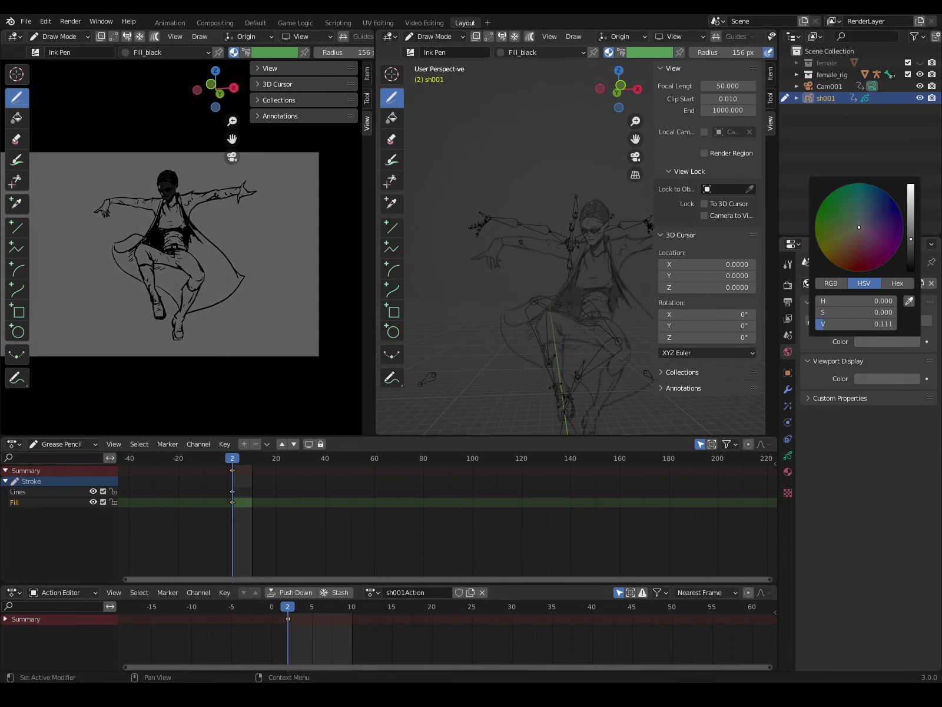
{"action": "key", "text": "ctrl+space"}
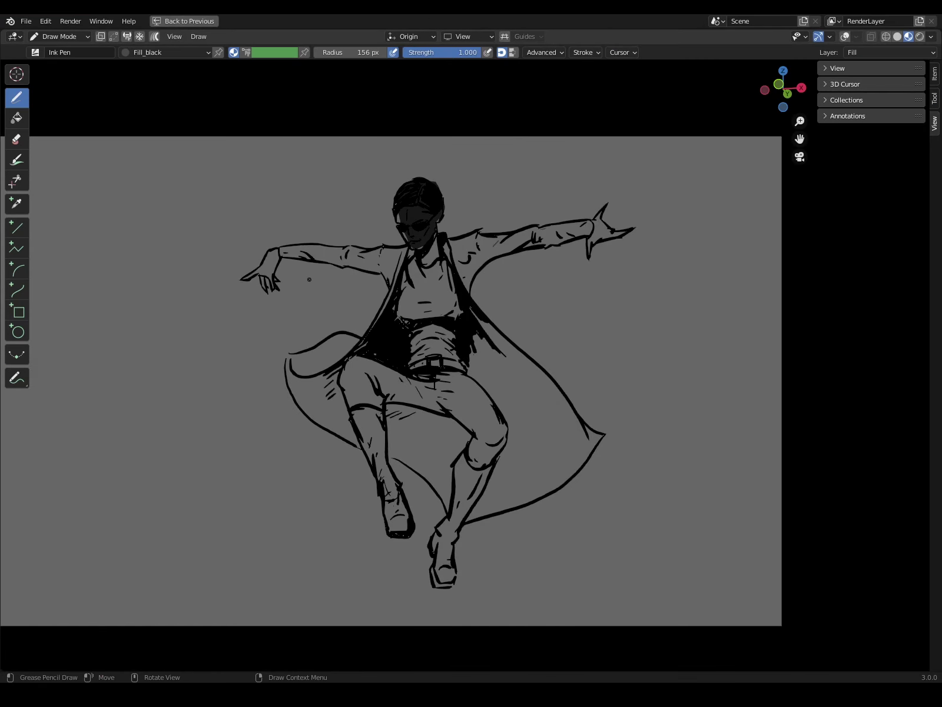
{"action": "key", "text": "ctrl+space"}
Turn on Autolock Inactive Layers in the grease pencil layer options.
{"action": "left_click", "coordinate": [788, 455]}
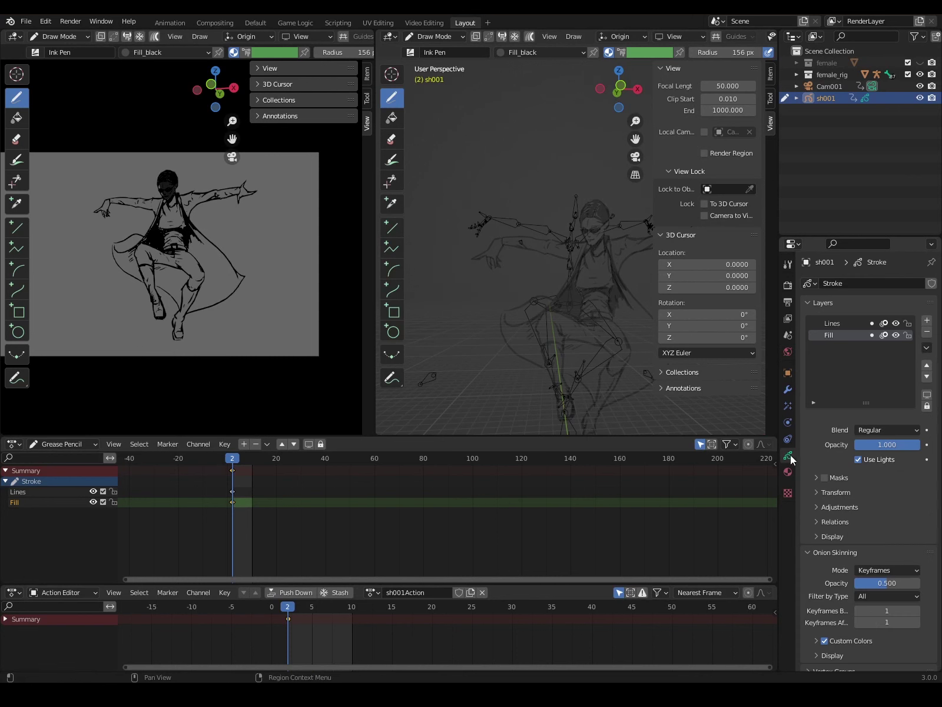
{"action": "left_click", "coordinate": [926, 348]}
{"action": "left_click", "coordinate": [873, 443]}
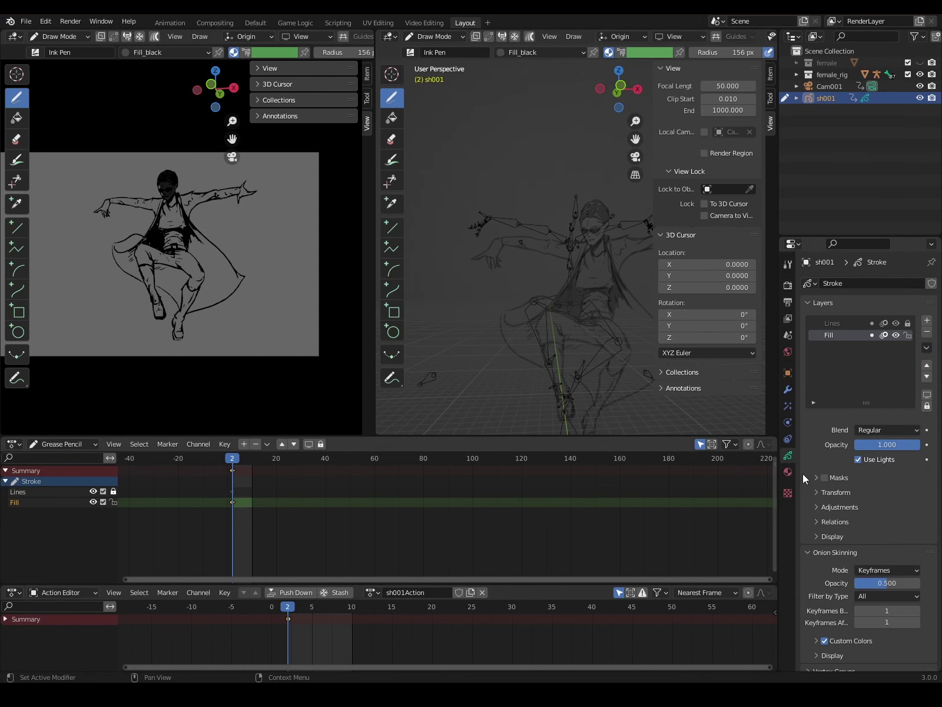
{"action": "key", "text": "ctrl+space"}
{"action": "key", "text": "ctrl+space"}
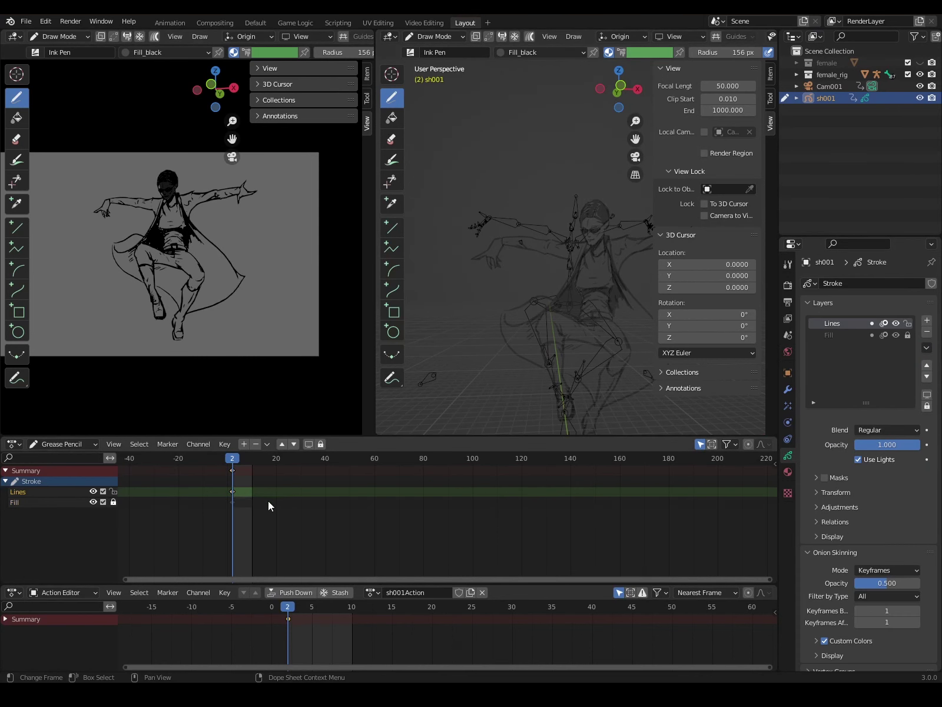
{"action": "key", "text": "ctrl+space"}
{"action": "key", "text": "ctrl+space"}
{"action": "key", "text": "ctrl+space"}
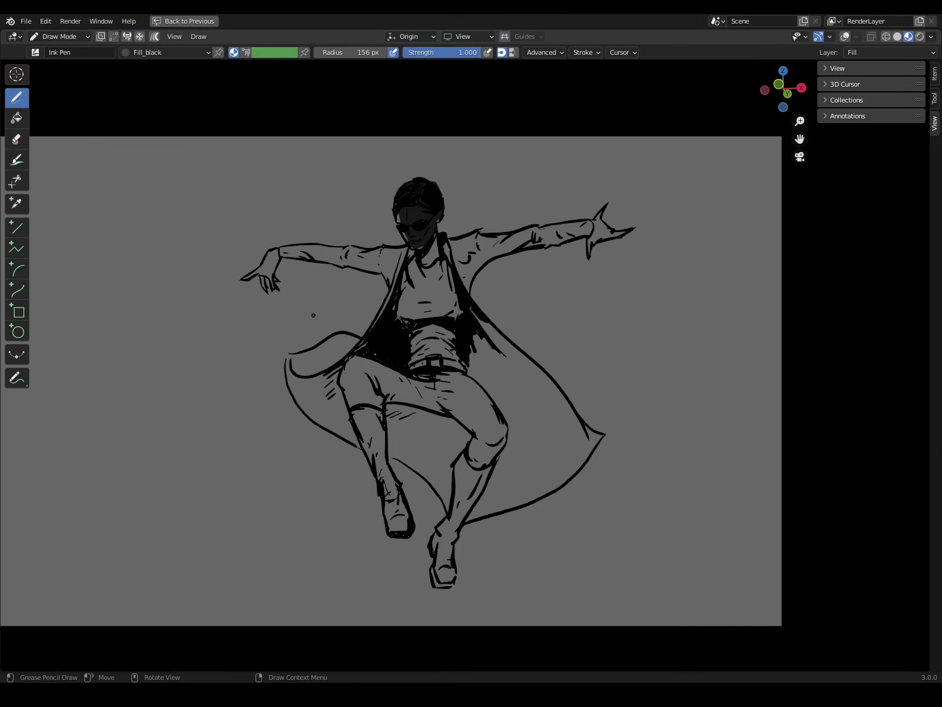
Paint dark grey fill over the face, sleeve and hand, lower legs, coat and both boots.
{"action": "scroll", "coordinate": [532, 257], "scroll_direction": "up", "scroll_amount": 2}
{"action": "scroll", "coordinate": [532, 257], "scroll_direction": "down", "scroll_amount": 2}
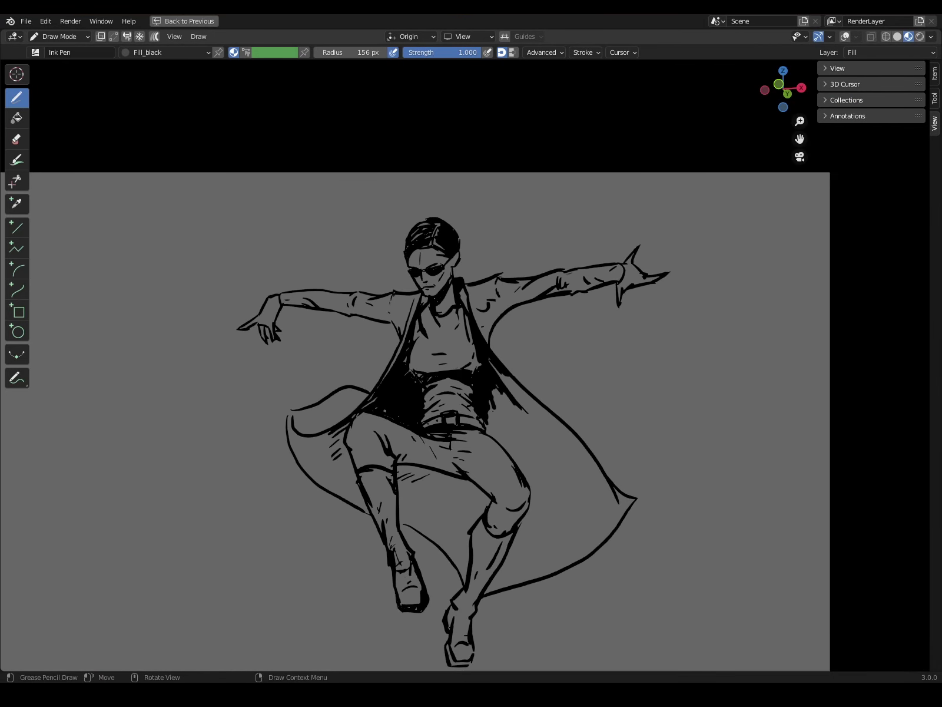
{"action": "mouse_move", "coordinate": [451, 289]}
{"action": "left_mouse_down"}
{"action": "mouse_move", "coordinate": [438, 254]}
{"action": "mouse_move", "coordinate": [415, 271]}
{"action": "mouse_move", "coordinate": [418, 253]}
{"action": "left_mouse_up"}
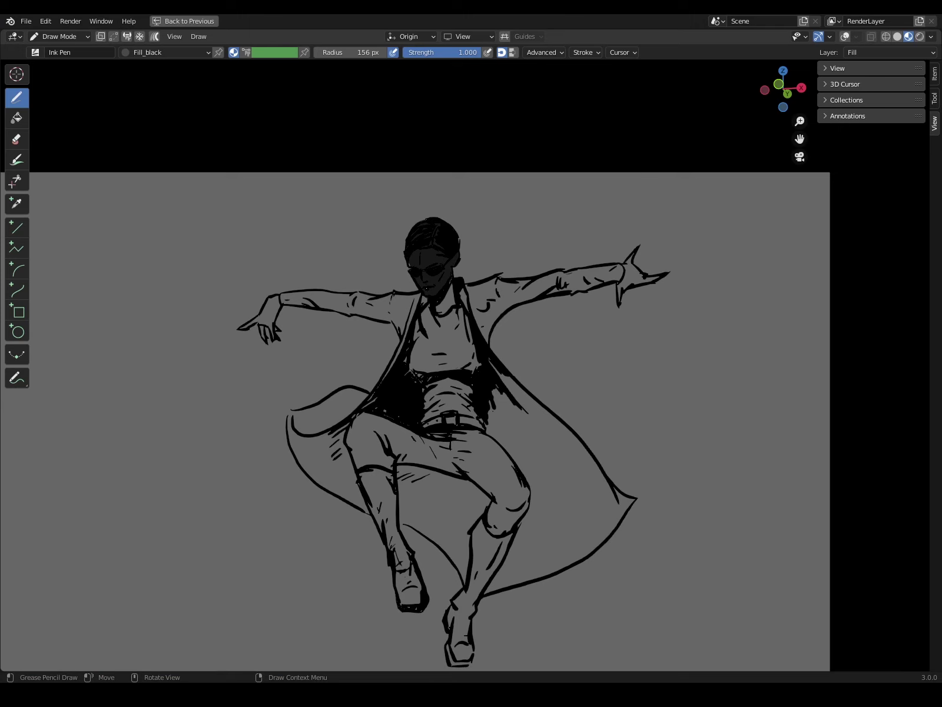
{"action": "mouse_move", "coordinate": [388, 293]}
{"action": "left_mouse_down"}
{"action": "mouse_move", "coordinate": [276, 303]}
{"action": "mouse_move", "coordinate": [412, 307]}
{"action": "mouse_move", "coordinate": [401, 353]}
{"action": "mouse_move", "coordinate": [339, 386]}
{"action": "mouse_move", "coordinate": [296, 451]}
{"action": "mouse_move", "coordinate": [365, 507]}
{"action": "mouse_move", "coordinate": [424, 330]}
{"action": "mouse_move", "coordinate": [448, 318]}
{"action": "mouse_move", "coordinate": [471, 386]}
{"action": "left_mouse_up"}
{"action": "mouse_move", "coordinate": [412, 465]}
{"action": "left_mouse_down"}
{"action": "mouse_move", "coordinate": [448, 553]}
{"action": "mouse_move", "coordinate": [559, 588]}
{"action": "mouse_move", "coordinate": [638, 501]}
{"action": "mouse_move", "coordinate": [490, 358]}
{"action": "mouse_move", "coordinate": [620, 304]}
{"action": "mouse_move", "coordinate": [484, 398]}
{"action": "left_mouse_up"}
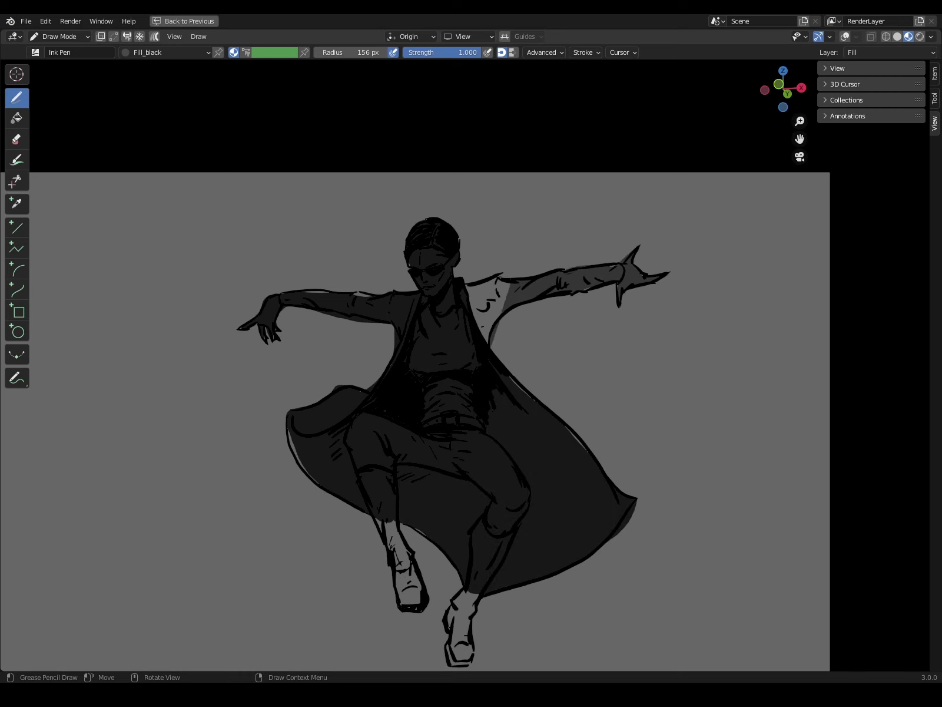
{"action": "mouse_move", "coordinate": [377, 518]}
{"action": "left_mouse_down"}
{"action": "mouse_move", "coordinate": [388, 580]}
{"action": "mouse_move", "coordinate": [419, 603]}
{"action": "mouse_move", "coordinate": [415, 615]}
{"action": "left_mouse_up"}
{"action": "scroll", "coordinate": [555, 398], "scroll_direction": "down", "scroll_amount": 1}
{"action": "middle_click_drag", "start_coordinate": [554, 397], "coordinate": [570, 305], "text": "shift"}
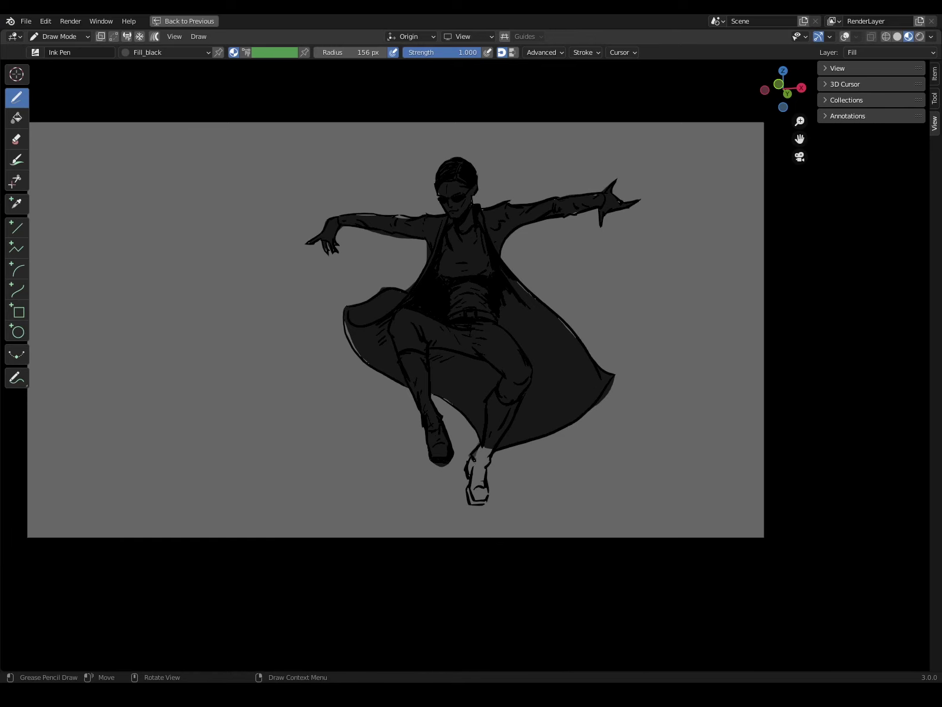
{"action": "mouse_move", "coordinate": [473, 459]}
{"action": "left_mouse_down"}
{"action": "mouse_move", "coordinate": [479, 500]}
{"action": "mouse_move", "coordinate": [487, 469]}
{"action": "left_mouse_up"}
{"action": "scroll", "coordinate": [560, 379], "scroll_direction": "down", "scroll_amount": 3}
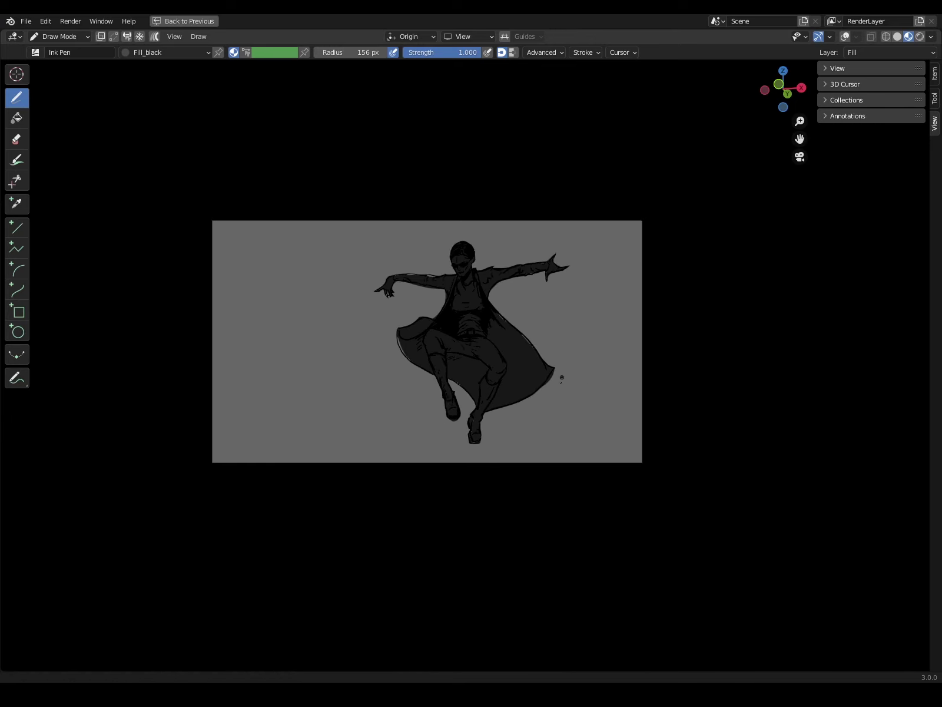
{"action": "key", "text": "ctrl+space"}
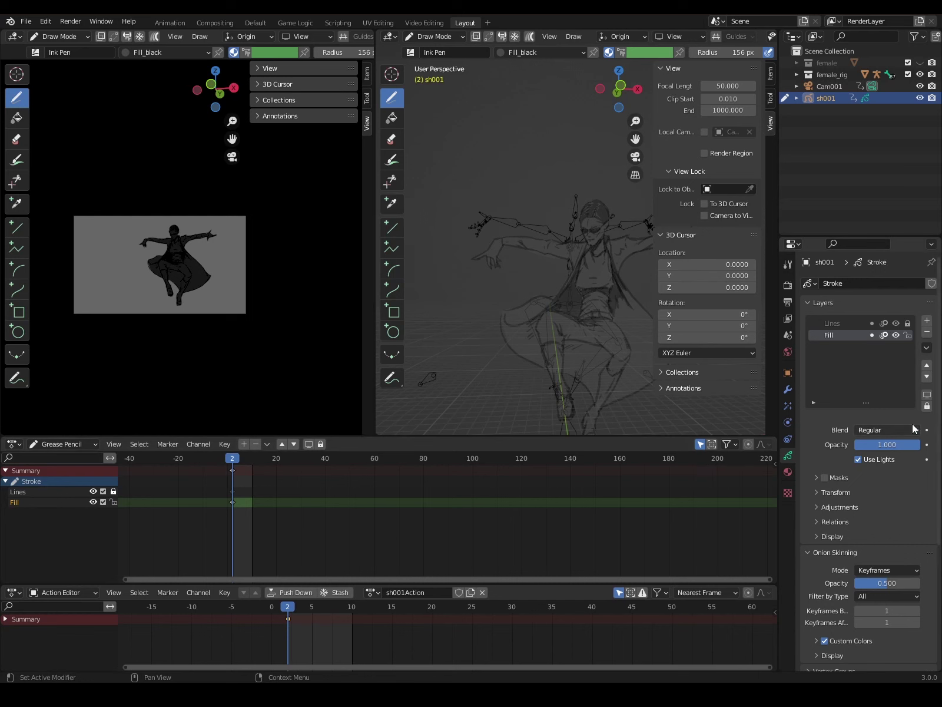
Lighten the Fill_black fill colour to a lighter grey and refit the camera frame.
{"action": "left_click", "coordinate": [788, 472]}
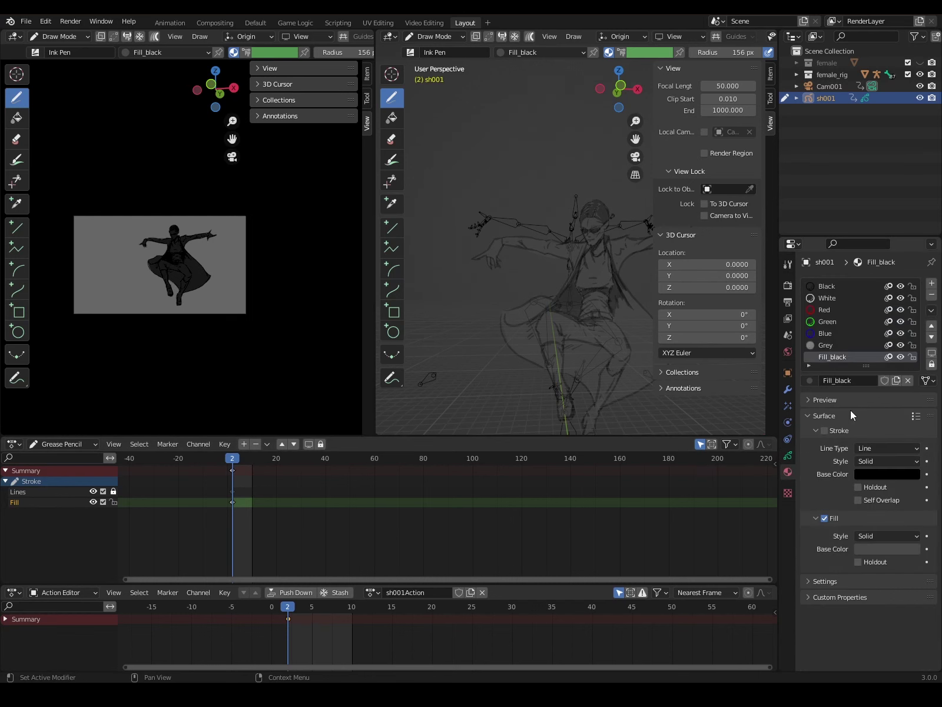
{"action": "left_click", "coordinate": [887, 548]}
{"action": "left_click_drag", "start_coordinate": [915, 442], "coordinate": [914, 424]}
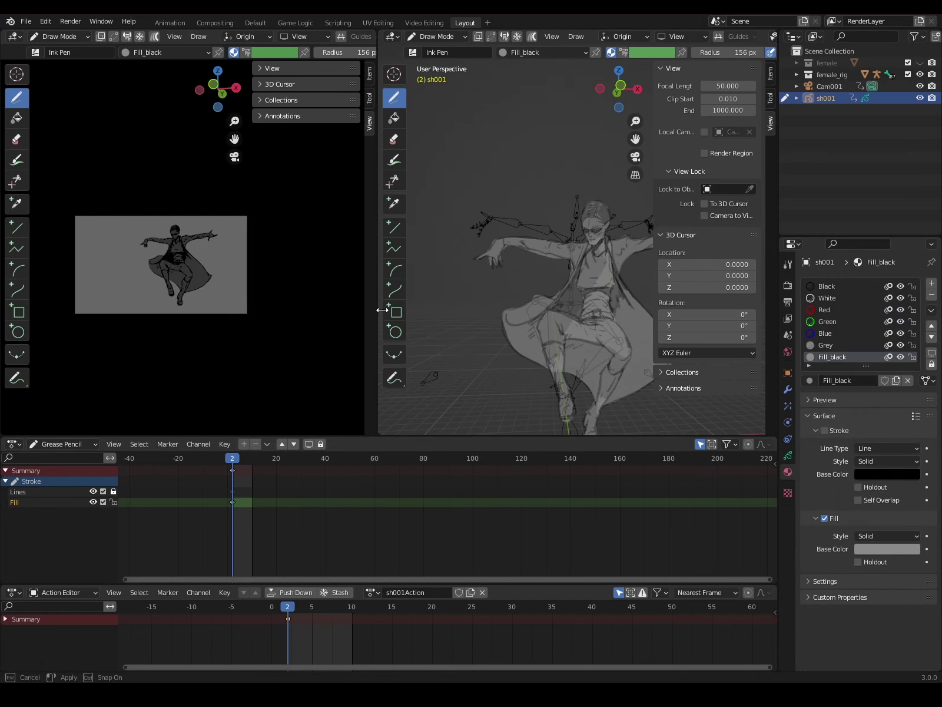
{"action": "left_click_drag", "start_coordinate": [376, 311], "coordinate": [565, 311]}
{"action": "key", "text": "Home"}
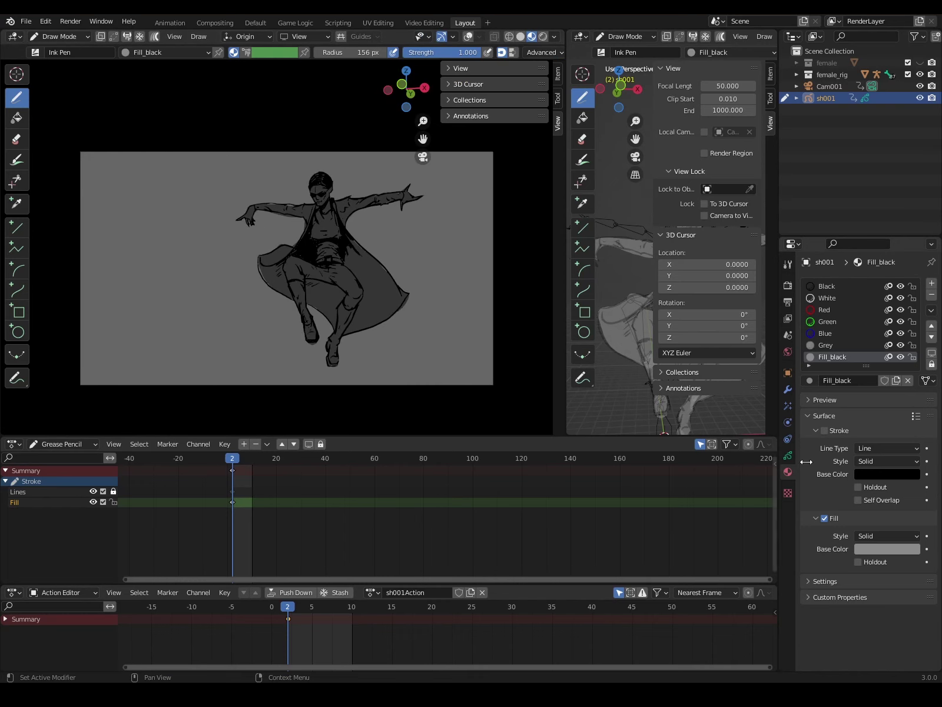
{"action": "left_click", "coordinate": [887, 548]}
{"action": "left_click_drag", "start_coordinate": [912, 427], "coordinate": [911, 421]}
{"action": "left_click", "coordinate": [886, 548]}
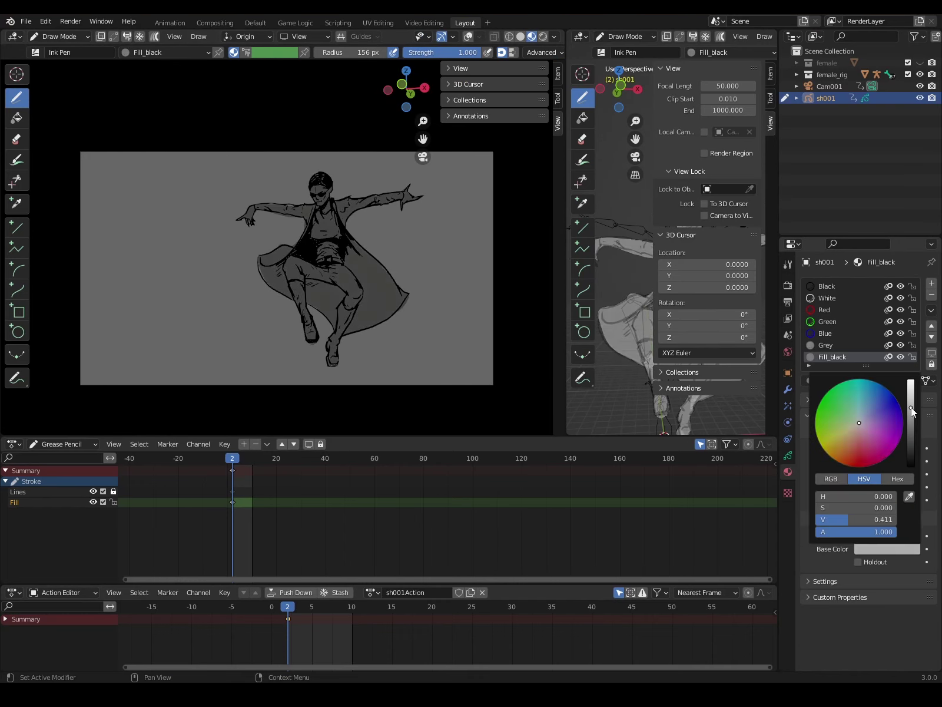
{"action": "key", "text": "ctrl+space"}
{"action": "key", "text": "ctrl+space"}
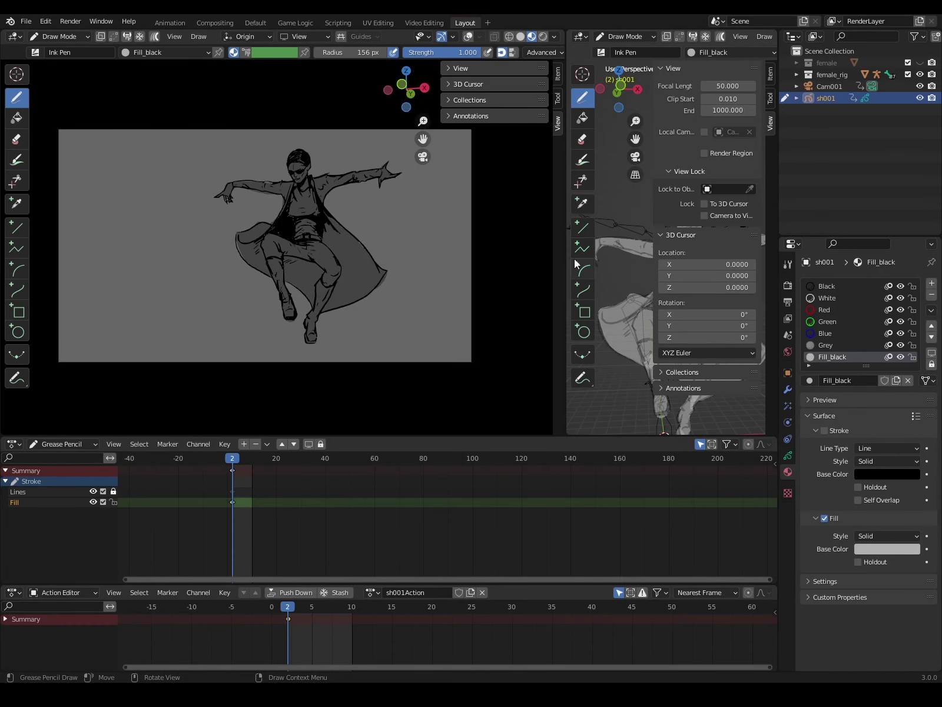
Set the world background colour to a mid grey, V about 0.29.
{"action": "left_click", "coordinate": [787, 351]}
{"action": "left_click", "coordinate": [887, 341]}
{"action": "left_click", "coordinate": [912, 215]}
{"action": "left_click_drag", "start_coordinate": [917, 216], "coordinate": [917, 221]}
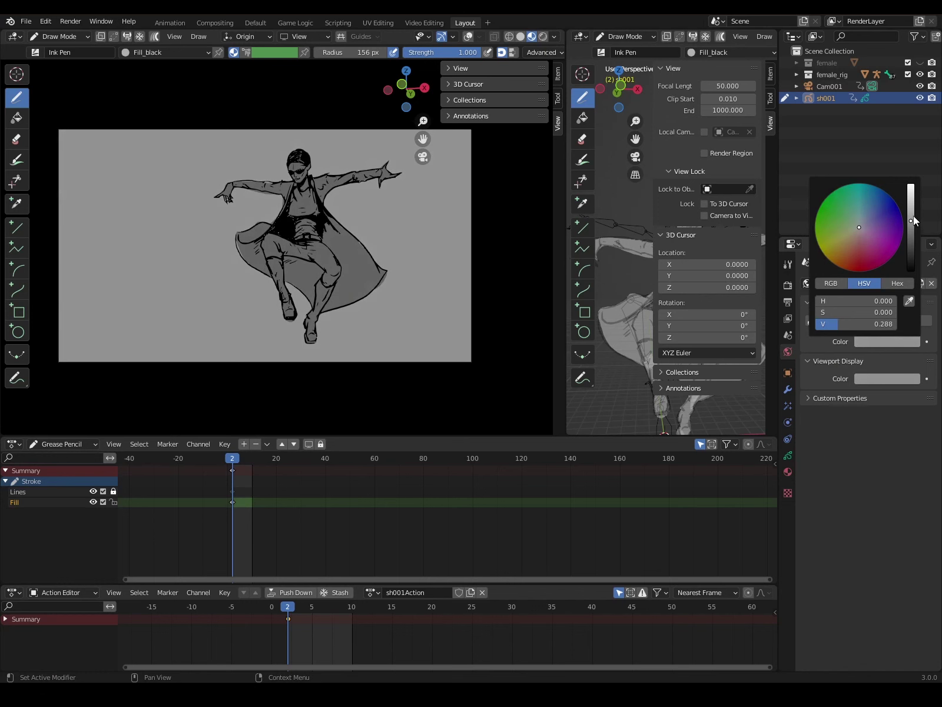
Add a layer named ch_002_lines and move it below Fill.
{"action": "left_click", "coordinate": [788, 455]}
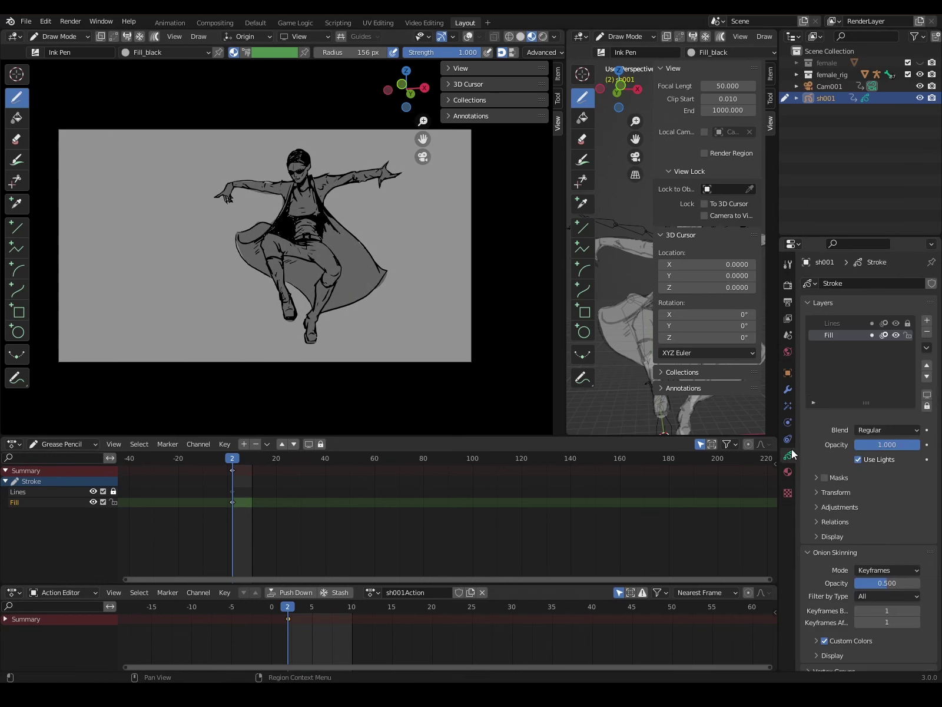
{"action": "left_click", "coordinate": [927, 320]}
{"action": "double_click", "coordinate": [836, 335]}
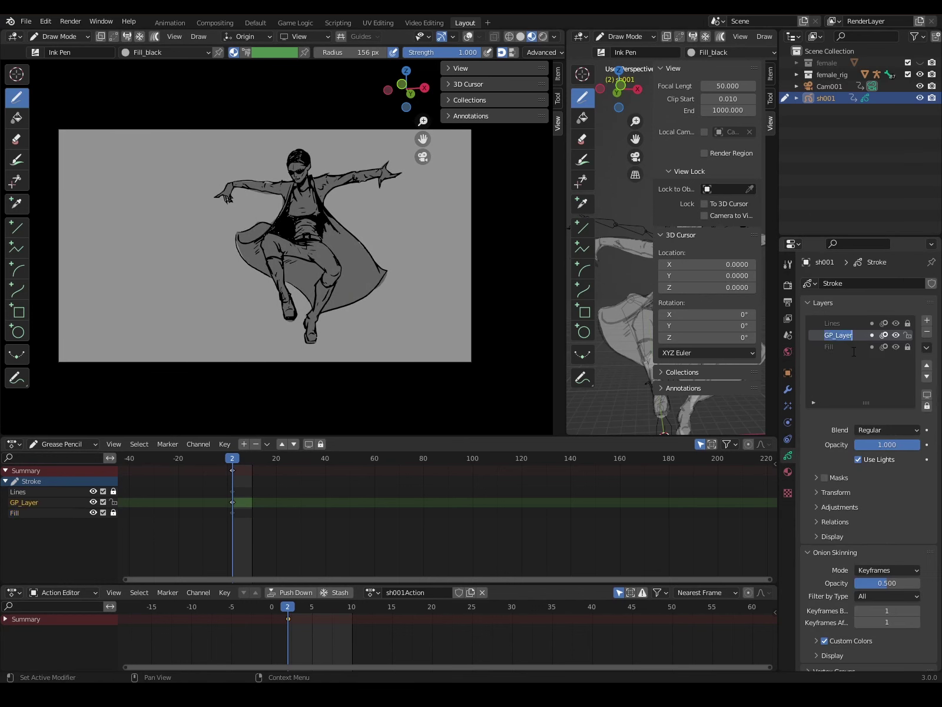
{"action": "type", "text": "ch_002"}
{"action": "type", "text": "_lin"}
{"action": "type", "text": "es"}
{"action": "key", "text": "Return"}
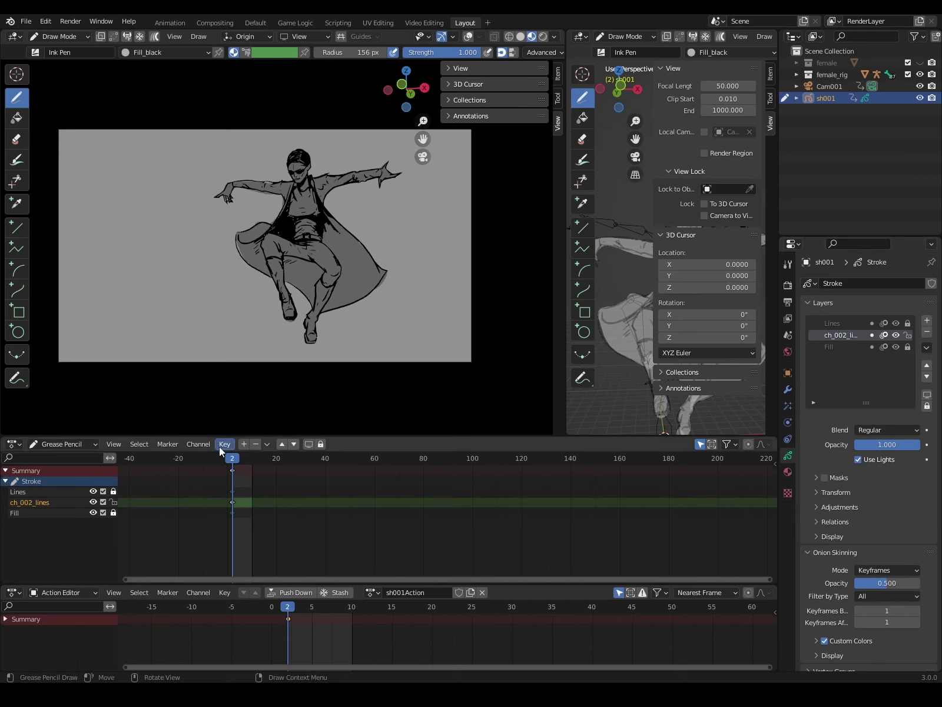
{"action": "left_click", "coordinate": [926, 375]}
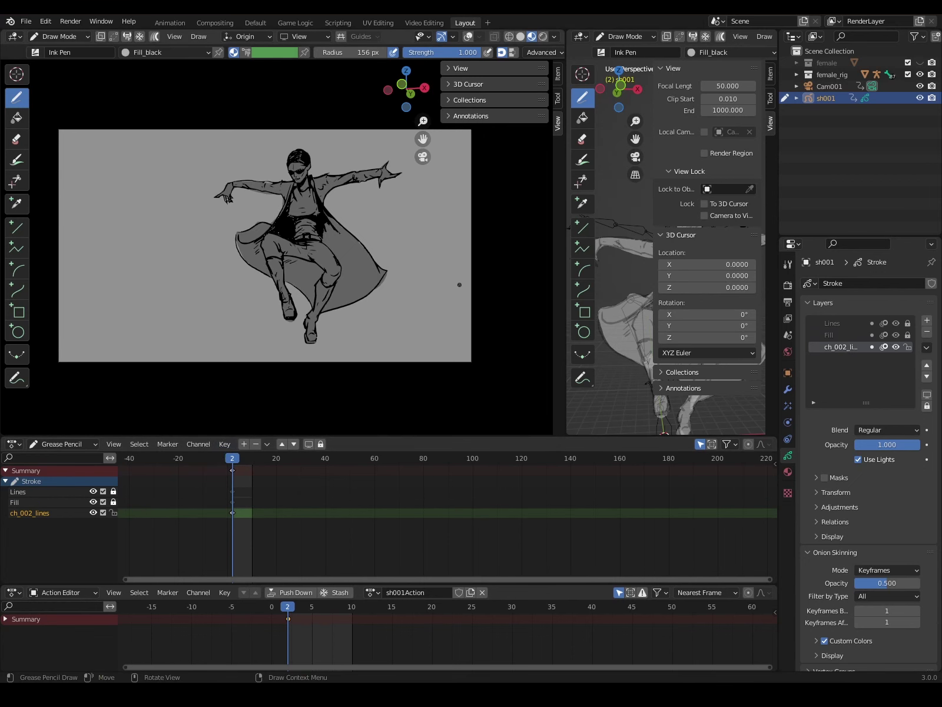
Widen and orbit the 3D perspective view to show the whole figure, then delete ch_002_lines.
{"action": "key", "text": "ctrl+space"}
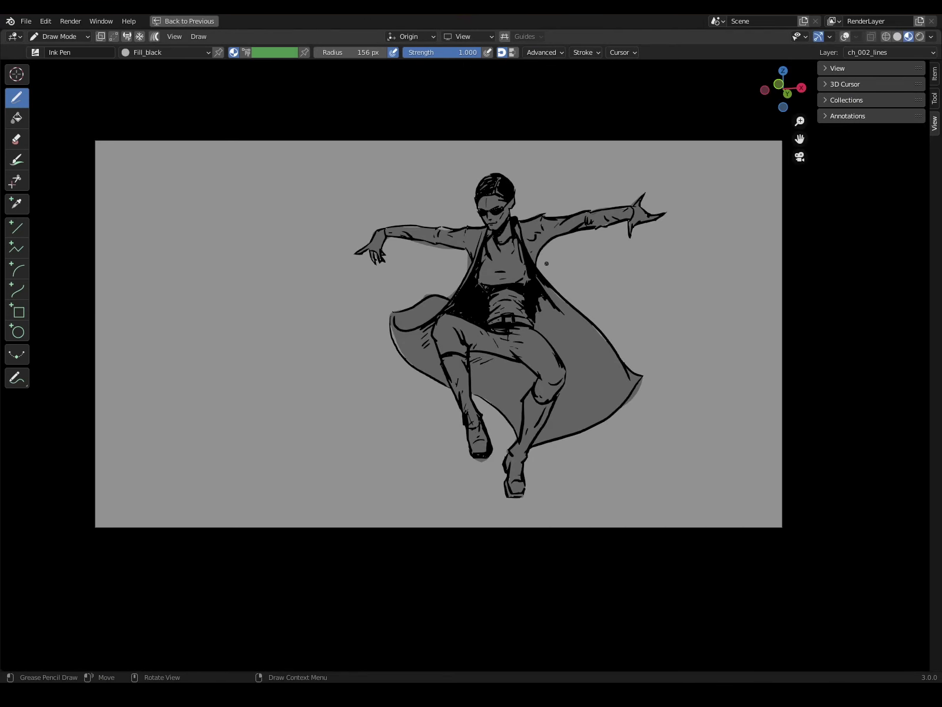
{"action": "key", "text": "ctrl+space"}
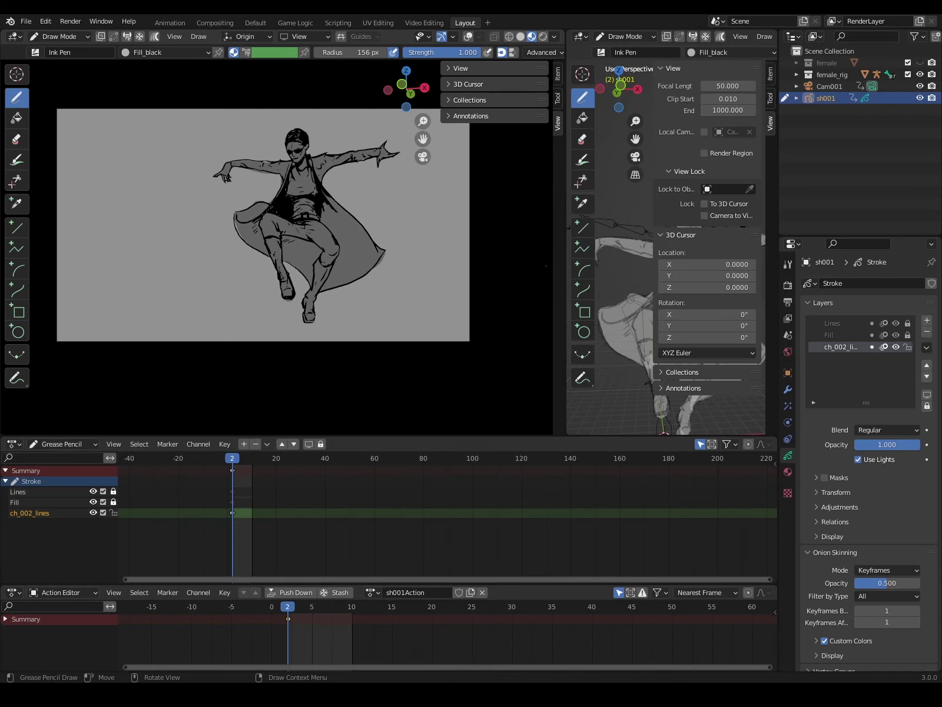
{"action": "left_click_drag", "start_coordinate": [564, 269], "coordinate": [393, 329]}
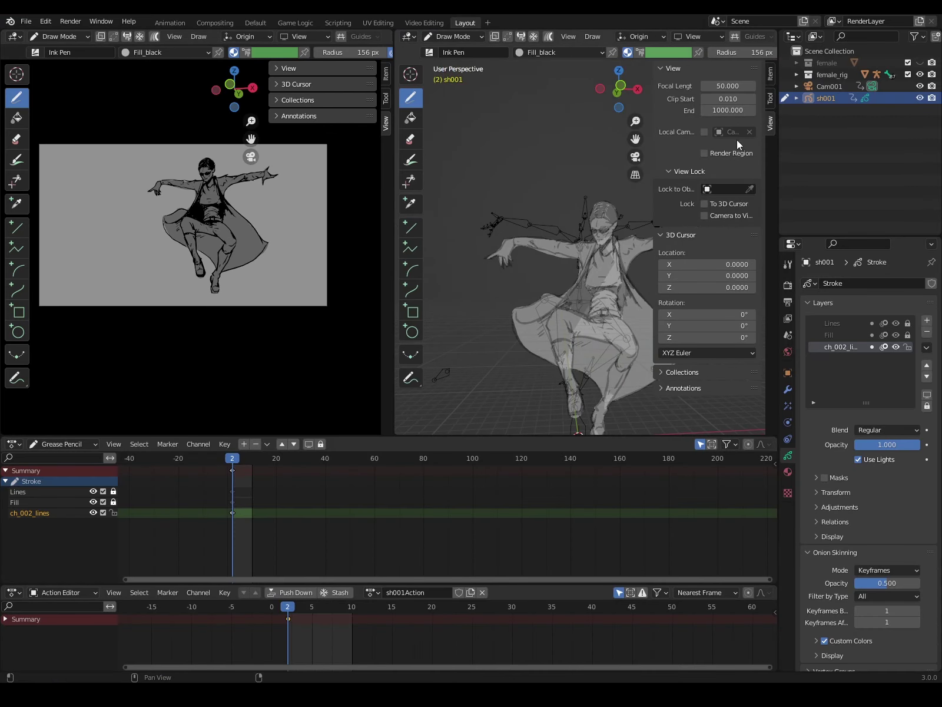
{"action": "scroll", "coordinate": [559, 265], "scroll_direction": "down", "scroll_amount": 4}
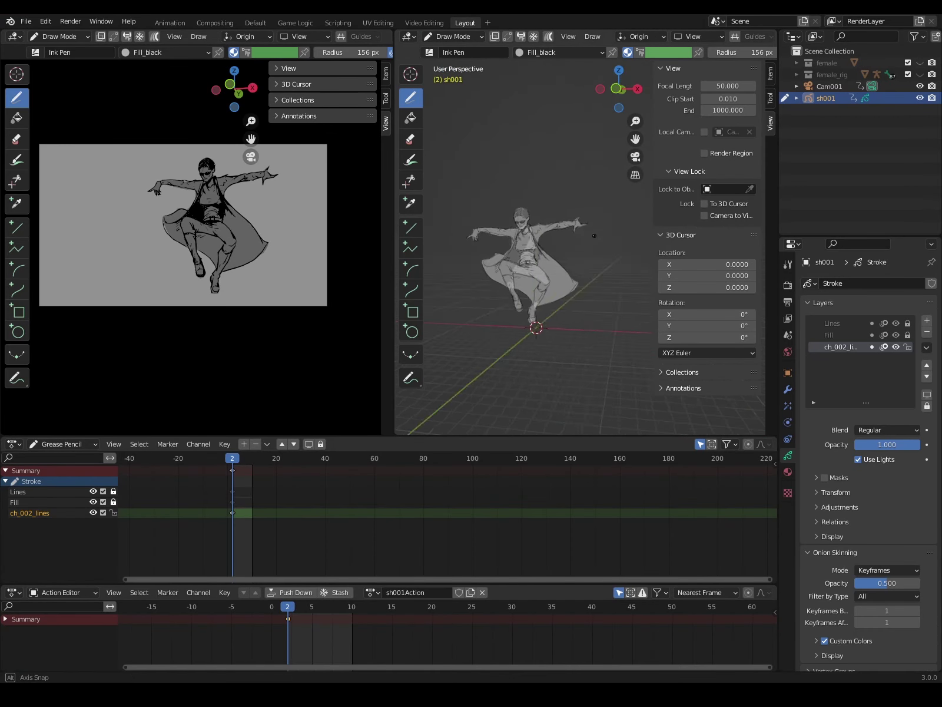
{"action": "mouse_move", "coordinate": [560, 265]}
{"action": "middle_mouse_down"}
{"action": "mouse_move", "coordinate": [538, 249]}
{"action": "mouse_move", "coordinate": [623, 237]}
{"action": "middle_mouse_up"}
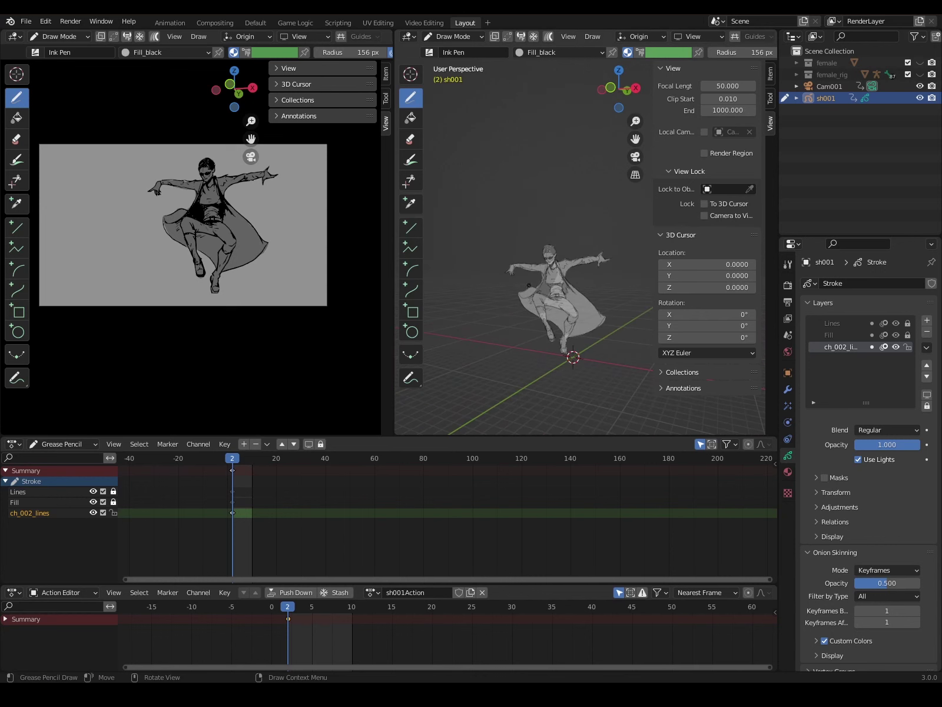
{"action": "left_click", "coordinate": [927, 331]}
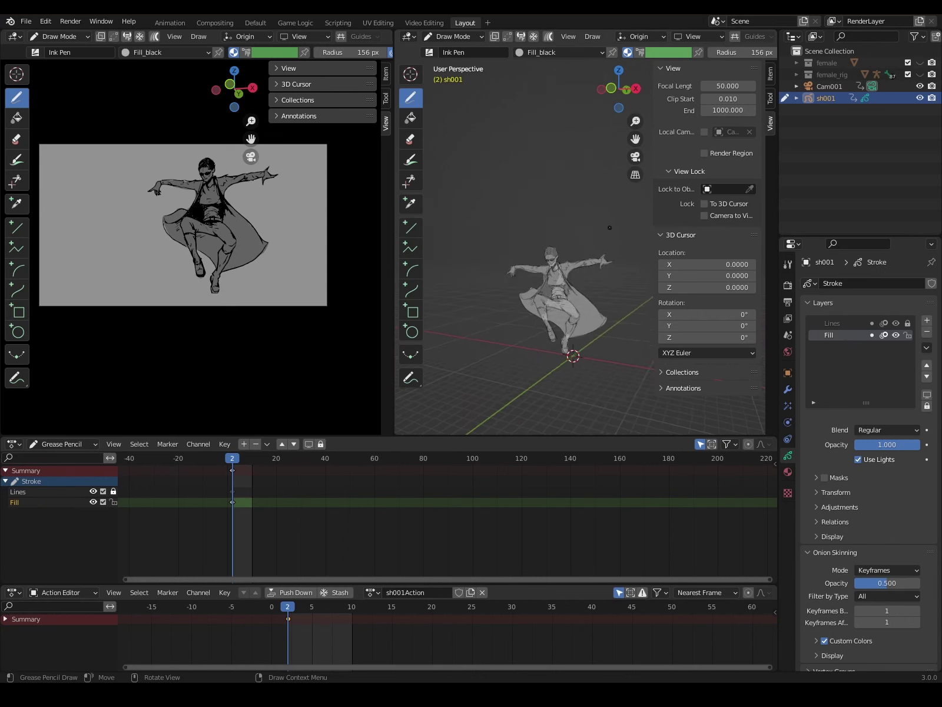
In Object Mode, add a Grease Pencil Stroke object and rename it sh001_ch002.
{"action": "key", "text": "ctrl+Tab"}
{"action": "left_click", "coordinate": [514, 224]}
{"action": "key", "text": "shift+a"}
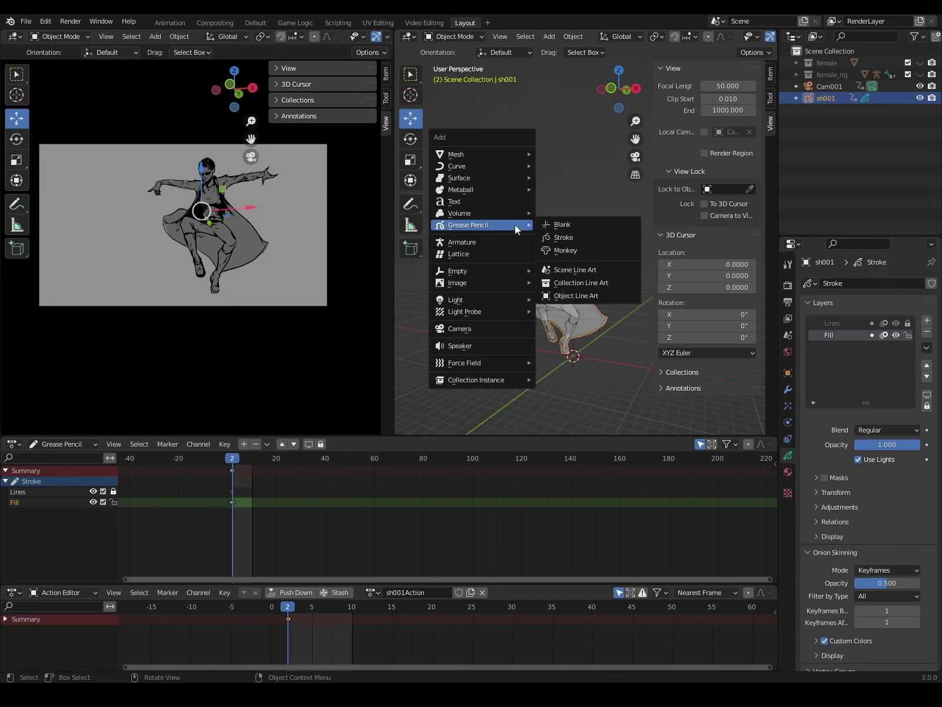
{"action": "left_click", "coordinate": [563, 237]}
{"action": "double_click", "coordinate": [862, 109]}
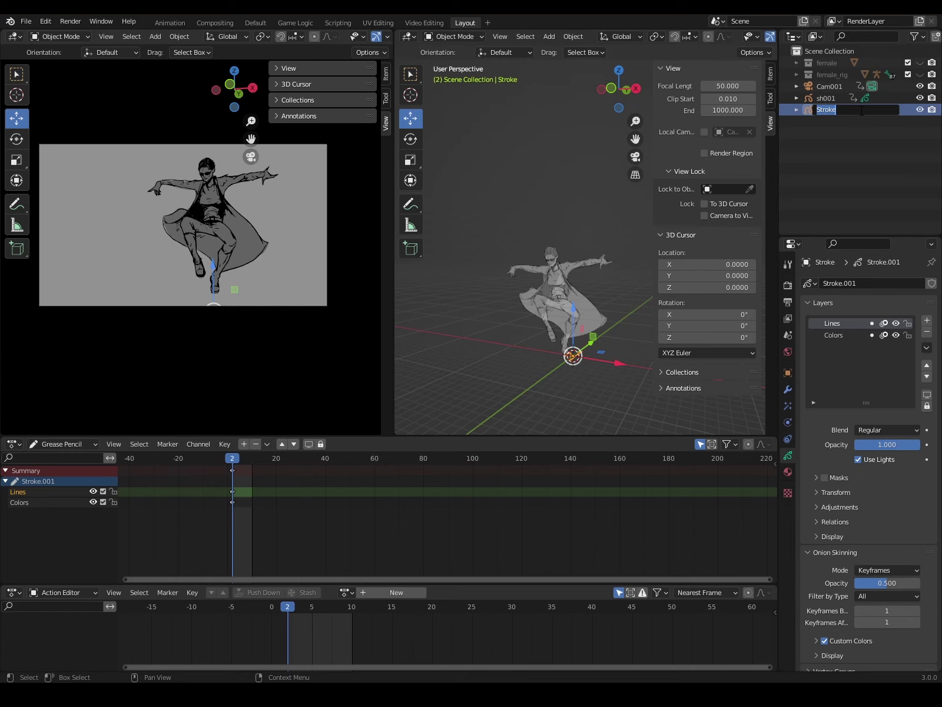
{"action": "type", "text": "sh001_ch0"}
{"action": "type", "text": "02"}
{"action": "key", "text": "Return"}
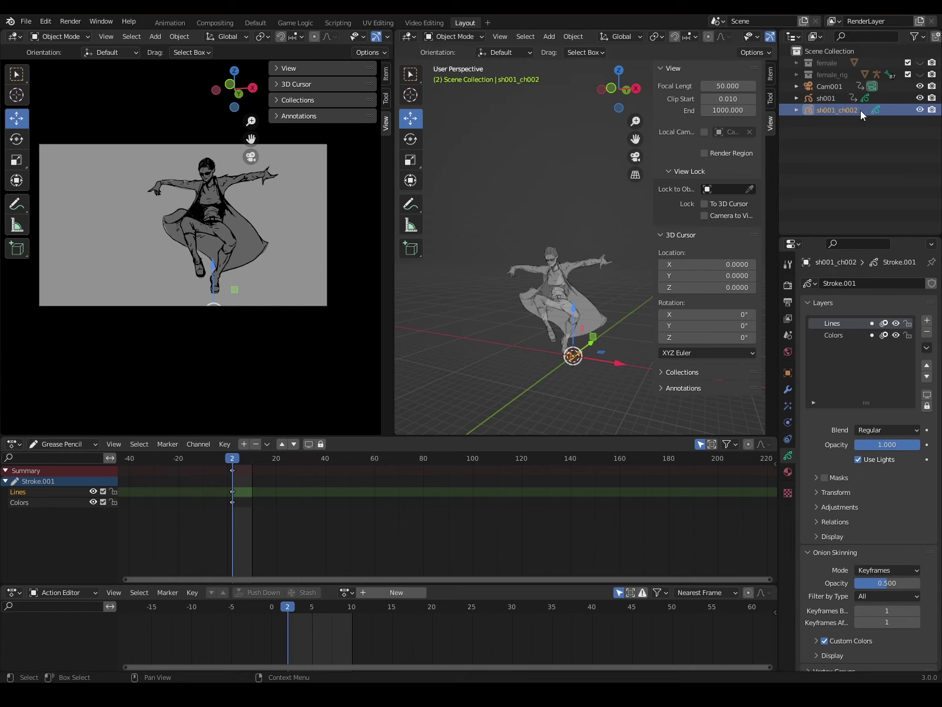
Move sh001_ch002 in front of the camera and enter Draw Mode in a full-window camera view.
{"action": "mouse_move", "coordinate": [594, 250]}
{"action": "left_mouse_down"}
{"action": "mouse_move", "coordinate": [528, 324]}
{"action": "mouse_move", "coordinate": [551, 277]}
{"action": "left_mouse_up"}
{"action": "mouse_move", "coordinate": [550, 277]}
{"action": "middle_mouse_down"}
{"action": "mouse_move", "coordinate": [650, 235]}
{"action": "mouse_move", "coordinate": [495, 294]}
{"action": "middle_mouse_up"}
{"action": "left_click_drag", "start_coordinate": [492, 289], "coordinate": [491, 276]}
{"action": "middle_click_drag", "start_coordinate": [490, 275], "coordinate": [533, 286]}
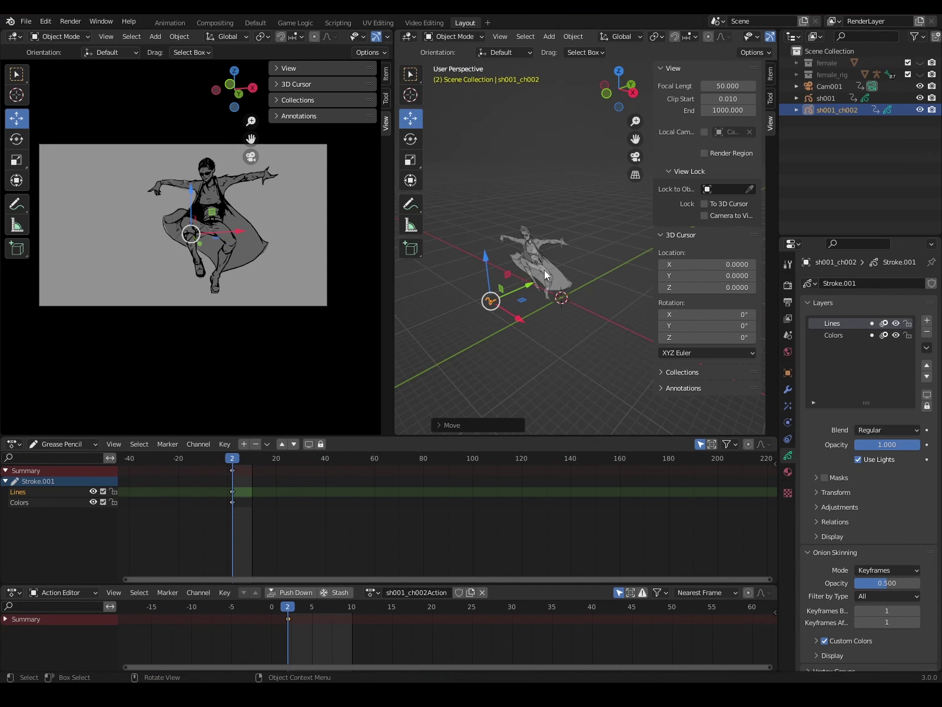
{"action": "key", "text": "ctrl+space"}
{"action": "key", "text": "ctrl+Tab"}
{"action": "left_click", "coordinate": [504, 364]}
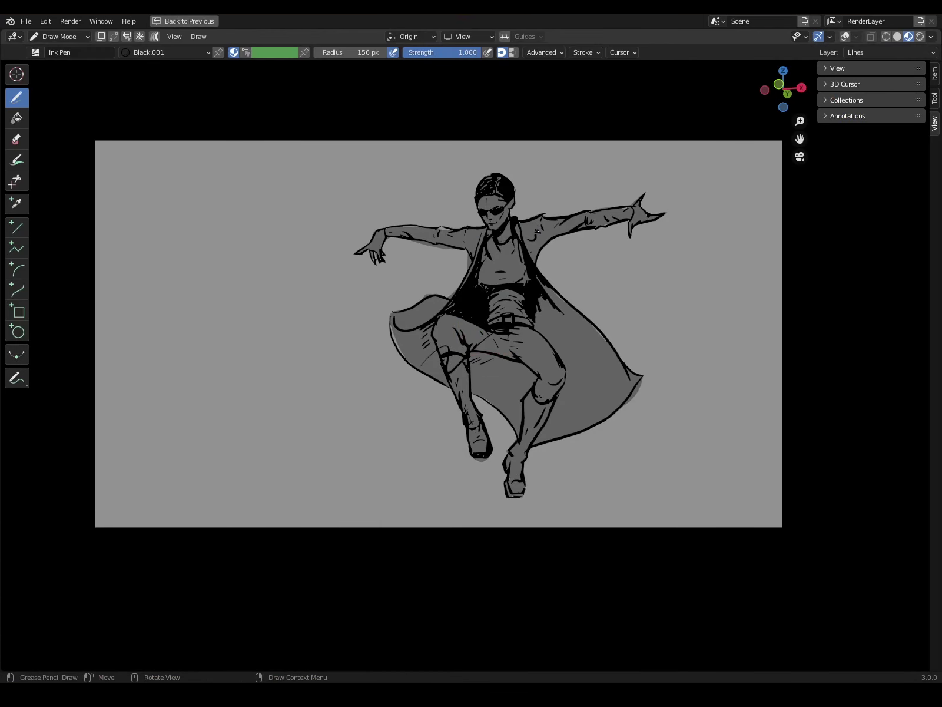
Turn on overlays, undo the test stroke, and reposition sh001_ch002 in Object Mode.
{"action": "left_click", "coordinate": [844, 36]}
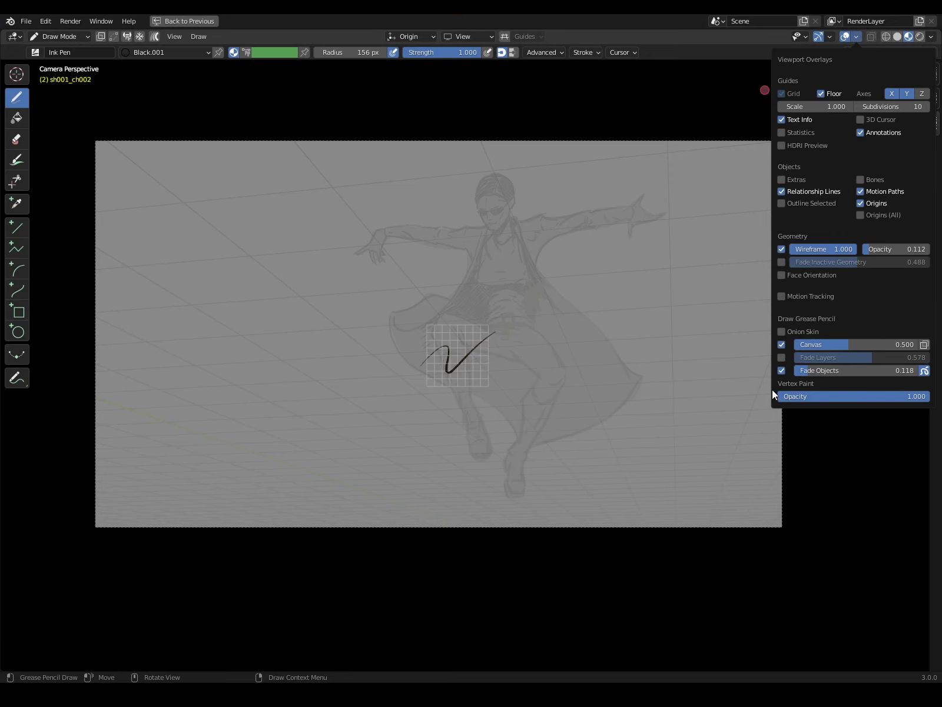
{"action": "key", "text": "ctrl+z"}
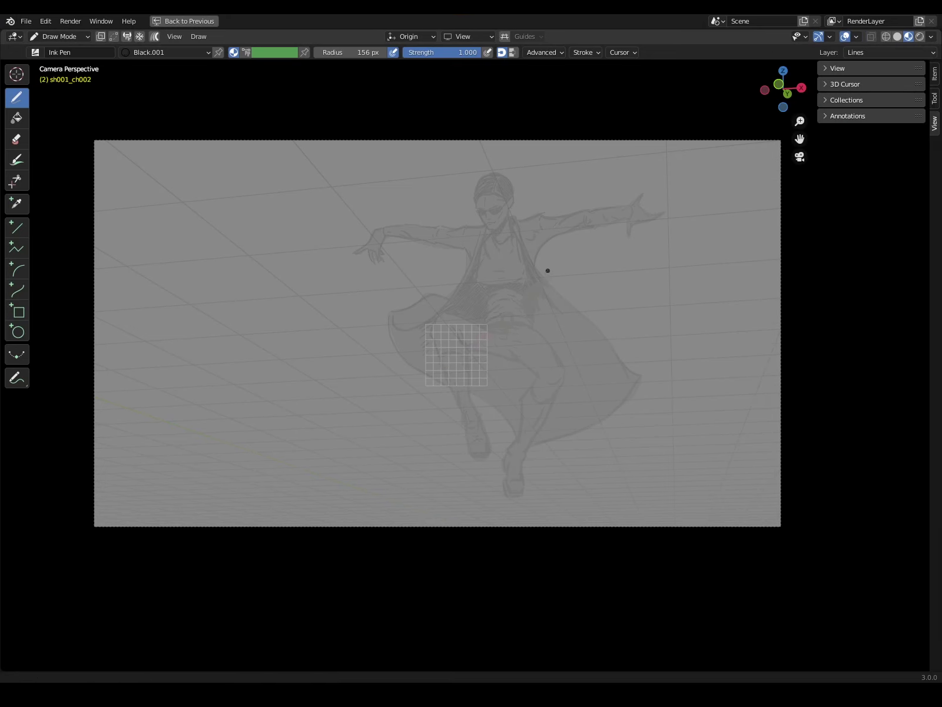
{"action": "middle_click_drag", "start_coordinate": [547, 269], "coordinate": [566, 264], "text": "shift"}
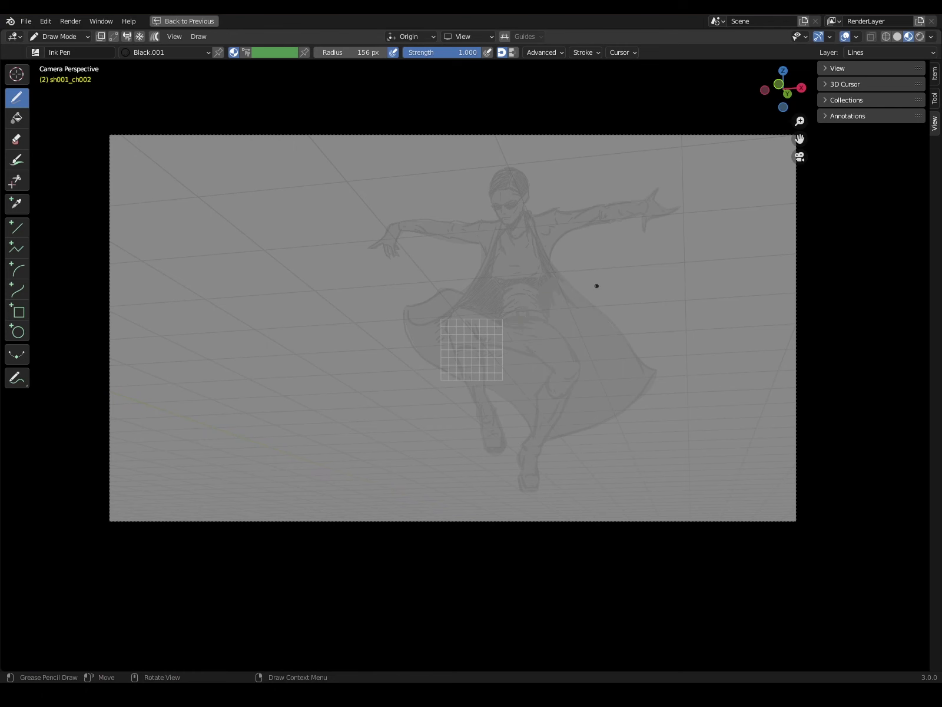
{"action": "key", "text": "ctrl+space"}
{"action": "key", "text": "ctrl+Tab"}
{"action": "left_click", "coordinate": [505, 328]}
{"action": "key", "text": "g"}
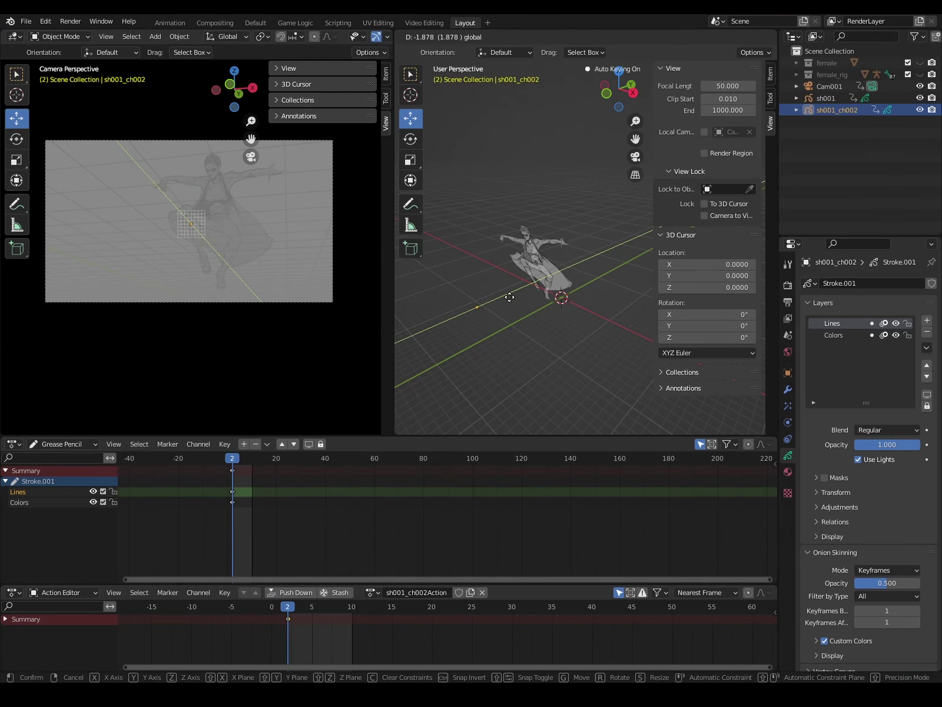
{"action": "left_click", "coordinate": [497, 312]}
{"action": "middle_click_drag", "start_coordinate": [497, 315], "coordinate": [584, 290]}
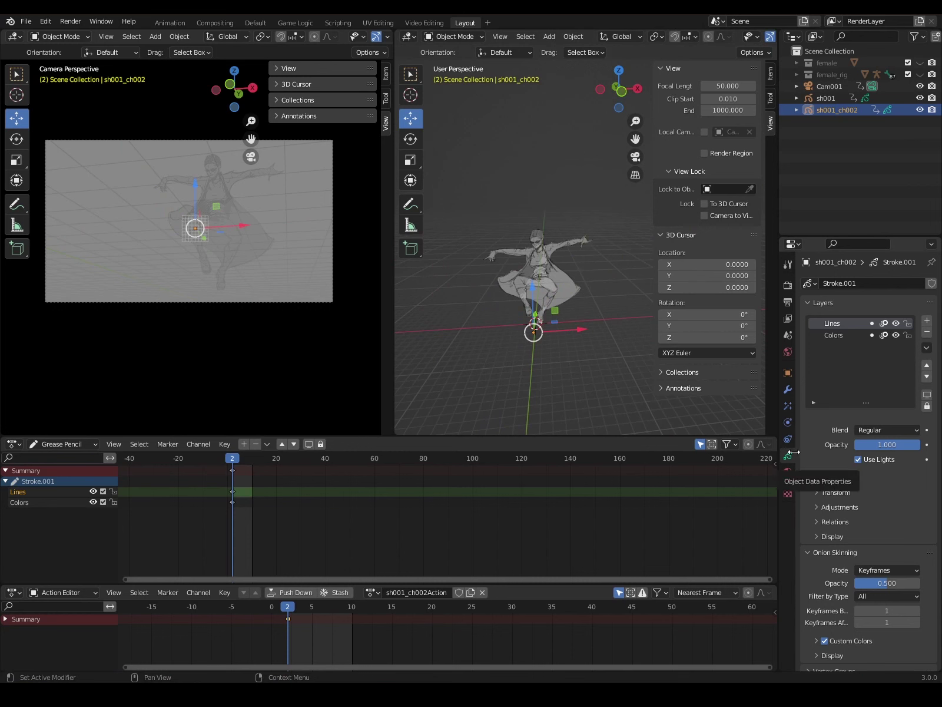
Set the Viewport Display canvas grid scale to X 10 and Y 10.
{"action": "scroll", "coordinate": [866, 500], "scroll_direction": "down", "scroll_amount": 6}
{"action": "left_click_drag", "start_coordinate": [896, 592], "coordinate": [918, 592]}
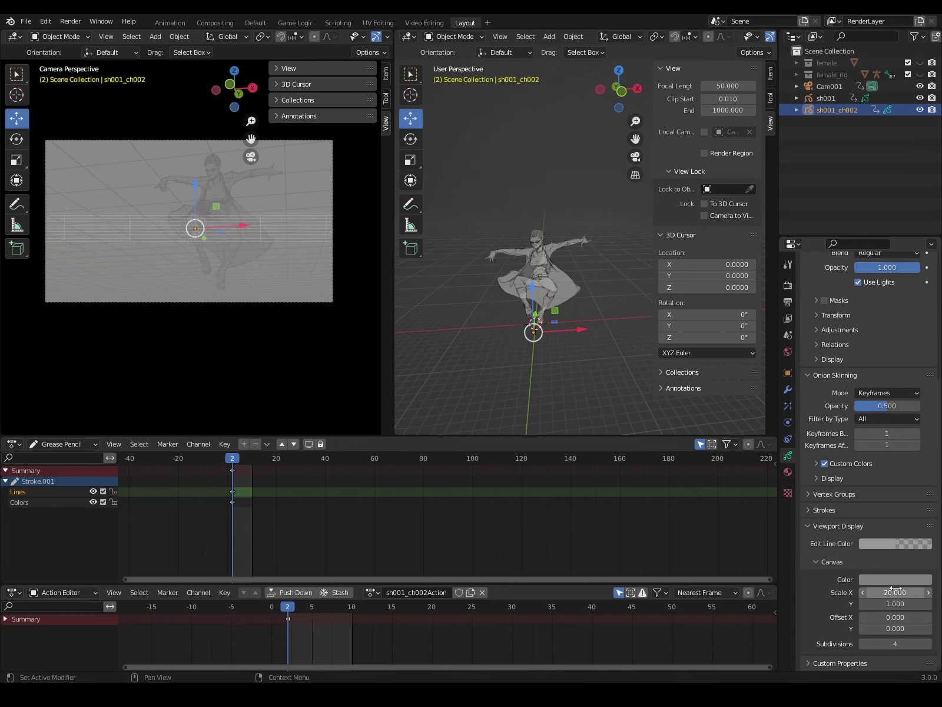
{"action": "left_click", "coordinate": [896, 604]}
{"action": "type", "text": "20"}
{"action": "key", "text": "Return"}
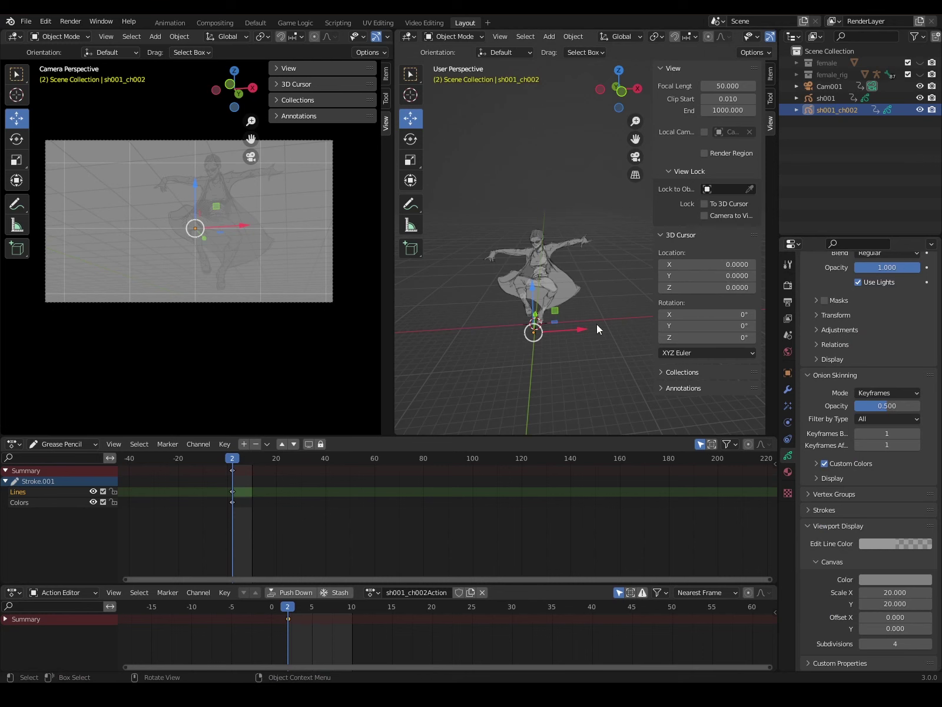
{"action": "left_click", "coordinate": [895, 592]}
{"action": "type", "text": "10"}
{"action": "key", "text": "Return"}
{"action": "left_click", "coordinate": [895, 603]}
{"action": "type", "text": "10"}
{"action": "key", "text": "Return"}
Shift sh001_ch002 along X and return to Draw Mode in a full-window camera view.
{"action": "middle_click_drag", "start_coordinate": [588, 288], "coordinate": [535, 333]}
{"action": "left_click_drag", "start_coordinate": [535, 332], "coordinate": [319, 316]}
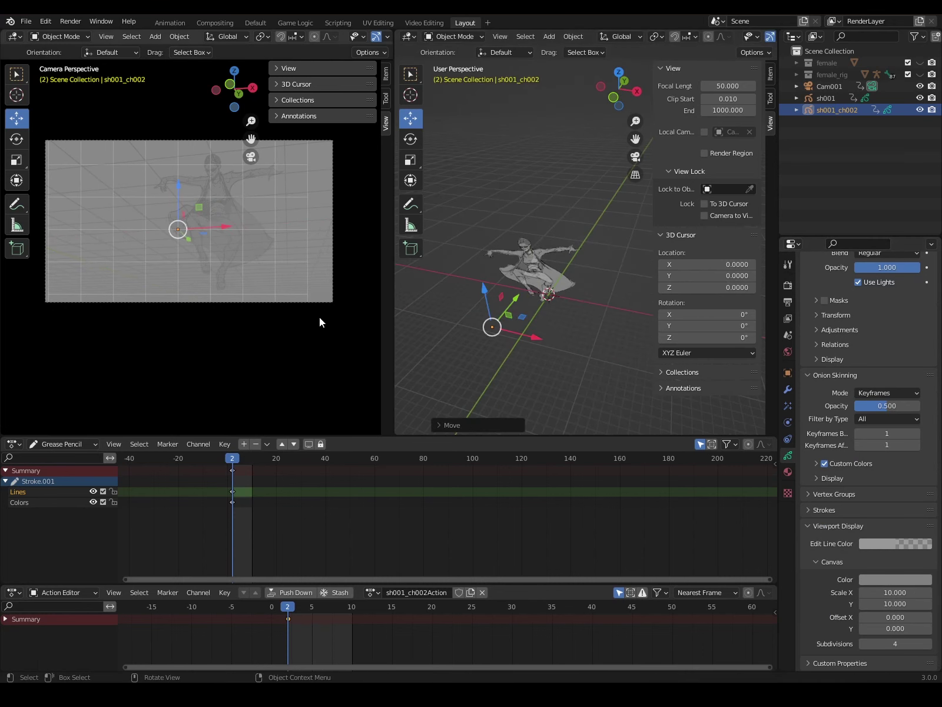
{"action": "key", "text": "ctrl+space"}
{"action": "key", "text": "ctrl+Tab"}
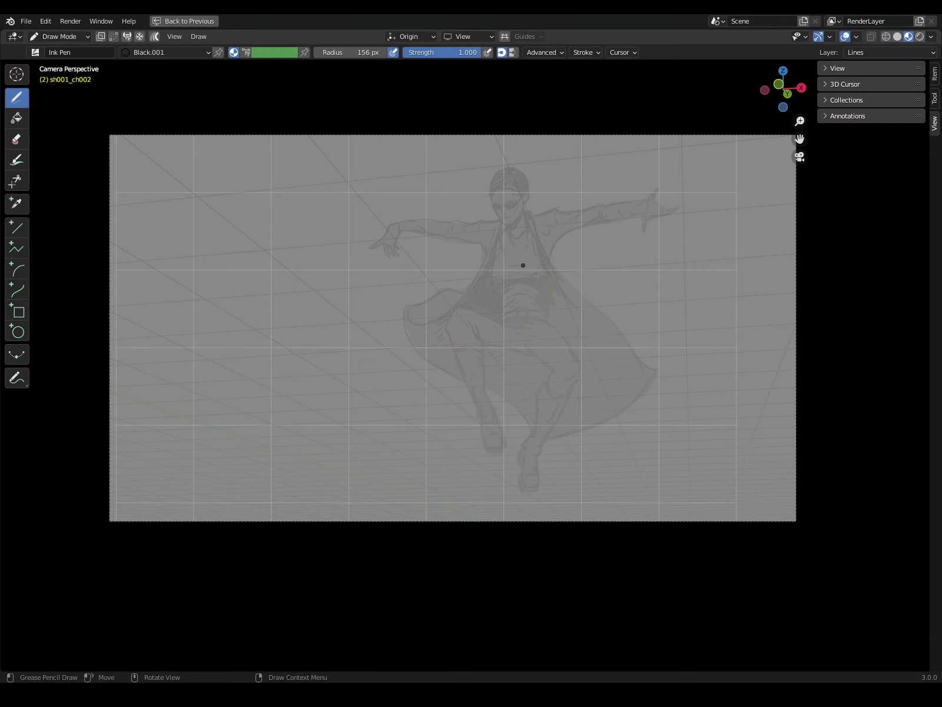
Rough in arcs and vertical strokes over the sketch, undoing the crossing strokes and a stray scribble.
{"action": "key", "text": "ctrl+z"}
{"action": "left_click_drag", "start_coordinate": [360, 323], "coordinate": [268, 443]}
{"action": "left_click_drag", "start_coordinate": [388, 344], "coordinate": [420, 398]}
{"action": "left_click_drag", "start_coordinate": [419, 364], "coordinate": [412, 418]}
{"action": "left_click_drag", "start_coordinate": [308, 339], "coordinate": [294, 425]}
{"action": "left_click_drag", "start_coordinate": [231, 387], "coordinate": [228, 469]}
{"action": "mouse_move", "coordinate": [226, 387]}
{"action": "left_mouse_down"}
{"action": "mouse_move", "coordinate": [215, 470]}
{"action": "mouse_move", "coordinate": [191, 516]}
{"action": "left_mouse_up"}
{"action": "left_click_drag", "start_coordinate": [402, 393], "coordinate": [402, 518]}
{"action": "left_click_drag", "start_coordinate": [258, 365], "coordinate": [341, 363]}
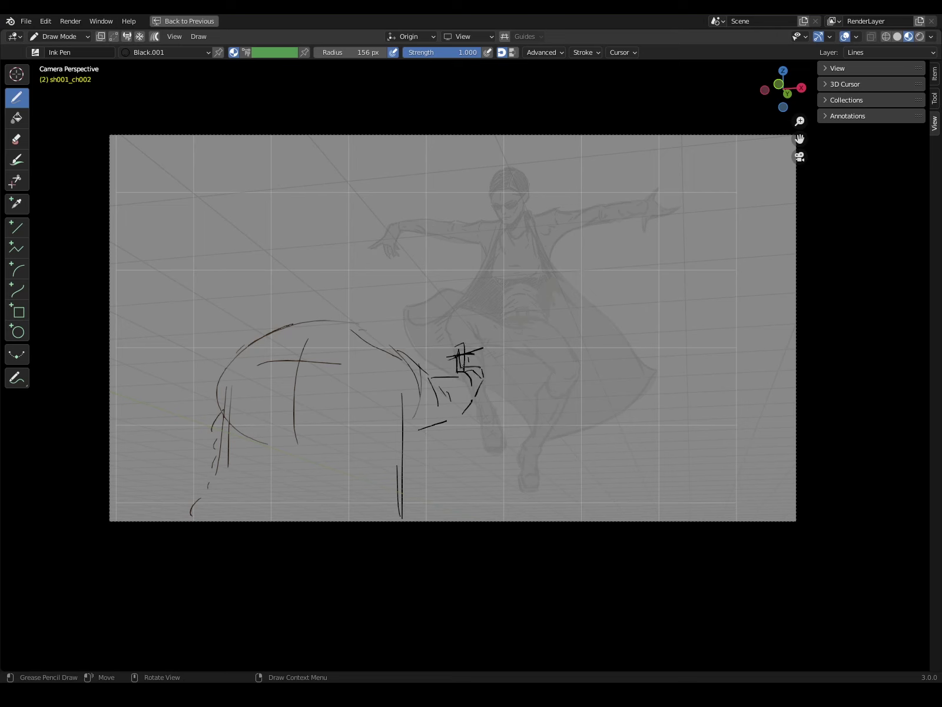
{"action": "key", "text": "ctrl+z"}
{"action": "left_click_drag", "start_coordinate": [487, 356], "coordinate": [455, 347]}
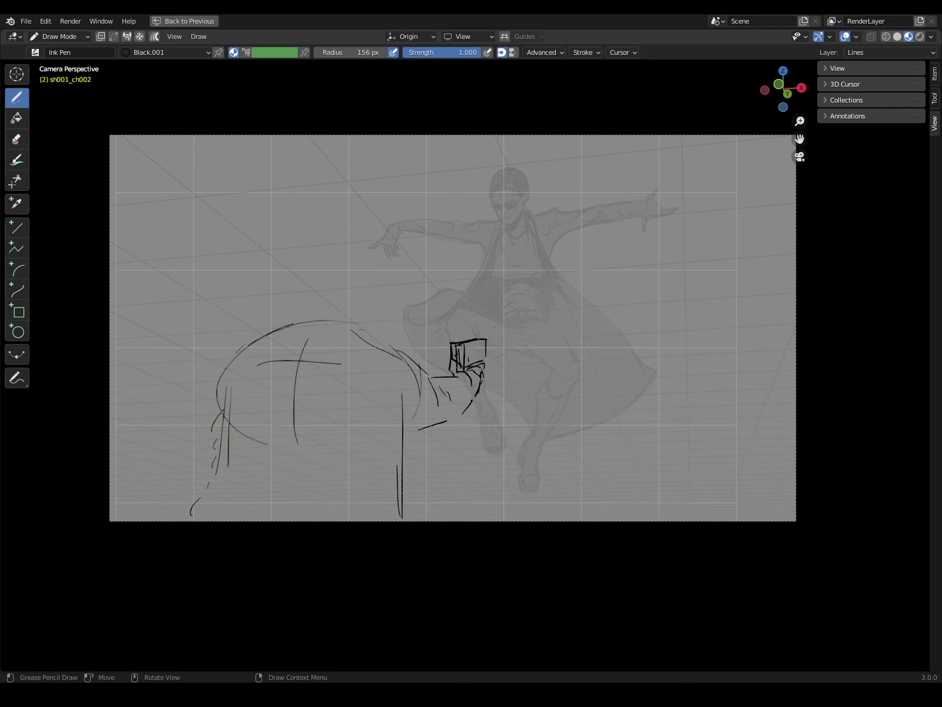
{"action": "key", "text": "ctrl+z"}
Lasso-select the box strokes in Edit Mode, move them, and return to Draw Mode.
{"action": "key", "text": "ctrl+Tab"}
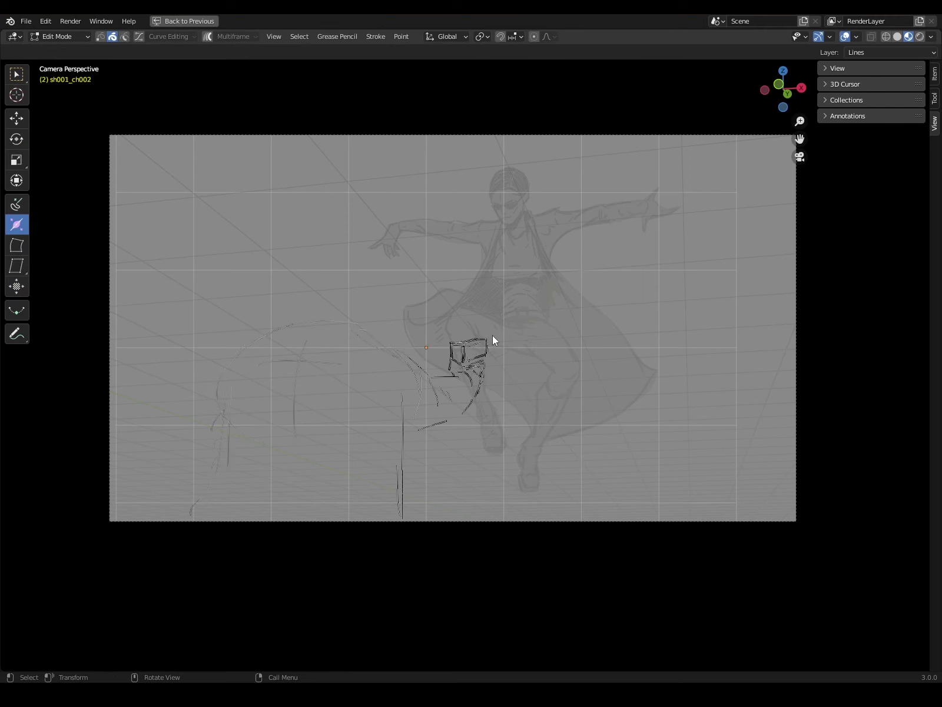
{"action": "left_click", "coordinate": [16, 74]}
{"action": "key", "text": "shift+space"}
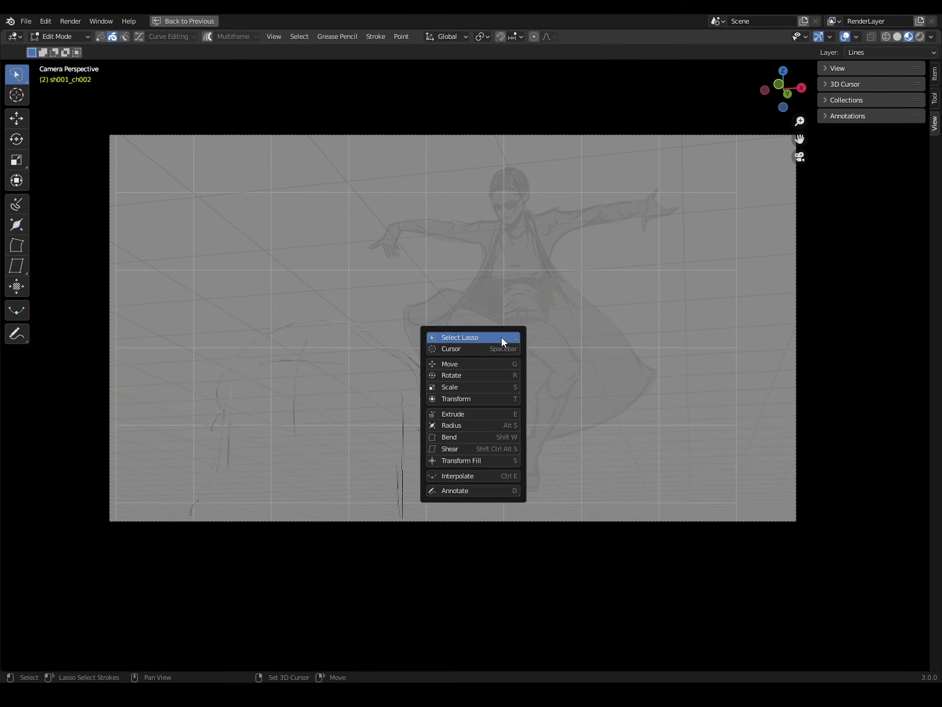
{"action": "left_click", "coordinate": [501, 337]}
{"action": "key", "text": "g"}
{"action": "key", "text": "ctrl+Tab"}
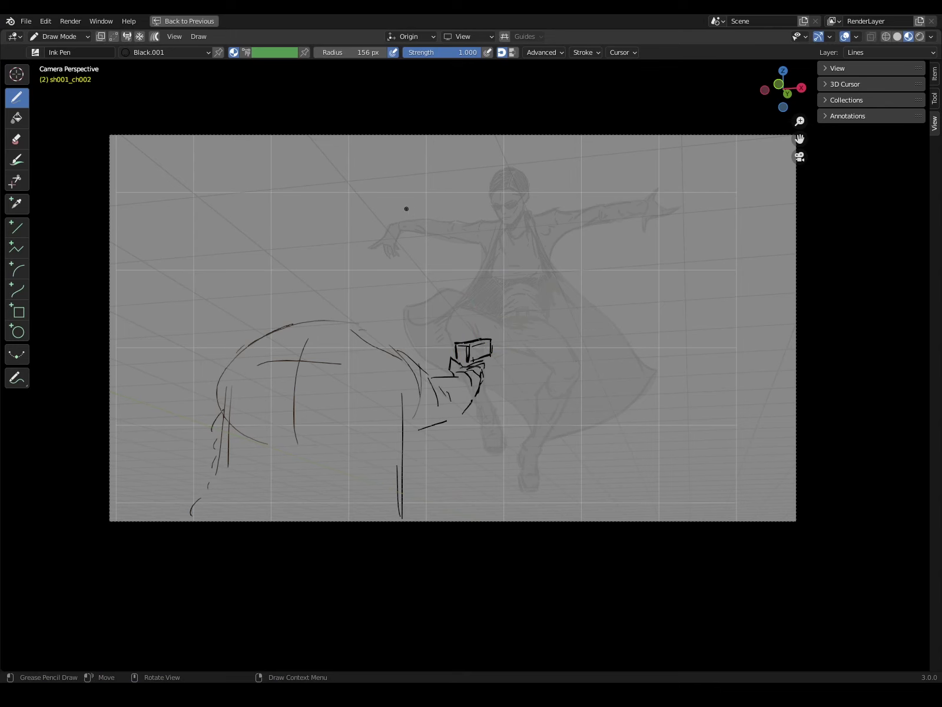
Ink a tall vertical line with a top crossbar enclosed by an ellipse.
{"action": "left_click_drag", "start_coordinate": [292, 324], "coordinate": [293, 339]}
{"action": "left_click_drag", "start_coordinate": [283, 338], "coordinate": [352, 334]}
{"action": "left_click_drag", "start_coordinate": [313, 265], "coordinate": [314, 335]}
{"action": "left_click_drag", "start_coordinate": [299, 269], "coordinate": [341, 260]}
{"action": "left_click_drag", "start_coordinate": [315, 265], "coordinate": [359, 261]}
{"action": "mouse_move", "coordinate": [289, 269]}
{"action": "left_mouse_down"}
{"action": "mouse_move", "coordinate": [367, 244]}
{"action": "mouse_move", "coordinate": [377, 270]}
{"action": "left_mouse_up"}
{"action": "mouse_move", "coordinate": [289, 268]}
{"action": "left_mouse_down"}
{"action": "mouse_move", "coordinate": [368, 242]}
{"action": "mouse_move", "coordinate": [271, 281]}
{"action": "left_mouse_up"}
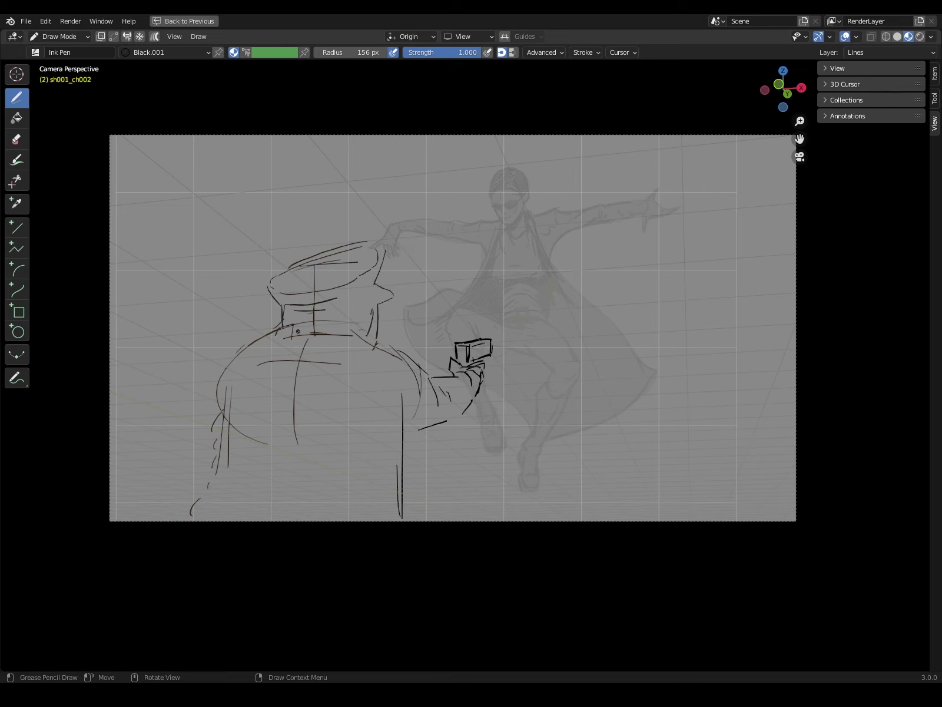
Ink the left shoulder line down the arm toward the hand, undoing a misplaced finger.
{"action": "left_click_drag", "start_coordinate": [270, 336], "coordinate": [229, 391]}
{"action": "left_click_drag", "start_coordinate": [240, 347], "coordinate": [195, 384]}
{"action": "left_click_drag", "start_coordinate": [186, 401], "coordinate": [182, 422]}
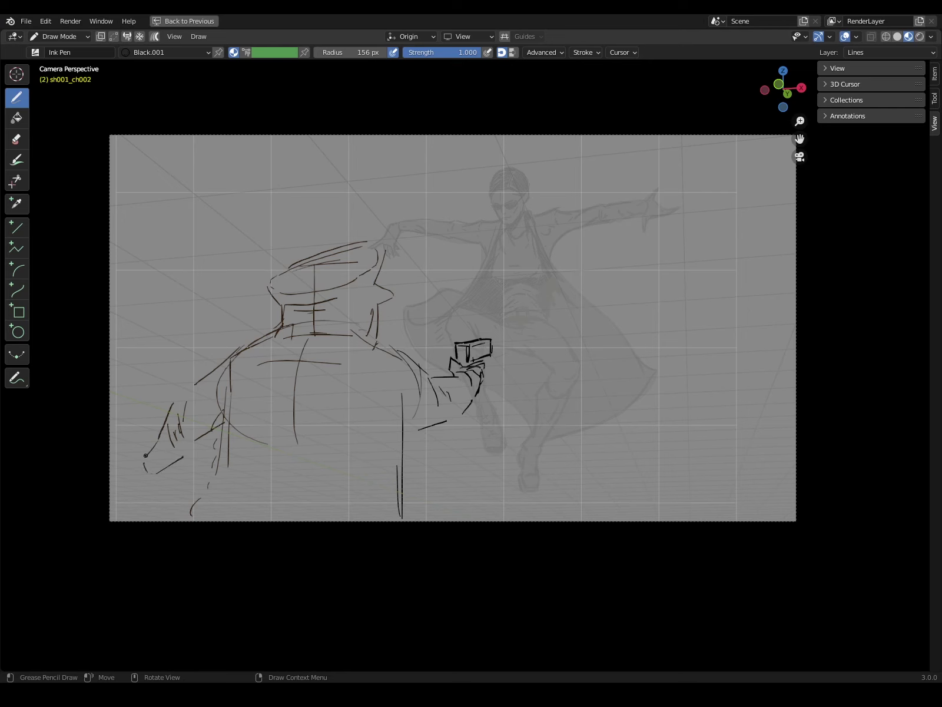
{"action": "left_click_drag", "start_coordinate": [125, 447], "coordinate": [139, 469]}
{"action": "key", "text": "ctrl+z"}
{"action": "scroll", "coordinate": [473, 288], "scroll_direction": "down", "scroll_amount": 2}
{"action": "scroll", "coordinate": [644, 179], "scroll_direction": "up", "scroll_amount": 1}
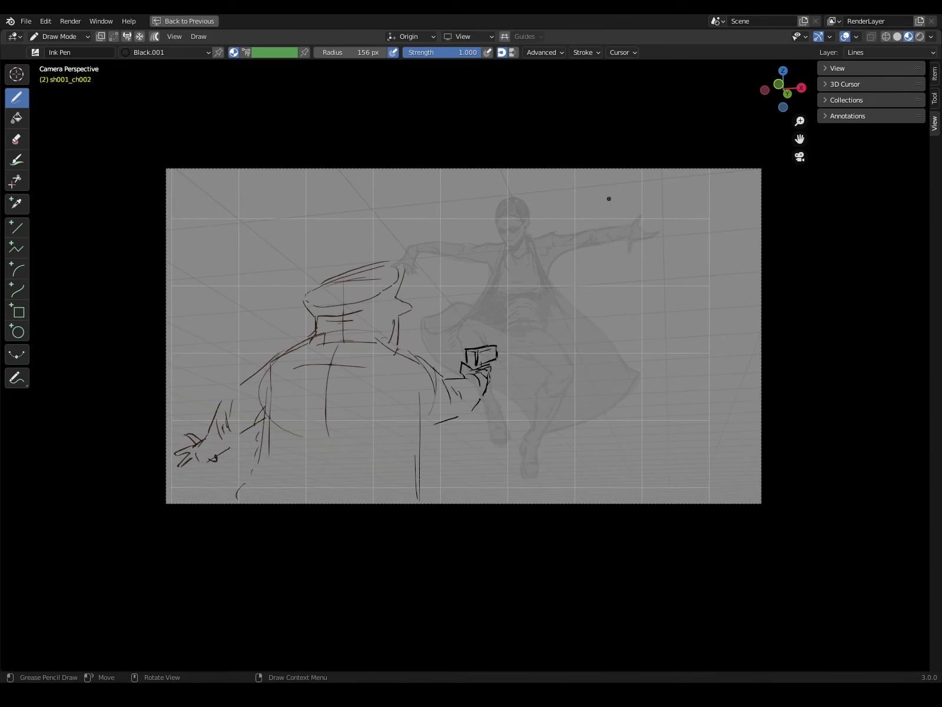
Add diagonal creases across the man's back.
{"action": "left_click_drag", "start_coordinate": [280, 412], "coordinate": [262, 412], "text": "ctrl"}
{"action": "left_click_drag", "start_coordinate": [289, 365], "coordinate": [257, 455]}
{"action": "mouse_move", "coordinate": [338, 389]}
{"action": "left_mouse_down", "text": "ctrl"}
{"action": "mouse_move", "coordinate": [321, 389]}
{"action": "mouse_move", "coordinate": [330, 356]}
{"action": "left_mouse_up", "text": "ctrl"}
{"action": "left_click_drag", "start_coordinate": [327, 359], "coordinate": [300, 465]}
{"action": "left_click_drag", "start_coordinate": [299, 387], "coordinate": [327, 377]}
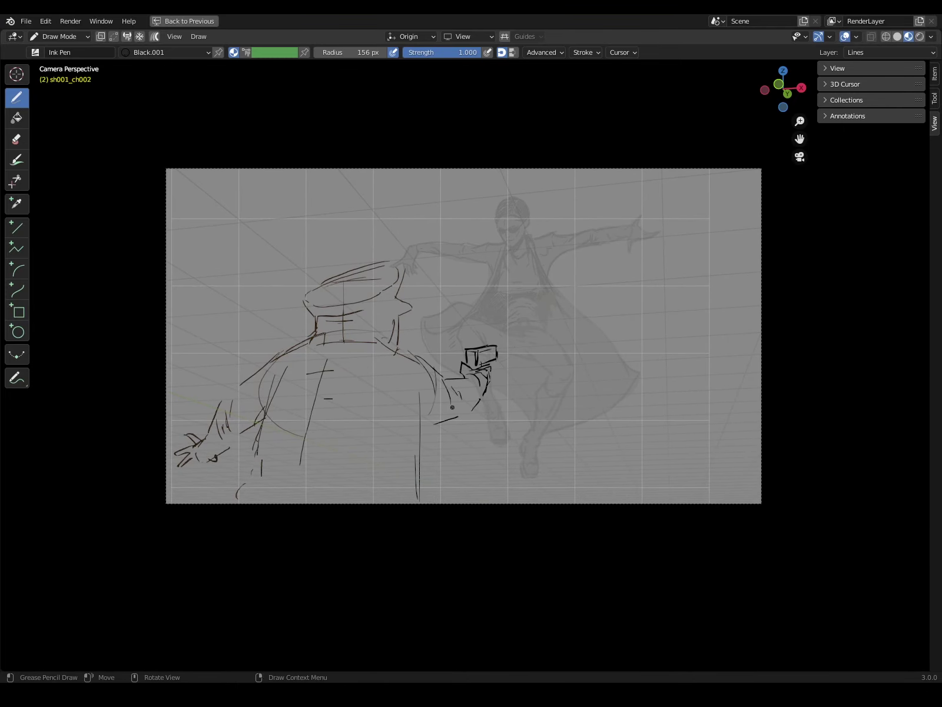
Draw the belt lines and a pouch along the bottom, undoing the last long belt line.
{"action": "mouse_move", "coordinate": [251, 479]}
{"action": "left_mouse_down"}
{"action": "mouse_move", "coordinate": [367, 472]}
{"action": "mouse_move", "coordinate": [340, 465]}
{"action": "left_mouse_up"}
{"action": "left_click_drag", "start_coordinate": [353, 476], "coordinate": [361, 484]}
{"action": "left_click_drag", "start_coordinate": [263, 463], "coordinate": [261, 490]}
{"action": "left_click_drag", "start_coordinate": [259, 492], "coordinate": [374, 499]}
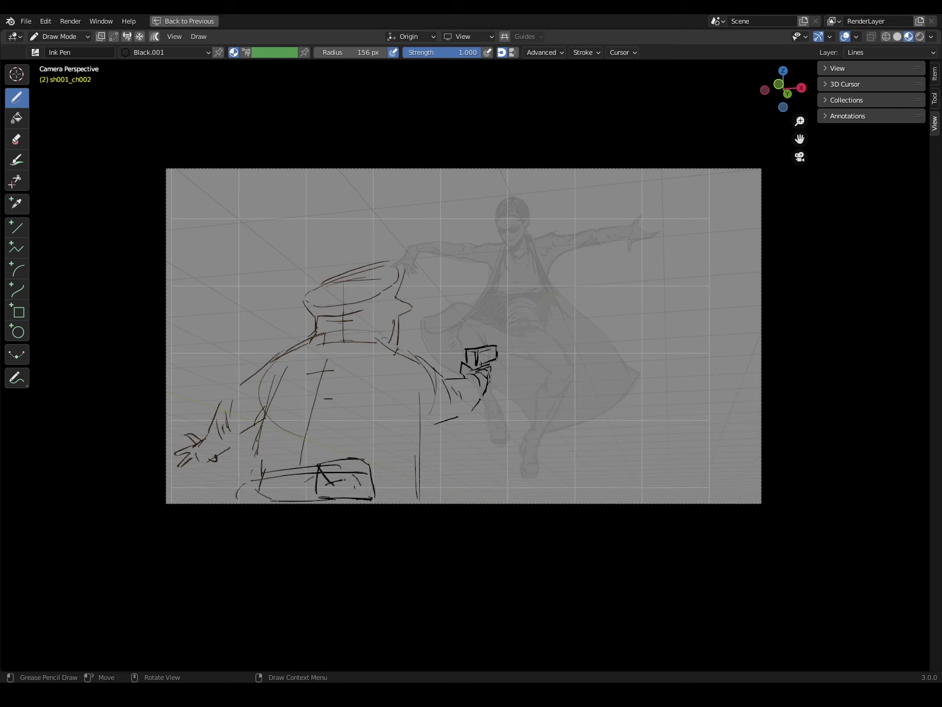
{"action": "key", "text": "ctrl+z"}
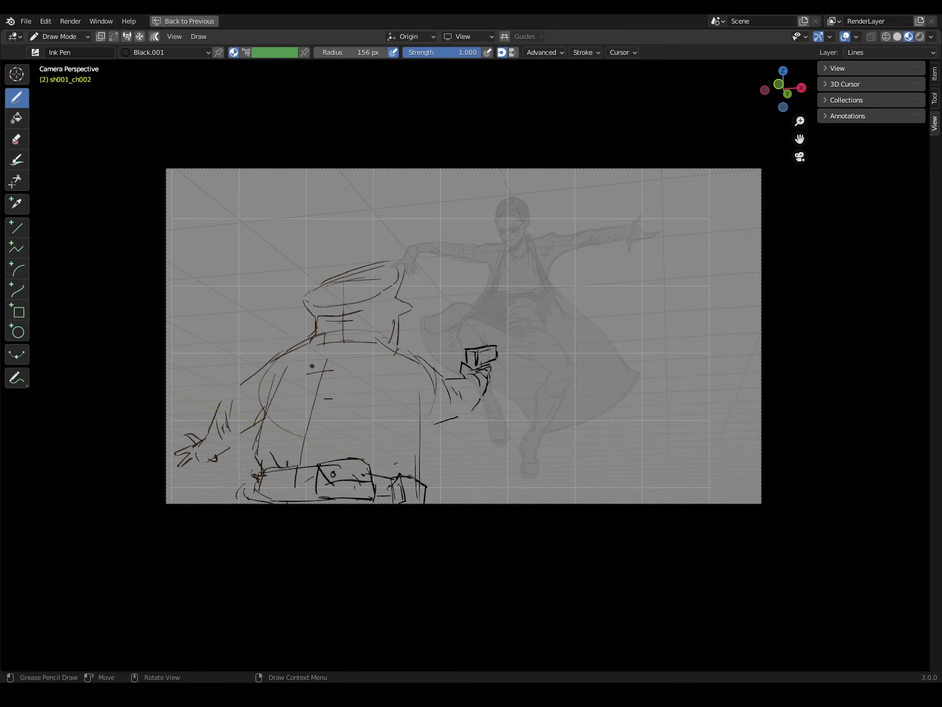
Add a diagonal torso crease, short fold marks, and the torso's right edge.
{"action": "left_click_drag", "start_coordinate": [309, 368], "coordinate": [372, 405]}
{"action": "left_click_drag", "start_coordinate": [341, 419], "coordinate": [362, 421]}
{"action": "left_click_drag", "start_coordinate": [341, 429], "coordinate": [351, 430]}
{"action": "left_click_drag", "start_coordinate": [425, 404], "coordinate": [423, 457]}
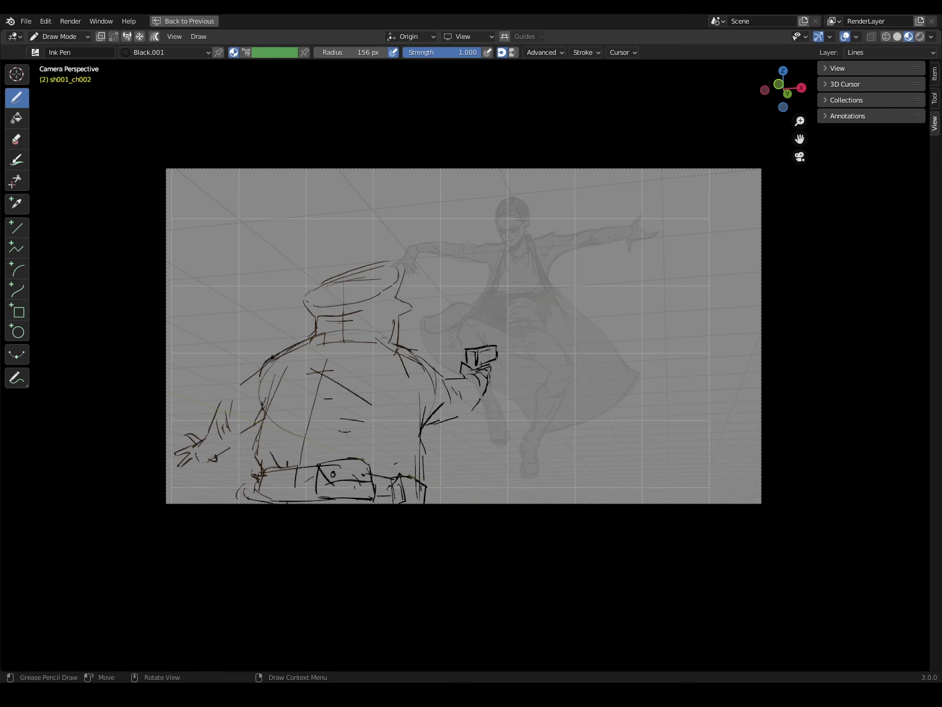
{"action": "scroll", "coordinate": [471, 336], "scroll_direction": "down", "scroll_amount": 1}
Lasso the hand strokes at lower left and move them to a new position.
{"action": "key", "text": "Tab"}
{"action": "left_click_drag", "start_coordinate": [249, 353], "coordinate": [261, 446]}
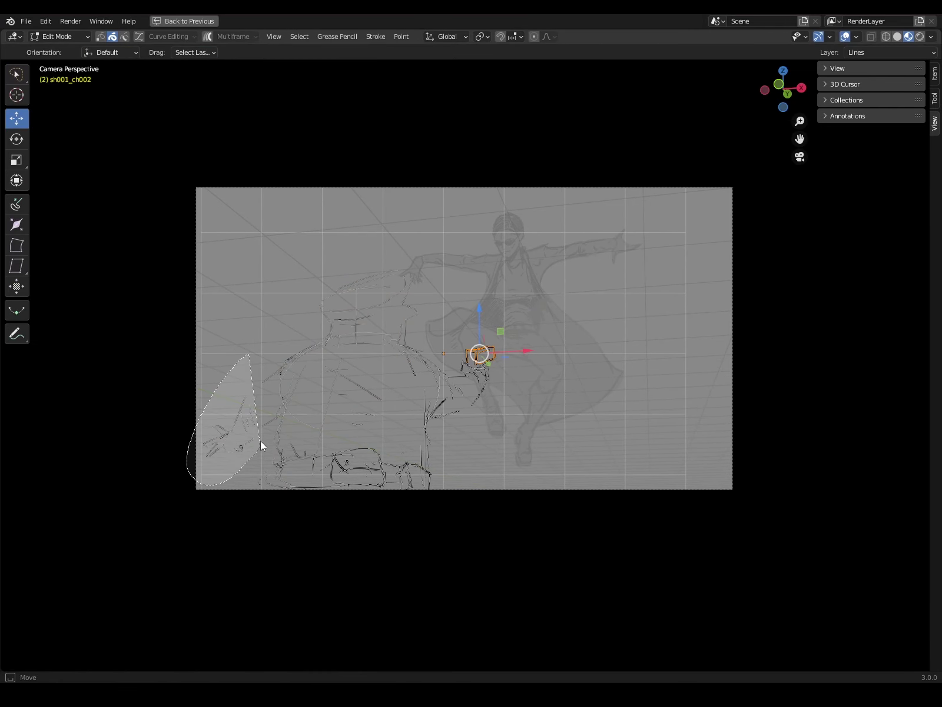
{"action": "key", "text": "g"}
{"action": "left_click", "coordinate": [261, 445]}
{"action": "key", "text": "ctrl+Tab"}
{"action": "left_click", "coordinate": [566, 244]}
{"action": "scroll", "coordinate": [566, 244], "scroll_direction": "down", "scroll_amount": 1}
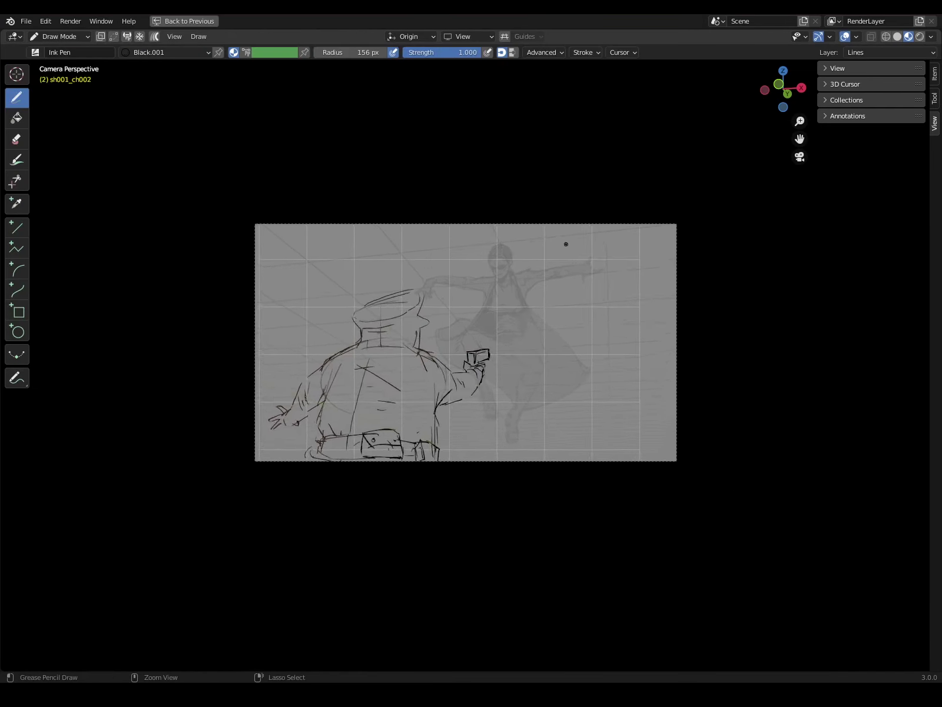
Back in Edit Mode, nudge the hand strokes into place.
{"action": "key", "text": "ctrl+Tab"}
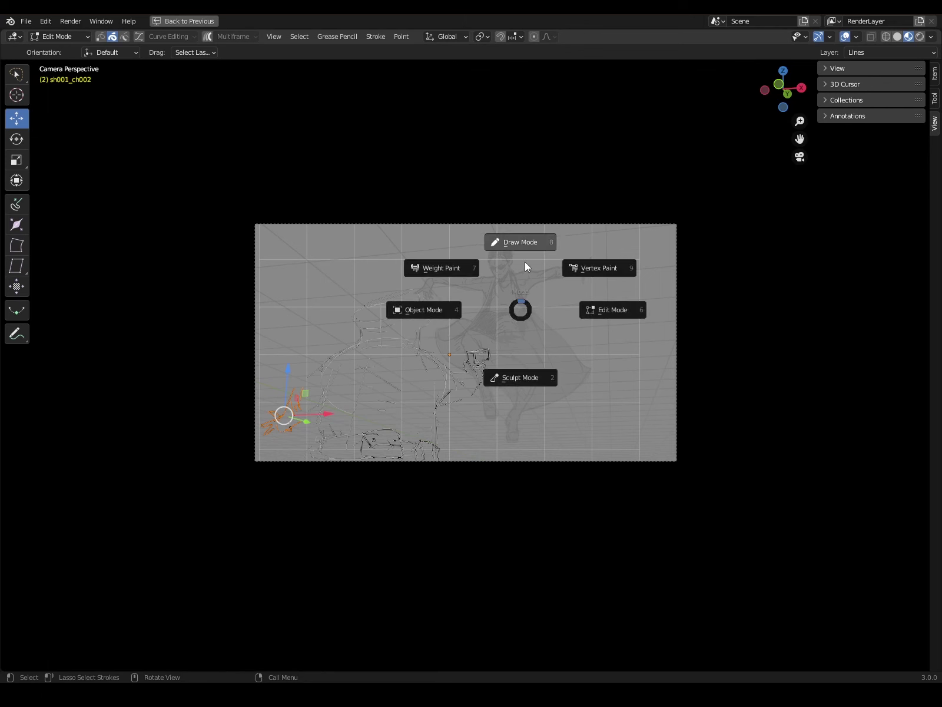
{"action": "left_click", "coordinate": [525, 267]}
{"action": "key", "text": "ctrl+Tab"}
{"action": "scroll", "coordinate": [582, 233], "scroll_direction": "up", "scroll_amount": 1}
{"action": "left_click", "coordinate": [648, 236]}
{"action": "left_click_drag", "start_coordinate": [298, 402], "coordinate": [274, 407]}
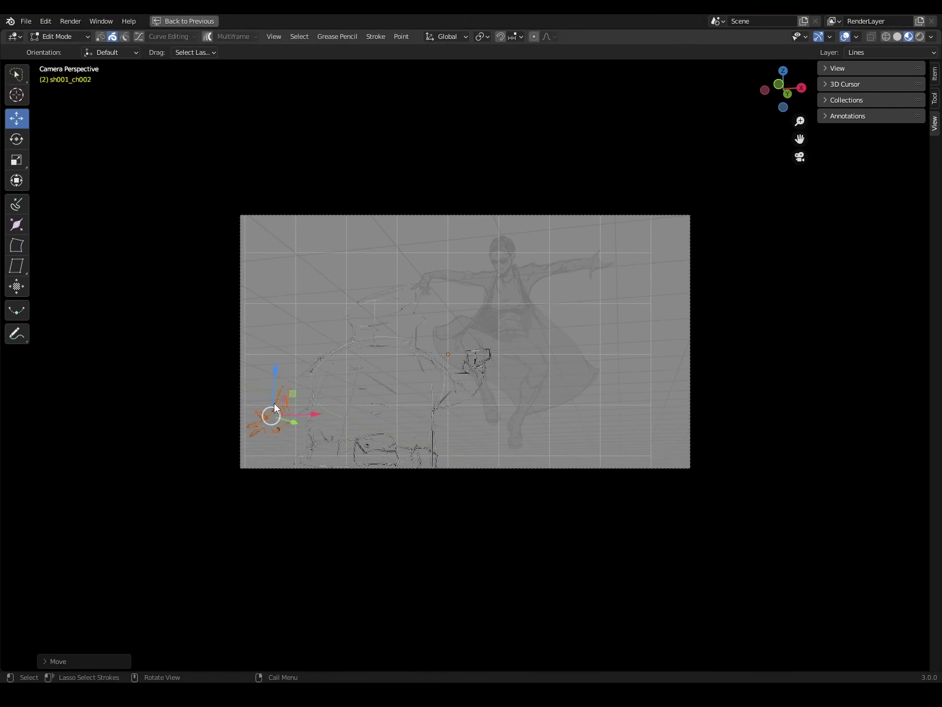
Rotate the selected hand strokes to a new angle, then pan the view slightly.
{"action": "right_click", "coordinate": [396, 368]}
{"action": "left_click", "coordinate": [396, 362]}
{"action": "left_click", "coordinate": [311, 374]}
{"action": "right_click", "coordinate": [298, 359]}
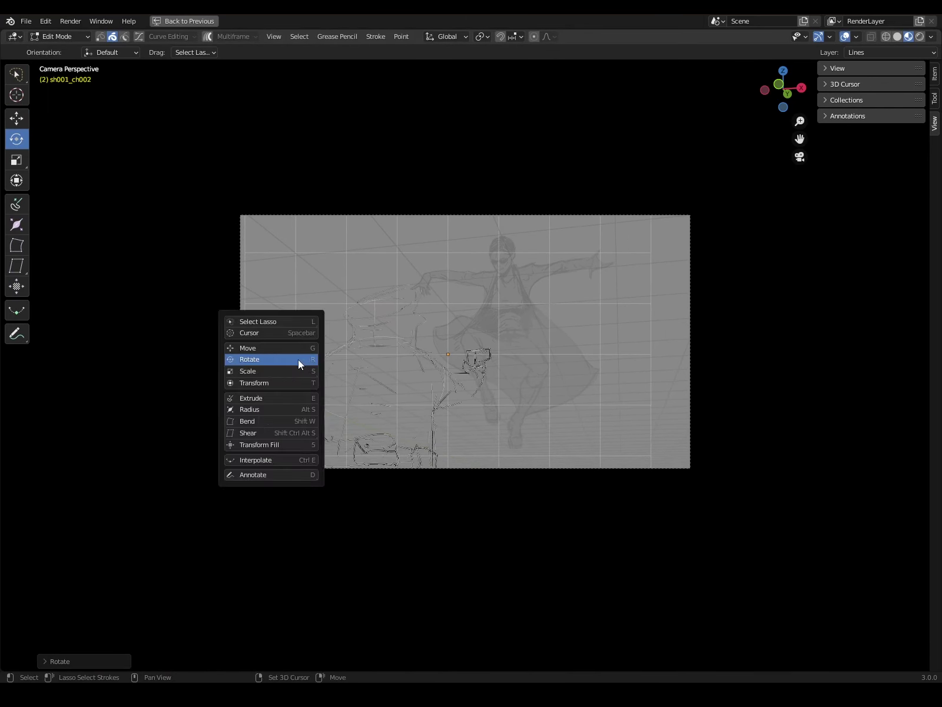
{"action": "key", "text": "Escape"}
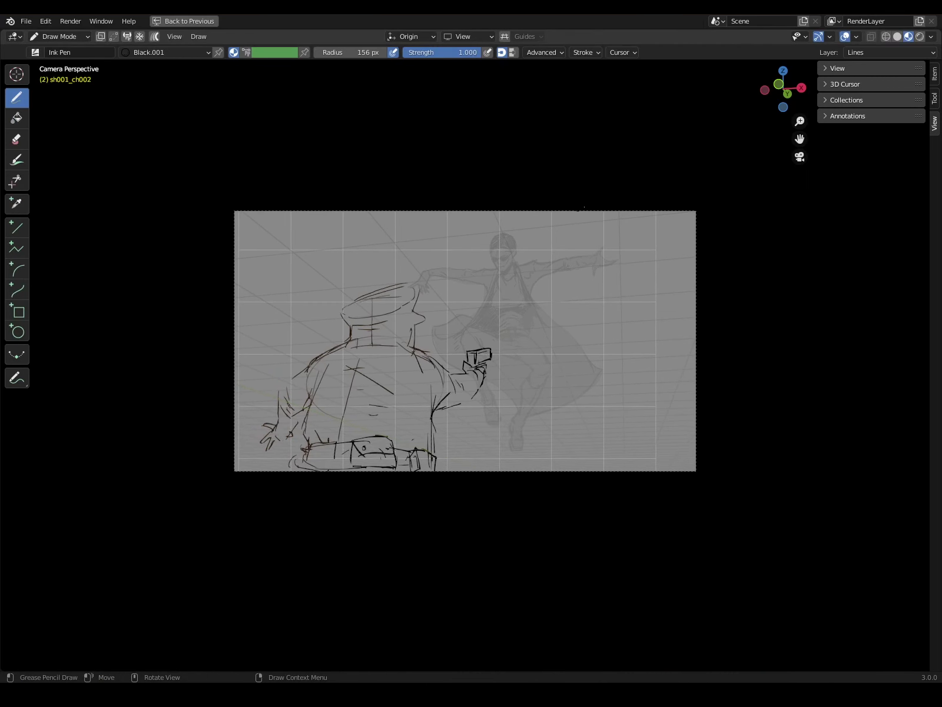
{"action": "middle_click_drag", "start_coordinate": [646, 194], "coordinate": [608, 223], "text": "shift"}
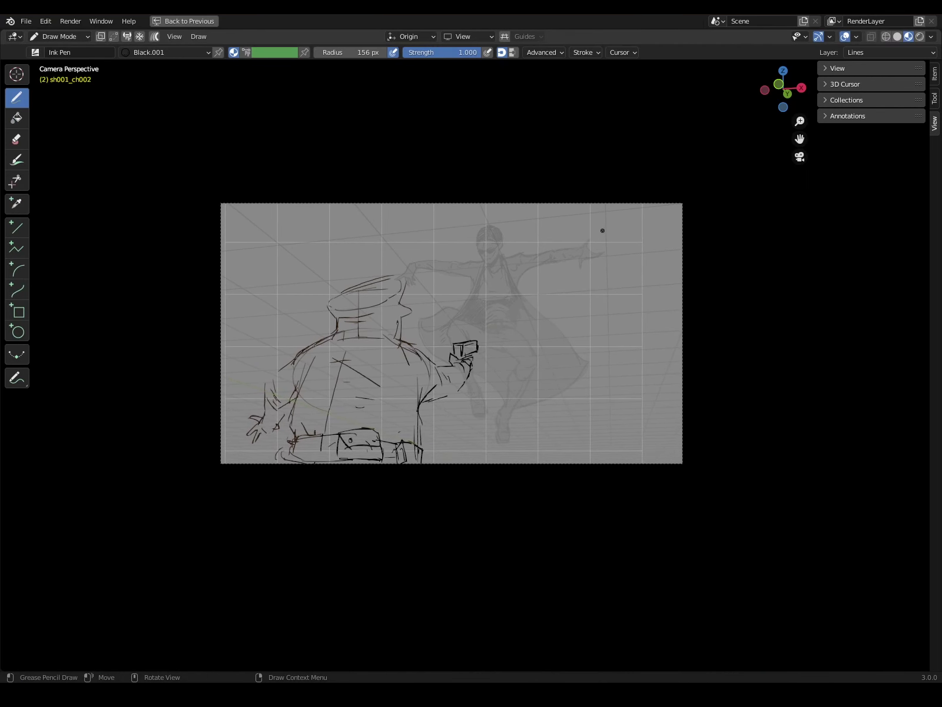
Rotate and shift the boxy object in the man's hand.
{"action": "key", "text": "ctrl+Tab"}
{"action": "left_click", "coordinate": [622, 259]}
{"action": "key", "text": "shift+space"}
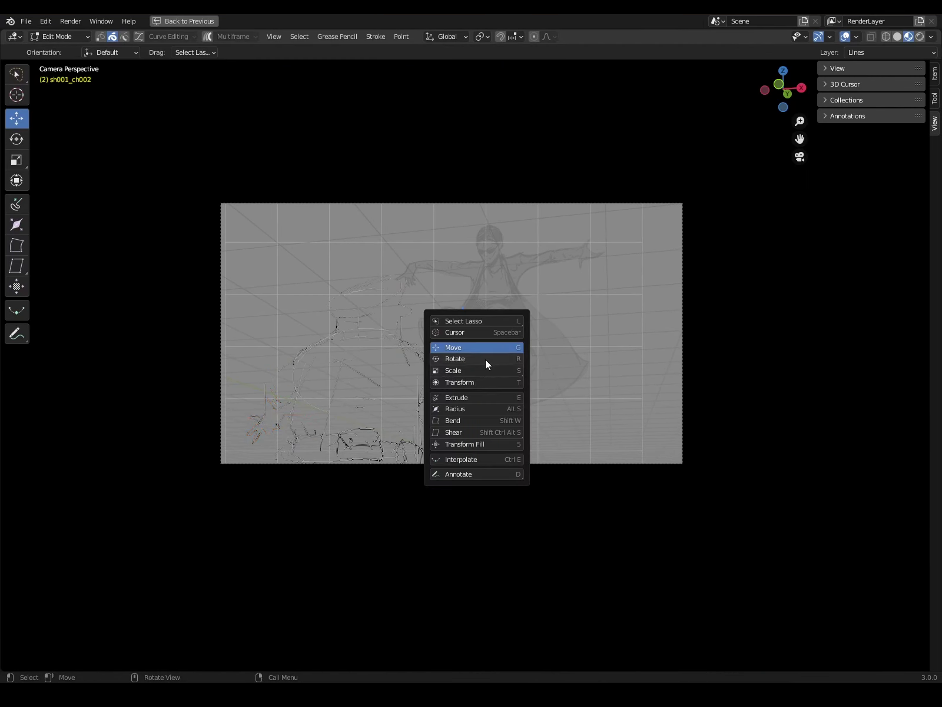
{"action": "left_click", "coordinate": [486, 361]}
{"action": "left_click_drag", "start_coordinate": [515, 334], "coordinate": [488, 312]}
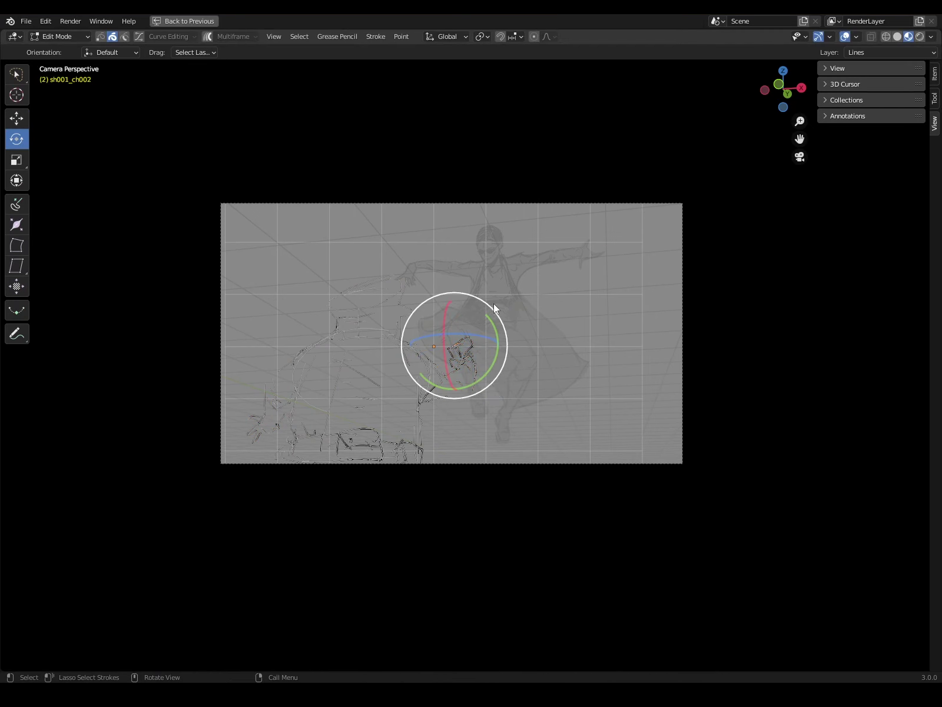
{"action": "key", "text": "shift+space"}
{"action": "left_click", "coordinate": [471, 323]}
{"action": "left_click_drag", "start_coordinate": [463, 357], "coordinate": [464, 343]}
Shear the boxy object's strokes sideways and return to Draw Mode.
{"action": "key", "text": "shift+space"}
{"action": "left_click", "coordinate": [445, 431]}
{"action": "key", "text": "shift+space"}
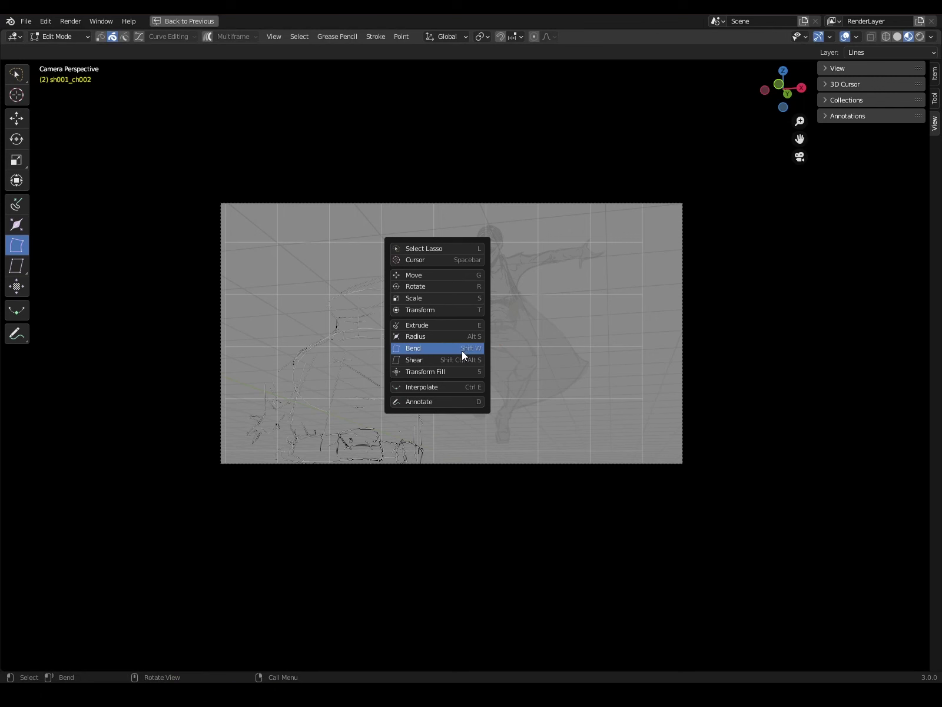
{"action": "left_click", "coordinate": [462, 358]}
{"action": "left_click_drag", "start_coordinate": [463, 353], "coordinate": [559, 349]}
{"action": "key", "text": "ctrl+Tab"}
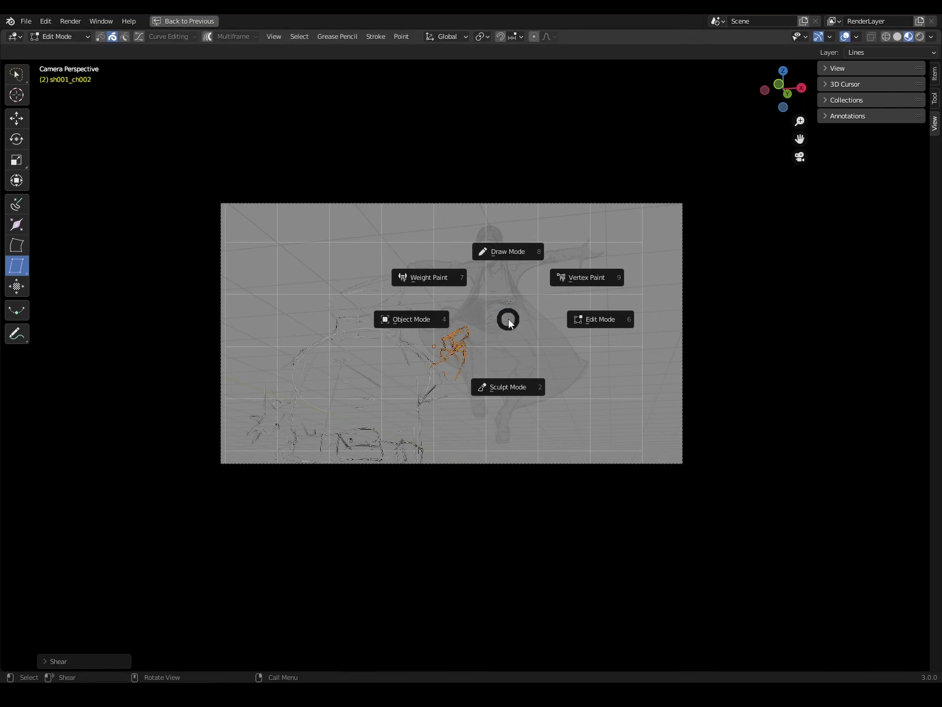
{"action": "left_click", "coordinate": [507, 252]}
{"action": "scroll", "coordinate": [451, 295], "scroll_direction": "up", "scroll_amount": 2}
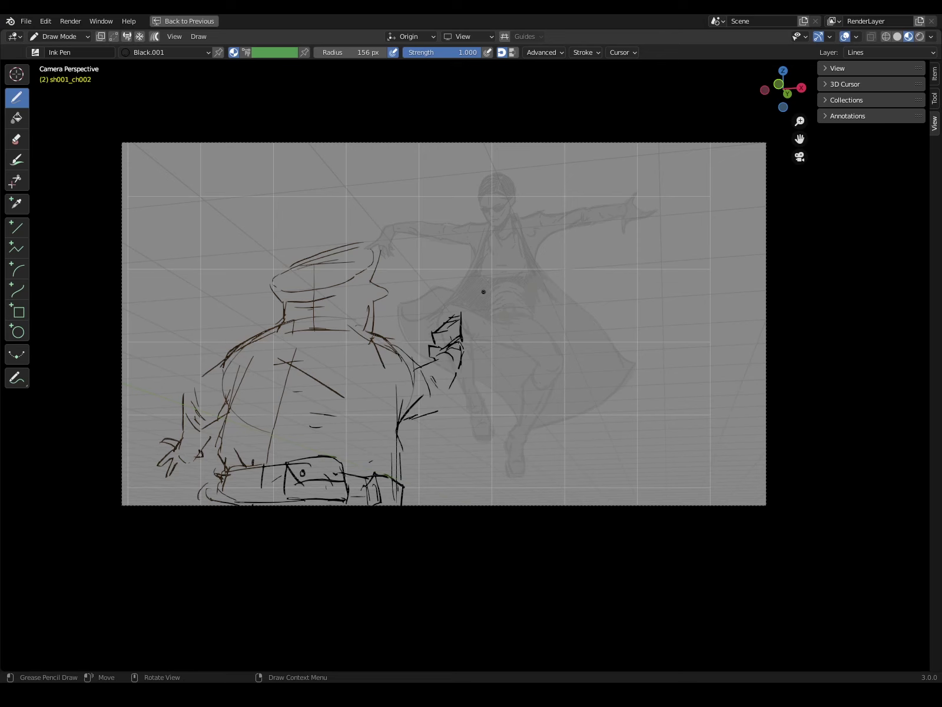
{"action": "scroll", "coordinate": [477, 324], "scroll_direction": "down", "scroll_amount": 4}
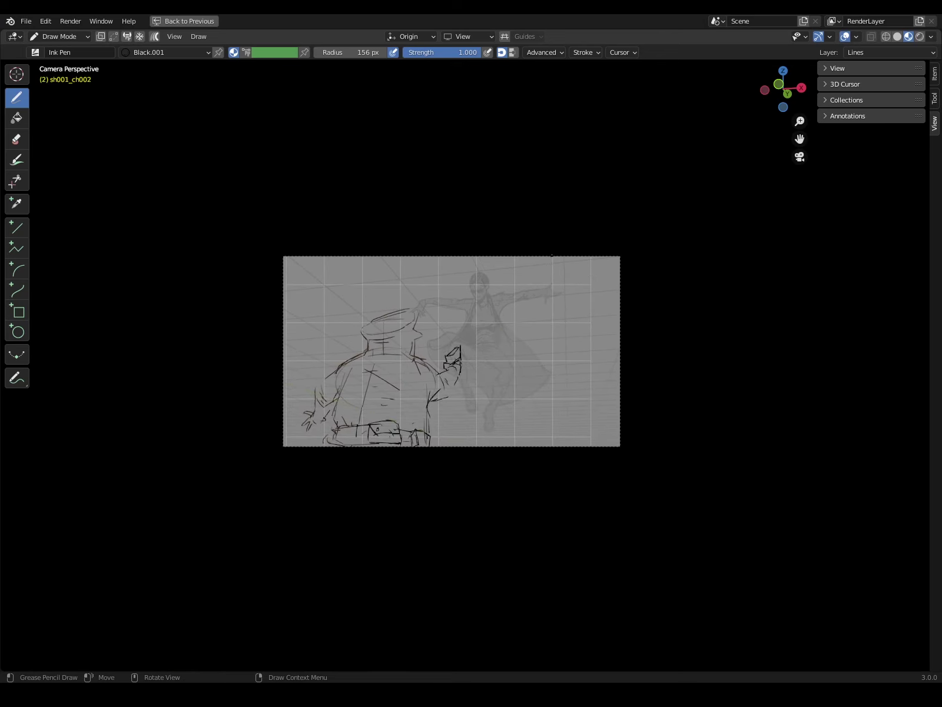
{"action": "scroll", "coordinate": [569, 218], "scroll_direction": "up", "scroll_amount": 2}
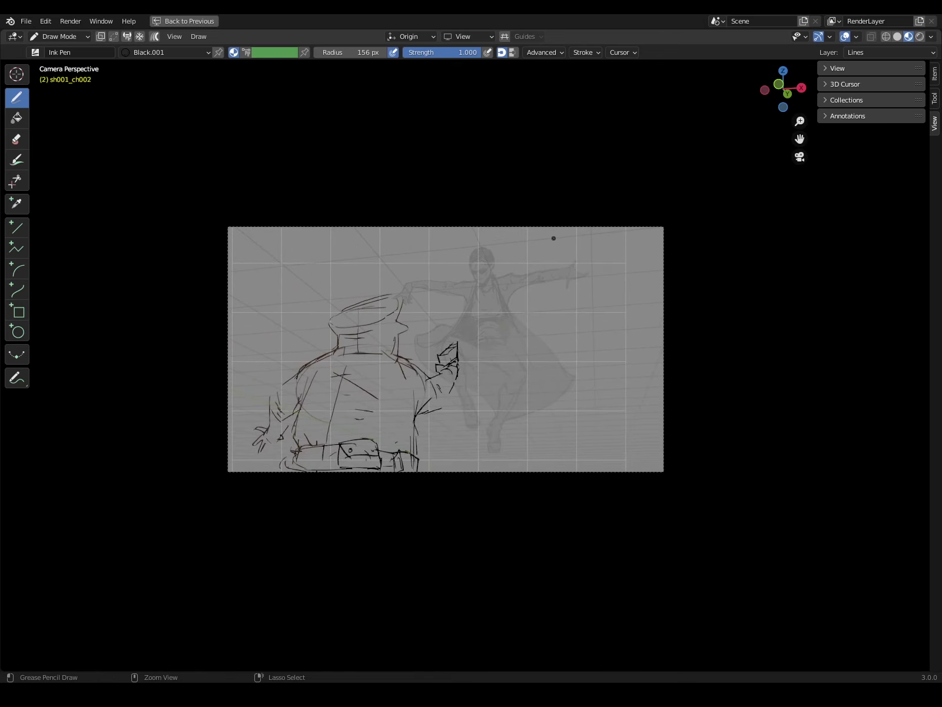
Back in Edit Mode, lasso-select and rotate the boxy object's strokes.
{"action": "key", "text": "Tab"}
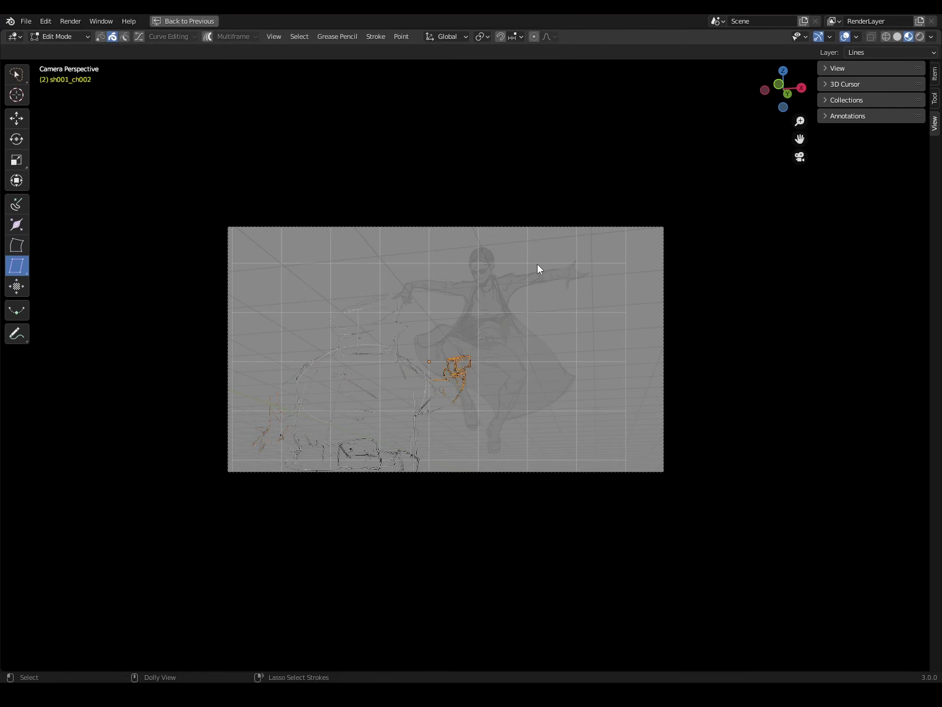
{"action": "key", "text": "ctrl+Tab"}
{"action": "left_click", "coordinate": [548, 238]}
{"action": "key", "text": "ctrl+Tab"}
{"action": "key", "text": "Tab"}
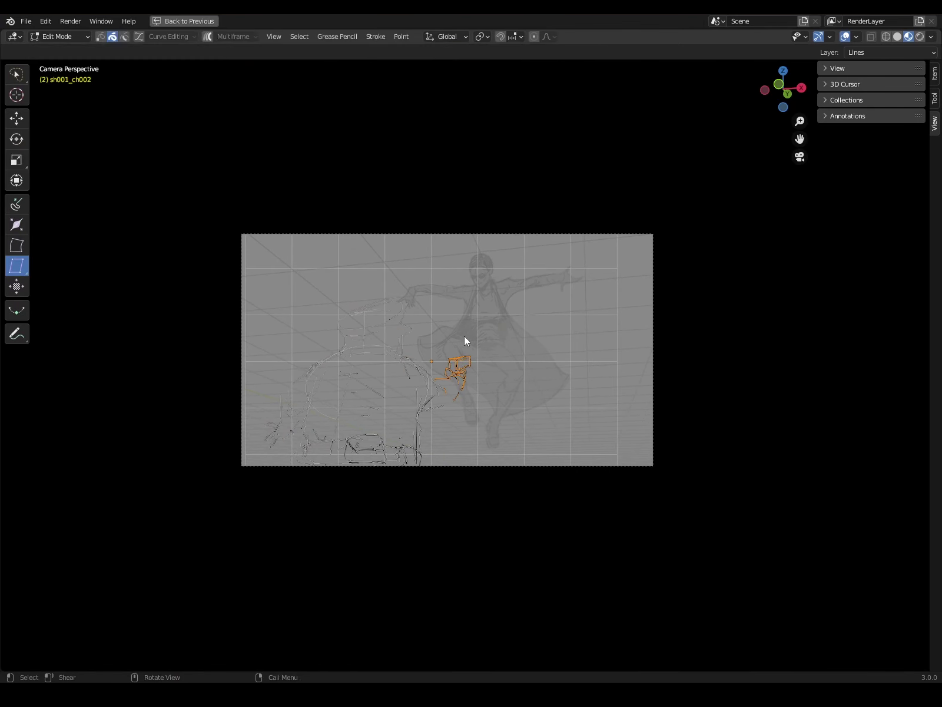
{"action": "key", "text": "shift+space"}
{"action": "key", "text": "l"}
{"action": "key", "text": "shift+space"}
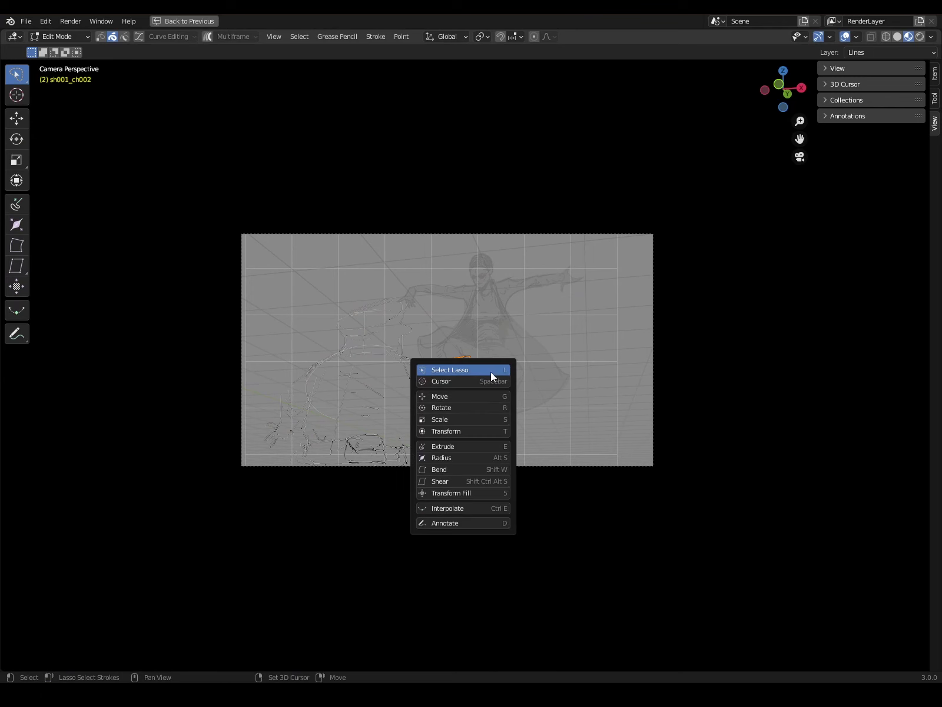
{"action": "key", "text": "r"}
{"action": "left_click_drag", "start_coordinate": [488, 327], "coordinate": [480, 347]}
Move the boxy object down to a new position.
{"action": "key", "text": "shift+space"}
{"action": "key", "text": "g"}
{"action": "key", "text": "g"}
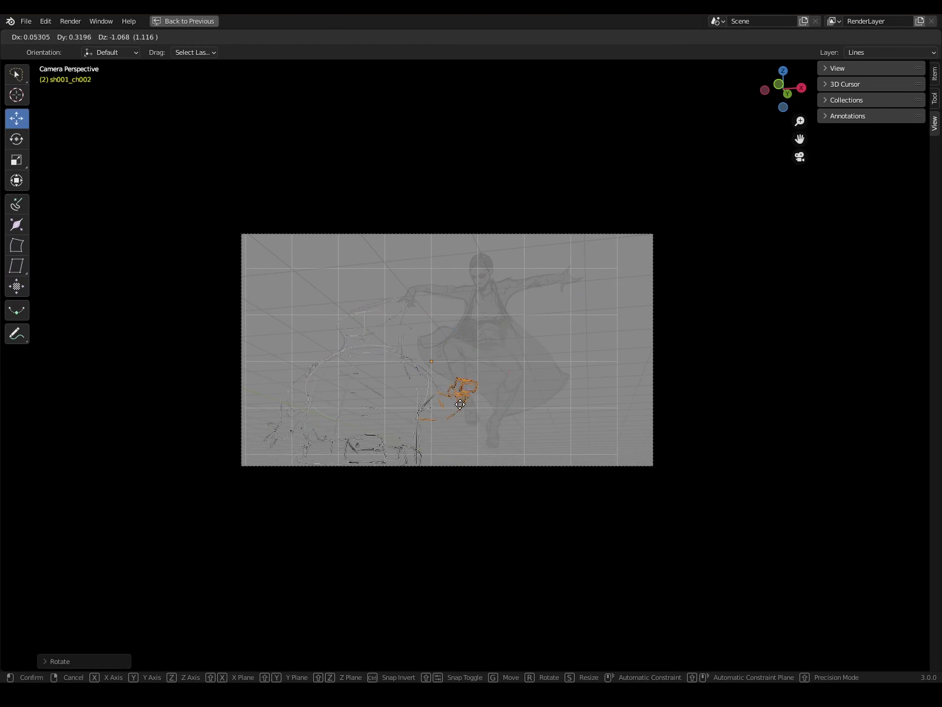
{"action": "left_click", "coordinate": [465, 396]}
{"action": "key", "text": "ctrl+Tab"}
{"action": "left_click", "coordinate": [476, 331]}
{"action": "key", "text": "ctrl+Tab"}
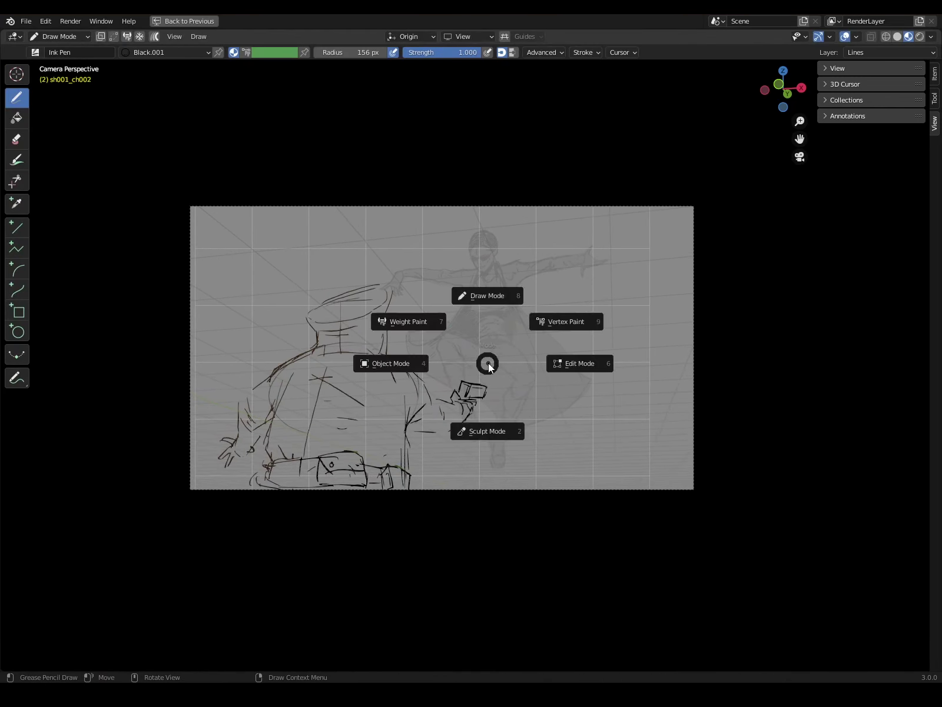
{"action": "left_click", "coordinate": [532, 369]}
Rotate the held object again, move it back into his hand, and return to Draw Mode.
{"action": "key", "text": "shift+space"}
{"action": "key", "text": "r"}
{"action": "left_click_drag", "start_coordinate": [504, 368], "coordinate": [462, 353]}
{"action": "key", "text": "shift+space"}
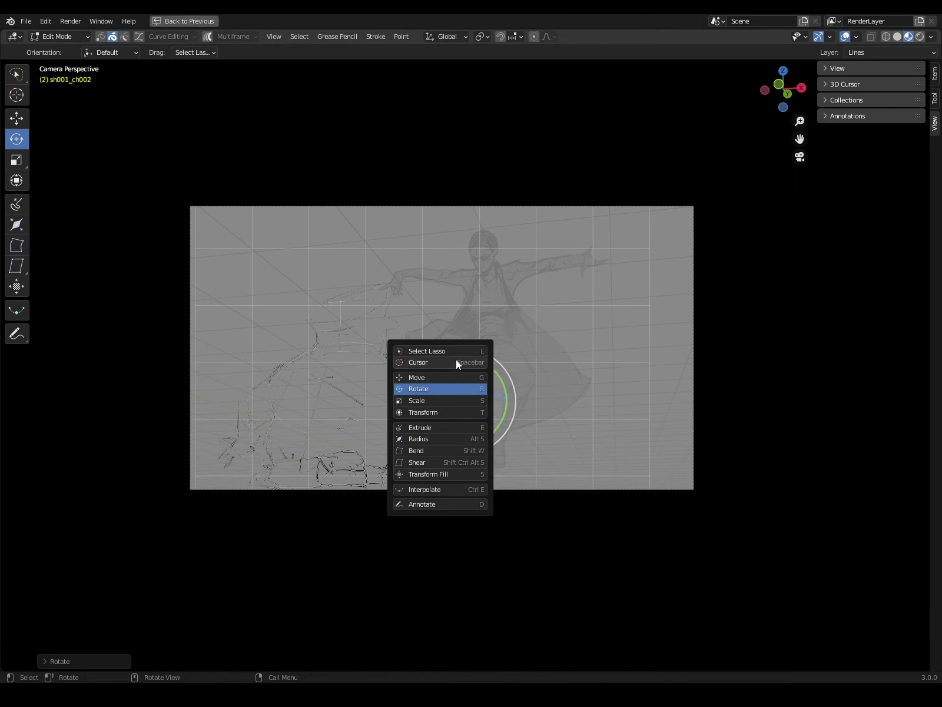
{"action": "key", "text": "g"}
{"action": "key", "text": "g"}
{"action": "left_click", "coordinate": [461, 395]}
{"action": "key", "text": "ctrl+Tab"}
{"action": "left_click", "coordinate": [474, 334]}
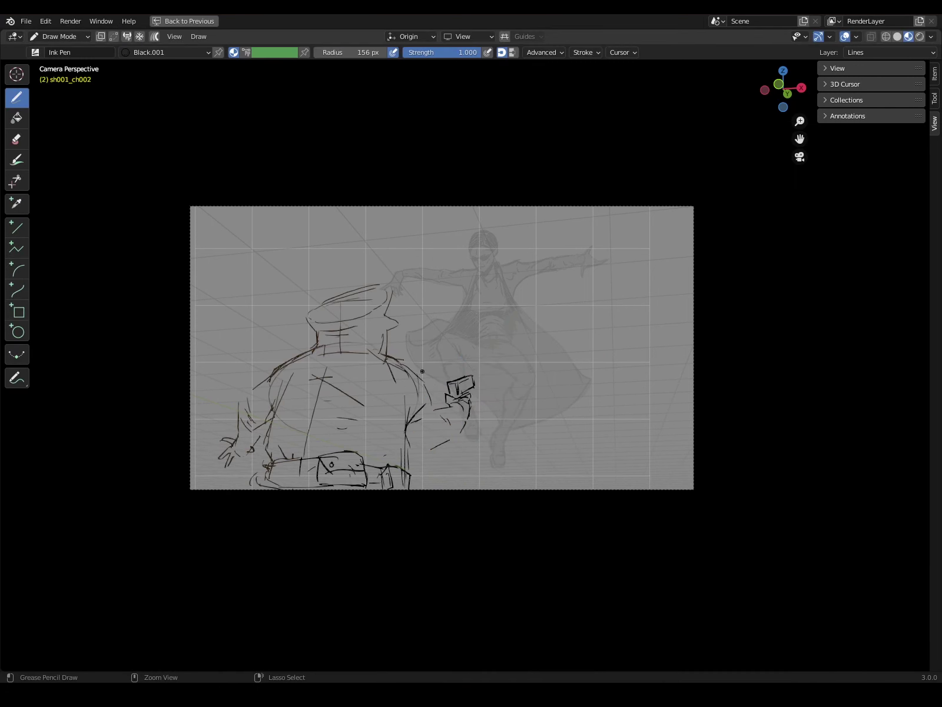
{"action": "scroll", "coordinate": [501, 280], "scroll_direction": "down", "scroll_amount": 3}
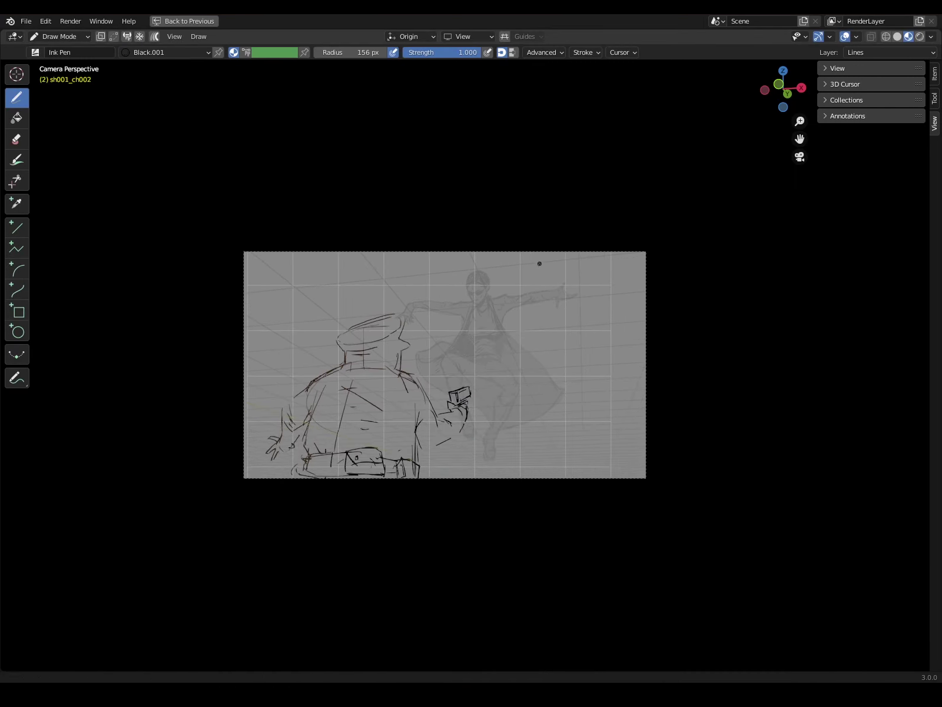
{"action": "scroll", "coordinate": [399, 383], "scroll_direction": "up", "scroll_amount": 2}
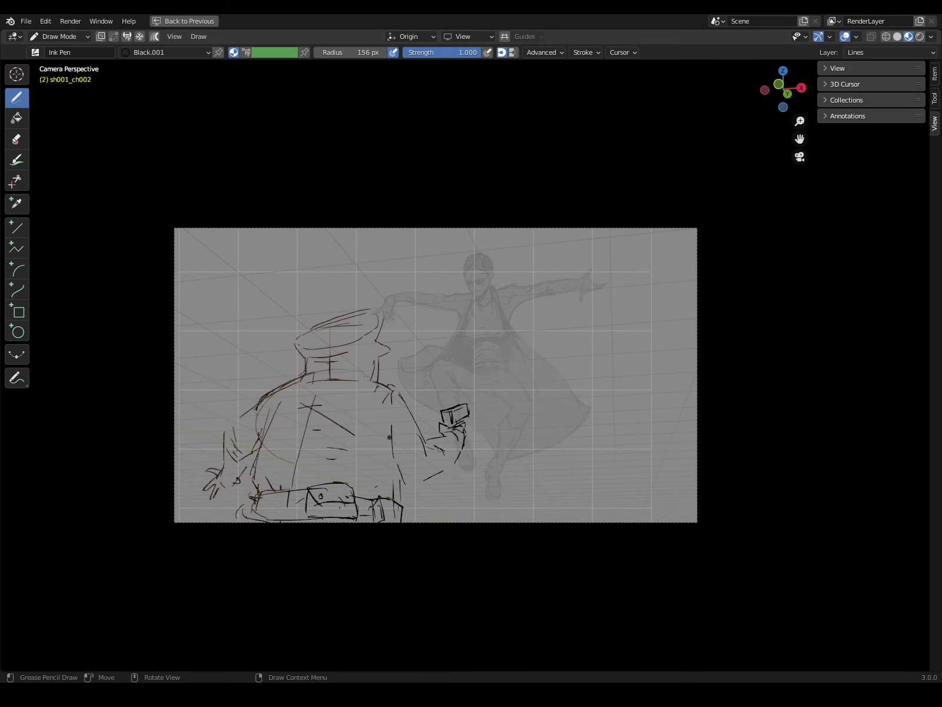
{"action": "scroll", "coordinate": [456, 323], "scroll_direction": "down", "scroll_amount": 2}
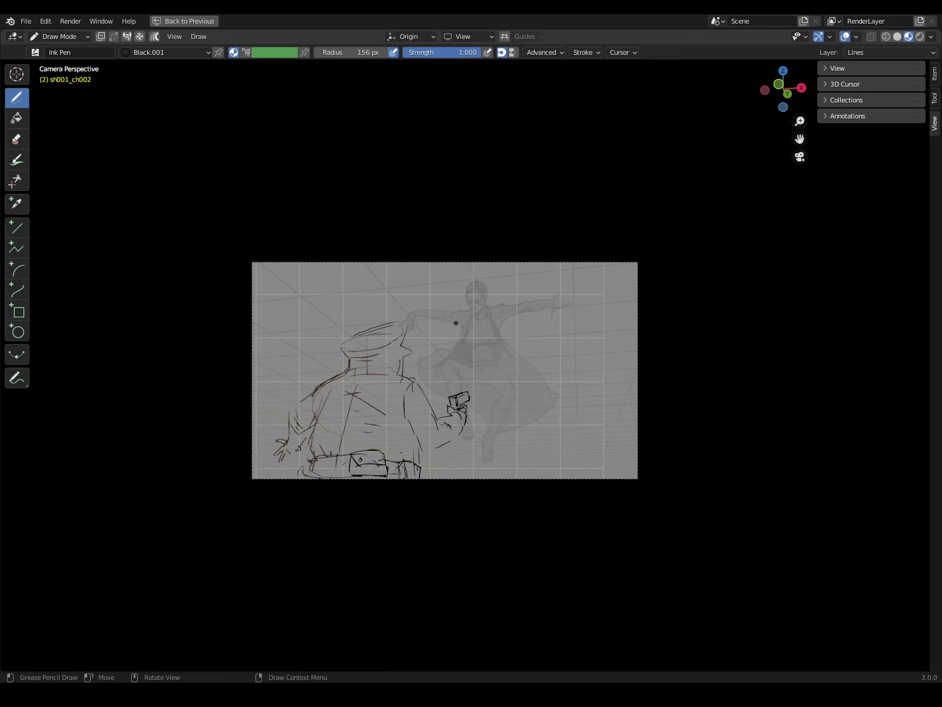
In Edit Mode, select all of the man's strokes, scale them and shift them sideways.
{"action": "key", "text": "ctrl+Tab"}
{"action": "key", "text": "e"}
{"action": "key", "text": "a"}
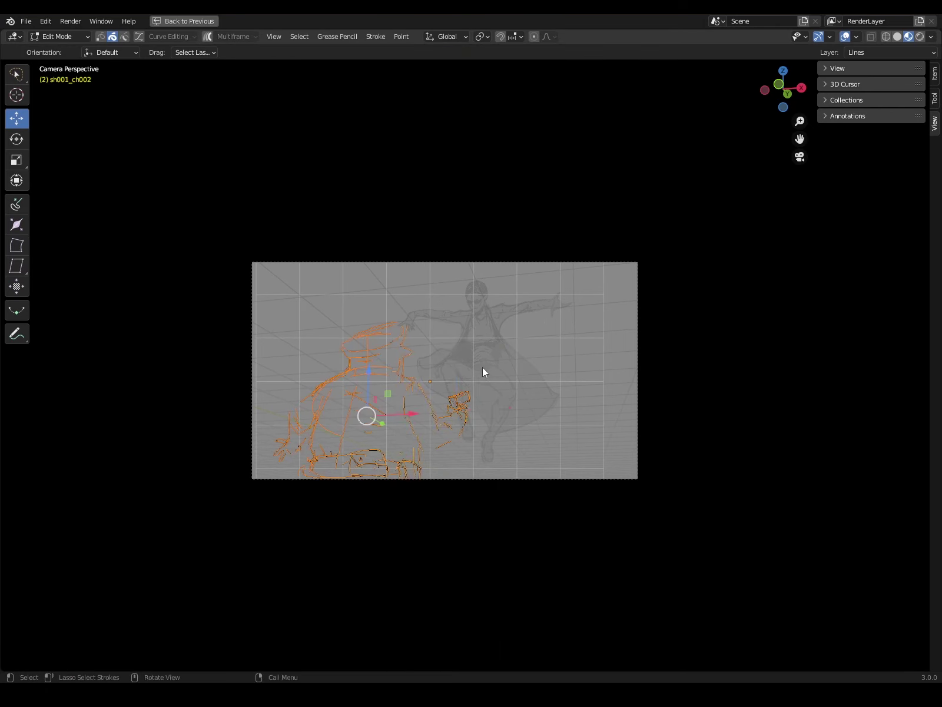
{"action": "key", "text": "space"}
{"action": "left_click", "coordinate": [461, 393]}
{"action": "mouse_move", "coordinate": [396, 400]}
{"action": "left_mouse_down"}
{"action": "mouse_move", "coordinate": [384, 400]}
{"action": "mouse_move", "coordinate": [397, 415]}
{"action": "mouse_move", "coordinate": [379, 374]}
{"action": "mouse_move", "coordinate": [371, 384]}
{"action": "mouse_move", "coordinate": [409, 404]}
{"action": "left_mouse_up"}
{"action": "key", "text": "space"}
{"action": "left_click", "coordinate": [394, 379]}
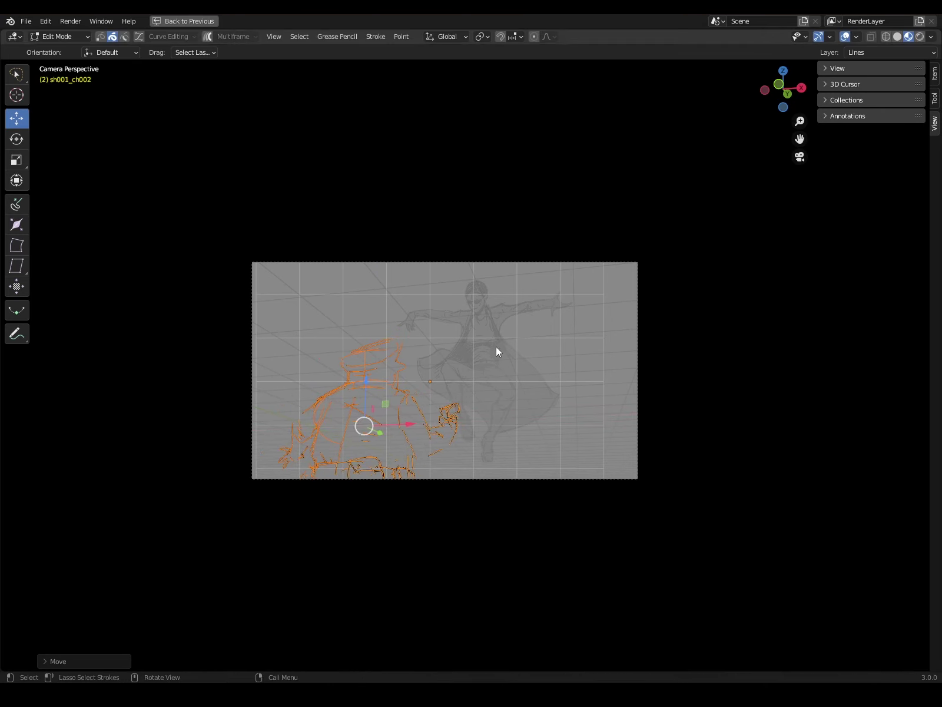
Return to Draw Mode, save human_female_004.blend, and restore the full multi-panel layout.
{"action": "key", "text": "Tab"}
{"action": "key", "text": "ctrl+s"}
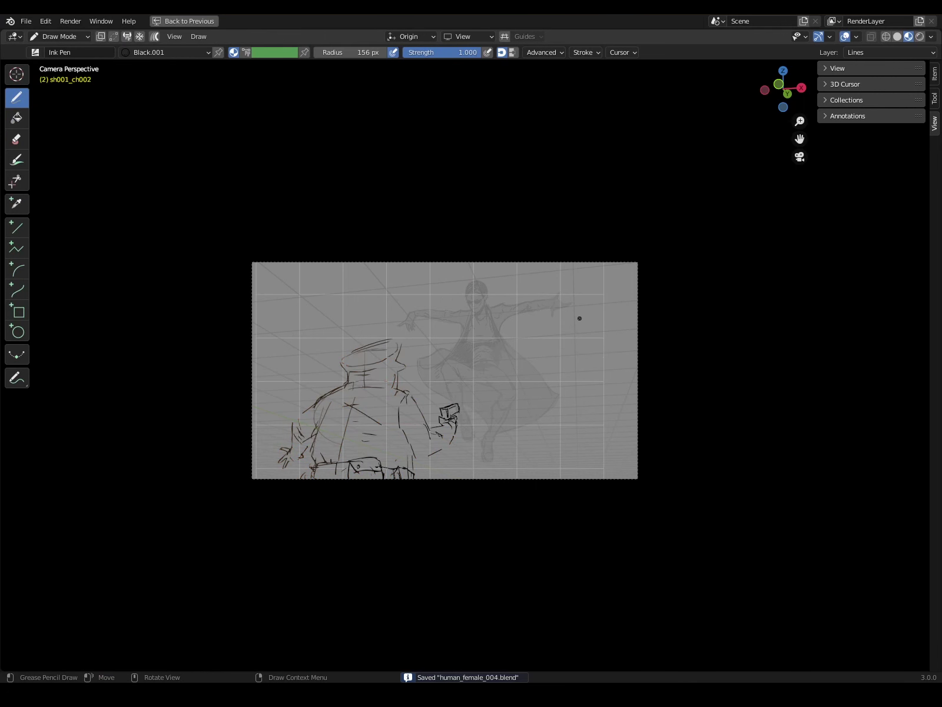
{"action": "key", "text": "ctrl+space"}
Frame the camera shot larger, switch the sketch to Object Mode and deselect it.
{"action": "scroll", "coordinate": [339, 311], "scroll_direction": "up", "scroll_amount": 3}
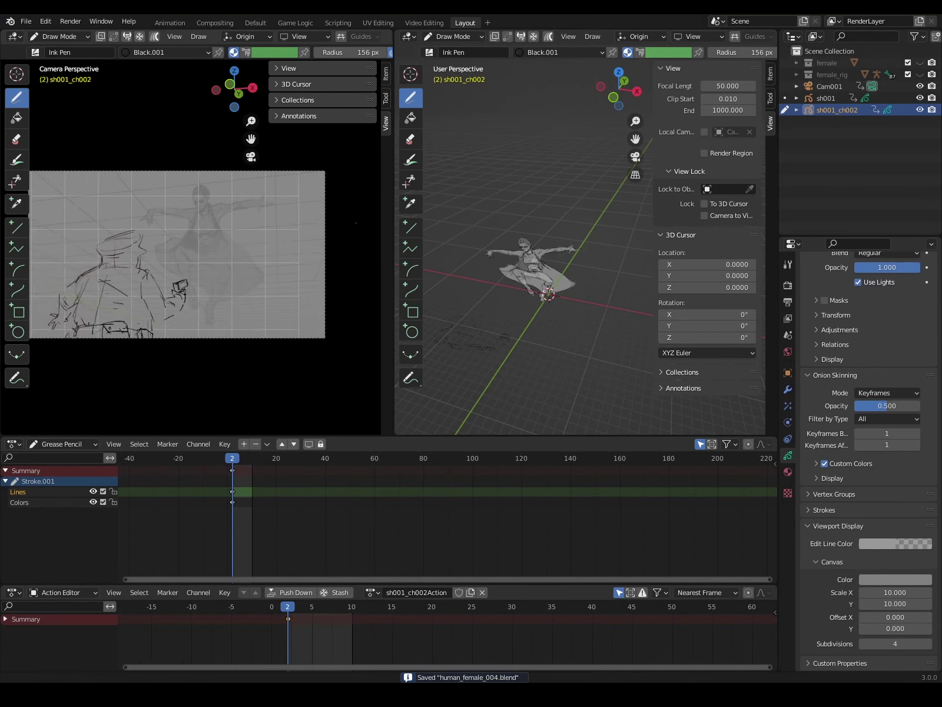
{"action": "scroll", "coordinate": [339, 311], "scroll_direction": "up", "scroll_amount": 2}
{"action": "middle_click_drag", "start_coordinate": [574, 277], "coordinate": [588, 282]}
{"action": "key", "text": "ctrl+Tab"}
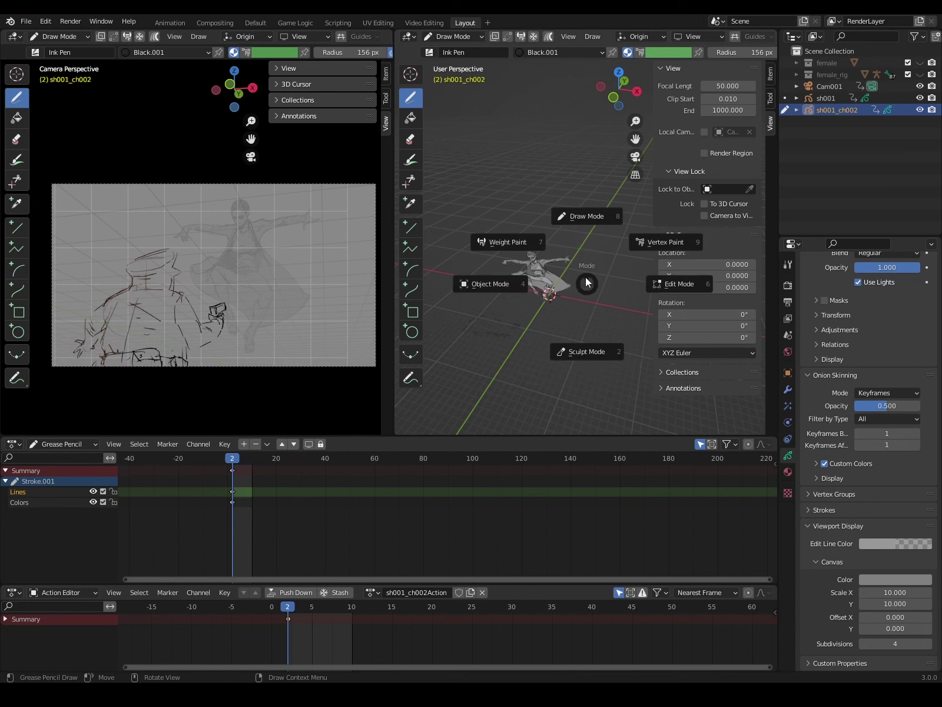
{"action": "left_click", "coordinate": [499, 282]}
{"action": "left_click", "coordinate": [524, 292]}
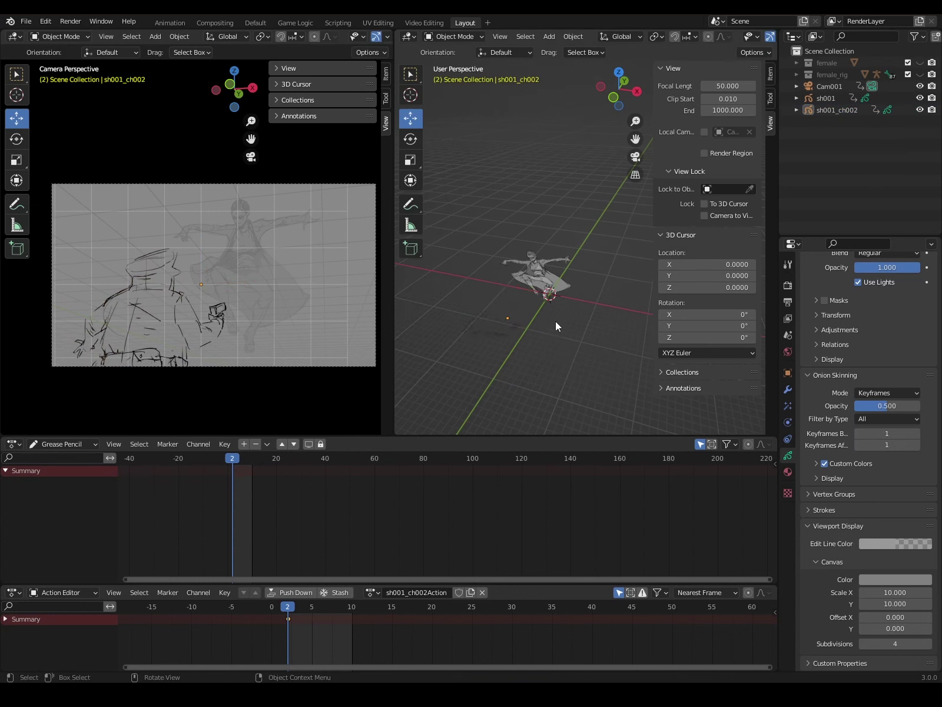
Turn on the Camera to View lock and select Cam001 in the Outliner.
{"action": "middle_click_drag", "start_coordinate": [555, 321], "coordinate": [695, 200]}
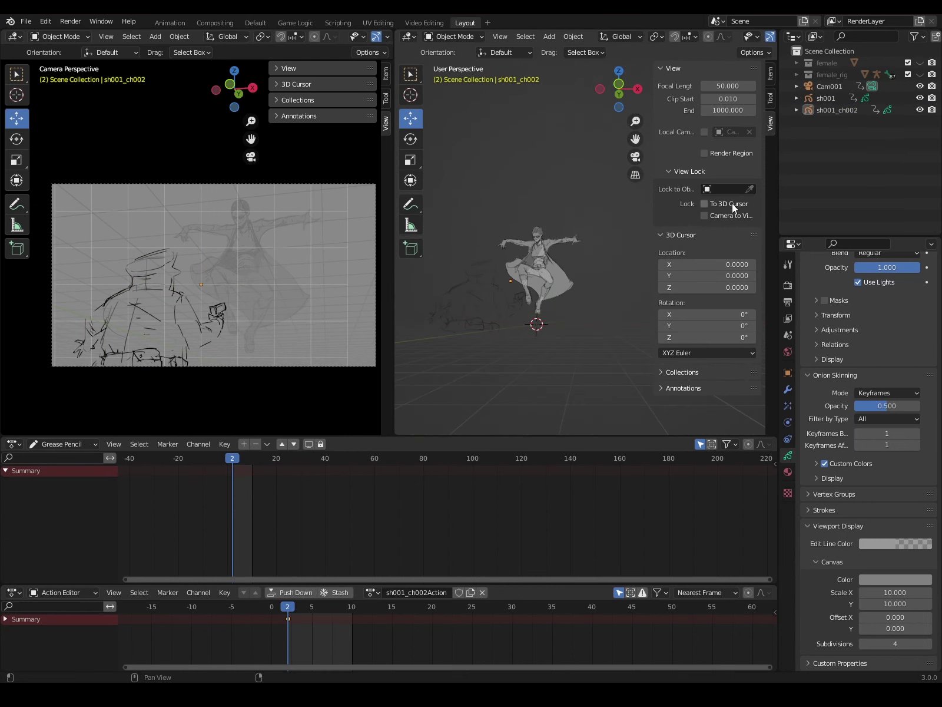
{"action": "left_click", "coordinate": [719, 214]}
{"action": "right_click", "coordinate": [731, 138]}
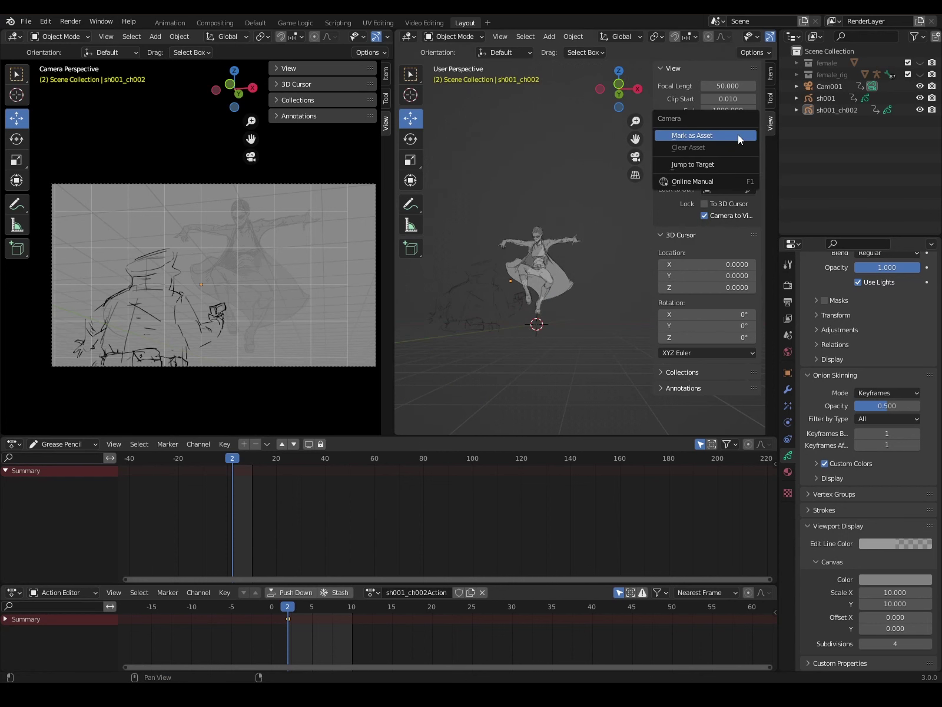
{"action": "left_click", "coordinate": [706, 165]}
Insert Cam001's starting keyframe and frame the camera in the 3D view.
{"action": "key", "text": "i"}
{"action": "left_click", "coordinate": [505, 324]}
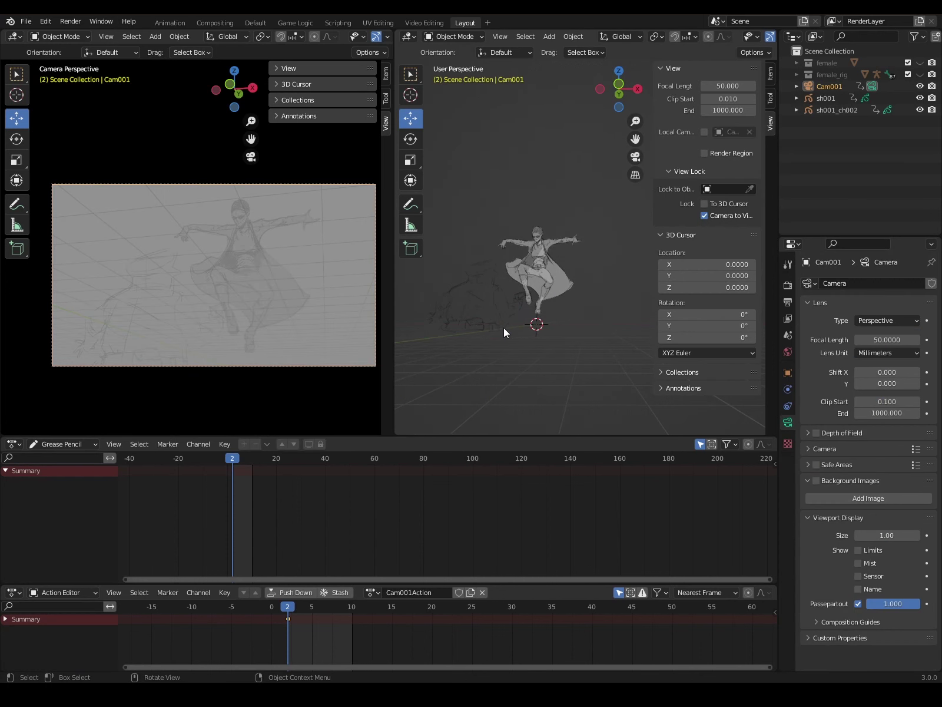
{"action": "left_click_drag", "start_coordinate": [517, 584], "coordinate": [524, 557]}
{"action": "middle_click_drag", "start_coordinate": [548, 354], "coordinate": [575, 313]}
{"action": "key", "text": "grave"}
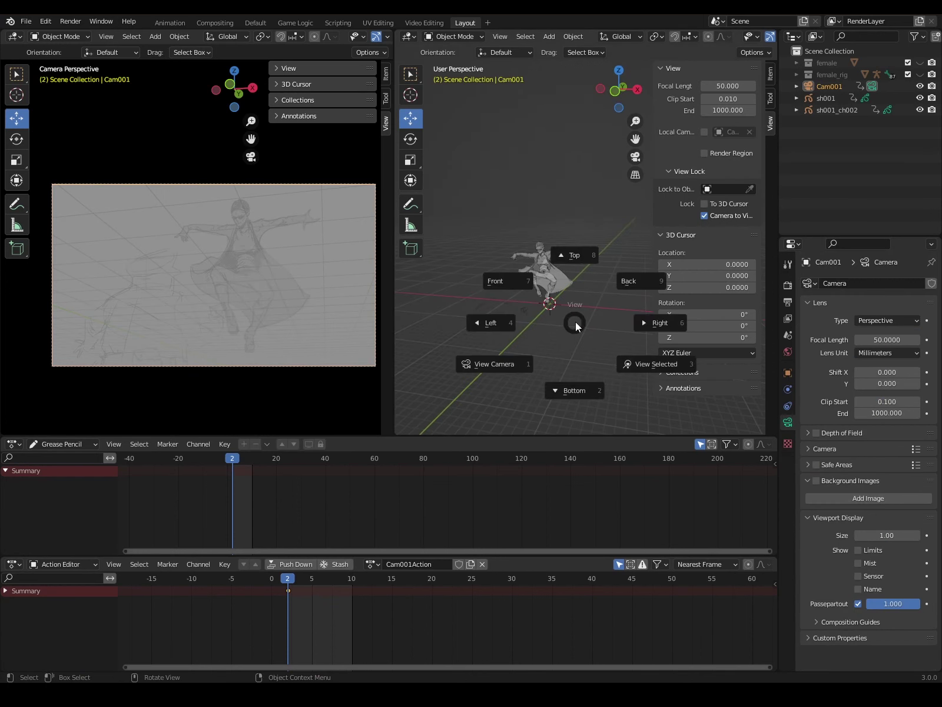
{"action": "key", "text": "3"}
{"action": "scroll", "coordinate": [592, 265], "scroll_direction": "down", "scroll_amount": 3}
{"action": "scroll", "coordinate": [598, 272], "scroll_direction": "down", "scroll_amount": 2}
{"action": "scroll", "coordinate": [606, 289], "scroll_direction": "down", "scroll_amount": 2}
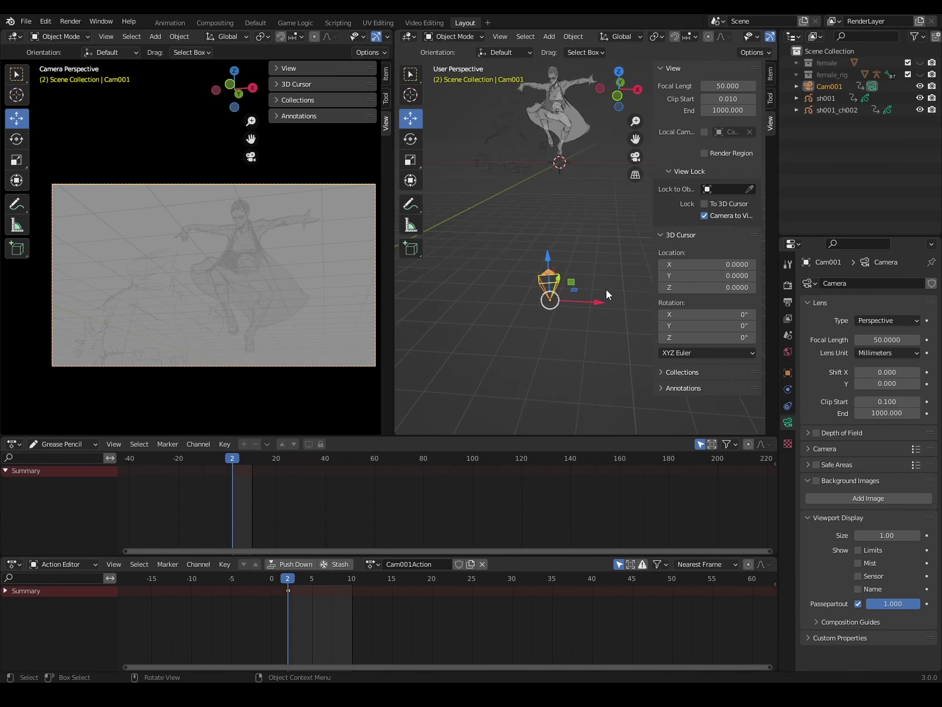
At frame 10, move and rotate the camera into its end pose.
{"action": "left_click_drag", "start_coordinate": [304, 595], "coordinate": [352, 600]}
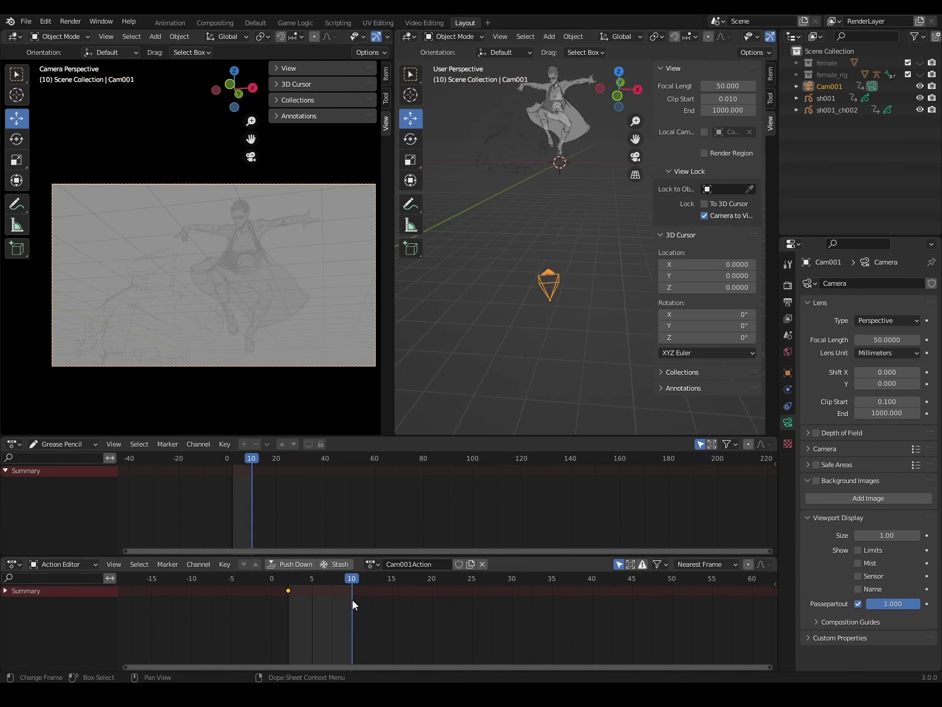
{"action": "middle_click_drag", "start_coordinate": [583, 253], "coordinate": [602, 283]}
{"action": "mouse_move", "coordinate": [600, 302]}
{"action": "left_mouse_down"}
{"action": "mouse_move", "coordinate": [596, 293]}
{"action": "mouse_move", "coordinate": [574, 315]}
{"action": "mouse_move", "coordinate": [612, 294]}
{"action": "left_mouse_up"}
{"action": "key", "text": "shift+space"}
{"action": "left_click", "coordinate": [589, 307]}
{"action": "key", "text": "shift+space"}
{"action": "key", "text": "shift+space"}
{"action": "left_click", "coordinate": [555, 290]}
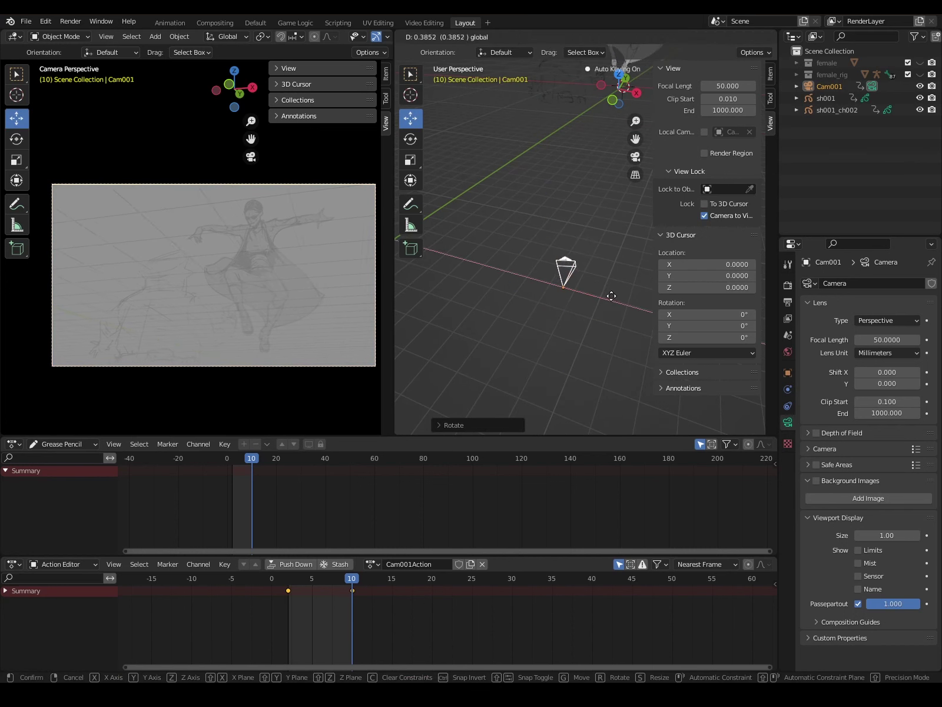
Back at frame 2, tilt the camera around its view axis and slide it left along X.
{"action": "left_click", "coordinate": [295, 592]}
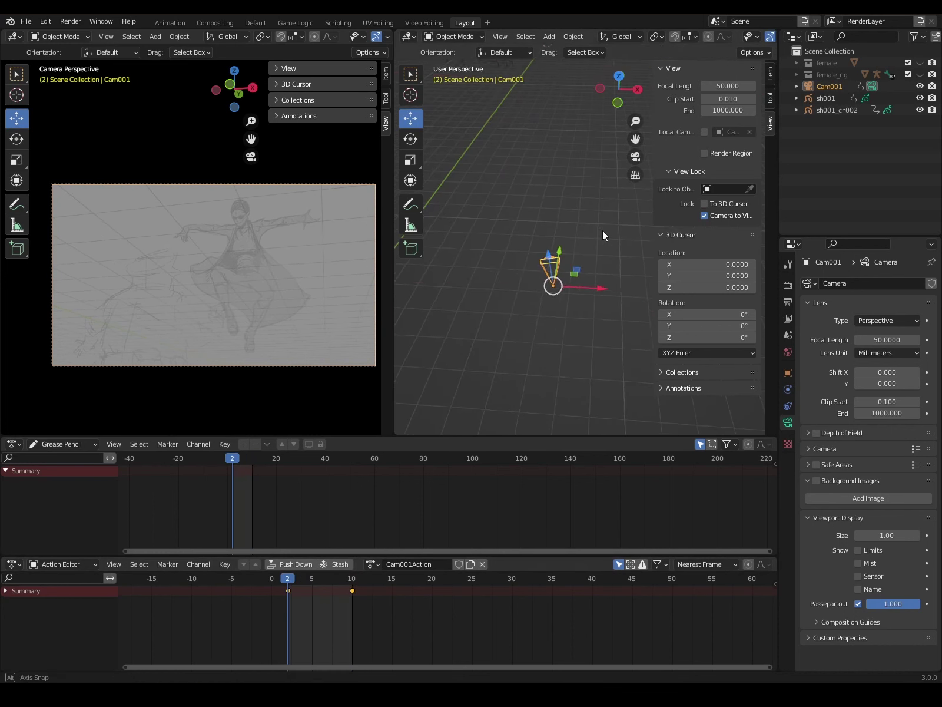
{"action": "key", "text": "g"}
{"action": "left_click", "coordinate": [578, 275]}
{"action": "key", "text": "Left"}
{"action": "key", "text": "shift+space"}
{"action": "key", "text": "r"}
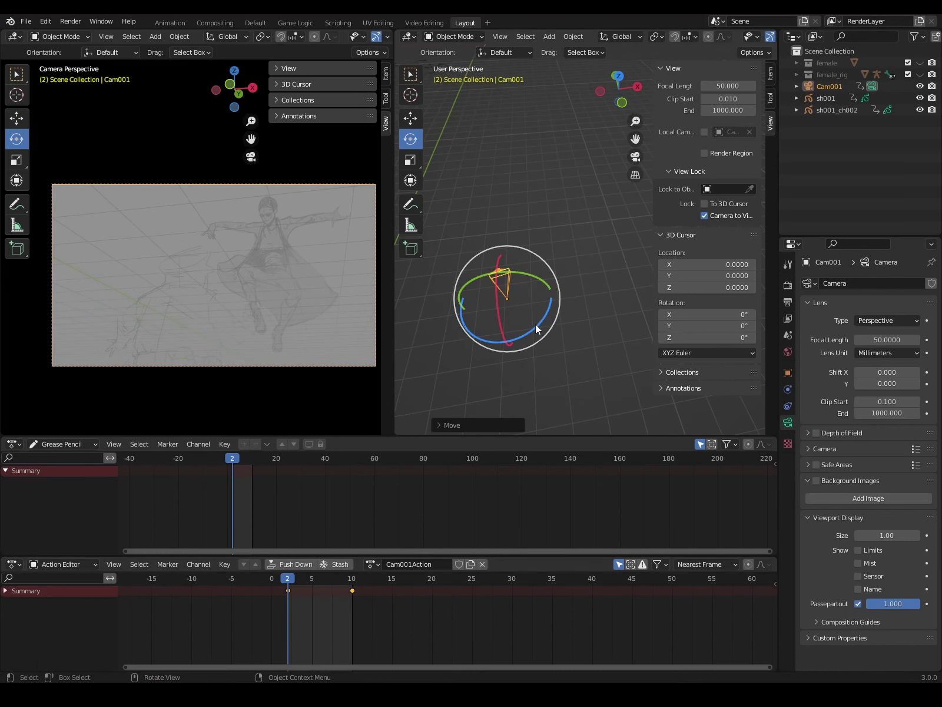
{"action": "mouse_move", "coordinate": [535, 324]}
{"action": "left_mouse_down"}
{"action": "mouse_move", "coordinate": [540, 297]}
{"action": "mouse_move", "coordinate": [494, 316]}
{"action": "mouse_move", "coordinate": [490, 352]}
{"action": "mouse_move", "coordinate": [494, 332]}
{"action": "mouse_move", "coordinate": [445, 378]}
{"action": "mouse_move", "coordinate": [461, 359]}
{"action": "left_mouse_up"}
{"action": "key", "text": "shift+space"}
{"action": "key", "text": "g"}
{"action": "key", "text": "shift+space"}
Rotate the camera slightly more and move it further left along X.
{"action": "key", "text": "r"}
{"action": "key", "text": "shift+space"}
{"action": "key", "text": "g"}
{"action": "key", "text": "shift+space"}
{"action": "key", "text": "r"}
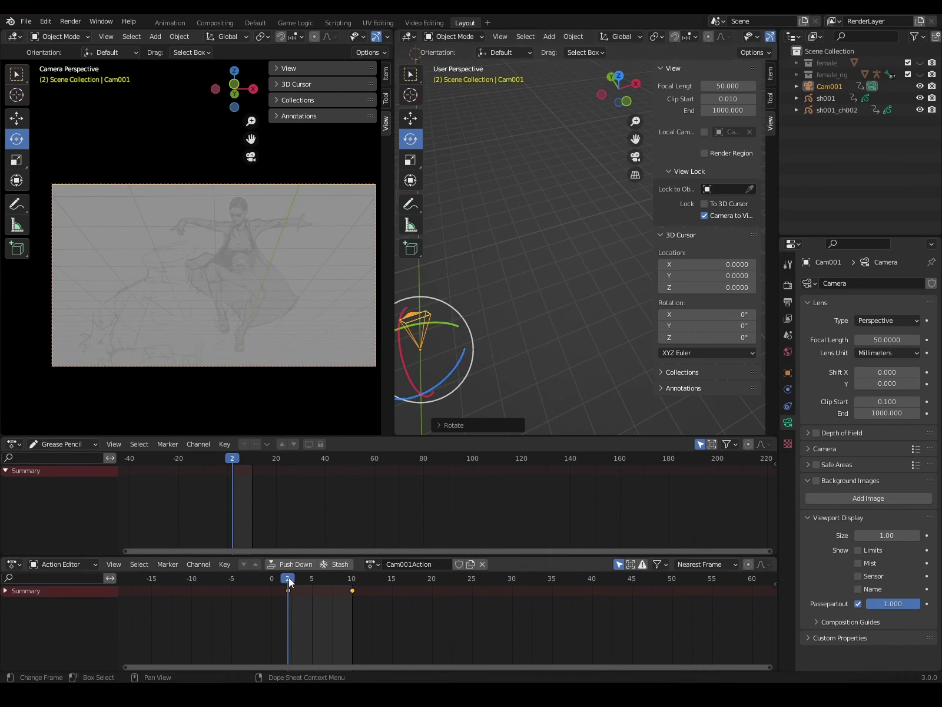
Scrub from frame 2 to 10 to check the camera motion.
{"action": "mouse_move", "coordinate": [335, 580]}
{"action": "left_mouse_down"}
{"action": "mouse_move", "coordinate": [304, 583]}
{"action": "mouse_move", "coordinate": [352, 578]}
{"action": "left_mouse_up"}
{"action": "mouse_move", "coordinate": [535, 323]}
{"action": "middle_mouse_down"}
{"action": "mouse_move", "coordinate": [606, 245]}
{"action": "mouse_move", "coordinate": [566, 294]}
{"action": "middle_mouse_up"}
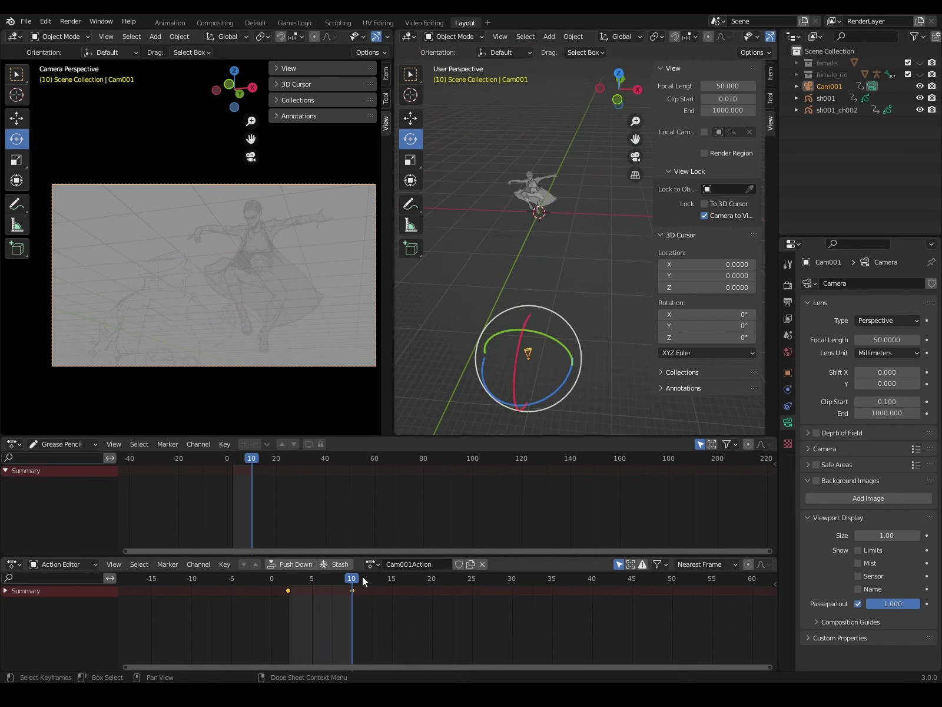
{"action": "mouse_move", "coordinate": [362, 576]}
{"action": "left_mouse_down"}
{"action": "mouse_move", "coordinate": [288, 589]}
{"action": "mouse_move", "coordinate": [354, 596]}
{"action": "left_mouse_up"}
{"action": "key", "text": "ctrl+Tab"}
Set sh001's End to 40 in the Shot Manager and drag Cam001's frame-10 key to 40.
{"action": "left_click", "coordinate": [461, 284]}
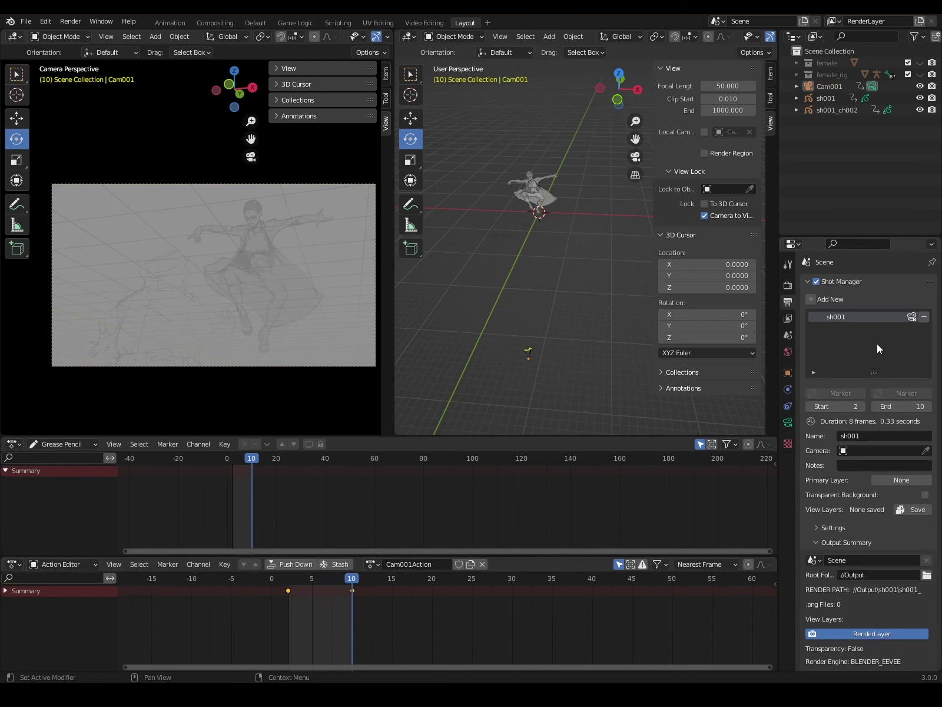
{"action": "left_click", "coordinate": [912, 406]}
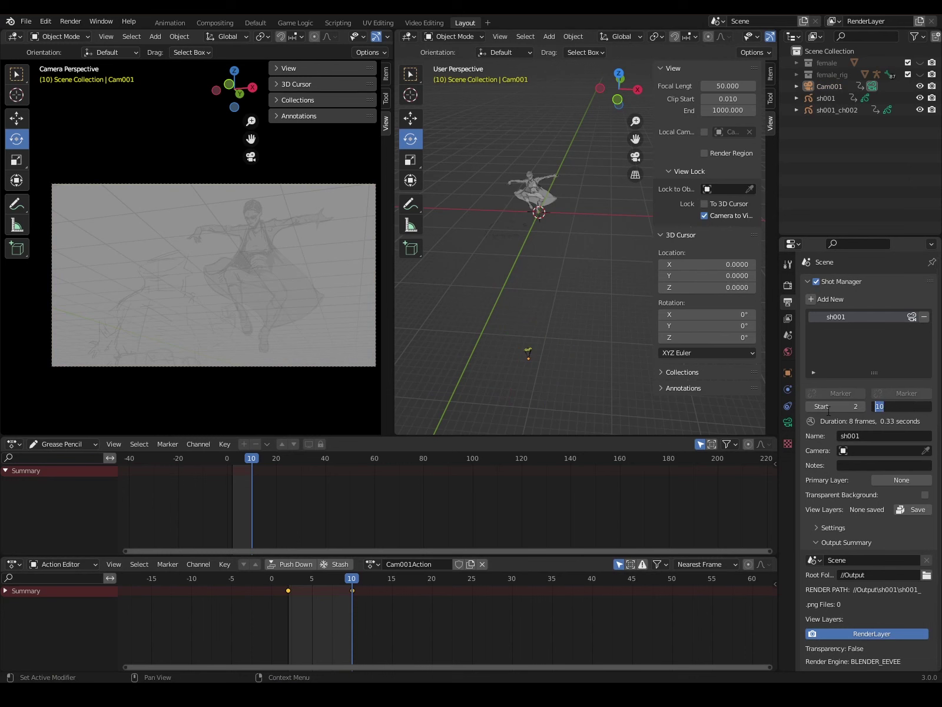
{"action": "type", "text": "40"}
{"action": "key", "text": "Return"}
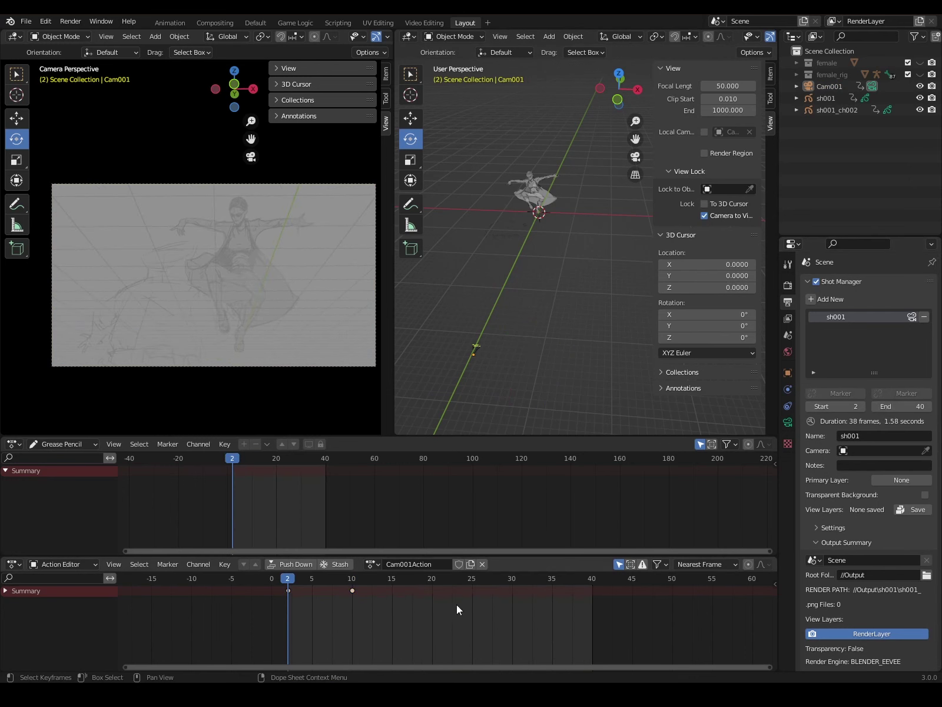
{"action": "left_click_drag", "start_coordinate": [353, 590], "coordinate": [592, 591]}
Put sh001_ch002 into Draw Mode, then play and scrub the shot from frame 2.
{"action": "left_click", "coordinate": [200, 295]}
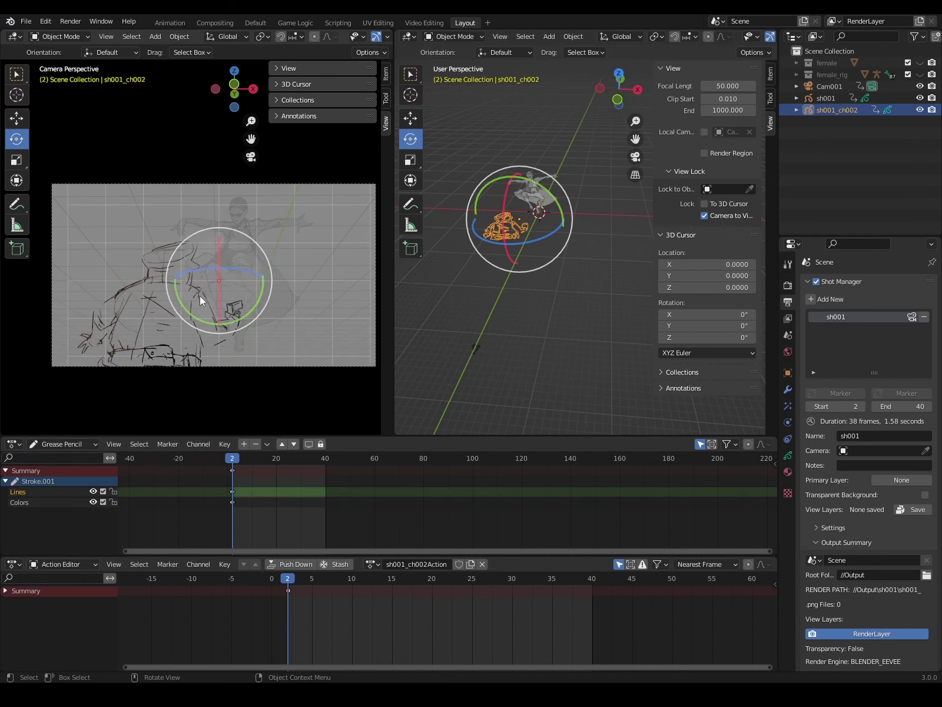
{"action": "key", "text": "ctrl+Tab"}
{"action": "left_click", "coordinate": [362, 257]}
{"action": "key", "text": "space"}
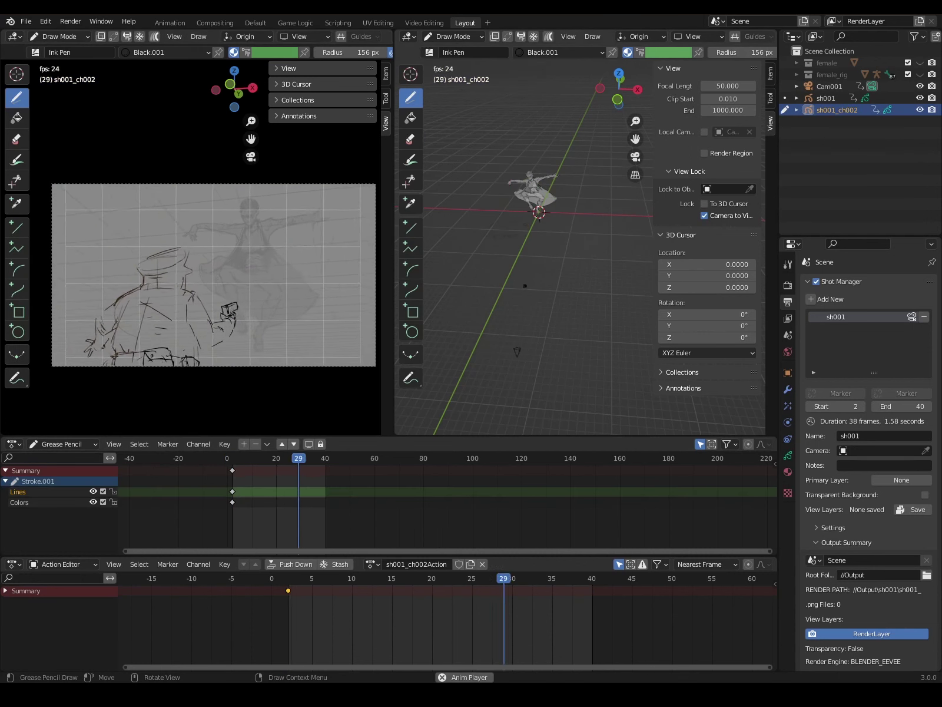
{"action": "key", "text": "space"}
{"action": "left_click", "coordinate": [289, 580]}
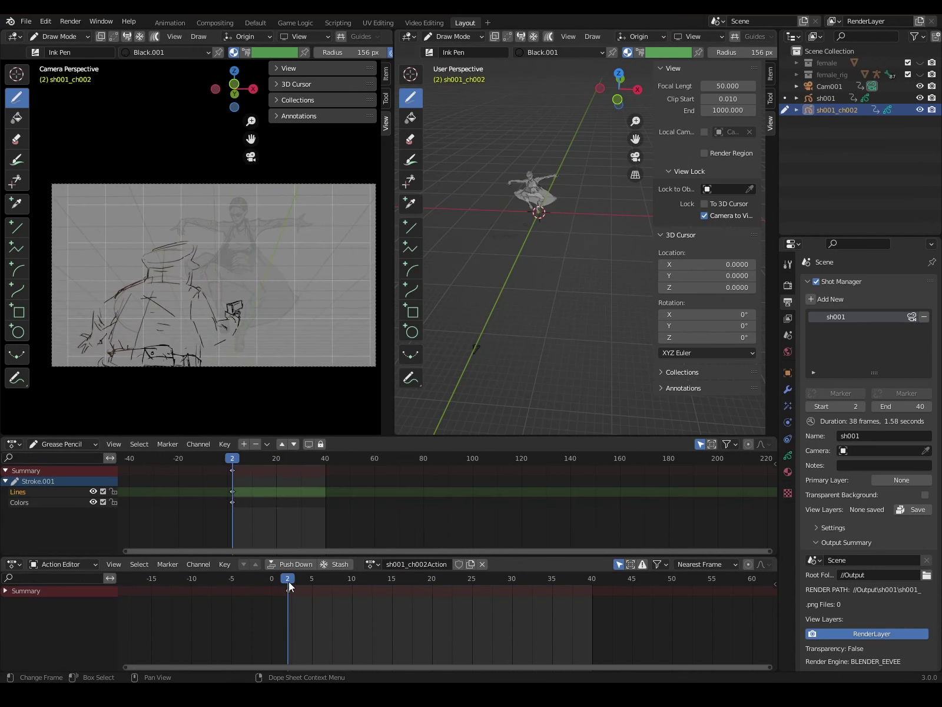
{"action": "mouse_move", "coordinate": [288, 582]}
{"action": "left_mouse_down"}
{"action": "mouse_move", "coordinate": [546, 590]}
{"action": "mouse_move", "coordinate": [586, 578]}
{"action": "mouse_move", "coordinate": [330, 577]}
{"action": "mouse_move", "coordinate": [447, 586]}
{"action": "mouse_move", "coordinate": [324, 584]}
{"action": "mouse_move", "coordinate": [289, 599]}
{"action": "mouse_move", "coordinate": [468, 608]}
{"action": "mouse_move", "coordinate": [390, 578]}
{"action": "mouse_move", "coordinate": [287, 597]}
{"action": "left_mouse_up"}
Maximize and fit the camera view, restore the layout, and add a new drawing layer.
{"action": "key", "text": "ctrl+space"}
{"action": "key", "text": "Home"}
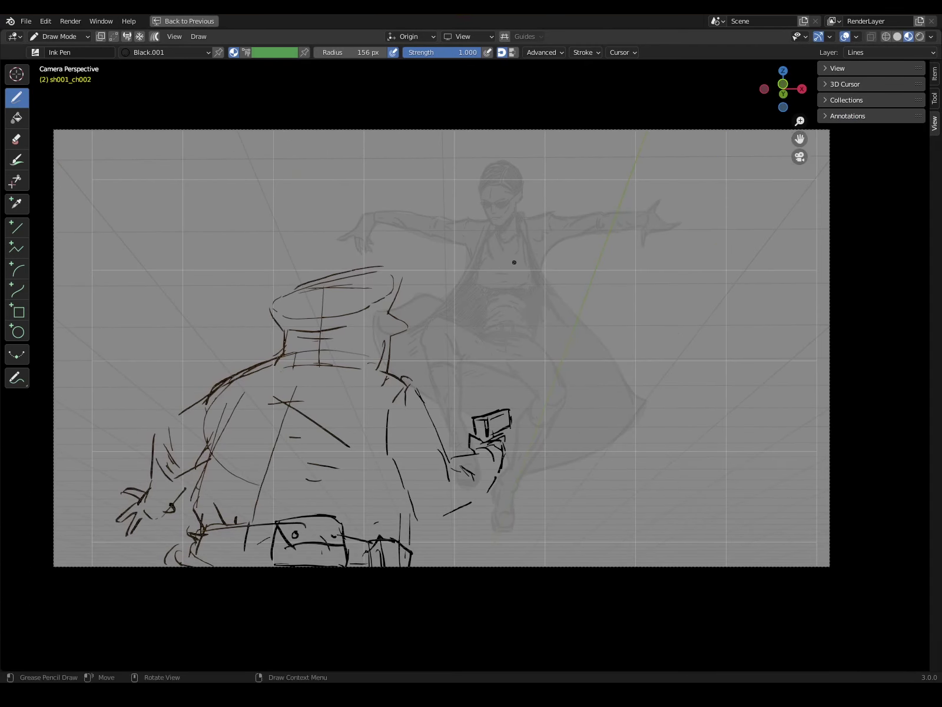
{"action": "scroll", "coordinate": [515, 261], "scroll_direction": "down", "scroll_amount": 2}
{"action": "key", "text": "ctrl+space"}
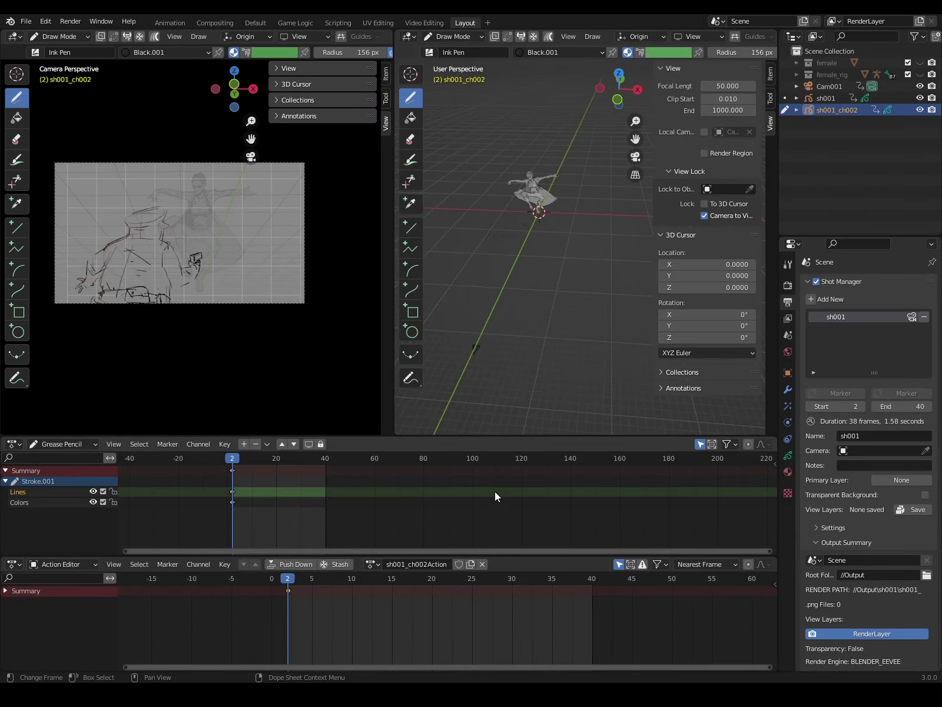
{"action": "left_click", "coordinate": [927, 320]}
Start renaming the Lines and GP_Layer layers and reframe the camera view.
{"action": "double_click", "coordinate": [846, 333]}
{"action": "type", "text": "draft_lines"}
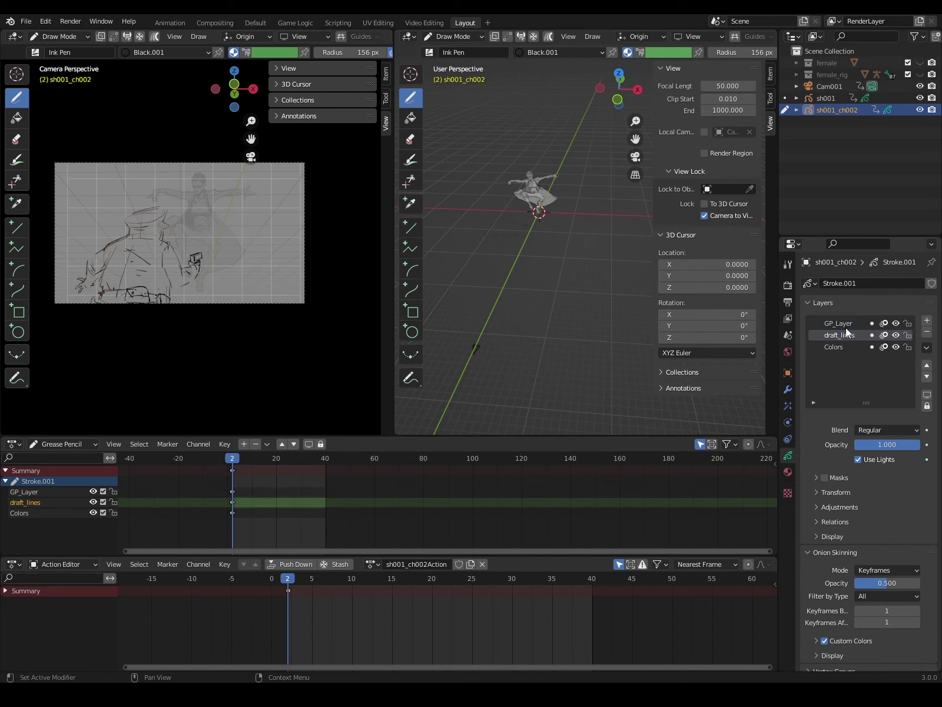
{"action": "double_click", "coordinate": [848, 323]}
{"action": "type", "text": "clear_lines"}
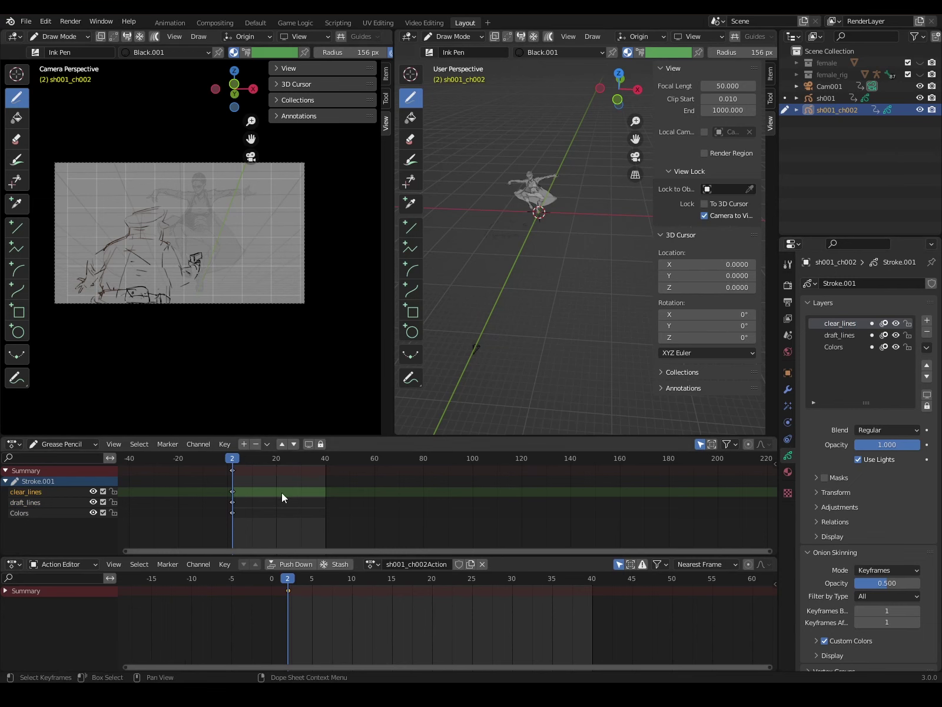
{"action": "key", "text": "ctrl+space"}
{"action": "mouse_move", "coordinate": [469, 326]}
{"action": "middle_mouse_down", "text": "shift"}
{"action": "mouse_move", "coordinate": [524, 287]}
{"action": "mouse_move", "coordinate": [518, 243]}
{"action": "middle_mouse_up", "text": "shift"}
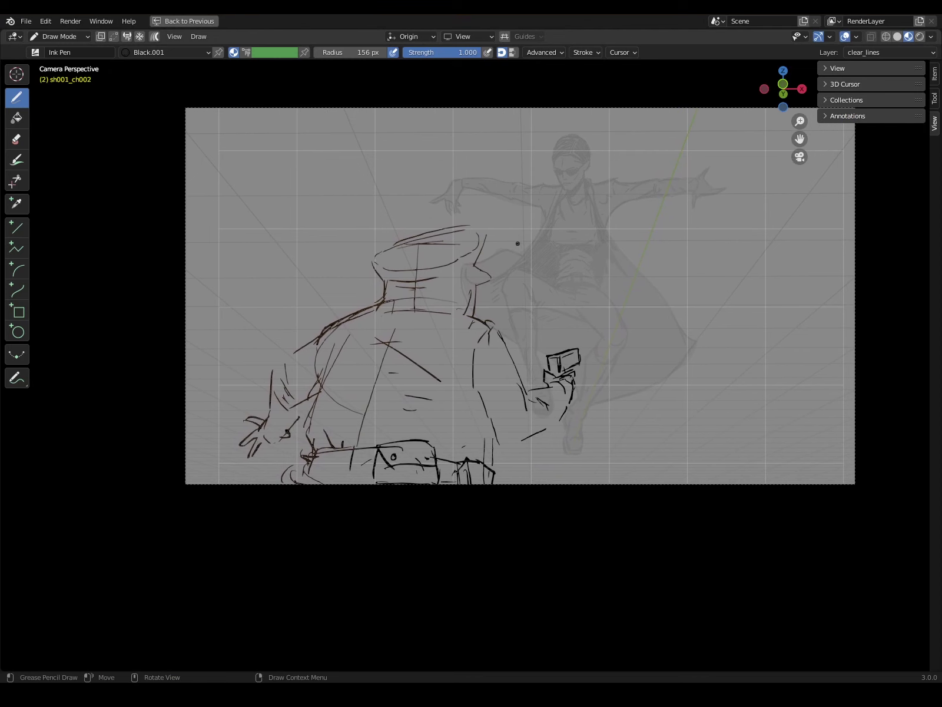
{"action": "key", "text": "ctrl+space"}
{"action": "key", "text": "ctrl+space"}
In Edit Mode, select the rough cap strokes and rotate them to a new tilt.
{"action": "key", "text": "ctrl+Tab"}
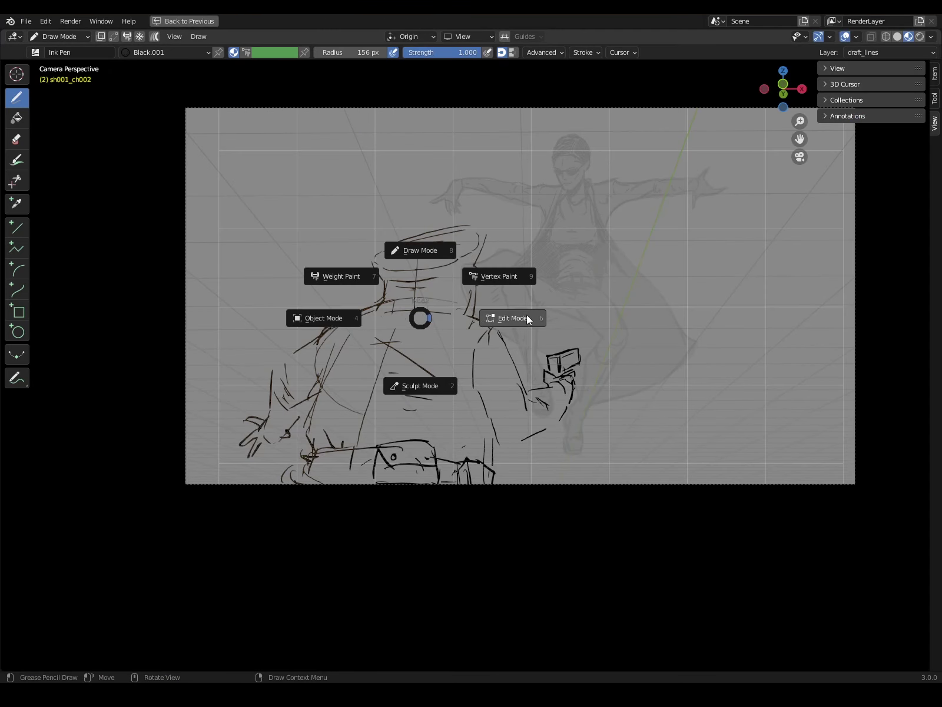
{"action": "left_click", "coordinate": [519, 317]}
{"action": "left_click_drag", "start_coordinate": [489, 196], "coordinate": [381, 297]}
{"action": "key", "text": "shift+space"}
{"action": "key", "text": "r"}
{"action": "left_click_drag", "start_coordinate": [496, 272], "coordinate": [484, 248]}
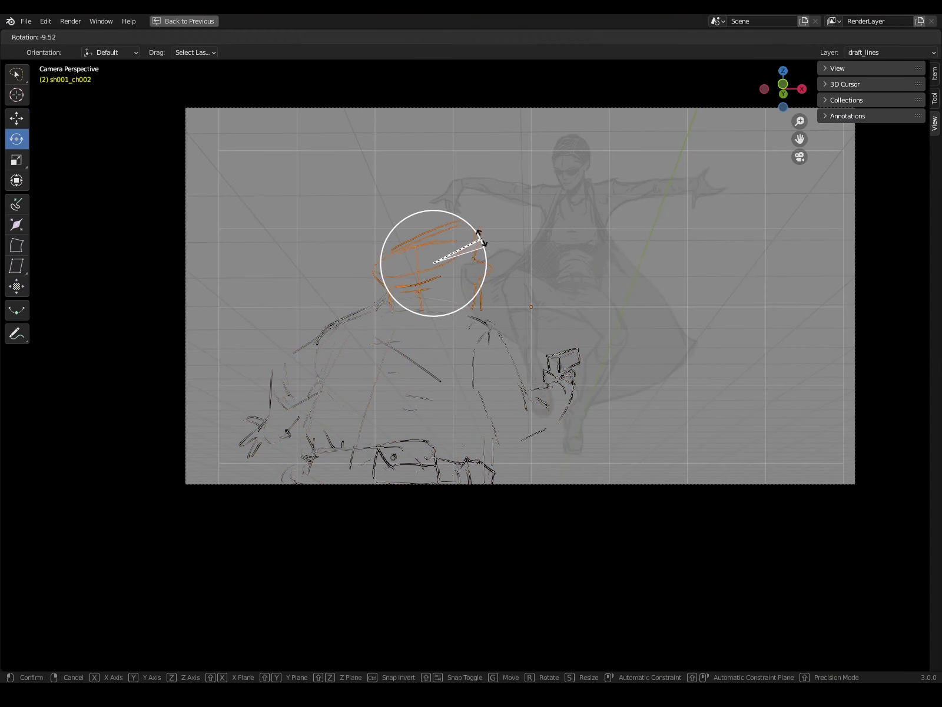
{"action": "key", "text": "shift+space"}
{"action": "key", "text": "r"}
{"action": "left_click", "coordinate": [530, 256]}
{"action": "key", "text": "Tab"}
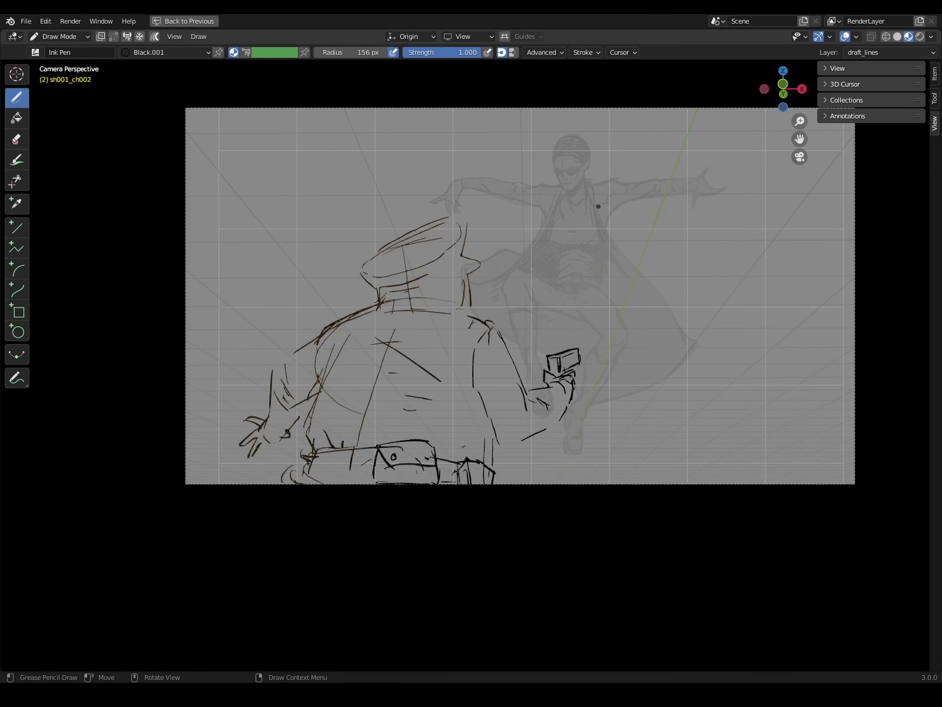
Fade the draft_lines layer to about 0.25 opacity and make clear_lines the active layer.
{"action": "key", "text": "ctrl+space"}
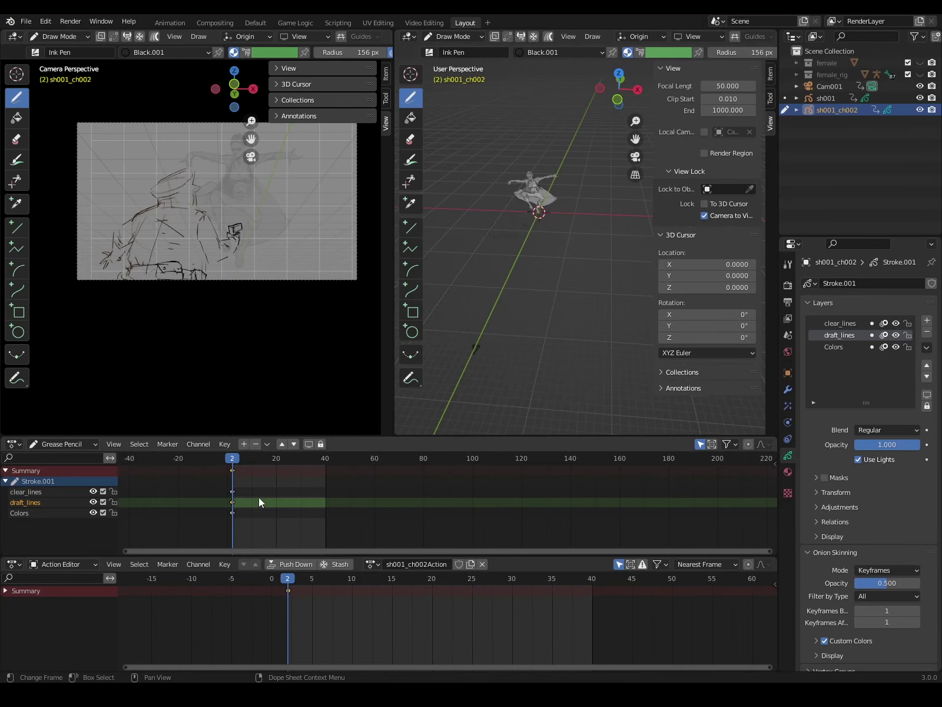
{"action": "left_click", "coordinate": [259, 494]}
{"action": "key", "text": "ctrl+space"}
{"action": "scroll", "coordinate": [547, 216], "scroll_direction": "up", "scroll_amount": 2}
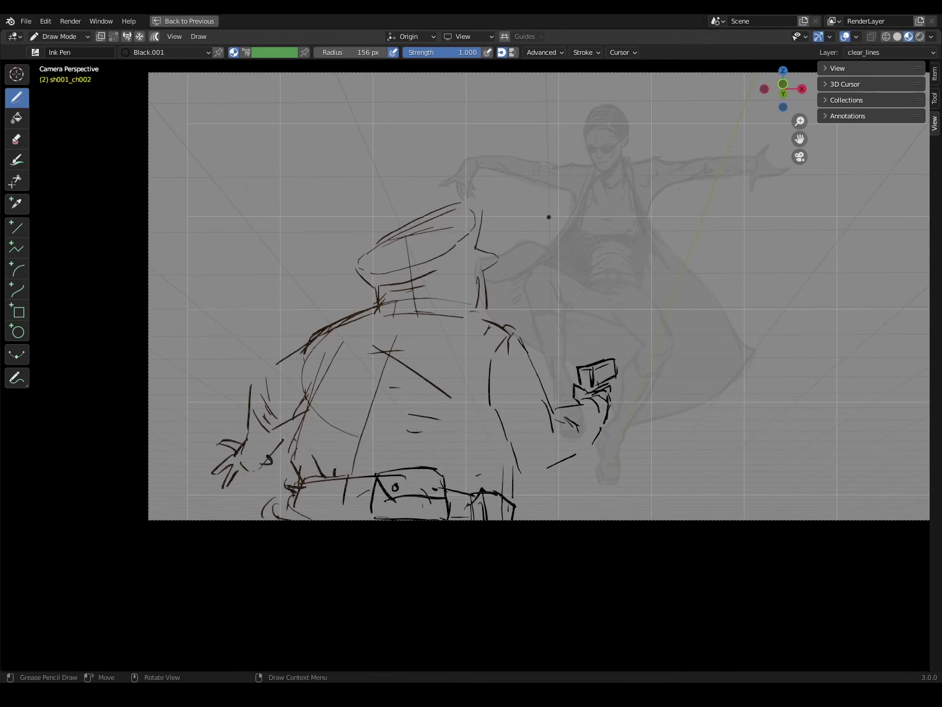
{"action": "key", "text": "ctrl+space"}
{"action": "left_click", "coordinate": [852, 335]}
{"action": "left_click_drag", "start_coordinate": [887, 445], "coordinate": [863, 454]}
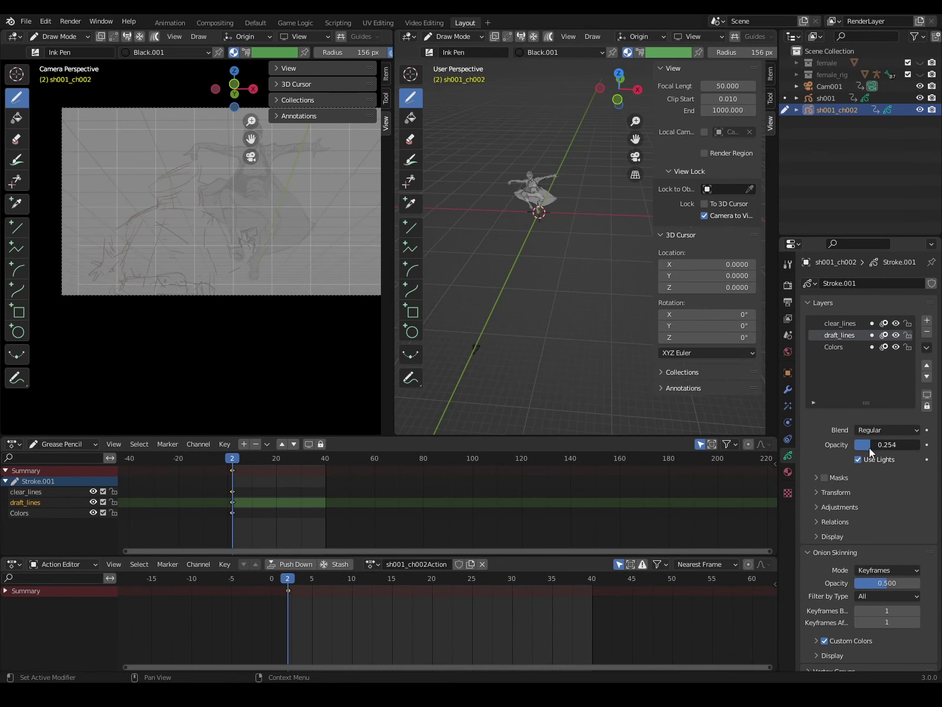
{"action": "left_click", "coordinate": [840, 322]}
{"action": "key", "text": "ctrl+space"}
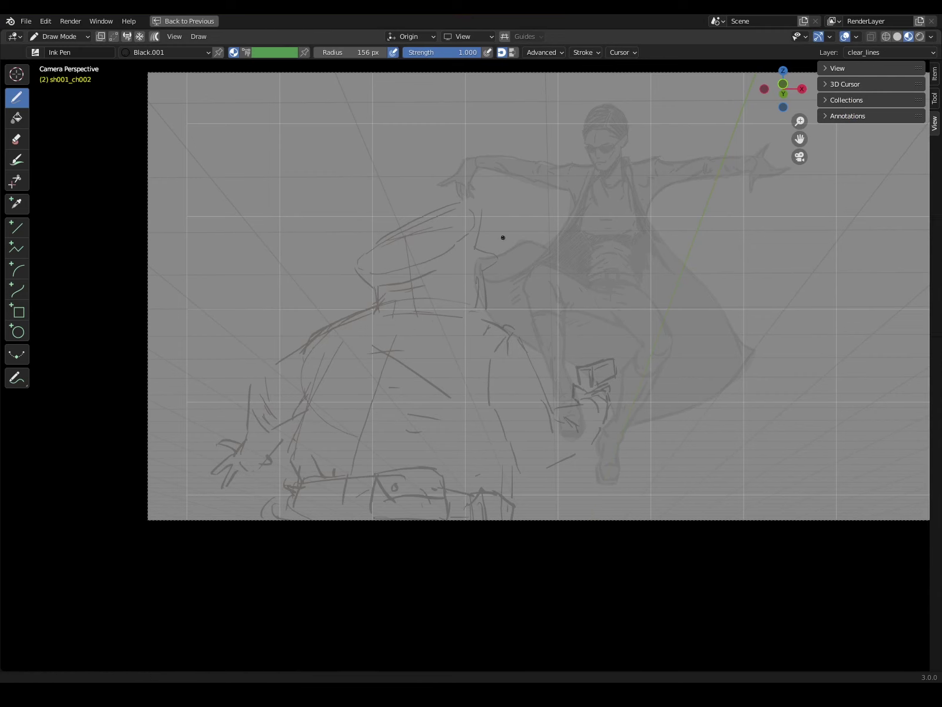
Toggle an overlay option and redraw the cap crown's lower edge, undoing misplaced strokes.
{"action": "scroll", "coordinate": [503, 237], "scroll_direction": "up", "scroll_amount": 1}
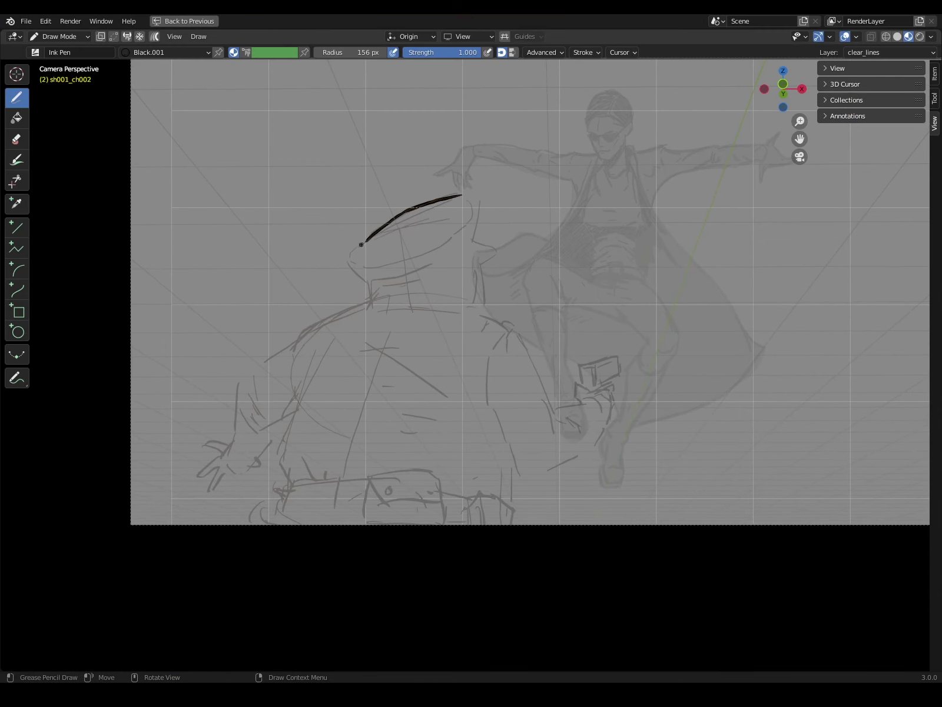
{"action": "middle_click_drag", "start_coordinate": [518, 251], "coordinate": [507, 273], "text": "shift"}
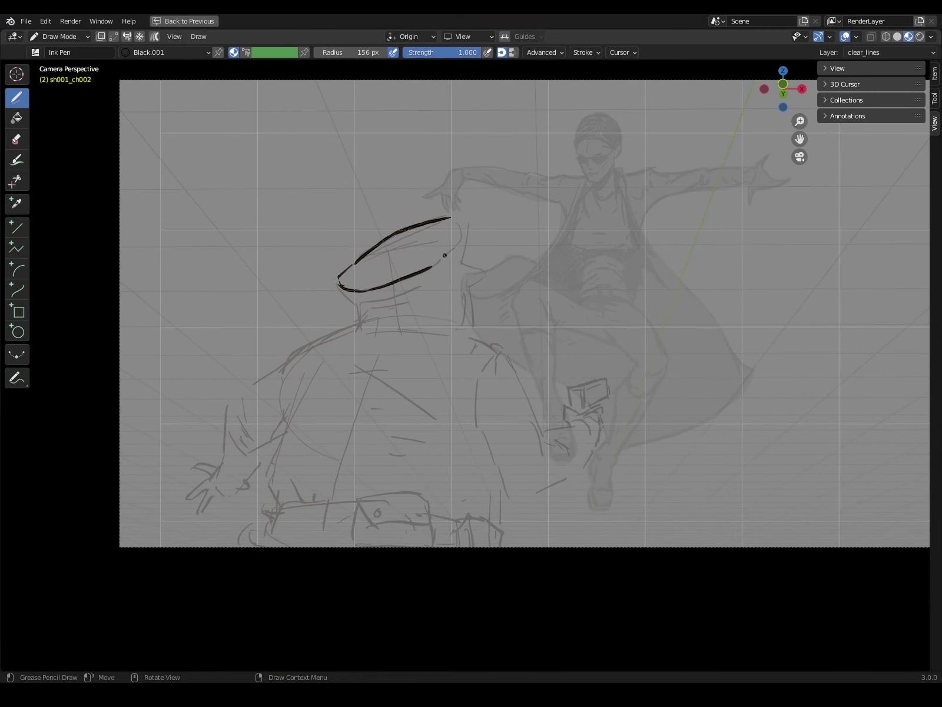
{"action": "left_click", "coordinate": [858, 38]}
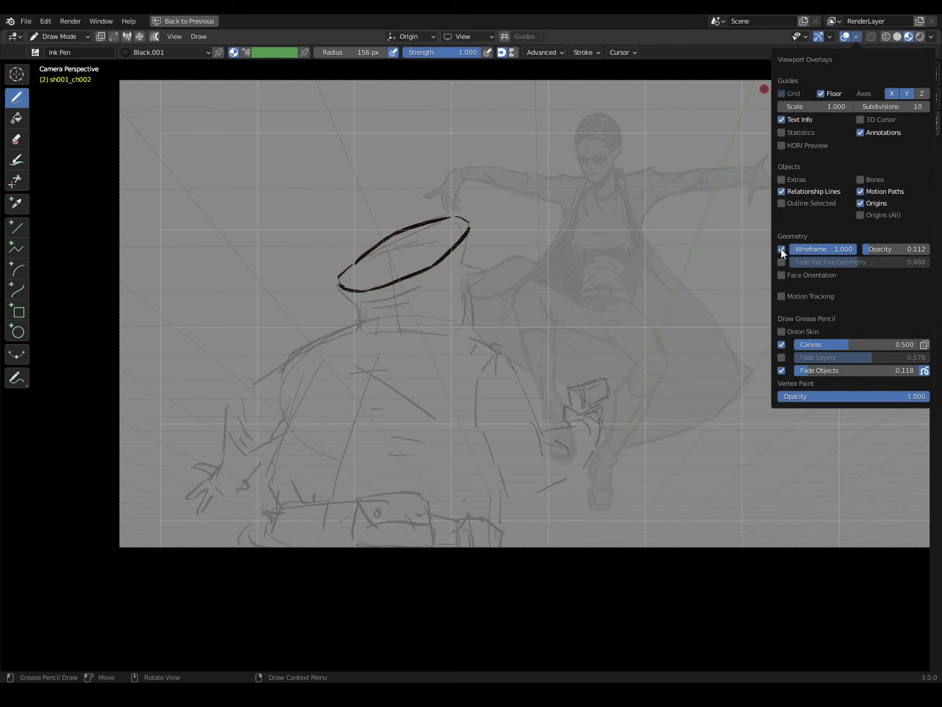
{"action": "left_click", "coordinate": [782, 248]}
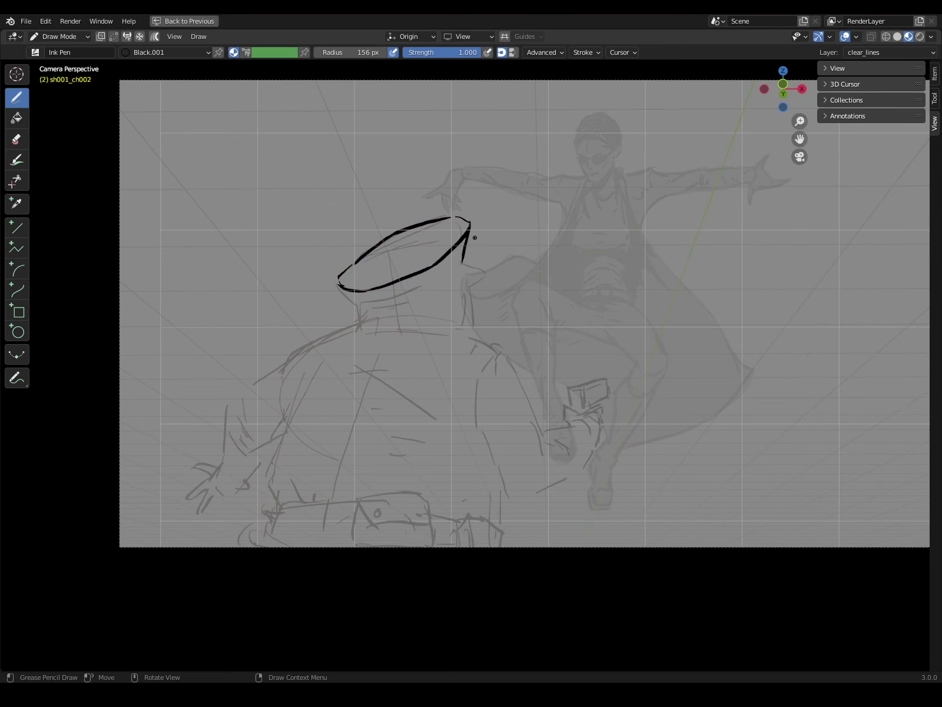
{"action": "key", "text": "ctrl+z"}
{"action": "left_click_drag", "start_coordinate": [357, 306], "coordinate": [434, 286]}
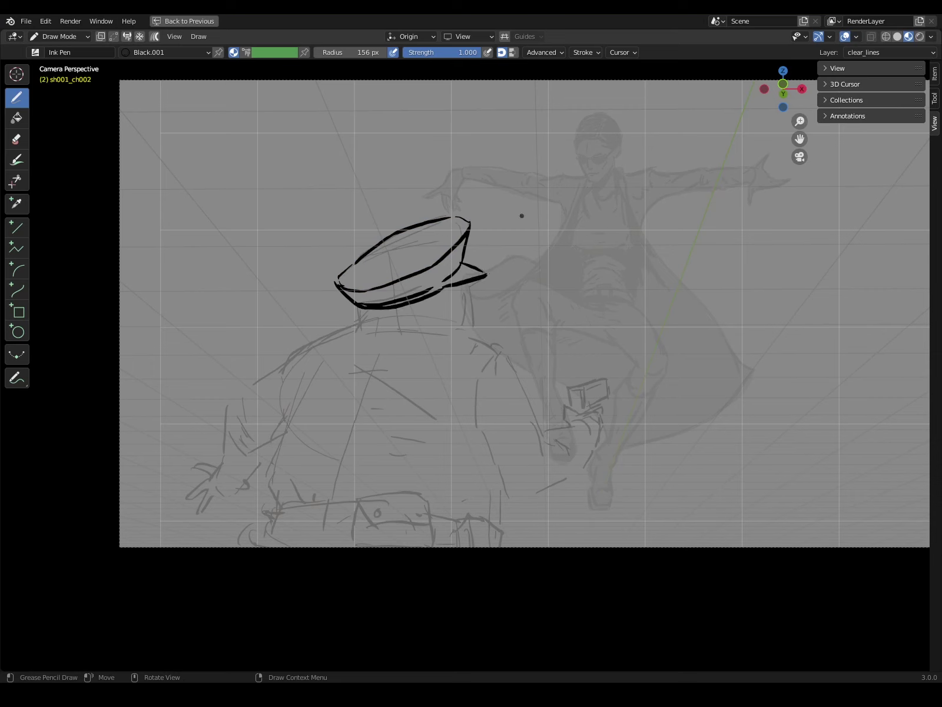
{"action": "key", "text": "ctrl+z"}
Zoom in on the cap and ink hatching in the shadow under the brim.
{"action": "middle_click_drag", "start_coordinate": [431, 303], "coordinate": [446, 298], "text": "shift"}
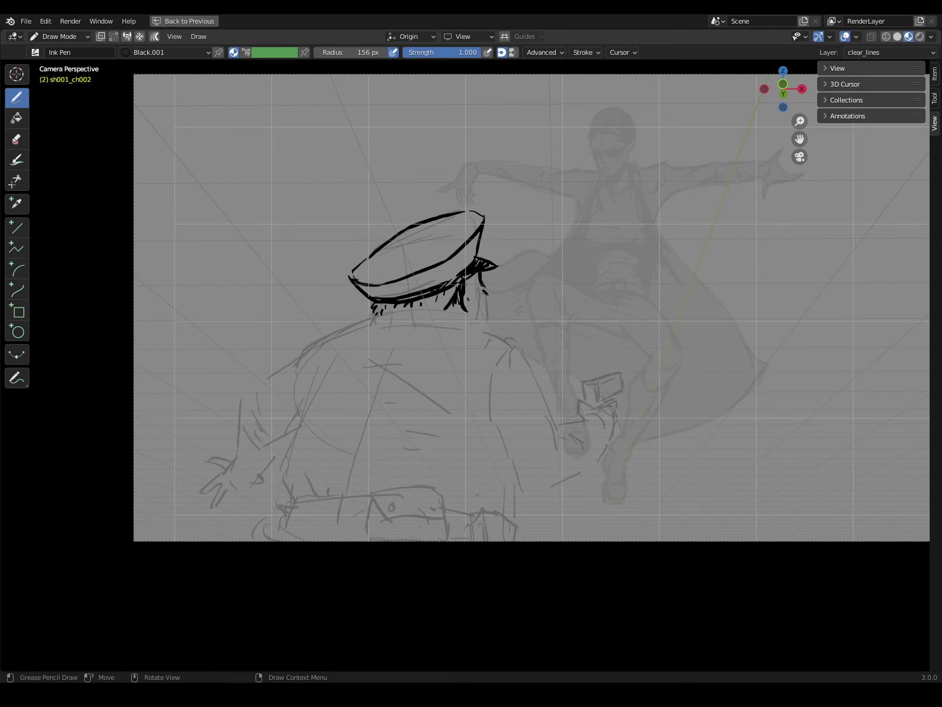
{"action": "scroll", "coordinate": [392, 242], "scroll_direction": "up", "scroll_amount": 1}
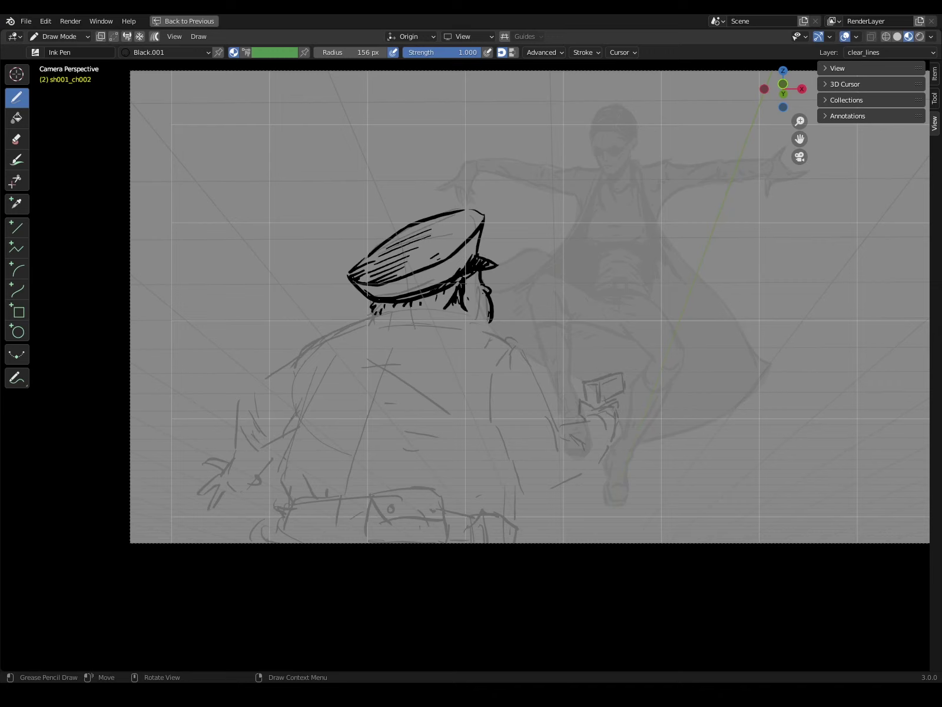
{"action": "scroll", "coordinate": [505, 265], "scroll_direction": "down", "scroll_amount": 2}
{"action": "scroll", "coordinate": [488, 300], "scroll_direction": "down", "scroll_amount": 3}
{"action": "middle_click_drag", "start_coordinate": [489, 301], "coordinate": [509, 251], "text": "ctrl"}
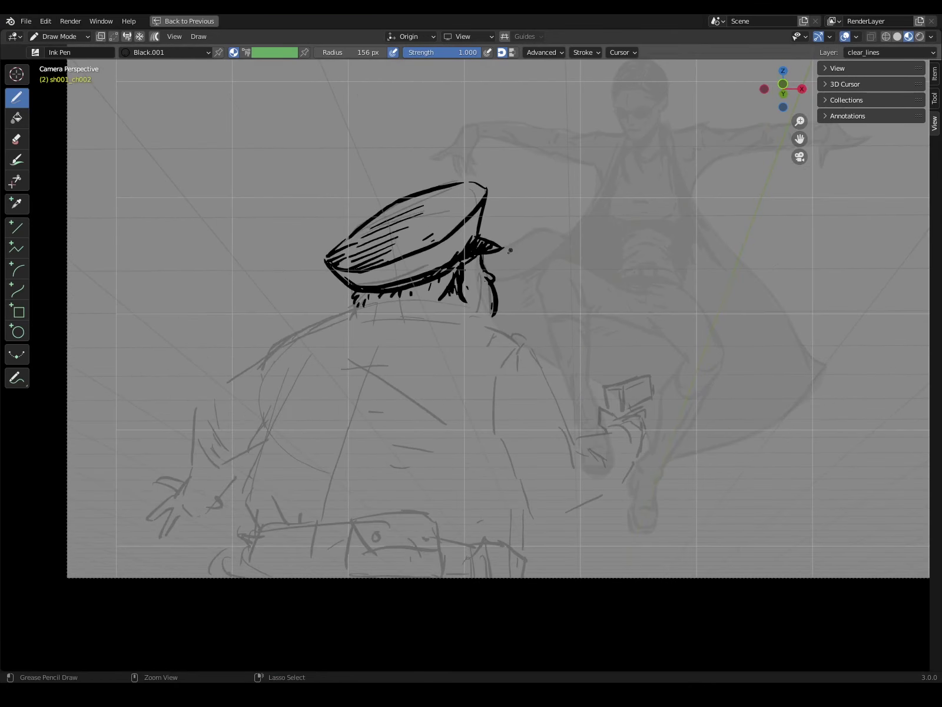
{"action": "mouse_move", "coordinate": [475, 302]}
{"action": "left_mouse_down"}
{"action": "mouse_move", "coordinate": [472, 270]}
{"action": "mouse_move", "coordinate": [461, 306]}
{"action": "mouse_move", "coordinate": [443, 300]}
{"action": "left_mouse_up"}
{"action": "left_click_drag", "start_coordinate": [439, 290], "coordinate": [434, 299]}
Ink the cap band's lower edge, the collar, and the right shoulder and arm.
{"action": "scroll", "coordinate": [573, 184], "scroll_direction": "down", "scroll_amount": 3}
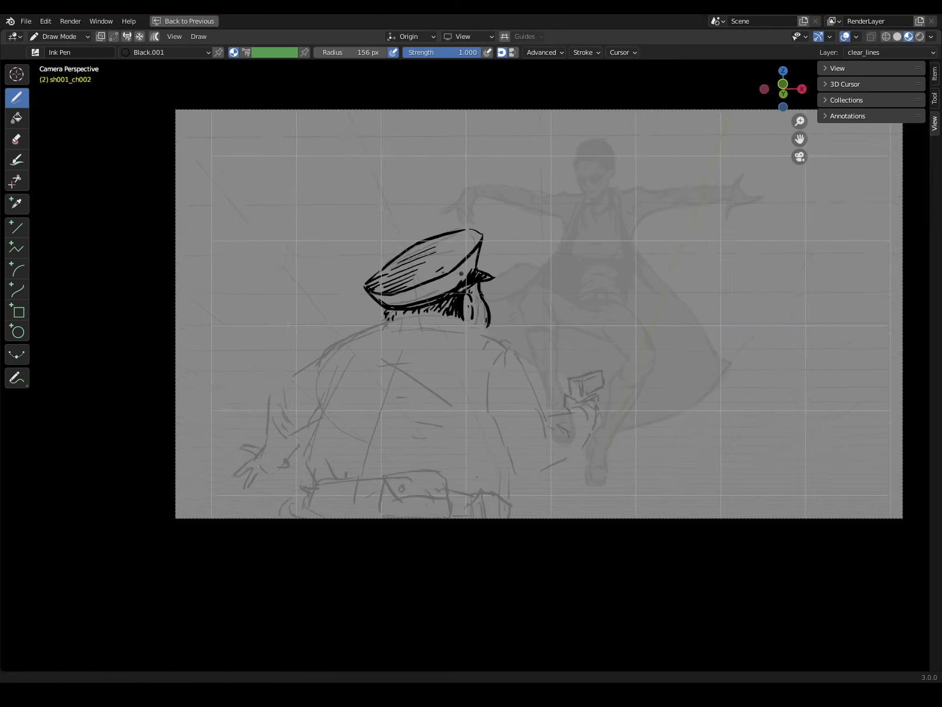
{"action": "scroll", "coordinate": [572, 185], "scroll_direction": "up", "scroll_amount": 2}
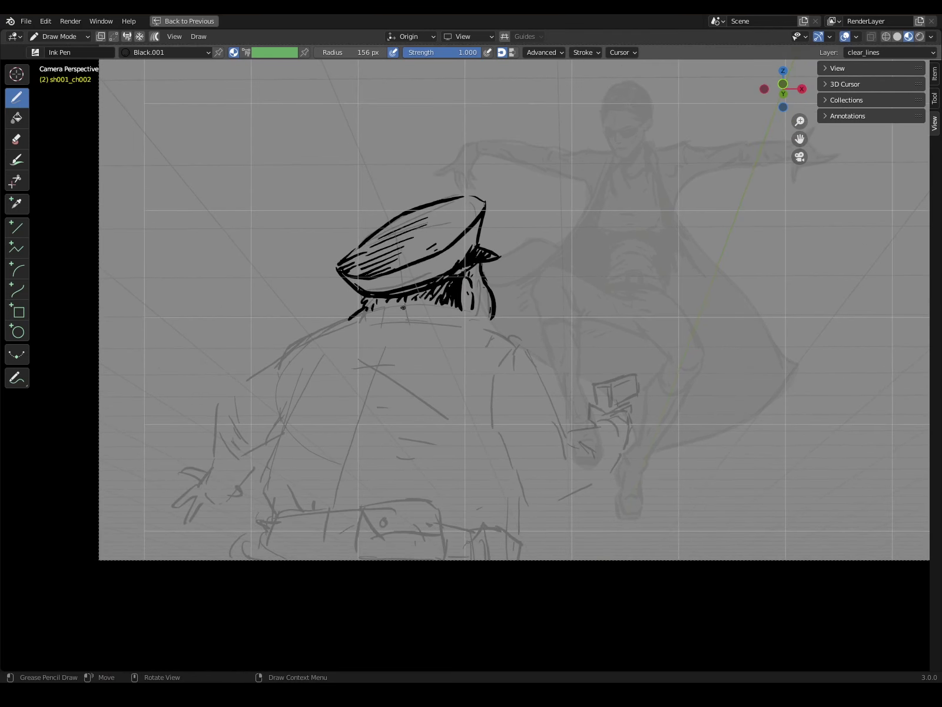
{"action": "left_click_drag", "start_coordinate": [365, 307], "coordinate": [489, 313]}
{"action": "mouse_move", "coordinate": [333, 324]}
{"action": "left_mouse_down"}
{"action": "mouse_move", "coordinate": [421, 317]}
{"action": "mouse_move", "coordinate": [507, 336]}
{"action": "left_mouse_up"}
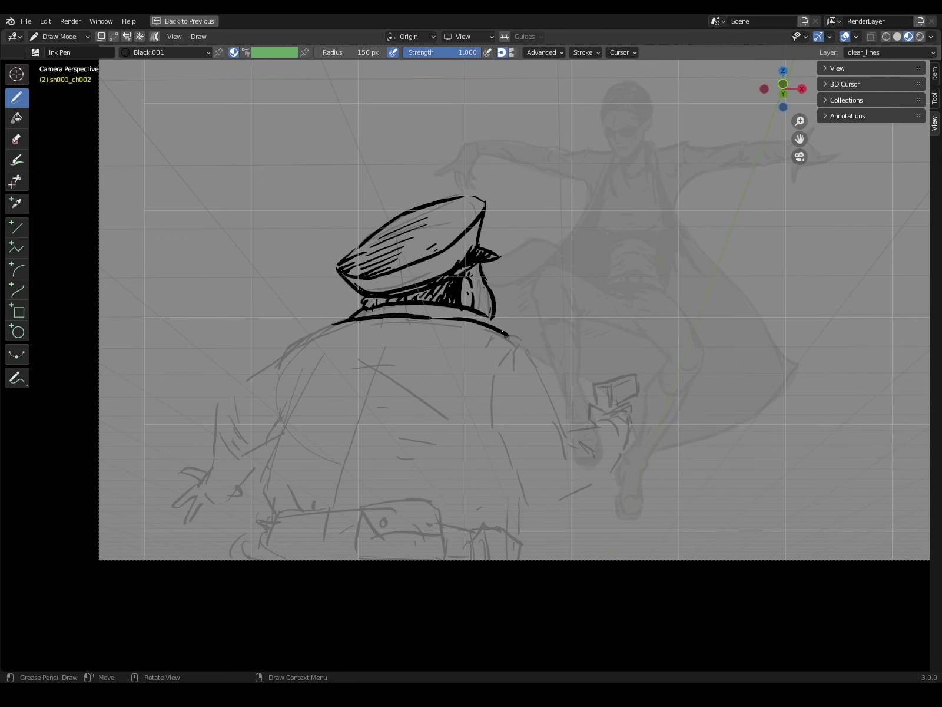
{"action": "middle_click_drag", "start_coordinate": [508, 337], "coordinate": [504, 310], "text": "shift"}
{"action": "mouse_move", "coordinate": [505, 307]}
{"action": "left_mouse_down"}
{"action": "mouse_move", "coordinate": [528, 329]}
{"action": "mouse_move", "coordinate": [562, 422]}
{"action": "left_mouse_up"}
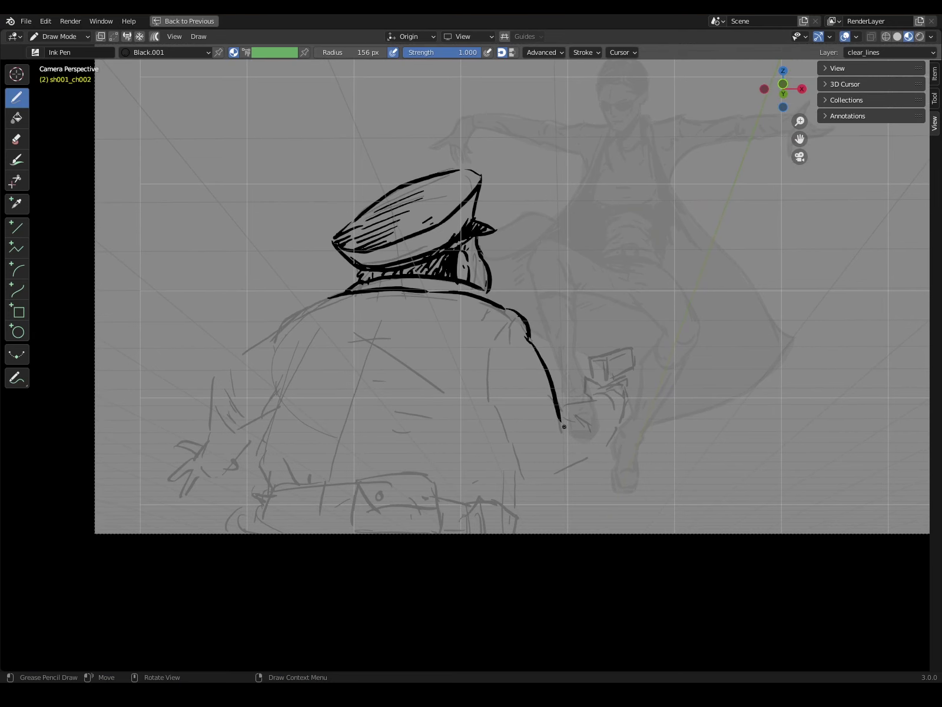
{"action": "key", "text": "ctrl+z"}
{"action": "left_click_drag", "start_coordinate": [531, 340], "coordinate": [568, 420]}
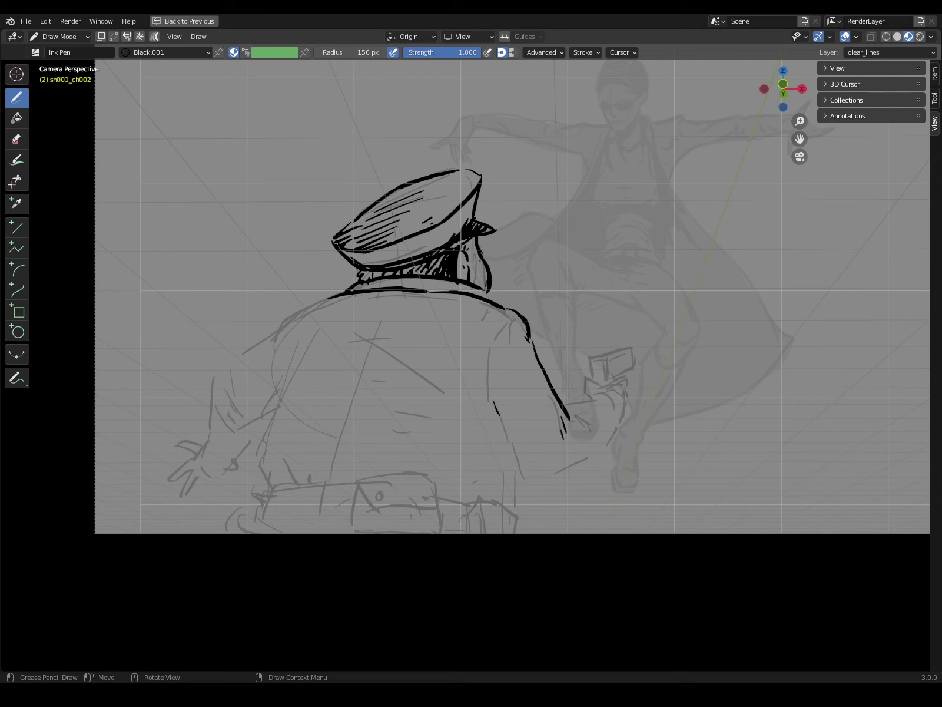
Ink the coat's right side, forearm, hand, wrist details and a shorter upper sleeve line.
{"action": "mouse_move", "coordinate": [499, 415]}
{"action": "left_mouse_down"}
{"action": "mouse_move", "coordinate": [544, 482]}
{"action": "mouse_move", "coordinate": [598, 451]}
{"action": "left_mouse_up"}
{"action": "mouse_move", "coordinate": [564, 406]}
{"action": "left_mouse_down"}
{"action": "mouse_move", "coordinate": [610, 408]}
{"action": "mouse_move", "coordinate": [607, 452]}
{"action": "mouse_move", "coordinate": [567, 441]}
{"action": "left_mouse_up"}
{"action": "left_click_drag", "start_coordinate": [583, 426], "coordinate": [592, 428]}
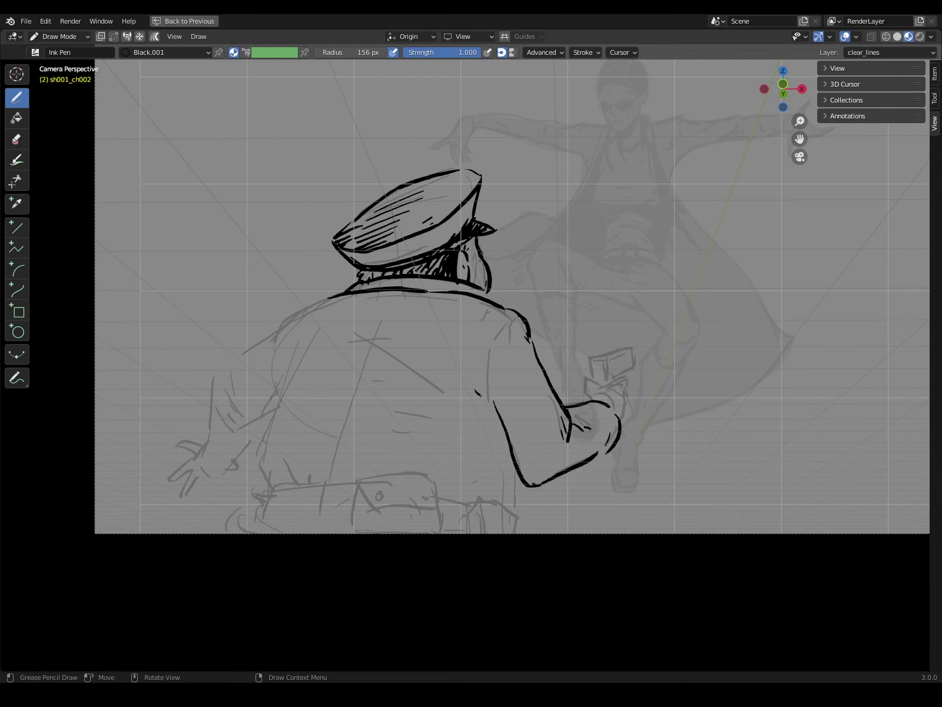
{"action": "mouse_move", "coordinate": [479, 394]}
{"action": "left_mouse_down"}
{"action": "mouse_move", "coordinate": [506, 440]}
{"action": "mouse_move", "coordinate": [511, 501]}
{"action": "left_mouse_up"}
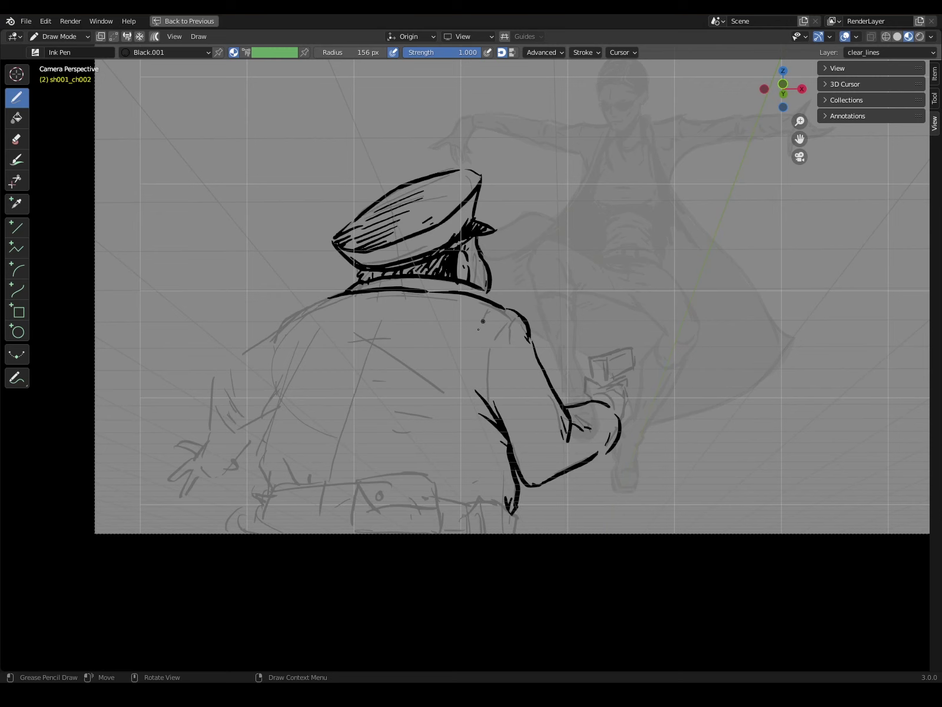
{"action": "left_click_drag", "start_coordinate": [500, 325], "coordinate": [489, 407]}
{"action": "key", "text": "ctrl+z"}
{"action": "left_click_drag", "start_coordinate": [478, 339], "coordinate": [471, 370]}
Ink the coat's left back edge, both belt pouches and the belt line.
{"action": "mouse_move", "coordinate": [298, 356]}
{"action": "left_mouse_down"}
{"action": "mouse_move", "coordinate": [271, 482]}
{"action": "mouse_move", "coordinate": [286, 484]}
{"action": "left_mouse_up"}
{"action": "mouse_move", "coordinate": [293, 479]}
{"action": "left_mouse_down"}
{"action": "mouse_move", "coordinate": [305, 488]}
{"action": "mouse_move", "coordinate": [264, 523]}
{"action": "left_mouse_up"}
{"action": "mouse_move", "coordinate": [270, 489]}
{"action": "left_mouse_down"}
{"action": "mouse_move", "coordinate": [316, 487]}
{"action": "mouse_move", "coordinate": [310, 519]}
{"action": "mouse_move", "coordinate": [310, 503]}
{"action": "mouse_move", "coordinate": [321, 533]}
{"action": "mouse_move", "coordinate": [356, 490]}
{"action": "mouse_move", "coordinate": [350, 533]}
{"action": "mouse_move", "coordinate": [309, 533]}
{"action": "left_mouse_up"}
{"action": "mouse_move", "coordinate": [356, 488]}
{"action": "left_mouse_down"}
{"action": "mouse_move", "coordinate": [356, 533]}
{"action": "mouse_move", "coordinate": [441, 479]}
{"action": "left_mouse_up"}
{"action": "mouse_move", "coordinate": [360, 482]}
{"action": "left_mouse_down"}
{"action": "mouse_move", "coordinate": [440, 486]}
{"action": "mouse_move", "coordinate": [441, 533]}
{"action": "left_mouse_up"}
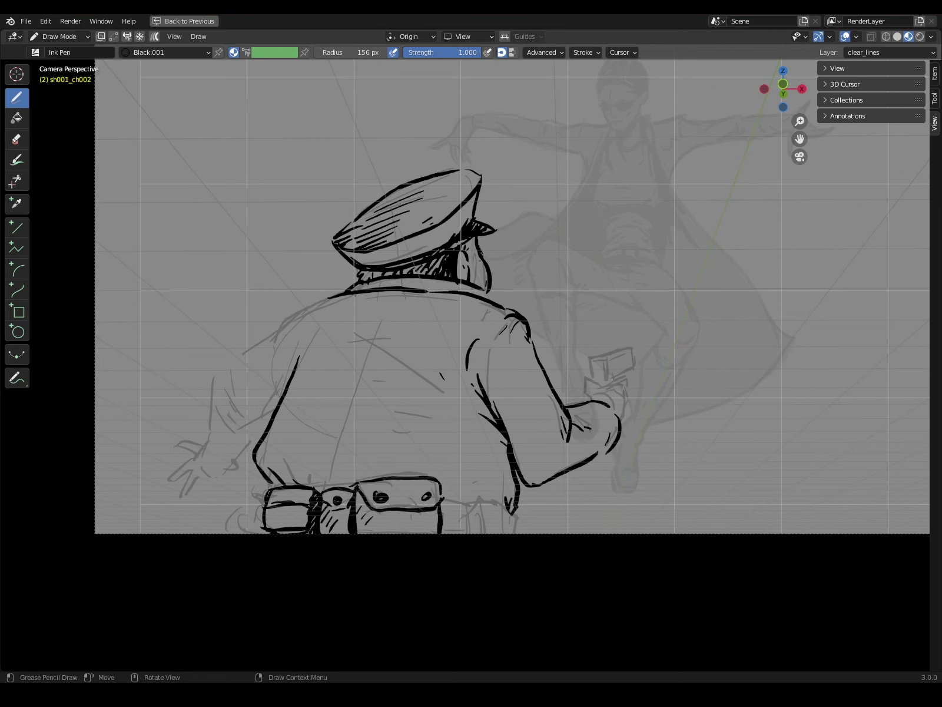
{"action": "left_click_drag", "start_coordinate": [266, 493], "coordinate": [247, 528]}
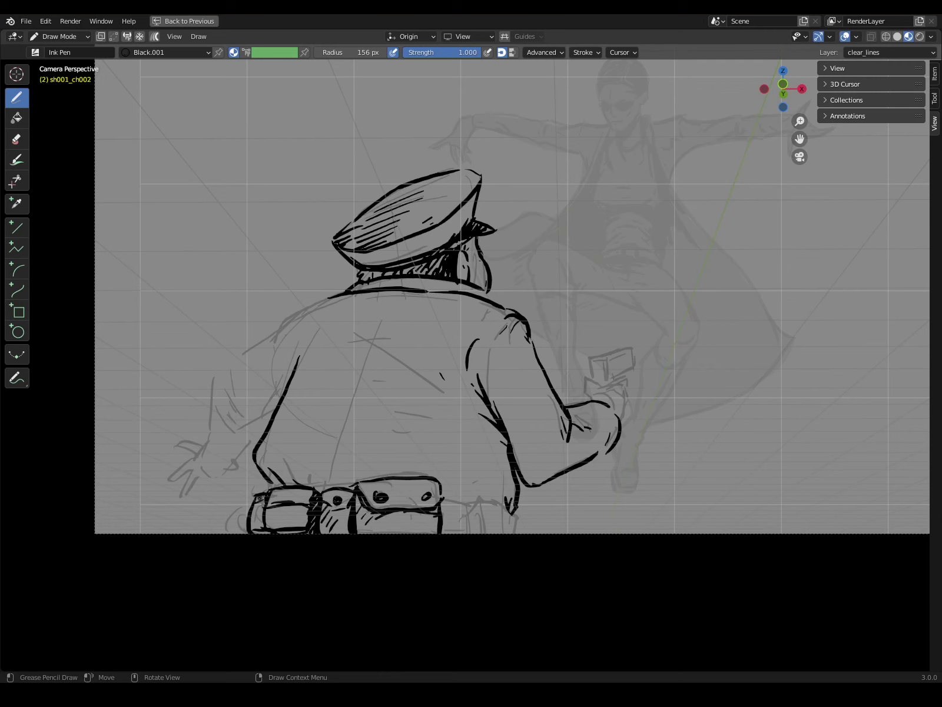
{"action": "mouse_move", "coordinate": [440, 501]}
{"action": "left_mouse_down"}
{"action": "mouse_move", "coordinate": [477, 502]}
{"action": "mouse_move", "coordinate": [495, 533]}
{"action": "mouse_move", "coordinate": [518, 532]}
{"action": "left_mouse_up"}
Add a curved fold on the jacket back and attempt the left elbow, undoing those strokes.
{"action": "scroll", "coordinate": [512, 517], "scroll_direction": "down", "scroll_amount": 1}
{"action": "scroll", "coordinate": [313, 453], "scroll_direction": "down", "scroll_amount": 1}
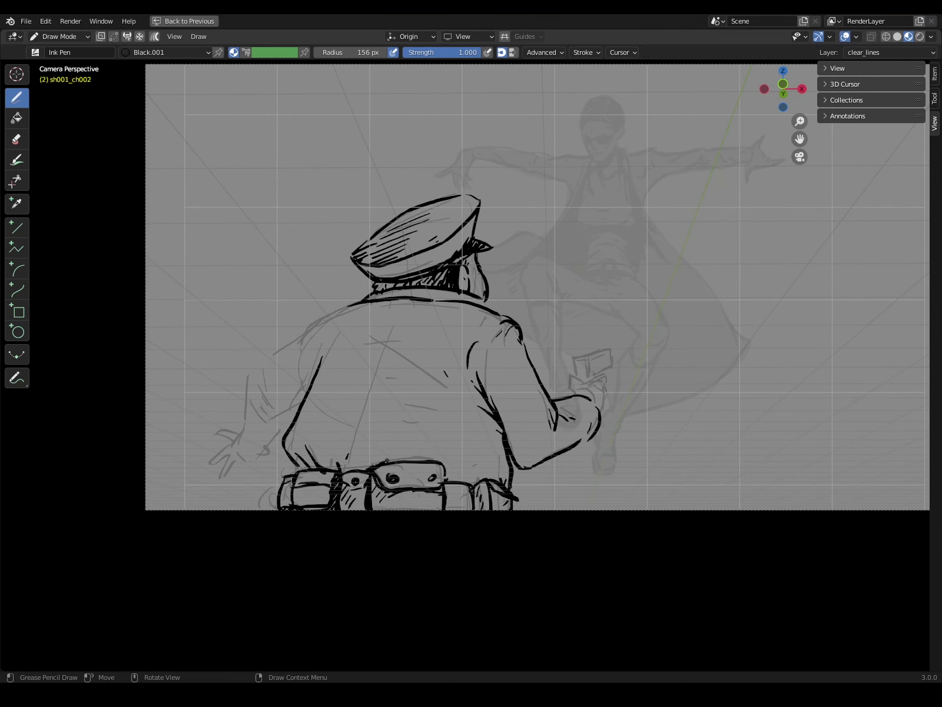
{"action": "middle_click_drag", "start_coordinate": [331, 412], "coordinate": [349, 428], "text": "shift"}
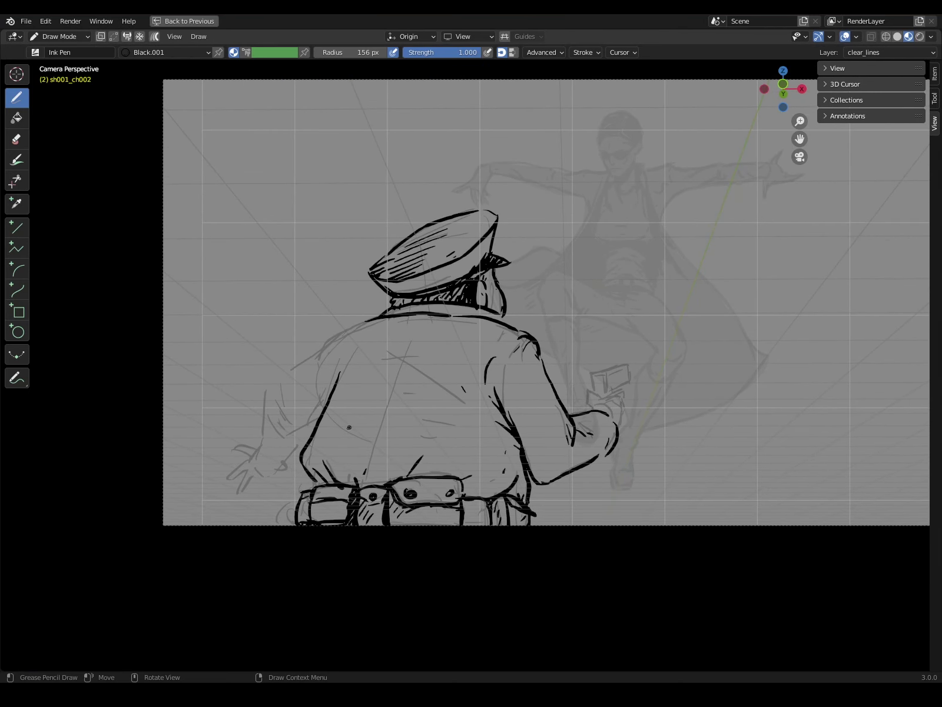
{"action": "mouse_move", "coordinate": [327, 439]}
{"action": "left_mouse_down"}
{"action": "mouse_move", "coordinate": [374, 419]}
{"action": "mouse_move", "coordinate": [349, 351]}
{"action": "mouse_move", "coordinate": [322, 357]}
{"action": "mouse_move", "coordinate": [270, 405]}
{"action": "mouse_move", "coordinate": [260, 442]}
{"action": "left_mouse_up"}
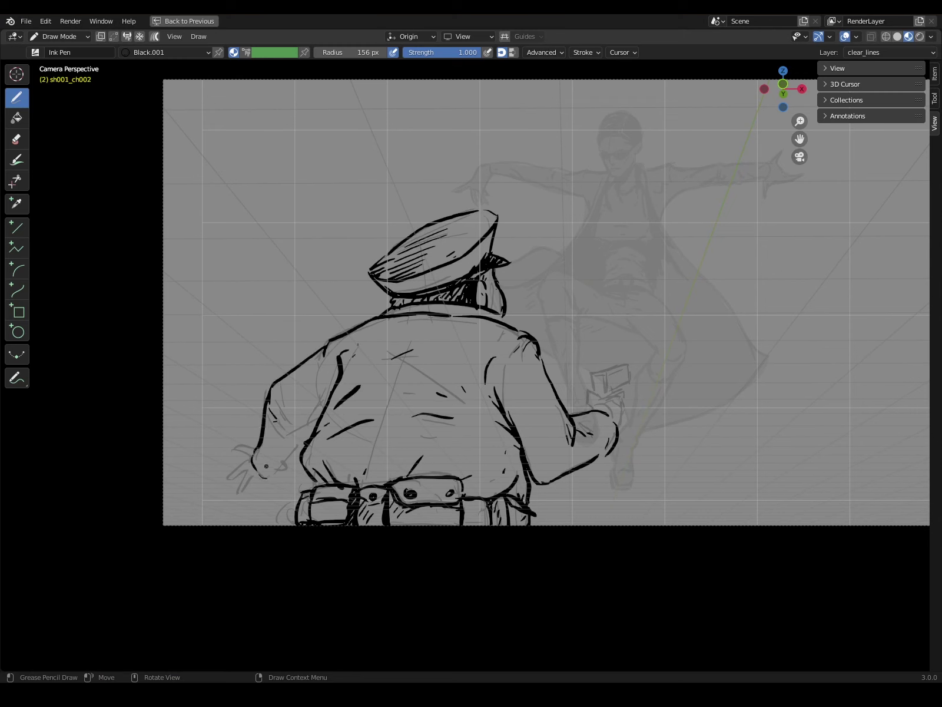
{"action": "left_click_drag", "start_coordinate": [277, 469], "coordinate": [317, 420]}
{"action": "key", "text": "ctrl+z"}
{"action": "mouse_move", "coordinate": [271, 448]}
{"action": "left_mouse_down"}
{"action": "mouse_move", "coordinate": [316, 421]}
{"action": "mouse_move", "coordinate": [293, 438]}
{"action": "left_mouse_up"}
{"action": "key", "text": "ctrl+z"}
Check the inking by briefly hiding clear_lines, then lock every layer except clear_lines.
{"action": "key", "text": "ctrl+space"}
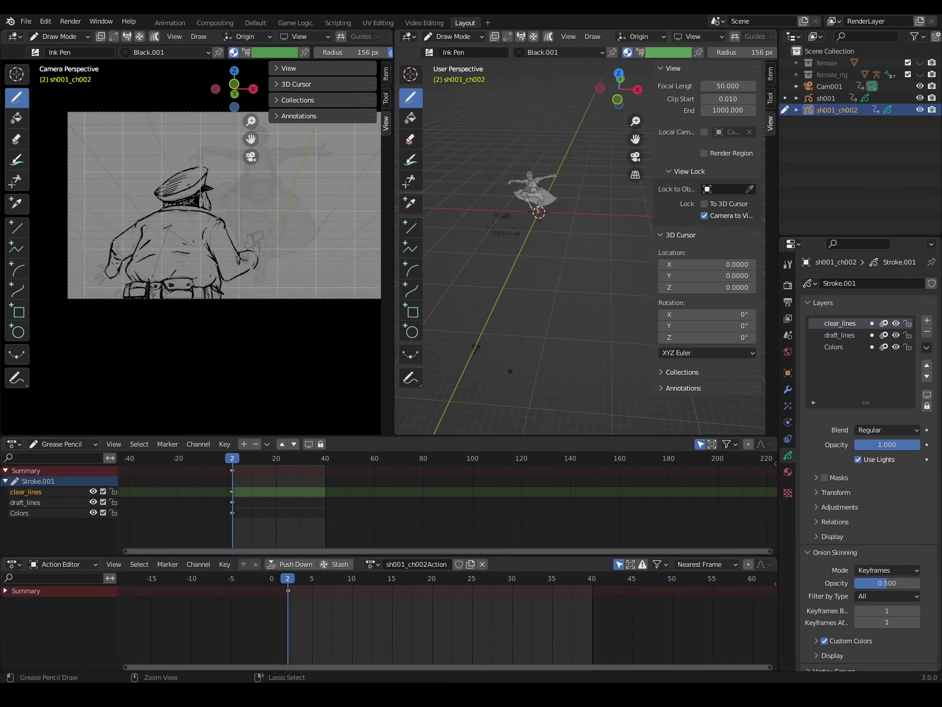
{"action": "left_click", "coordinate": [93, 491]}
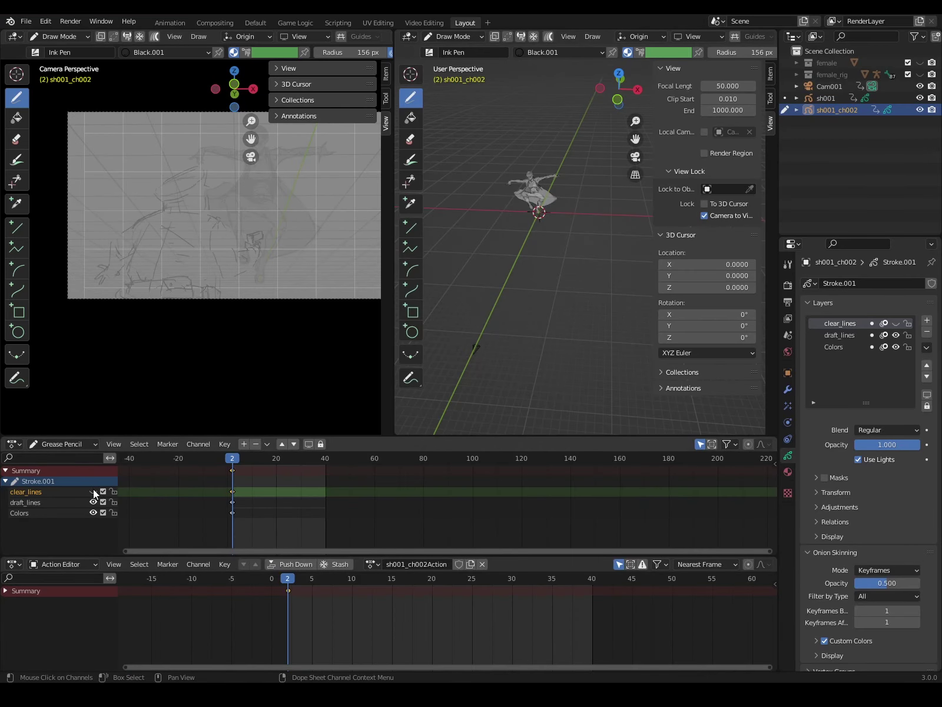
{"action": "left_click", "coordinate": [926, 348]}
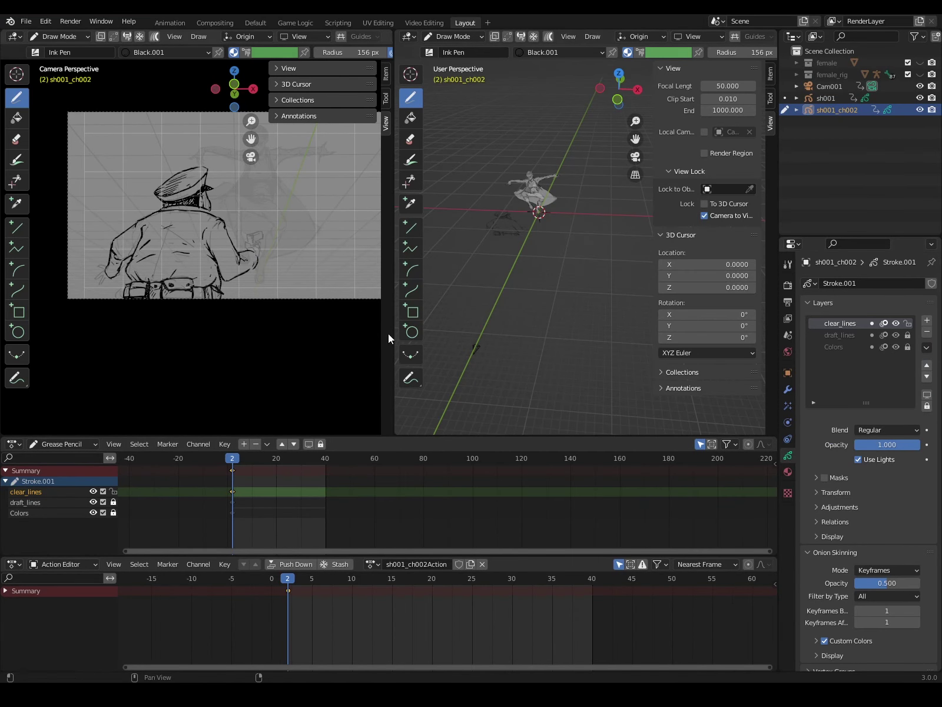
{"action": "key", "text": "ctrl+space"}
{"action": "scroll", "coordinate": [209, 455], "scroll_direction": "up", "scroll_amount": 1}
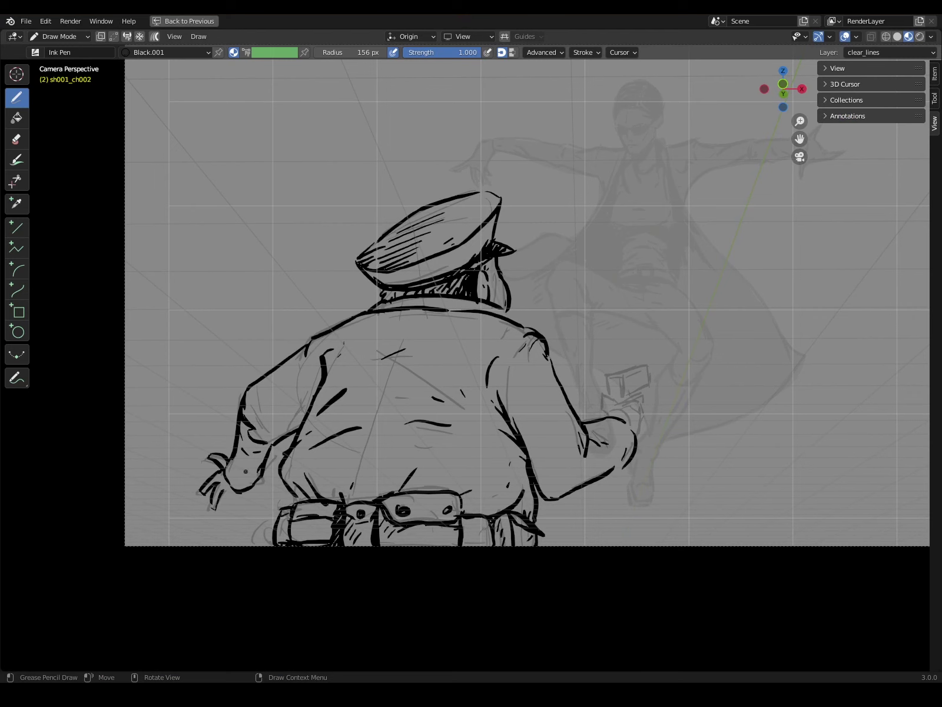
{"action": "scroll", "coordinate": [243, 483], "scroll_direction": "down", "scroll_amount": 1}
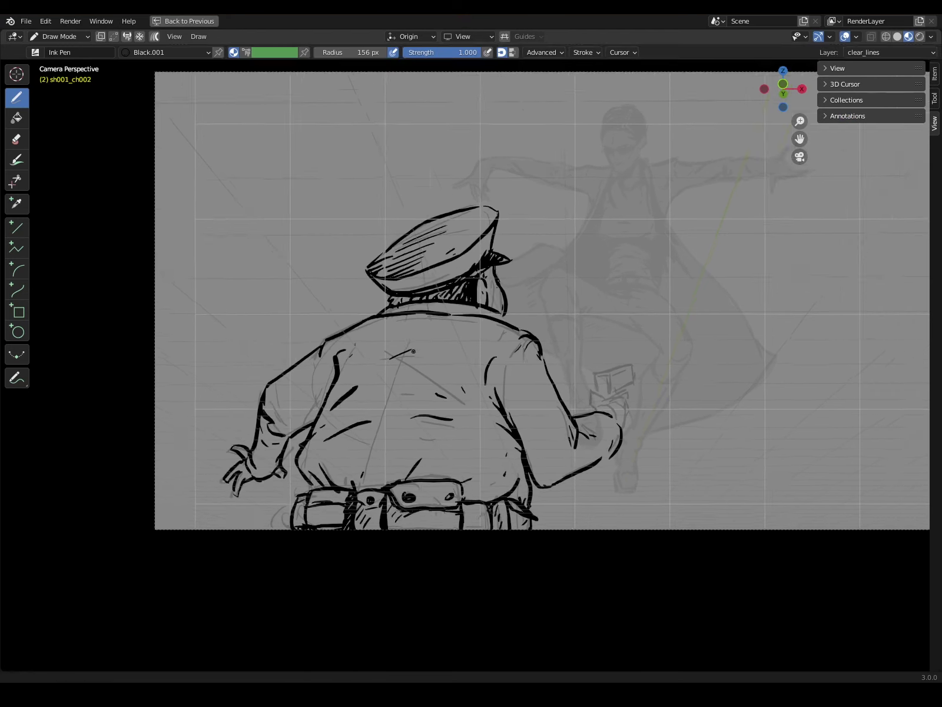
{"action": "scroll", "coordinate": [243, 483], "scroll_direction": "down", "scroll_amount": 1}
{"action": "middle_click_drag", "start_coordinate": [547, 248], "coordinate": [528, 282], "text": "ctrl"}
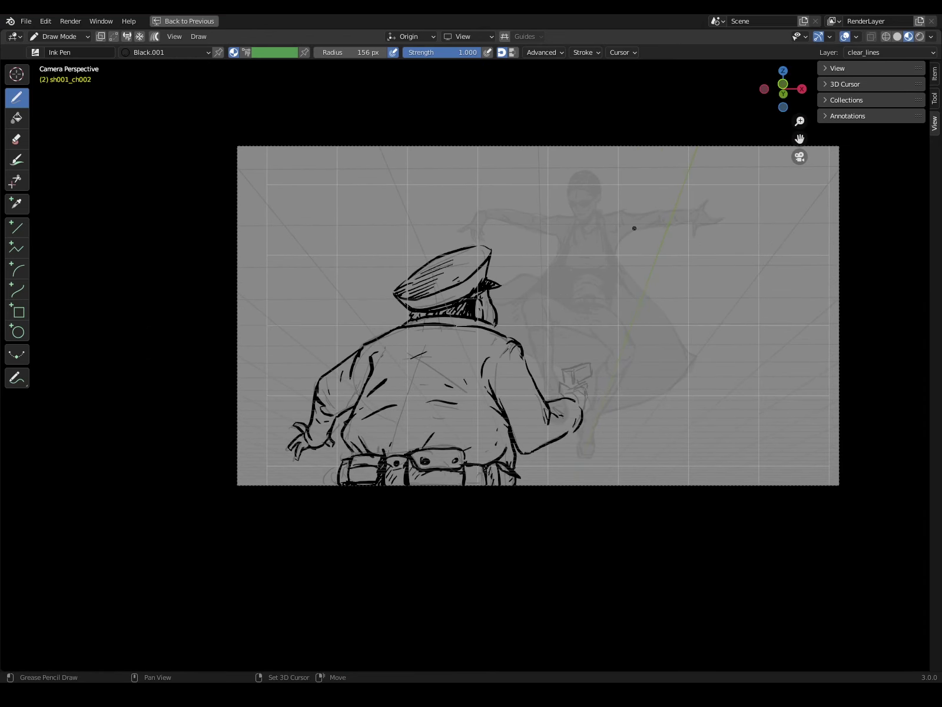
{"action": "scroll", "coordinate": [475, 319], "scroll_direction": "up", "scroll_amount": 2}
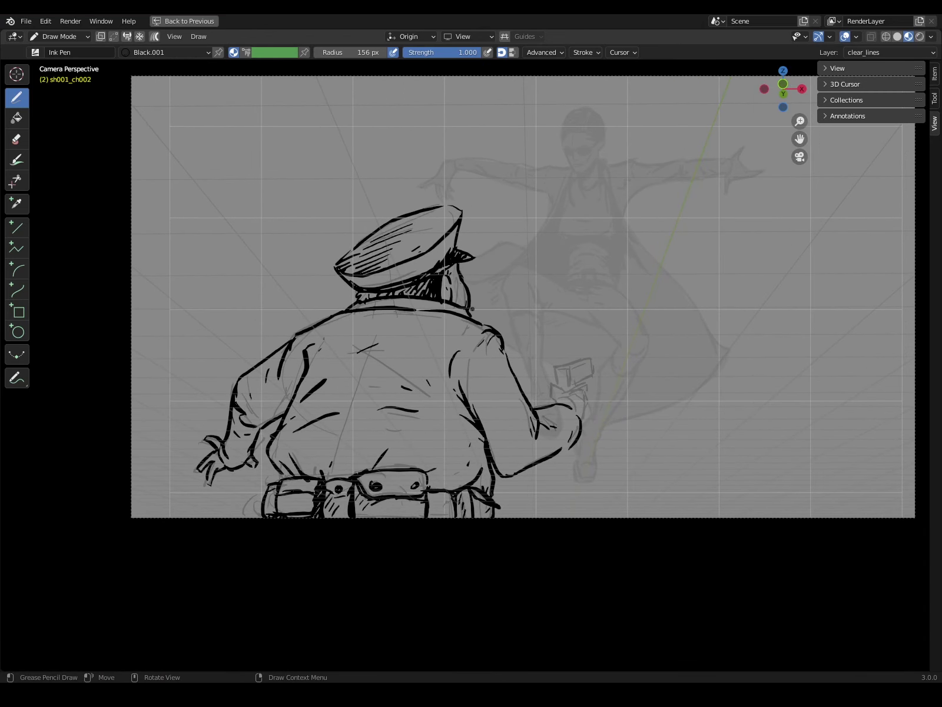
Ink bold fold lines across the officer's jacket back.
{"action": "left_click_drag", "start_coordinate": [386, 366], "coordinate": [427, 377]}
{"action": "left_click_drag", "start_coordinate": [361, 335], "coordinate": [391, 356]}
{"action": "left_click_drag", "start_coordinate": [397, 346], "coordinate": [407, 353]}
{"action": "key", "text": "ctrl+z"}
{"action": "left_click_drag", "start_coordinate": [399, 403], "coordinate": [475, 423]}
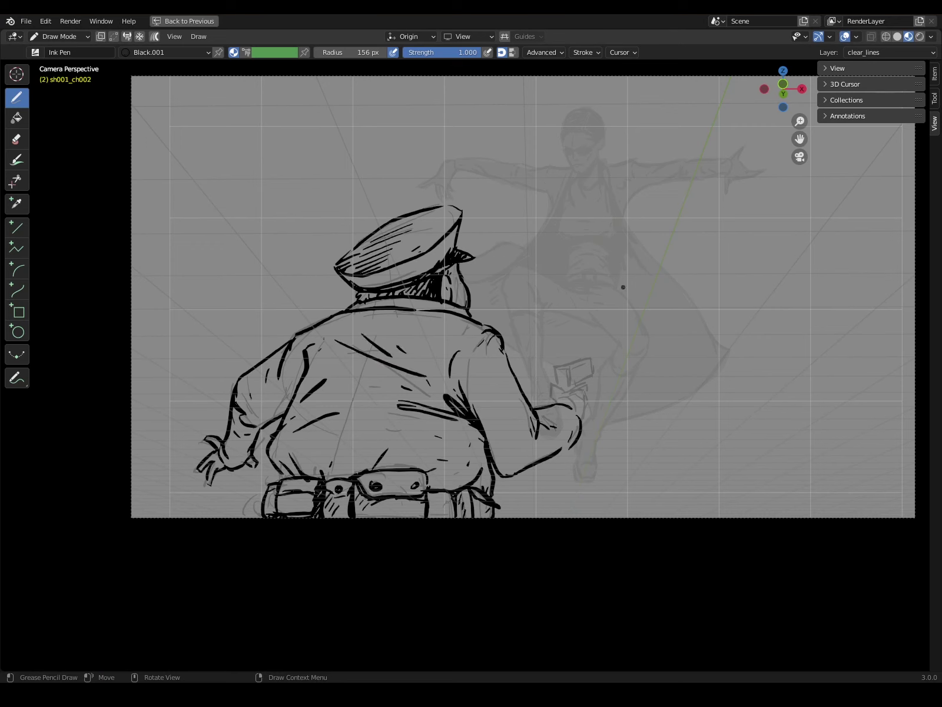
Redraw the thumb gripping the handheld device, removing the thick knuckle stroke.
{"action": "key", "text": "ctrl+z"}
{"action": "left_click_drag", "start_coordinate": [559, 384], "coordinate": [570, 391]}
{"action": "key", "text": "ctrl+z"}
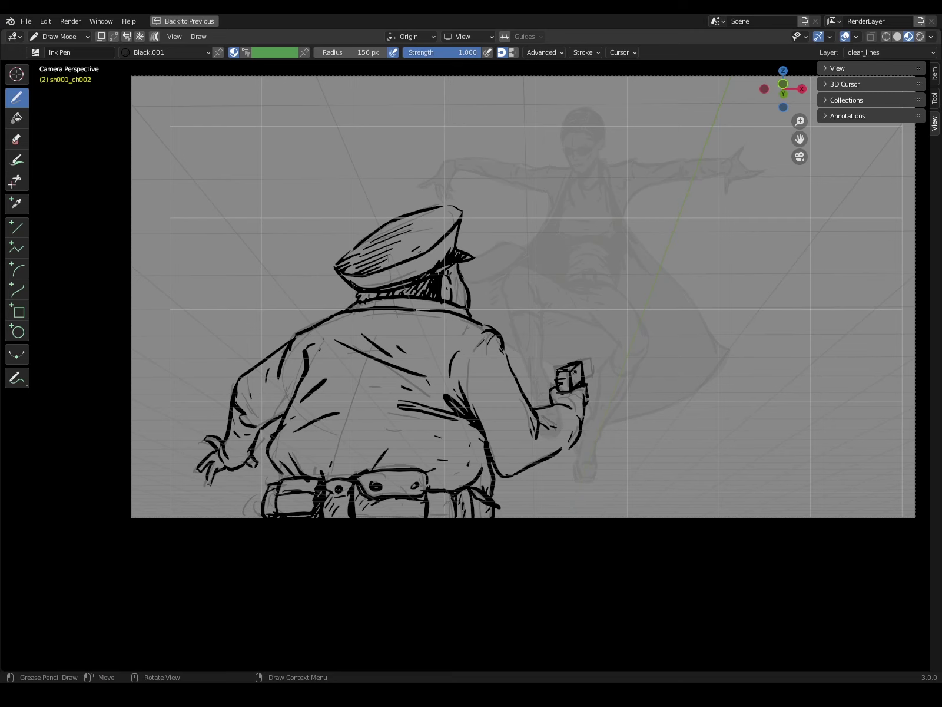
{"action": "scroll", "coordinate": [625, 321], "scroll_direction": "down", "scroll_amount": 1}
{"action": "scroll", "coordinate": [608, 282], "scroll_direction": "down", "scroll_amount": 2}
{"action": "scroll", "coordinate": [595, 310], "scroll_direction": "up", "scroll_amount": 2}
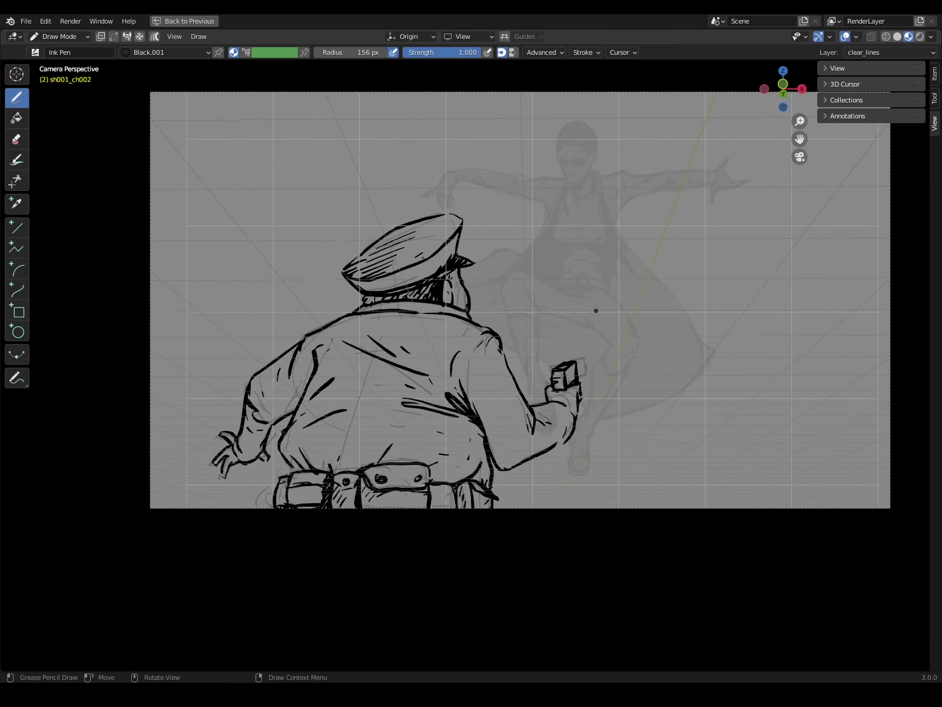
{"action": "scroll", "coordinate": [582, 371], "scroll_direction": "down", "scroll_amount": 2}
{"action": "scroll", "coordinate": [580, 344], "scroll_direction": "down", "scroll_amount": 2}
{"action": "scroll", "coordinate": [599, 307], "scroll_direction": "up", "scroll_amount": 1}
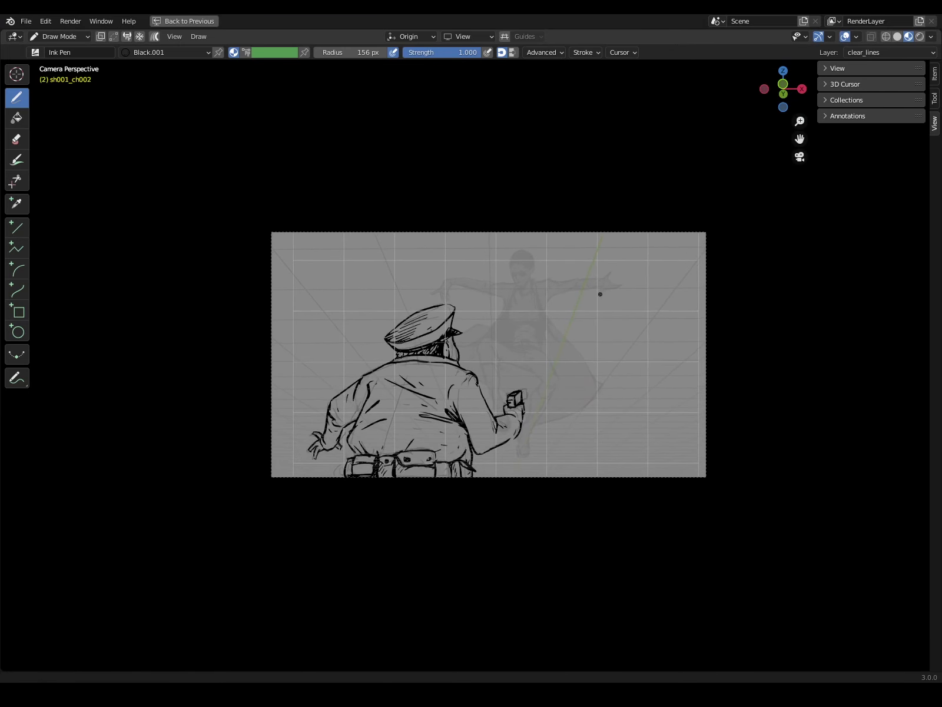
{"action": "key", "text": "ctrl+space"}
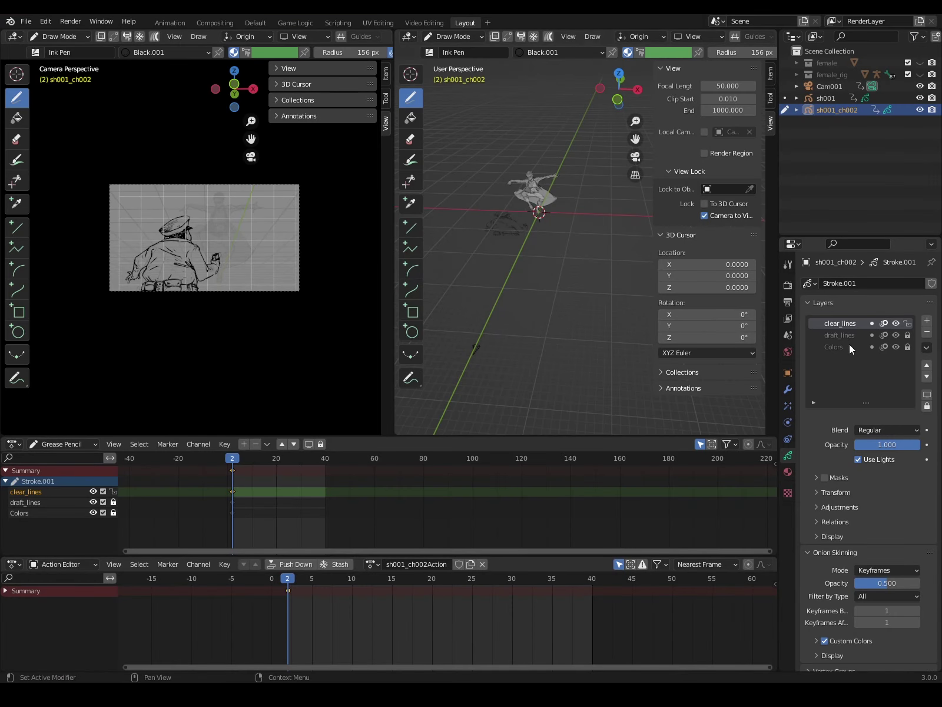
Rename the Colors layer to 'fill'.
{"action": "double_click", "coordinate": [848, 346]}
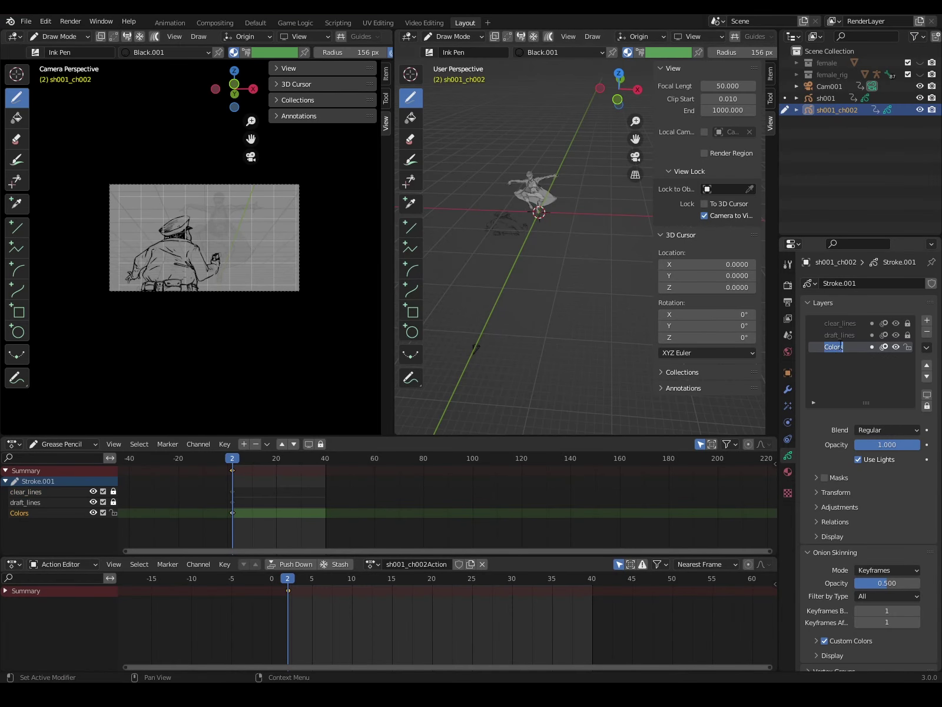
{"action": "type", "text": "fill"}
{"action": "key", "text": "Return"}
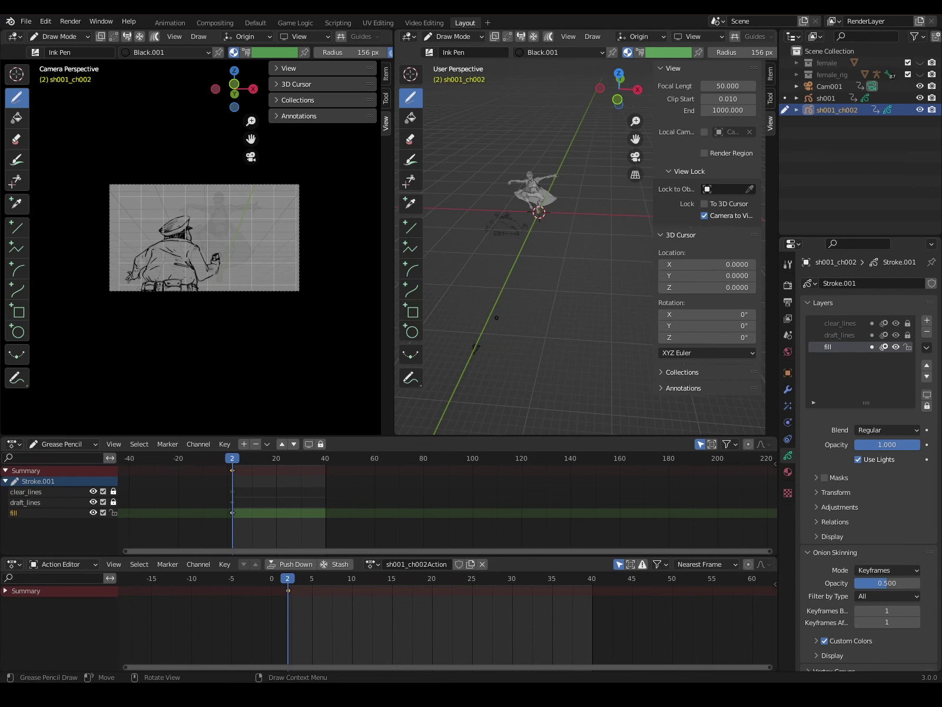
{"action": "key", "text": "ctrl+space"}
{"action": "key", "text": "u"}
{"action": "key", "text": "ctrl+space"}
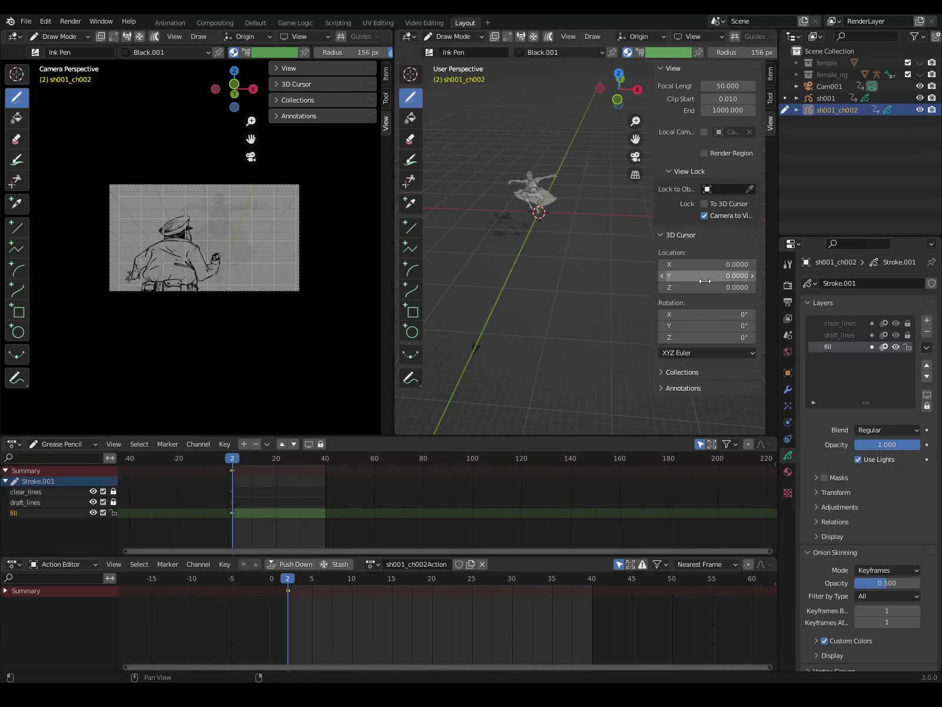
Add a new material named Grey_fill with Fill enabled and a dark grey fill colour.
{"action": "left_click", "coordinate": [789, 471]}
{"action": "left_click", "coordinate": [932, 283]}
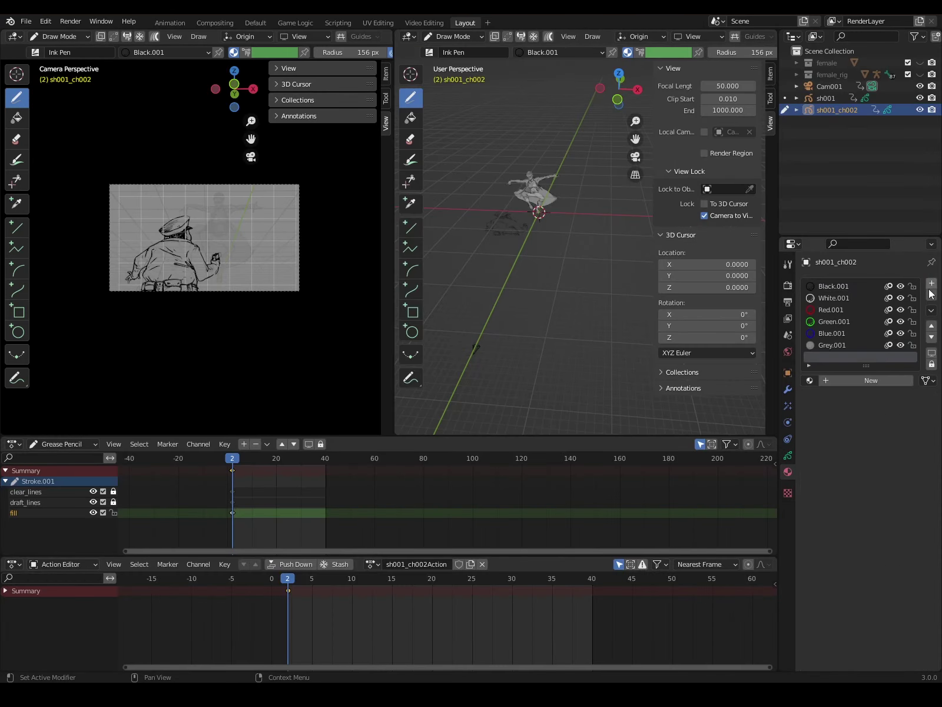
{"action": "left_click", "coordinate": [848, 380]}
{"action": "double_click", "coordinate": [842, 357]}
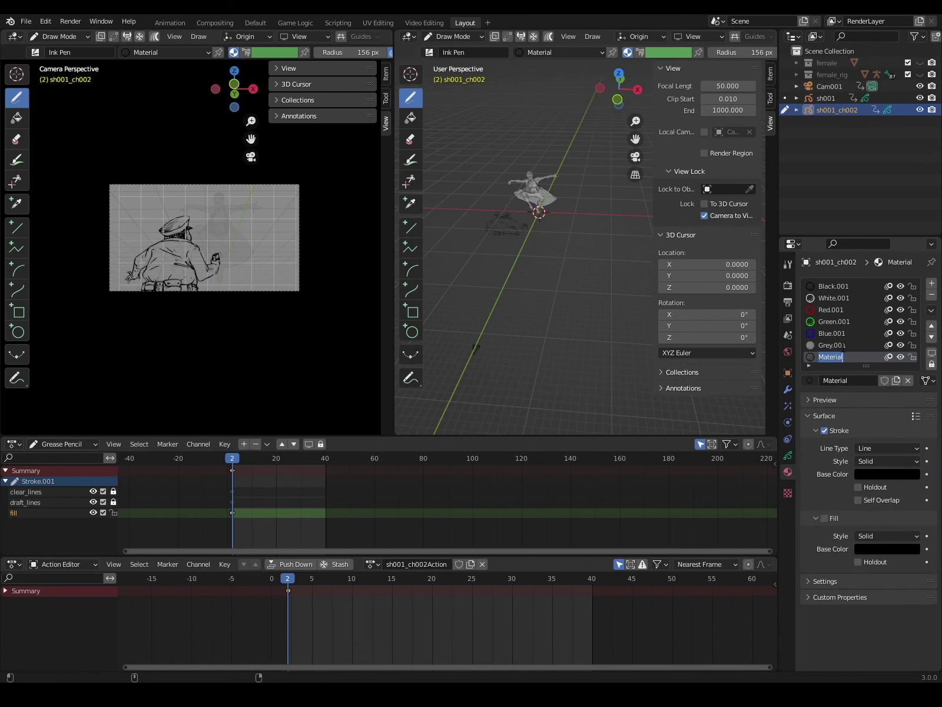
{"action": "type", "text": "Grey_fill"}
{"action": "key", "text": "Return"}
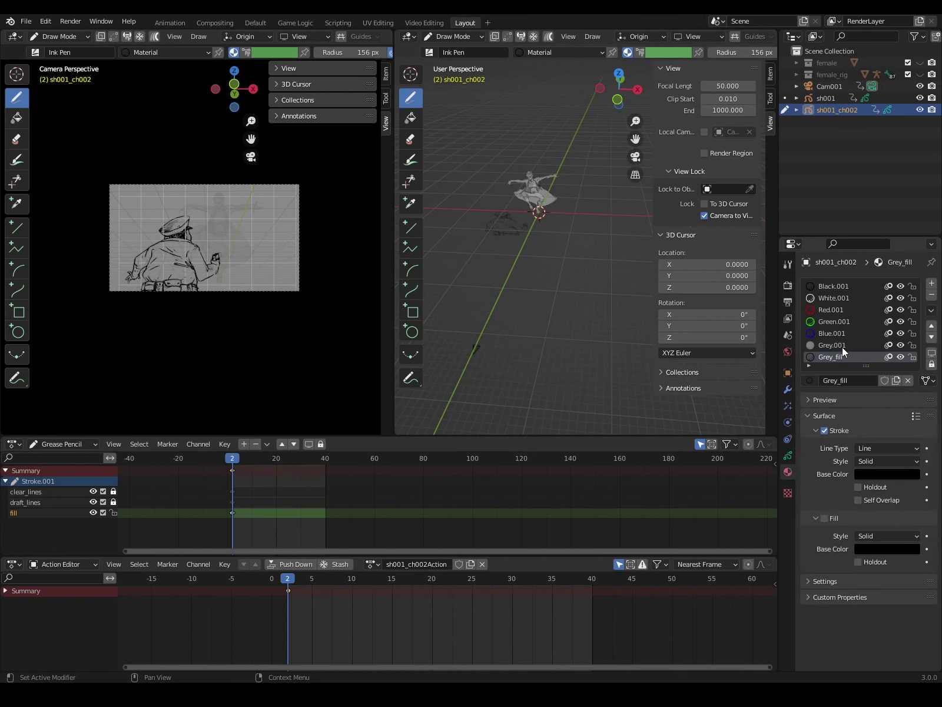
{"action": "left_click", "coordinate": [825, 517]}
{"action": "left_click", "coordinate": [899, 548]}
{"action": "left_click_drag", "start_coordinate": [912, 452], "coordinate": [917, 442]}
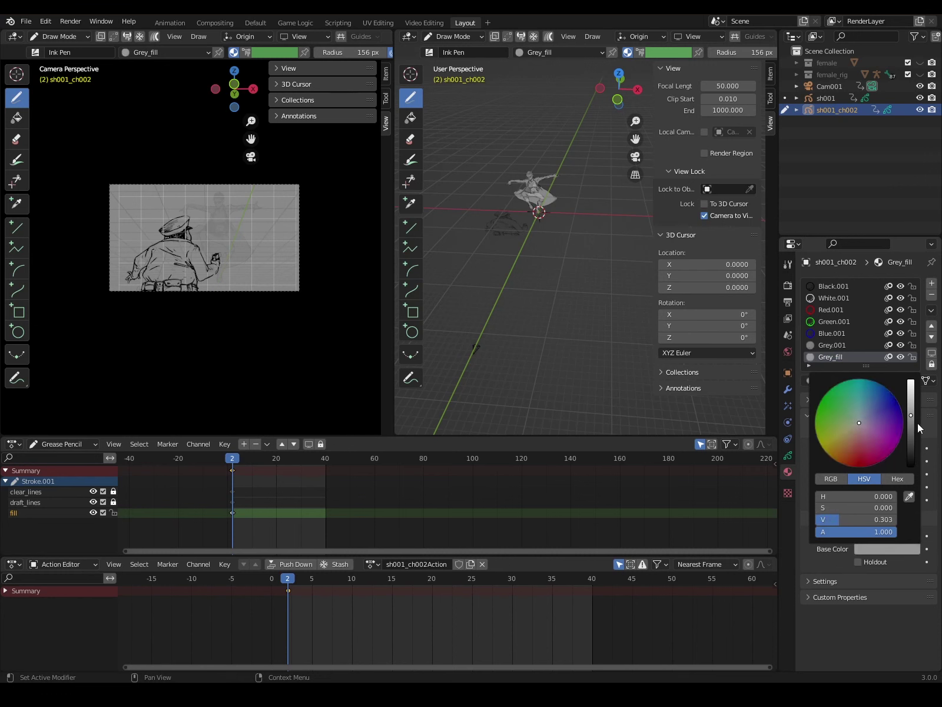
Paint Grey_fill strokes between the officer's arm and torso and across his back.
{"action": "key", "text": "ctrl+space"}
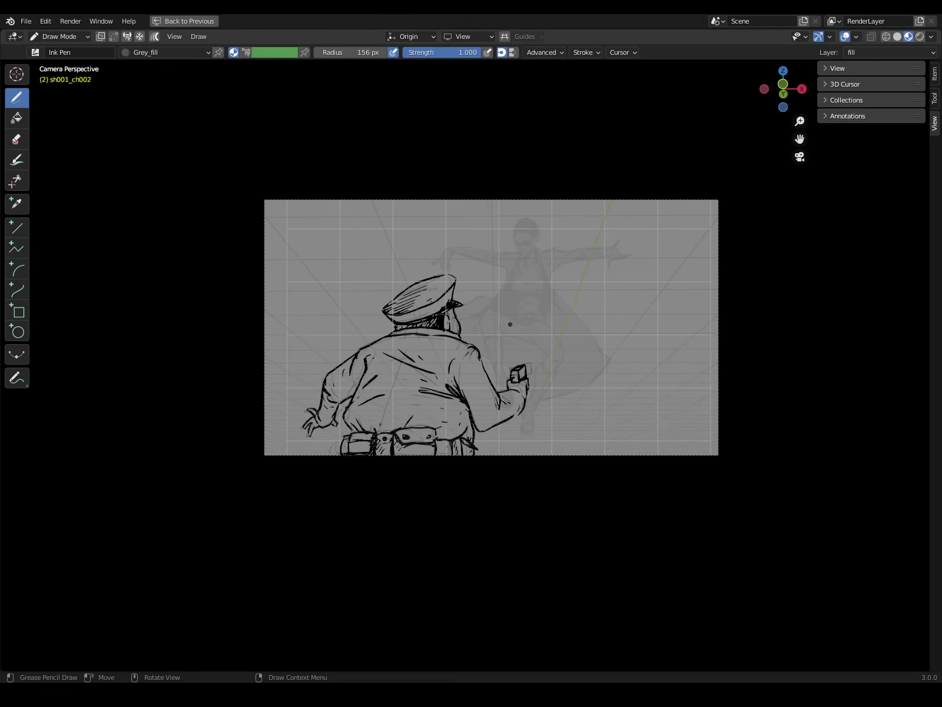
{"action": "left_click_drag", "start_coordinate": [477, 453], "coordinate": [494, 389]}
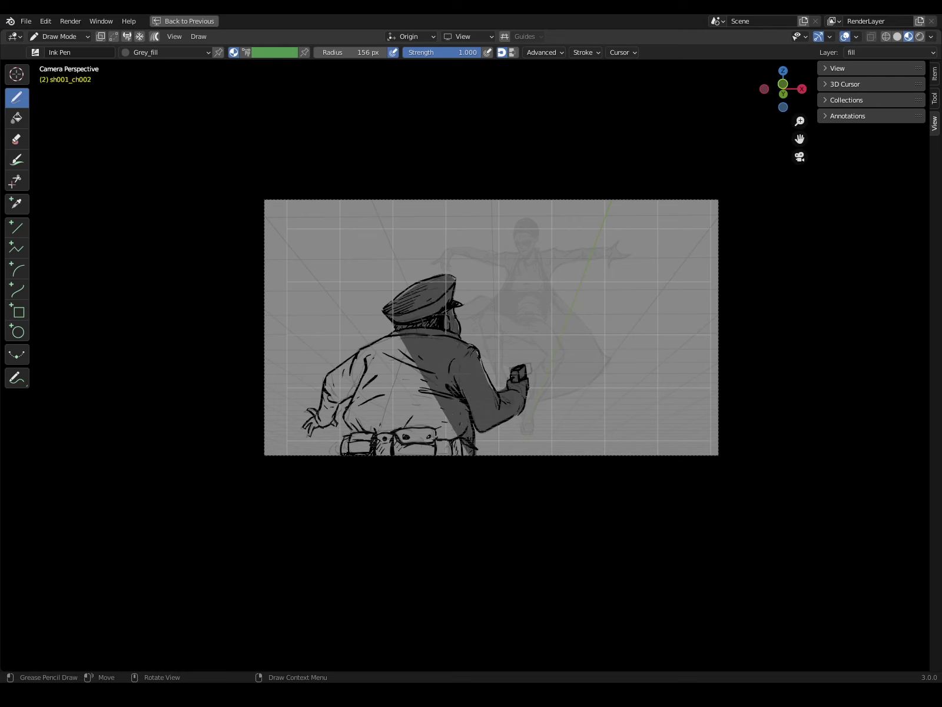
{"action": "mouse_move", "coordinate": [494, 389]}
{"action": "left_mouse_down"}
{"action": "mouse_move", "coordinate": [394, 331]}
{"action": "mouse_move", "coordinate": [314, 428]}
{"action": "mouse_move", "coordinate": [467, 469]}
{"action": "left_mouse_up"}
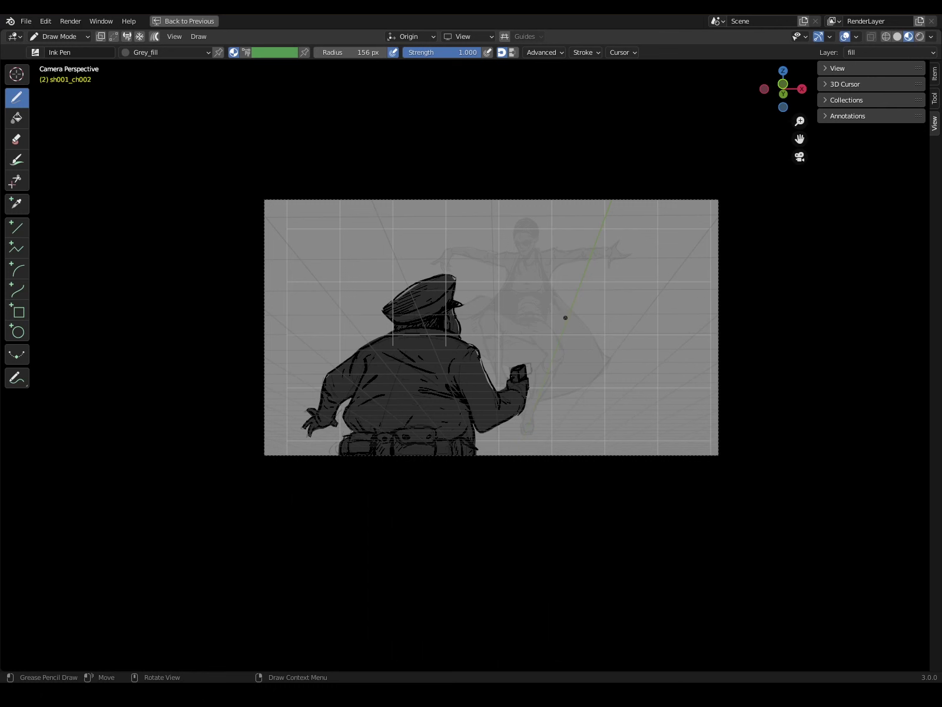
Play back the animation with overlays hidden to review the drawing.
{"action": "key", "text": "ctrl+space"}
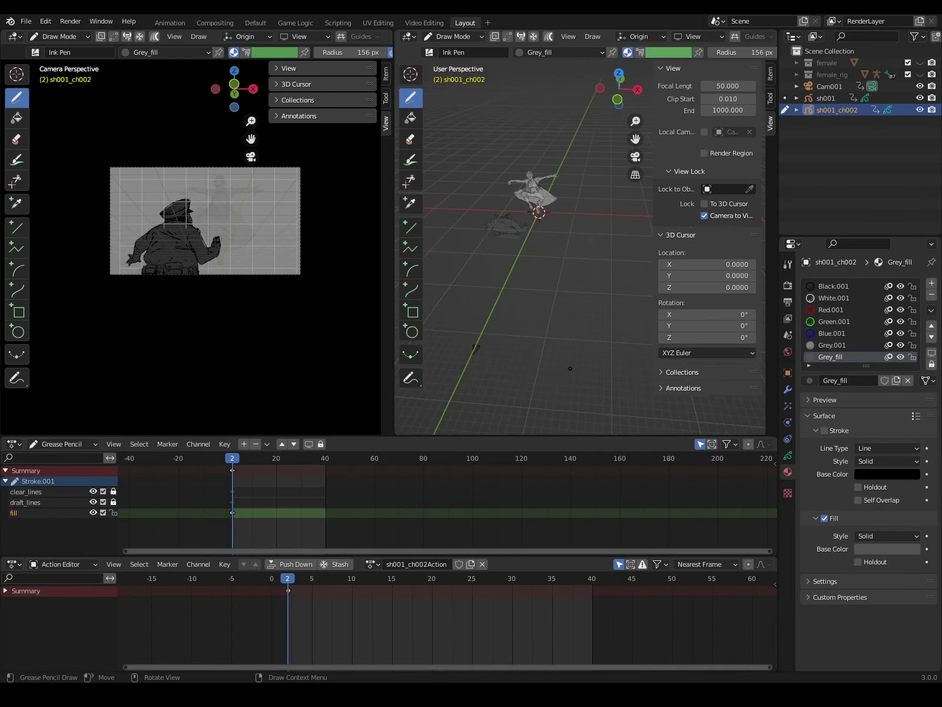
{"action": "key", "text": "space"}
{"action": "key", "text": "space"}
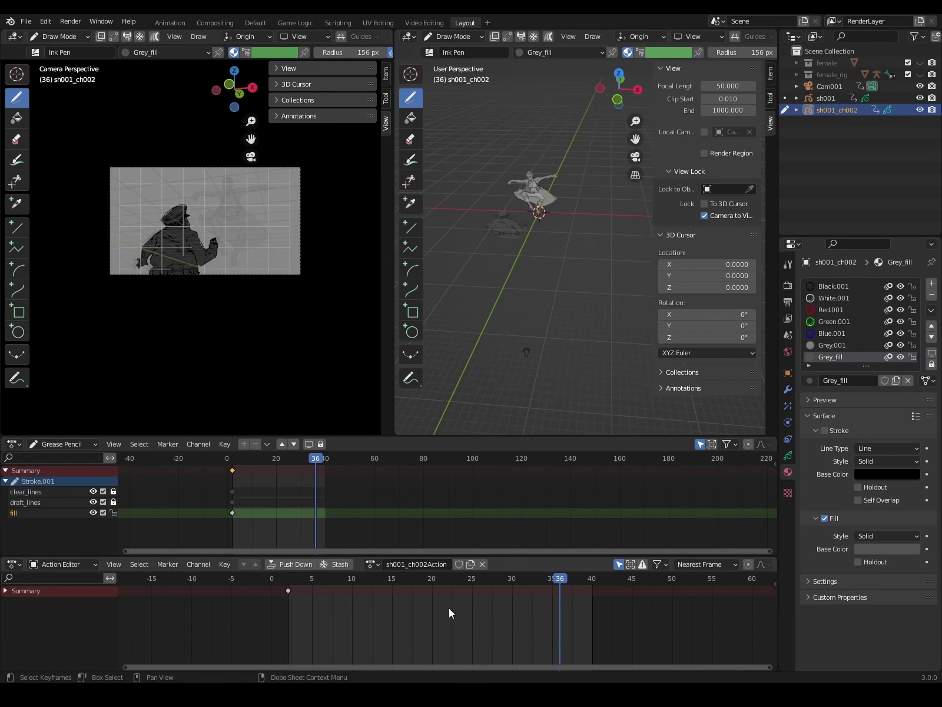
{"action": "key", "text": "ctrl+space"}
{"action": "left_click", "coordinate": [845, 36]}
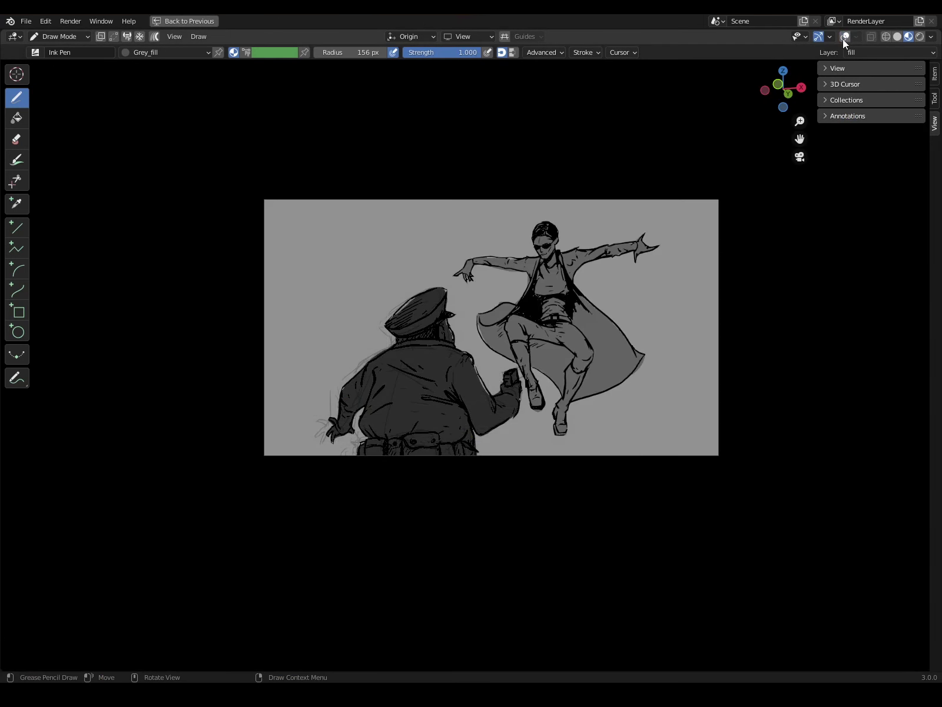
{"action": "key", "text": "ctrl+space"}
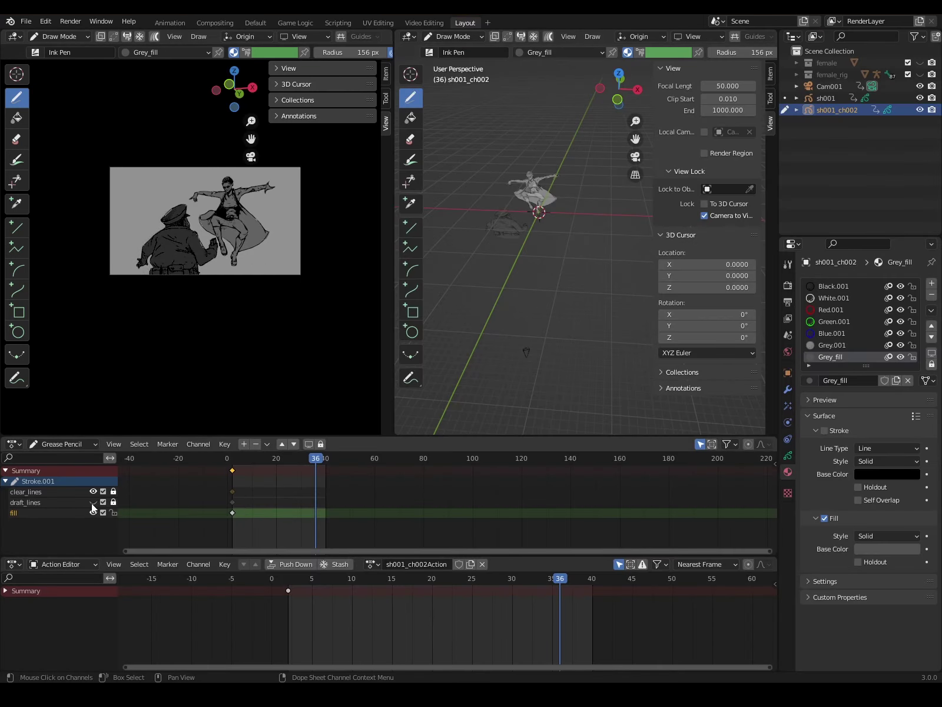
{"action": "key", "text": "ctrl+space"}
{"action": "key", "text": "space"}
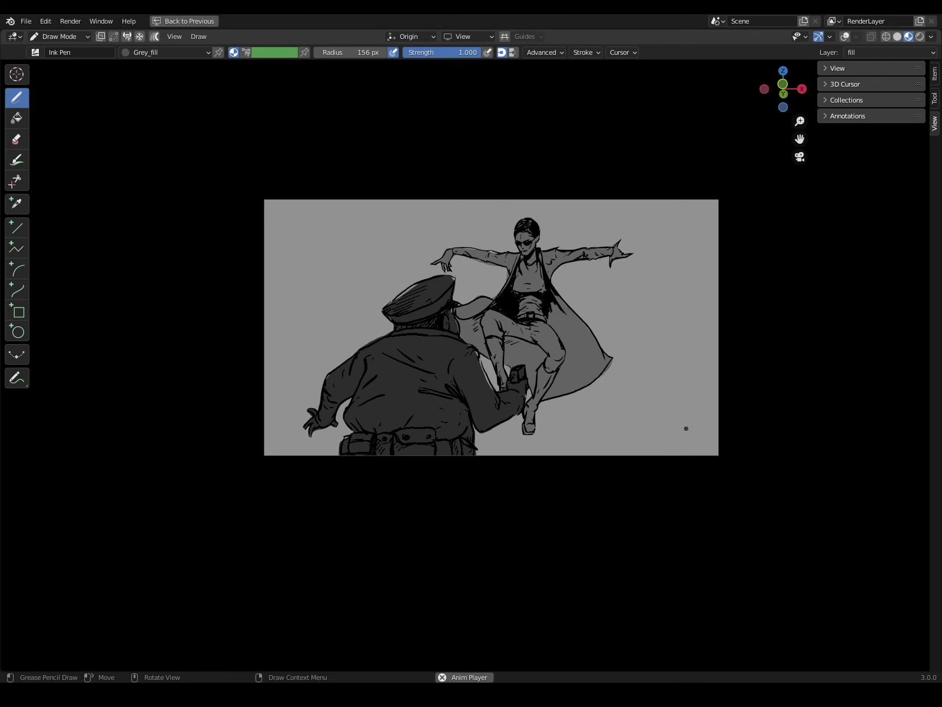
{"action": "key", "text": "space"}
{"action": "key", "text": "ctrl+space"}
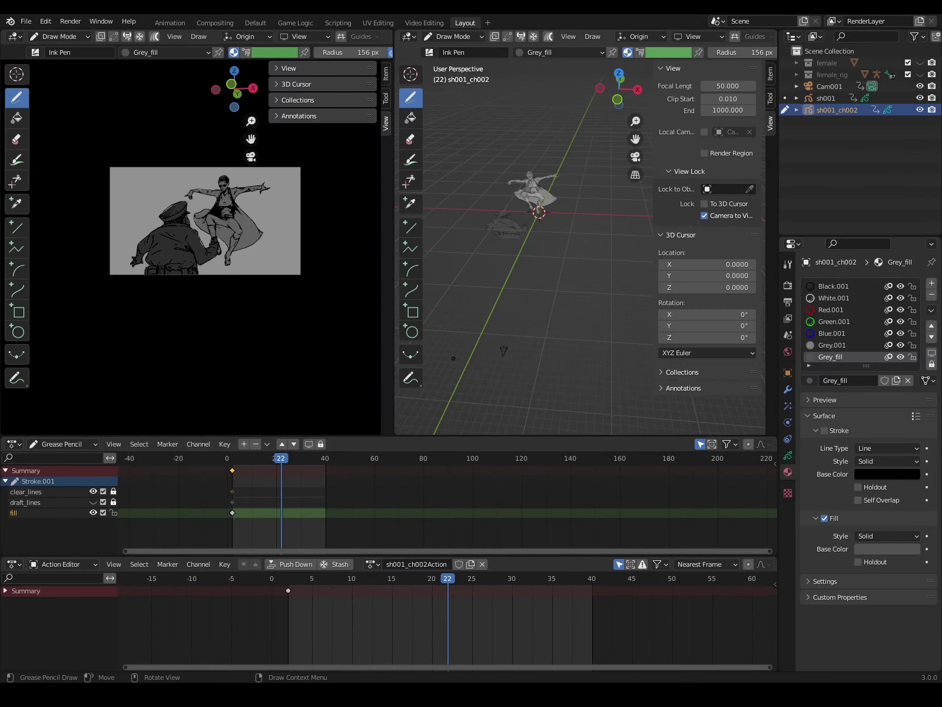
Switch to Object Mode, select camera Cam001 and turn the bottom editor into a Timeline.
{"action": "key", "text": "ctrl+Tab"}
{"action": "key", "text": "ctrl+Tab"}
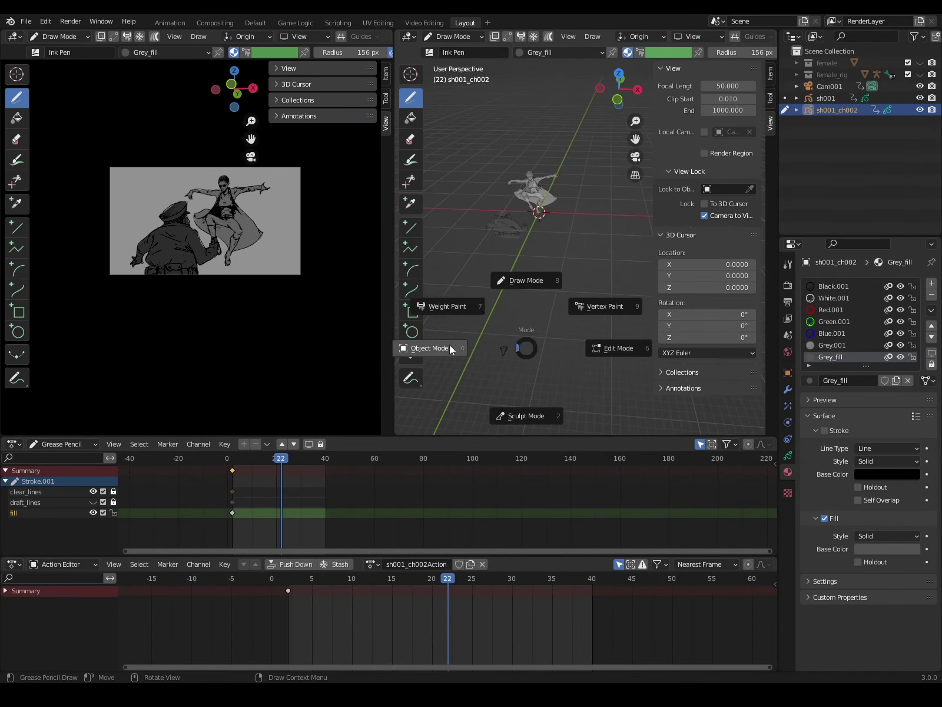
{"action": "left_click", "coordinate": [451, 349]}
{"action": "left_click", "coordinate": [503, 352]}
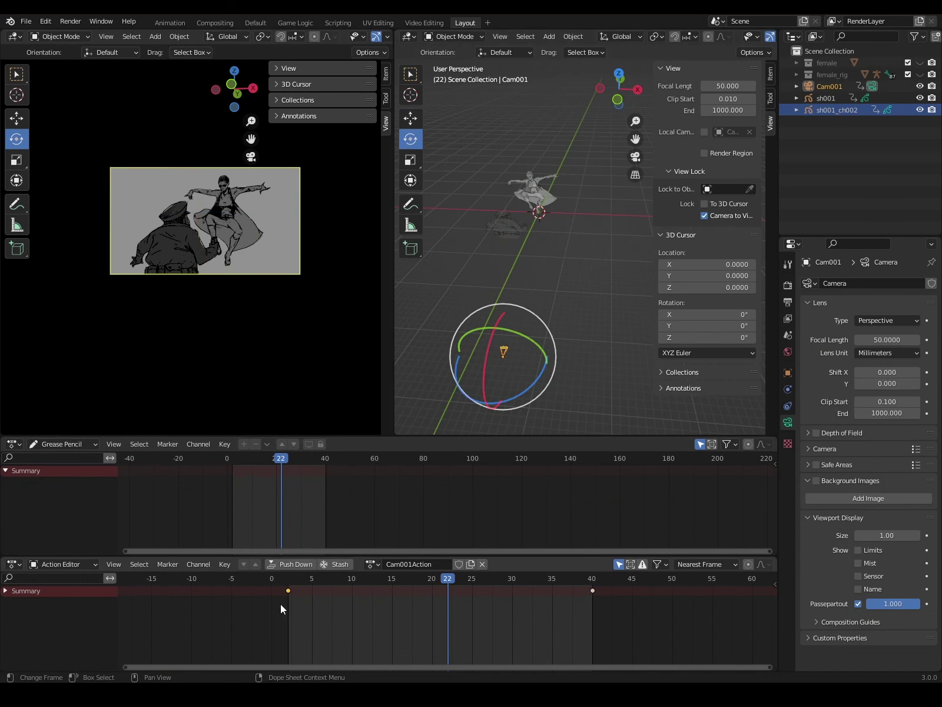
{"action": "left_click", "coordinate": [83, 565]}
{"action": "left_click", "coordinate": [13, 563]}
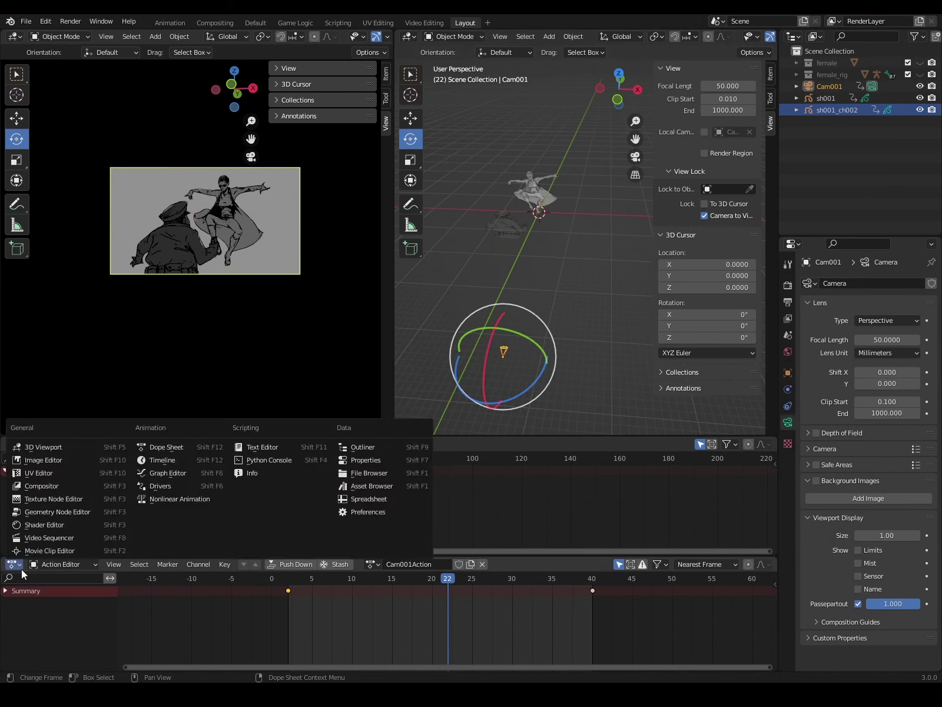
{"action": "left_click", "coordinate": [171, 459]}
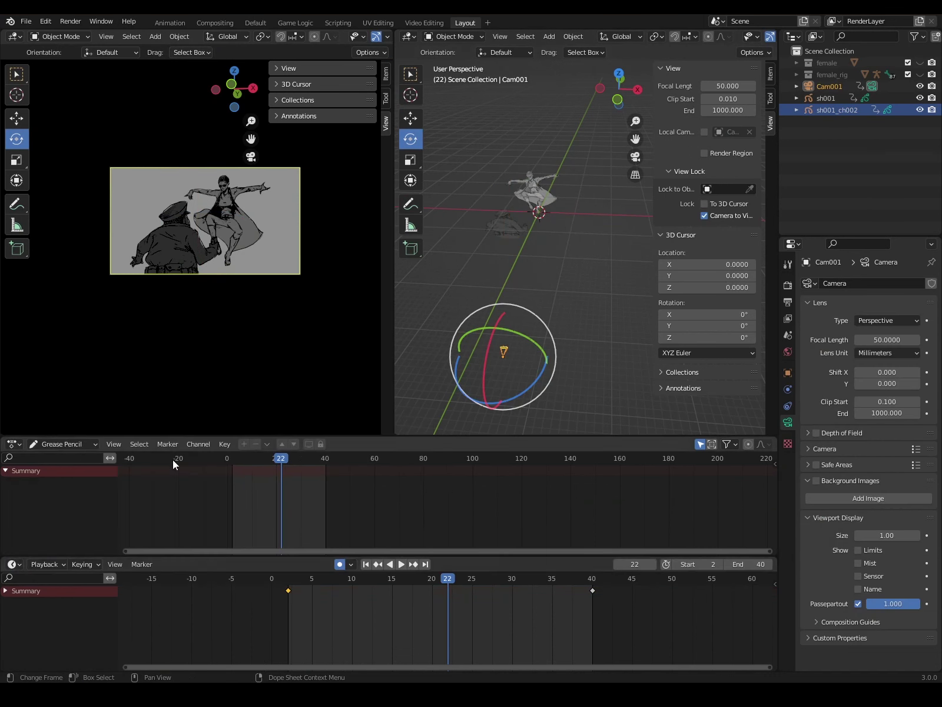
{"action": "right_click", "coordinate": [595, 583]}
Play the camera shot through to frame 40, save human_female_004.blend, and deselect the camera.
{"action": "key", "text": "ctrl+space"}
{"action": "key", "text": "space"}
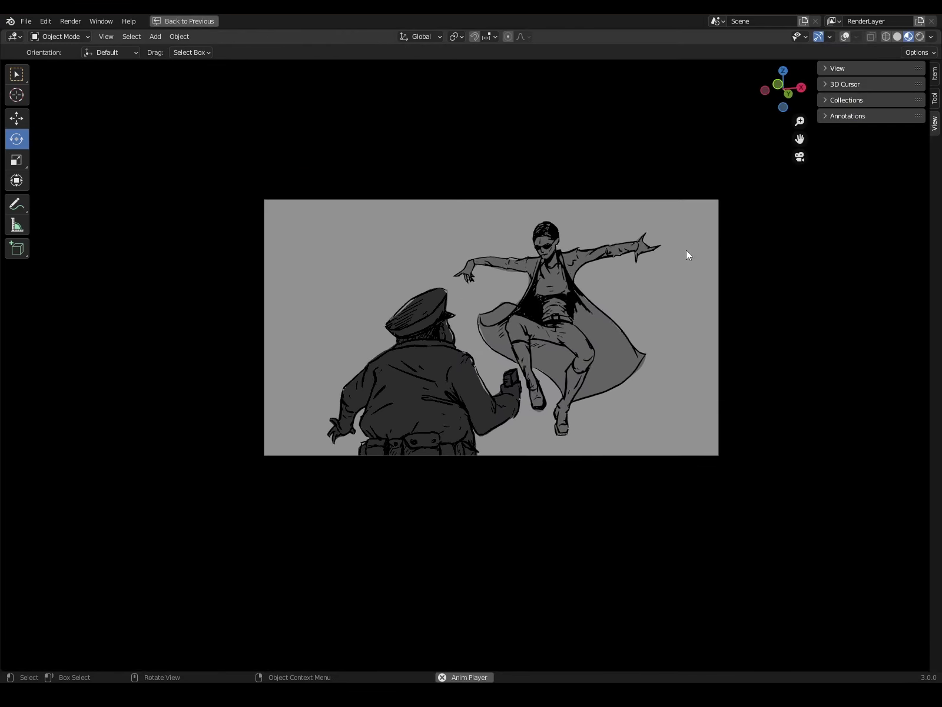
{"action": "key", "text": "Escape"}
{"action": "key", "text": "ctrl+space"}
{"action": "key", "text": "ctrl+s"}
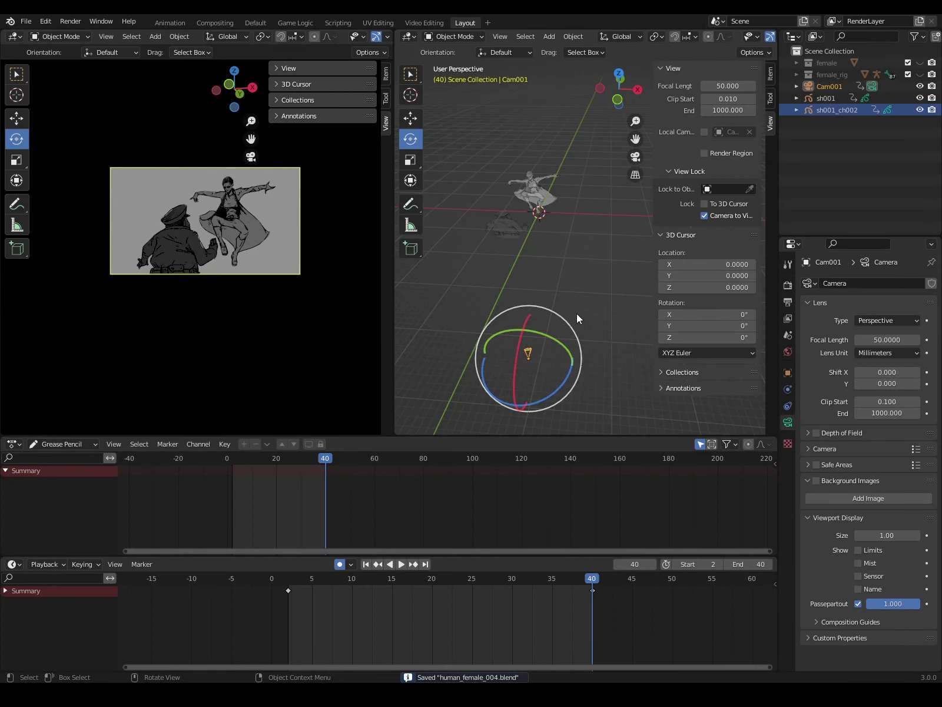
{"action": "left_click", "coordinate": [563, 287]}
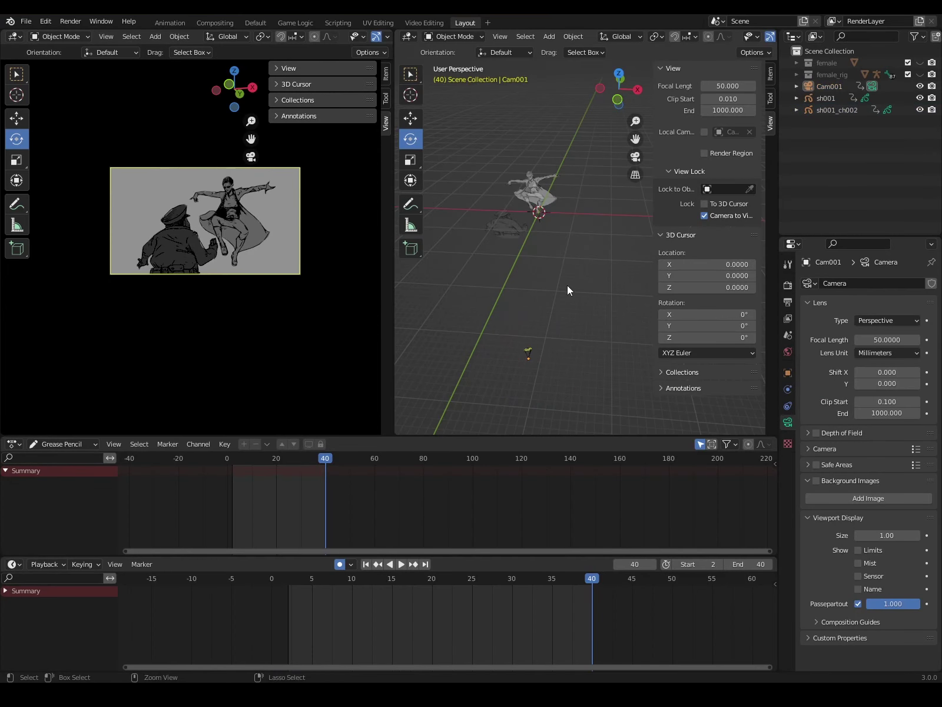
{"action": "middle_click_drag", "start_coordinate": [567, 277], "coordinate": [477, 302], "text": "shift"}
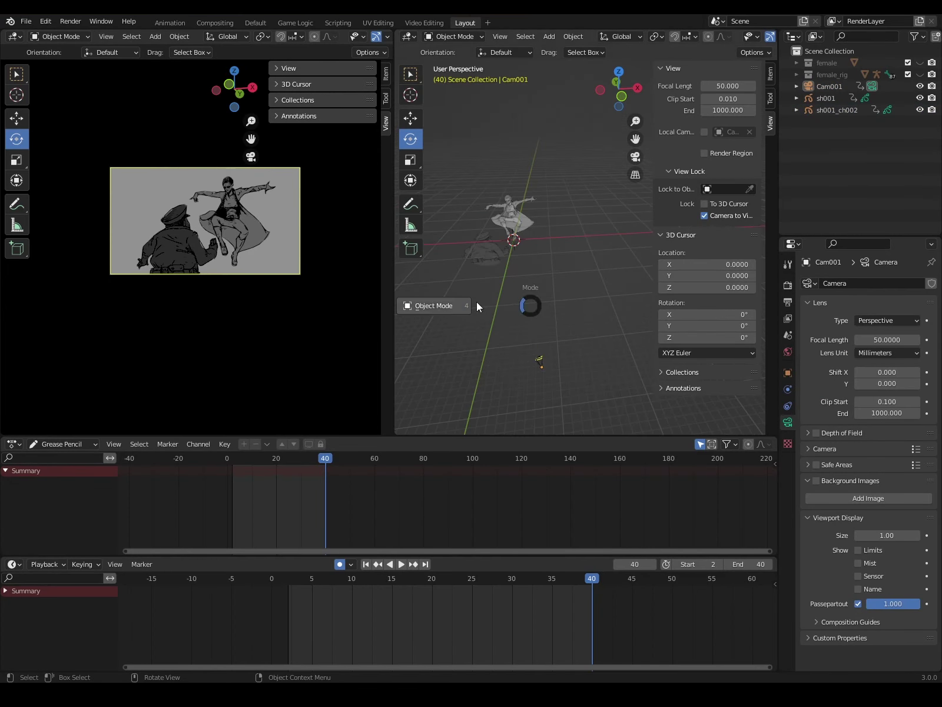
Add a mesh plane, replacing an accidental grid, and tilt it upright.
{"action": "key", "text": "shift+a"}
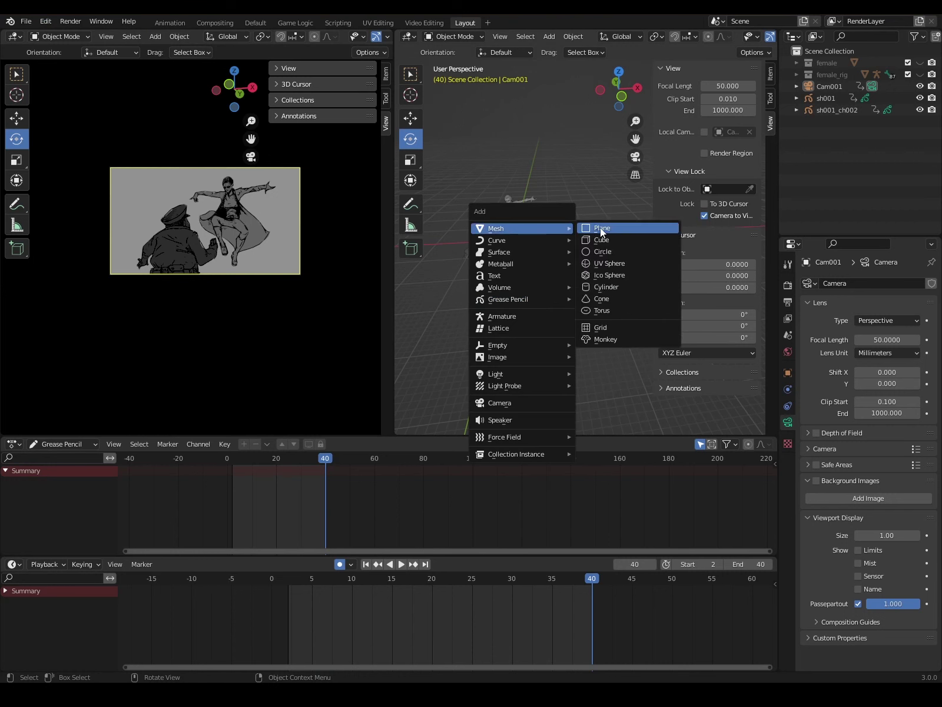
{"action": "left_click", "coordinate": [607, 327]}
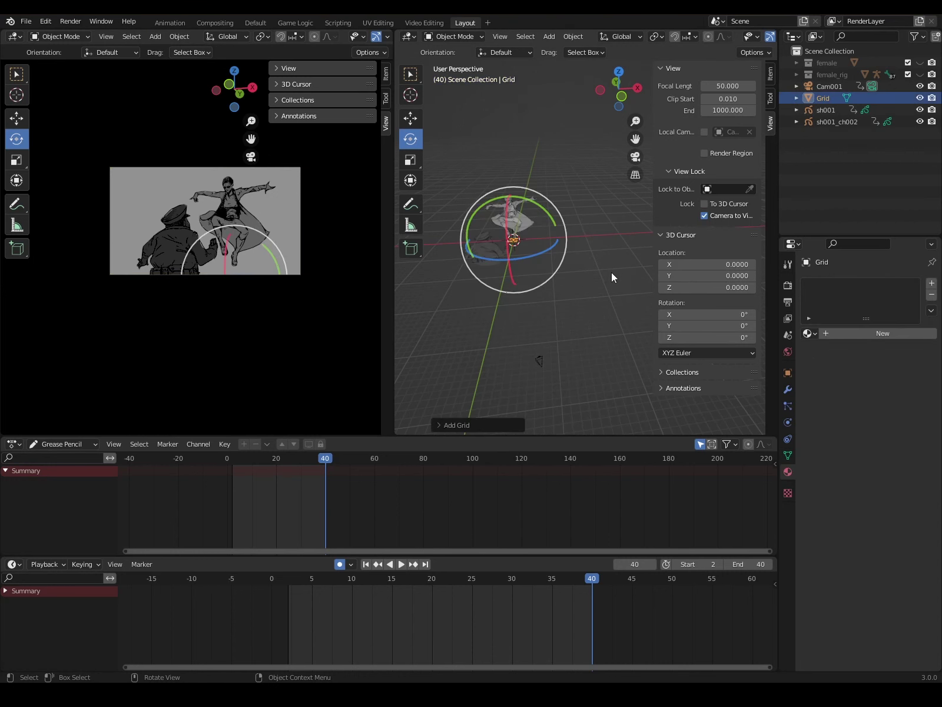
{"action": "key", "text": "ctrl+z"}
{"action": "key", "text": "shift+a"}
{"action": "left_click", "coordinate": [642, 231]}
{"action": "mouse_move", "coordinate": [578, 247]}
{"action": "middle_mouse_down", "text": "ctrl"}
{"action": "mouse_move", "coordinate": [595, 241]}
{"action": "mouse_move", "coordinate": [572, 316]}
{"action": "mouse_move", "coordinate": [547, 346]}
{"action": "mouse_move", "coordinate": [530, 330]}
{"action": "middle_mouse_up", "text": "ctrl"}
{"action": "left_click_drag", "start_coordinate": [618, 259], "coordinate": [612, 283]}
{"action": "left_click", "coordinate": [770, 98]}
{"action": "left_click", "coordinate": [771, 75]}
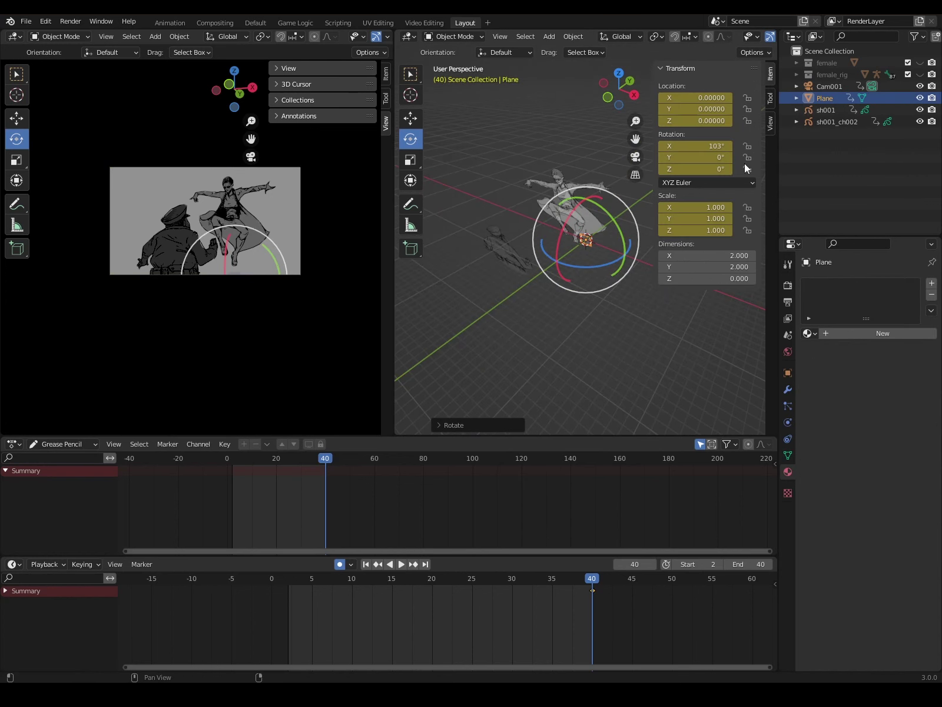
{"action": "middle_click_drag", "start_coordinate": [595, 247], "coordinate": [568, 252]}
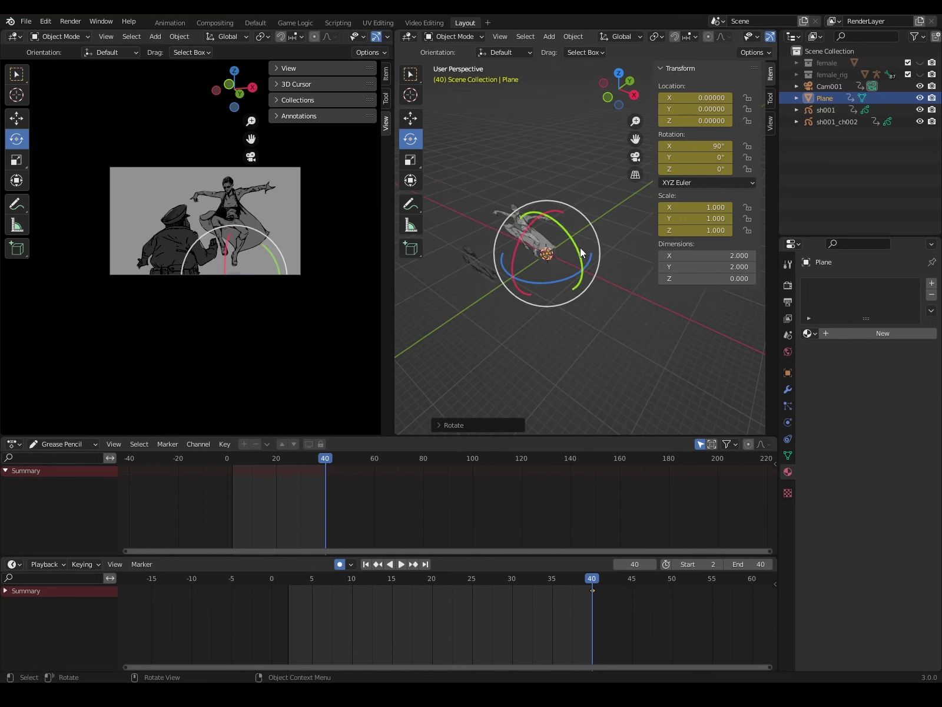
Scale the upright plane up to wall size, about 22.369 in X and Y.
{"action": "key", "text": "shift+space"}
{"action": "key", "text": "s"}
{"action": "mouse_move", "coordinate": [571, 225]}
{"action": "left_mouse_down"}
{"action": "mouse_move", "coordinate": [570, 199]}
{"action": "mouse_move", "coordinate": [595, 156]}
{"action": "left_mouse_up"}
{"action": "key", "text": "shift+space"}
{"action": "key", "text": "g"}
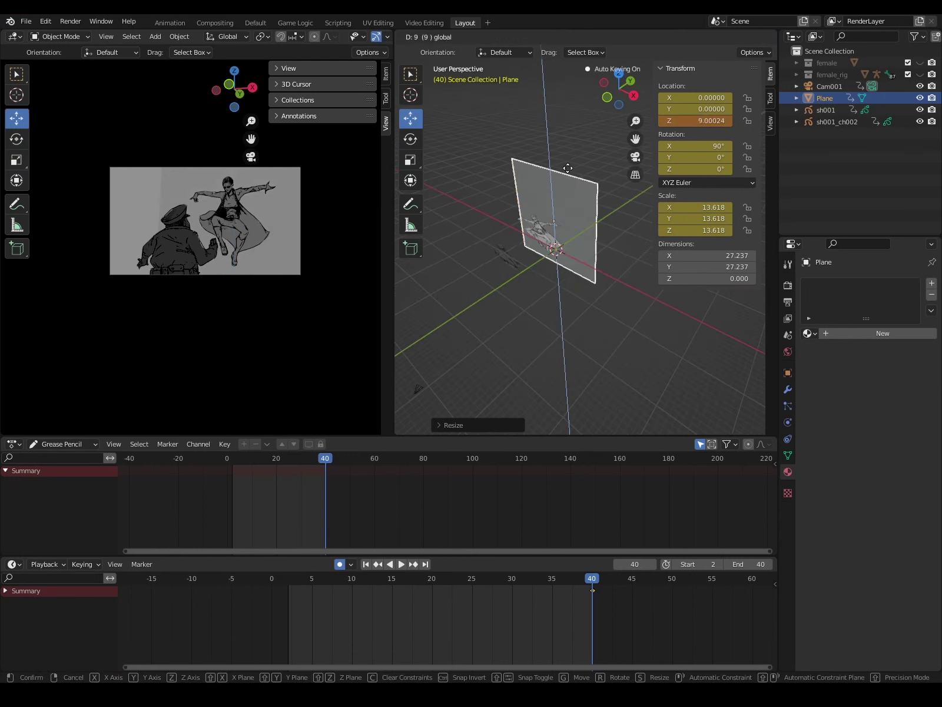
{"action": "key", "text": "shift+space"}
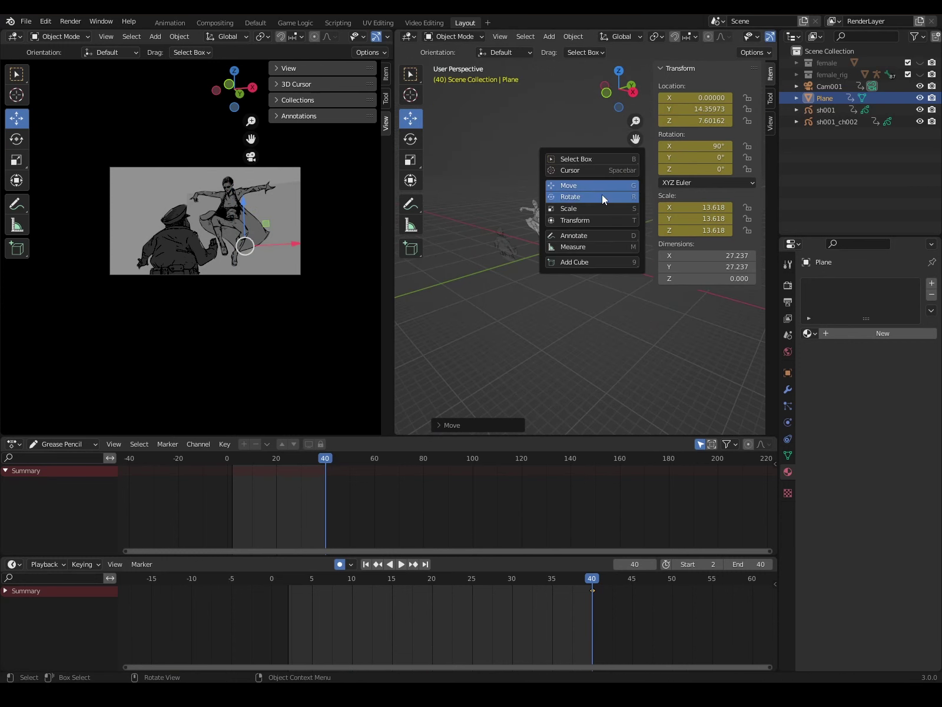
{"action": "left_click", "coordinate": [602, 199]}
{"action": "mouse_move", "coordinate": [593, 203]}
{"action": "middle_mouse_down"}
{"action": "mouse_move", "coordinate": [609, 196]}
{"action": "mouse_move", "coordinate": [595, 200]}
{"action": "middle_mouse_up"}
{"action": "key", "text": "shift+space"}
{"action": "key", "text": "s"}
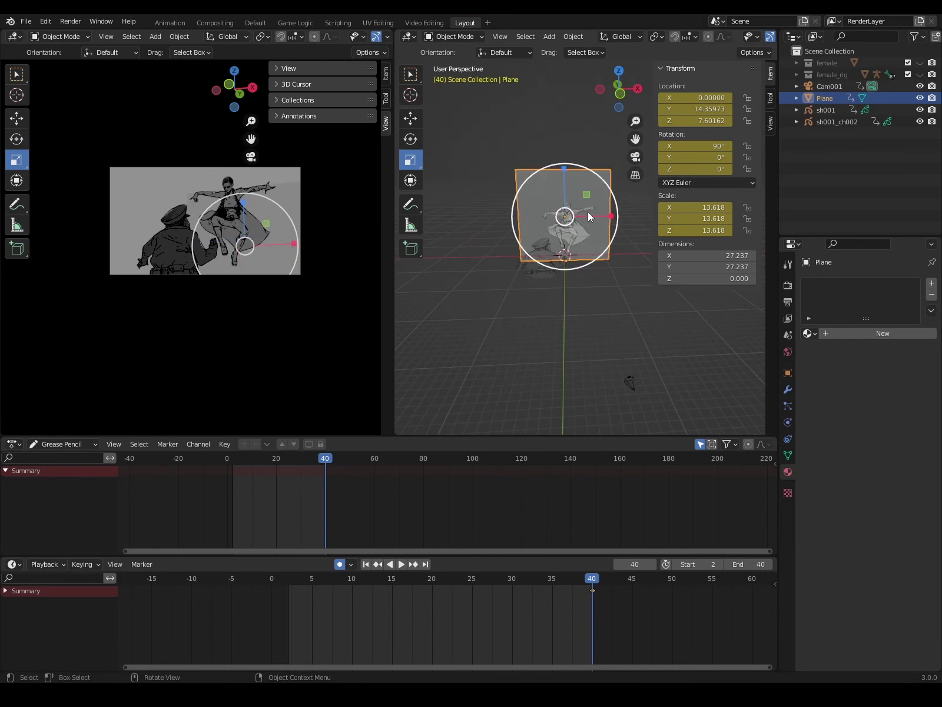
{"action": "left_click_drag", "start_coordinate": [595, 200], "coordinate": [609, 178]}
Push the wall back behind the characters and raise it higher.
{"action": "key", "text": "shift+space"}
{"action": "key", "text": "g"}
{"action": "middle_click_drag", "start_coordinate": [609, 178], "coordinate": [615, 182]}
{"action": "left_click_drag", "start_coordinate": [615, 183], "coordinate": [619, 179]}
{"action": "left_click", "coordinate": [619, 179]}
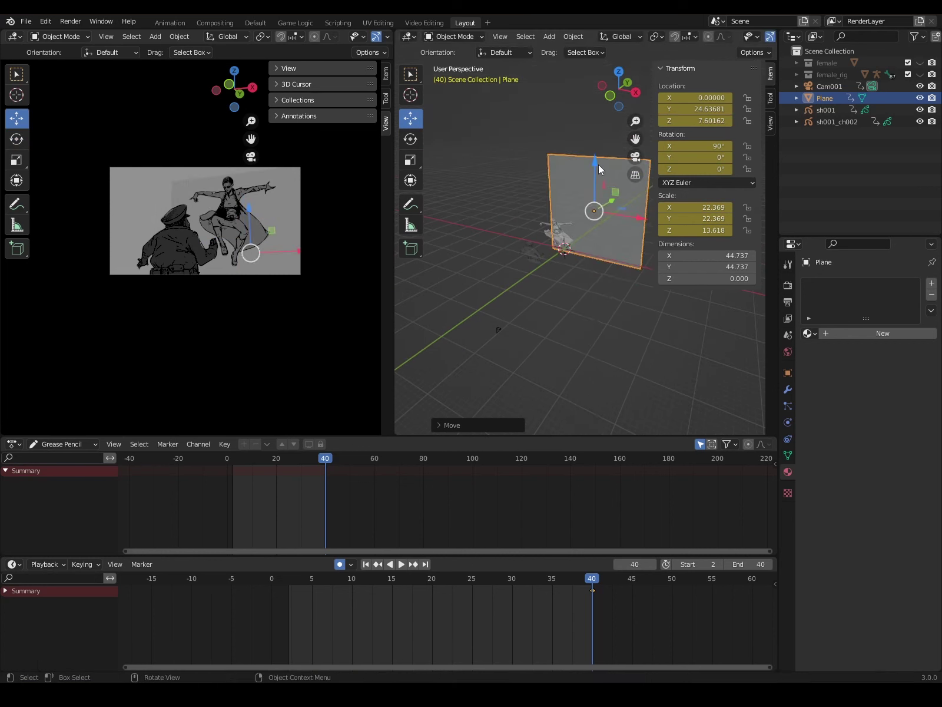
{"action": "key", "text": "g"}
{"action": "left_click", "coordinate": [613, 186]}
{"action": "middle_click_drag", "start_coordinate": [612, 185], "coordinate": [608, 186]}
{"action": "key", "text": "g"}
{"action": "left_click", "coordinate": [607, 200]}
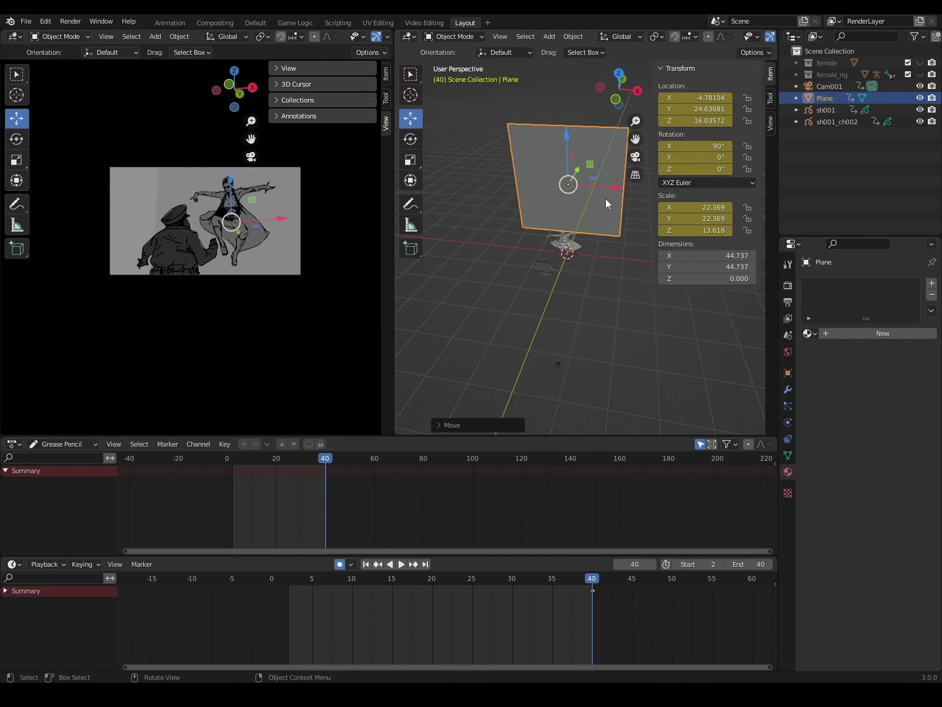
Duplicate the wall plane and rotate the copy 90° to face sideways.
{"action": "key", "text": "shift+d"}
{"action": "key", "text": "Escape"}
{"action": "key", "text": "shift+space"}
{"action": "key", "text": "s"}
{"action": "key", "text": "shift+space"}
{"action": "key", "text": "r"}
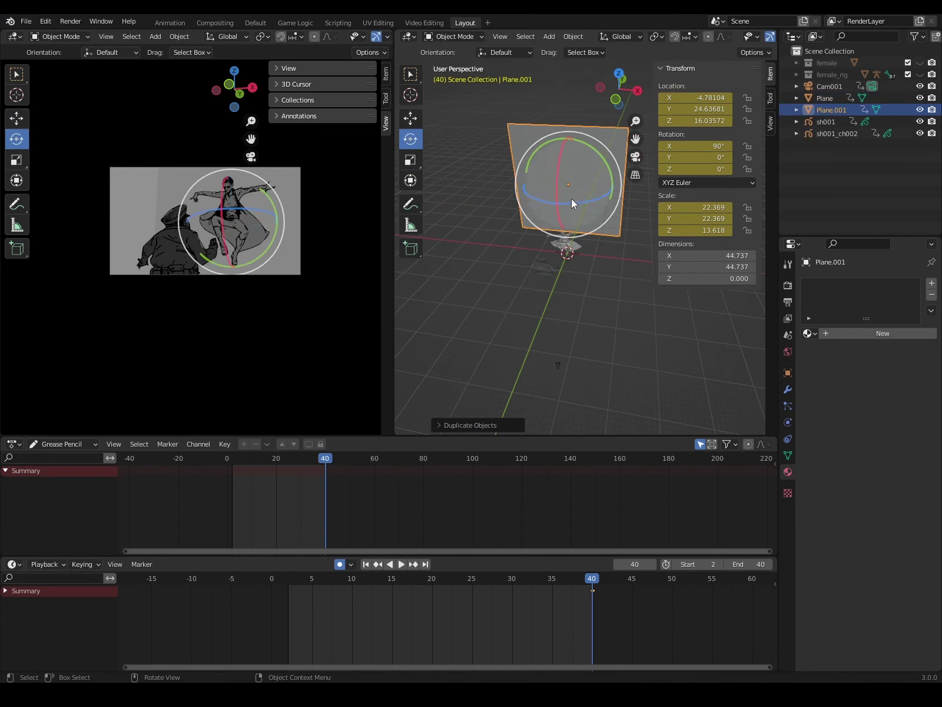
{"action": "left_click_drag", "start_coordinate": [572, 203], "coordinate": [591, 223]}
{"action": "key", "text": "shift+space"}
Slide the duplicated wall off to the left side as a side wall.
{"action": "key", "text": "g"}
{"action": "middle_click_drag", "start_coordinate": [590, 222], "coordinate": [593, 177]}
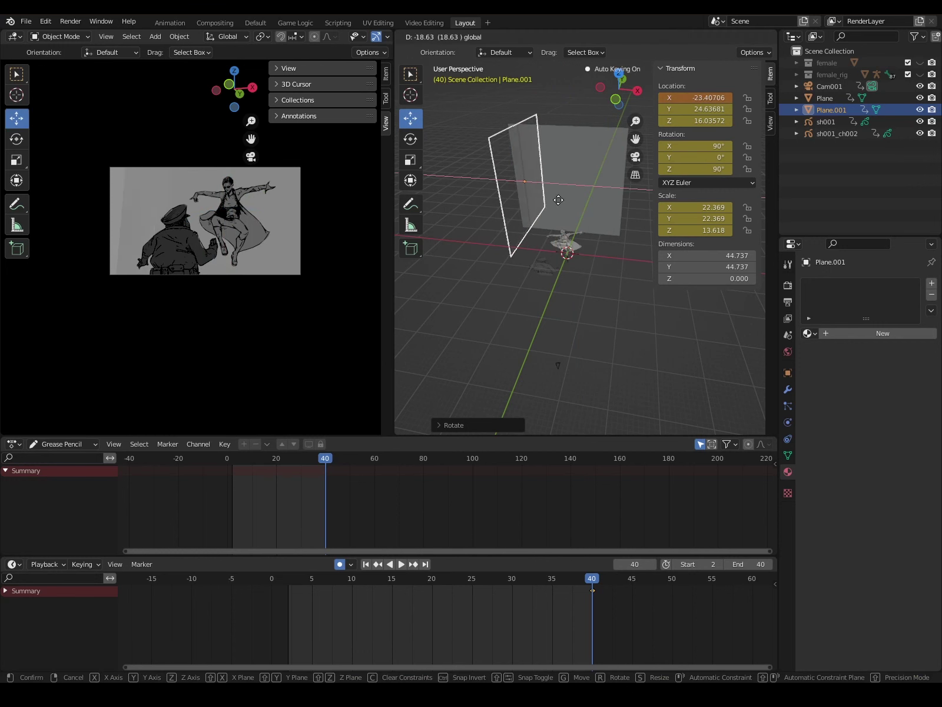
{"action": "key", "text": "g"}
{"action": "left_click", "coordinate": [593, 174]}
{"action": "key", "text": "g"}
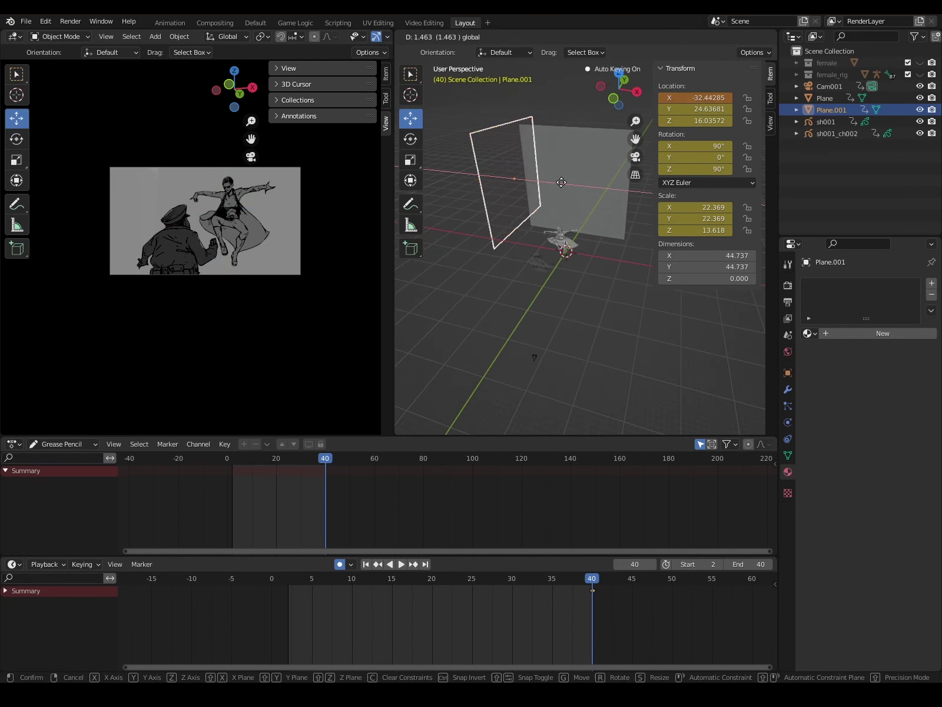
{"action": "left_click", "coordinate": [545, 195]}
{"action": "mouse_move", "coordinate": [545, 196]}
{"action": "middle_mouse_down"}
{"action": "mouse_move", "coordinate": [582, 169]}
{"action": "mouse_move", "coordinate": [556, 177]}
{"action": "middle_mouse_up"}
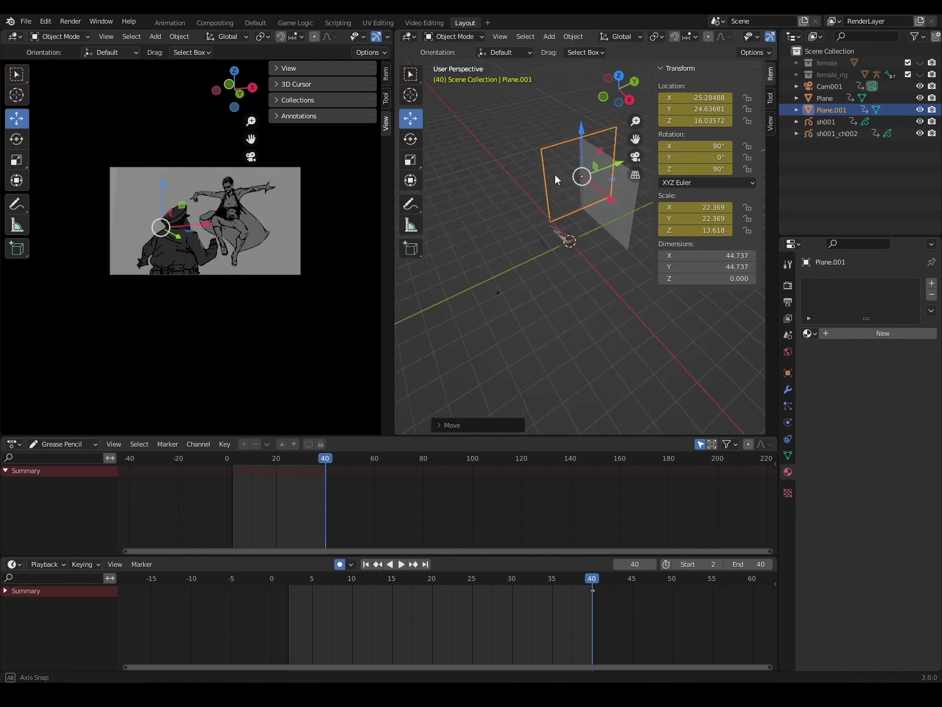
Bring the side wall forward toward the characters and nudge it slightly outward.
{"action": "key", "text": "g"}
{"action": "left_click", "coordinate": [559, 204]}
{"action": "left_click", "coordinate": [564, 228]}
{"action": "mouse_move", "coordinate": [564, 227]}
{"action": "middle_mouse_down"}
{"action": "mouse_move", "coordinate": [537, 194]}
{"action": "mouse_move", "coordinate": [588, 187]}
{"action": "mouse_move", "coordinate": [590, 168]}
{"action": "mouse_move", "coordinate": [597, 180]}
{"action": "middle_mouse_up"}
{"action": "left_click", "coordinate": [537, 194]}
{"action": "key", "text": "g"}
{"action": "left_click", "coordinate": [597, 188]}
{"action": "left_click", "coordinate": [590, 168]}
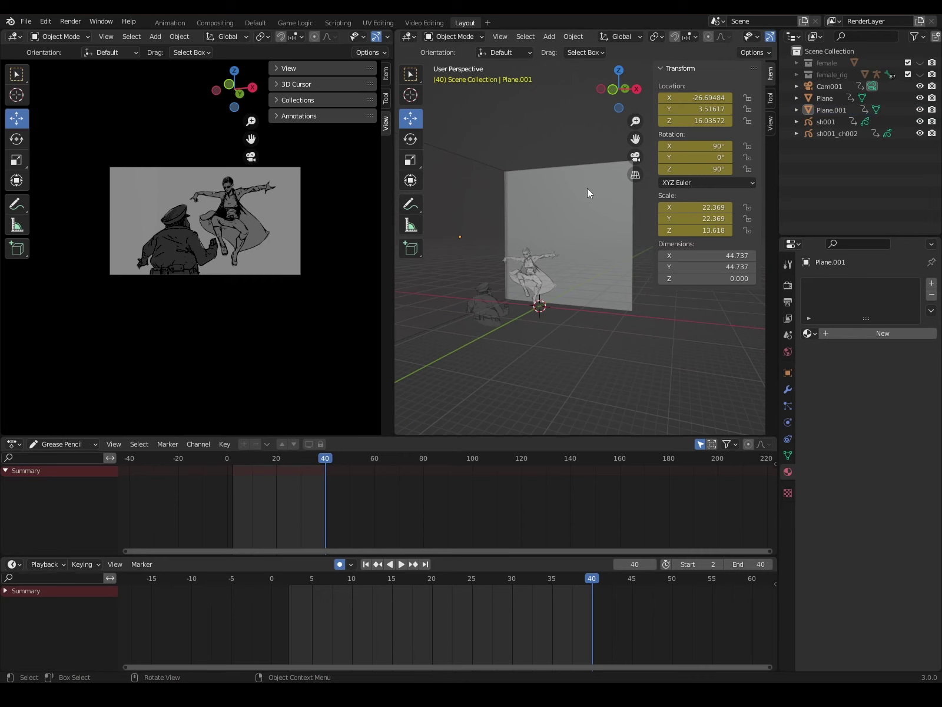
Save the file, then add a new Grease Pencil object named sh_001_env.
{"action": "key", "text": "ctrl+s"}
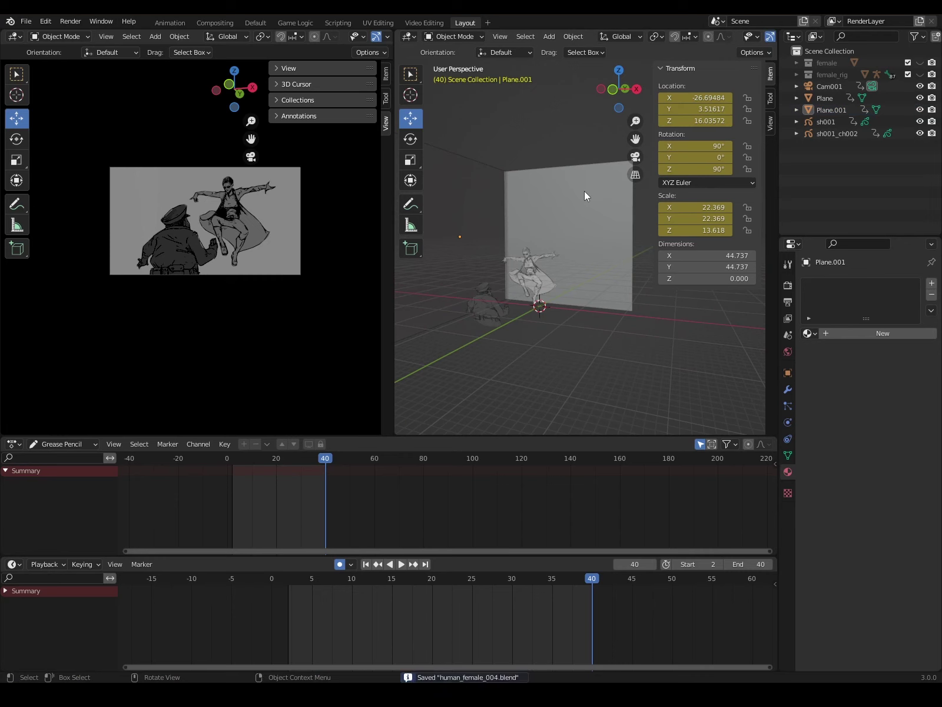
{"action": "key", "text": "ctrl+Tab"}
{"action": "key", "text": "shift+a"}
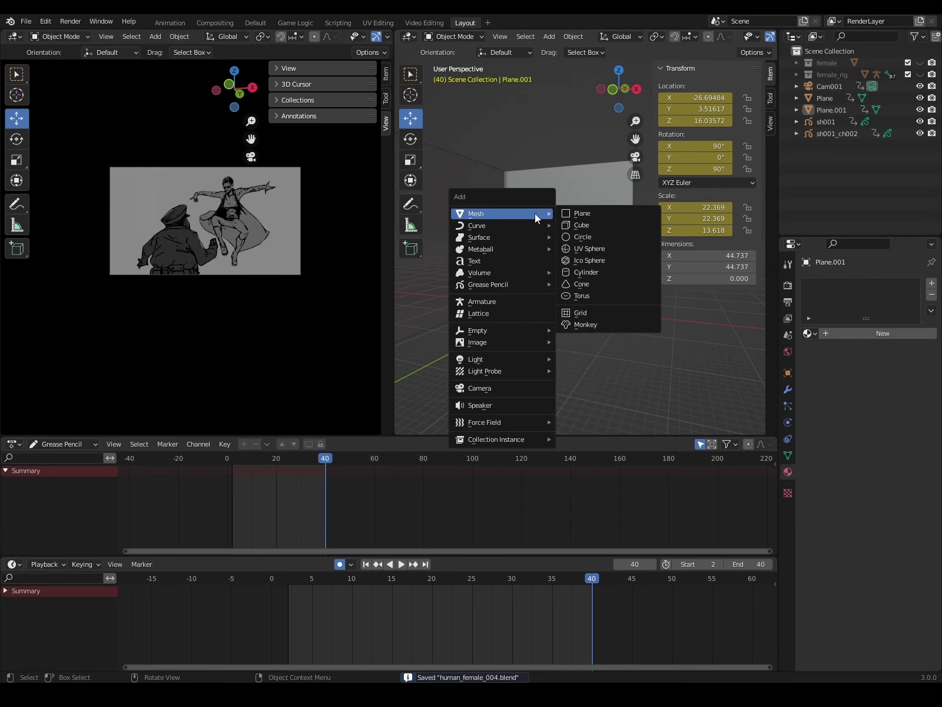
{"action": "left_click", "coordinate": [589, 294]}
{"action": "double_click", "coordinate": [830, 146]}
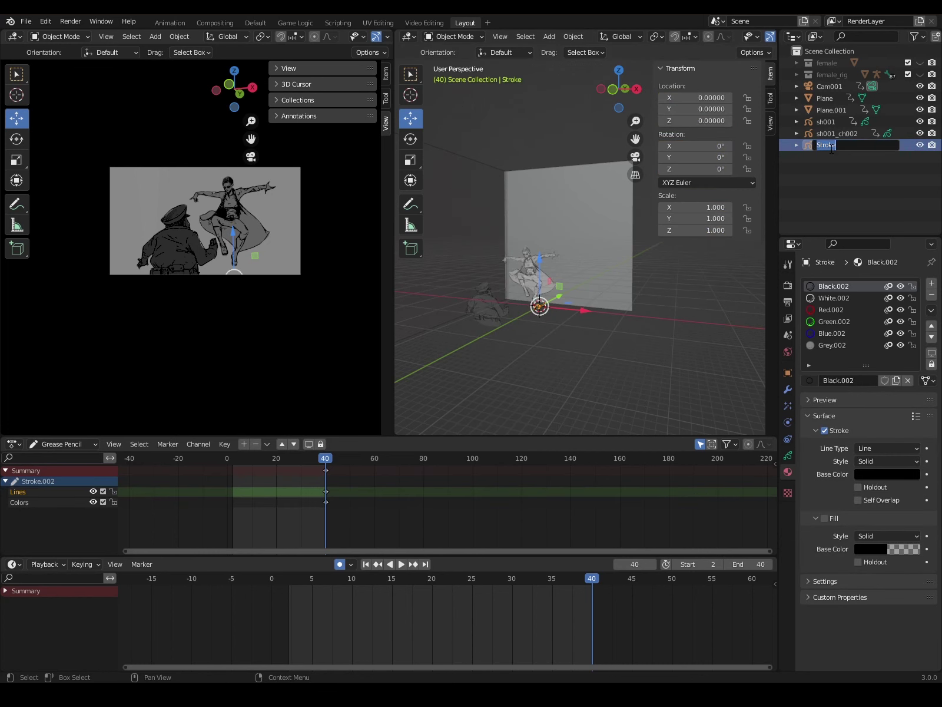
{"action": "type", "text": "sh_001"}
{"action": "key", "text": "Return"}
{"action": "double_click", "coordinate": [856, 146]}
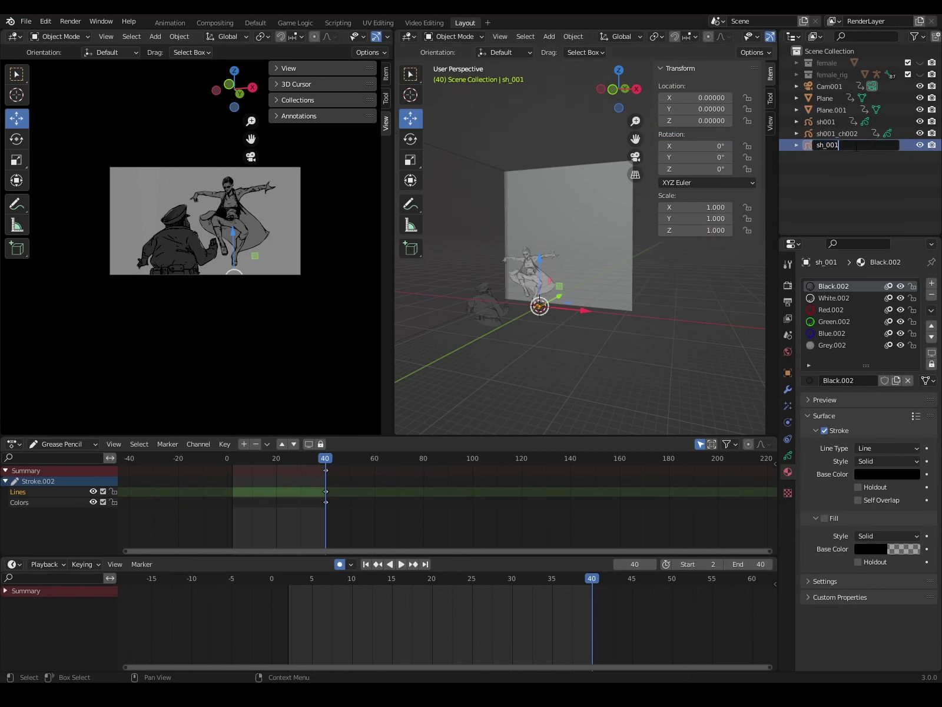
{"action": "type", "text": "_env"}
{"action": "key", "text": "Return"}
Preview the shot from its first frame.
{"action": "middle_click_drag", "start_coordinate": [586, 227], "coordinate": [609, 244]}
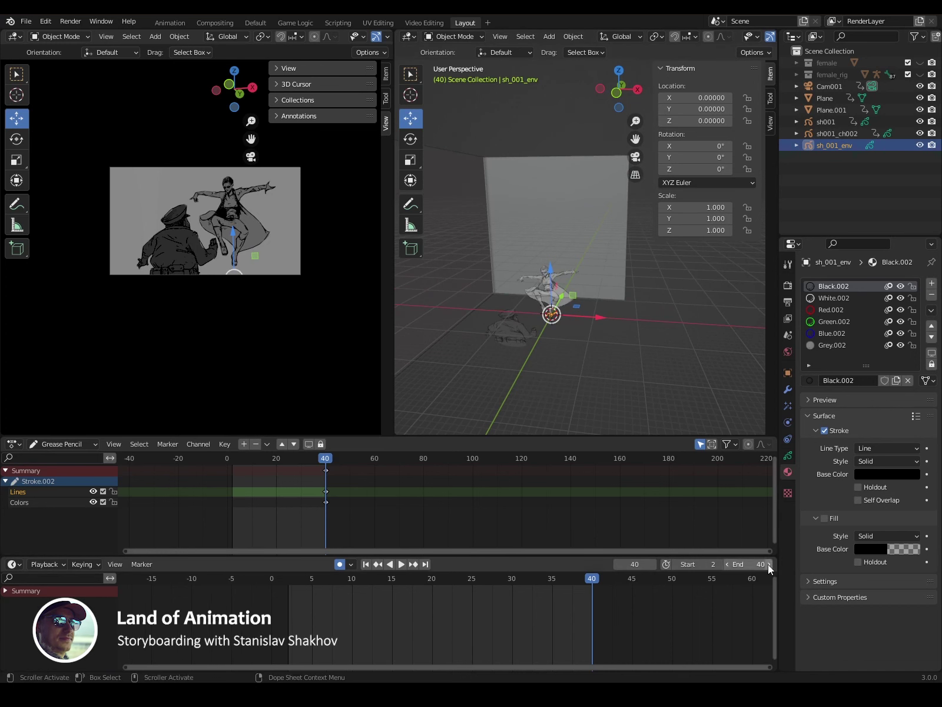
{"action": "key", "text": "shift+Left"}
{"action": "middle_click_drag", "start_coordinate": [602, 241], "coordinate": [604, 246]}
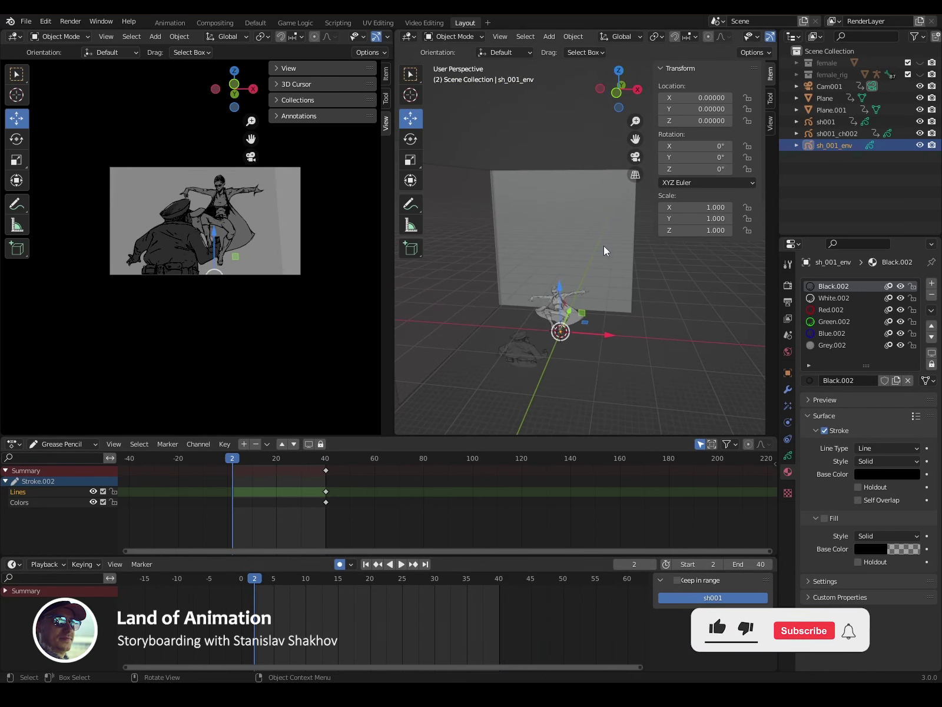
{"action": "key", "text": "space"}
{"action": "left_click", "coordinate": [441, 591]}
{"action": "key", "text": "Escape"}
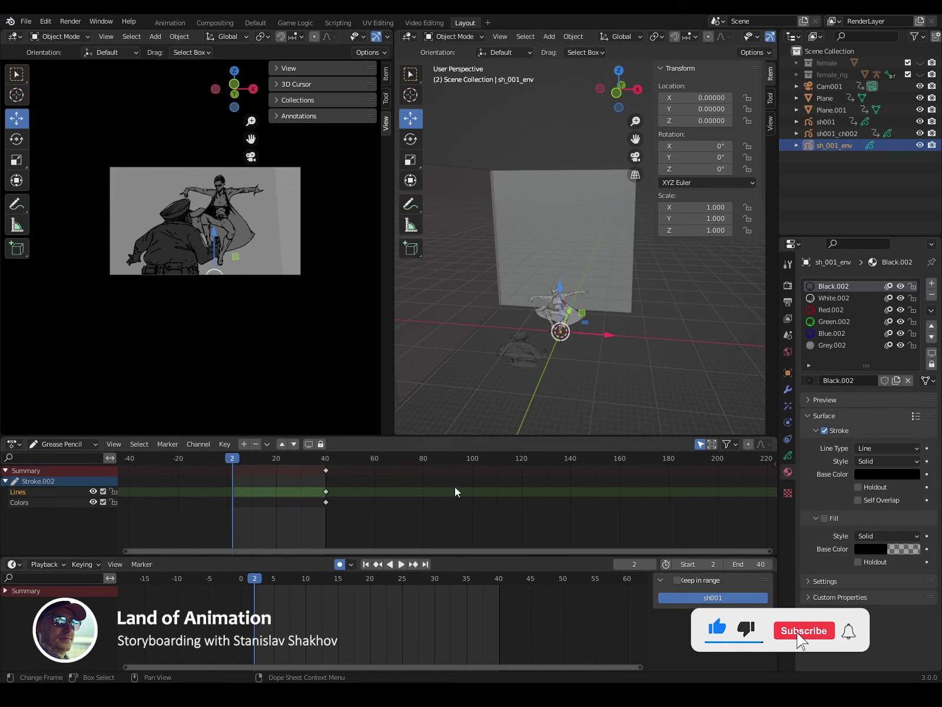
Enter Draw mode on sh_001_env and zoom the maximized view onto the back wall.
{"action": "key", "text": "ctrl+Tab"}
{"action": "key", "text": "8"}
{"action": "middle_click_drag", "start_coordinate": [612, 254], "coordinate": [610, 237]}
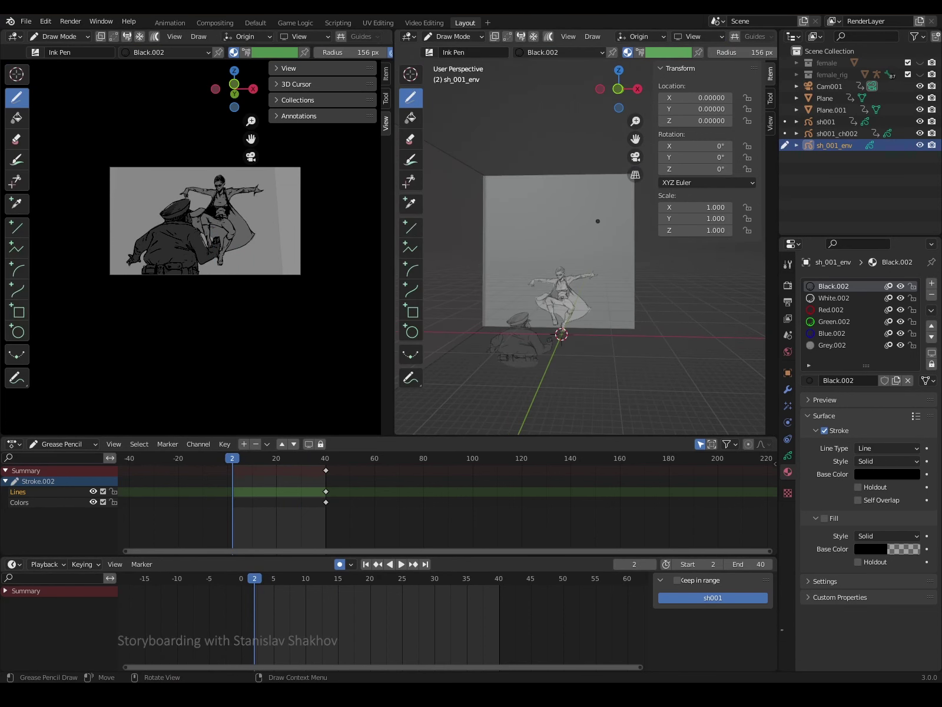
{"action": "key", "text": "ctrl+space"}
{"action": "mouse_move", "coordinate": [557, 263]}
{"action": "middle_mouse_down"}
{"action": "mouse_move", "coordinate": [597, 213]}
{"action": "mouse_move", "coordinate": [625, 199]}
{"action": "mouse_move", "coordinate": [636, 208]}
{"action": "middle_mouse_up"}
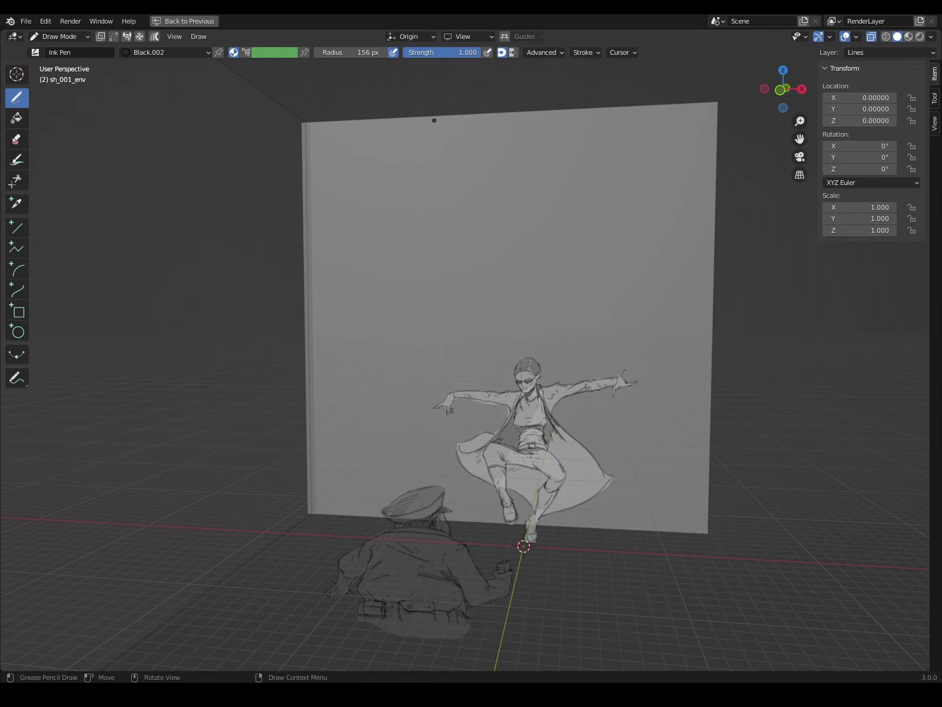
{"action": "key", "text": "ctrl+space"}
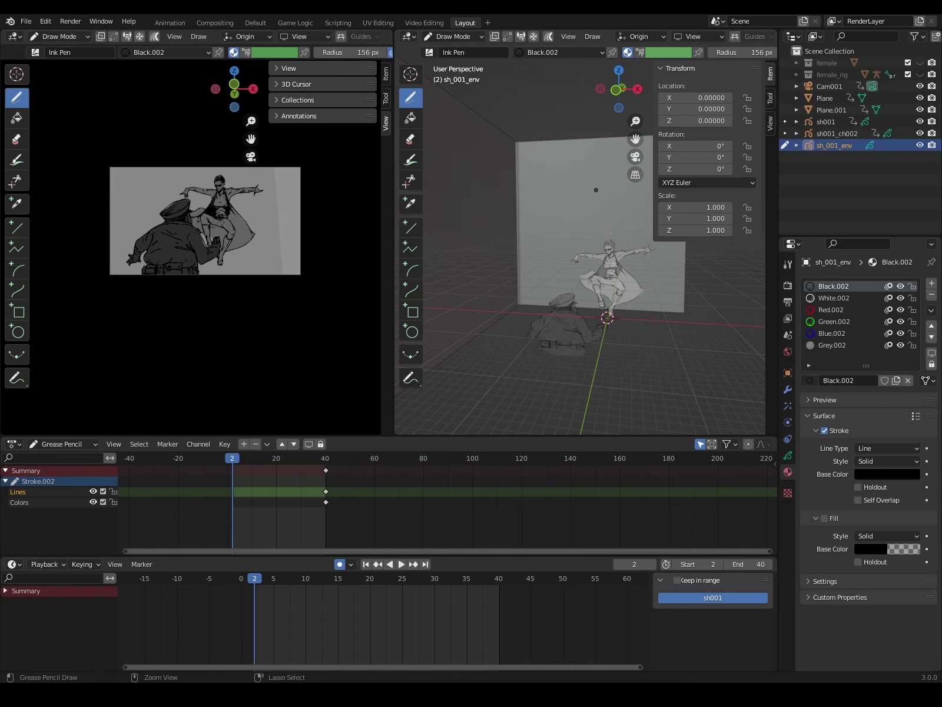
{"action": "key", "text": "ctrl+space"}
Set stroke placement to Surface with a 0.15 offset.
{"action": "left_click", "coordinate": [412, 37]}
{"action": "left_click", "coordinate": [417, 96]}
{"action": "left_click", "coordinate": [428, 139]}
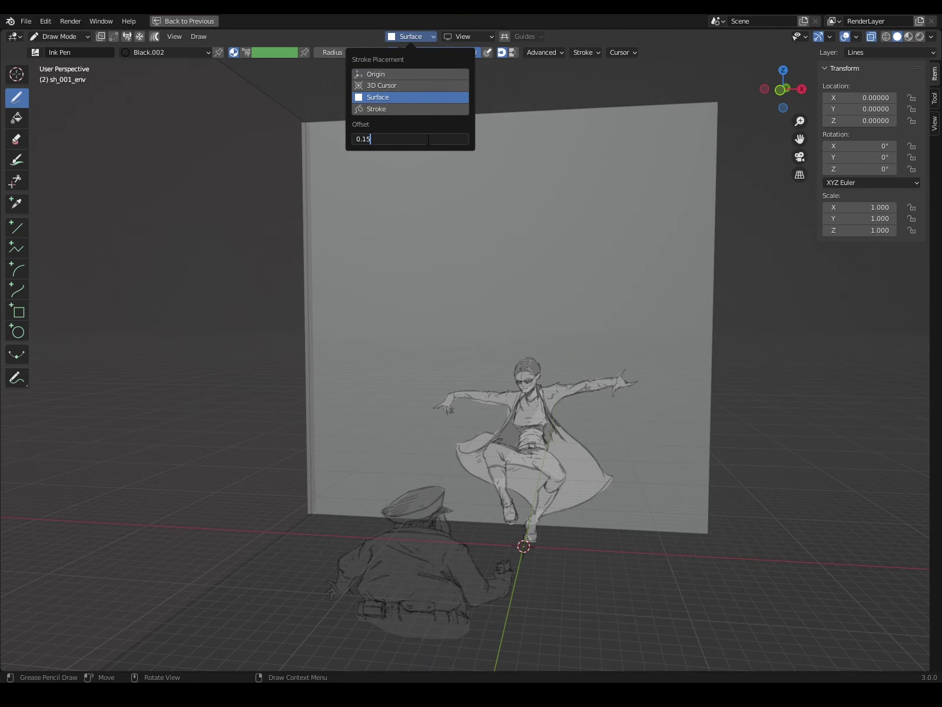
{"action": "key", "text": "Return"}
Draw diagonal speed lines across the walls around the leaping woman, with grid overlays hidden.
{"action": "middle_click_drag", "start_coordinate": [553, 247], "coordinate": [574, 225]}
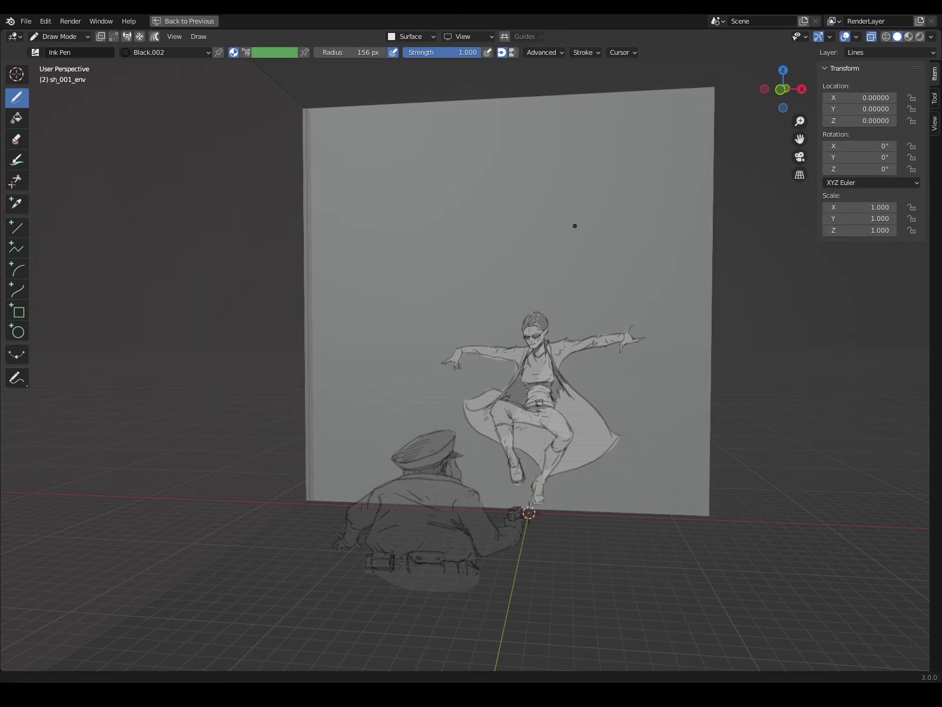
{"action": "middle_click_drag", "start_coordinate": [375, 297], "coordinate": [332, 501]}
{"action": "left_click_drag", "start_coordinate": [336, 452], "coordinate": [336, 294]}
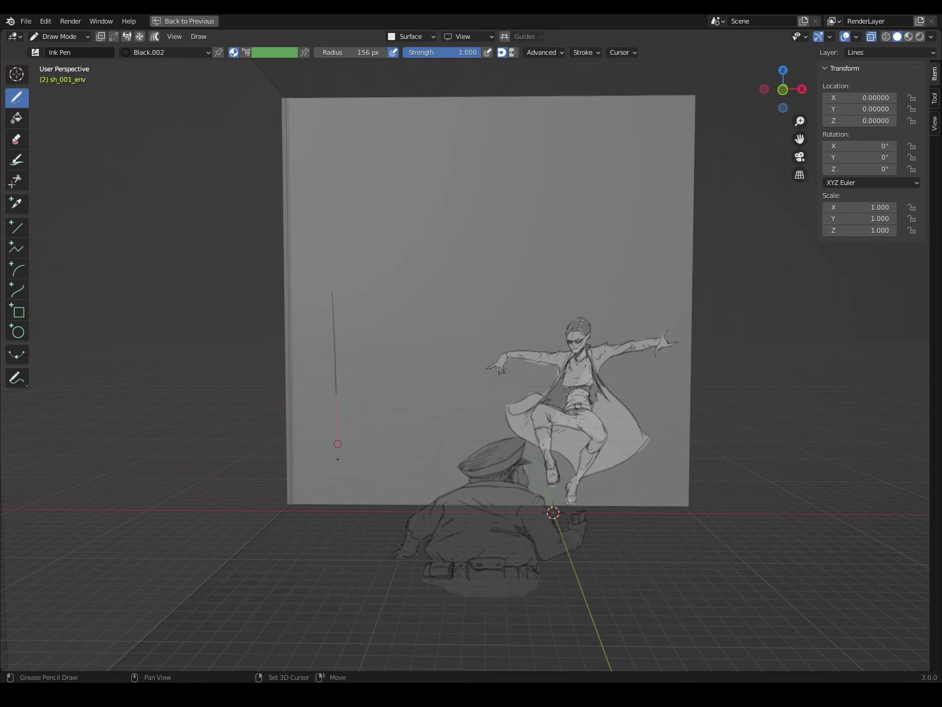
{"action": "mouse_move", "coordinate": [337, 294]}
{"action": "middle_mouse_down"}
{"action": "mouse_move", "coordinate": [437, 458]}
{"action": "mouse_move", "coordinate": [424, 413]}
{"action": "middle_mouse_up"}
{"action": "left_click", "coordinate": [845, 36]}
{"action": "middle_click_drag", "start_coordinate": [677, 206], "coordinate": [497, 311]}
{"action": "key", "text": "ctrl+z"}
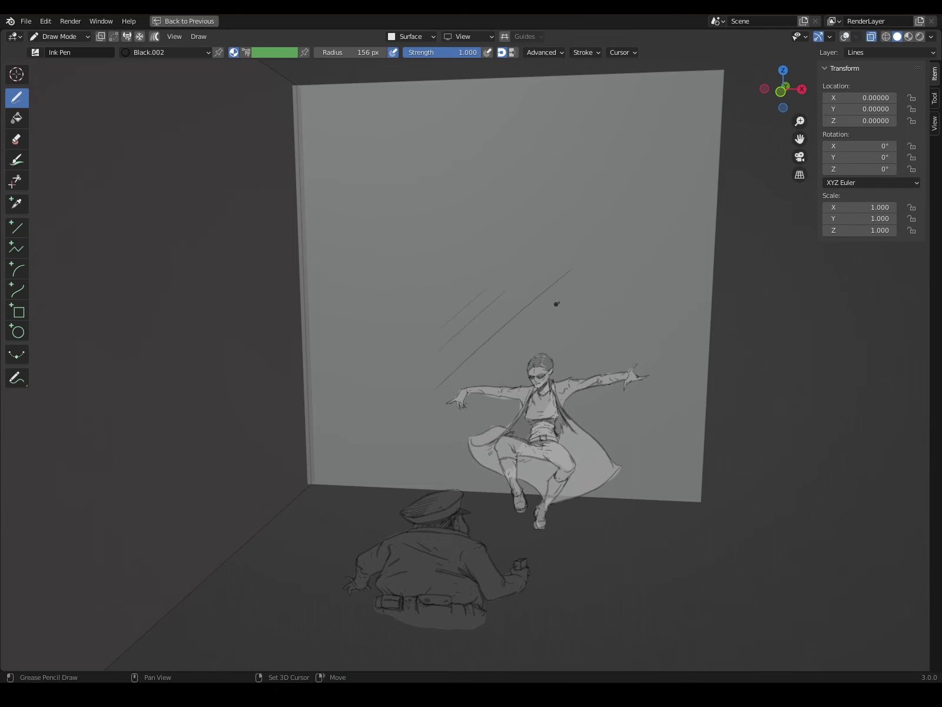
{"action": "middle_click_drag", "start_coordinate": [556, 303], "coordinate": [646, 269]}
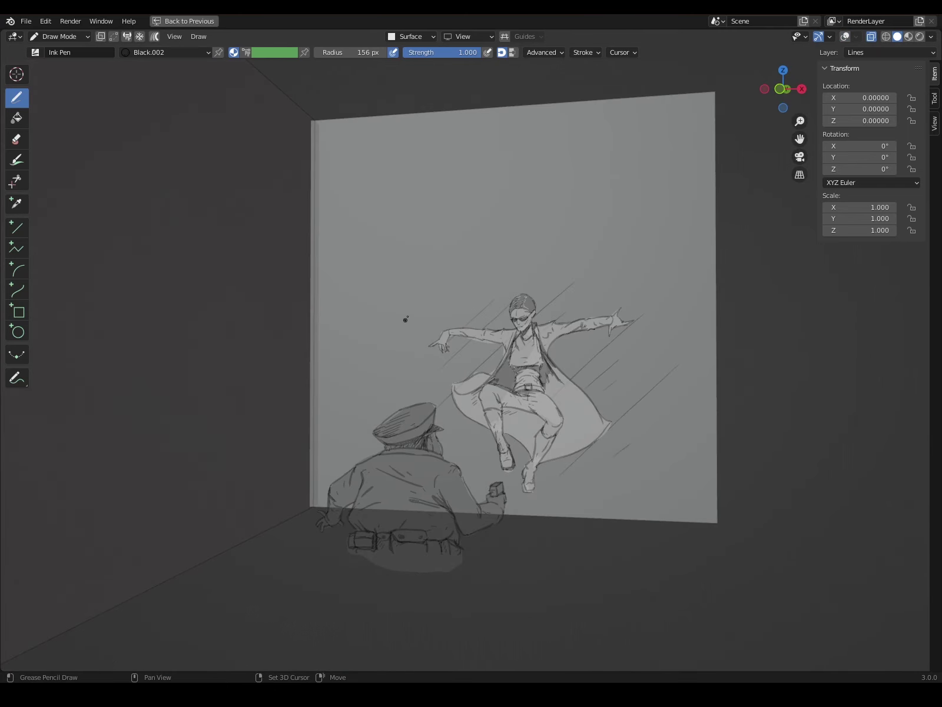
{"action": "mouse_move", "coordinate": [367, 459]}
{"action": "middle_mouse_down"}
{"action": "mouse_move", "coordinate": [587, 381]}
{"action": "mouse_move", "coordinate": [499, 198]}
{"action": "mouse_move", "coordinate": [627, 234]}
{"action": "mouse_move", "coordinate": [573, 261]}
{"action": "mouse_move", "coordinate": [461, 234]}
{"action": "middle_mouse_up"}
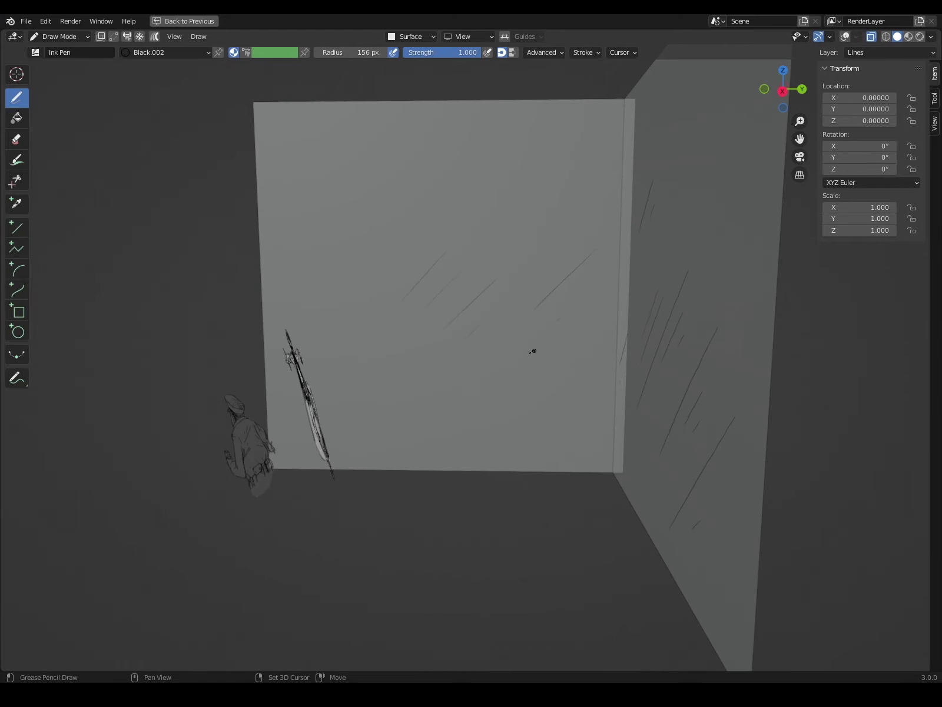
Play the shot through the scene camera, then restore the full layout.
{"action": "mouse_move", "coordinate": [503, 385]}
{"action": "middle_mouse_down"}
{"action": "mouse_move", "coordinate": [585, 410]}
{"action": "mouse_move", "coordinate": [650, 390]}
{"action": "middle_mouse_up"}
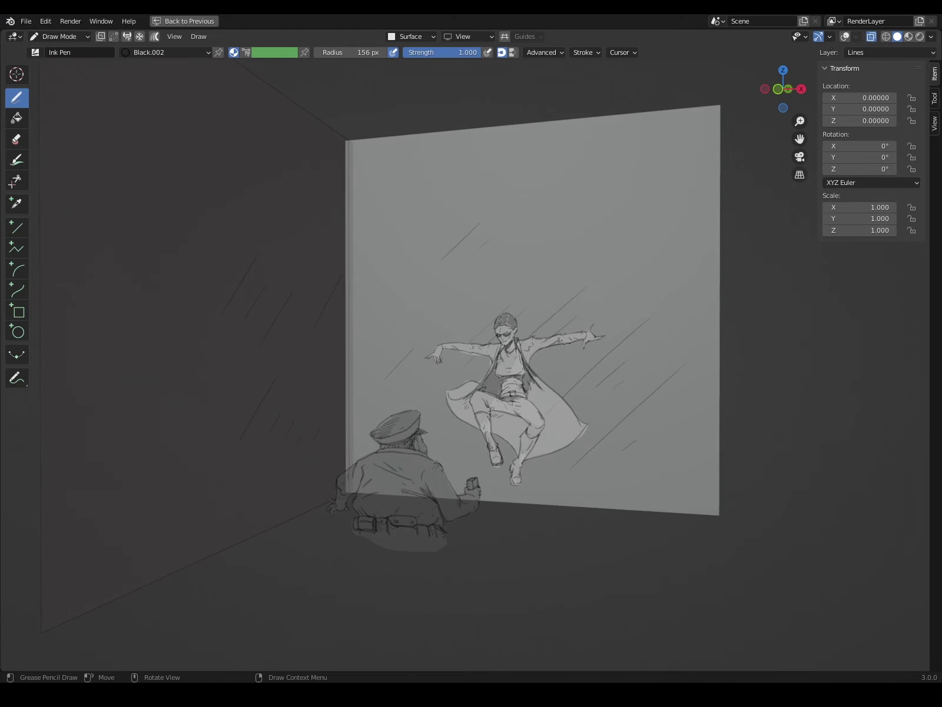
{"action": "key", "text": "ctrl+space"}
{"action": "key", "text": "ctrl+space"}
{"action": "key", "text": "space"}
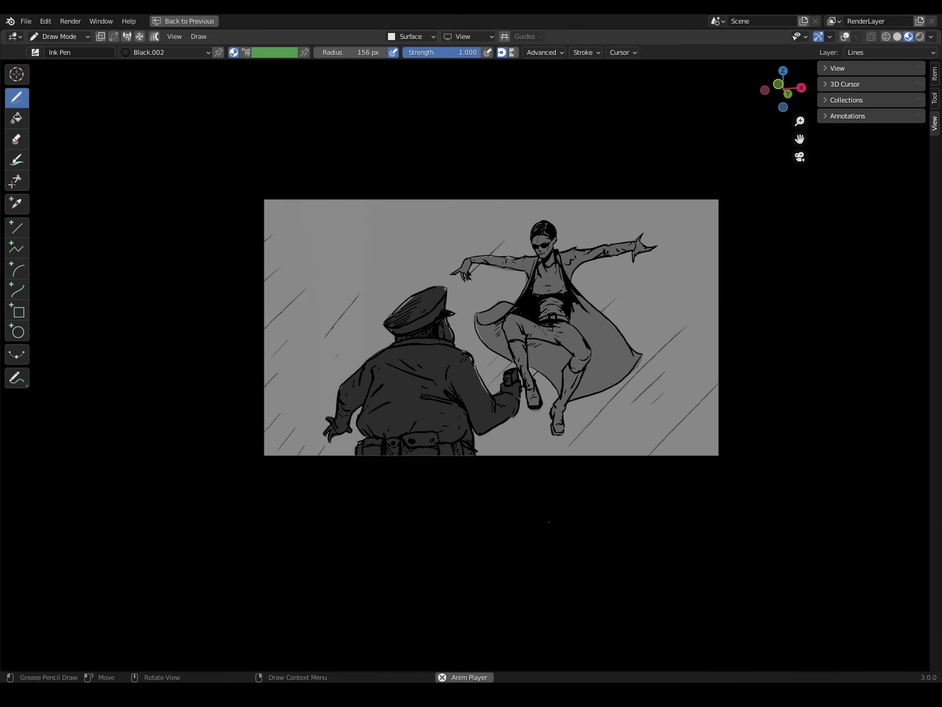
{"action": "key", "text": "space"}
{"action": "key", "text": "ctrl+space"}
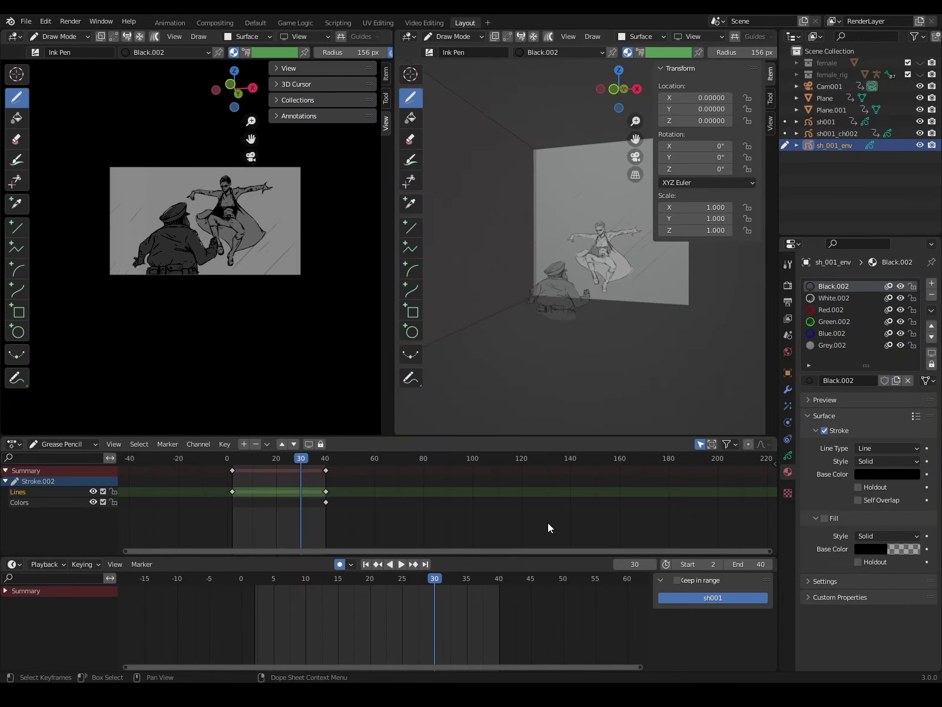
In Object Mode, key the wall Plane wider along X and shifted right at frame 2.
{"action": "key", "text": "ctrl+Tab"}
{"action": "left_click", "coordinate": [606, 267]}
{"action": "left_click", "coordinate": [644, 252]}
{"action": "key", "text": "shift+space"}
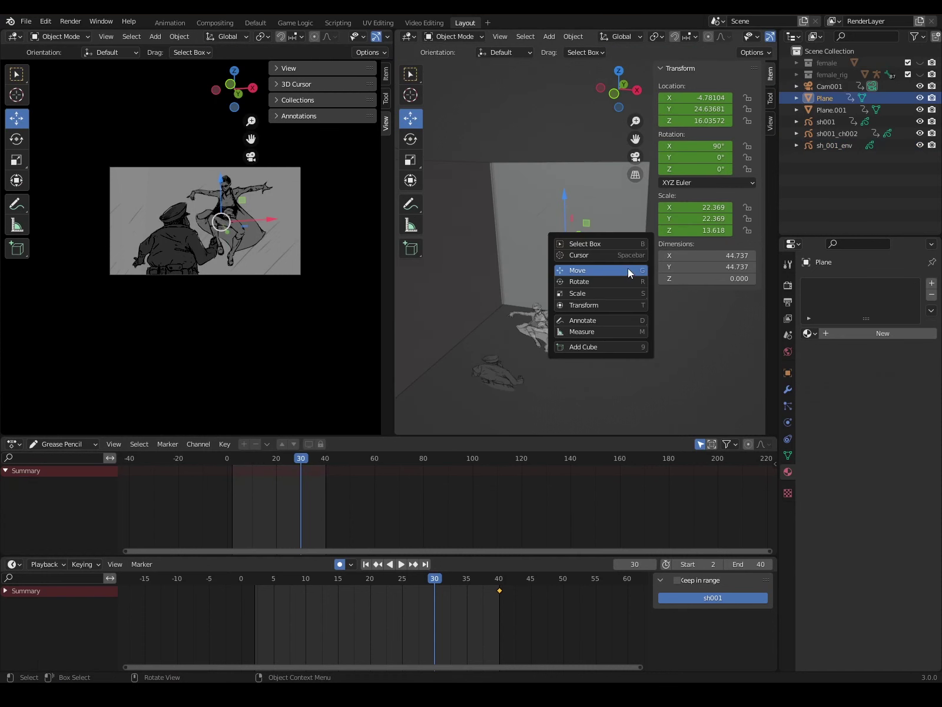
{"action": "key", "text": "s"}
{"action": "key", "text": "shift+Left"}
{"action": "mouse_move", "coordinate": [612, 246]}
{"action": "left_mouse_down"}
{"action": "mouse_move", "coordinate": [631, 246]}
{"action": "mouse_move", "coordinate": [606, 355]}
{"action": "left_mouse_up"}
{"action": "key", "text": "shift+space"}
{"action": "key", "text": "g"}
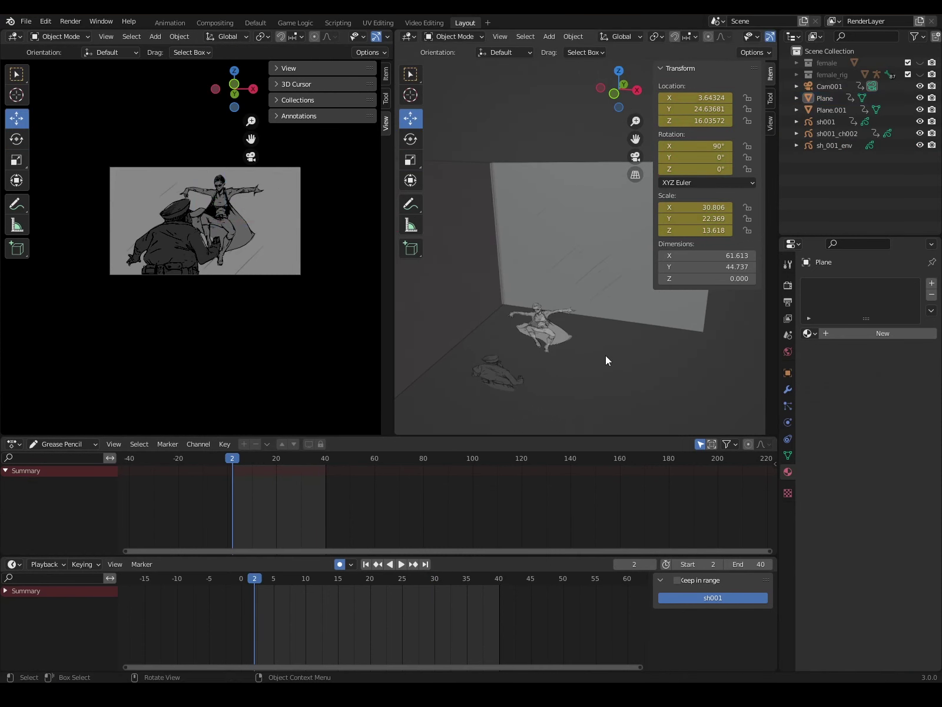
Play the shot to check the animated wall, then save.
{"action": "key", "text": "ctrl+Tab"}
{"action": "key", "text": "Escape"}
{"action": "key", "text": "space"}
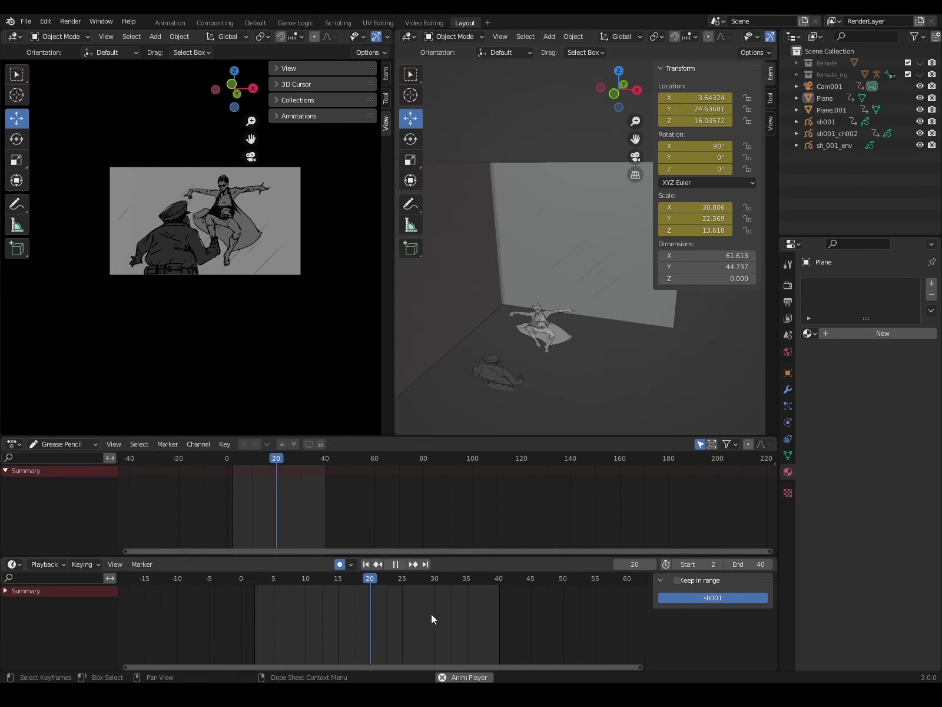
{"action": "key", "text": "space"}
{"action": "left_click", "coordinate": [500, 581]}
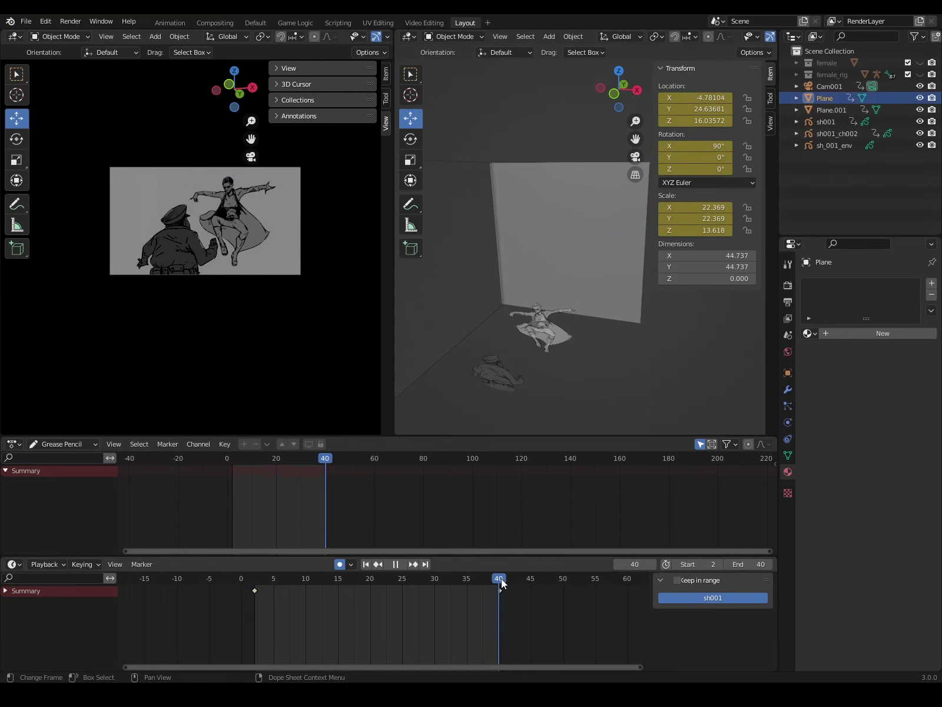
{"action": "key", "text": "space"}
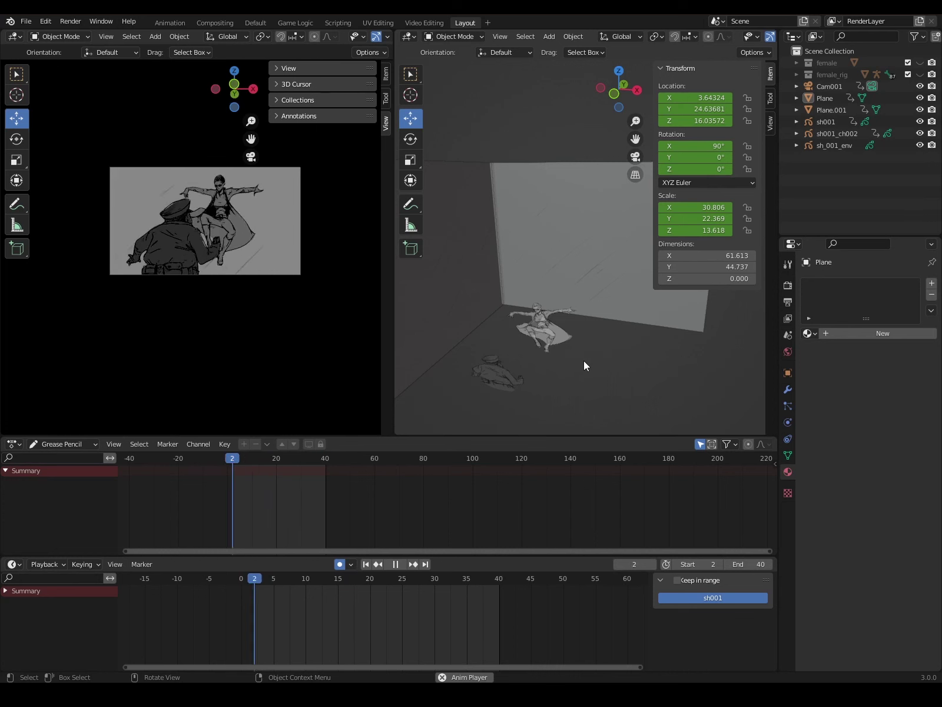
{"action": "key", "text": "space"}
{"action": "key", "text": "ctrl+s"}
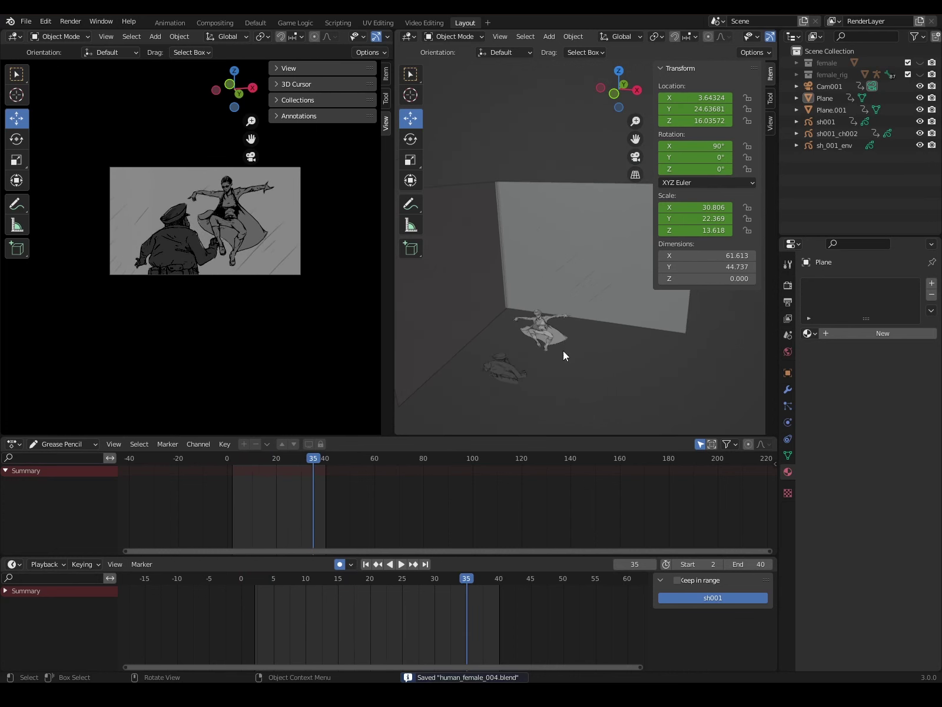
Delete sh_001_env's keys at frame 39.
{"action": "left_click_drag", "start_coordinate": [509, 583], "coordinate": [496, 586]}
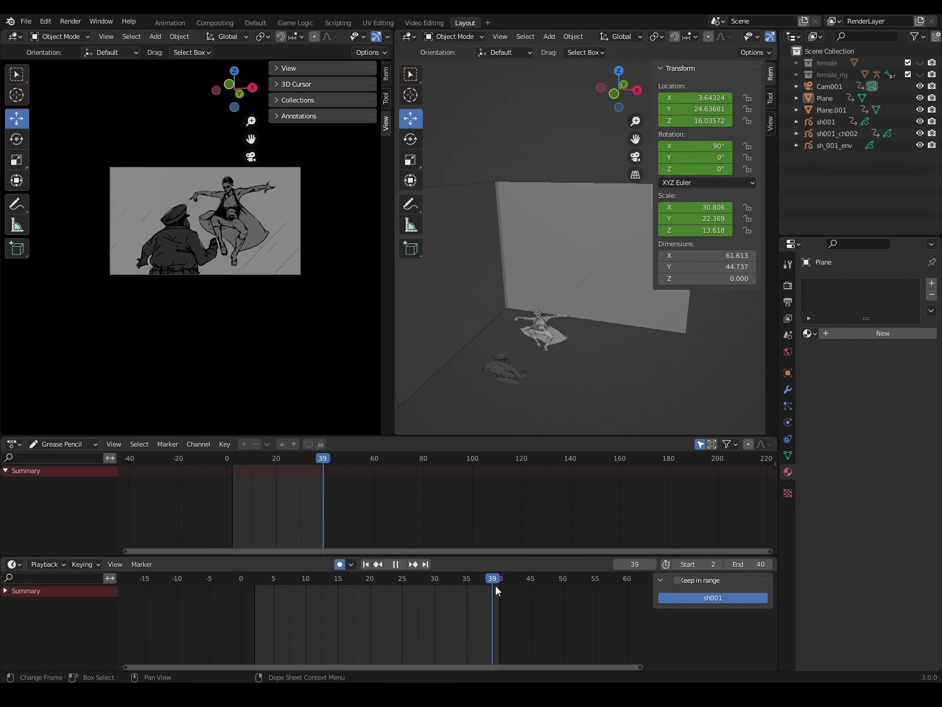
{"action": "left_click", "coordinate": [834, 145]}
{"action": "left_click", "coordinate": [326, 468]}
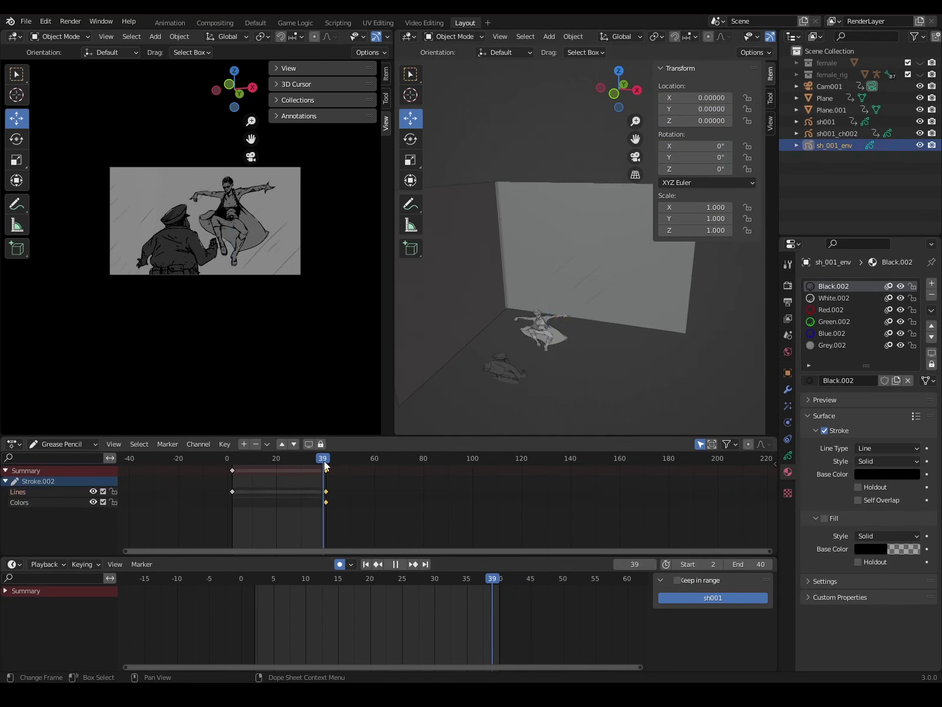
{"action": "key", "text": "Delete"}
Replay the shot in the maximized camera view, save, and widen the camera panel.
{"action": "left_click_drag", "start_coordinate": [330, 467], "coordinate": [295, 468]}
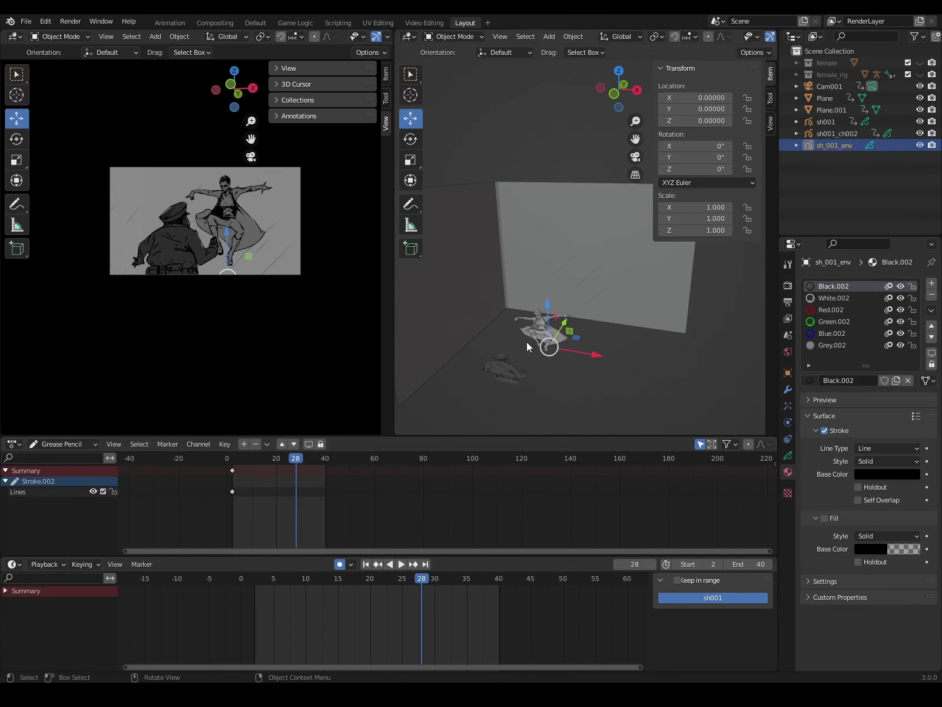
{"action": "key", "text": "ctrl+alt+space"}
{"action": "key", "text": "space"}
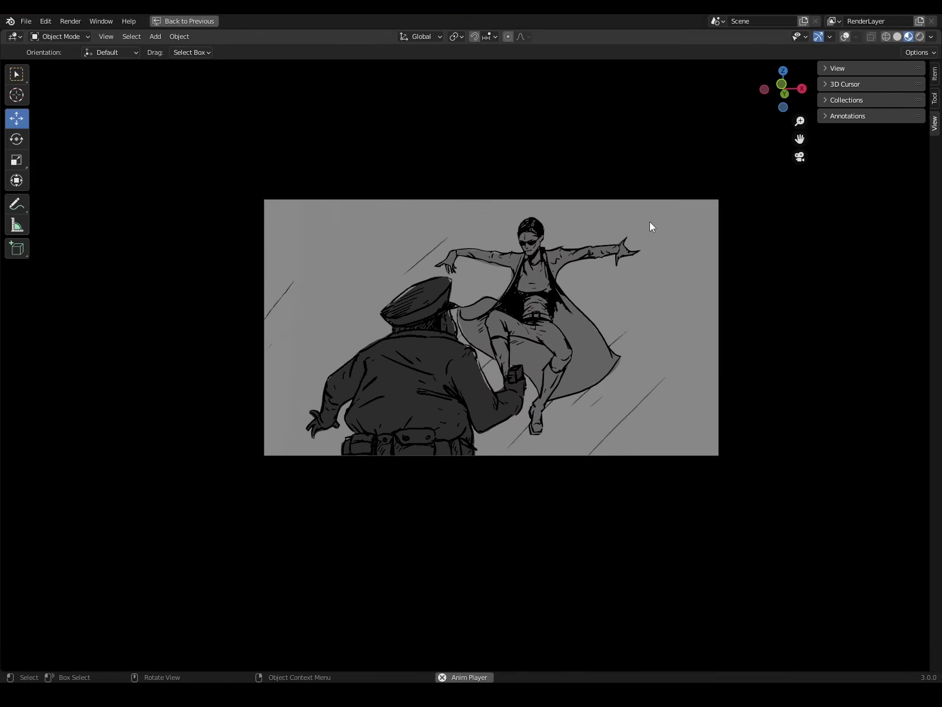
{"action": "key", "text": "space"}
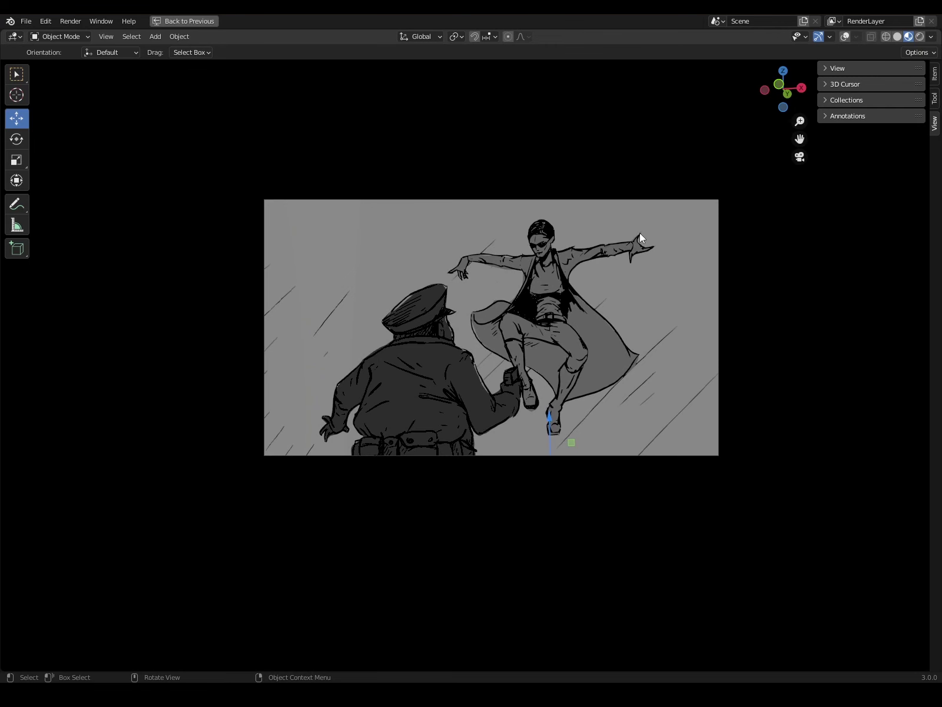
{"action": "key", "text": "ctrl+s"}
{"action": "key", "text": "ctrl+alt+space"}
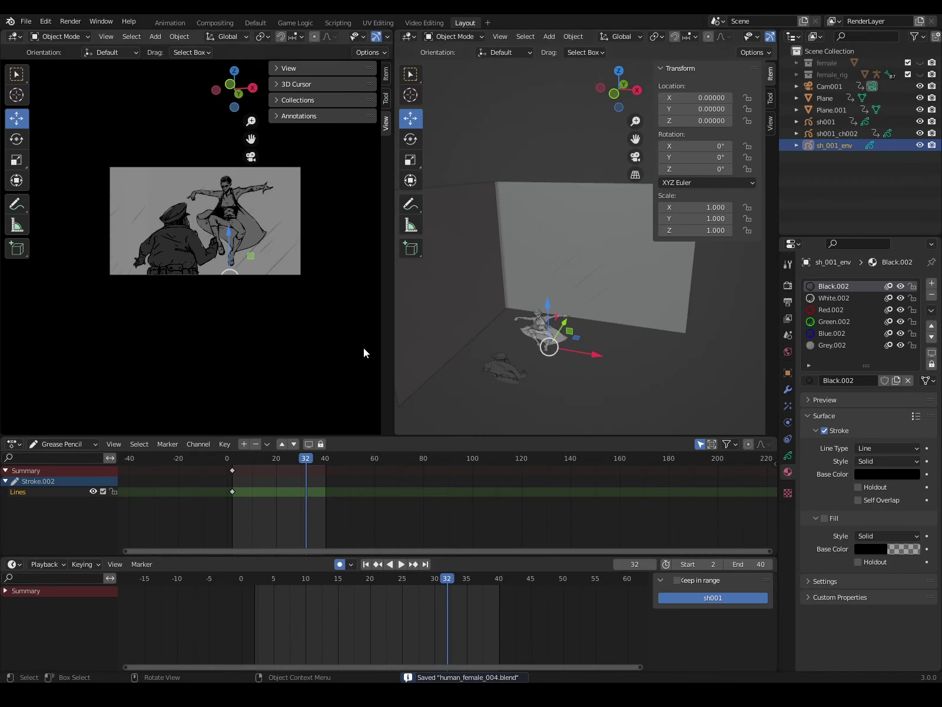
{"action": "scroll", "coordinate": [341, 330], "scroll_direction": "up", "scroll_amount": 3}
{"action": "left_click_drag", "start_coordinate": [388, 318], "coordinate": [484, 289]}
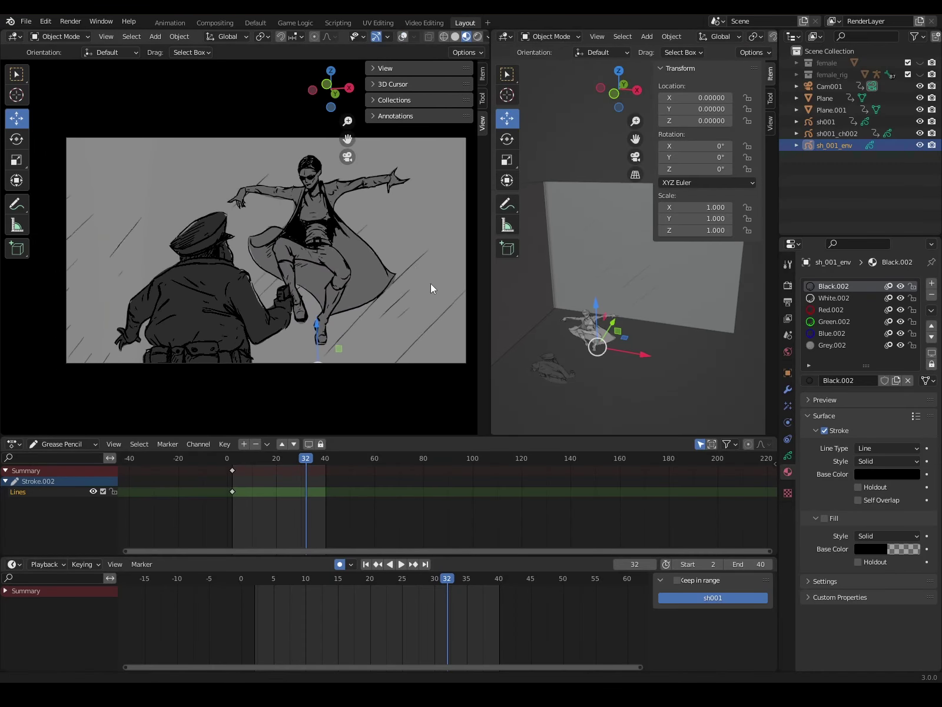
Darken the woman's (sh001) Fill_black base colour value to 0.115.
{"action": "scroll", "coordinate": [431, 288], "scroll_direction": "down", "scroll_amount": 1}
{"action": "left_click", "coordinate": [788, 455]}
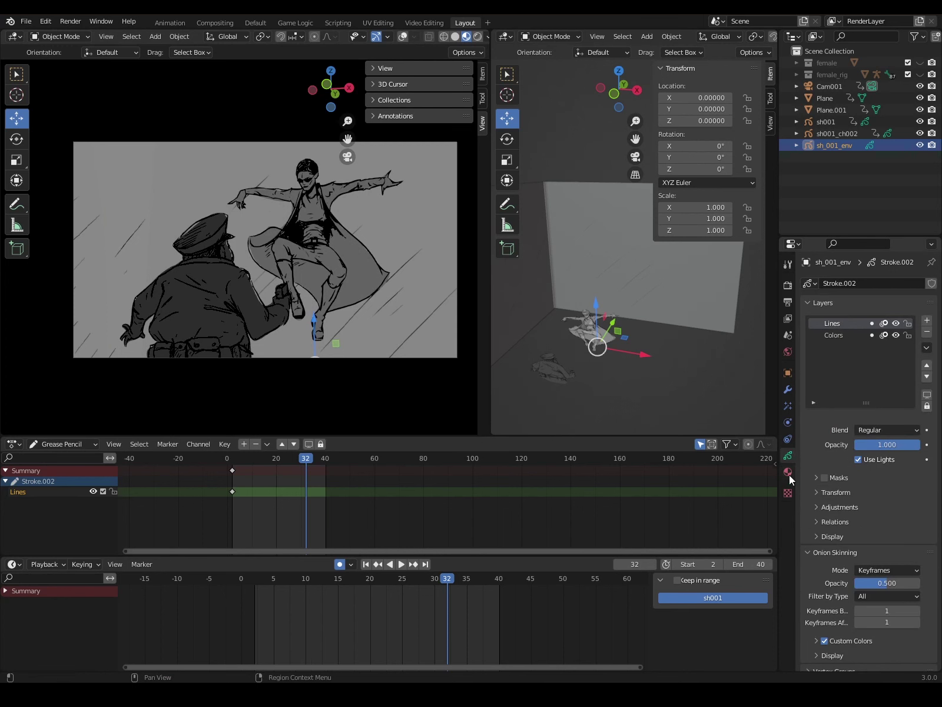
{"action": "left_click", "coordinate": [788, 471]}
{"action": "left_click", "coordinate": [351, 239]}
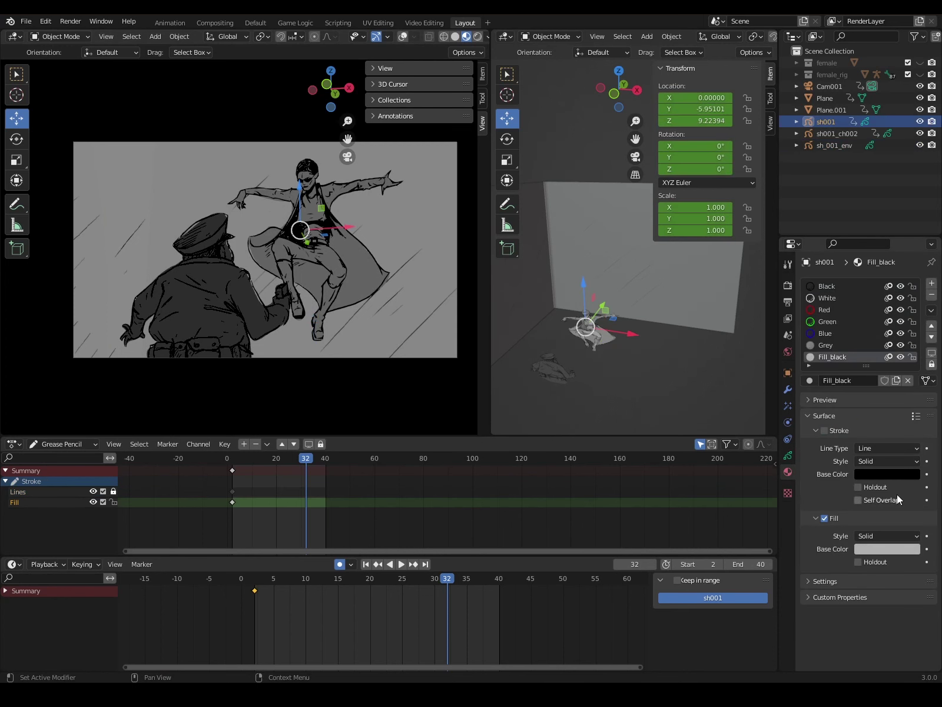
{"action": "left_click", "coordinate": [887, 548]}
{"action": "left_click_drag", "start_coordinate": [911, 402], "coordinate": [911, 433]}
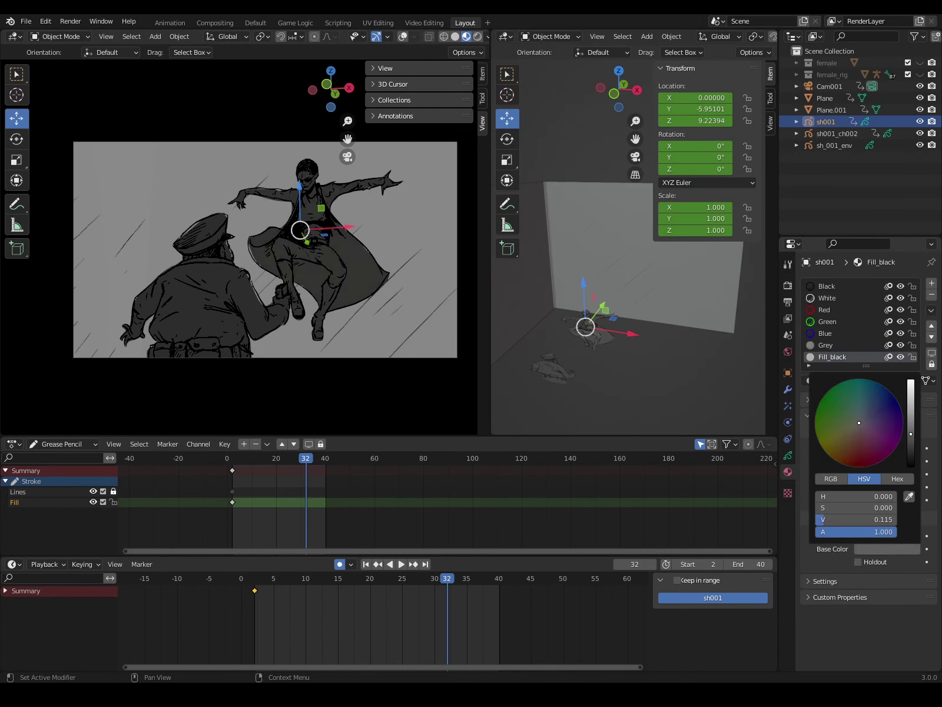
Lighten the man's (sh001_ch002) Grey_fill colour to a paler grey.
{"action": "left_click", "coordinate": [837, 133]}
{"action": "left_click", "coordinate": [886, 549]}
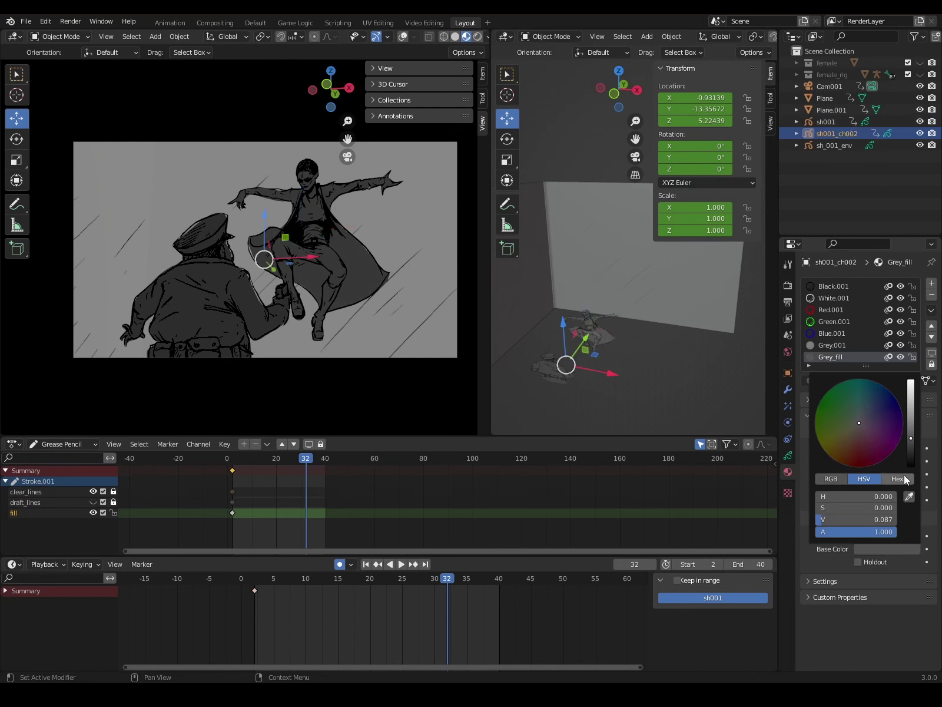
{"action": "left_click_drag", "start_coordinate": [911, 434], "coordinate": [912, 409]}
{"action": "left_click", "coordinate": [570, 302]}
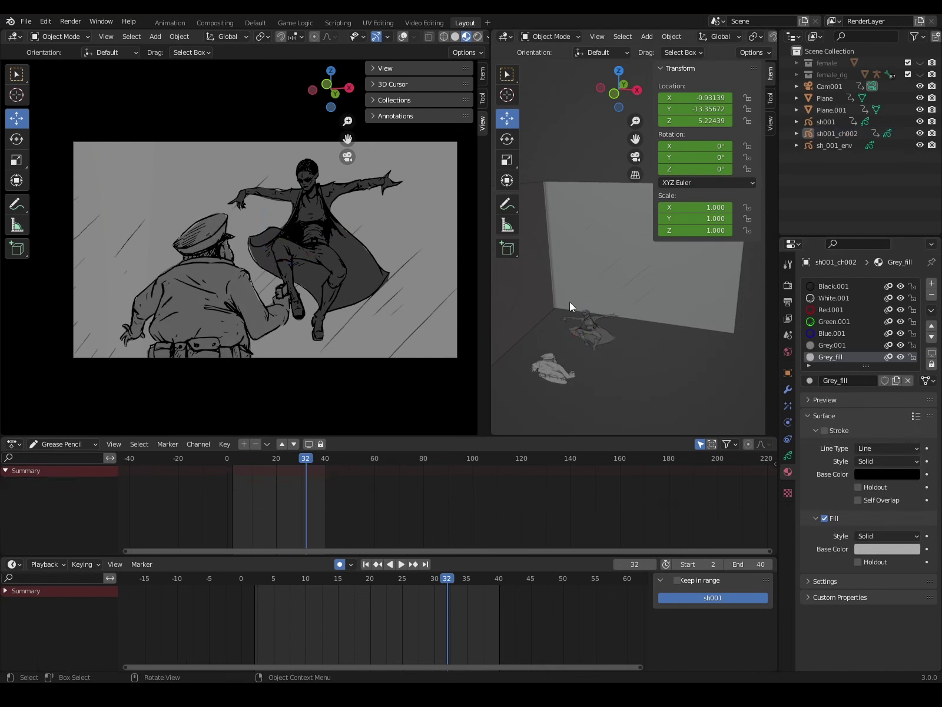
Play the shot and finish on the last frame, 40.
{"action": "key", "text": "space"}
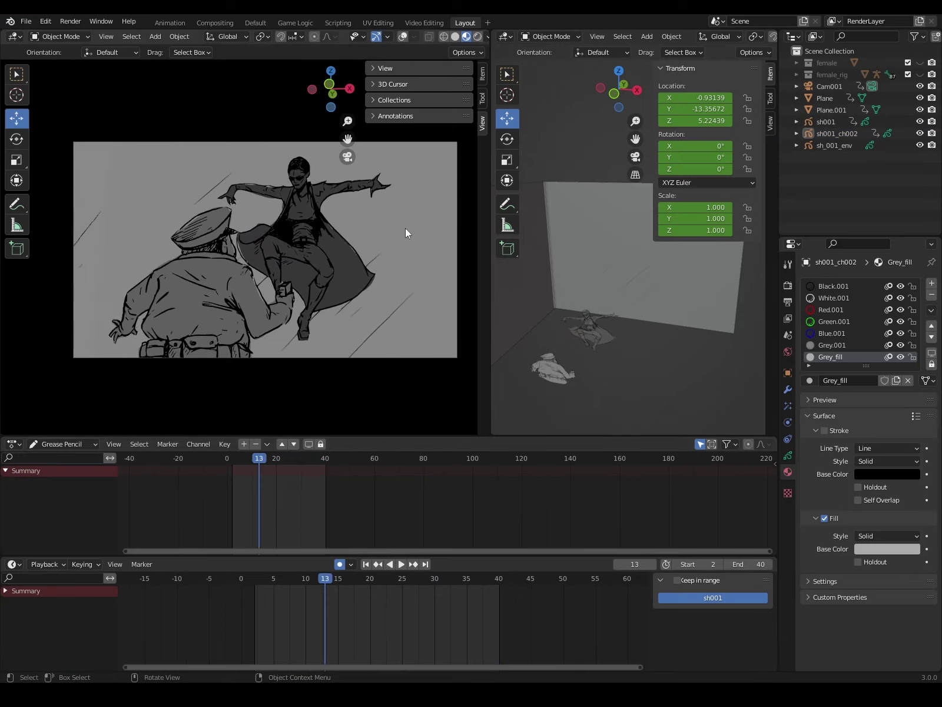
{"action": "key", "text": "ctrl+space"}
{"action": "key", "text": "ctrl+space"}
{"action": "key", "text": "space"}
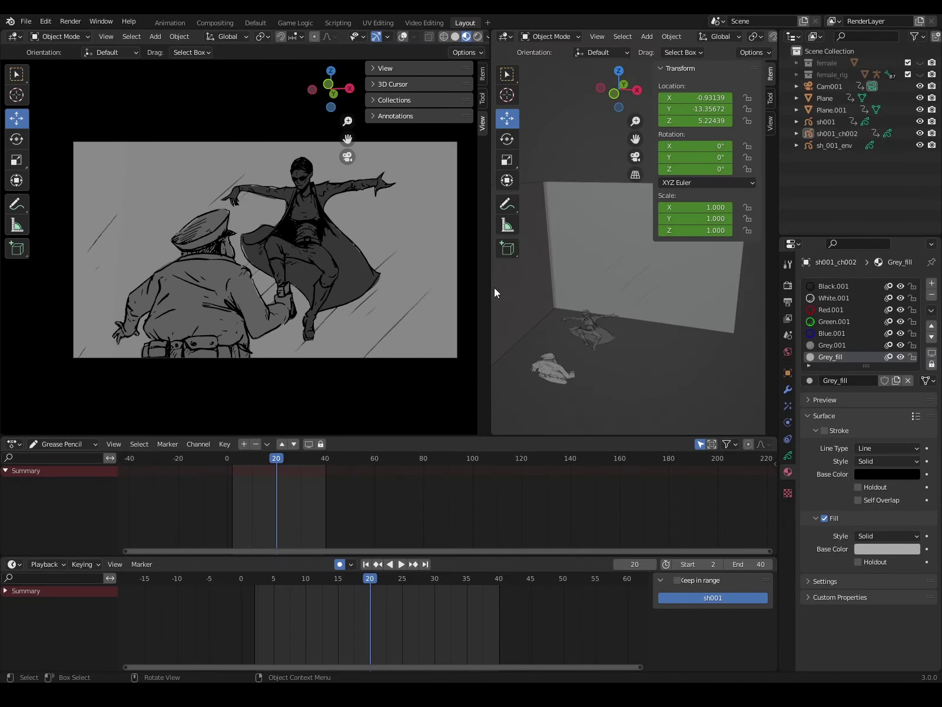
{"action": "key", "text": "space"}
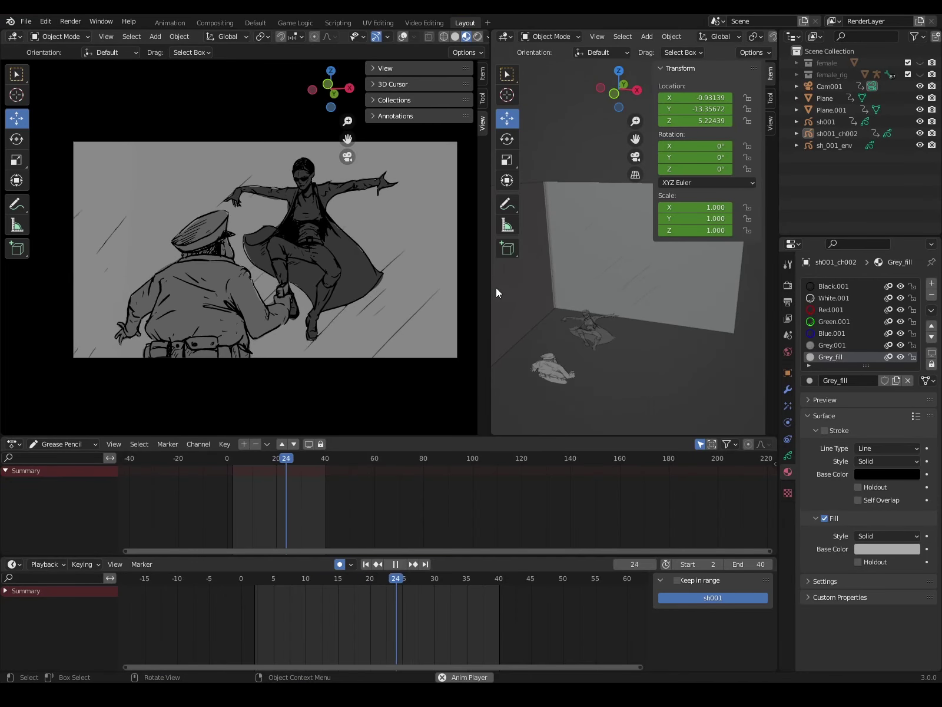
{"action": "key", "text": "space"}
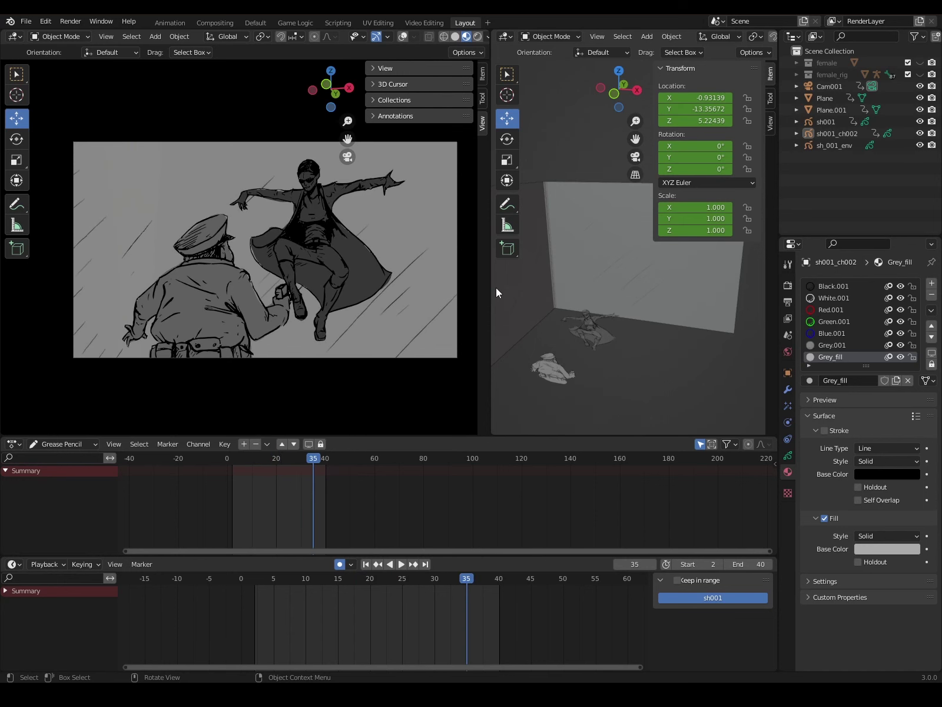
{"action": "left_click_drag", "start_coordinate": [467, 594], "coordinate": [496, 593]}
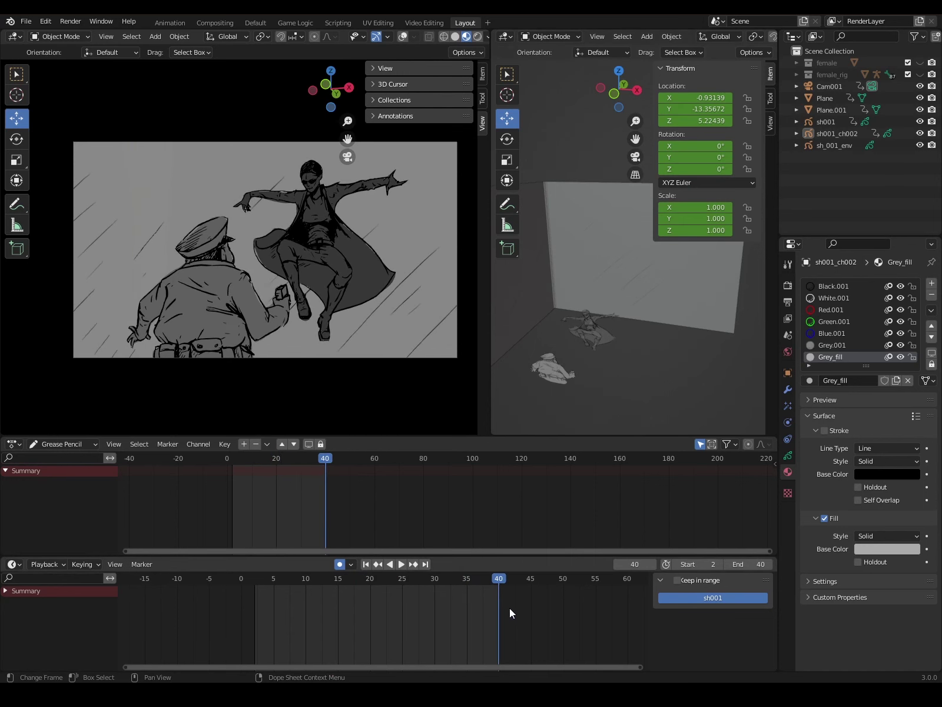
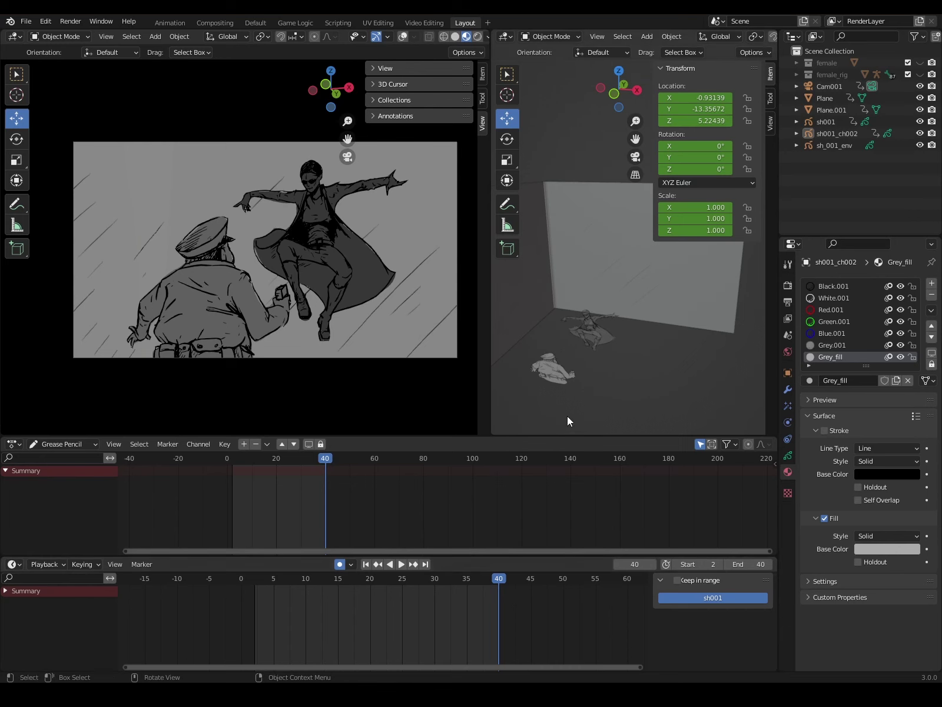
Save the file and select the sh001 drawing for stroke editing.
{"action": "key", "text": "ctrl+s"}
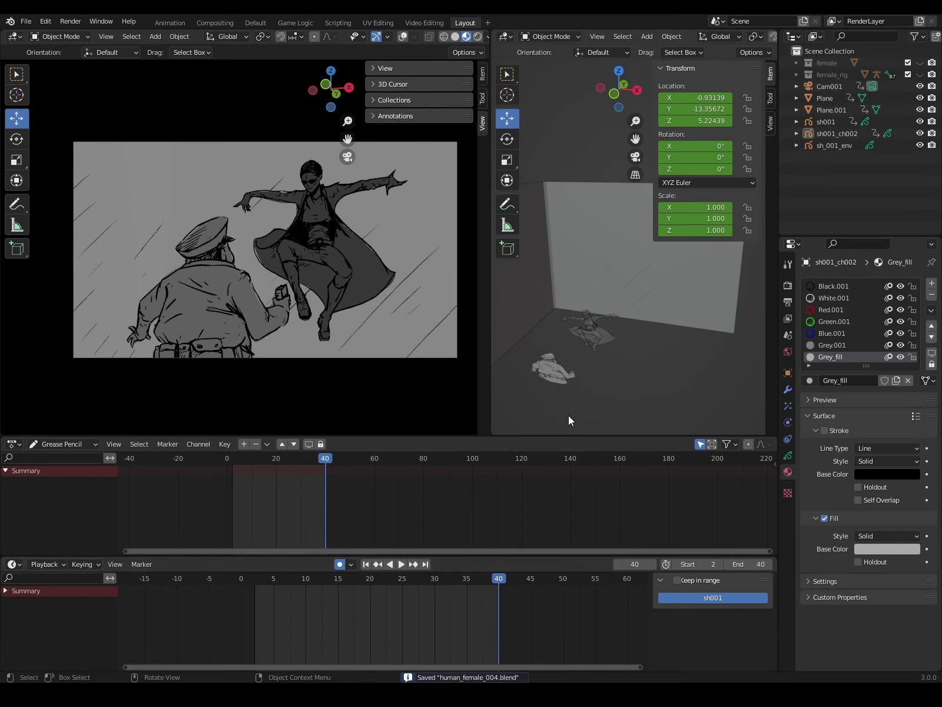
{"action": "left_click", "coordinate": [373, 247]}
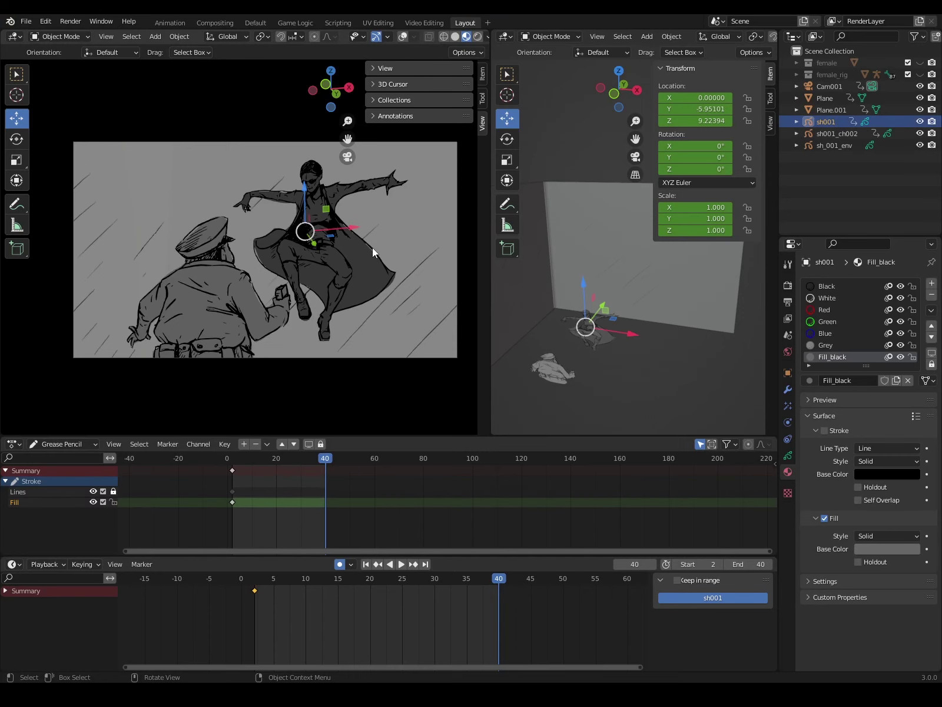
{"action": "key", "text": "ctrl+space"}
{"action": "key", "text": "Tab"}
{"action": "key", "text": "ctrl+Tab"}
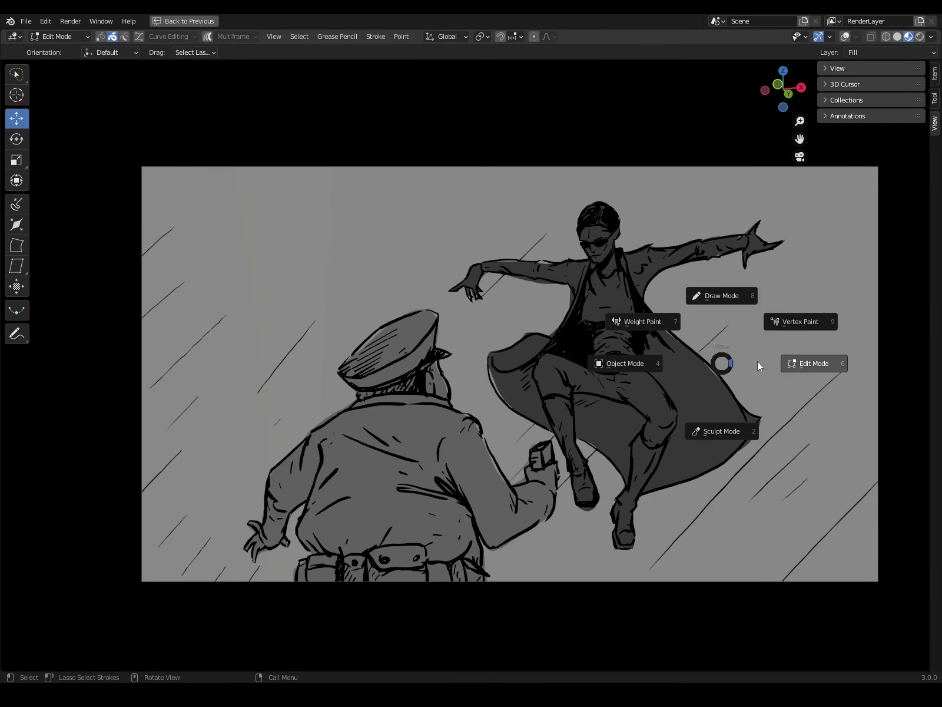
Thicken the woman's selected strokes on the Fill layer.
{"action": "left_click_drag", "start_coordinate": [641, 143], "coordinate": [755, 140]}
{"action": "key", "text": "shift+space"}
{"action": "key", "text": "alt+s"}
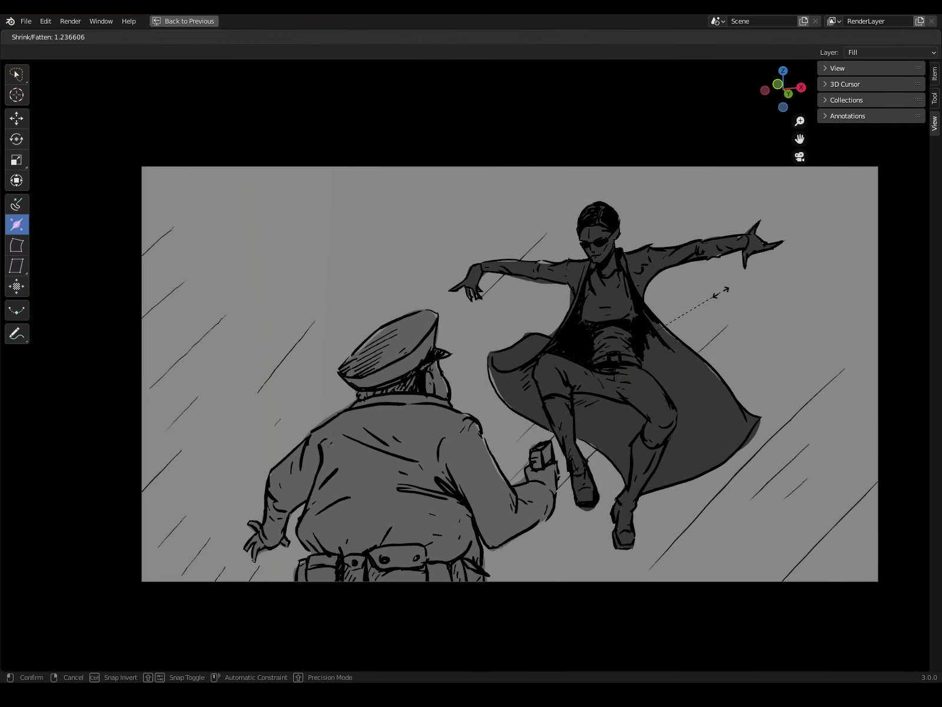
{"action": "key", "text": "Escape"}
{"action": "key", "text": "ctrl+space"}
Thicken the outline strokes on the Lines layer.
{"action": "left_click", "coordinate": [313, 493]}
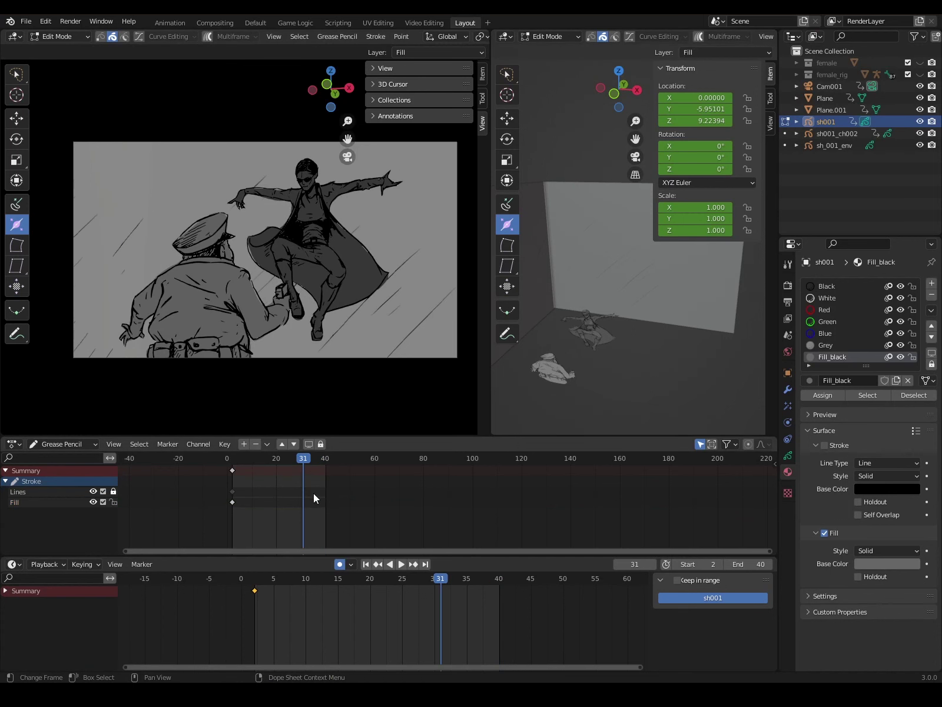
{"action": "key", "text": "ctrl+space"}
{"action": "key", "text": "space"}
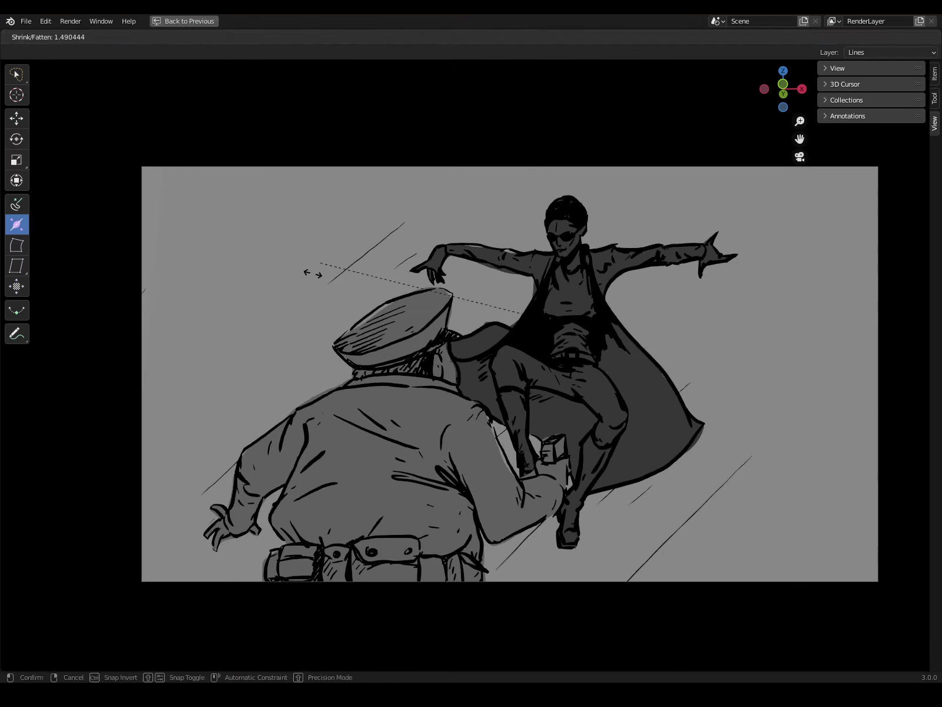
{"action": "key", "text": "ctrl+space"}
Thicken the outline strokes on frame 2 of the shot.
{"action": "key", "text": "shift+Left"}
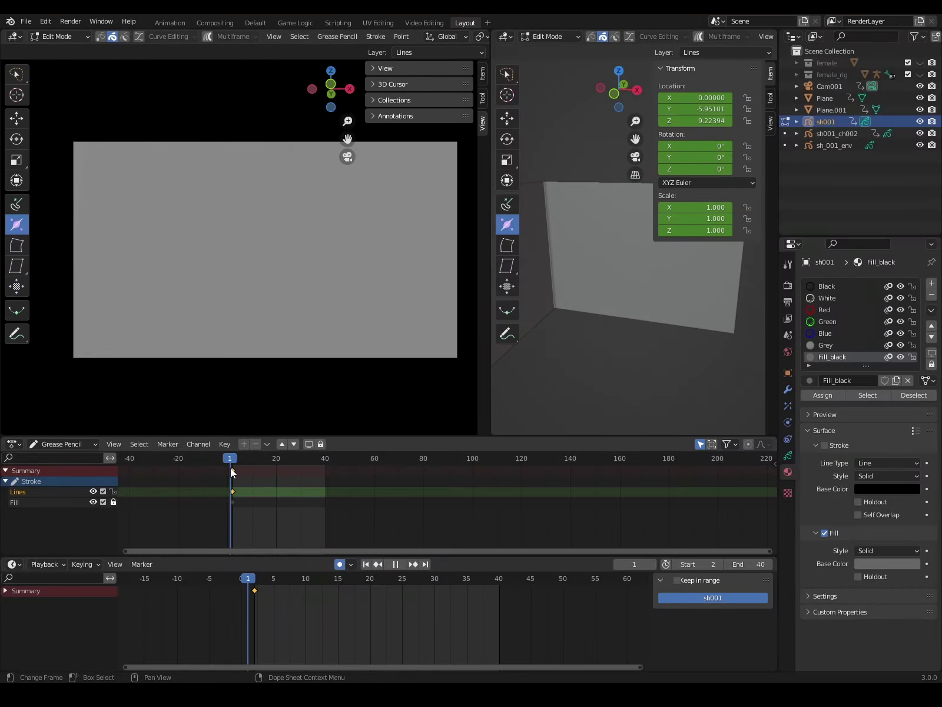
{"action": "key", "text": "ctrl+Tab"}
{"action": "key", "text": "Escape"}
{"action": "key", "text": "alt+s"}
{"action": "left_click", "coordinate": [440, 192]}
{"action": "key", "text": "ctrl+space"}
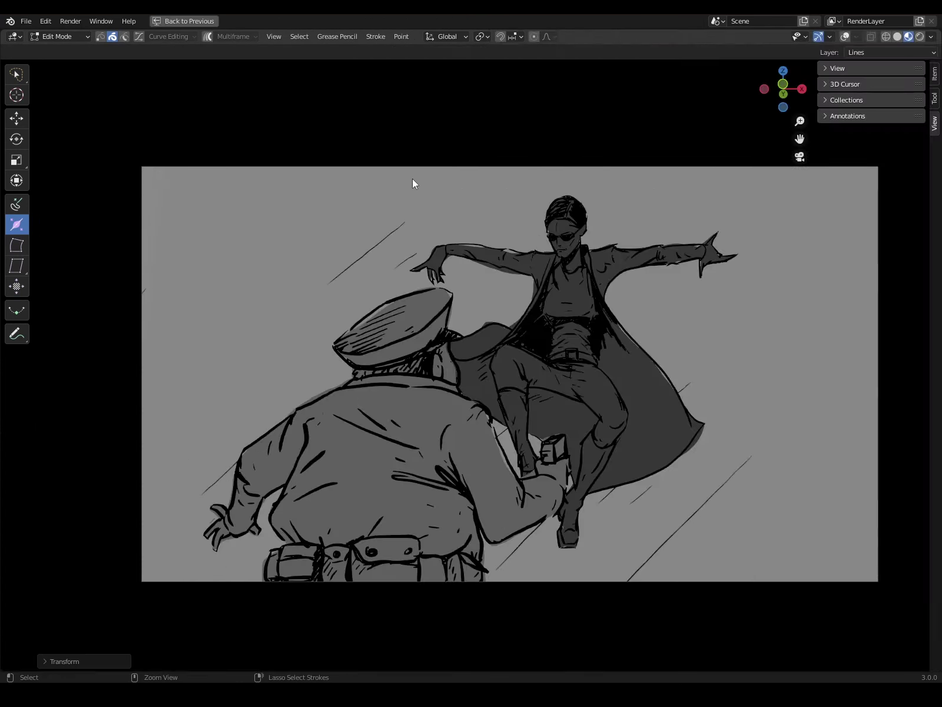
Thicken the frame 2 outlines further, then play the shot to preview it.
{"action": "key", "text": "ctrl+space"}
{"action": "key", "text": "shift+space"}
{"action": "left_click", "coordinate": [365, 91]}
{"action": "key", "text": "shift+space"}
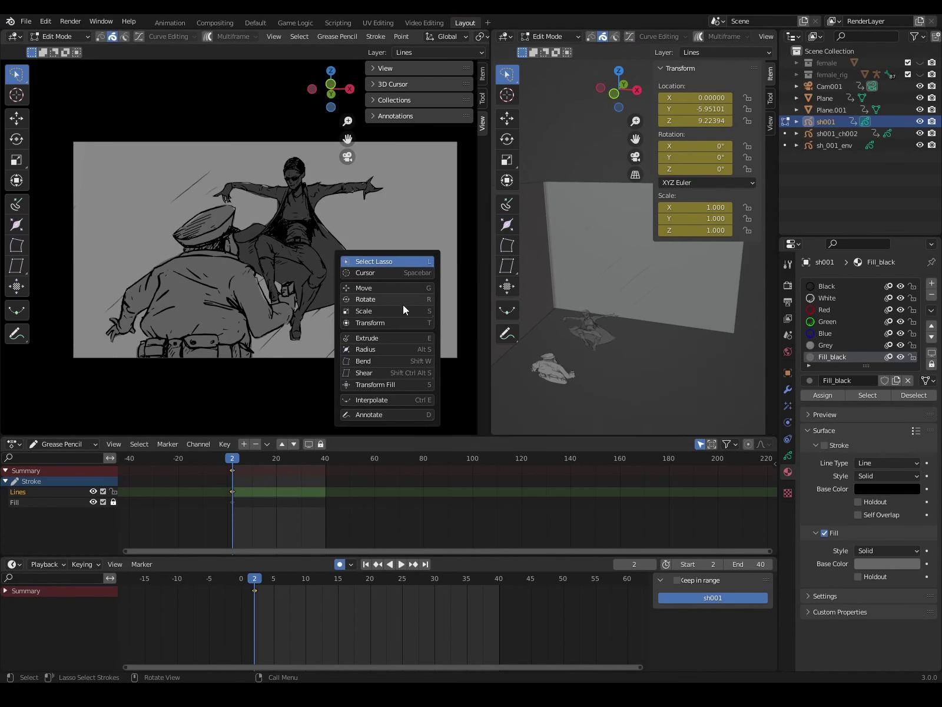
{"action": "key", "text": "alt+s"}
{"action": "left_click_drag", "start_coordinate": [399, 269], "coordinate": [445, 244]}
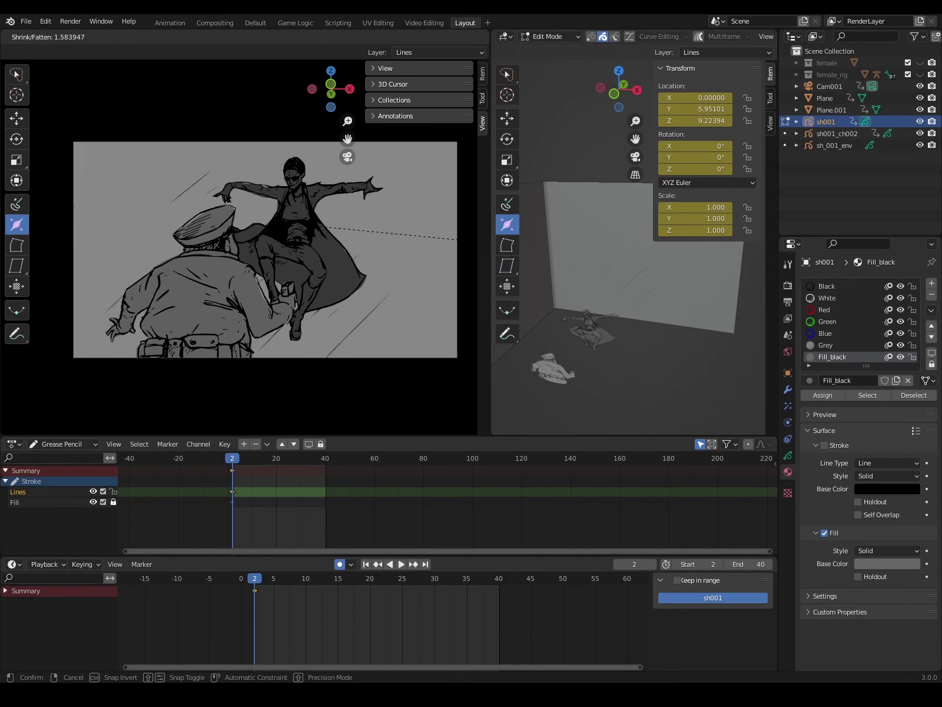
{"action": "left_click", "coordinate": [419, 323]}
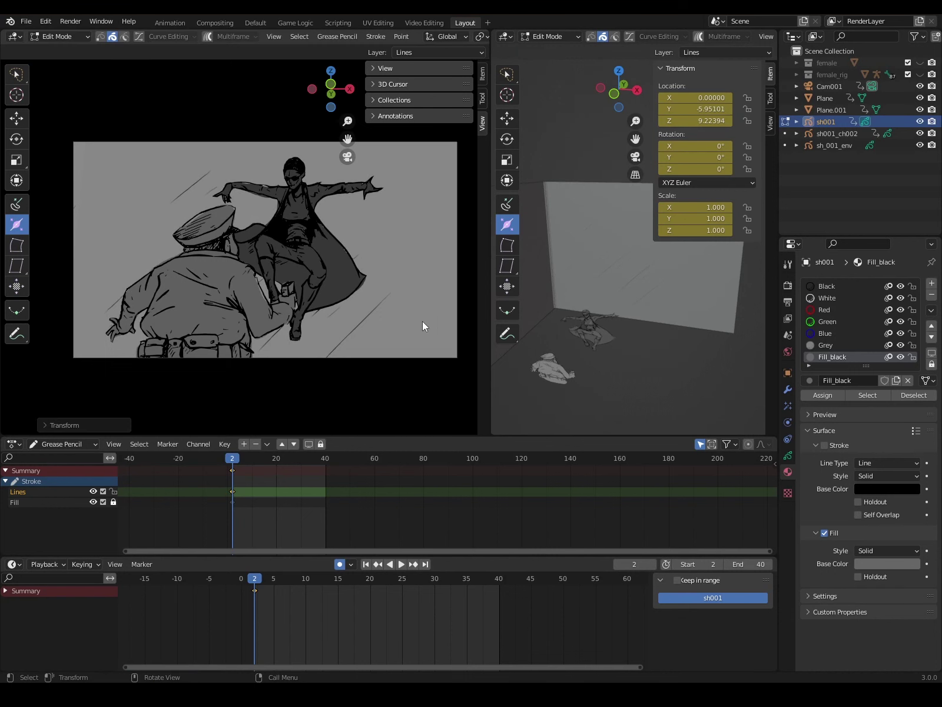
{"action": "key", "text": "space"}
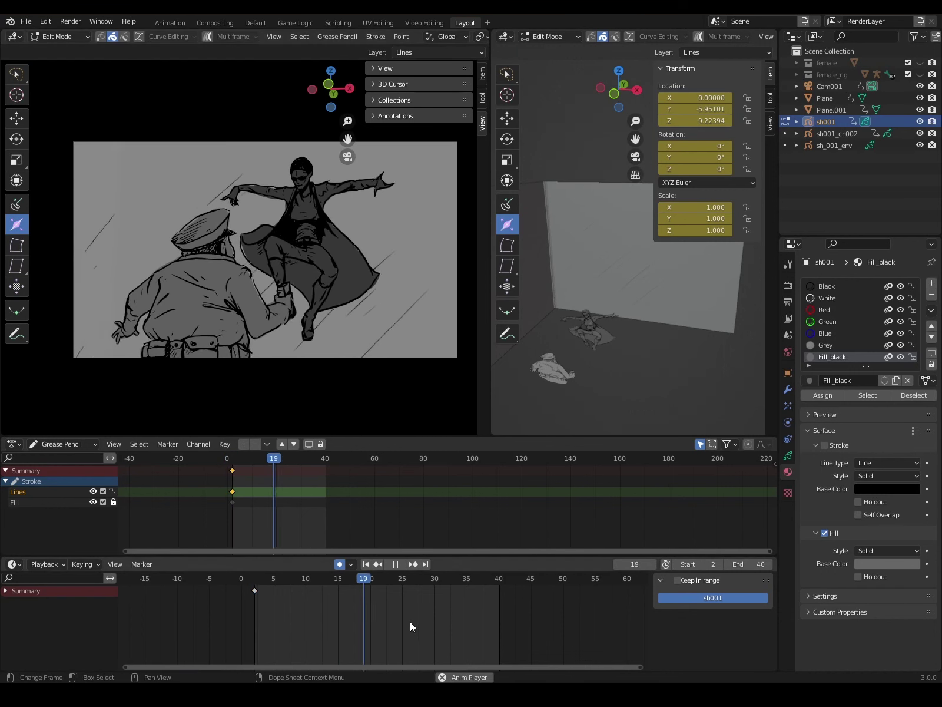
{"action": "key", "text": "space"}
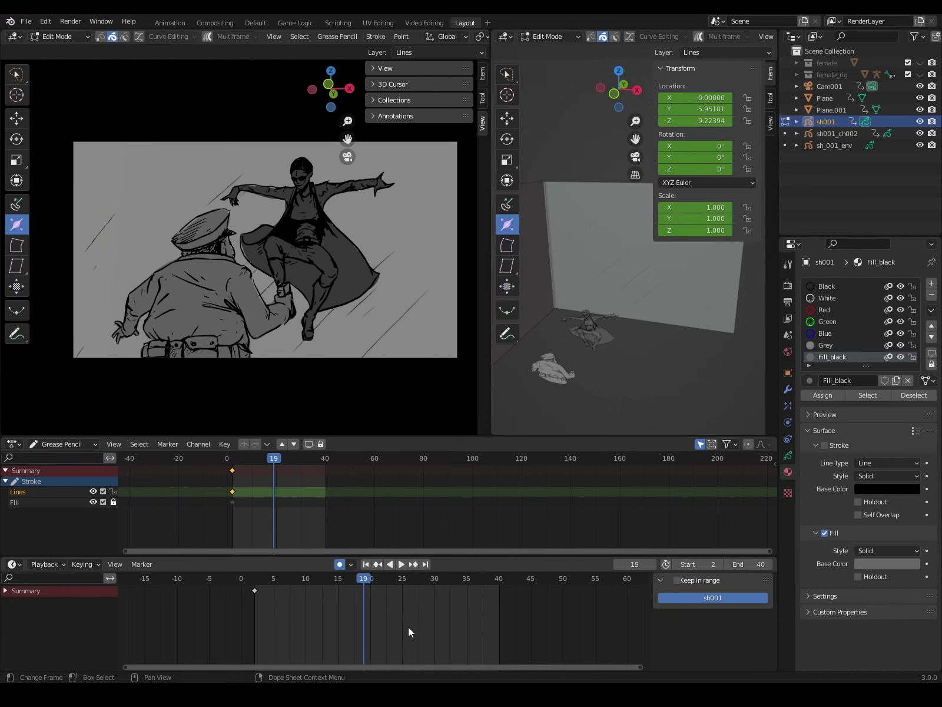
Add a new layer to the sh001 drawing and name it Face.
{"action": "left_click", "coordinate": [233, 478]}
{"action": "key", "text": "space"}
{"action": "key", "text": "space"}
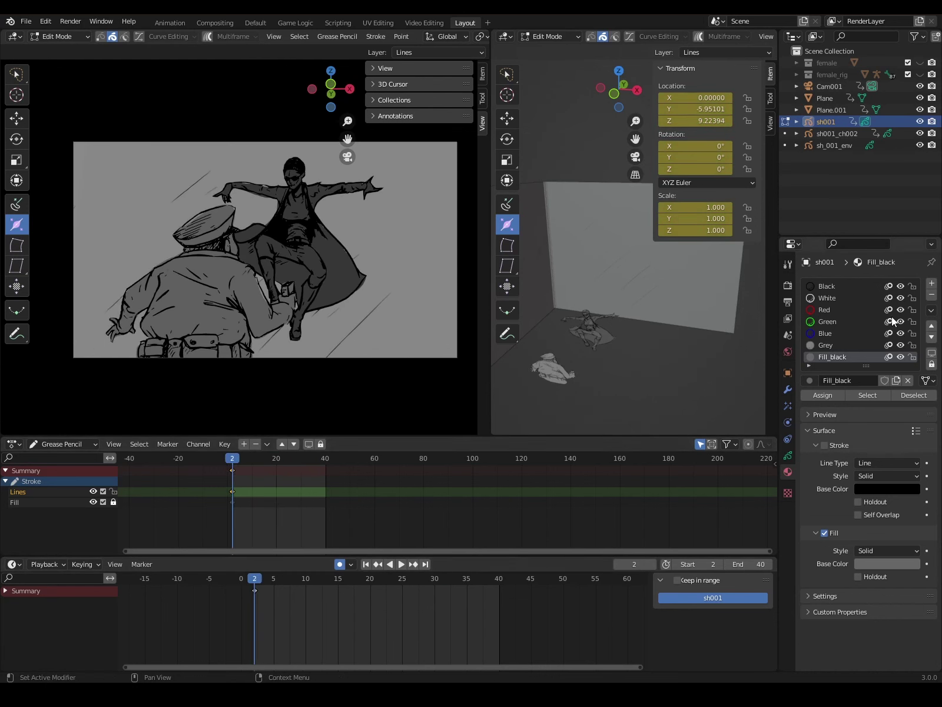
{"action": "left_click", "coordinate": [788, 455]}
{"action": "left_click", "coordinate": [927, 319]}
{"action": "double_click", "coordinate": [842, 323]}
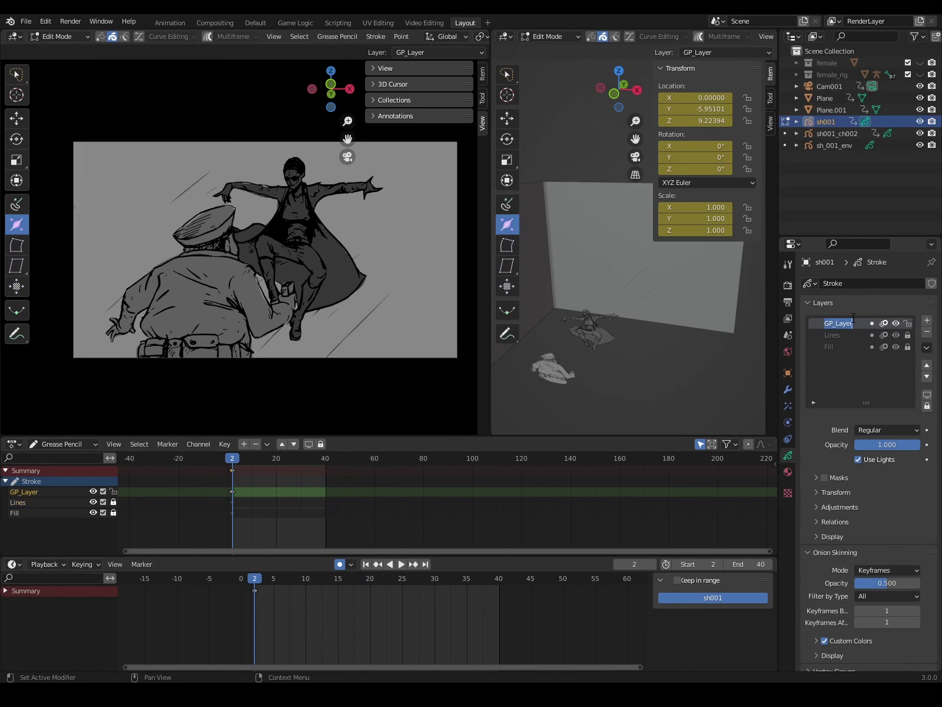
{"action": "type", "text": "Faxc"}
{"action": "key", "text": "Return"}
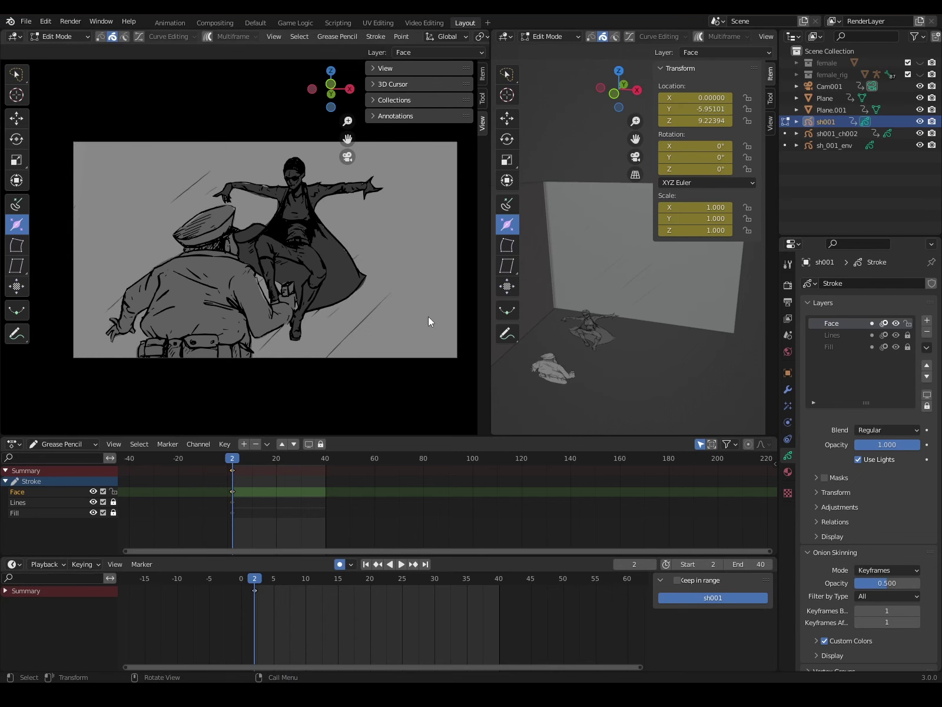
Add the existing Grey_fill material to the sh001 drawing.
{"action": "left_click", "coordinate": [787, 471]}
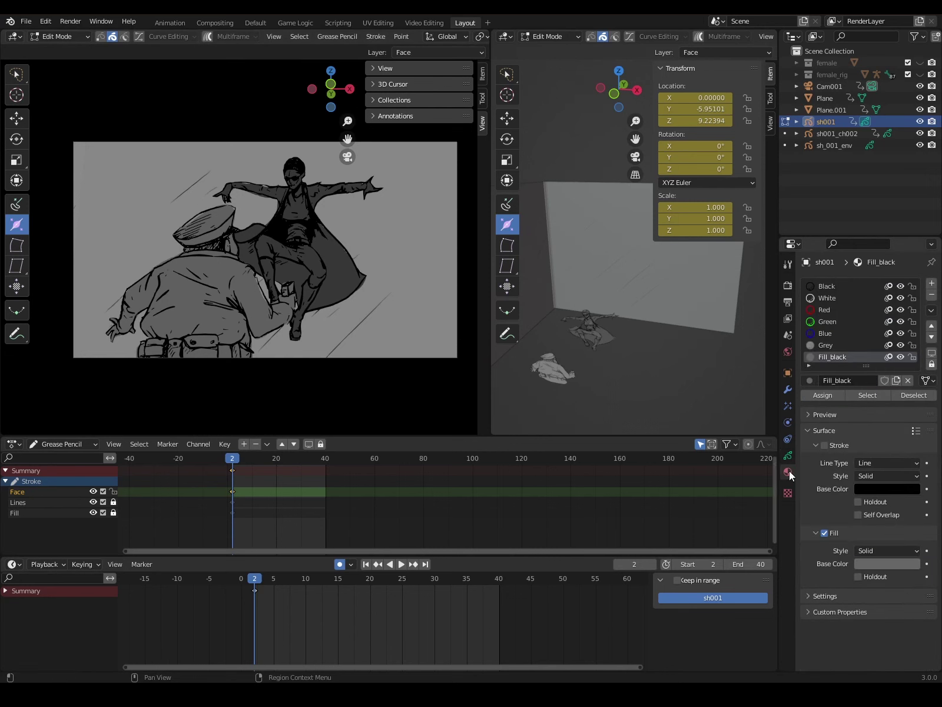
{"action": "left_click", "coordinate": [810, 381]}
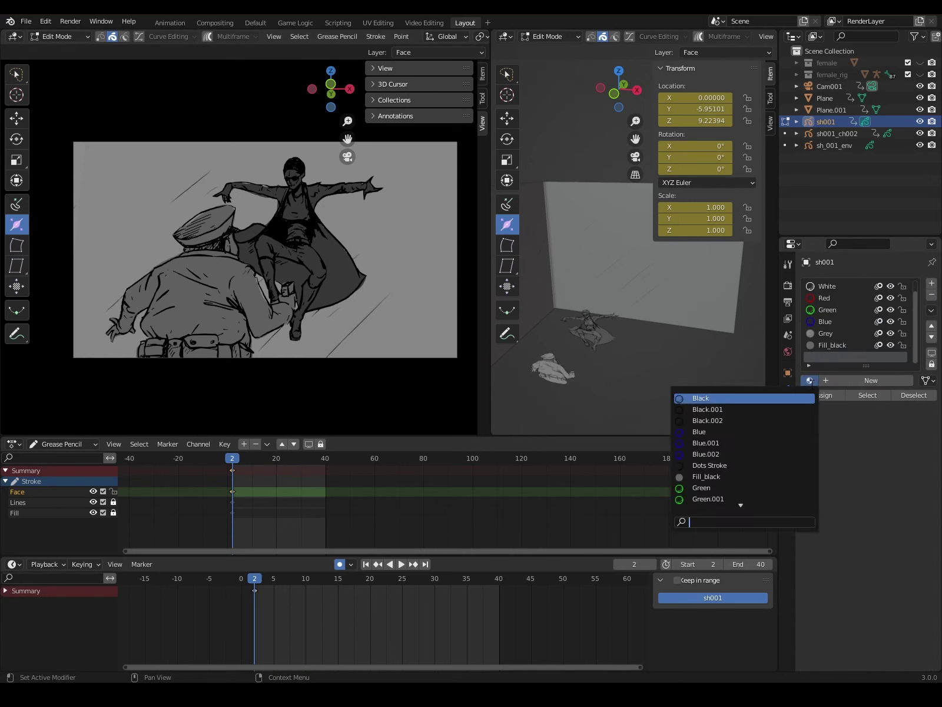
{"action": "type", "text": "fi"}
{"action": "left_click", "coordinate": [793, 401]}
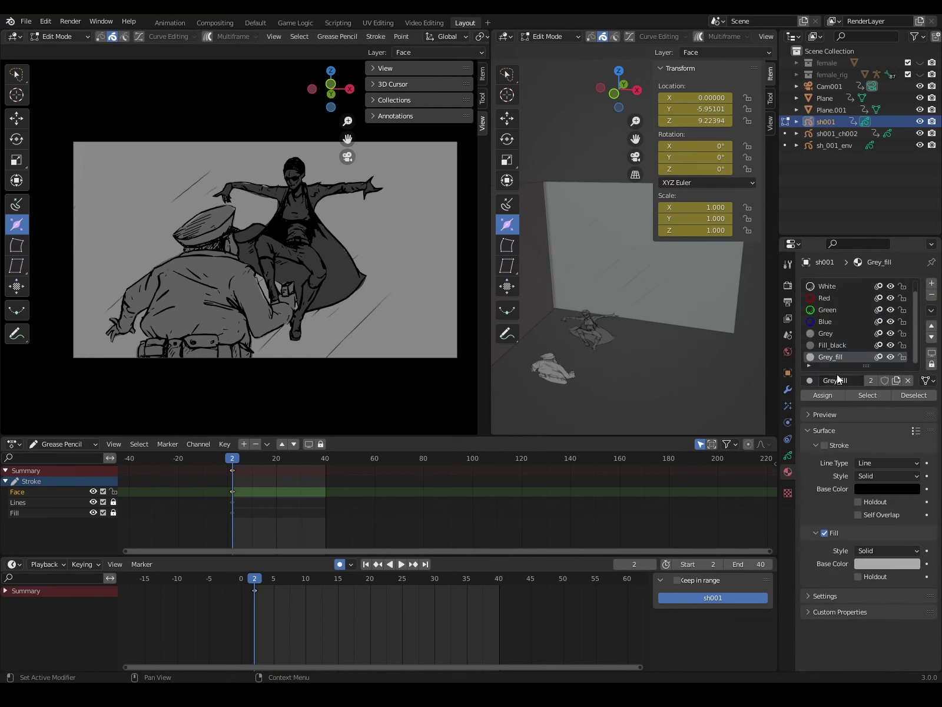
{"action": "key", "text": "ctrl+alt+space"}
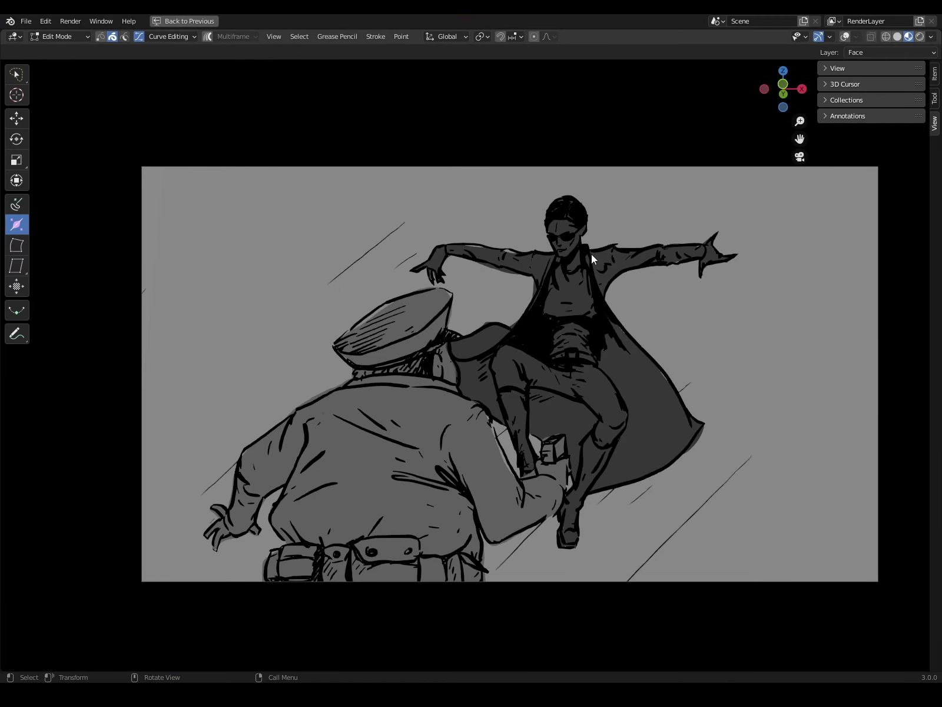
{"action": "key", "text": "ctrl+alt+space"}
{"action": "key", "text": "ctrl+Tab"}
Draw with Grey_fill, trying a grey stroke on the face and undoing it.
{"action": "left_click", "coordinate": [469, 279]}
{"action": "key", "text": "ctrl+alt+space"}
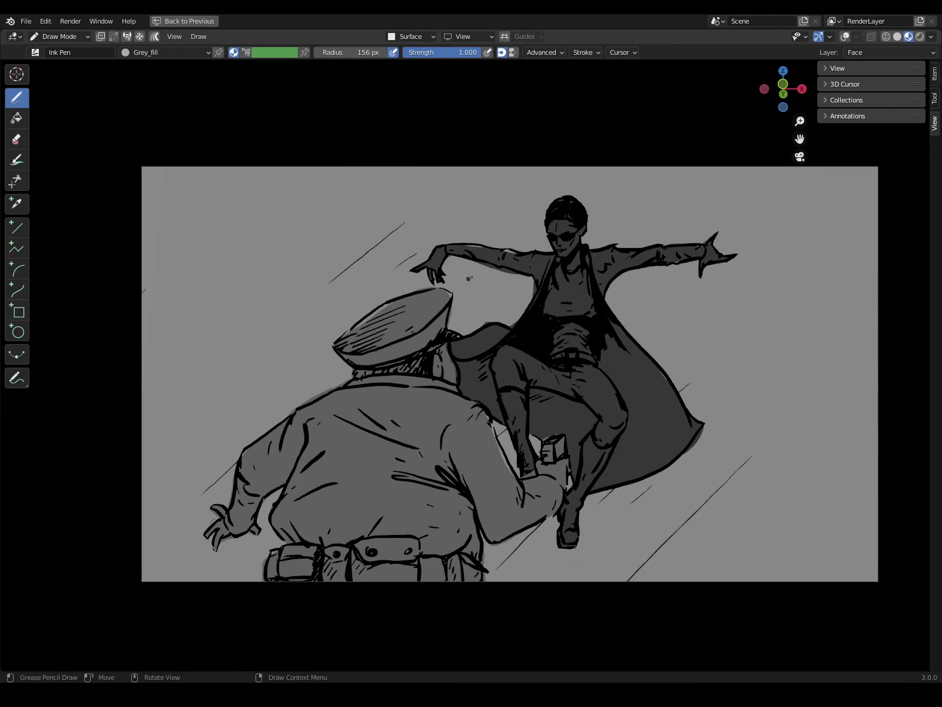
{"action": "key", "text": "u"}
{"action": "left_click", "coordinate": [473, 362]}
{"action": "mouse_move", "coordinate": [550, 209]}
{"action": "left_mouse_down"}
{"action": "mouse_move", "coordinate": [569, 241]}
{"action": "mouse_move", "coordinate": [586, 247]}
{"action": "left_mouse_up"}
{"action": "key", "text": "ctrl+z"}
{"action": "key", "text": "ctrl+alt+space"}
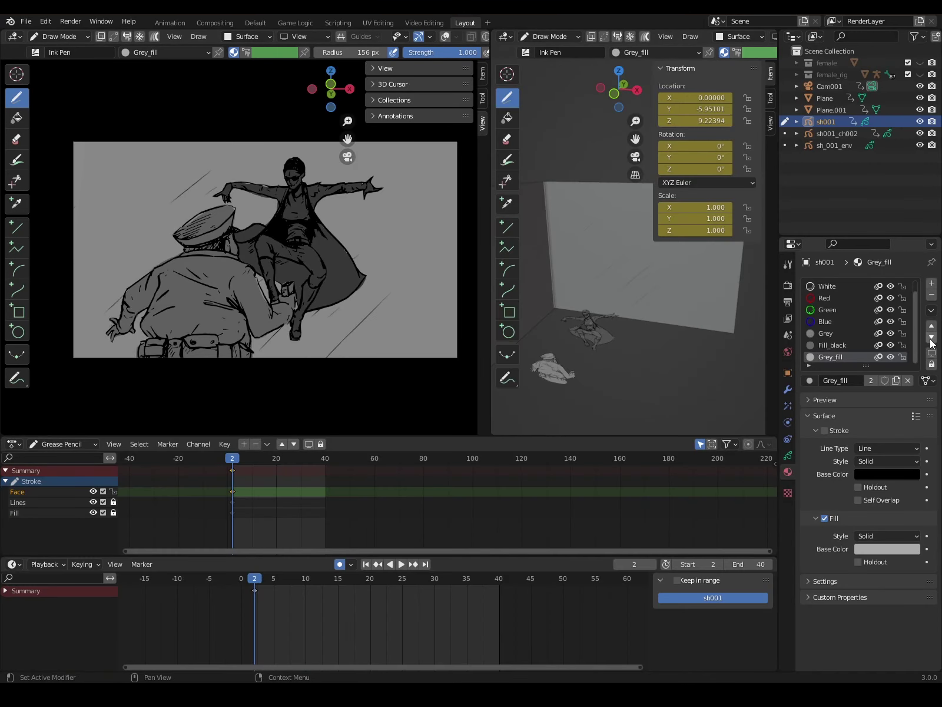
Place the Face layer between Lines and Fill, then paint grey on the woman's legs.
{"action": "scroll", "coordinate": [931, 339], "scroll_direction": "up", "scroll_amount": 1, "text": "ctrl"}
{"action": "left_click", "coordinate": [929, 377]}
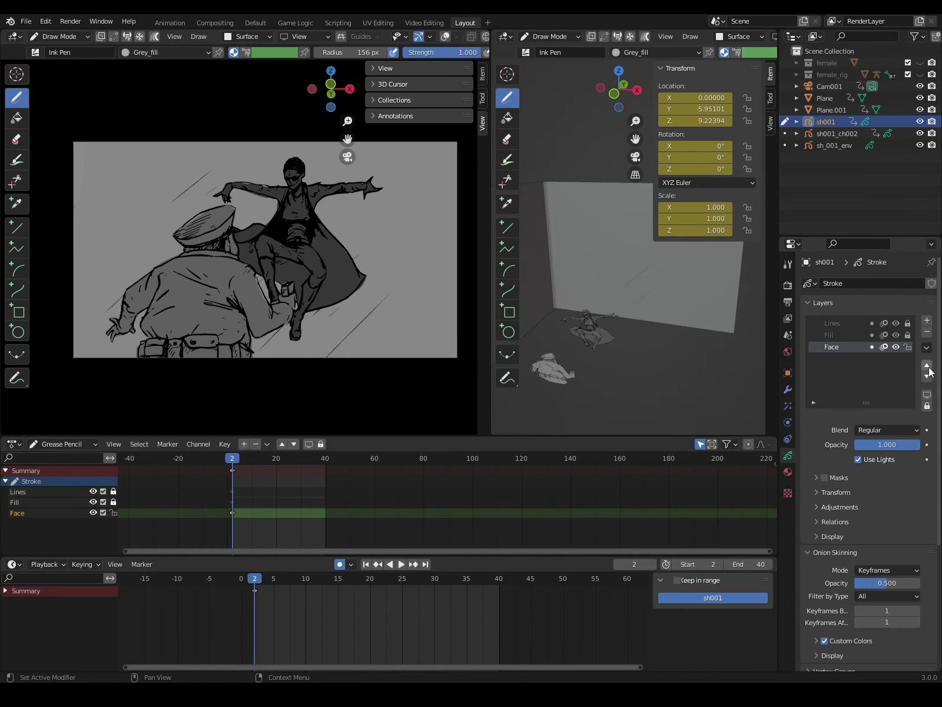
{"action": "left_click", "coordinate": [927, 366]}
{"action": "key", "text": "ctrl+alt+space"}
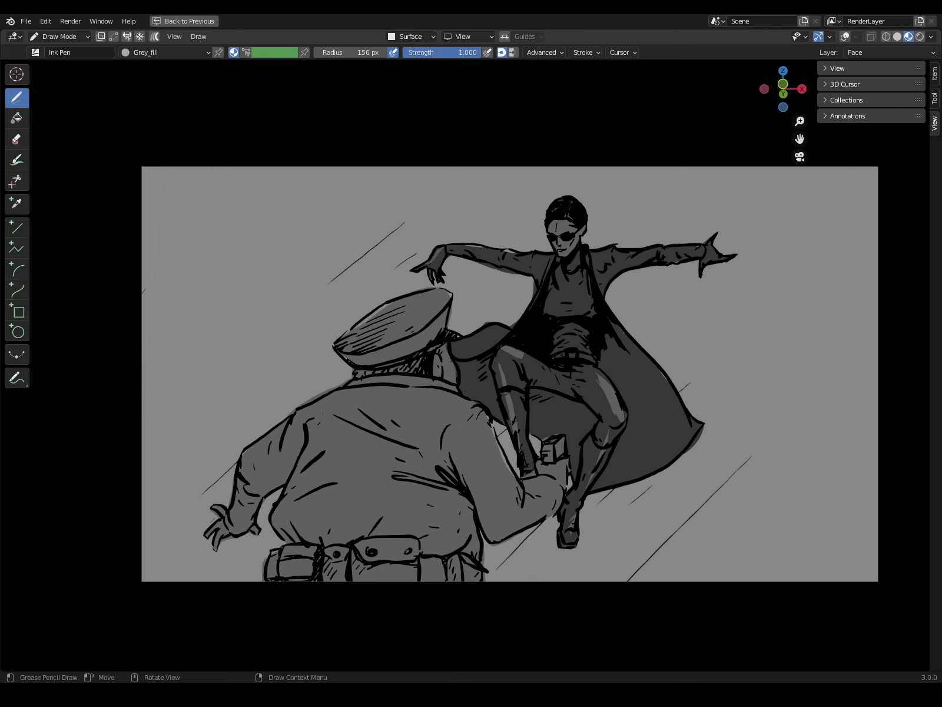
{"action": "left_click_drag", "start_coordinate": [426, 248], "coordinate": [442, 272]}
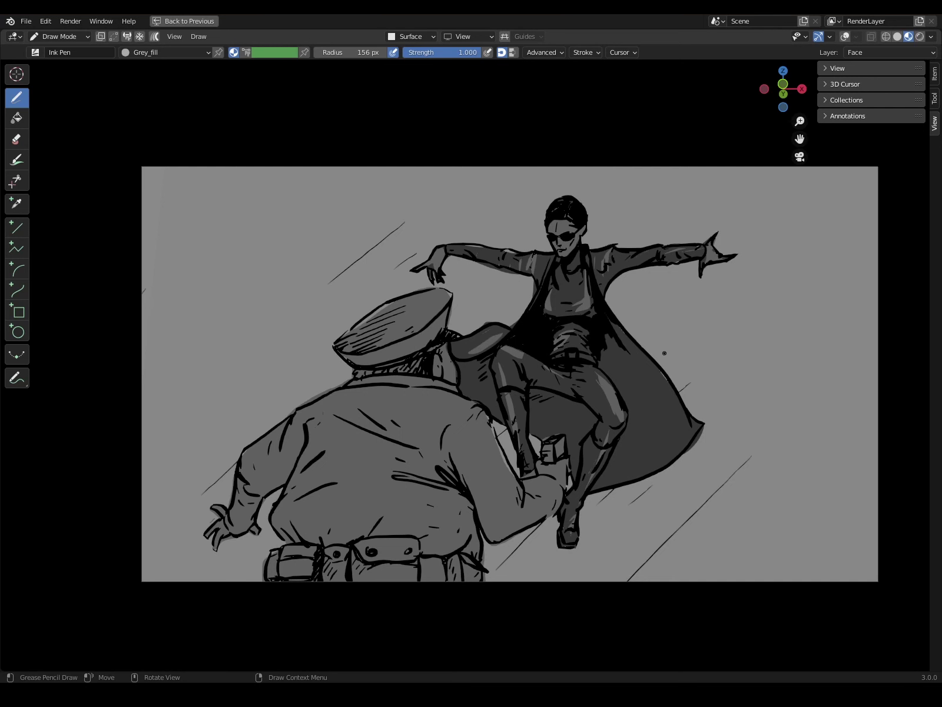
Play back the shot to check the grey shading.
{"action": "key", "text": "ctrl+space"}
{"action": "key", "text": "space"}
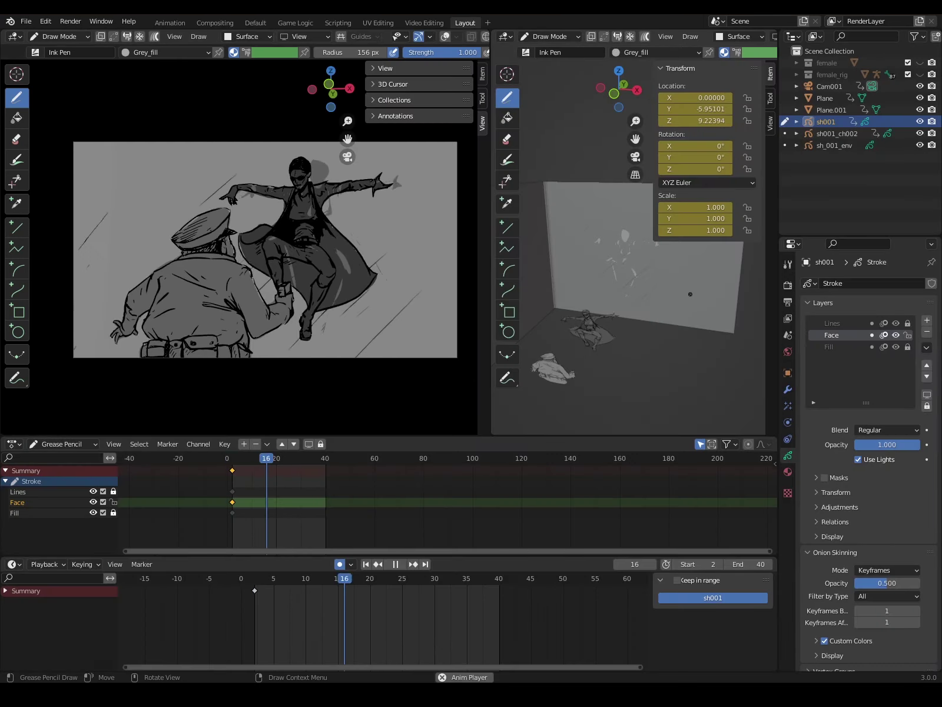
{"action": "key", "text": "space"}
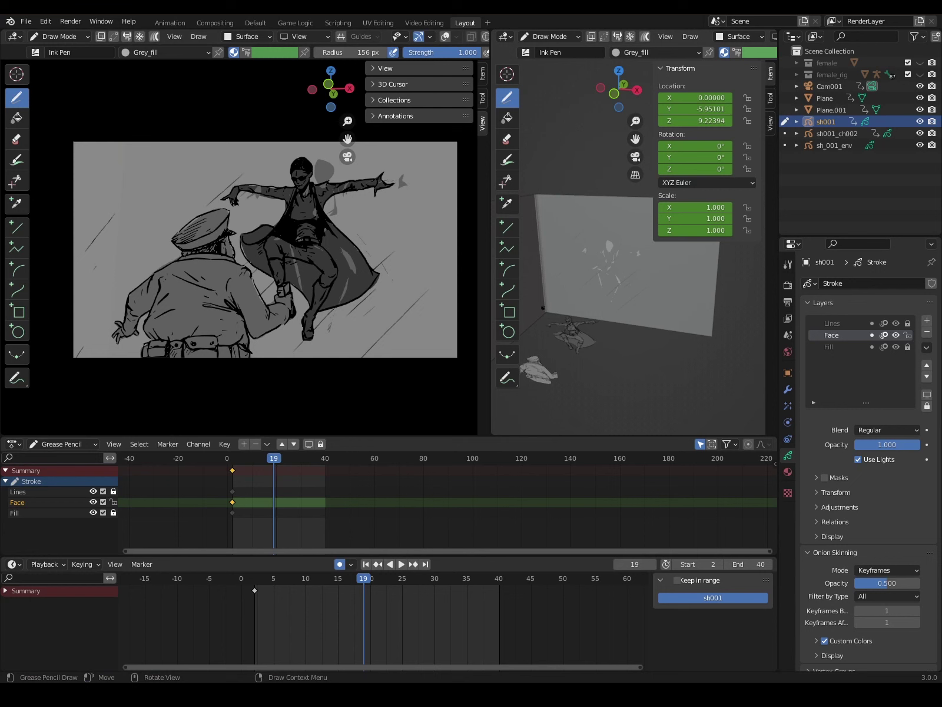
{"action": "middle_click_drag", "start_coordinate": [616, 260], "coordinate": [601, 259]}
Select the sh001 drawing in the side view and enter Edit Mode.
{"action": "key", "text": "ctrl+Tab"}
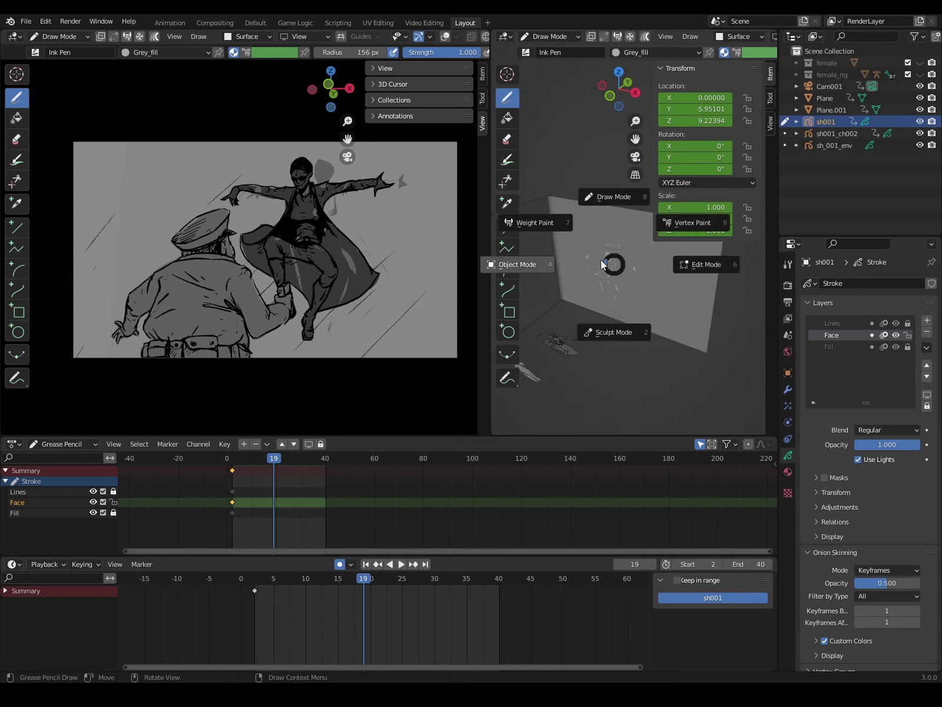
{"action": "left_click", "coordinate": [600, 260]}
{"action": "left_click_drag", "start_coordinate": [577, 235], "coordinate": [644, 305]}
{"action": "left_click", "coordinate": [610, 259]}
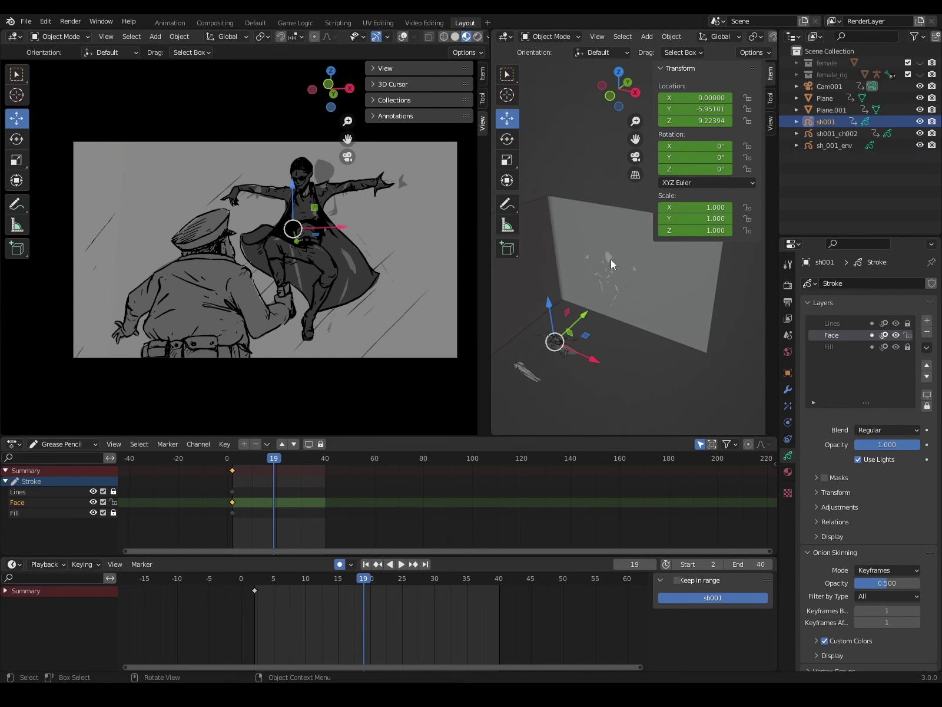
{"action": "key", "text": "ctrl+Tab"}
{"action": "left_click", "coordinate": [698, 263]}
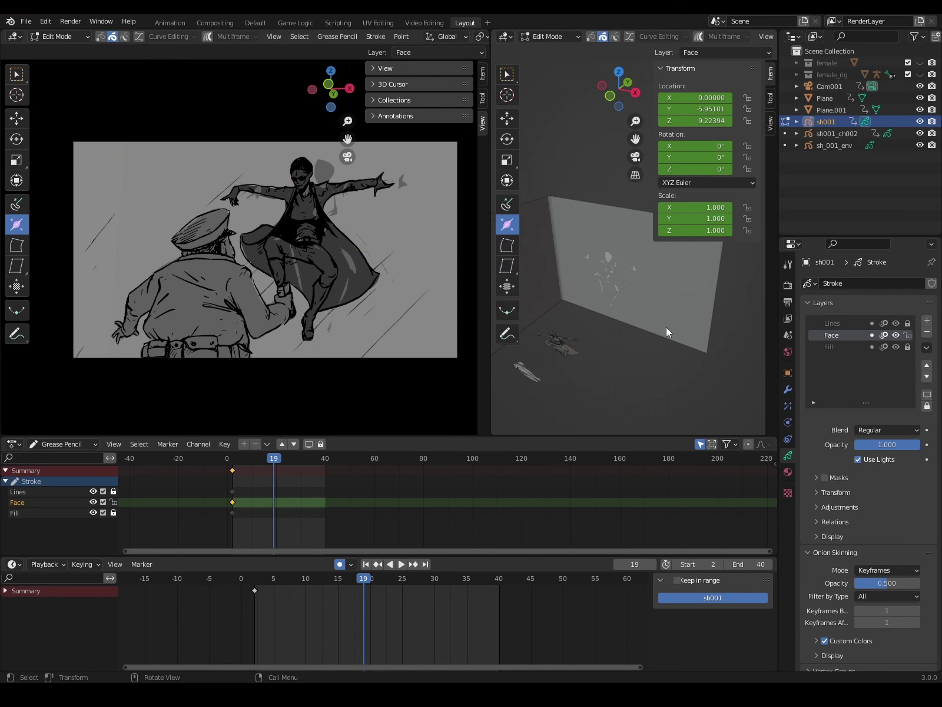
Lasso-select the Face strokes and switch to moving them.
{"action": "left_click_drag", "start_coordinate": [507, 73], "coordinate": [565, 149]}
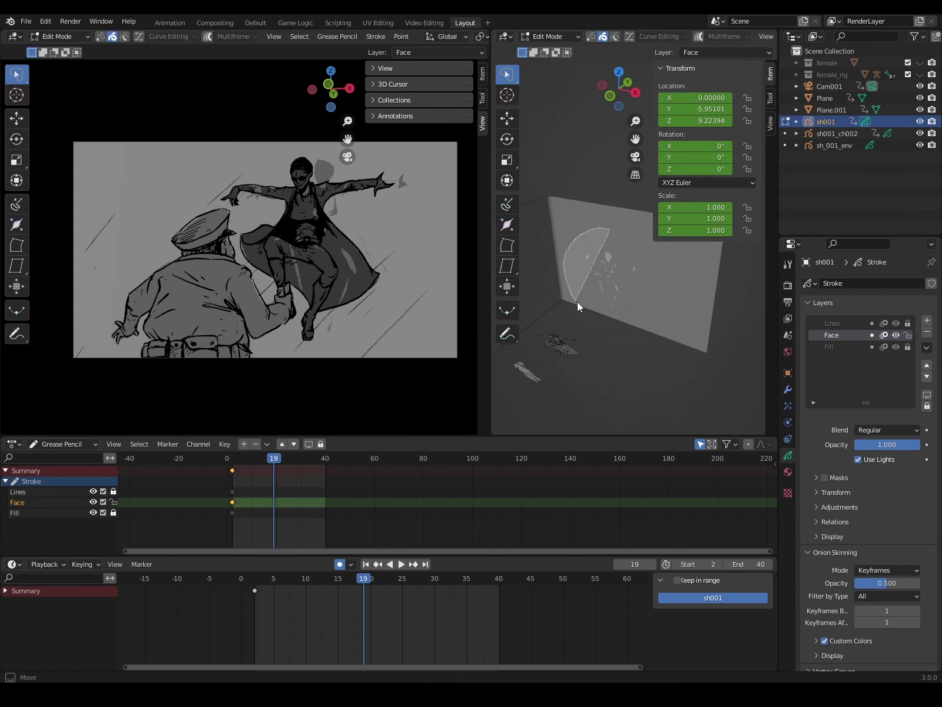
{"action": "left_click_drag", "start_coordinate": [610, 230], "coordinate": [646, 235]}
{"action": "key", "text": "shift+space"}
{"action": "mouse_move", "coordinate": [646, 235]}
{"action": "middle_mouse_down"}
{"action": "mouse_move", "coordinate": [614, 268]}
{"action": "mouse_move", "coordinate": [547, 261]}
{"action": "middle_mouse_up"}
{"action": "left_click", "coordinate": [614, 271]}
Move the selected Face strokes lower on the plane and shrink them.
{"action": "key", "text": "ctrl+space"}
{"action": "key", "text": "g"}
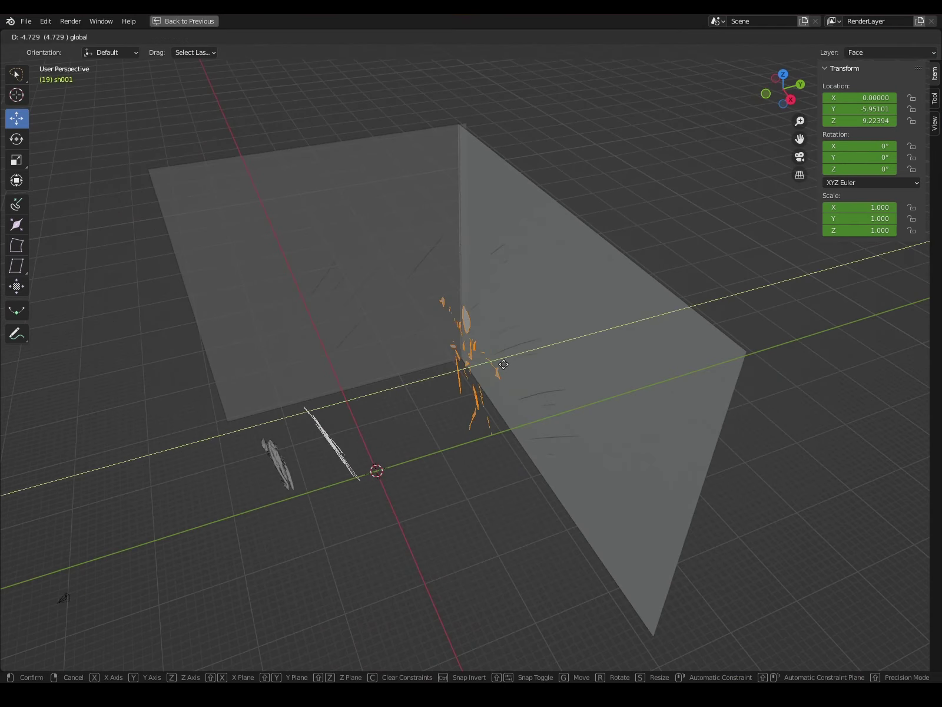
{"action": "left_click", "coordinate": [414, 380]}
{"action": "middle_click_drag", "start_coordinate": [414, 381], "coordinate": [388, 356]}
{"action": "mouse_move", "coordinate": [388, 356]}
{"action": "left_mouse_down"}
{"action": "mouse_move", "coordinate": [389, 432]}
{"action": "mouse_move", "coordinate": [390, 416]}
{"action": "left_mouse_up"}
{"action": "key", "text": "shift+space"}
{"action": "left_click", "coordinate": [402, 466]}
Rotate the Face strokes around Z to match the leaping woman.
{"action": "key", "text": "shift+space"}
{"action": "key", "text": "r"}
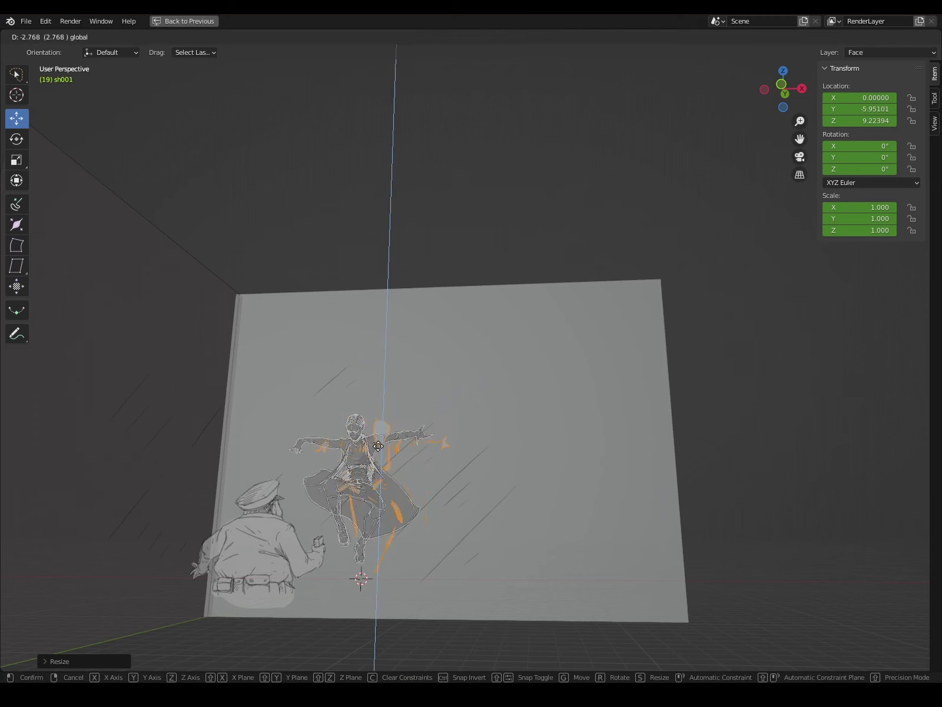
{"action": "middle_click_drag", "start_coordinate": [375, 423], "coordinate": [374, 478]}
{"action": "key", "text": "g"}
{"action": "key", "text": "Escape"}
{"action": "key", "text": "shift+space"}
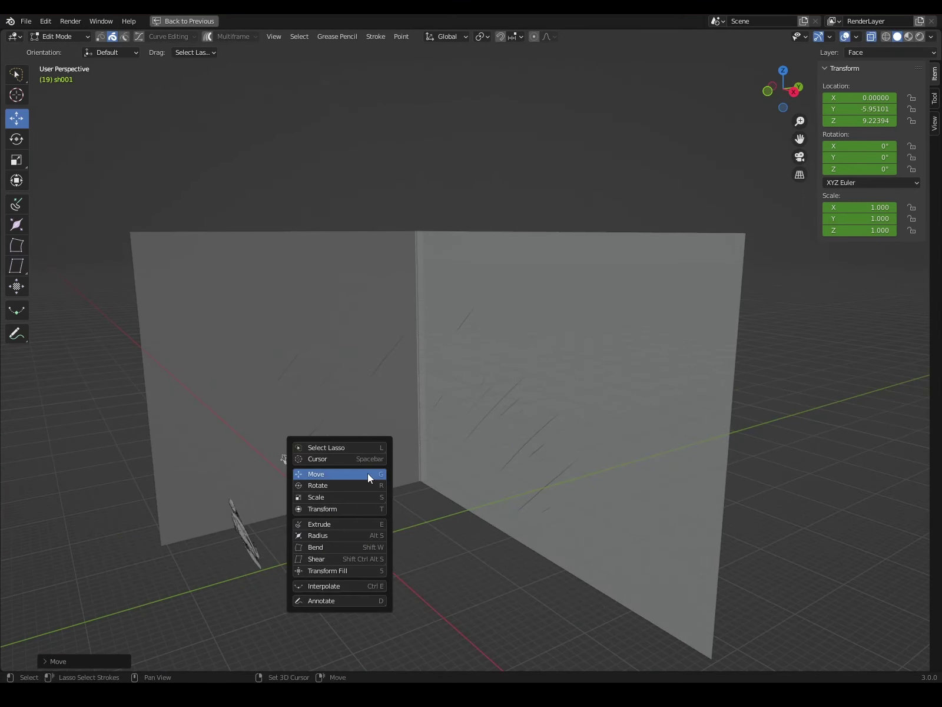
{"action": "left_click", "coordinate": [367, 487]}
{"action": "left_click_drag", "start_coordinate": [316, 454], "coordinate": [347, 435]}
{"action": "mouse_move", "coordinate": [347, 435]}
{"action": "middle_mouse_down"}
{"action": "mouse_move", "coordinate": [353, 415]}
{"action": "mouse_move", "coordinate": [391, 458]}
{"action": "mouse_move", "coordinate": [373, 489]}
{"action": "mouse_move", "coordinate": [376, 452]}
{"action": "middle_mouse_up"}
{"action": "key", "text": "r"}
{"action": "key", "text": "z"}
{"action": "left_click", "coordinate": [353, 415]}
Refine the rotation and position of the Face strokes.
{"action": "key", "text": "r"}
{"action": "left_click", "coordinate": [383, 440]}
{"action": "key", "text": "r"}
{"action": "key", "text": "z"}
{"action": "left_click", "coordinate": [372, 488]}
{"action": "key", "text": "shift+space"}
{"action": "key", "text": "g"}
{"action": "key", "text": "g"}
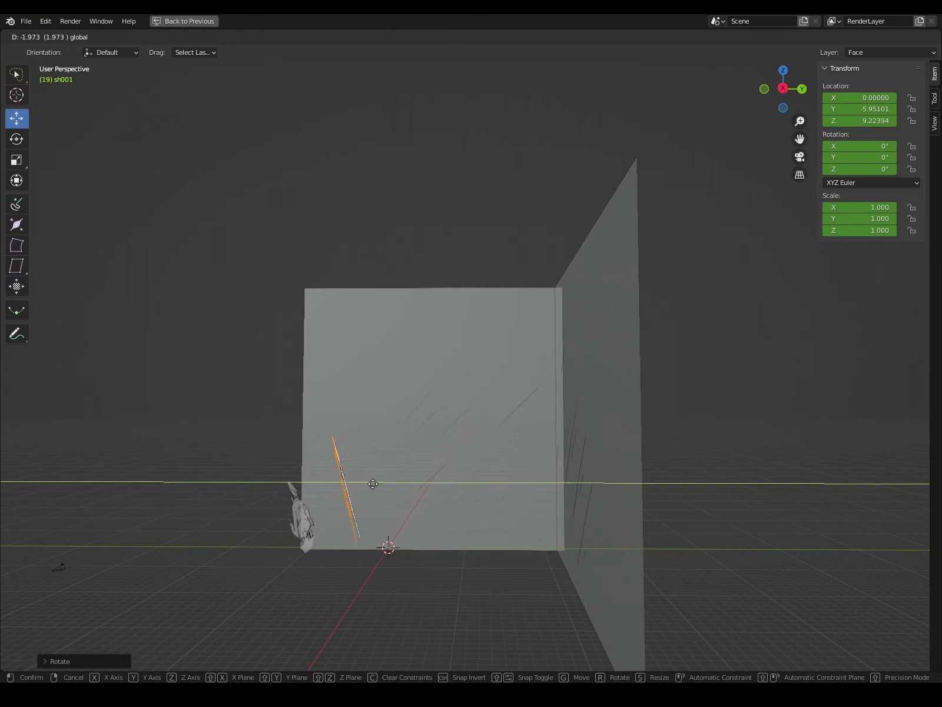
{"action": "left_click", "coordinate": [376, 483]}
{"action": "key", "text": "shift+space"}
{"action": "left_click_drag", "start_coordinate": [385, 461], "coordinate": [384, 459]}
{"action": "mouse_move", "coordinate": [384, 459]}
{"action": "middle_mouse_down"}
{"action": "mouse_move", "coordinate": [490, 401]}
{"action": "mouse_move", "coordinate": [476, 399]}
{"action": "middle_mouse_up"}
Nudge the Face strokes along X and set transform orientation to Local.
{"action": "key", "text": "shift+space"}
{"action": "left_click", "coordinate": [480, 383]}
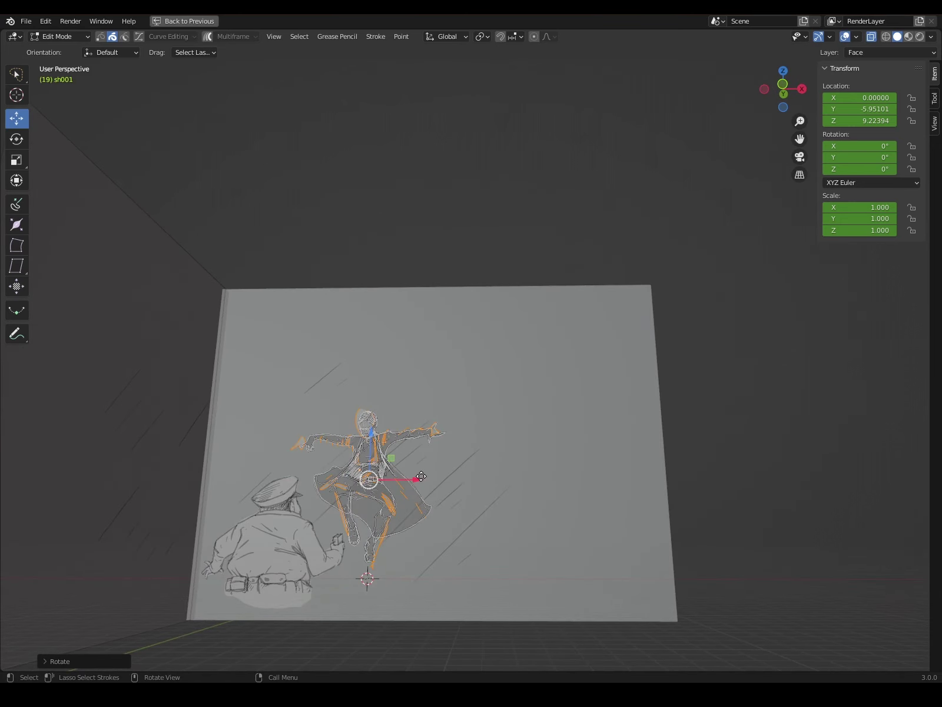
{"action": "left_click_drag", "start_coordinate": [417, 481], "coordinate": [423, 478]}
{"action": "left_click", "coordinate": [448, 37]}
{"action": "left_click", "coordinate": [438, 86]}
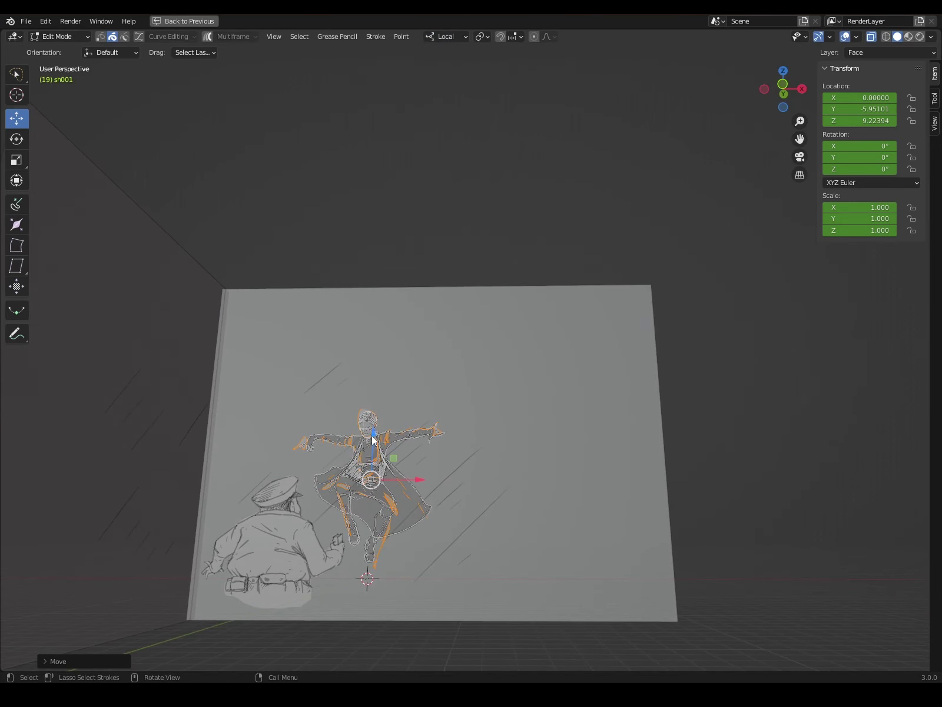
Scale the Face strokes down to 0.96 and restore the full layout.
{"action": "key", "text": "shift+space"}
{"action": "key", "text": "s"}
{"action": "left_click_drag", "start_coordinate": [387, 440], "coordinate": [386, 444]}
{"action": "key", "text": "ctrl+space"}
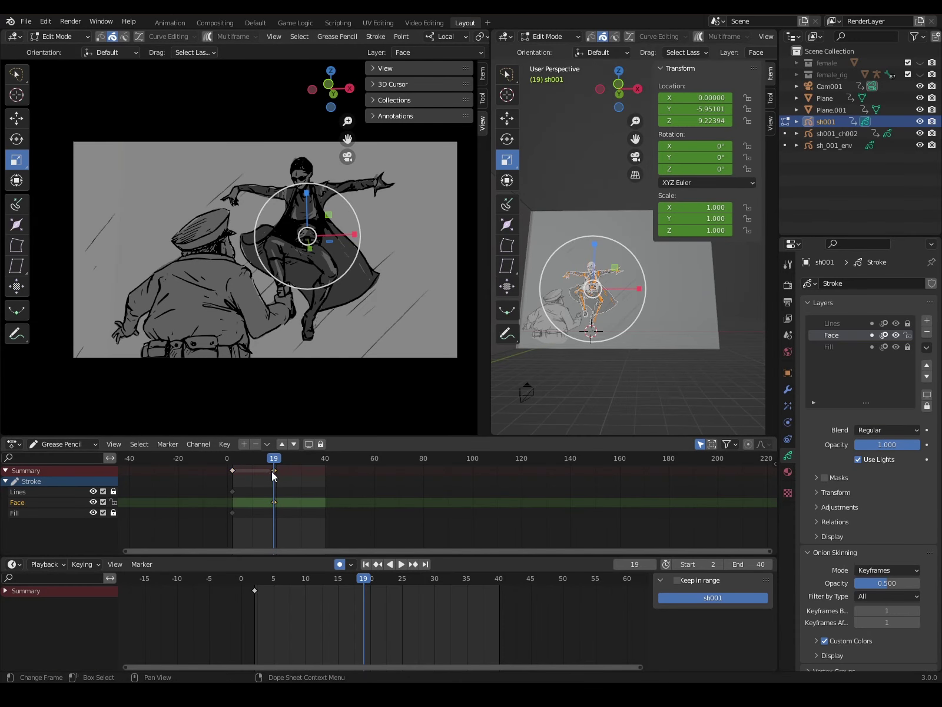
Confirm the keyframe move and put the sketch into Draw Mode.
{"action": "left_click", "coordinate": [232, 478]}
{"action": "key", "text": "space"}
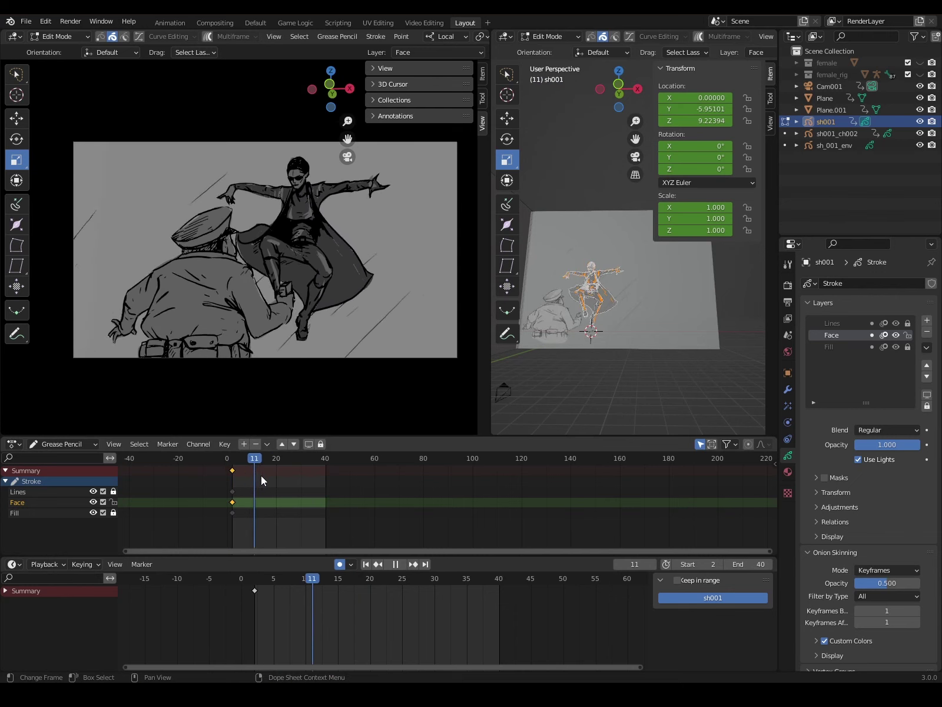
{"action": "key", "text": "ctrl+space"}
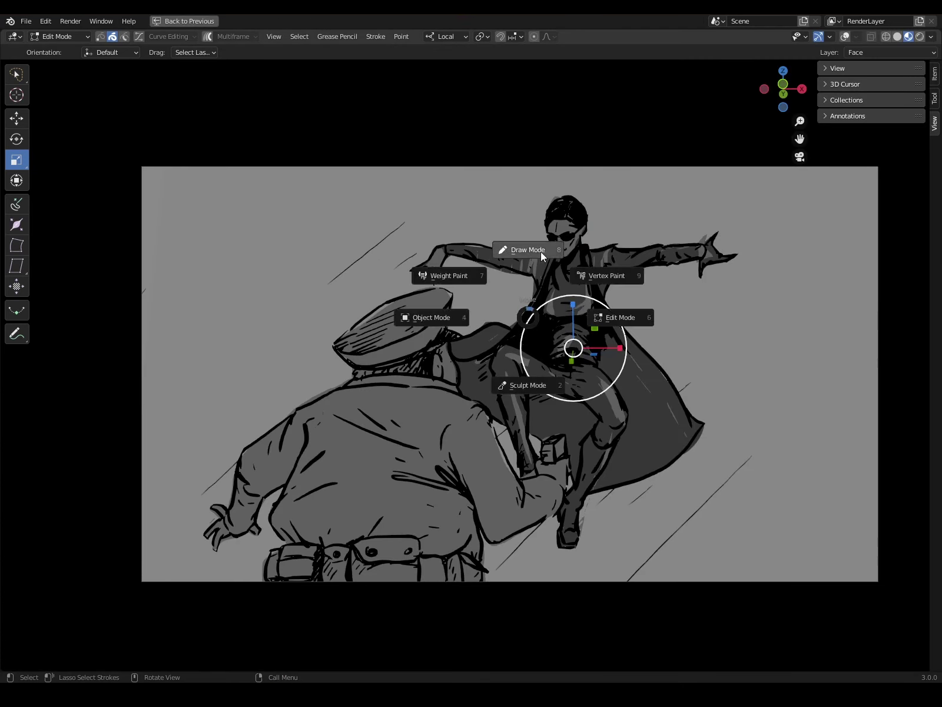
{"action": "left_click", "coordinate": [541, 252]}
{"action": "left_click", "coordinate": [412, 37]}
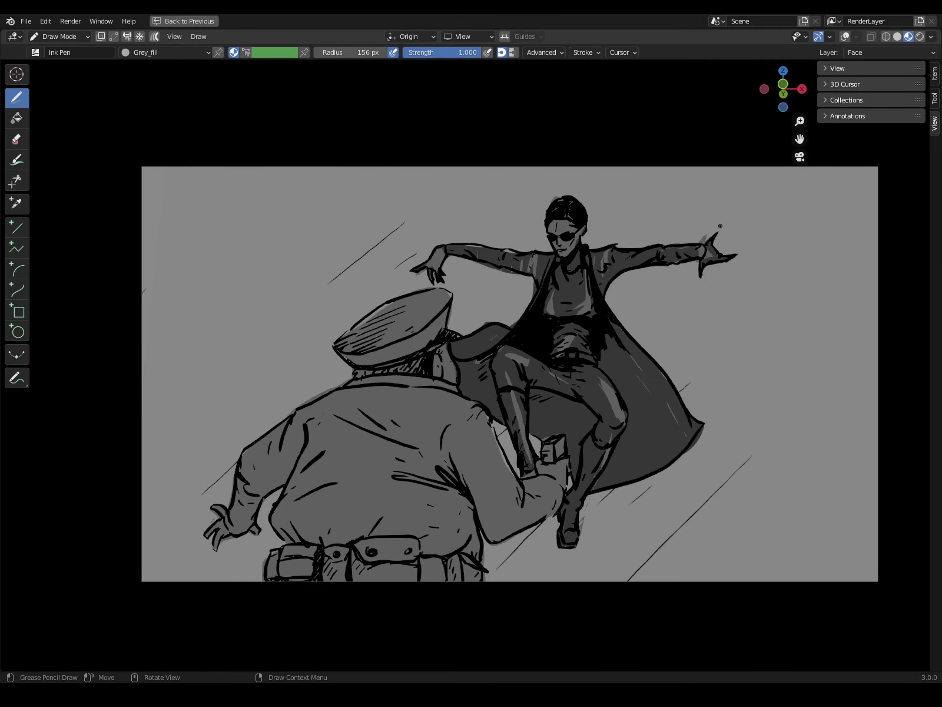
Save as human_female_004.blend and preview the animation playback.
{"action": "key", "text": "space"}
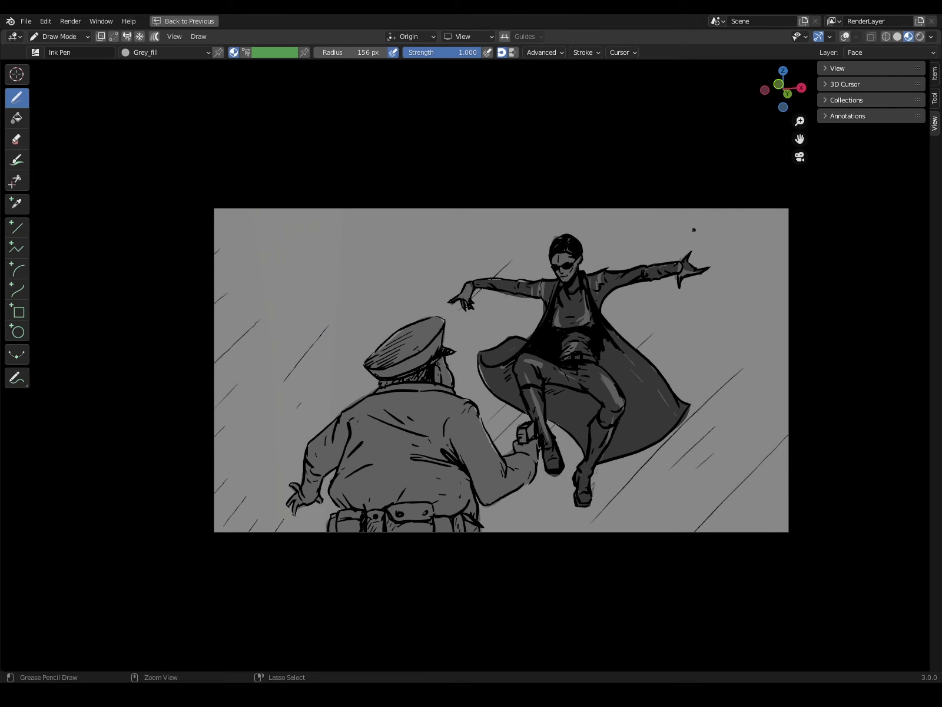
{"action": "key", "text": "ctrl+s"}
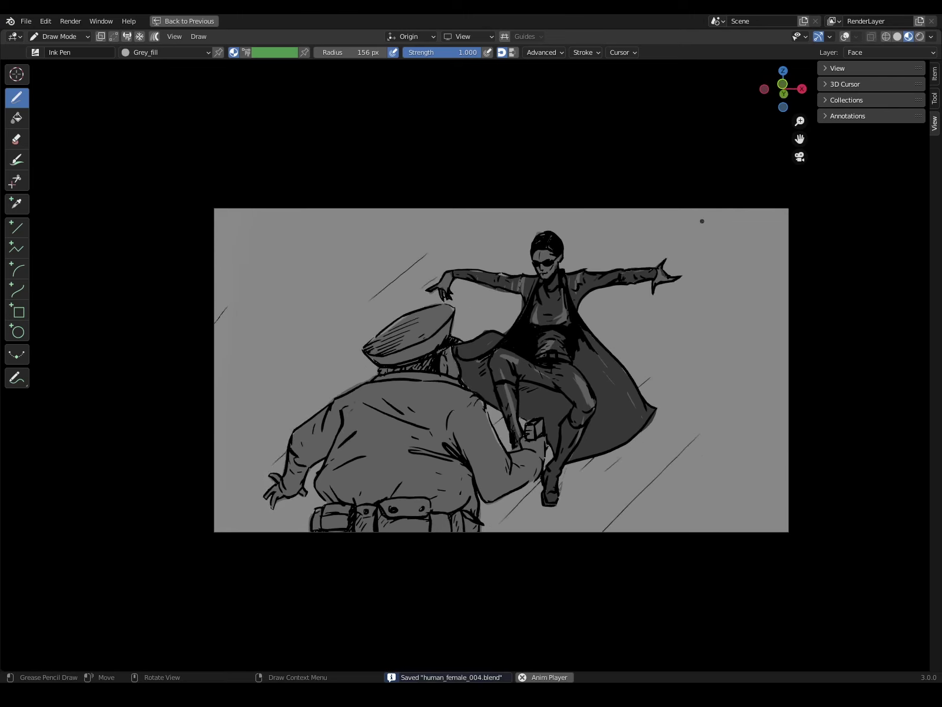
{"action": "key", "text": "space"}
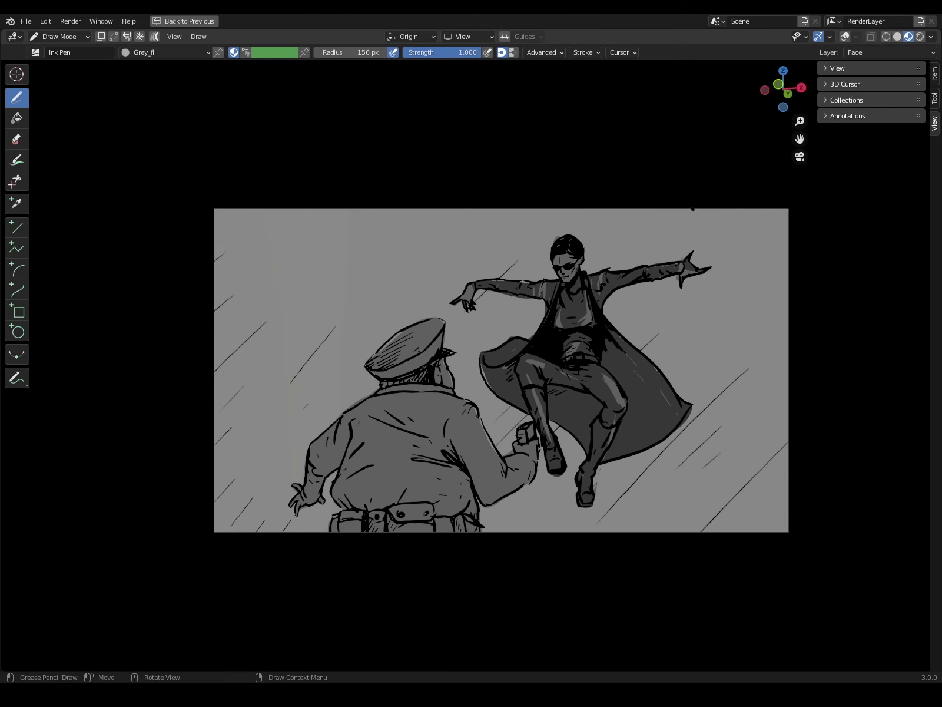
{"action": "key", "text": "ctrl+space"}
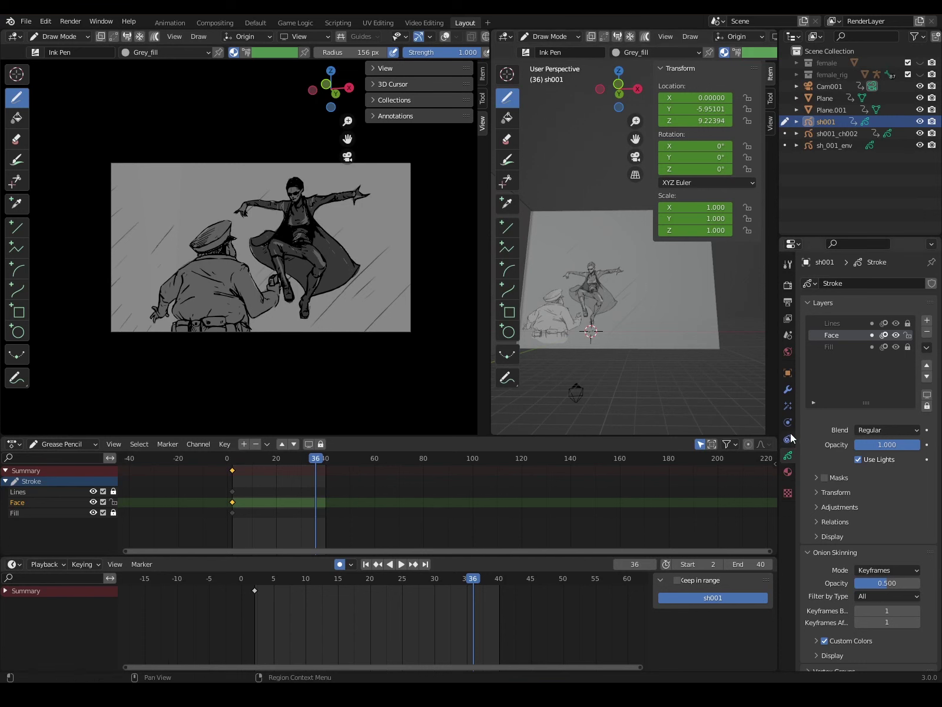
{"action": "key", "text": "space"}
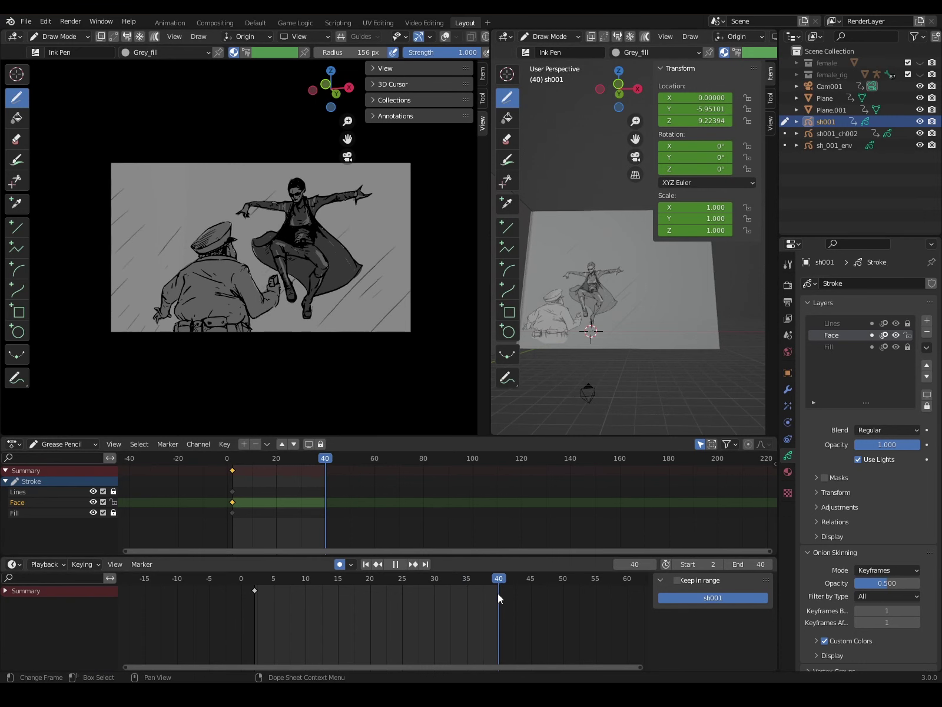
Select camera Cam001 in object mode and set the shot's end frame to 80.
{"action": "key", "text": "ctrl+Tab"}
{"action": "left_click", "coordinate": [588, 393]}
{"action": "middle_click_drag", "start_coordinate": [603, 430], "coordinate": [629, 428]}
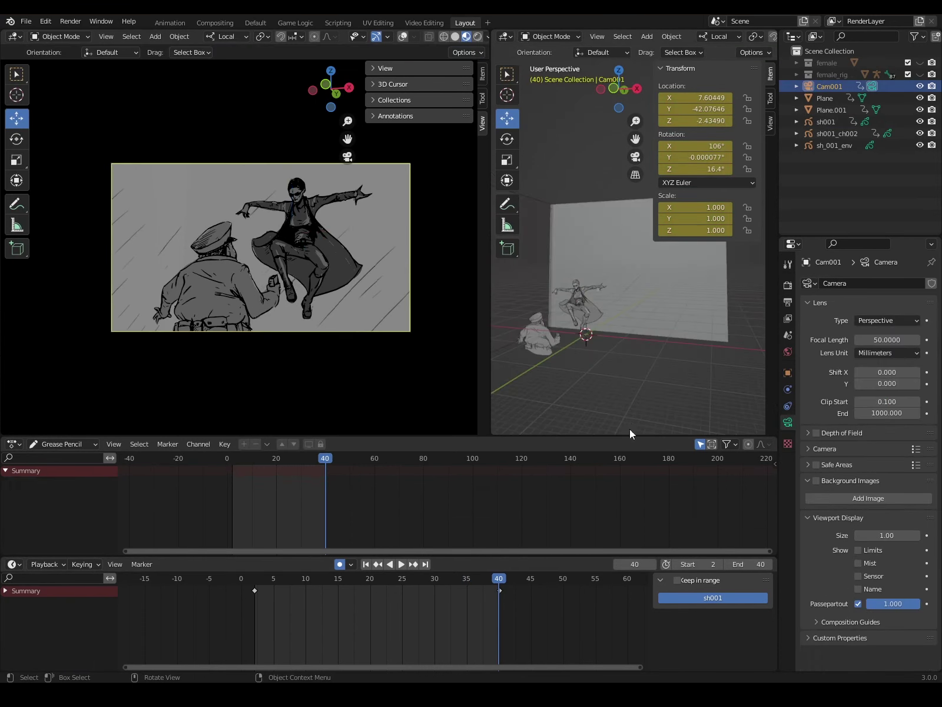
{"action": "type", "text": "80"}
{"action": "key", "text": "Return"}
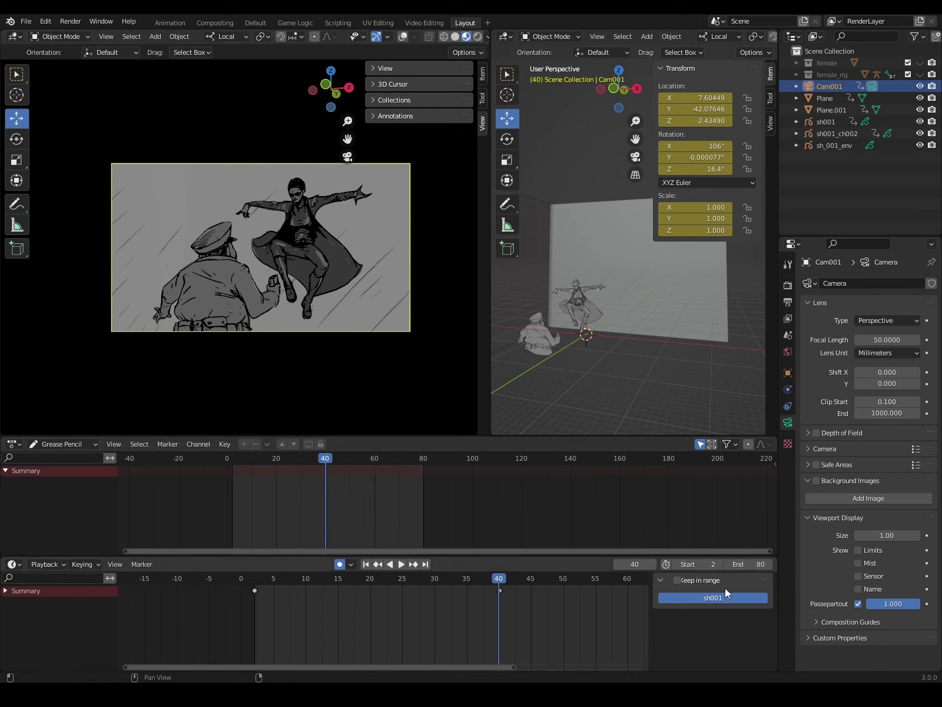
{"action": "left_click", "coordinate": [787, 301]}
{"action": "type", "text": "0"}
{"action": "key", "text": "Return"}
{"action": "key", "text": "space"}
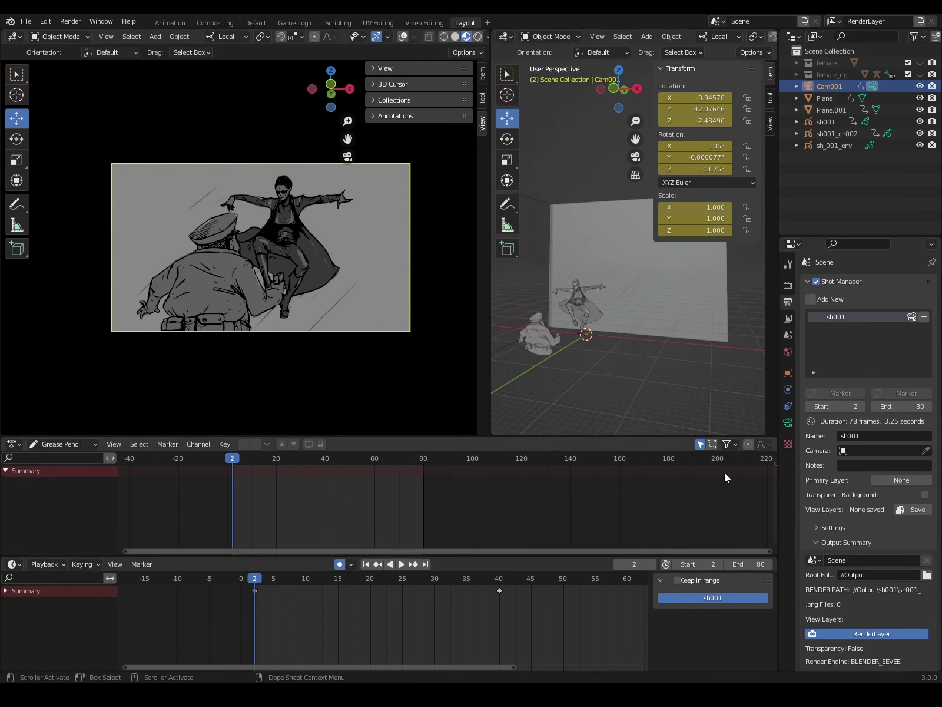
Undo a trial camera move and switch transform orientation to Global.
{"action": "middle_click_drag", "start_coordinate": [650, 343], "coordinate": [626, 389]}
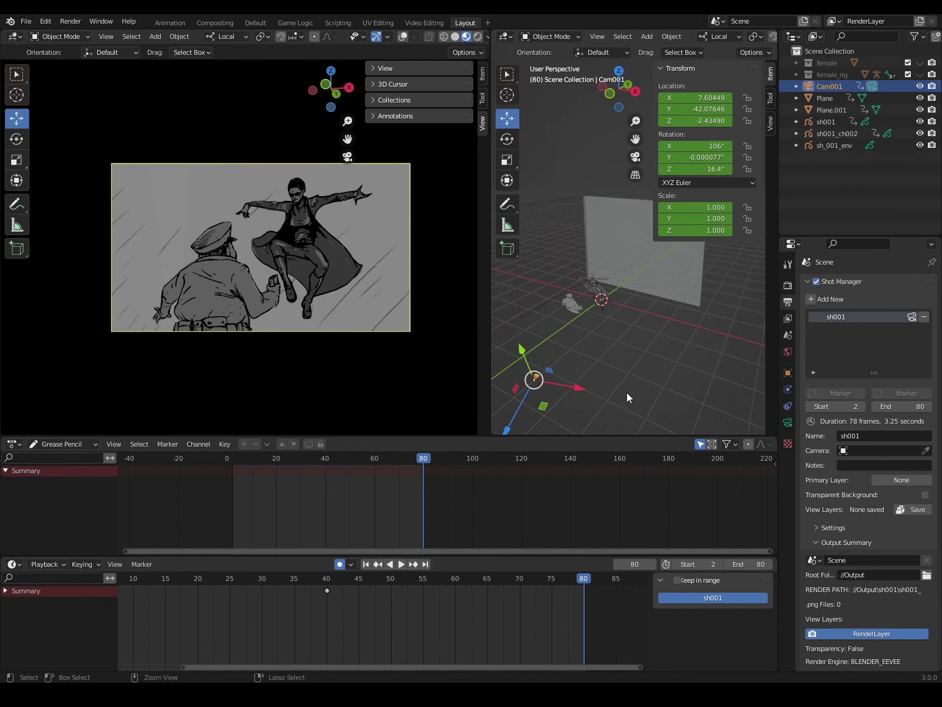
{"action": "key", "text": "g"}
{"action": "left_click", "coordinate": [566, 405]}
{"action": "key", "text": "shift+space"}
{"action": "key", "text": "r"}
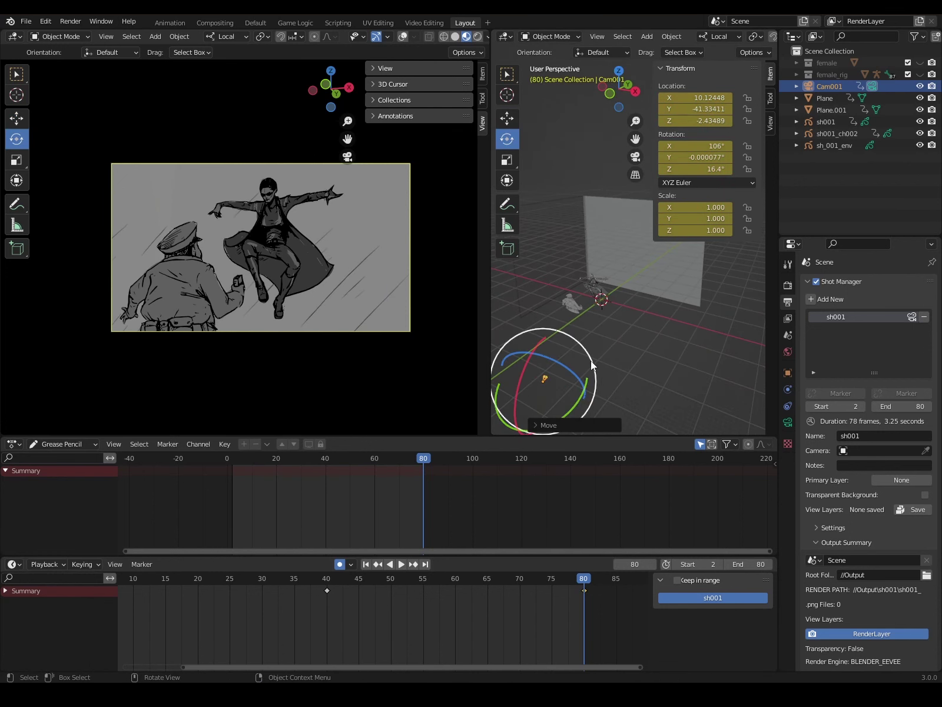
{"action": "key", "text": "ctrl+z"}
{"action": "left_click", "coordinate": [717, 36]}
{"action": "left_click", "coordinate": [716, 50]}
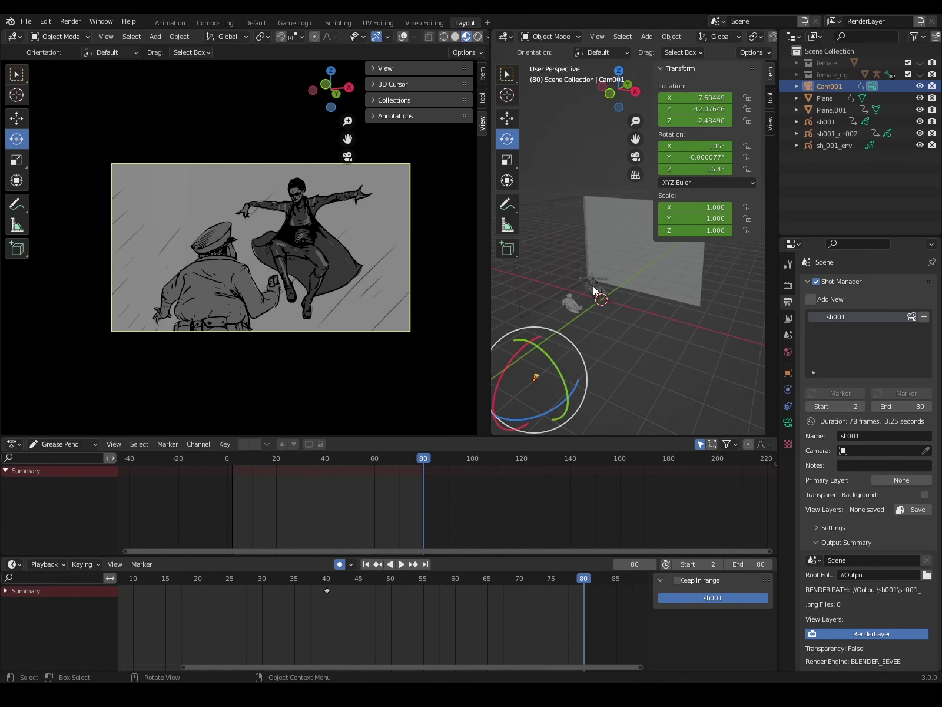
{"action": "key", "text": "shift+space"}
{"action": "key", "text": "g"}
Slide Cam001 sideways toward the figures and rotate it to 22° on Z at frame 80.
{"action": "mouse_move", "coordinate": [575, 350]}
{"action": "left_mouse_down"}
{"action": "mouse_move", "coordinate": [545, 367]}
{"action": "mouse_move", "coordinate": [615, 340]}
{"action": "mouse_move", "coordinate": [622, 290]}
{"action": "mouse_move", "coordinate": [623, 321]}
{"action": "left_mouse_up"}
{"action": "key", "text": "shift+space"}
{"action": "left_click", "coordinate": [566, 390]}
{"action": "key", "text": "r"}
{"action": "key", "text": "shift+space"}
{"action": "key", "text": "g"}
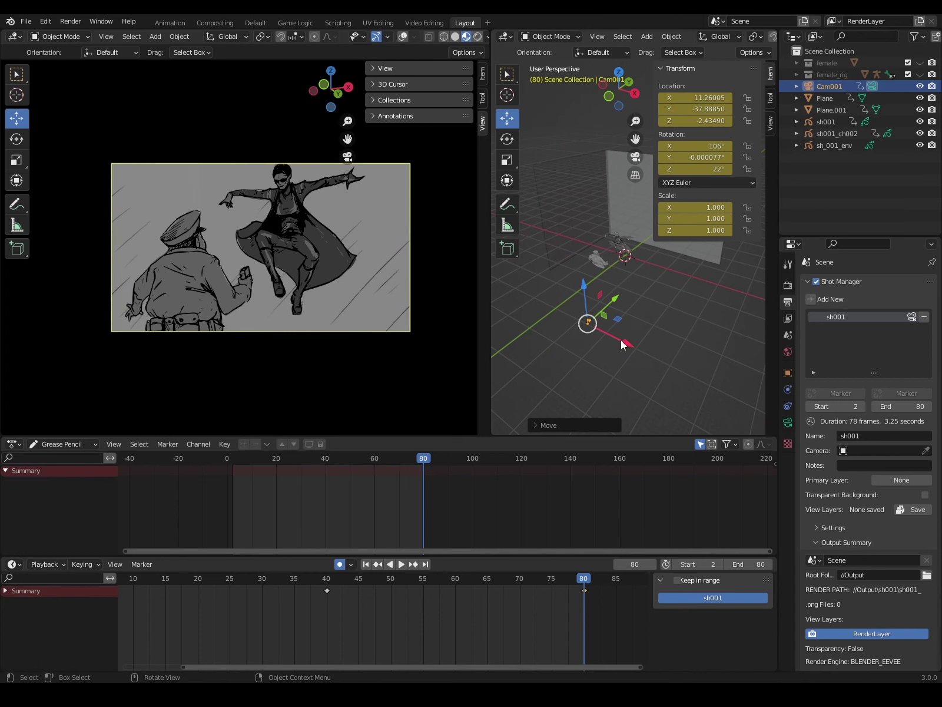
{"action": "scroll", "coordinate": [429, 610], "scroll_direction": "down", "scroll_amount": 5}
Change the camera keyframes' interpolation mode and preview the camera move.
{"action": "right_click", "coordinate": [446, 597]}
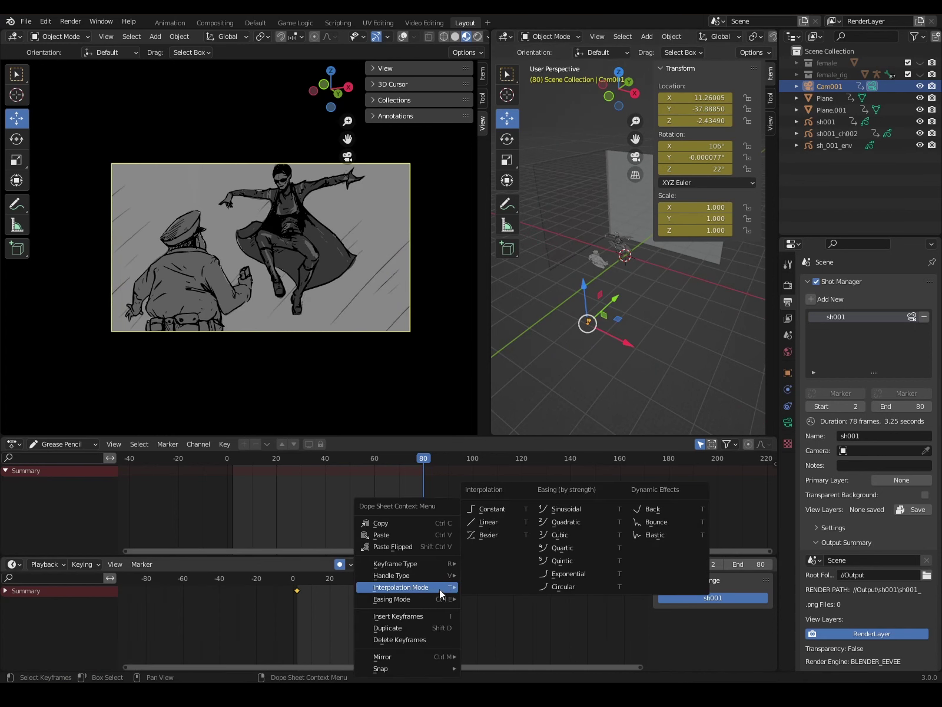
{"action": "left_click", "coordinate": [518, 521]}
{"action": "key", "text": "space"}
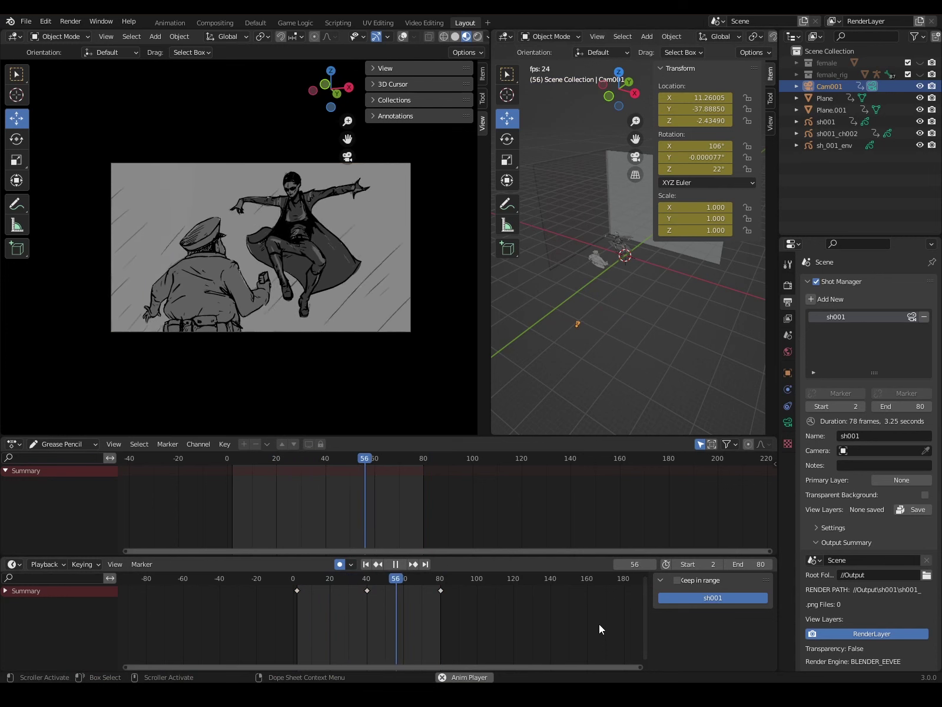
{"action": "key", "text": "space"}
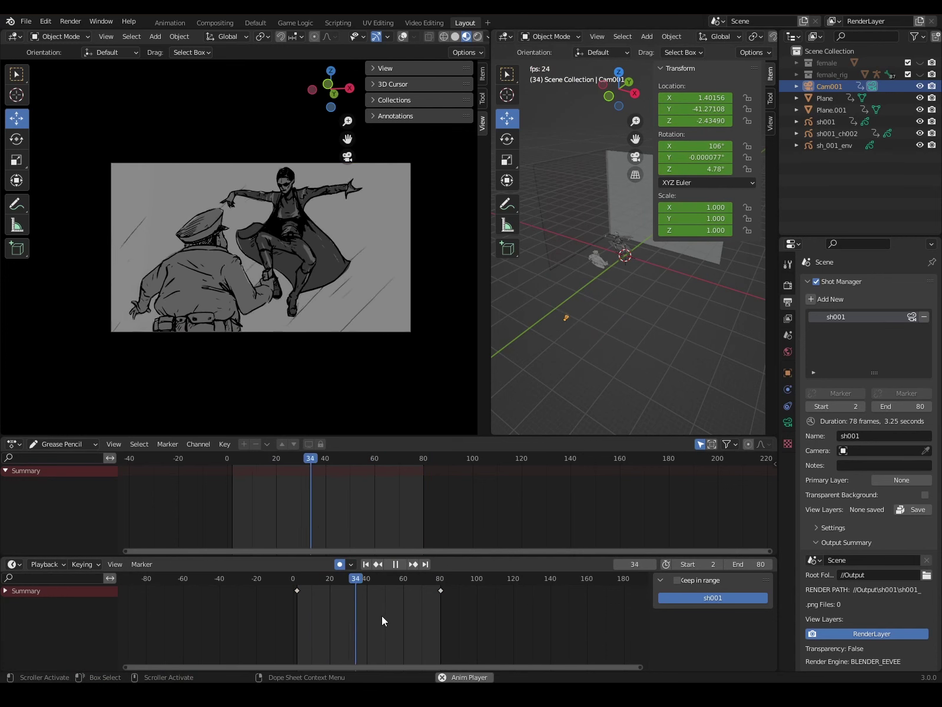
{"action": "key", "text": "space"}
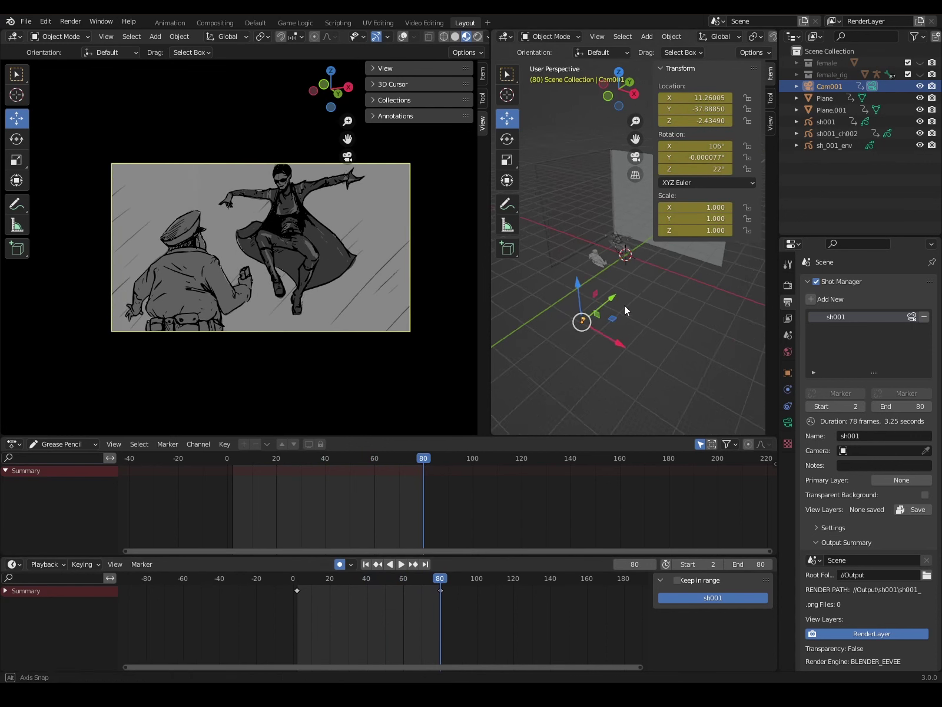
Turn Cam001 to 26.4° on Z, raise it slightly, shift it along X, and replay the move.
{"action": "middle_click_drag", "start_coordinate": [625, 305], "coordinate": [596, 307]}
{"action": "mouse_move", "coordinate": [564, 347]}
{"action": "left_mouse_down"}
{"action": "mouse_move", "coordinate": [586, 343]}
{"action": "mouse_move", "coordinate": [606, 294]}
{"action": "left_mouse_up"}
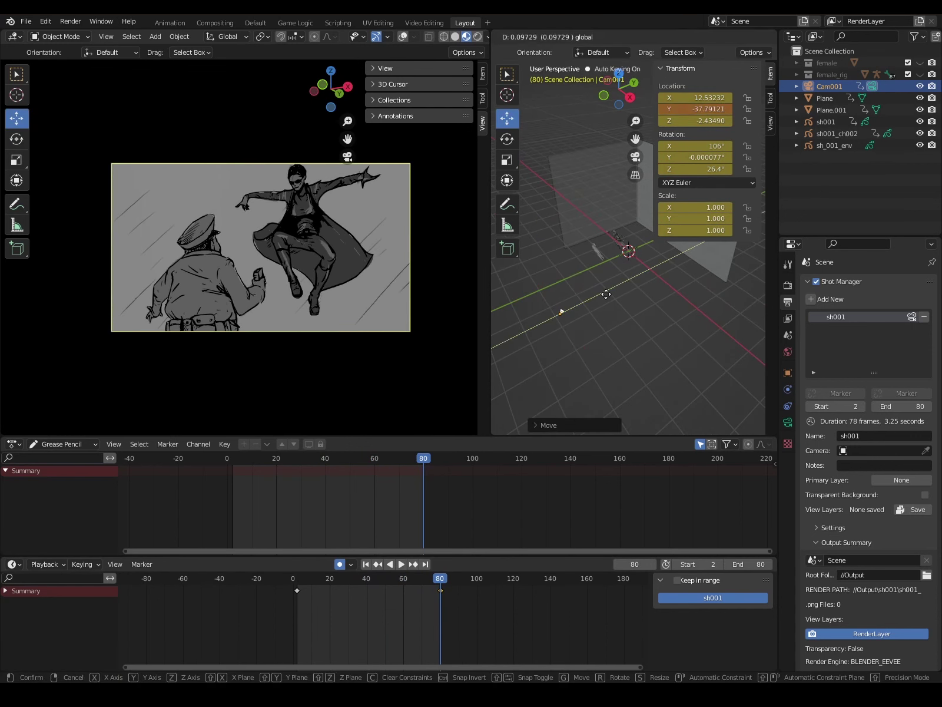
{"action": "left_click_drag", "start_coordinate": [580, 346], "coordinate": [601, 362]}
{"action": "left_click_drag", "start_coordinate": [558, 282], "coordinate": [555, 269]}
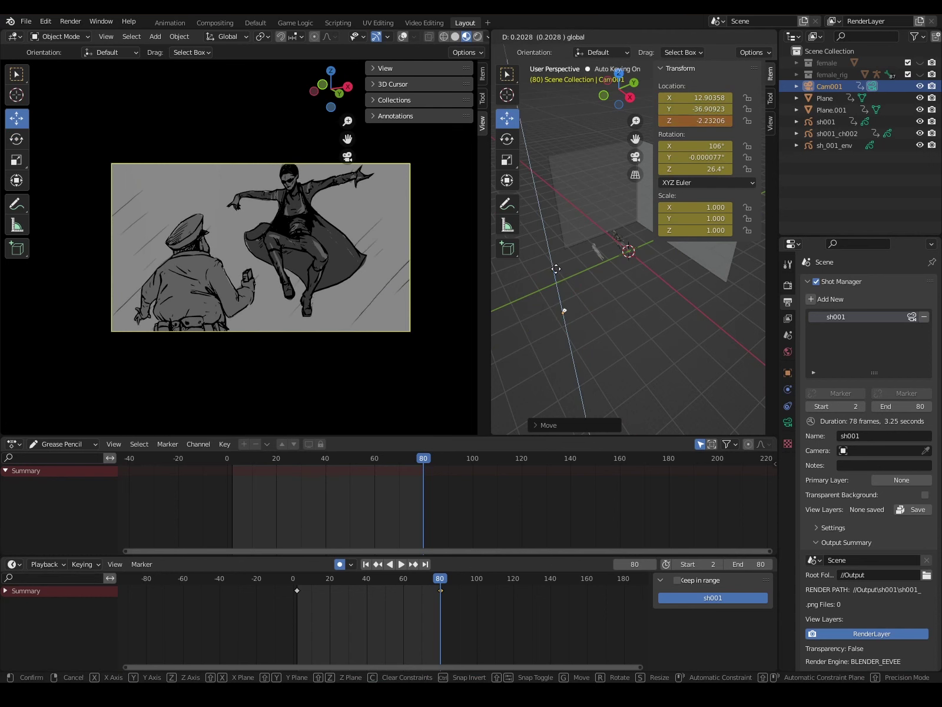
{"action": "left_click_drag", "start_coordinate": [574, 333], "coordinate": [584, 347]}
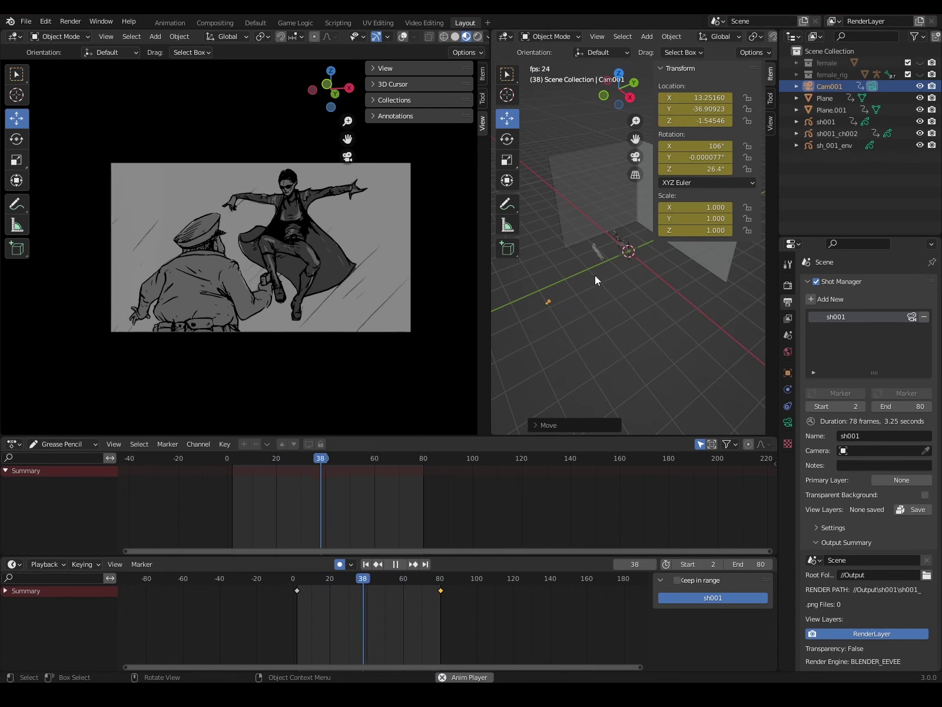
{"action": "key", "text": "Escape"}
{"action": "key", "text": "Up"}
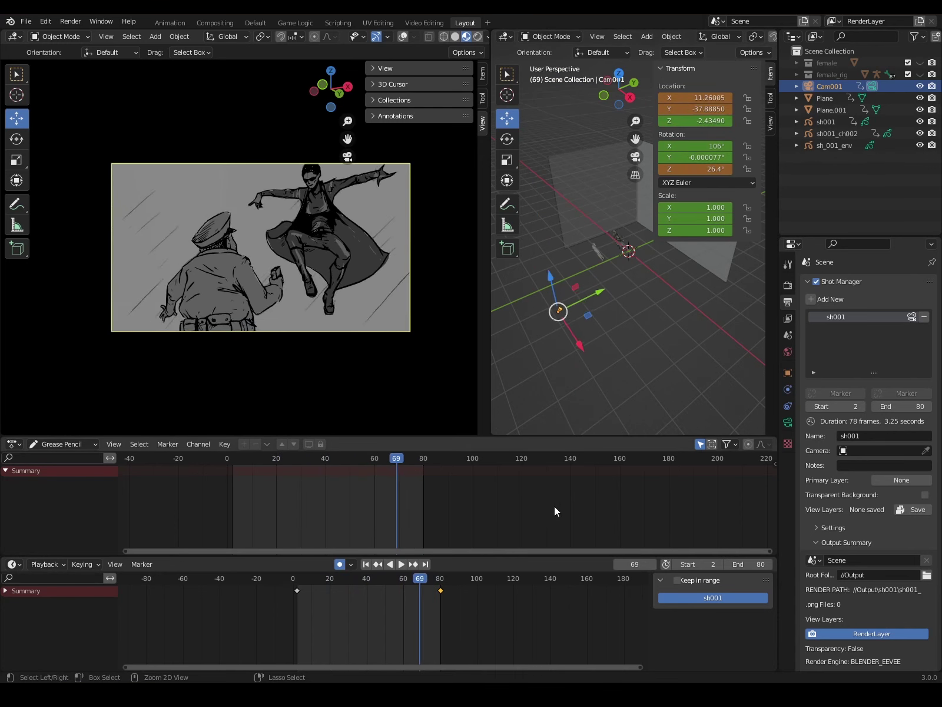
{"action": "key", "text": "space"}
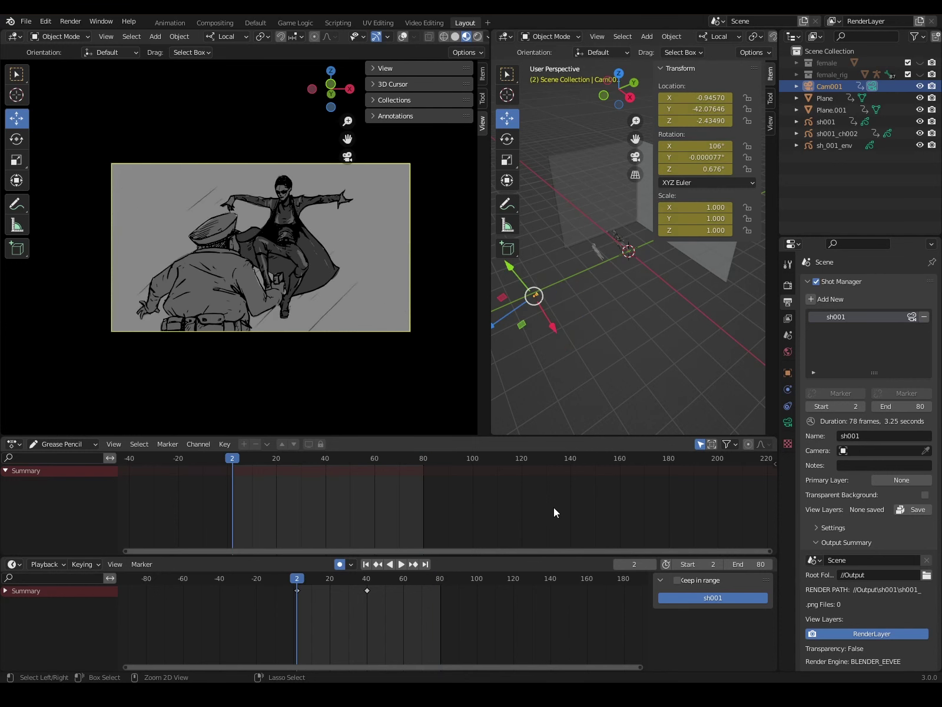